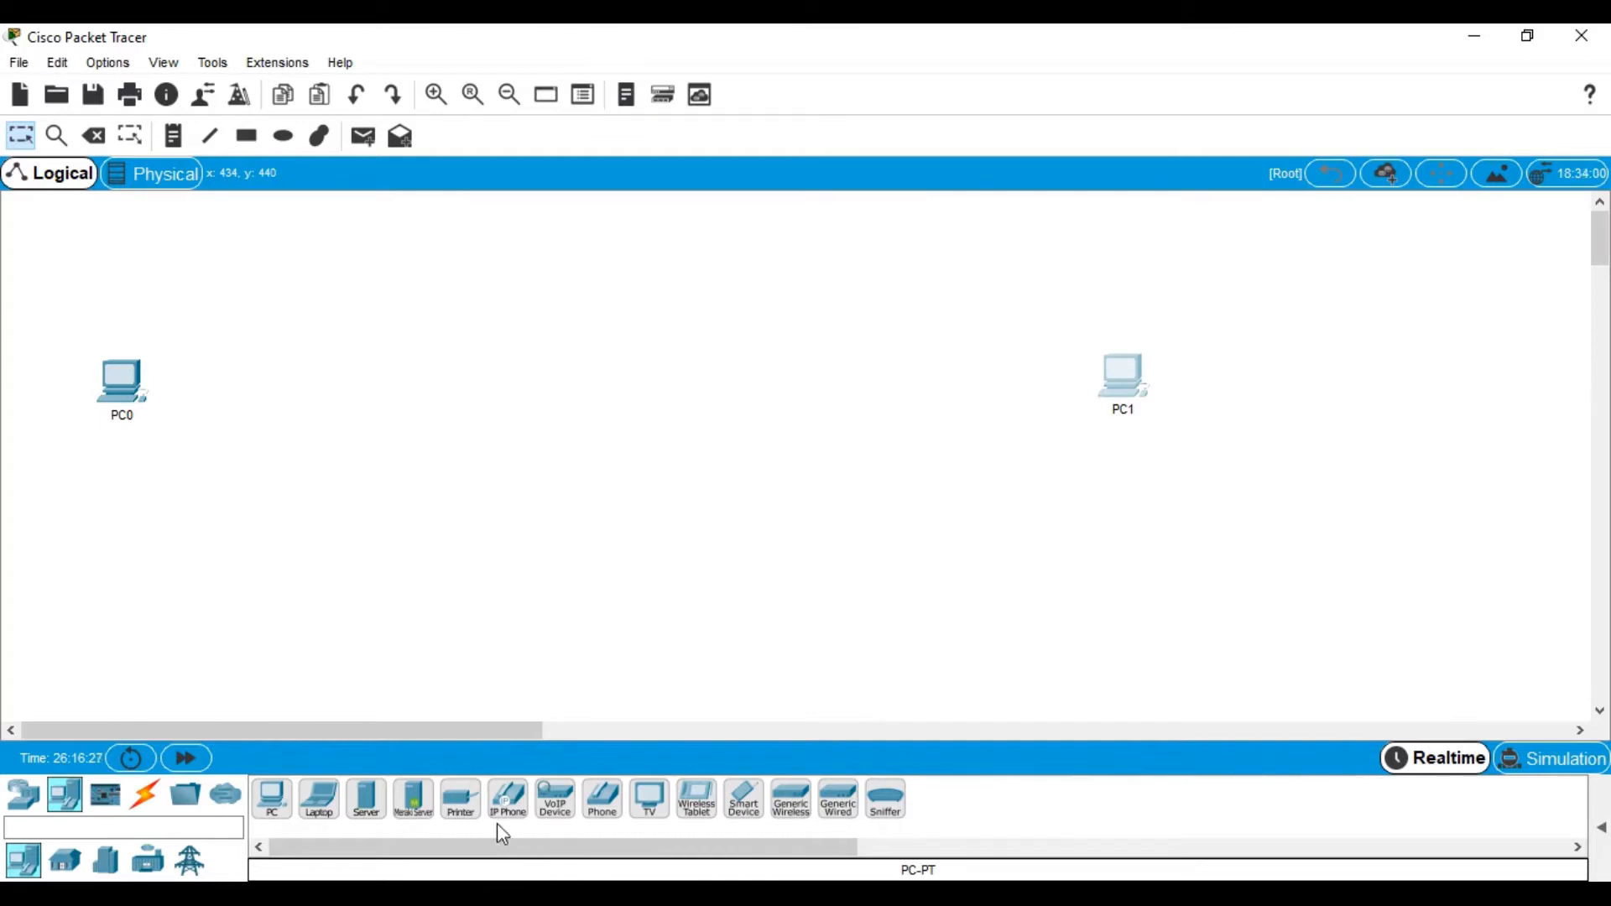
Place two 2960 switches, Switch0 next to PC0 and Switch1 next to PC1, aligned in a row
{"action": "left_click", "coordinate": [24, 795]}
{"action": "left_click", "coordinate": [67, 862]}
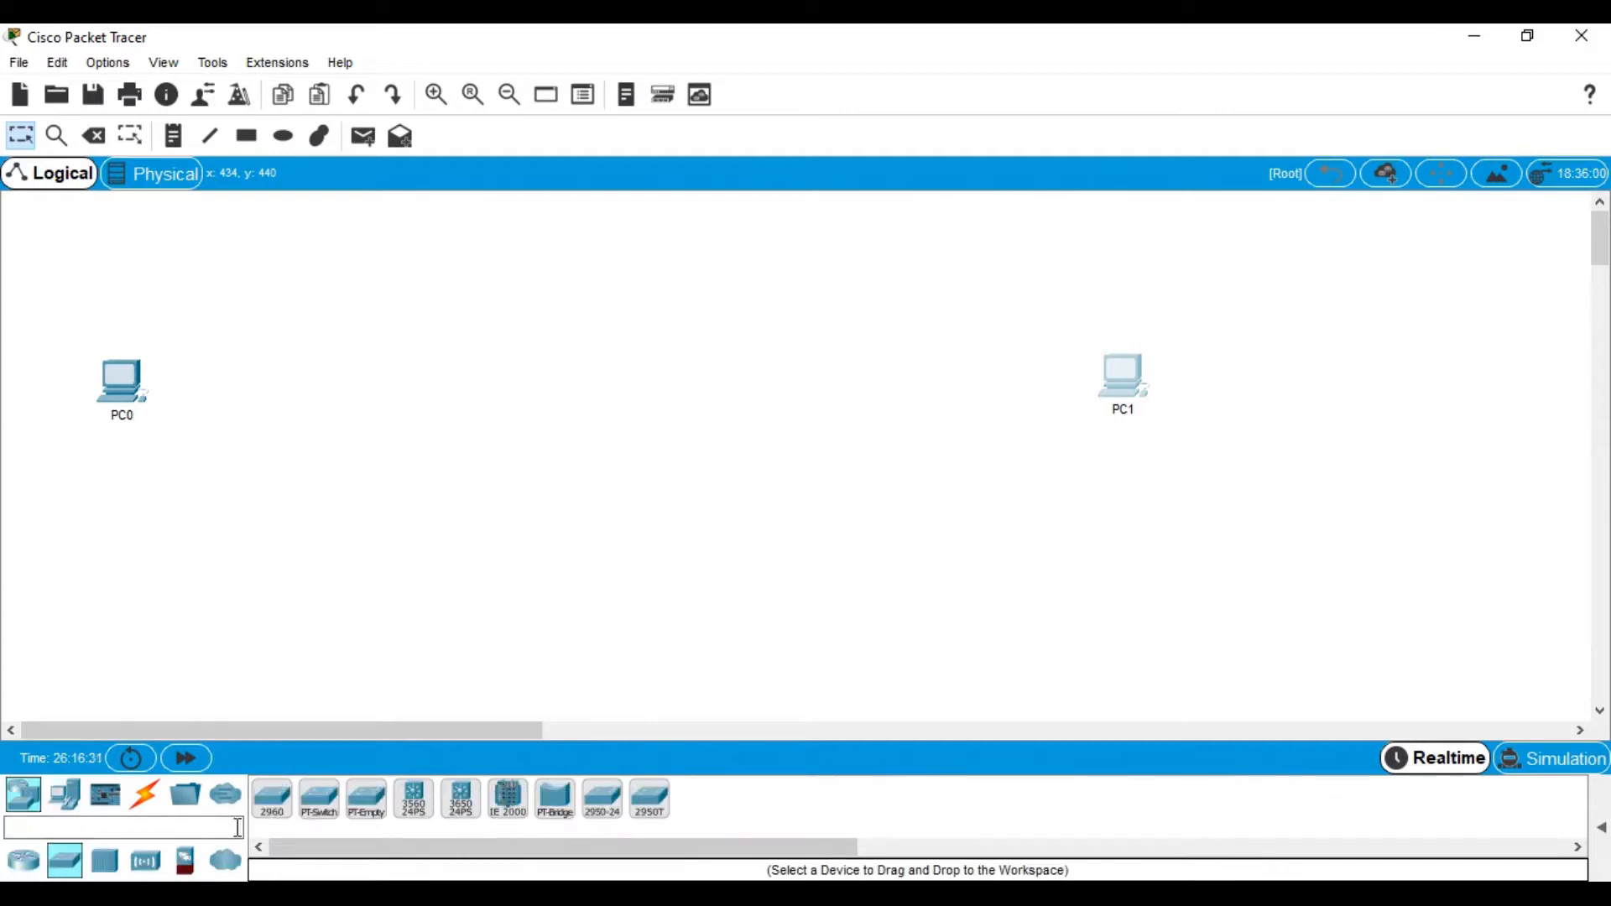
{"action": "left_click_drag", "start_coordinate": [286, 807], "coordinate": [351, 417]}
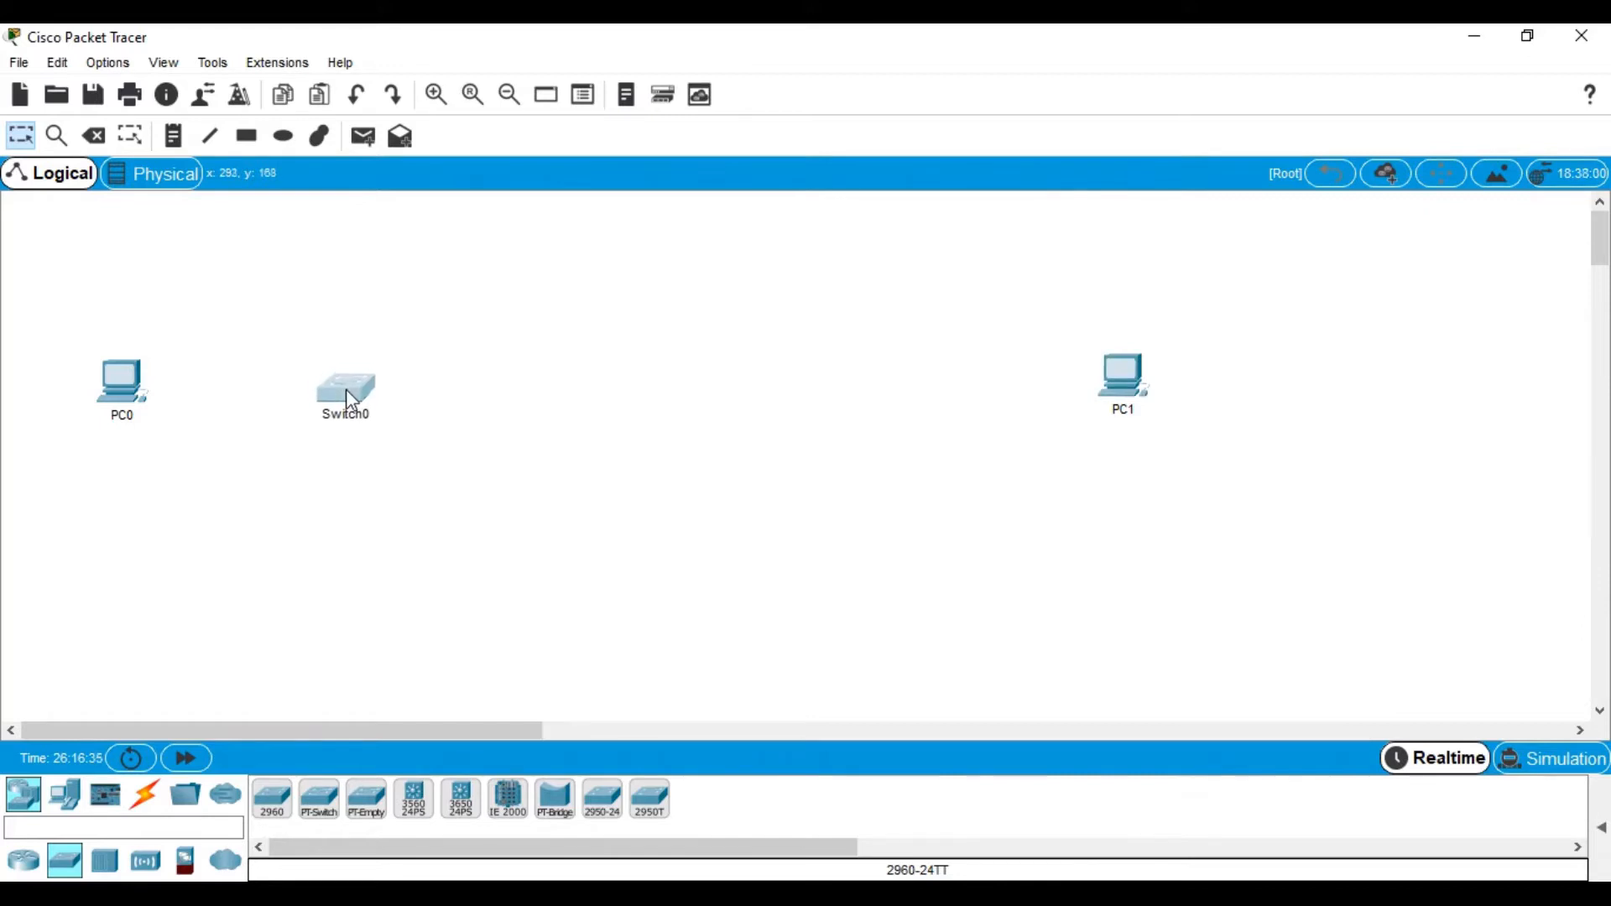
{"action": "left_click_drag", "start_coordinate": [274, 806], "coordinate": [849, 420]}
{"action": "left_click_drag", "start_coordinate": [791, 320], "coordinate": [1256, 453]}
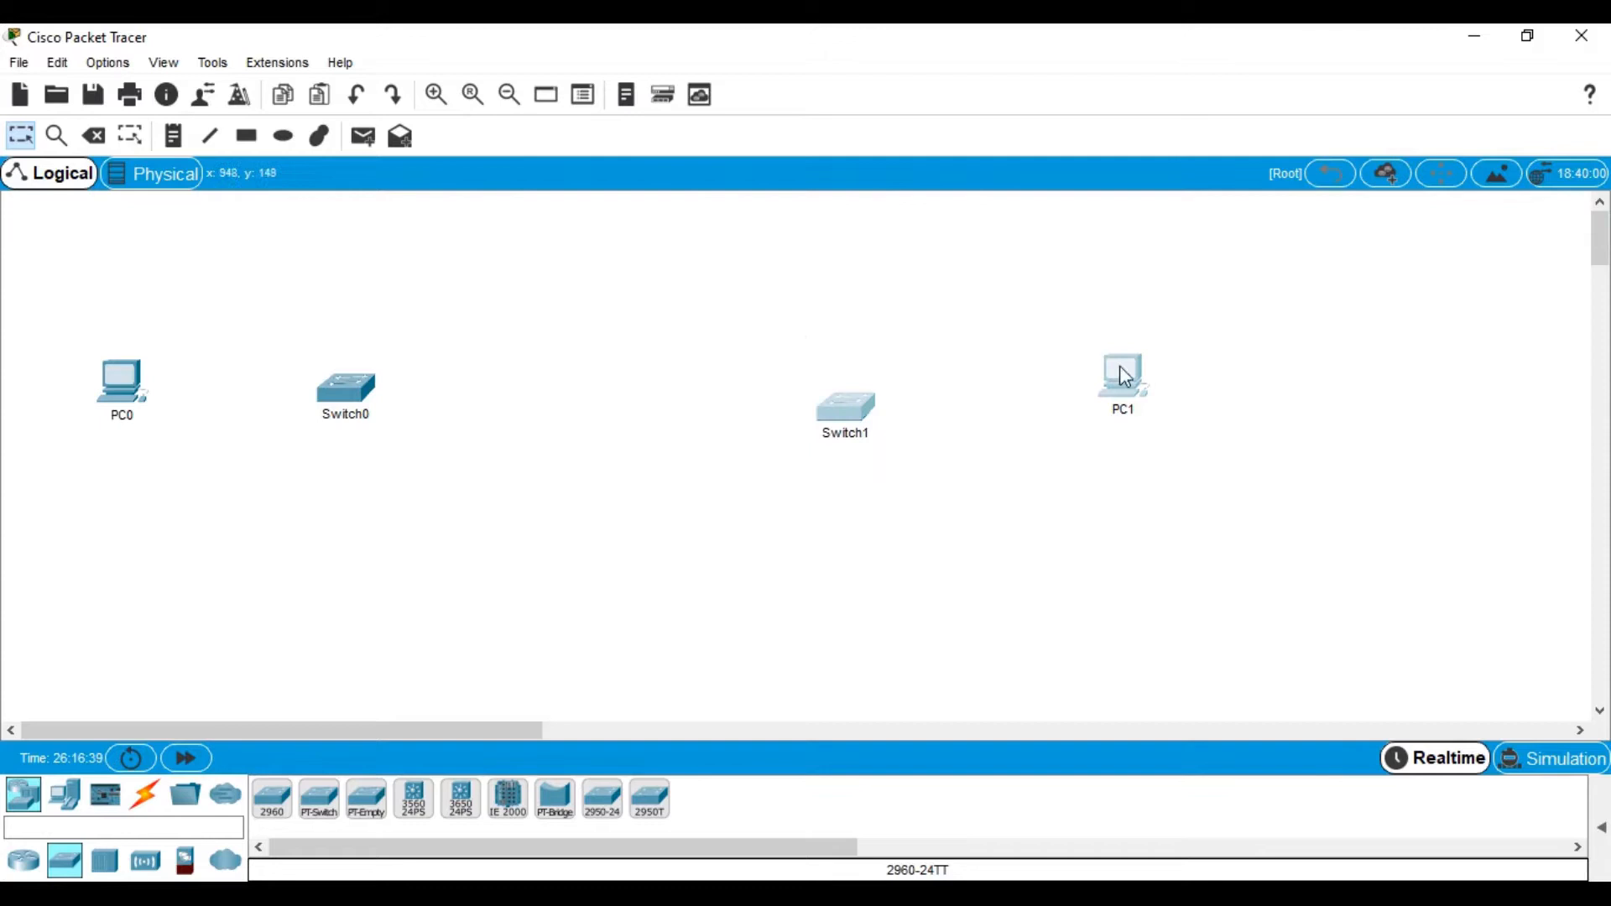
{"action": "left_click_drag", "start_coordinate": [1121, 367], "coordinate": [1277, 356]}
{"action": "left_click", "coordinate": [1062, 437]}
{"action": "mouse_move", "coordinate": [1007, 393]}
{"action": "left_mouse_down"}
{"action": "mouse_move", "coordinate": [1024, 360]}
{"action": "mouse_move", "coordinate": [1031, 387]}
{"action": "left_mouse_up"}
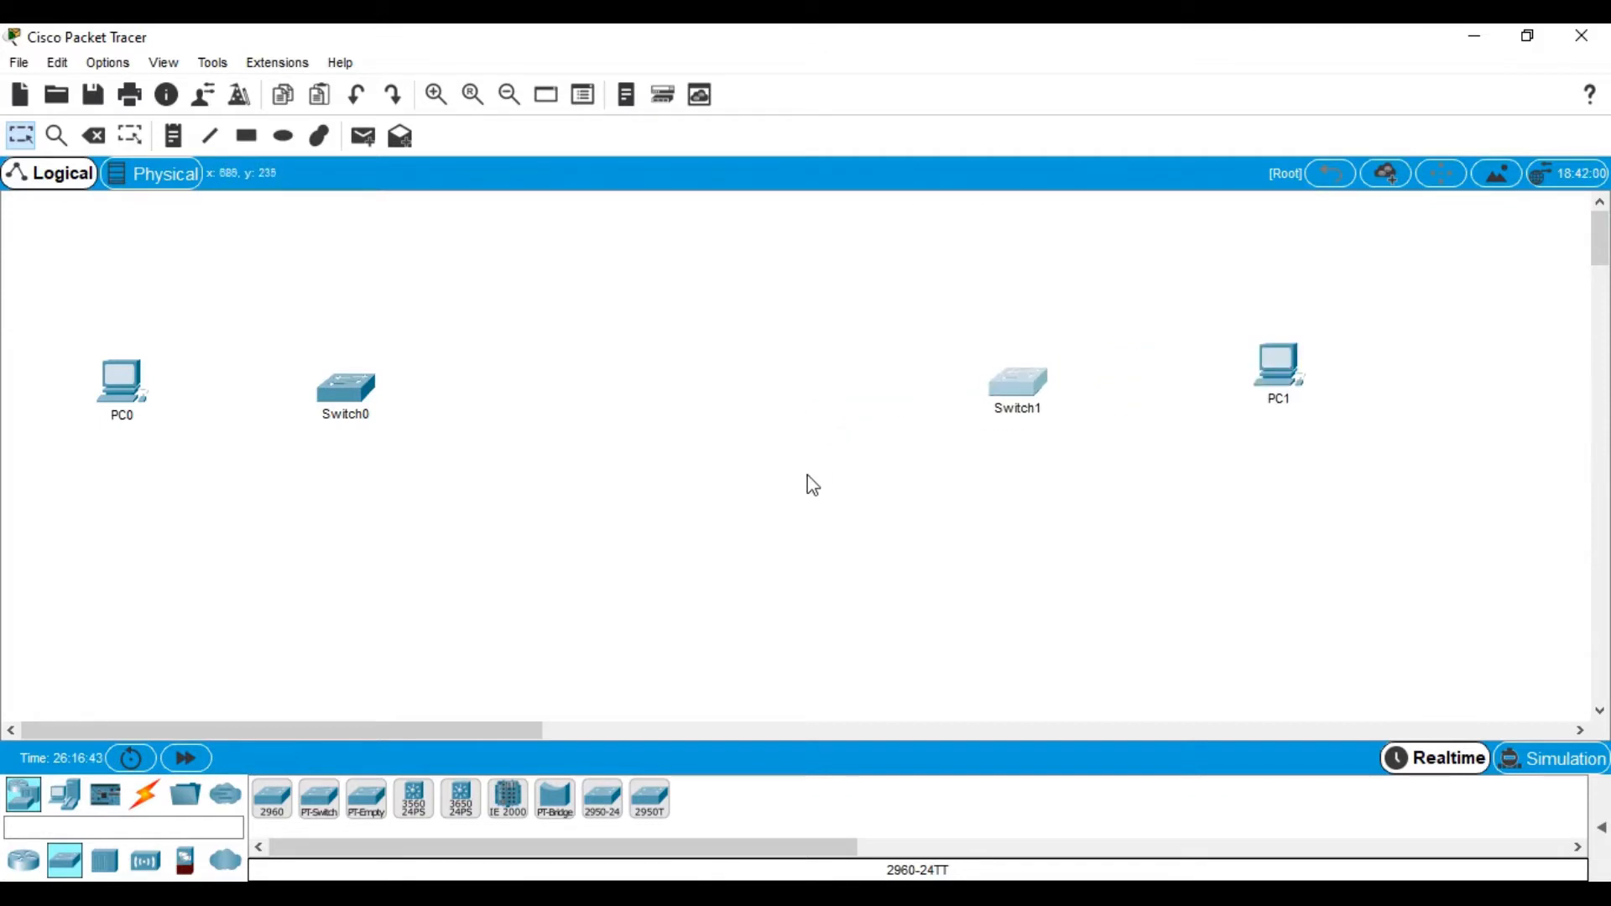
Place two 1941 routers, Router5 and Router6, between the switches and line them up
{"action": "left_click", "coordinate": [24, 862]}
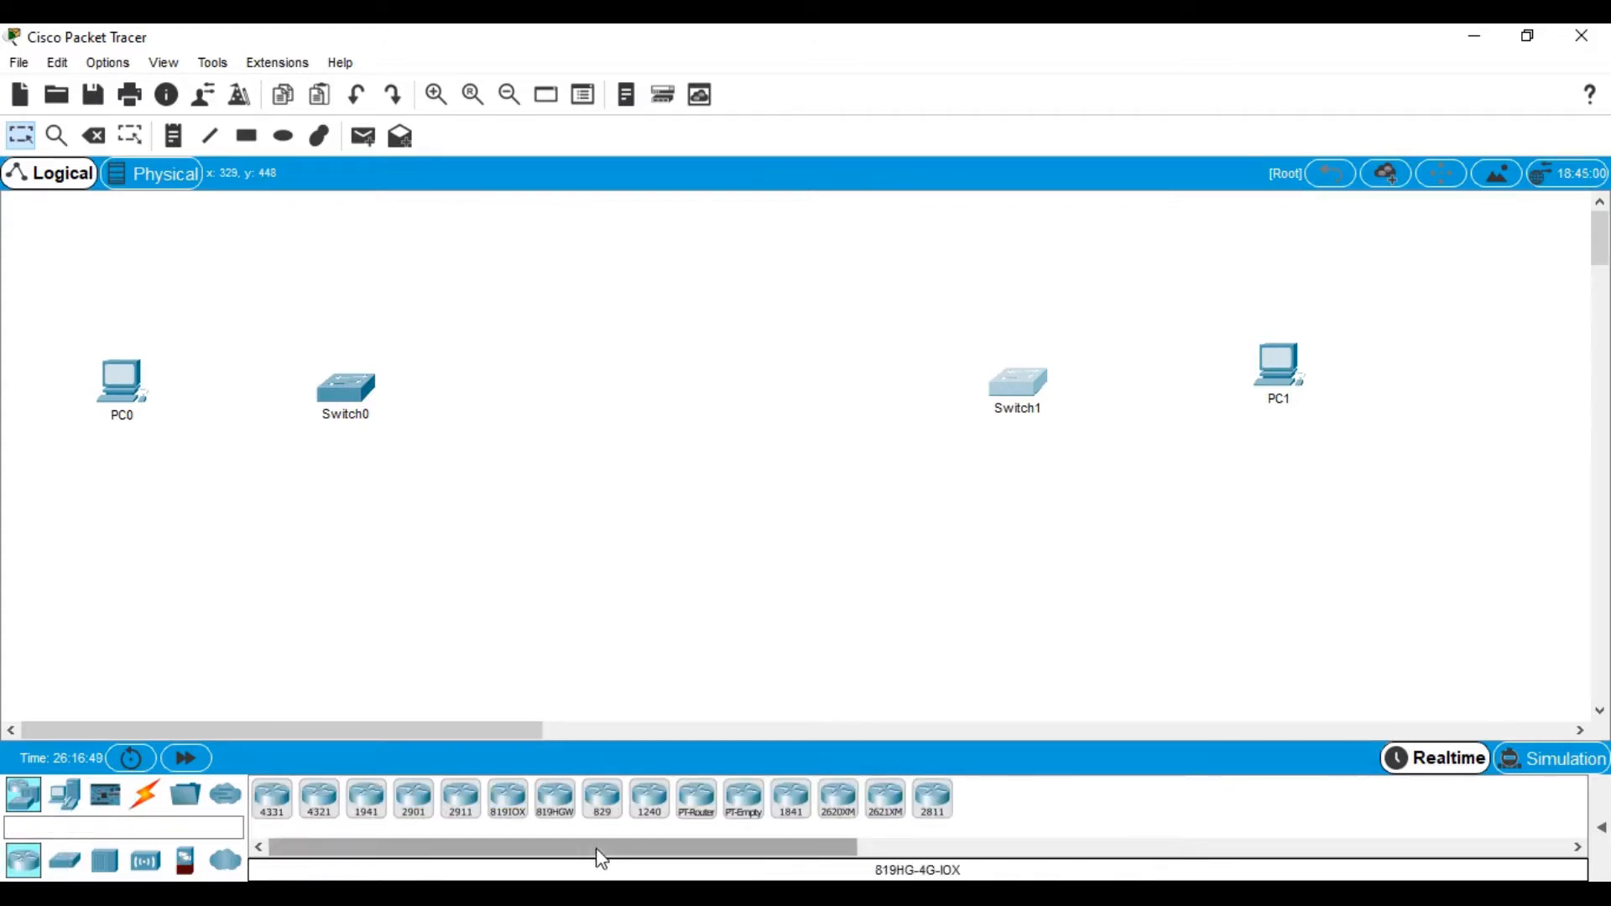
{"action": "left_click_drag", "start_coordinate": [365, 805], "coordinate": [543, 398]}
{"action": "left_click_drag", "start_coordinate": [367, 808], "coordinate": [816, 418]}
{"action": "mouse_move", "coordinate": [554, 395]}
{"action": "left_mouse_down"}
{"action": "mouse_move", "coordinate": [552, 361]}
{"action": "mouse_move", "coordinate": [552, 376]}
{"action": "left_mouse_up"}
{"action": "mouse_move", "coordinate": [824, 421]}
{"action": "left_mouse_down"}
{"action": "mouse_move", "coordinate": [825, 389]}
{"action": "mouse_move", "coordinate": [808, 394]}
{"action": "left_mouse_up"}
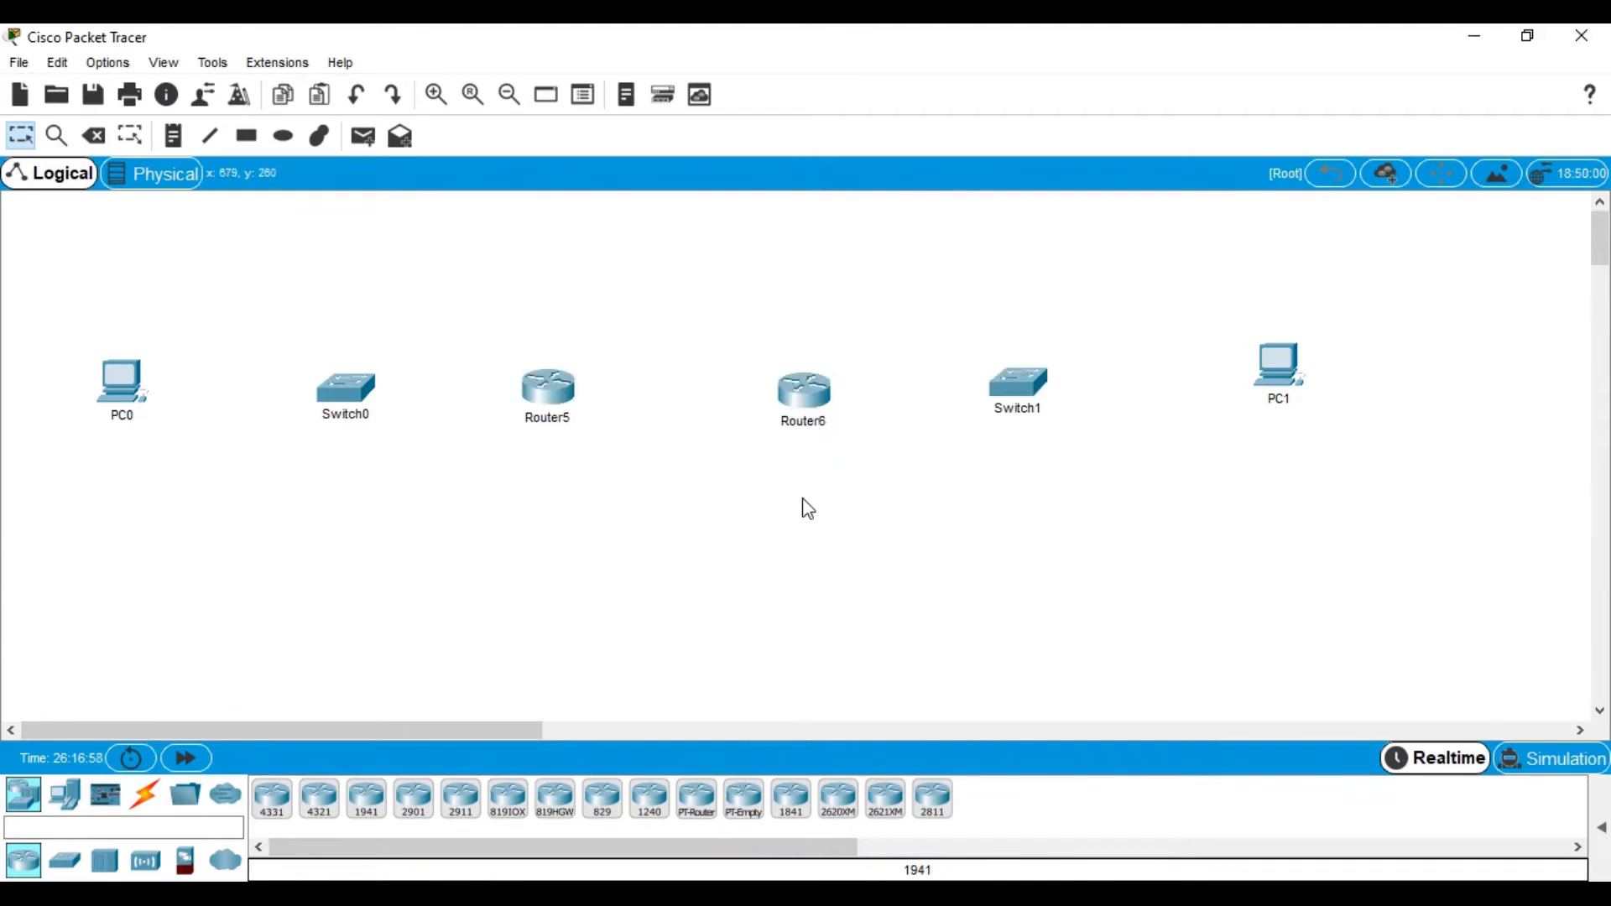
Install an HWIC-2T serial module in Router5 and check its boot output
{"action": "left_click", "coordinate": [549, 388]}
{"action": "left_click", "coordinate": [528, 178]}
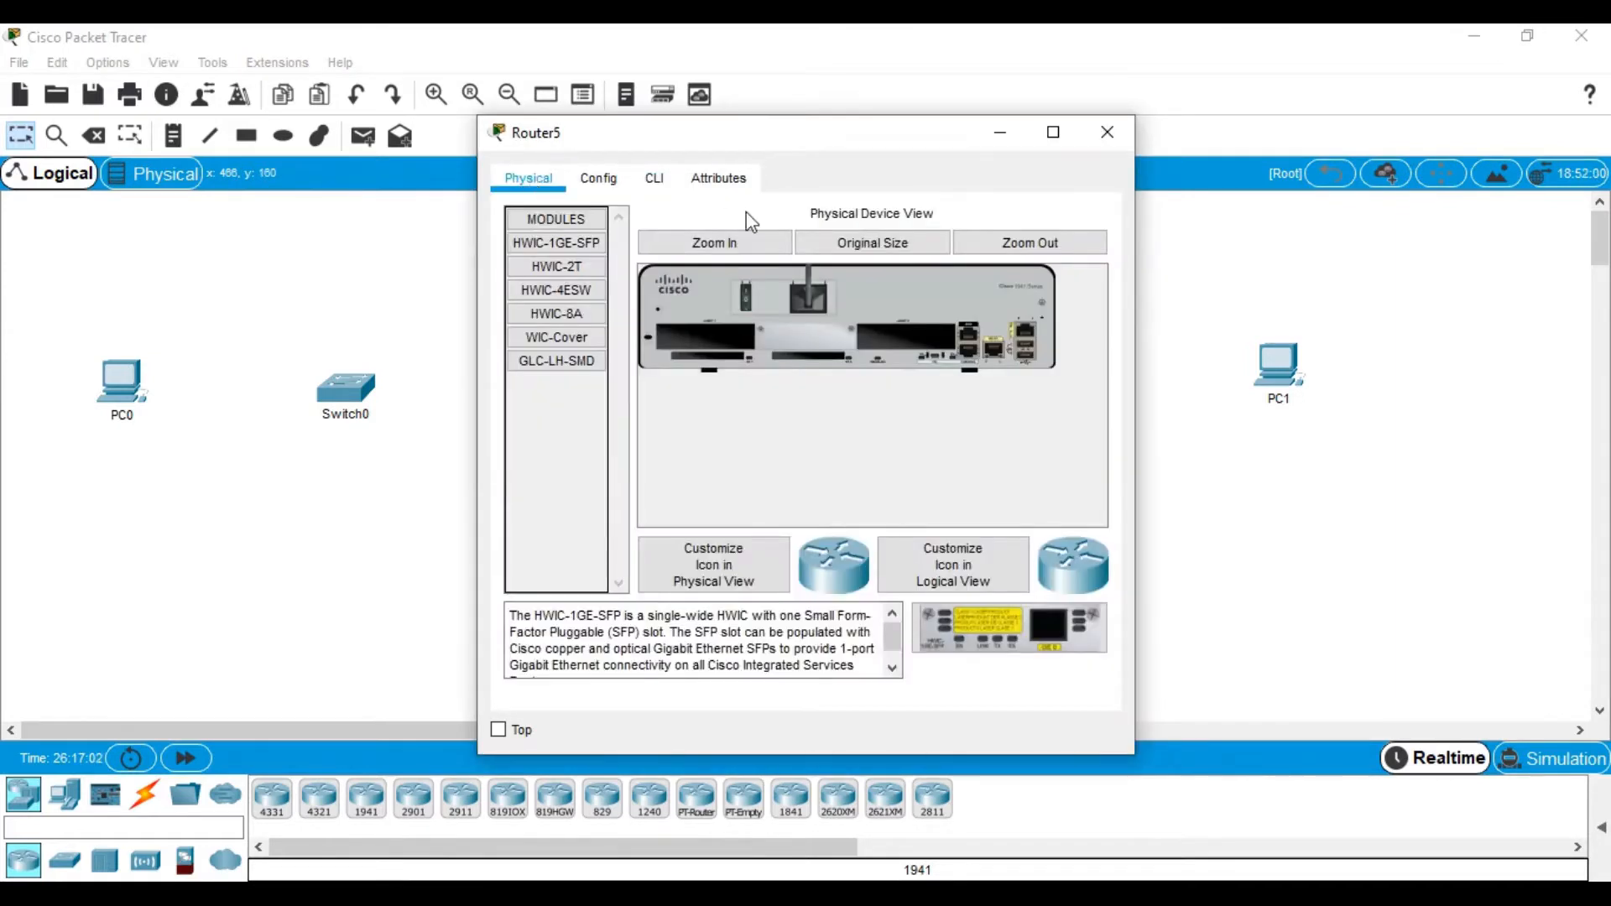
{"action": "left_click", "coordinate": [1053, 131]}
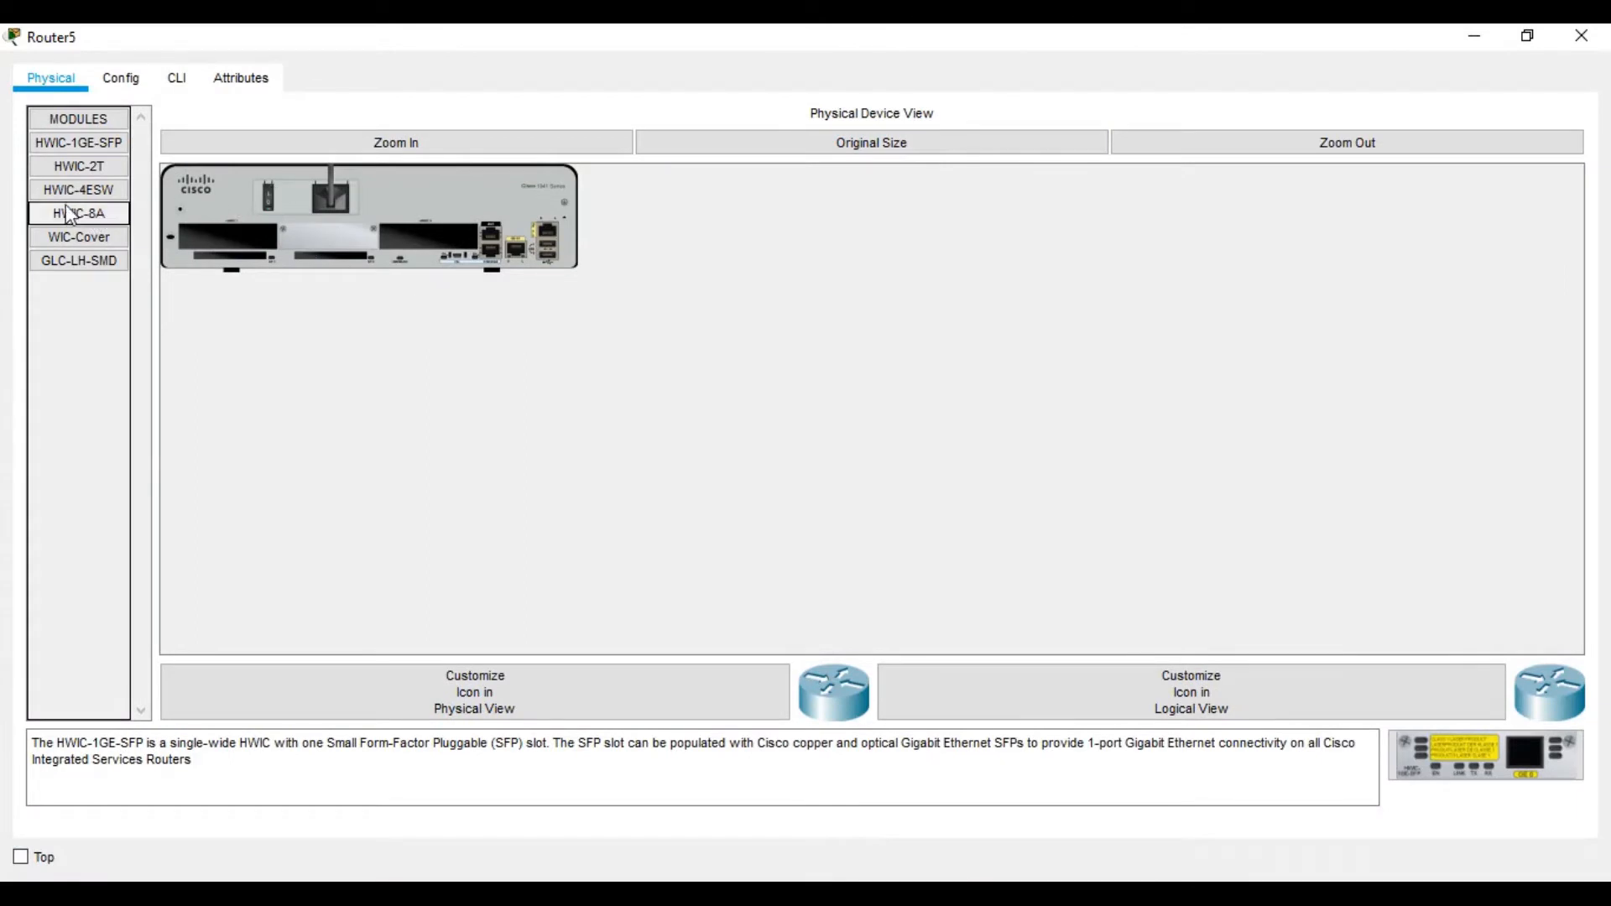
{"action": "left_click_drag", "start_coordinate": [69, 173], "coordinate": [432, 244]}
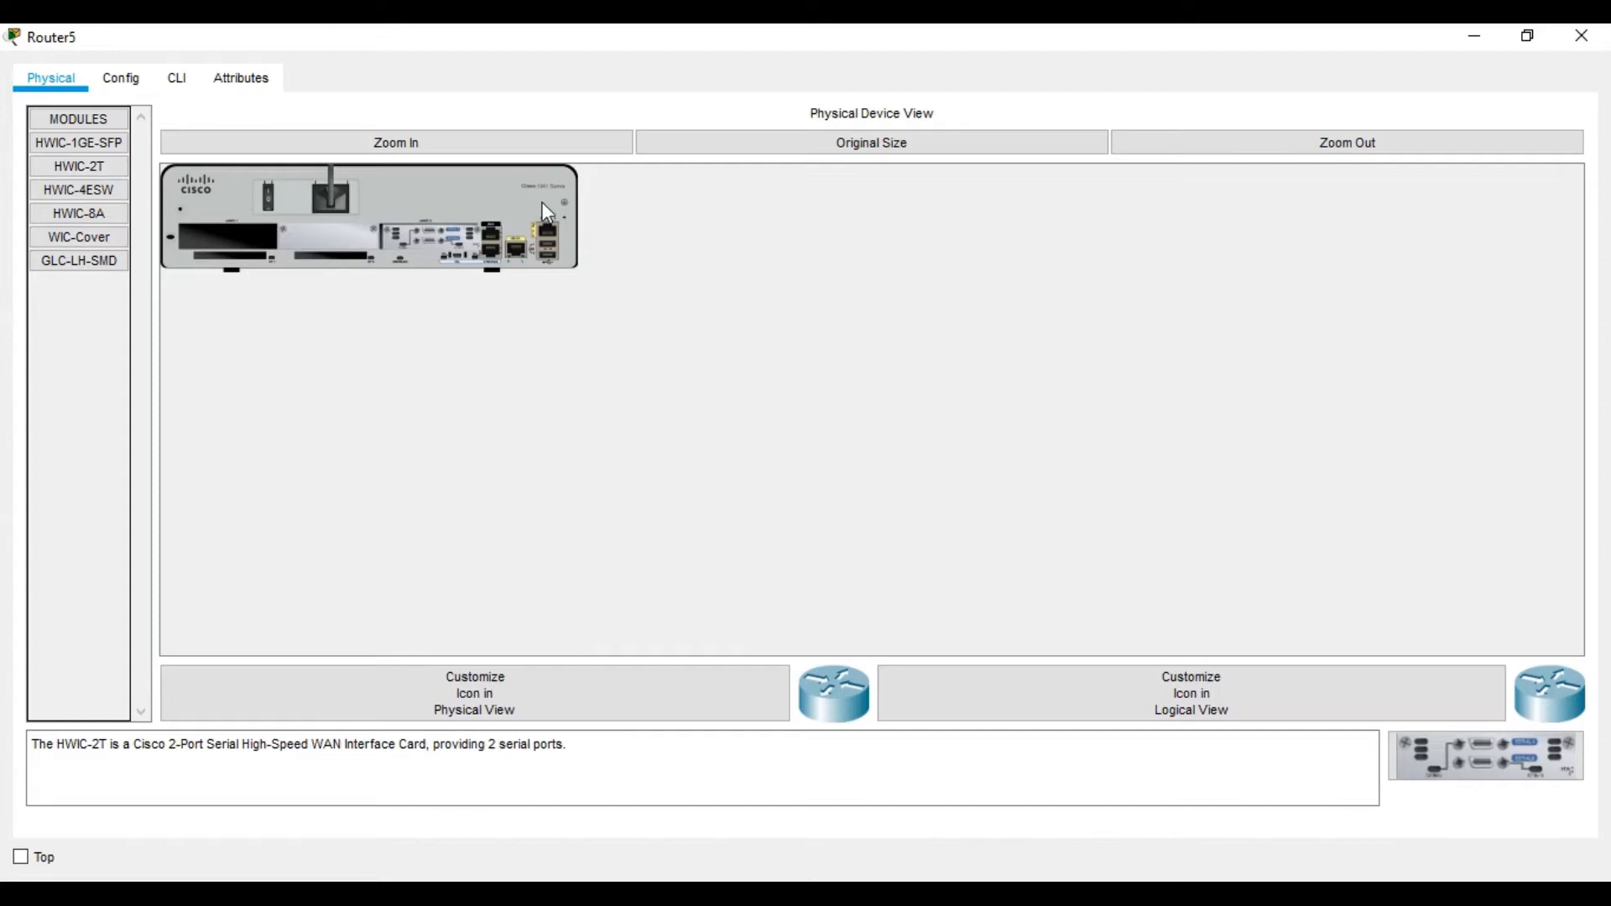
{"action": "left_click", "coordinate": [173, 75]}
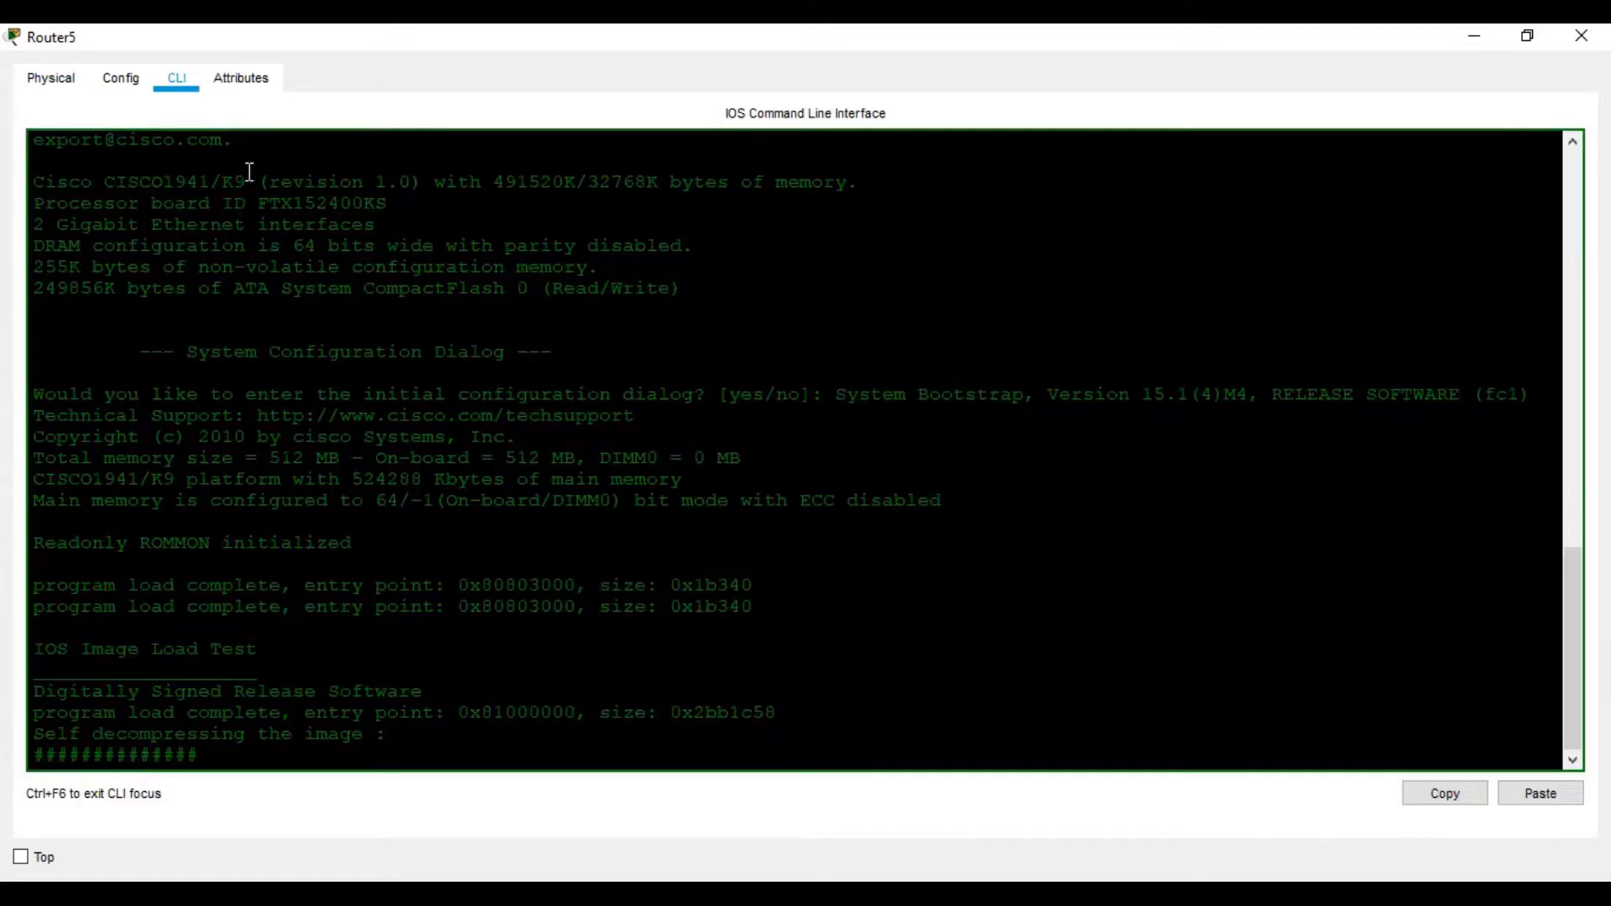
{"action": "left_click", "coordinate": [1581, 35]}
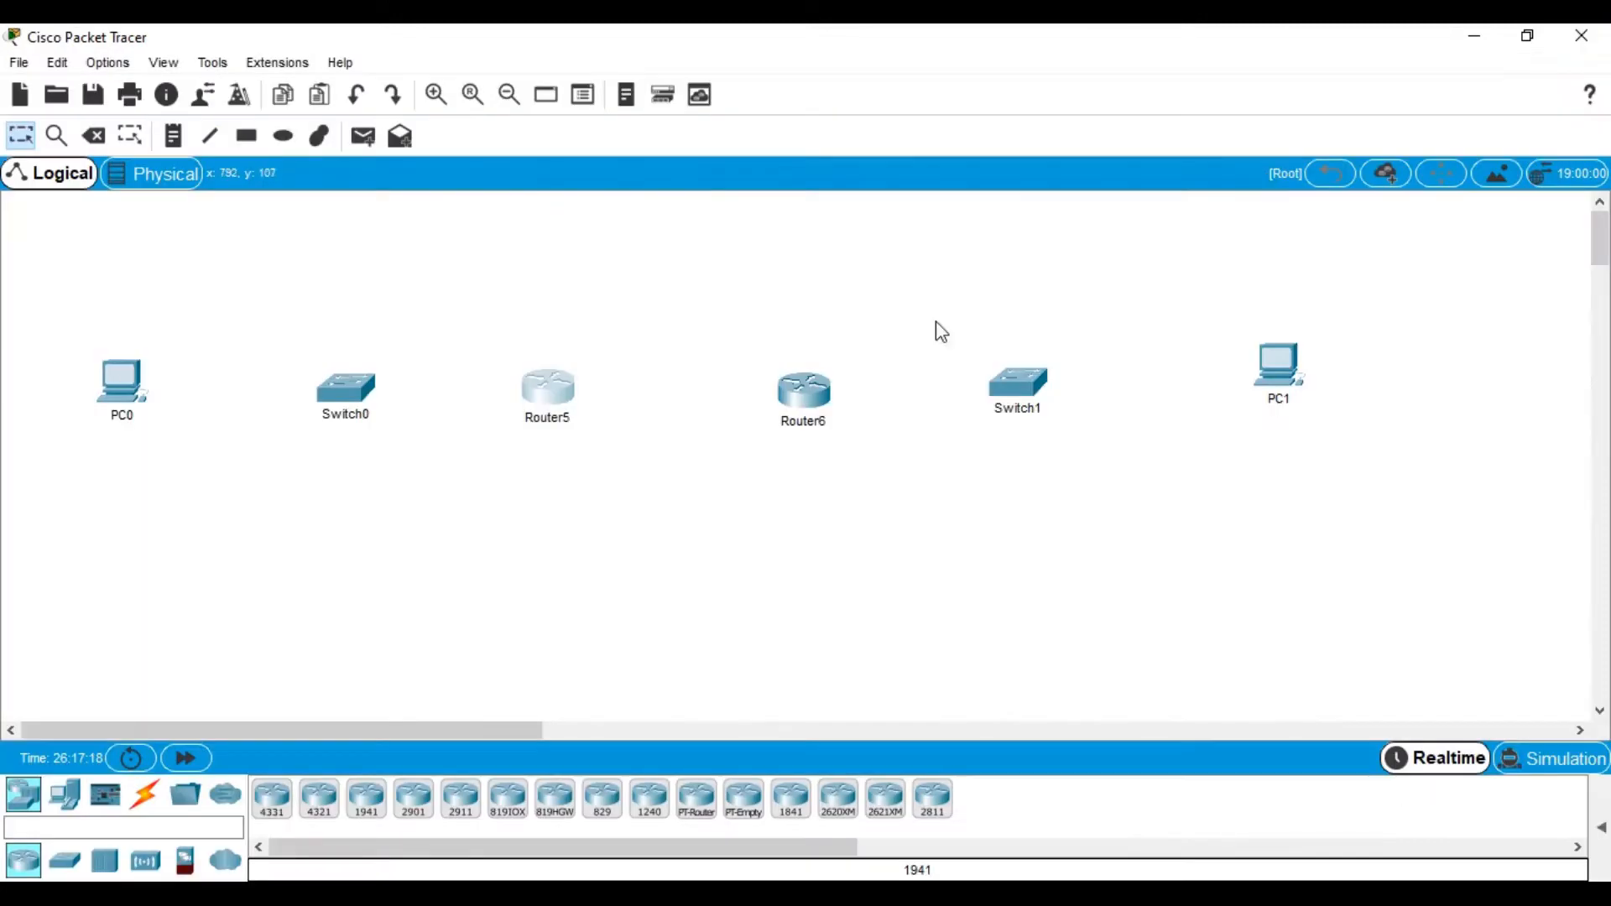
Install an HWIC-2T module in Router6, power it back on, and check its boot output
{"action": "left_click", "coordinate": [825, 410]}
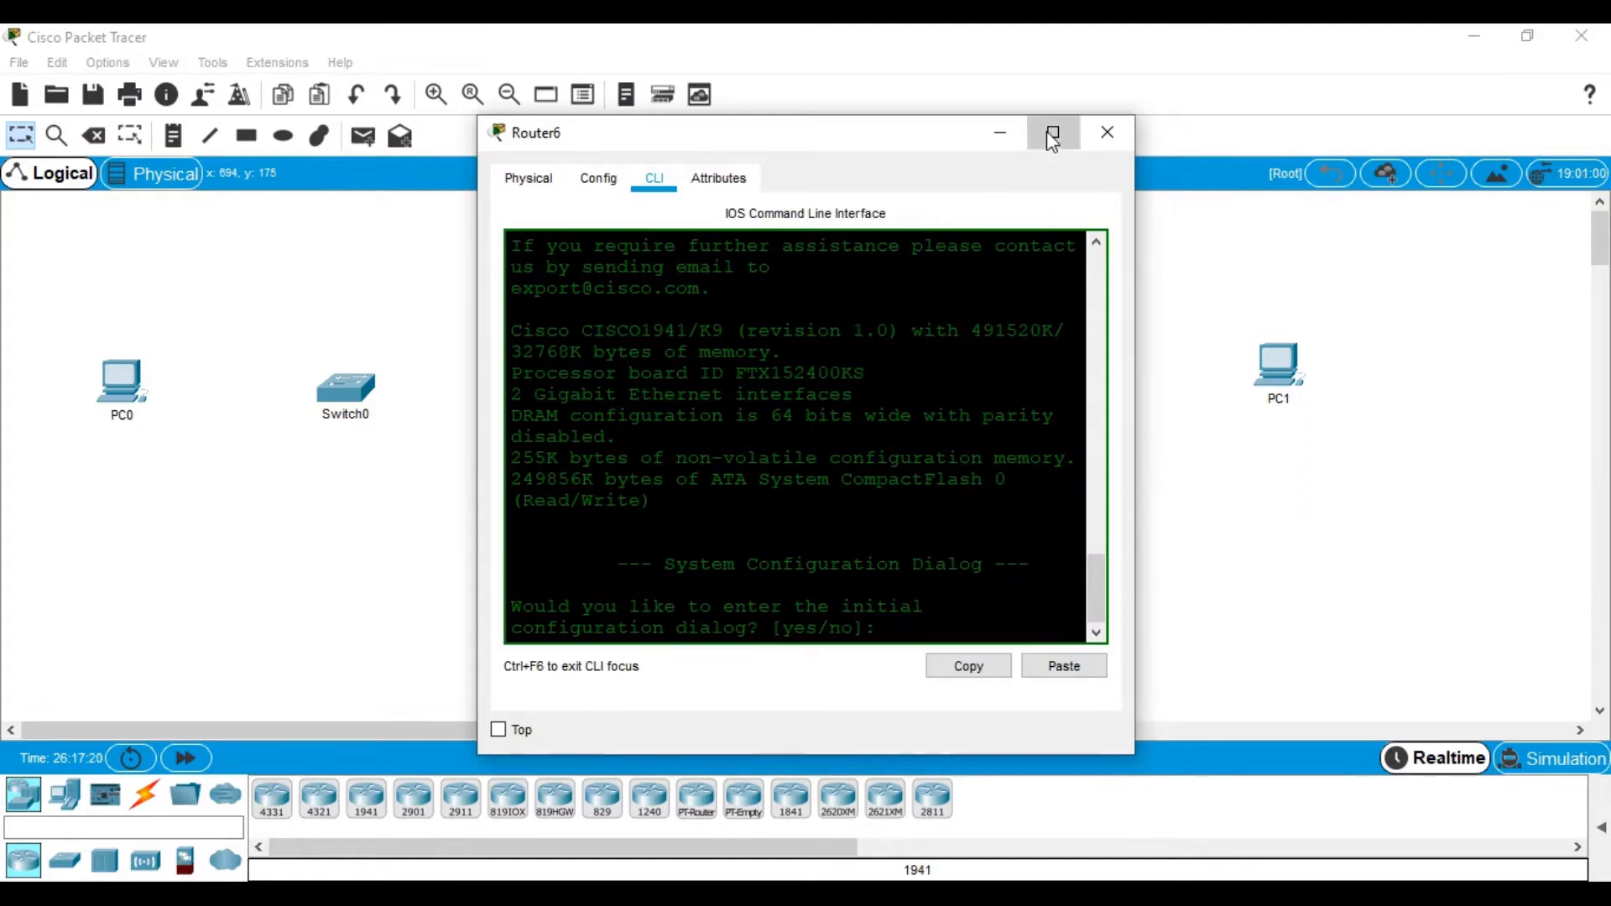
{"action": "left_click", "coordinate": [1050, 130]}
{"action": "left_click", "coordinate": [72, 78]}
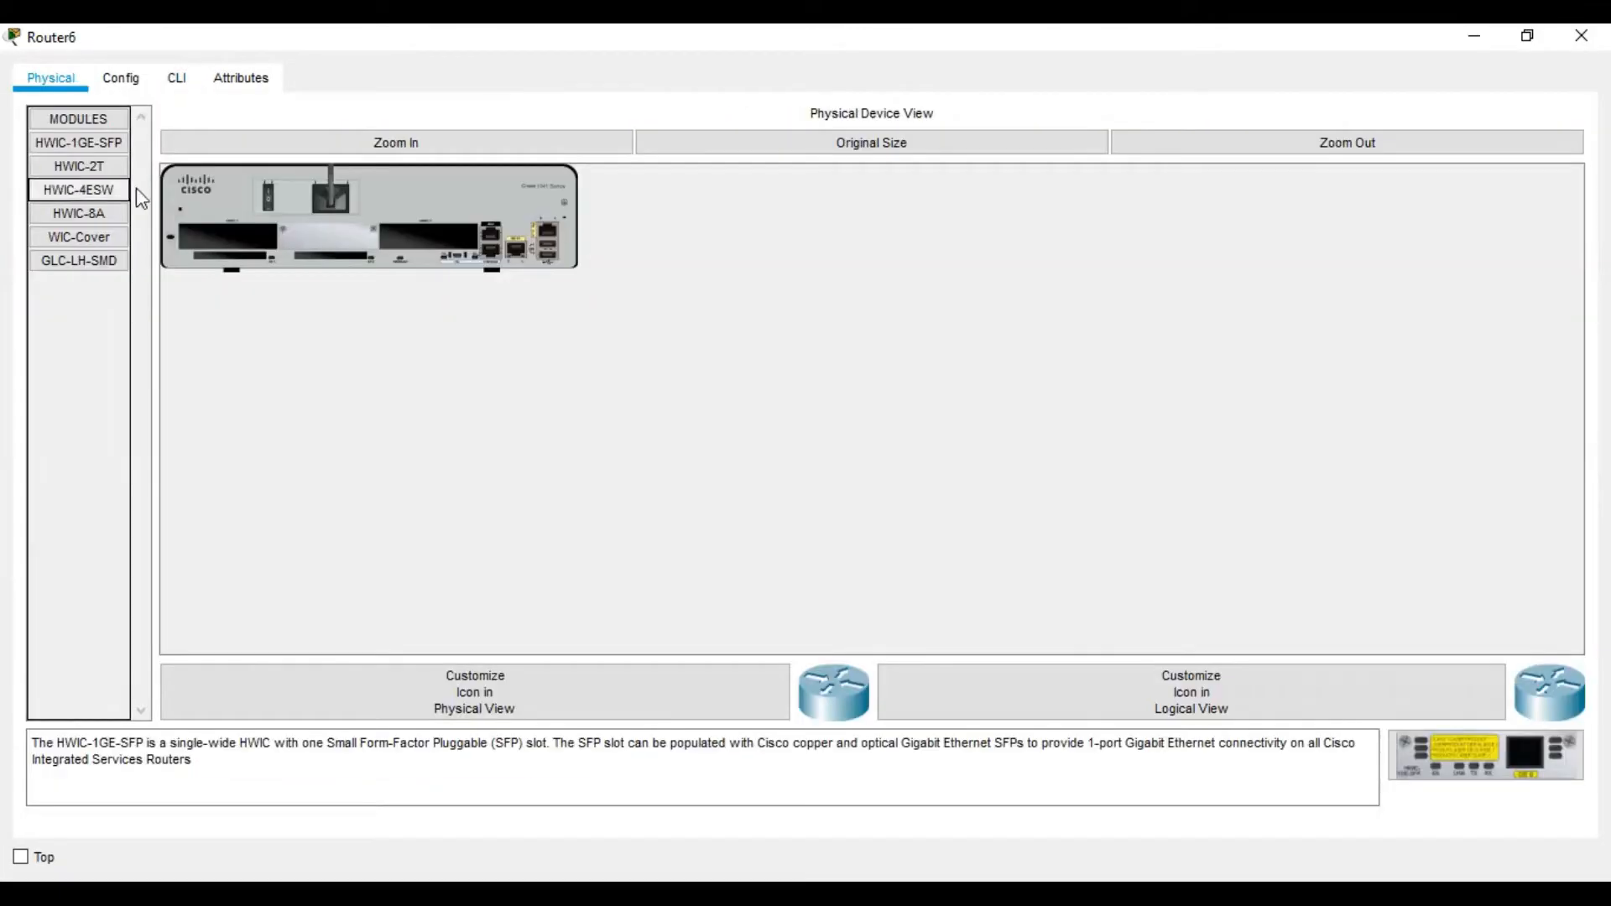
{"action": "left_click", "coordinate": [267, 195]}
{"action": "left_click_drag", "start_coordinate": [78, 166], "coordinate": [428, 239]}
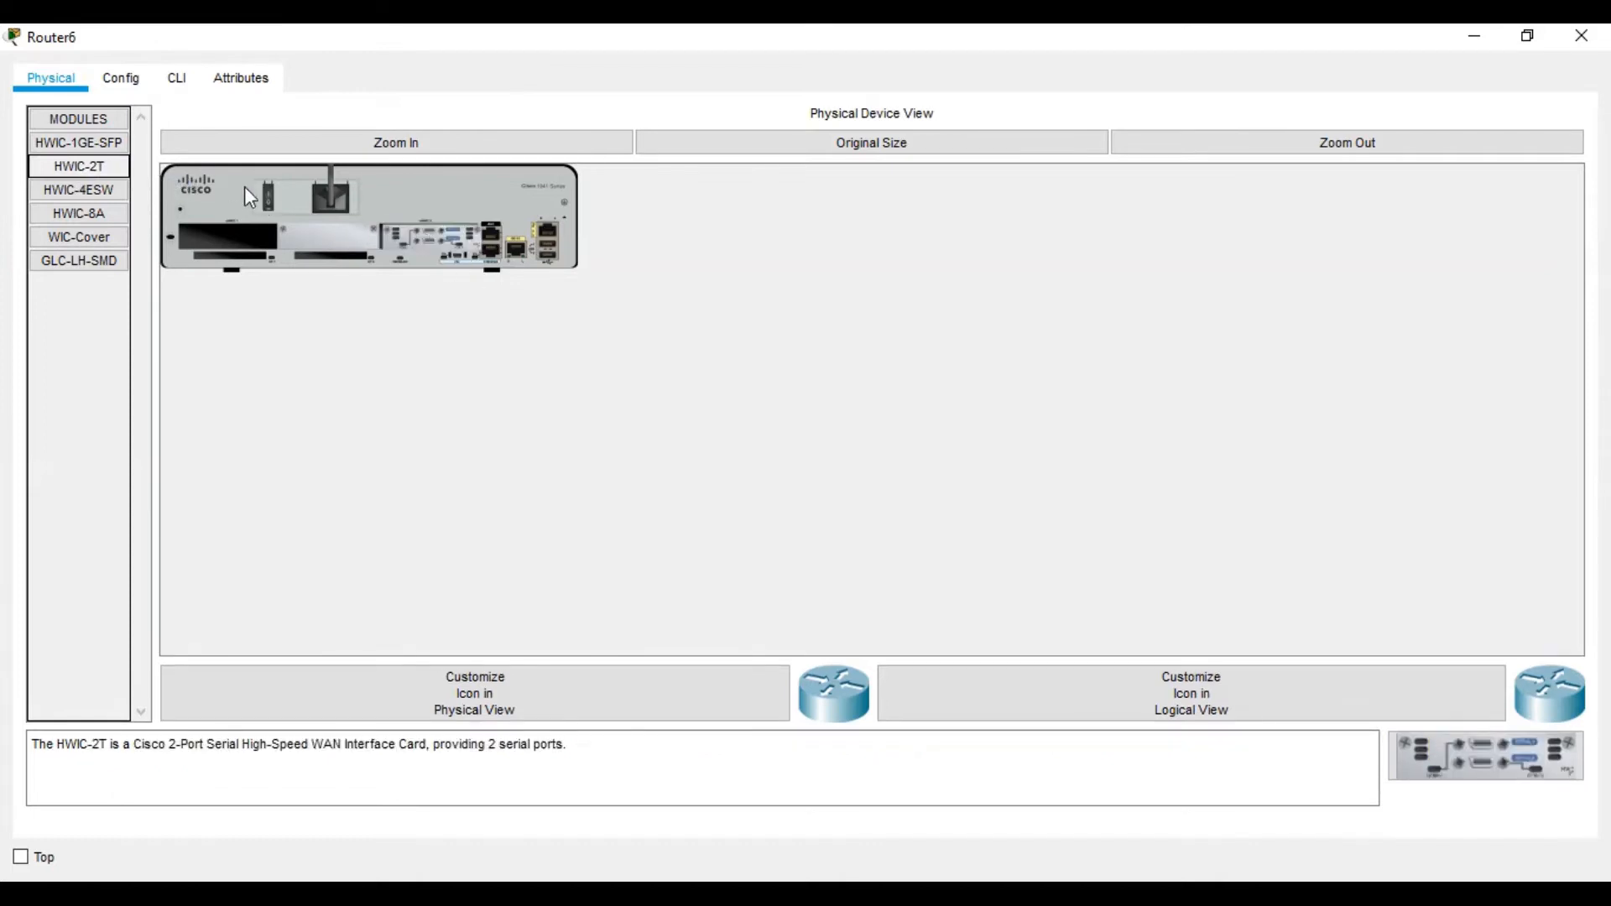
{"action": "left_click", "coordinate": [268, 192]}
{"action": "left_click", "coordinate": [176, 80]}
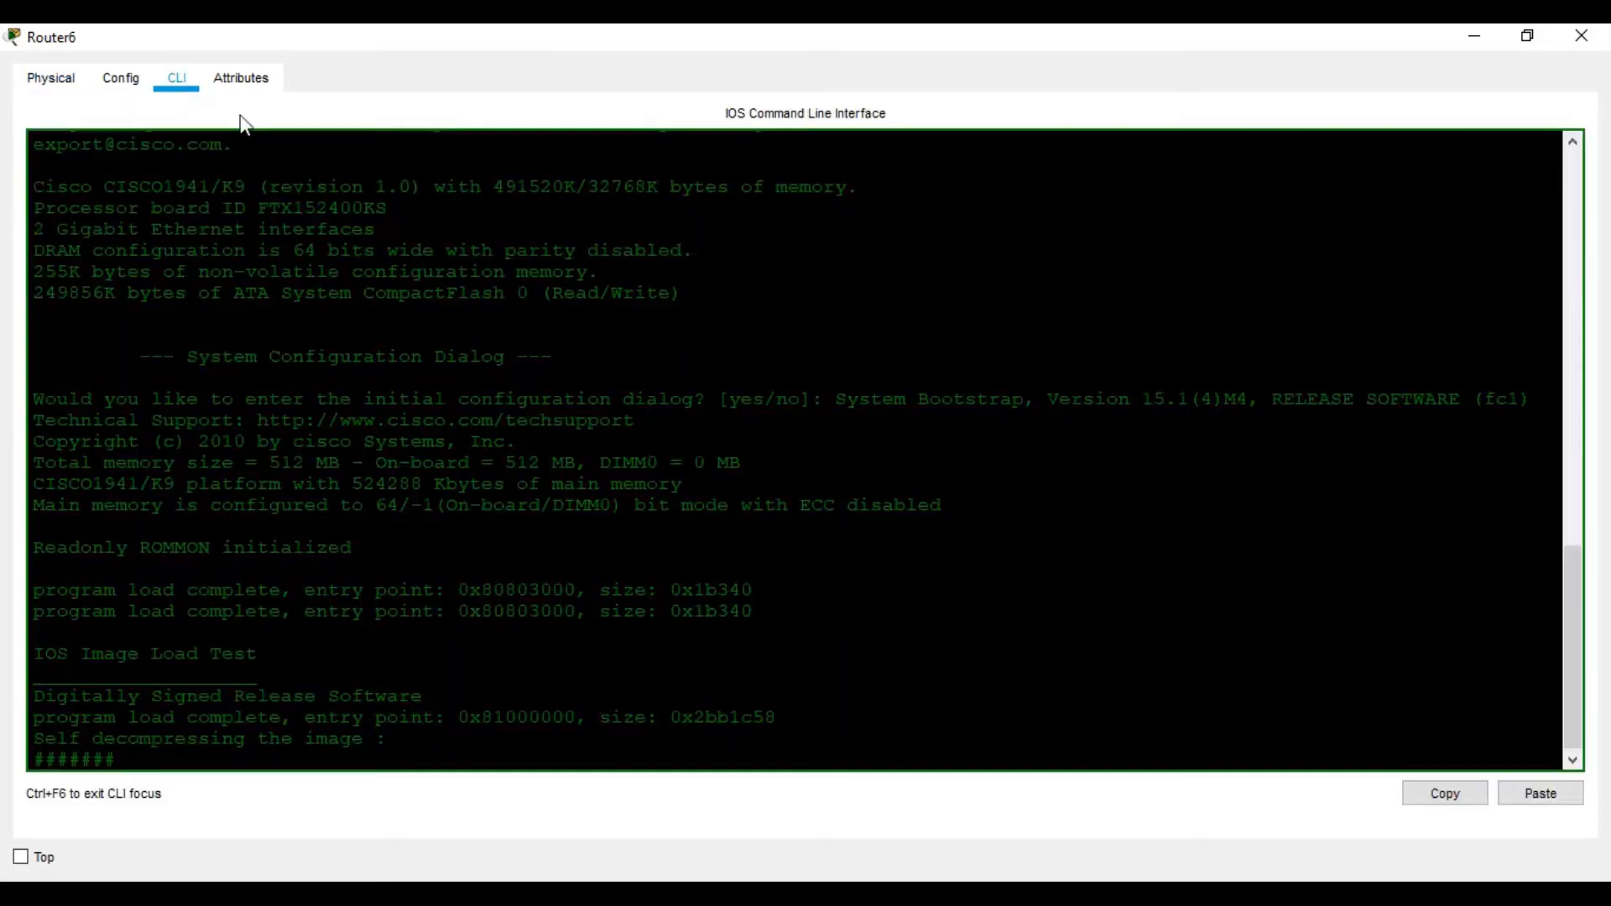
{"action": "left_click", "coordinate": [1574, 37]}
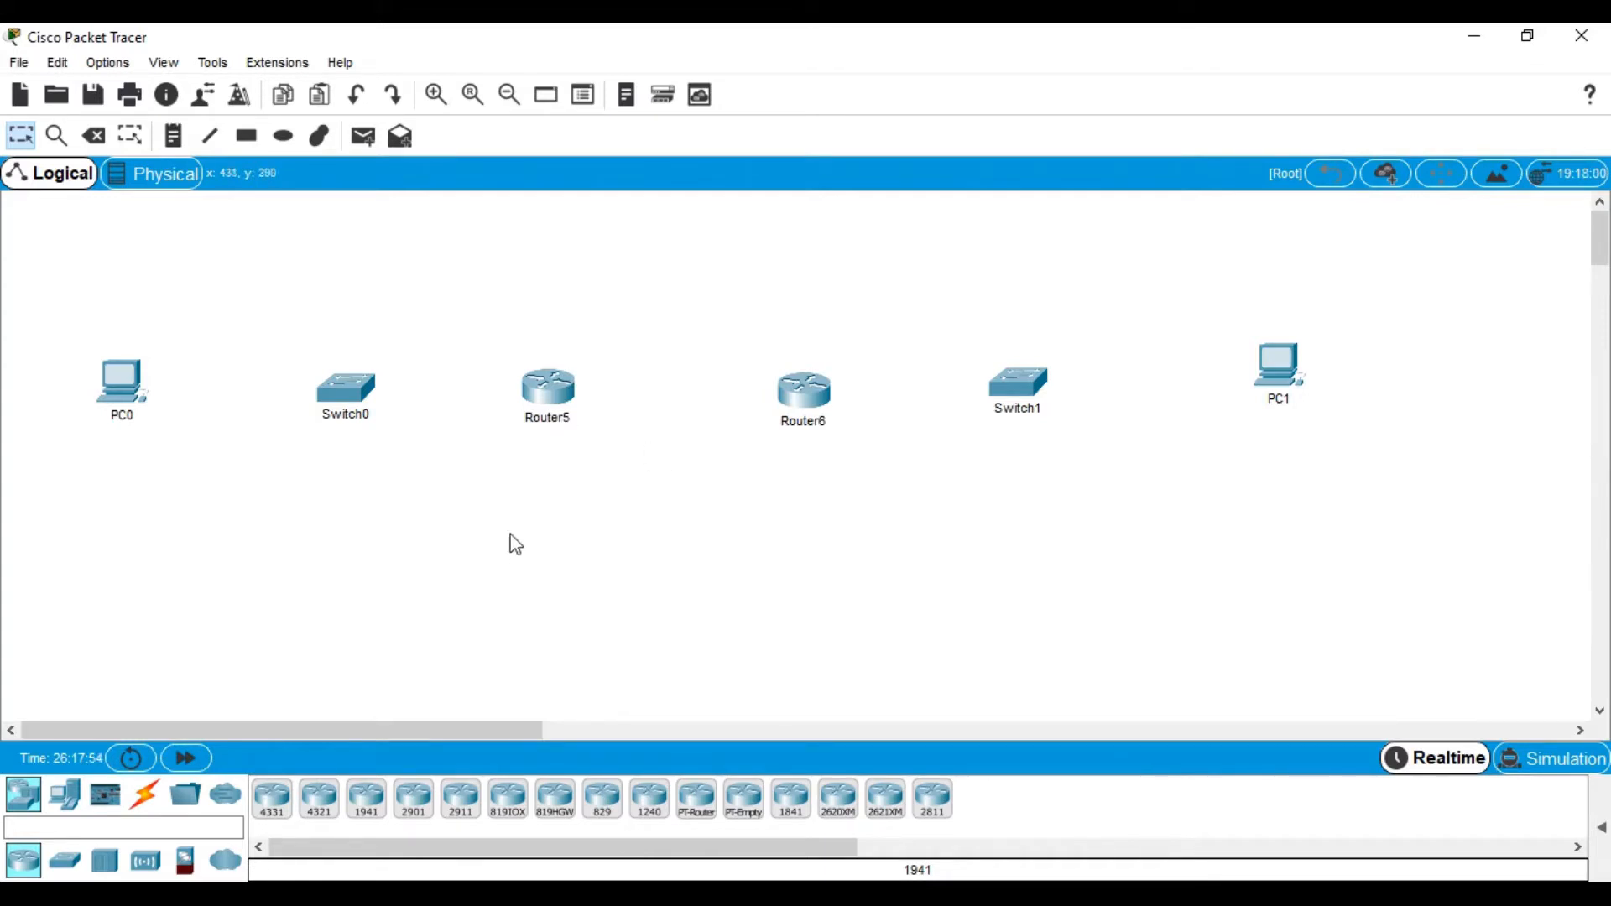
Scroll through the Word workshop's IP Addressing Table, Objectives and Background / Scenario sections
{"action": "left_click", "coordinate": [781, 894]}
{"action": "scroll", "coordinate": [1074, 484], "scroll_direction": "down", "scroll_amount": 3}
{"action": "scroll", "coordinate": [1074, 484], "scroll_direction": "down", "scroll_amount": 3}
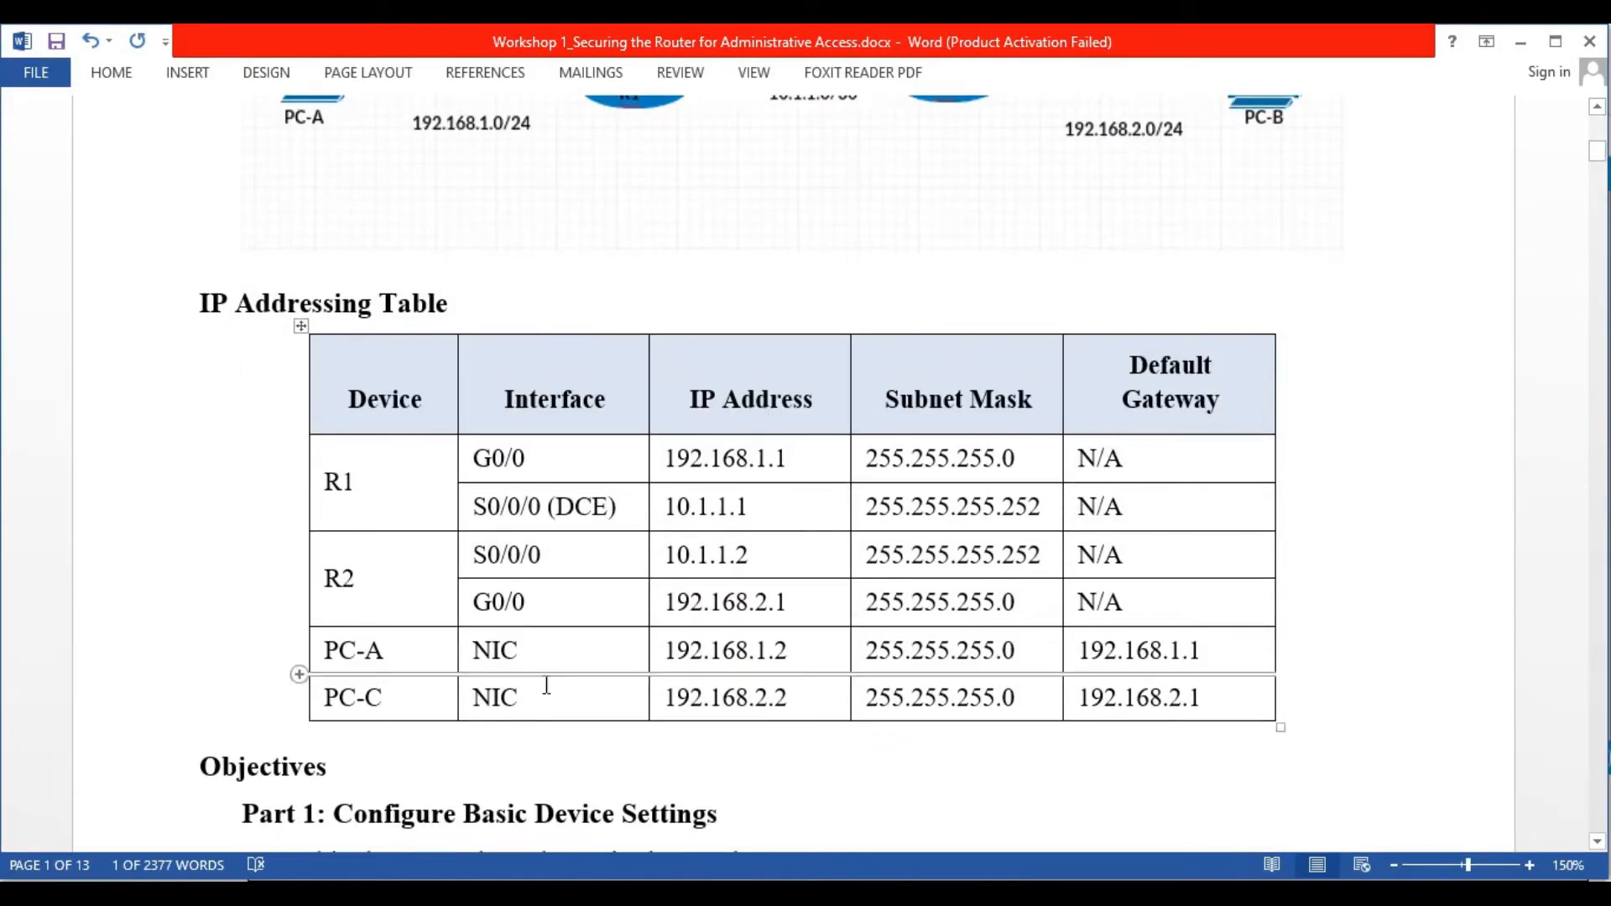
{"action": "scroll", "coordinate": [894, 515], "scroll_direction": "down", "scroll_amount": 6}
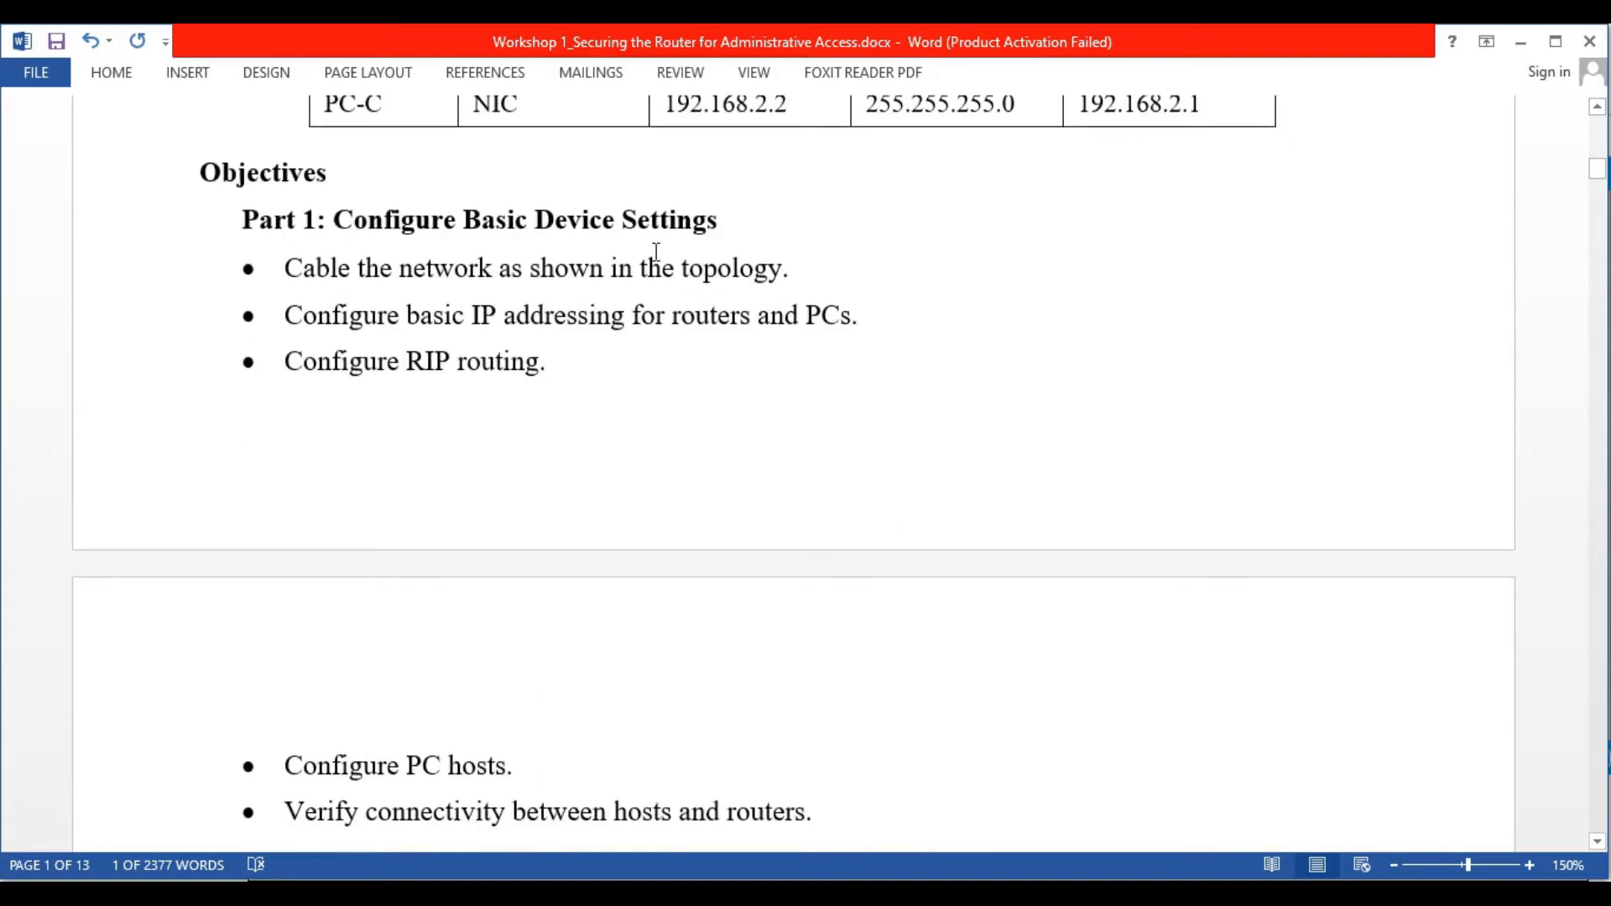
{"action": "scroll", "coordinate": [570, 352], "scroll_direction": "down", "scroll_amount": 1}
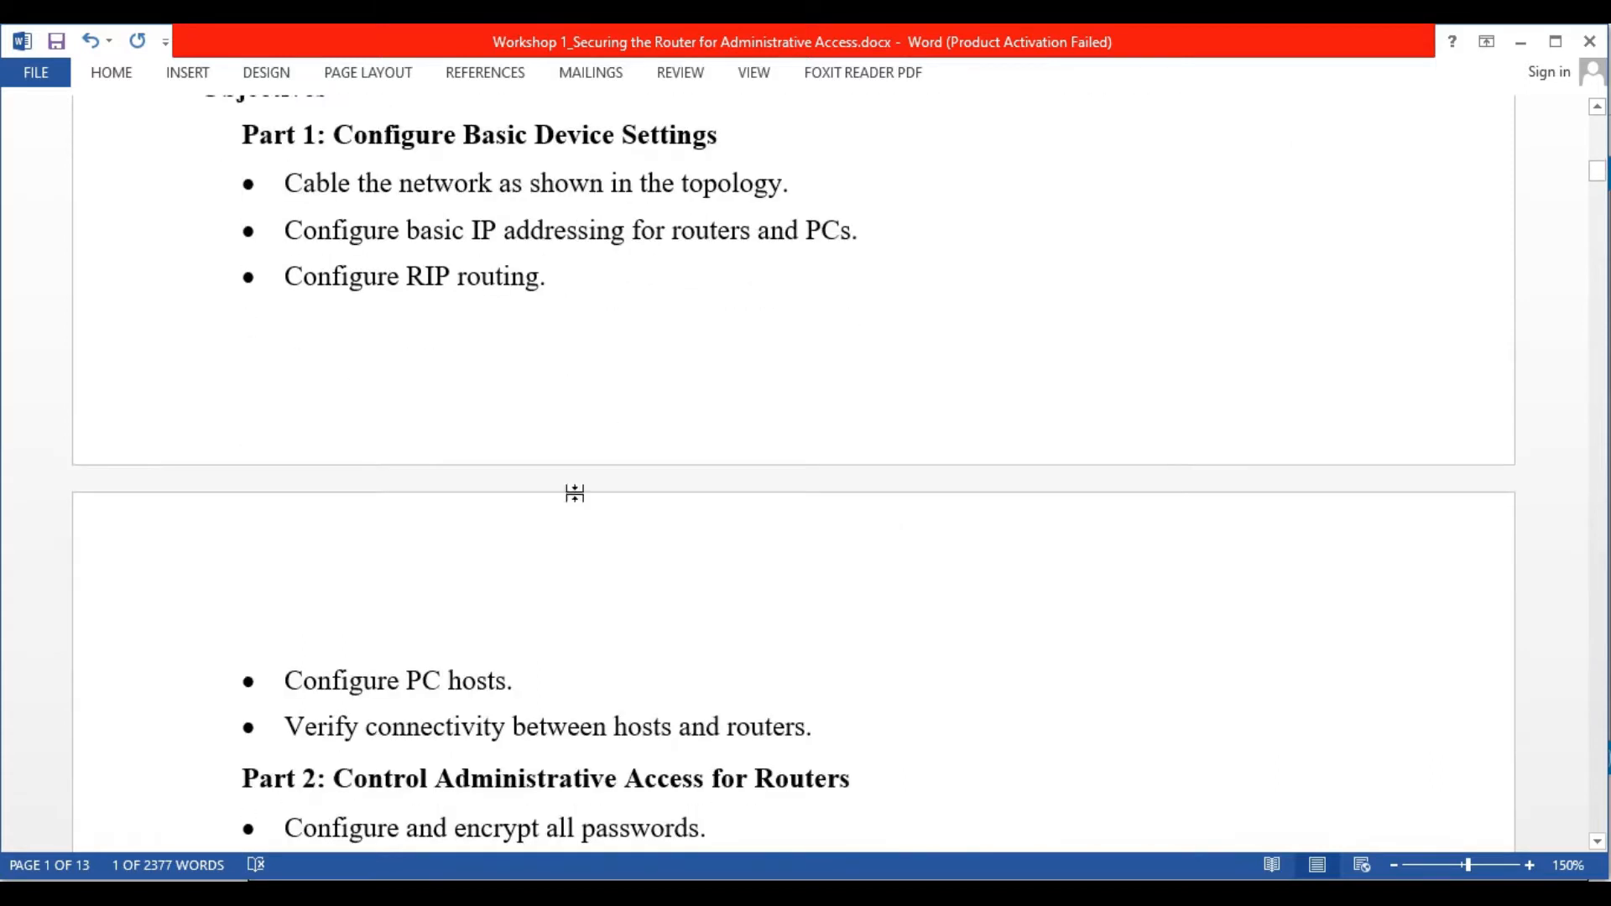
{"action": "scroll", "coordinate": [593, 587], "scroll_direction": "down", "scroll_amount": 1}
{"action": "scroll", "coordinate": [593, 585], "scroll_direction": "up", "scroll_amount": 2}
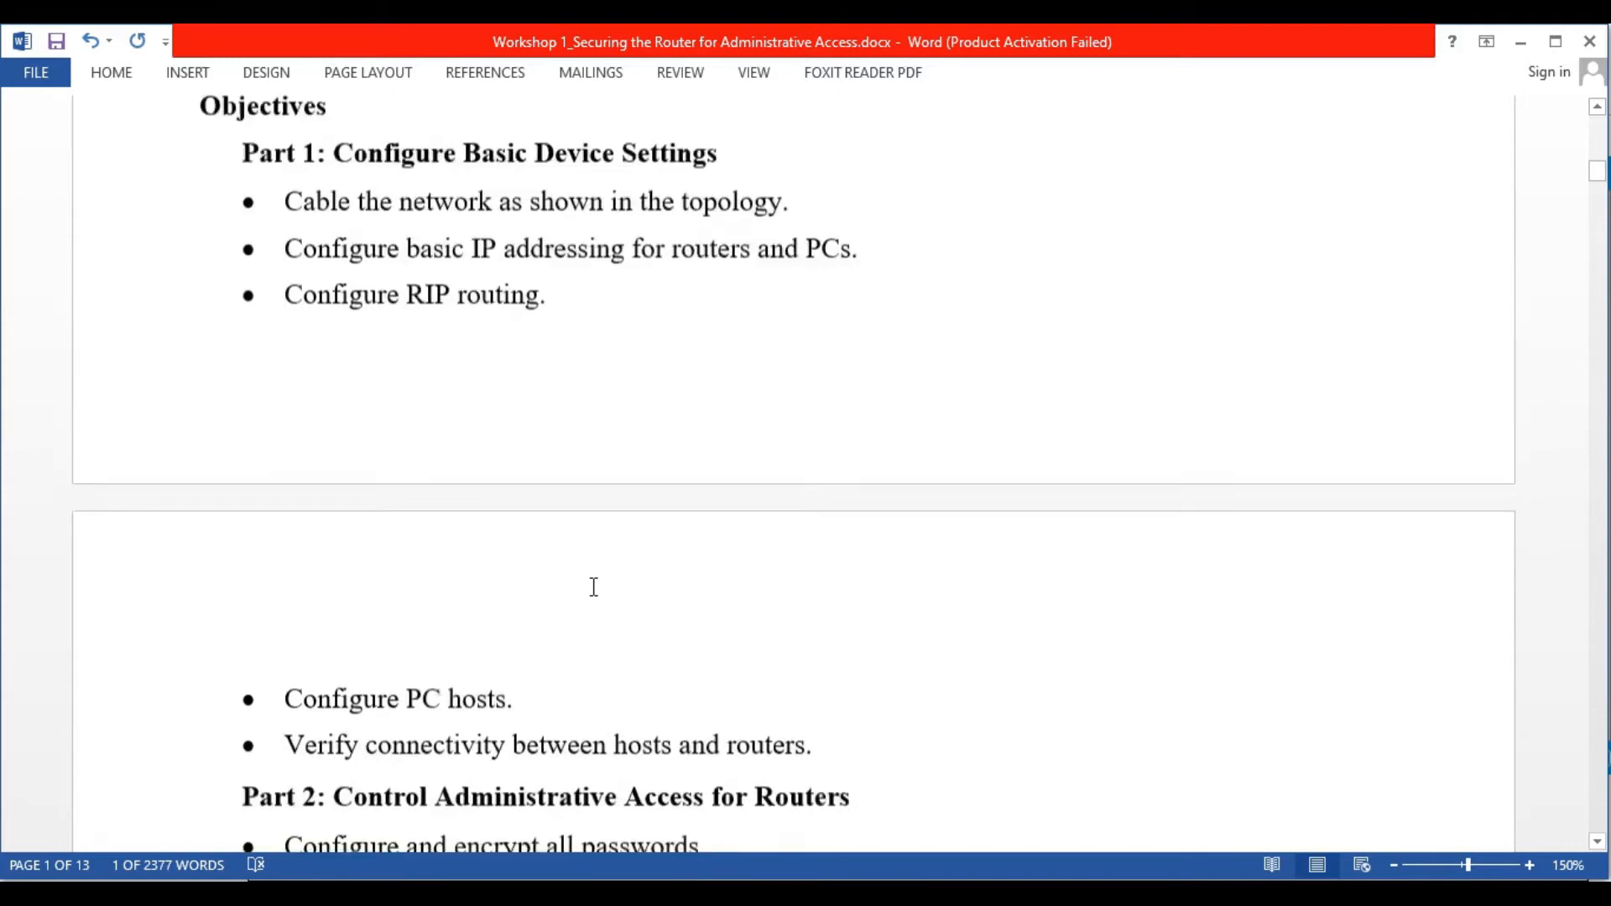
{"action": "scroll", "coordinate": [593, 585], "scroll_direction": "down", "scroll_amount": 7}
{"action": "scroll", "coordinate": [593, 586], "scroll_direction": "up", "scroll_amount": 2}
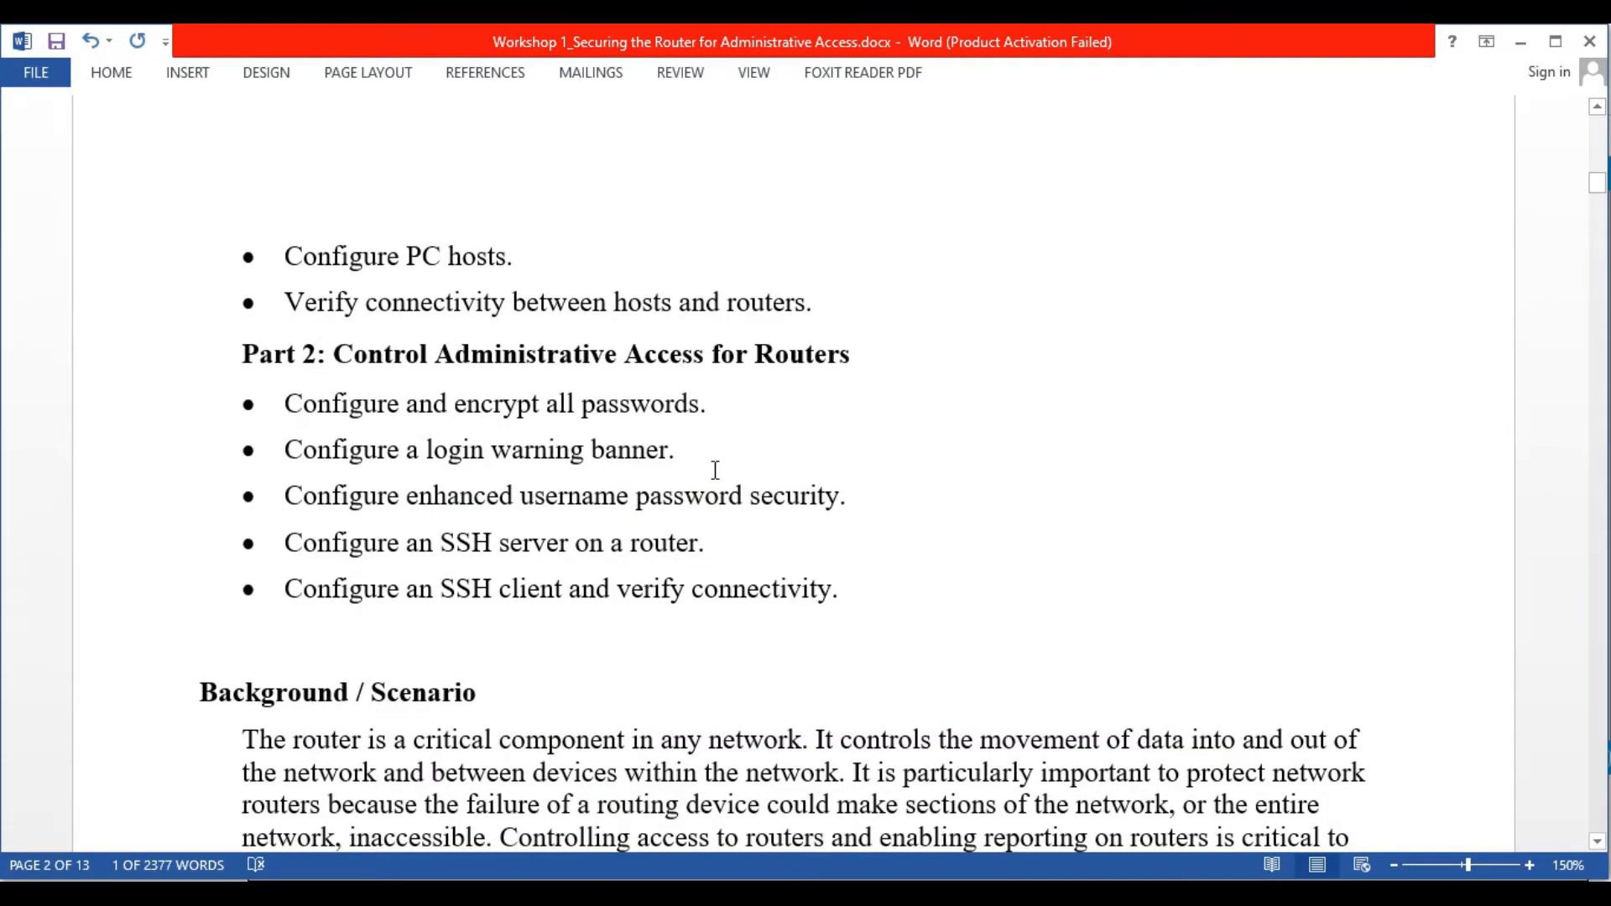
{"action": "scroll", "coordinate": [715, 470], "scroll_direction": "down", "scroll_amount": 7}
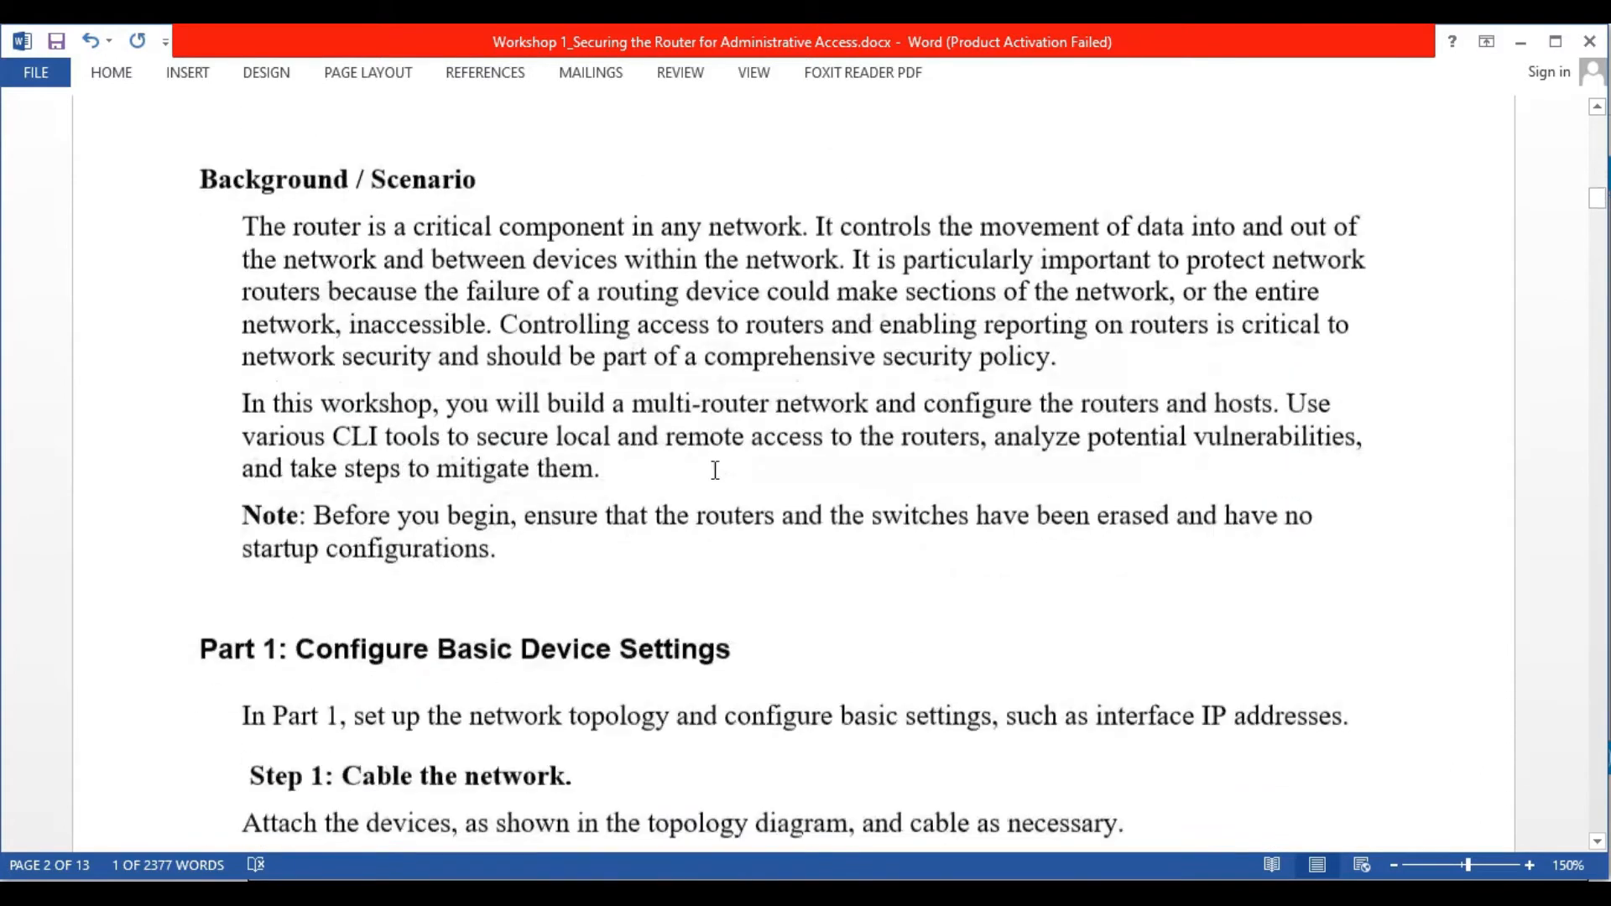
{"action": "scroll", "coordinate": [715, 470], "scroll_direction": "down", "scroll_amount": 5}
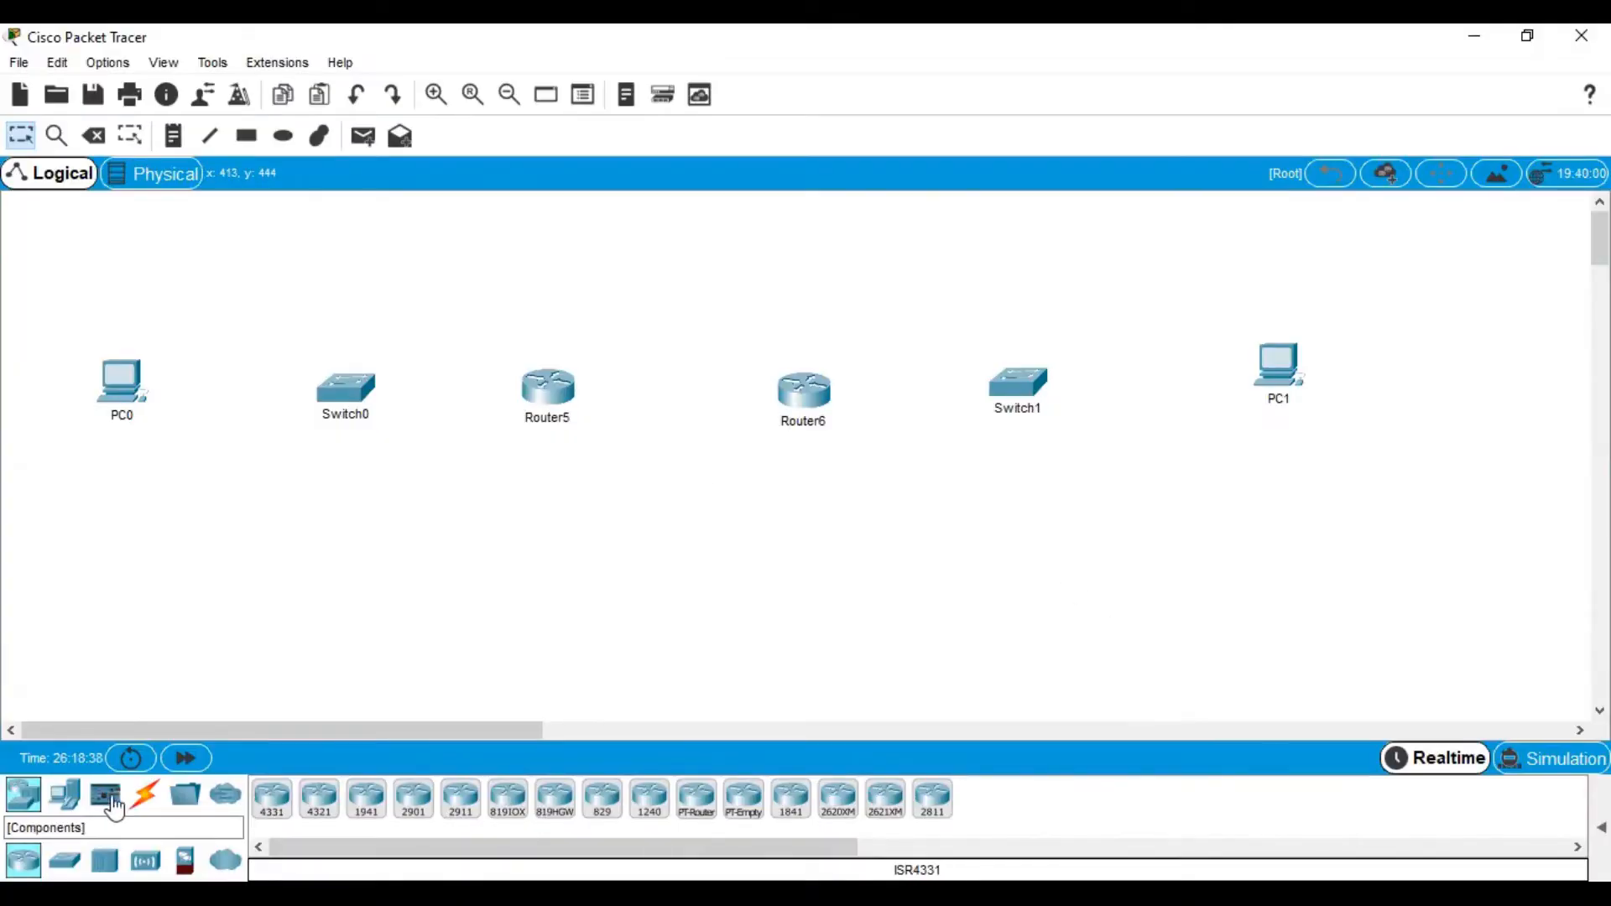
Cable PC0 Fa0 to Switch0 Fa0/1 and Switch0 Fa0/2 to Router5 Gig0/0 with copper straight-through
{"action": "left_click", "coordinate": [145, 795]}
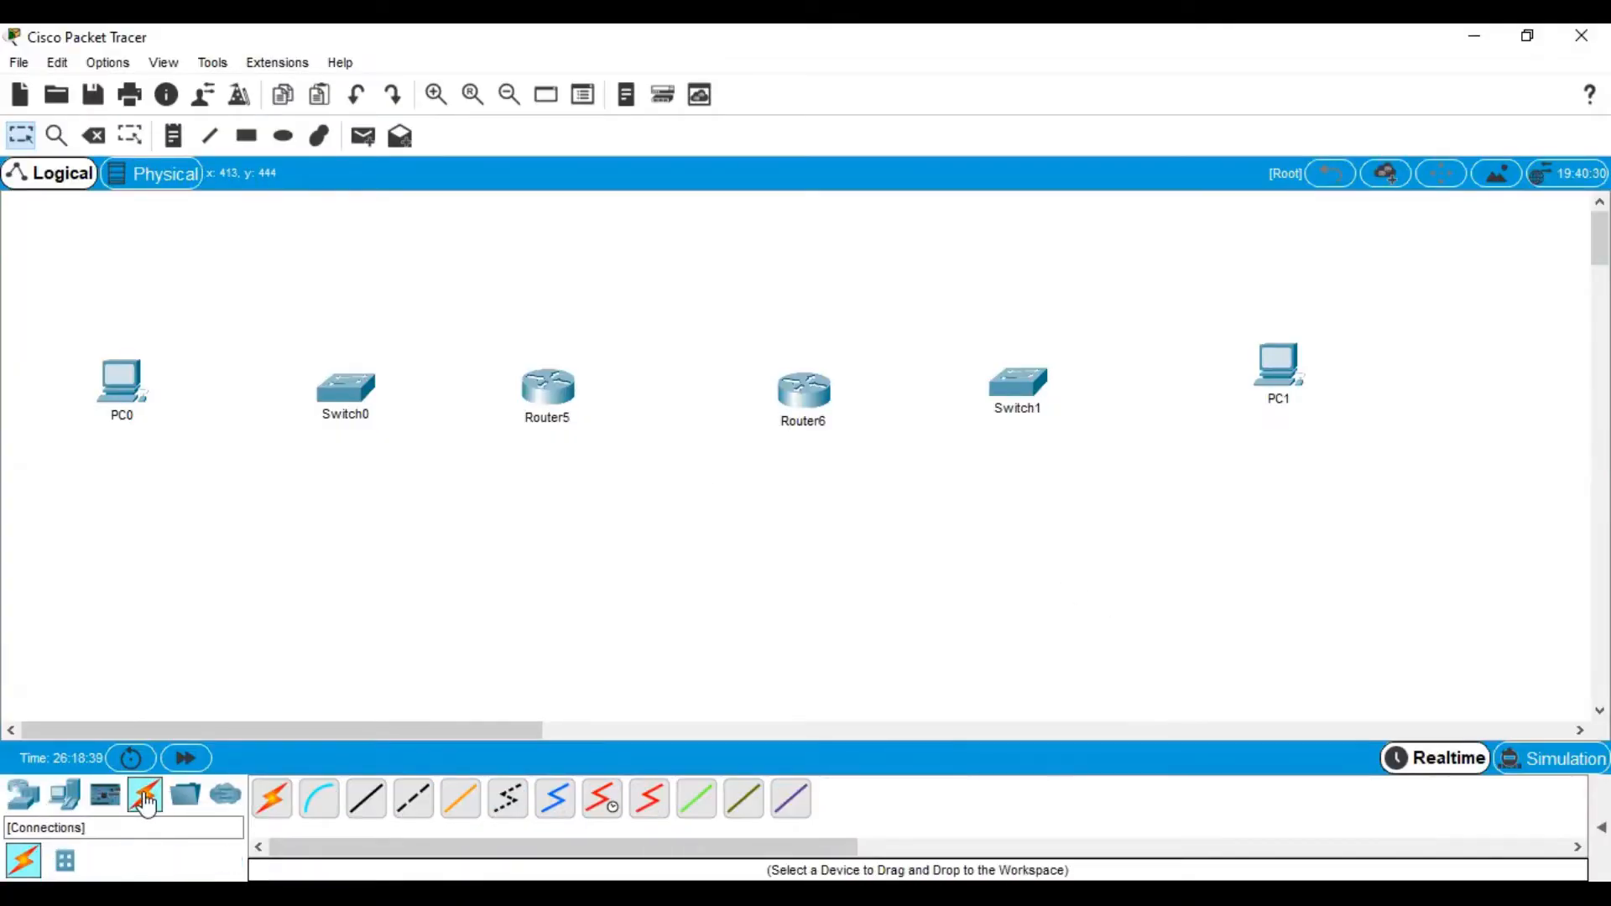
{"action": "left_click", "coordinate": [362, 815]}
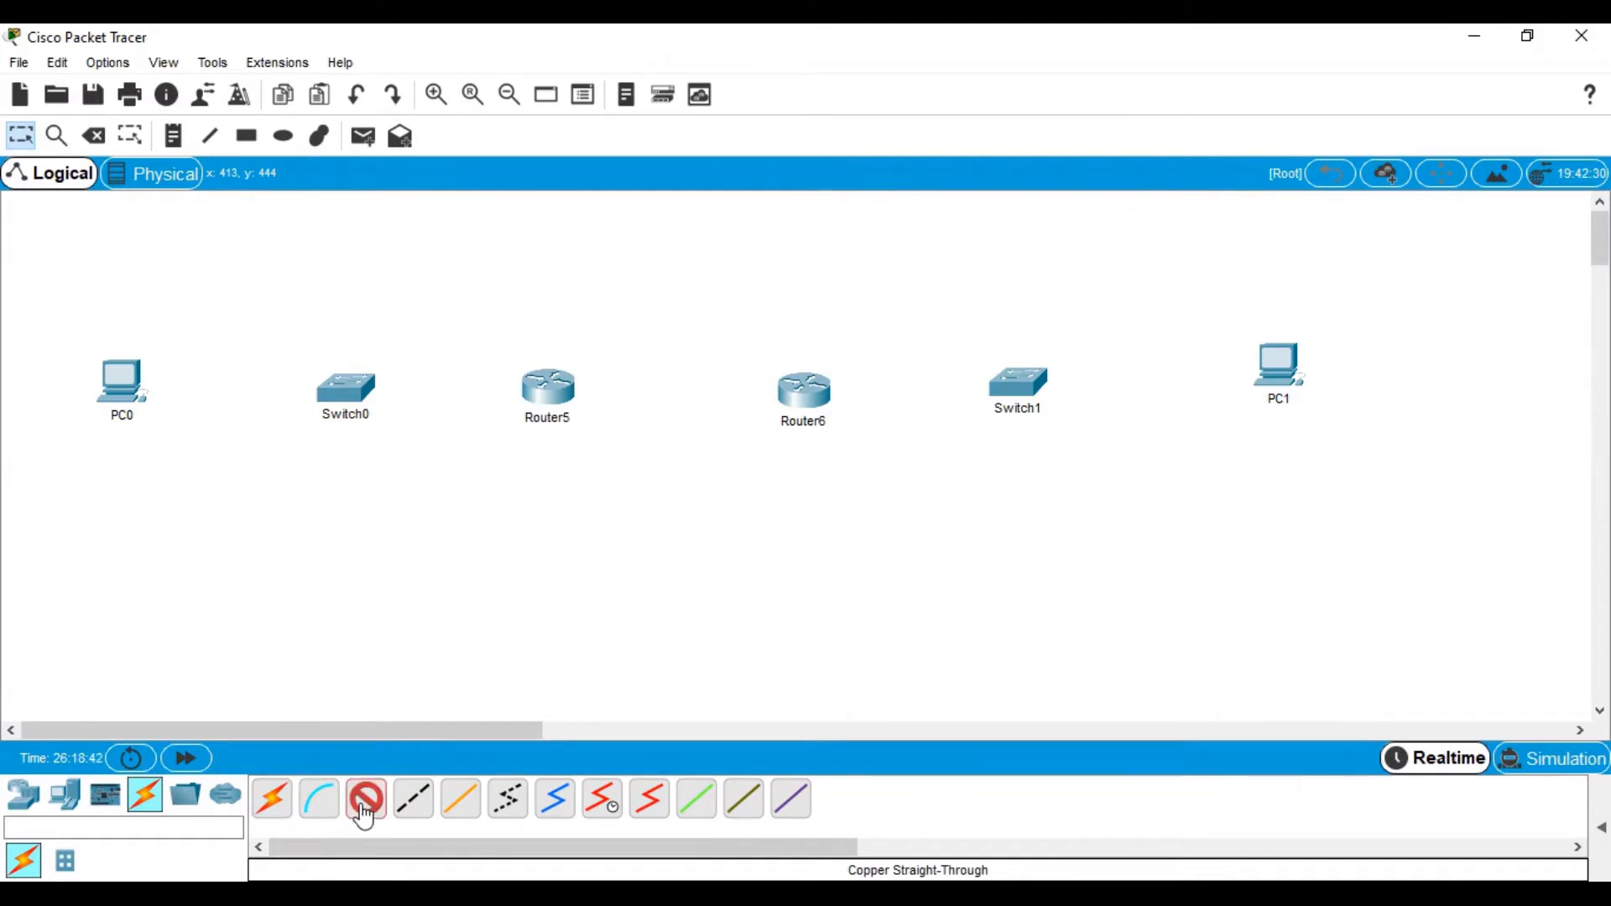
{"action": "left_click", "coordinate": [127, 375]}
{"action": "left_click", "coordinate": [192, 467]}
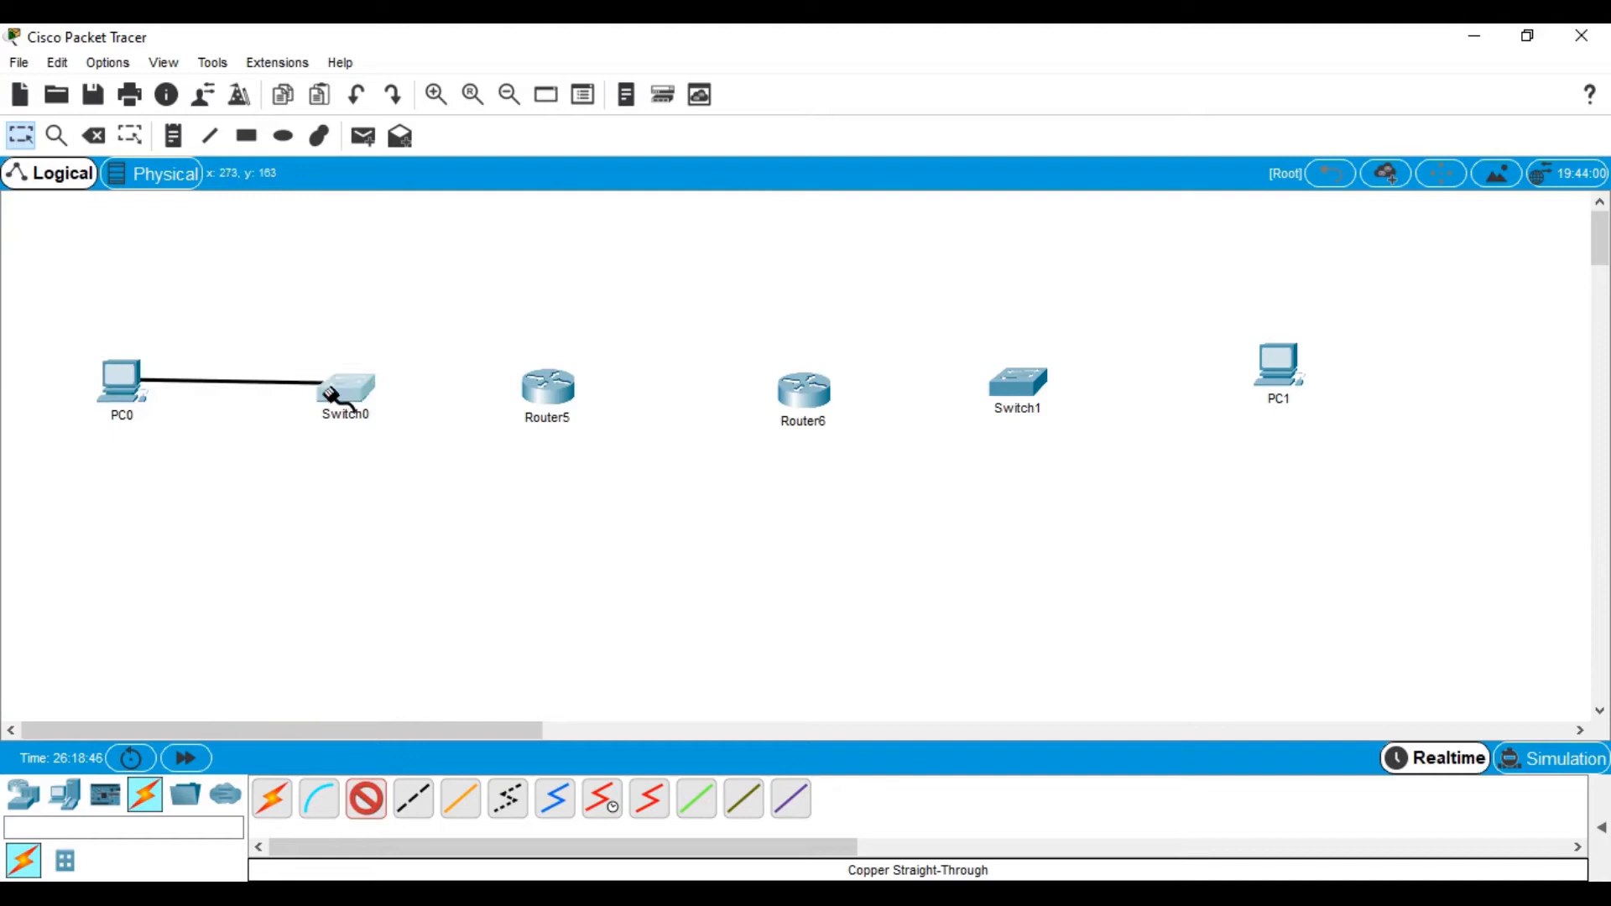
{"action": "left_click", "coordinate": [335, 393]}
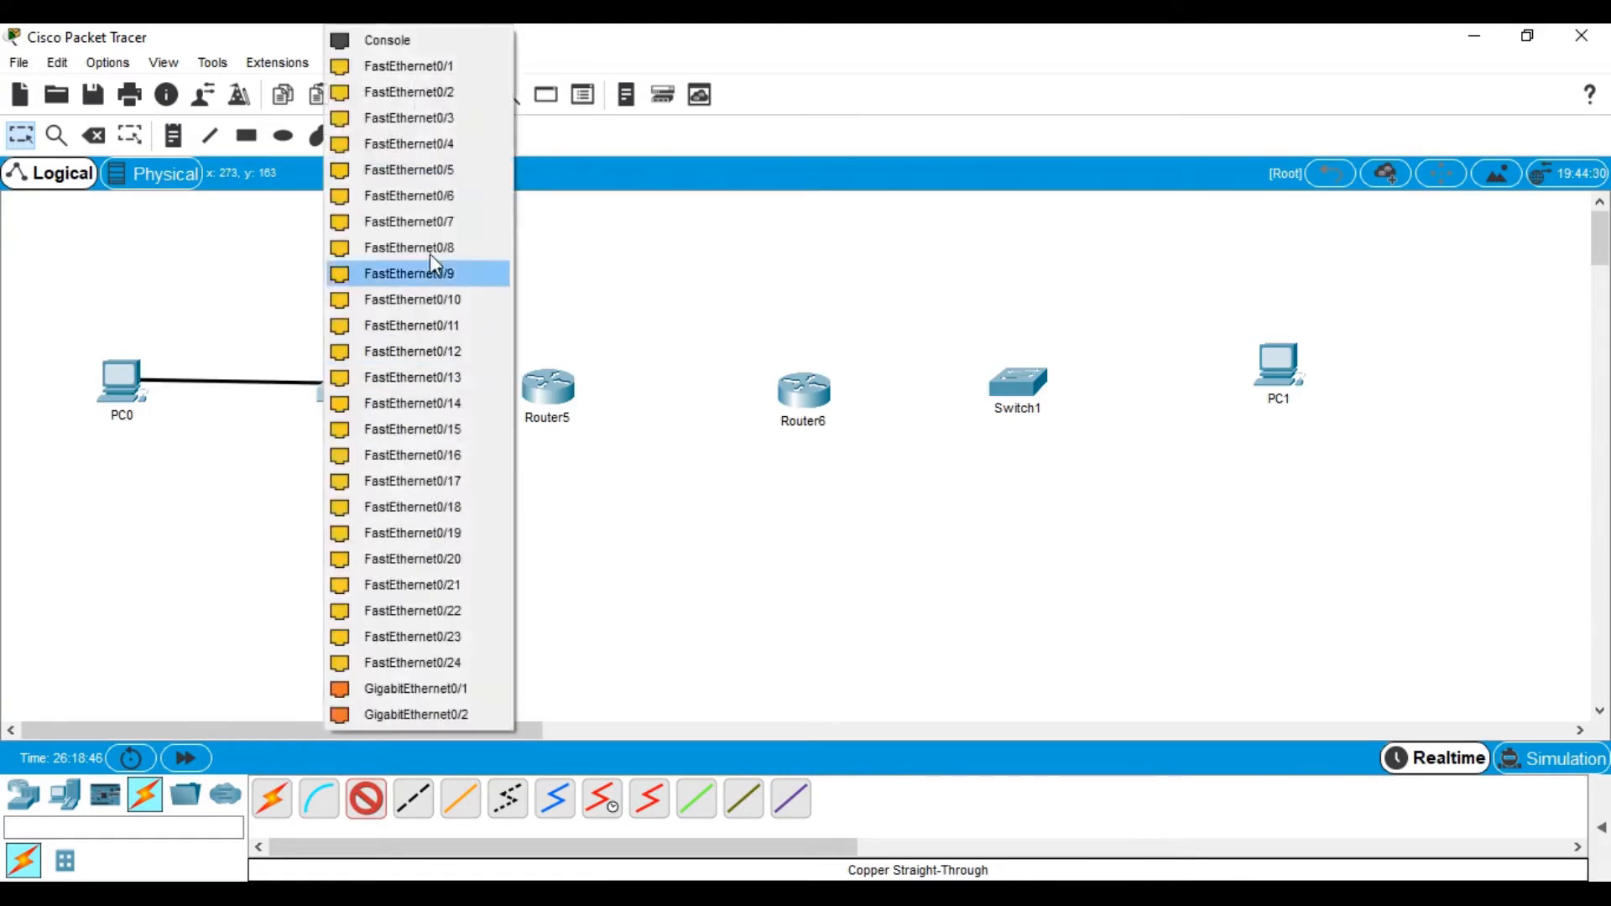
{"action": "left_click", "coordinate": [456, 74]}
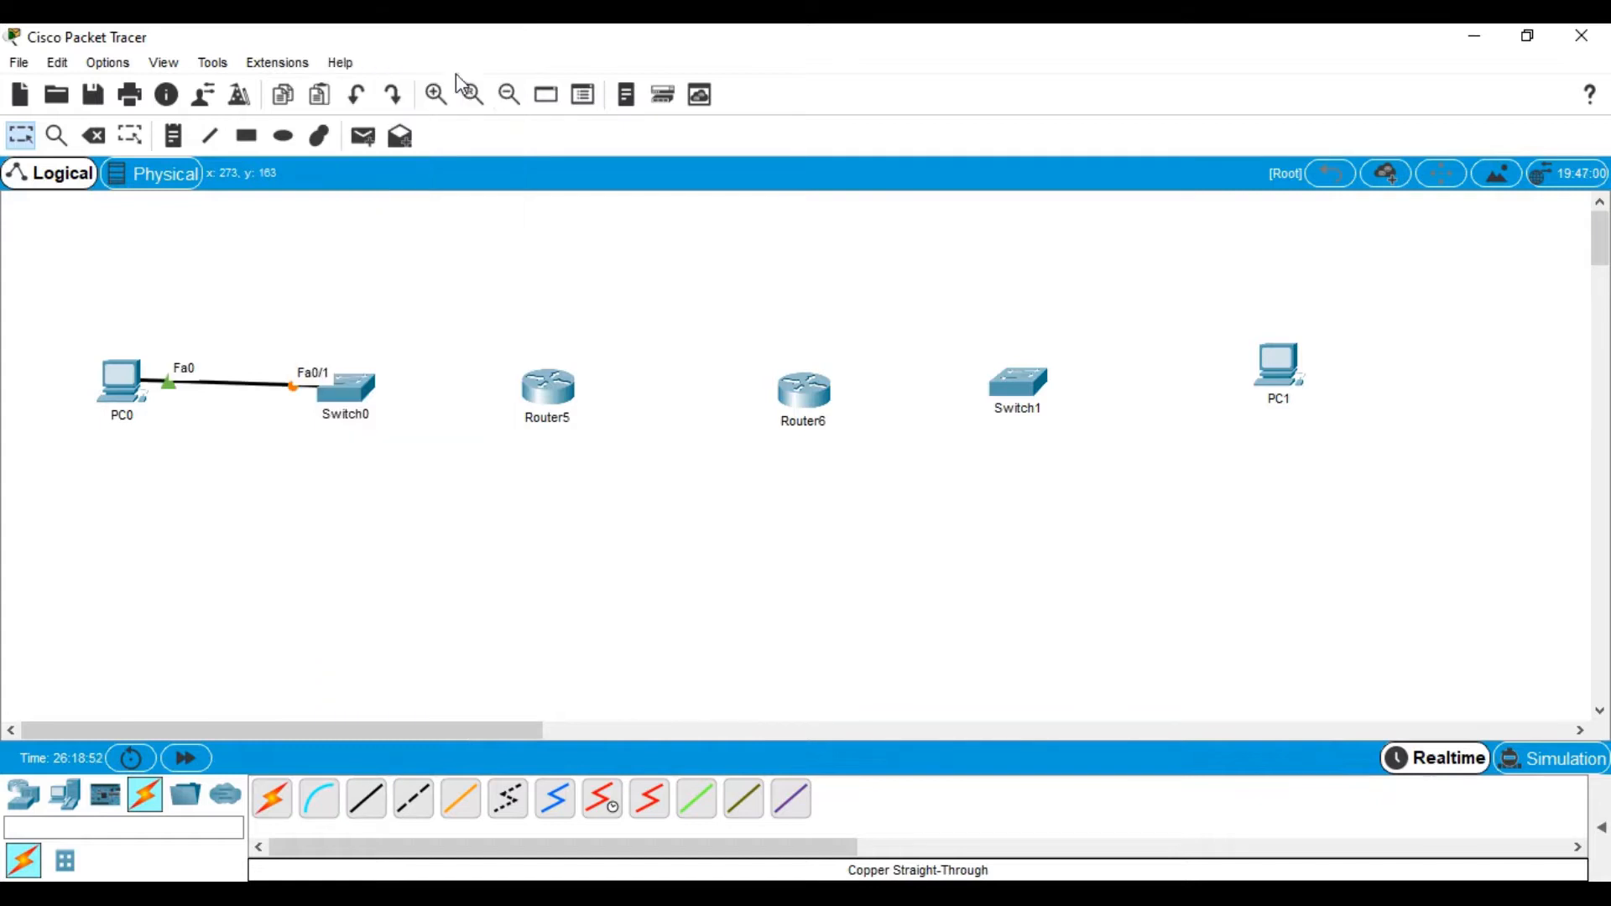
{"action": "left_click", "coordinate": [366, 798]}
{"action": "left_click", "coordinate": [363, 394]}
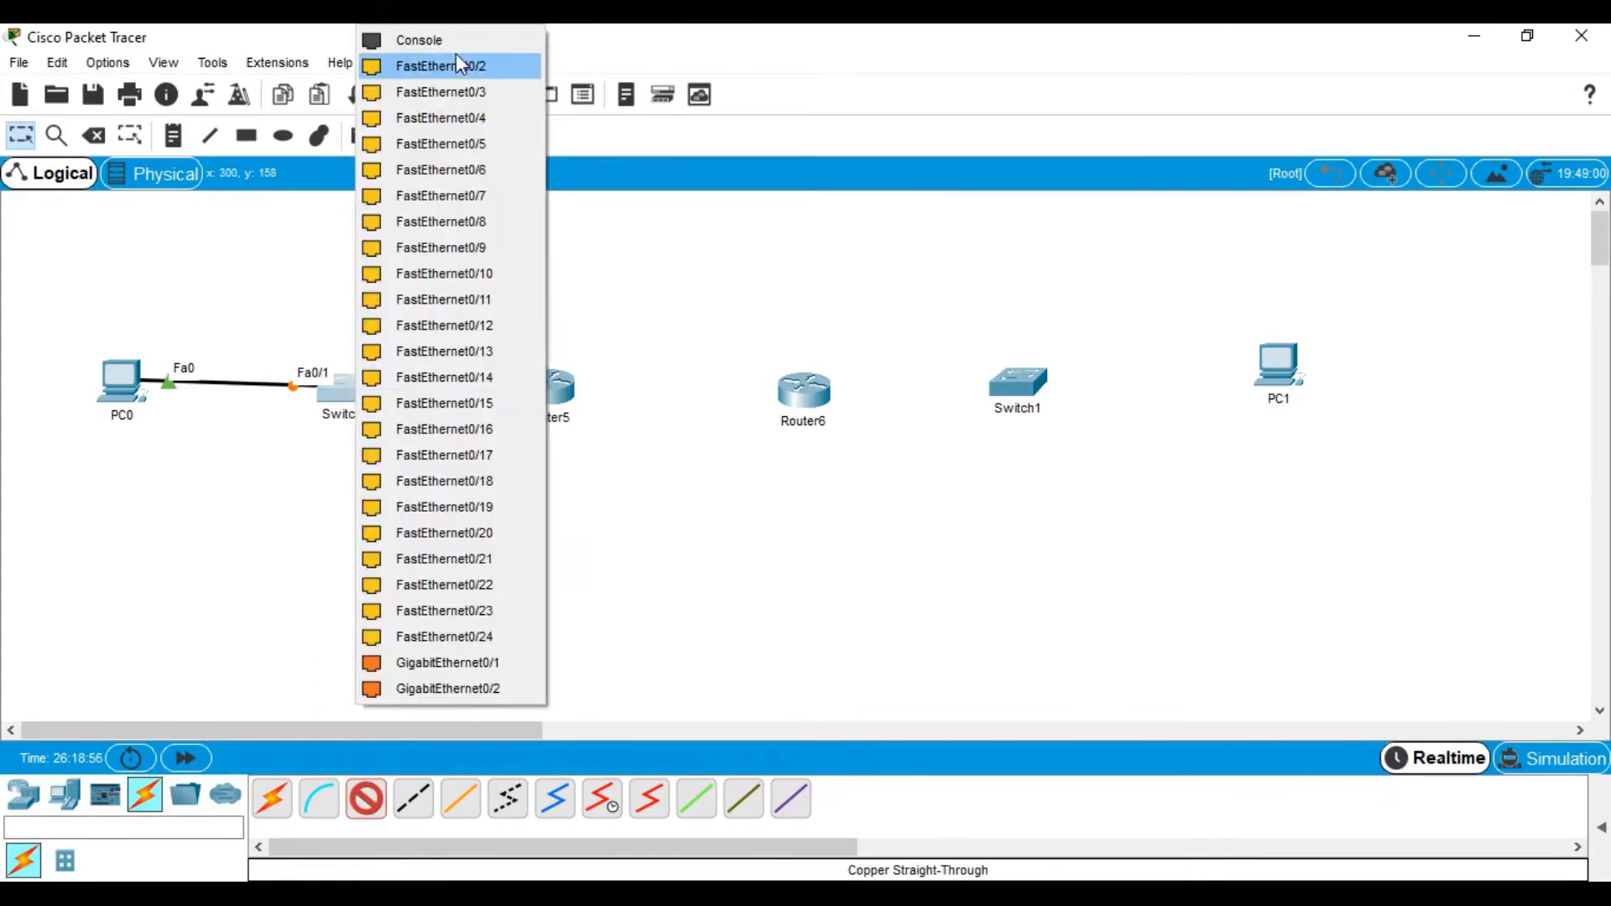
{"action": "left_click", "coordinate": [443, 65]}
{"action": "left_click", "coordinate": [547, 392]}
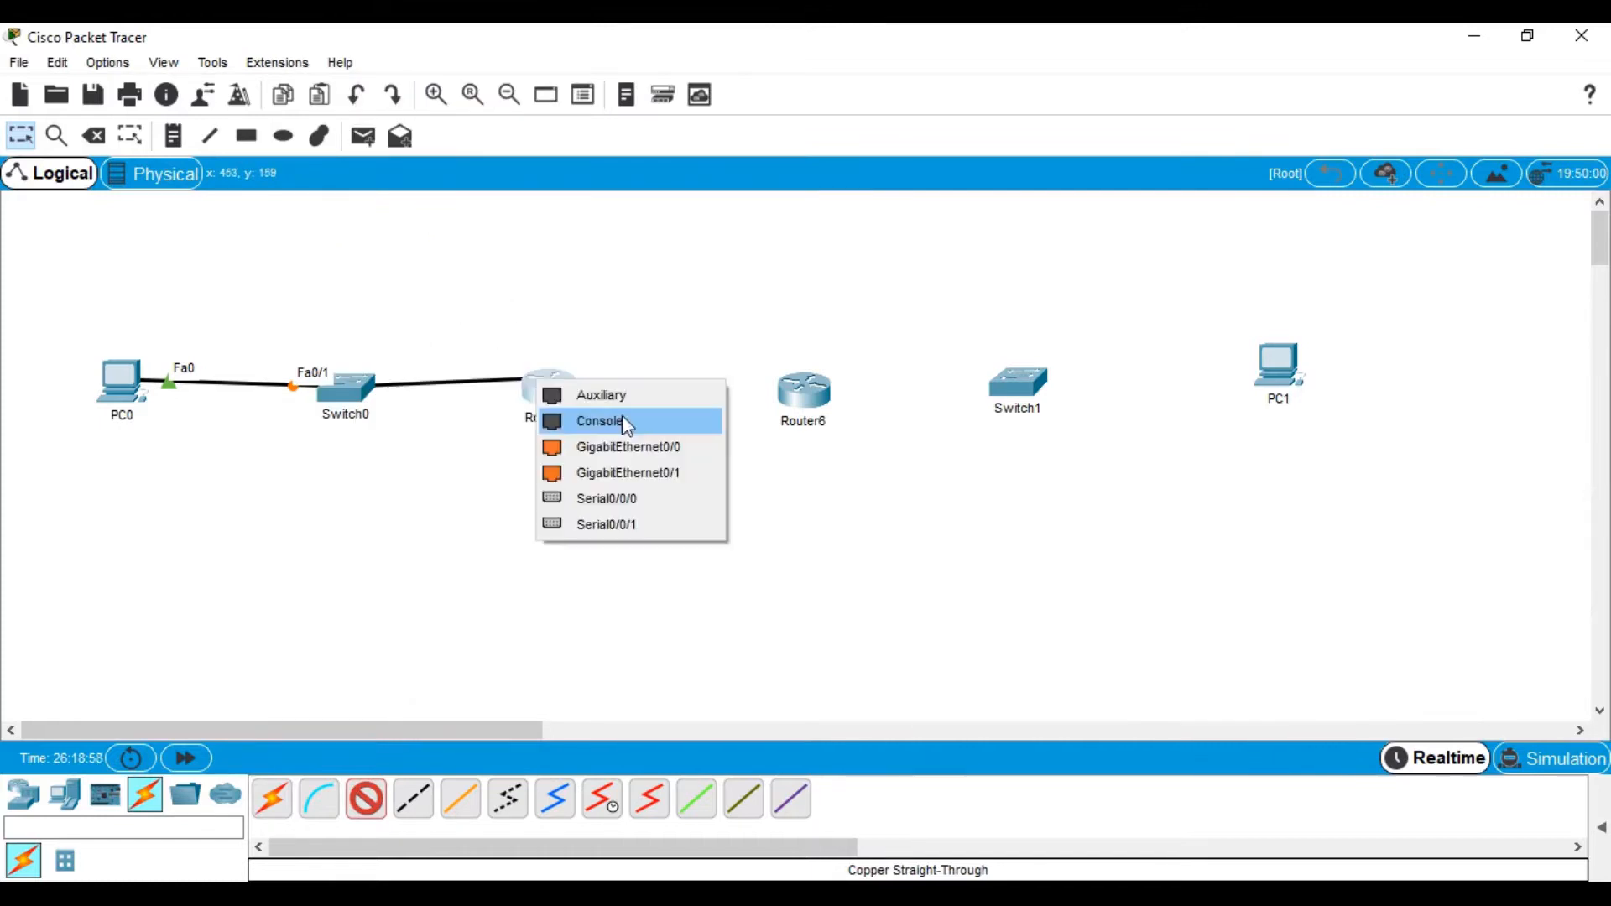
{"action": "left_click", "coordinate": [631, 450]}
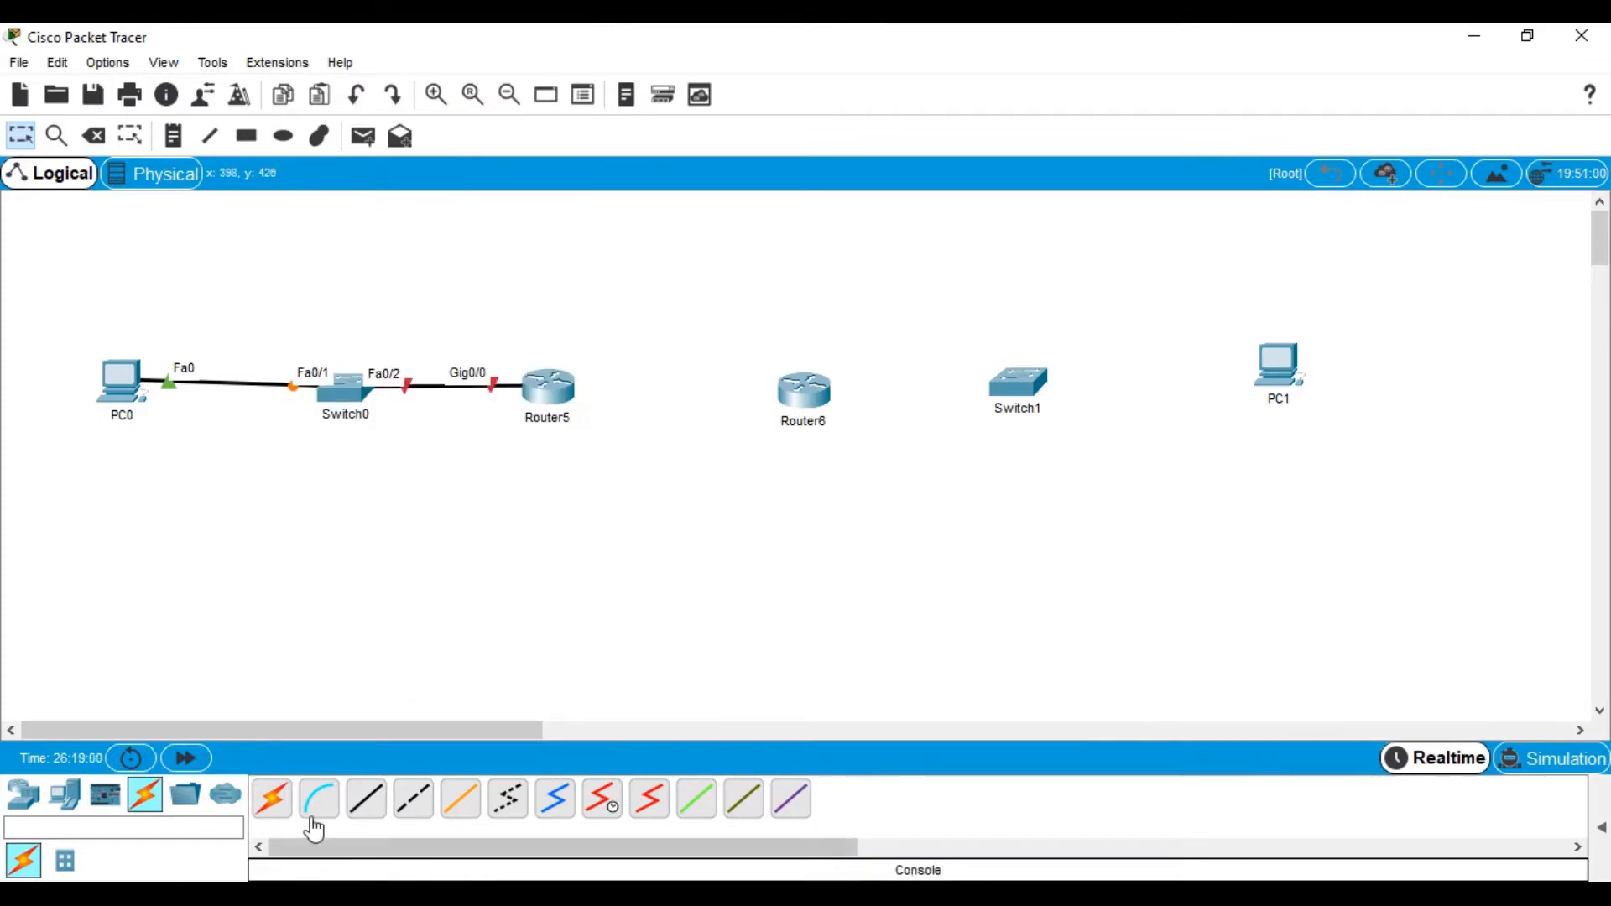
Cable PC1 Fa0 to Switch1 Fa0/1 and Switch1 Fa0/2 to Router6 Gig0/0 with copper straight-through
{"action": "left_click", "coordinate": [365, 798]}
{"action": "left_click", "coordinate": [1276, 372]}
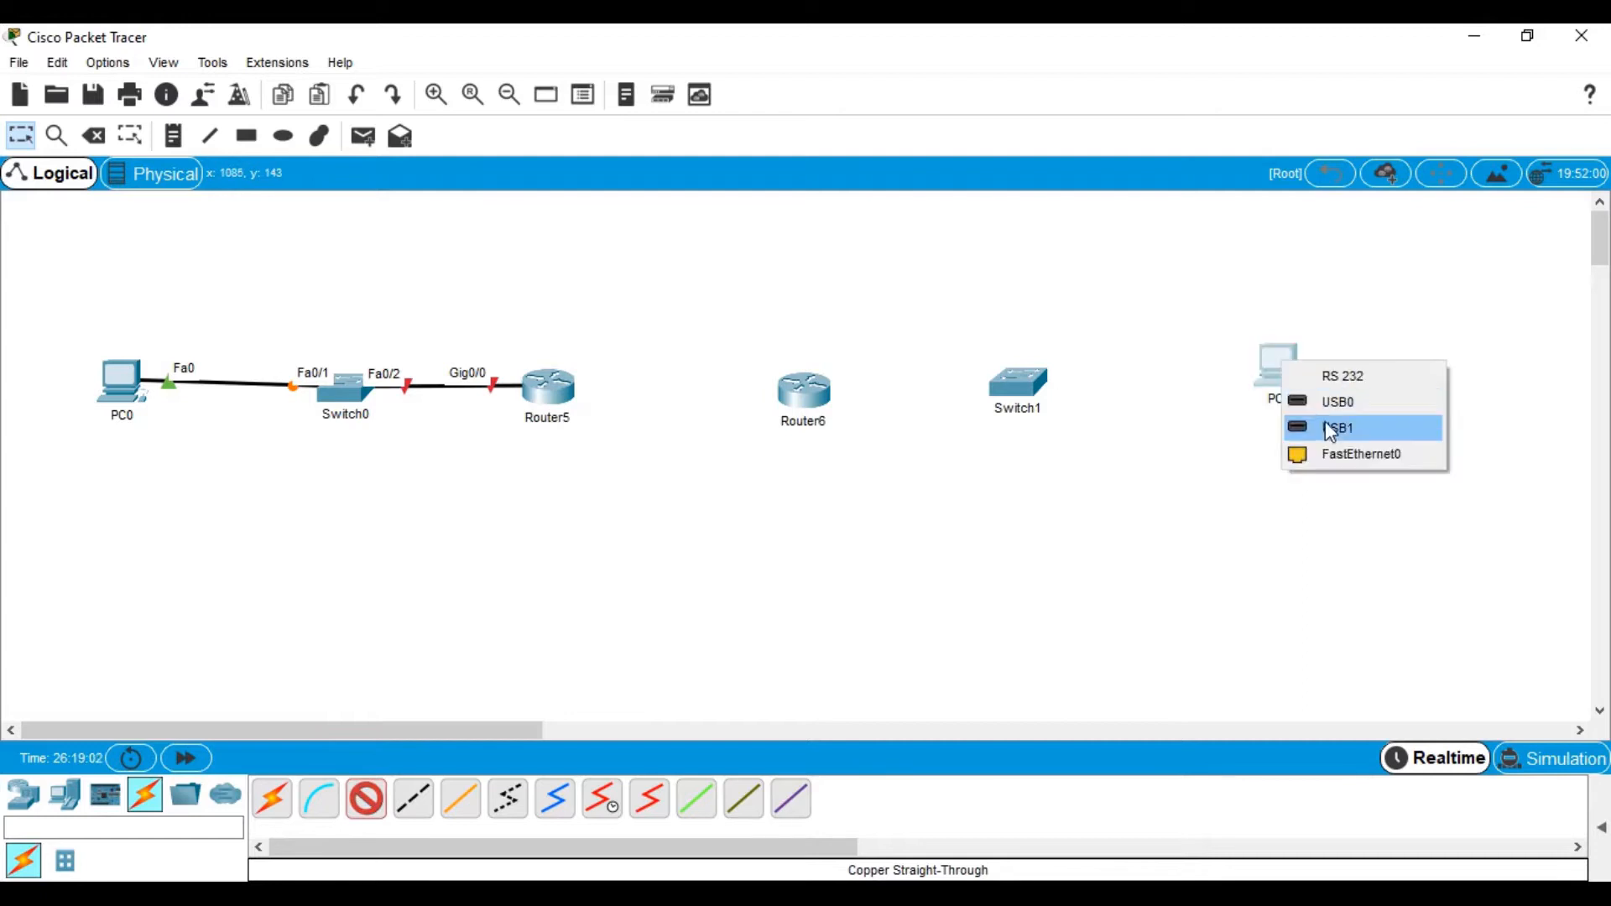
{"action": "left_click", "coordinate": [1333, 460]}
{"action": "left_click", "coordinate": [1030, 389]}
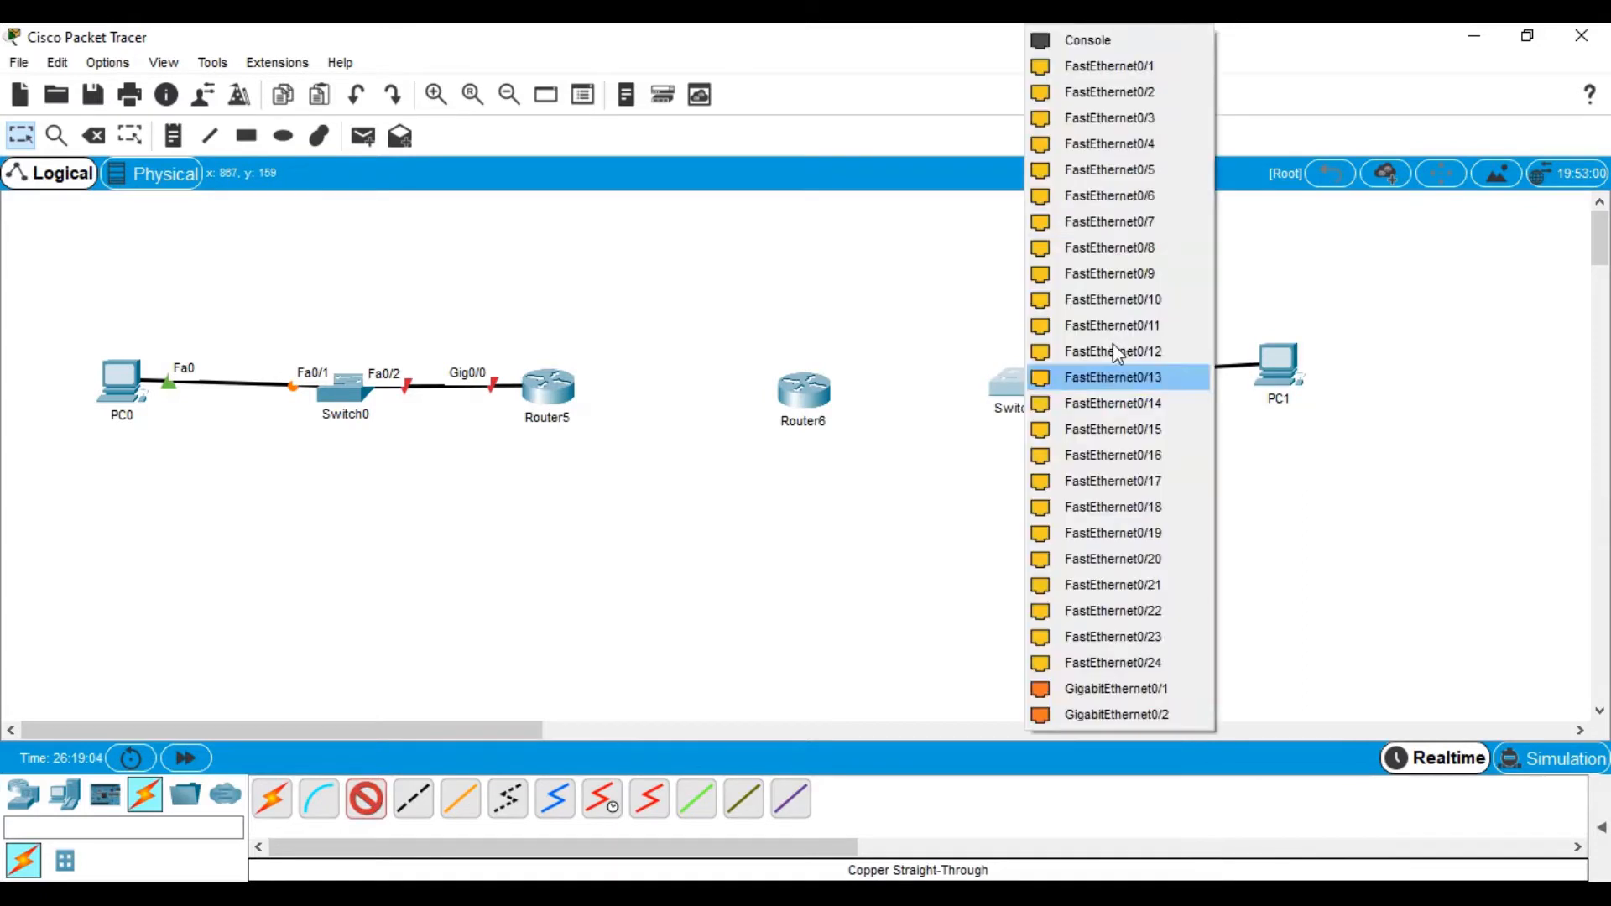
{"action": "left_click", "coordinate": [1091, 63]}
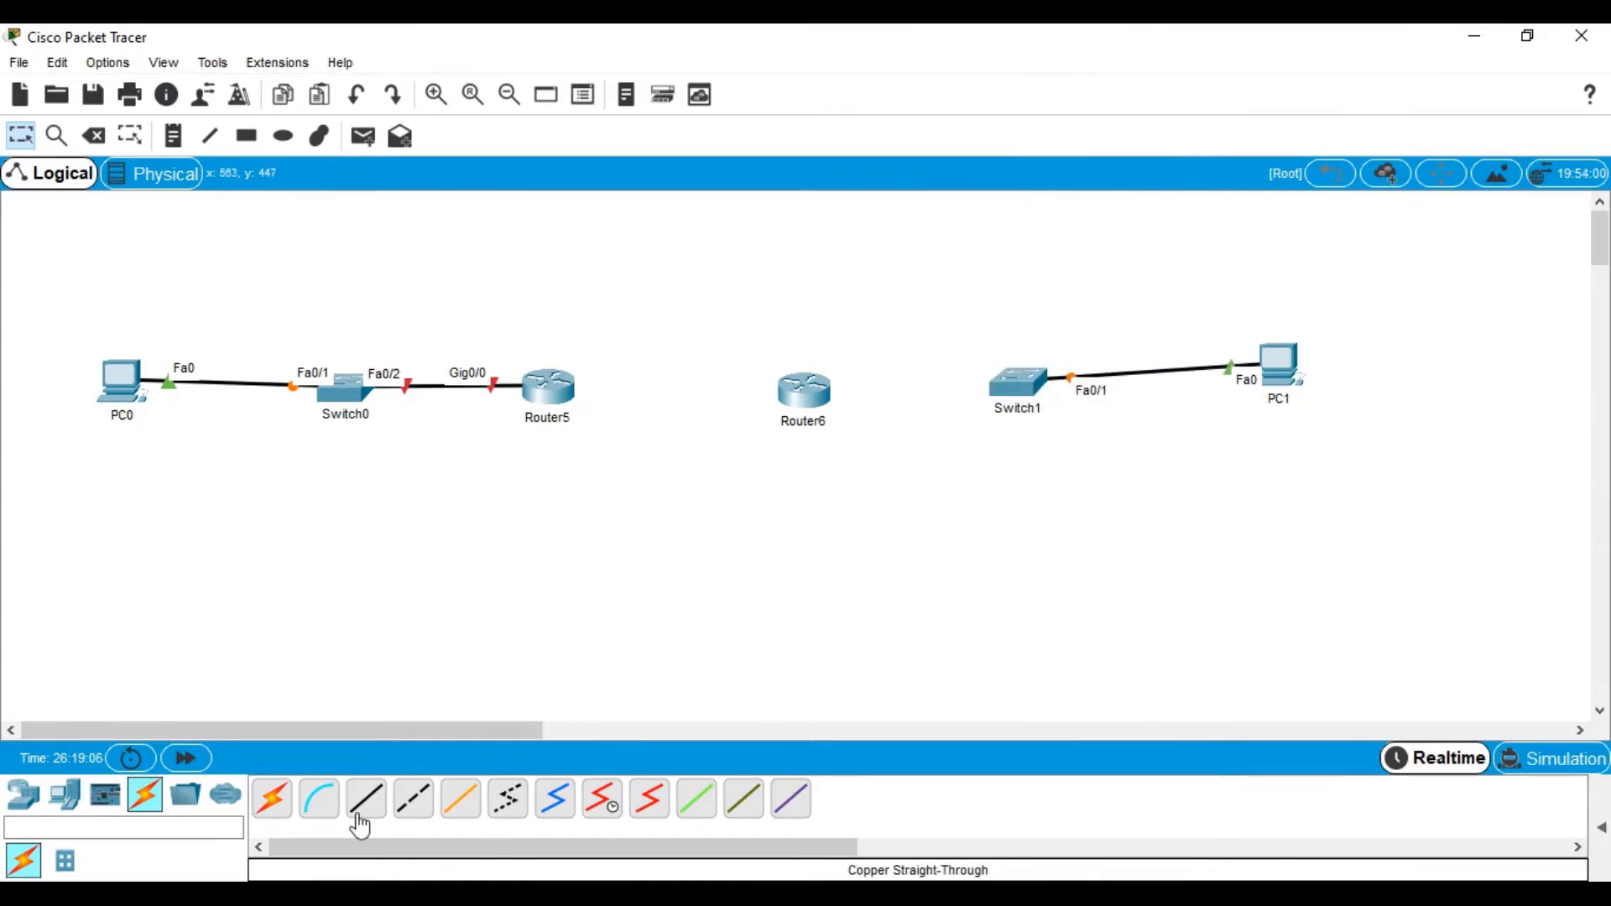
{"action": "left_click", "coordinate": [366, 800]}
{"action": "left_click", "coordinate": [1031, 387]}
{"action": "left_click", "coordinate": [1074, 62]}
{"action": "left_click", "coordinate": [810, 391]}
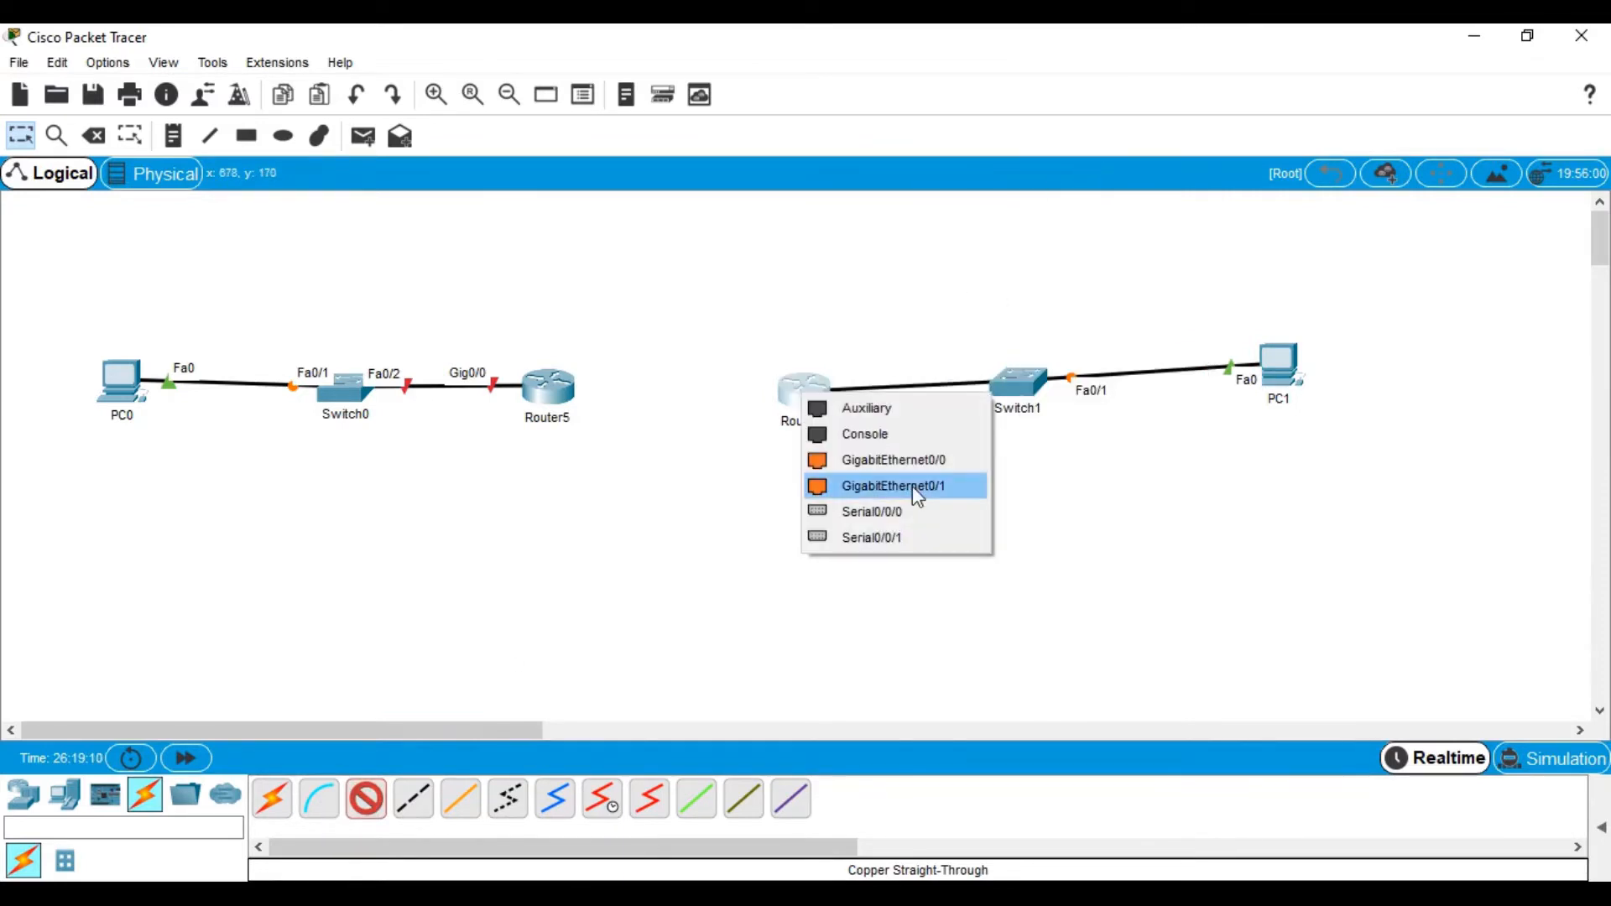
{"action": "left_click", "coordinate": [907, 463]}
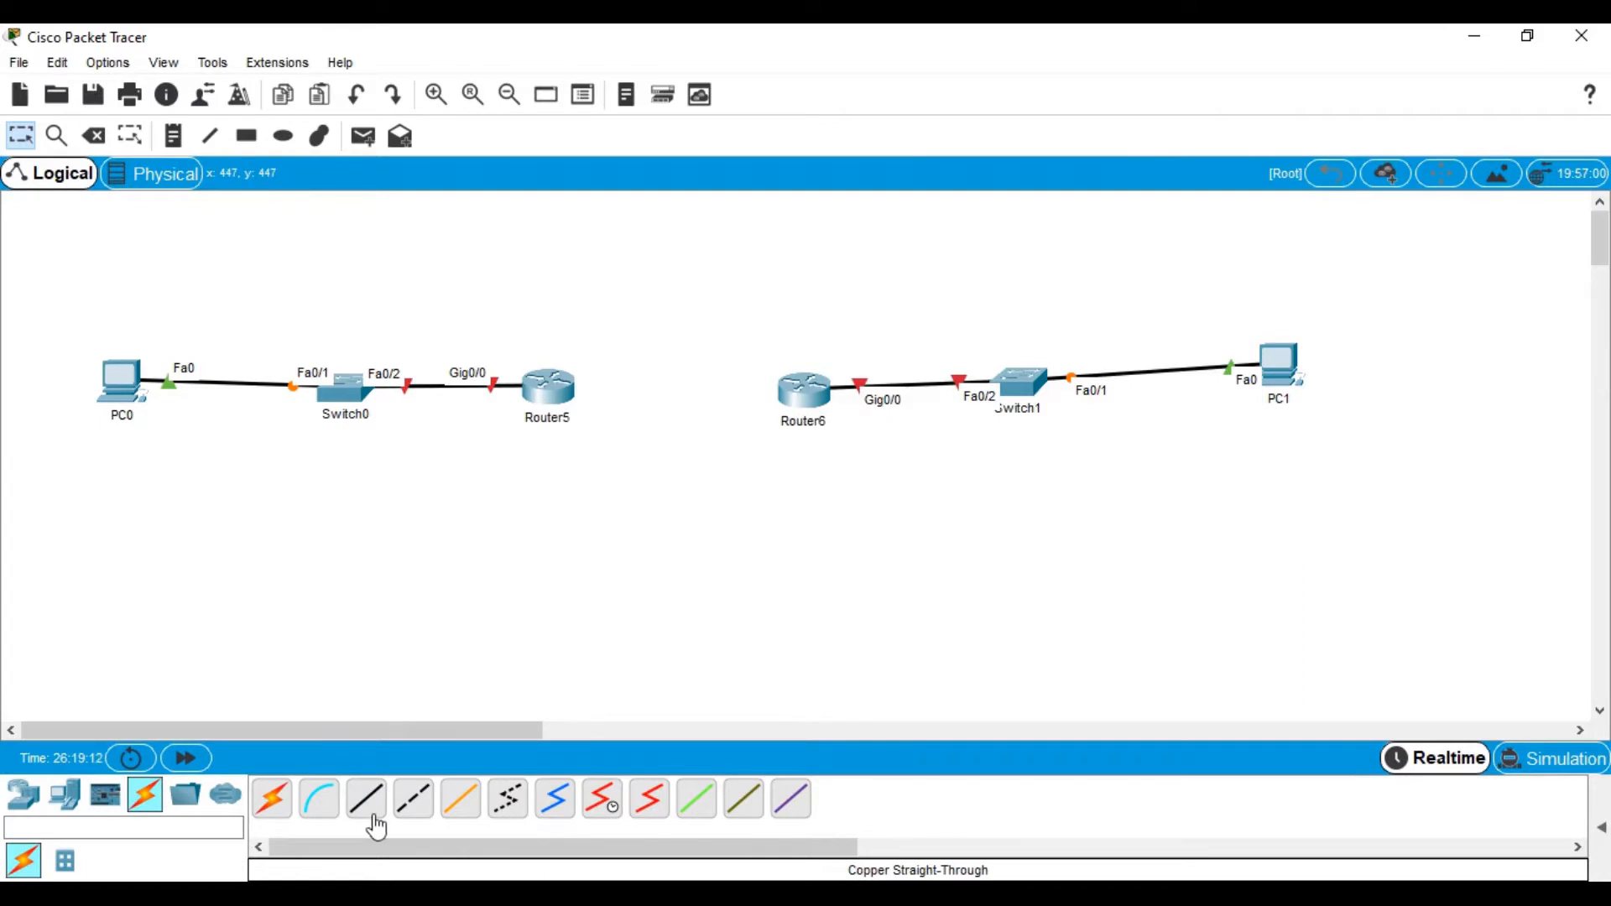
Join Router5 Se0/0/0 to Router6 Se0/0/0 with a serial DCE cable
{"action": "left_click", "coordinate": [601, 810]}
{"action": "left_click", "coordinate": [548, 391]}
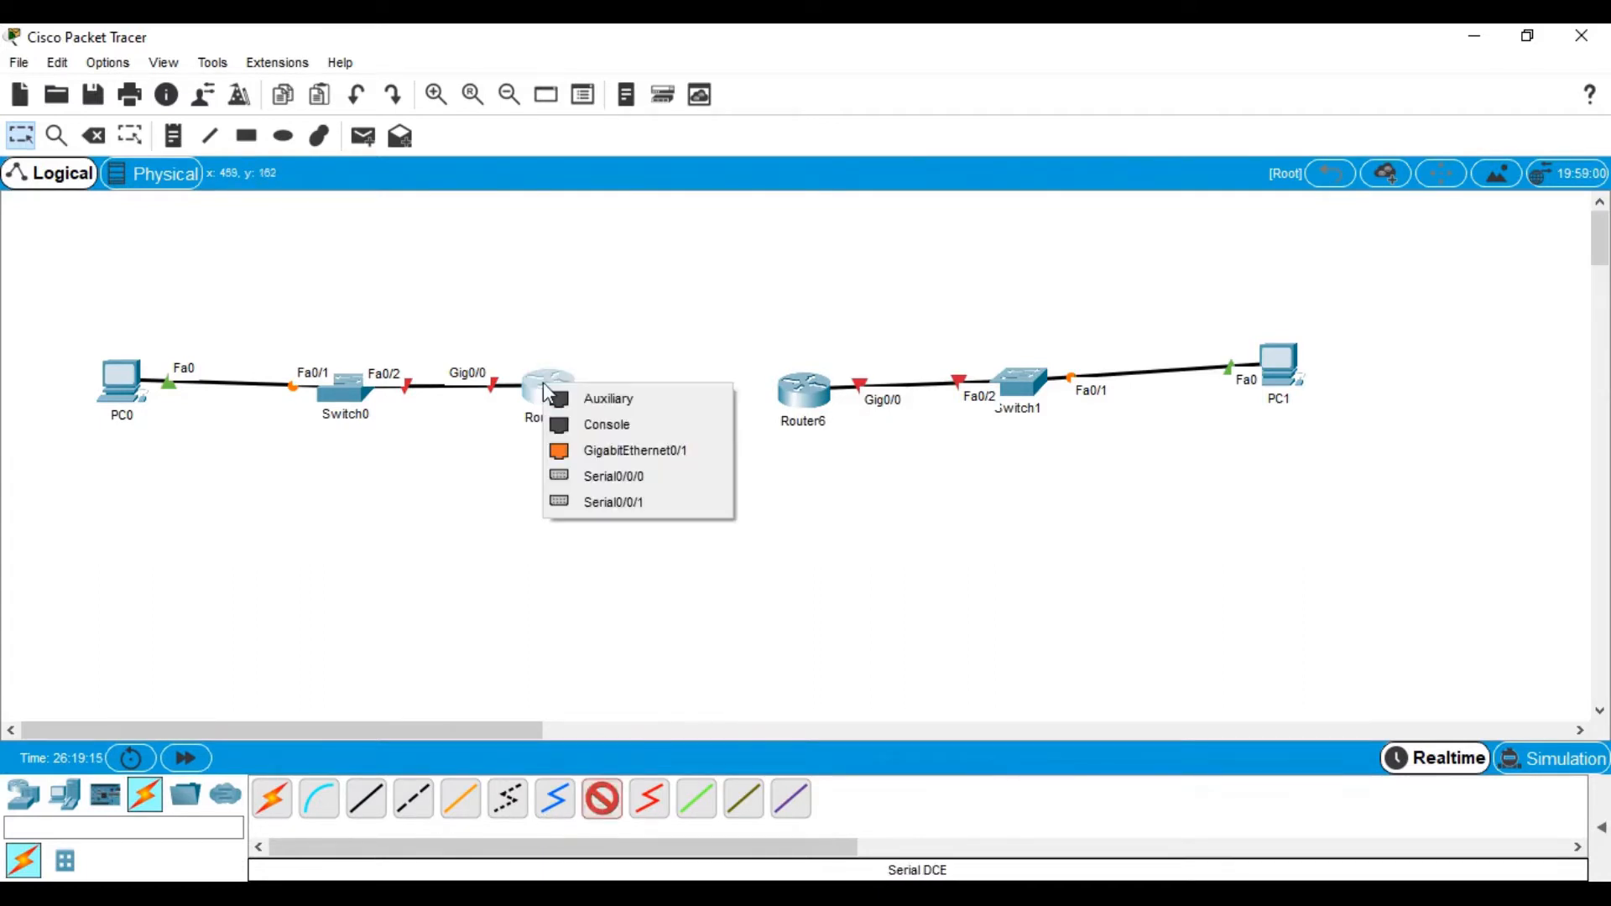
{"action": "left_click", "coordinate": [601, 475]}
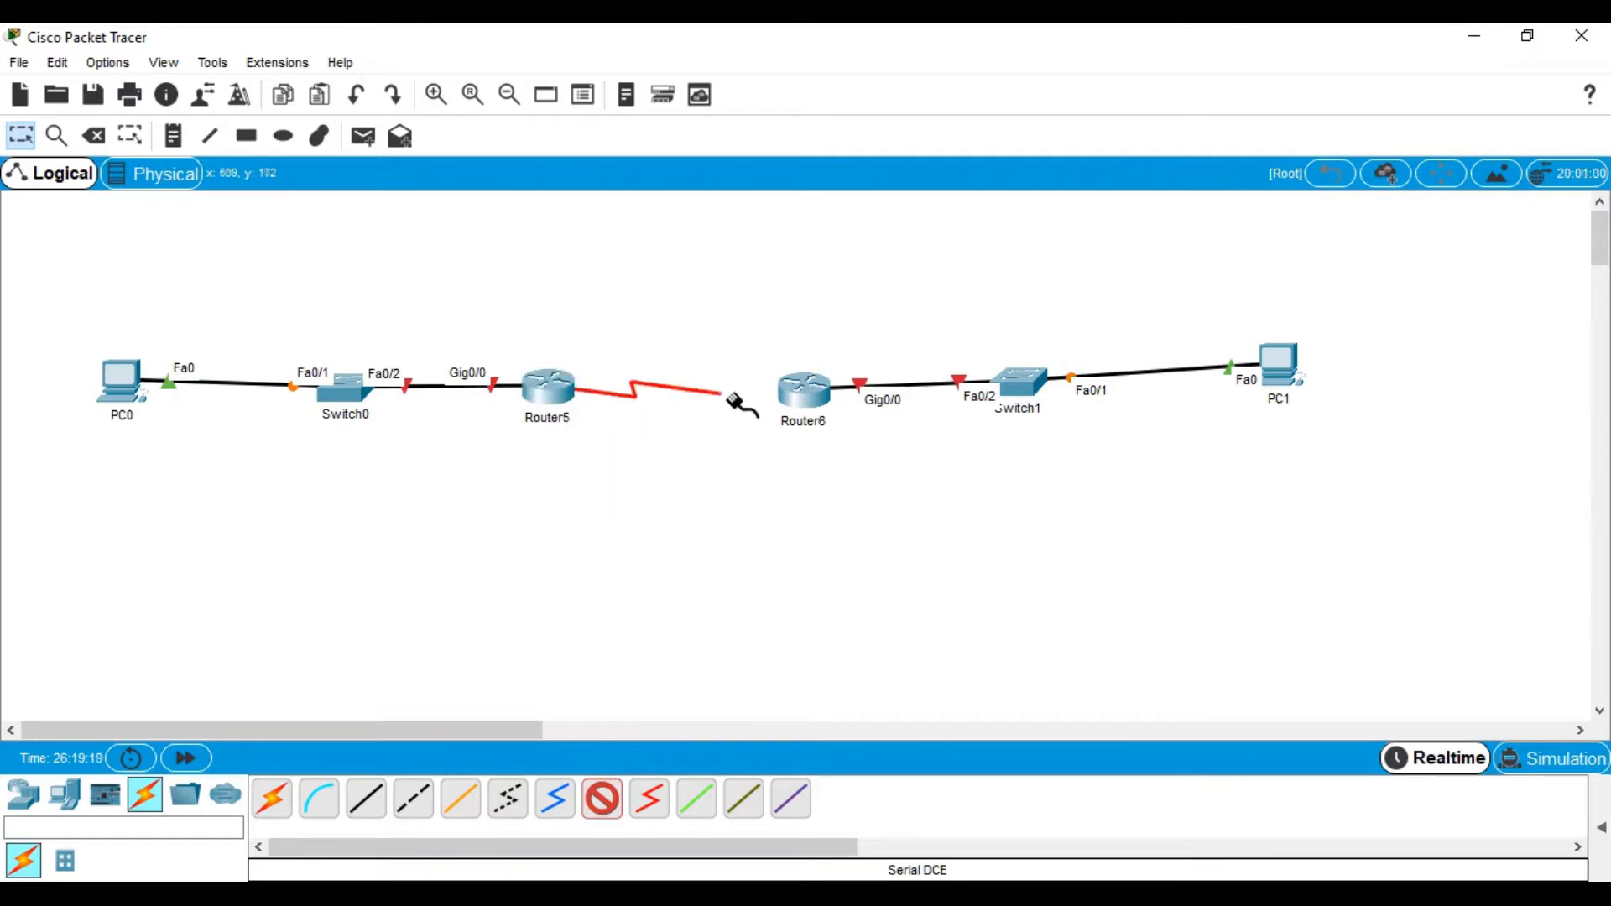
{"action": "left_click", "coordinate": [797, 391]}
{"action": "left_click", "coordinate": [859, 480]}
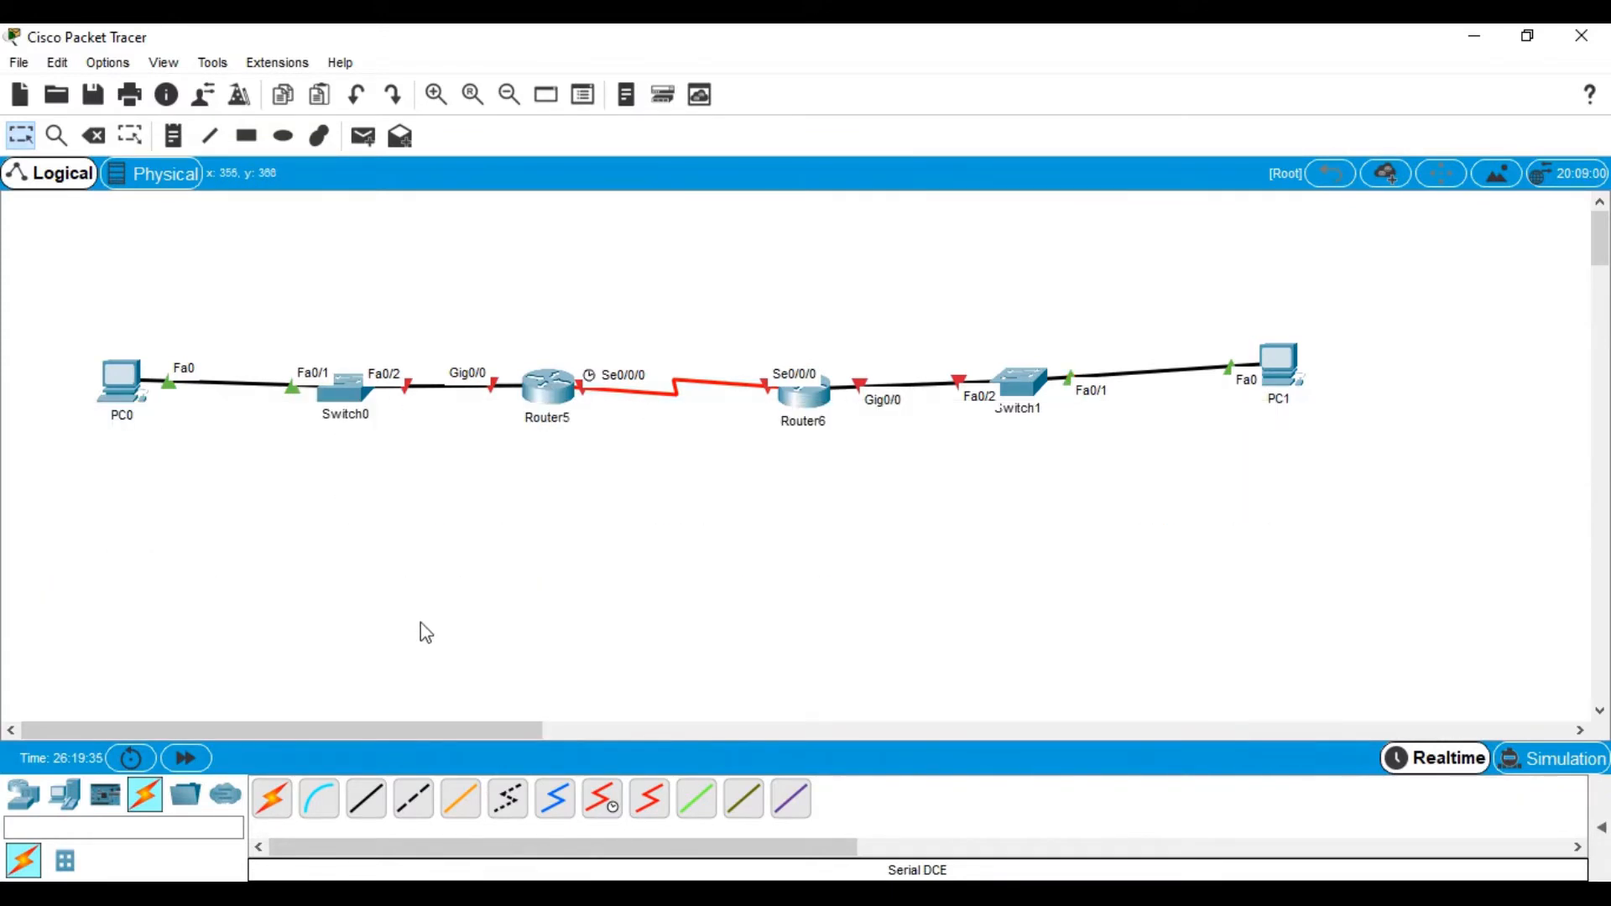
Add a 192.168.1.0/24 note below Switch0
{"action": "left_click", "coordinate": [548, 390]}
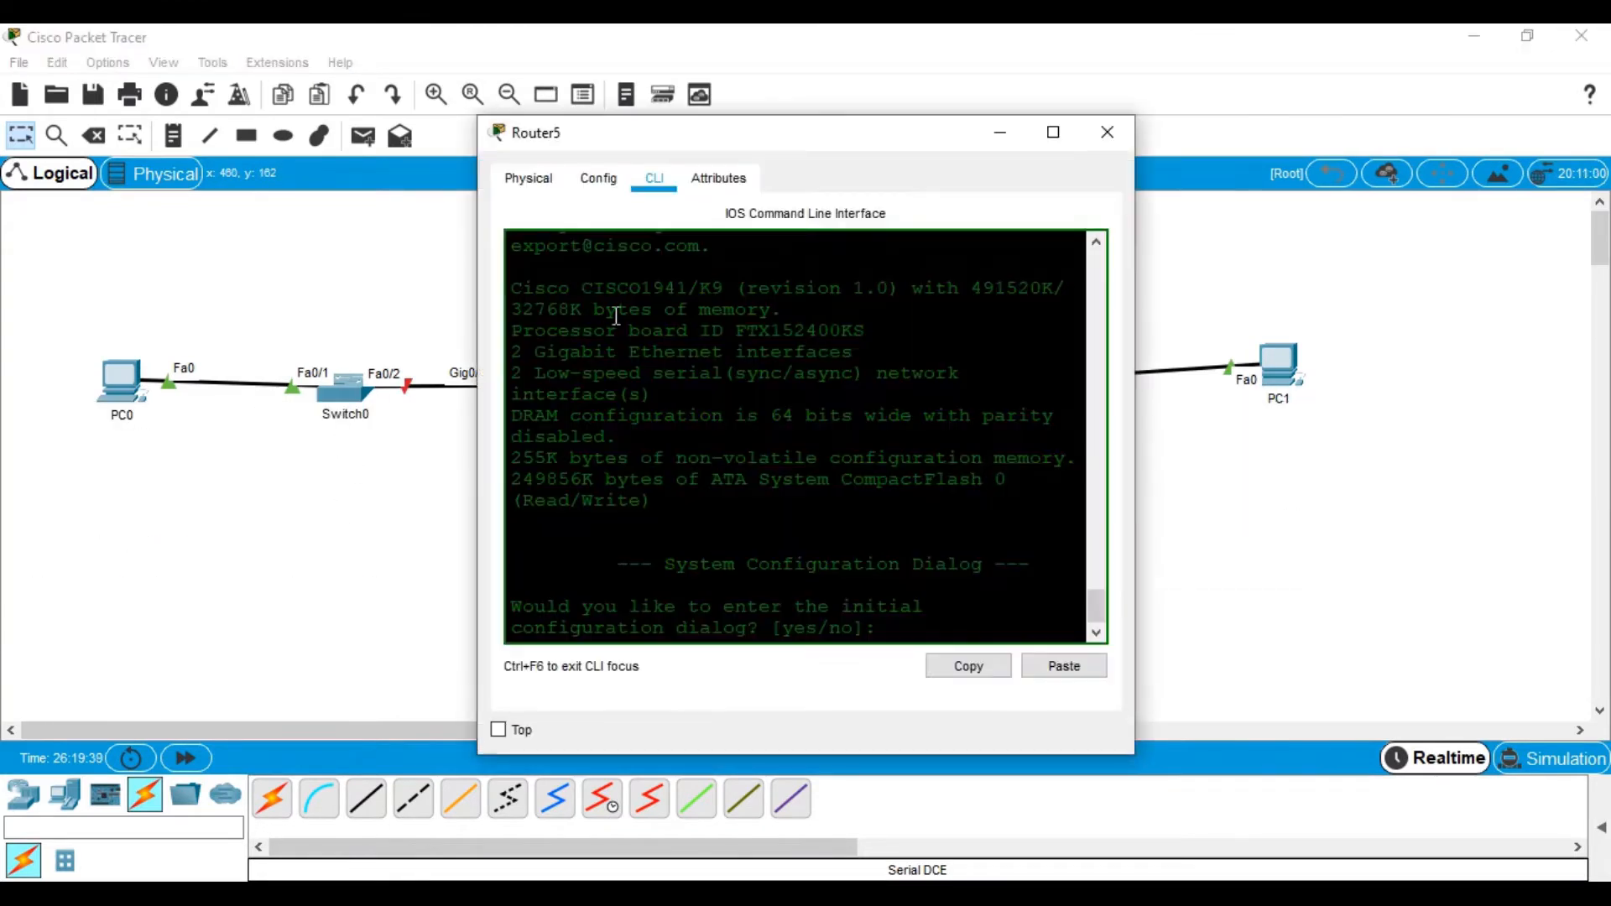
{"action": "left_click", "coordinate": [1107, 131]}
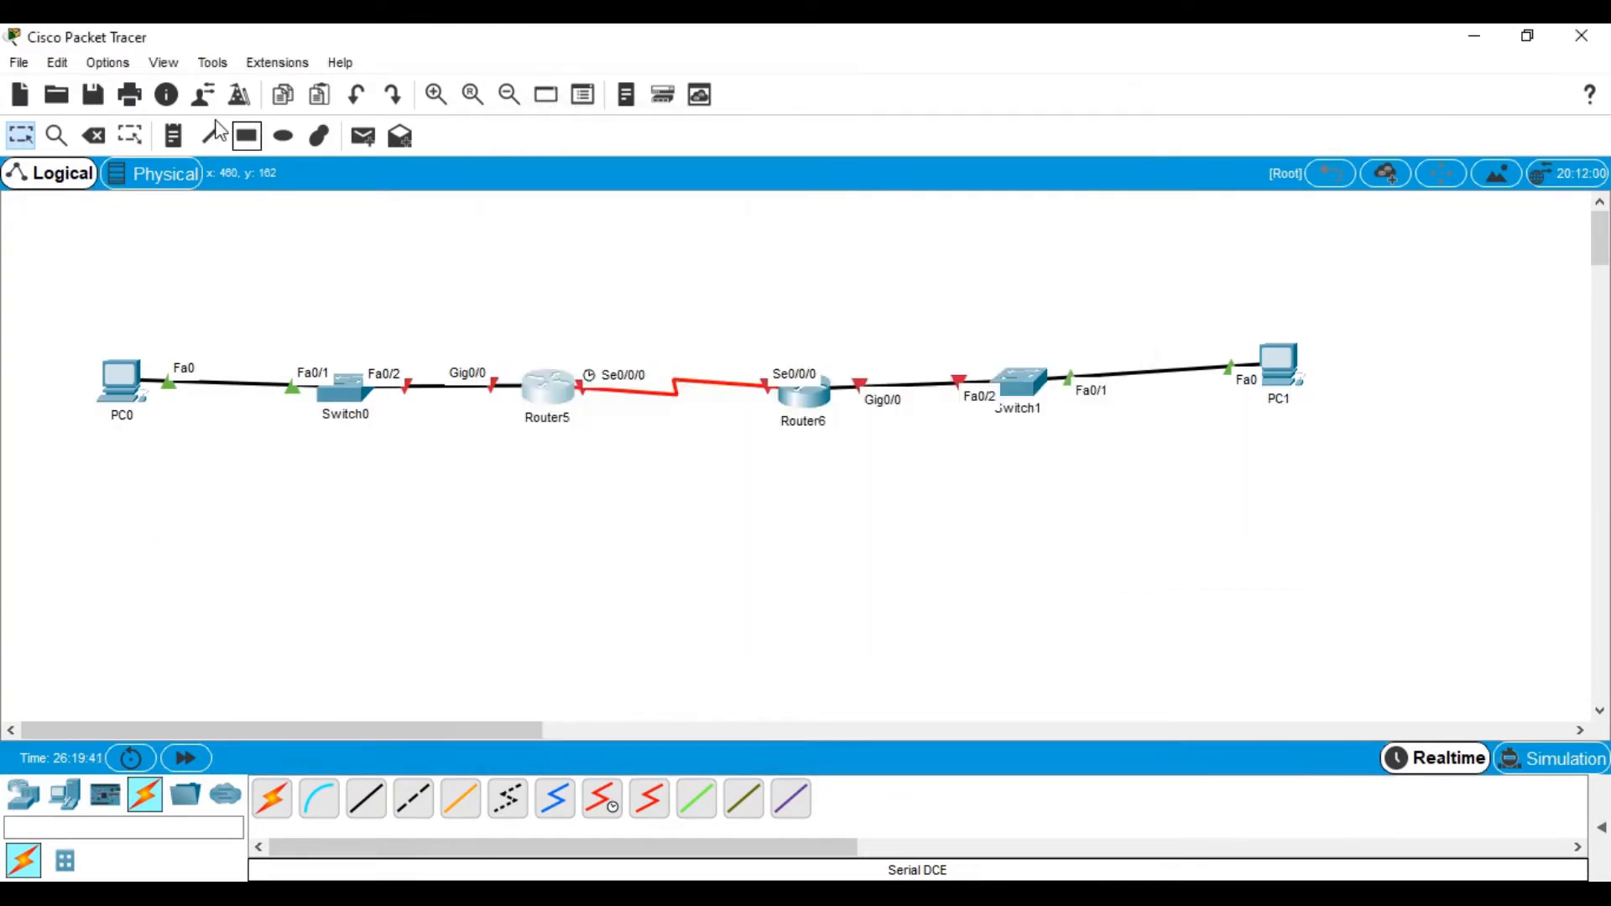
{"action": "left_click", "coordinate": [178, 136]}
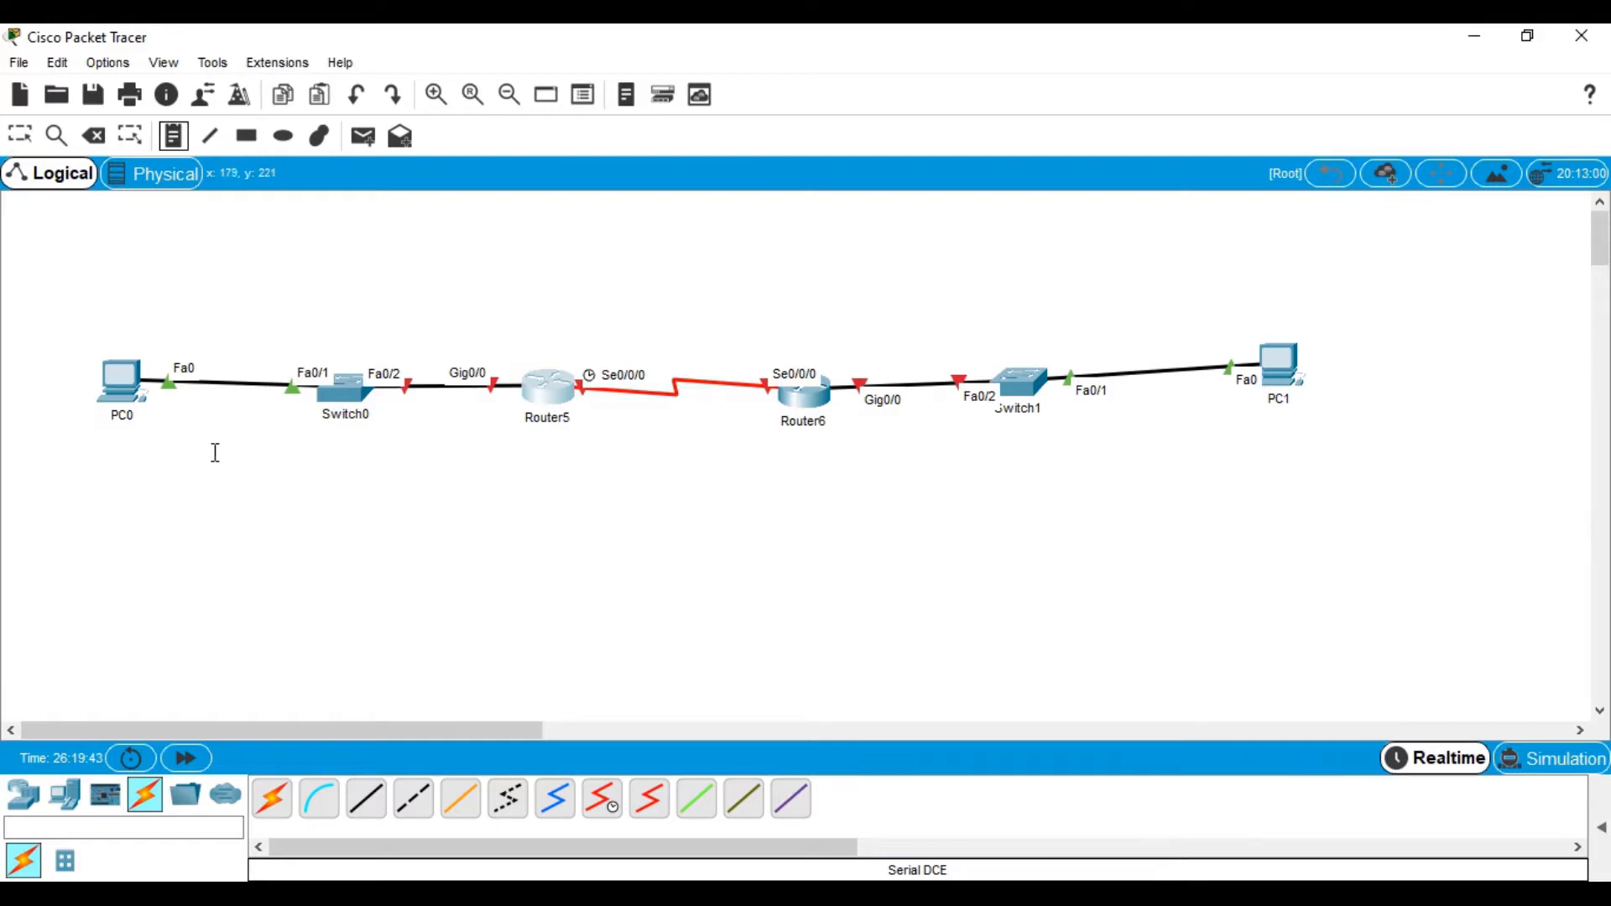
{"action": "left_click", "coordinate": [260, 445]}
{"action": "type", "text": "192.168."}
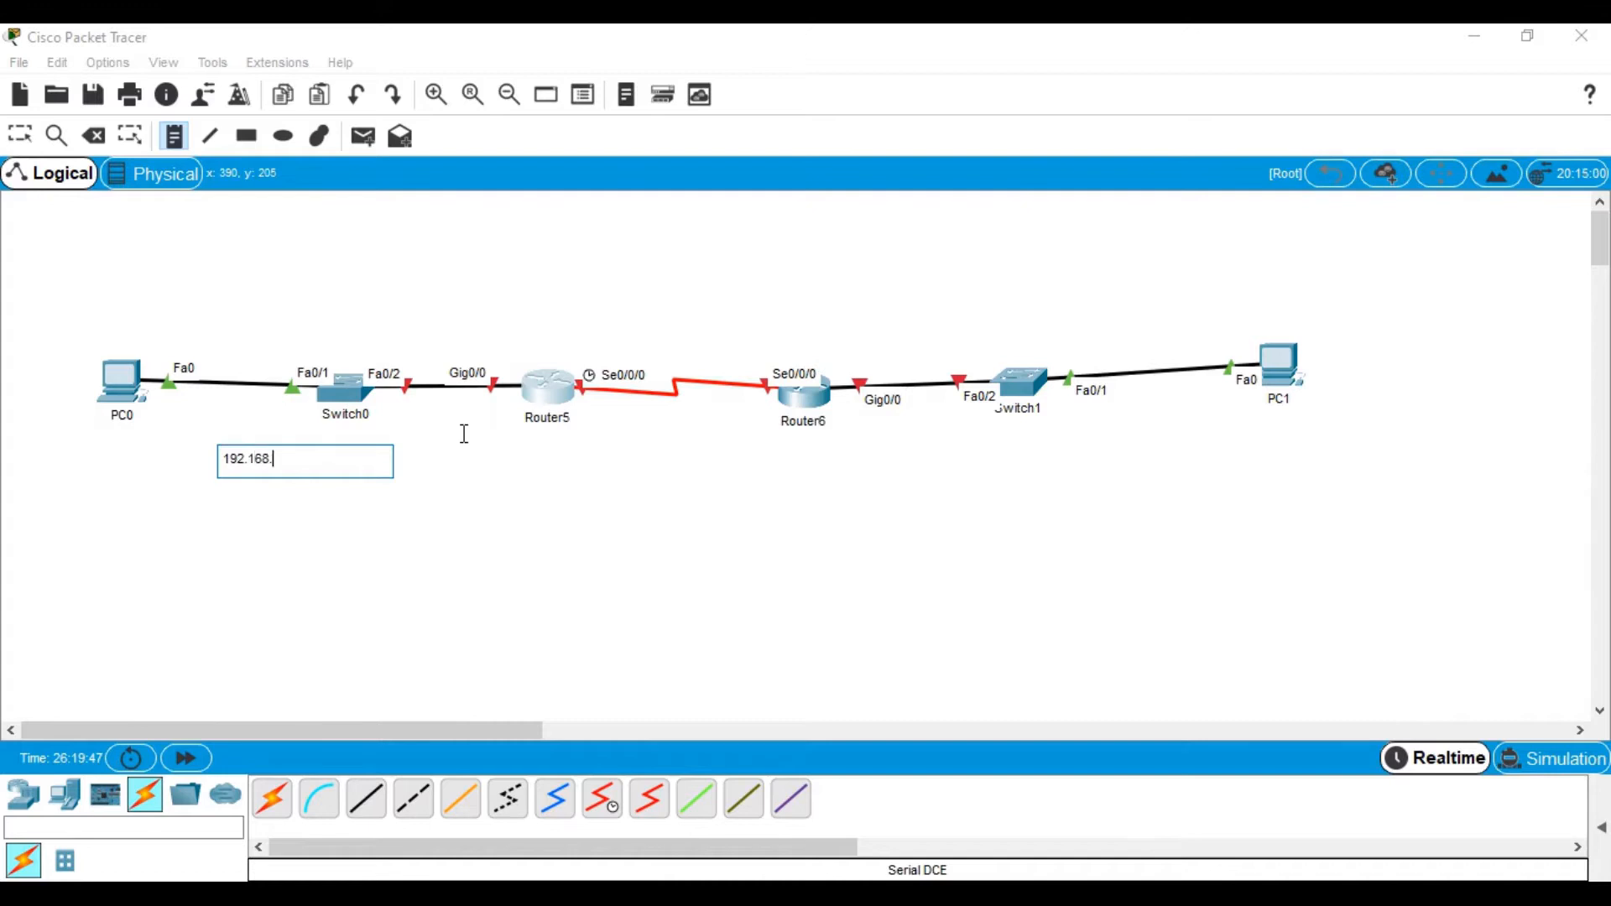
{"action": "type", "text": "1.0/24"}
{"action": "left_click", "coordinate": [894, 462]}
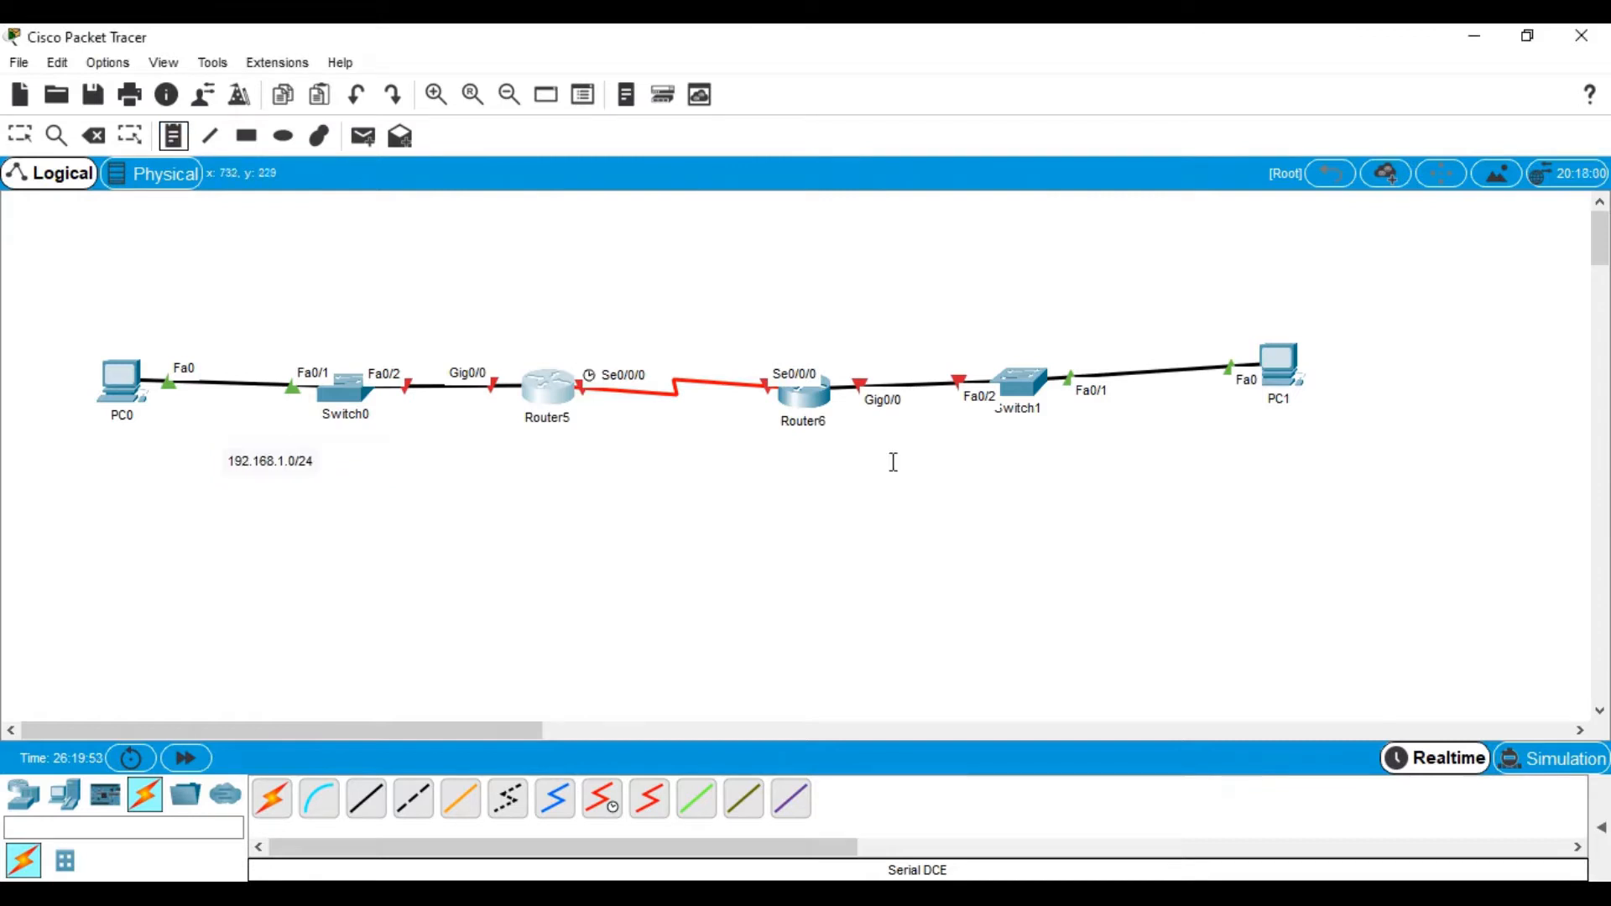
Add a 192.168.2.0/24 note below Switch1
{"action": "left_click", "coordinate": [960, 453]}
{"action": "type", "text": "192.1"}
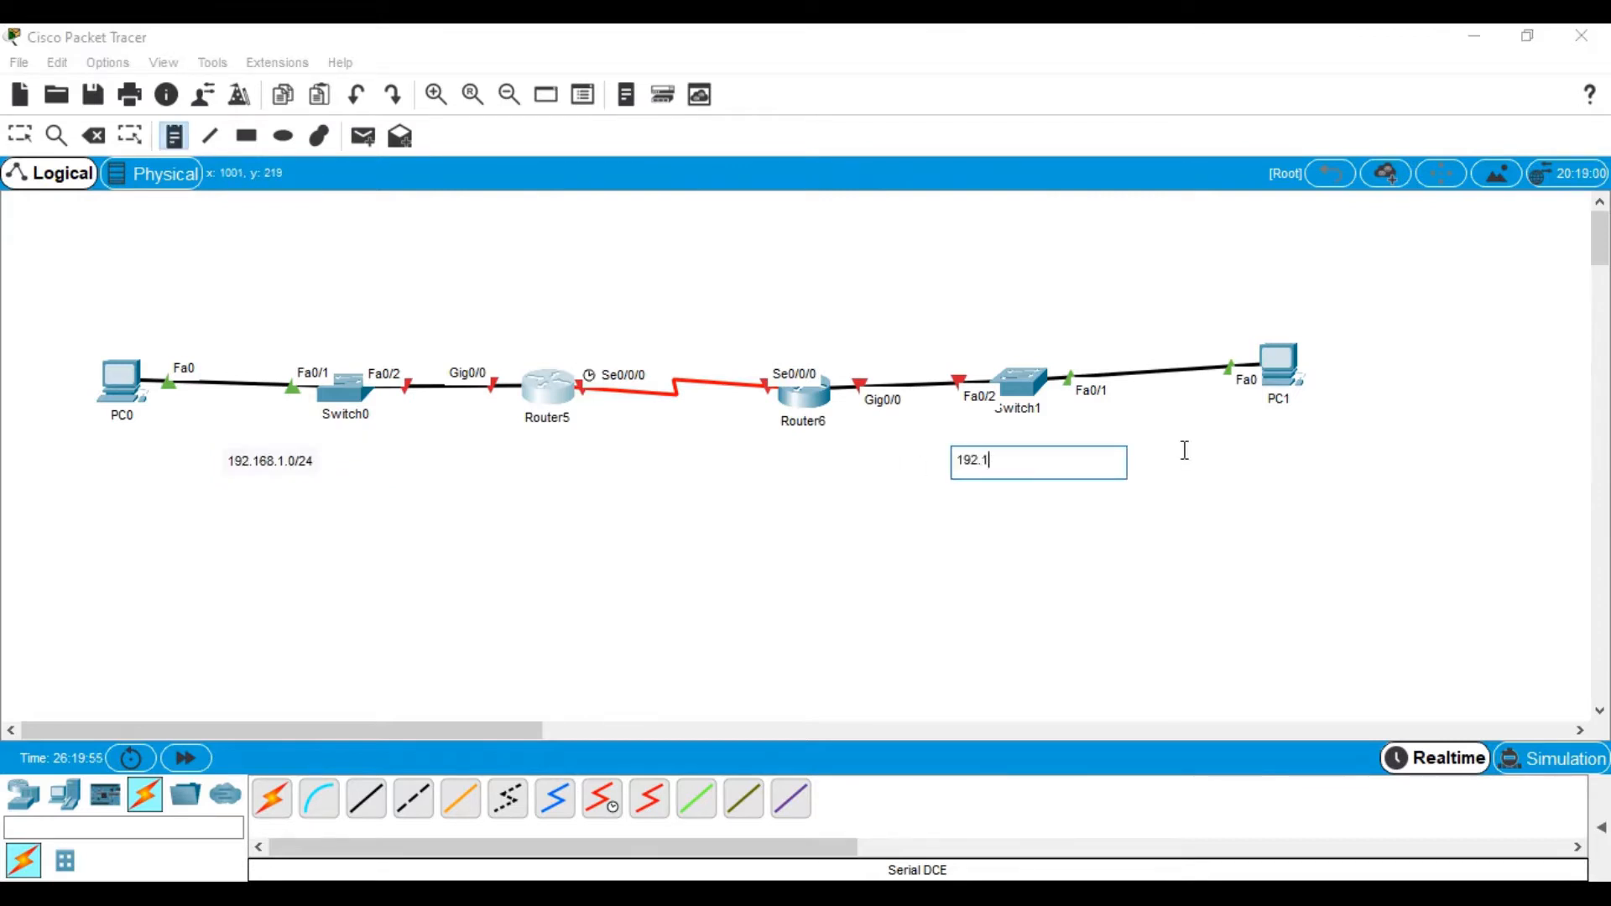
{"action": "type", "text": "68.2.0/24"}
{"action": "left_click", "coordinate": [1100, 889]}
Scroll up to the Word lab's topology diagram and IP Addressing Table, then return to Packet Tracer
{"action": "scroll", "coordinate": [1100, 682], "scroll_direction": "up", "scroll_amount": 15}
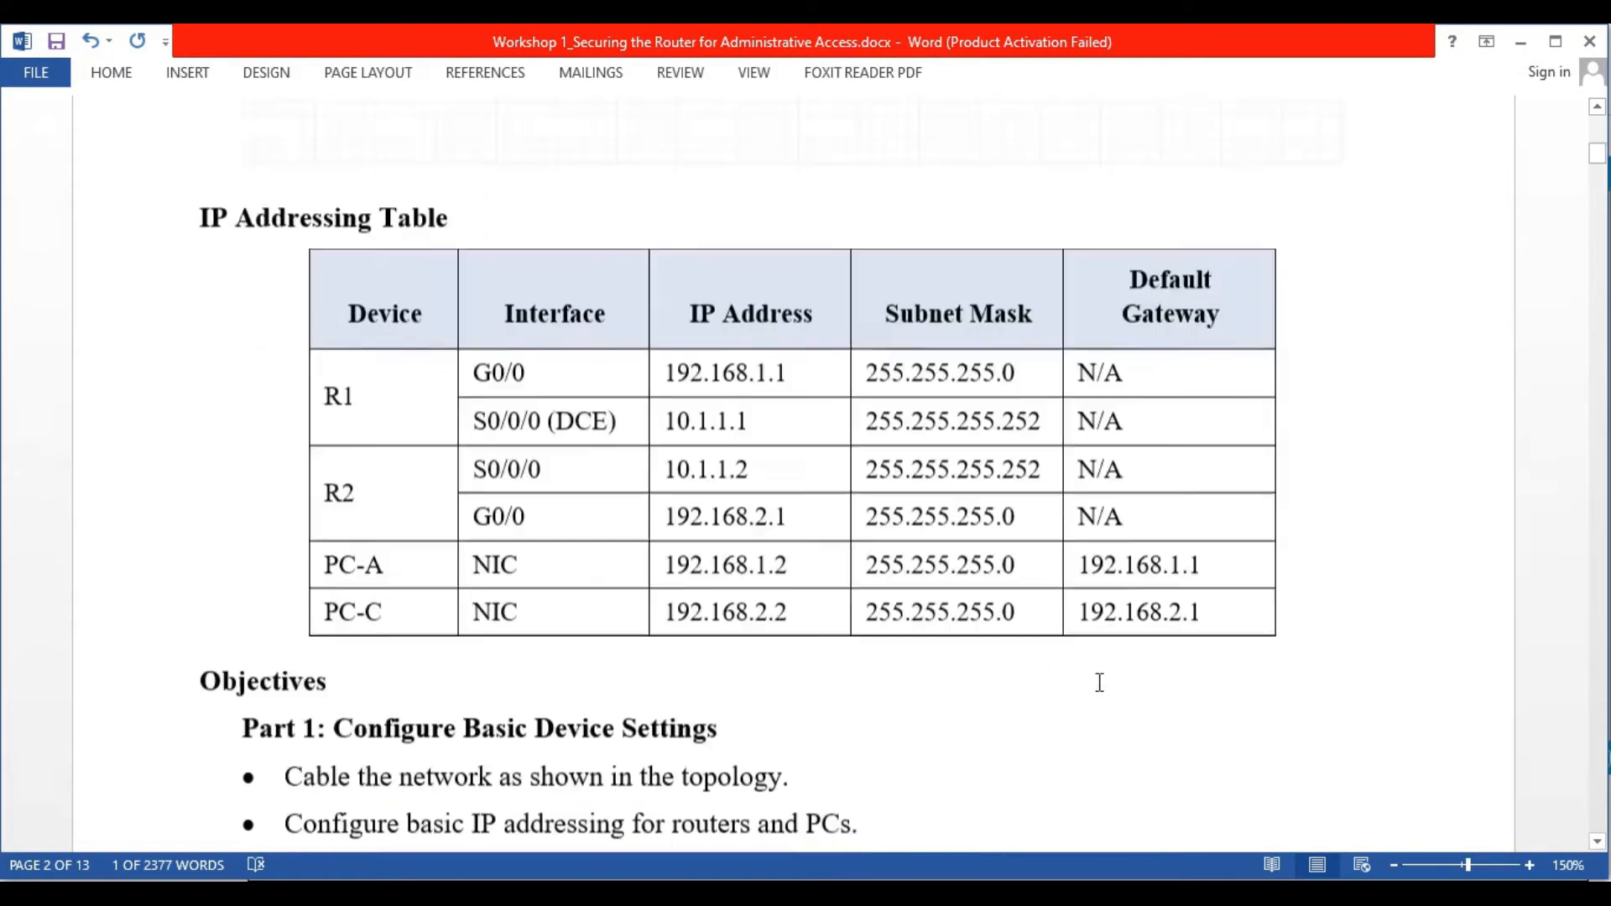
{"action": "scroll", "coordinate": [651, 472], "scroll_direction": "up", "scroll_amount": 3}
{"action": "scroll", "coordinate": [713, 335], "scroll_direction": "down", "scroll_amount": 3}
{"action": "scroll", "coordinate": [655, 219], "scroll_direction": "up", "scroll_amount": 2}
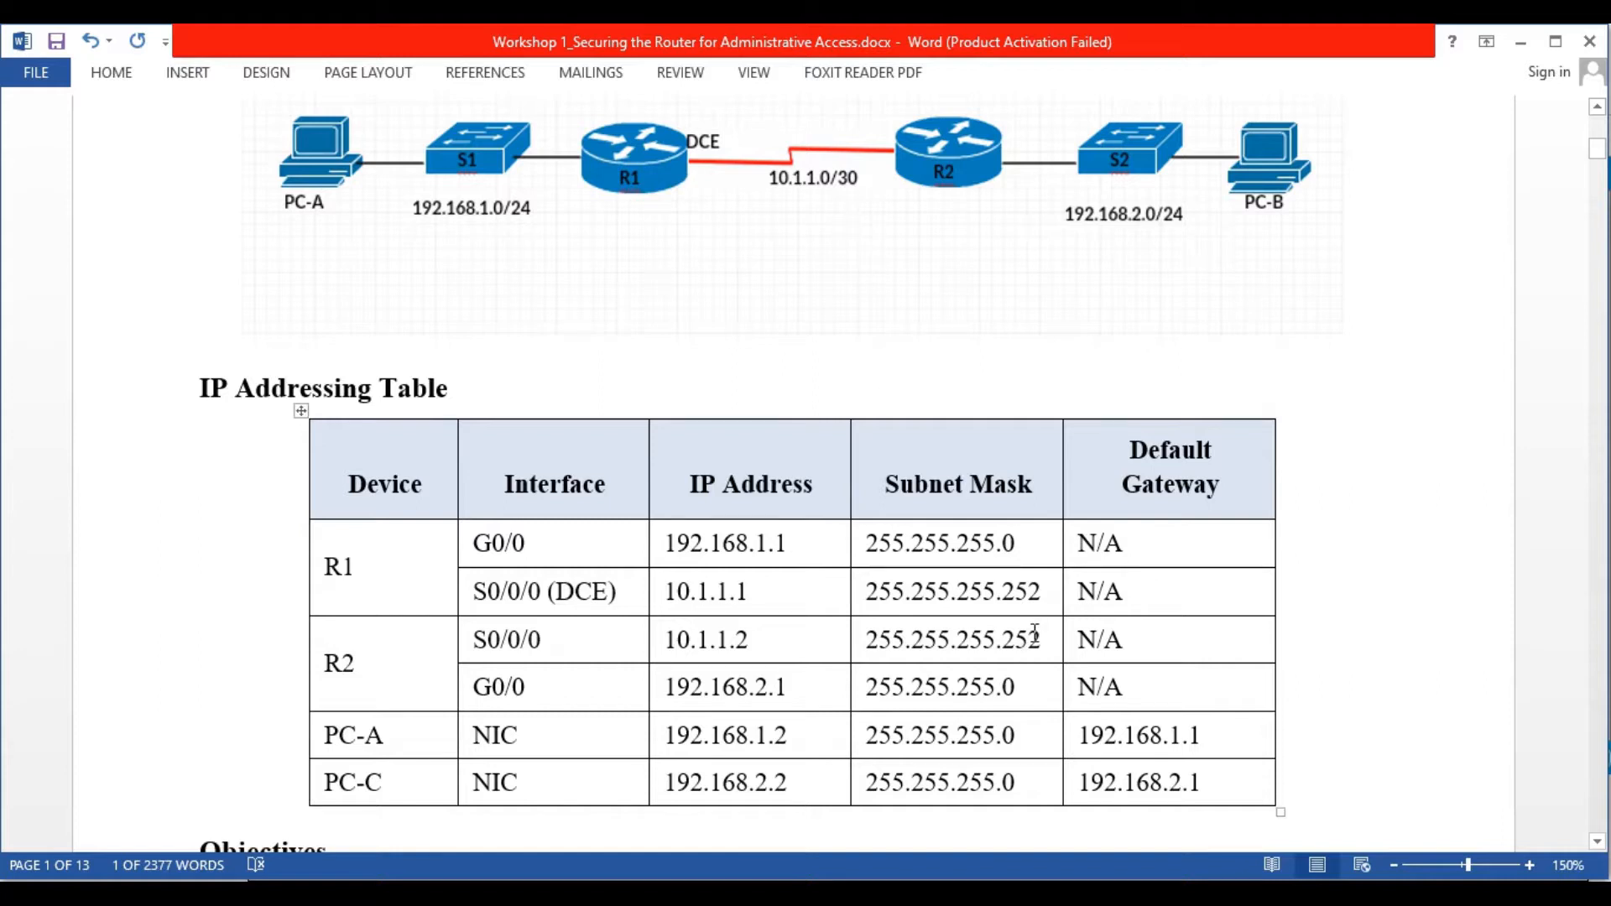
{"action": "key", "text": "alt+Tab"}
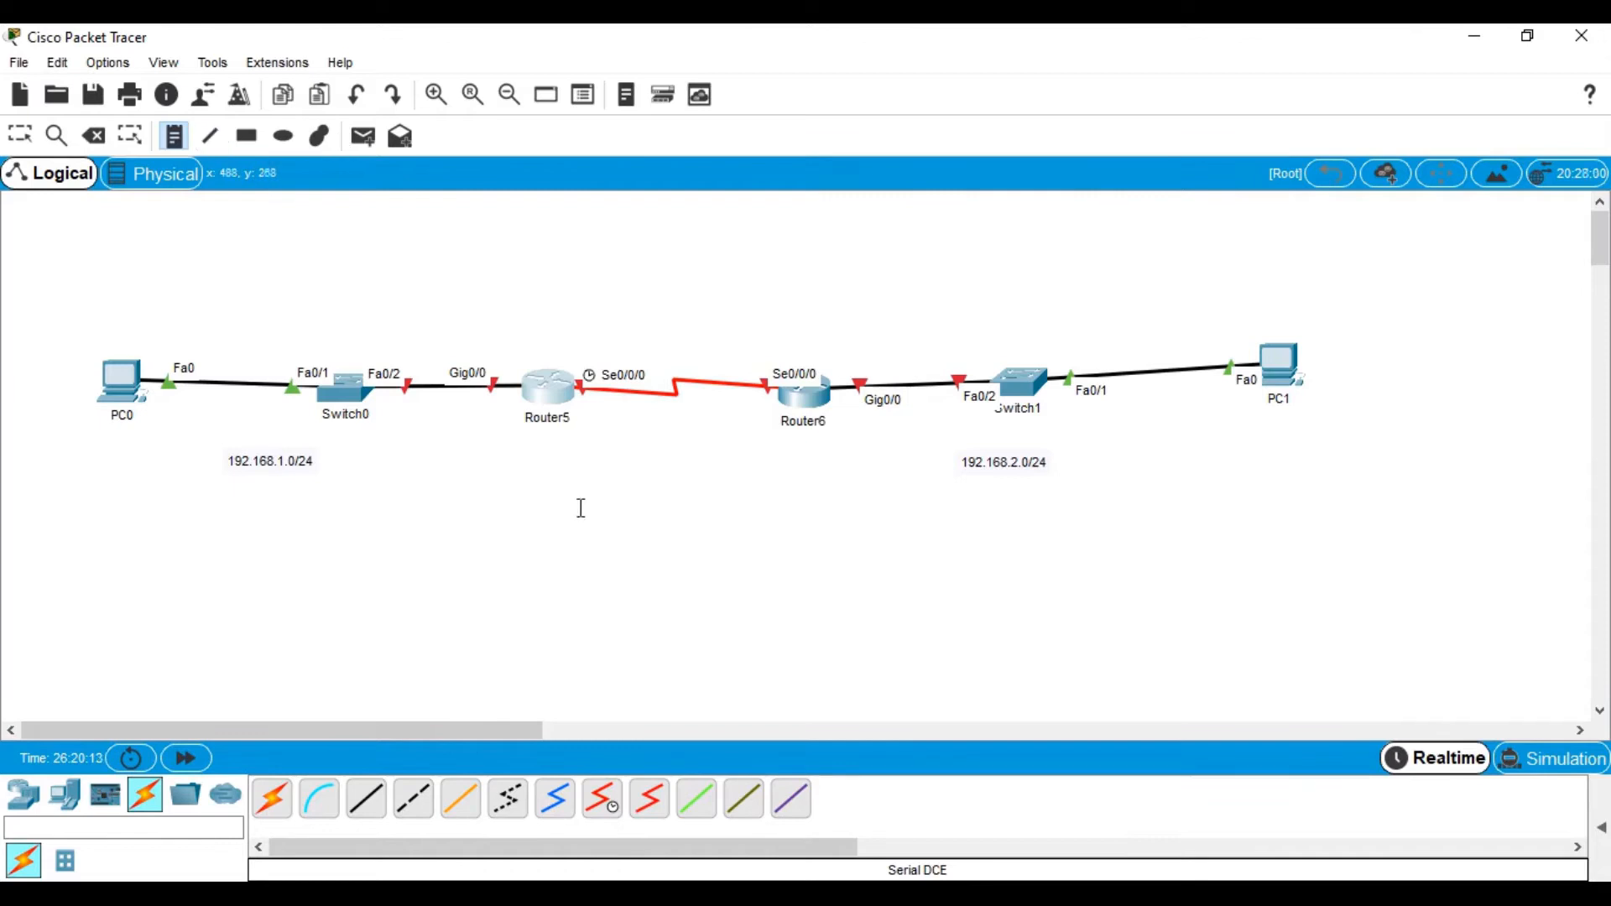
Place a 10.1.1.0/30 note under the Router5–Router6 serial cable, then bring up Router5's window
{"action": "left_click", "coordinate": [625, 435]}
{"action": "type", "text": "10.1.1.0"}
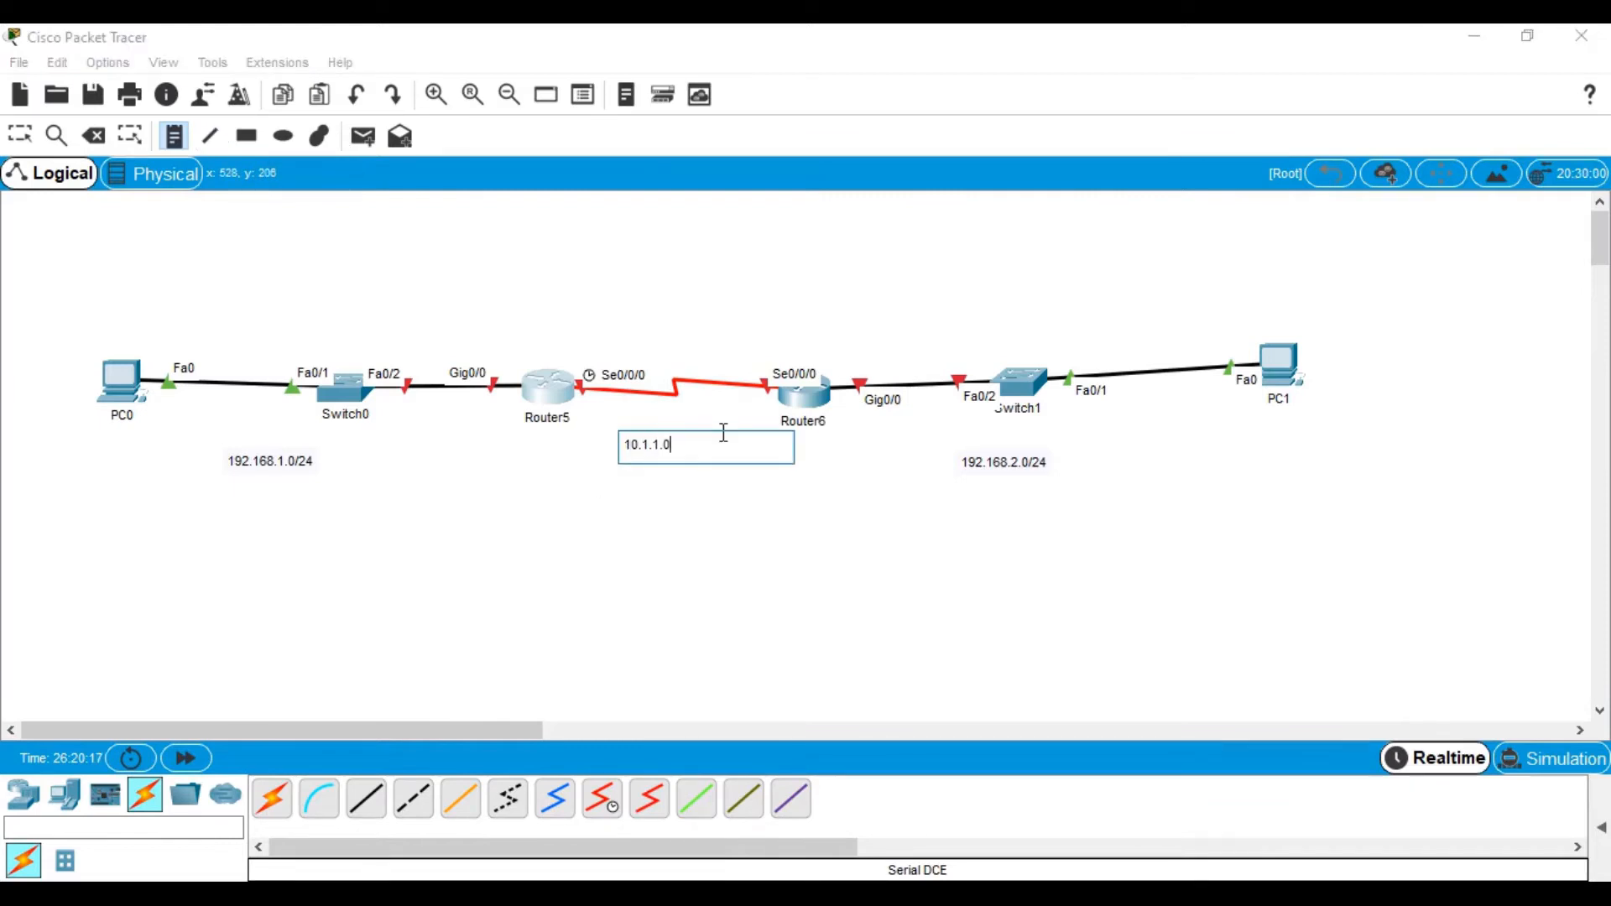
{"action": "type", "text": "/2"}
{"action": "key", "text": "BackSpace"}
{"action": "type", "text": "30"}
{"action": "key", "text": "Escape"}
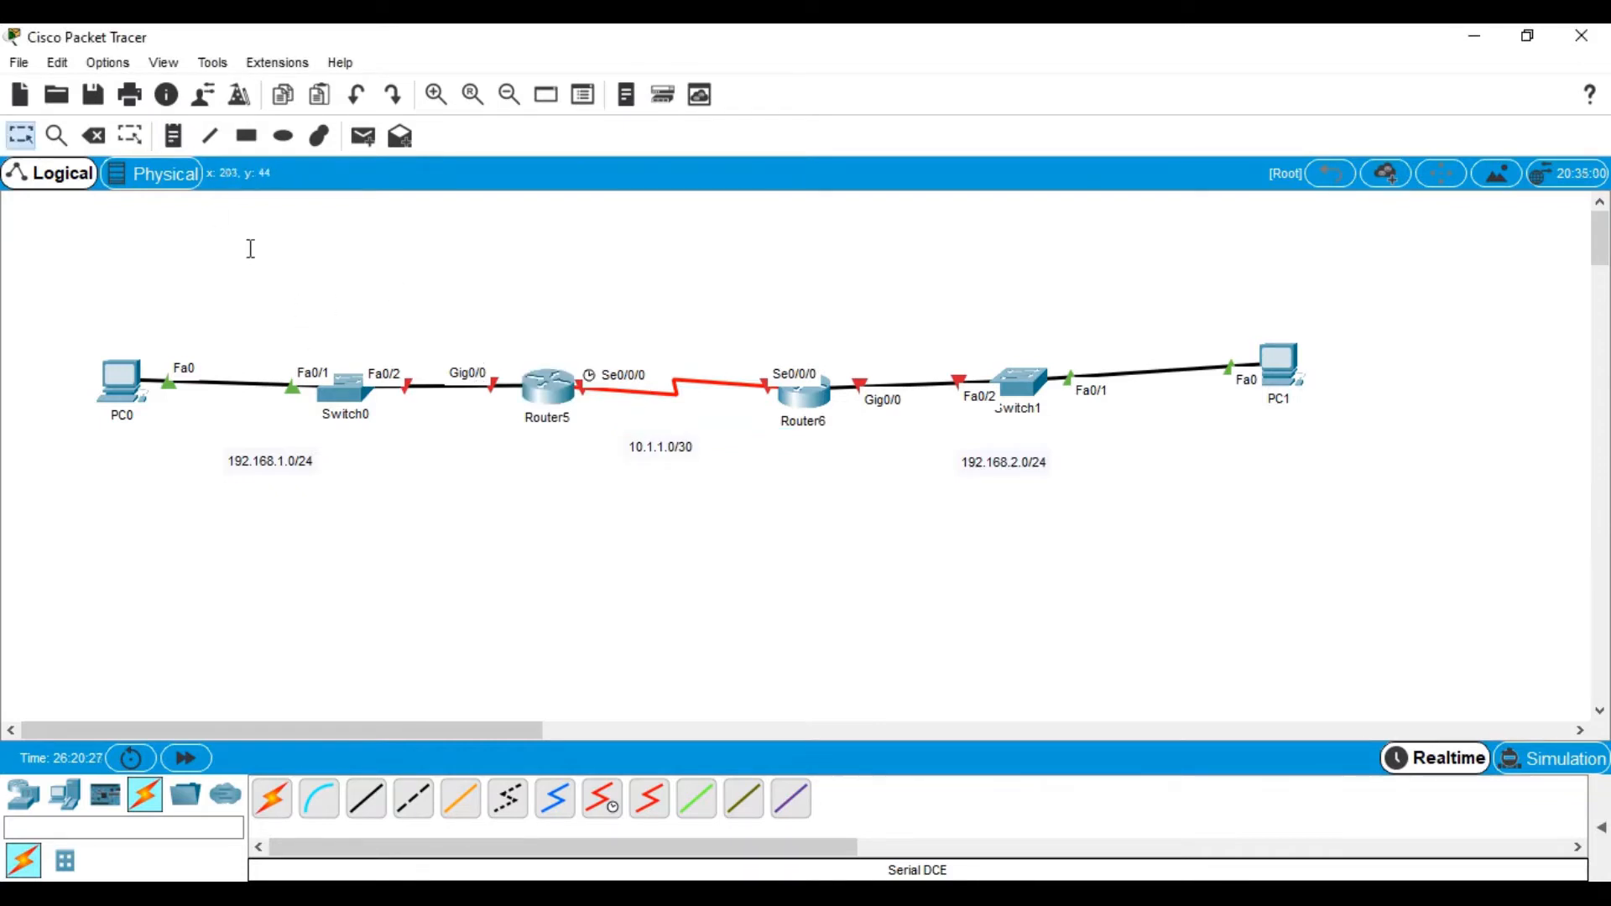
{"action": "left_click", "coordinate": [550, 390]}
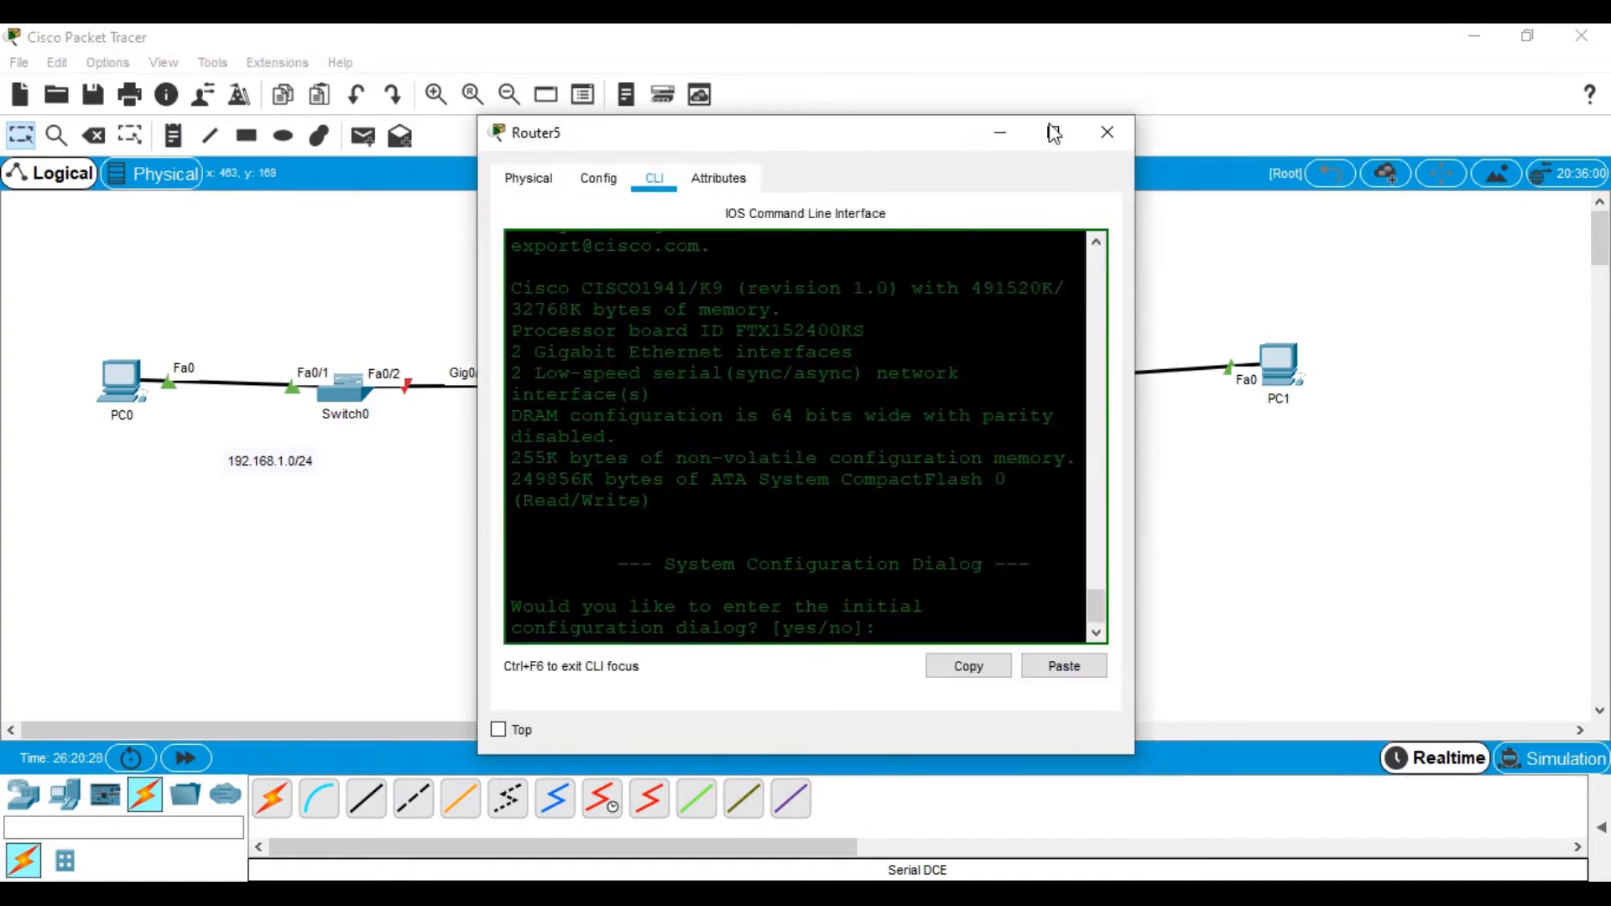
Decline the initial setup dialog, enter global configuration, and set the hostname to R1
{"action": "left_click", "coordinate": [1054, 130]}
{"action": "type", "text": "no"}
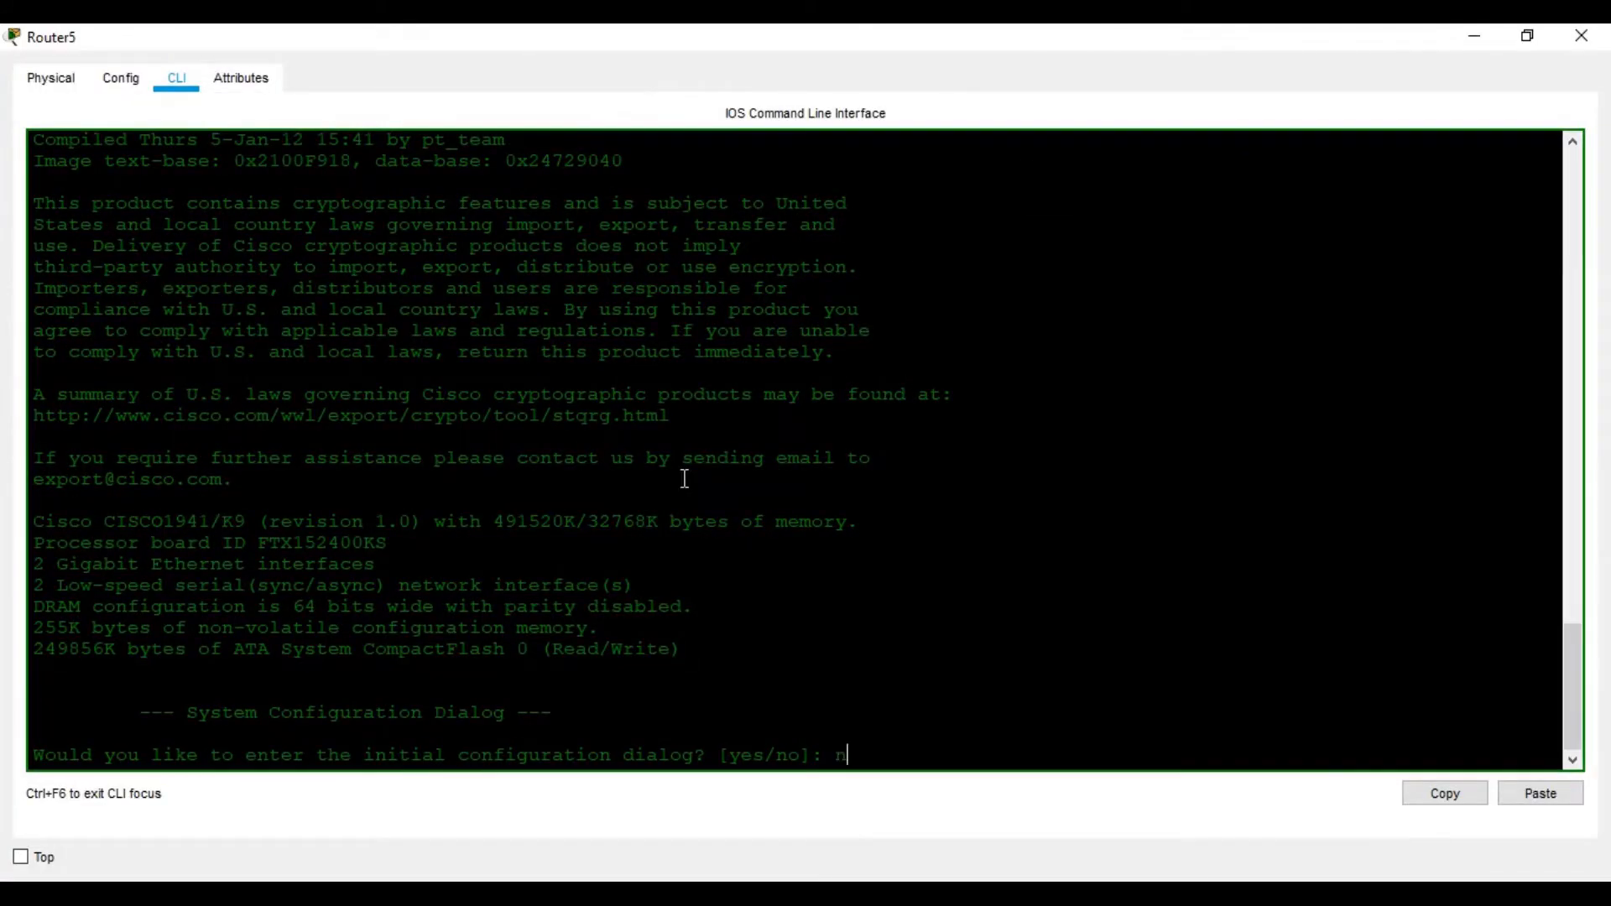
{"action": "key", "text": "Return"}
{"action": "key", "text": "Return"}
{"action": "key", "text": "Return"}
{"action": "key", "text": "Return"}
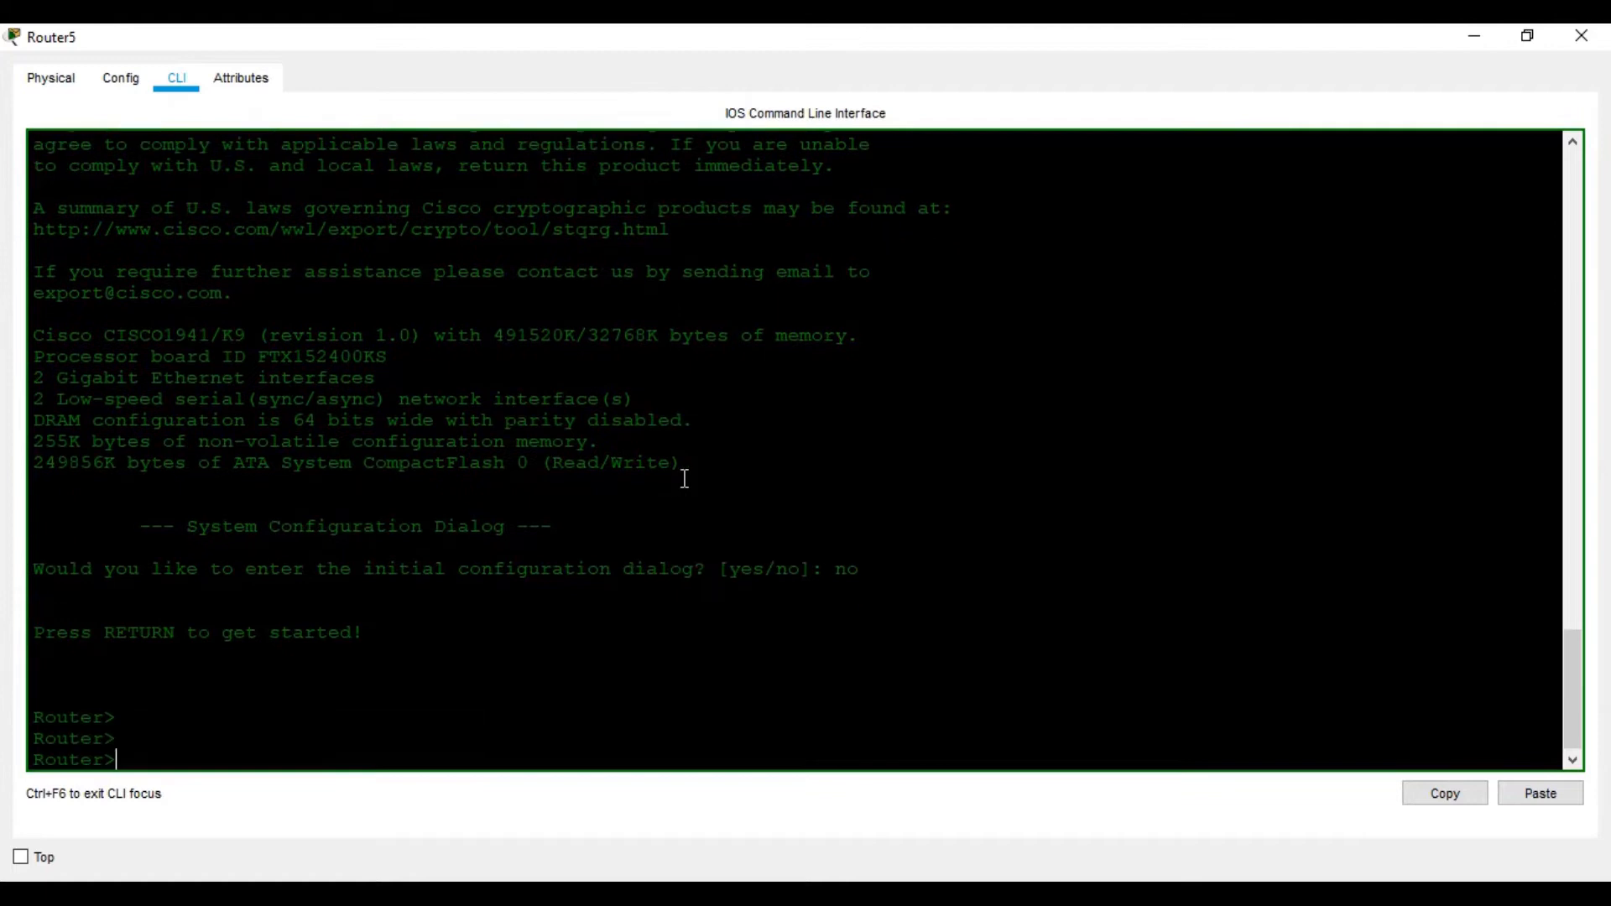
{"action": "type", "text": "en"}
{"action": "key", "text": "Return"}
{"action": "key", "text": "Return"}
{"action": "key", "text": "Return"}
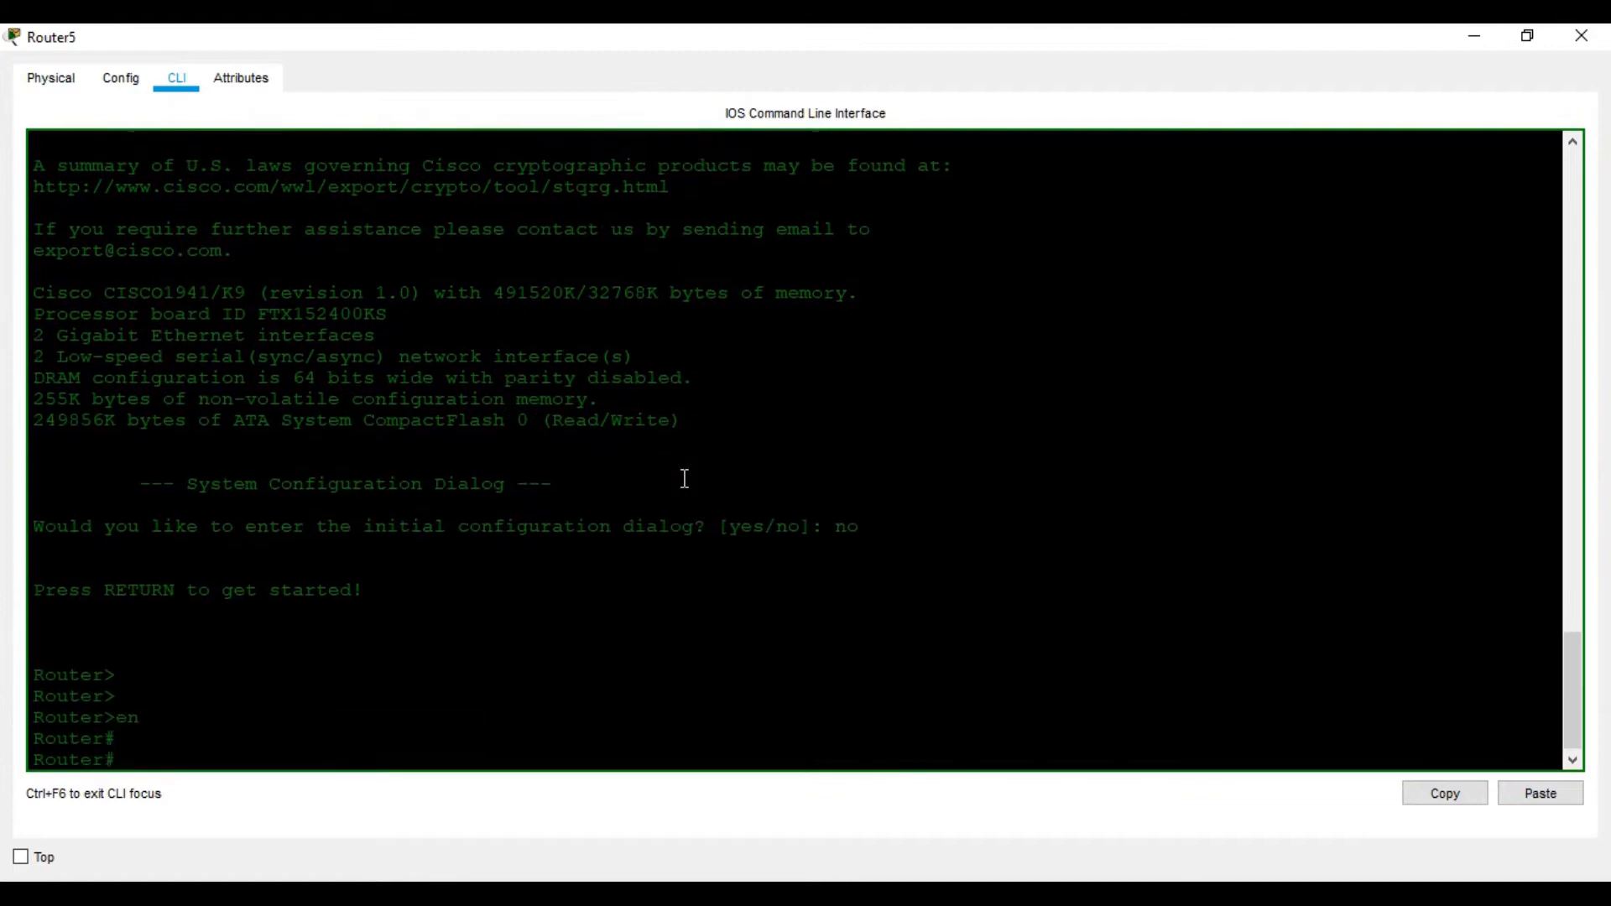
{"action": "type", "text": "conf t"}
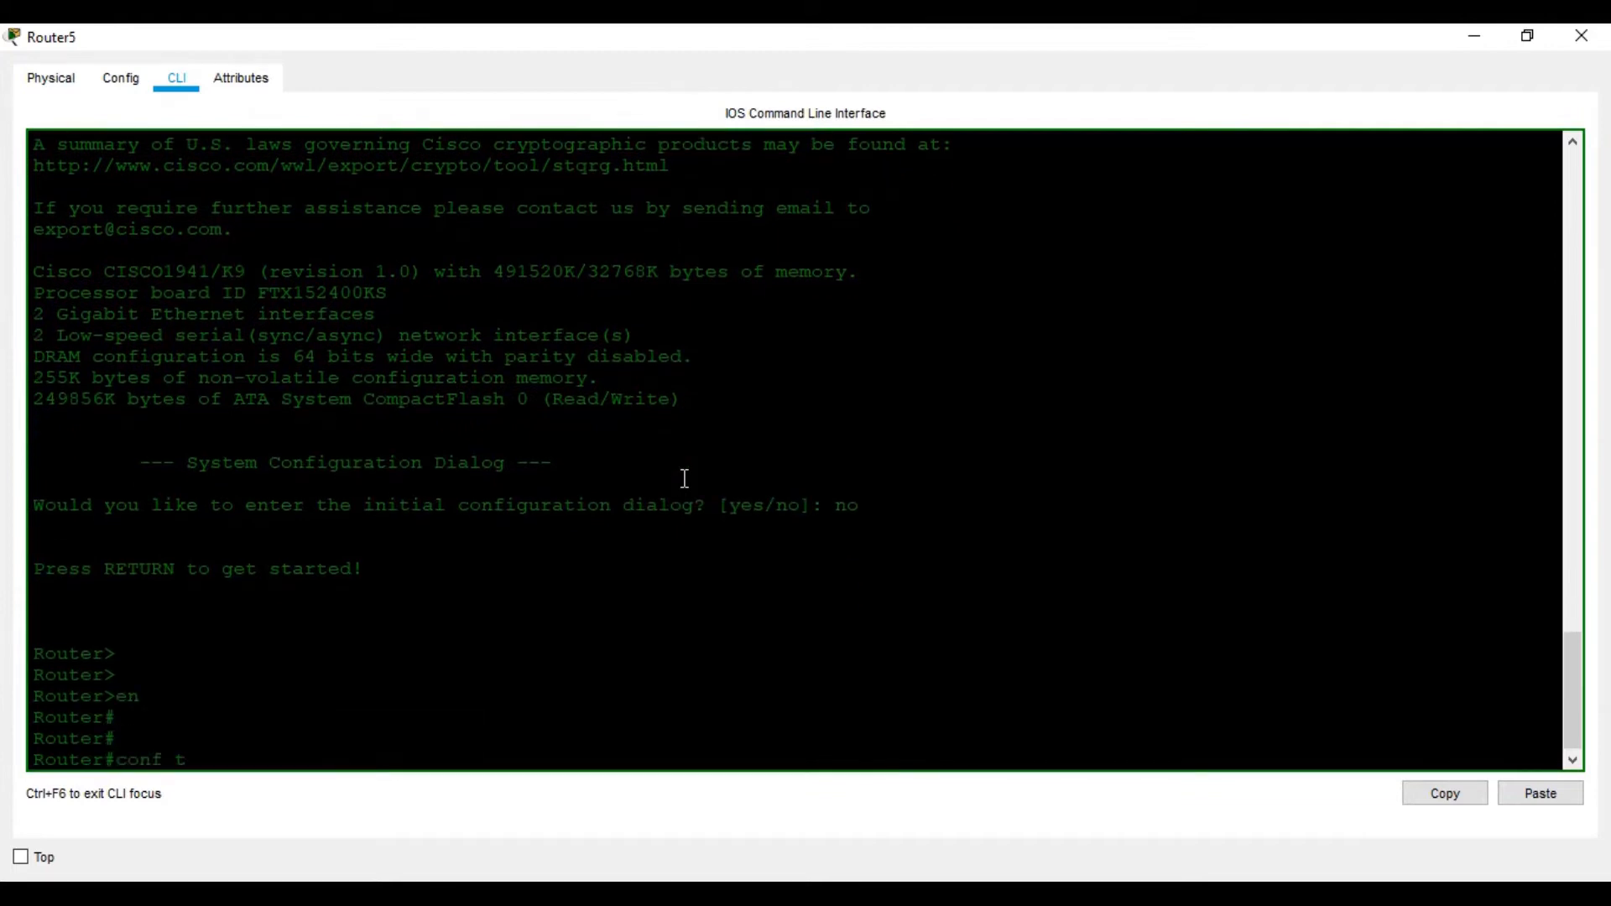
{"action": "key", "text": "Return"}
{"action": "key", "text": "Return"}
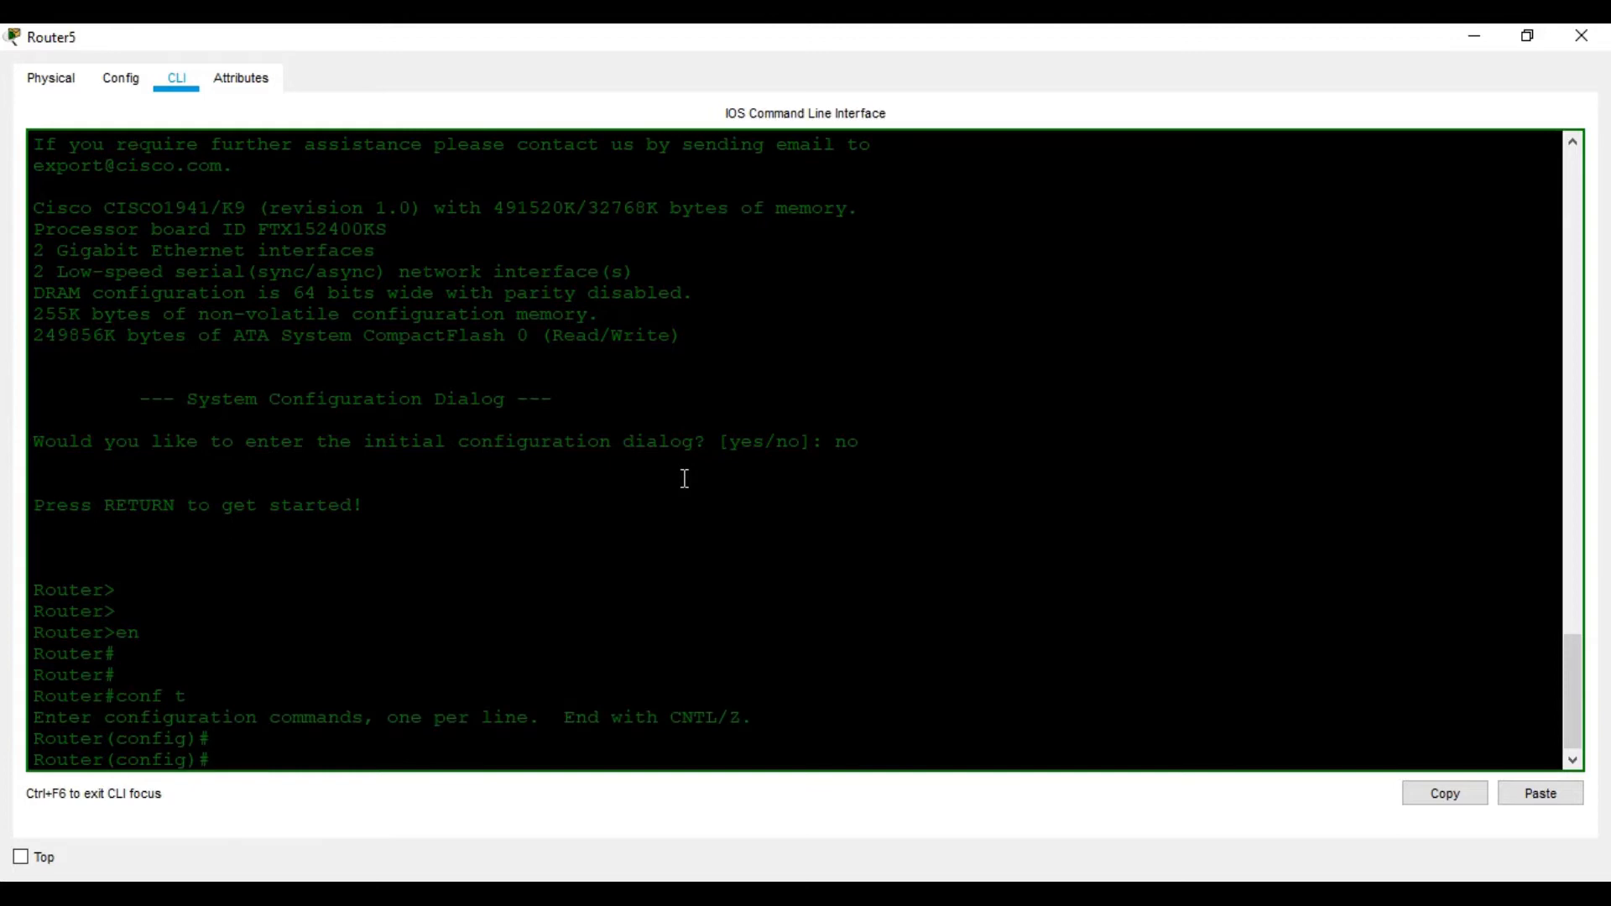
{"action": "type", "text": "hio"}
{"action": "type", "text": "s"}
{"action": "key", "text": "BackSpace"}
{"action": "key", "text": "BackSpace"}
{"action": "type", "text": "os"}
{"action": "key", "text": "Tab"}
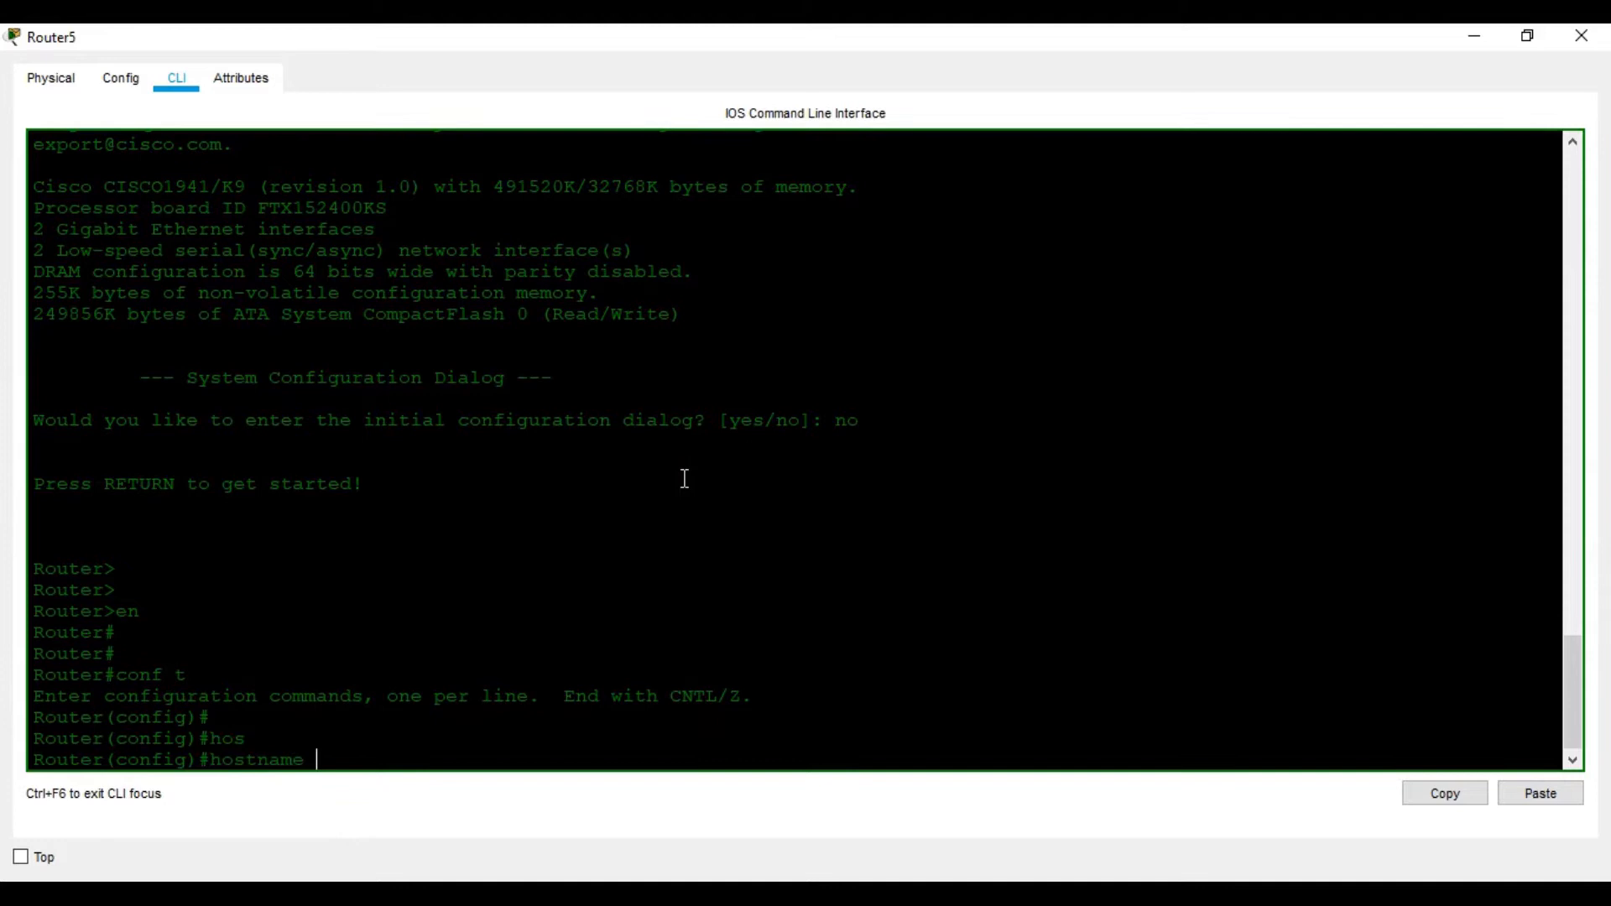
{"action": "type", "text": "R1"}
{"action": "key", "text": "Return"}
{"action": "key", "text": "Return"}
{"action": "key", "text": "Return"}
{"action": "key", "text": "Return"}
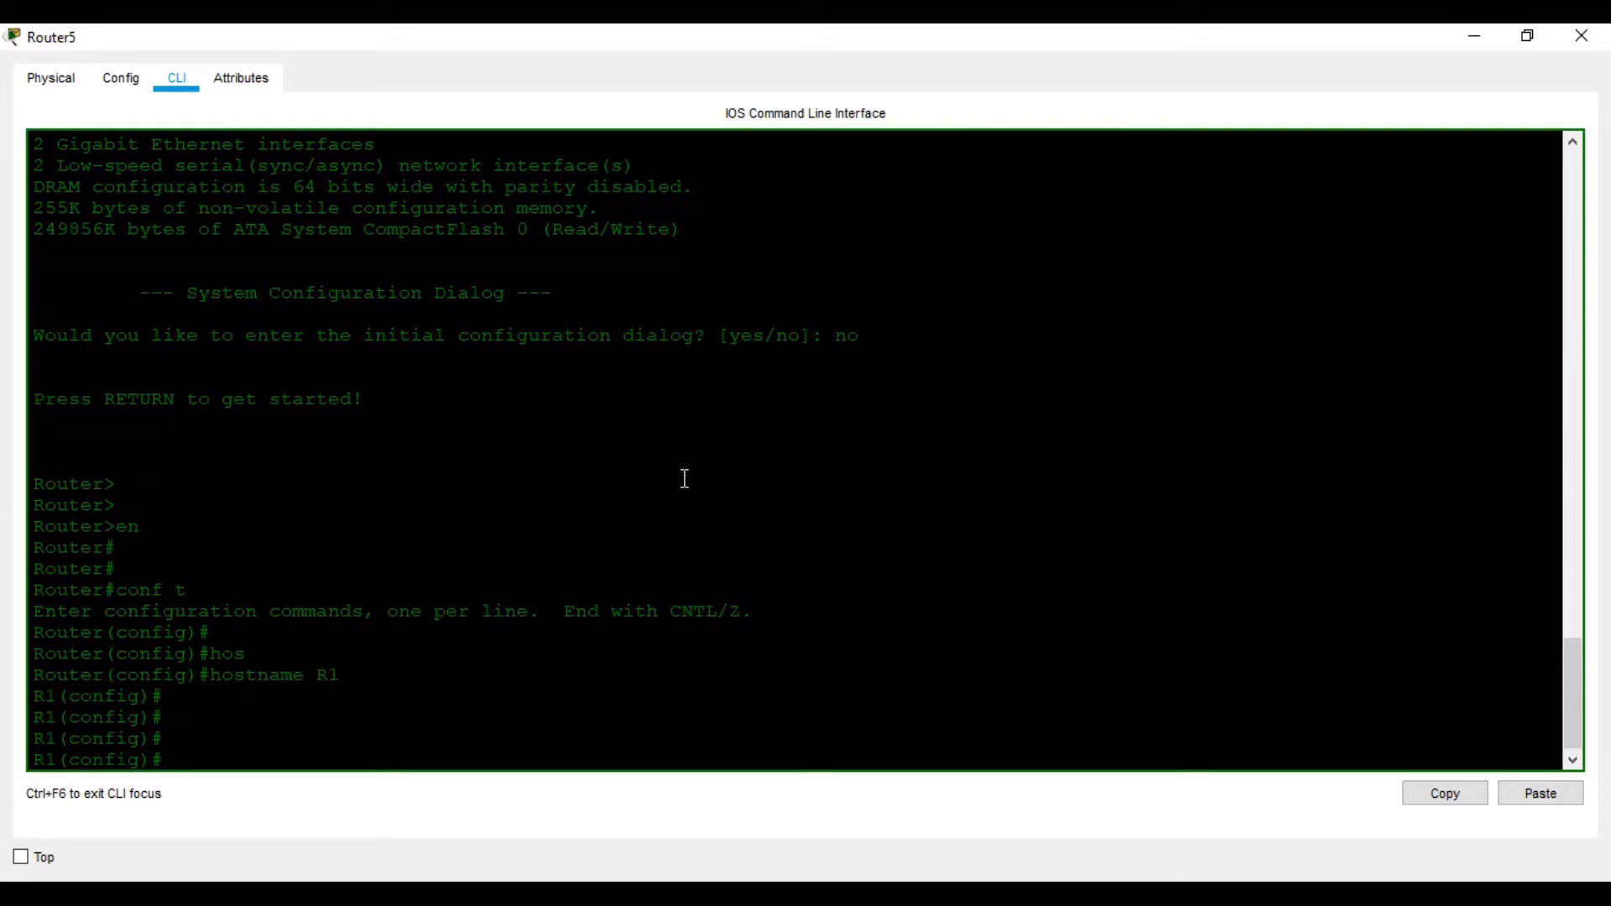
Give GigabitEthernet0/0 address 192.168.1.1 255.255.255.0 and enable it with no shutdown
{"action": "type", "text": "in"}
{"action": "key", "text": "Tab"}
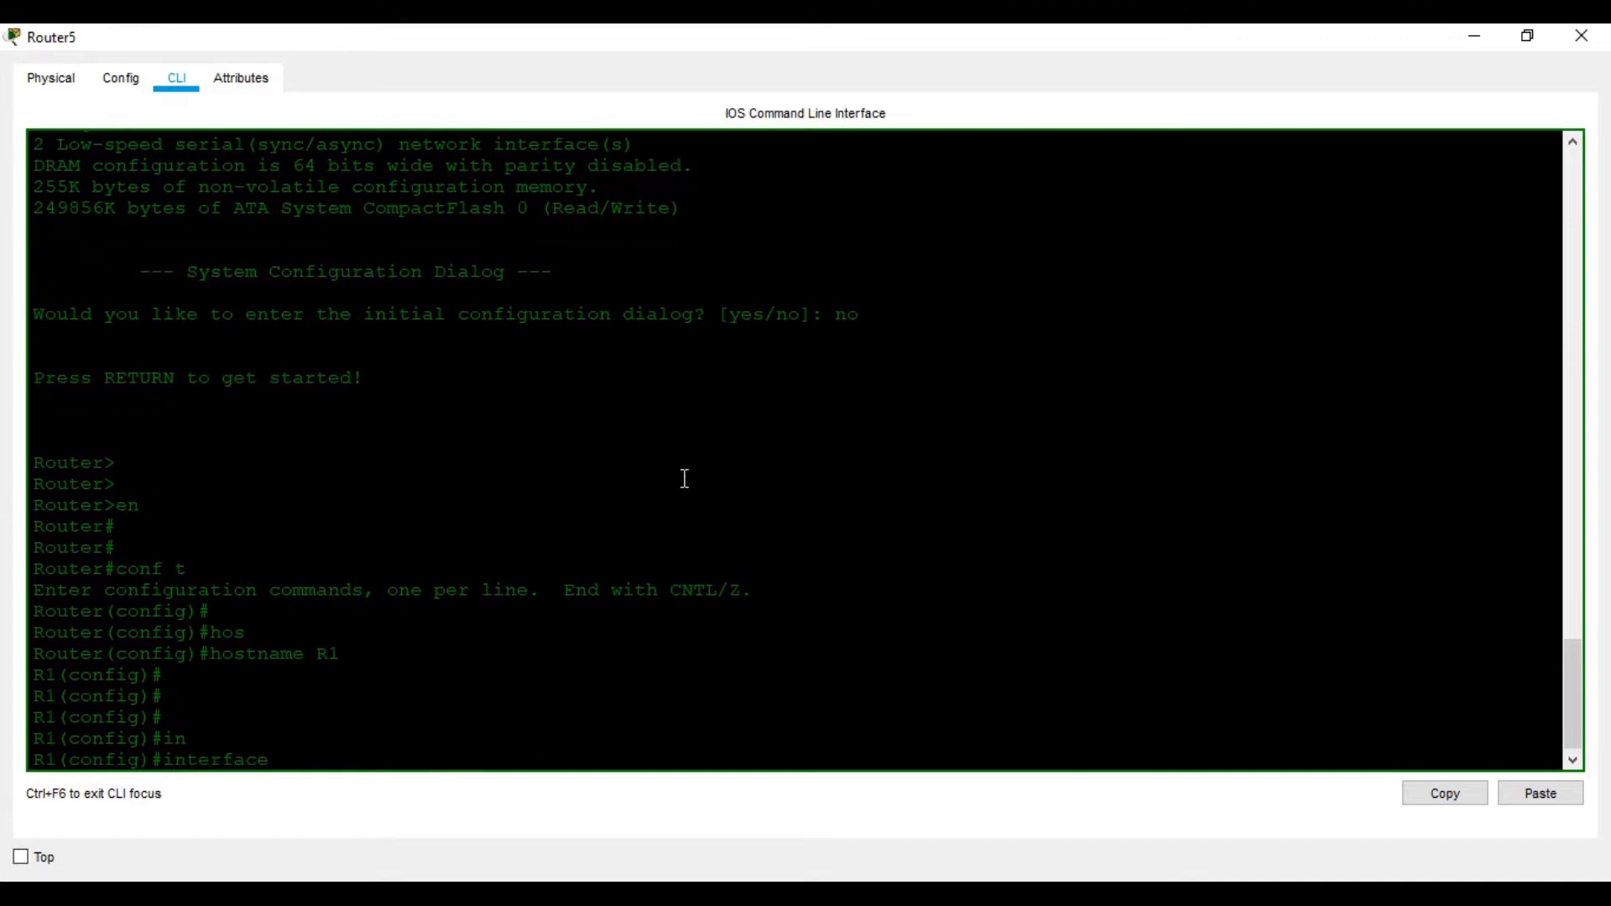
{"action": "type", "text": "g"}
{"action": "key", "text": "Tab"}
{"action": "type", "text": "0/0"}
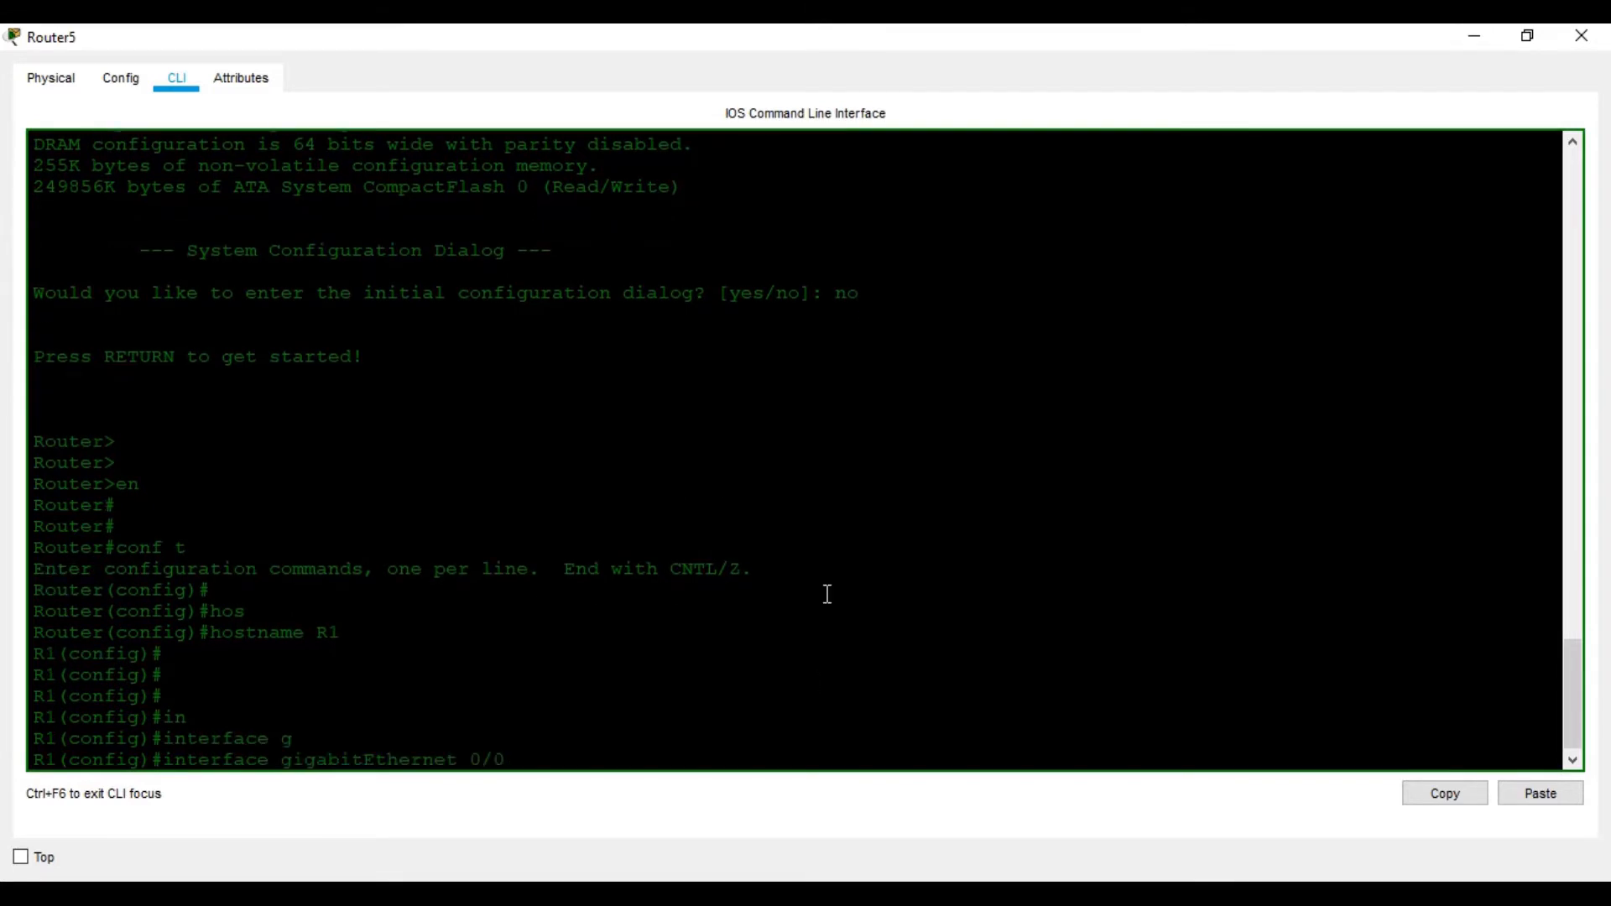
{"action": "key", "text": "Return"}
{"action": "type", "text": "ip ad"}
{"action": "key", "text": "Tab"}
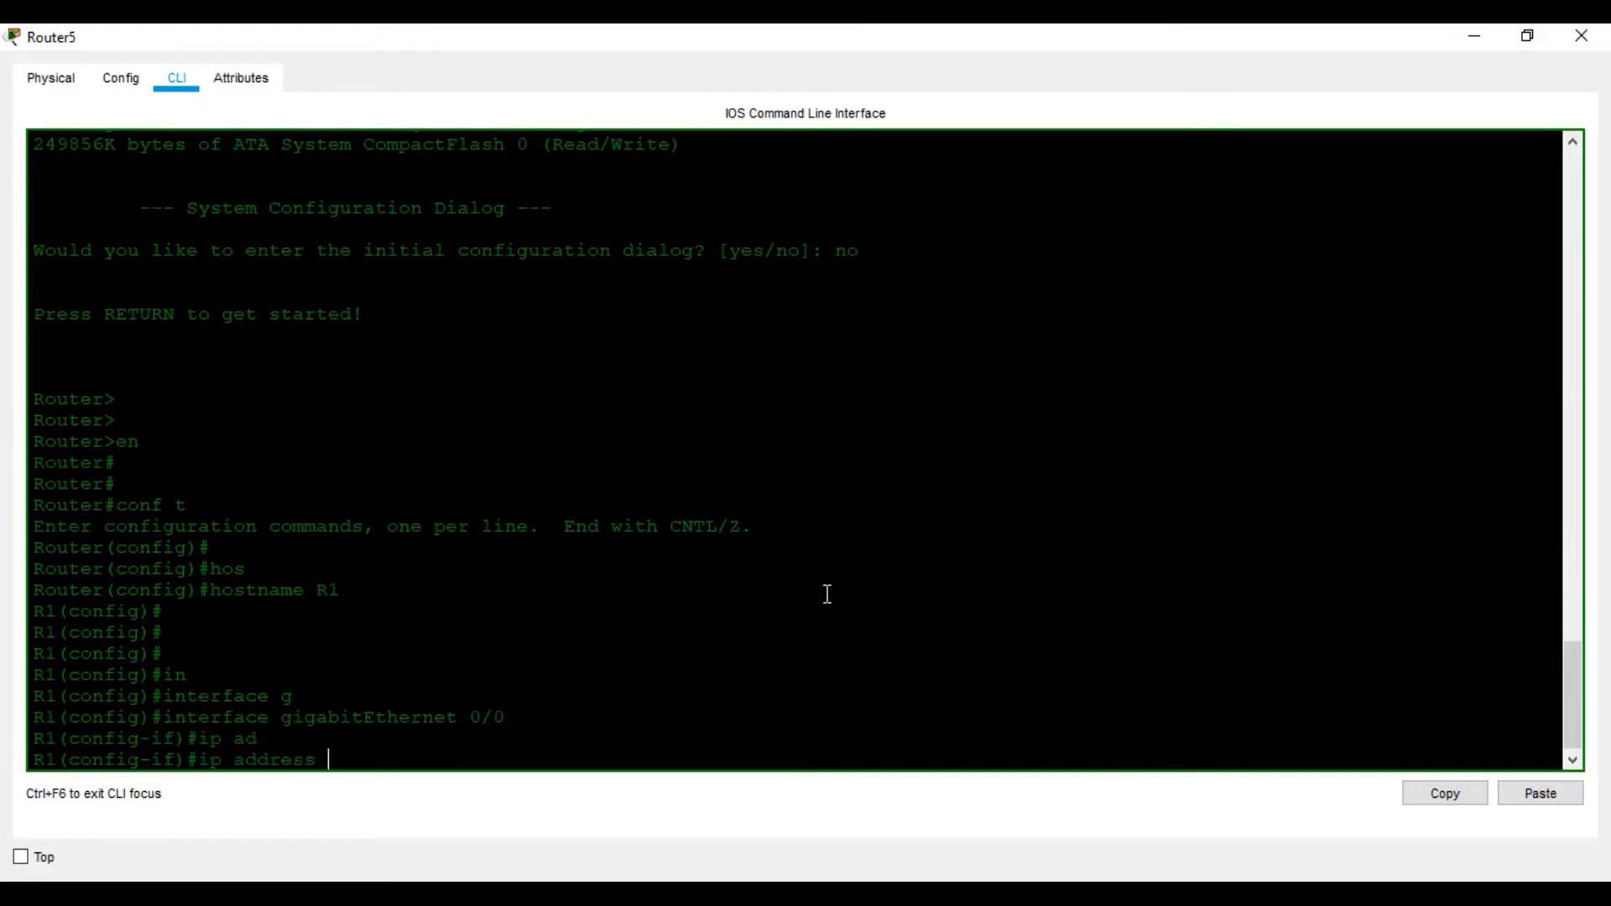
{"action": "type", "text": "192.168.1.1 255.255.255.0"}
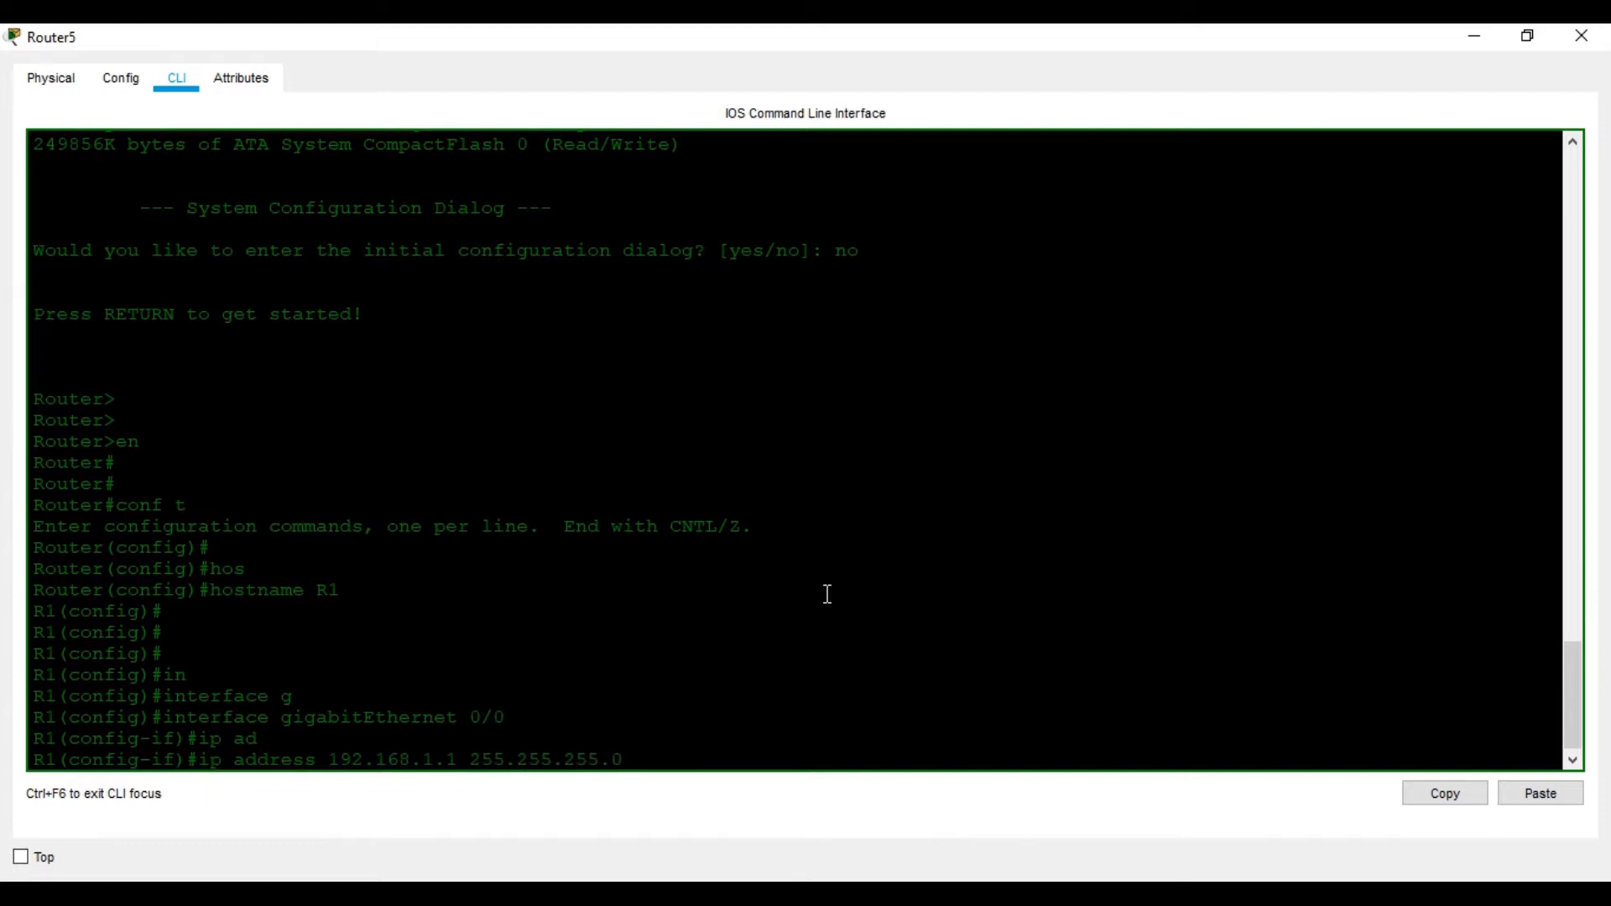
{"action": "key", "text": "Return"}
{"action": "type", "text": "no shu"}
{"action": "key", "text": "Tab"}
{"action": "key", "text": "Return"}
{"action": "key", "text": "Return"}
{"action": "key", "text": "Return"}
{"action": "key", "text": "Return"}
{"action": "key", "text": "Return"}
{"action": "key", "text": "Return"}
{"action": "key", "text": "Return"}
{"action": "type", "text": "exit"}
{"action": "key", "text": "Return"}
{"action": "key", "text": "Return"}
{"action": "key", "text": "Return"}
Start entering the interface Serial0/0/0 command
{"action": "type", "text": "ig)#i"}
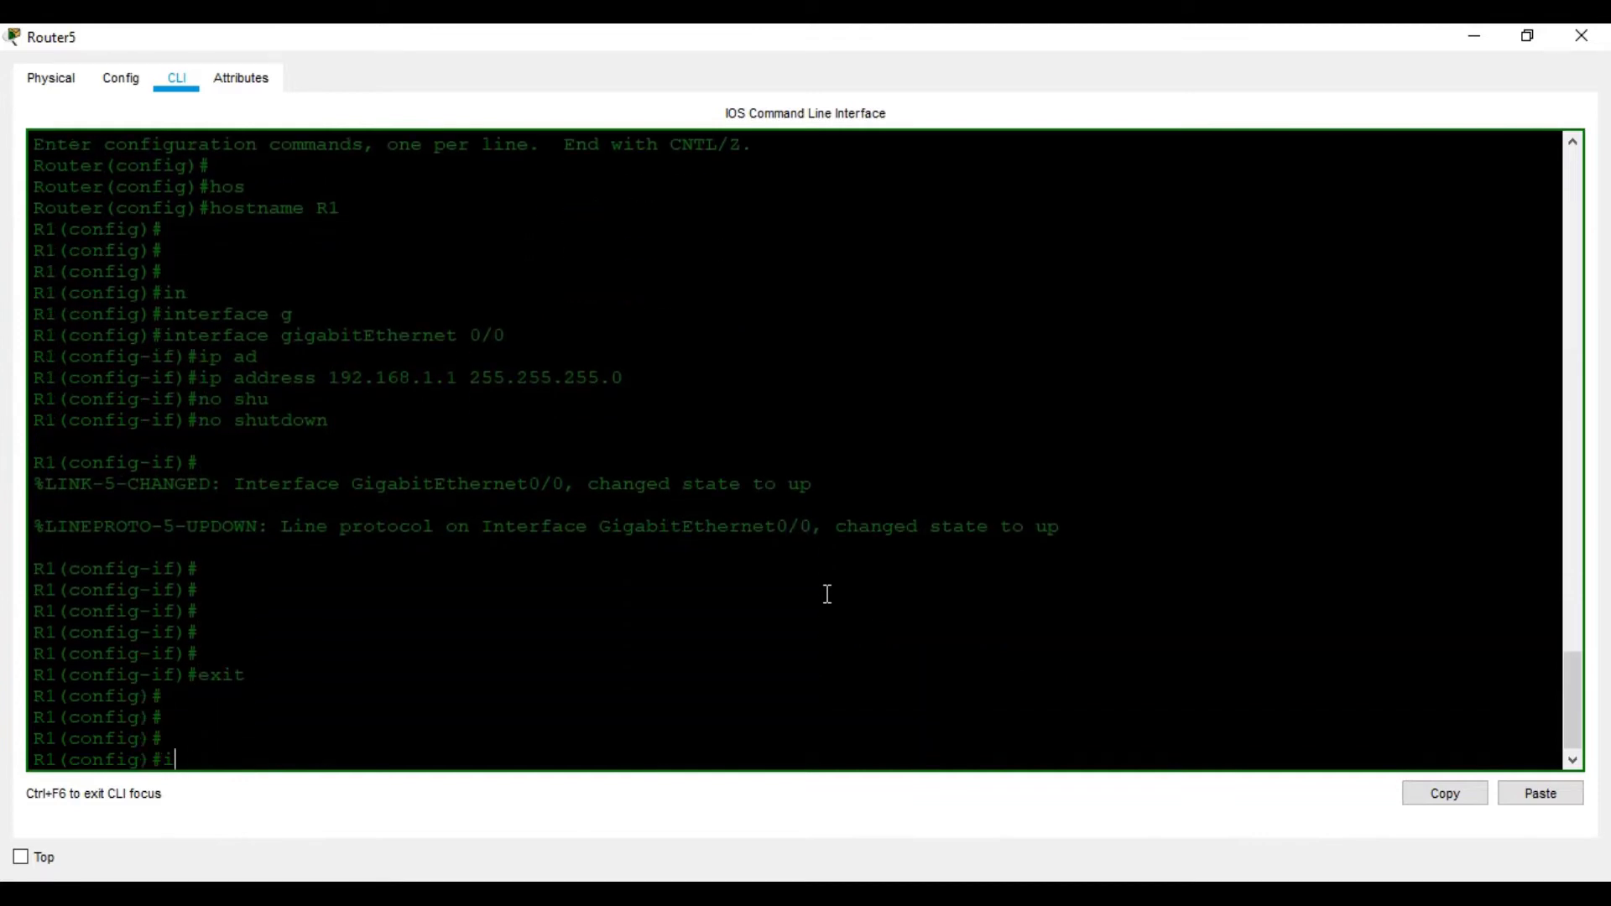
{"action": "type", "text": "n"}
{"action": "key", "text": "Tab"}
{"action": "type", "text": "se"}
{"action": "key", "text": "Tab"}
{"action": "type", "text": "0/0/0"}
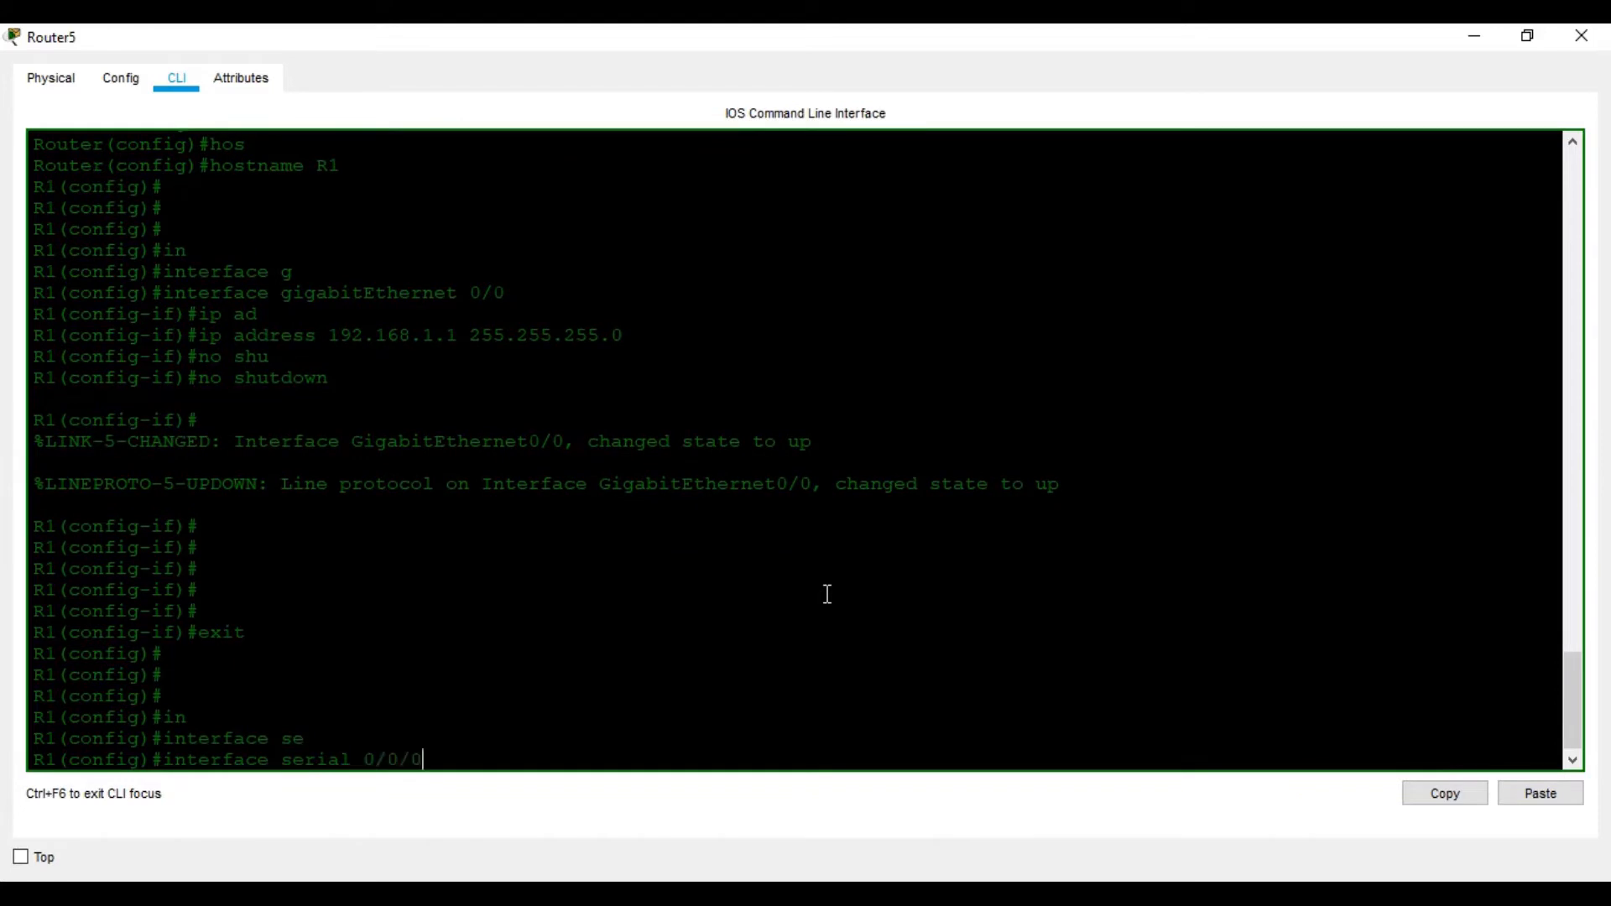
Assign 10.1.1.1 255.255.255.252 to R1's serial 0/0/0 interface
{"action": "key", "text": "Return"}
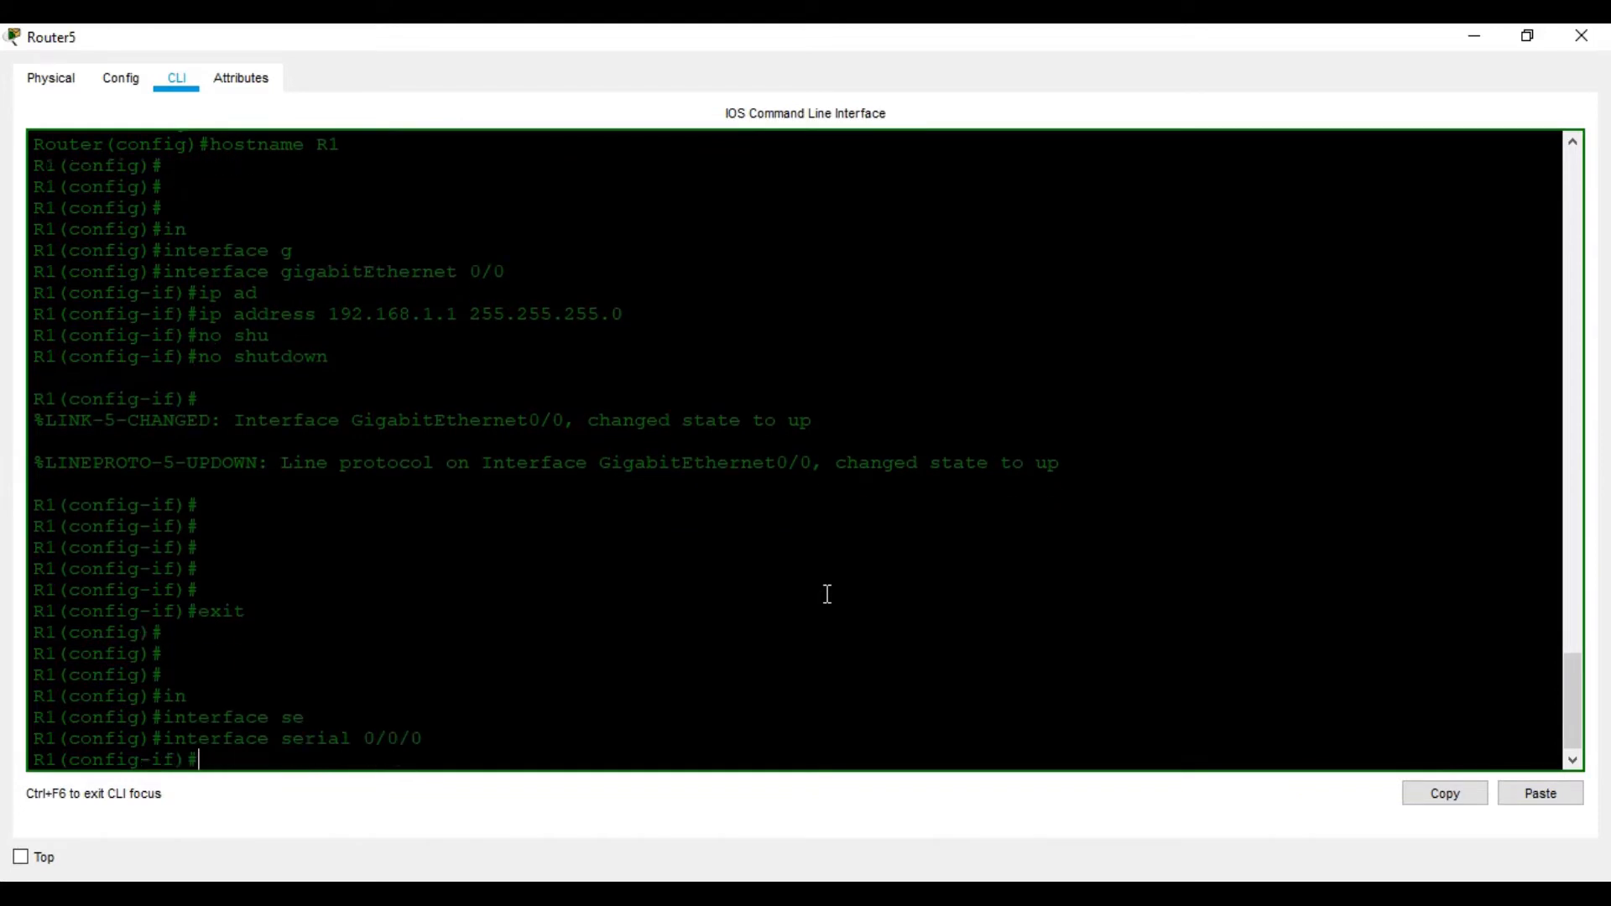
{"action": "type", "text": "ip"}
{"action": "key", "text": "Tab"}
{"action": "type", "text": "a"}
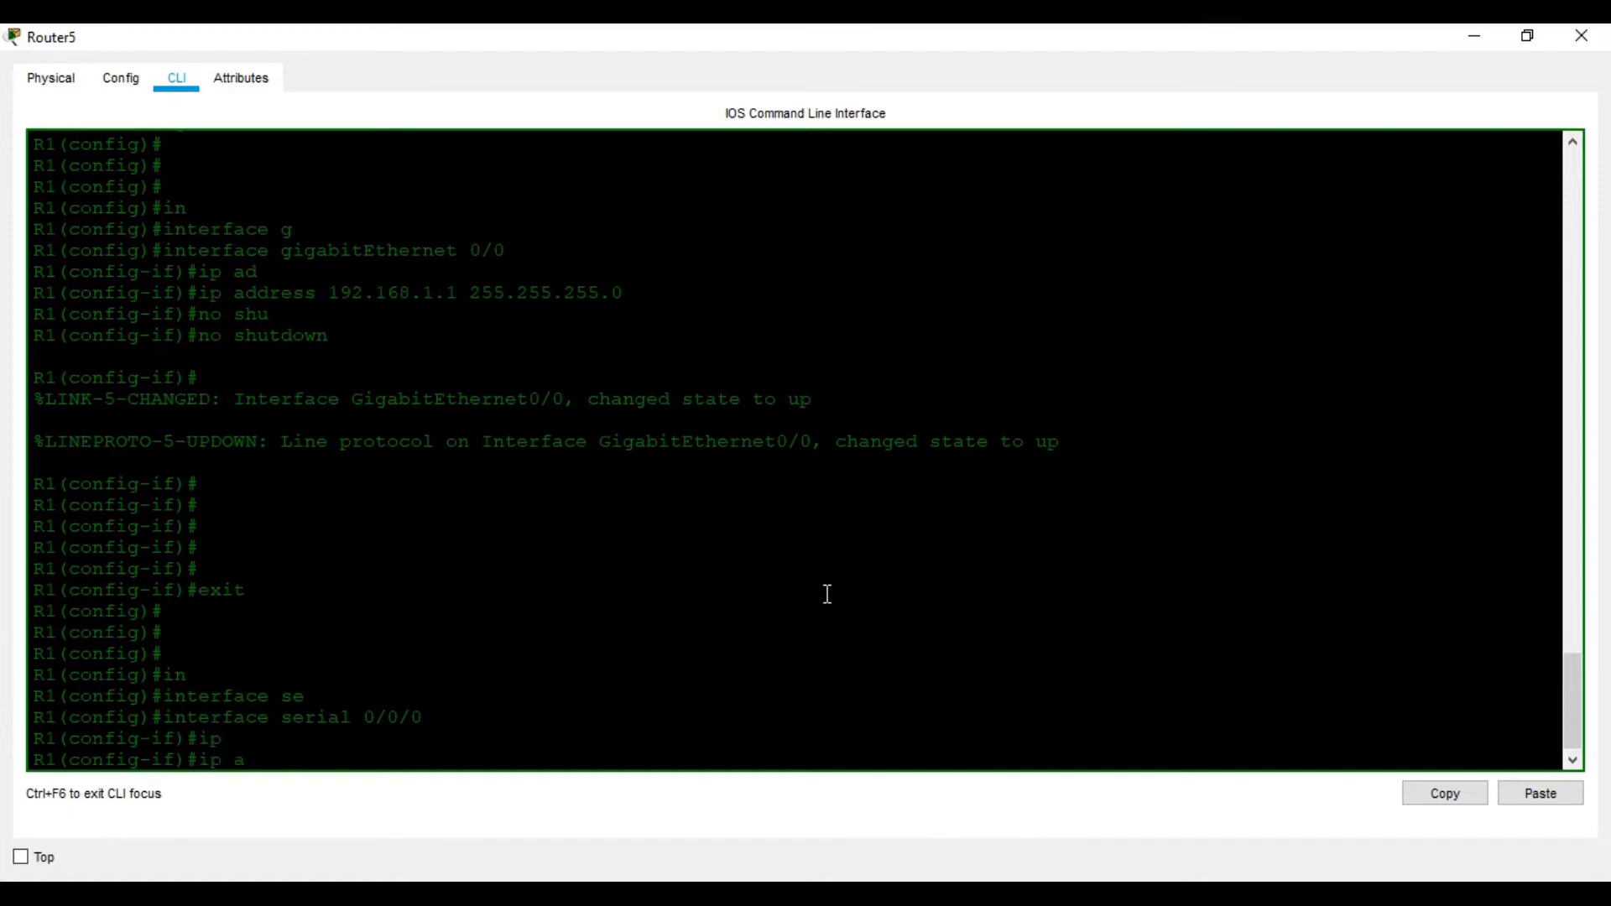
{"action": "key", "text": "Tab"}
{"action": "key", "text": "Tab"}
{"action": "type", "text": "d"}
{"action": "key", "text": "Tab"}
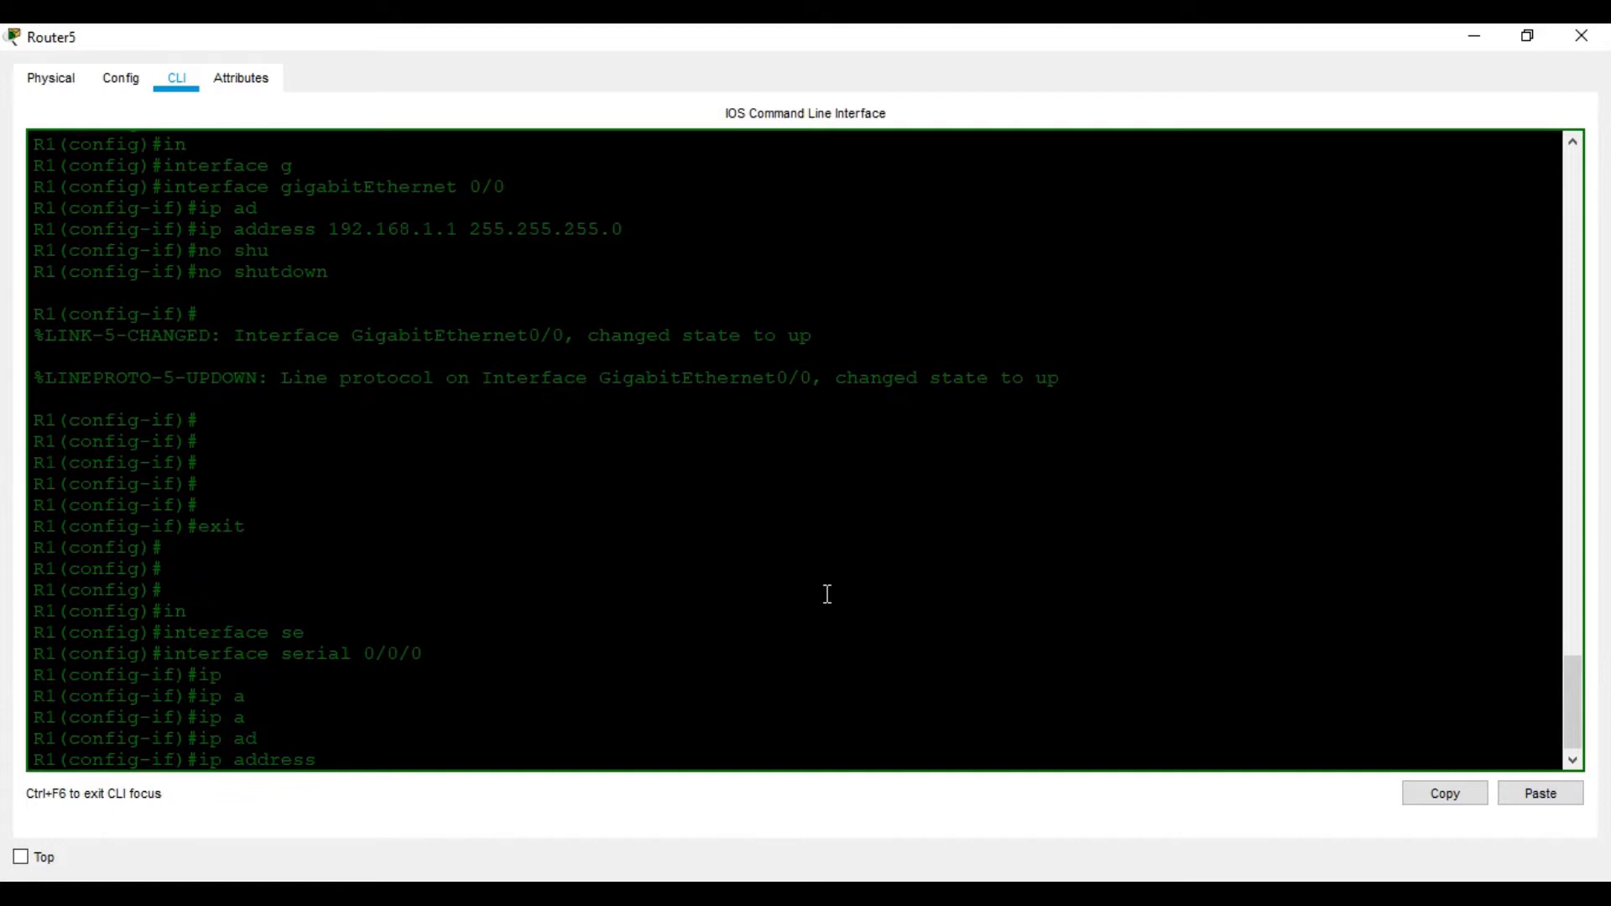
{"action": "type", "text": "10.1.1.1 255.255.255.252"}
{"action": "key", "text": "Return"}
Set the serial 0/0/0 clock rate to 64000
{"action": "type", "text": "clo"}
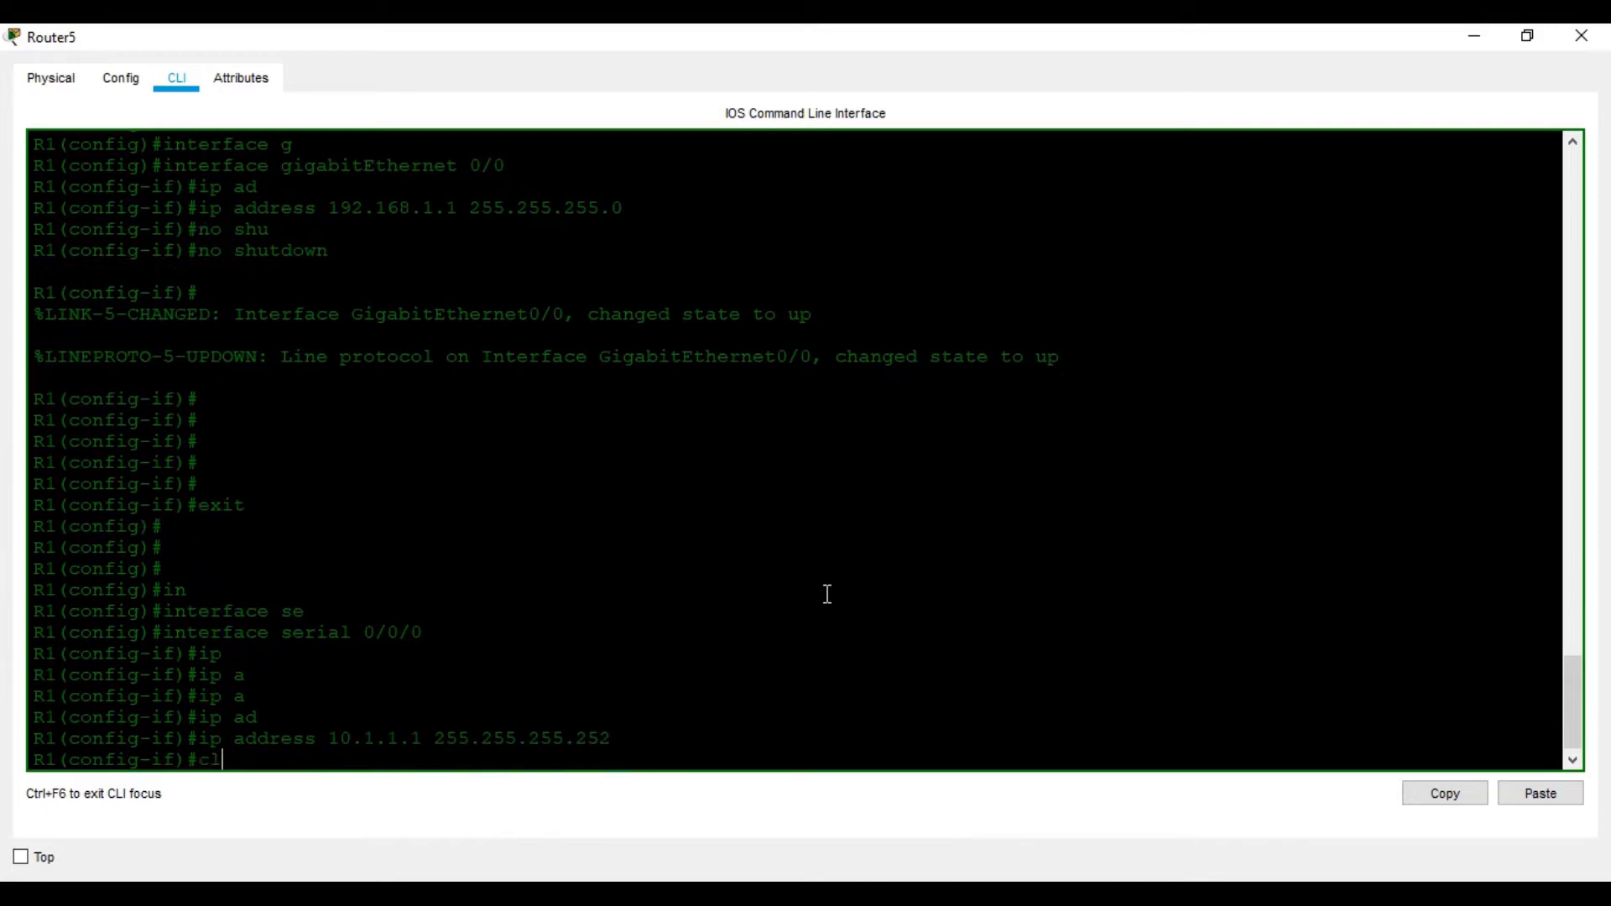
{"action": "key", "text": "Tab"}
{"action": "type", "text": "r"}
{"action": "key", "text": "Tab"}
{"action": "type", "text": "64000"}
{"action": "key", "text": "Return"}
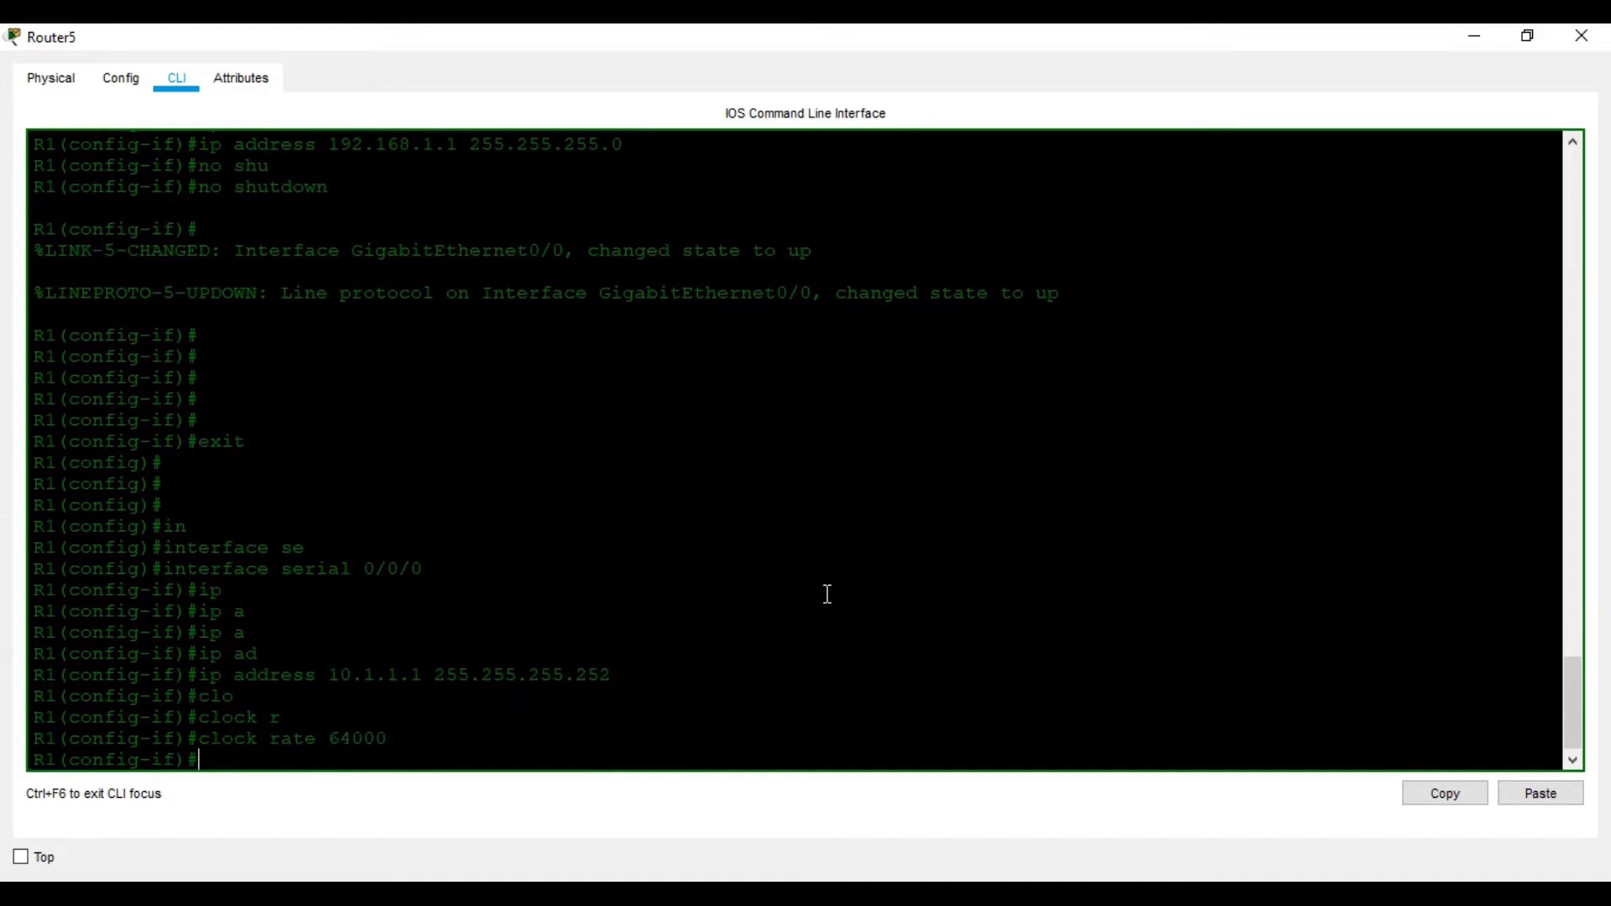
Enable serial 0/0/0 with no shutdown, then save R1's configuration with wr
{"action": "type", "text": "no"}
{"action": "key", "text": "Tab"}
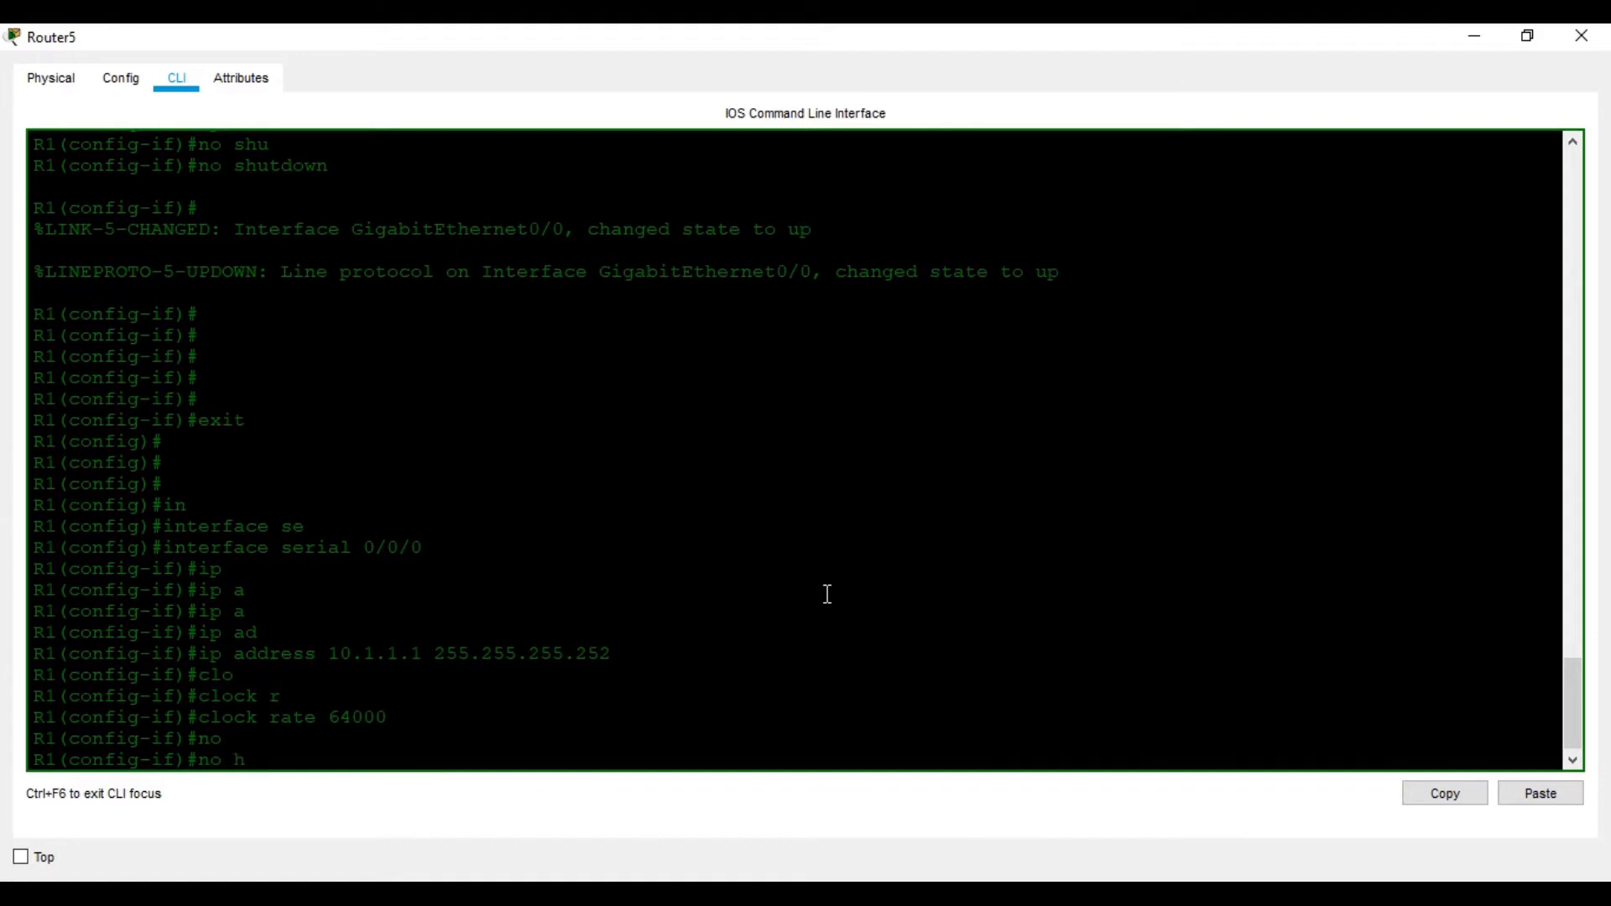
{"action": "type", "text": "h"}
{"action": "key", "text": "Tab"}
{"action": "key", "text": "BackSpace"}
{"action": "key", "text": "BackSpace"}
{"action": "key", "text": "BackSpace"}
{"action": "key", "text": "BackSpace"}
{"action": "key", "text": "BackSpace"}
{"action": "key", "text": "BackSpace"}
{"action": "key", "text": "BackSpace"}
{"action": "key", "text": "BackSpace"}
{"action": "key", "text": "BackSpace"}
{"action": "key", "text": "BackSpace"}
{"action": "key", "text": "BackSpace"}
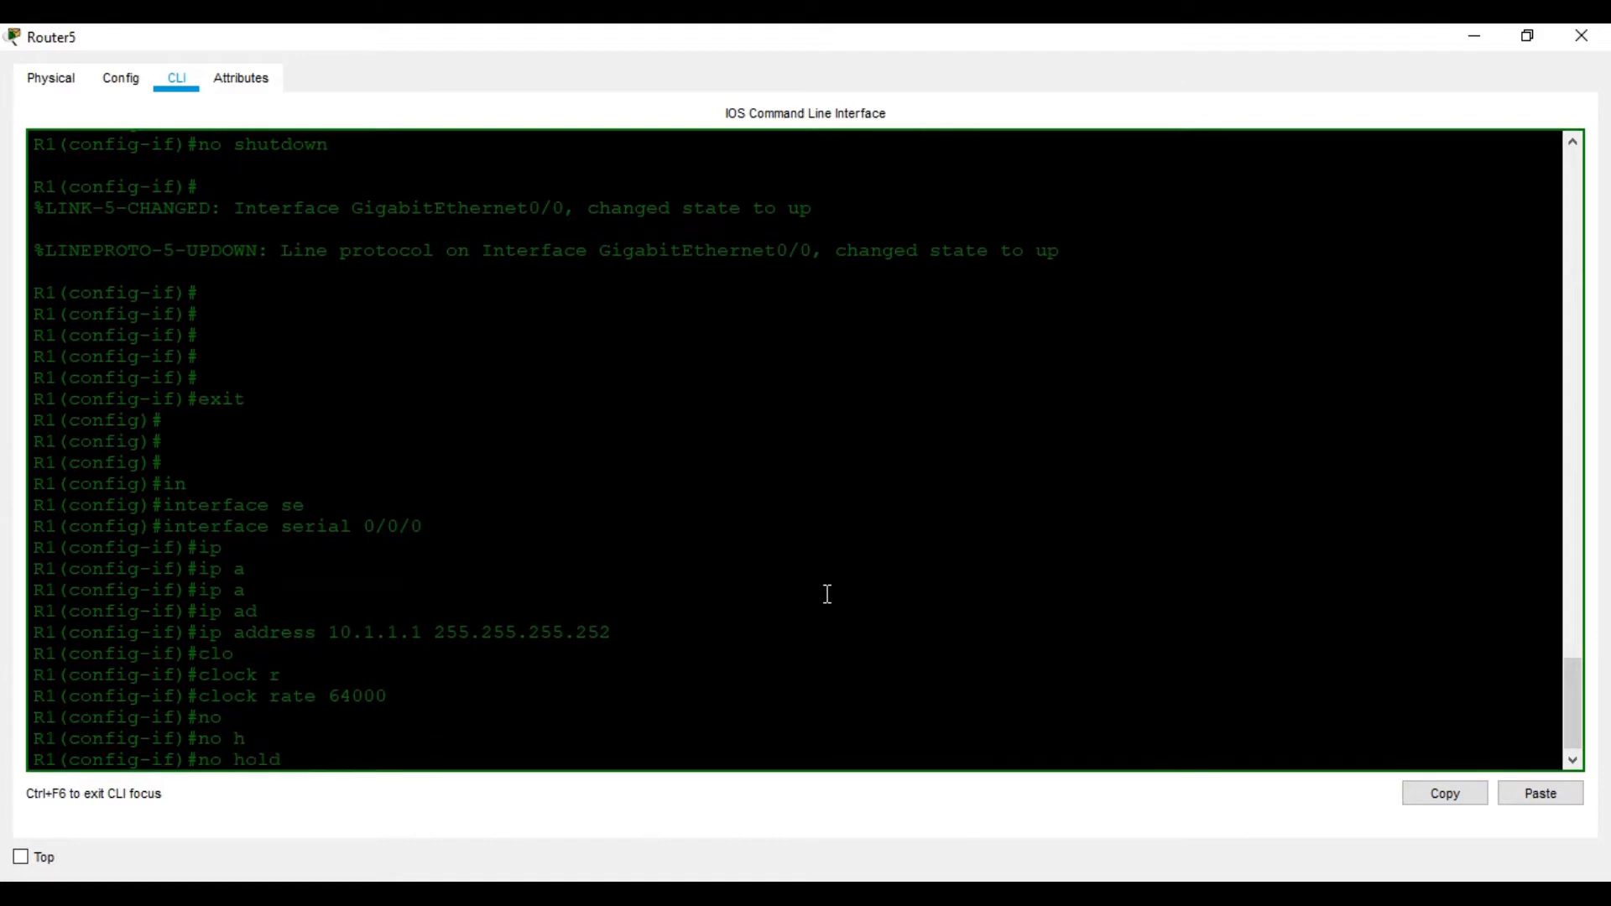
{"action": "type", "text": "shu"}
{"action": "key", "text": "Tab"}
{"action": "key", "text": "Return"}
{"action": "key", "text": "Return"}
{"action": "key", "text": "Return"}
{"action": "key", "text": "Return"}
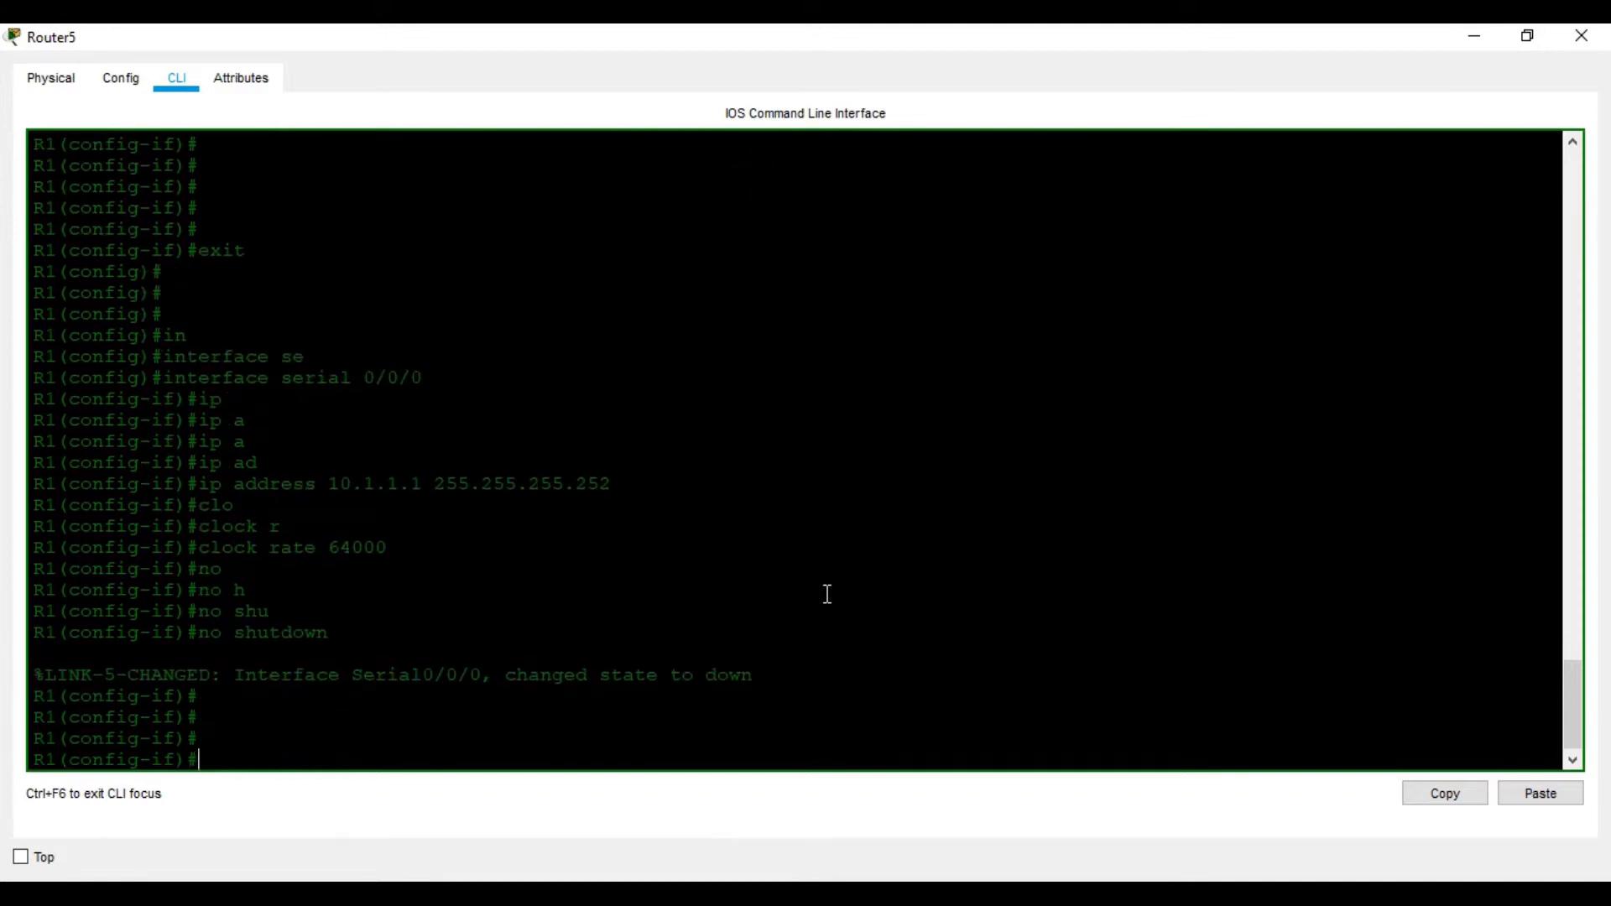
{"action": "key", "text": "ctrl+z"}
{"action": "key", "text": "Return"}
{"action": "key", "text": "Return"}
{"action": "key", "text": "Return"}
{"action": "key", "text": "Return"}
{"action": "key", "text": "Return"}
{"action": "key", "text": "Return"}
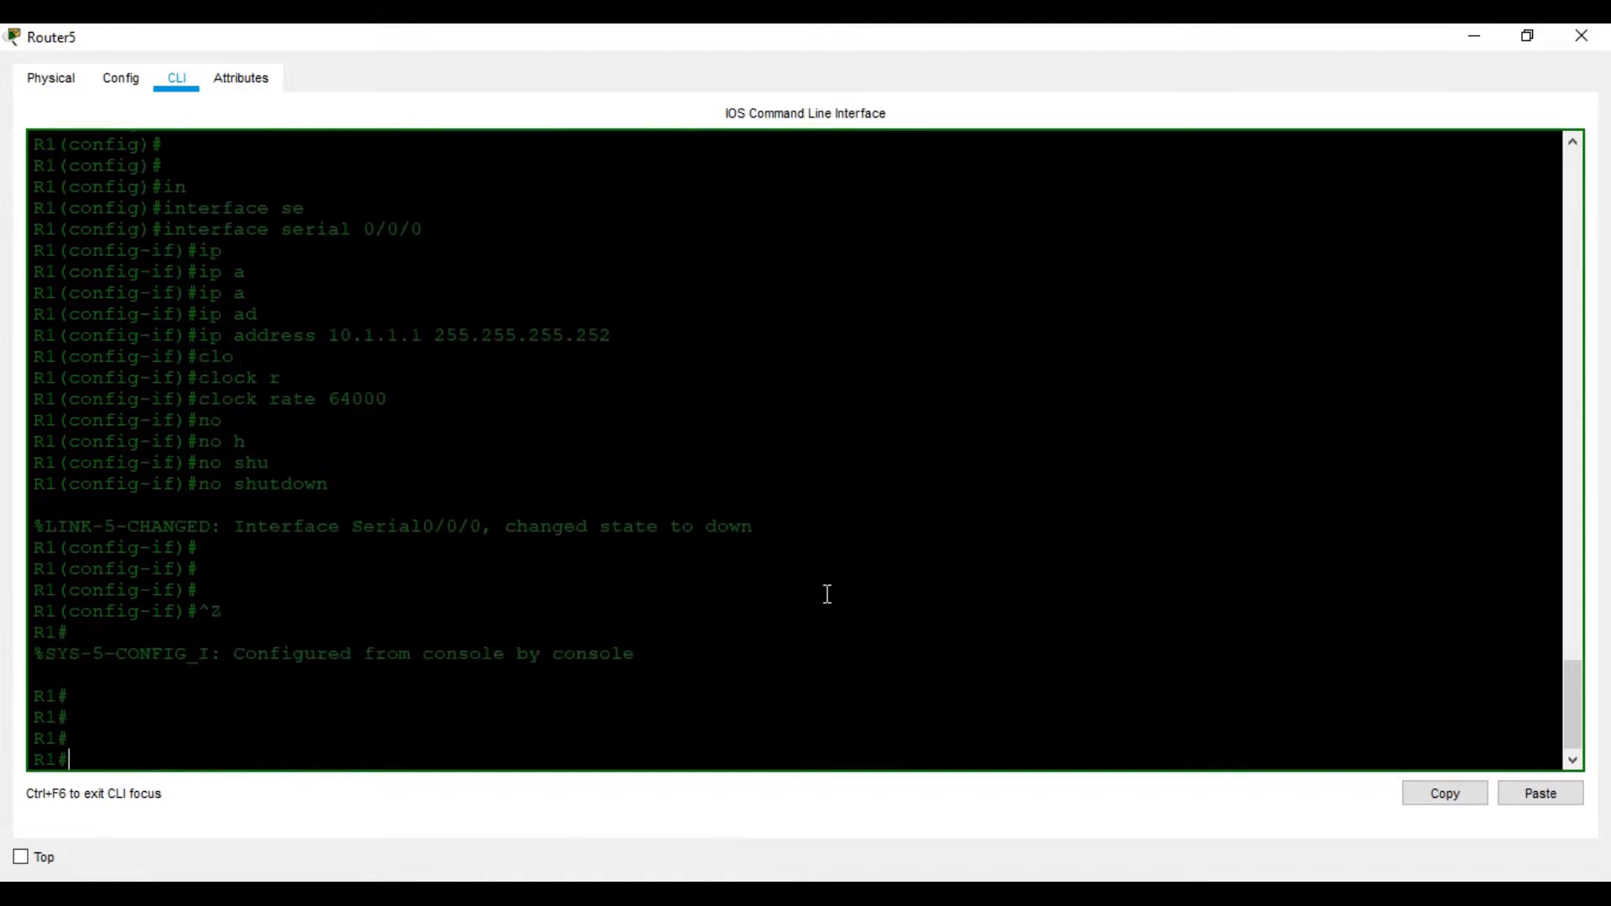
{"action": "type", "text": "wr"}
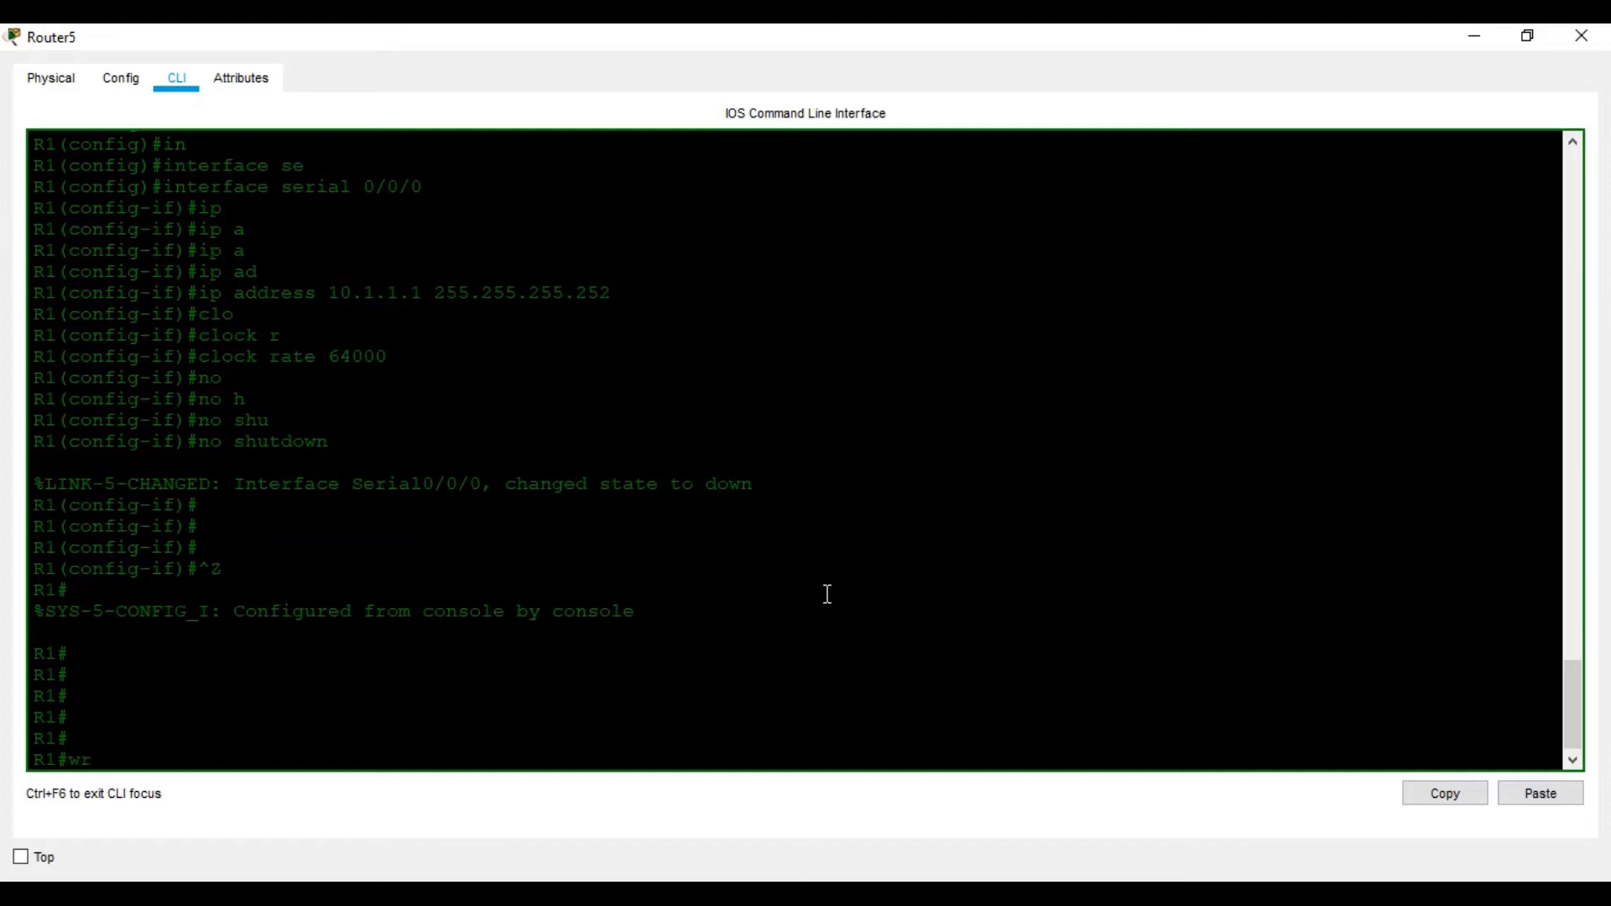
{"action": "key", "text": "Return"}
{"action": "key", "text": "Return"}
{"action": "key", "text": "Return"}
{"action": "key", "text": "Return"}
{"action": "key", "text": "Return"}
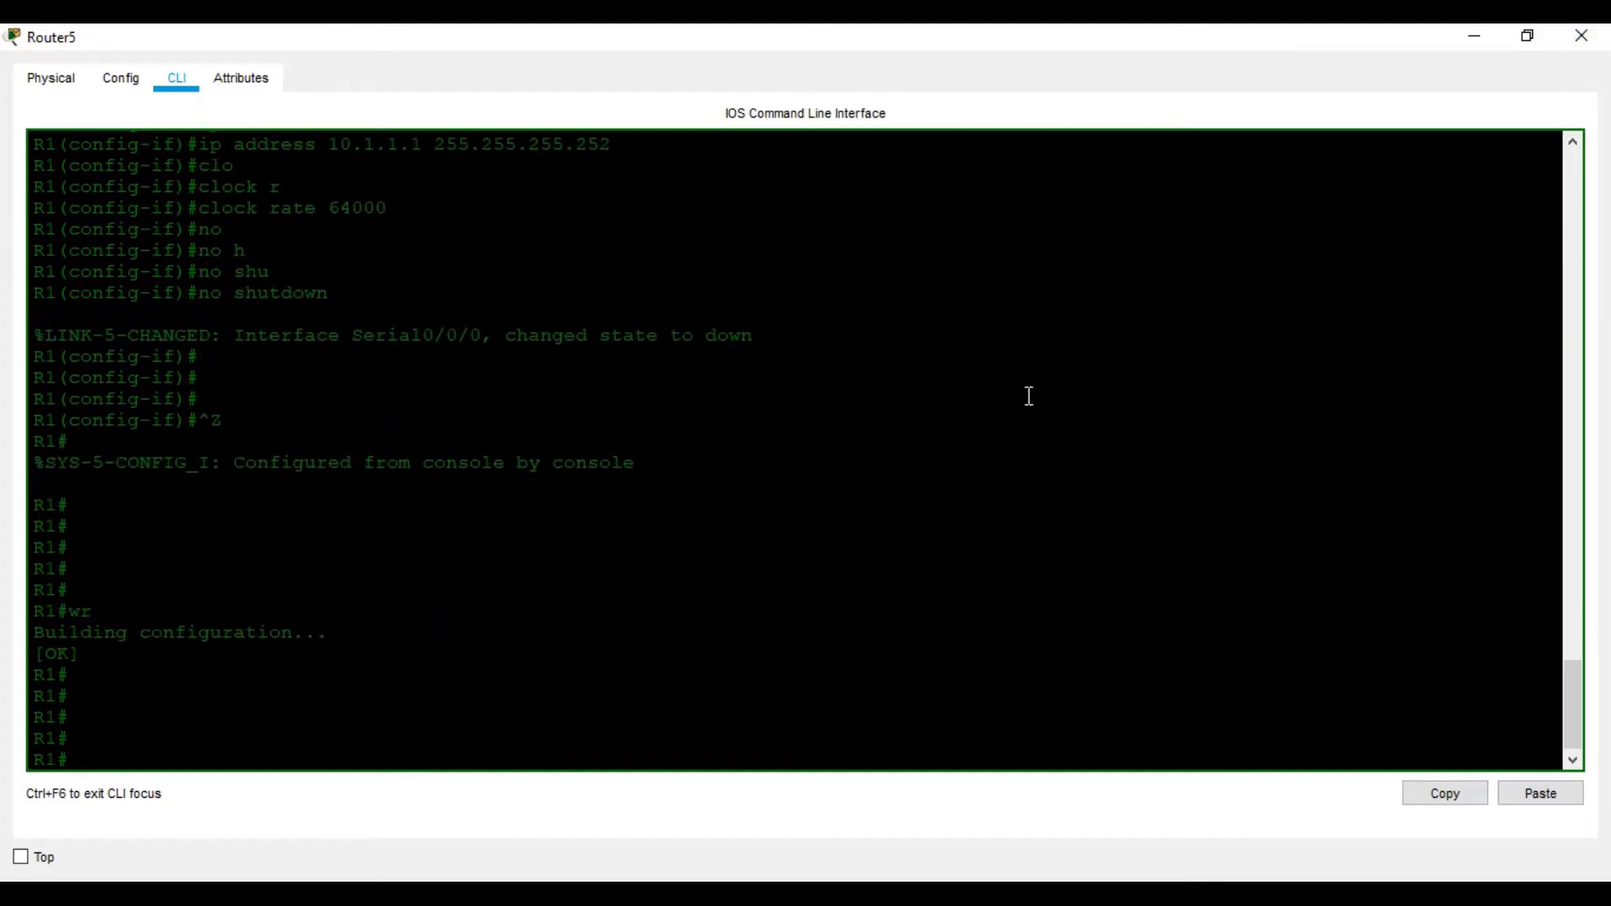
Open Router6's CLI, decline the setup dialog and enter global configuration mode
{"action": "left_click", "coordinate": [1596, 39]}
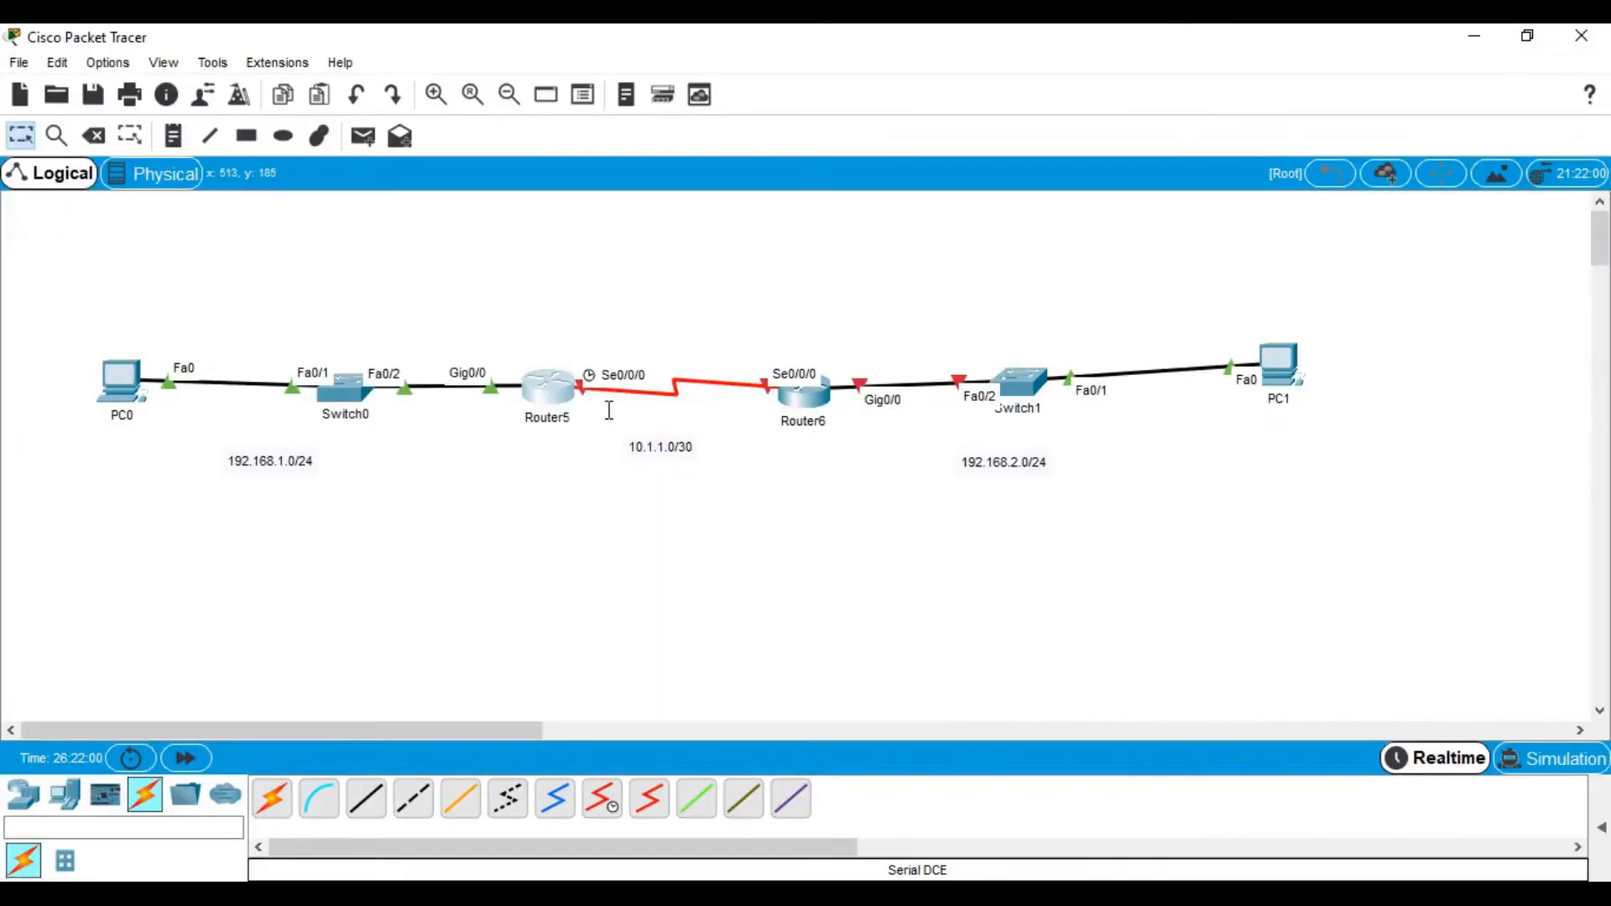
{"action": "left_click", "coordinate": [798, 397]}
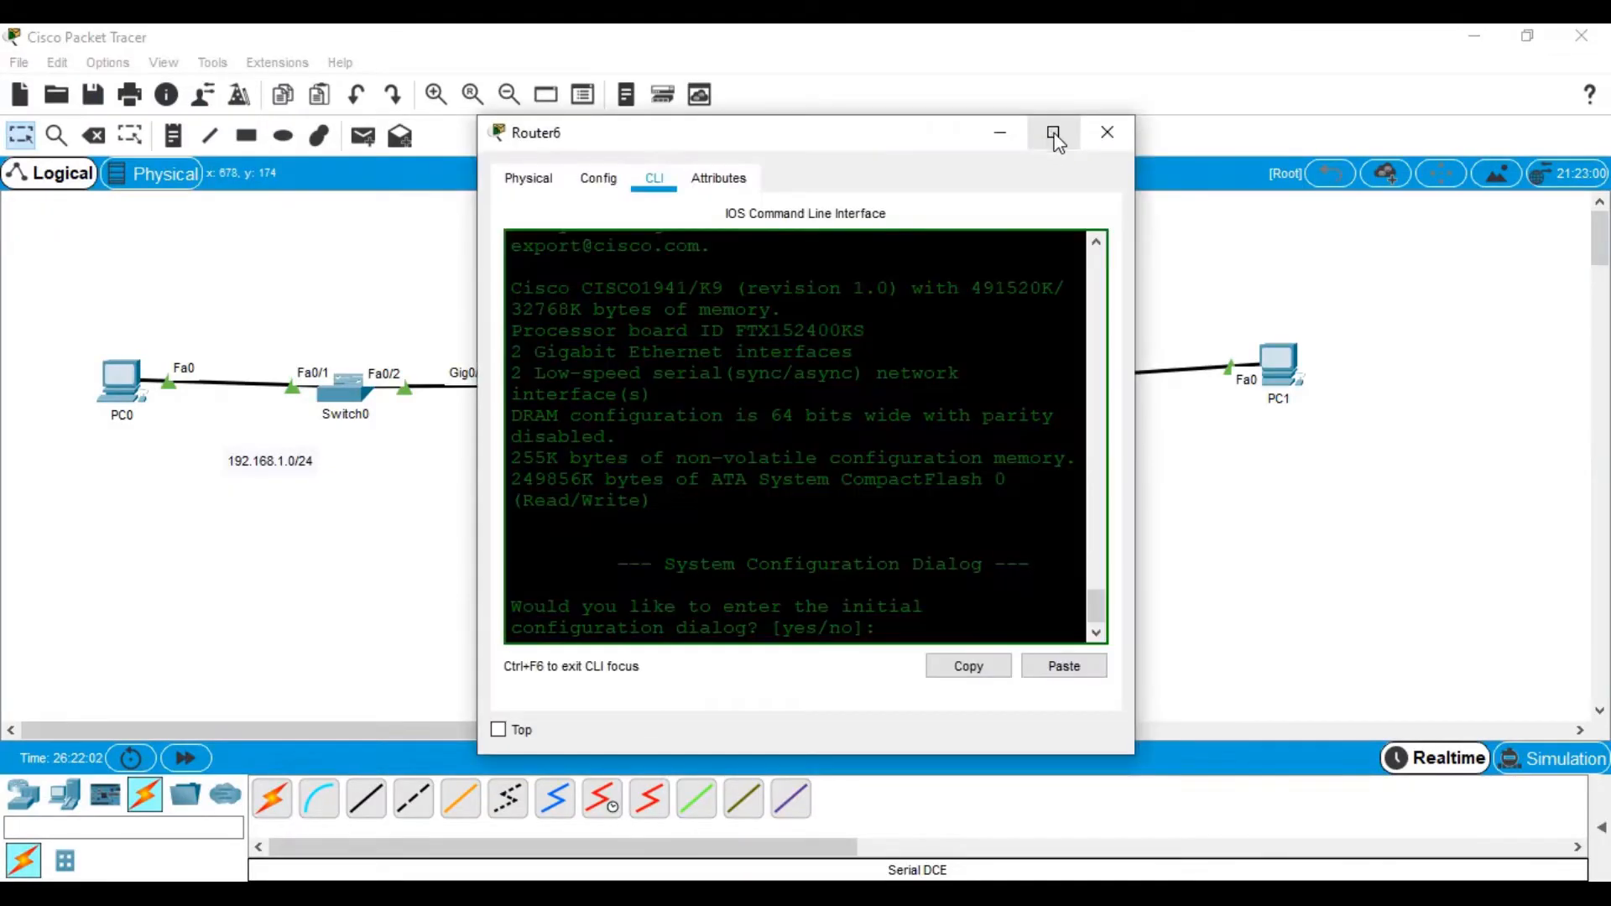
{"action": "left_click", "coordinate": [1054, 134]}
{"action": "key", "text": "Return"}
{"action": "key", "text": "Return"}
{"action": "type", "text": "no"}
{"action": "key", "text": "Return"}
{"action": "key", "text": "Return"}
{"action": "key", "text": "Return"}
{"action": "key", "text": "Return"}
{"action": "type", "text": "en"}
{"action": "key", "text": "Return"}
{"action": "key", "text": "Return"}
{"action": "key", "text": "Return"}
{"action": "key", "text": "Return"}
{"action": "type", "text": "conf t"}
{"action": "key", "text": "Return"}
{"action": "key", "text": "Return"}
{"action": "key", "text": "Return"}
{"action": "key", "text": "Return"}
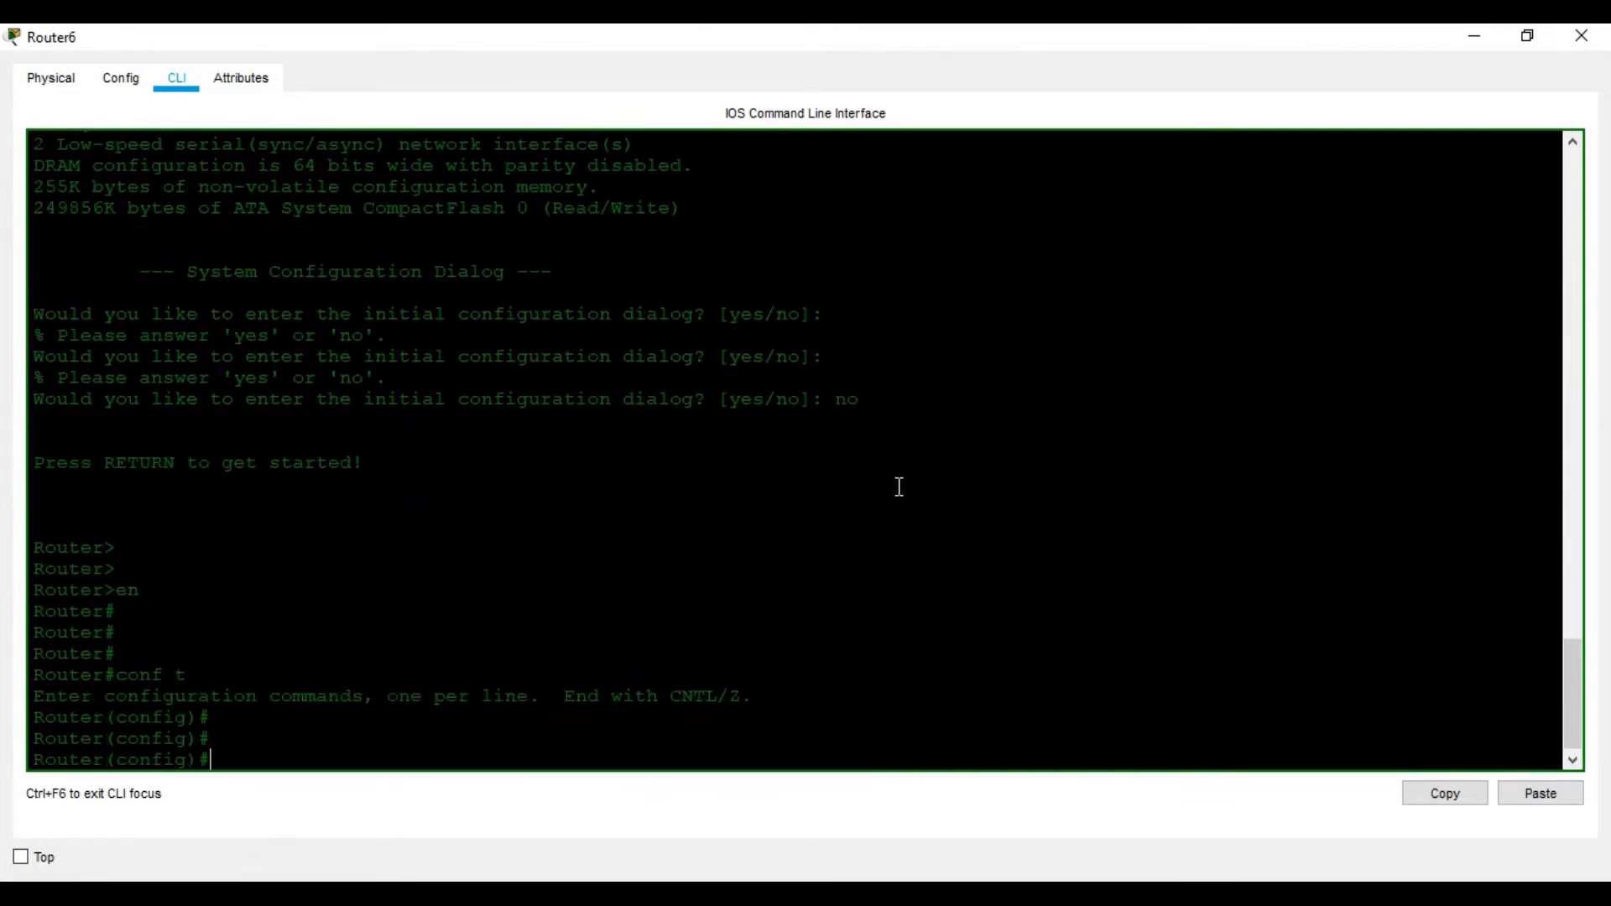
Rename Router6 to R2 with the hostname command
{"action": "type", "text": "c"}
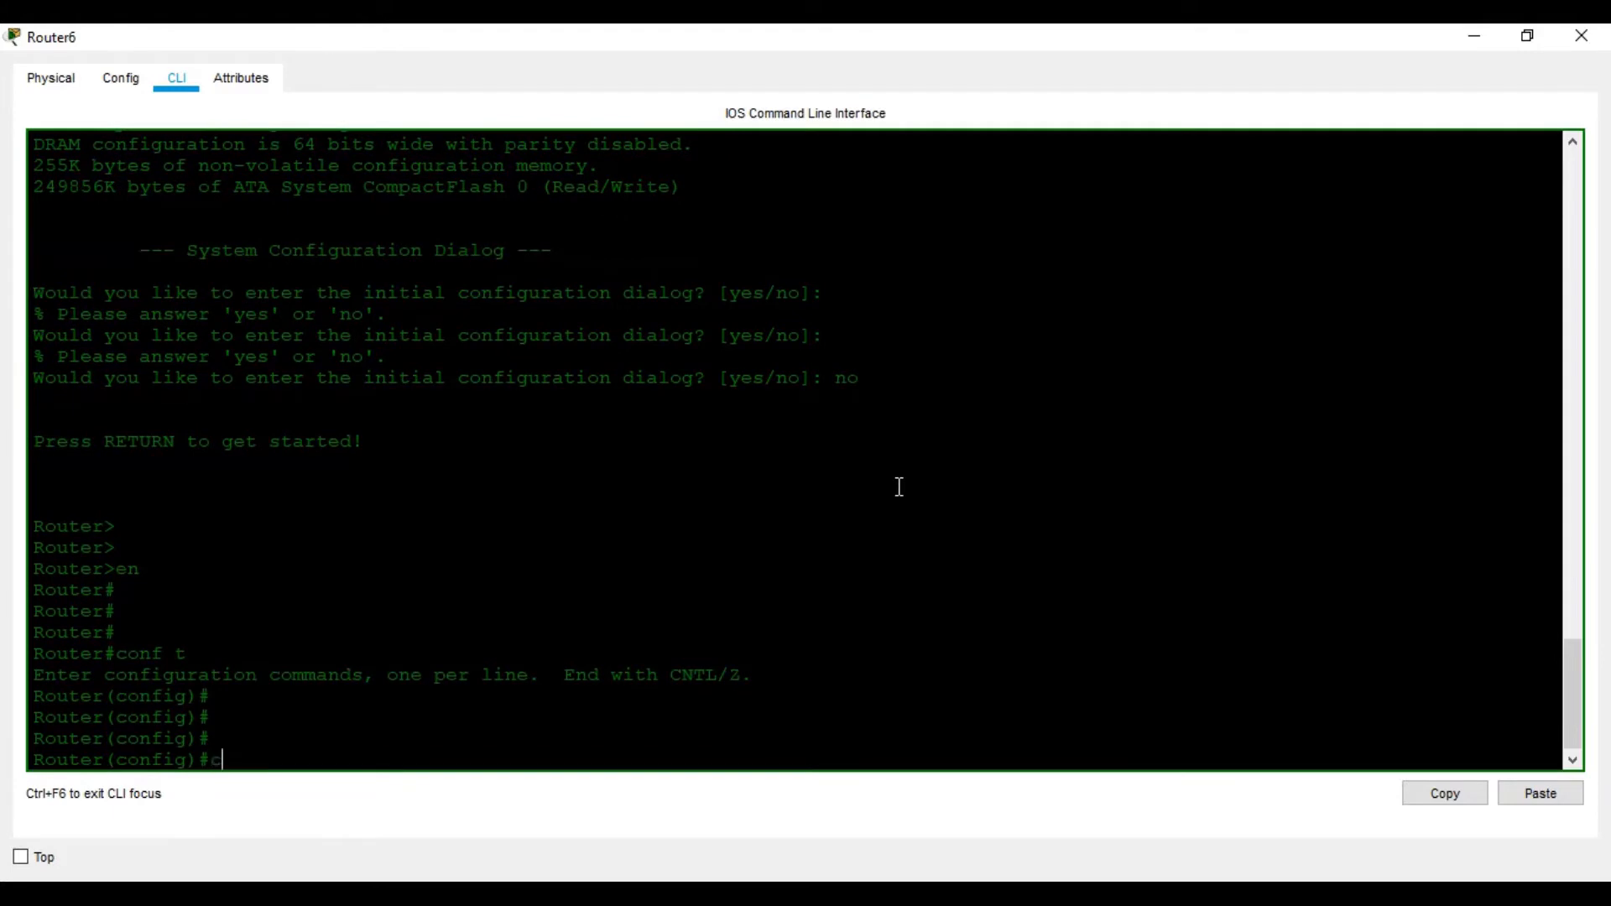
{"action": "type", "text": "onfi"}
{"action": "key", "text": "BackSpace"}
{"action": "type", "text": "s"}
{"action": "key", "text": "Tab"}
{"action": "type", "text": "R2"}
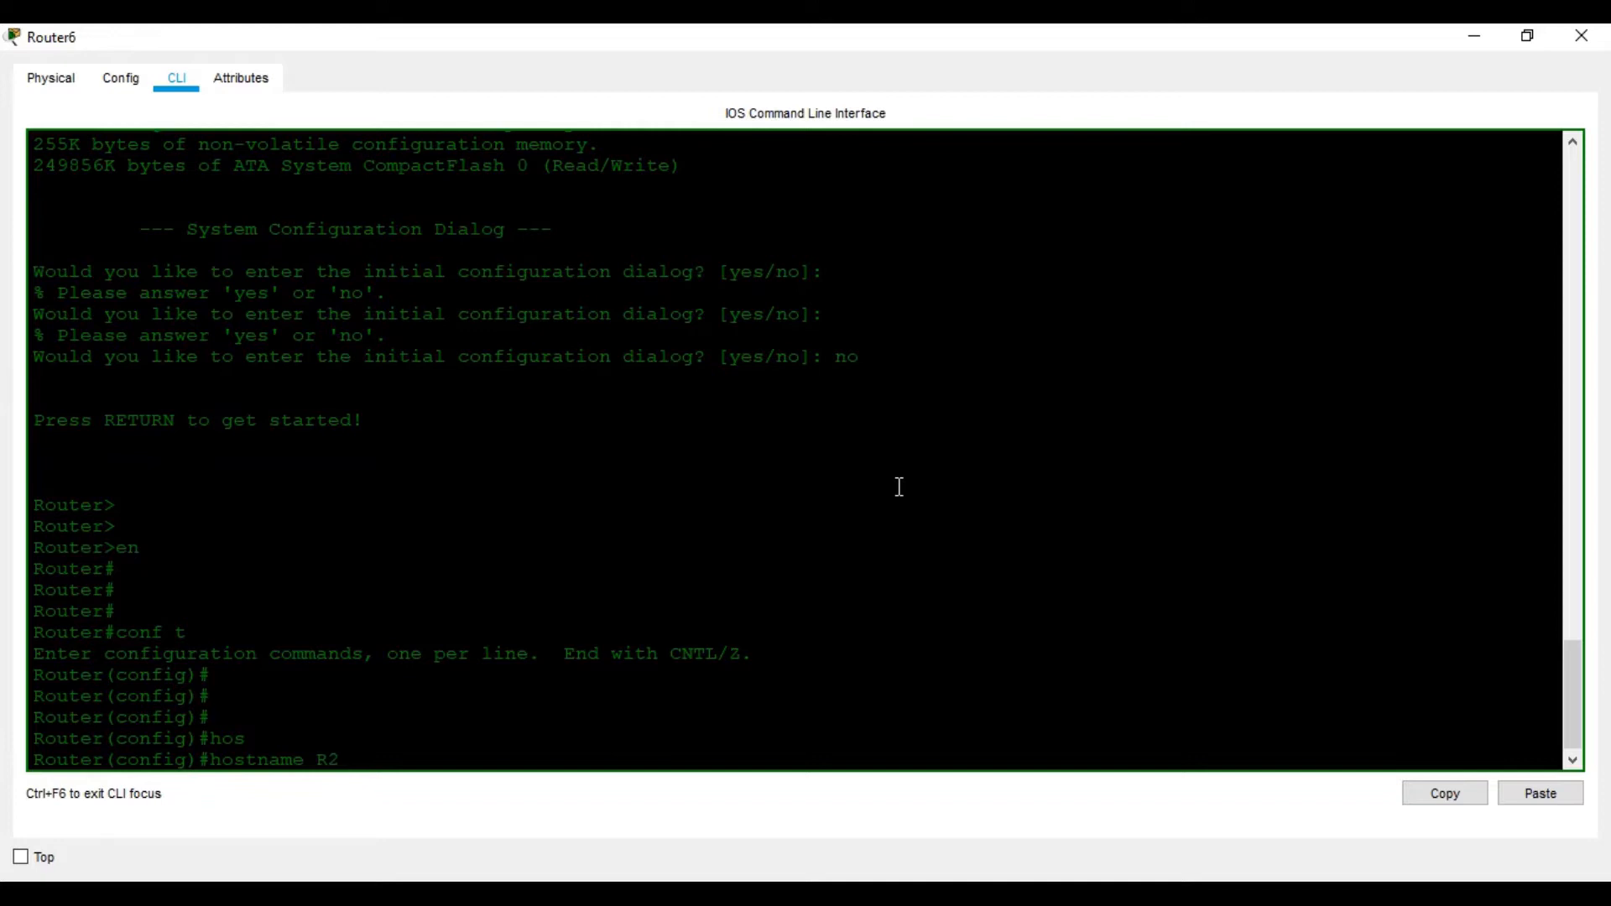
{"action": "key", "text": "Return"}
{"action": "key", "text": "Return"}
{"action": "key", "text": "Return"}
{"action": "key", "text": "Return"}
{"action": "key", "text": "Return"}
Give GigabitEthernet 0/0 192.168.2.1 255.255.255.0 and enable it
{"action": "type", "text": "in"}
{"action": "key", "text": "Tab"}
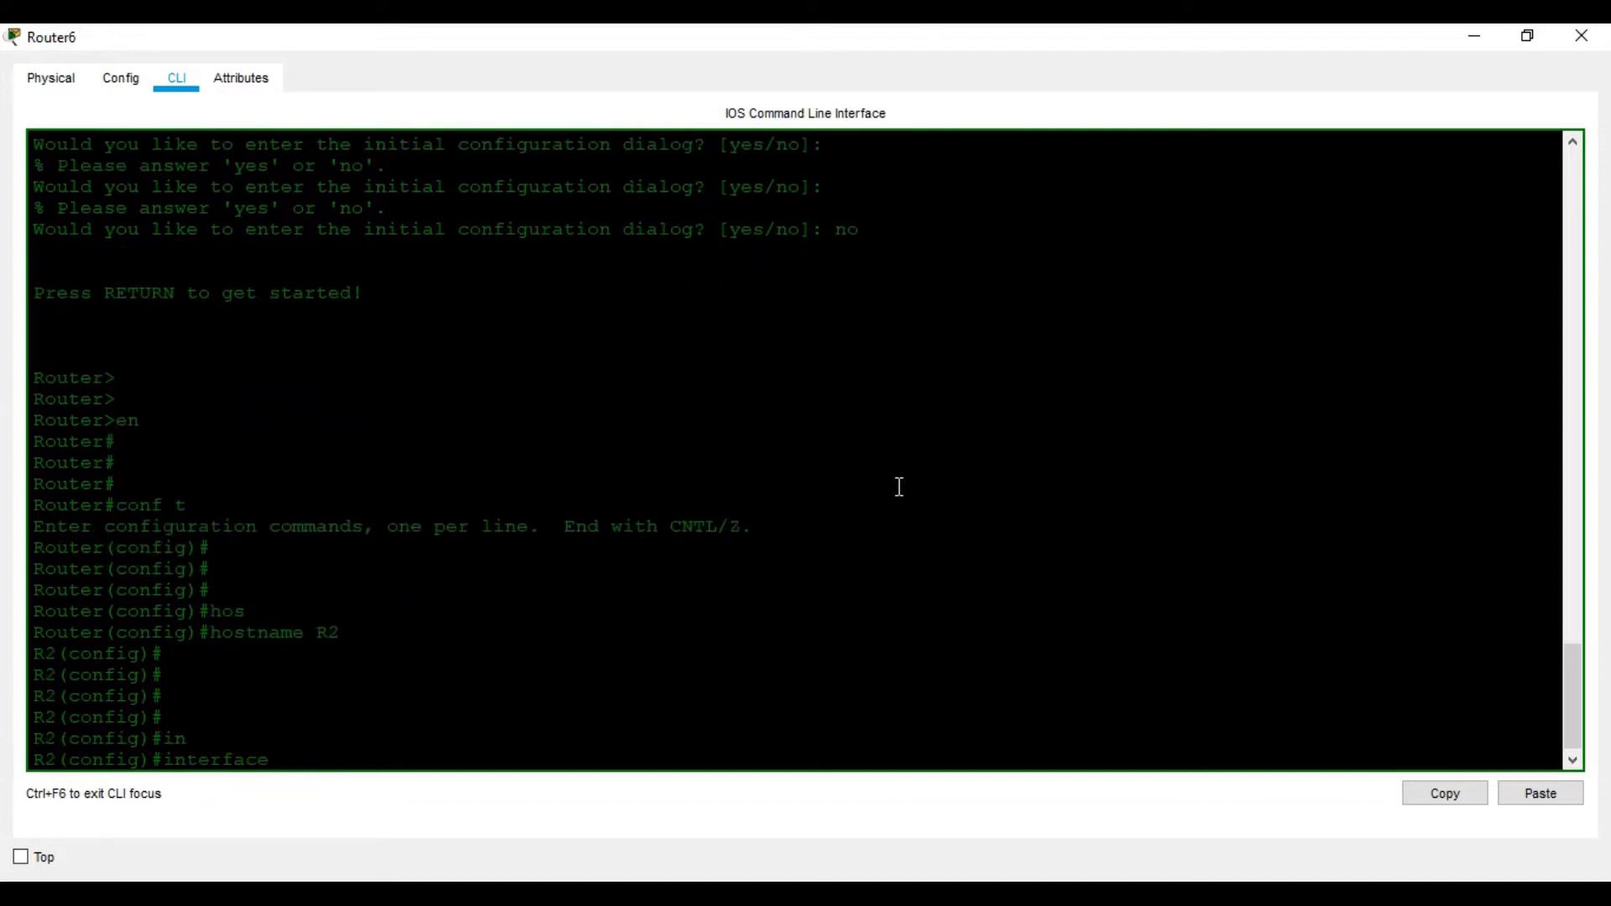
{"action": "type", "text": "g"}
{"action": "key", "text": "Tab"}
{"action": "type", "text": "0/0"}
{"action": "key", "text": "Return"}
{"action": "type", "text": "192.16"}
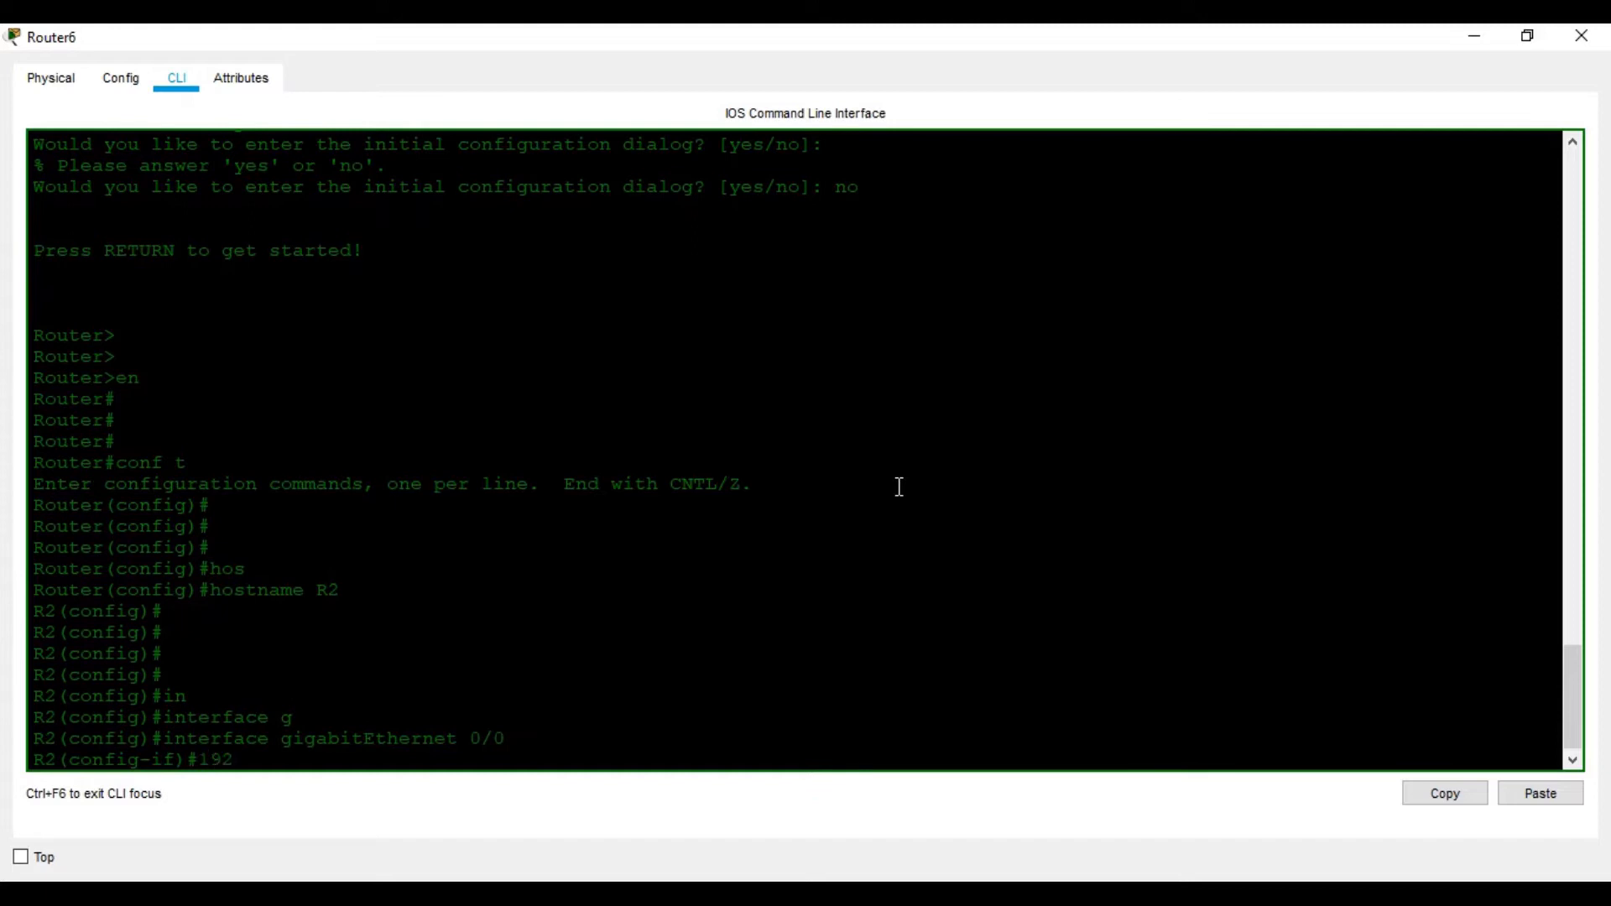
{"action": "key", "text": "BackSpace"}
{"action": "key", "text": "BackSpace"}
{"action": "key", "text": "BackSpace"}
{"action": "key", "text": "BackSpace"}
{"action": "key", "text": "BackSpace"}
{"action": "key", "text": "BackSpace"}
{"action": "type", "text": "ip ad"}
{"action": "key", "text": "Tab"}
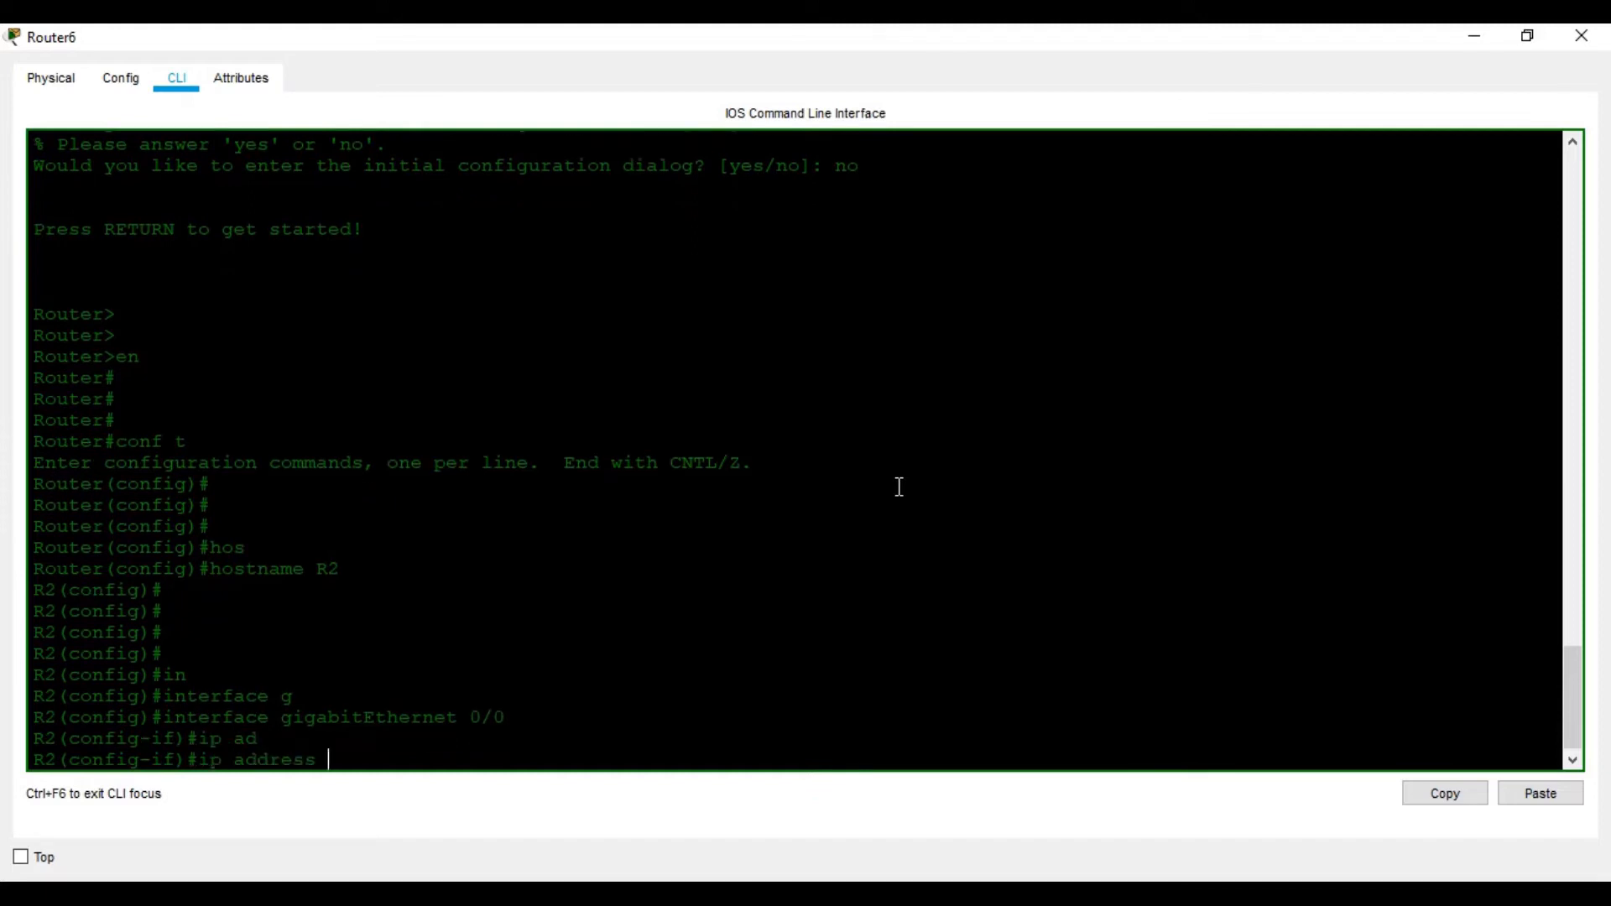
{"action": "type", "text": "192.168.2.1 25"}
{"action": "type", "text": "."}
{"action": "key", "text": "BackSpace"}
{"action": "type", "text": "5.255.255.0"}
{"action": "key", "text": "Return"}
{"action": "type", "text": "no shu"}
{"action": "key", "text": "Tab"}
{"action": "key", "text": "Return"}
{"action": "key", "text": "Return"}
Give serial 0/0/0 10.1.1.2 255.255.255.252 and bring it up
{"action": "key", "text": "Return"}
{"action": "key", "text": "Return"}
{"action": "key", "text": "Return"}
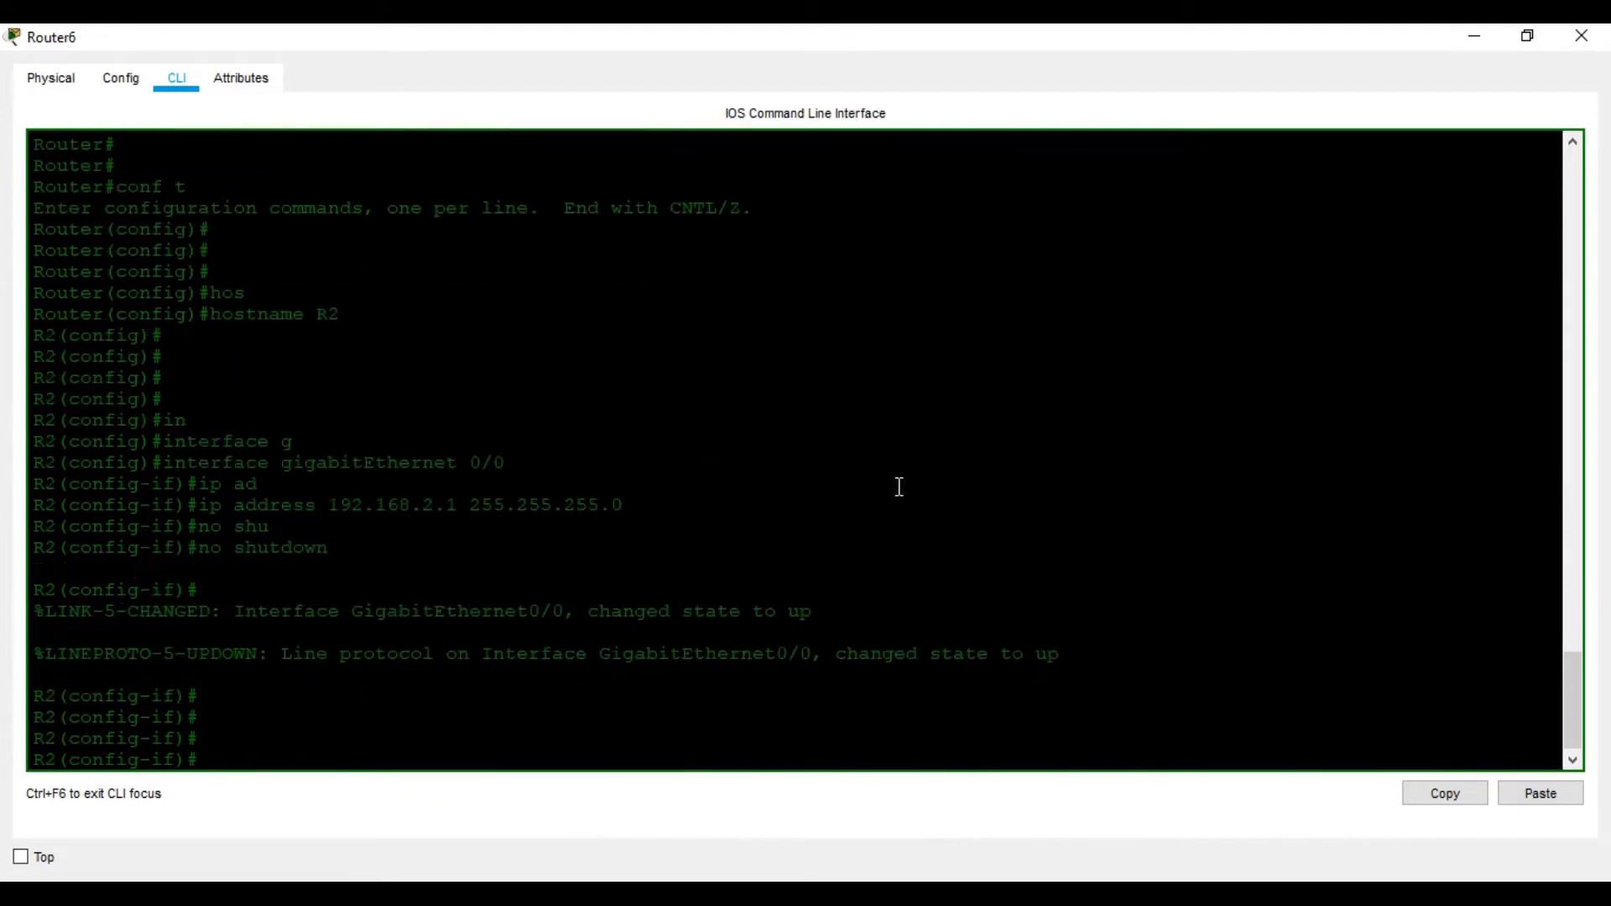
{"action": "type", "text": "exit"}
{"action": "key", "text": "Return"}
{"action": "key", "text": "Return"}
{"action": "key", "text": "Return"}
{"action": "type", "text": "i"}
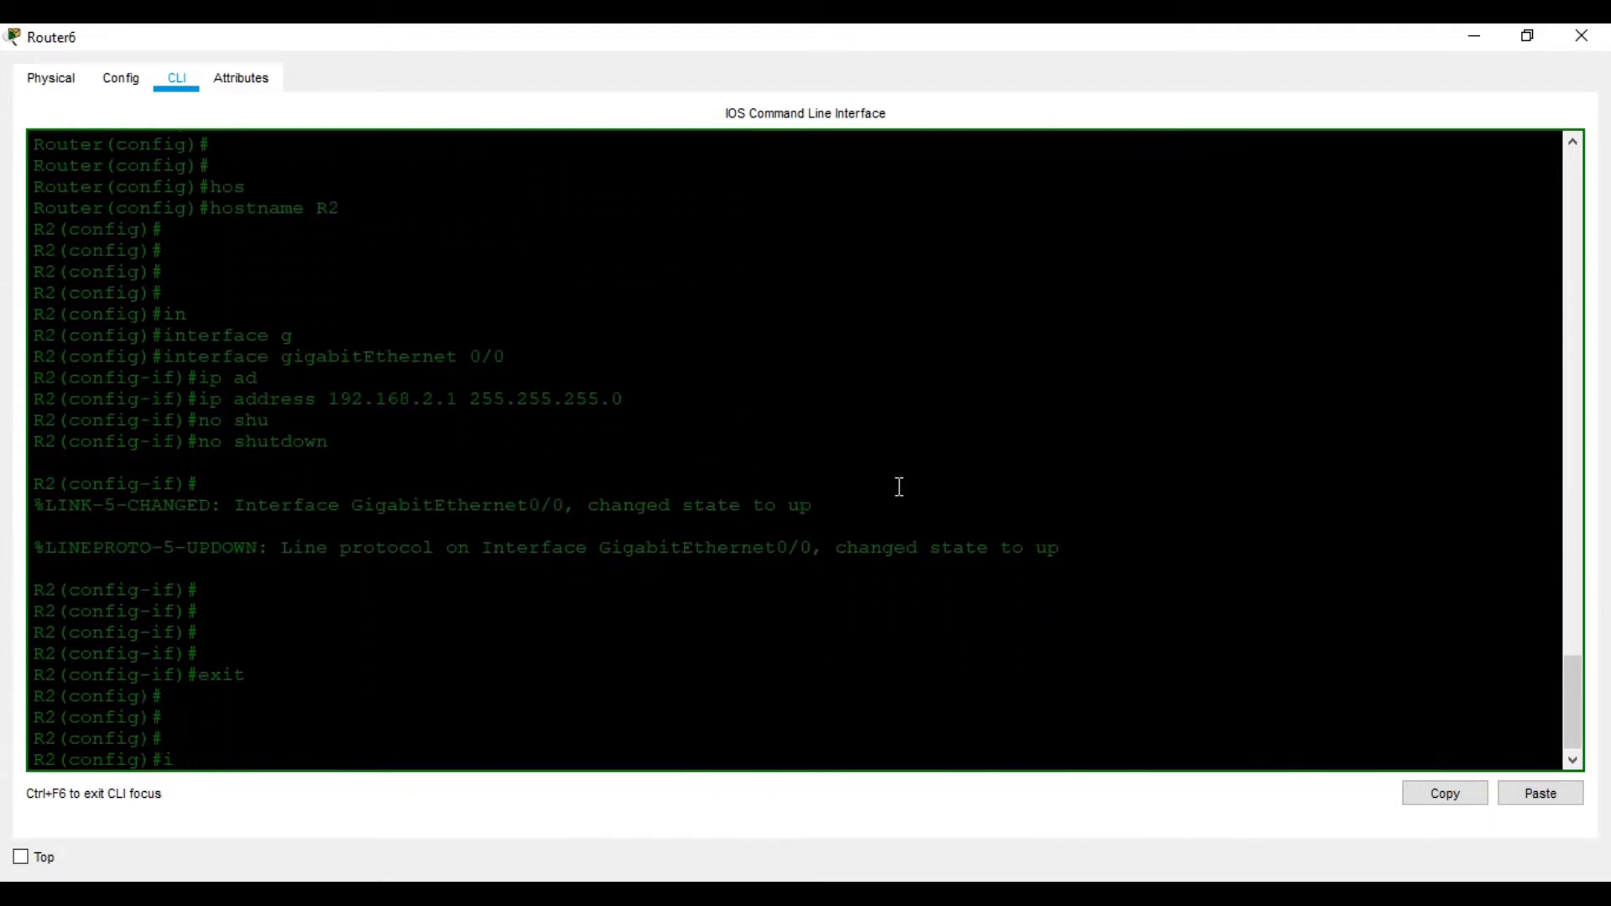
{"action": "type", "text": "nterface s"}
{"action": "key", "text": "Tab"}
{"action": "type", "text": "se"}
{"action": "key", "text": "Tab"}
{"action": "type", "text": "0/0/0"}
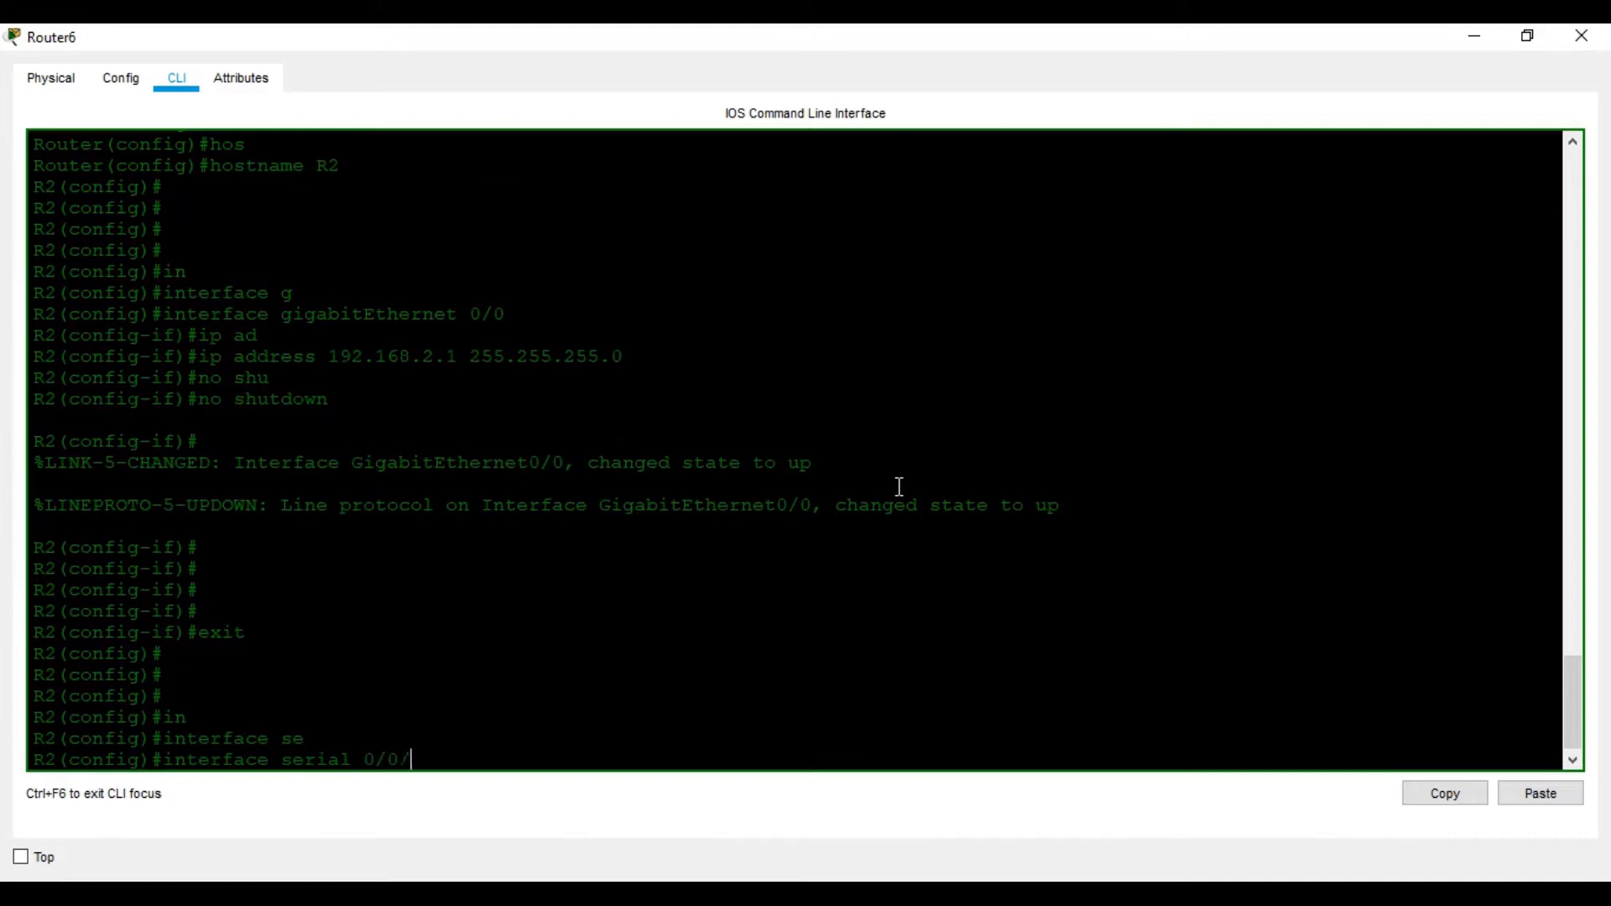
{"action": "key", "text": "Return"}
{"action": "type", "text": "ip ad"}
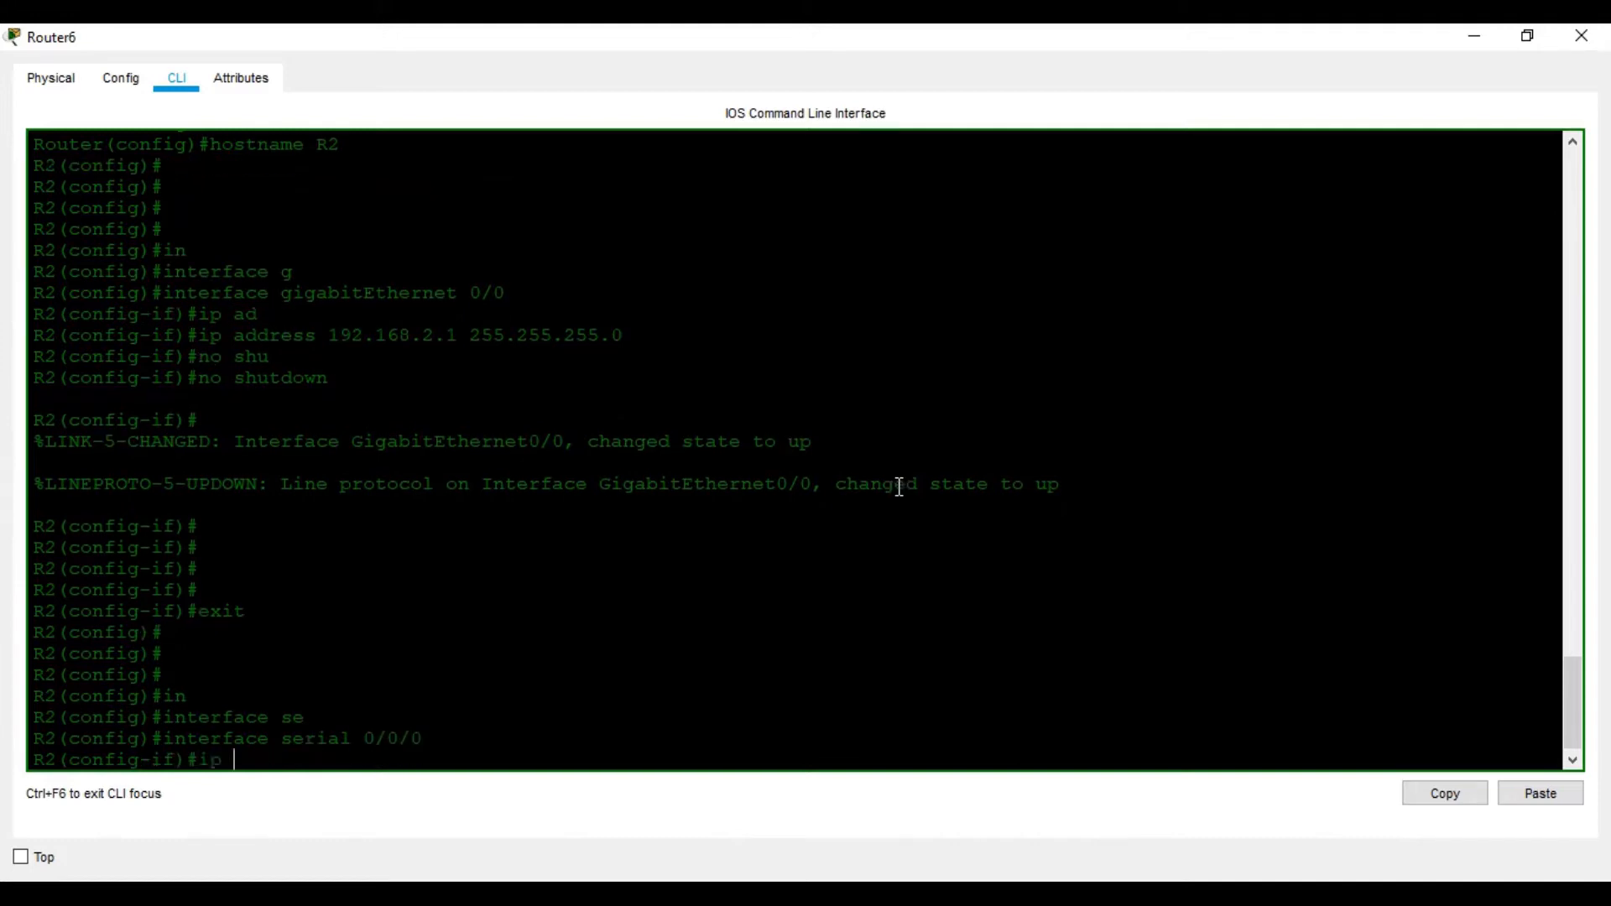
{"action": "key", "text": "Tab"}
{"action": "type", "text": "10"}
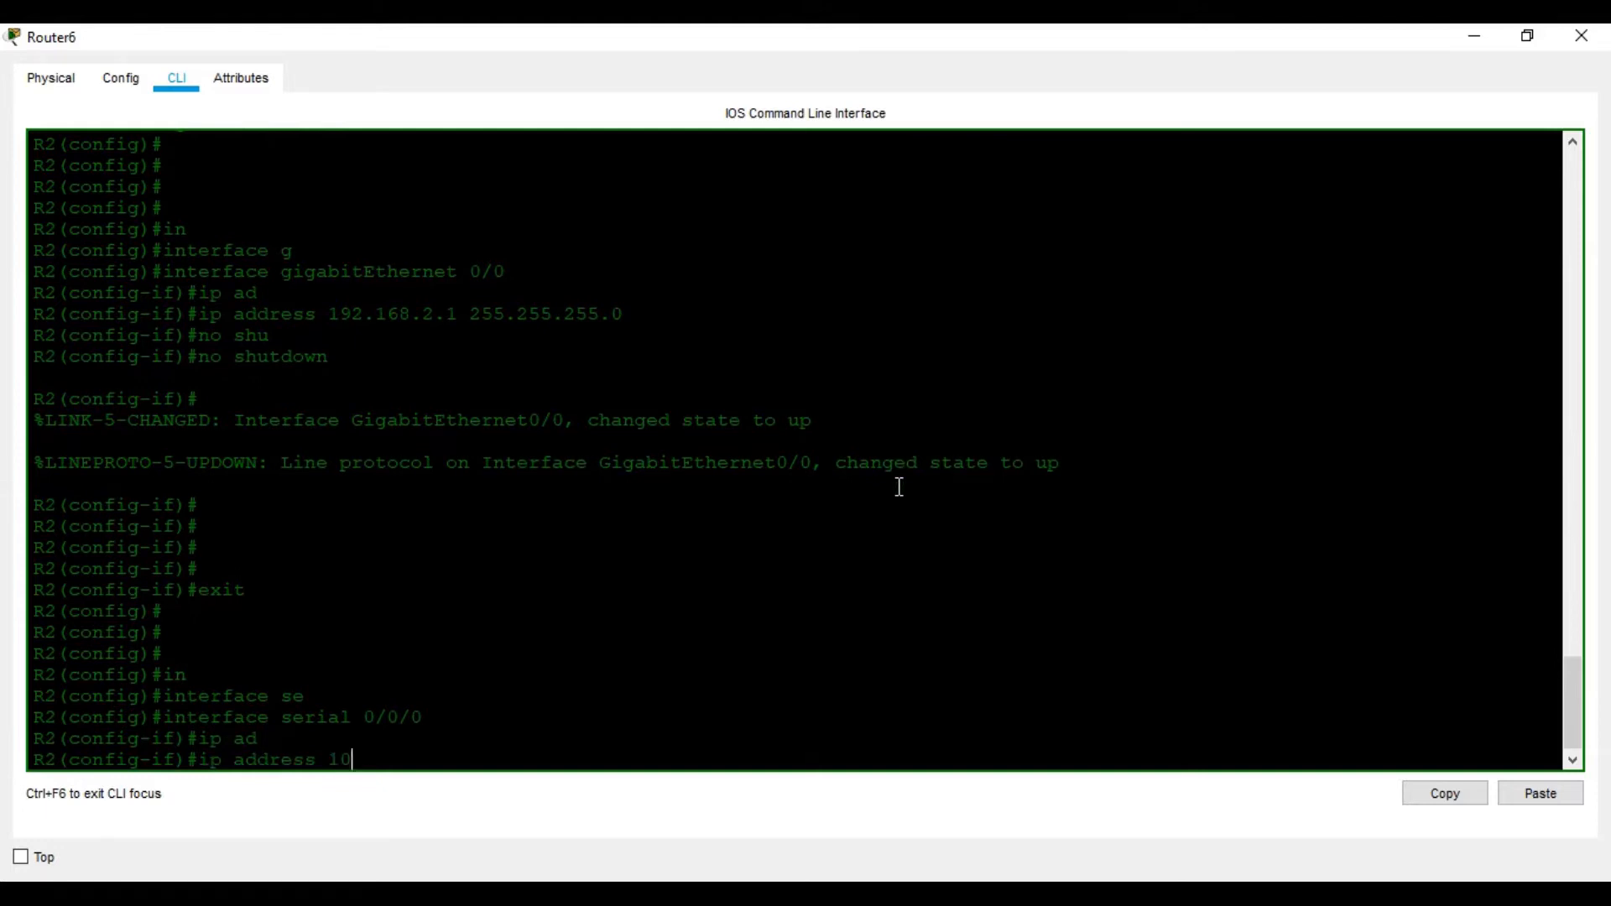
{"action": "type", "text": ".1.1.2 255.255.255.252"}
{"action": "key", "text": "Return"}
{"action": "type", "text": "no"}
{"action": "key", "text": "Return"}
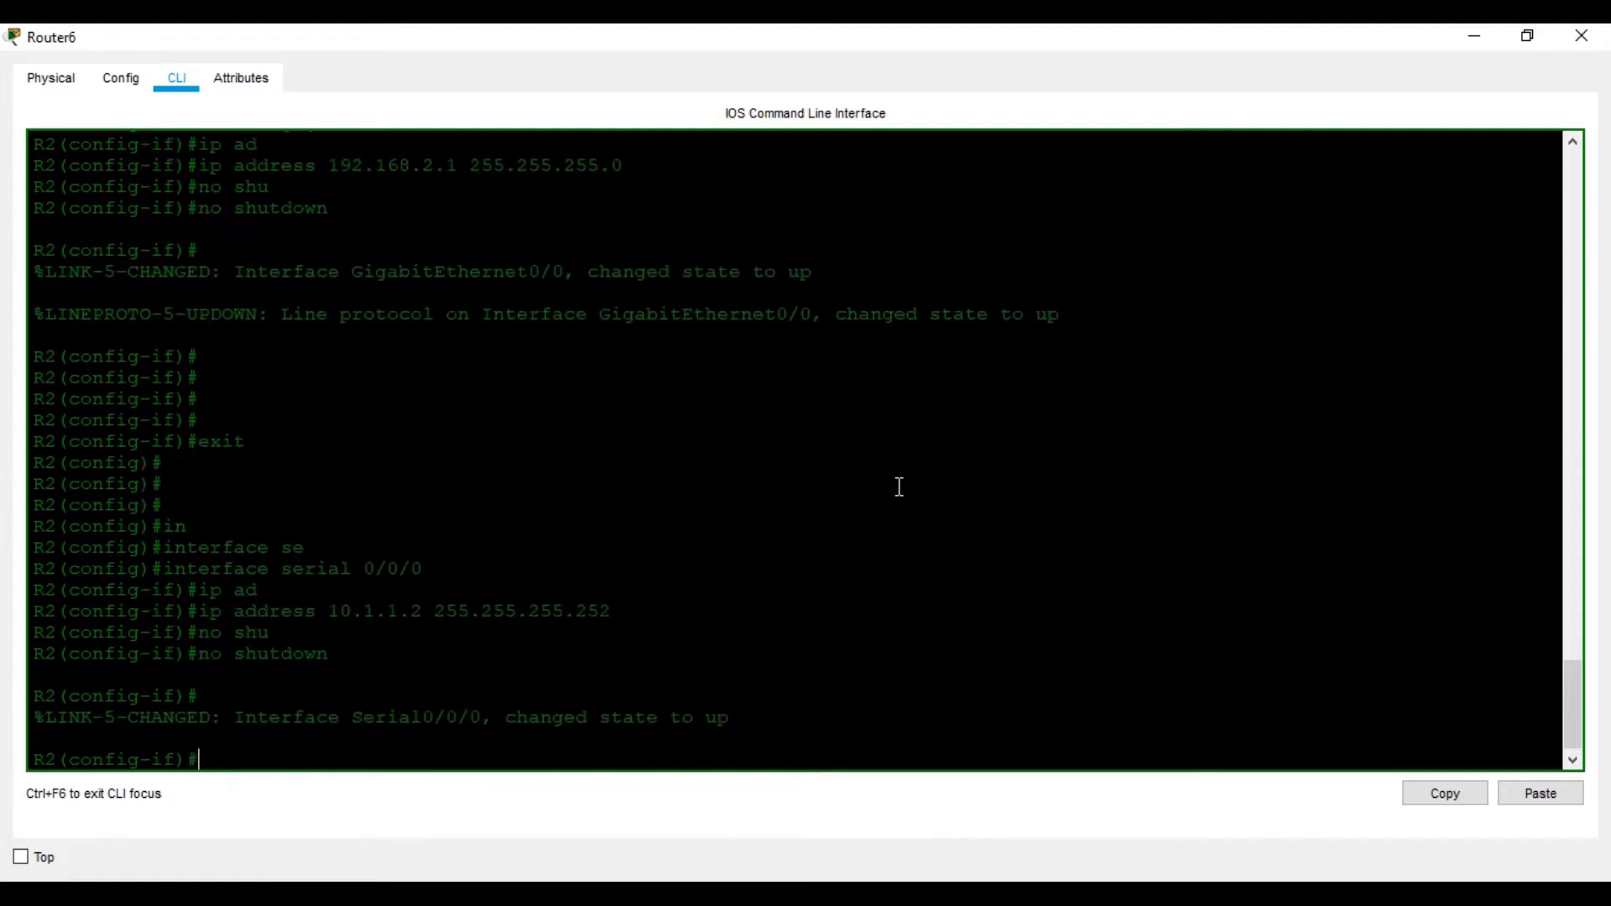
{"action": "key", "text": "Return"}
Try setting clock rate 64000 on R2's serial 0/0/0
{"action": "type", "text": "clo"}
{"action": "key", "text": "Tab"}
{"action": "type", "text": "r"}
{"action": "key", "text": "Tab"}
{"action": "type", "text": "64000"}
{"action": "key", "text": "Return"}
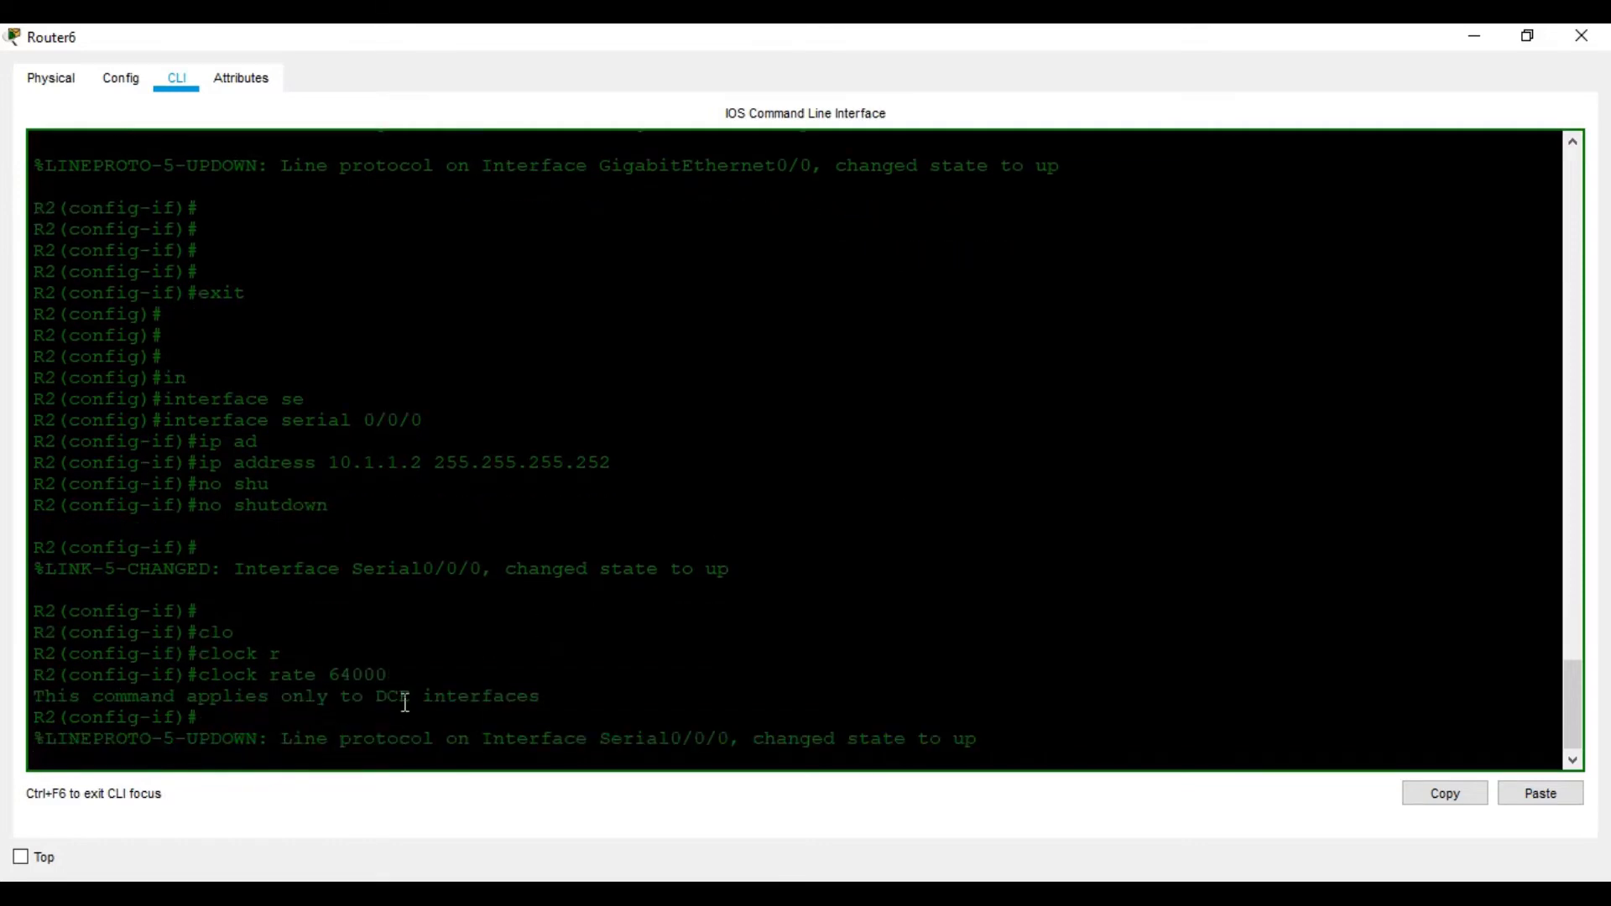
Save R2's running configuration with wr and close its window
{"action": "key", "text": "Return"}
{"action": "key", "text": "Return"}
{"action": "key", "text": "Return"}
{"action": "key", "text": "Return"}
{"action": "key", "text": "ctrl+z"}
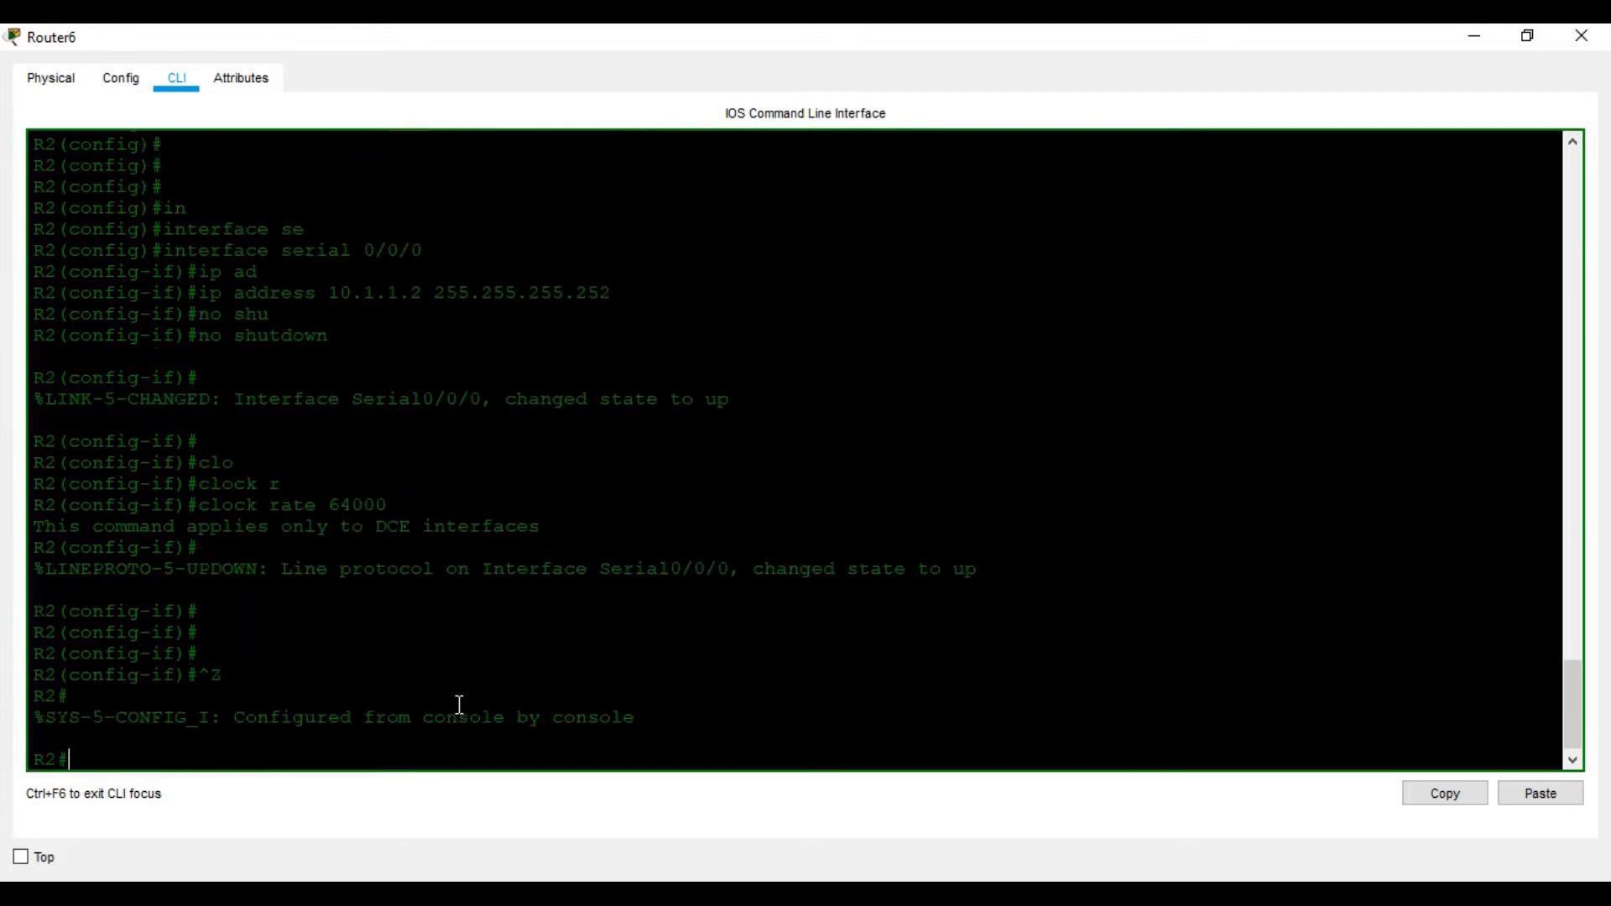
{"action": "key", "text": "Return"}
{"action": "key", "text": "Return"}
{"action": "key", "text": "Return"}
{"action": "type", "text": "wr"}
{"action": "key", "text": "Return"}
{"action": "key", "text": "Return"}
{"action": "key", "text": "Return"}
{"action": "key", "text": "Return"}
{"action": "key", "text": "Return"}
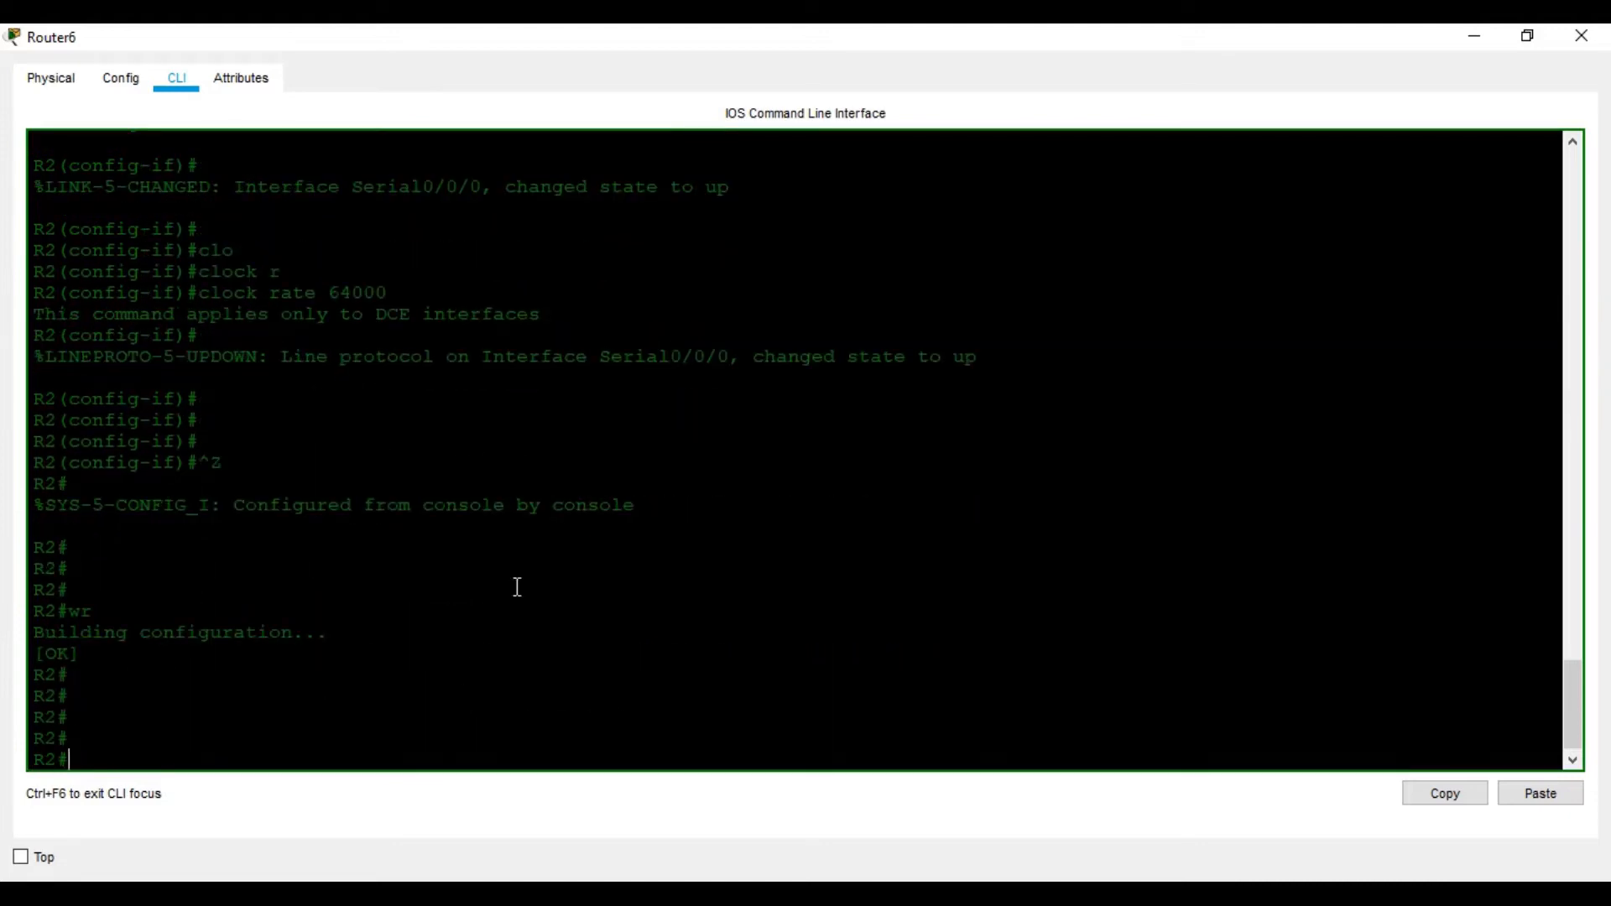
{"action": "left_click", "coordinate": [1581, 36]}
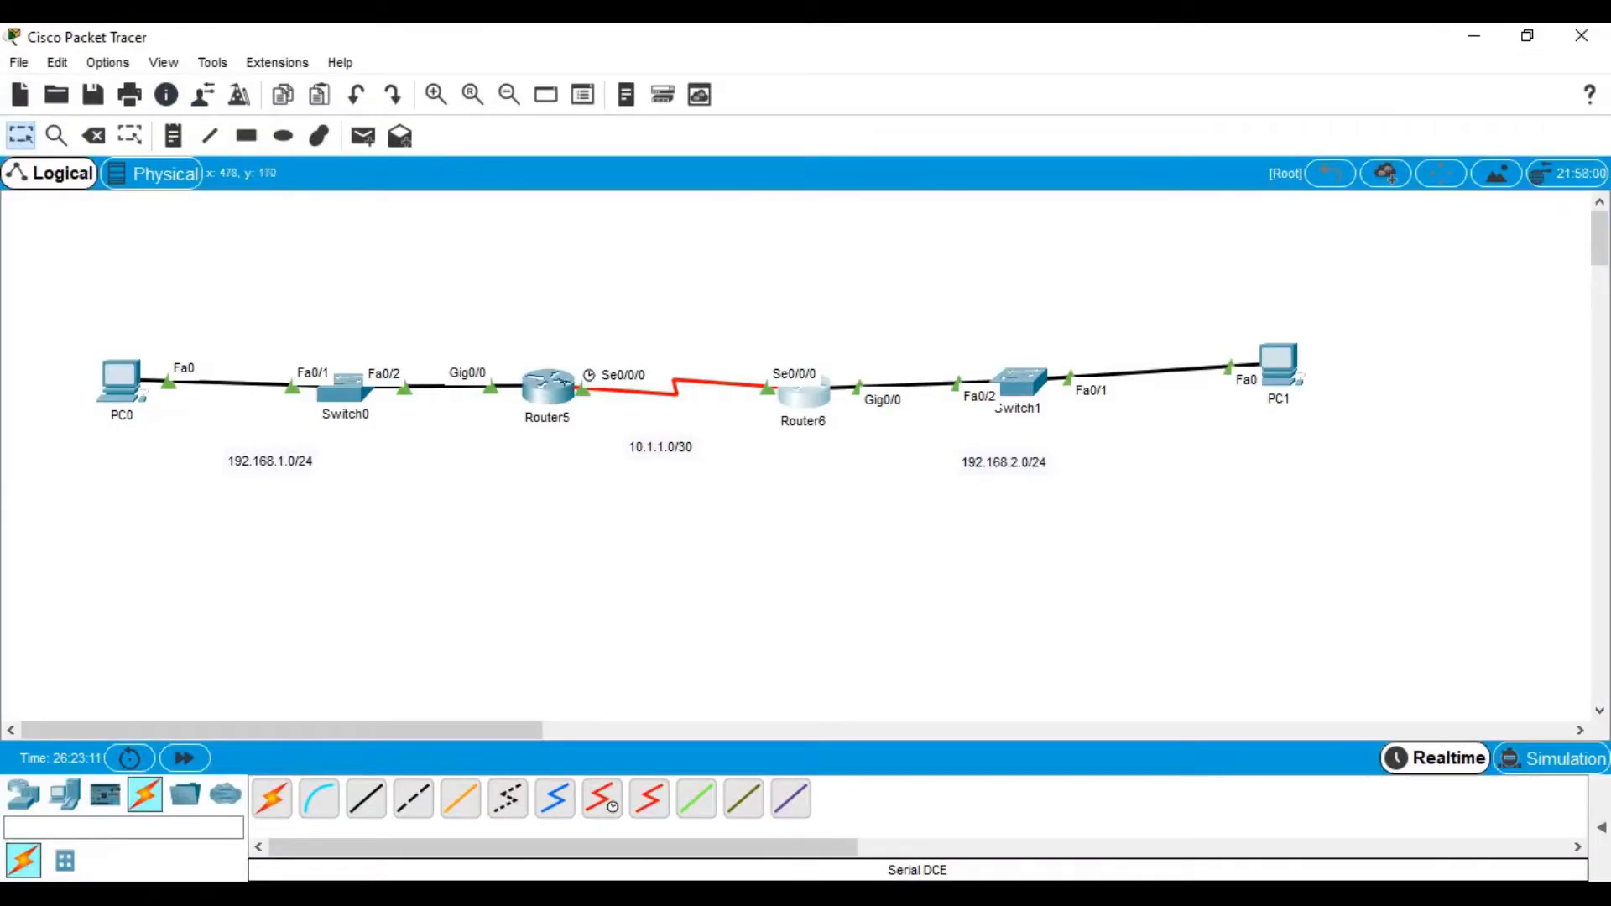
Check R1's console for the serial link coming up, then scroll the Word handout to Step 2
{"action": "left_click", "coordinate": [554, 388]}
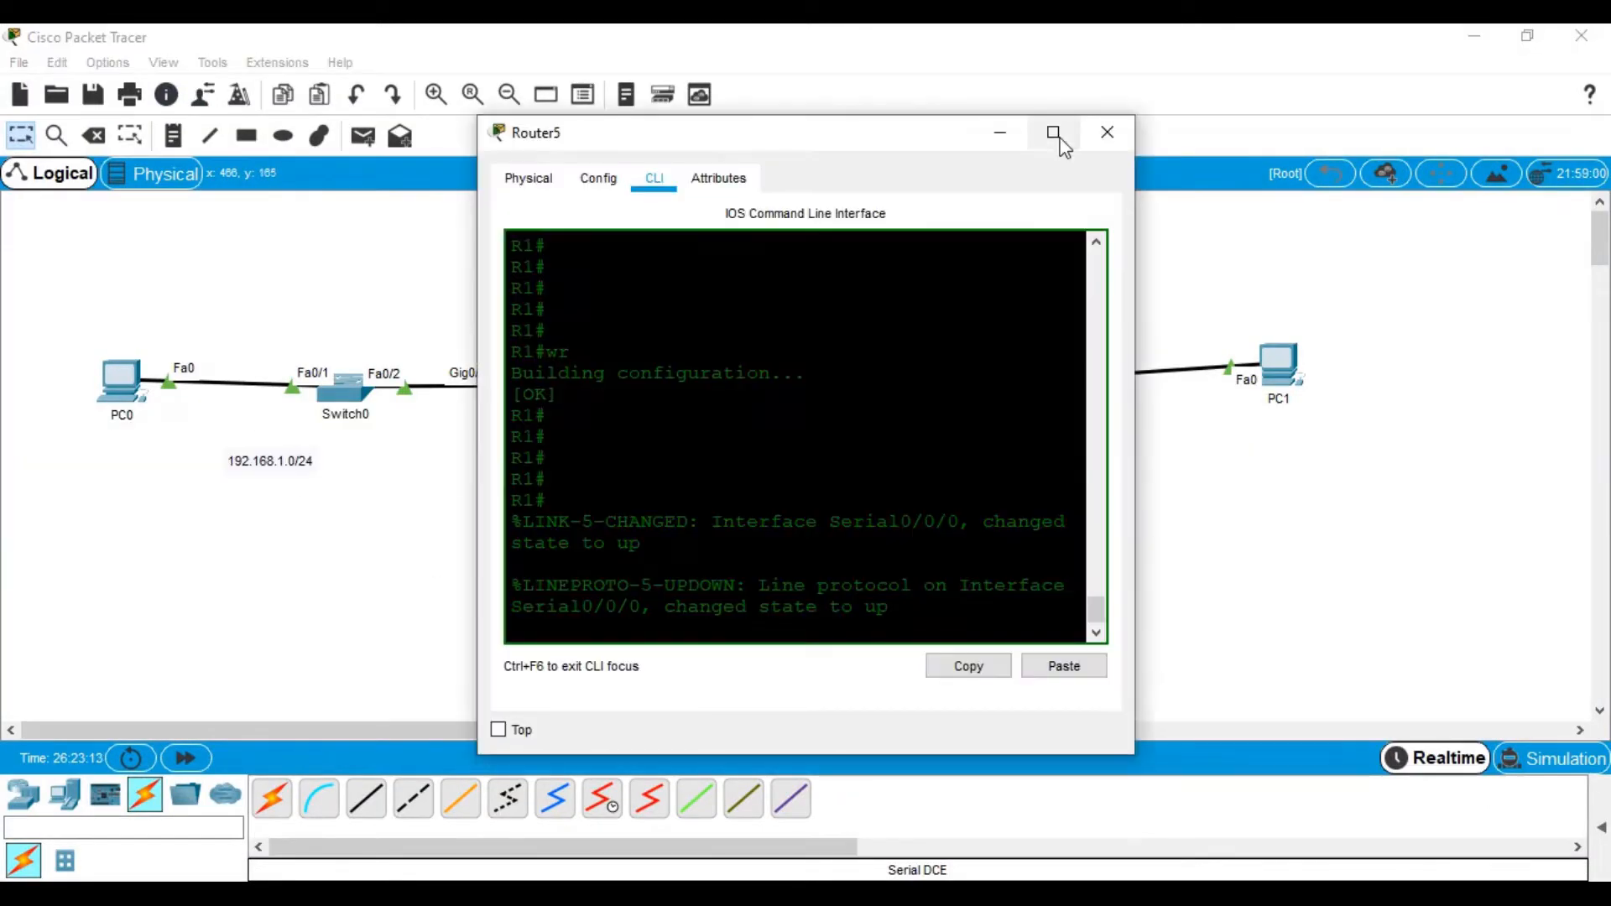
{"action": "left_click", "coordinate": [1053, 132]}
{"action": "key", "text": "Return"}
{"action": "key", "text": "Return"}
{"action": "key", "text": "Return"}
{"action": "key", "text": "Return"}
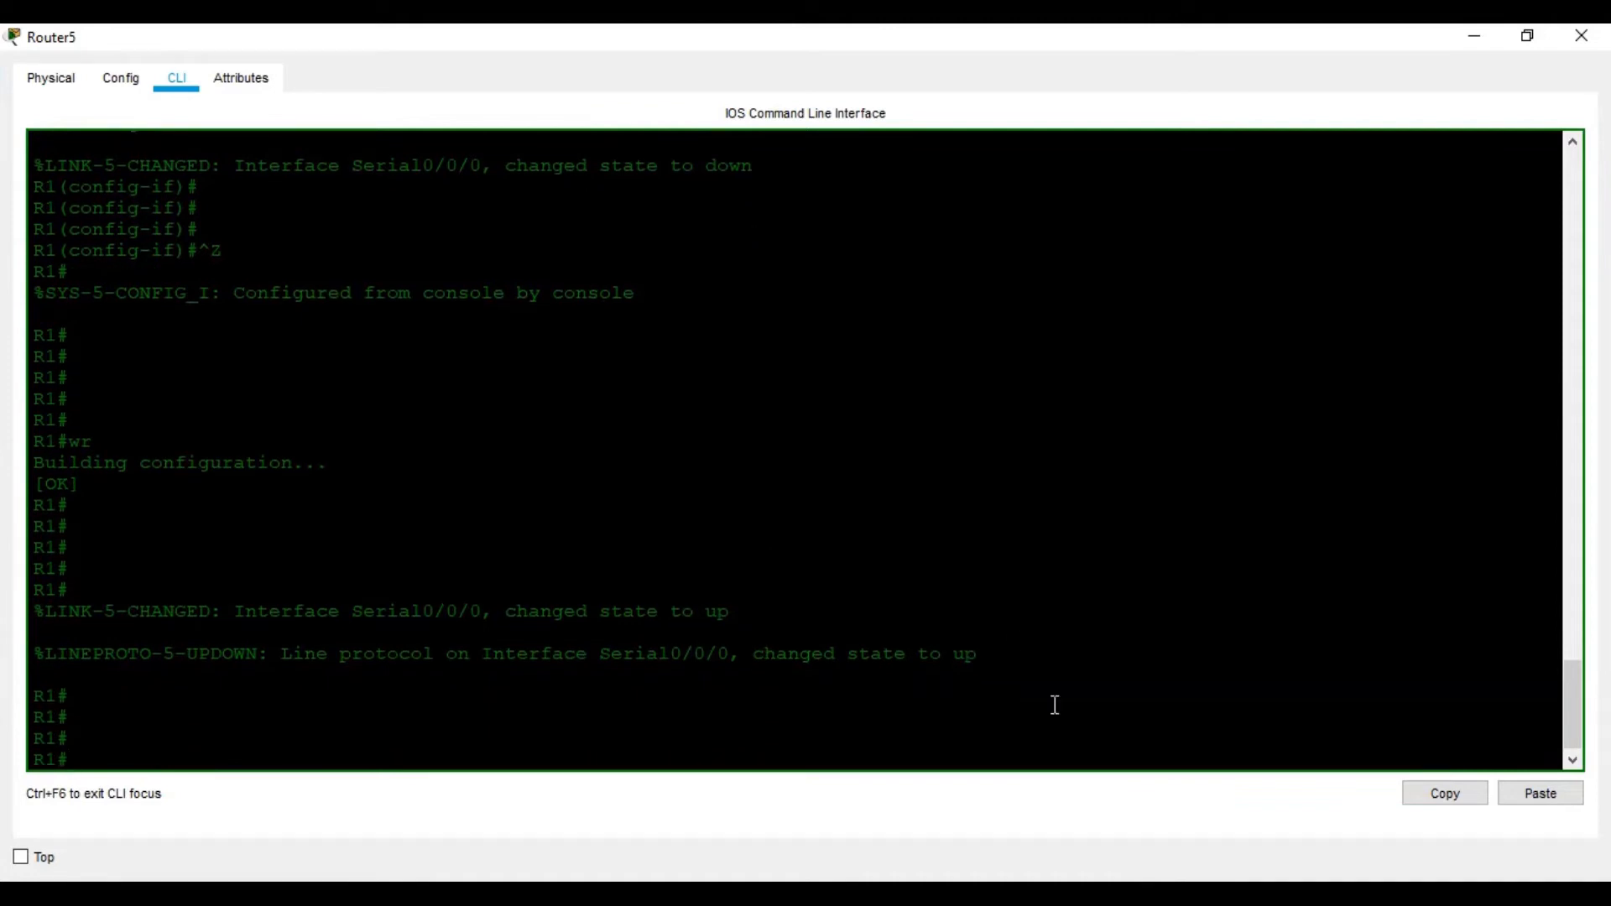
{"action": "left_click", "coordinate": [1133, 896]}
{"action": "scroll", "coordinate": [776, 604], "scroll_direction": "down", "scroll_amount": 20}
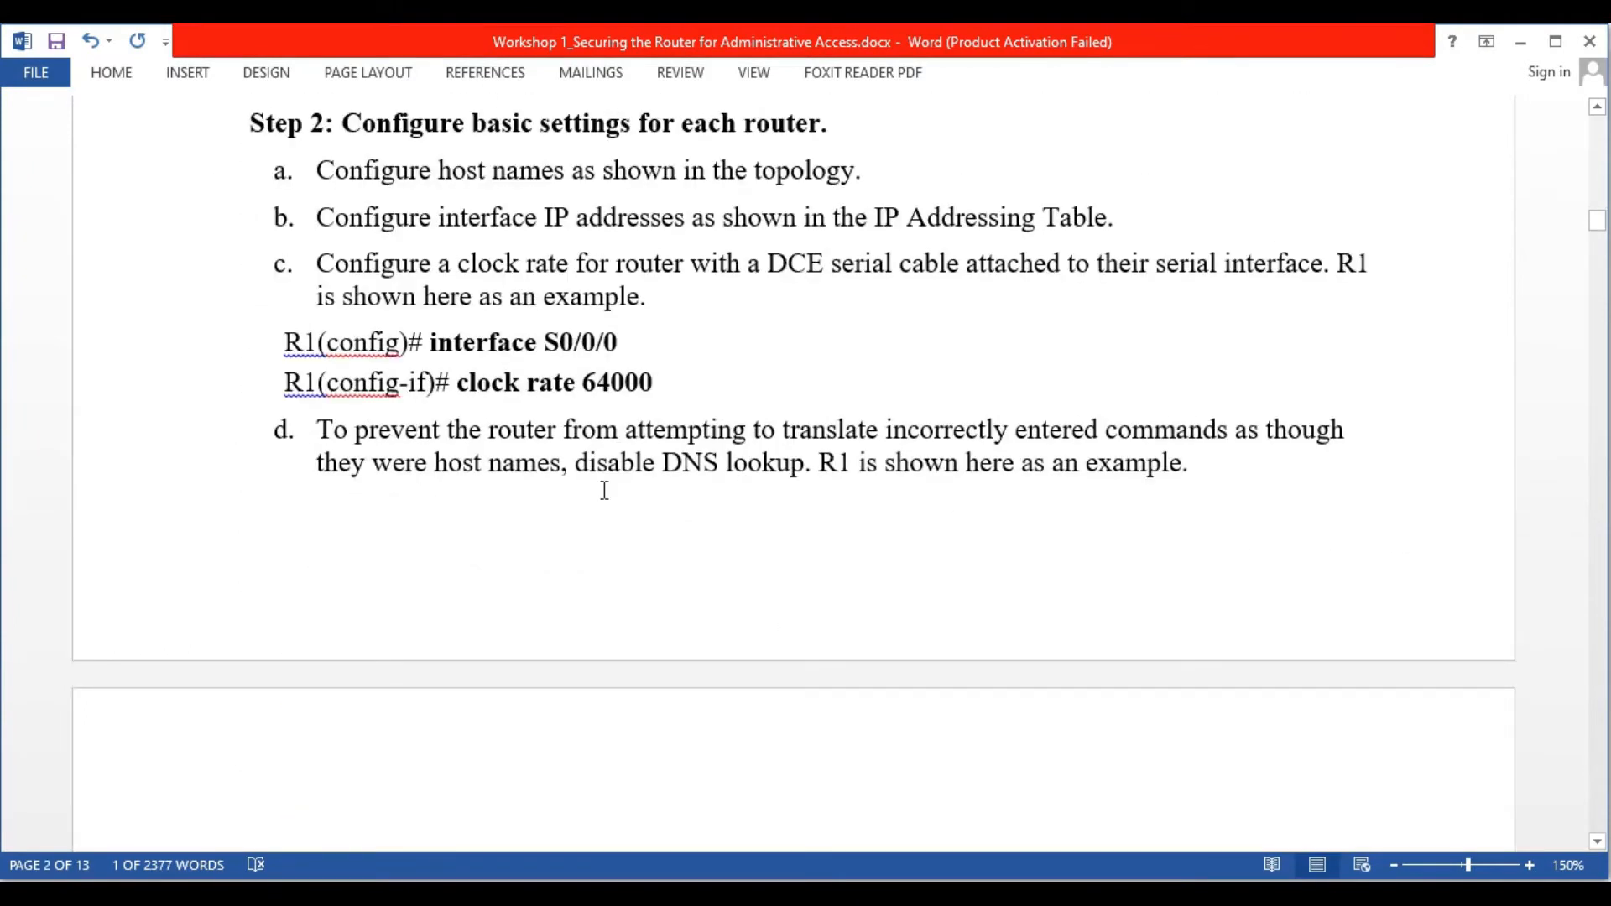
Scroll the Word lab down to Step 3's RIP instructions, then return to R1's console
{"action": "scroll", "coordinate": [604, 490], "scroll_direction": "down", "scroll_amount": 5}
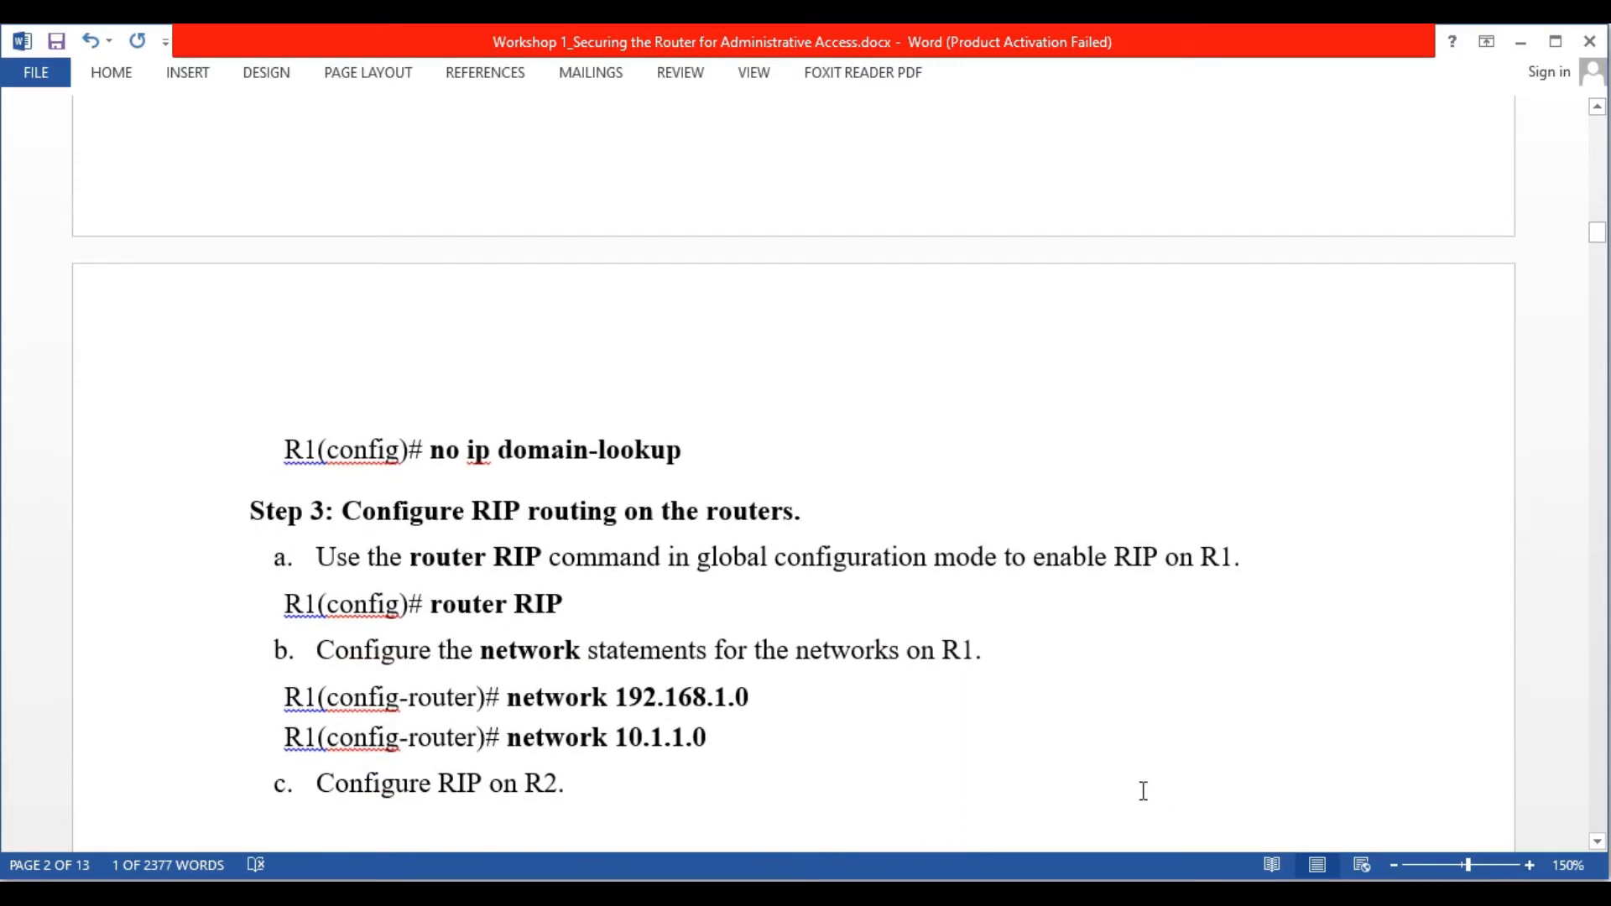
{"action": "key", "text": "alt+Tab"}
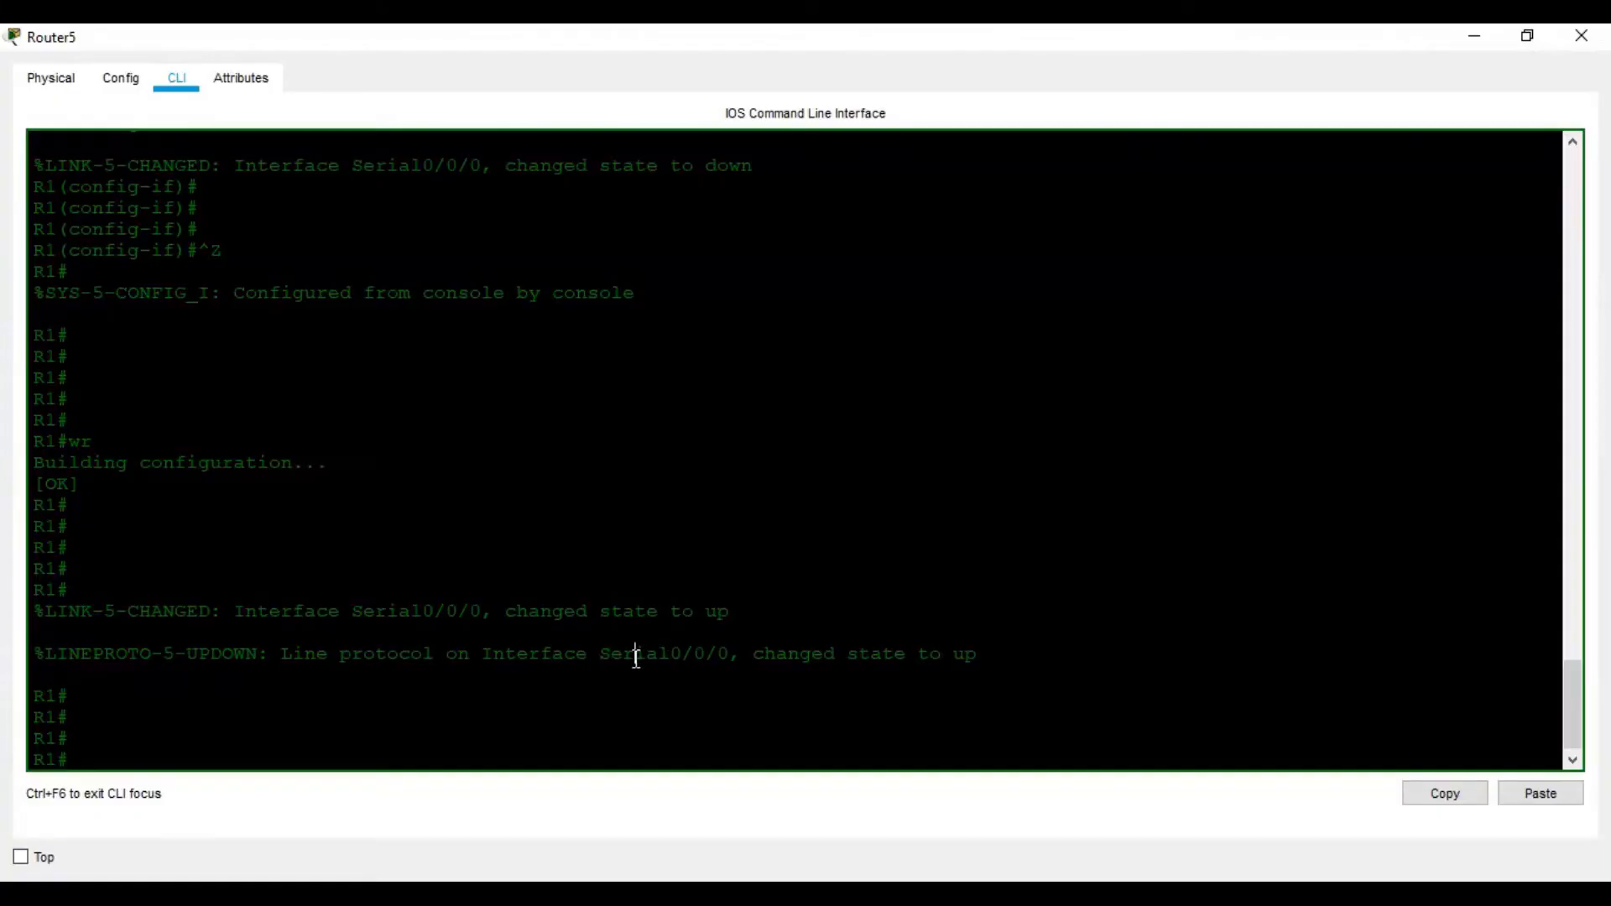
{"action": "key", "text": "alt+Tab"}
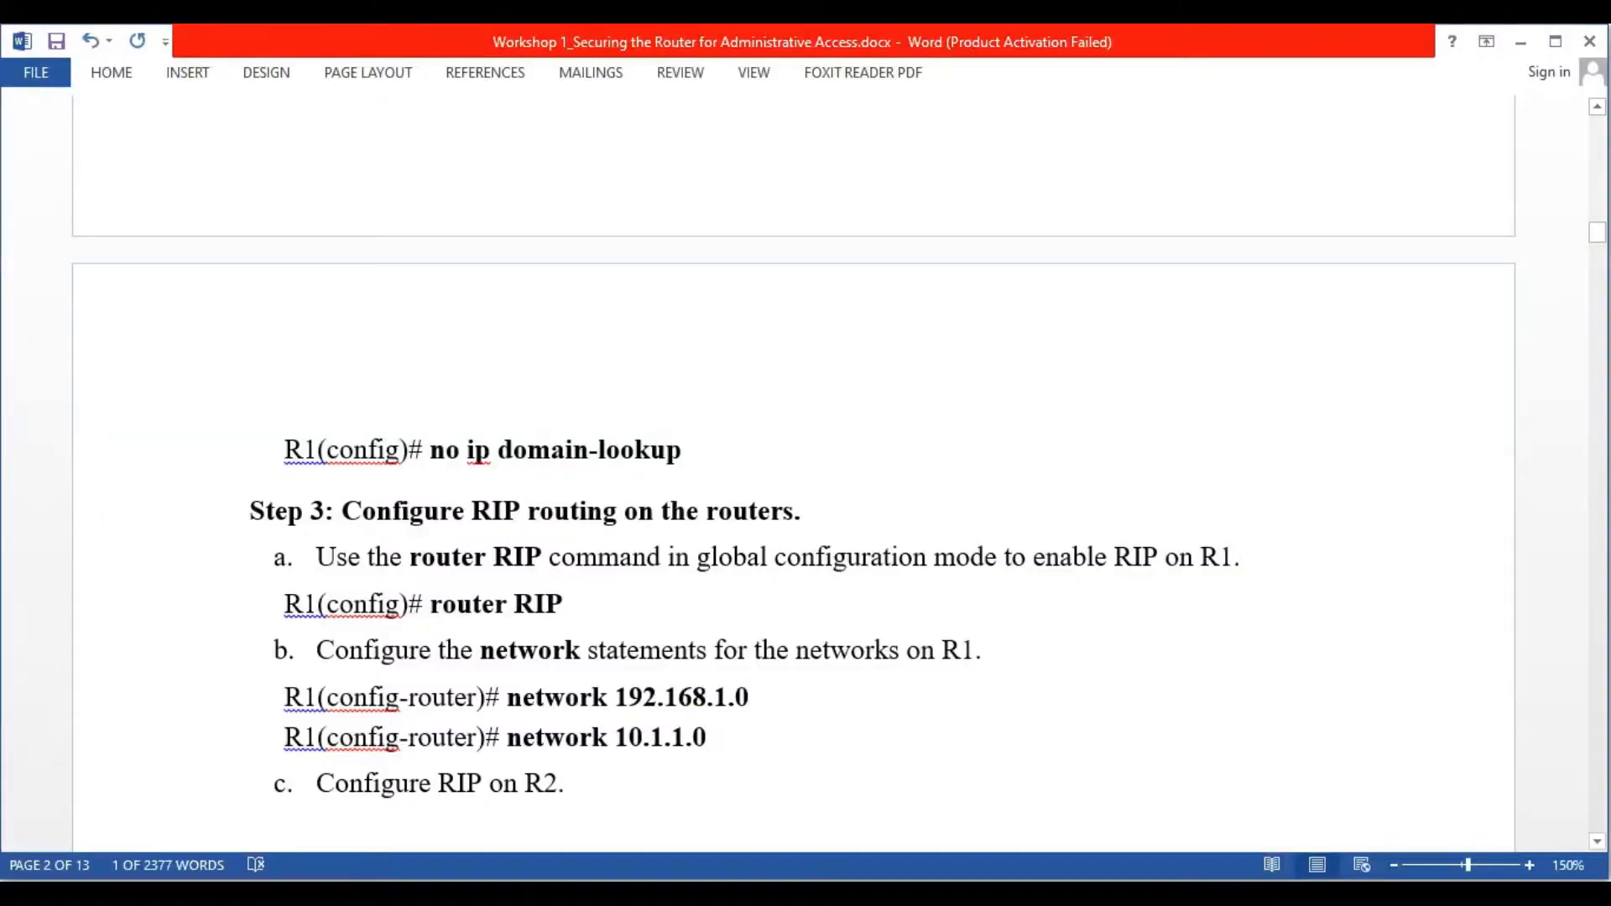
{"action": "key", "text": "alt+Tab"}
Enter conf t on R1 and attempt to autocomplete a no ip-domain command
{"action": "type", "text": "conf t"}
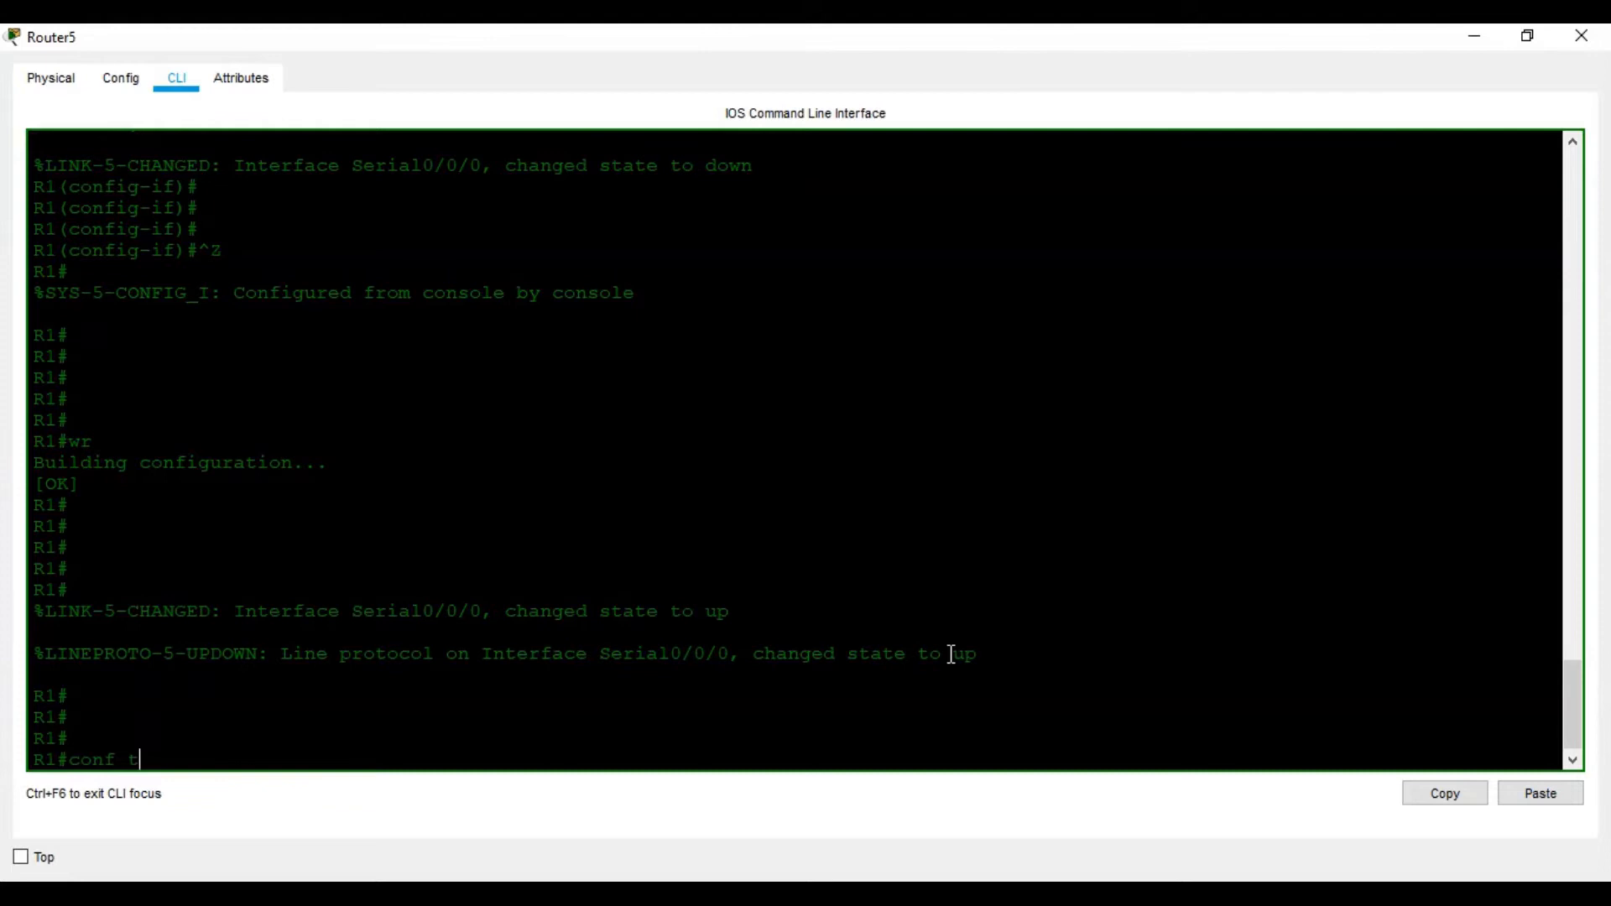
{"action": "key", "text": "Return"}
{"action": "key", "text": "Return"}
{"action": "key", "text": "Return"}
{"action": "key", "text": "Return"}
{"action": "type", "text": "no ip"}
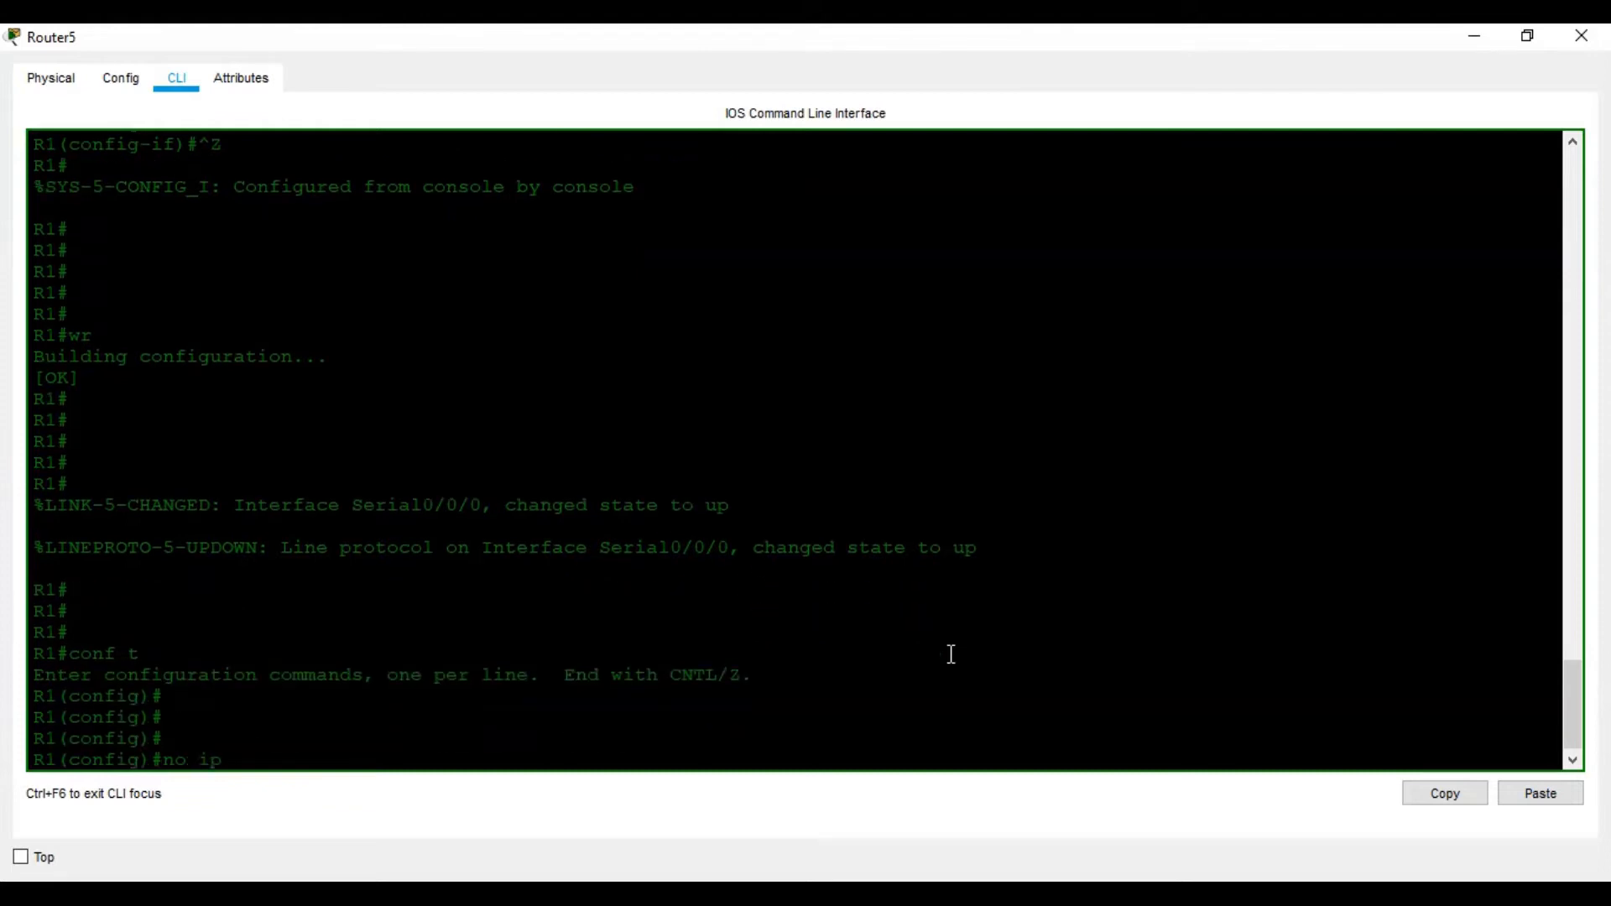
{"action": "type", "text": "-do"}
{"action": "key", "text": "Tab"}
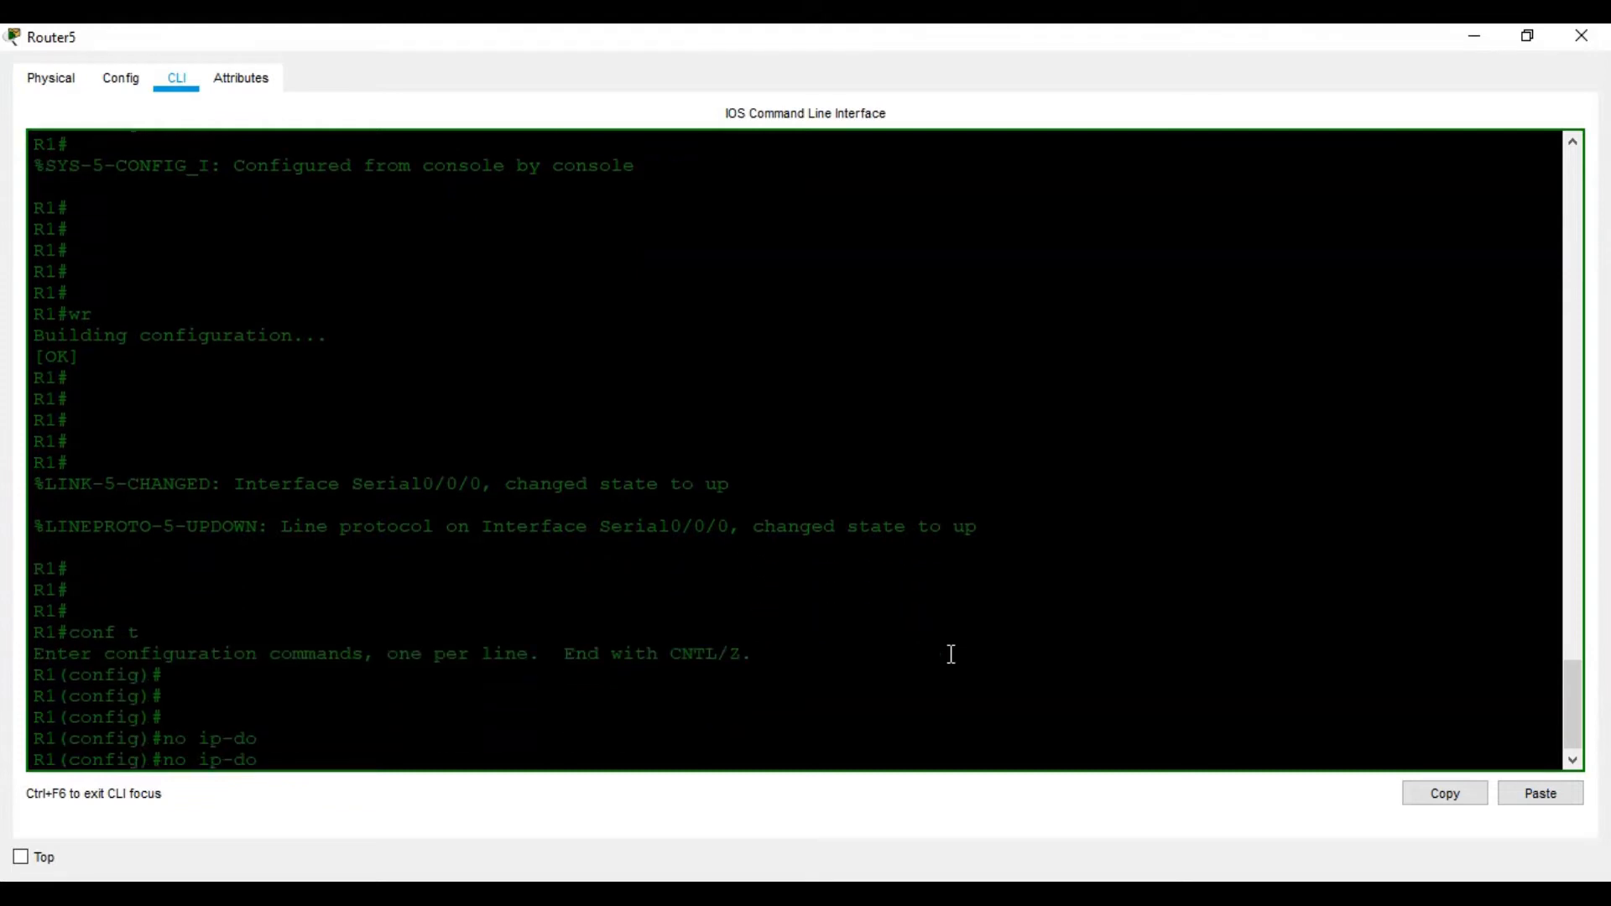
{"action": "type", "text": "m"}
{"action": "key", "text": "Tab"}
{"action": "type", "text": "a"}
{"action": "key", "text": "Tab"}
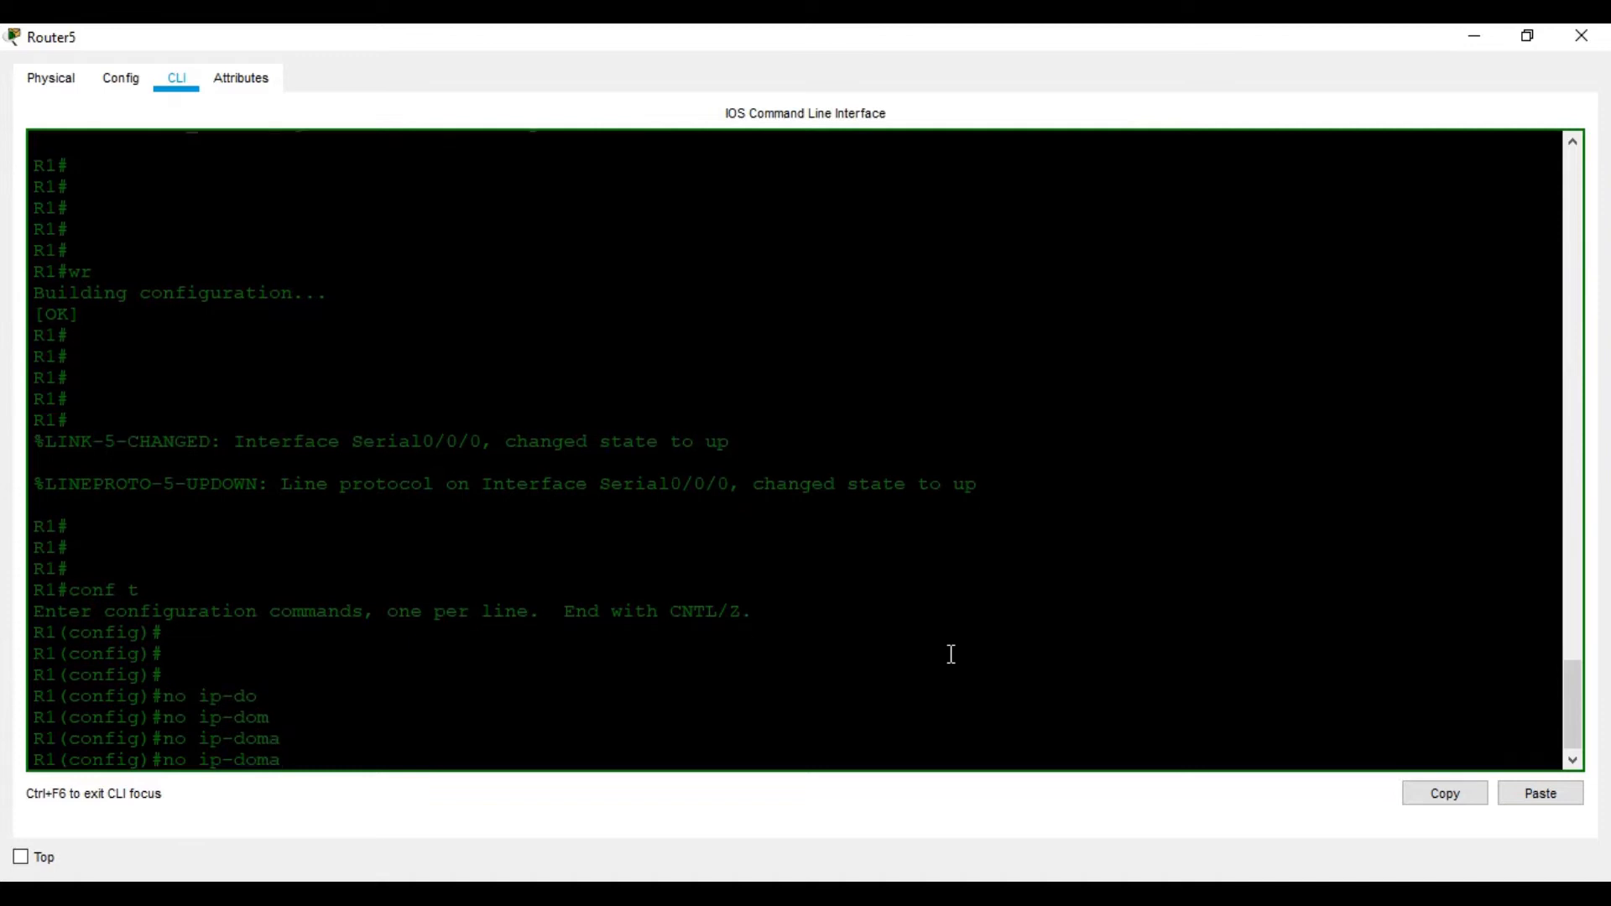
{"action": "type", "text": "in"}
{"action": "key", "text": "Tab"}
{"action": "key", "text": "BackSpace"}
{"action": "key", "text": "BackSpace"}
{"action": "key", "text": "BackSpace"}
{"action": "key", "text": "BackSpace"}
{"action": "key", "text": "BackSpace"}
{"action": "key", "text": "BackSpace"}
{"action": "key", "text": "BackSpace"}
{"action": "key", "text": "BackSpace"}
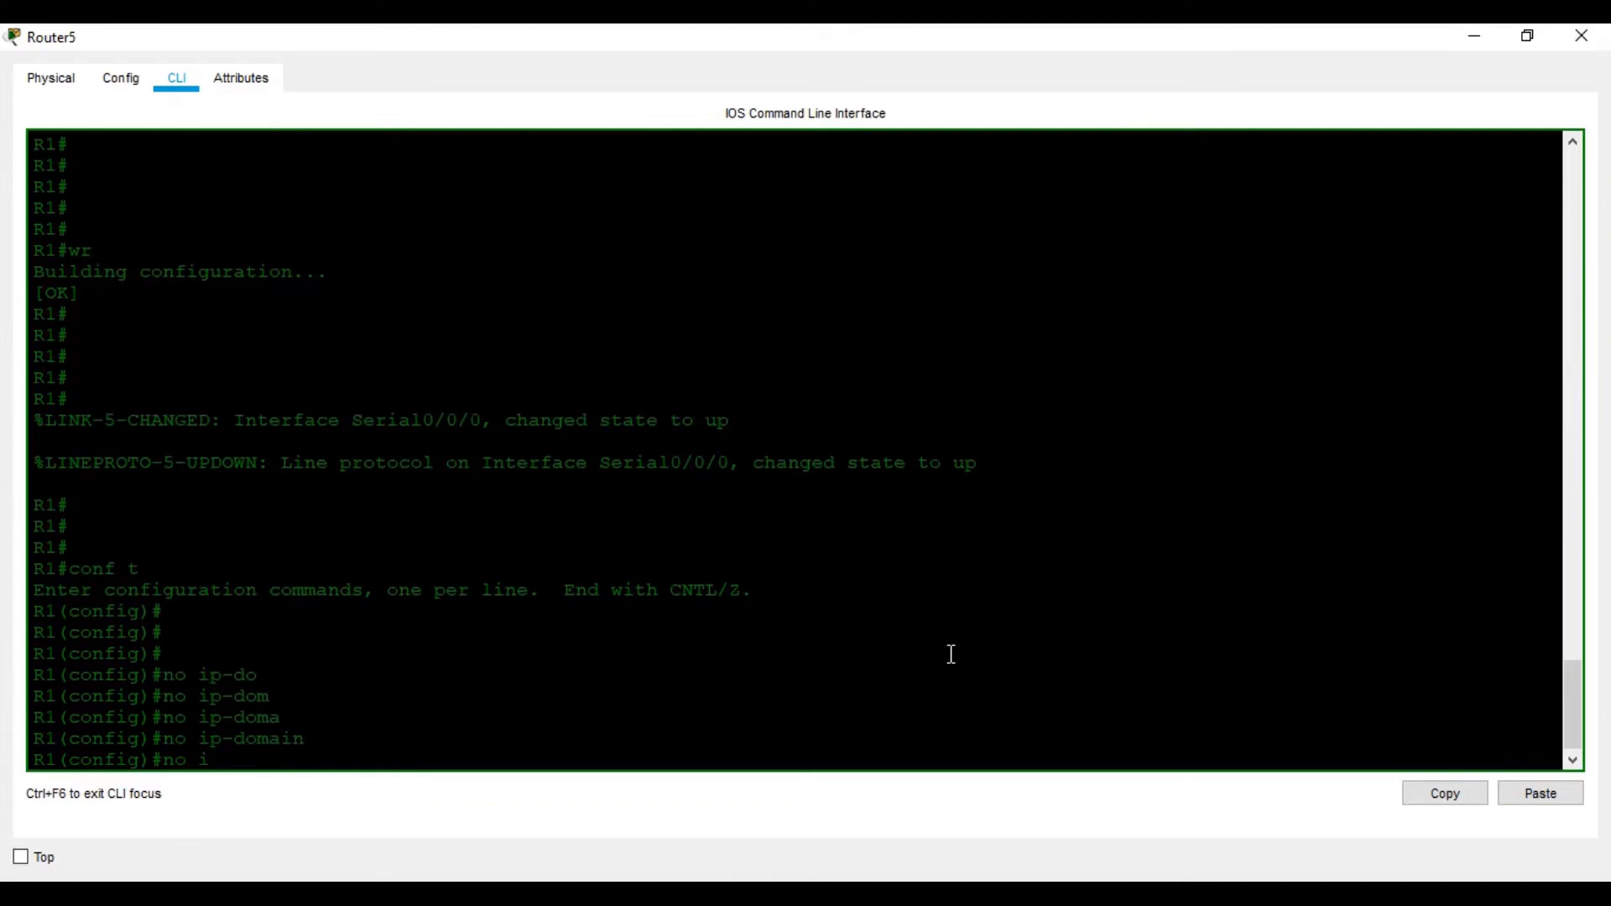
{"action": "key", "text": "BackSpace"}
List R1's global configuration commands with ?, paging through the full help output
{"action": "type", "text": "?"}
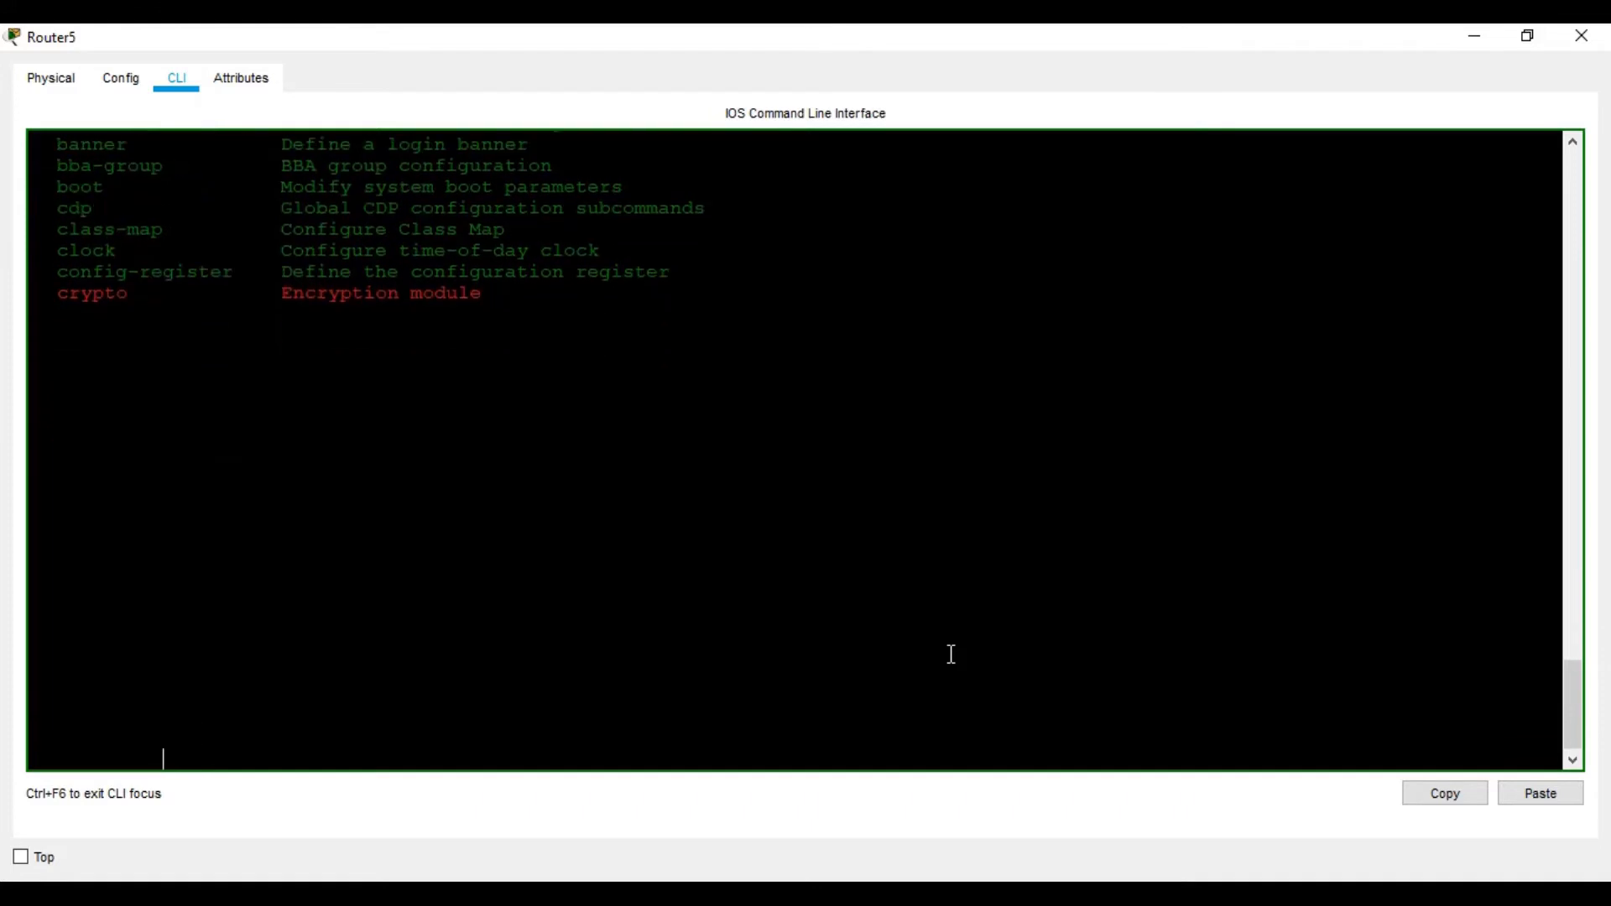
{"action": "key", "text": "Return"}
{"action": "key", "text": "Return"}
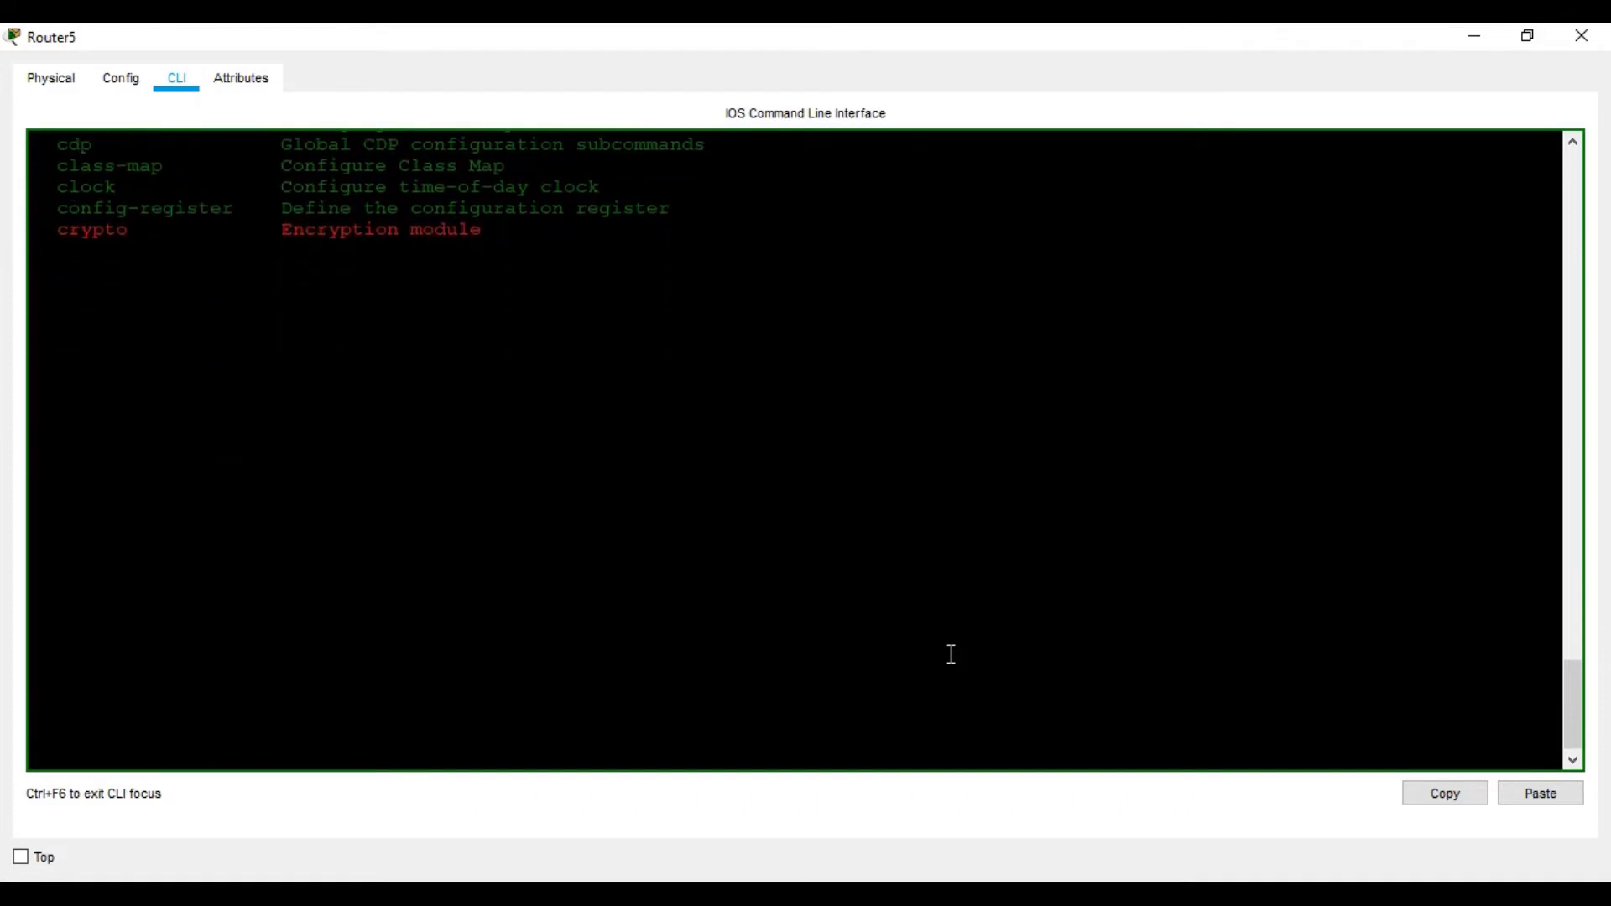
{"action": "key", "text": "space"}
{"action": "scroll", "coordinate": [963, 618], "scroll_direction": "up", "scroll_amount": 4}
{"action": "scroll", "coordinate": [963, 618], "scroll_direction": "up", "scroll_amount": 9}
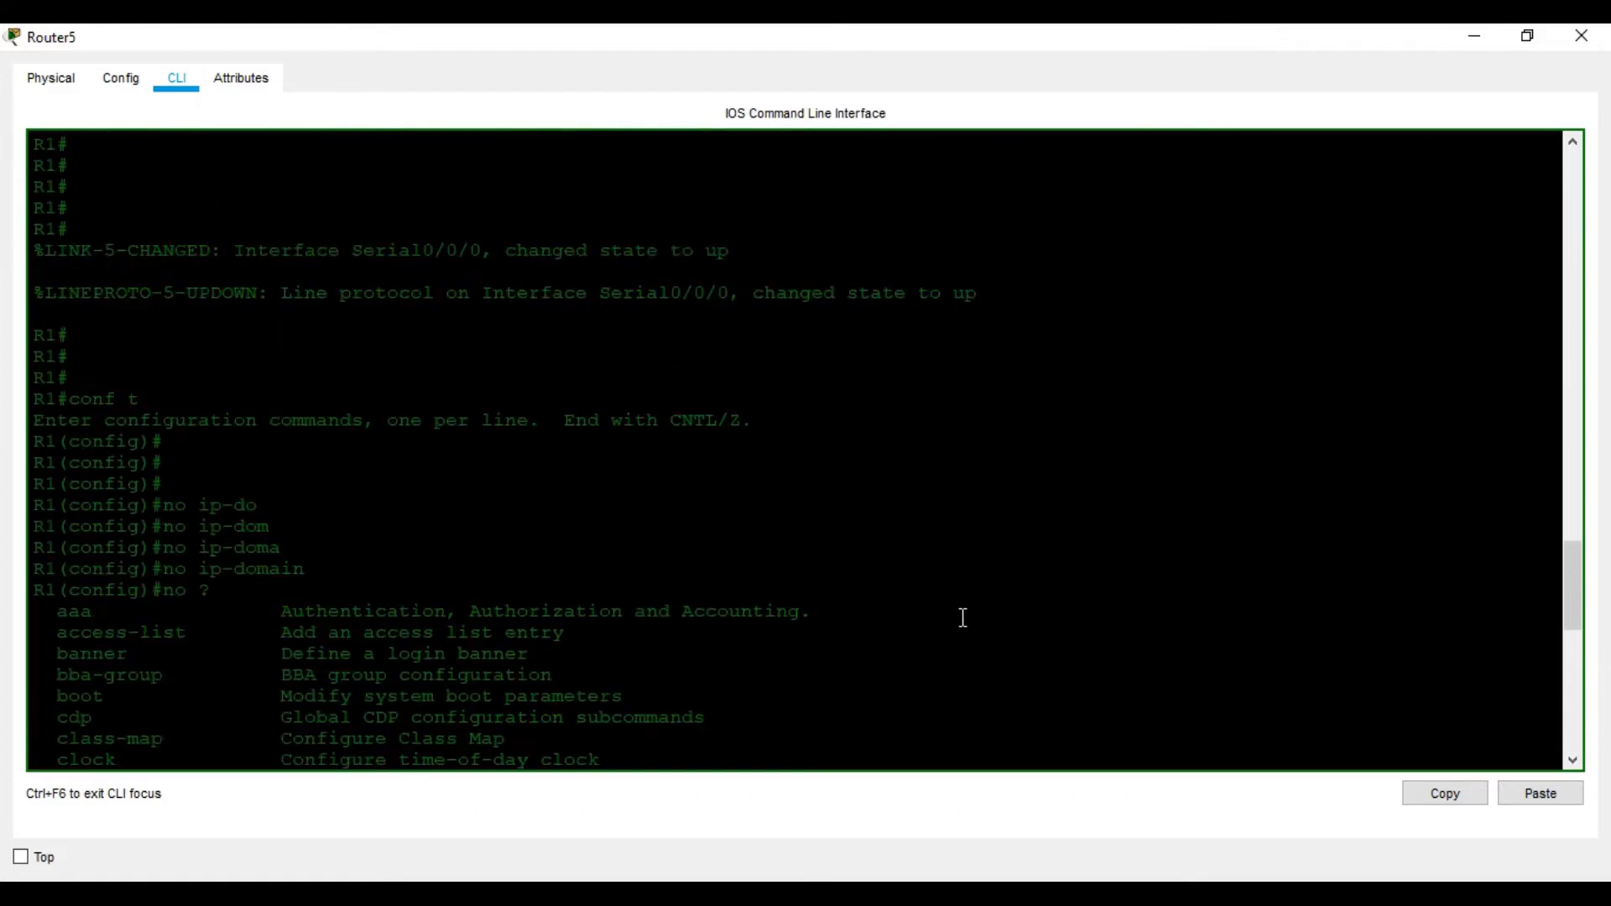
{"action": "scroll", "coordinate": [962, 617], "scroll_direction": "down", "scroll_amount": 4}
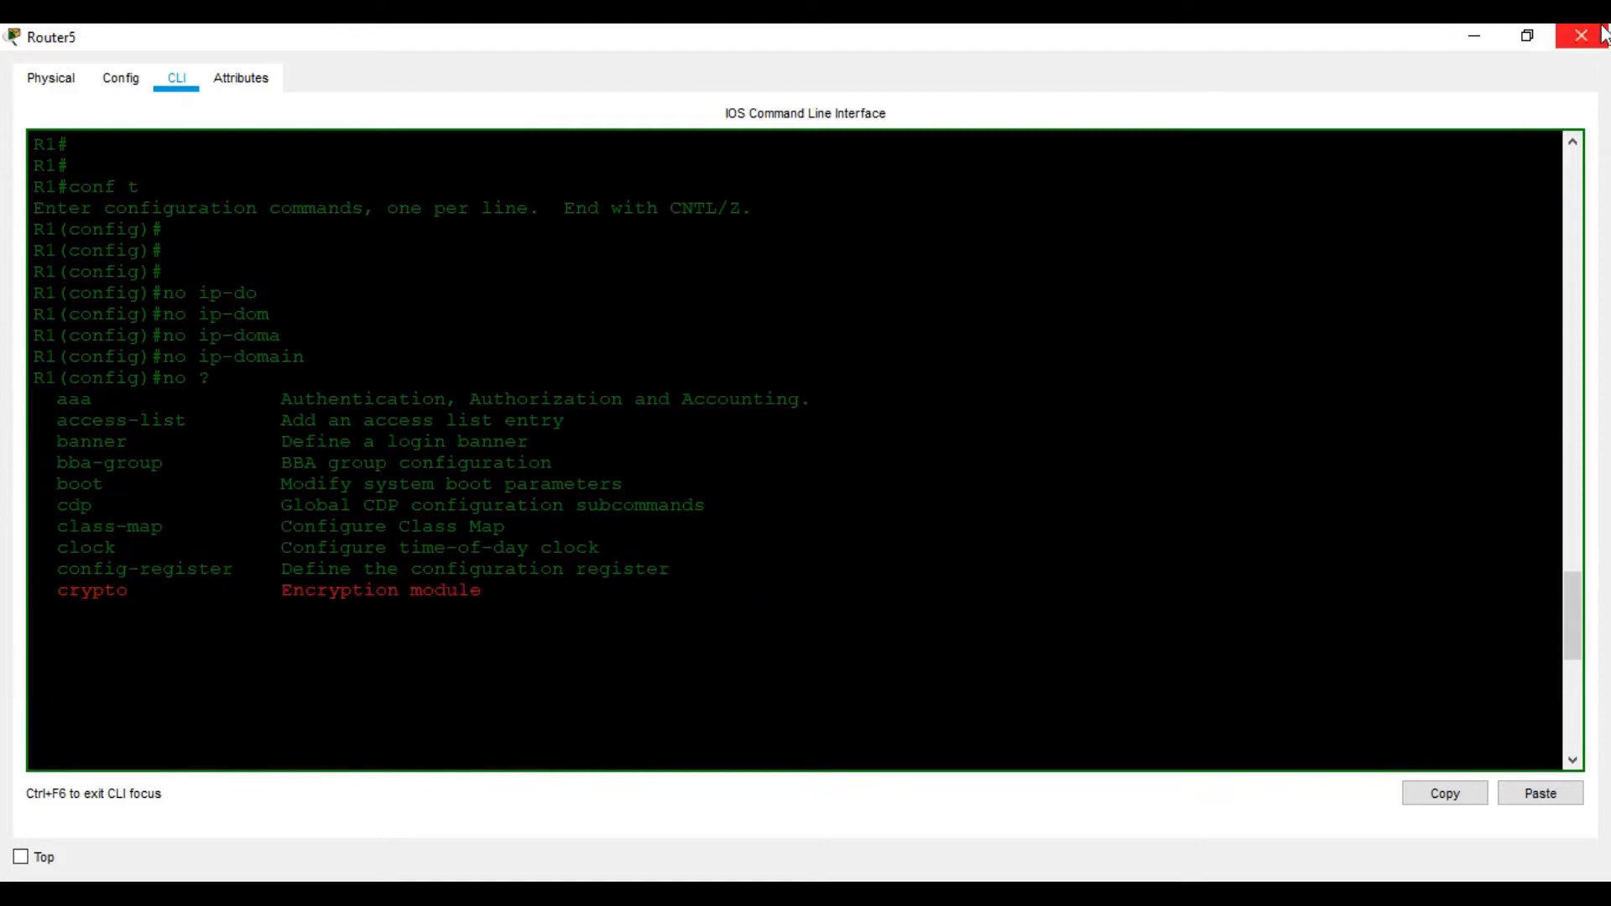
{"action": "left_click", "coordinate": [1528, 36]}
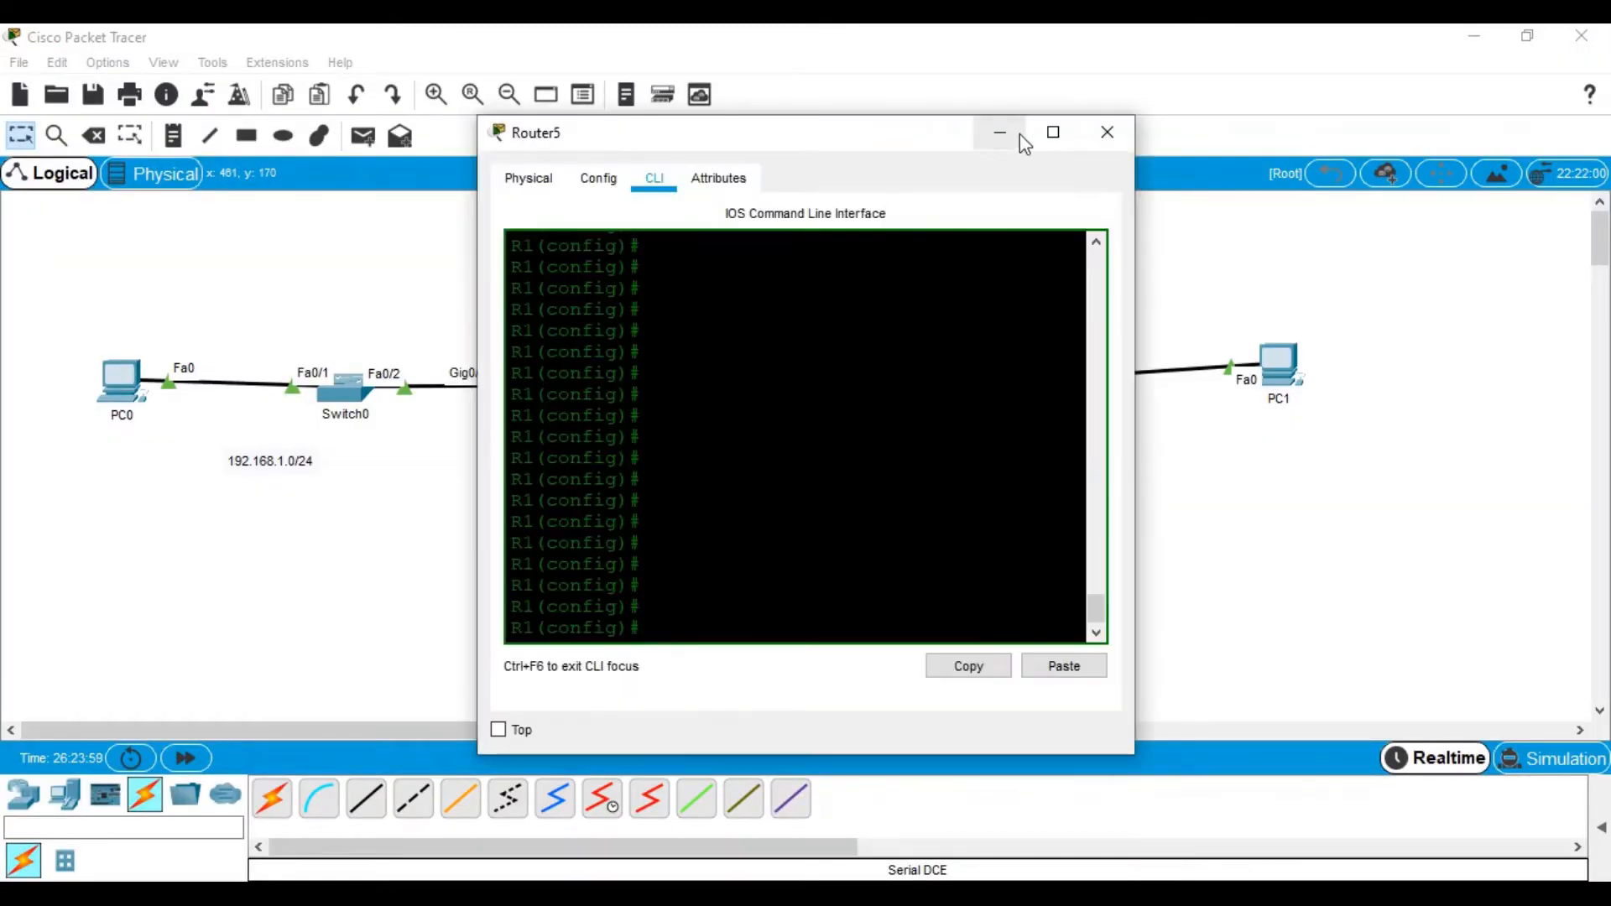
{"action": "left_click", "coordinate": [1053, 131]}
{"action": "key", "text": "Return"}
{"action": "key", "text": "Return"}
{"action": "key", "text": "Return"}
{"action": "key", "text": "Return"}
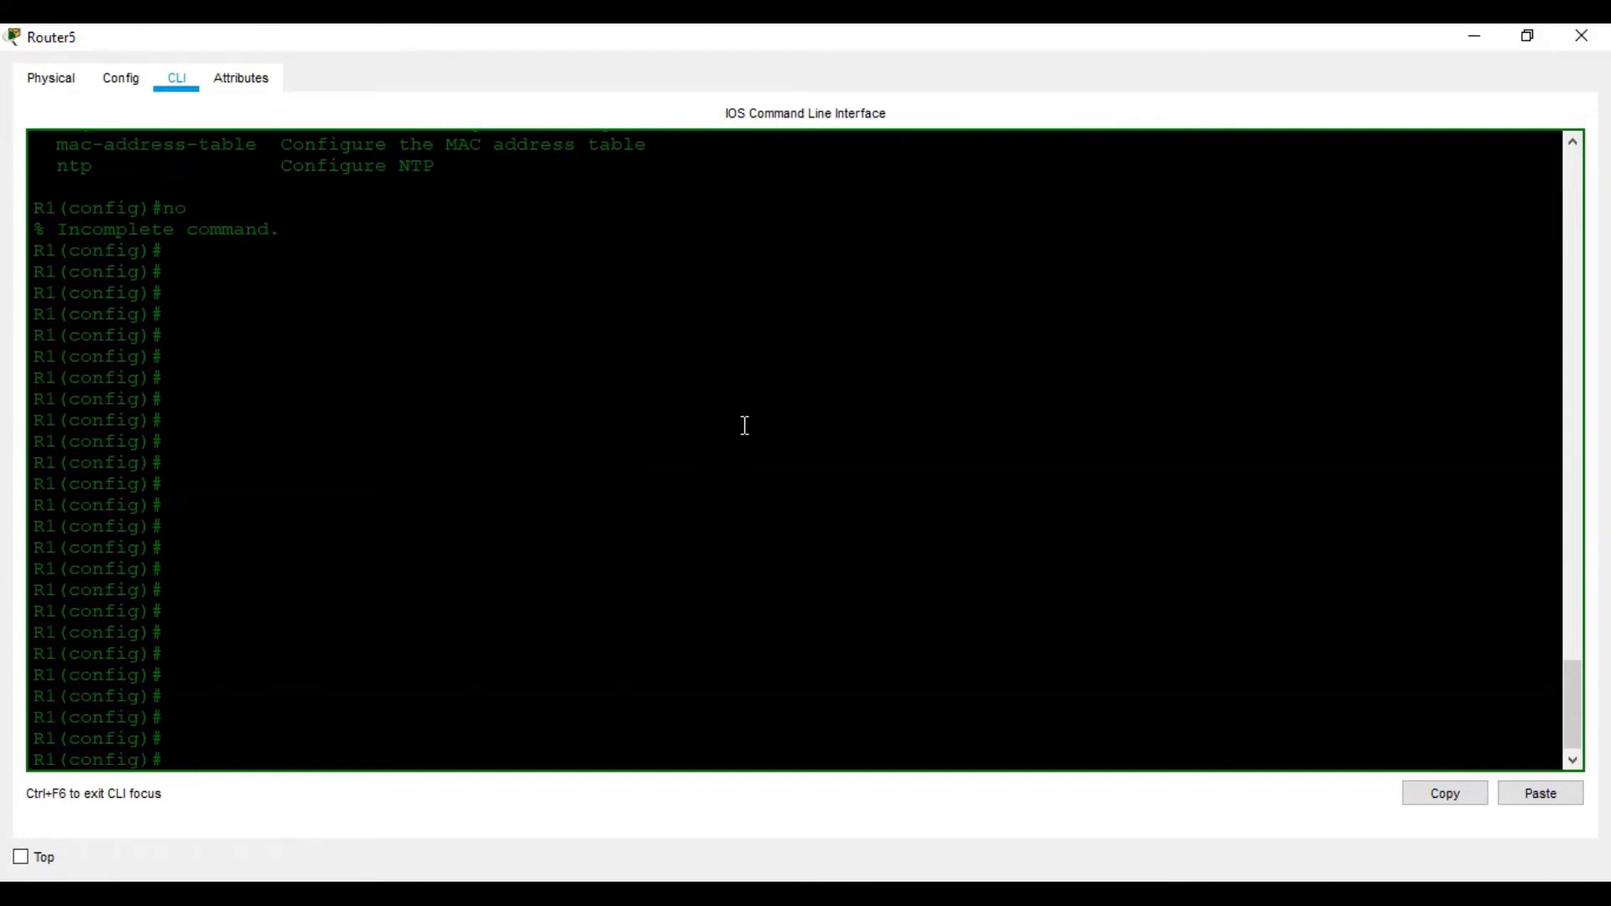
{"action": "type", "text": "?"}
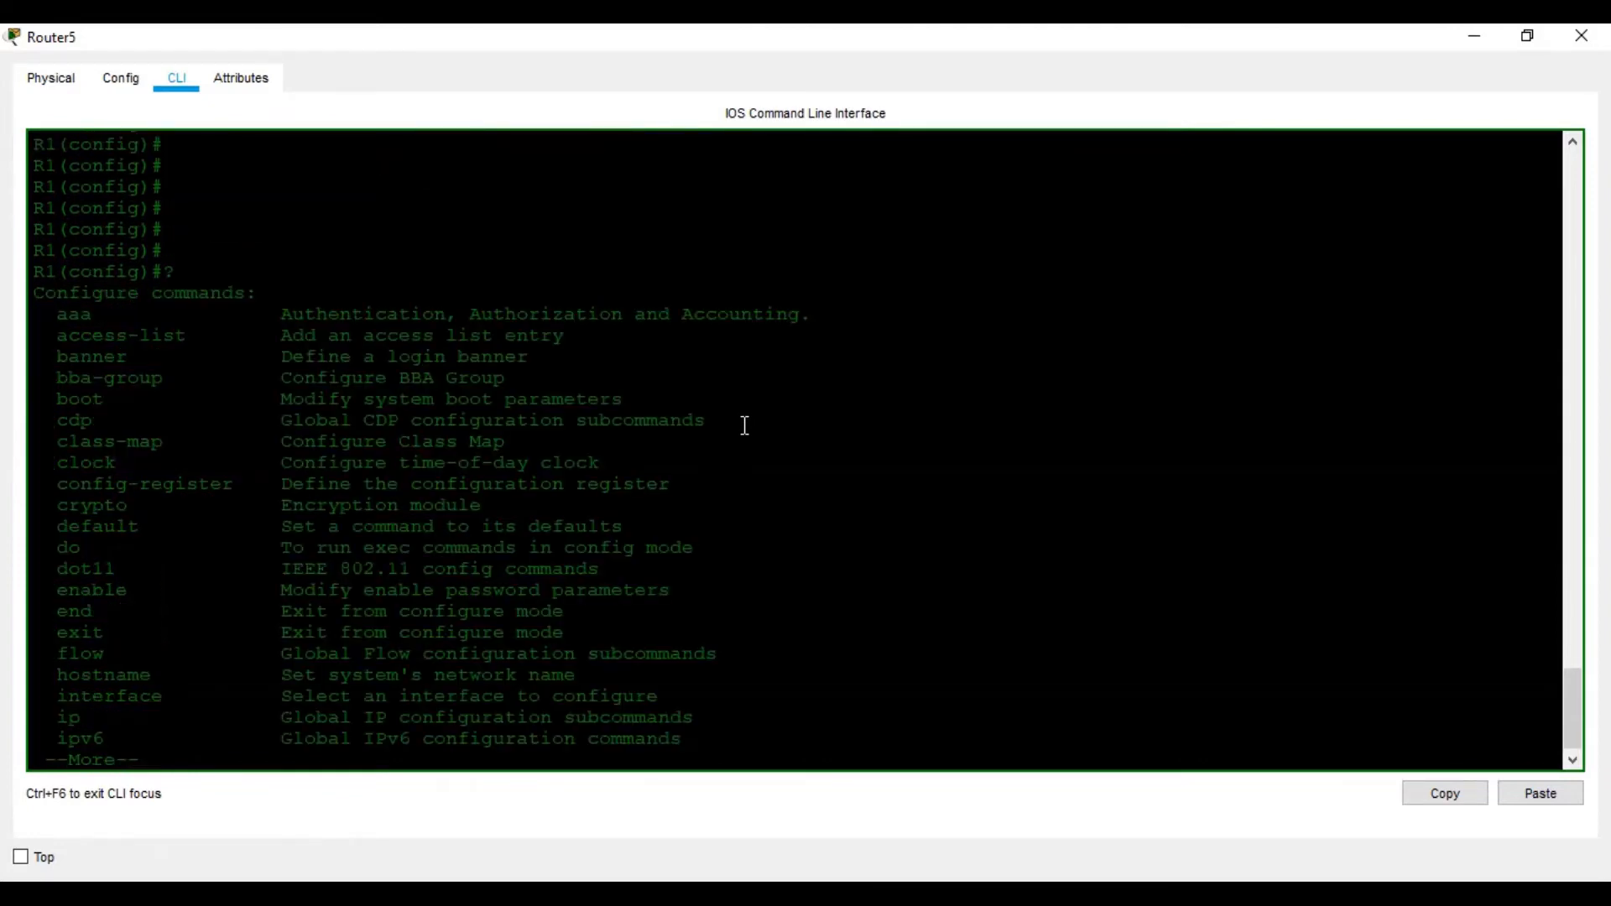
{"action": "key", "text": "space"}
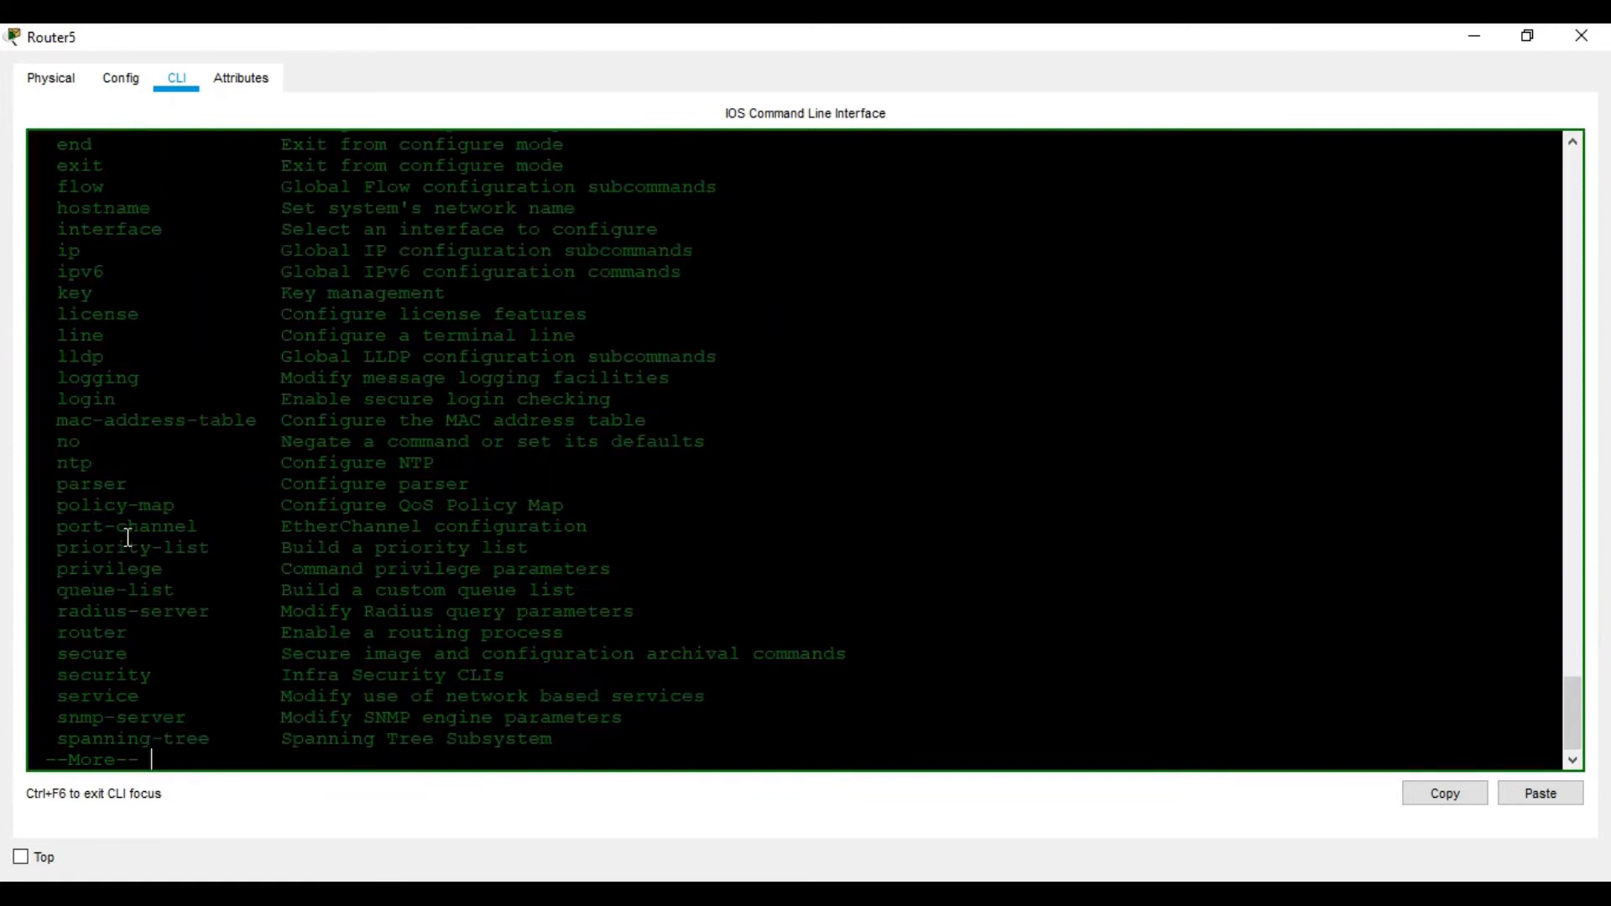
{"action": "key", "text": "space"}
{"action": "scroll", "coordinate": [147, 327], "scroll_direction": "up", "scroll_amount": 6}
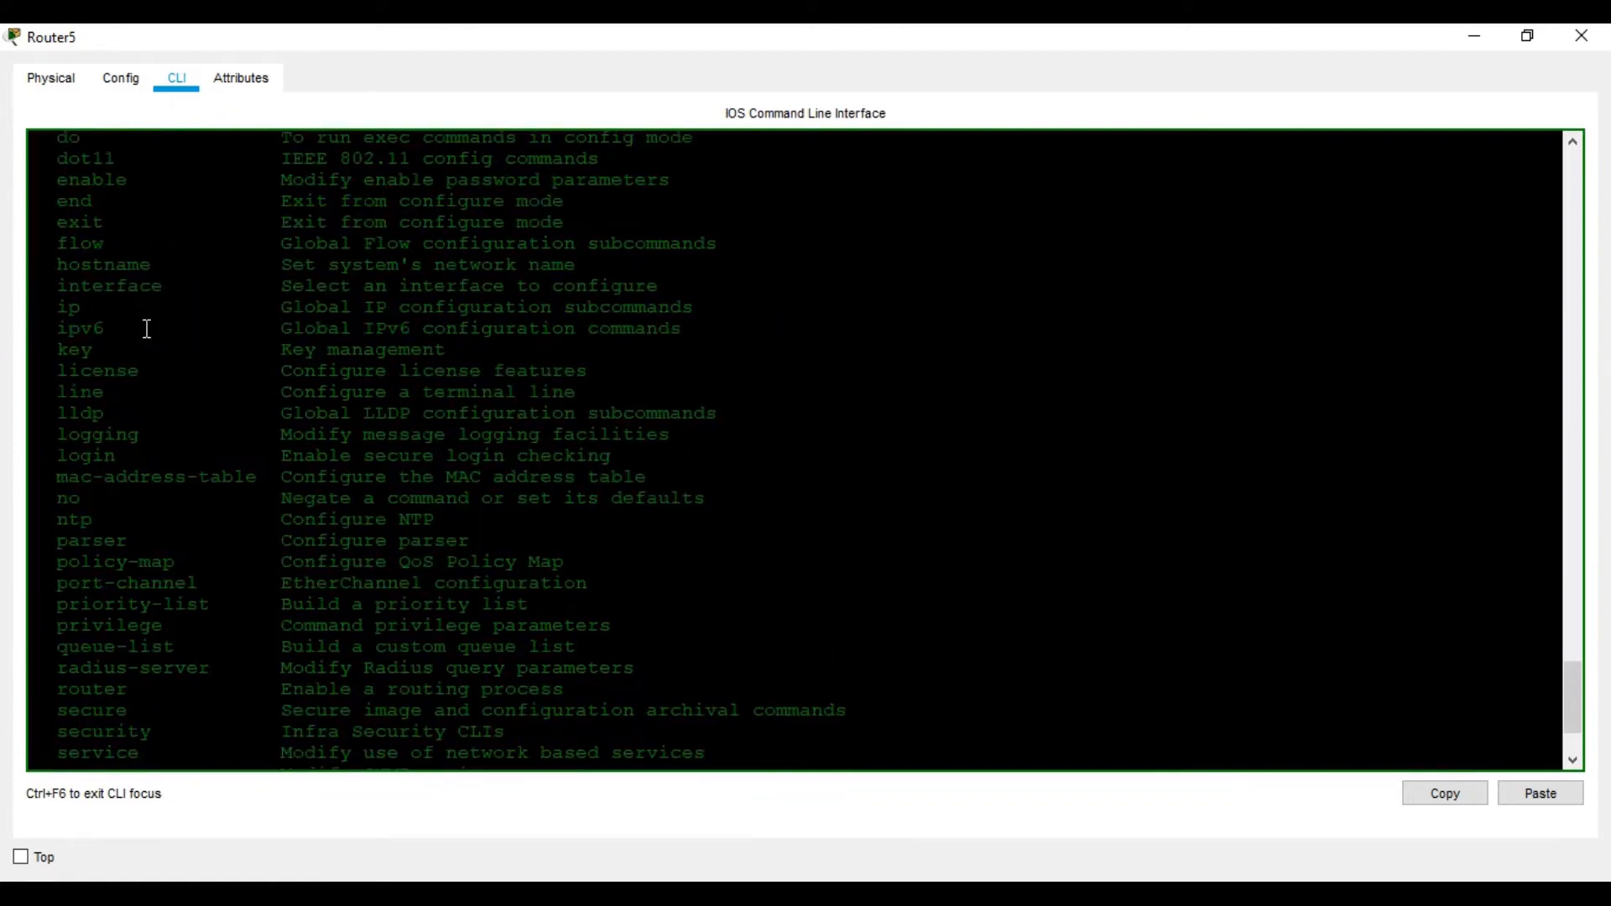
{"action": "scroll", "coordinate": [147, 329], "scroll_direction": "down", "scroll_amount": 3}
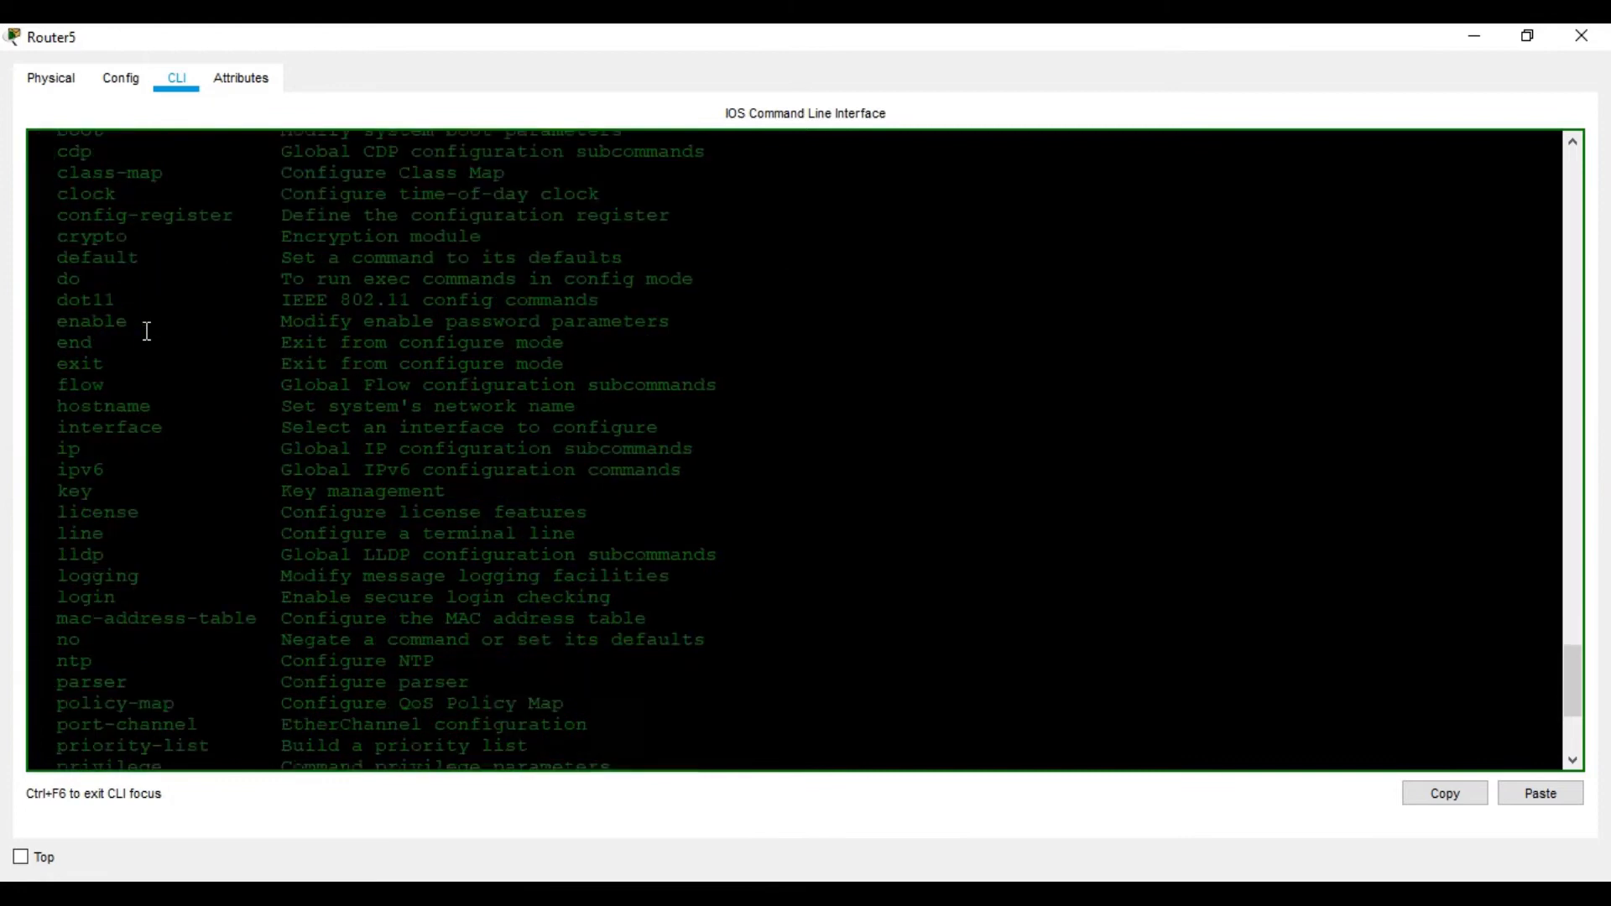
{"action": "scroll", "coordinate": [147, 331], "scroll_direction": "down", "scroll_amount": 3}
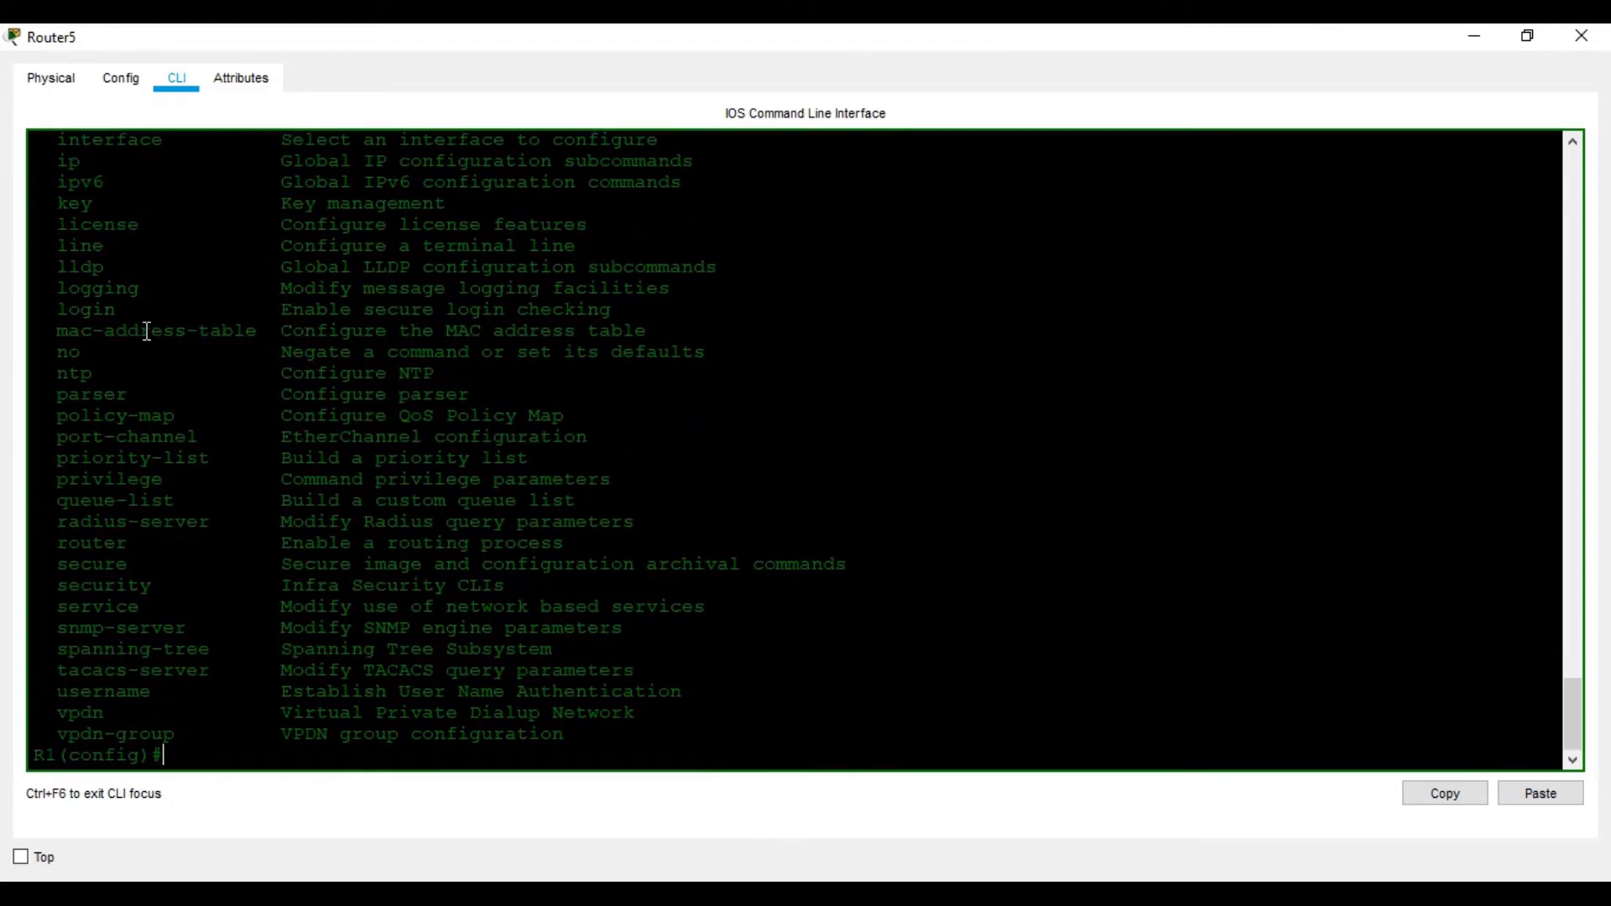
Disable DNS lookup on R1 with no ip domain-lookup
{"action": "type", "text": "ip ?"}
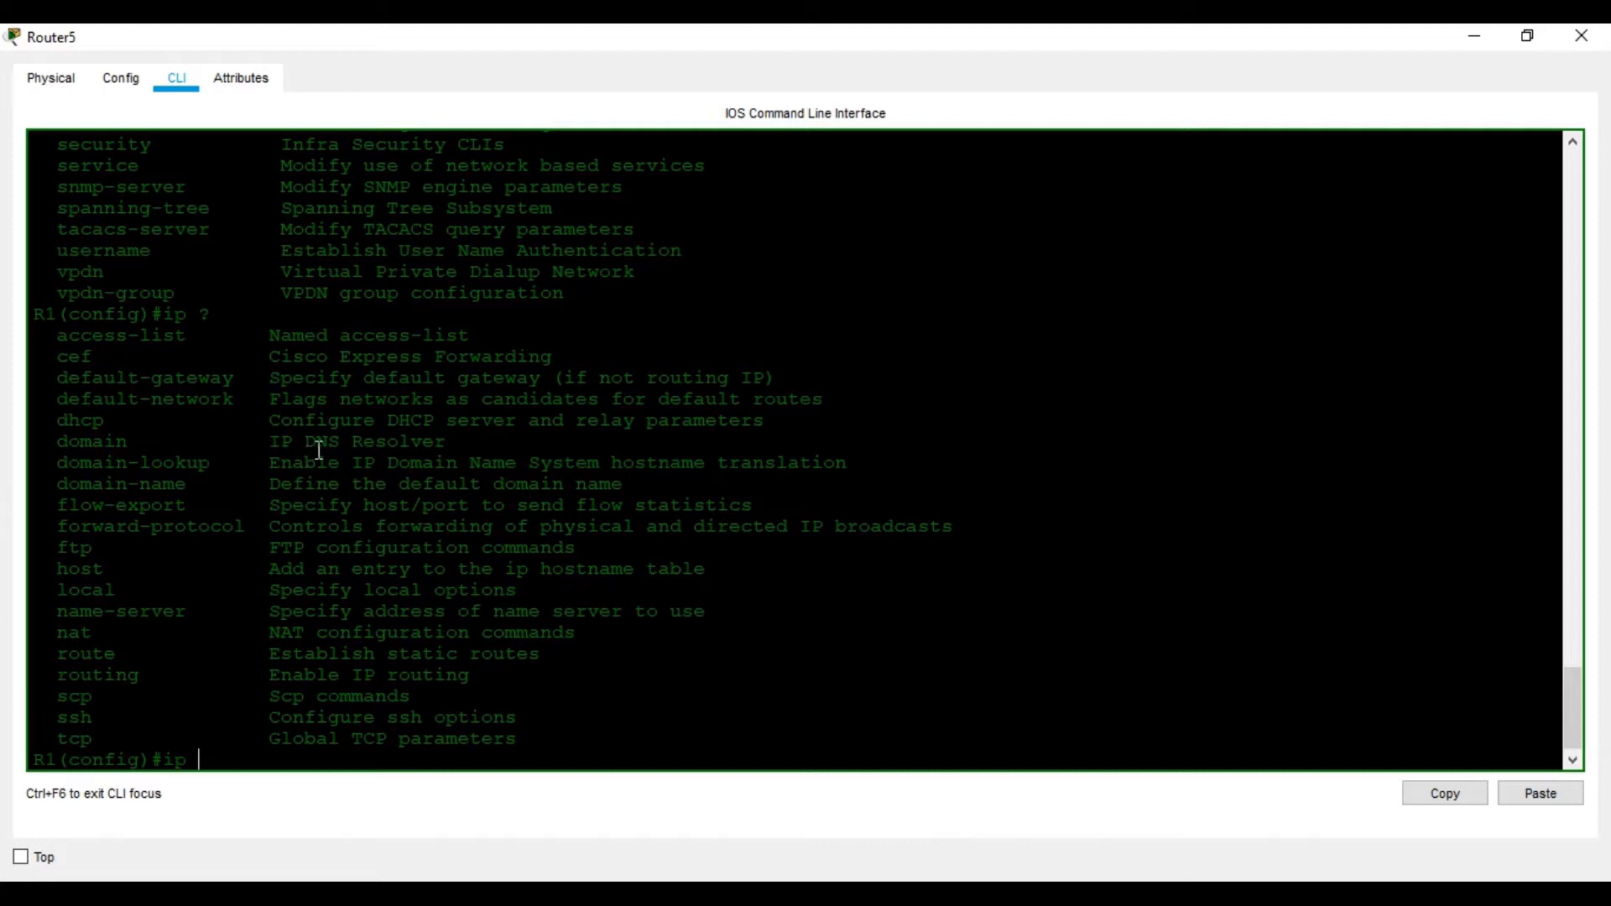
{"action": "key", "text": "BackSpace"}
{"action": "key", "text": "BackSpace"}
{"action": "key", "text": "BackSpace"}
{"action": "type", "text": "no ip doma"}
{"action": "key", "text": "Tab"}
{"action": "type", "text": "i"}
{"action": "key", "text": "Tab"}
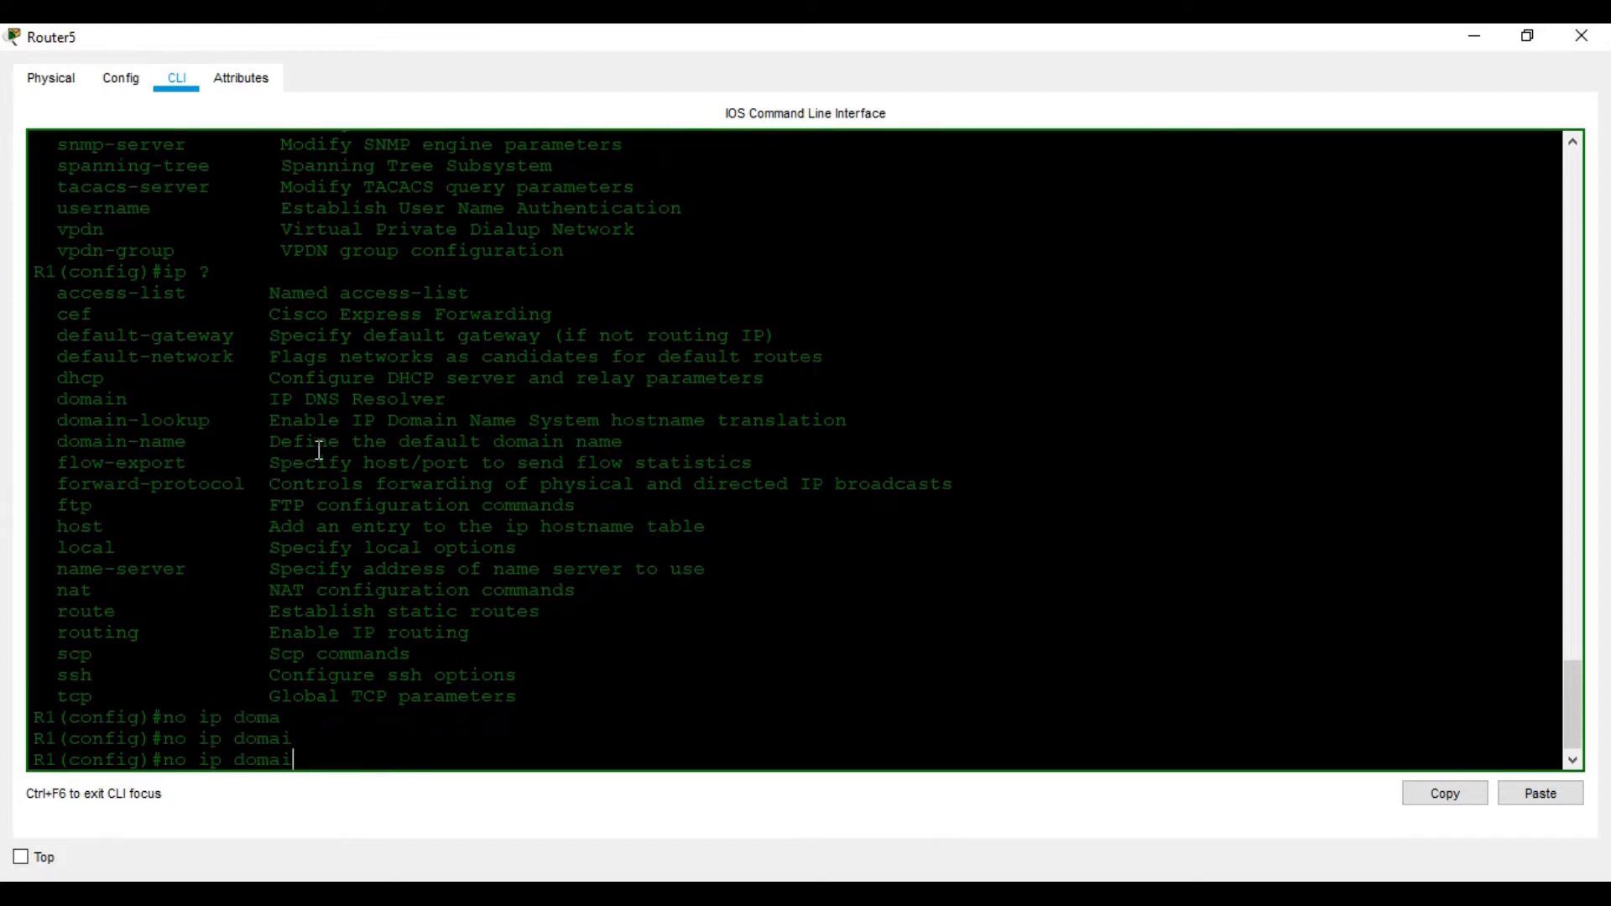
{"action": "type", "text": "n-l"}
{"action": "key", "text": "Tab"}
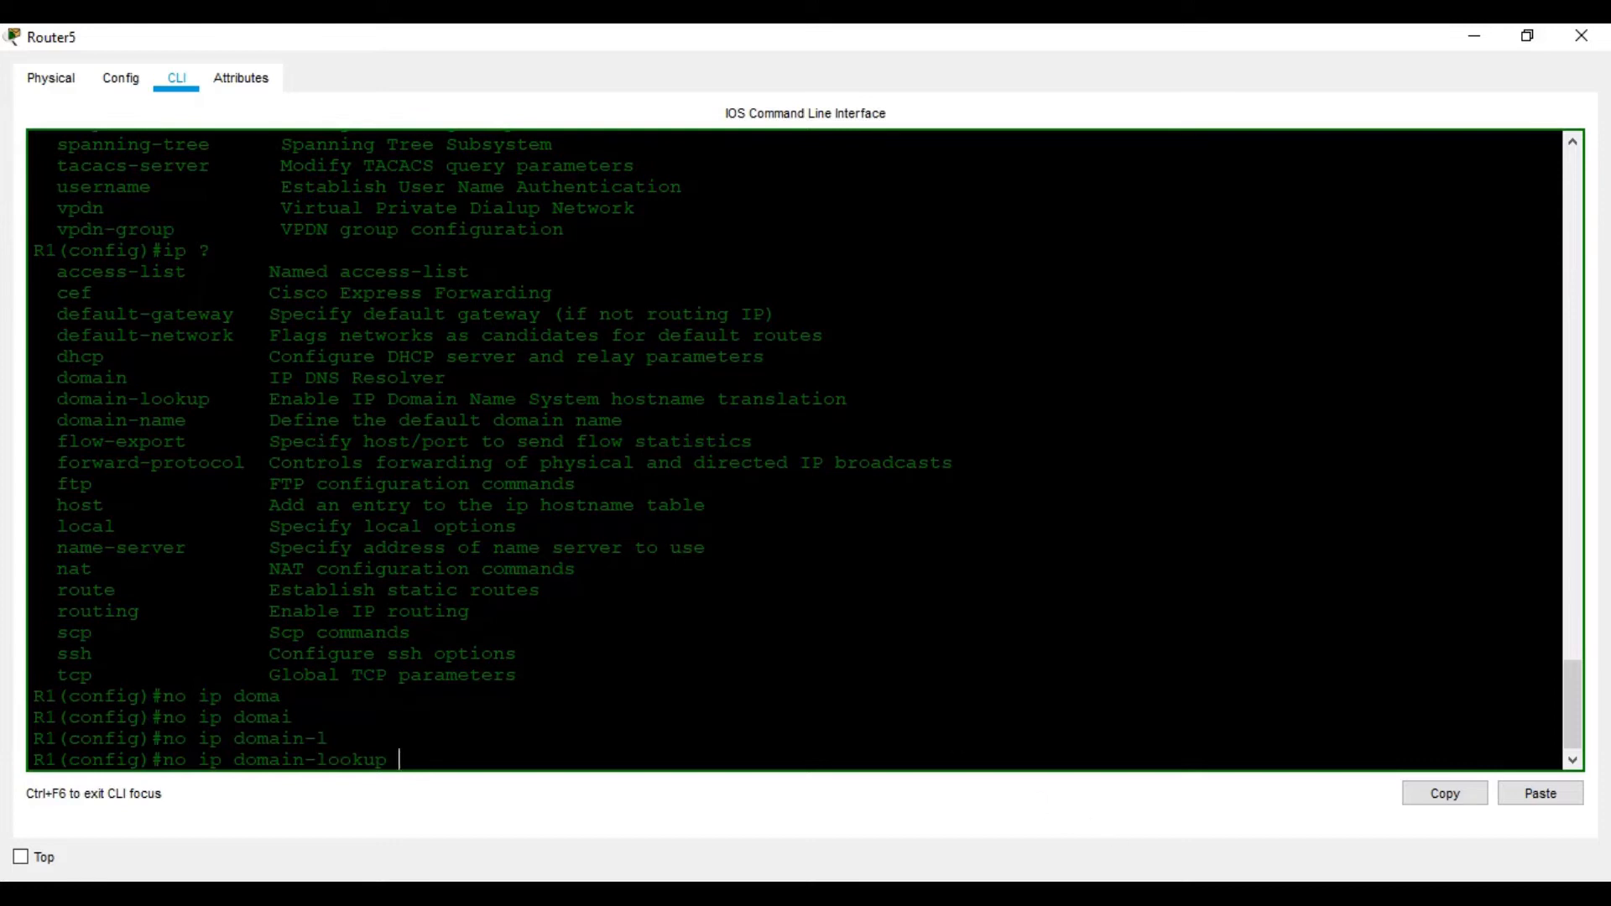
{"action": "key", "text": "alt+Tab"}
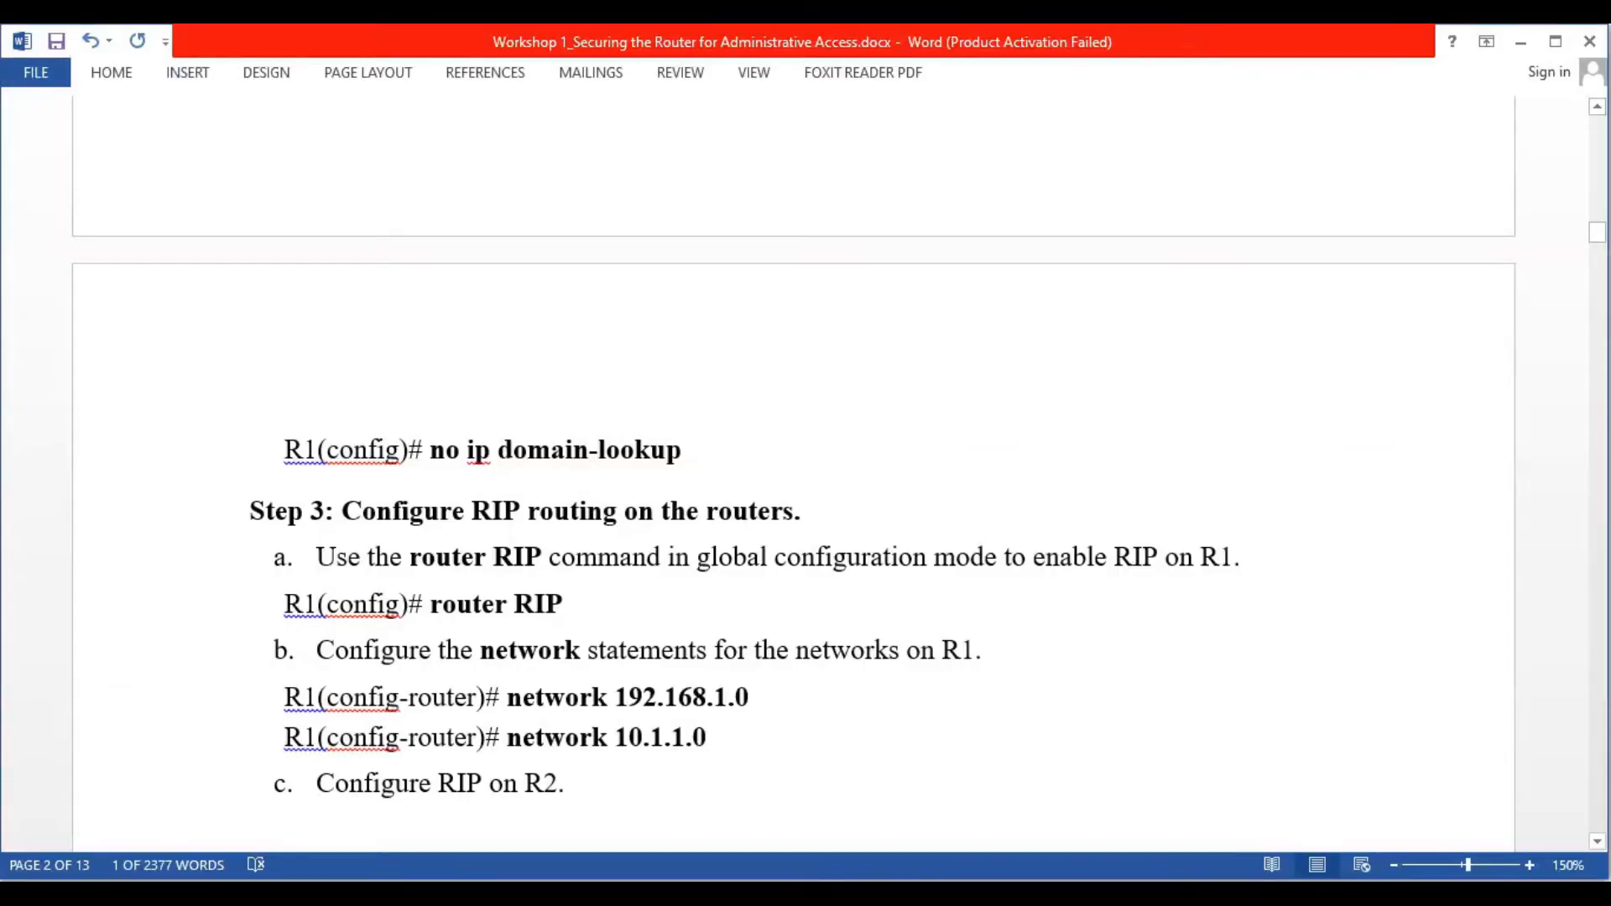
{"action": "key", "text": "alt+Tab"}
{"action": "key", "text": "Return"}
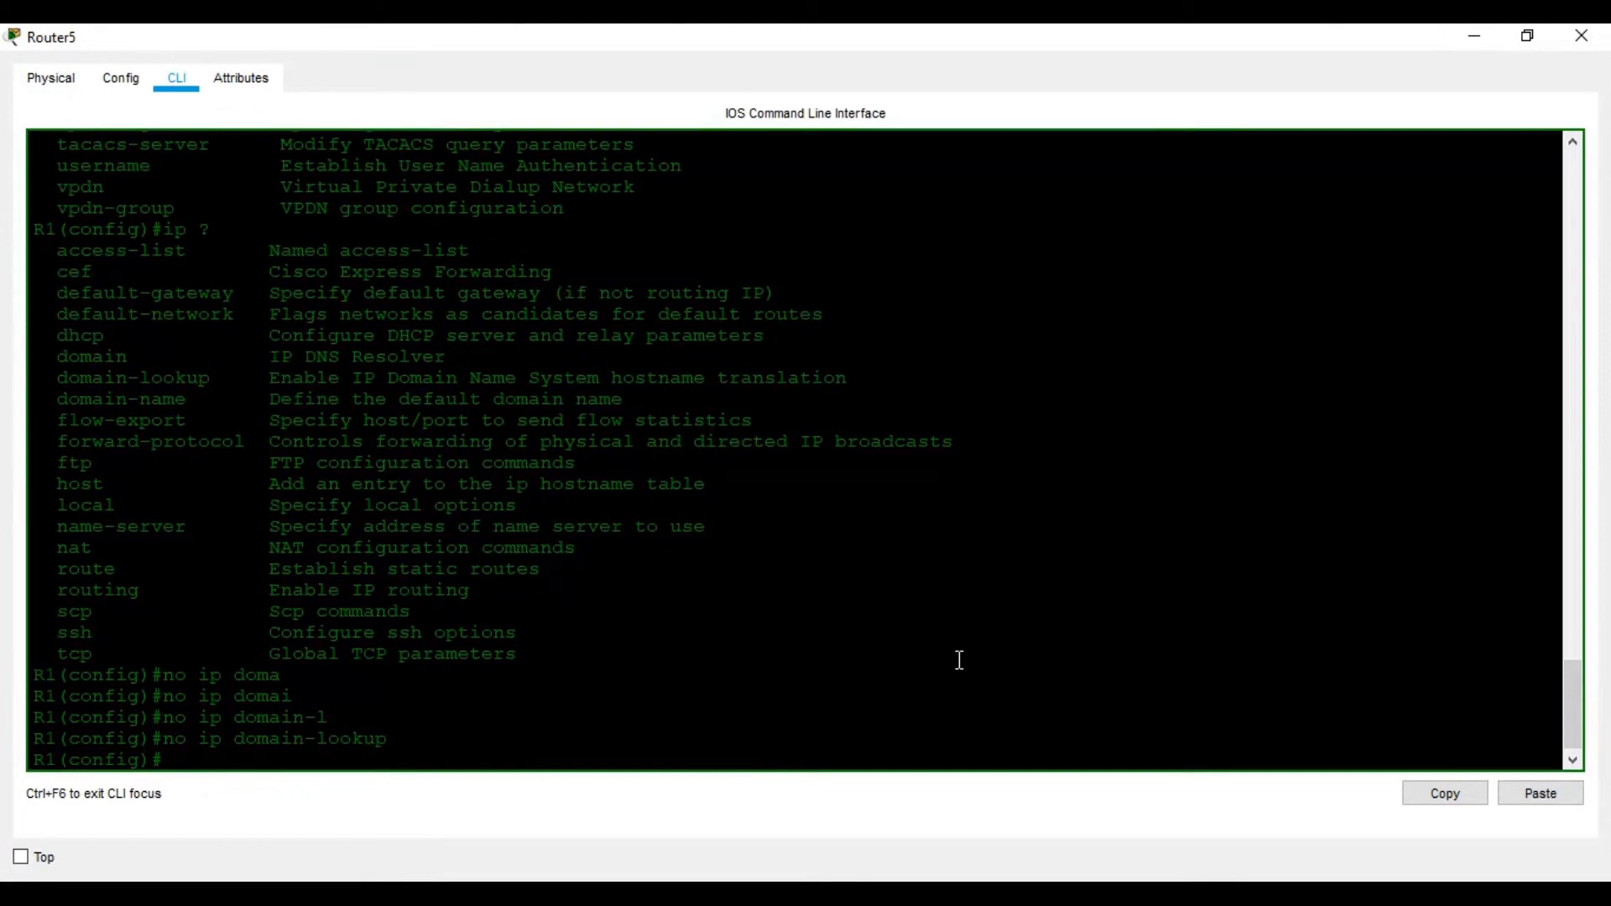
{"action": "key", "text": "Return"}
Leave configuration mode and save R1's configuration with wr
{"action": "key", "text": "ctrl+z"}
{"action": "key", "text": "Return"}
{"action": "key", "text": "Return"}
{"action": "key", "text": "Return"}
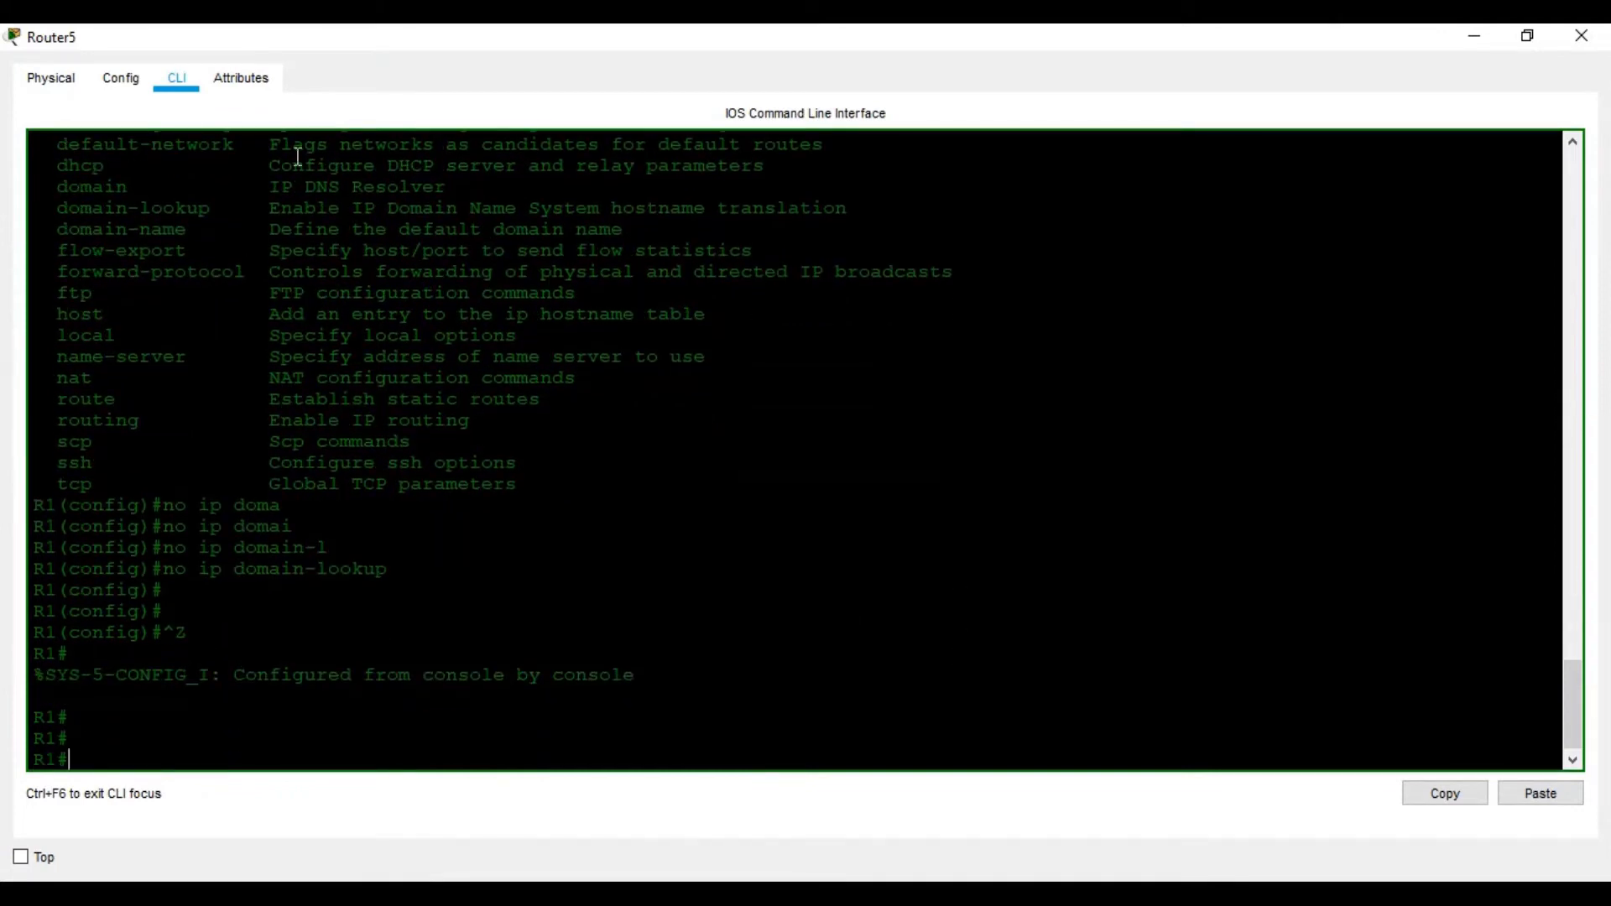
{"action": "type", "text": "wr"}
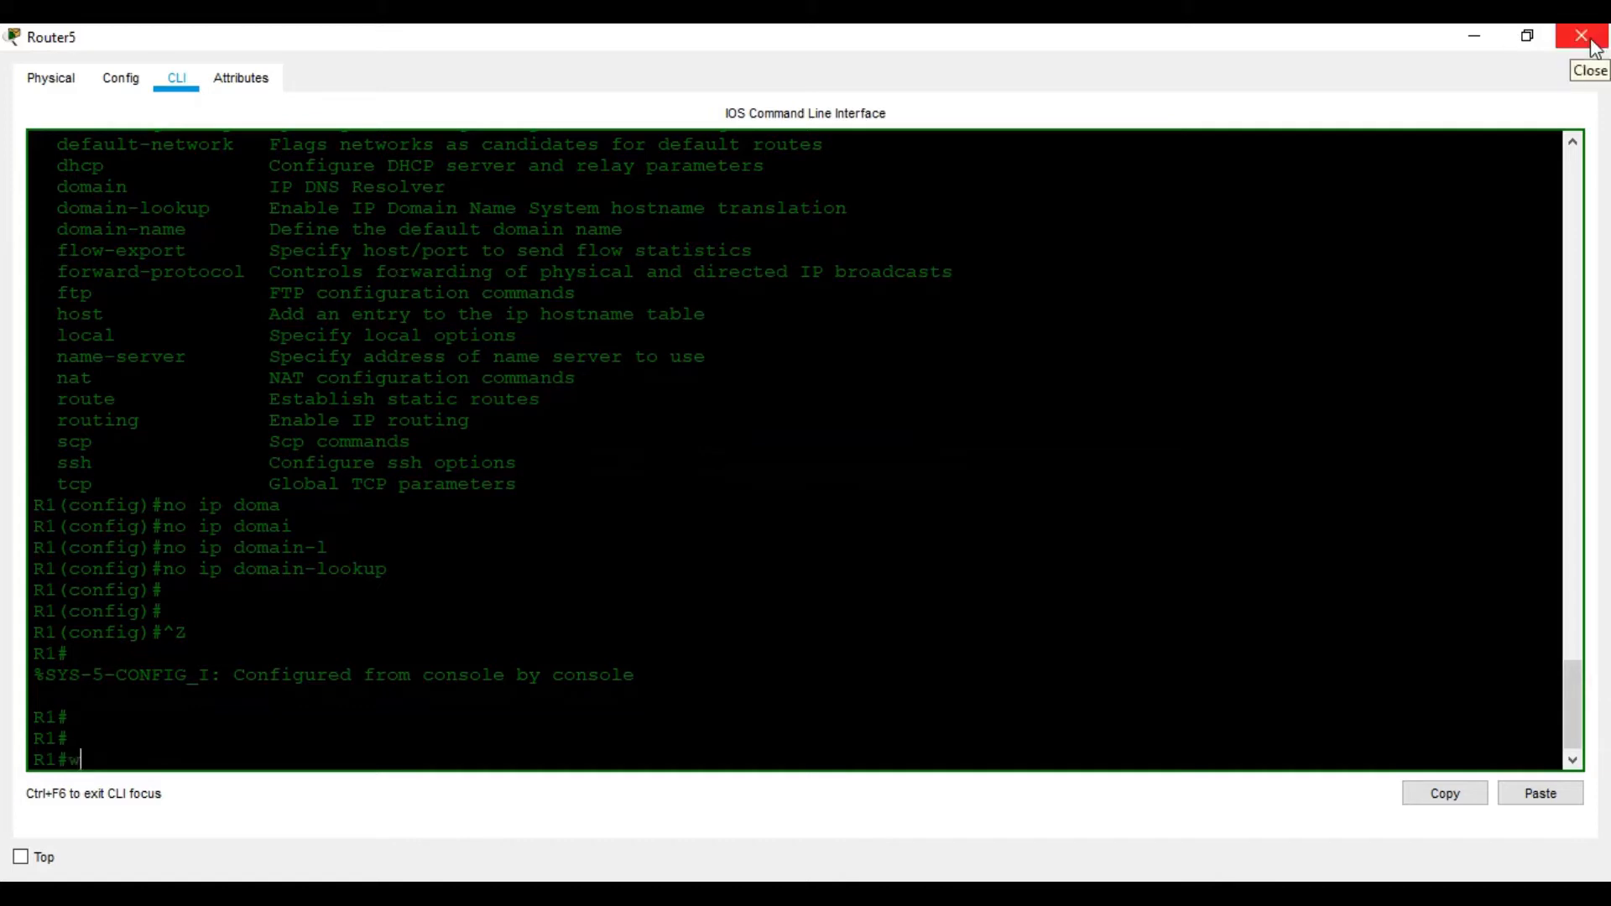
{"action": "key", "text": "Return"}
Turn off DNS domain lookup on R2 with no ip domain-lookup
{"action": "left_click", "coordinate": [1591, 42]}
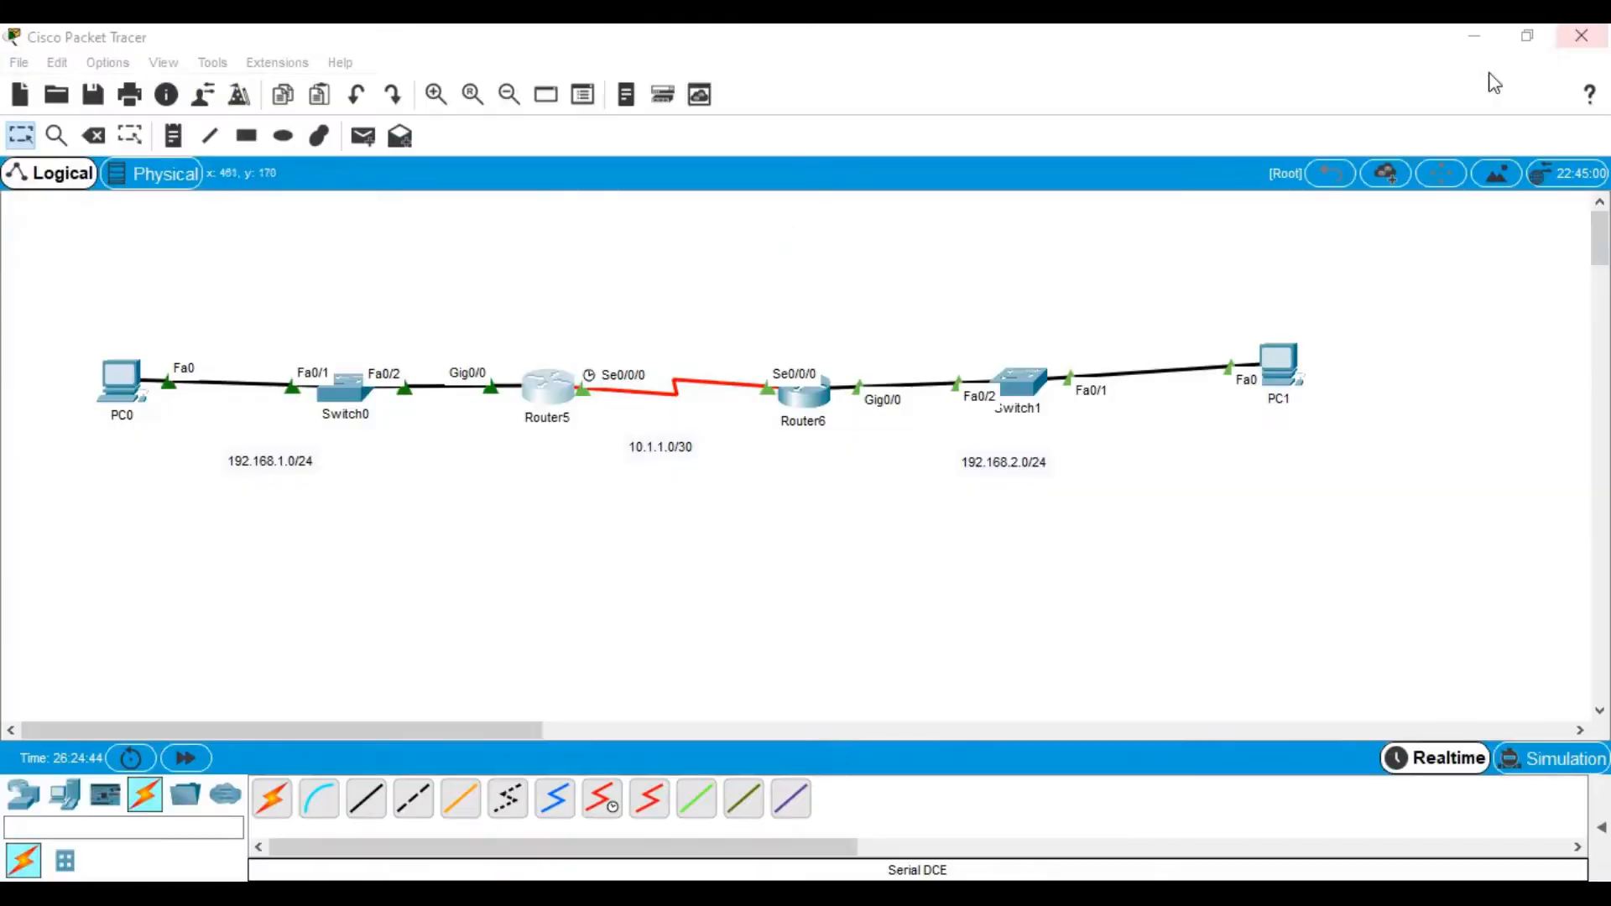
{"action": "left_click", "coordinate": [801, 405]}
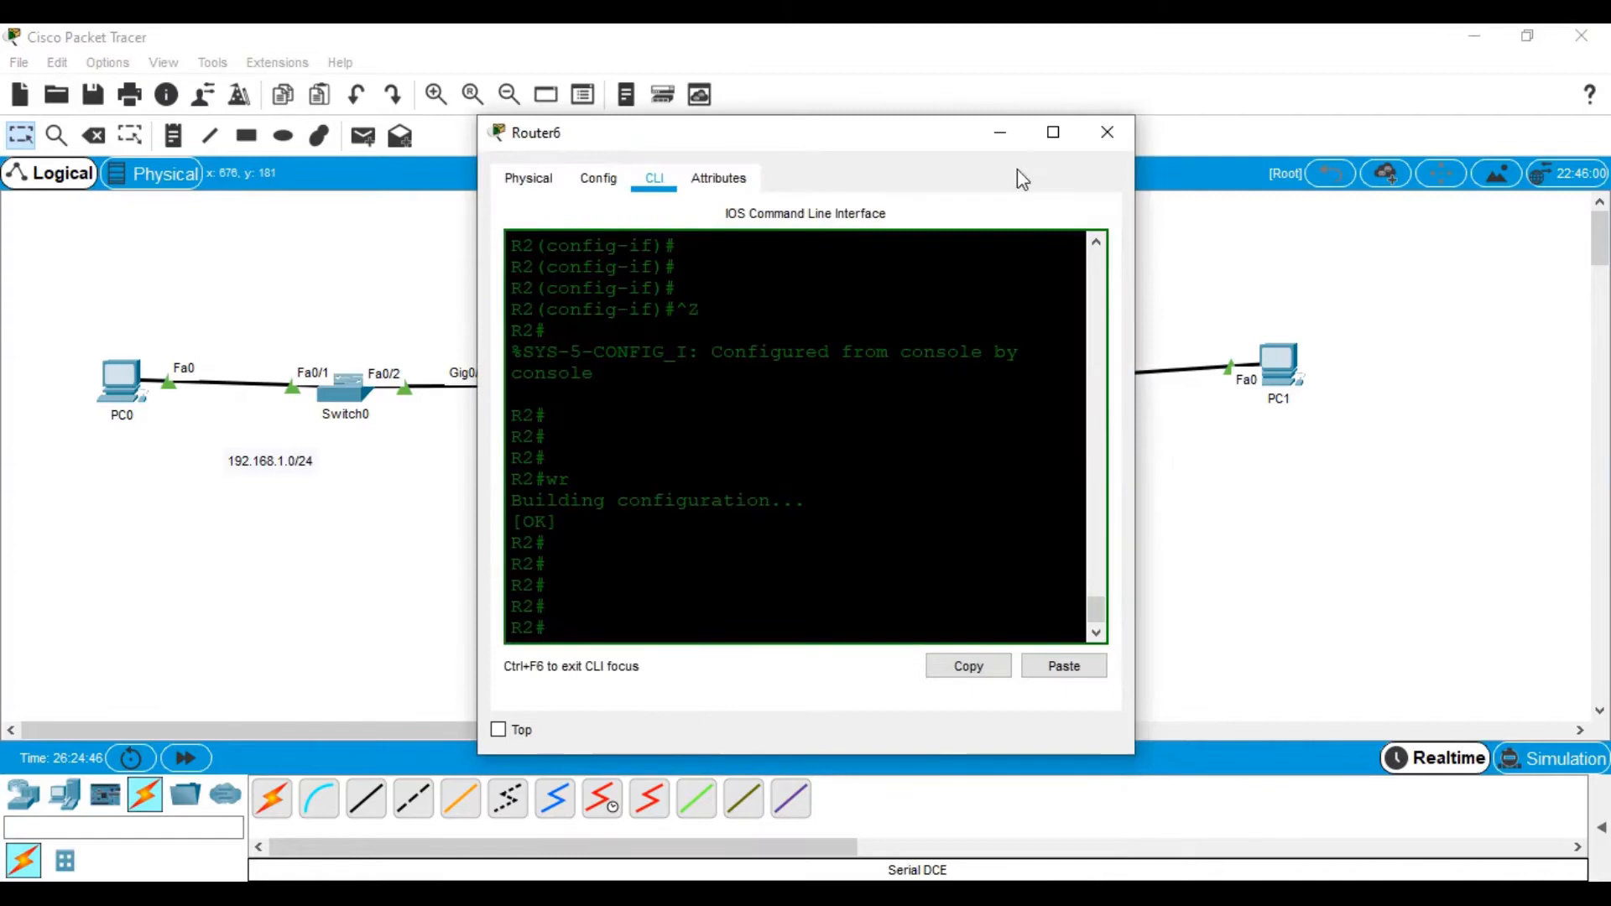
{"action": "left_click", "coordinate": [1052, 130]}
{"action": "type", "text": "cof"}
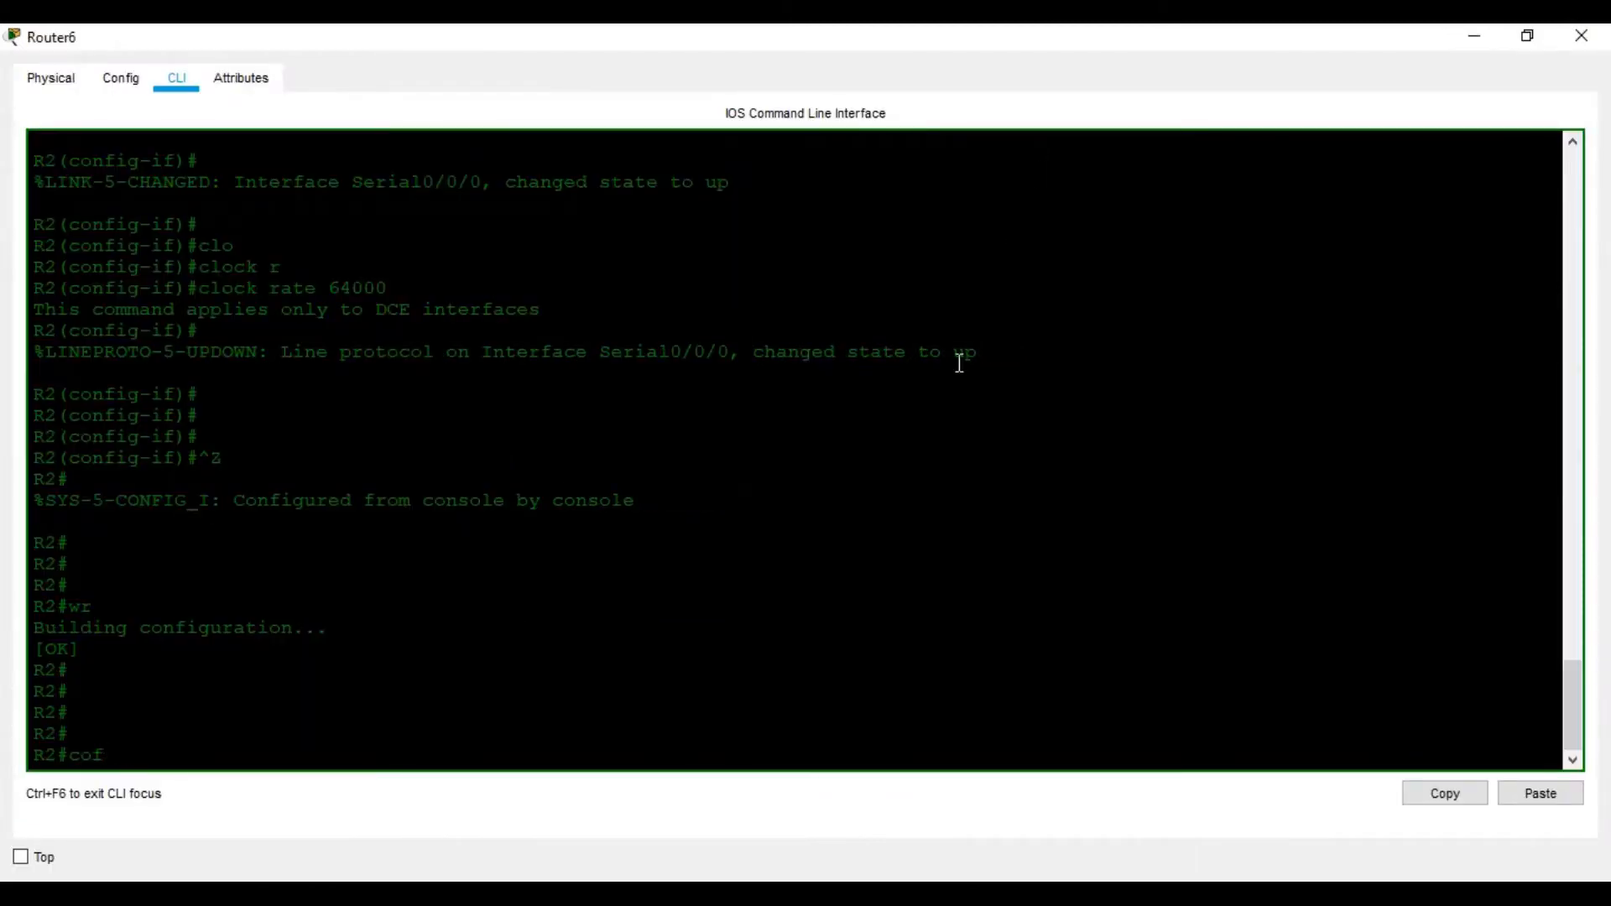
{"action": "type", "text": "nf t"}
{"action": "key", "text": "Return"}
{"action": "key", "text": "Return"}
{"action": "key", "text": "Return"}
{"action": "key", "text": "Return"}
{"action": "type", "text": "i"}
{"action": "key", "text": "BackSpace"}
{"action": "type", "text": "n"}
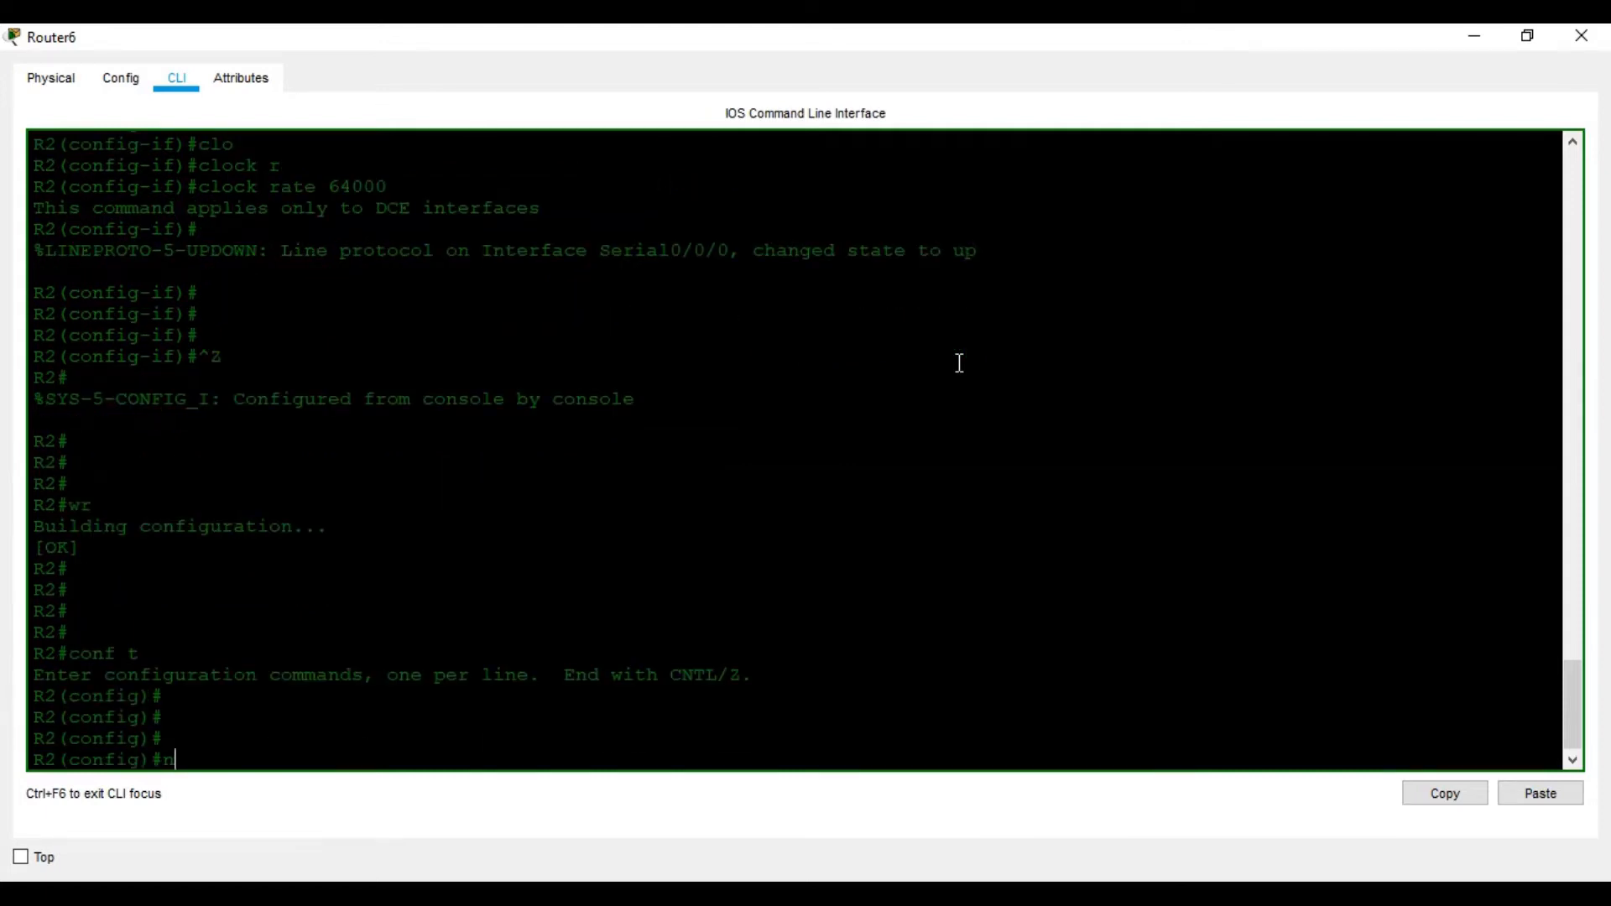
{"action": "type", "text": "o ip domain-l"}
{"action": "key", "text": "Tab"}
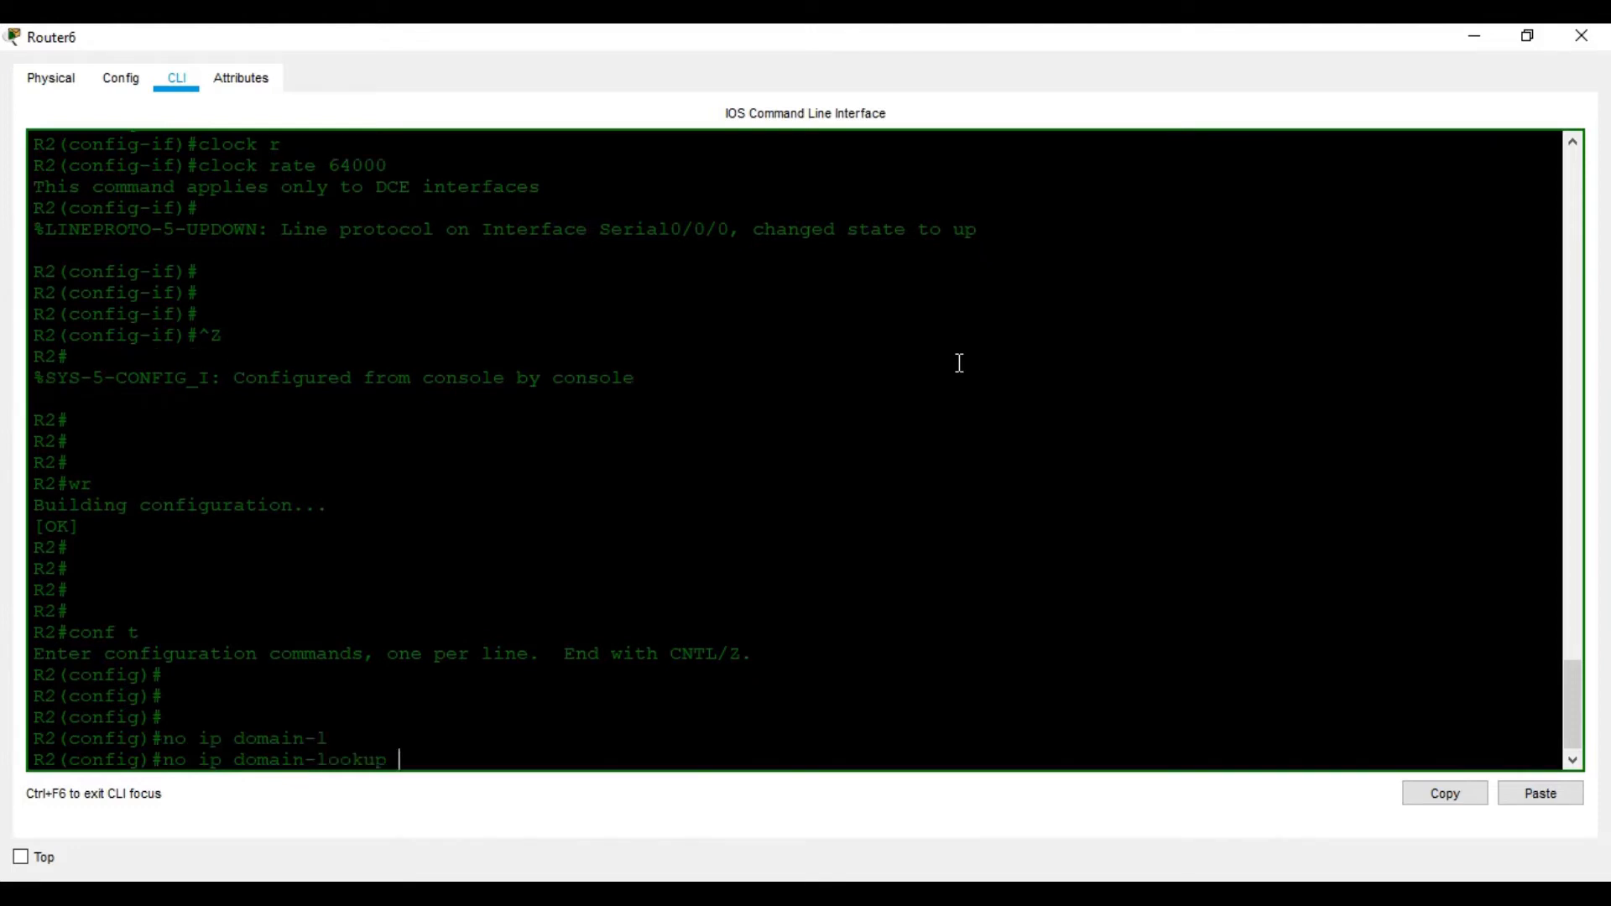
{"action": "key", "text": "Return"}
{"action": "key", "text": "Return"}
{"action": "key", "text": "Return"}
{"action": "key", "text": "Return"}
Save R2's configuration with wr and close the Router6 window
{"action": "key", "text": "ctrl+z"}
{"action": "key", "text": "Return"}
{"action": "key", "text": "Return"}
{"action": "key", "text": "Return"}
{"action": "key", "text": "Return"}
{"action": "key", "text": "Return"}
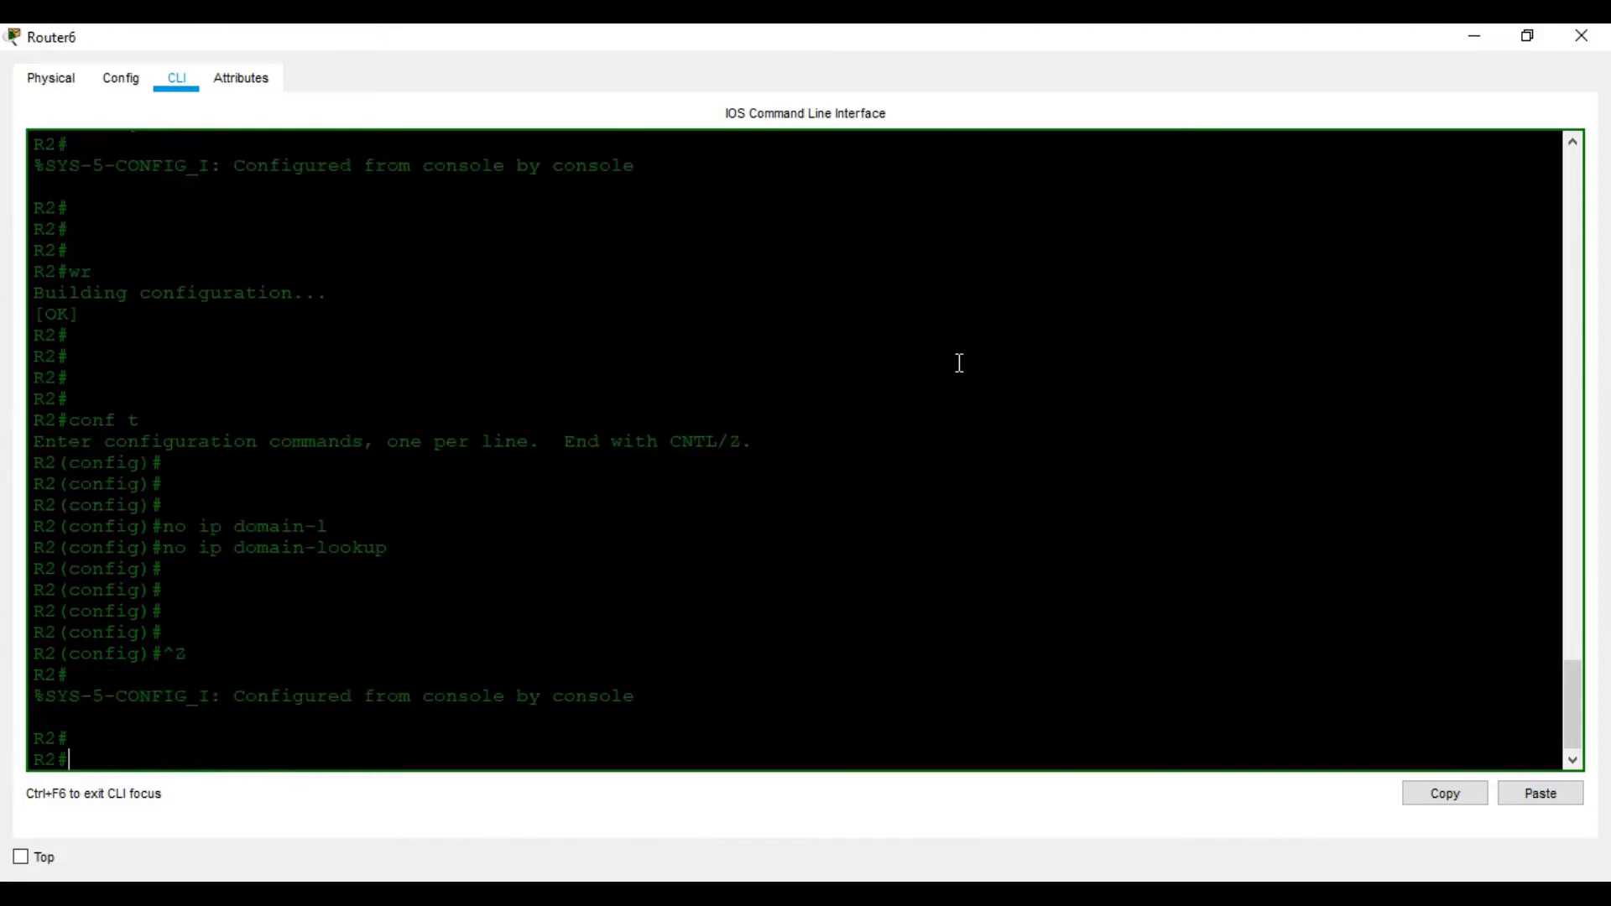
{"action": "type", "text": "wr"}
{"action": "key", "text": "Return"}
{"action": "key", "text": "Return"}
{"action": "key", "text": "Return"}
{"action": "key", "text": "Return"}
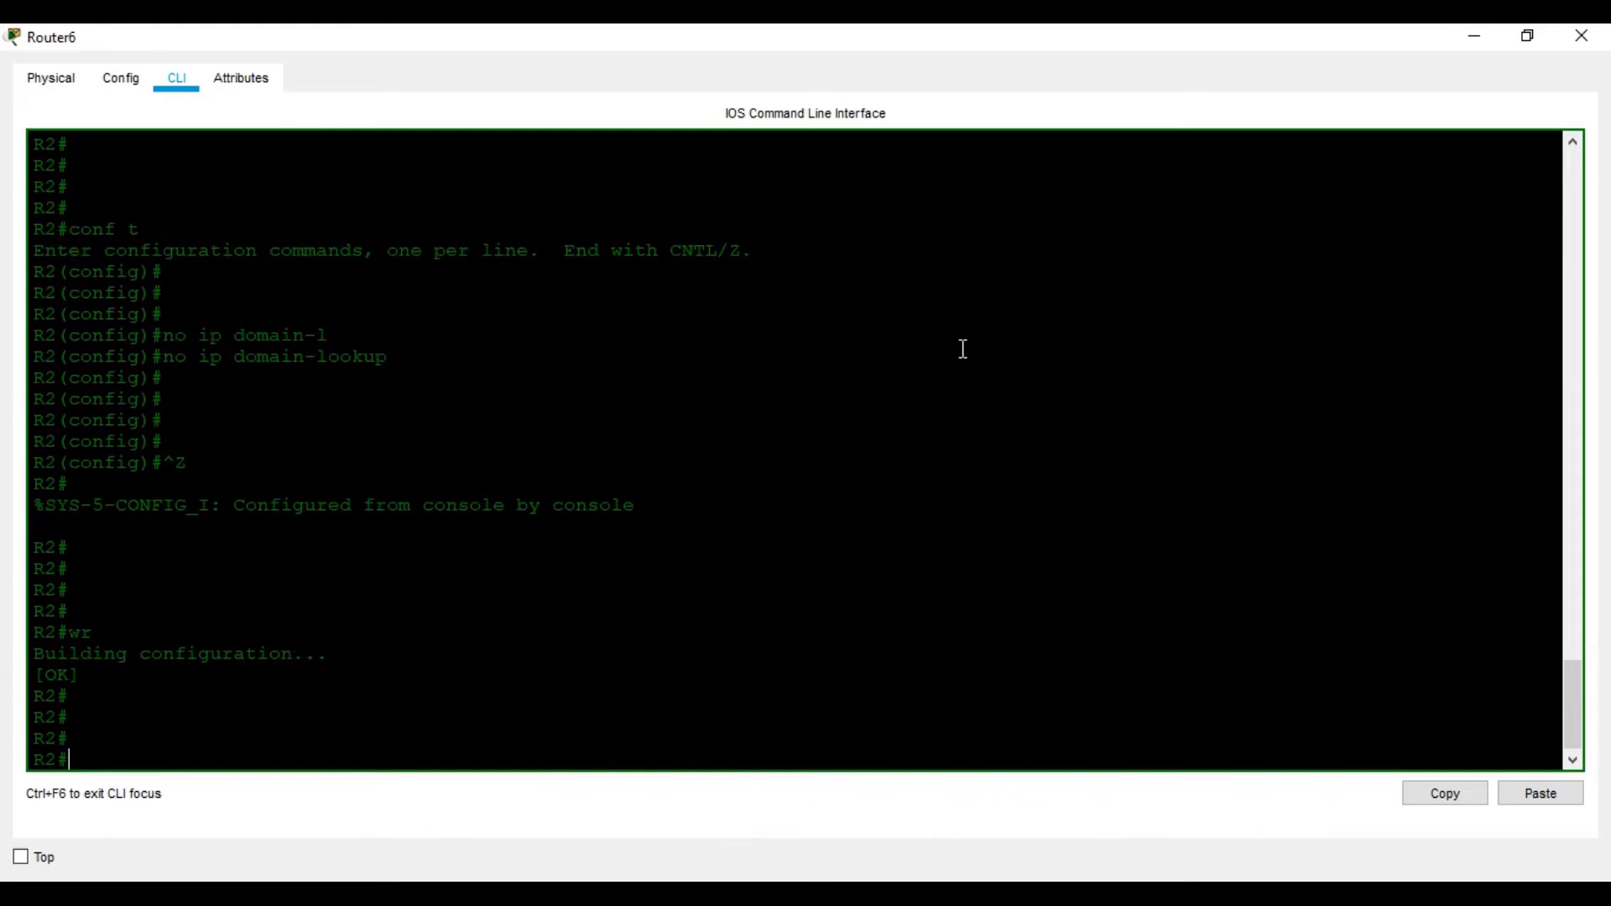
{"action": "left_click", "coordinate": [1581, 36]}
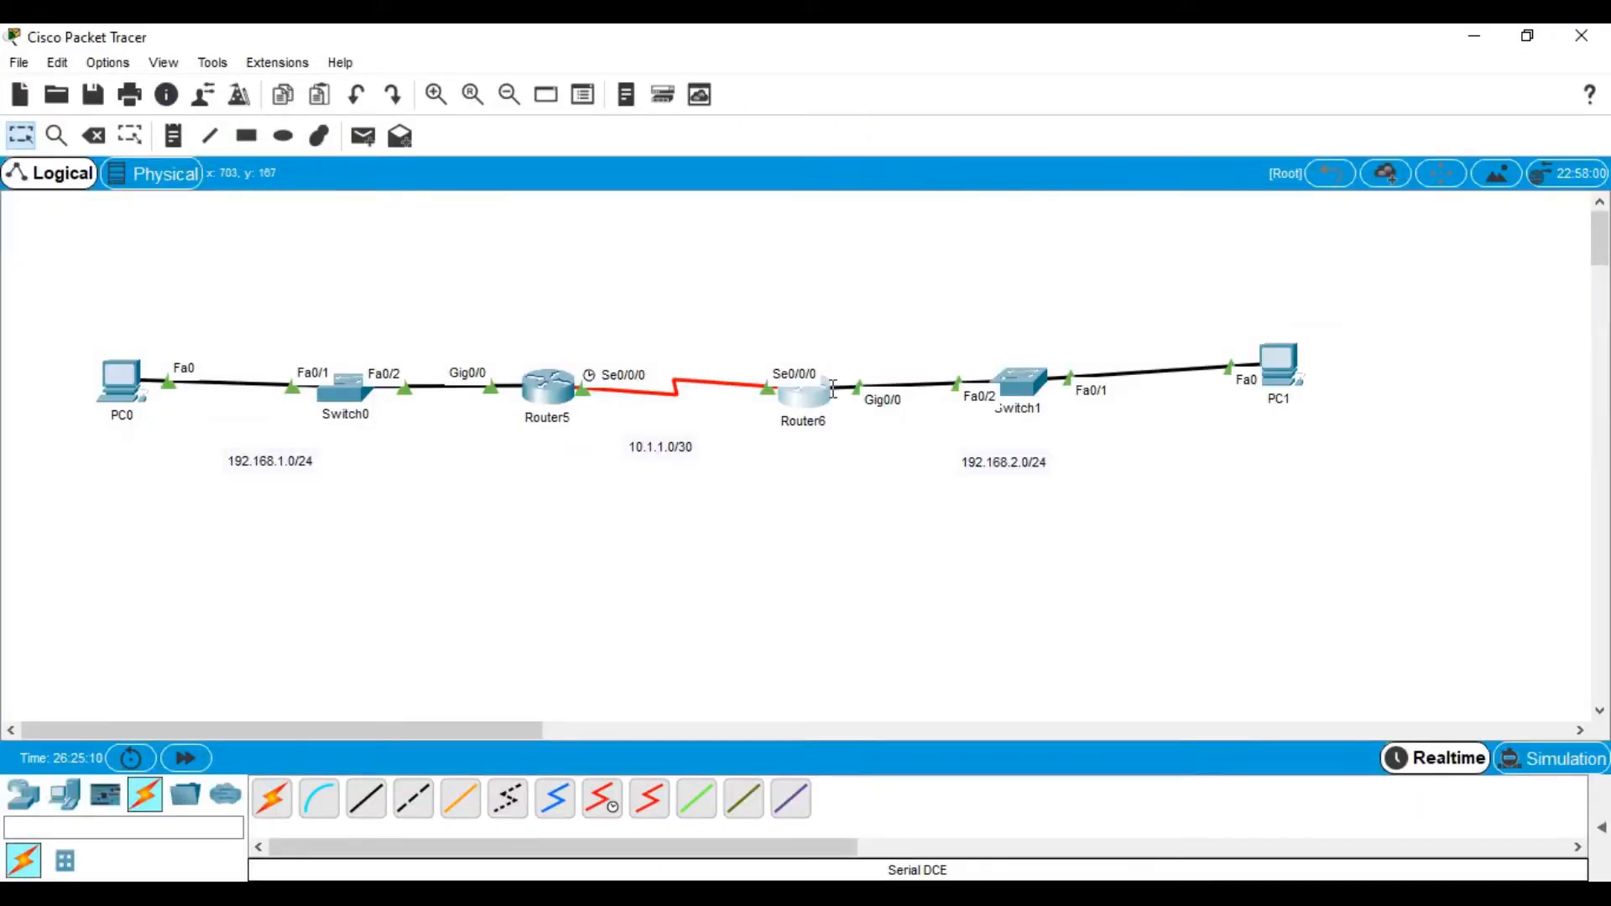
{"action": "left_click", "coordinate": [803, 392]}
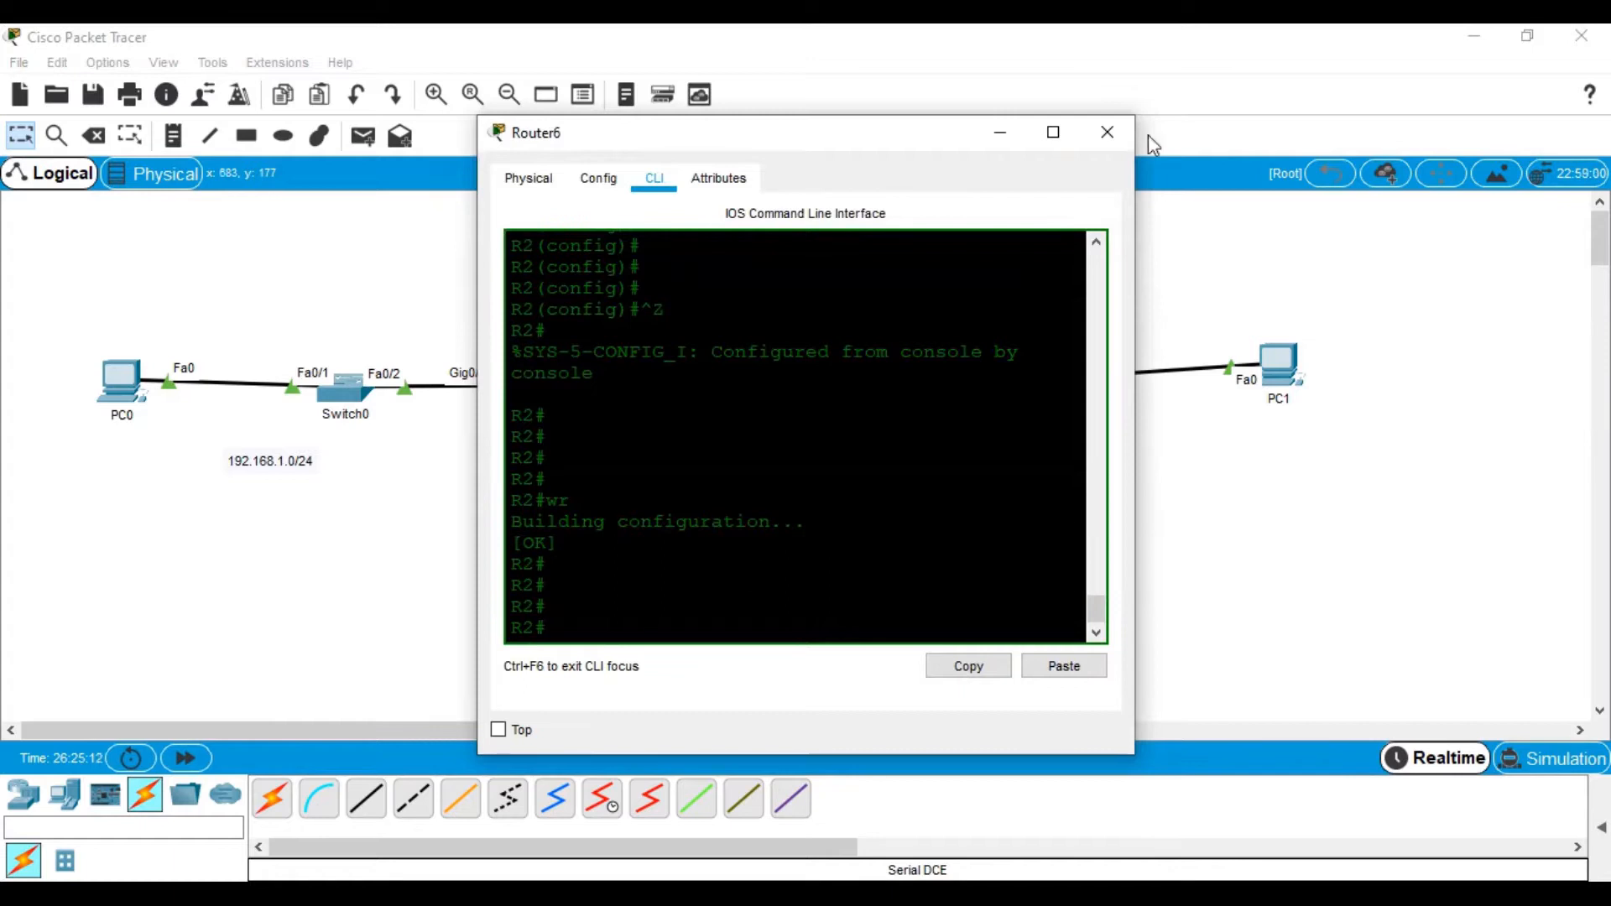
{"action": "left_click", "coordinate": [1108, 135]}
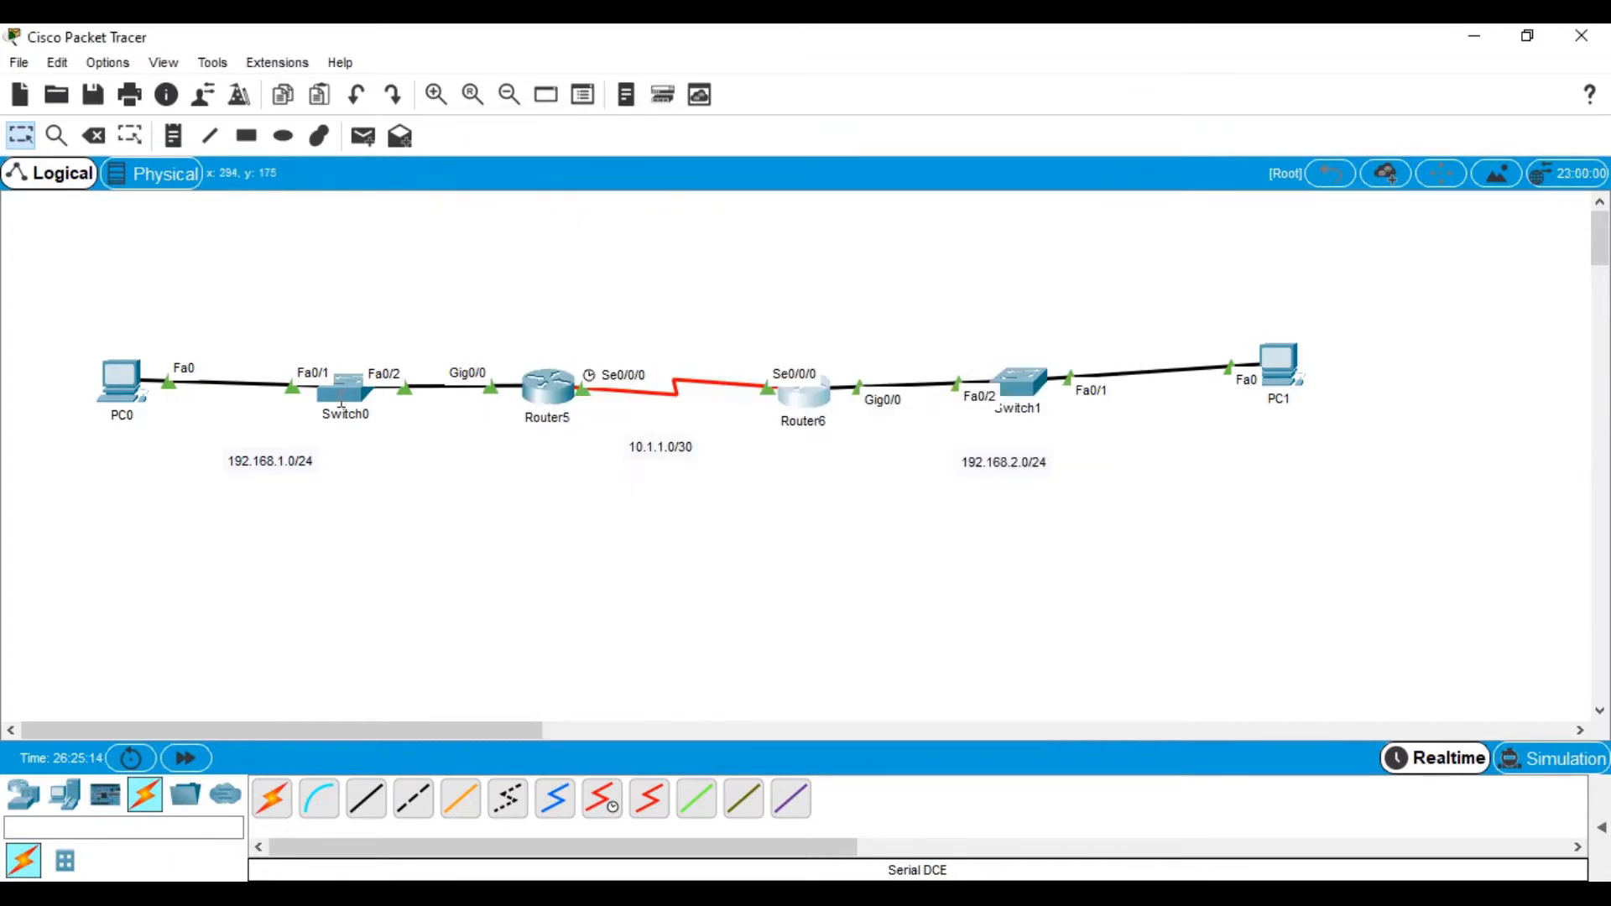
Review the Step 3 RIP instructions in the Word lab document
{"action": "left_click", "coordinate": [120, 380]}
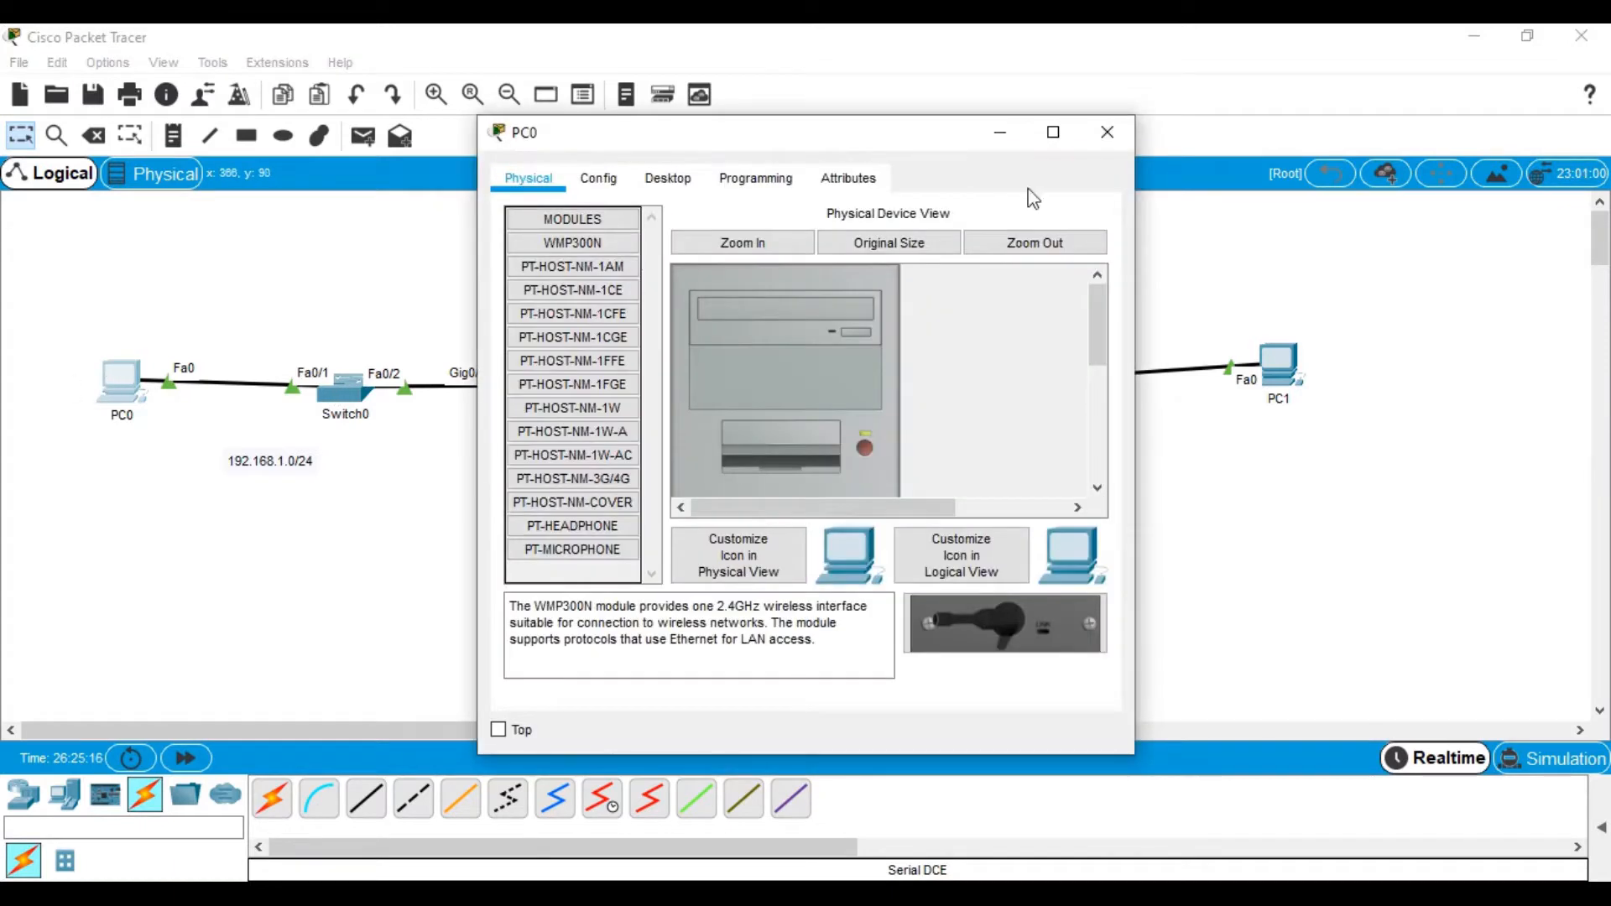
{"action": "left_click", "coordinate": [1106, 133]}
{"action": "key", "text": "alt+Tab"}
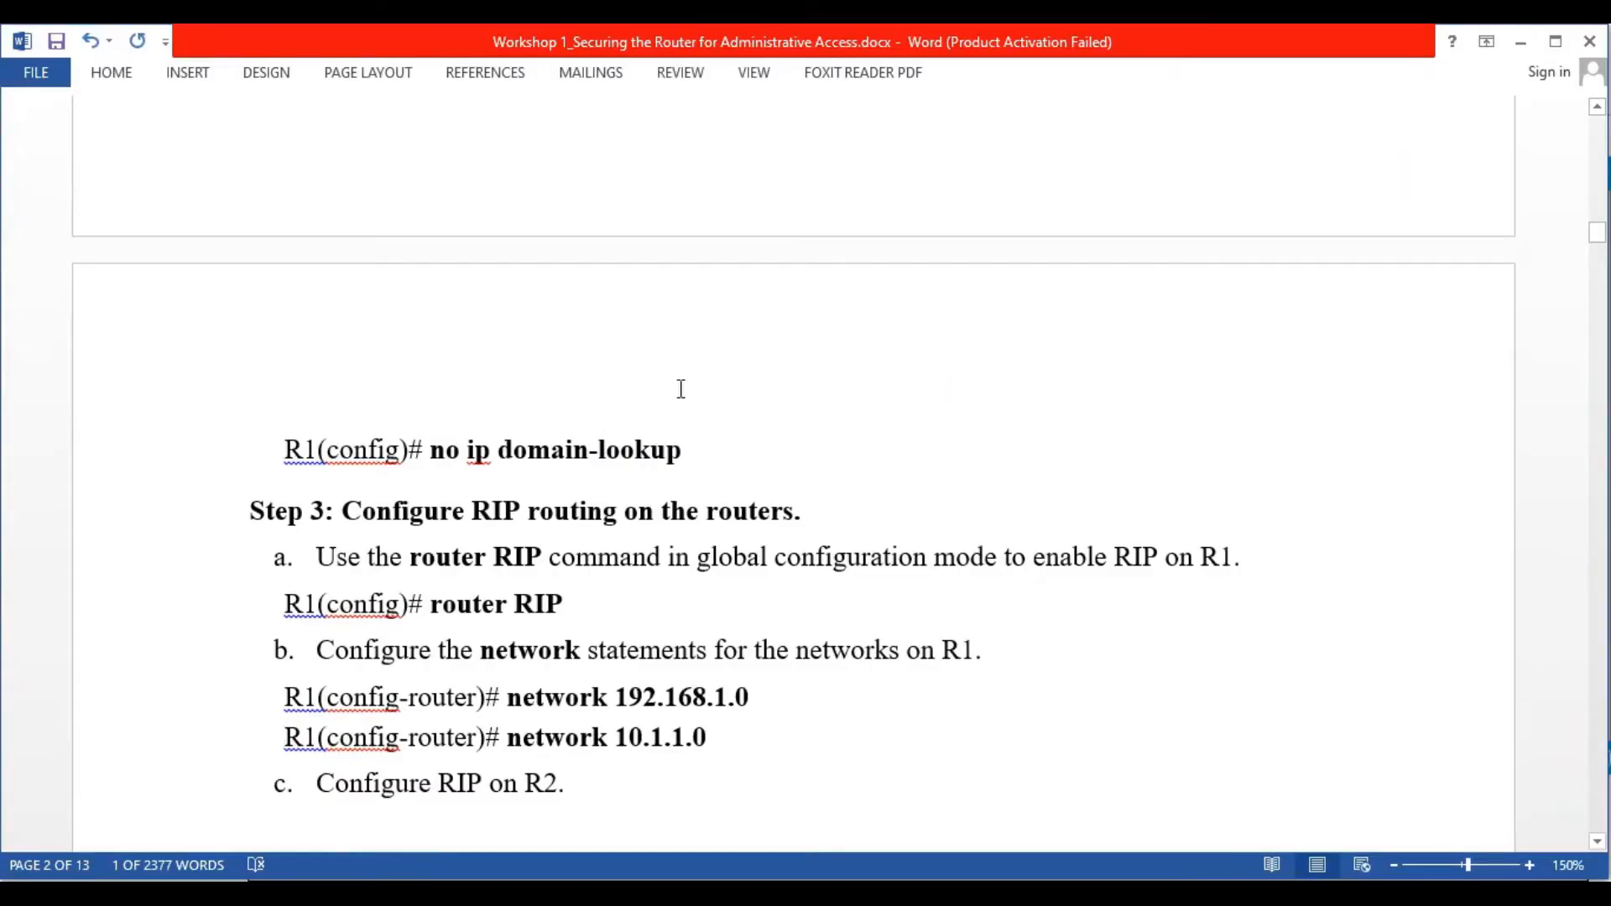
{"action": "scroll", "coordinate": [657, 541], "scroll_direction": "down", "scroll_amount": 1}
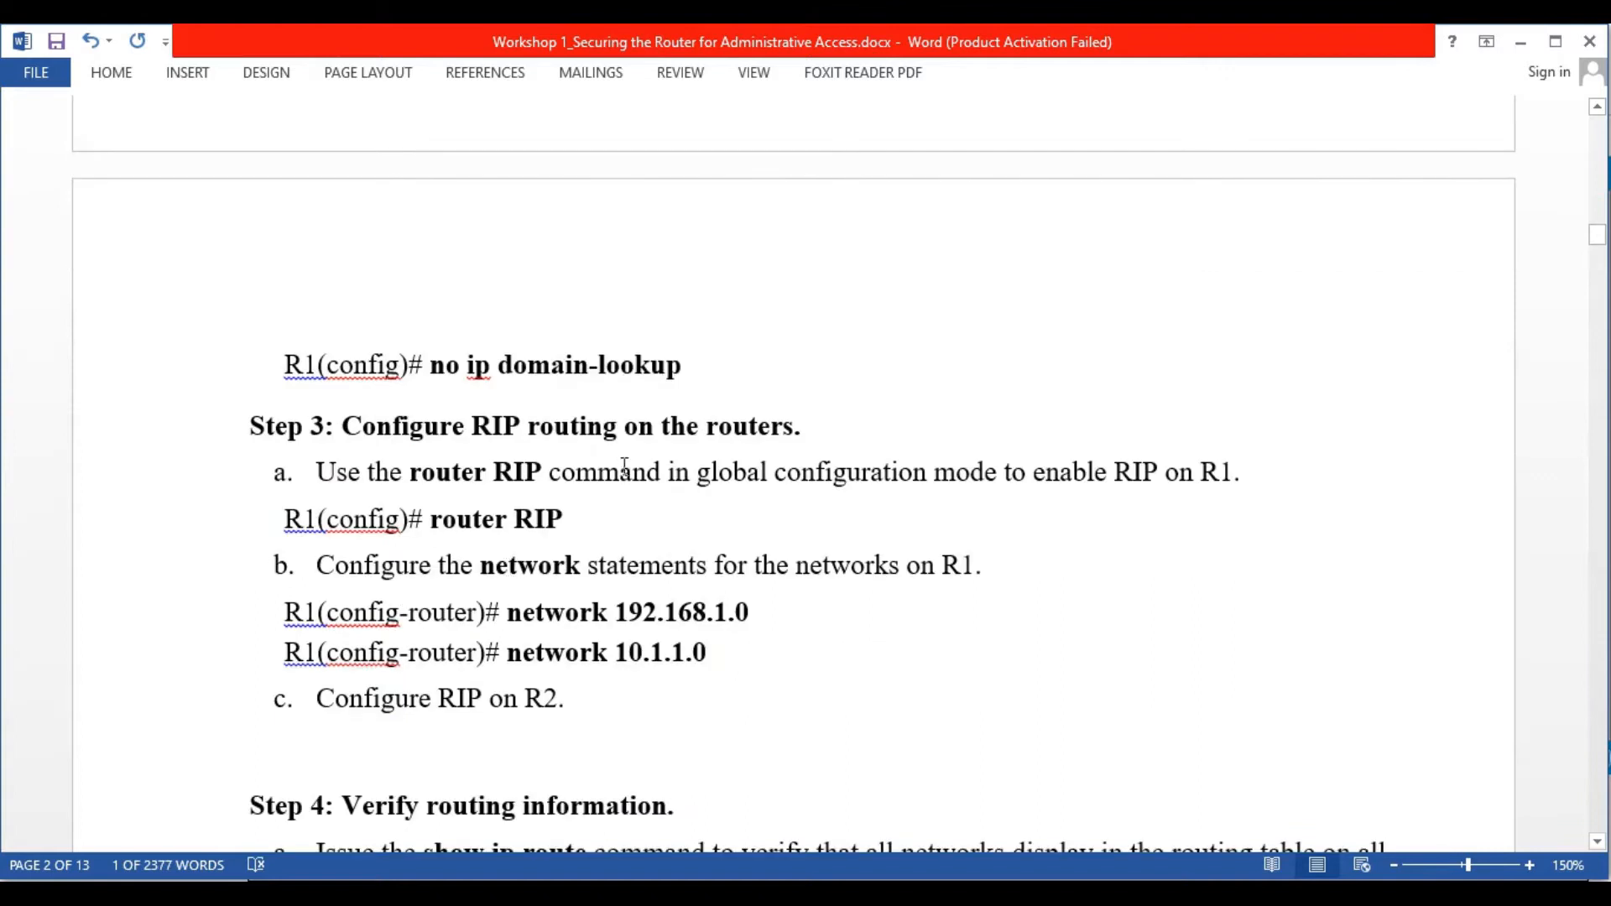
{"action": "scroll", "coordinate": [619, 468], "scroll_direction": "down", "scroll_amount": 5}
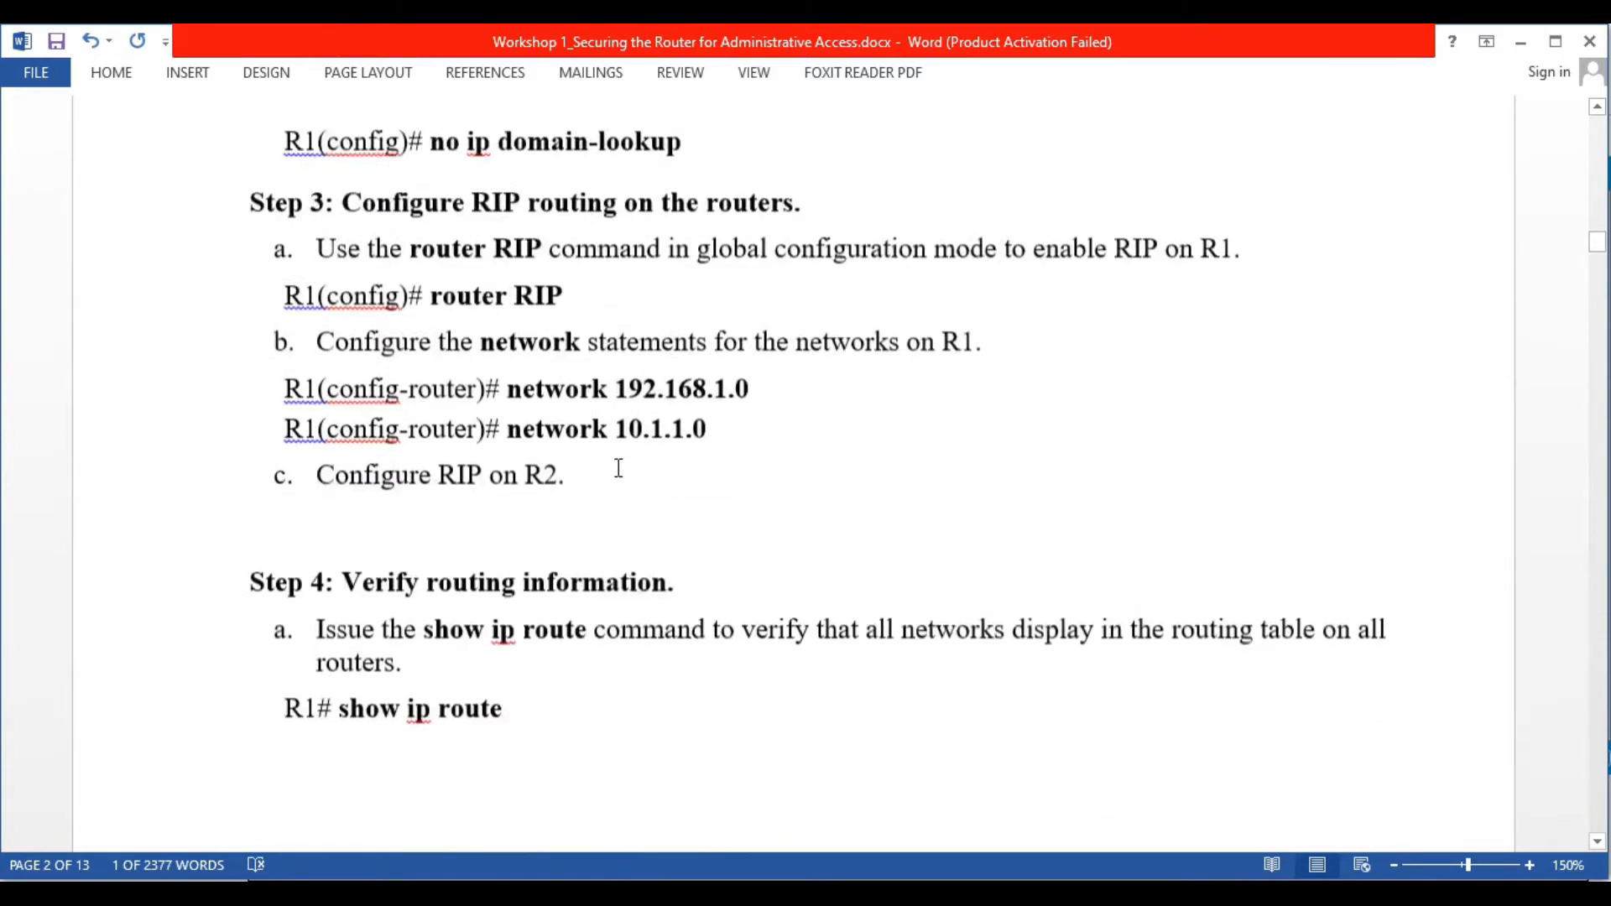
{"action": "scroll", "coordinate": [619, 468], "scroll_direction": "down", "scroll_amount": 3}
{"action": "scroll", "coordinate": [620, 468], "scroll_direction": "up", "scroll_amount": 8}
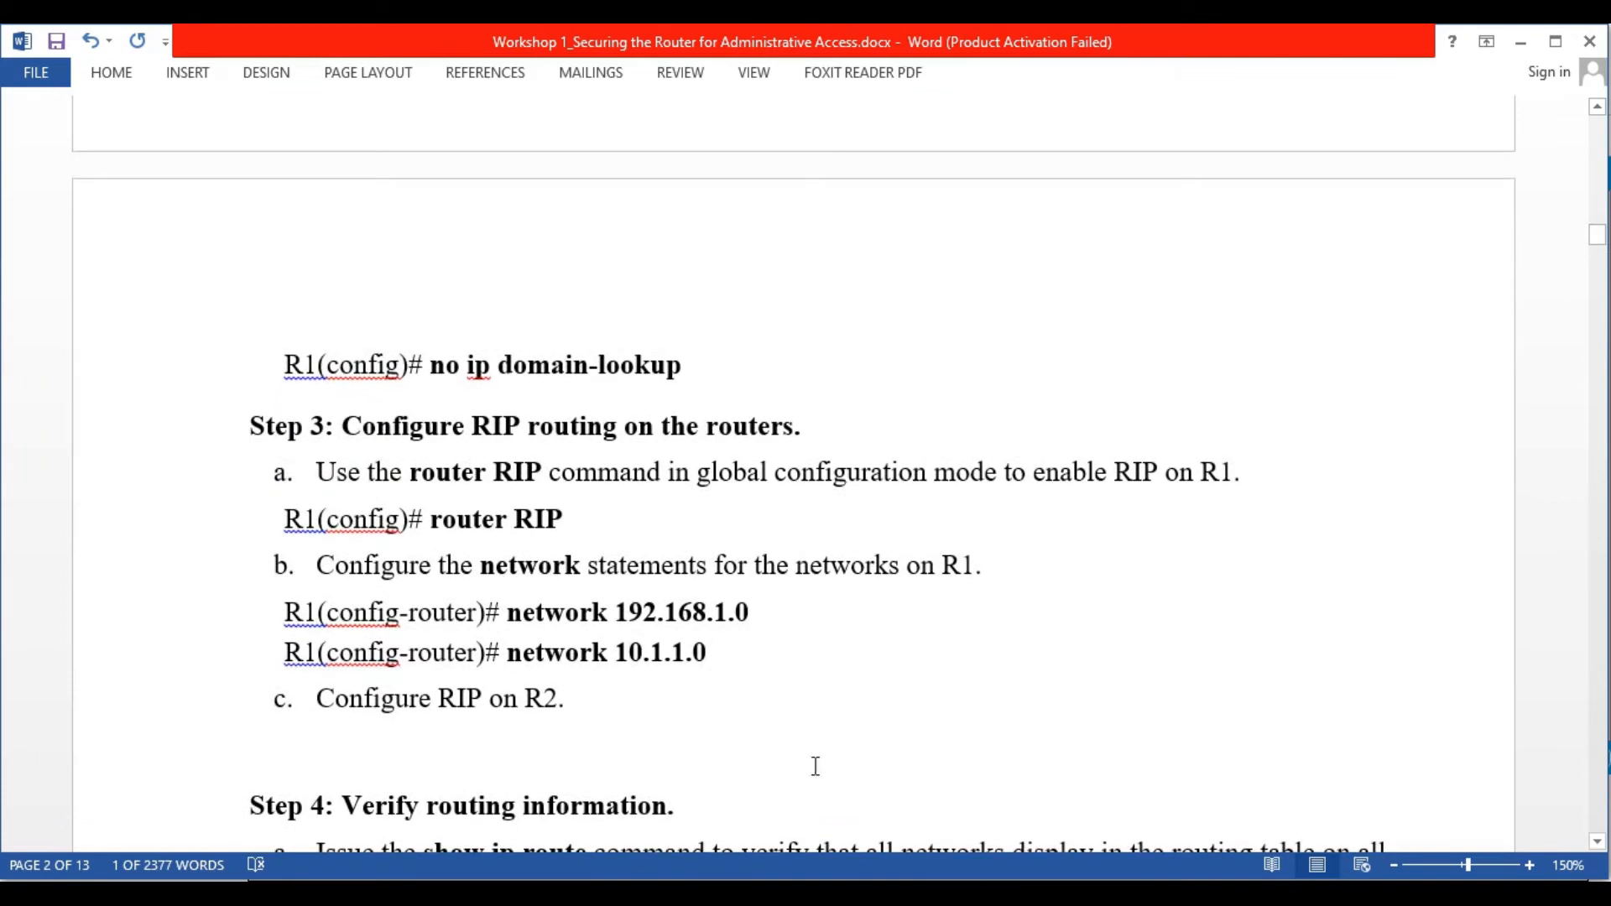
Put R1 (Router5) into global configuration mode with conf t
{"action": "left_click", "coordinate": [1191, 895]}
{"action": "left_click", "coordinate": [542, 400]}
{"action": "left_click", "coordinate": [590, 516]}
{"action": "type", "text": "conf t"}
{"action": "key", "text": "Return"}
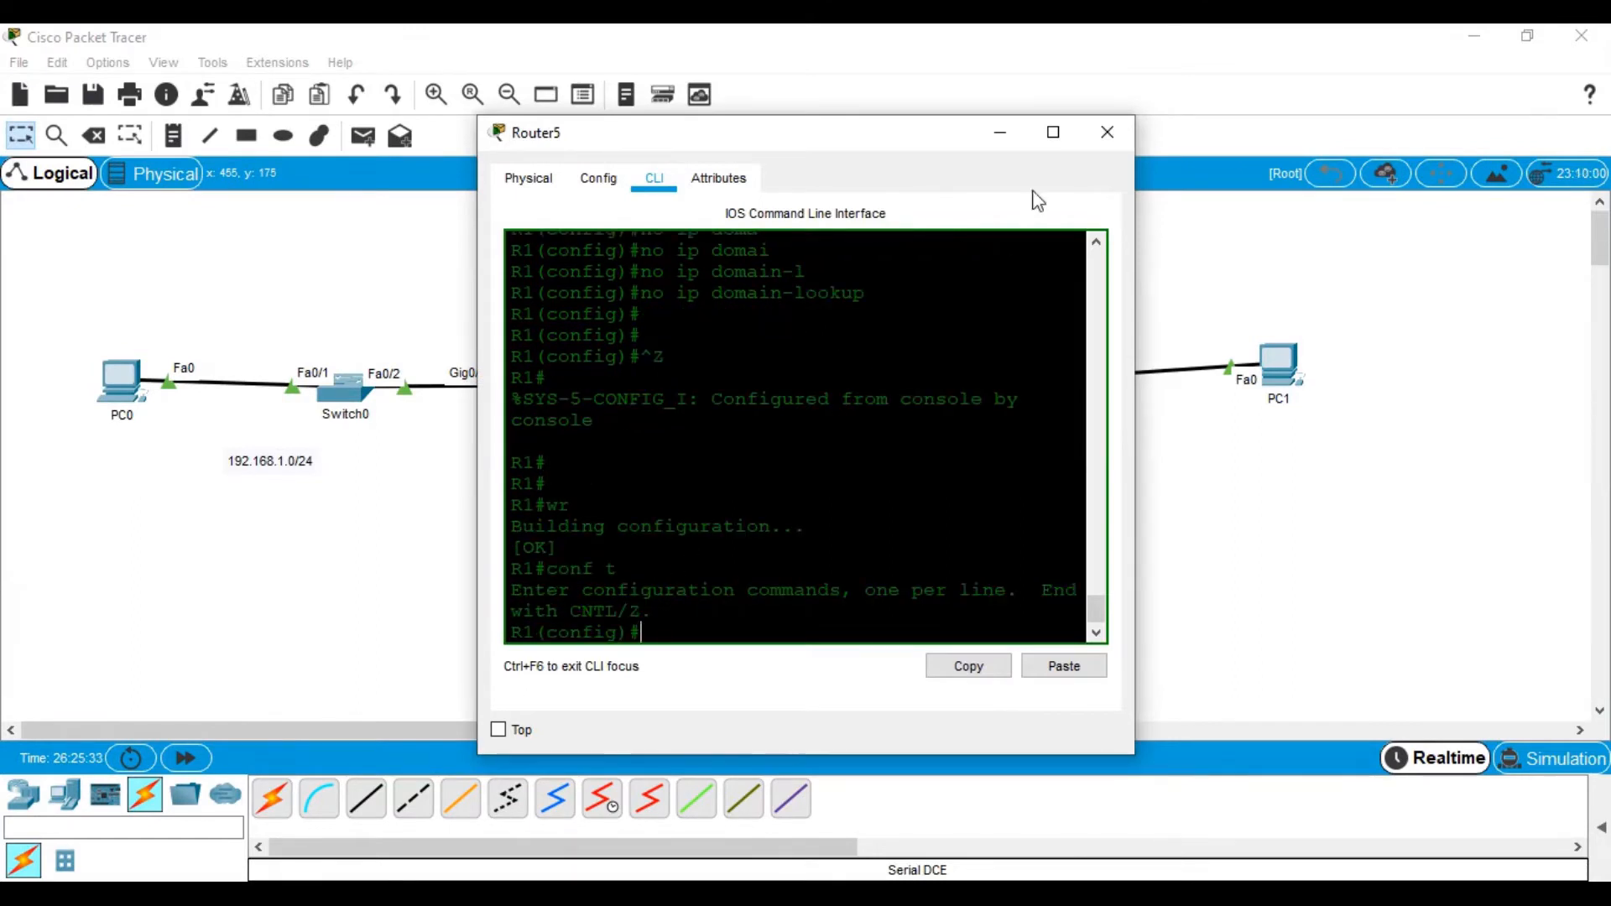
Enable RIP on R1 advertising networks 192.168.1.0 and 10.1.1.0
{"action": "left_click", "coordinate": [1053, 132]}
{"action": "type", "text": "rout"}
{"action": "key", "text": "Tab"}
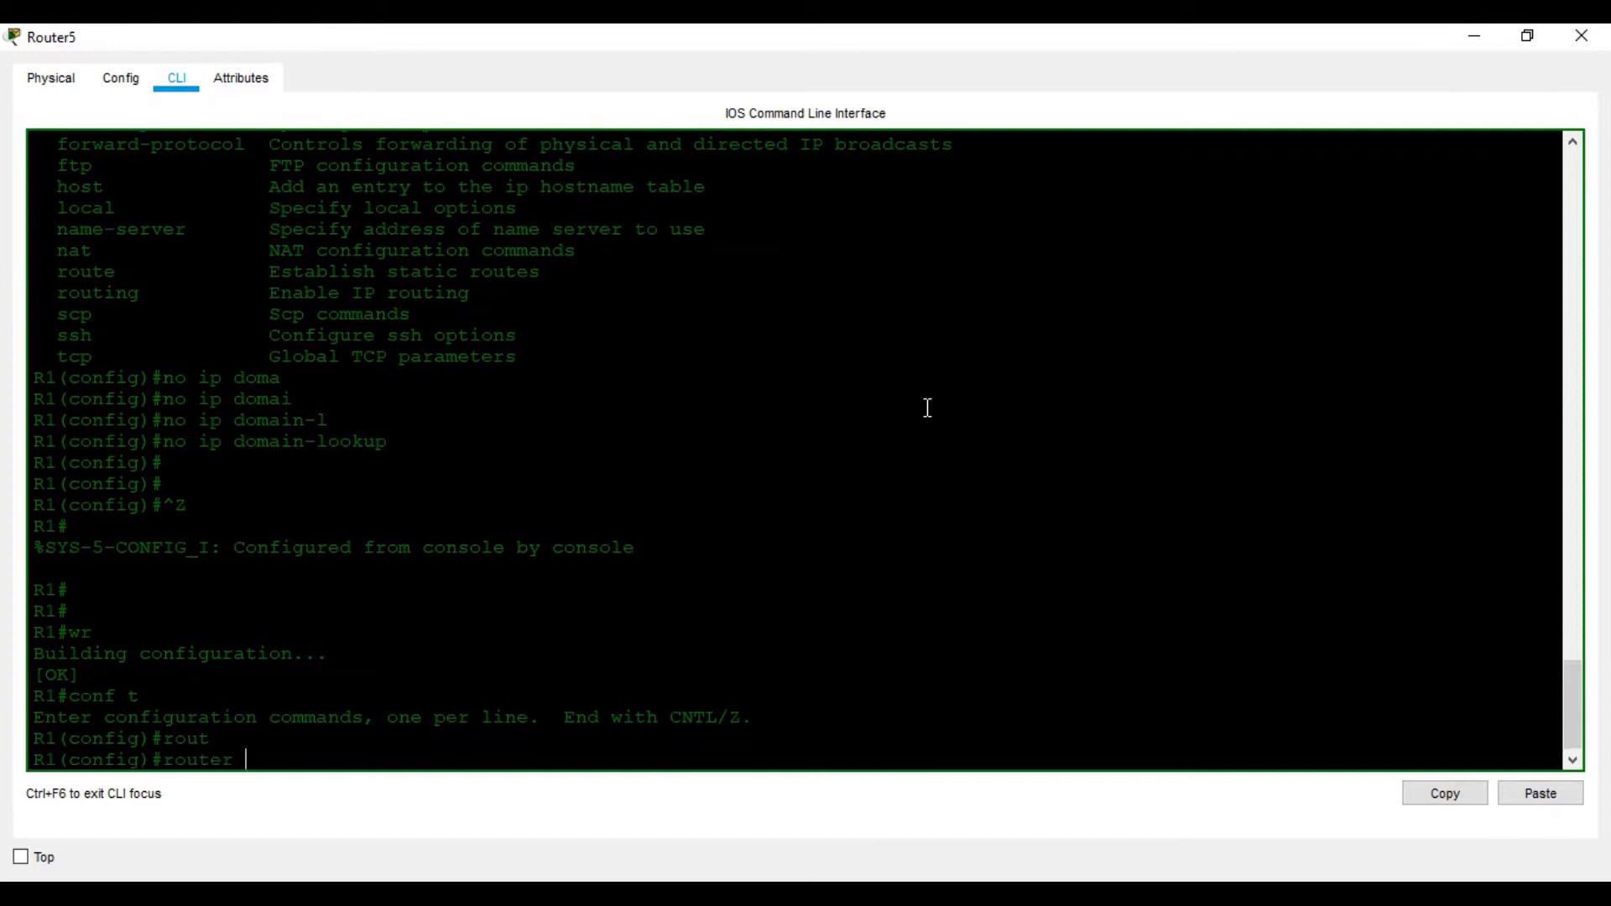
{"action": "type", "text": "r"}
{"action": "key", "text": "Tab"}
{"action": "key", "text": "Return"}
{"action": "type", "text": "ne"}
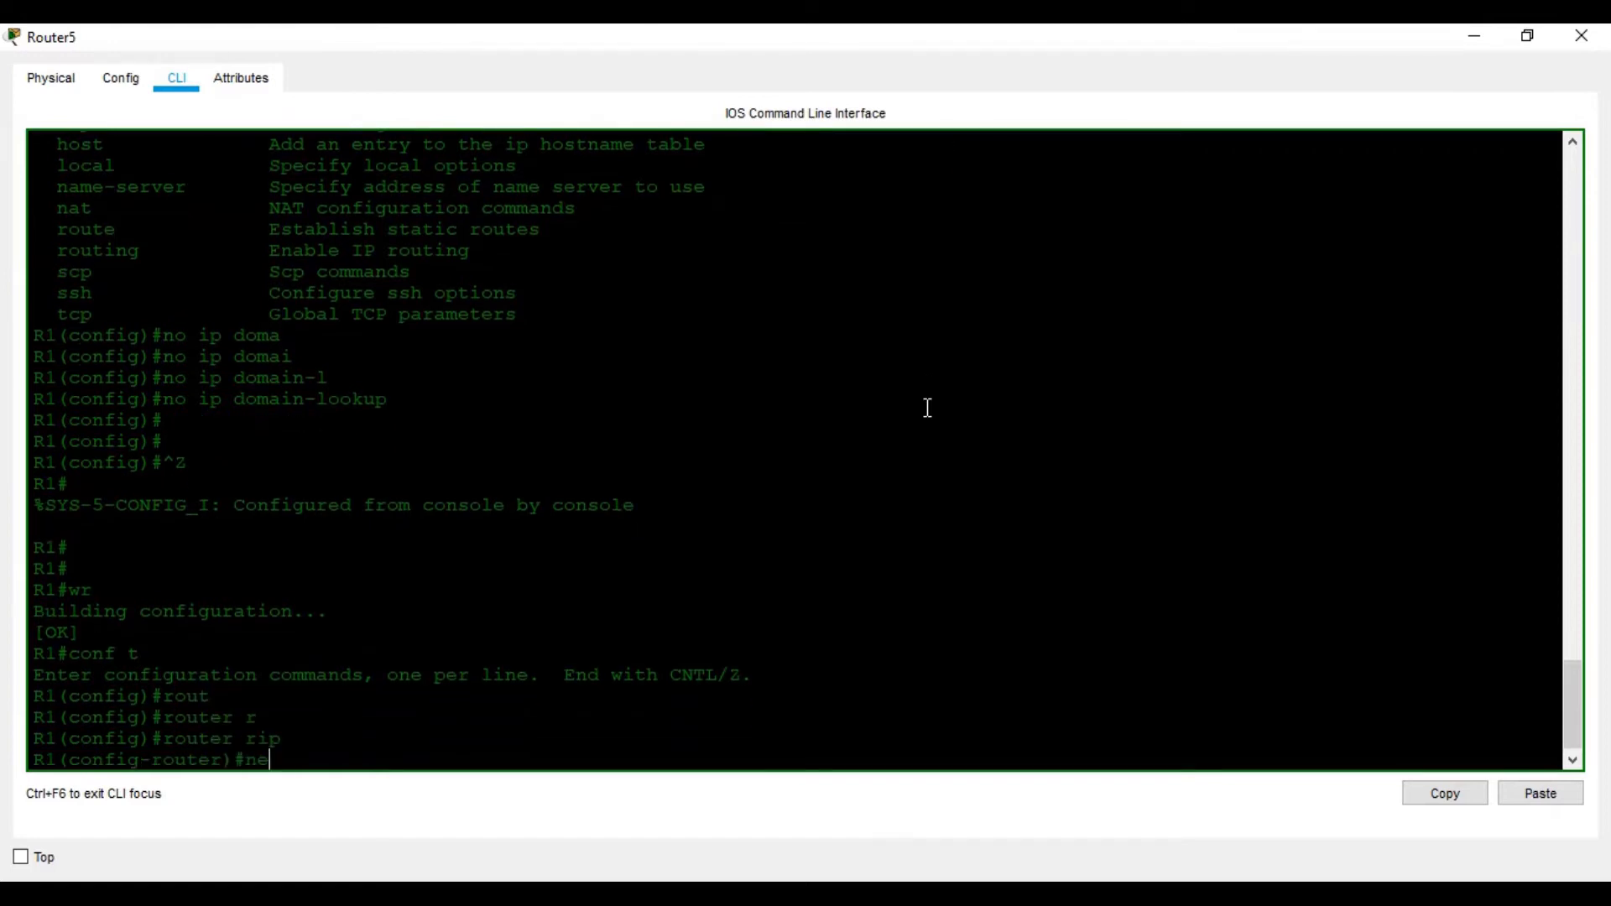
{"action": "type", "text": "t"}
{"action": "key", "text": "Tab"}
{"action": "type", "text": "192.1683."}
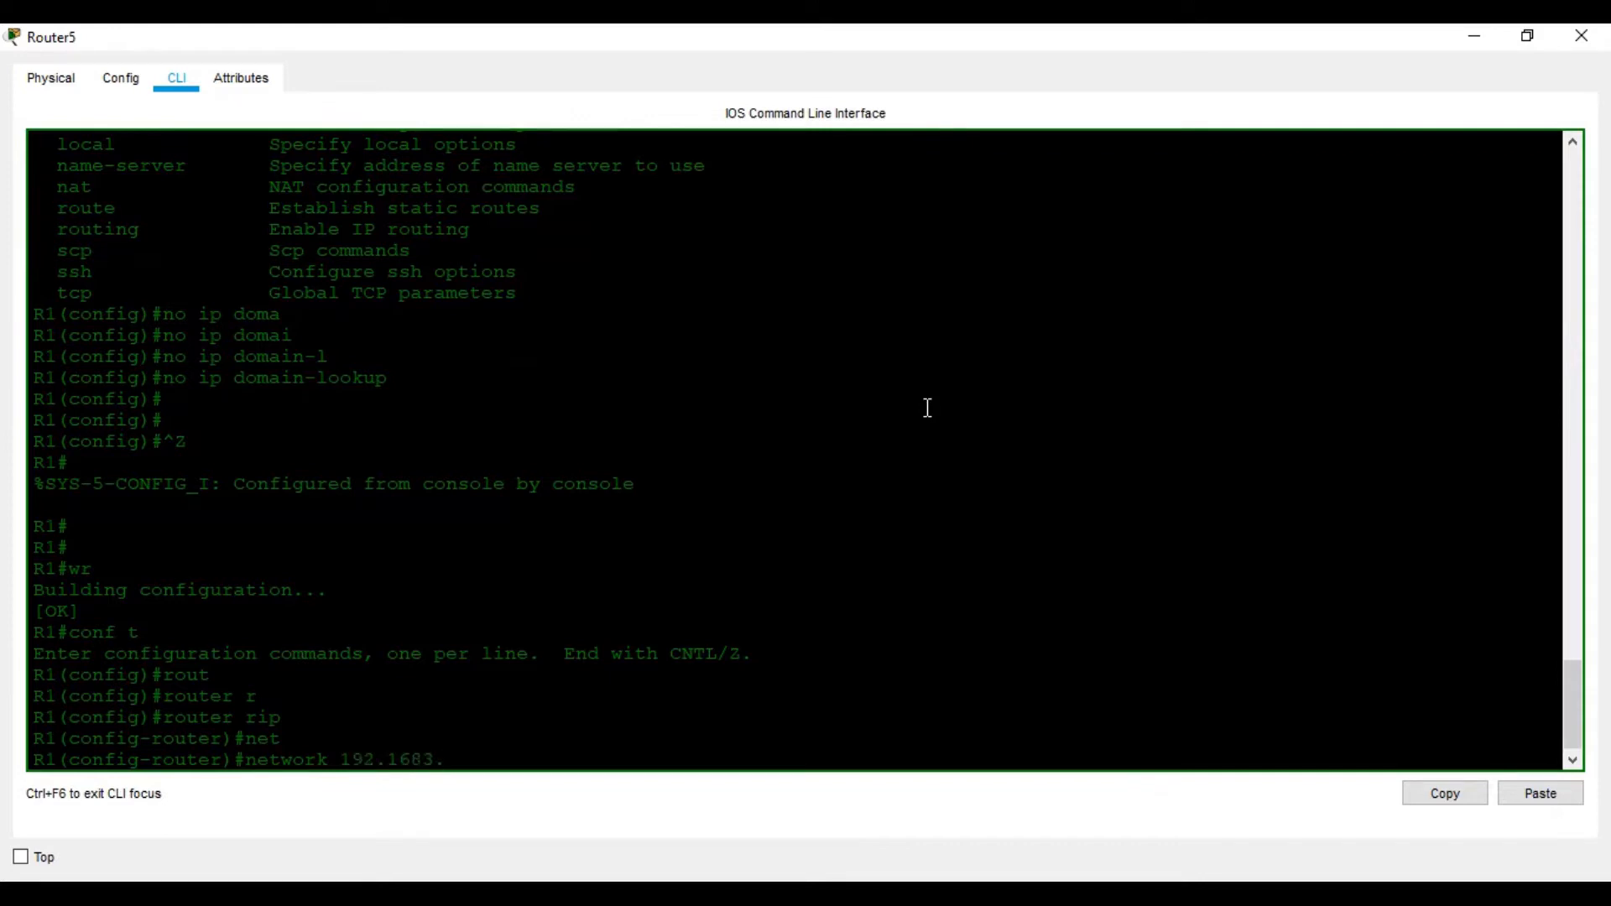
{"action": "key", "text": "BackSpace"}
{"action": "key", "text": "BackSpace"}
{"action": "type", "text": ".1.0"}
{"action": "key", "text": "Return"}
{"action": "type", "text": "net"}
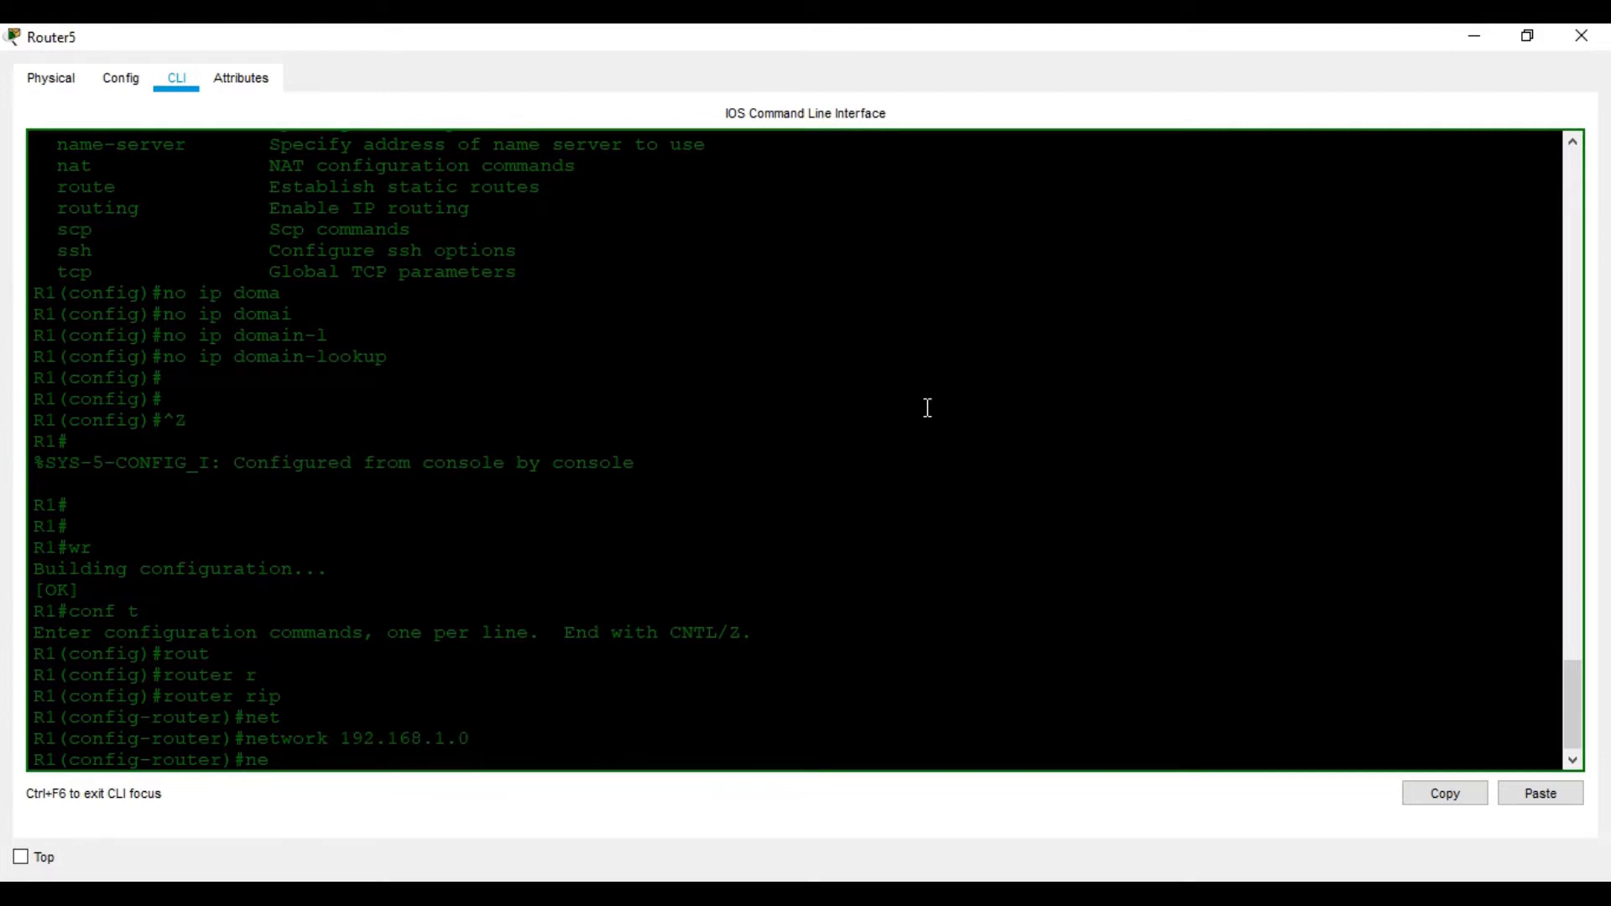
{"action": "key", "text": "Tab"}
{"action": "type", "text": "10.1.1.0"}
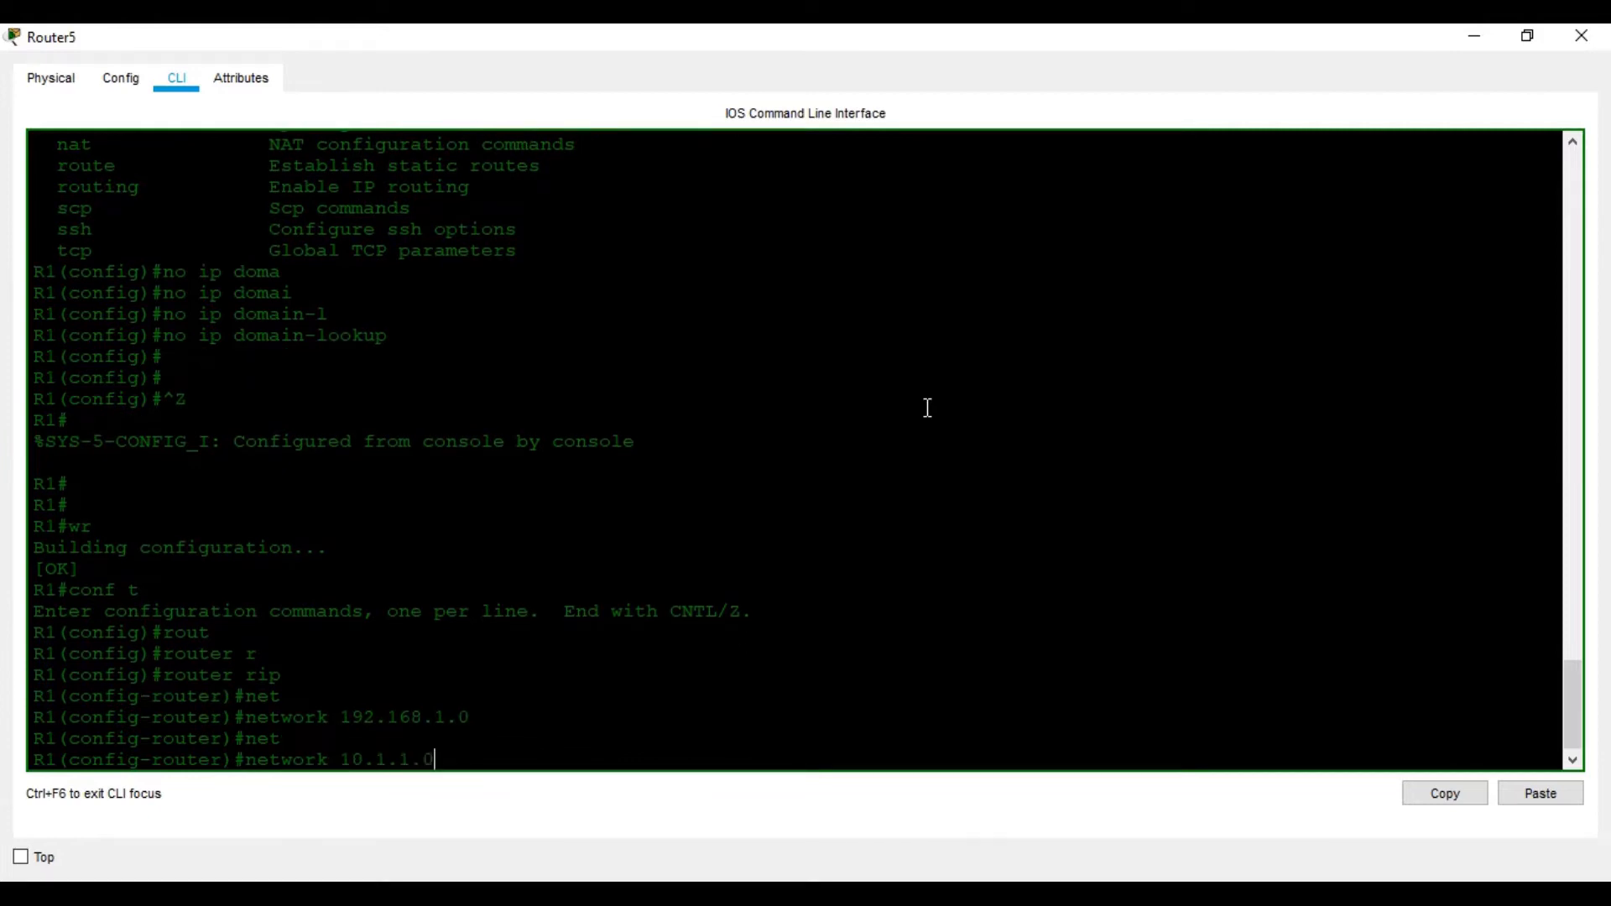
{"action": "key", "text": "Return"}
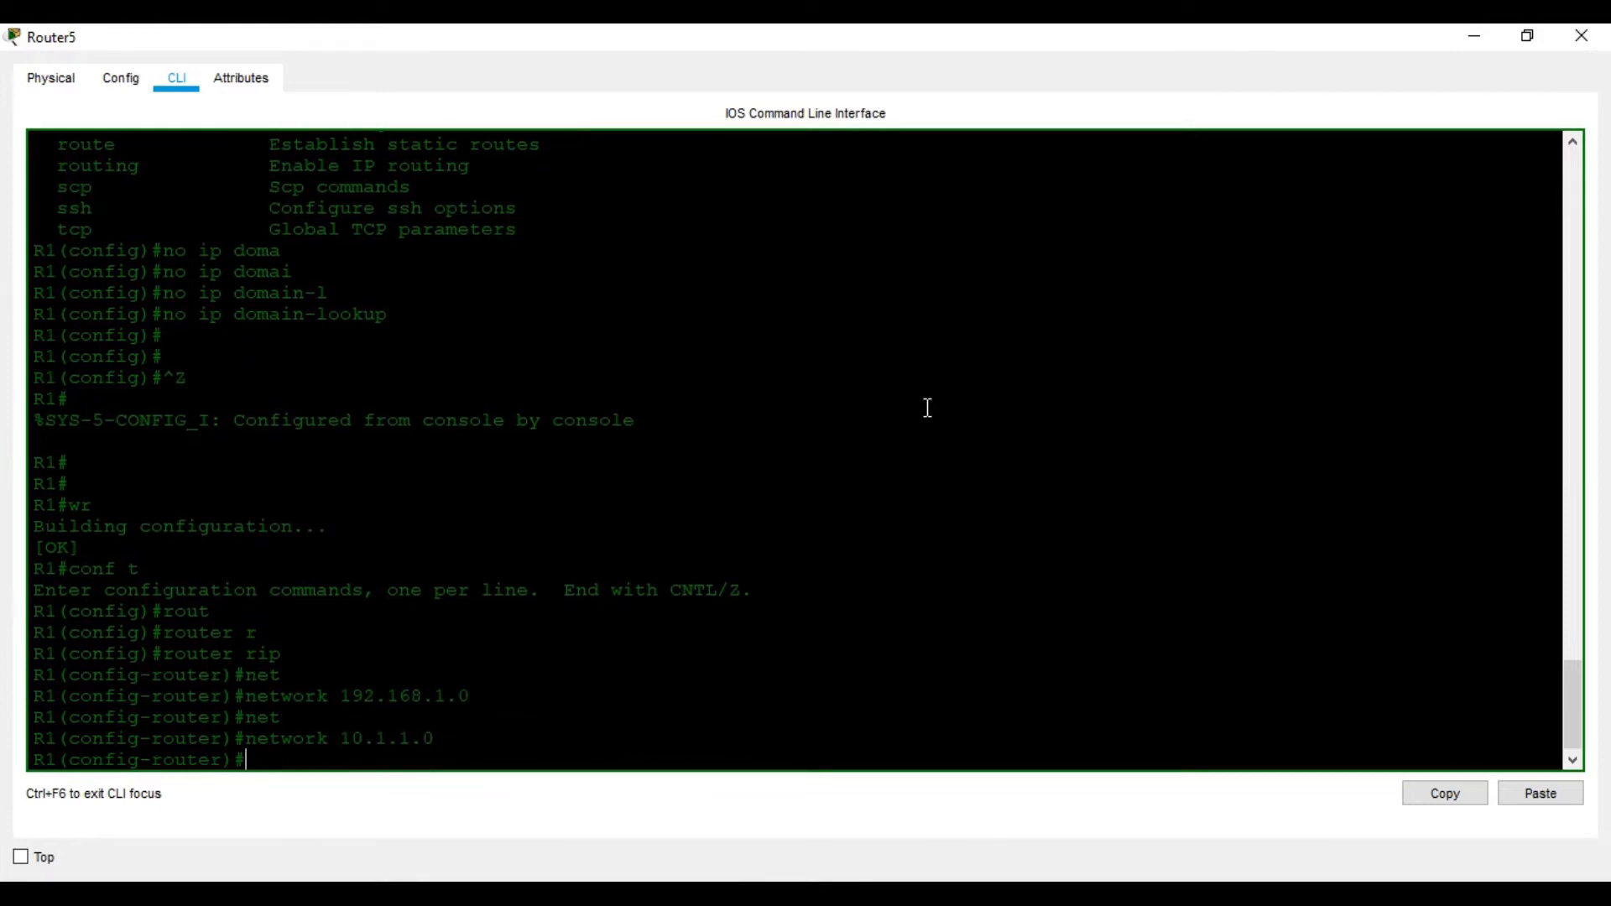
Save R1's configuration with wr and close its console
{"action": "key", "text": "ctrl+z"}
{"action": "key", "text": "Return"}
{"action": "key", "text": "Return"}
{"action": "key", "text": "Return"}
{"action": "type", "text": "wr"}
{"action": "key", "text": "Return"}
{"action": "key", "text": "Return"}
{"action": "key", "text": "Return"}
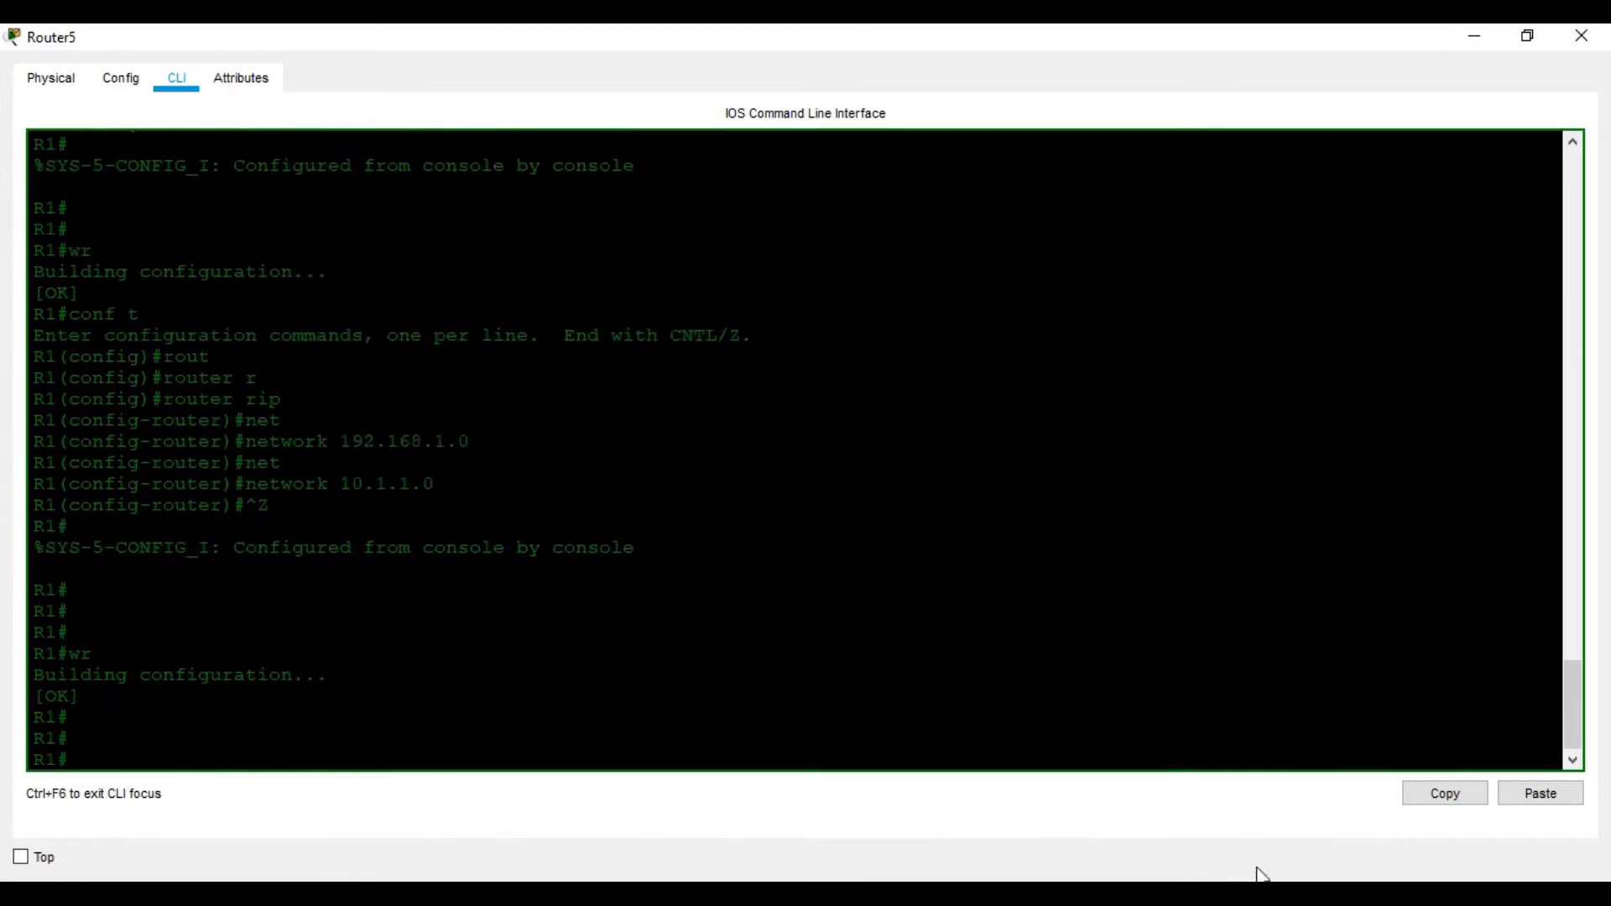
{"action": "left_click", "coordinate": [1582, 36]}
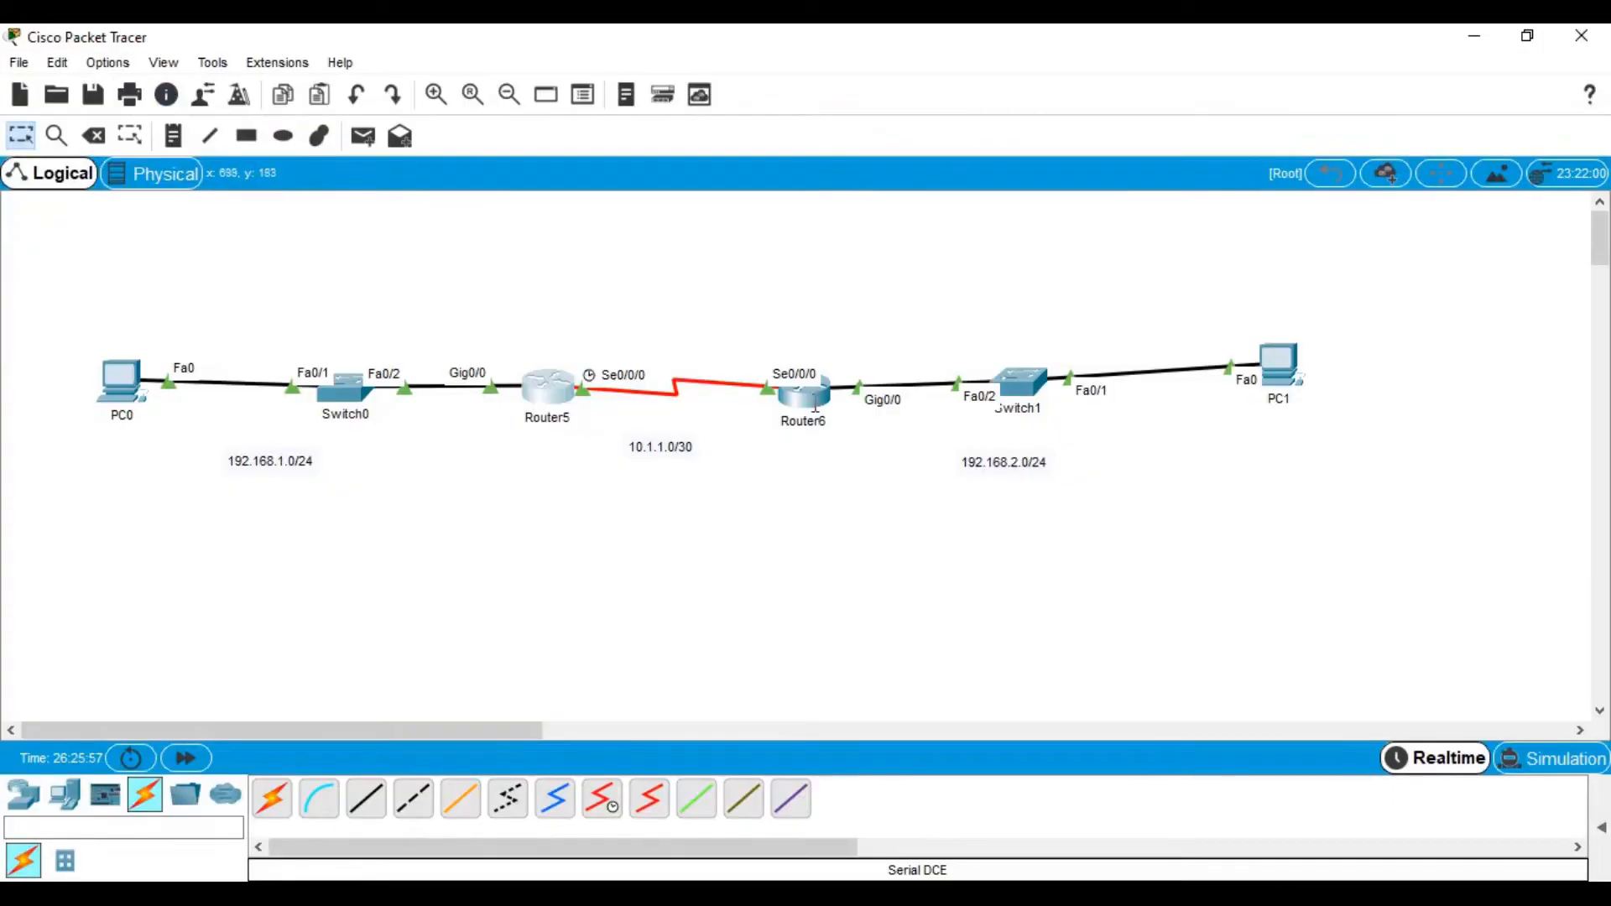
Open R2's console and enter global configuration mode with conf t
{"action": "left_click", "coordinate": [810, 394]}
{"action": "left_click", "coordinate": [1054, 132]}
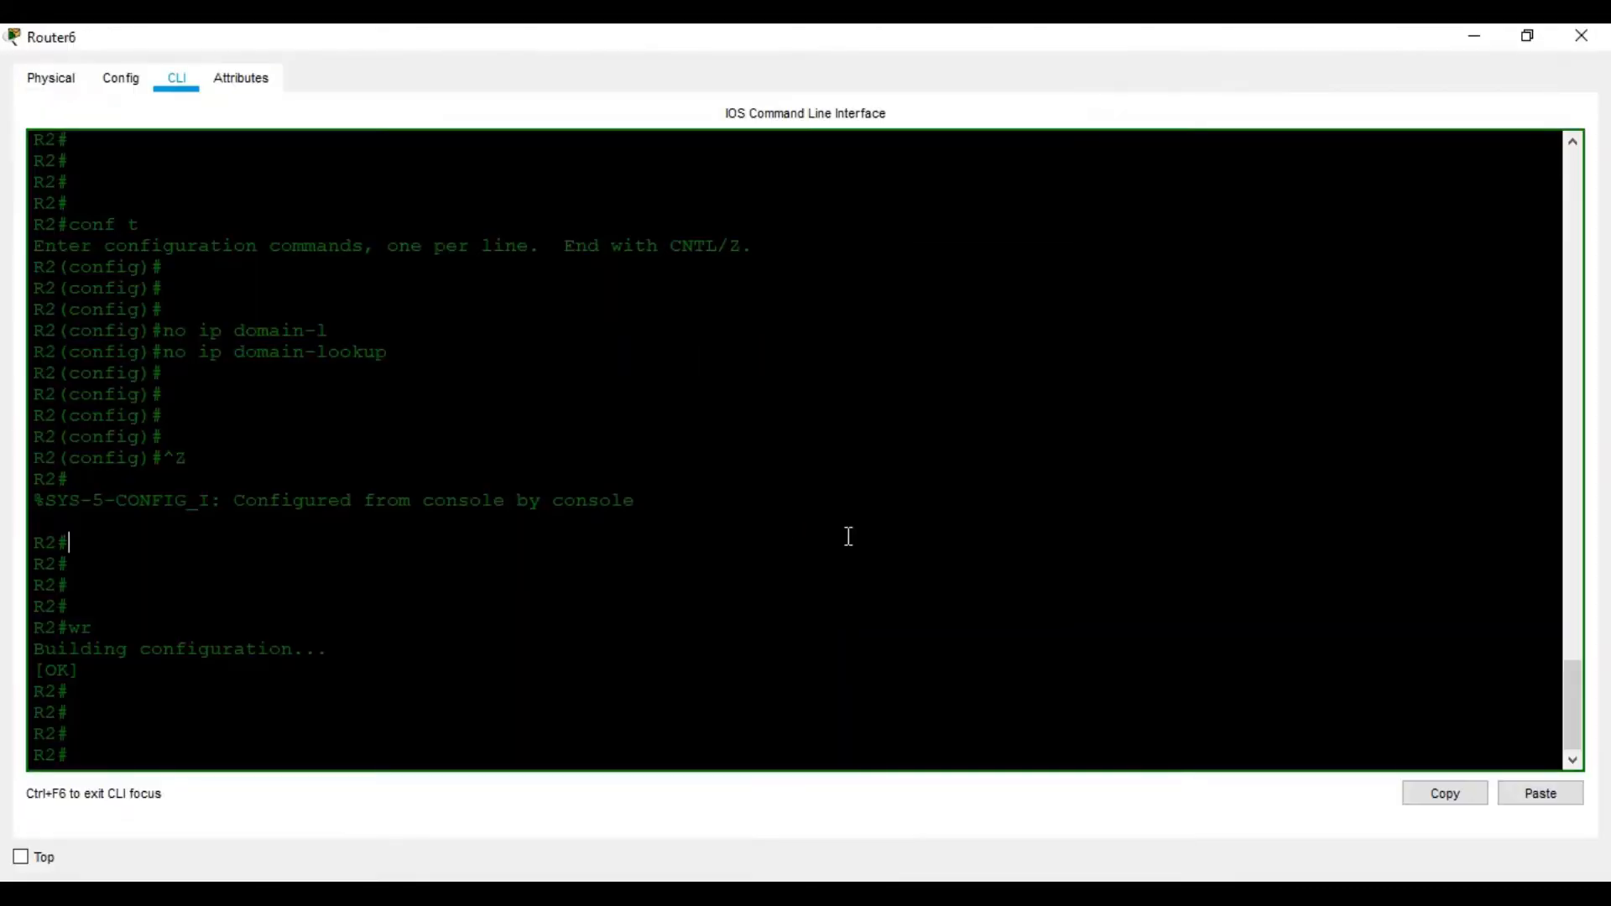
{"action": "key", "text": "Return"}
{"action": "key", "text": "Return"}
{"action": "key", "text": "Return"}
{"action": "type", "text": "cnf t"}
{"action": "key", "text": "BackSpace"}
{"action": "key", "text": "BackSpace"}
{"action": "key", "text": "BackSpace"}
{"action": "key", "text": "BackSpace"}
{"action": "type", "text": "pn"}
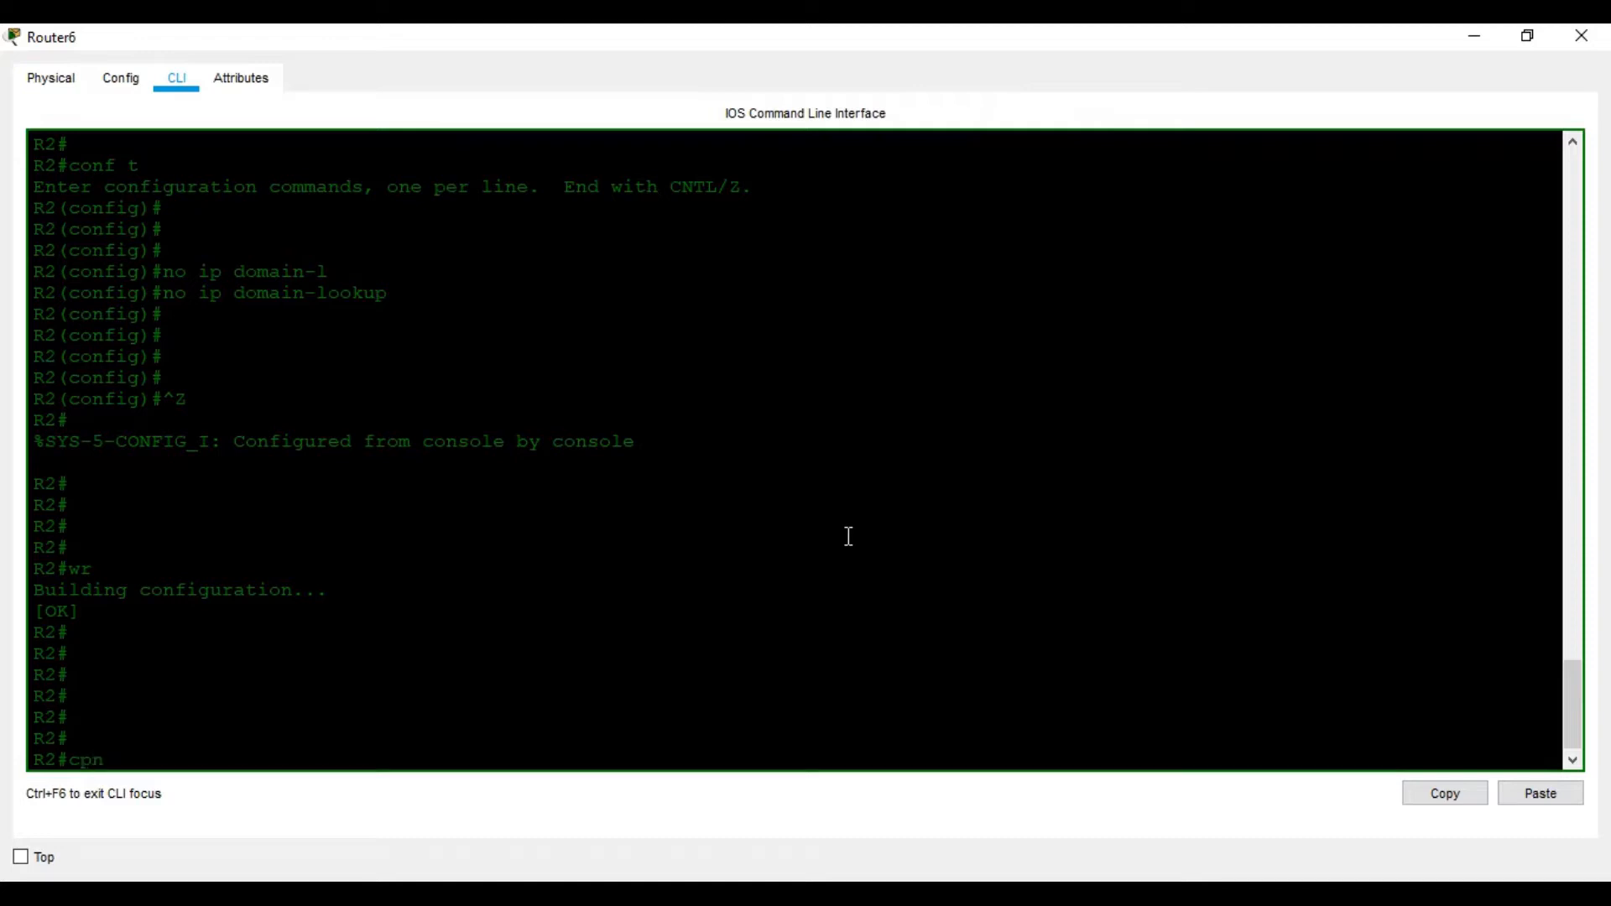
{"action": "type", "text": "f t"}
{"action": "key", "text": "Return"}
{"action": "key", "text": "Return"}
{"action": "key", "text": "Return"}
{"action": "key", "text": "Return"}
{"action": "type", "text": "conf t"}
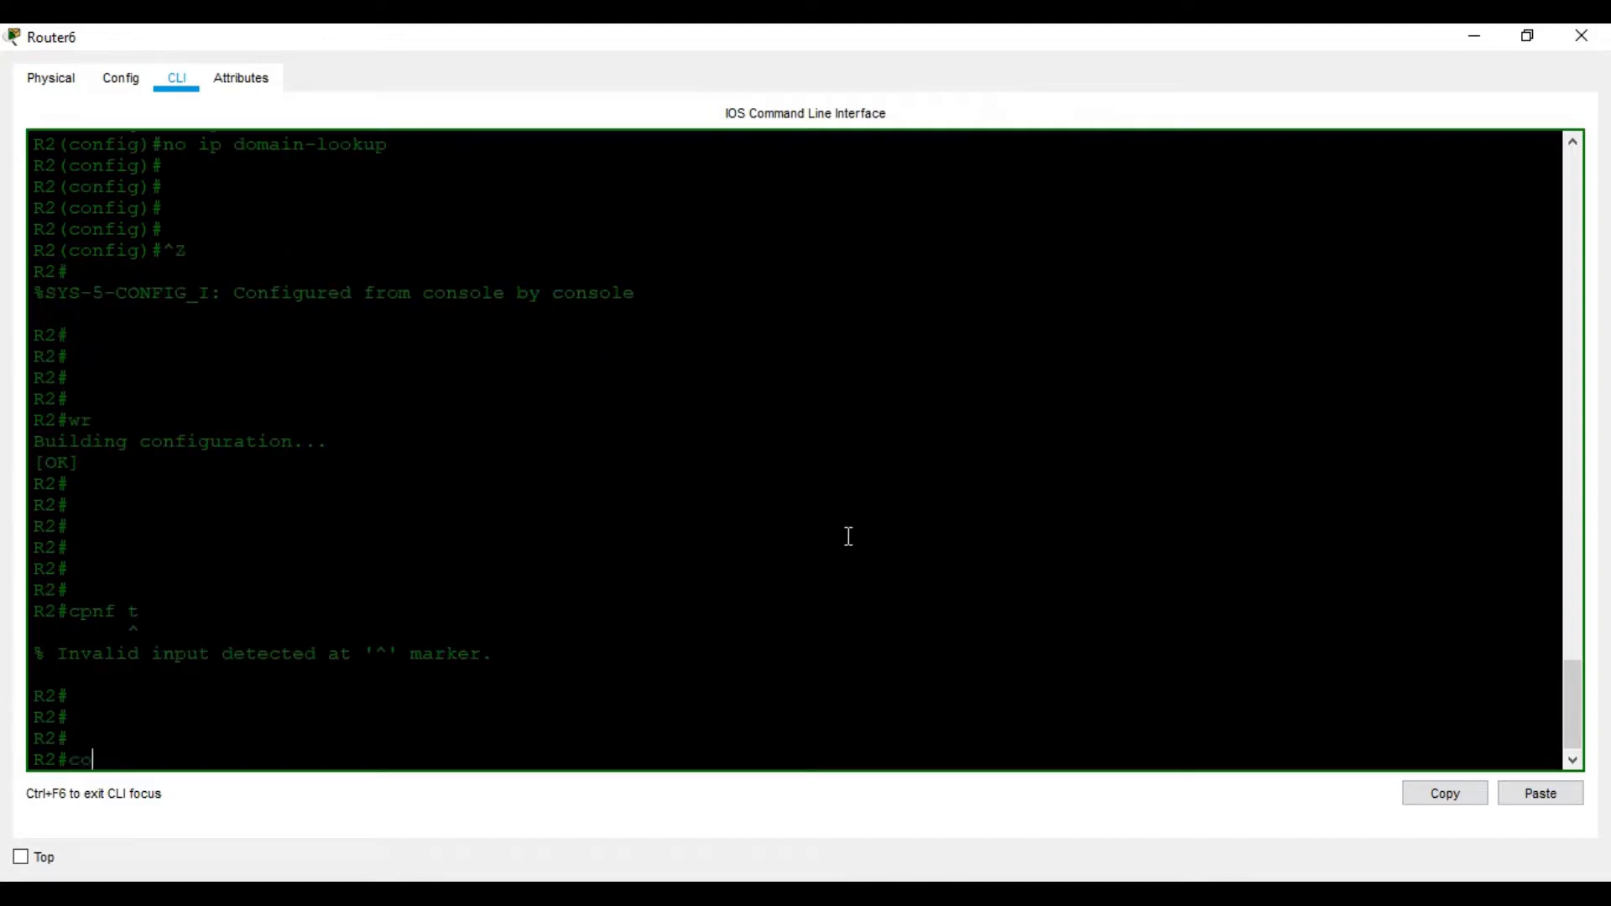
{"action": "key", "text": "Return"}
{"action": "key", "text": "Return"}
{"action": "key", "text": "Return"}
{"action": "key", "text": "Return"}
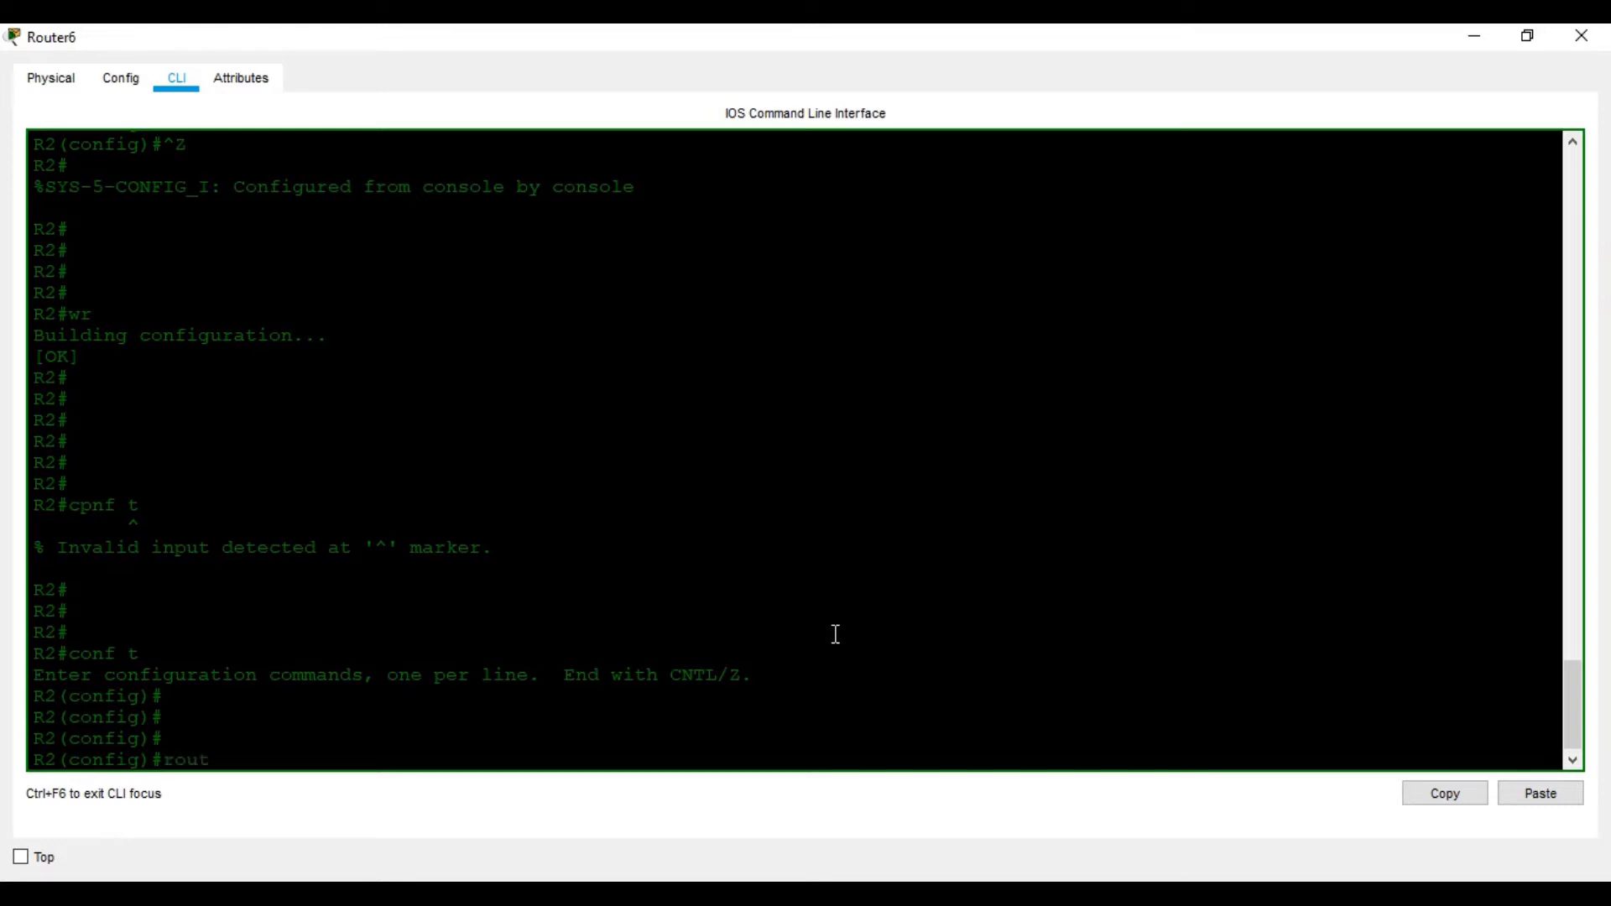
Enable RIP on R2 advertising networks 192.168.2.0 and 10.1.1.0
{"action": "type", "text": "er"}
{"action": "key", "text": "Tab"}
{"action": "type", "text": "ri"}
{"action": "key", "text": "Tab"}
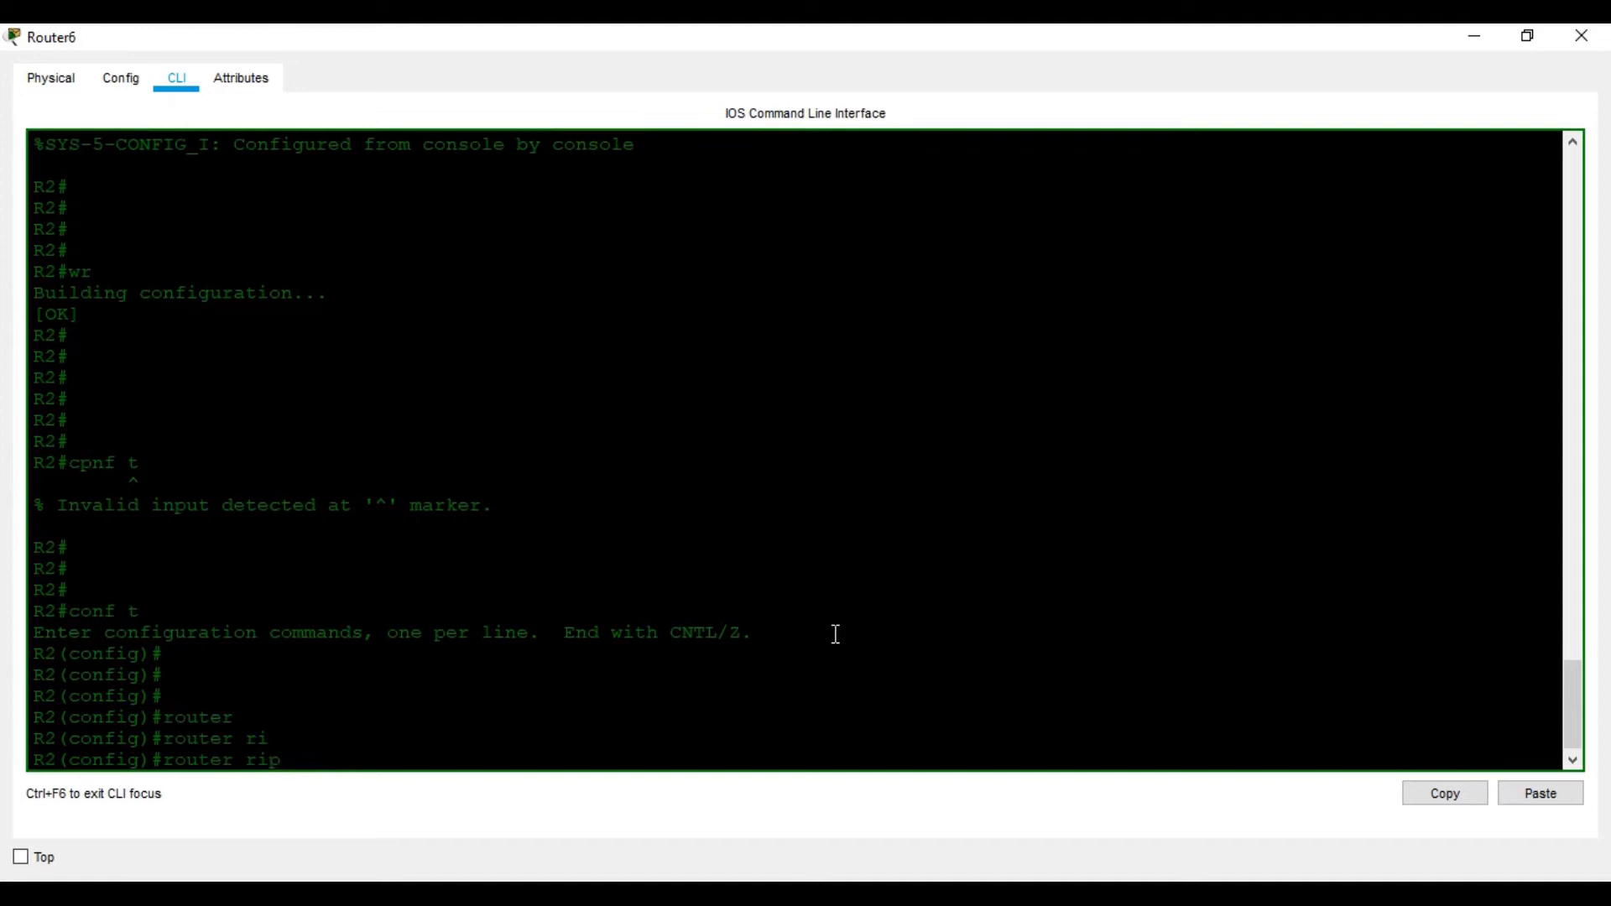
{"action": "key", "text": "Return"}
{"action": "key", "text": "Return"}
{"action": "key", "text": "Return"}
{"action": "key", "text": "Return"}
{"action": "type", "text": "net"}
{"action": "key", "text": "Tab"}
{"action": "type", "text": "192.168"}
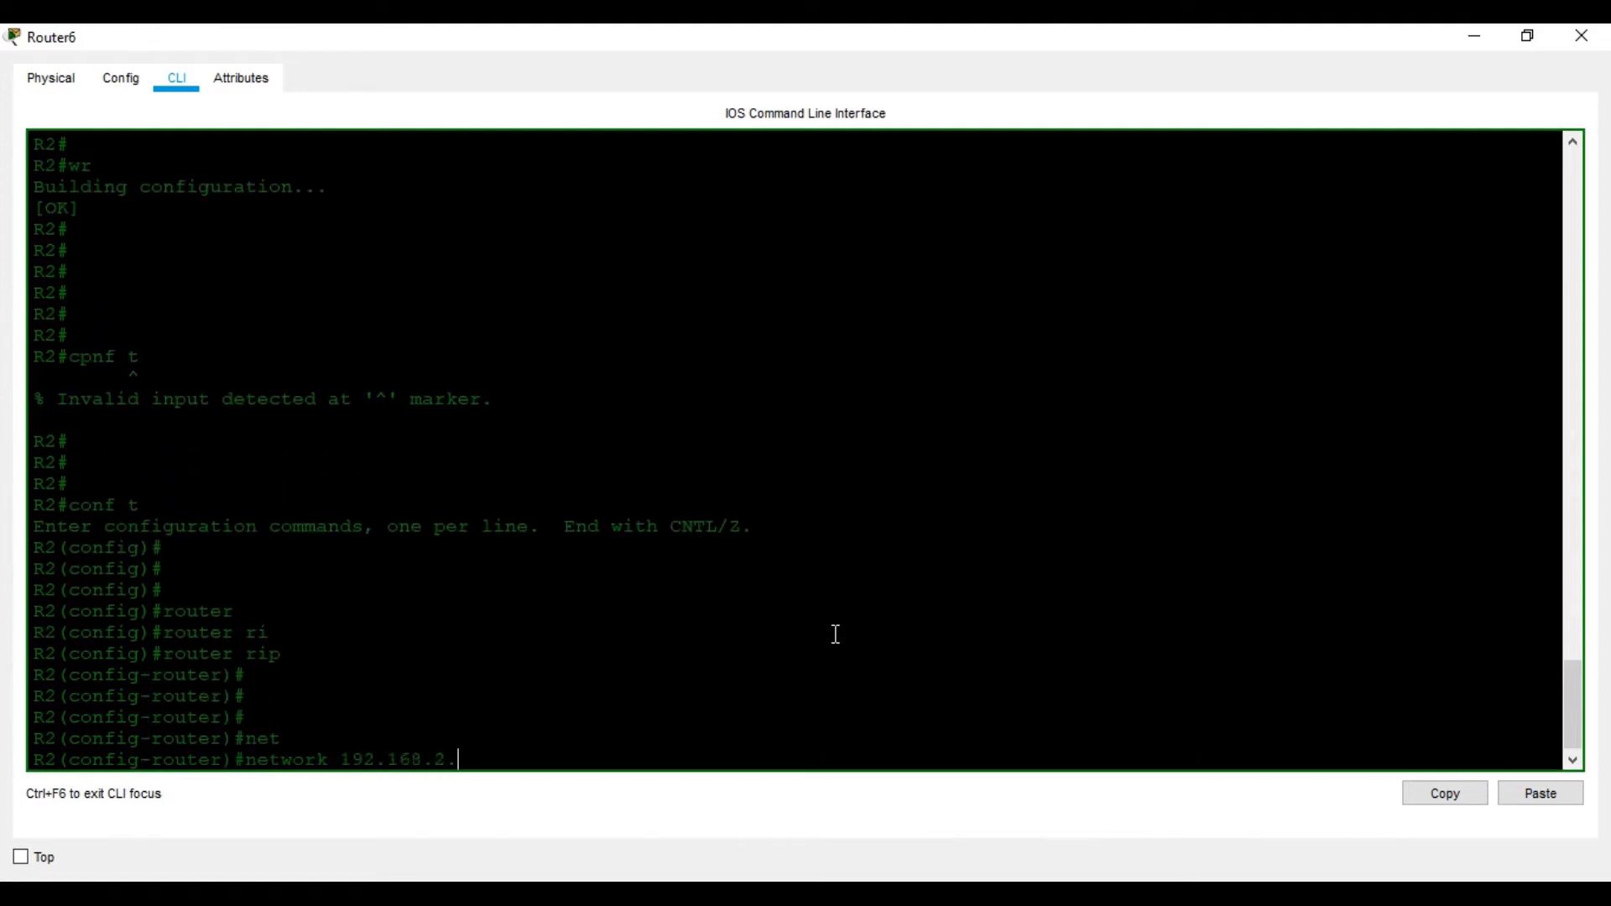
{"action": "key", "text": "Return"}
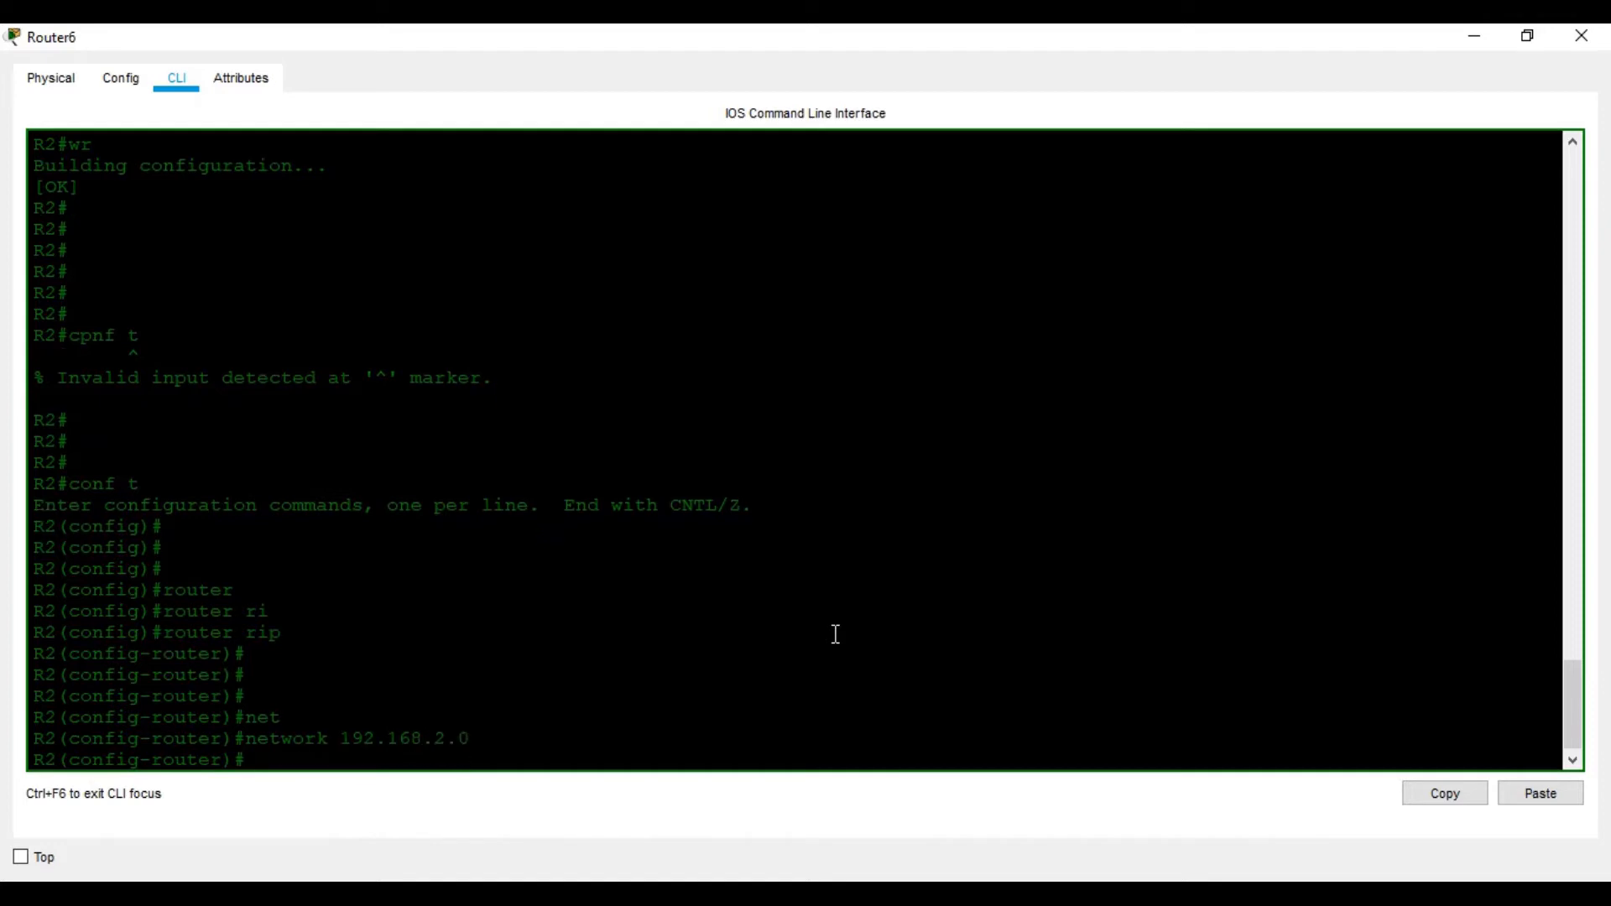
{"action": "type", "text": "net"}
{"action": "key", "text": "Tab"}
{"action": "type", "text": "10.1.1.0"}
{"action": "key", "text": "Return"}
Save R2's RIP configuration with wr
{"action": "key", "text": "Return"}
{"action": "key", "text": "Return"}
{"action": "key", "text": "ctrl+z"}
{"action": "key", "text": "Return"}
{"action": "key", "text": "Return"}
{"action": "key", "text": "Return"}
{"action": "key", "text": "Return"}
{"action": "type", "text": "wr"}
{"action": "key", "text": "Return"}
{"action": "key", "text": "Return"}
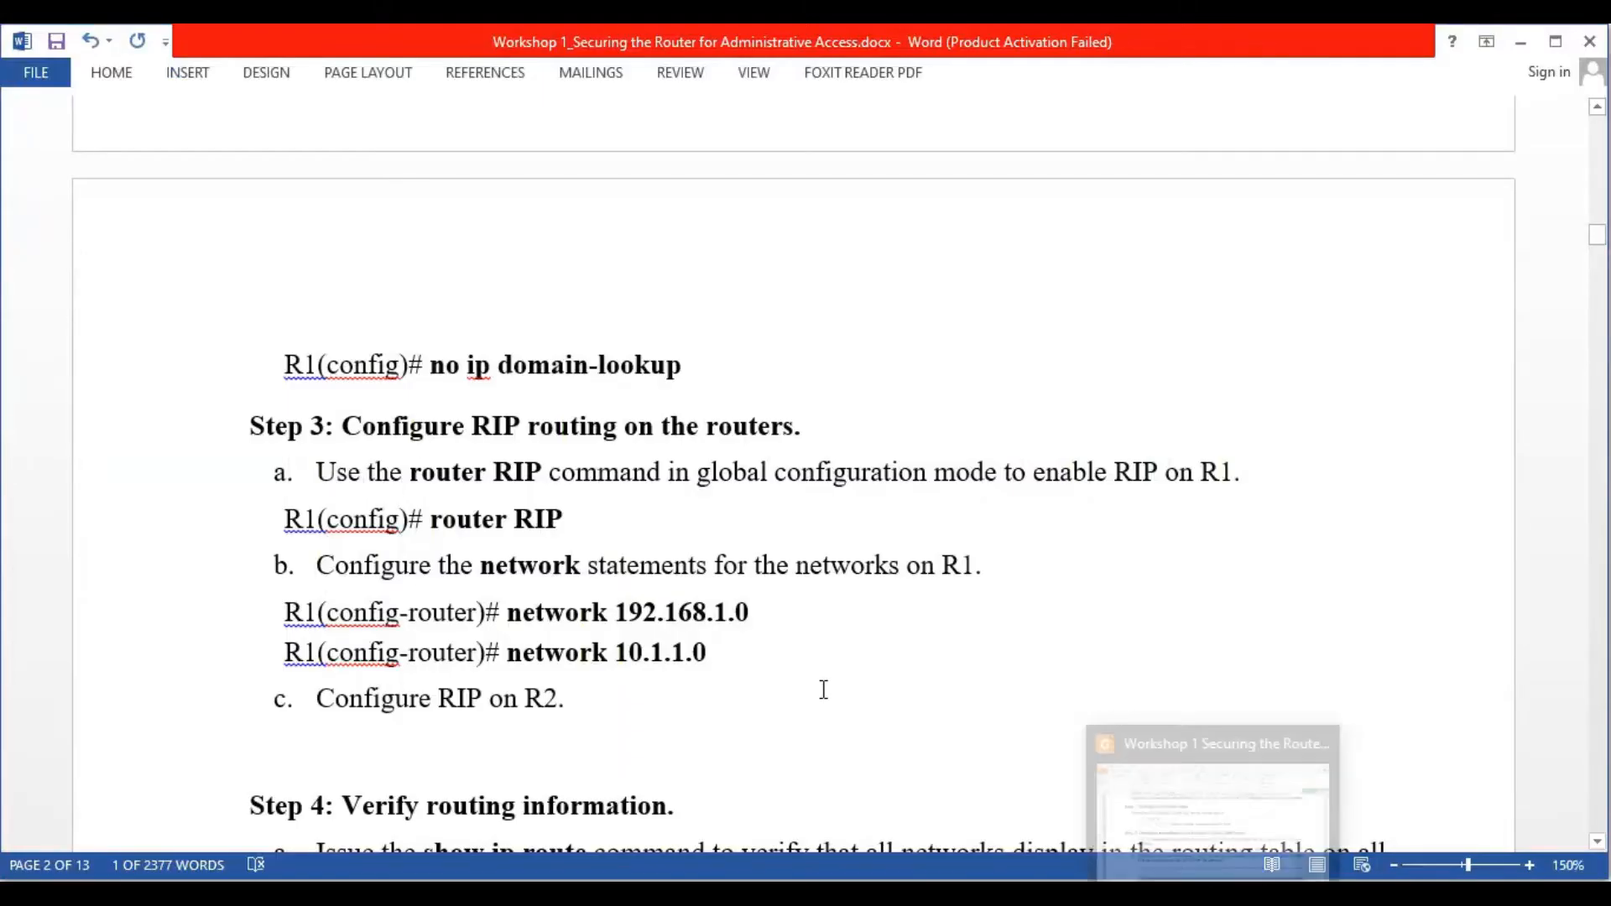
Run show ip route on R2 to see the RIP route to 192.168.1.0/24 via 10.1.1.1
{"action": "scroll", "coordinate": [597, 702], "scroll_direction": "down", "scroll_amount": 3}
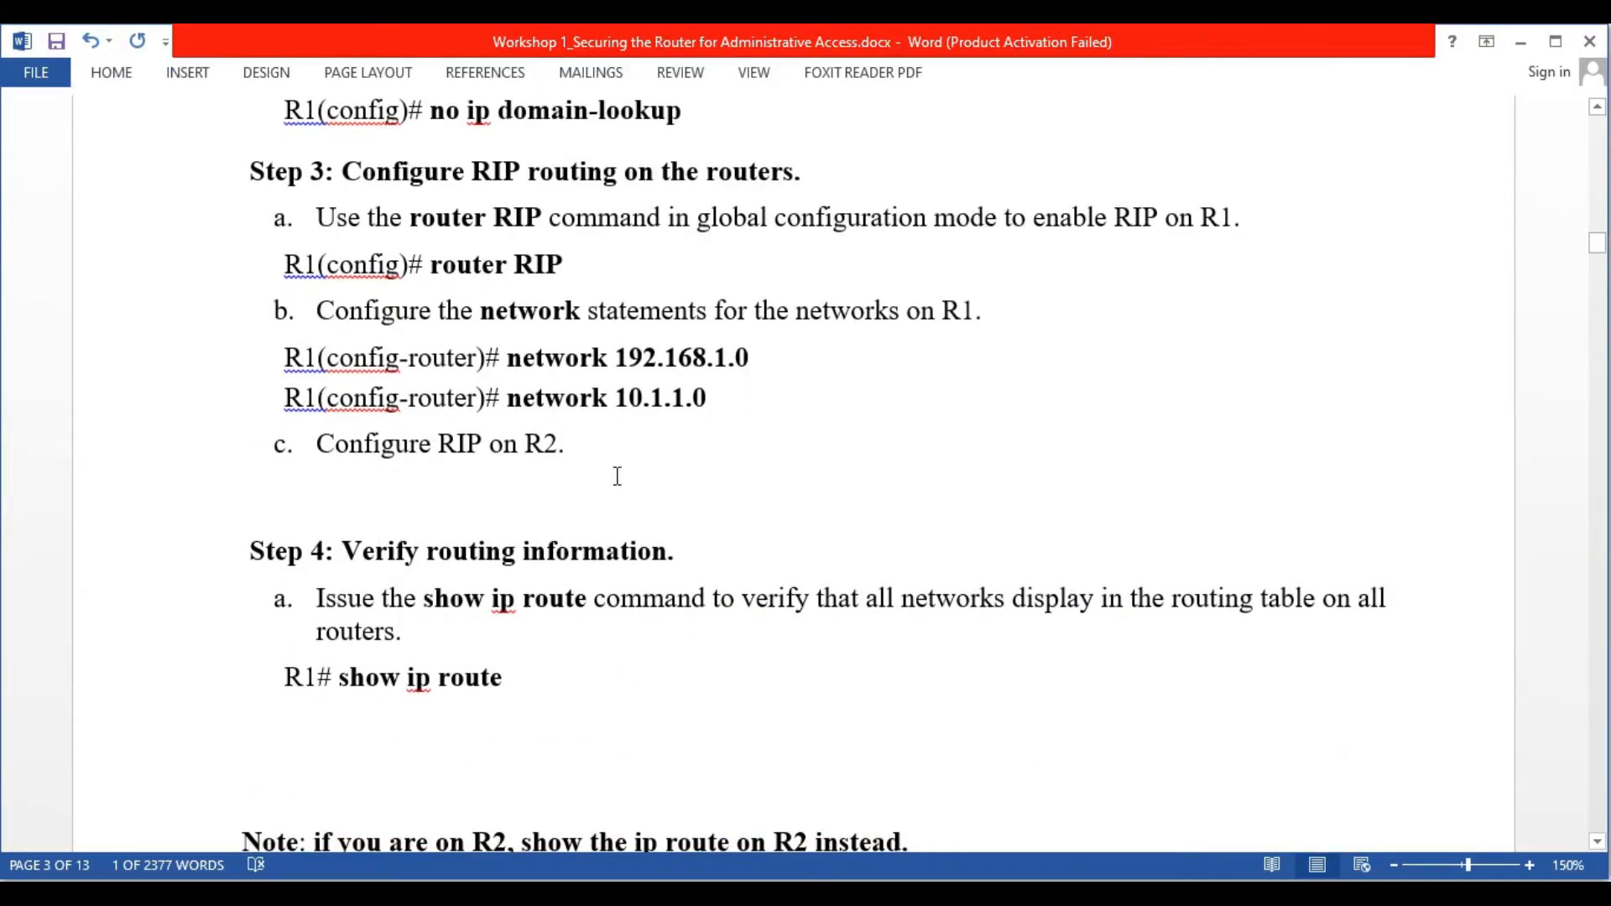
{"action": "scroll", "coordinate": [617, 476], "scroll_direction": "down", "scroll_amount": 2}
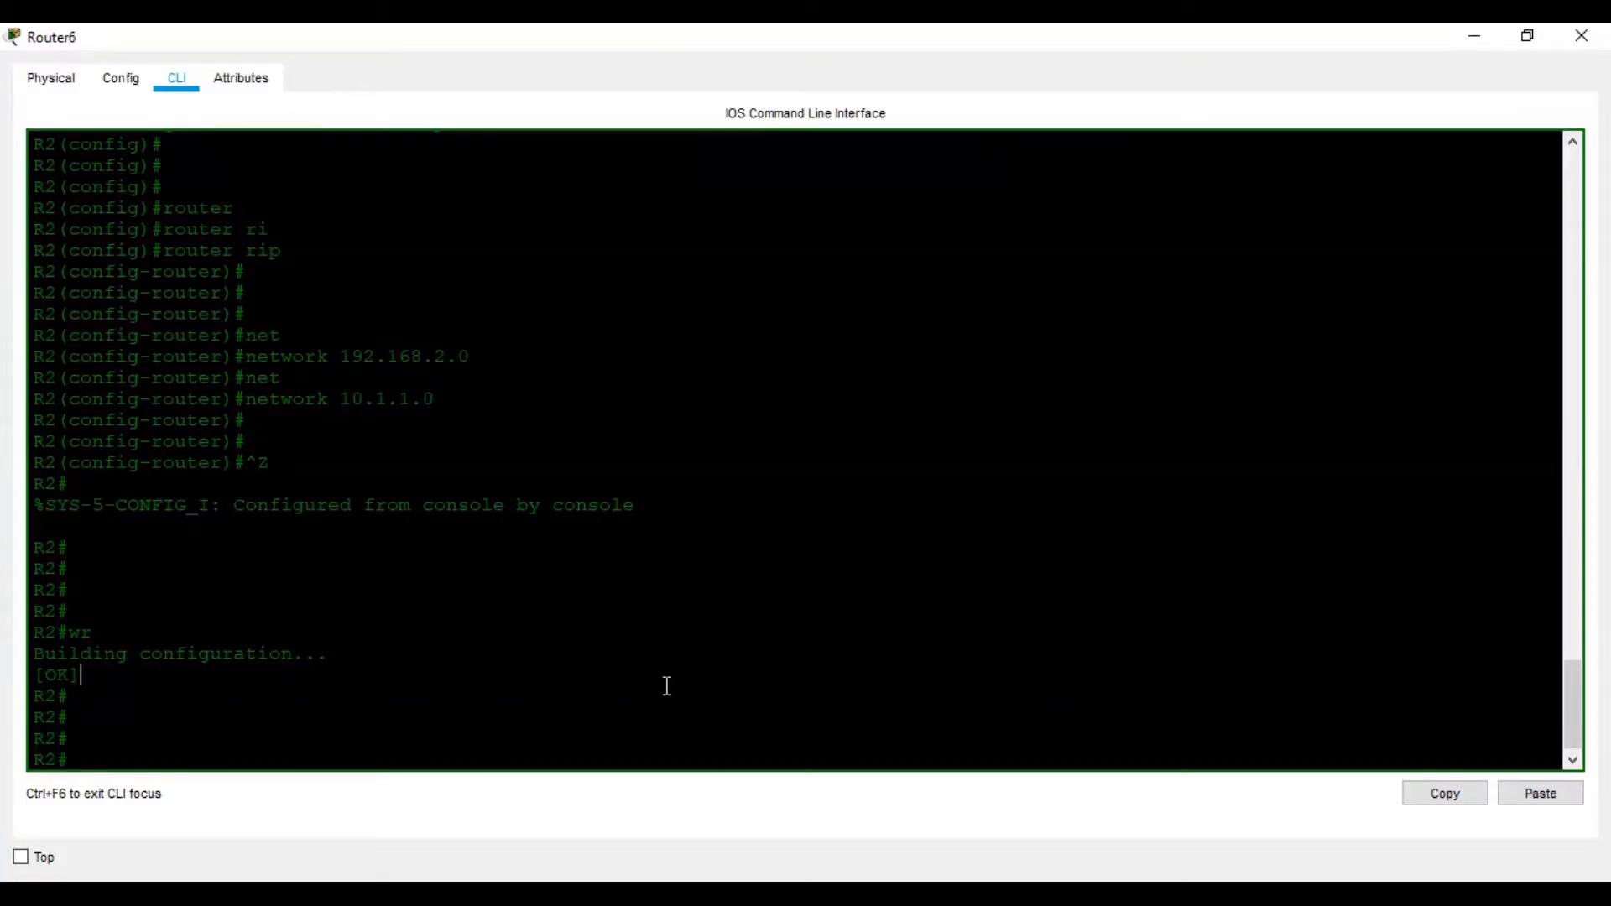
{"action": "type", "text": "sho"}
{"action": "key", "text": "Tab"}
{"action": "type", "text": "ip"}
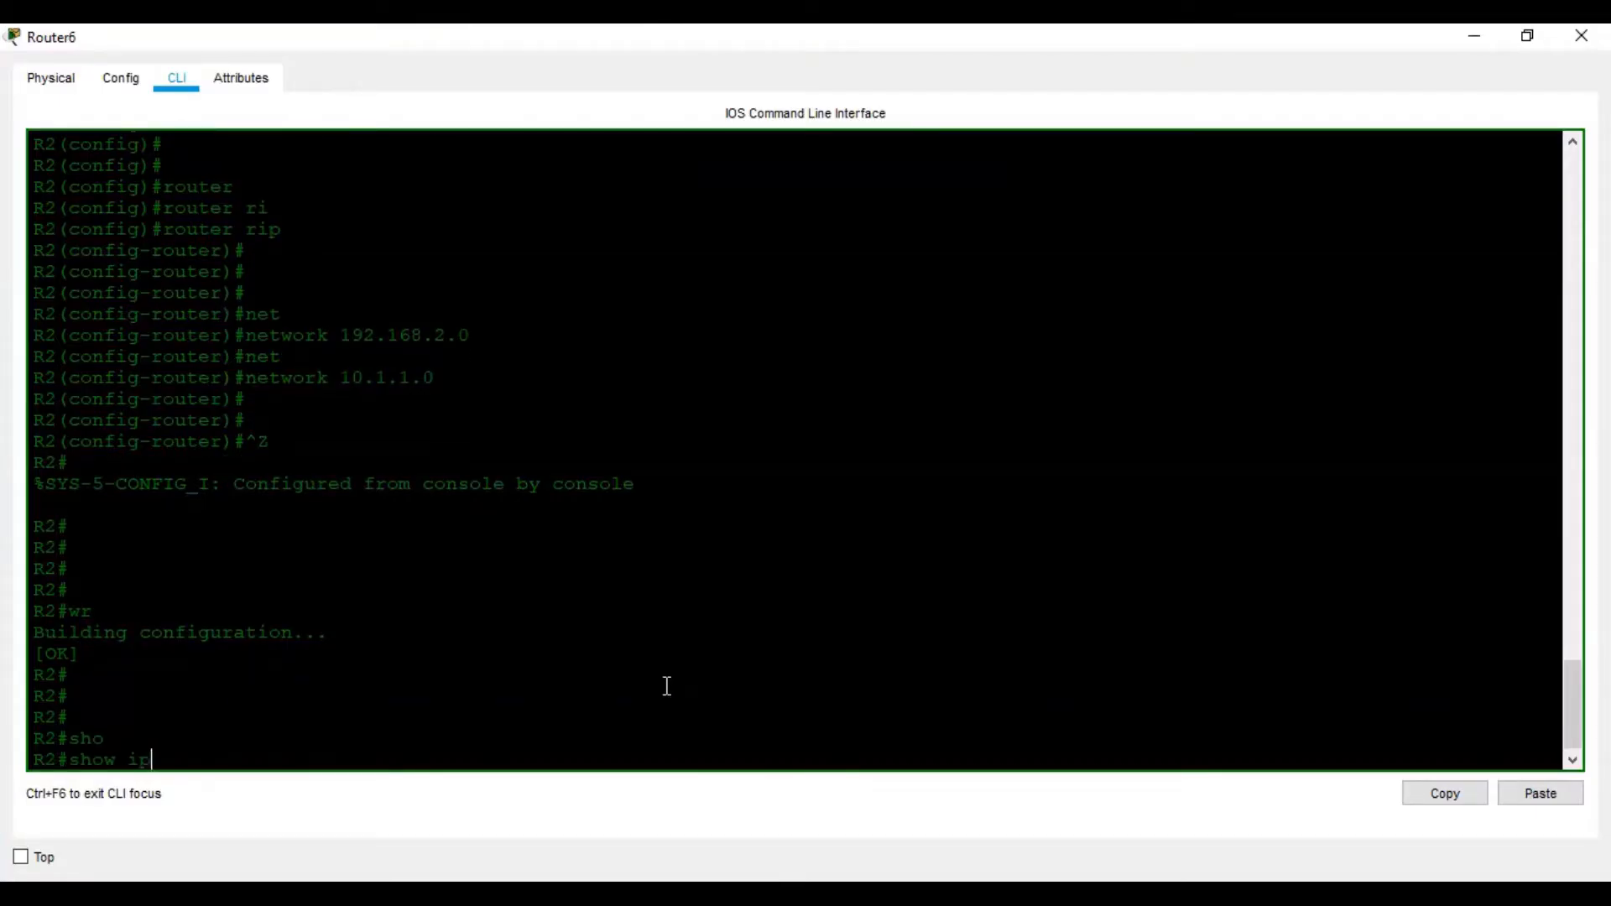
{"action": "key", "text": "Tab"}
{"action": "type", "text": "rou"}
{"action": "key", "text": "Tab"}
{"action": "key", "text": "Return"}
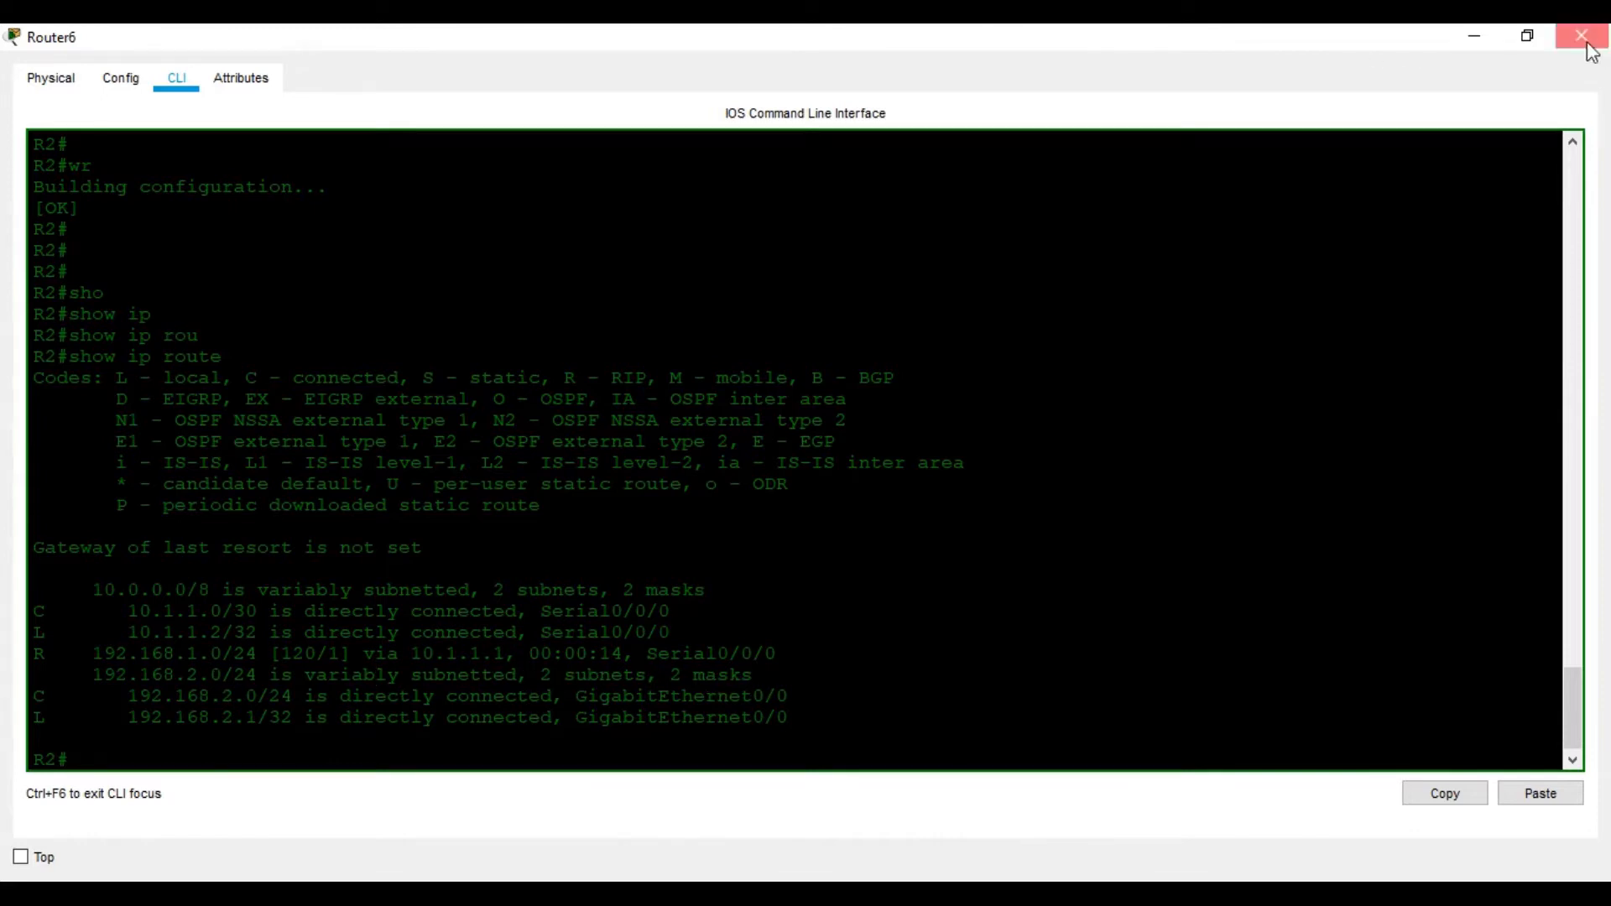
{"action": "left_click", "coordinate": [1586, 37]}
Run show ip route on R1 to confirm the RIP route to 192.168.2.0/24 via 10.1.1.2
{"action": "left_click", "coordinate": [547, 388]}
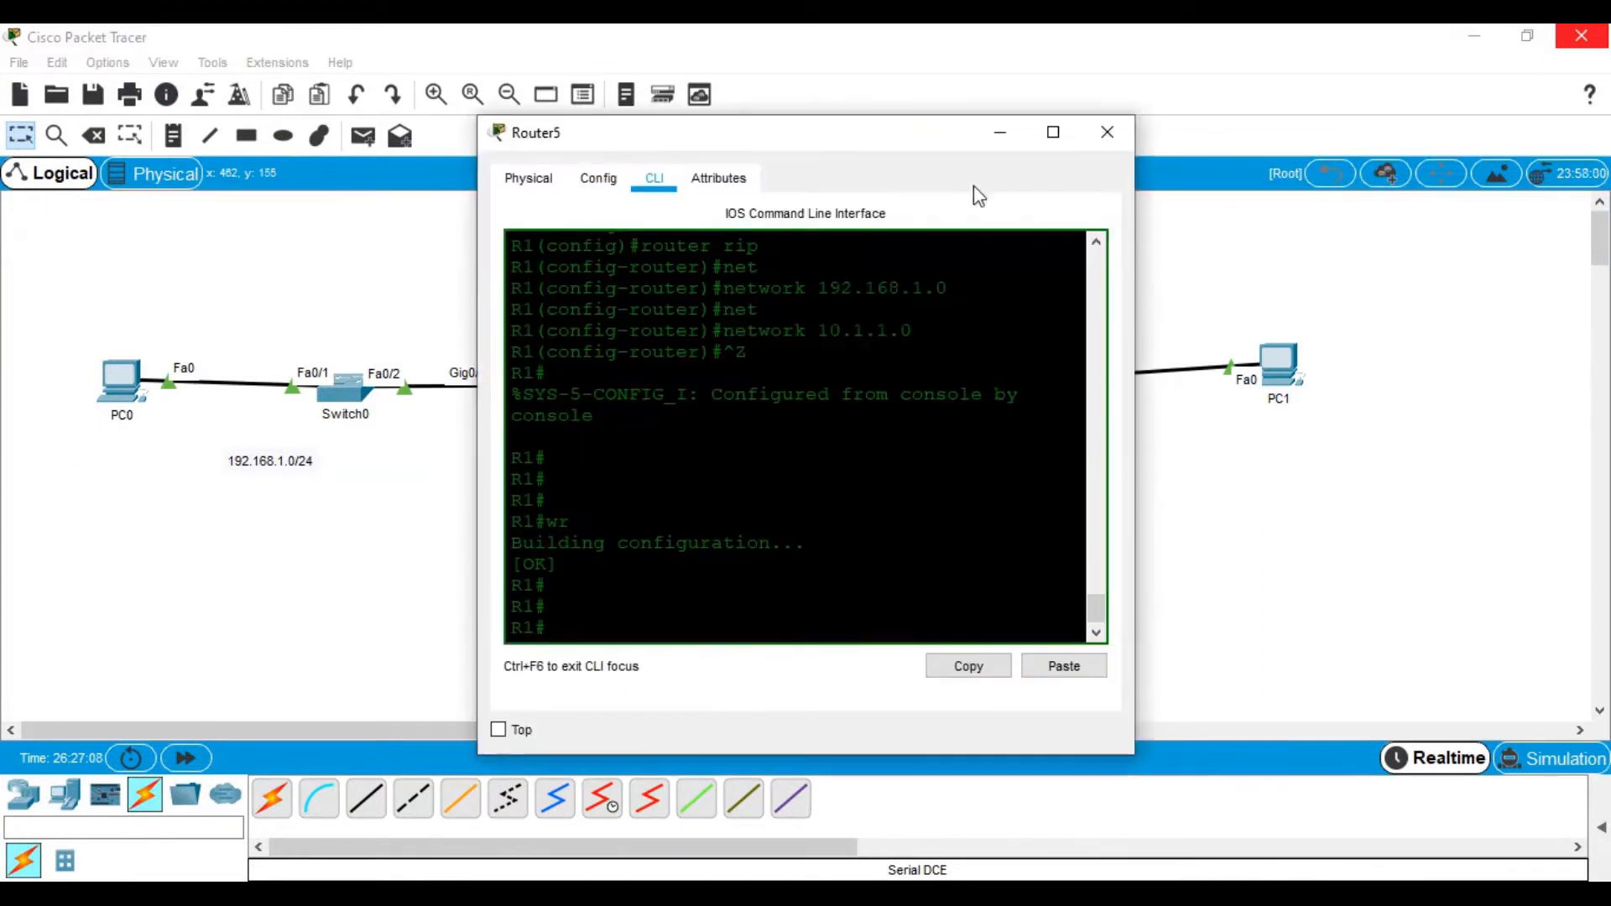
{"action": "left_click", "coordinate": [1052, 133]}
{"action": "type", "text": "sho"}
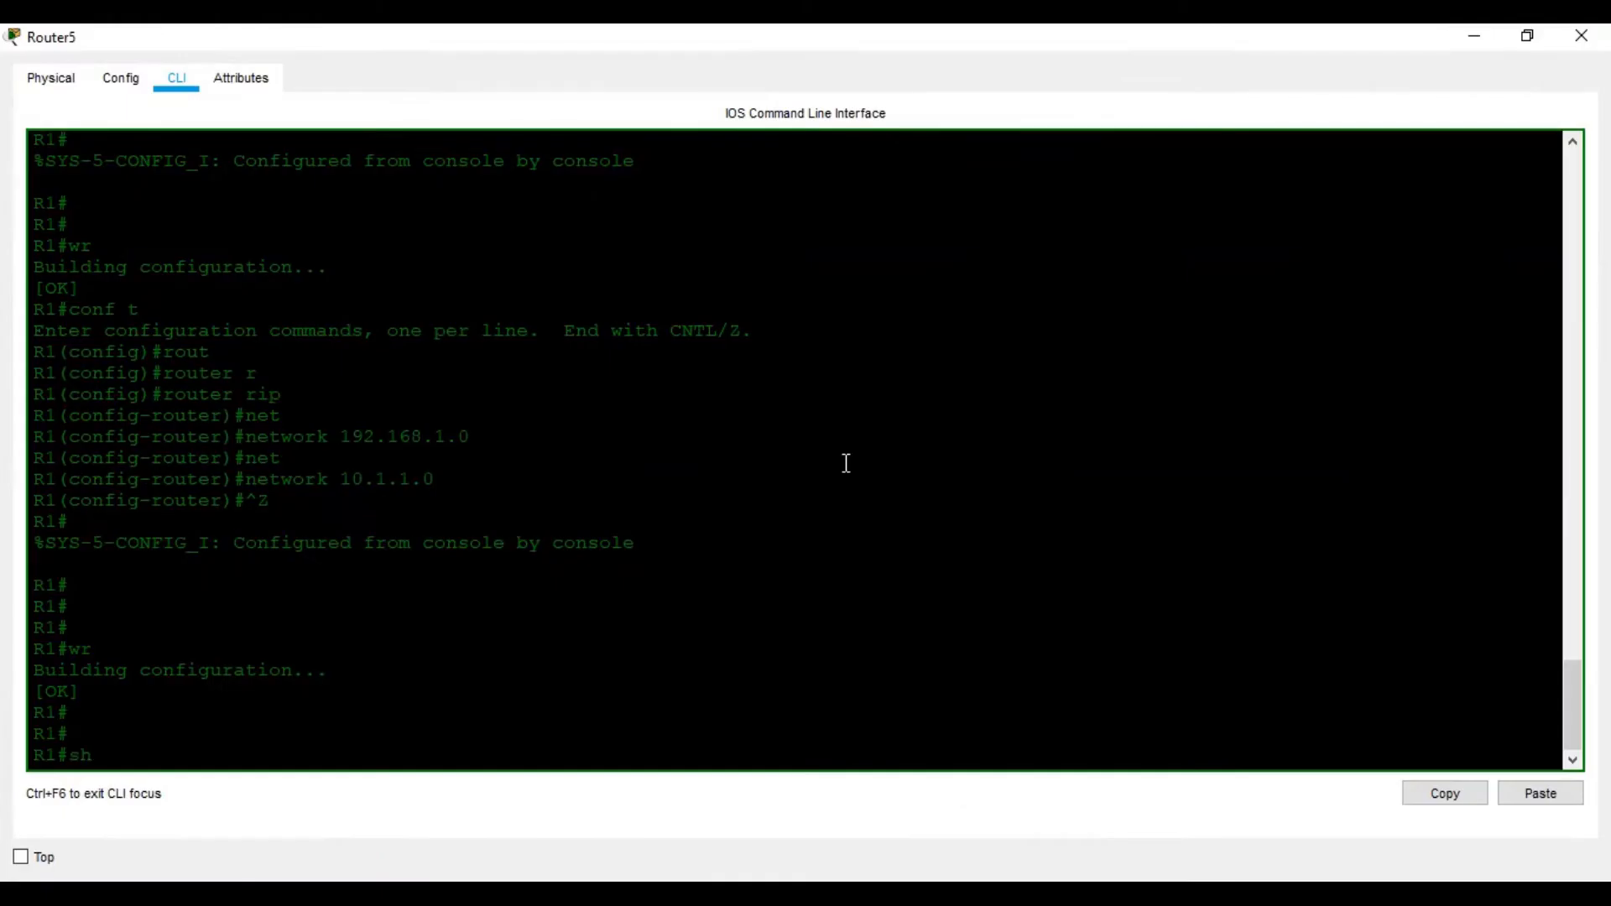
{"action": "key", "text": "Tab"}
{"action": "type", "text": "ip"}
{"action": "key", "text": "Tab"}
{"action": "type", "text": "rou"}
{"action": "key", "text": "Tab"}
{"action": "key", "text": "Return"}
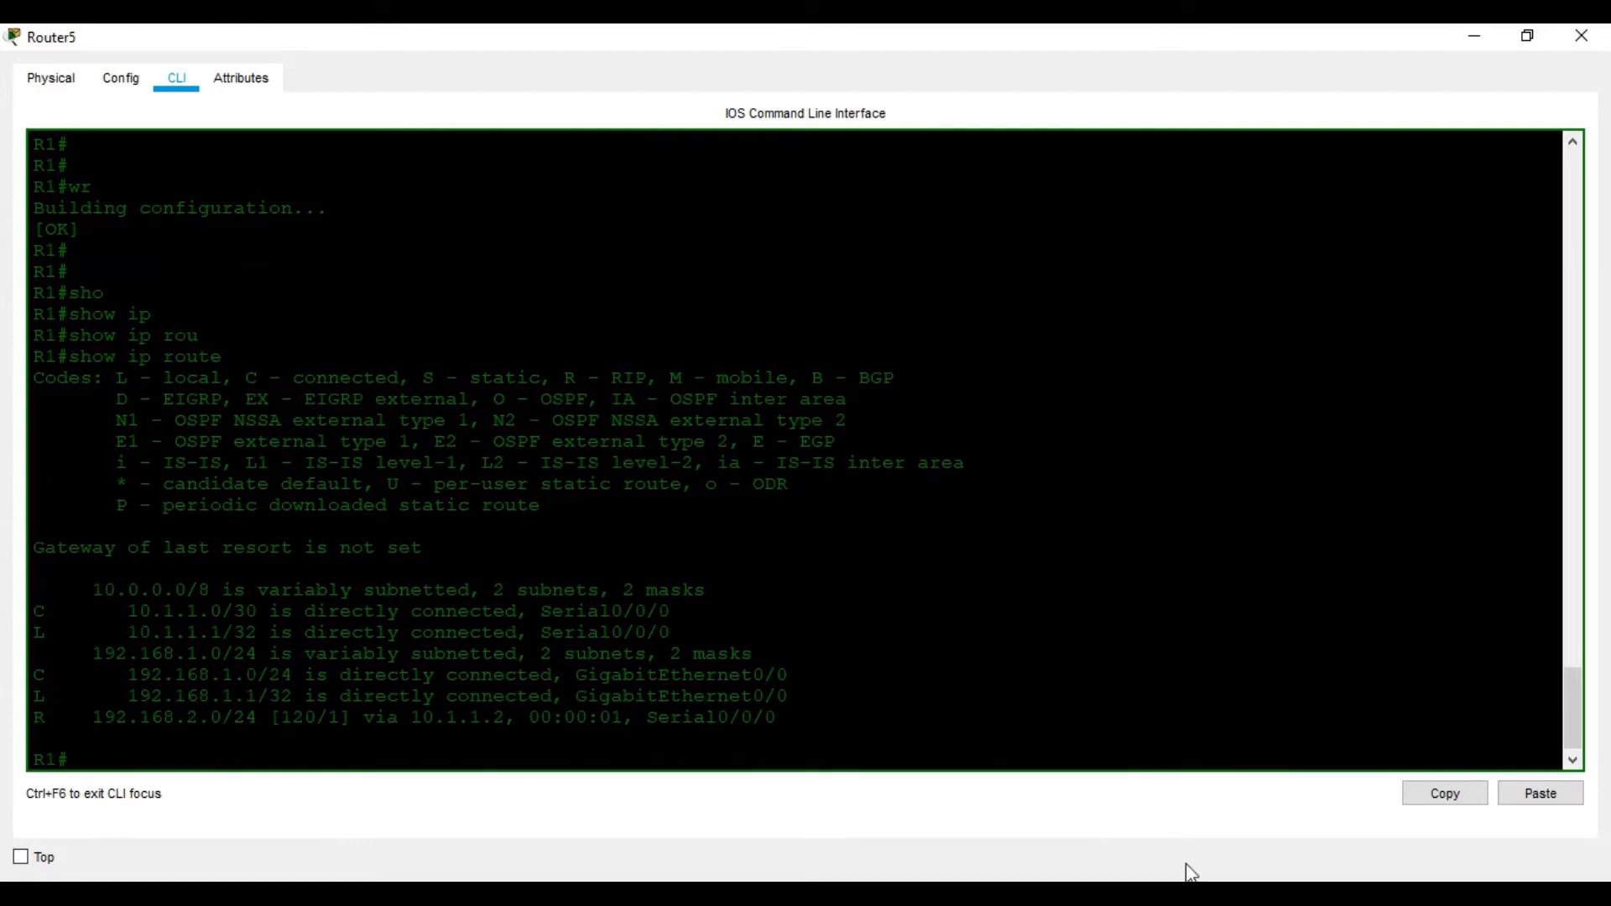
Check the lab document's next step, then close R1's console window
{"action": "key", "text": "alt+Tab"}
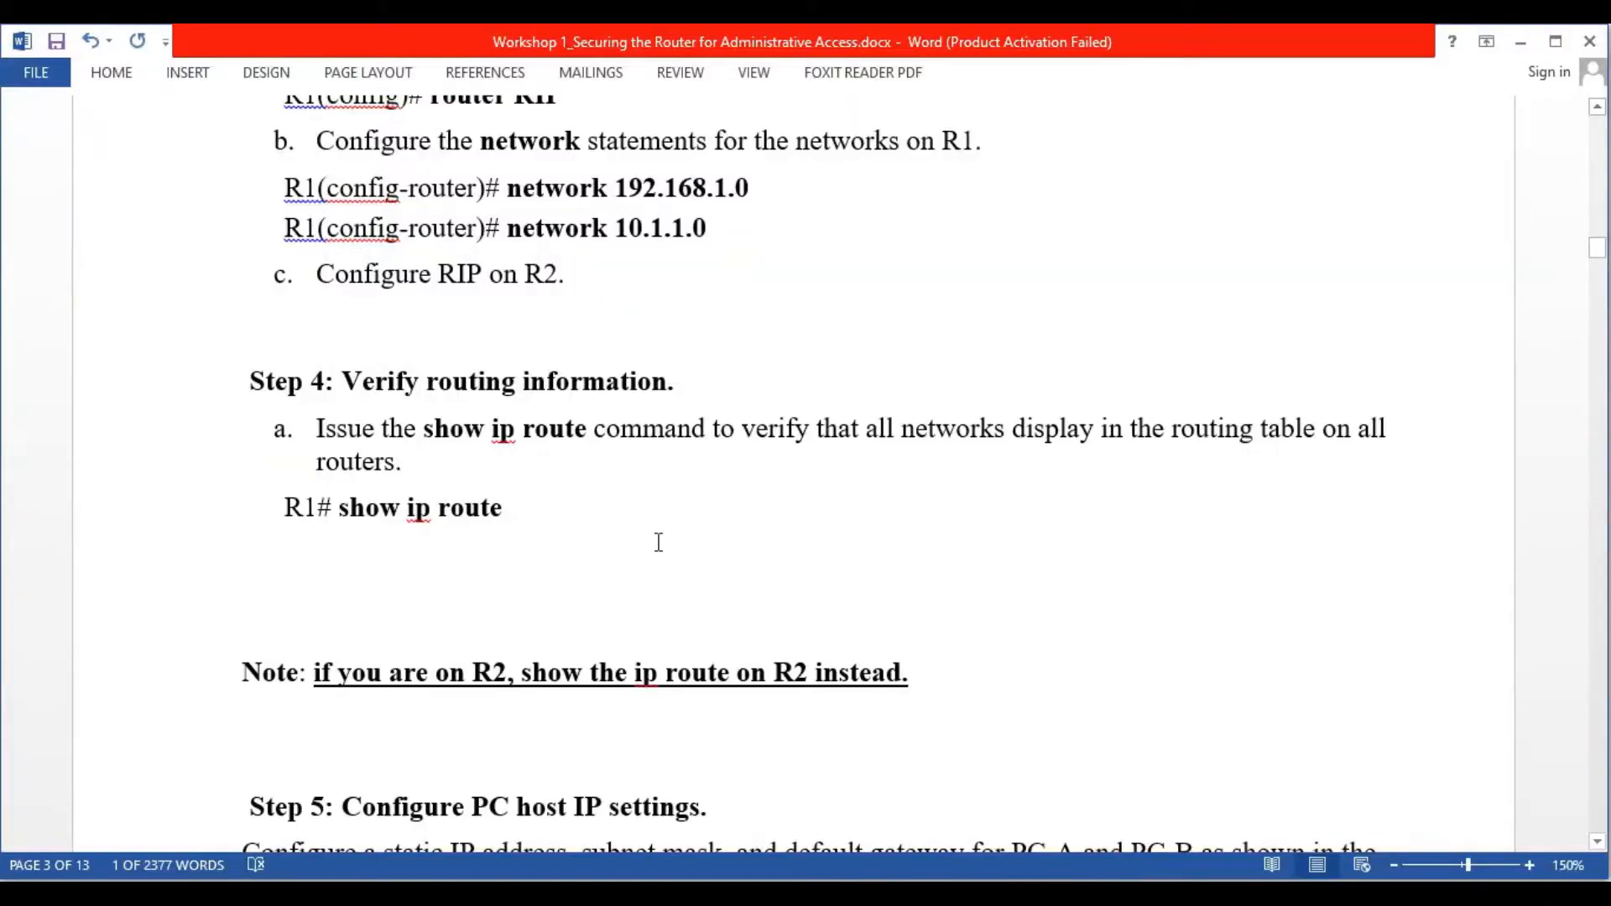
{"action": "scroll", "coordinate": [659, 543], "scroll_direction": "down", "scroll_amount": 6}
{"action": "scroll", "coordinate": [695, 590], "scroll_direction": "up", "scroll_amount": 5}
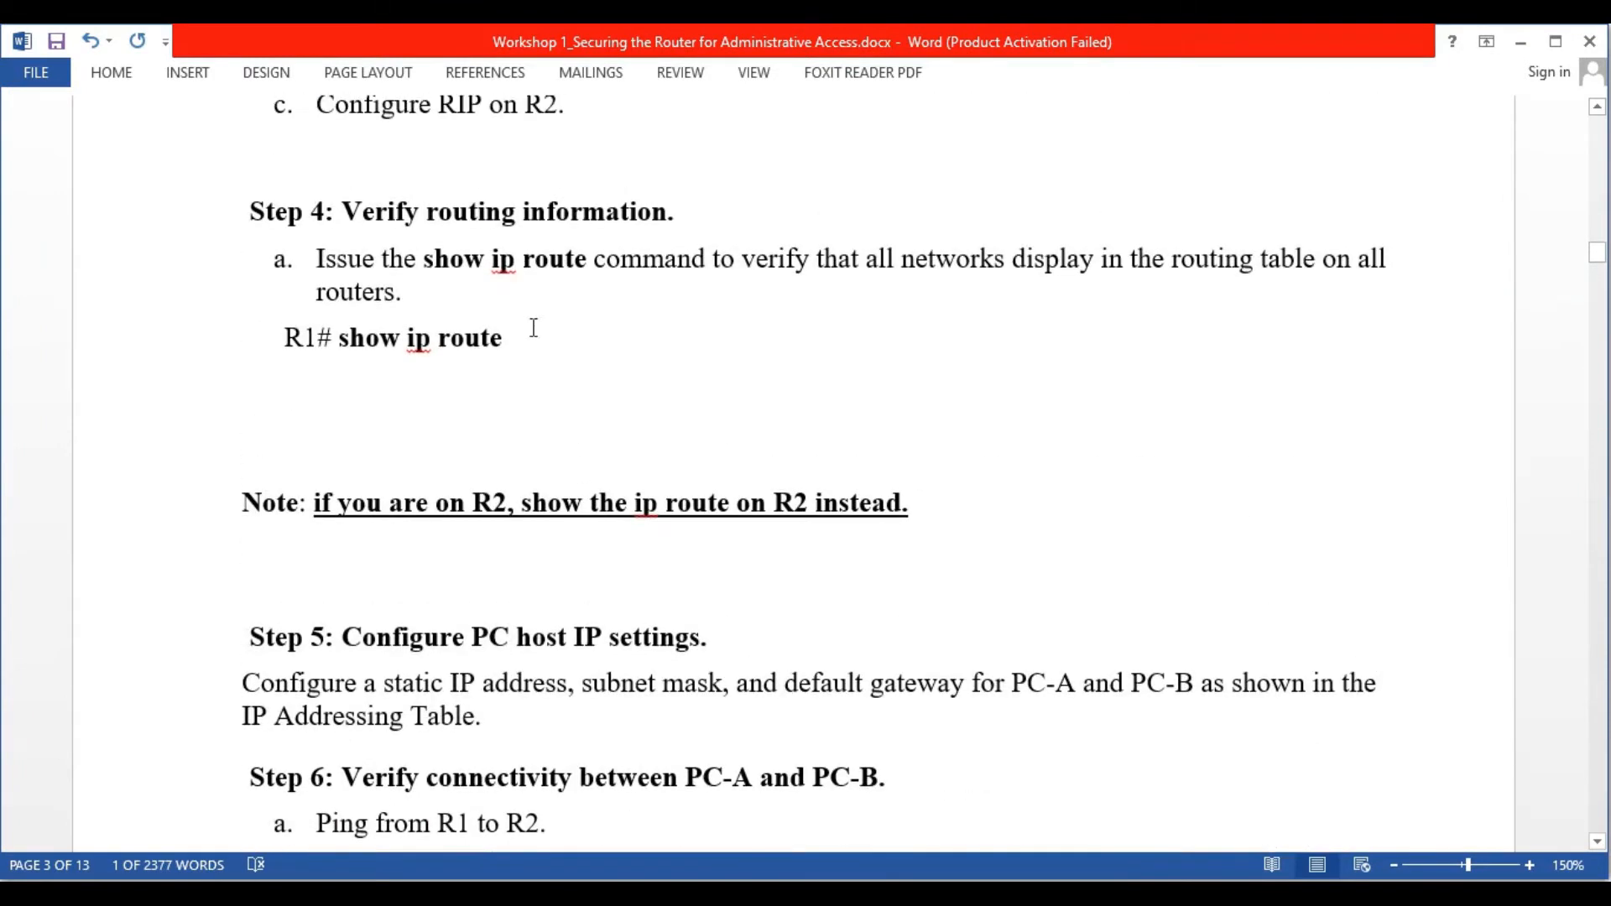
{"action": "scroll", "coordinate": [536, 327], "scroll_direction": "down", "scroll_amount": 3}
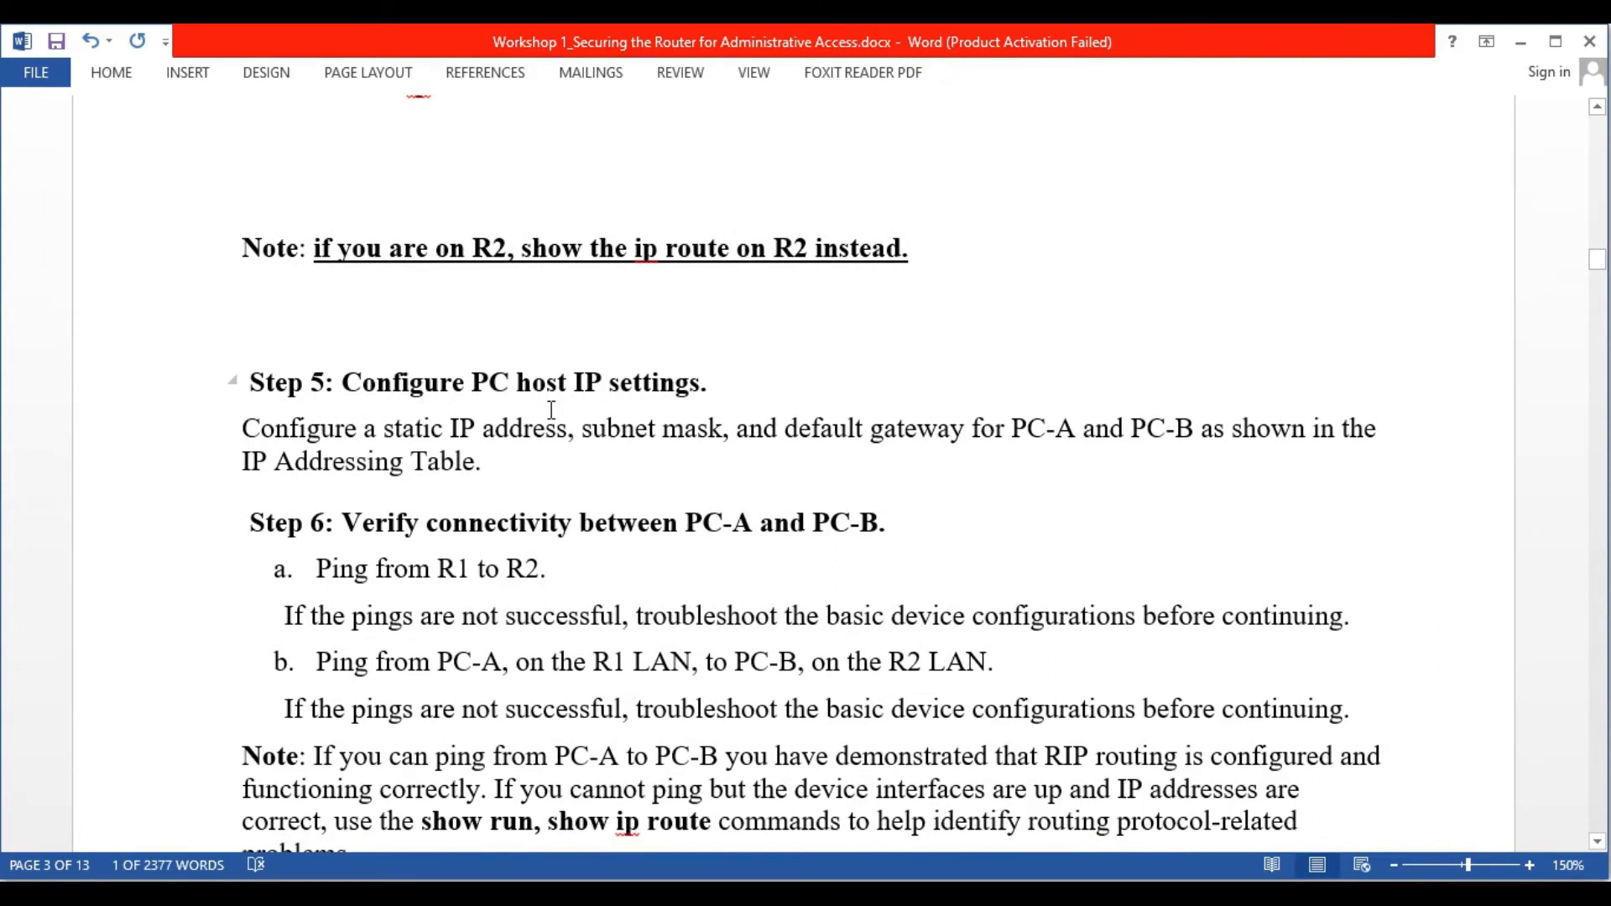
{"action": "scroll", "coordinate": [551, 409], "scroll_direction": "down", "scroll_amount": 1}
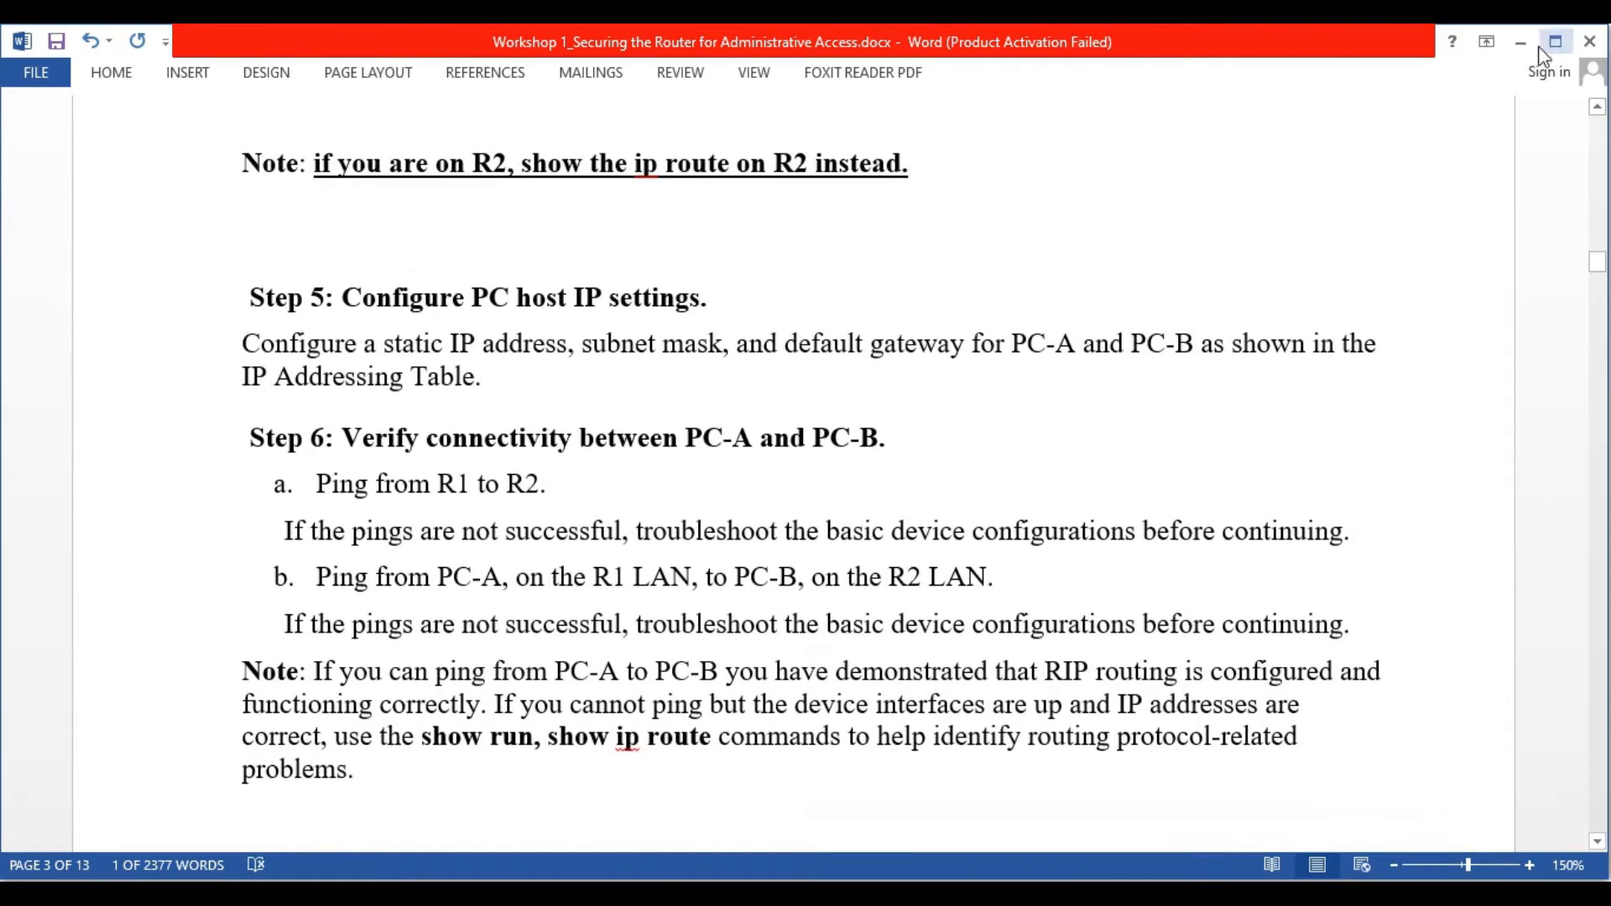
{"action": "left_click", "coordinate": [1520, 41]}
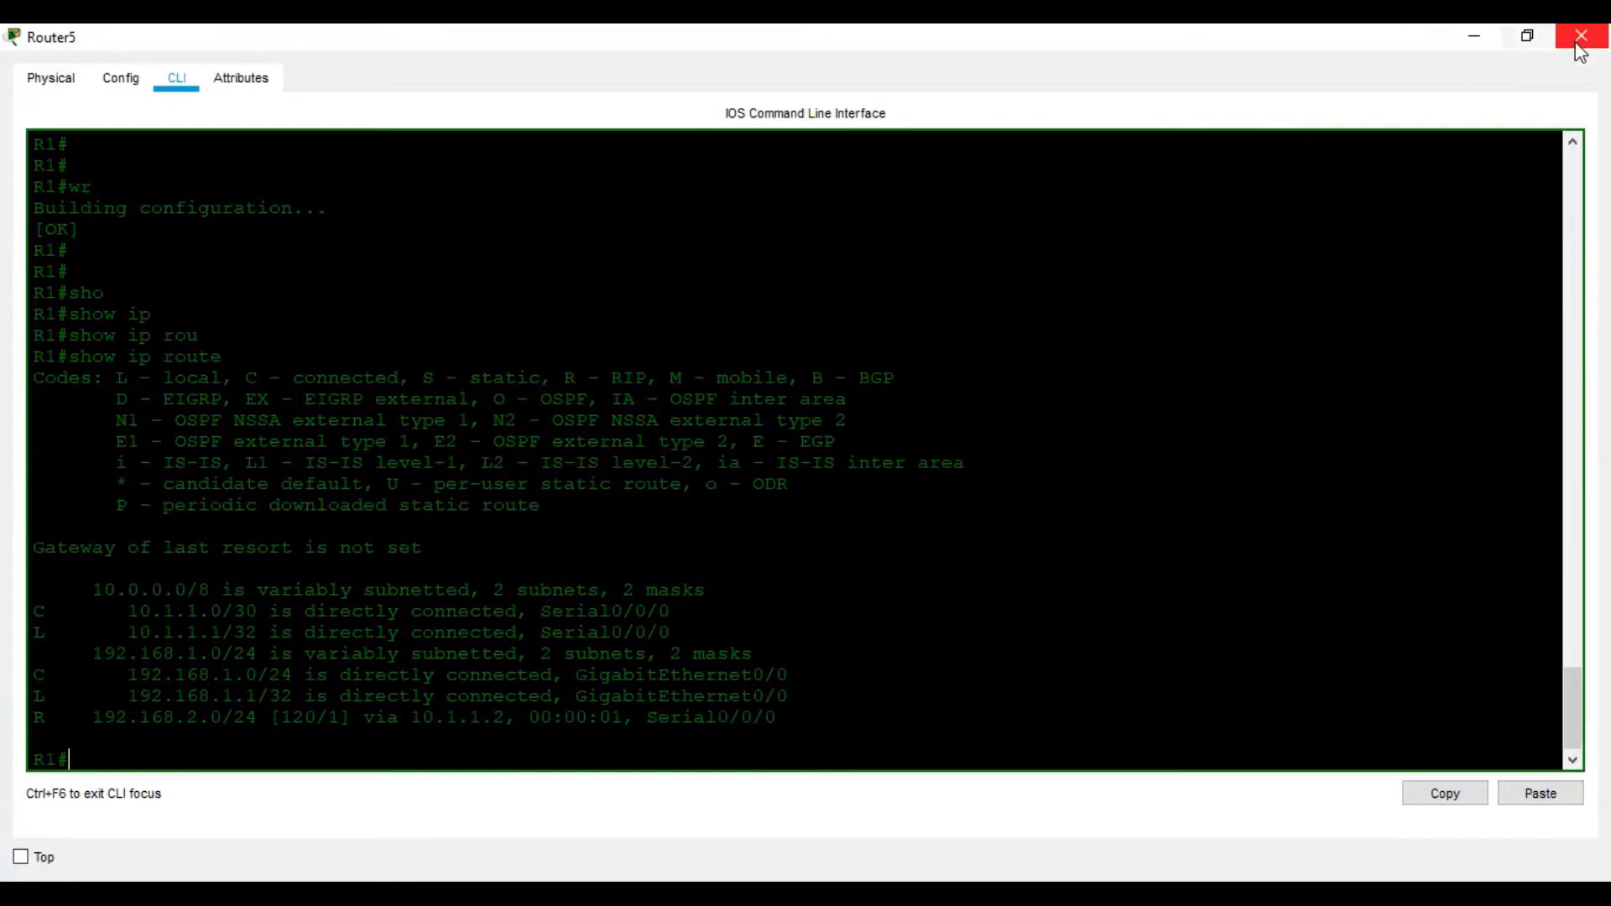
{"action": "left_click", "coordinate": [1582, 35]}
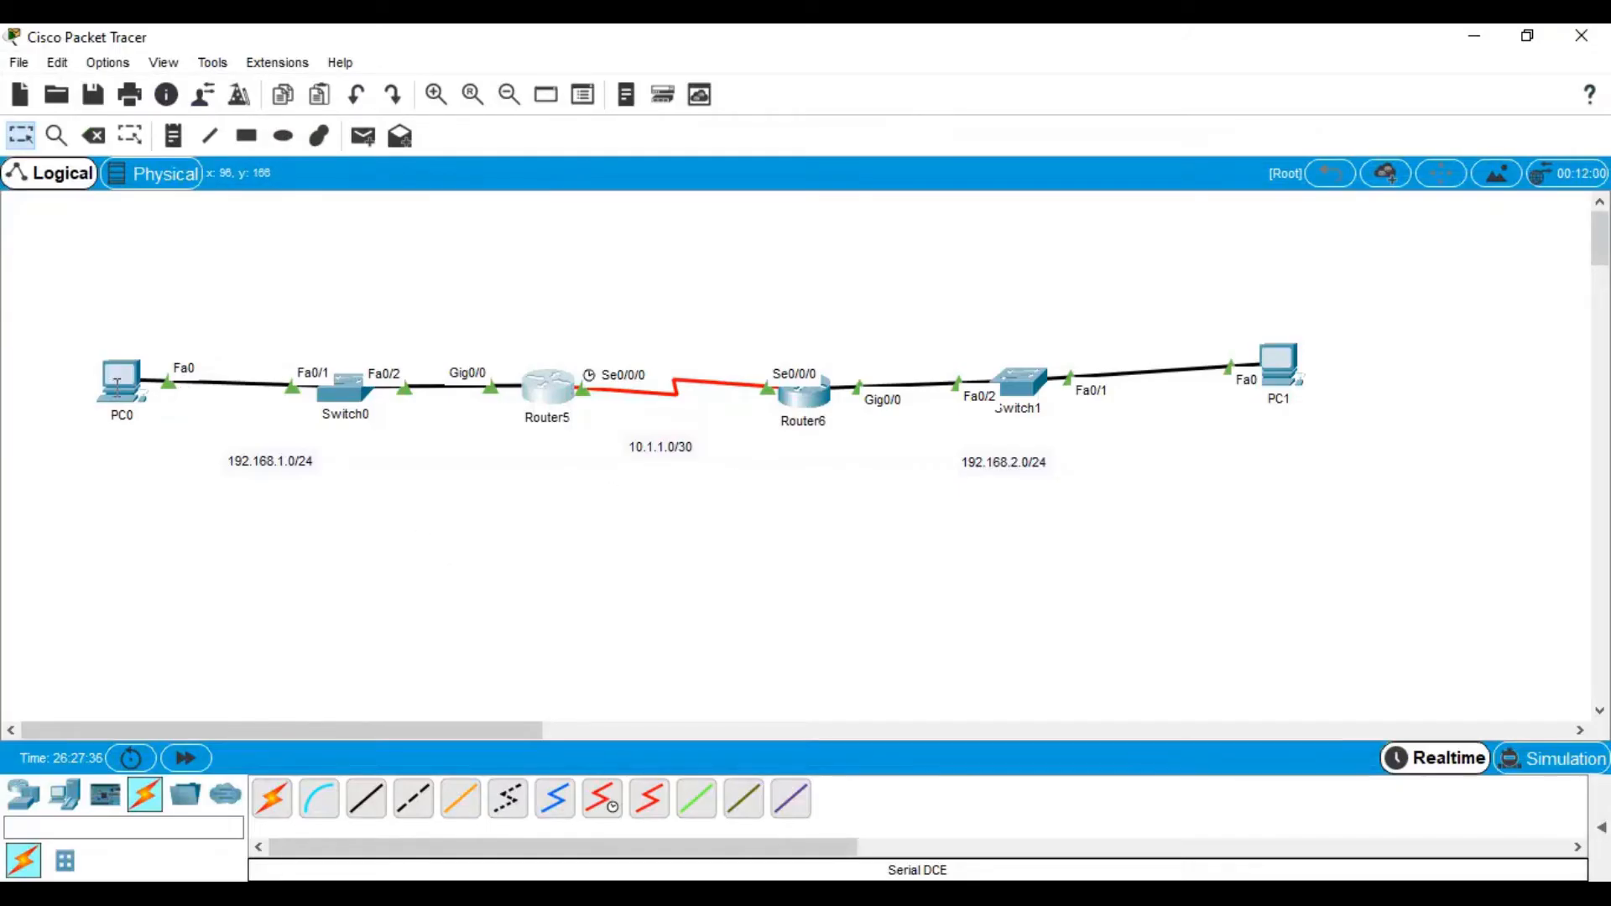
Enter 192.168.1.2 as PC0's IP address in its IP Configuration
{"action": "left_click", "coordinate": [122, 382]}
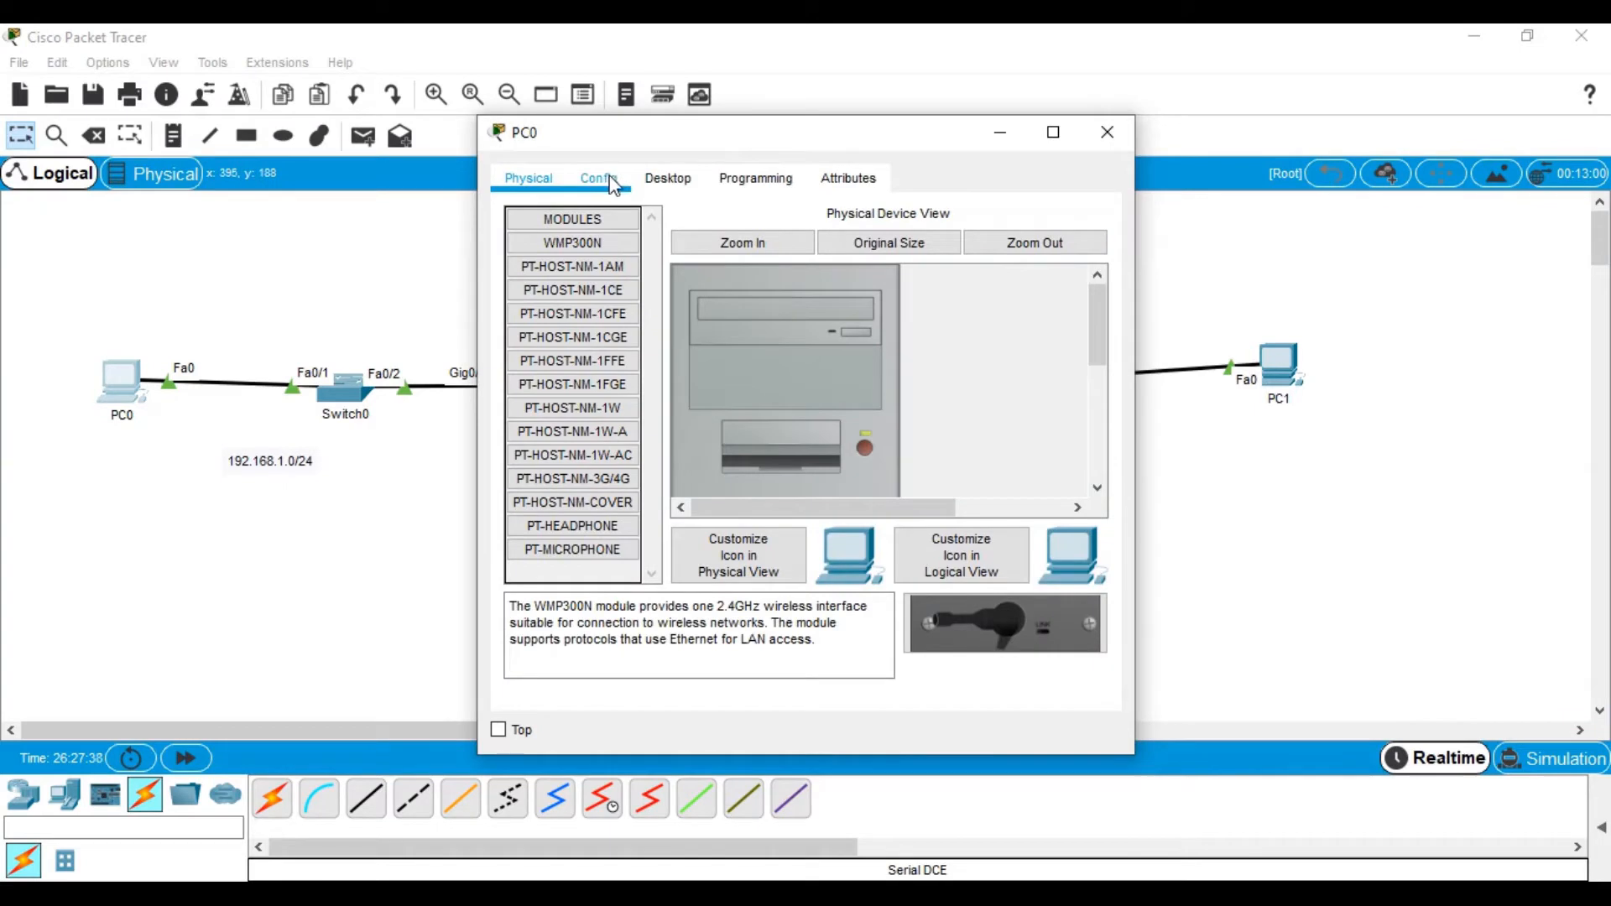
{"action": "left_click", "coordinate": [659, 179]}
{"action": "left_click", "coordinate": [631, 285]}
{"action": "left_click", "coordinate": [791, 344]}
{"action": "type", "text": "192.168."}
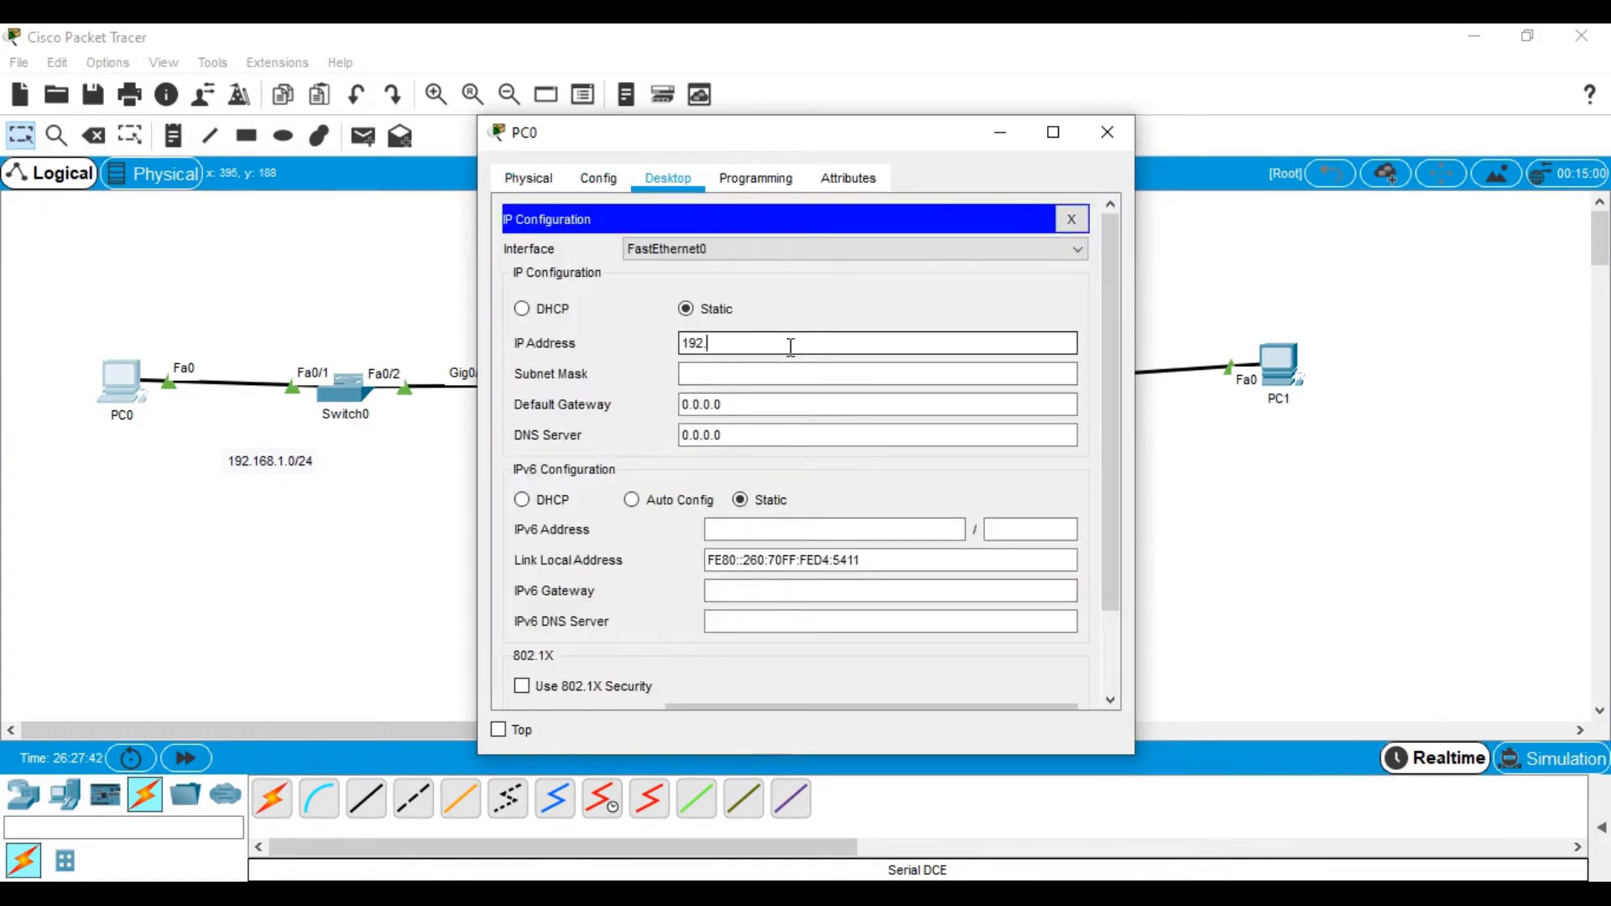
{"action": "type", "text": "1.2"}
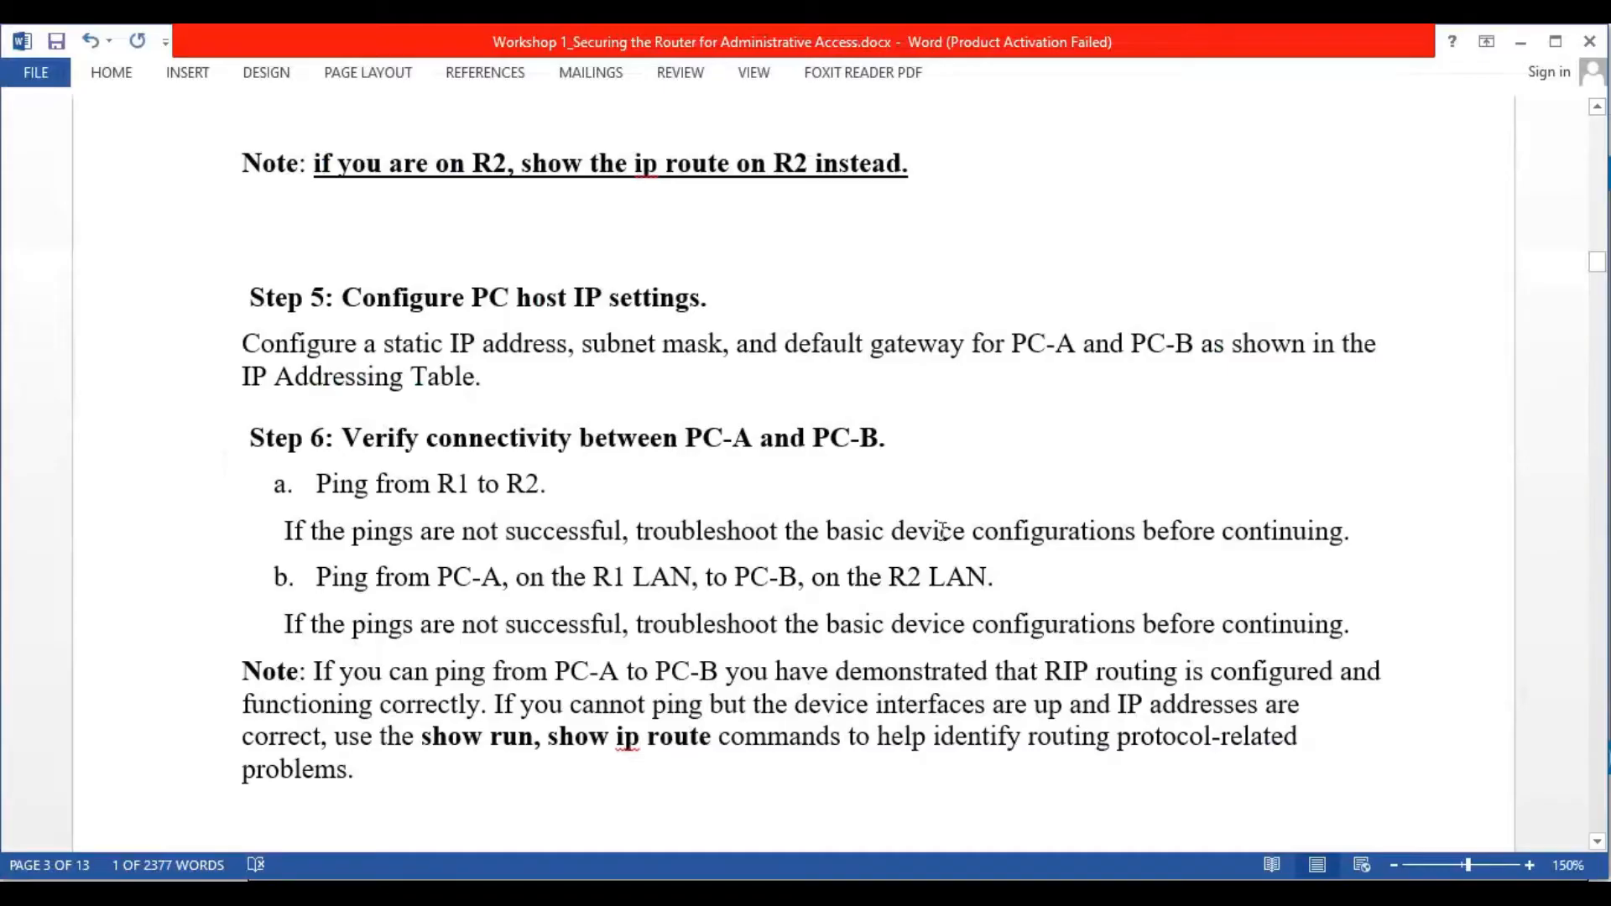
Set PC0's default gateway to 192.168.1.1 and close its window
{"action": "scroll", "coordinate": [942, 529], "scroll_direction": "up", "scroll_amount": 15}
{"action": "scroll", "coordinate": [942, 530], "scroll_direction": "up", "scroll_amount": 10}
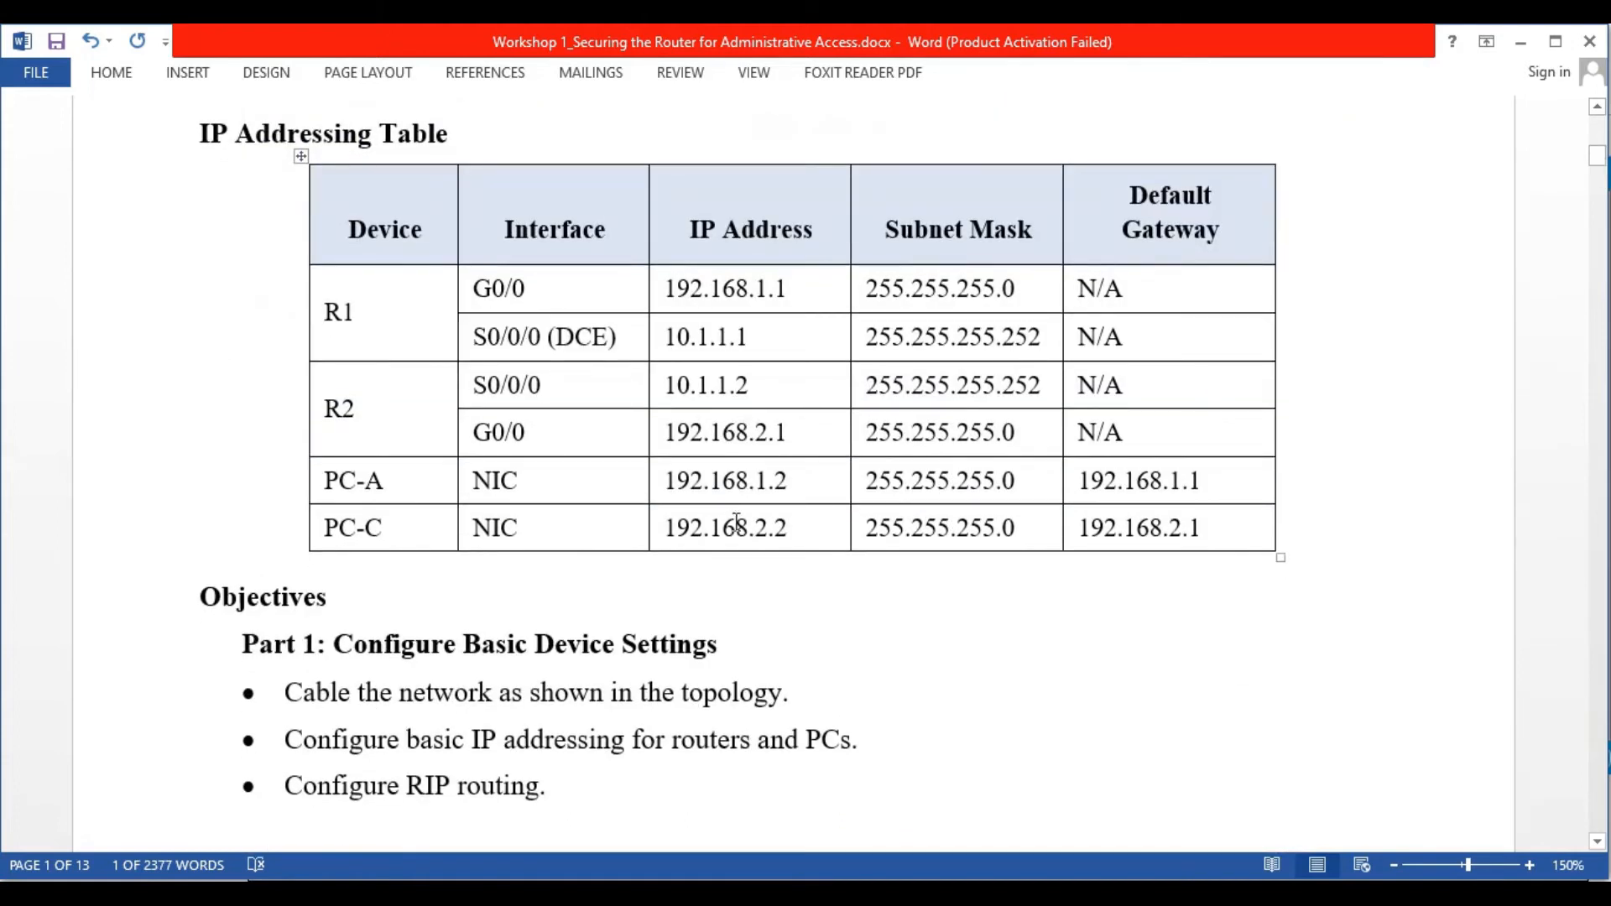
{"action": "scroll", "coordinate": [1200, 629], "scroll_direction": "down", "scroll_amount": 20}
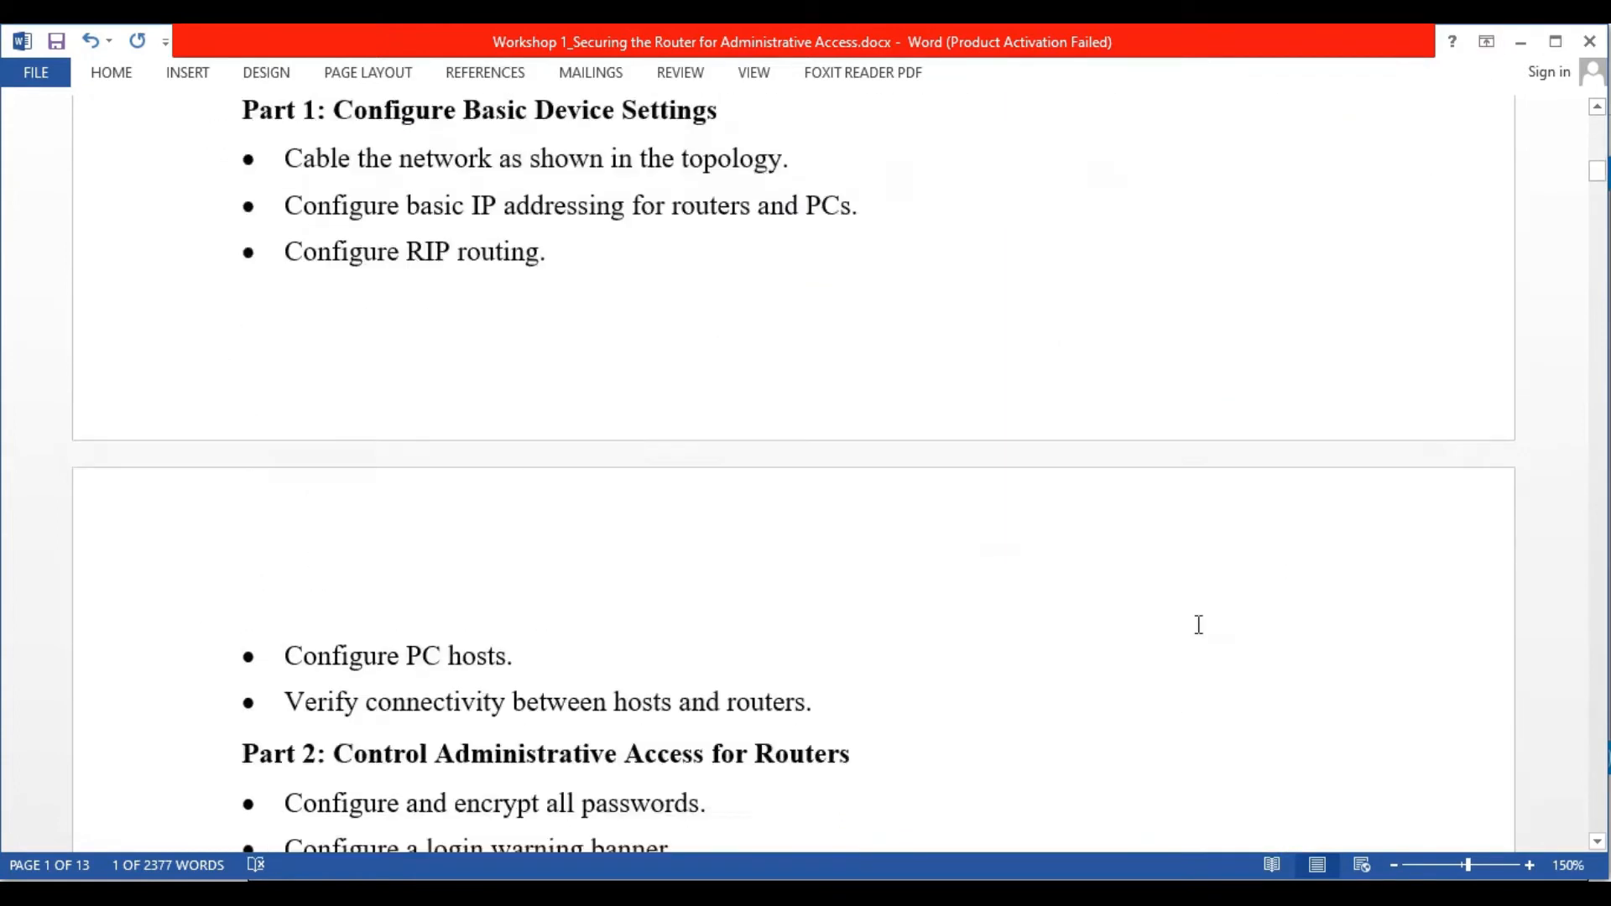
{"action": "scroll", "coordinate": [1206, 636], "scroll_direction": "down", "scroll_amount": 5}
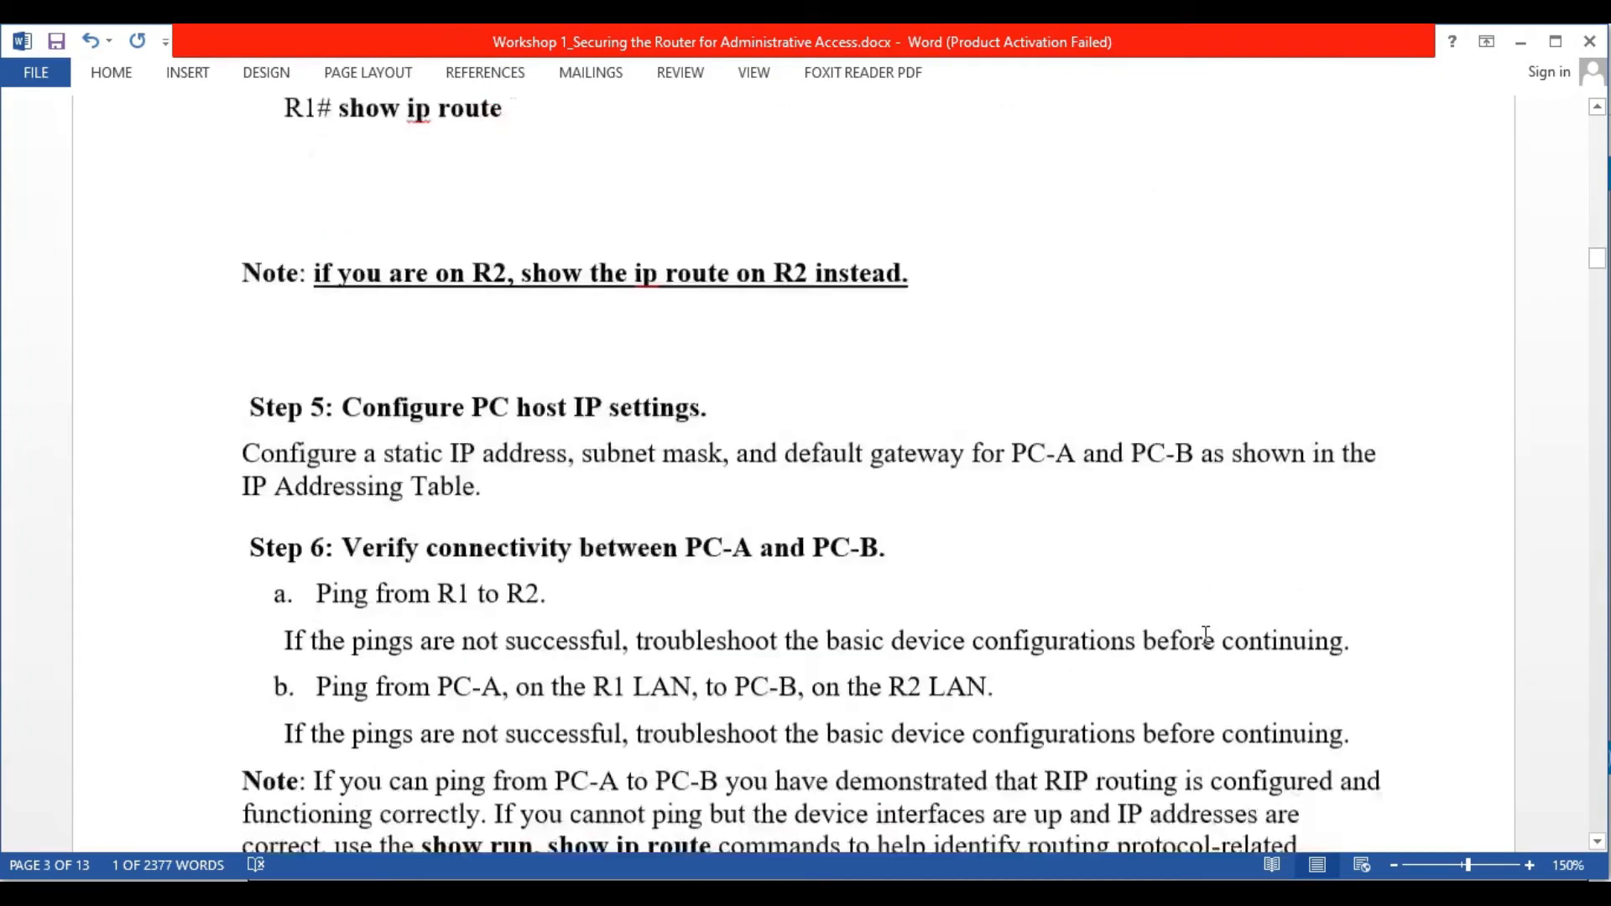
{"action": "left_click", "coordinate": [1521, 43]}
{"action": "double_click", "coordinate": [708, 404]}
{"action": "type", "text": "192.168.1.1"}
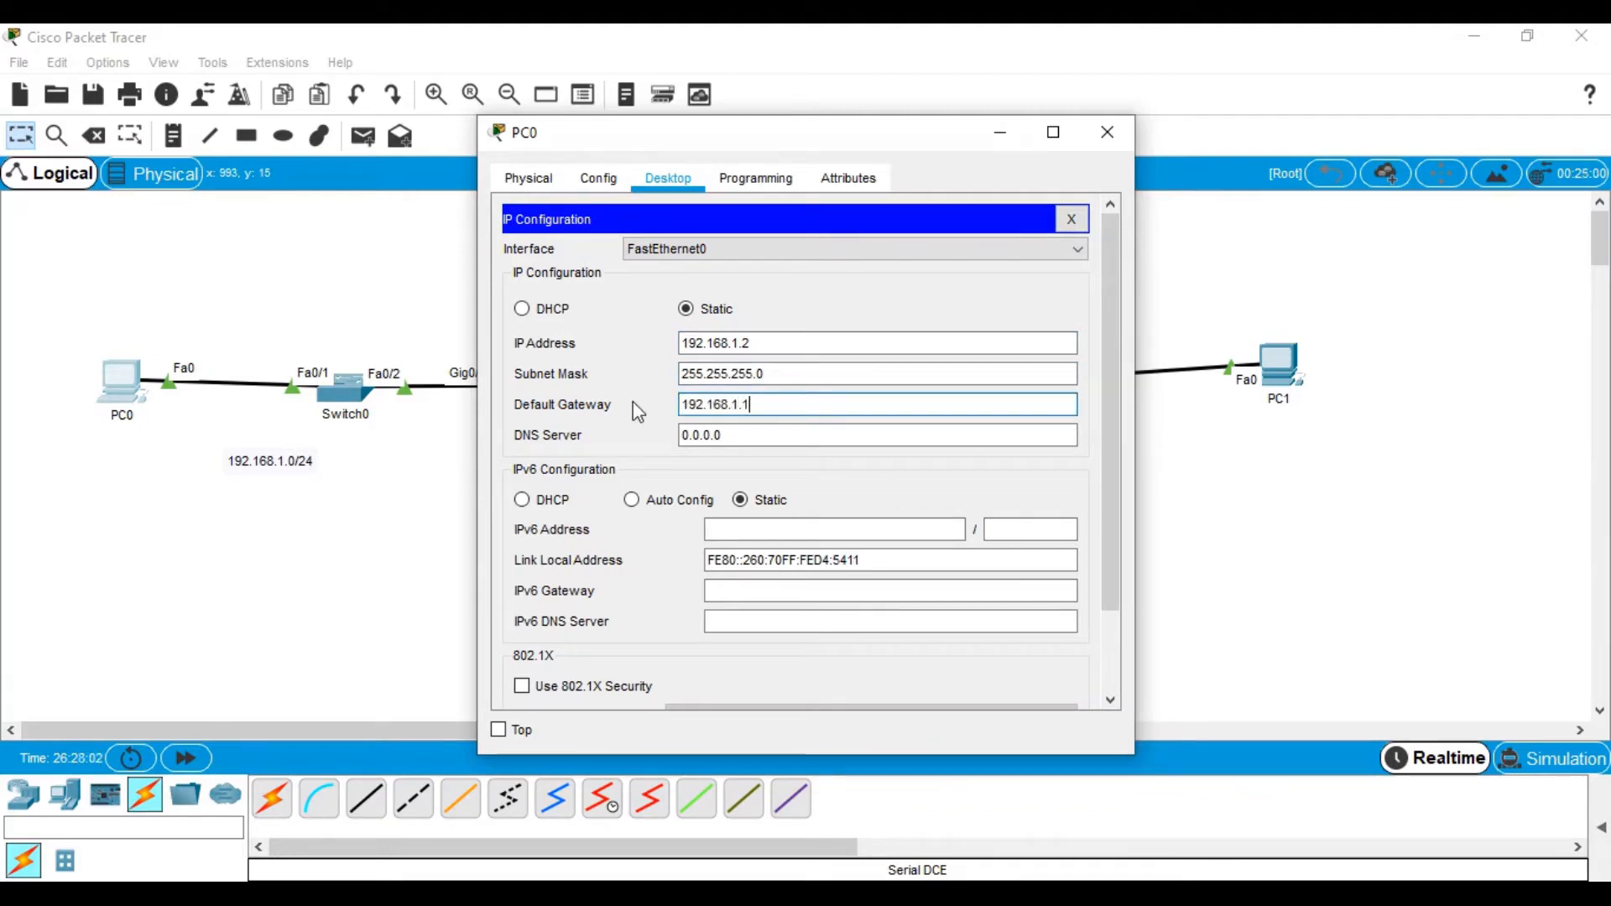
{"action": "left_click", "coordinate": [1109, 135]}
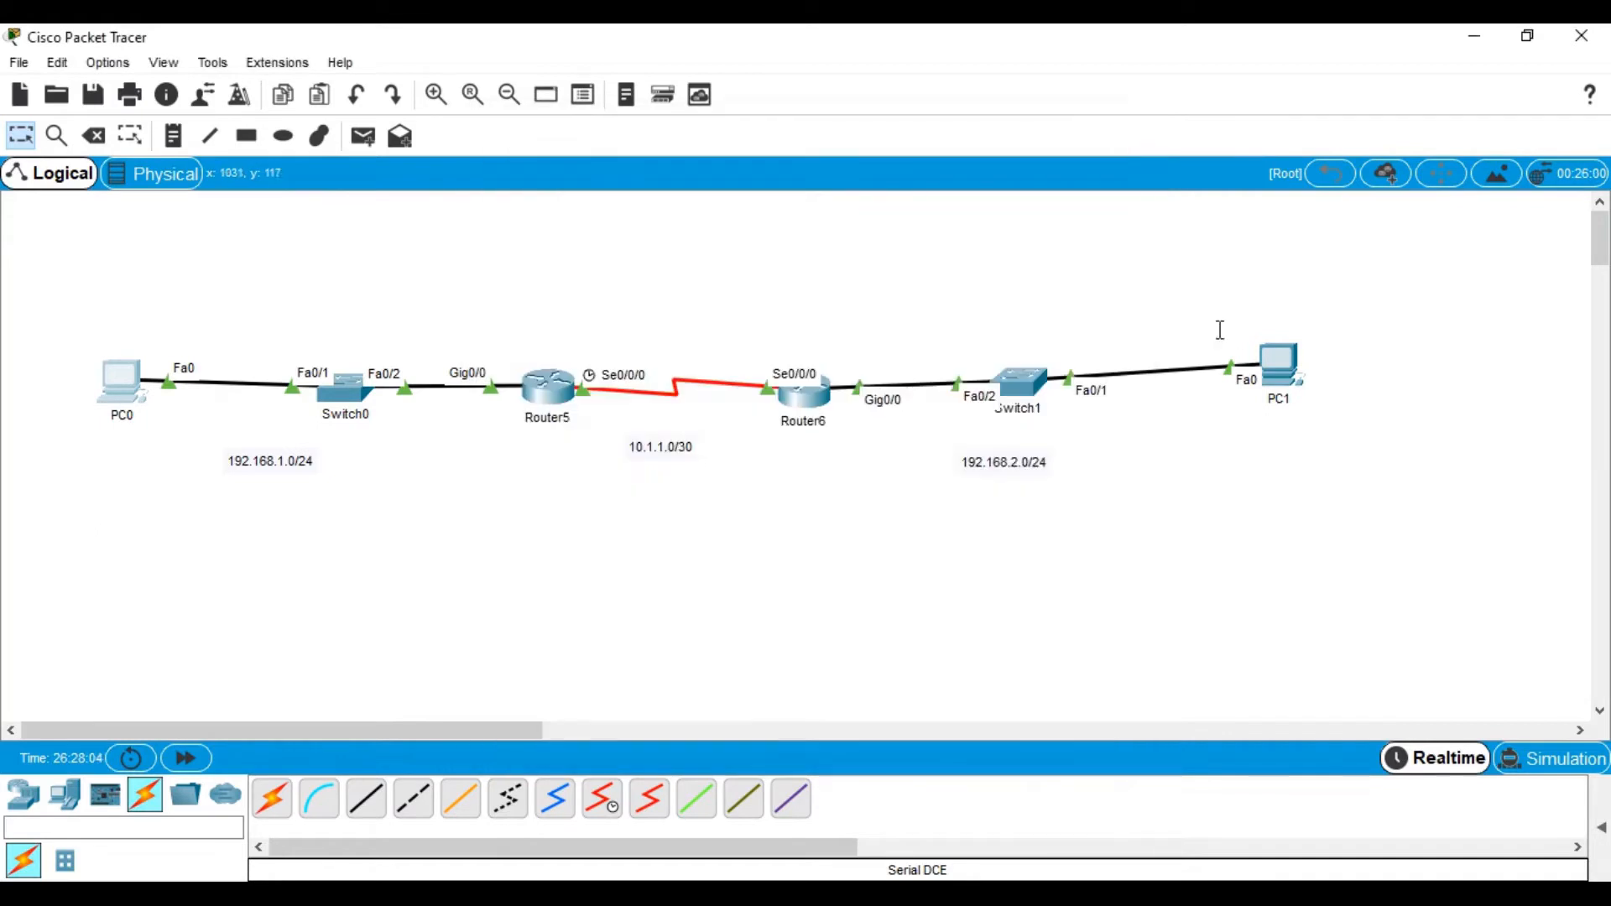
Give PC1 IP 192.168.2.2, mask 255.255.255.0 and gateway 192.168.2.1, then reopen PC0
{"action": "left_click", "coordinate": [1279, 365]}
{"action": "left_click", "coordinate": [669, 178]}
{"action": "left_click", "coordinate": [630, 243]}
{"action": "left_click", "coordinate": [778, 339]}
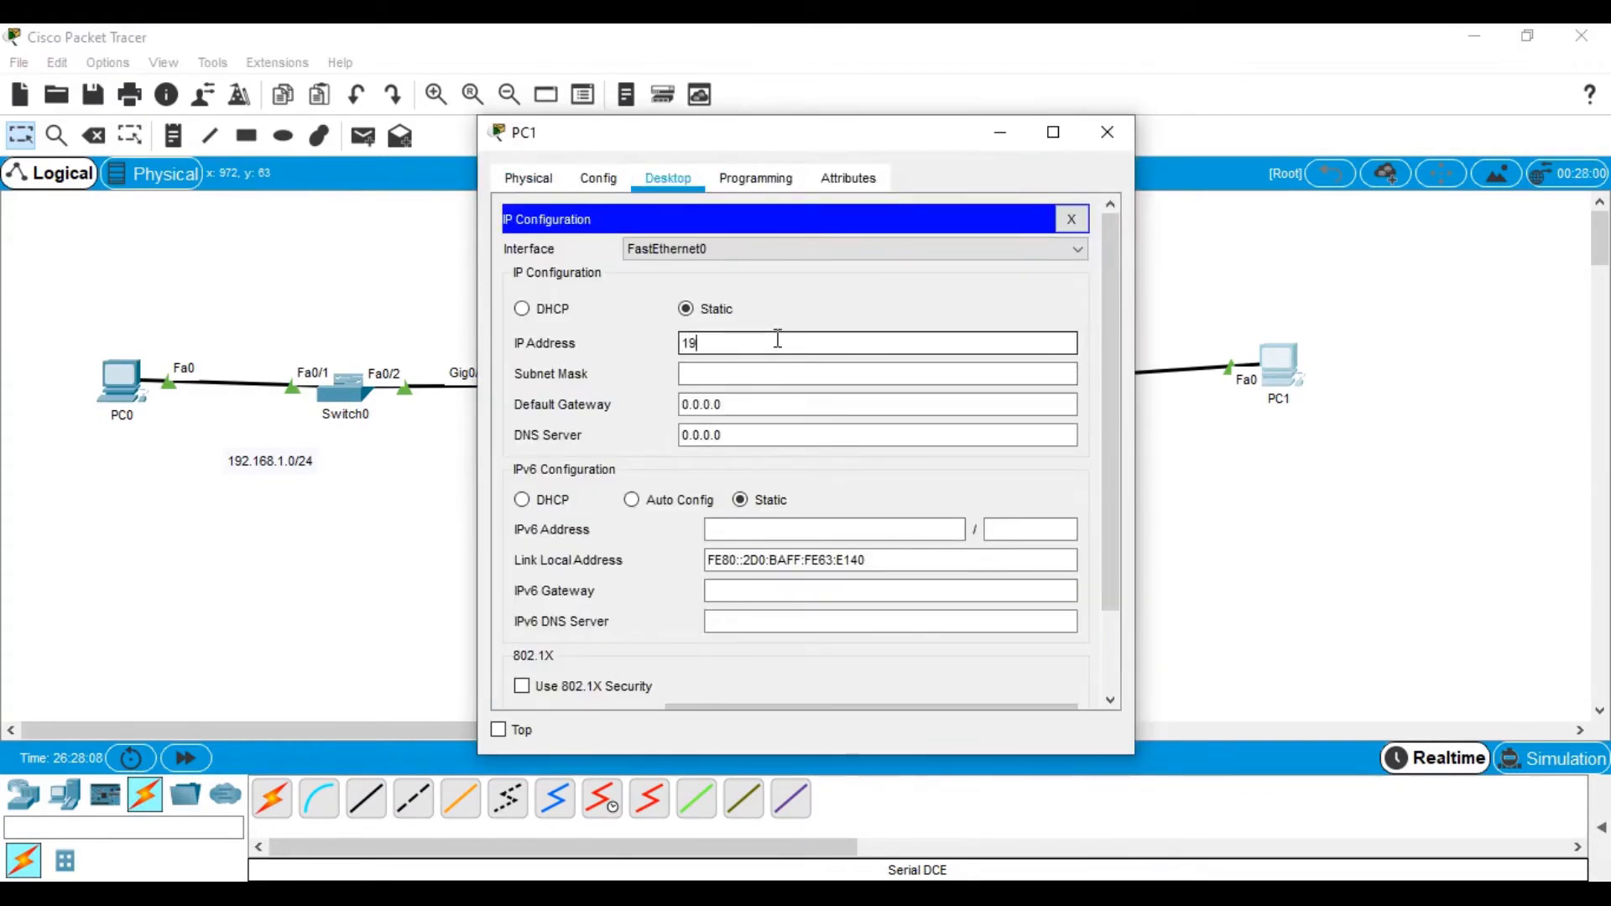
{"action": "type", "text": "192.168.2.2"}
{"action": "key", "text": "Tab"}
{"action": "key", "text": "Tab"}
{"action": "type", "text": "192.168.2.1"}
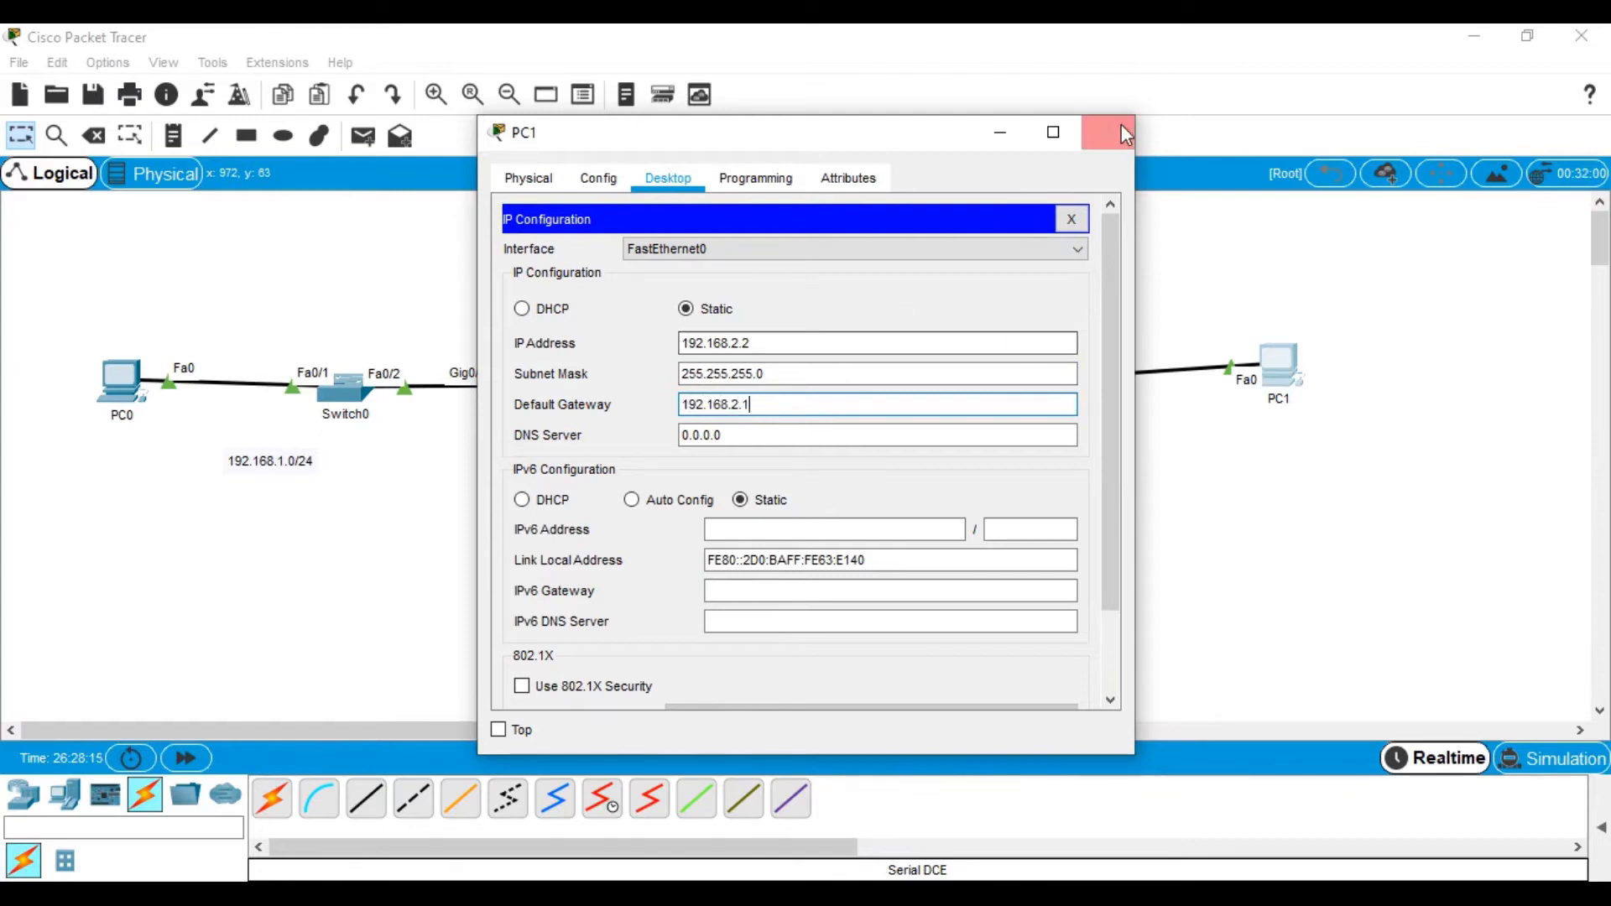
{"action": "left_click", "coordinate": [1120, 126]}
{"action": "left_click", "coordinate": [120, 379]}
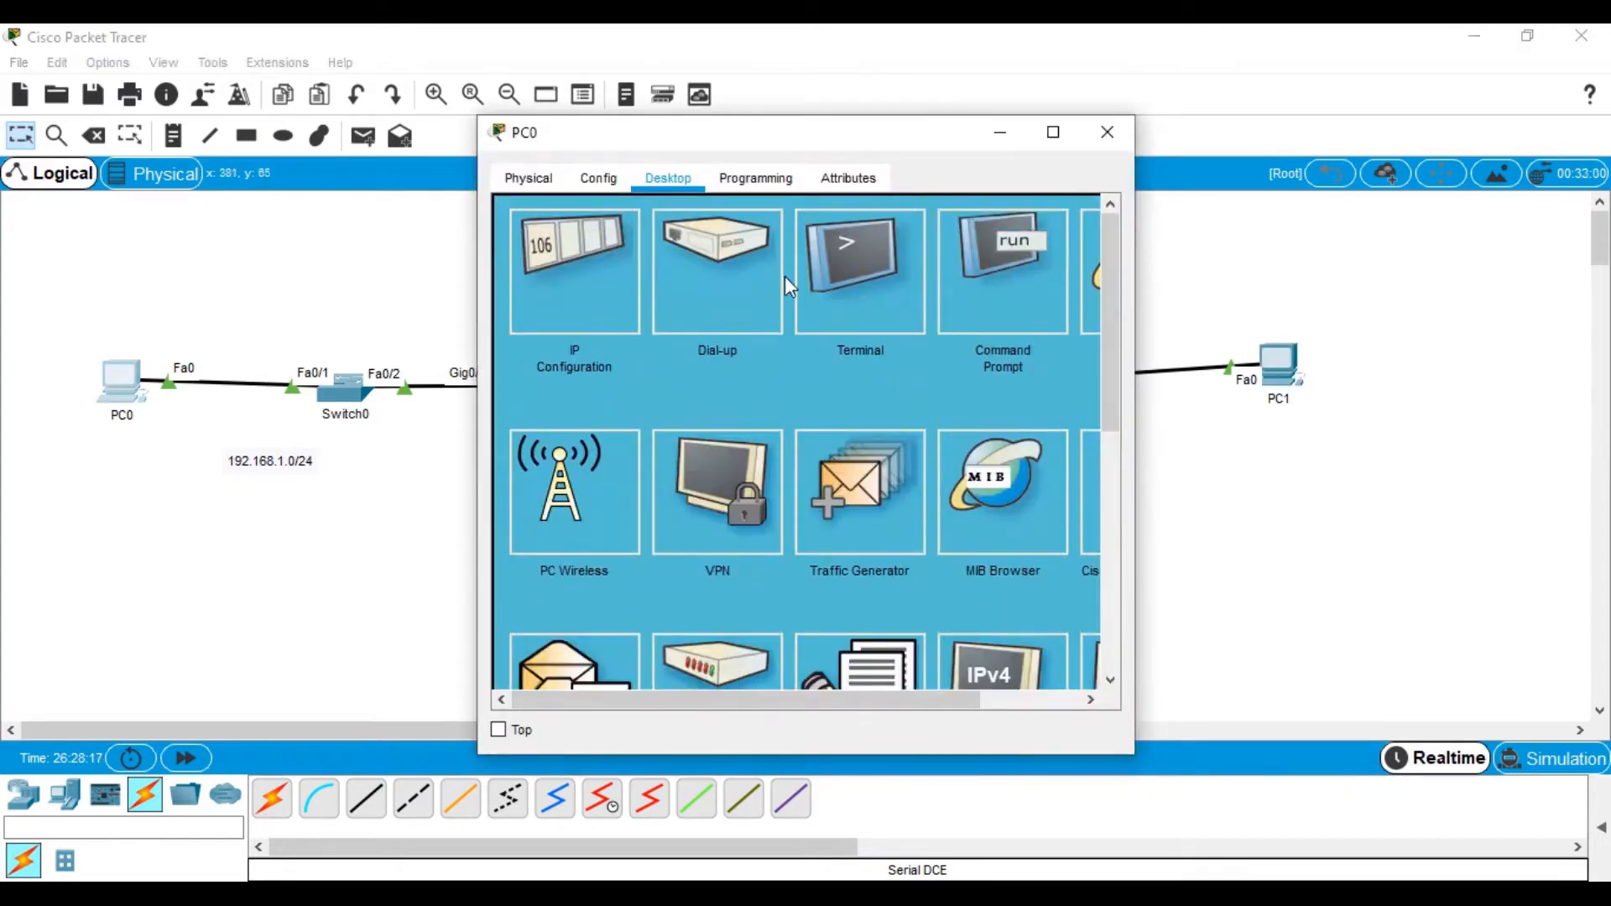
Run ipconfig in PC0's Command Prompt to verify its addressing
{"action": "left_click", "coordinate": [983, 281]}
{"action": "left_click", "coordinate": [1053, 131]}
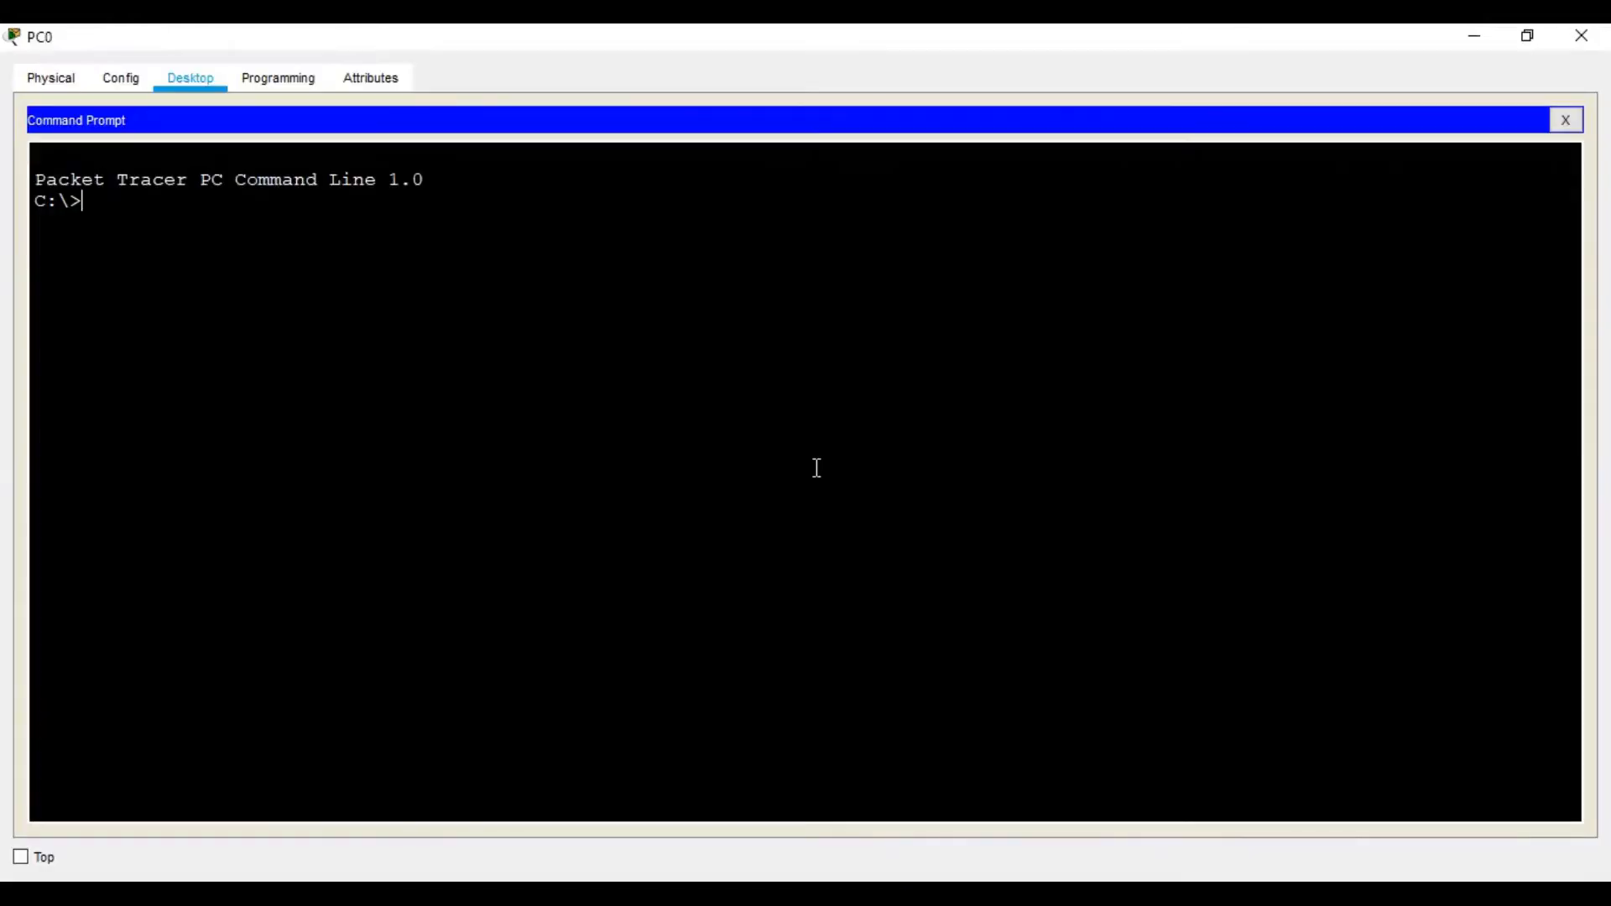
{"action": "type", "text": "ipconfig"}
{"action": "key", "text": "Return"}
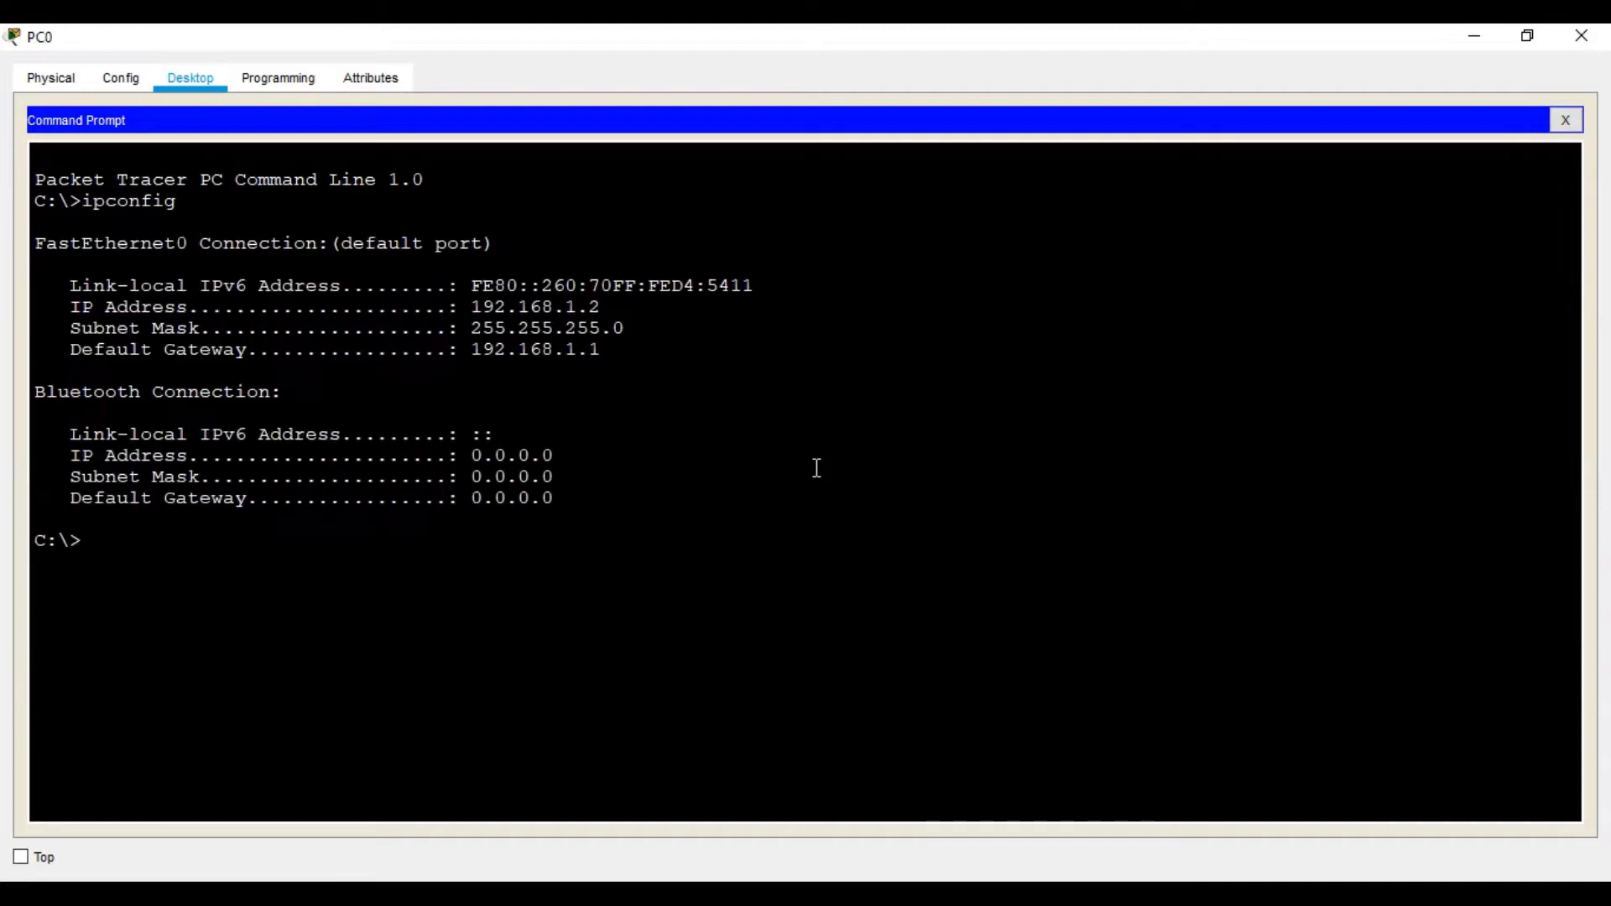
Ping PC1 at 192.168.2.2 twice from PC0 and confirm the replies
{"action": "type", "text": "[ing"}
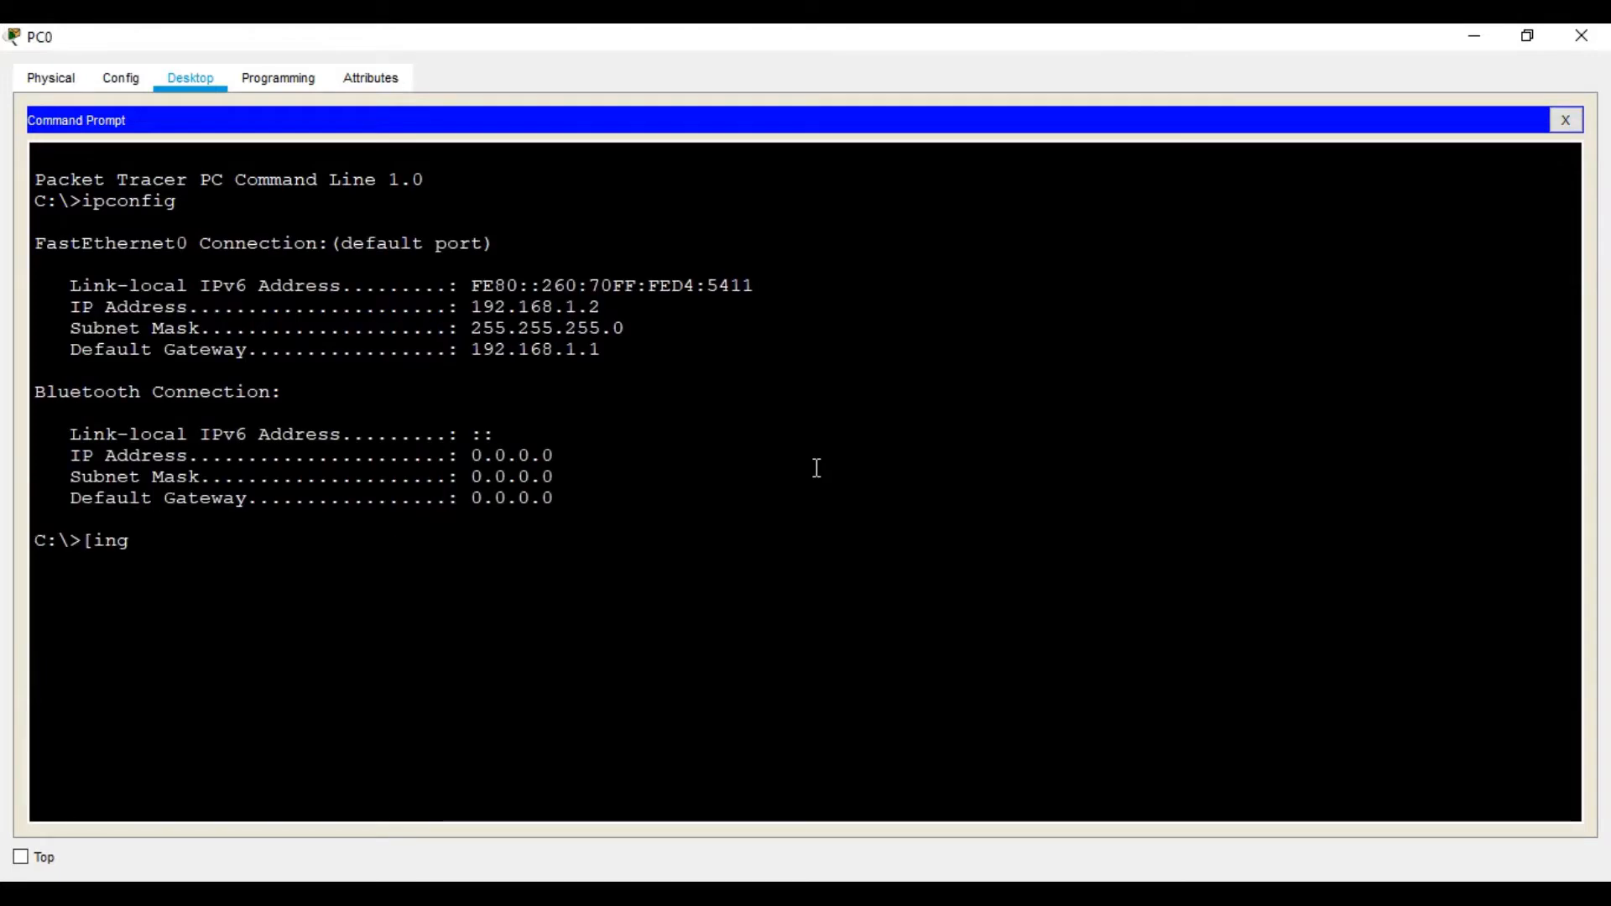
{"action": "key", "text": "BackSpace"}
{"action": "key", "text": "BackSpace"}
{"action": "key", "text": "BackSpace"}
{"action": "key", "text": "BackSpace"}
{"action": "type", "text": "pi"}
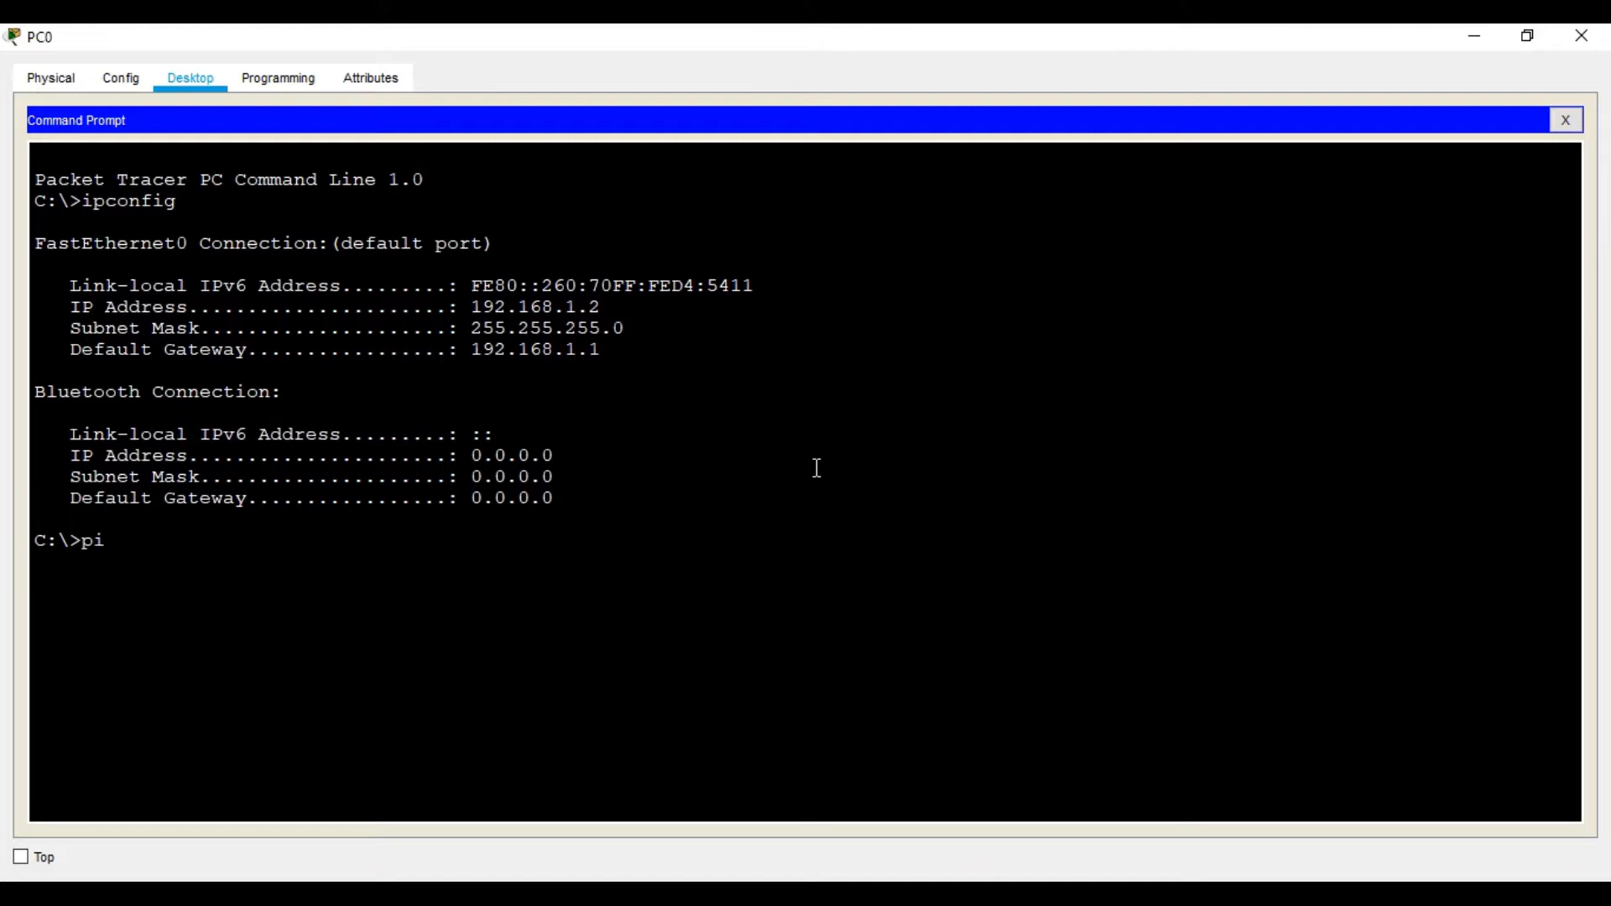
{"action": "type", "text": "ng 192.168.2.2"}
{"action": "key", "text": "Return"}
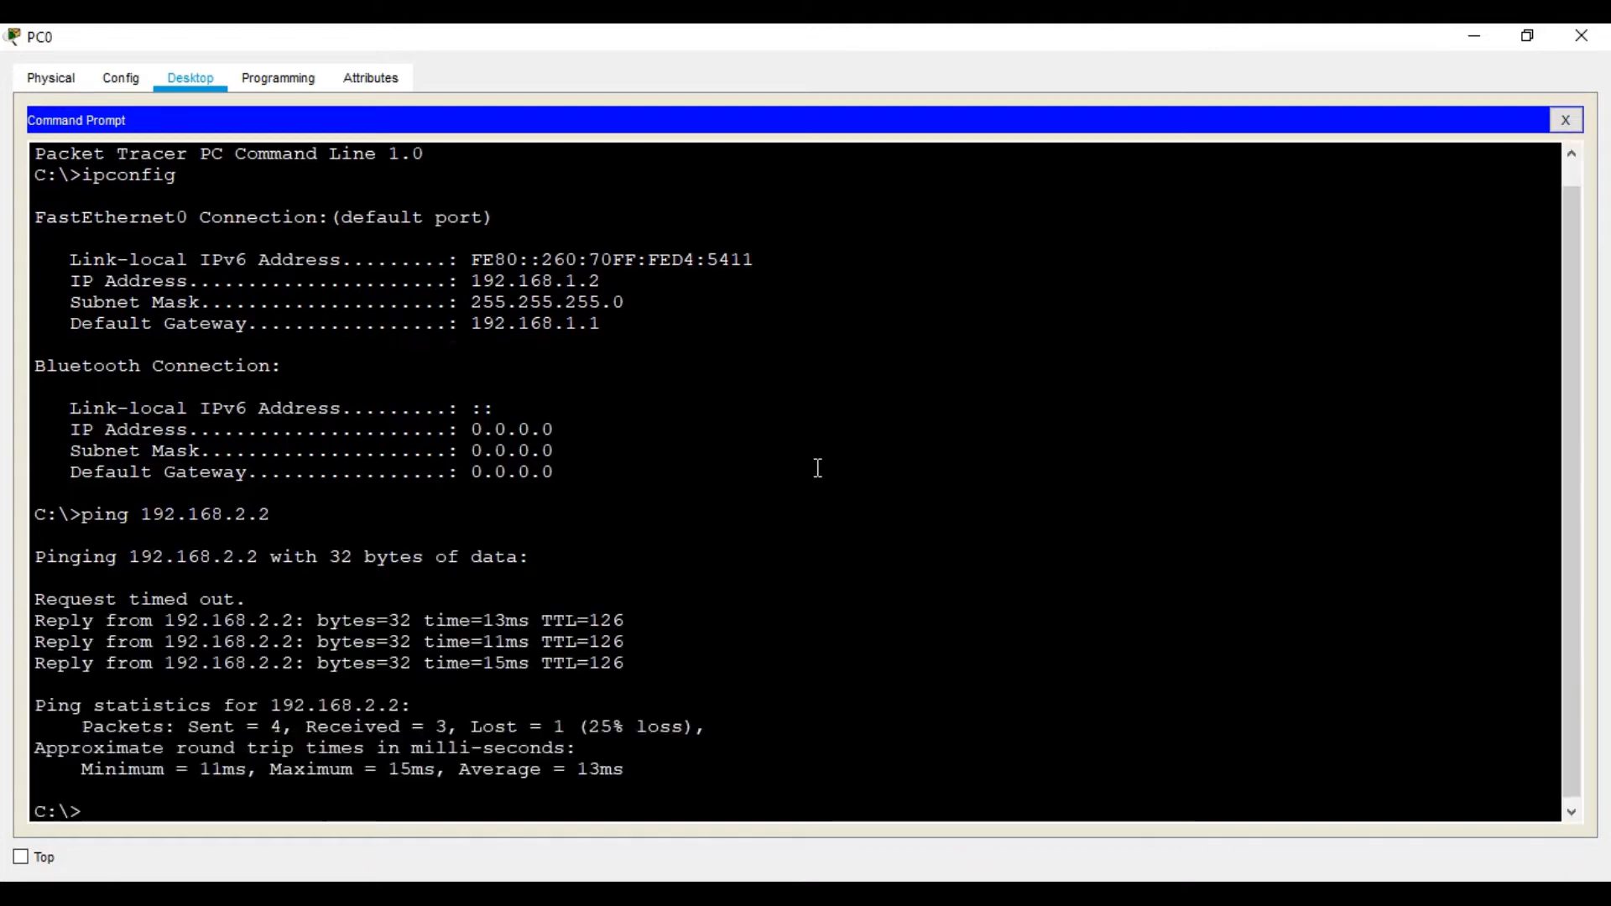
{"action": "key", "text": "Up"}
{"action": "key", "text": "Return"}
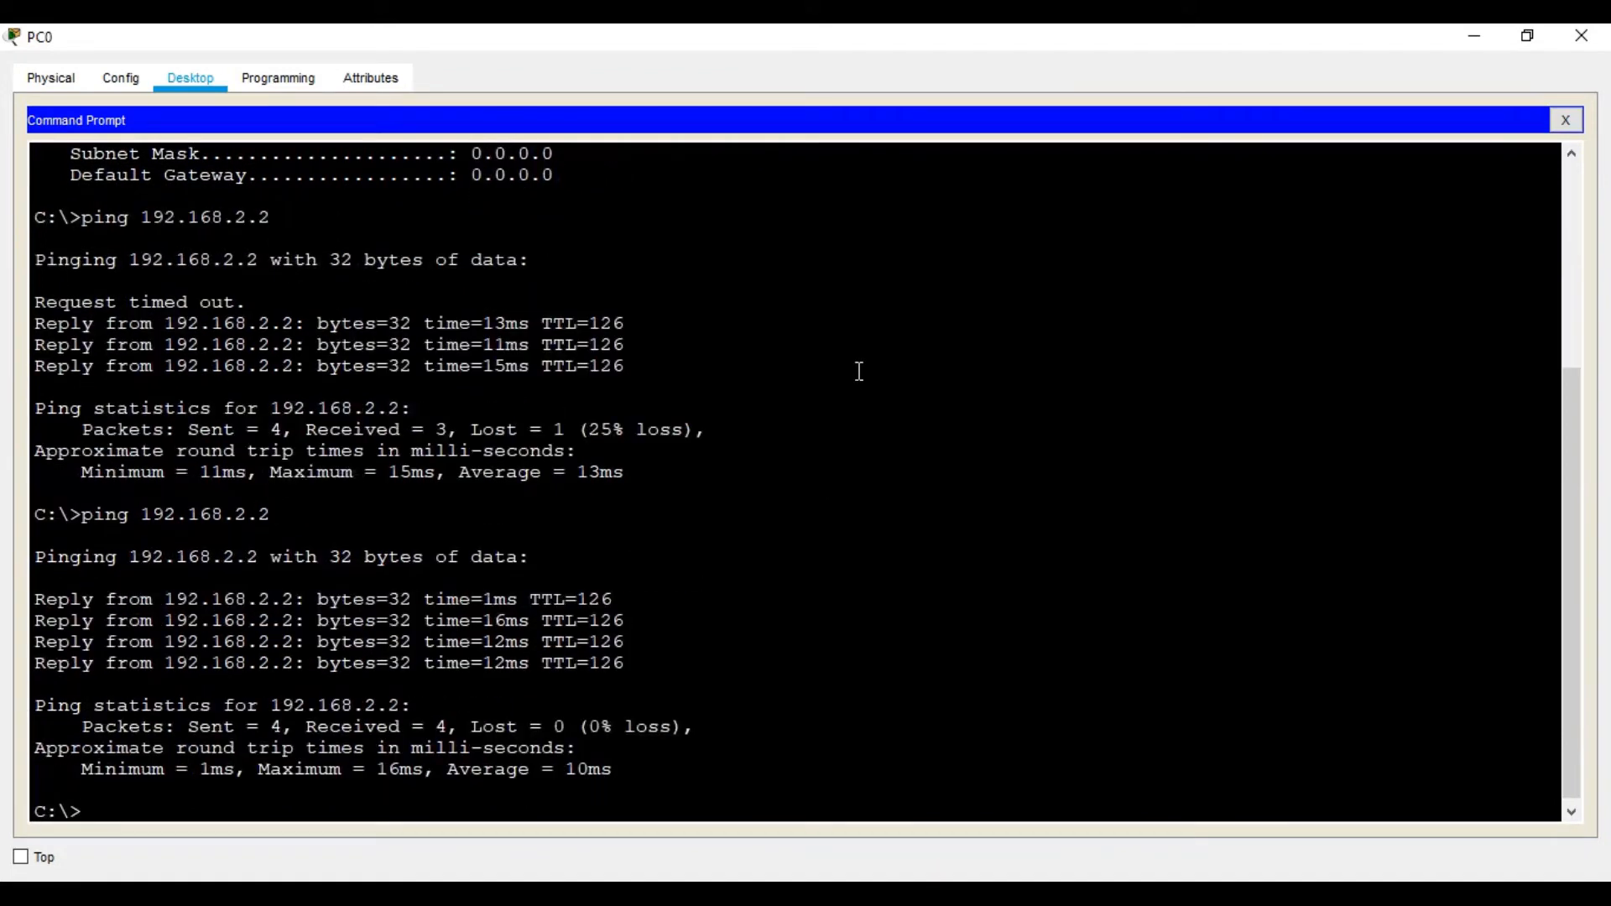
{"action": "scroll", "coordinate": [709, 421], "scroll_direction": "up", "scroll_amount": 2}
{"action": "scroll", "coordinate": [647, 424], "scroll_direction": "down", "scroll_amount": 2}
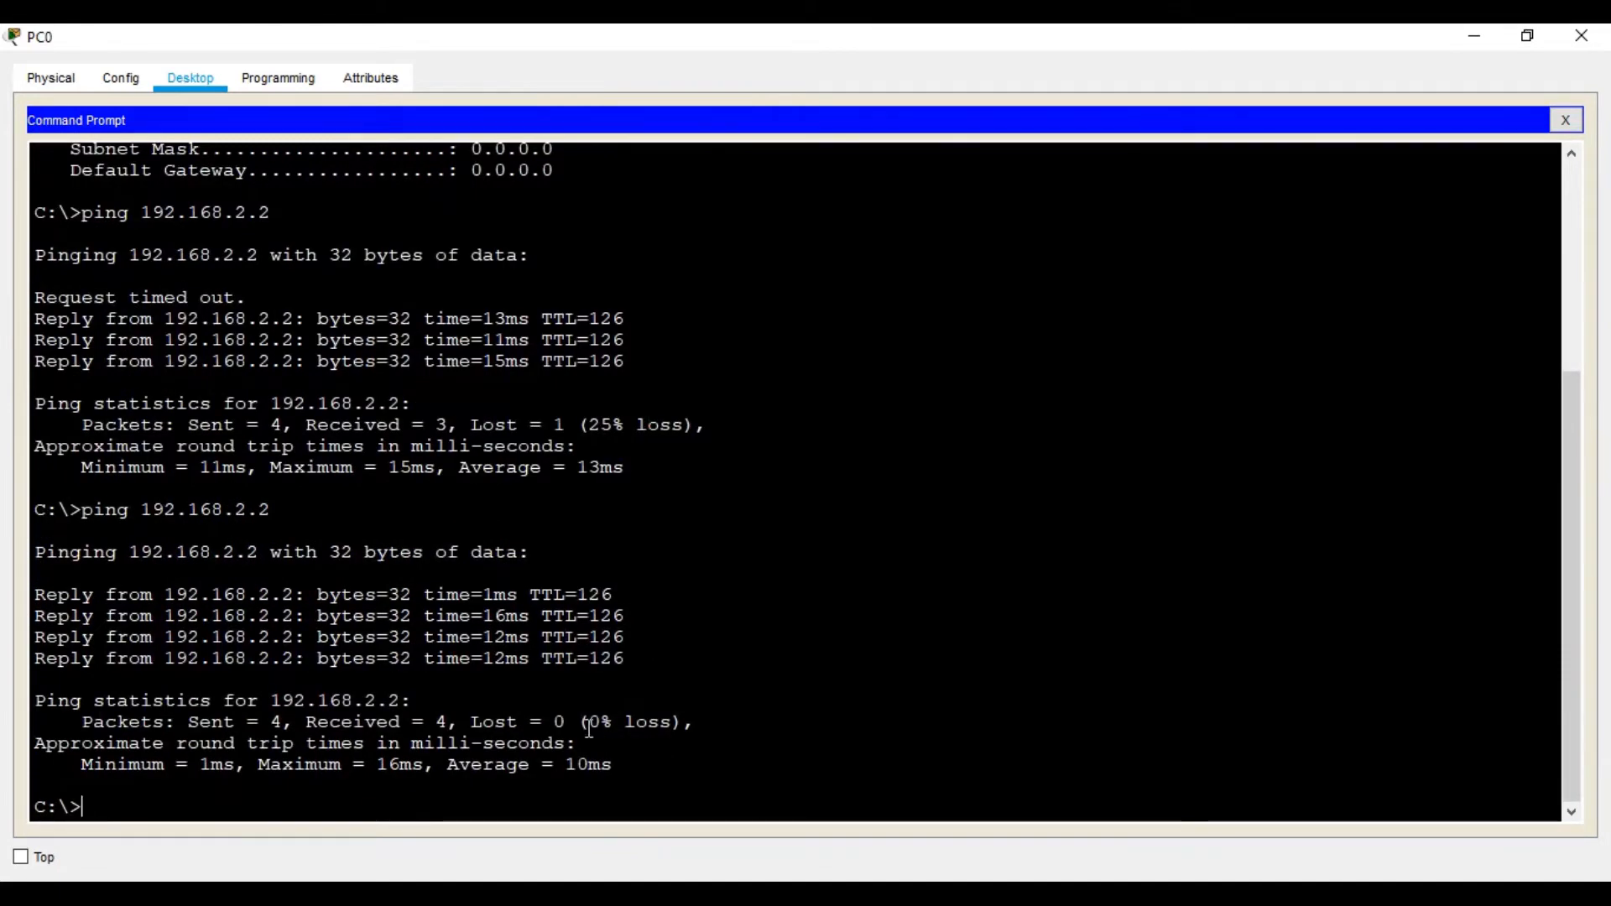
{"action": "key", "text": "alt+Tab"}
On PC1, run ipconfig to confirm 192.168.2.2 with gateway 192.168.2.1, then ping 192.168.1.2
{"action": "left_click", "coordinate": [1574, 34]}
{"action": "left_click", "coordinate": [1278, 362]}
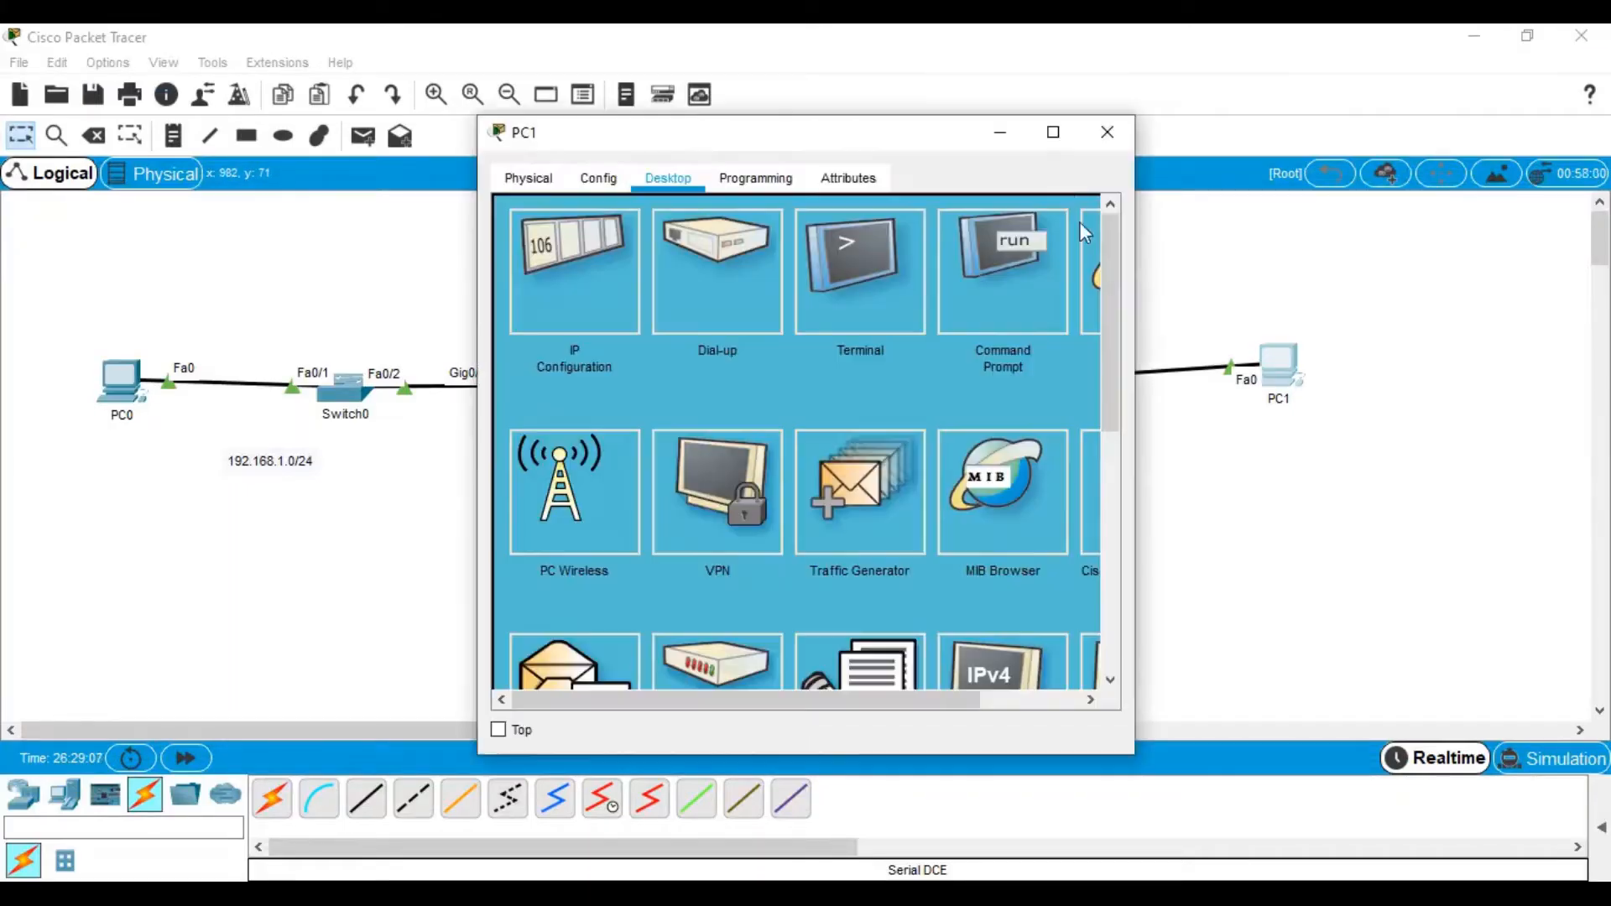
{"action": "left_click", "coordinate": [1053, 119]}
{"action": "left_click", "coordinate": [1091, 176]}
{"action": "type", "text": "ipconfig"}
{"action": "key", "text": "Return"}
{"action": "key", "text": "Return"}
{"action": "key", "text": "Return"}
{"action": "type", "text": "p"}
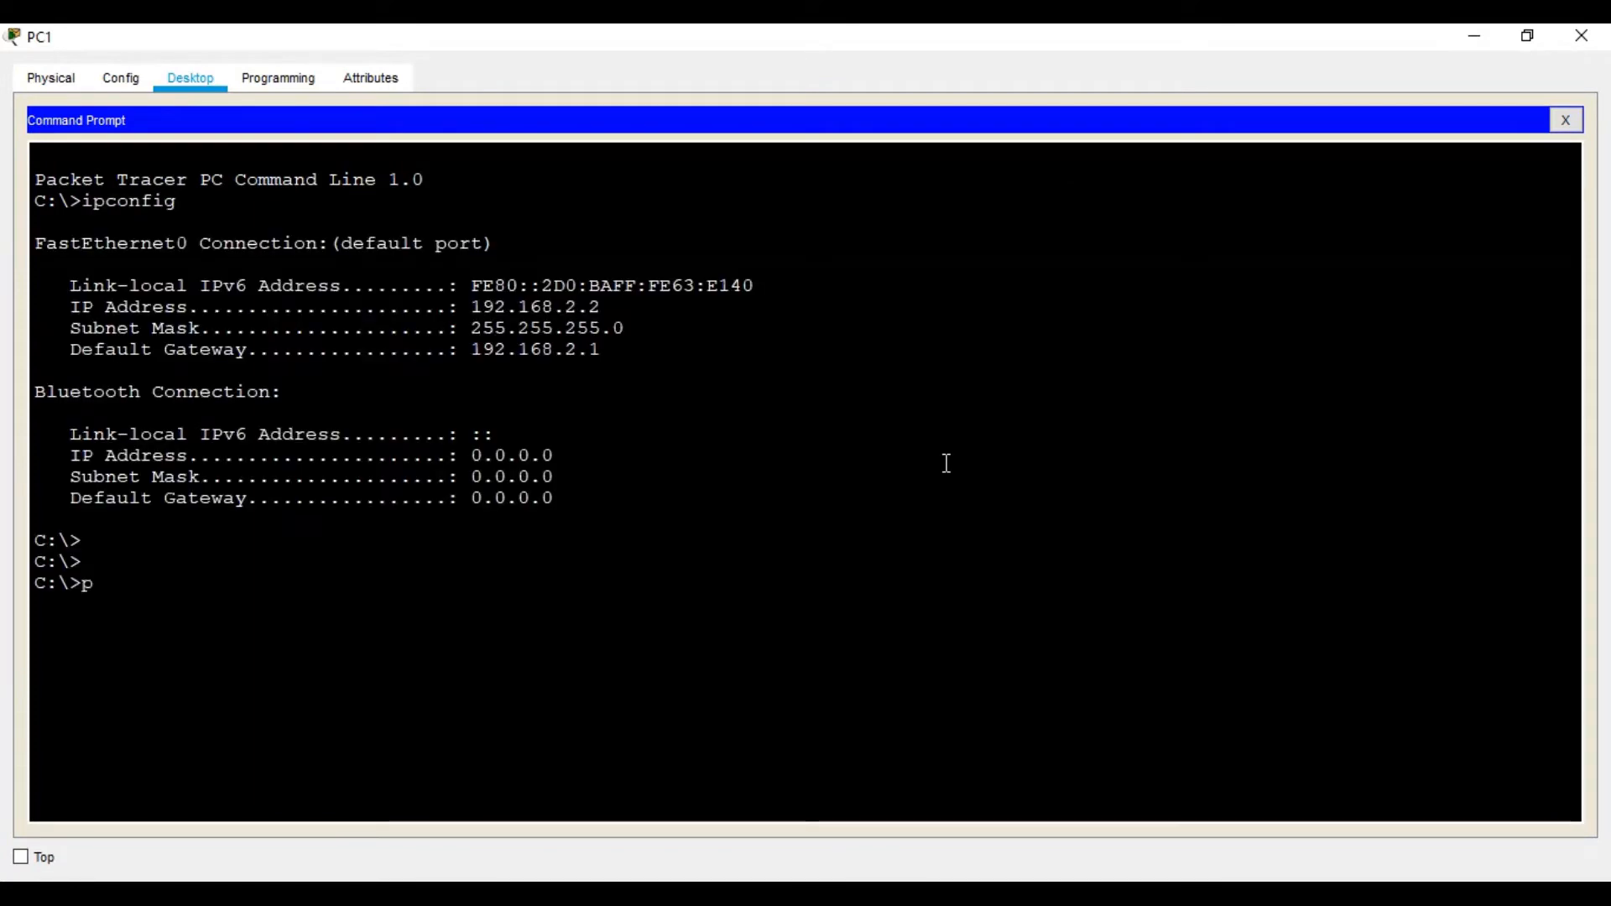
{"action": "type", "text": "ing 192.168.1.2"}
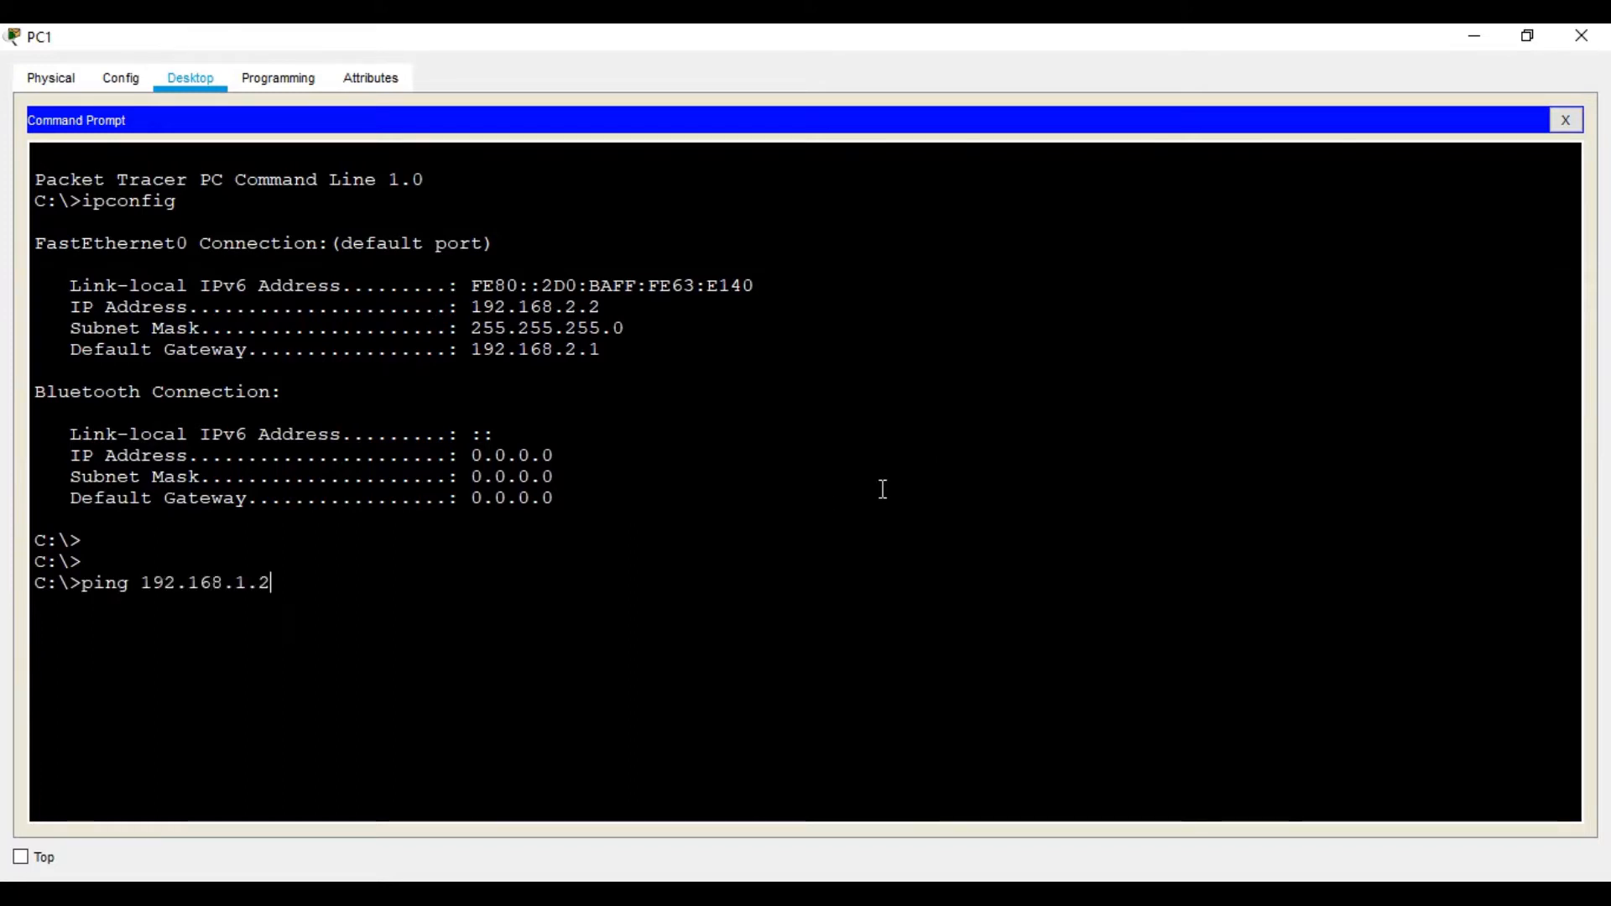
{"action": "key", "text": "Return"}
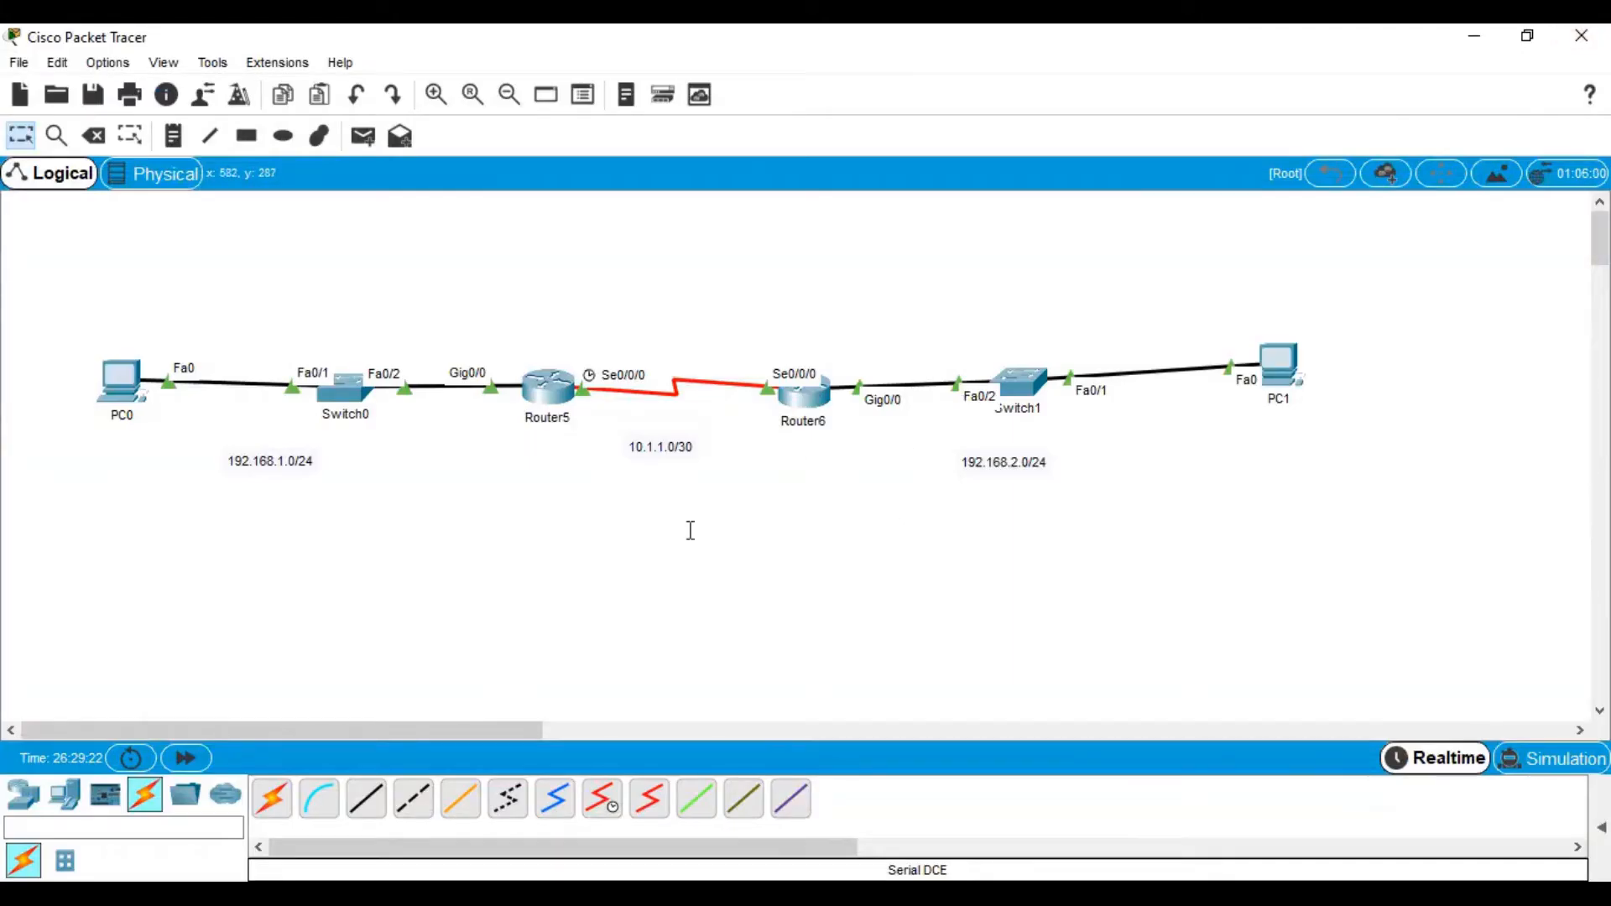
Scroll the Word handout to Task 1's min-length 10 and enable secret steps
{"action": "left_click", "coordinate": [1294, 892]}
{"action": "scroll", "coordinate": [1124, 525], "scroll_direction": "down", "scroll_amount": 12}
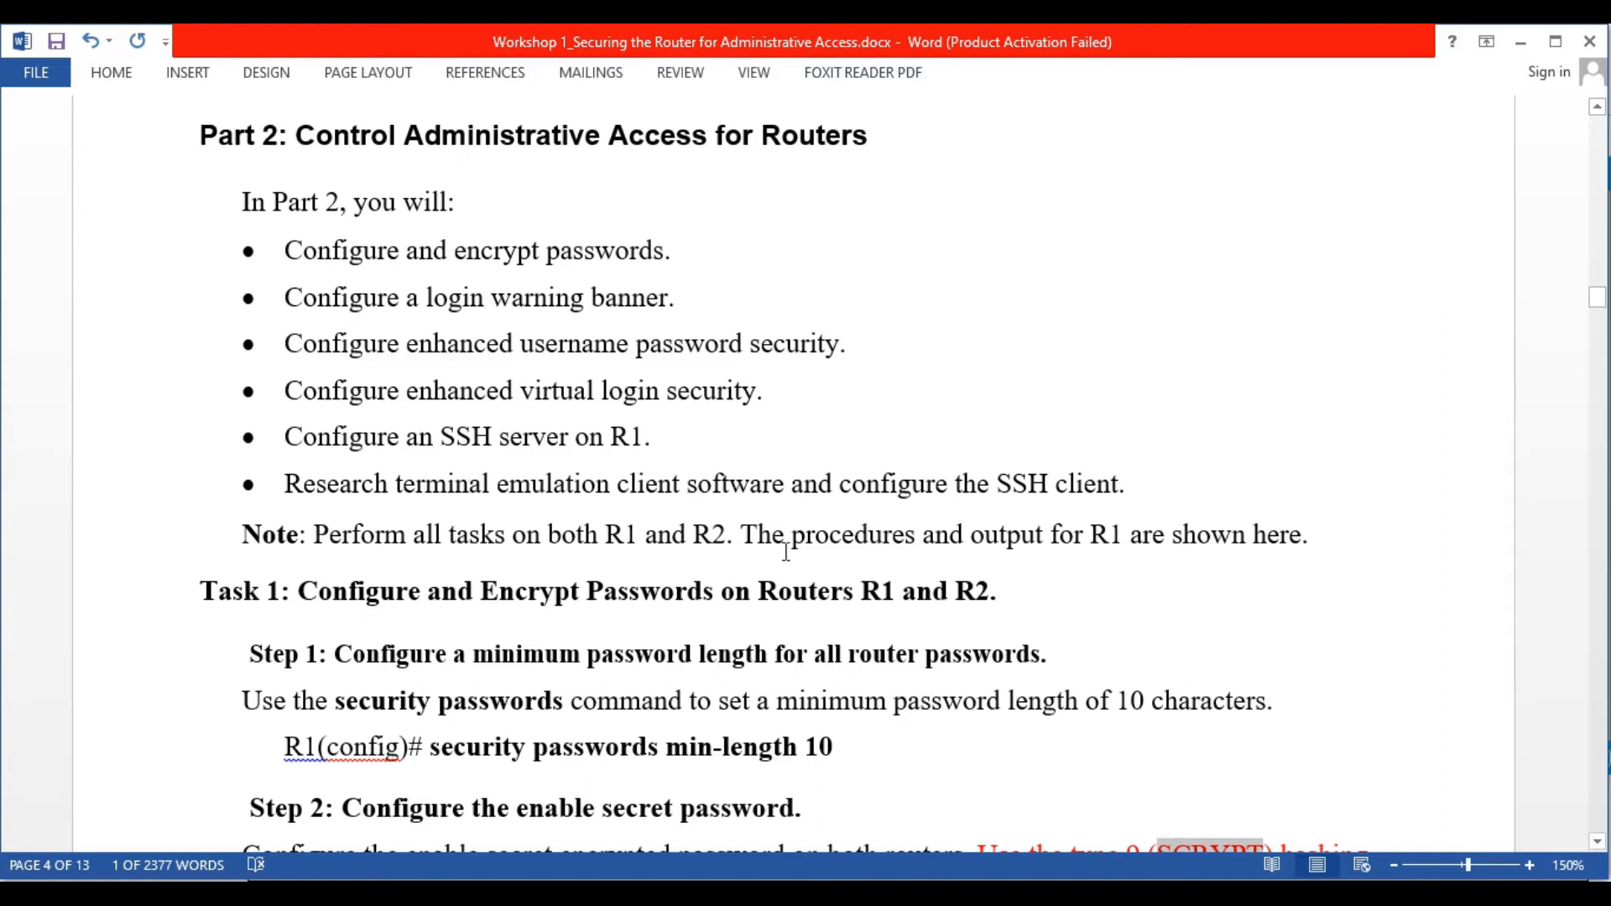
{"action": "scroll", "coordinate": [941, 526], "scroll_direction": "down", "scroll_amount": 5}
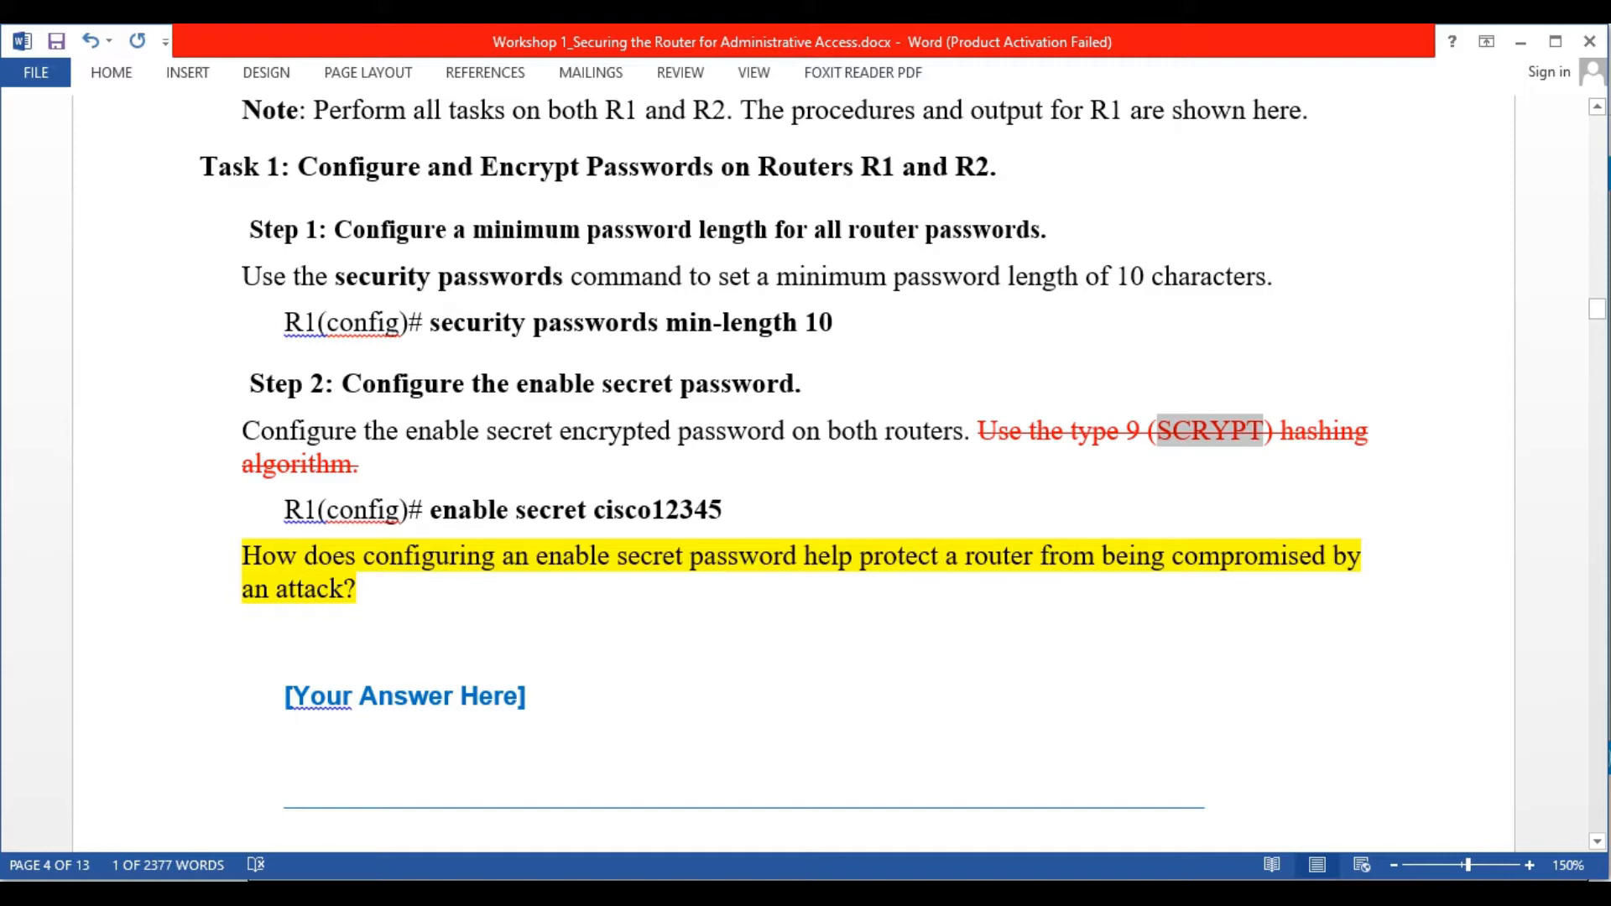
{"action": "key", "text": "alt+Tab"}
Open R1's console full screen and enter global configuration mode with conf t
{"action": "left_click", "coordinate": [543, 385]}
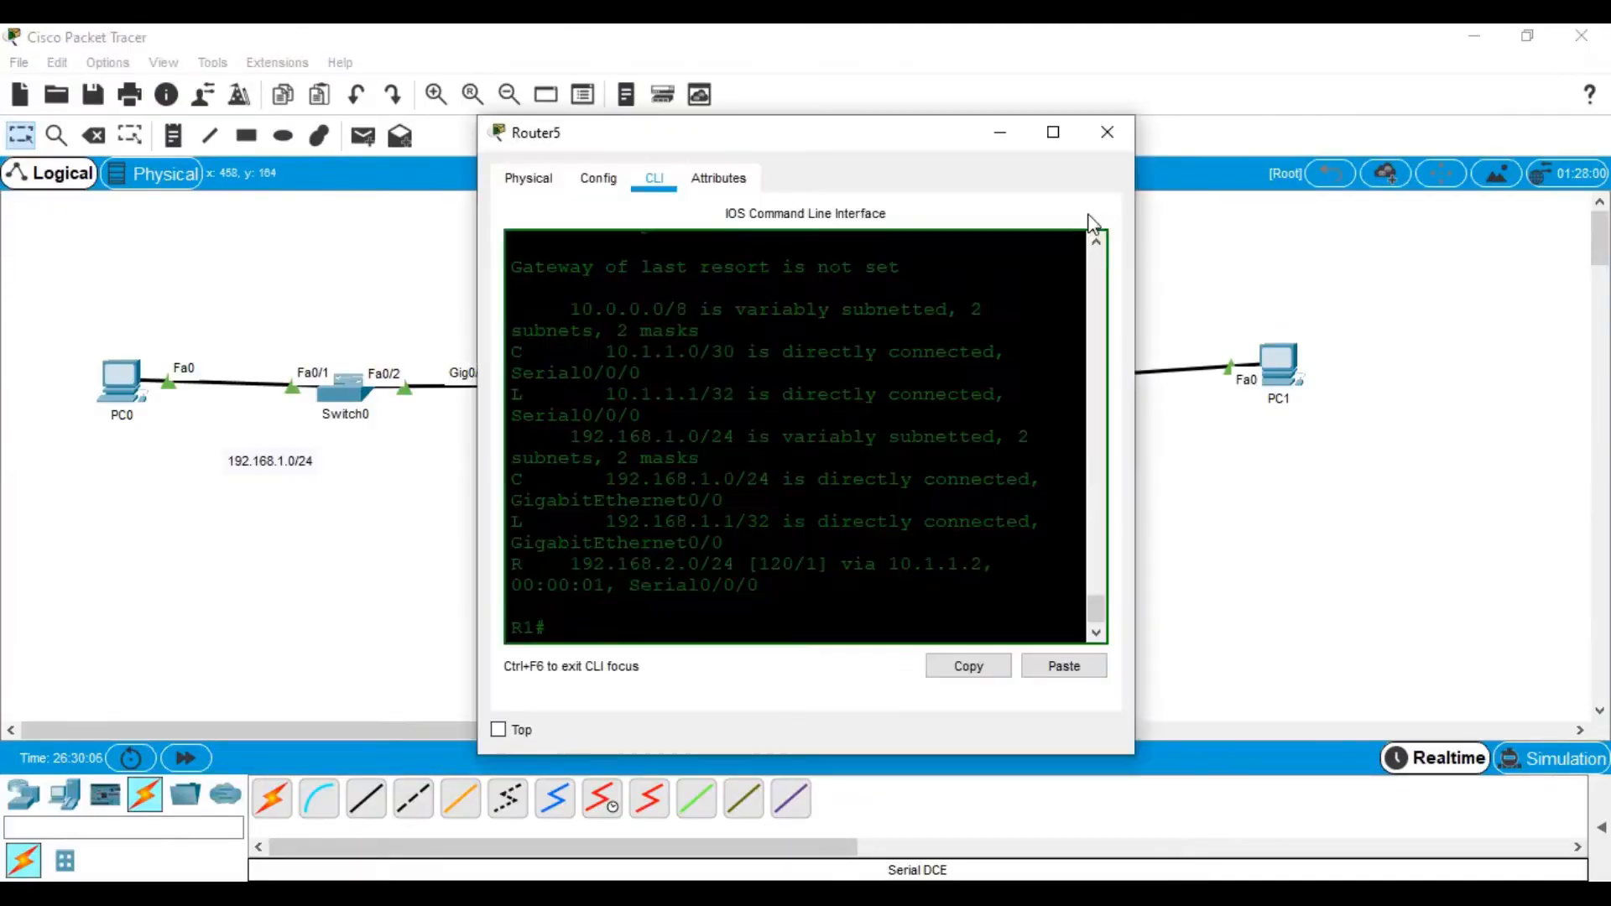
{"action": "left_click", "coordinate": [1050, 133]}
{"action": "key", "text": "Return"}
{"action": "key", "text": "Return"}
{"action": "type", "text": "vonf t"}
{"action": "key", "text": "Return"}
{"action": "key", "text": "Return"}
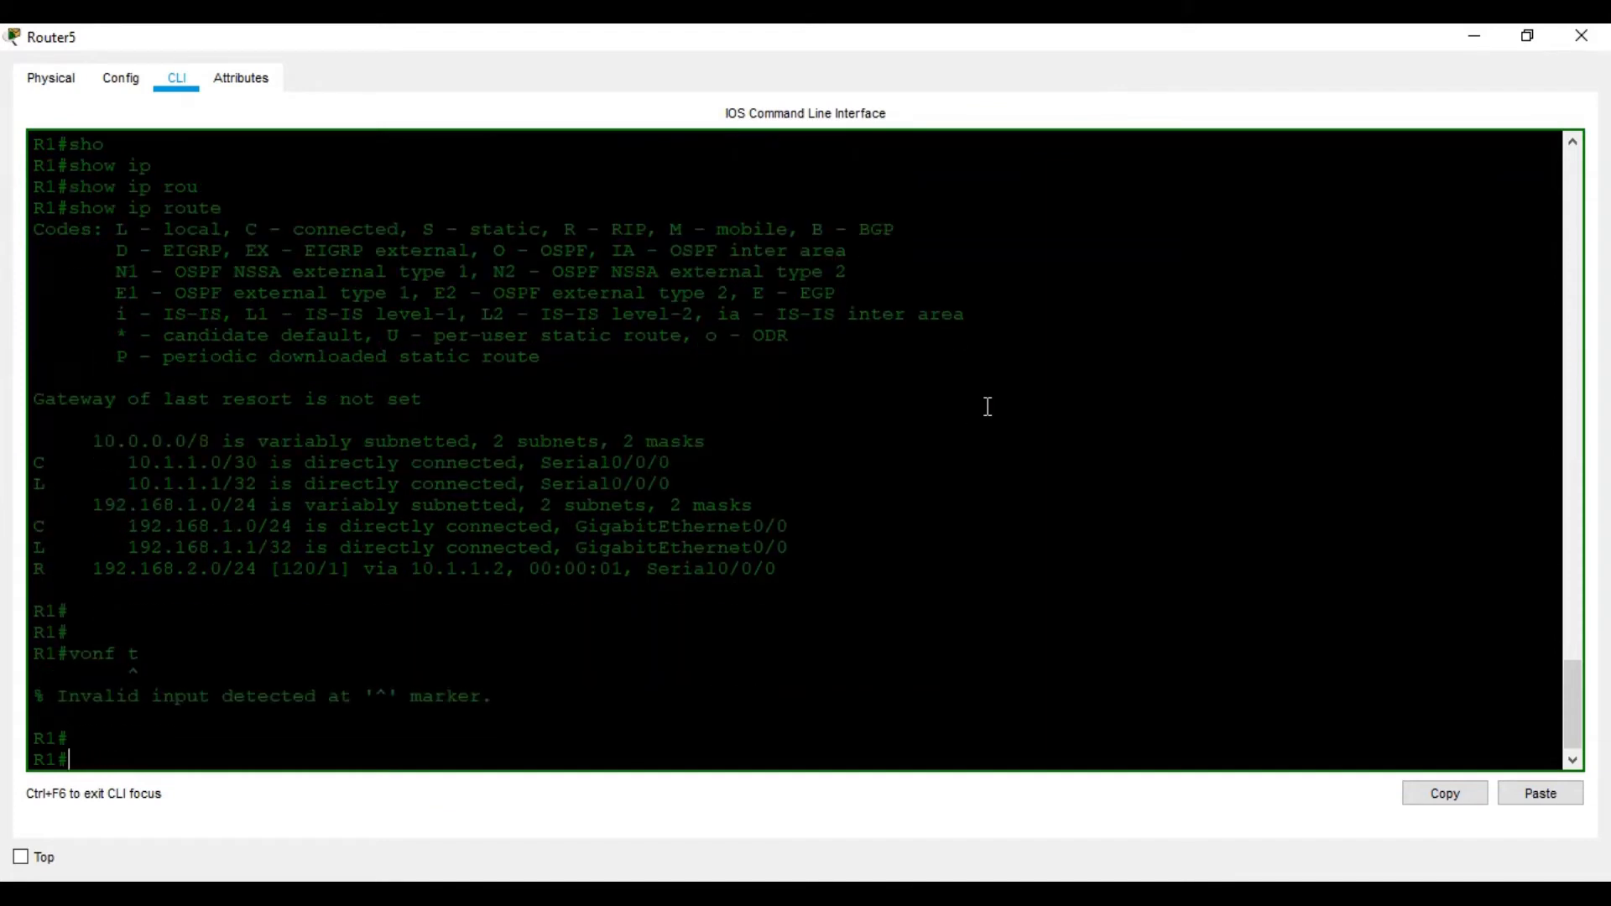
{"action": "type", "text": "conf t"}
{"action": "key", "text": "Return"}
{"action": "key", "text": "Return"}
{"action": "key", "text": "Return"}
{"action": "key", "text": "Return"}
{"action": "key", "text": "Return"}
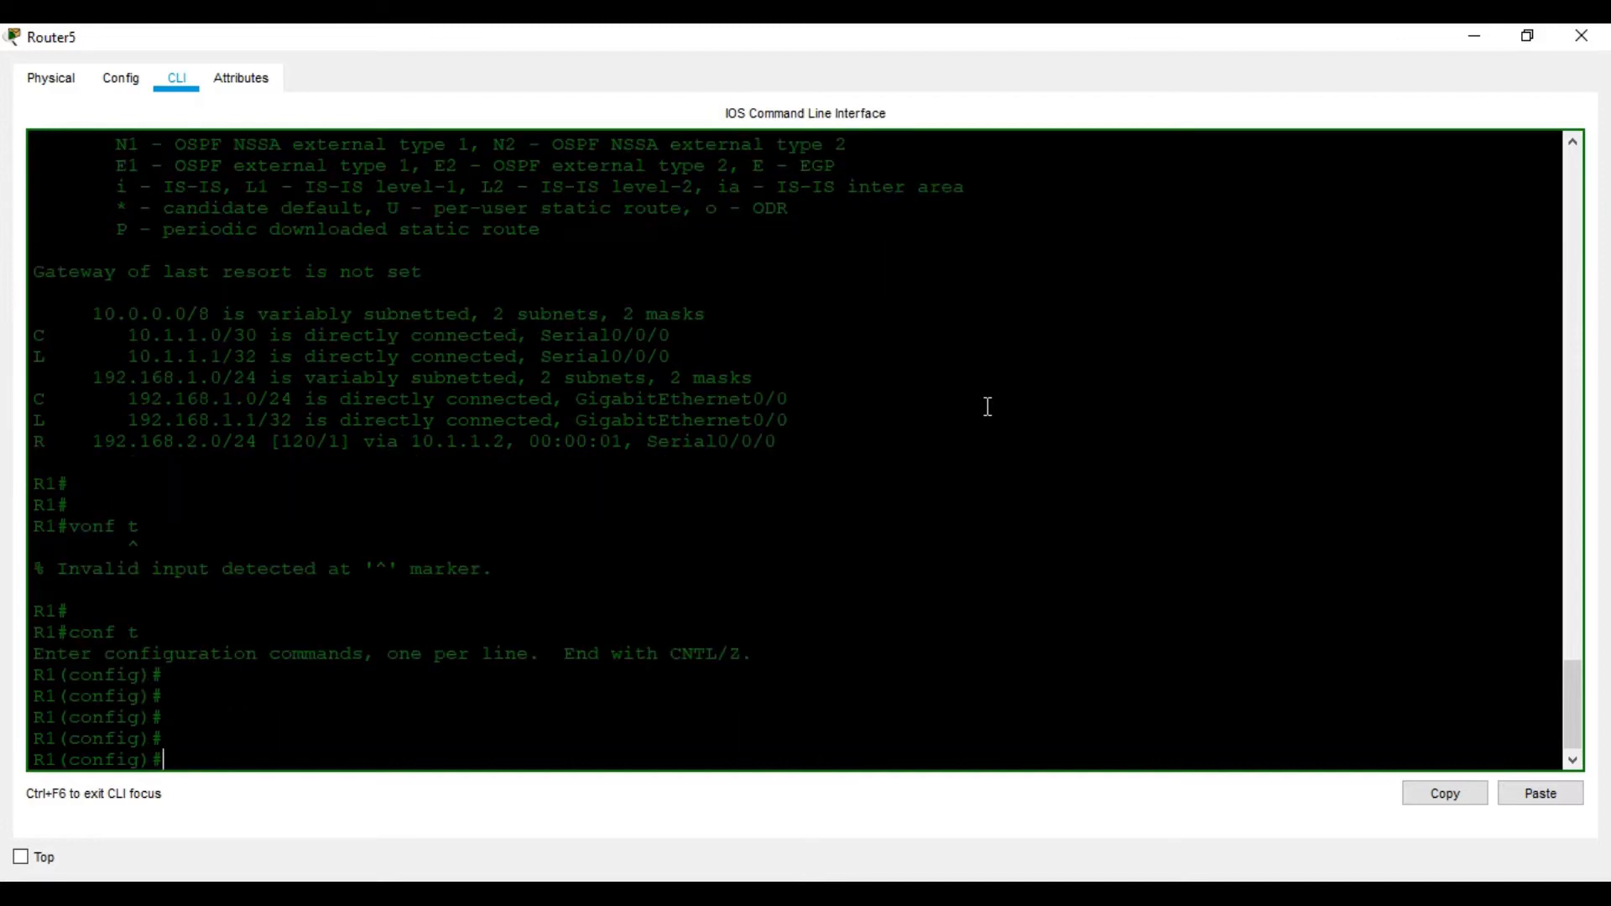
List R1's global configuration commands with ? and page through them to find security
{"action": "left_click", "coordinate": [1227, 892]}
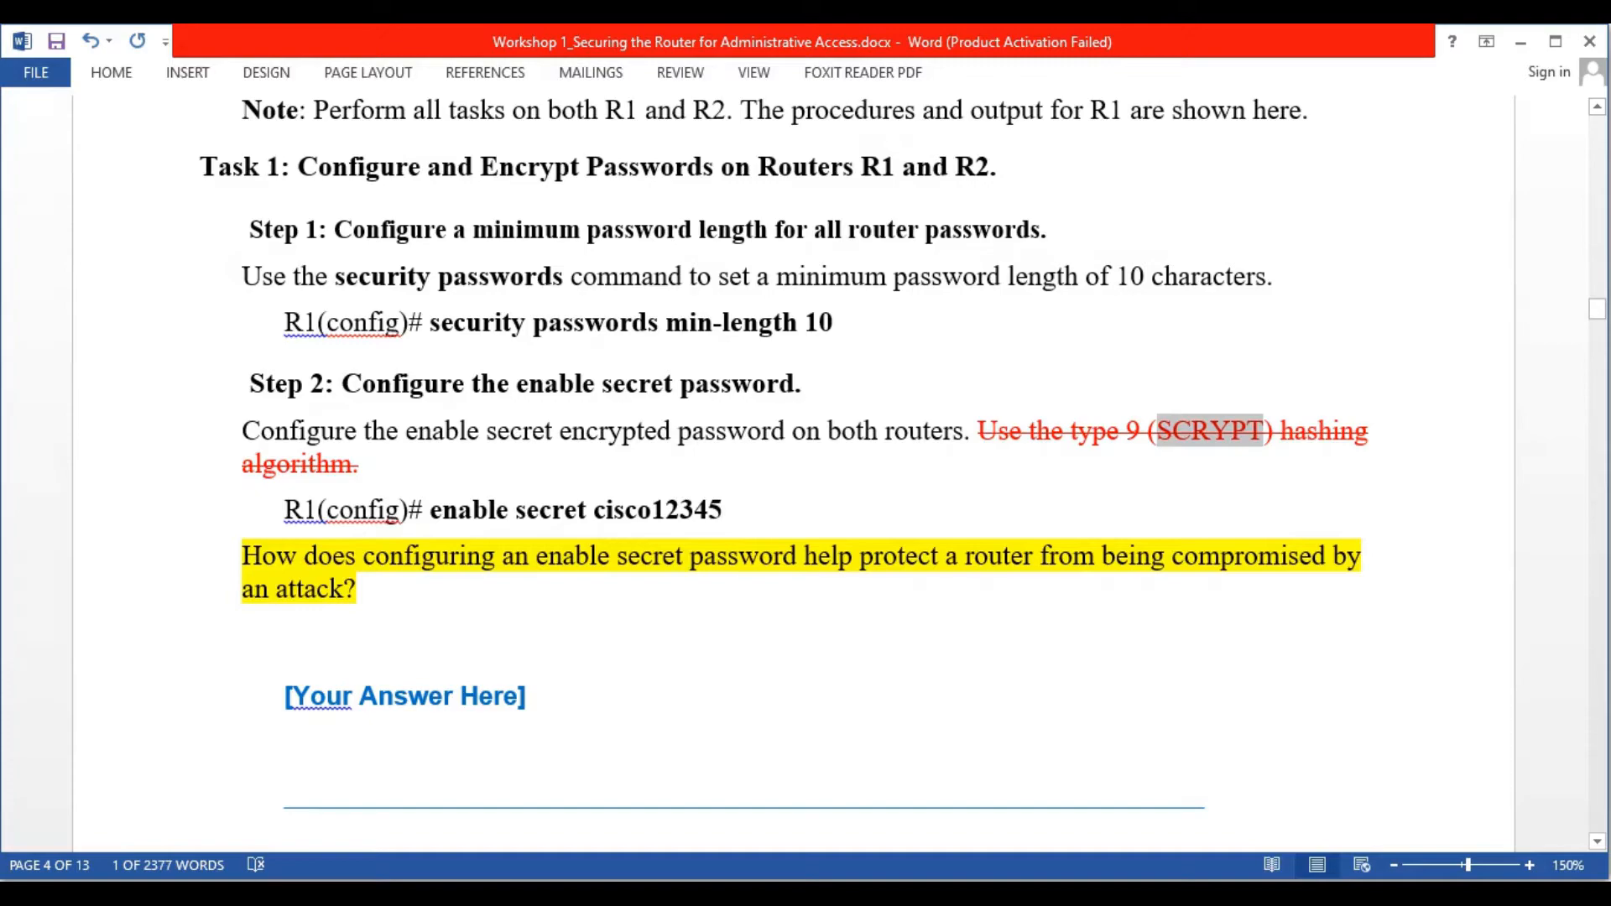
{"action": "key", "text": "alt+Tab"}
{"action": "type", "text": "sec"}
{"action": "key", "text": "Tab"}
{"action": "type", "text": "u"}
{"action": "key", "text": "Tab"}
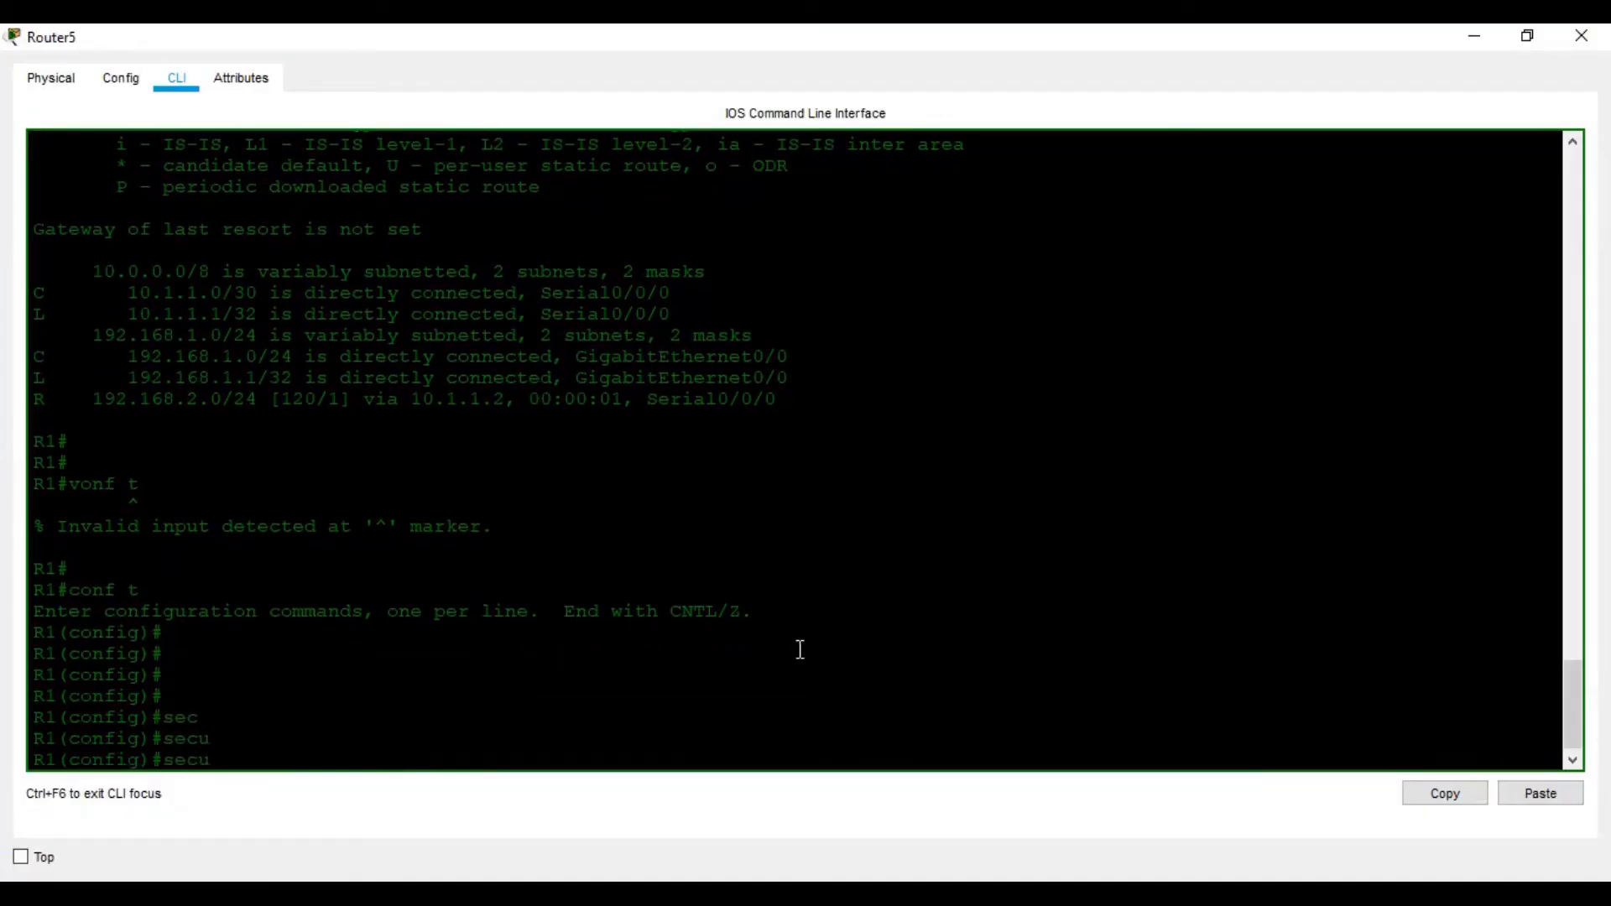
{"action": "left_click", "coordinate": [1227, 892]}
{"action": "left_click", "coordinate": [1200, 891]}
{"action": "type", "text": "ur"}
{"action": "key", "text": "Tab"}
{"action": "key", "text": "BackSpace"}
{"action": "key", "text": "BackSpace"}
{"action": "key", "text": "BackSpace"}
{"action": "key", "text": "BackSpace"}
{"action": "key", "text": "BackSpace"}
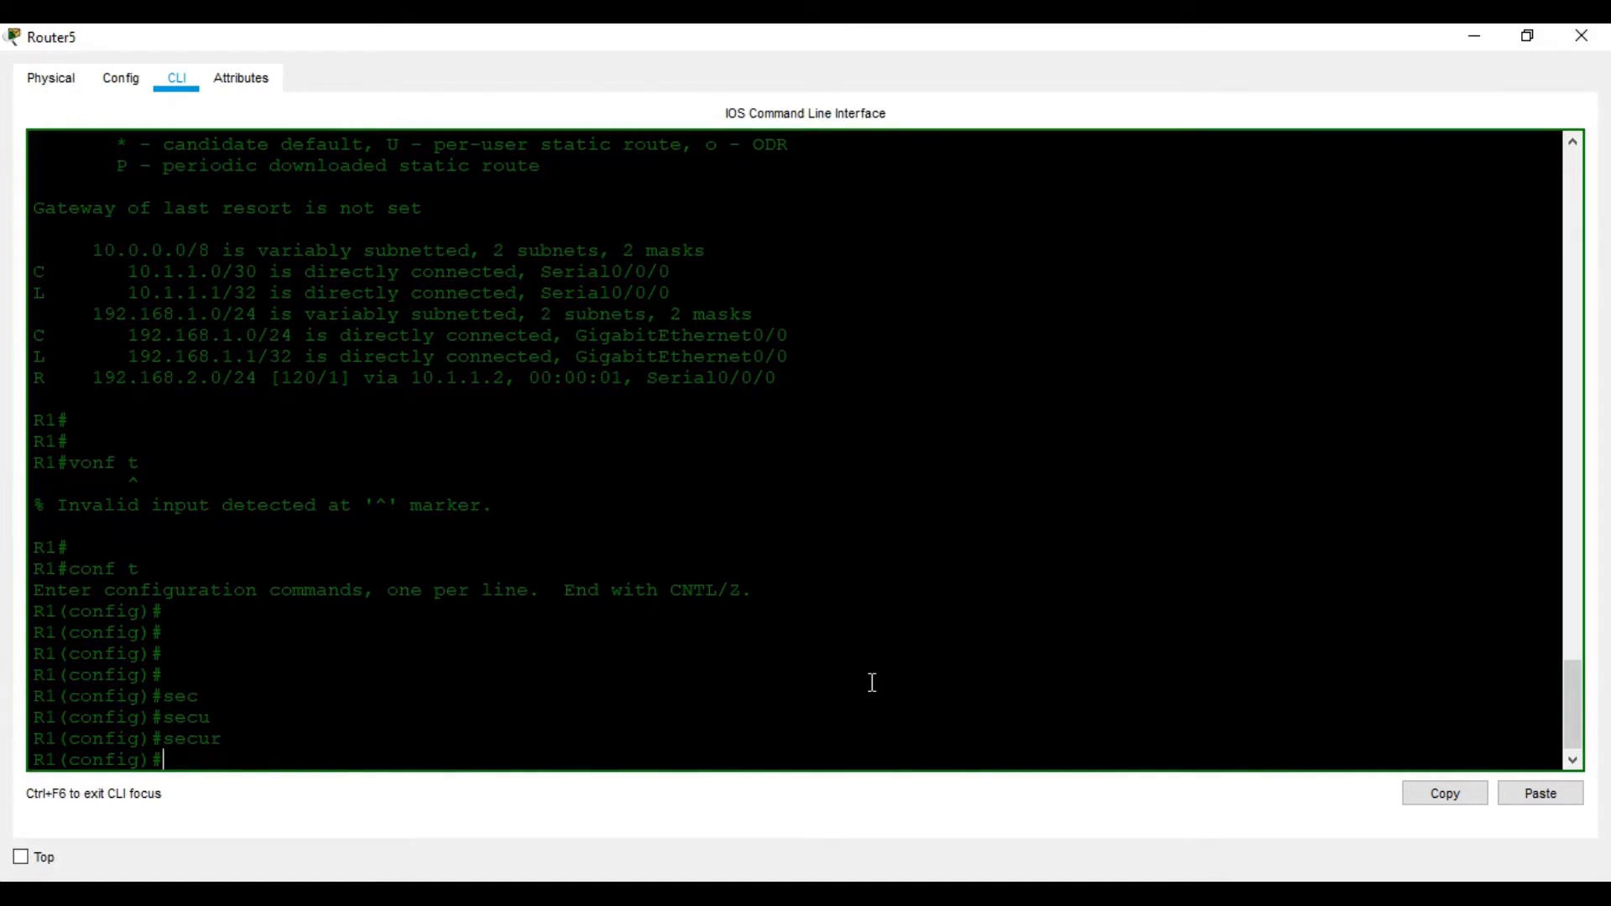
{"action": "type", "text": "?"}
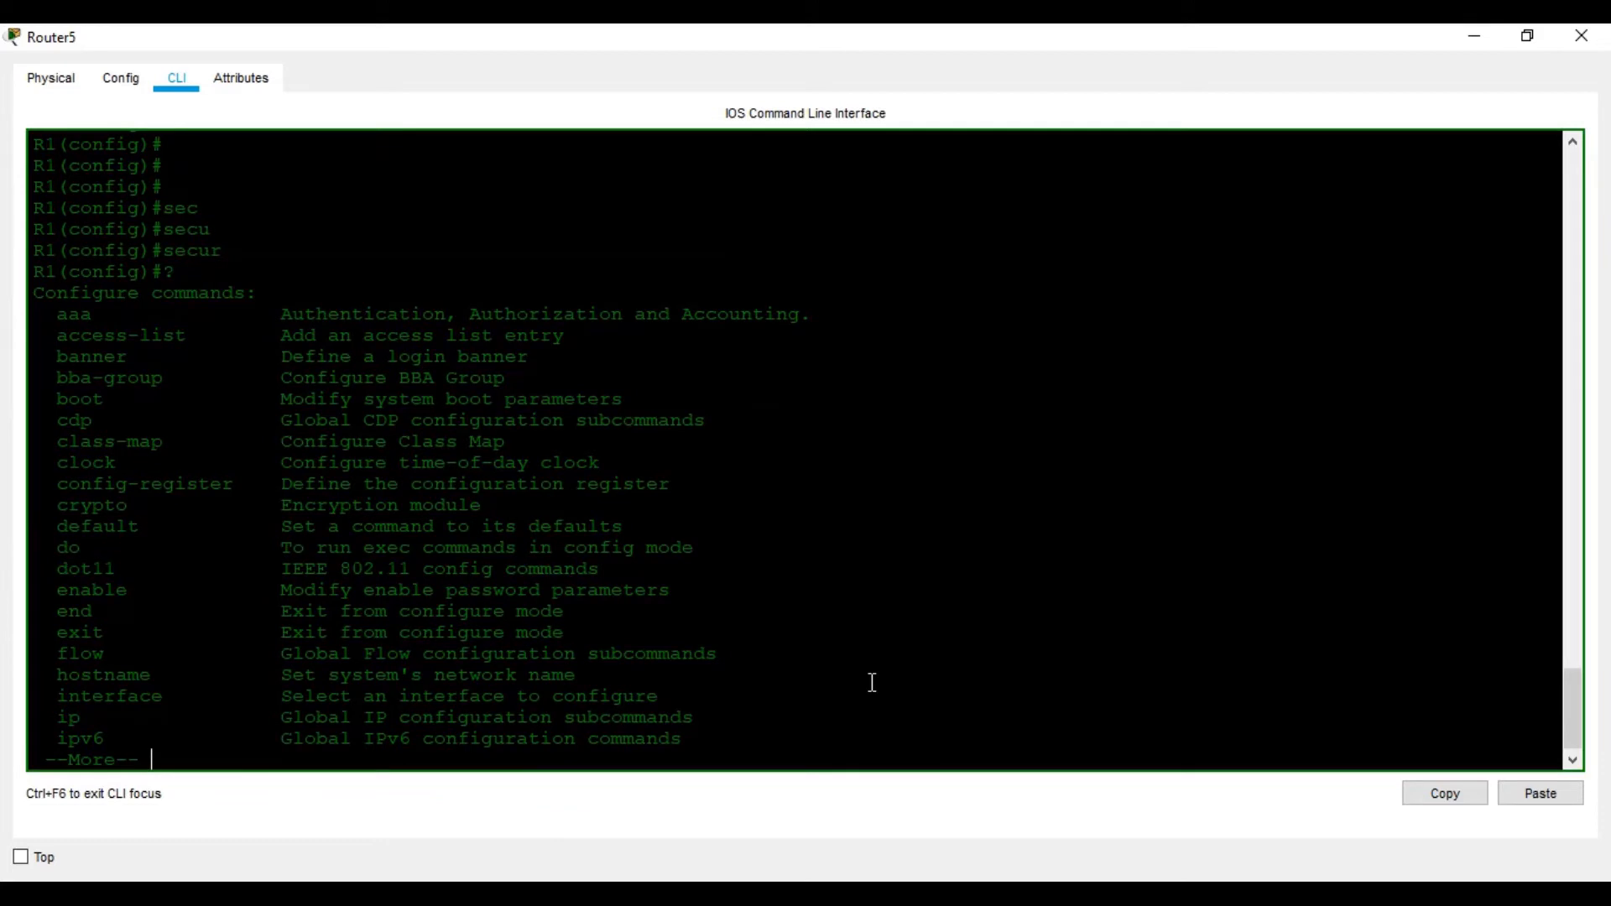
{"action": "key", "text": "space"}
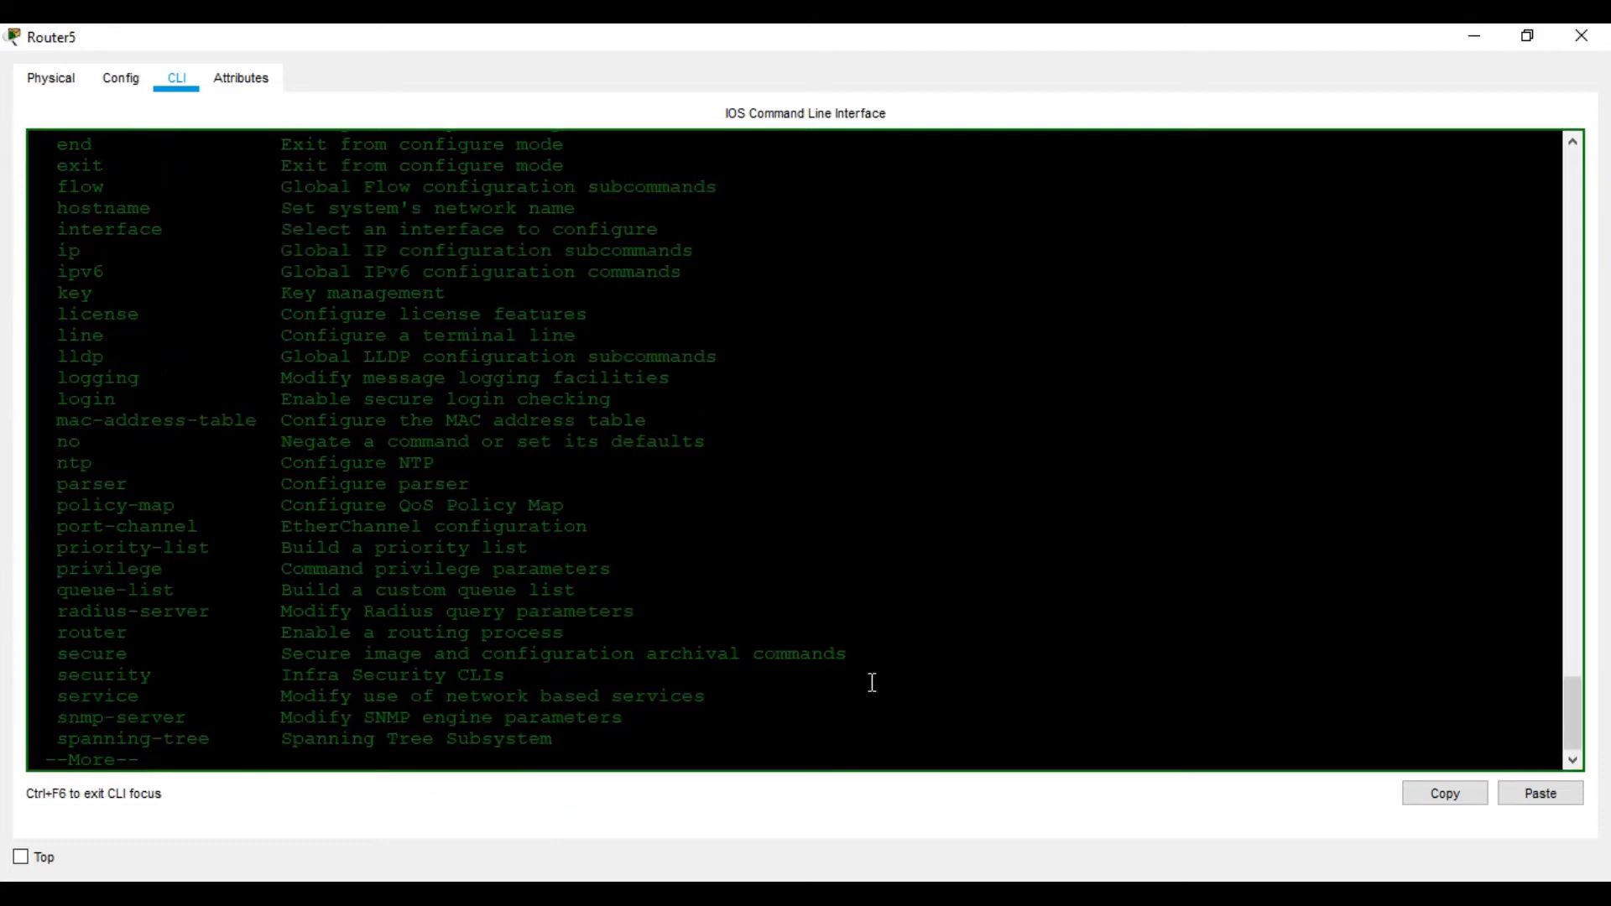
Restore R1's console window and page through the rest of the command list
{"action": "left_click", "coordinate": [1475, 35]}
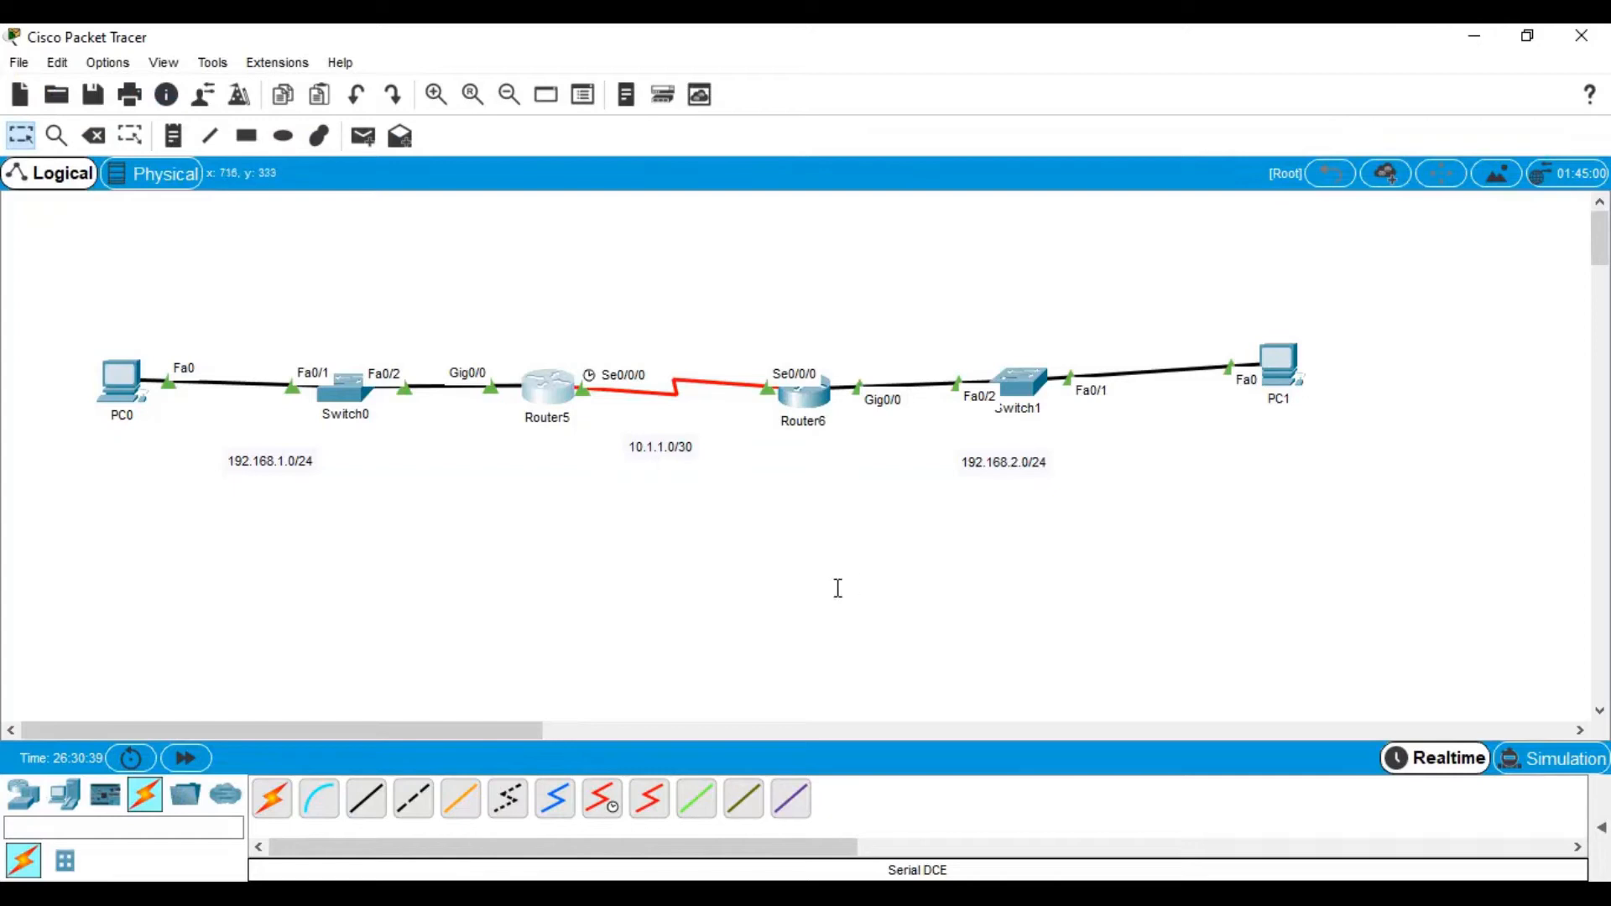
{"action": "left_click", "coordinate": [790, 892]}
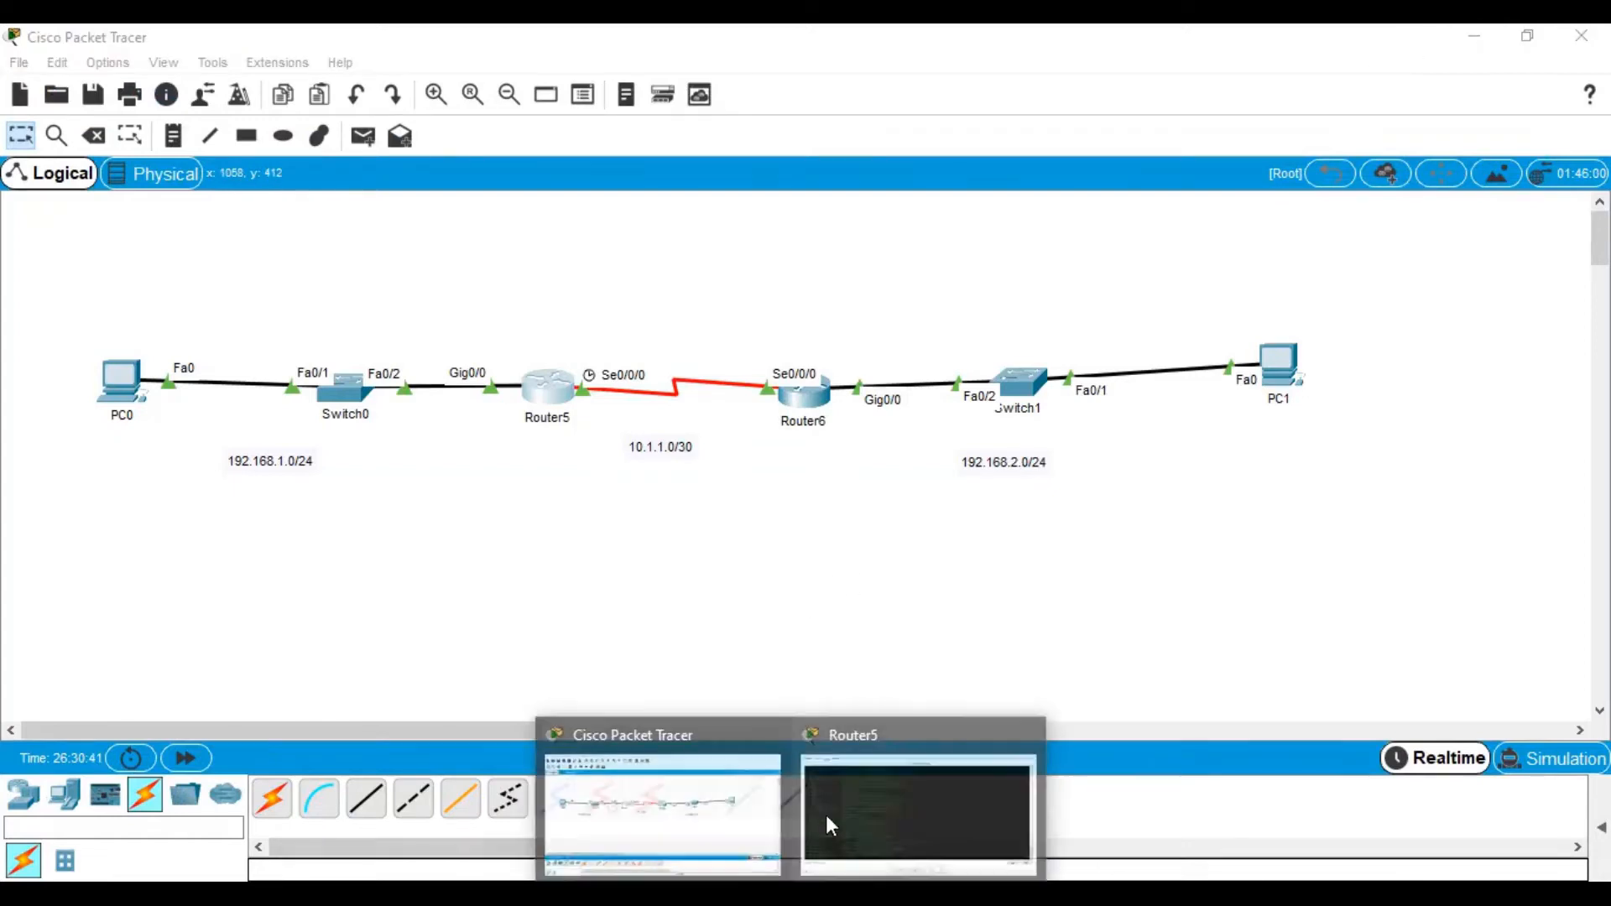
{"action": "left_click", "coordinate": [826, 814]}
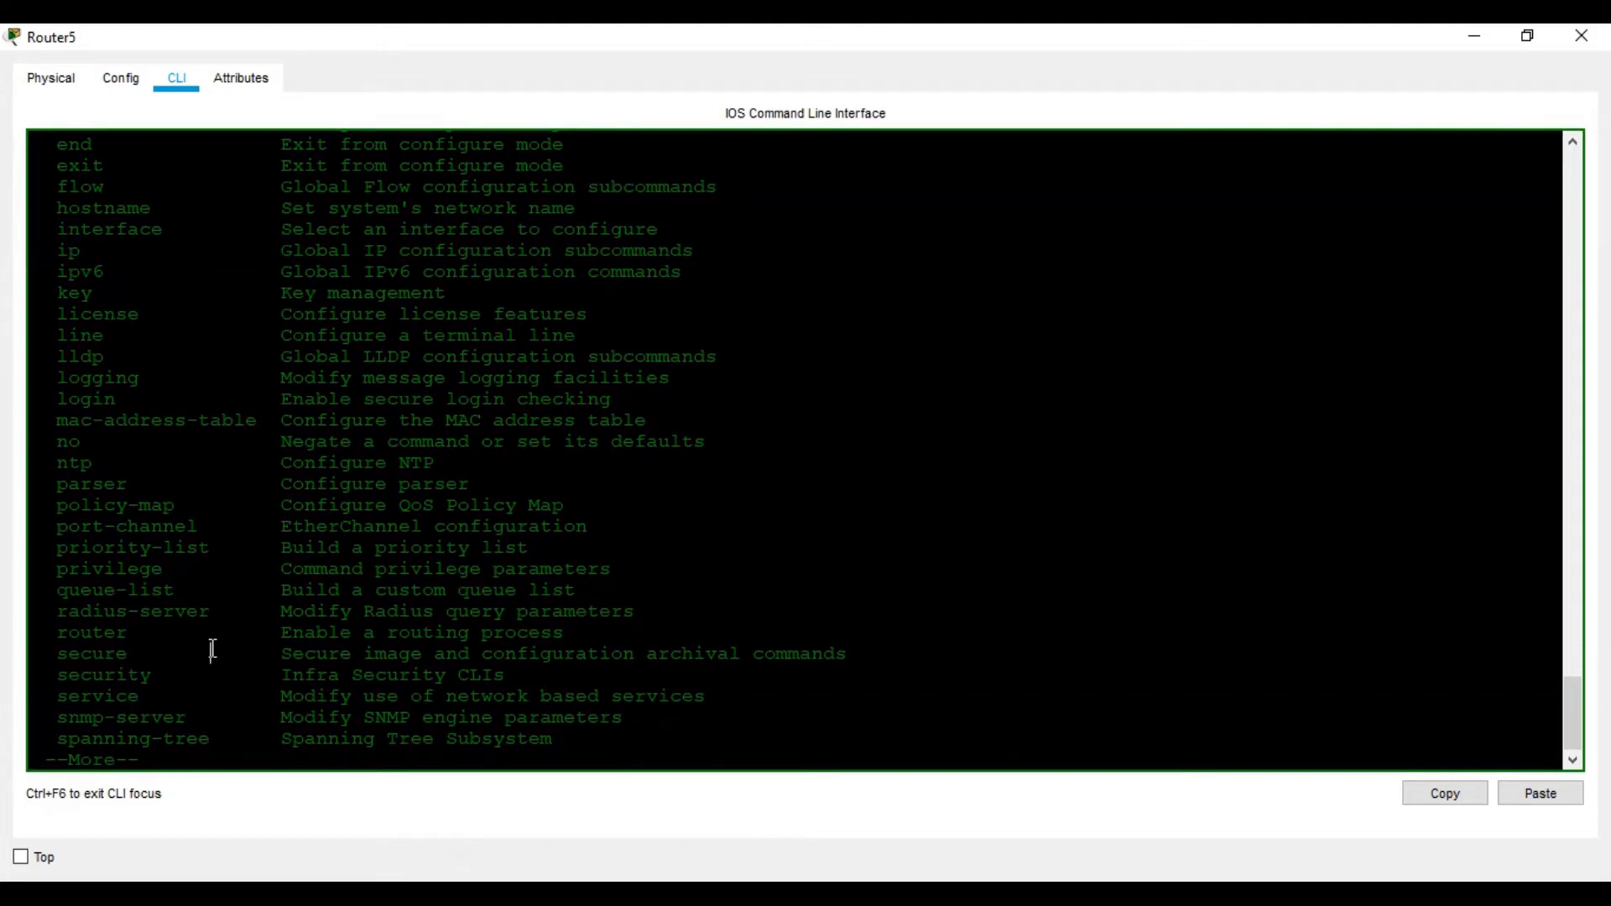
{"action": "key", "text": "space"}
Apply security passwords min-length 10 on R1 and return to the lab handout
{"action": "type", "text": "secur"}
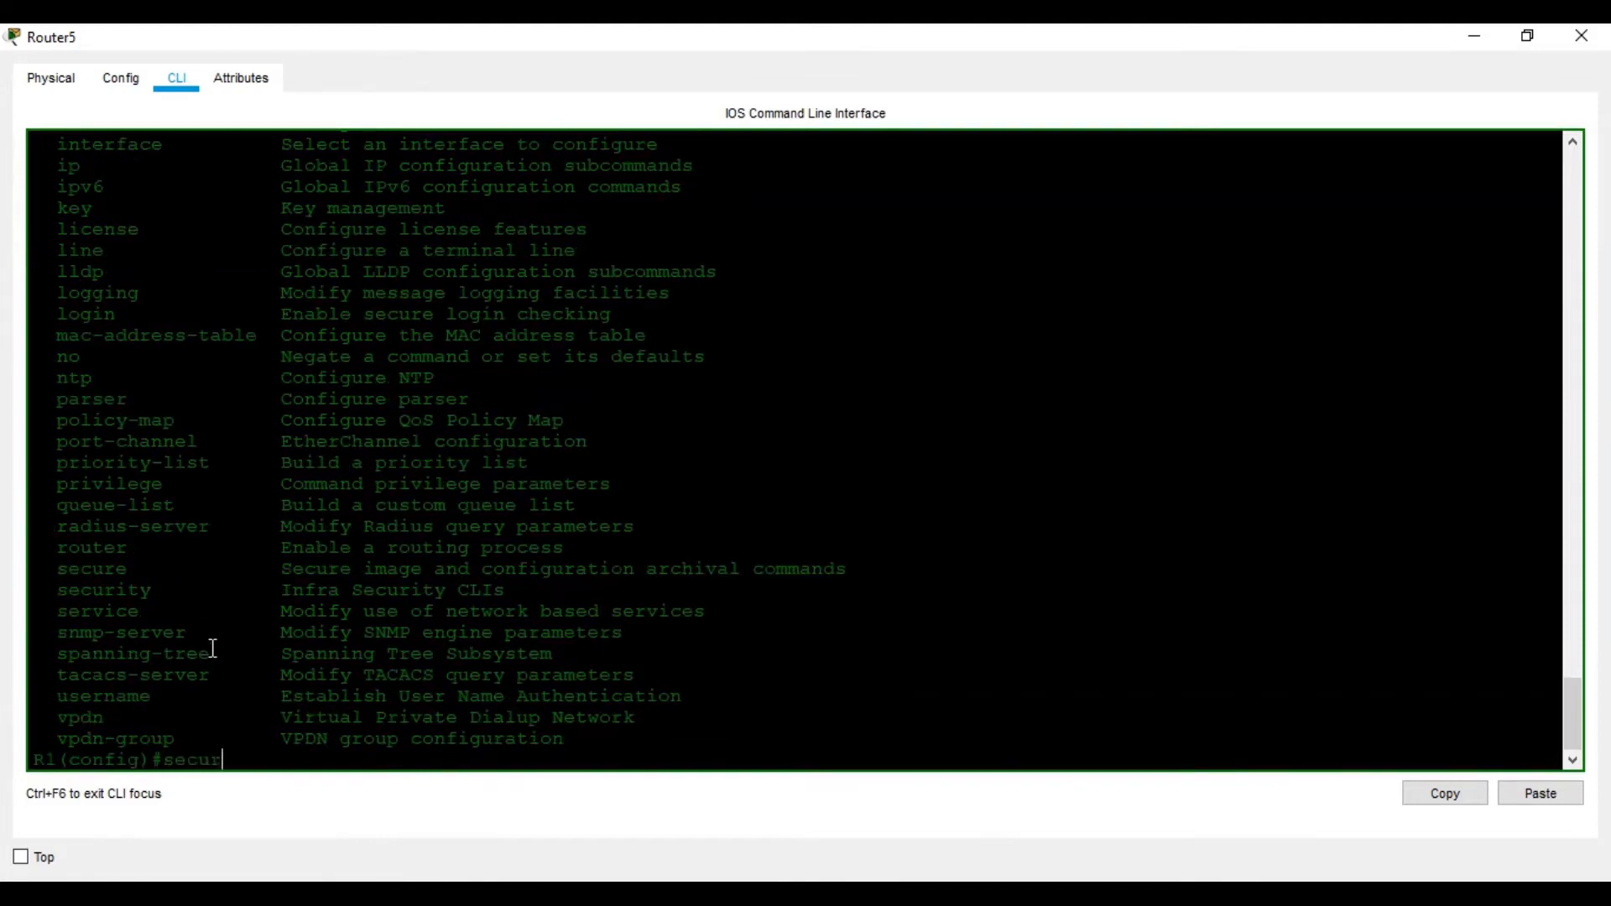
{"action": "type", "text": "i"}
{"action": "key", "text": "Tab"}
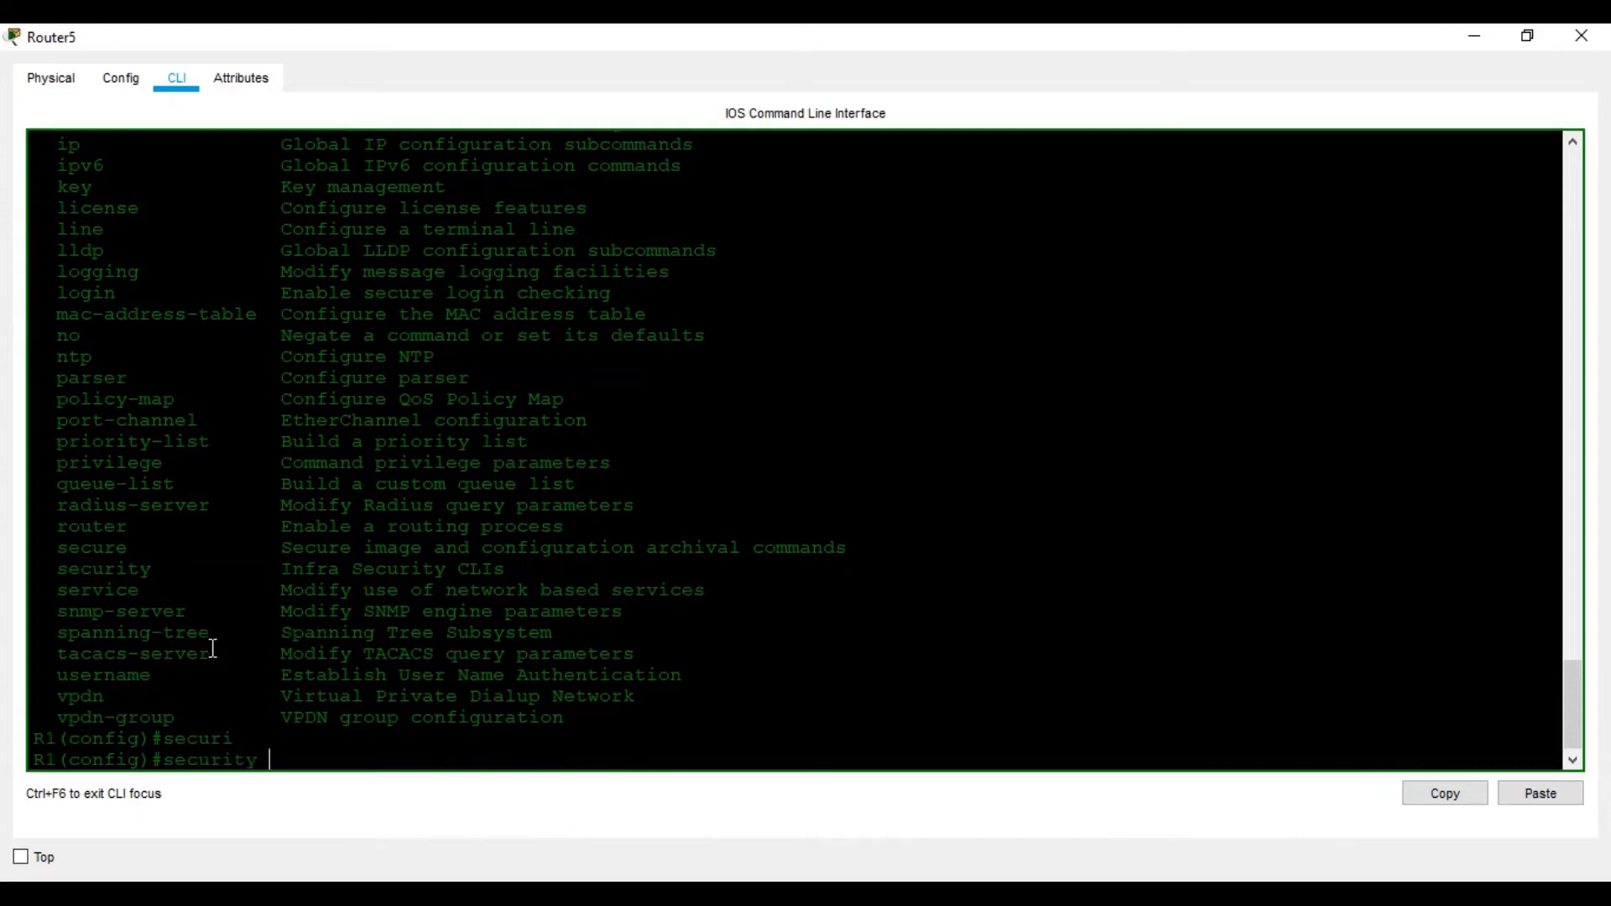
{"action": "type", "text": "?pa"}
{"action": "key", "text": "Tab"}
{"action": "type", "text": "?"}
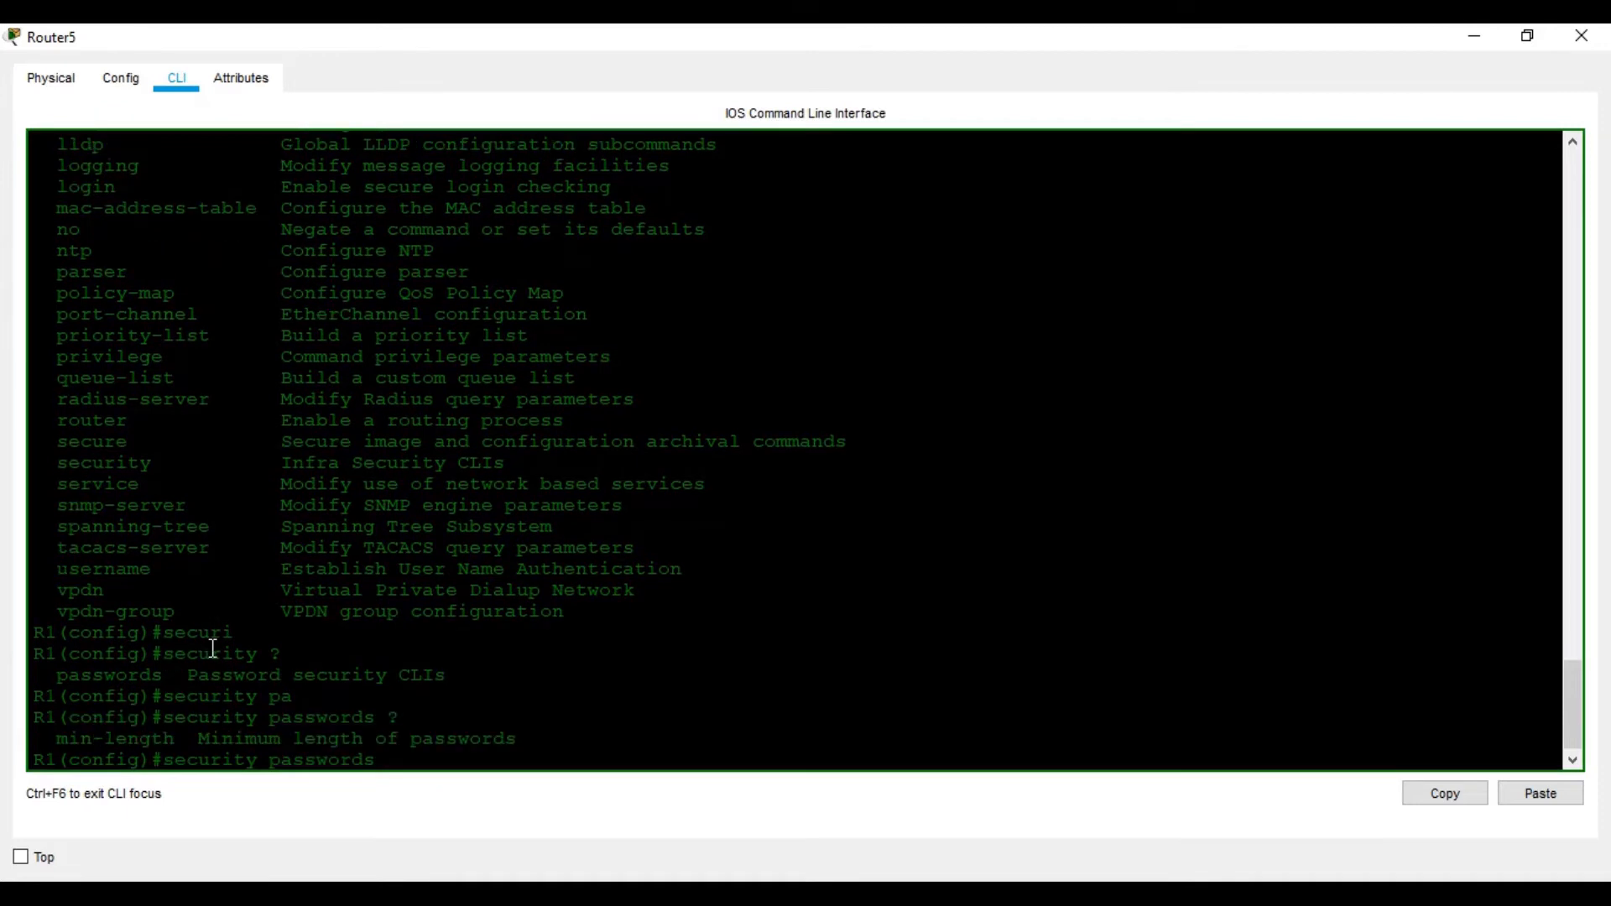
{"action": "type", "text": "mi"}
{"action": "key", "text": "Tab"}
{"action": "type", "text": "10"}
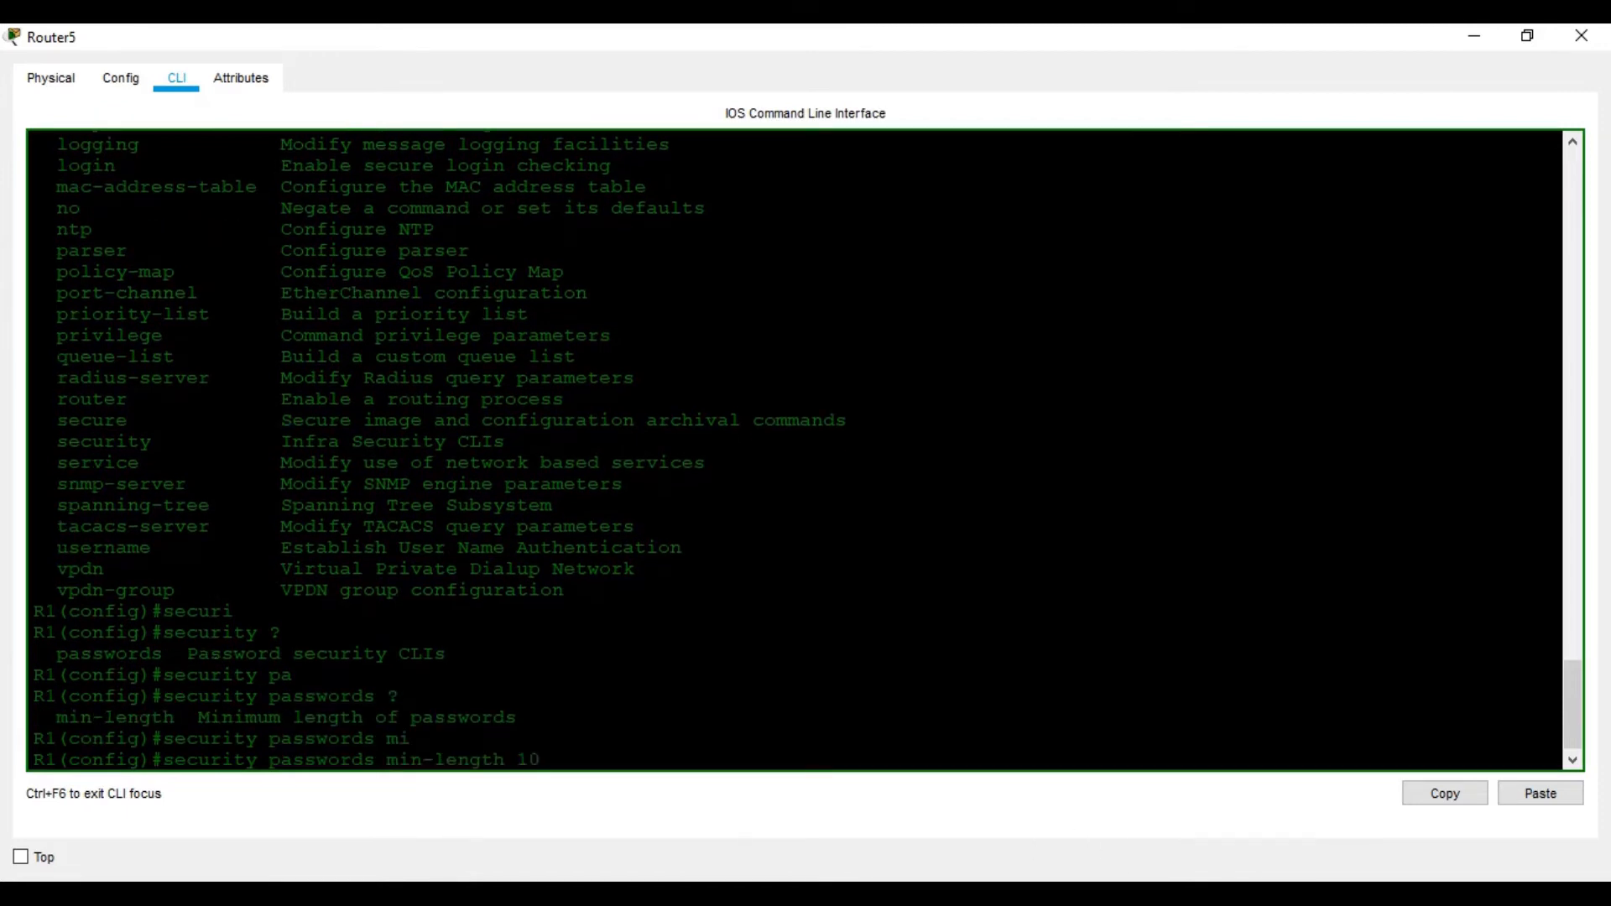
{"action": "key", "text": "alt+Tab"}
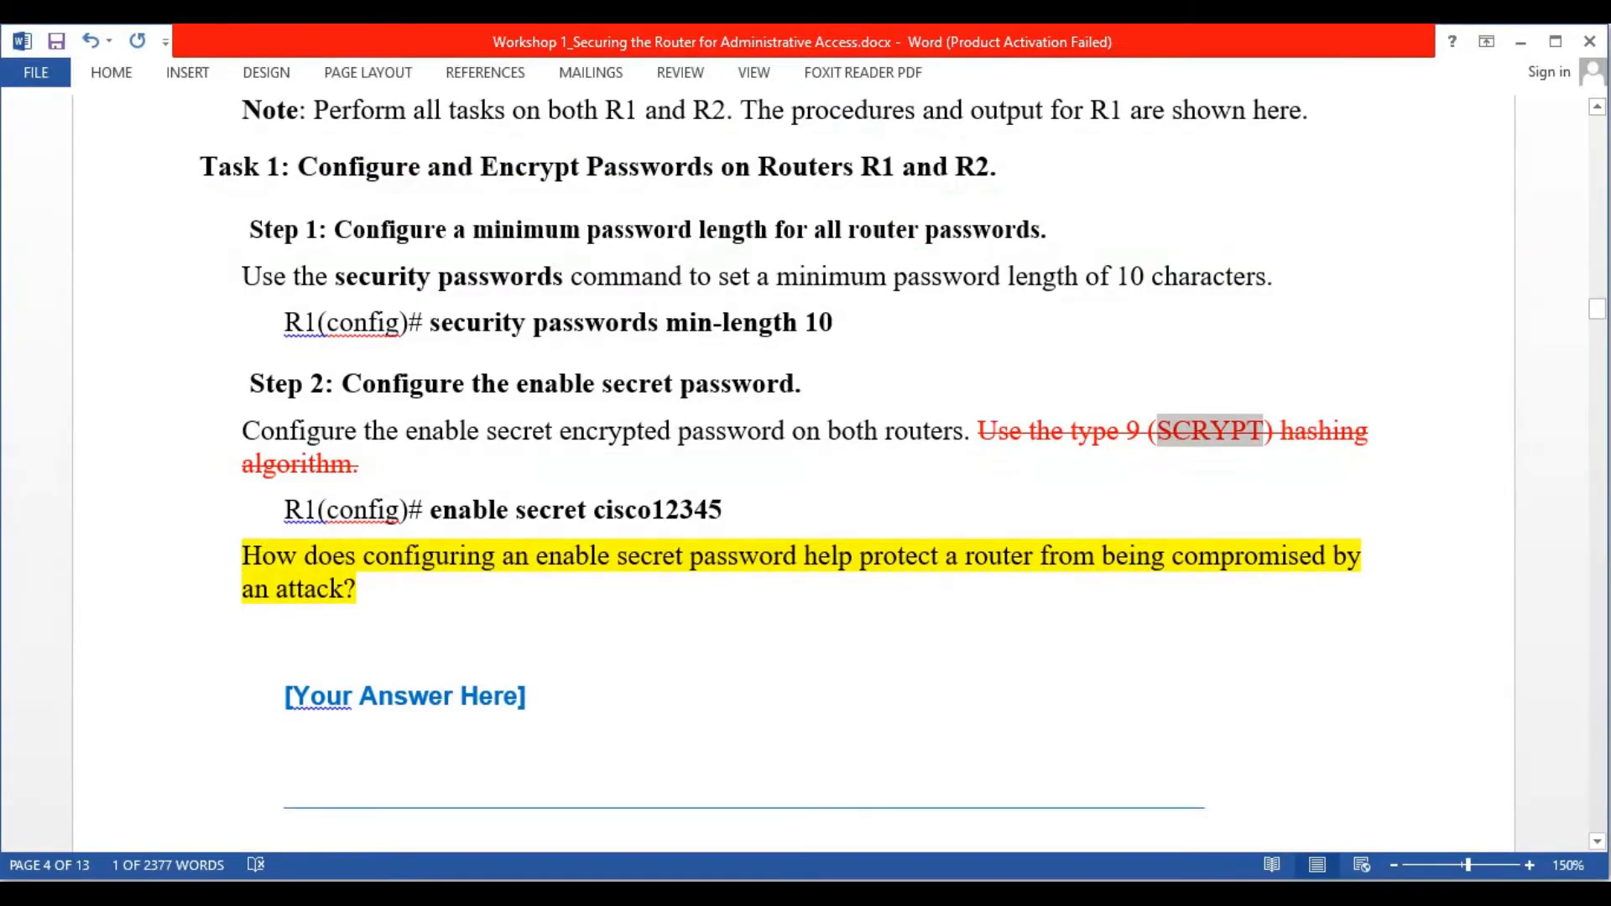
{"action": "key", "text": "alt+Tab"}
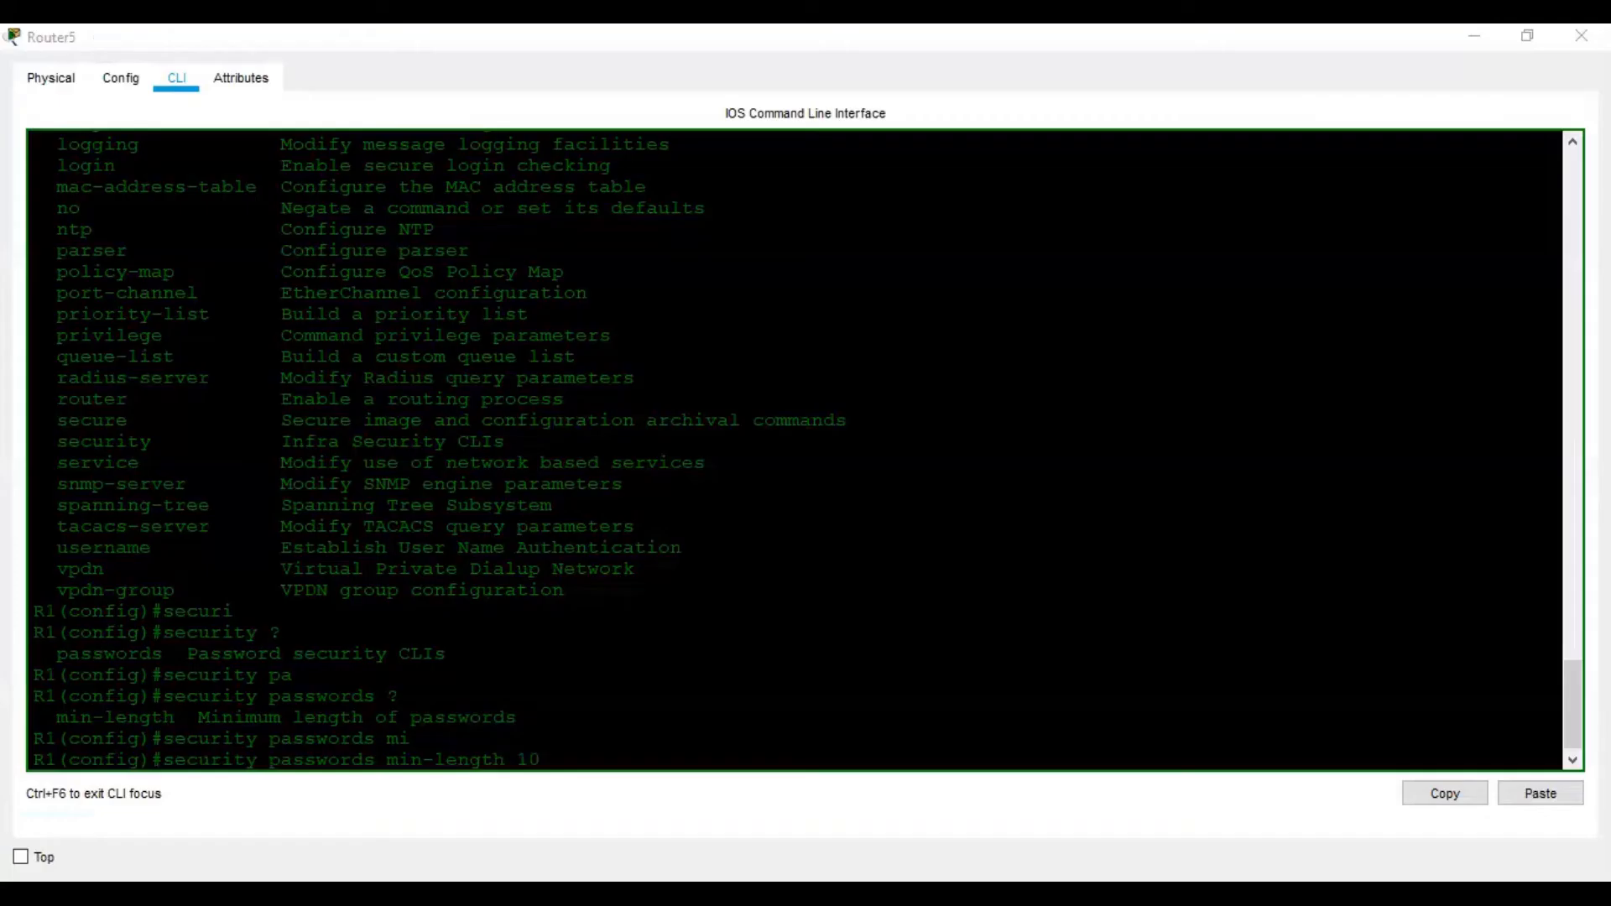
{"action": "key", "text": "Return"}
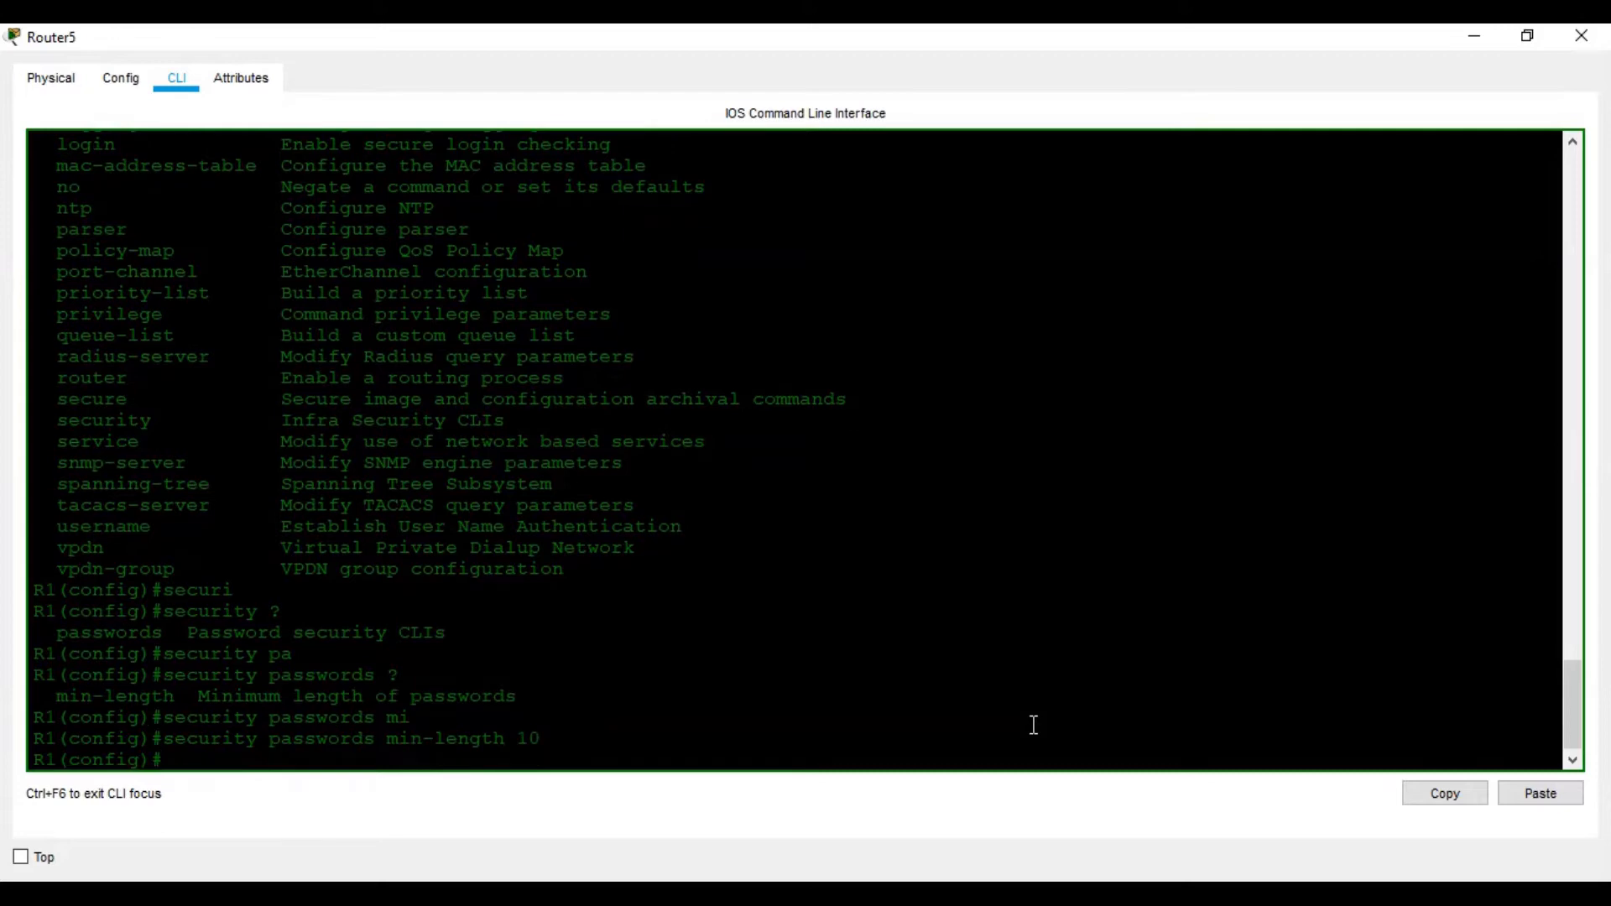
{"action": "key", "text": "alt+Tab"}
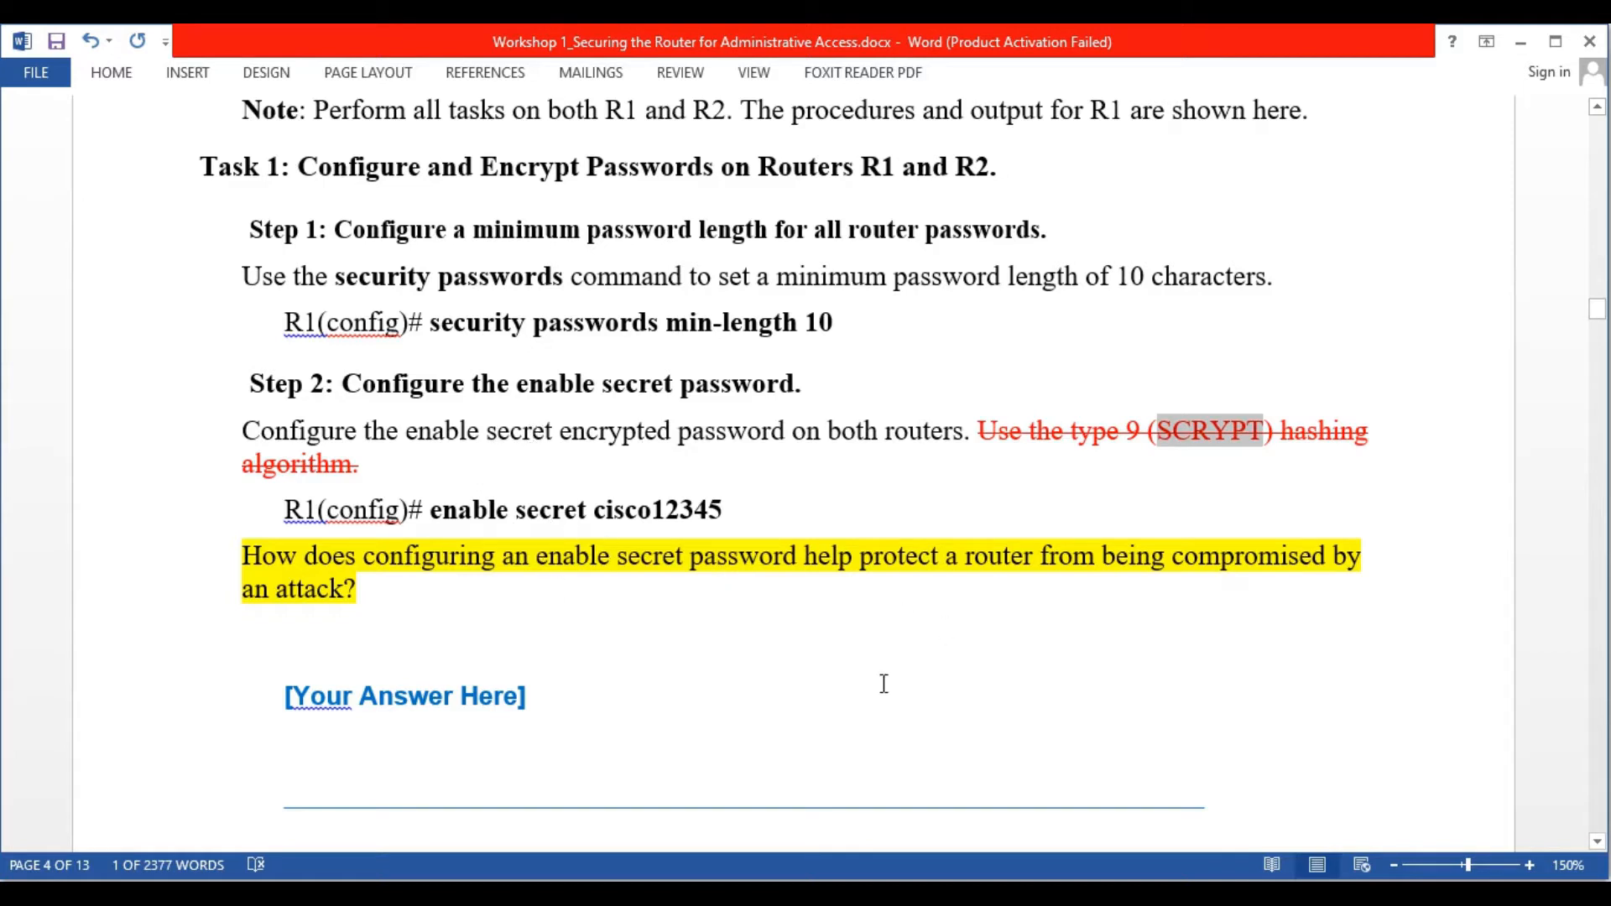
Set R1's enable secret to the password given in the lab handout
{"action": "left_click", "coordinate": [1250, 895]}
{"action": "type", "text": "ena"}
{"action": "key", "text": "Tab"}
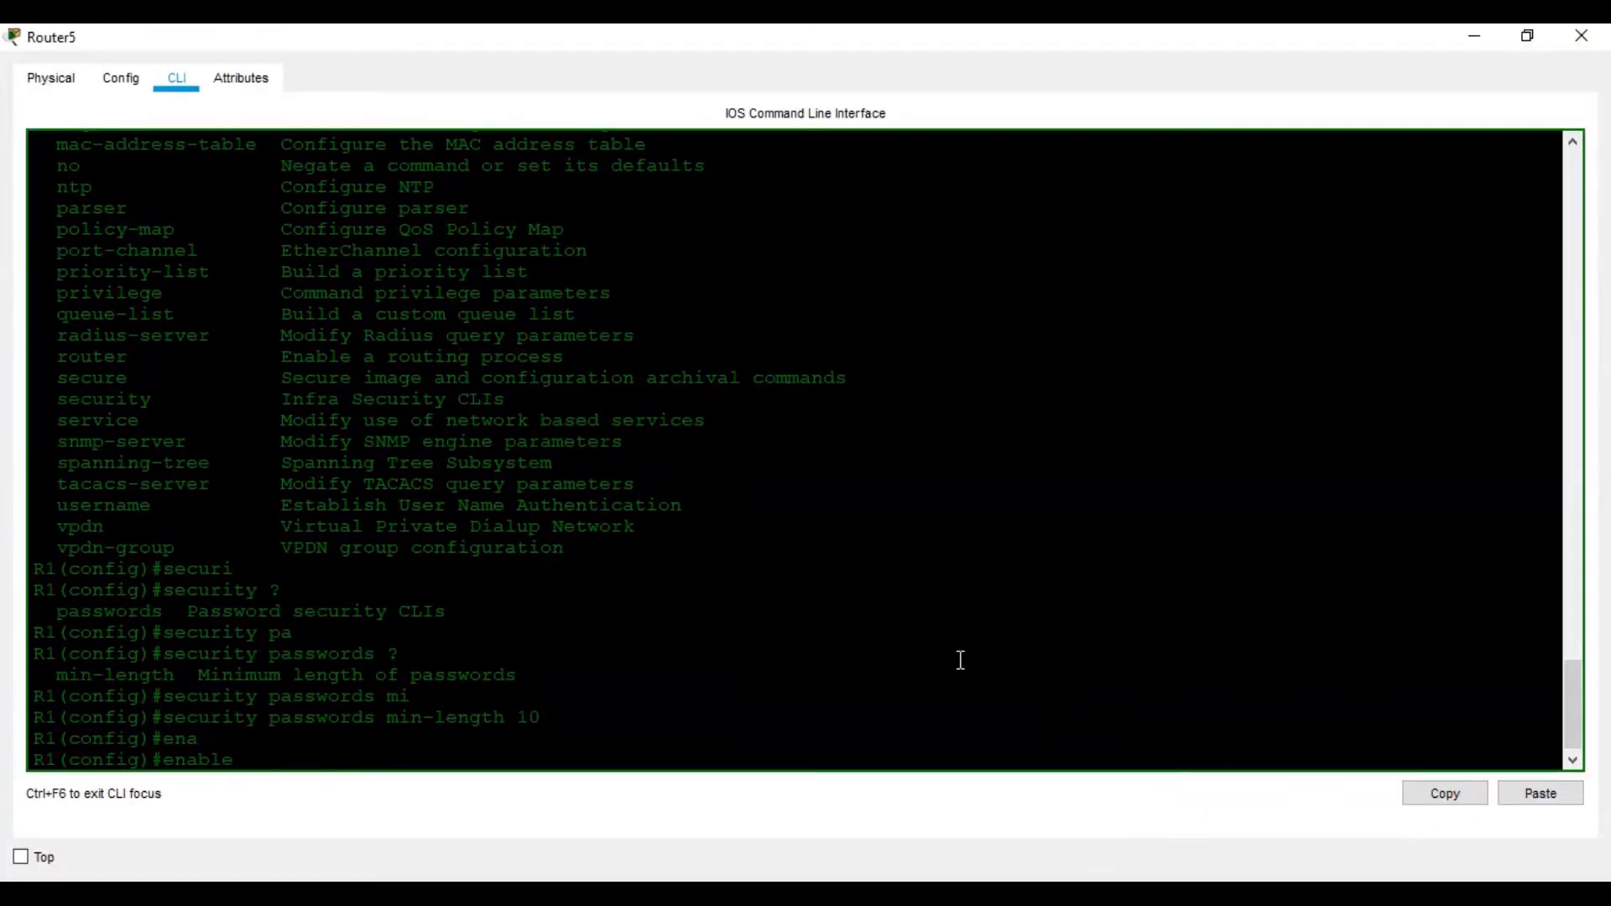
{"action": "type", "text": "?"}
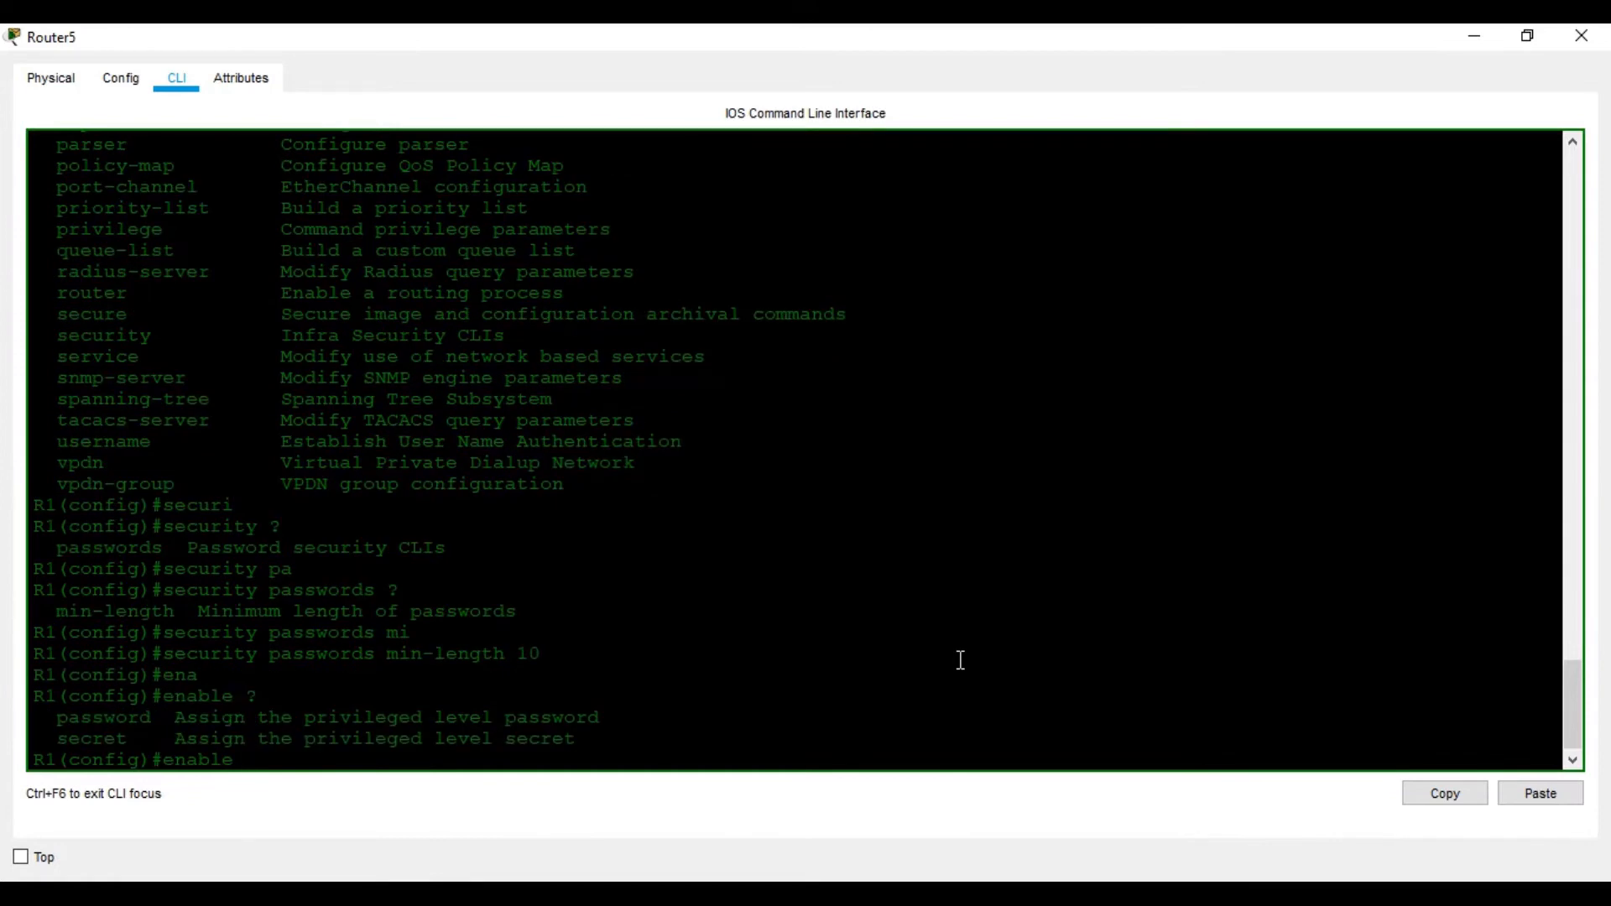
{"action": "type", "text": "se"}
{"action": "key", "text": "Tab"}
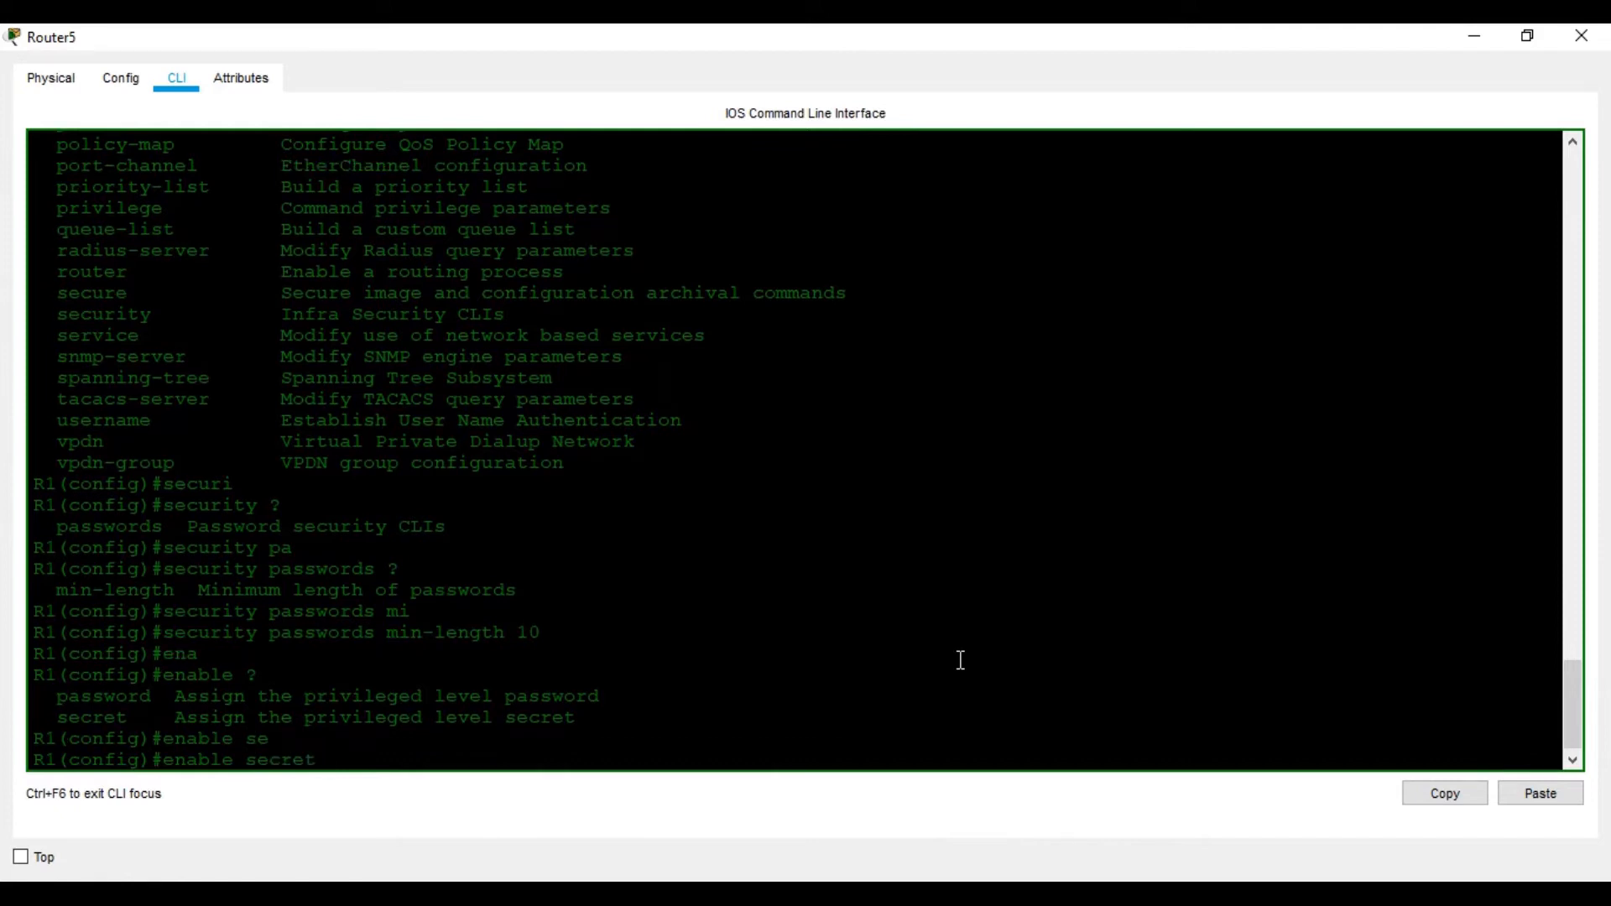
{"action": "type", "text": "cisco1234"}
{"action": "key", "text": "alt+Tab"}
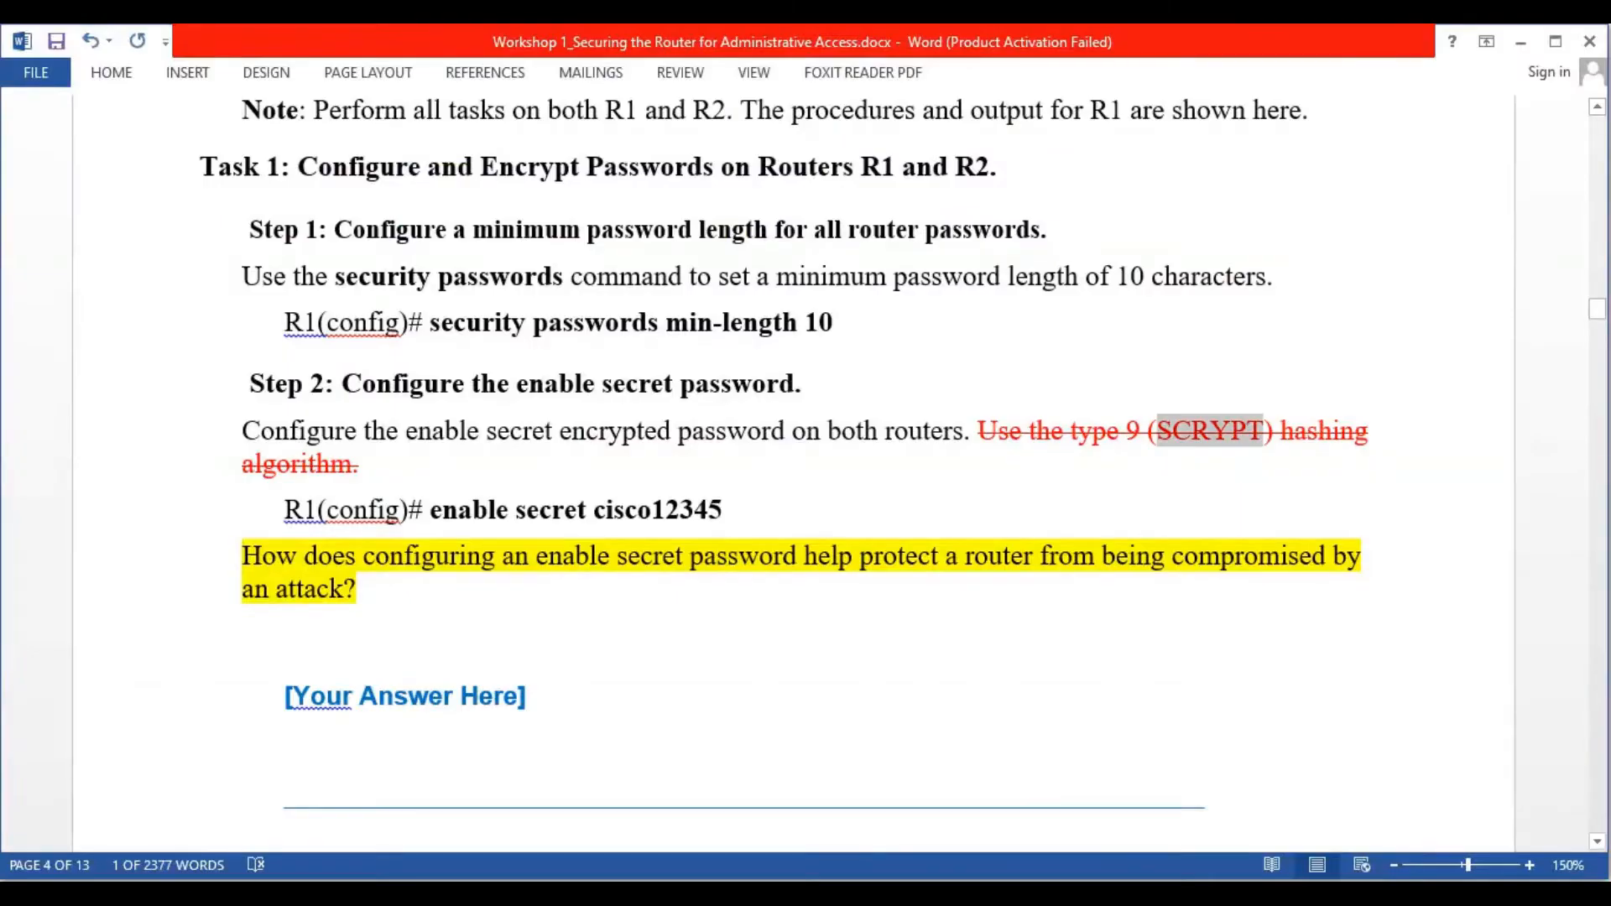
{"action": "key", "text": "alt+Tab"}
{"action": "type", "text": "5"}
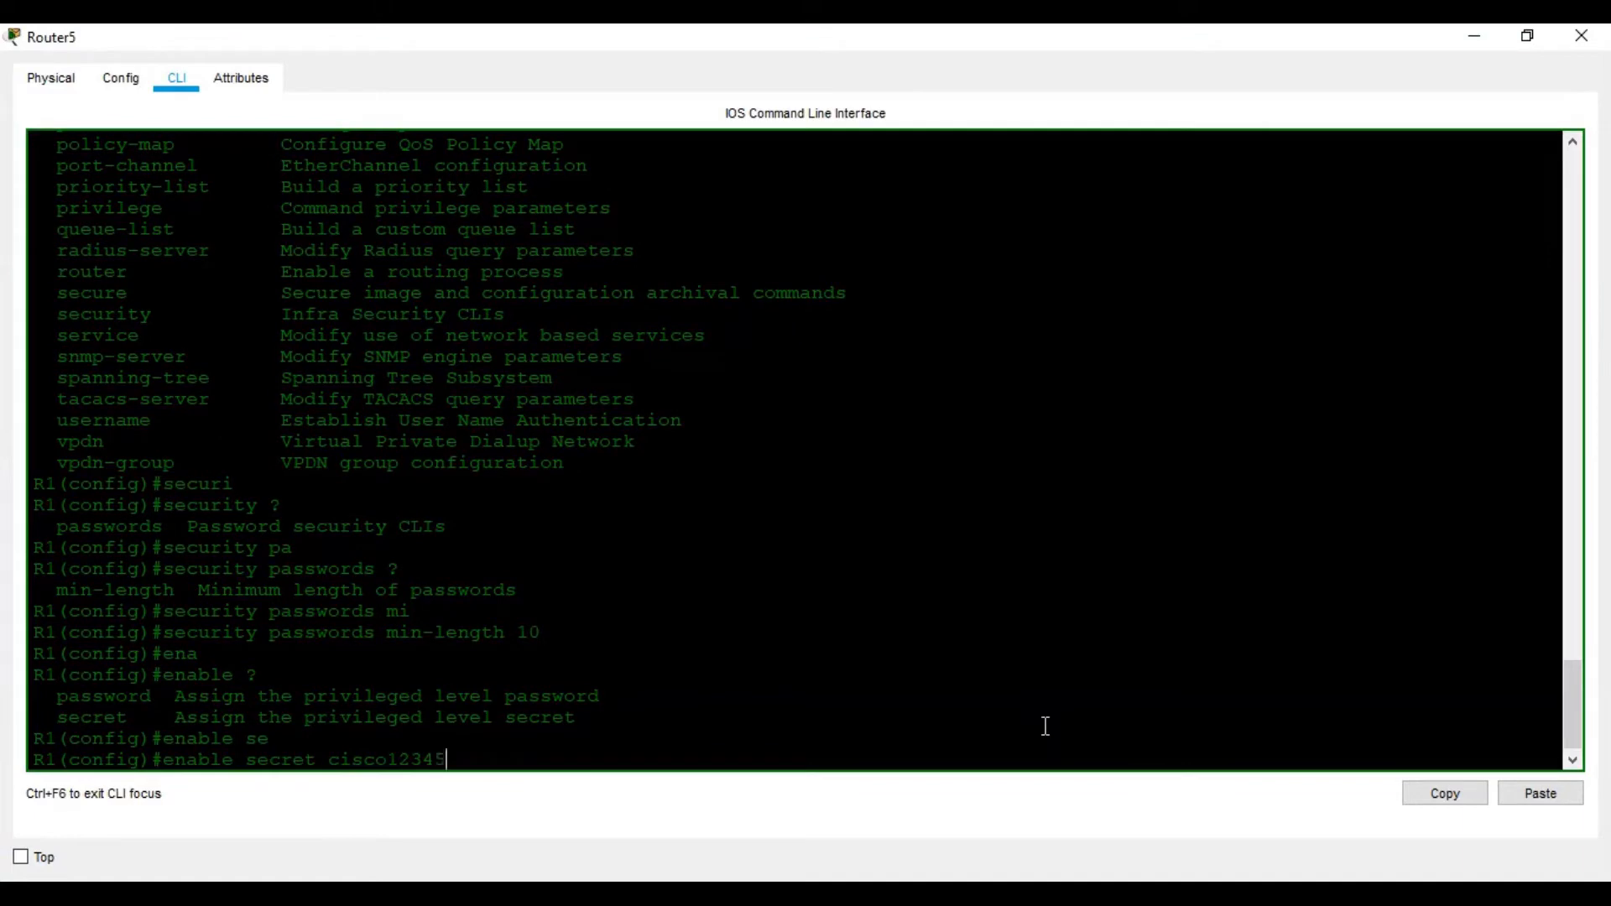
{"action": "key", "text": "alt+Tab"}
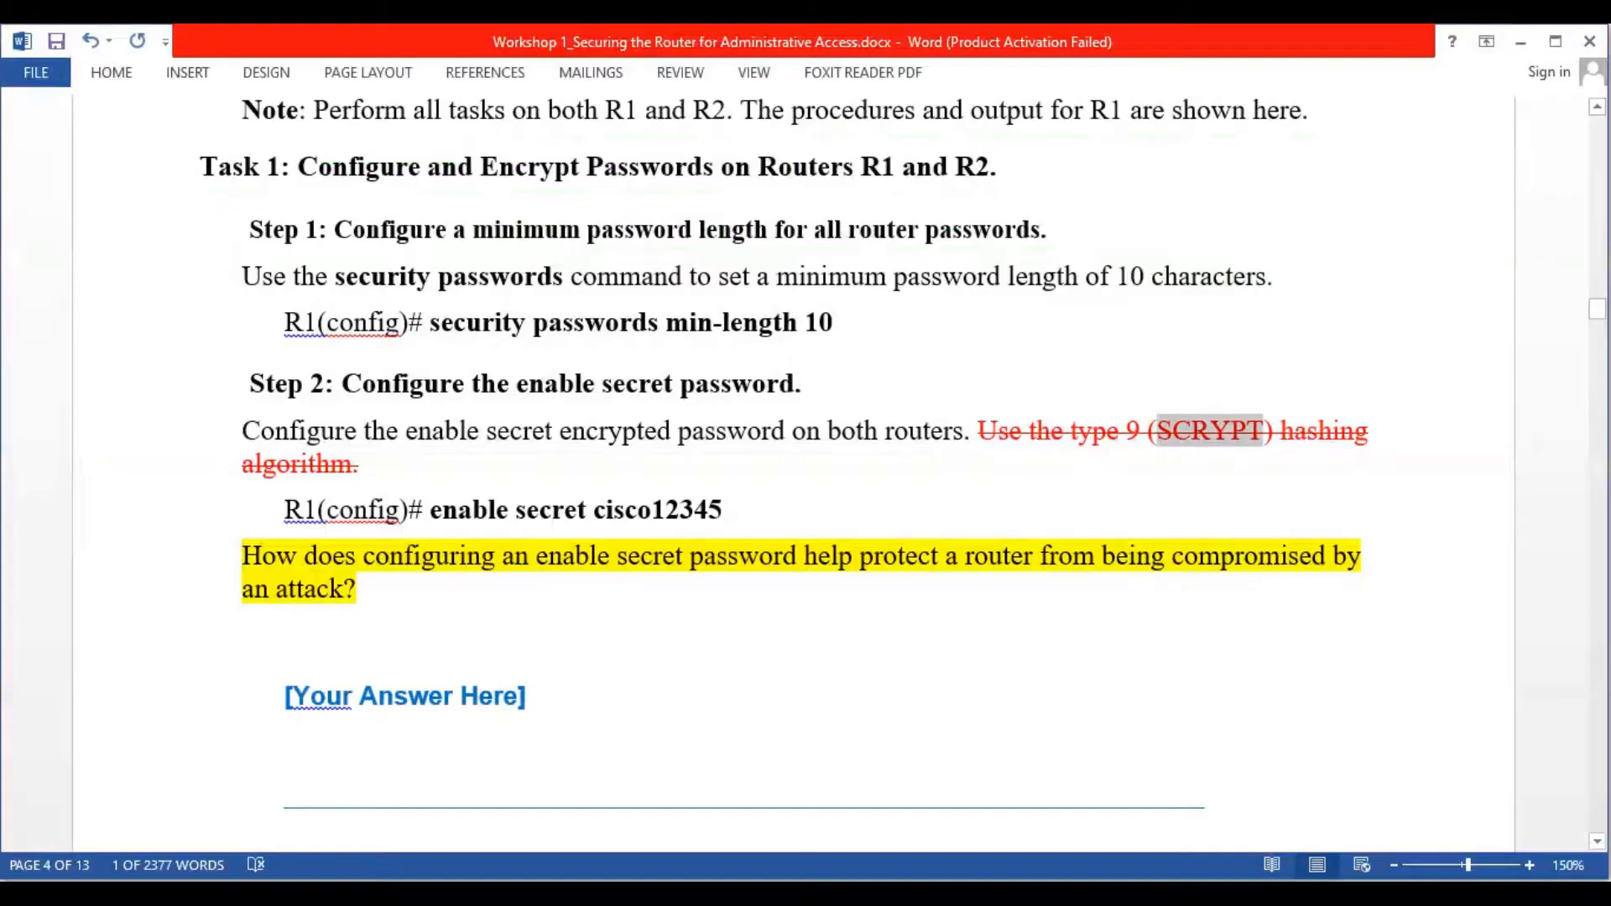
{"action": "key", "text": "alt+Tab"}
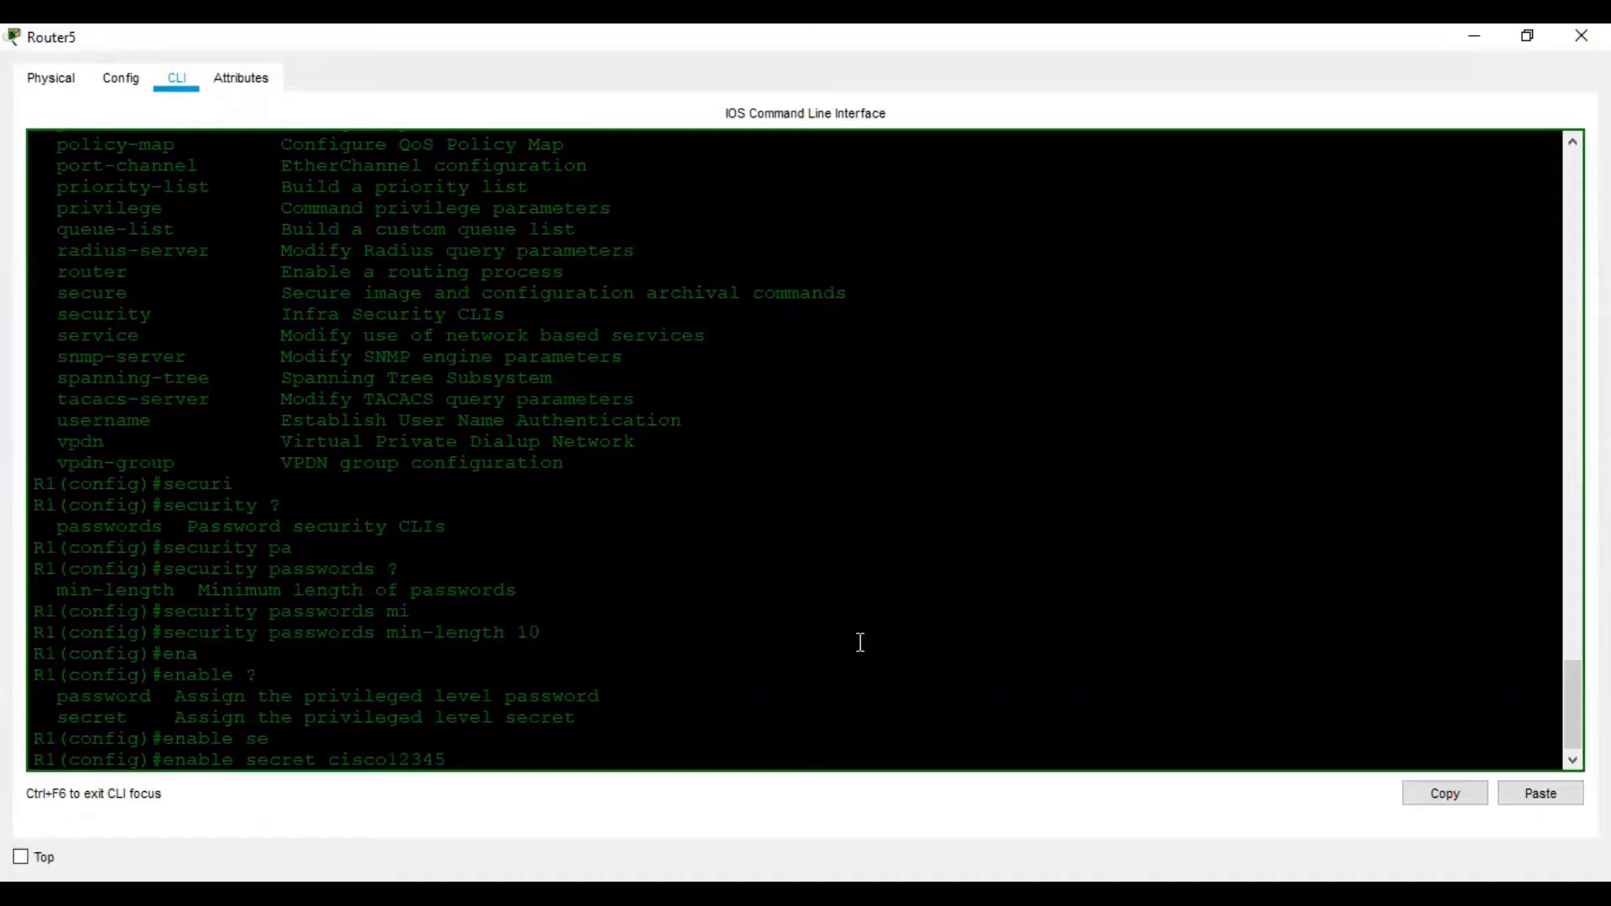
{"action": "key", "text": "Return"}
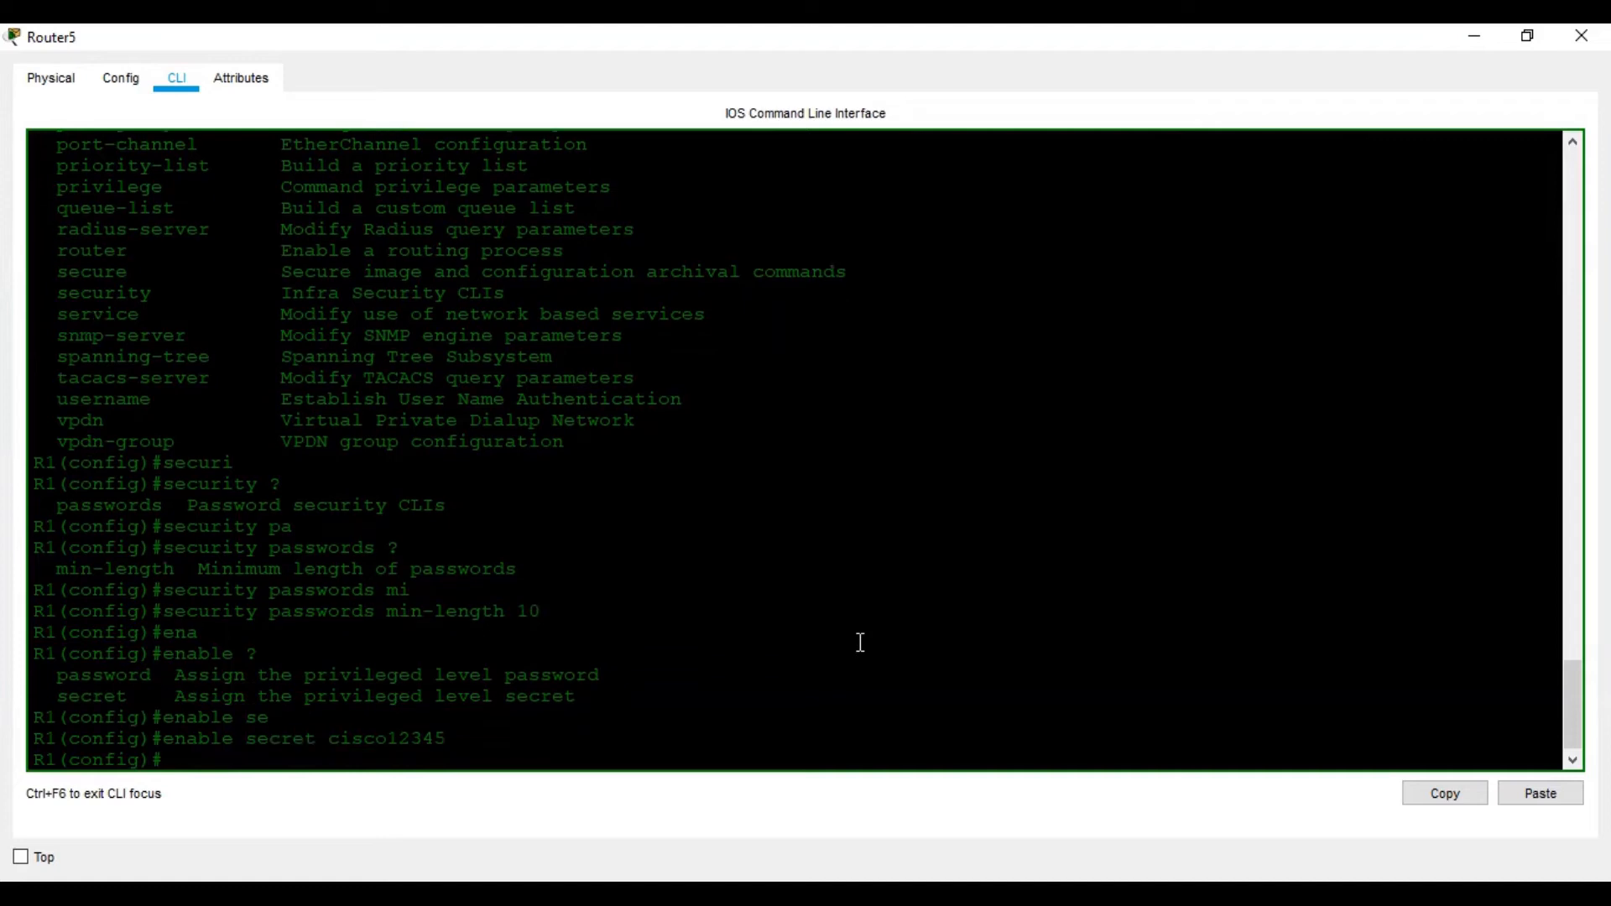
{"action": "key", "text": "alt+Tab"}
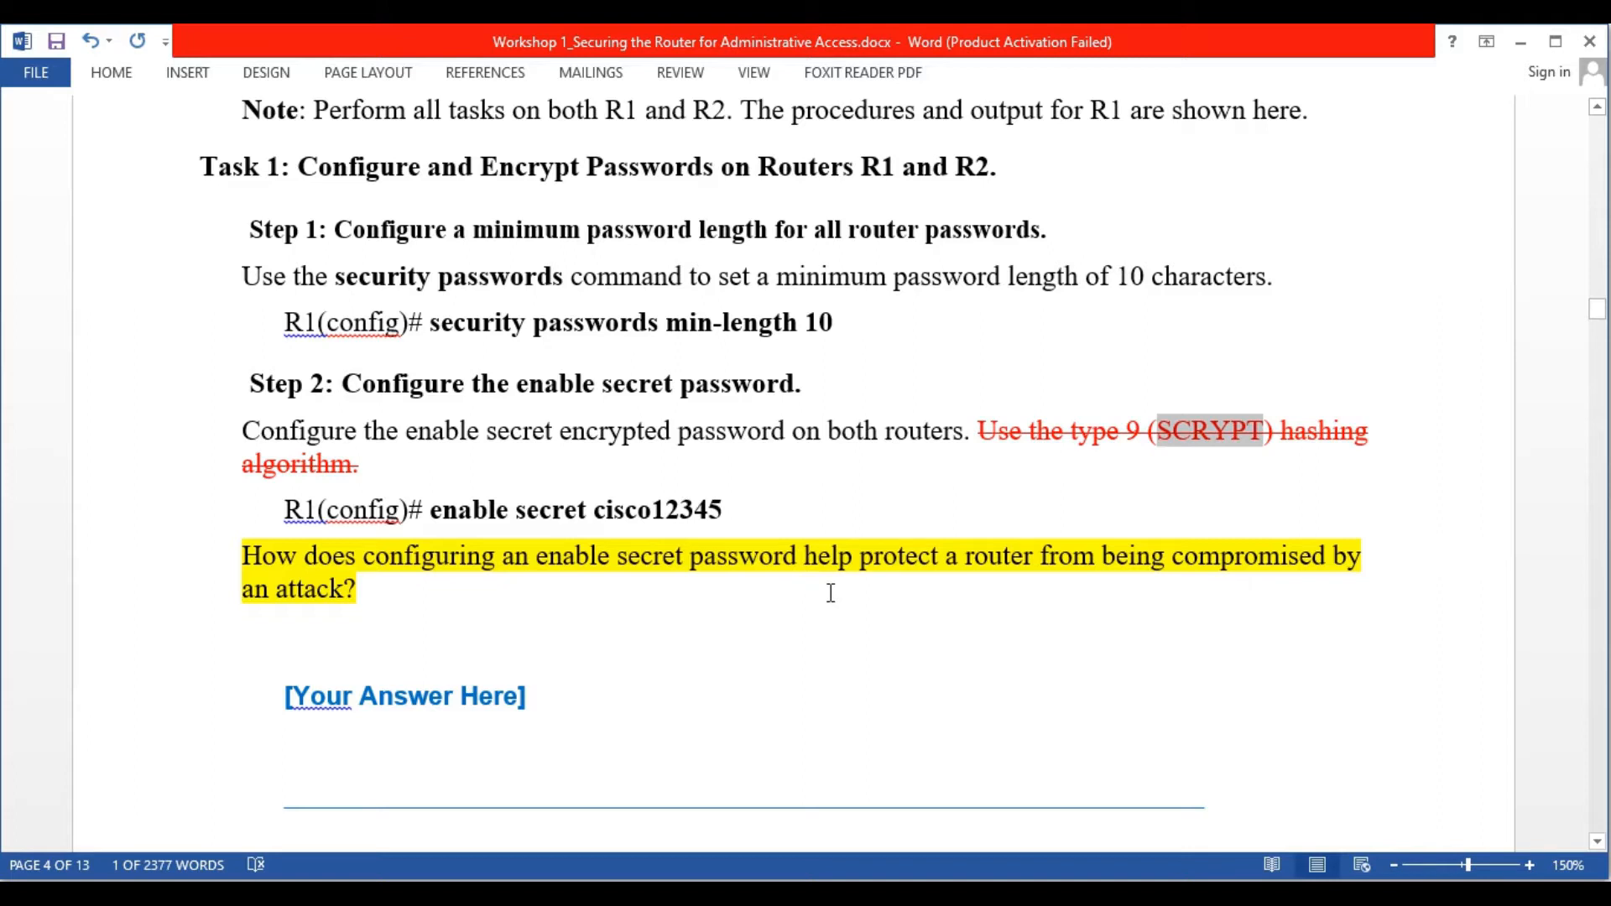
Scroll the lab handout to Step 3's line console 0 commands, then return to R1's CLI
{"action": "scroll", "coordinate": [830, 593], "scroll_direction": "down", "scroll_amount": 5}
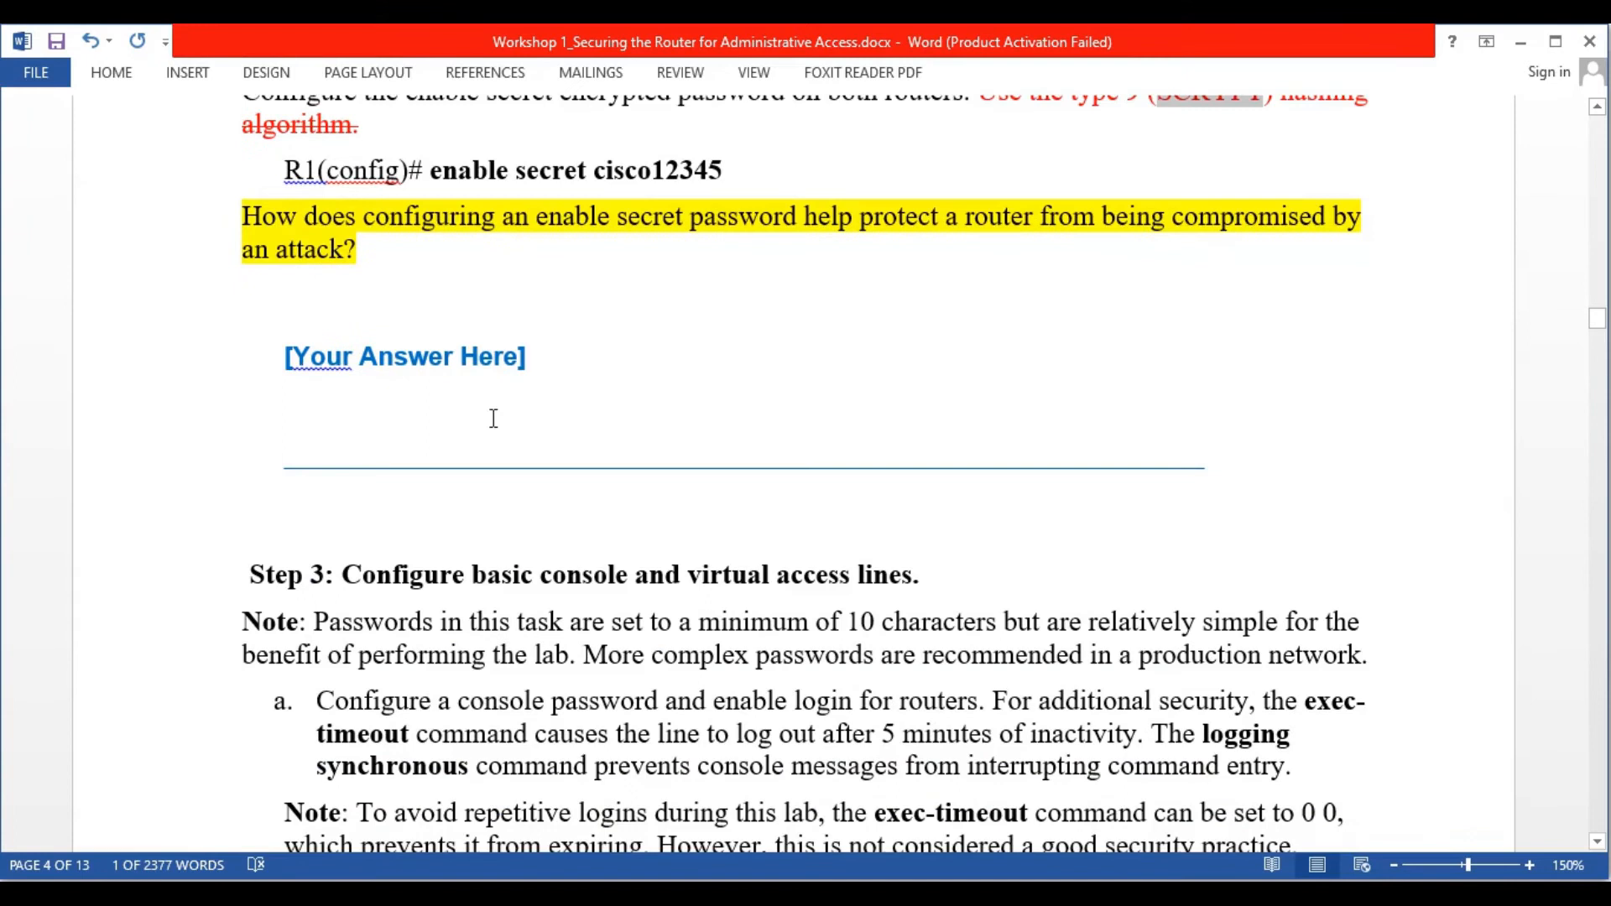
{"action": "scroll", "coordinate": [514, 428], "scroll_direction": "down", "scroll_amount": 5}
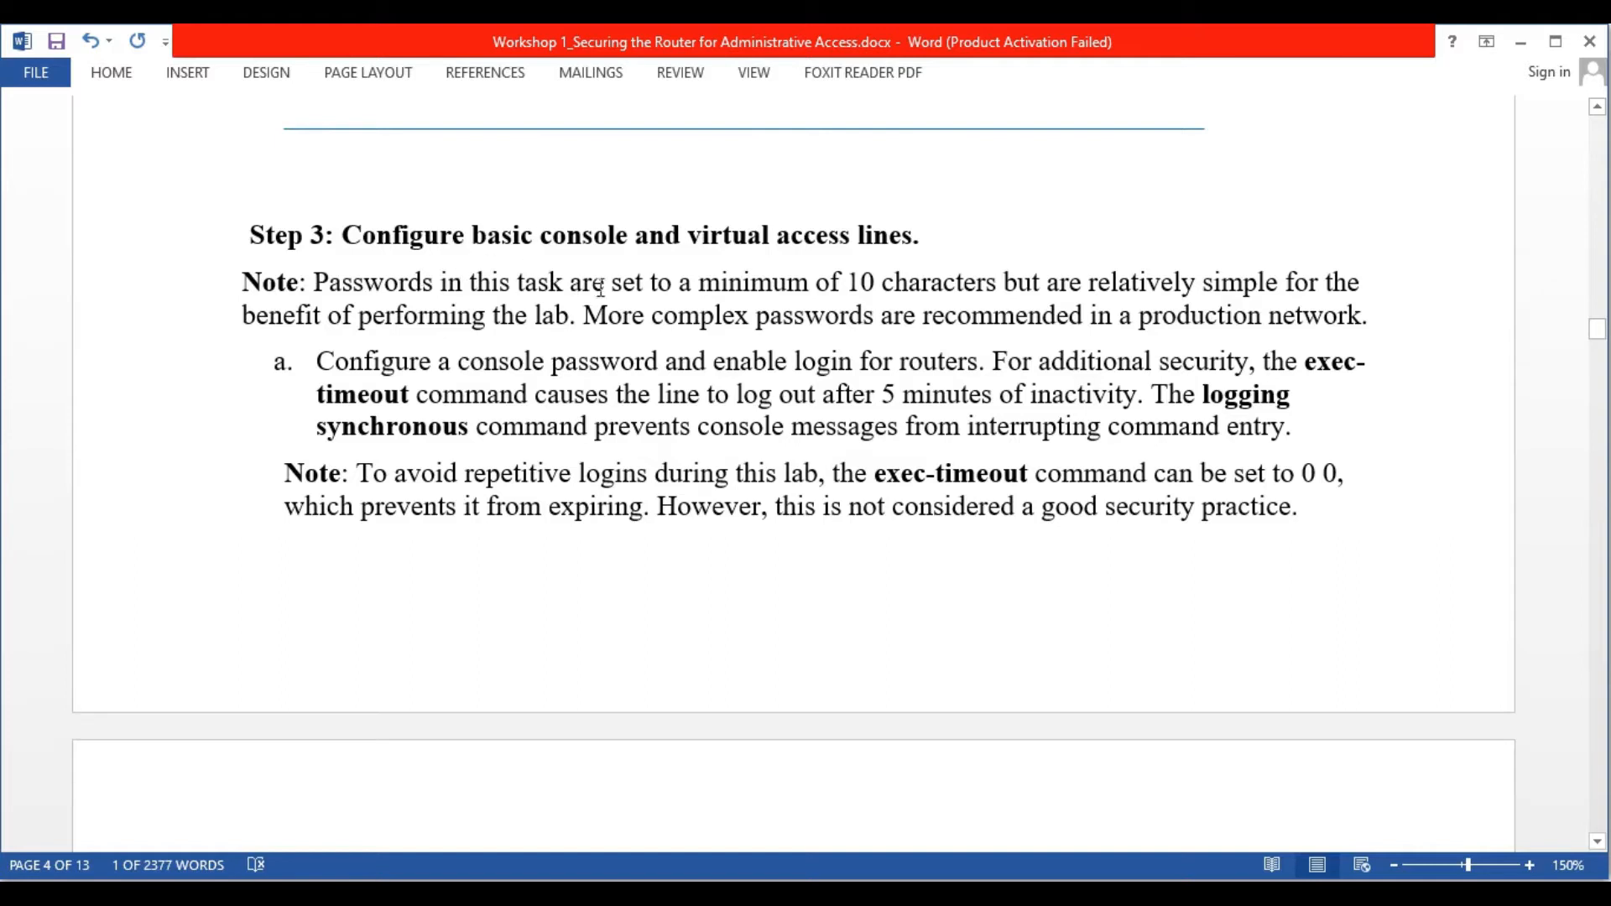
{"action": "scroll", "coordinate": [696, 311], "scroll_direction": "down", "scroll_amount": 1}
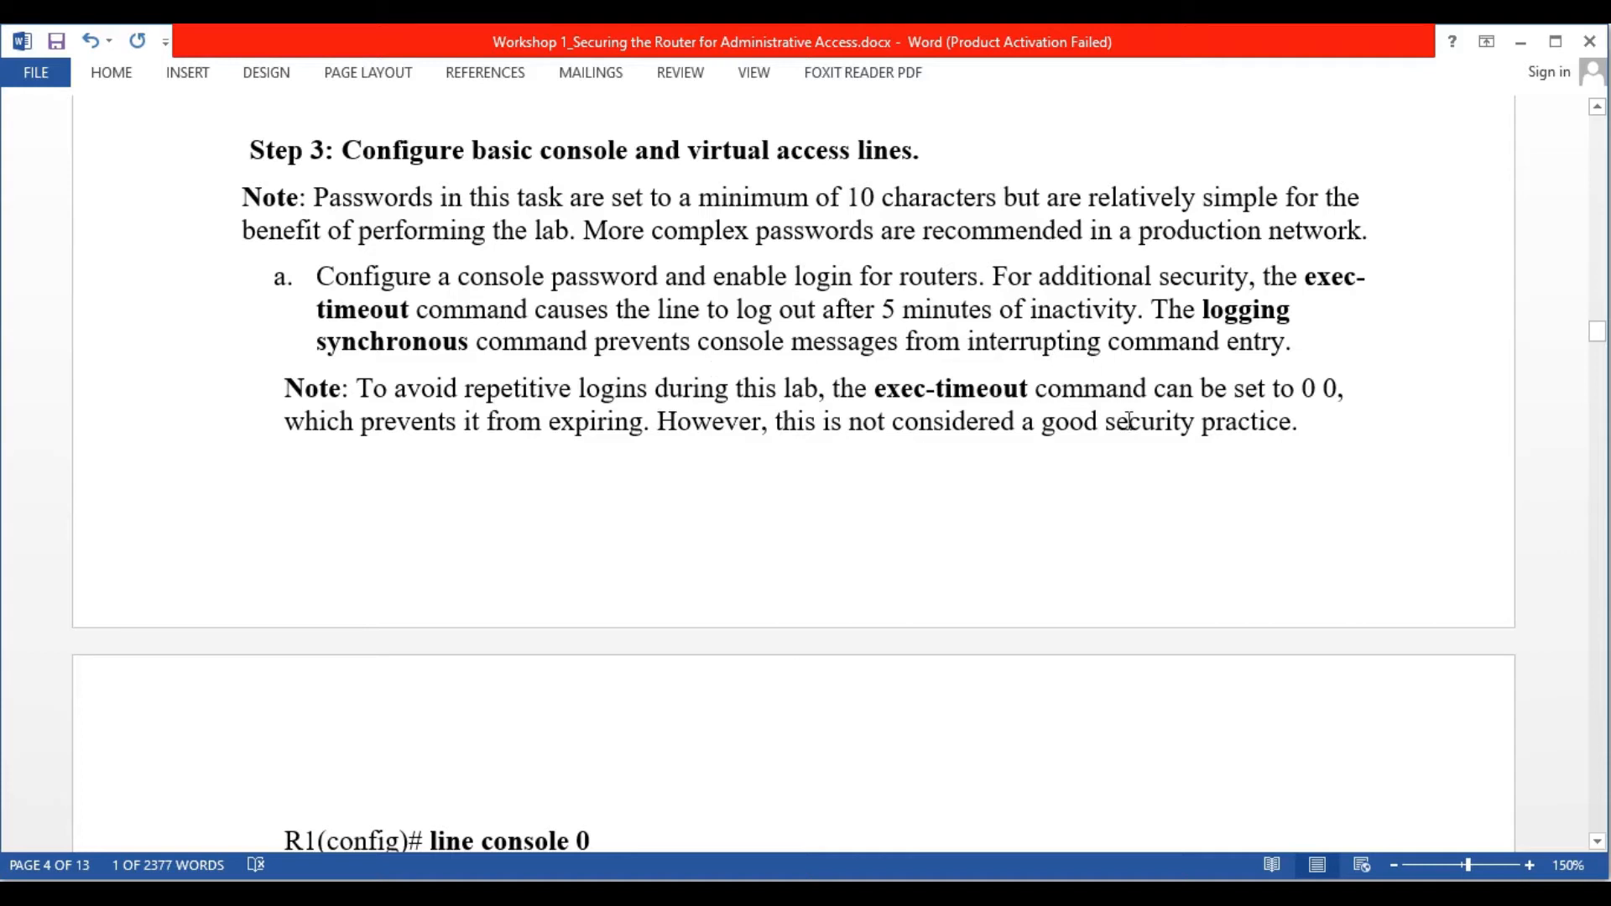
{"action": "scroll", "coordinate": [867, 467], "scroll_direction": "down", "scroll_amount": 6}
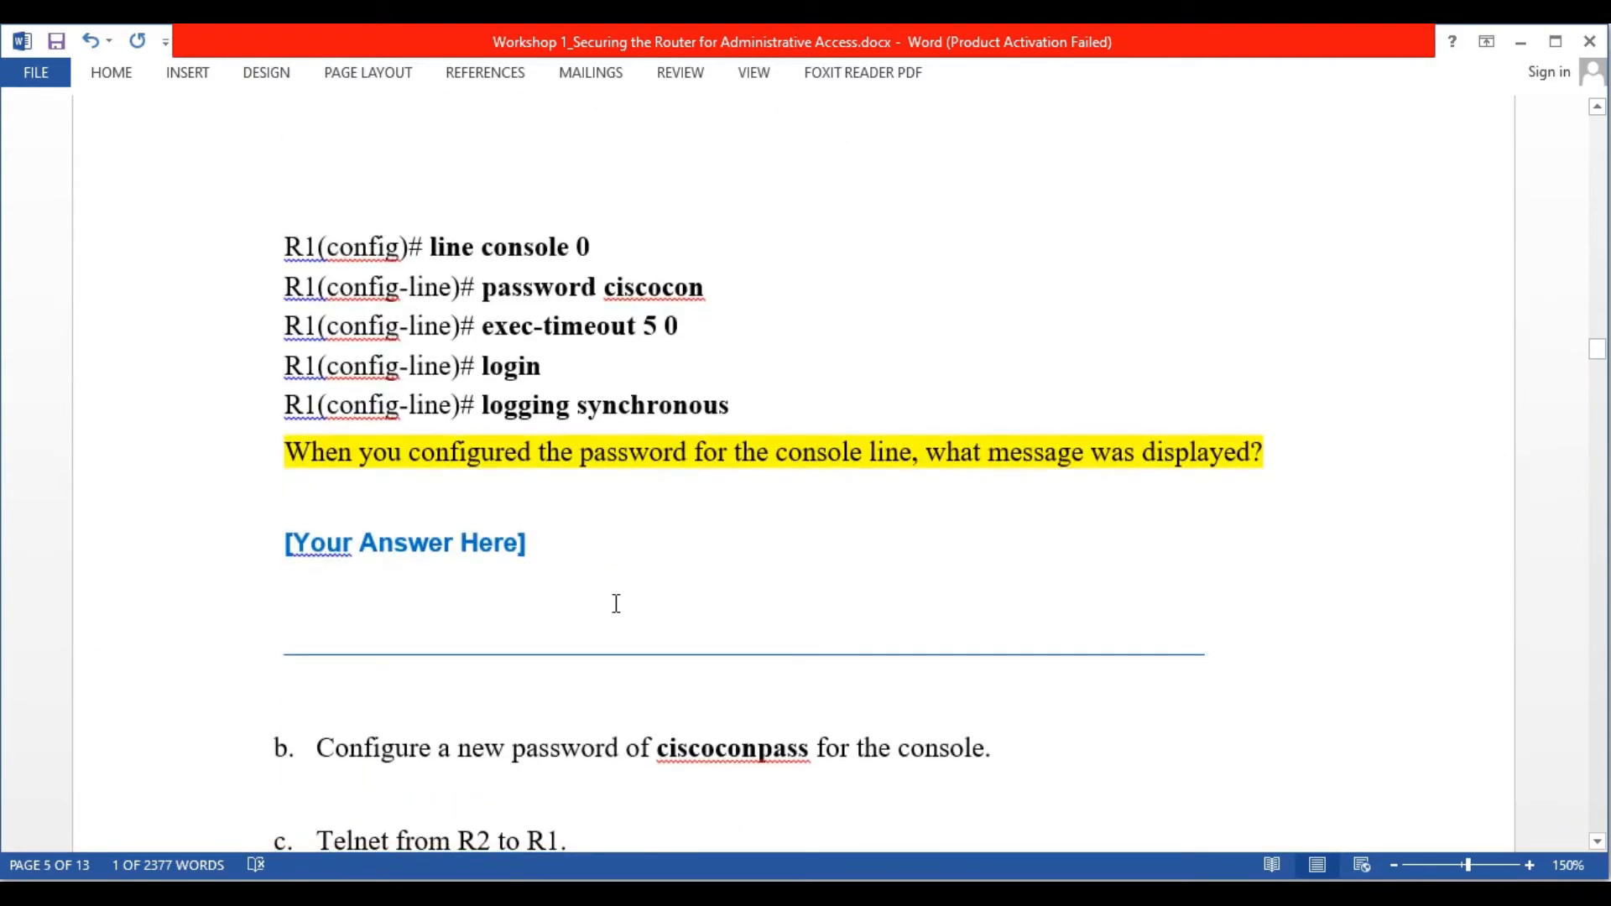
{"action": "key", "text": "alt+Tab"}
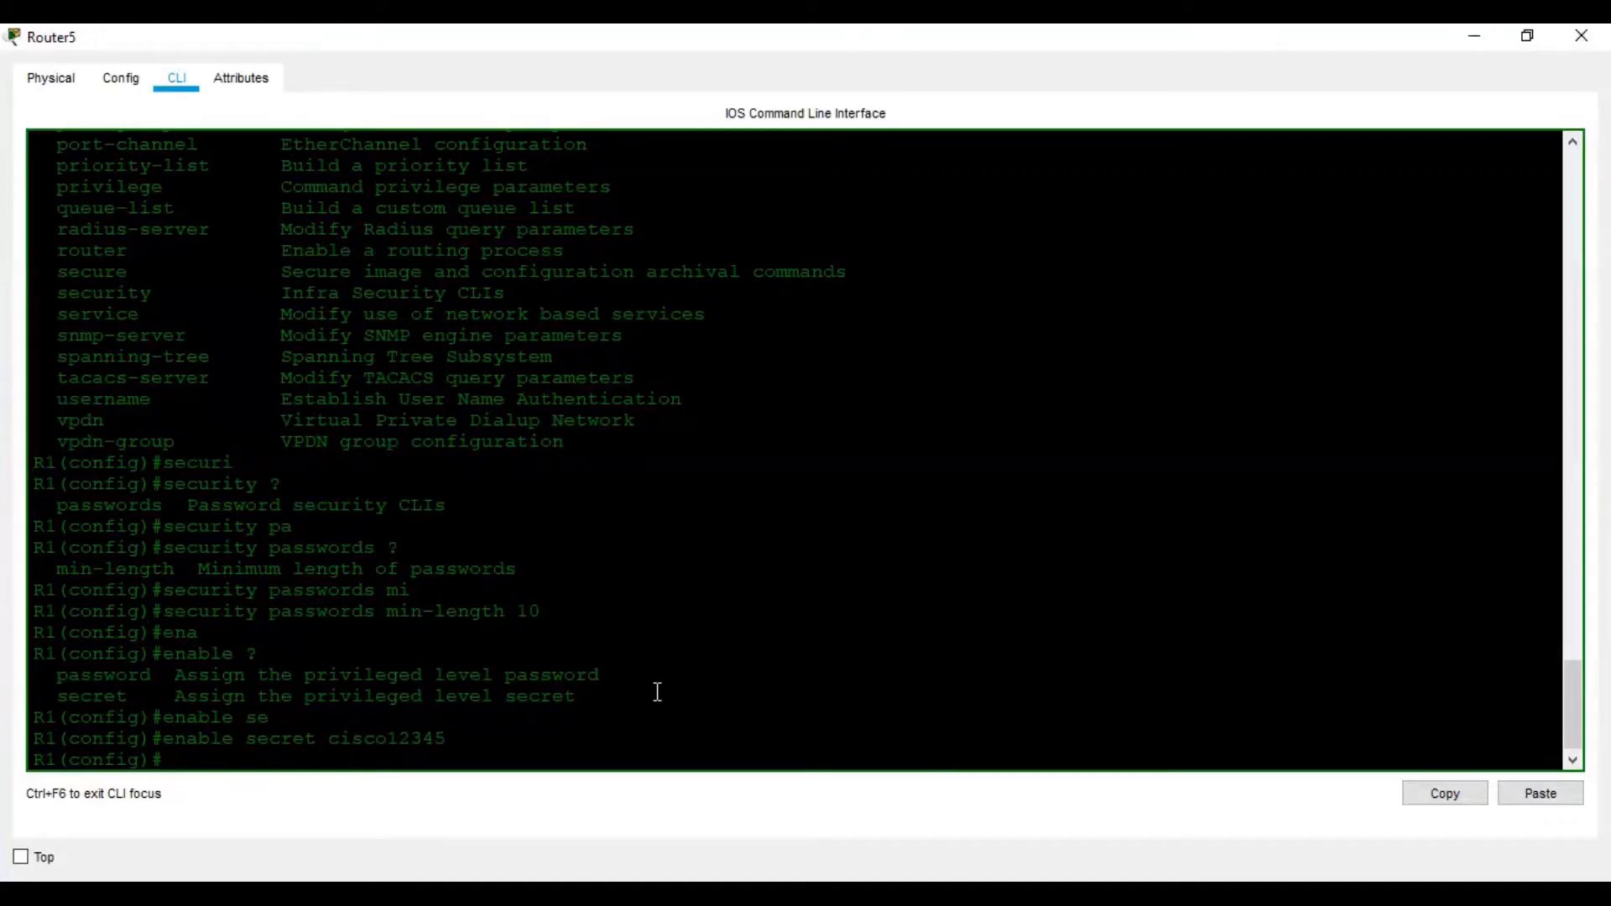
Enter console line 0 configuration mode on R1
{"action": "key", "text": "Return"}
{"action": "key", "text": "Return"}
{"action": "key", "text": "Return"}
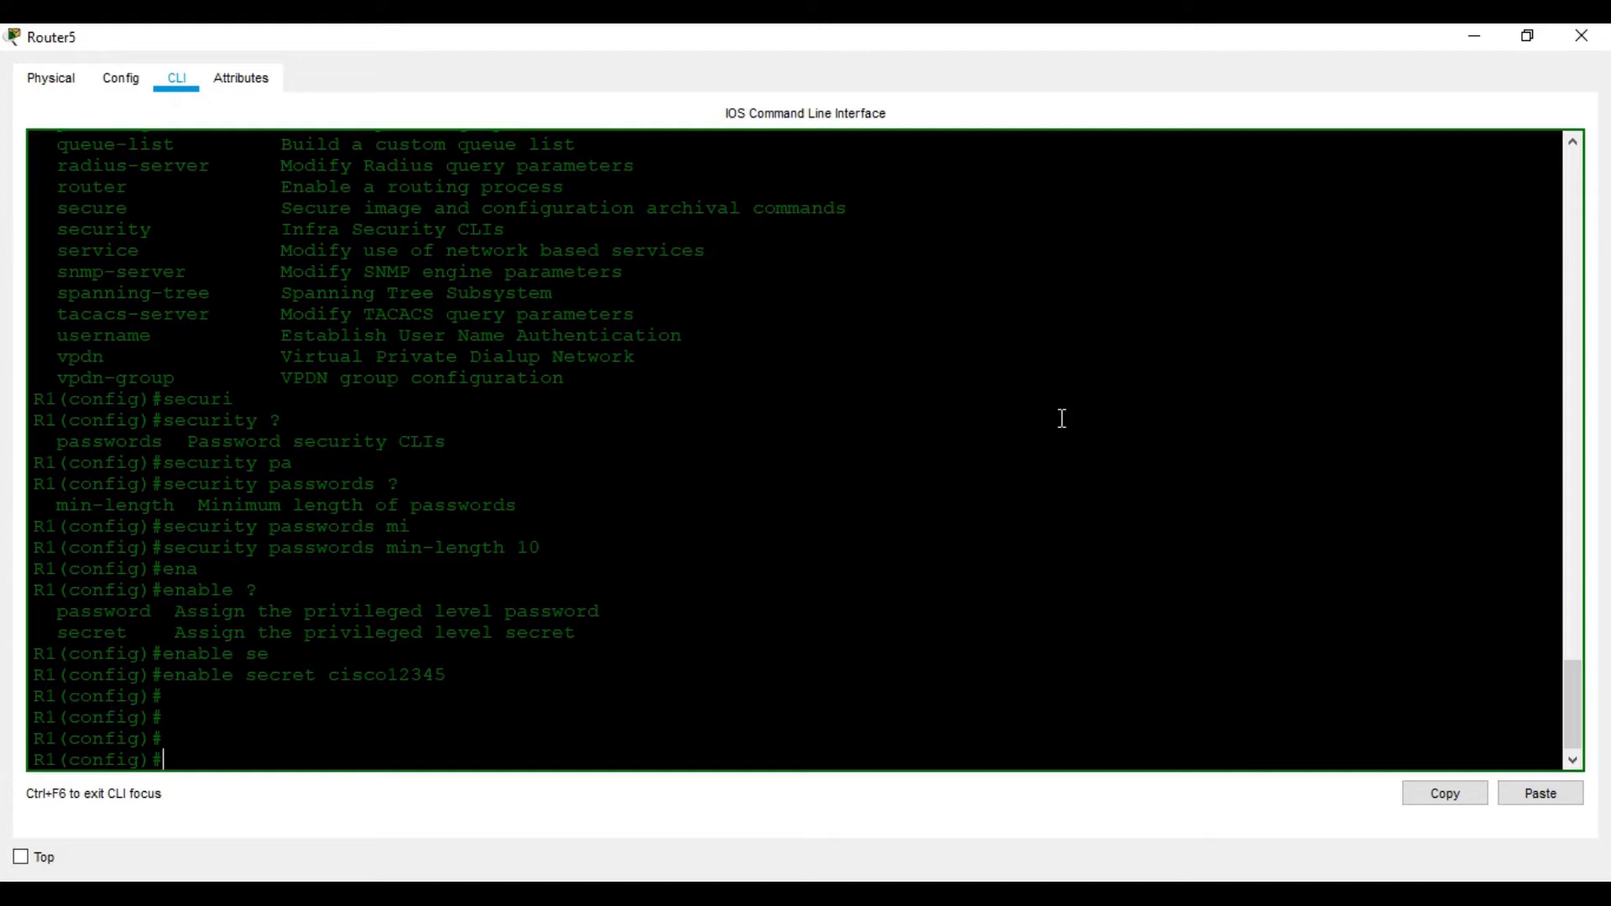
{"action": "left_click", "coordinate": [1238, 891]}
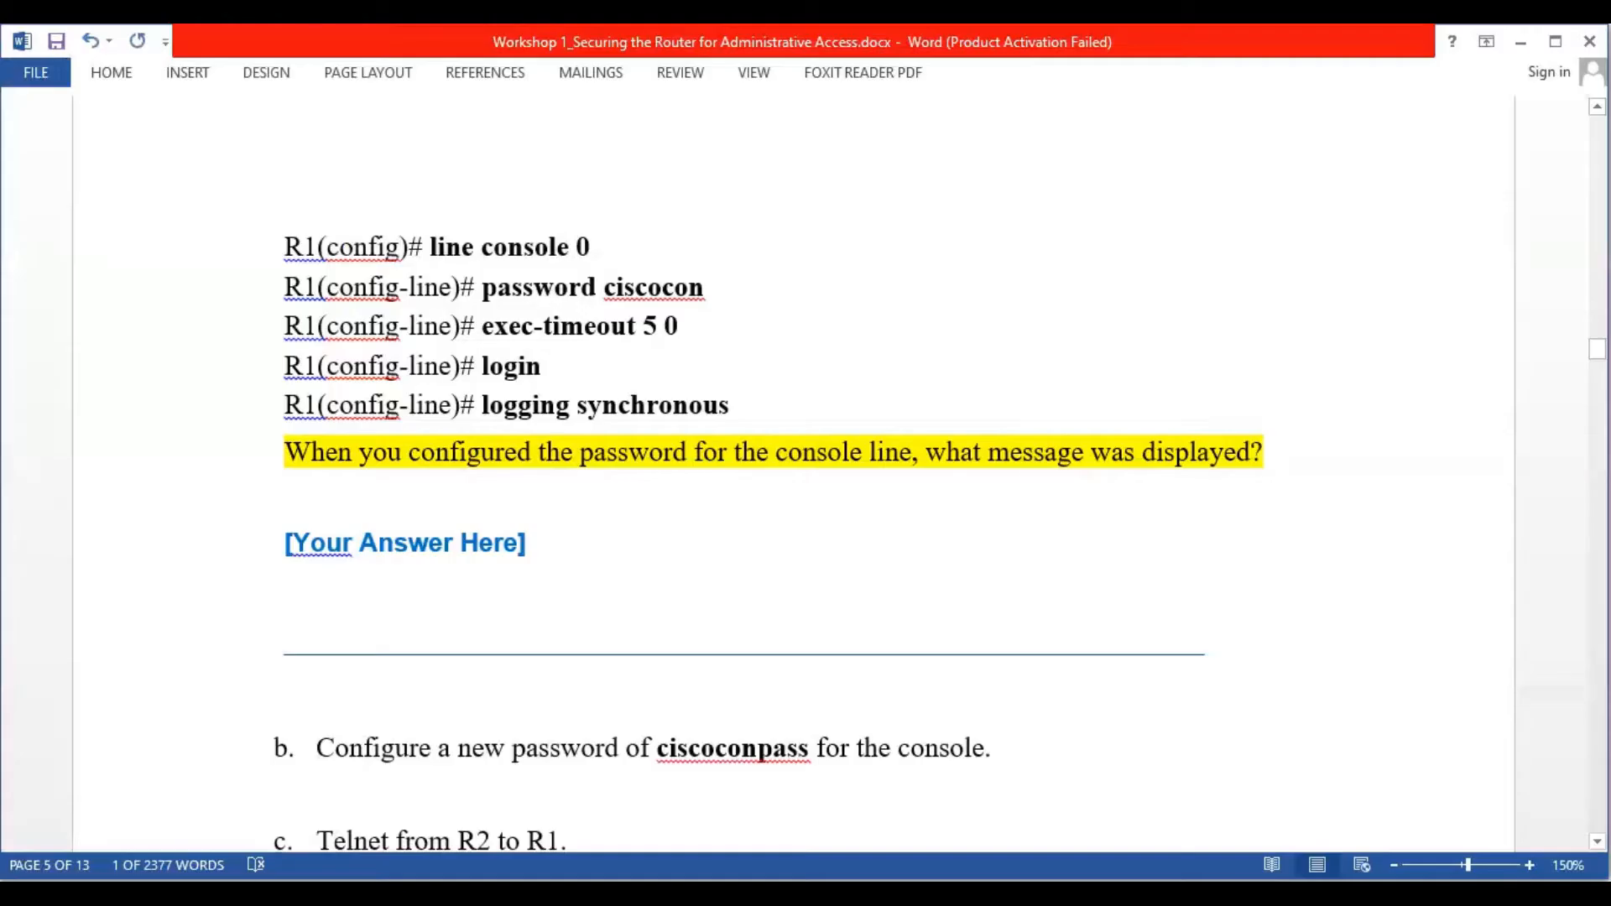
{"action": "left_click", "coordinate": [1208, 891]}
{"action": "type", "text": "lin"}
{"action": "key", "text": "Tab"}
{"action": "type", "text": "co"}
{"action": "key", "text": "Tab"}
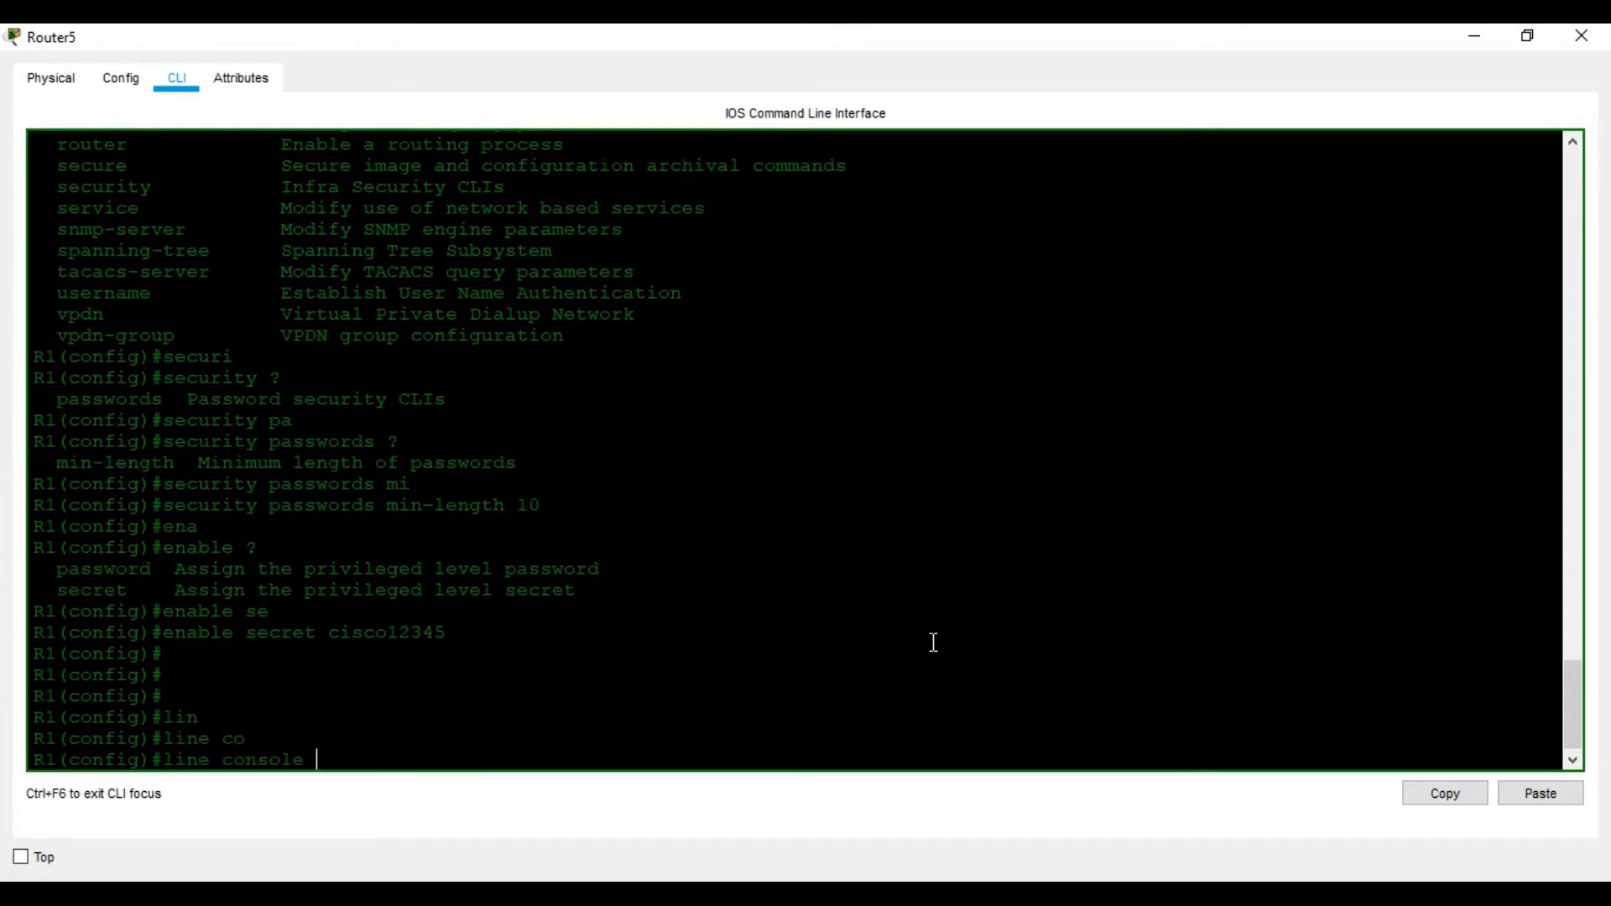
{"action": "type", "text": "?"}
{"action": "left_click", "coordinate": [1208, 891]}
{"action": "left_click", "coordinate": [1208, 891]}
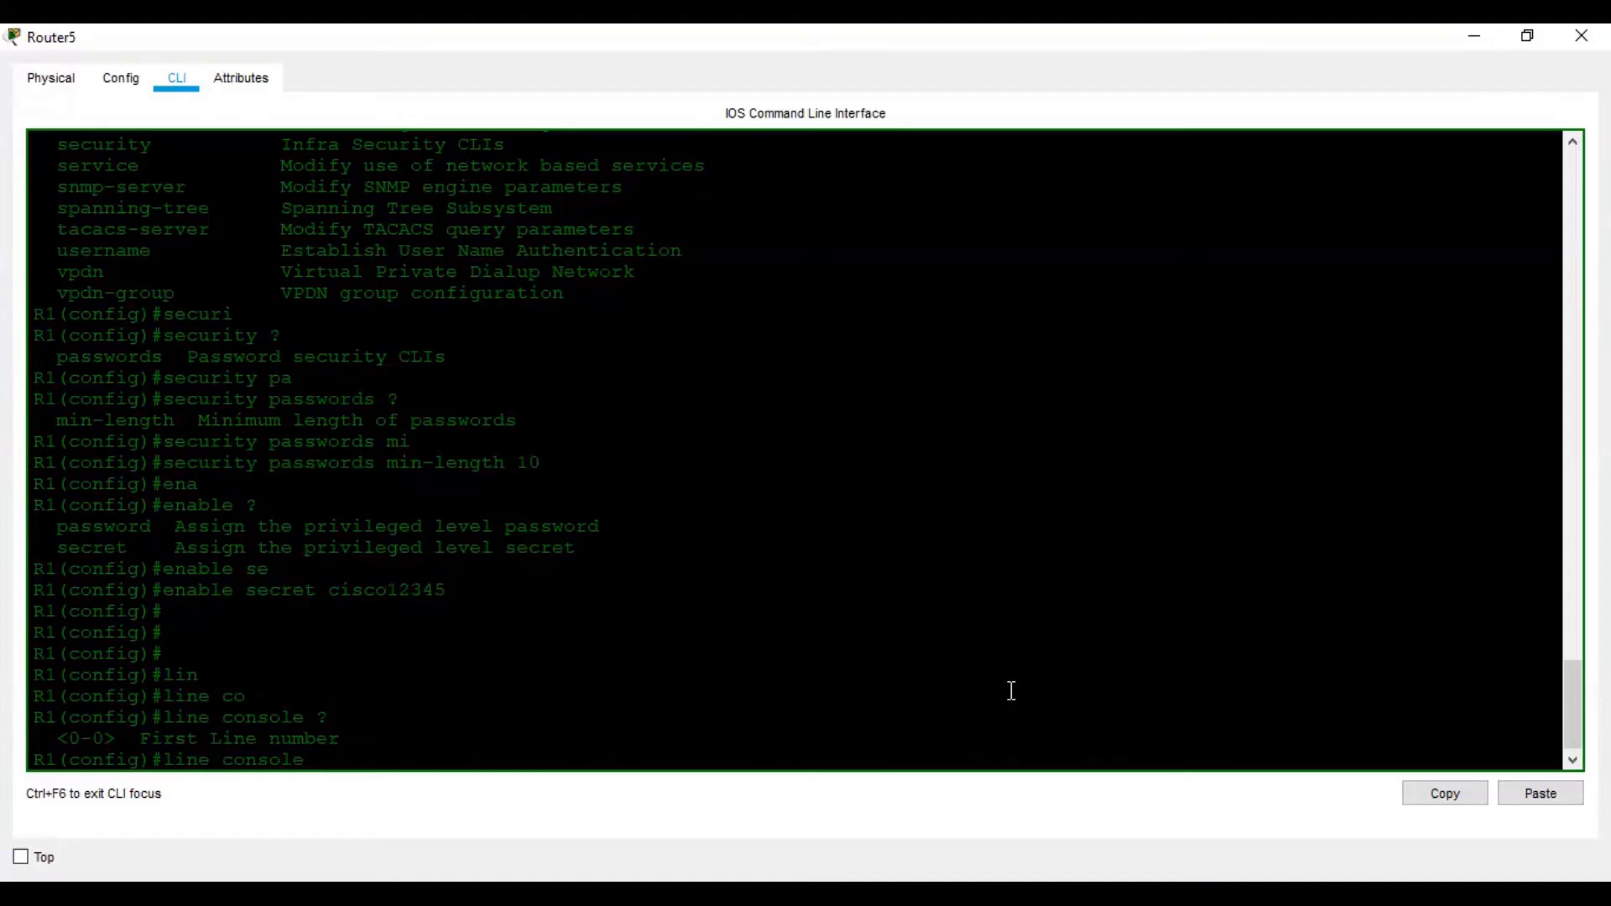
{"action": "type", "text": "0"}
{"action": "key", "text": "Return"}
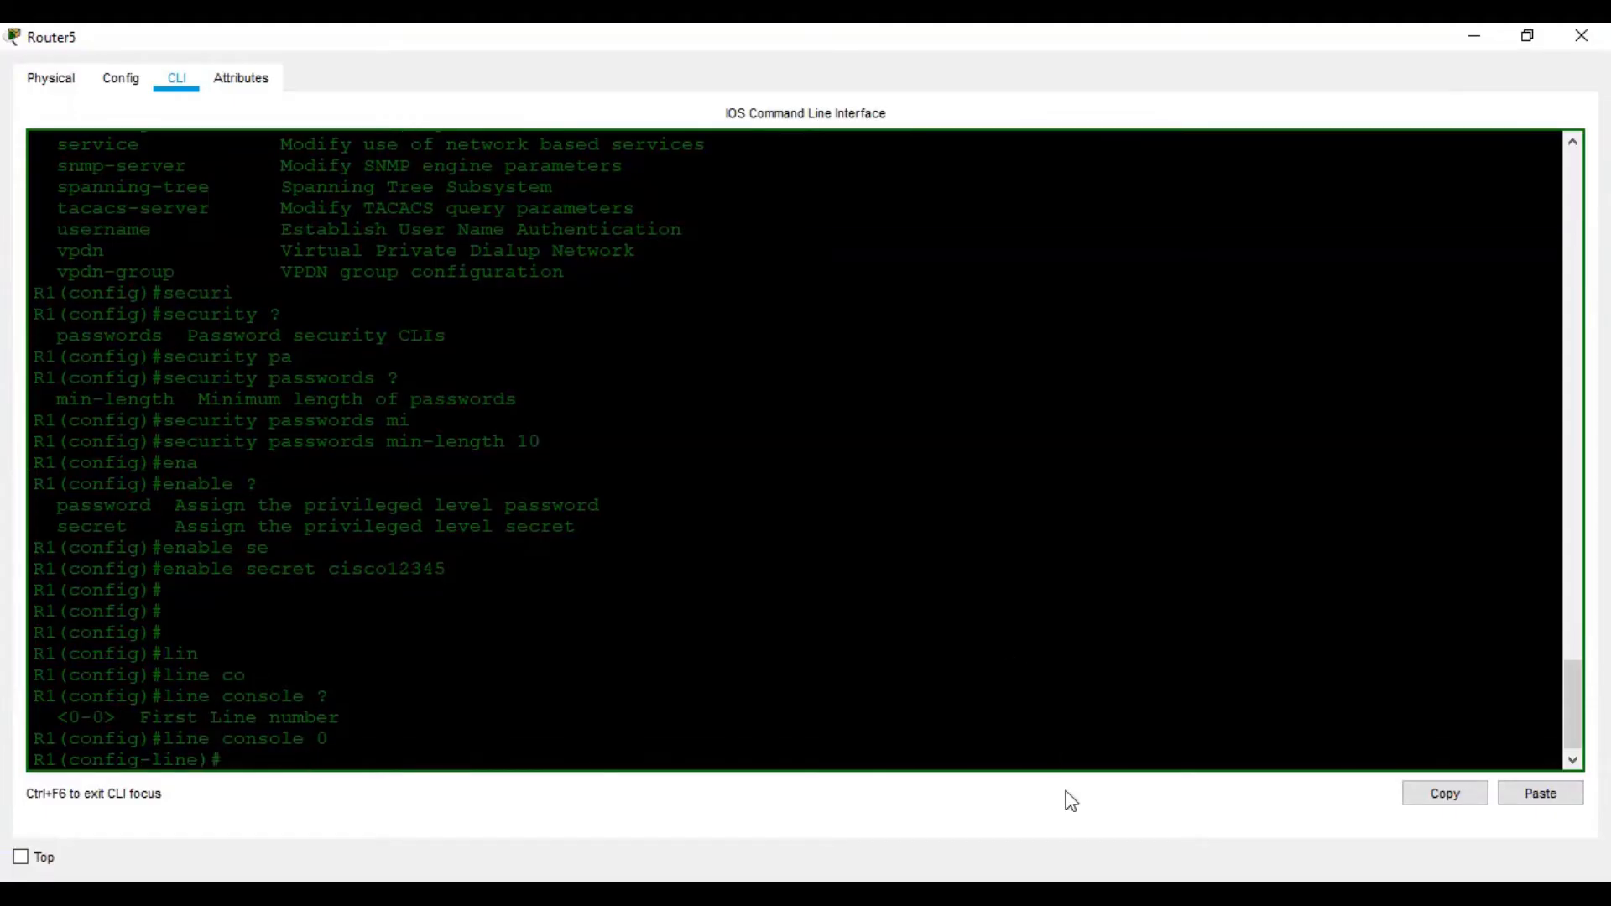
Try an 8-character console password, which R1 rejects as under the 10-character minimum
{"action": "left_click", "coordinate": [1208, 891]}
{"action": "left_click", "coordinate": [1208, 891]}
{"action": "type", "text": "pass"}
{"action": "key", "text": "Tab"}
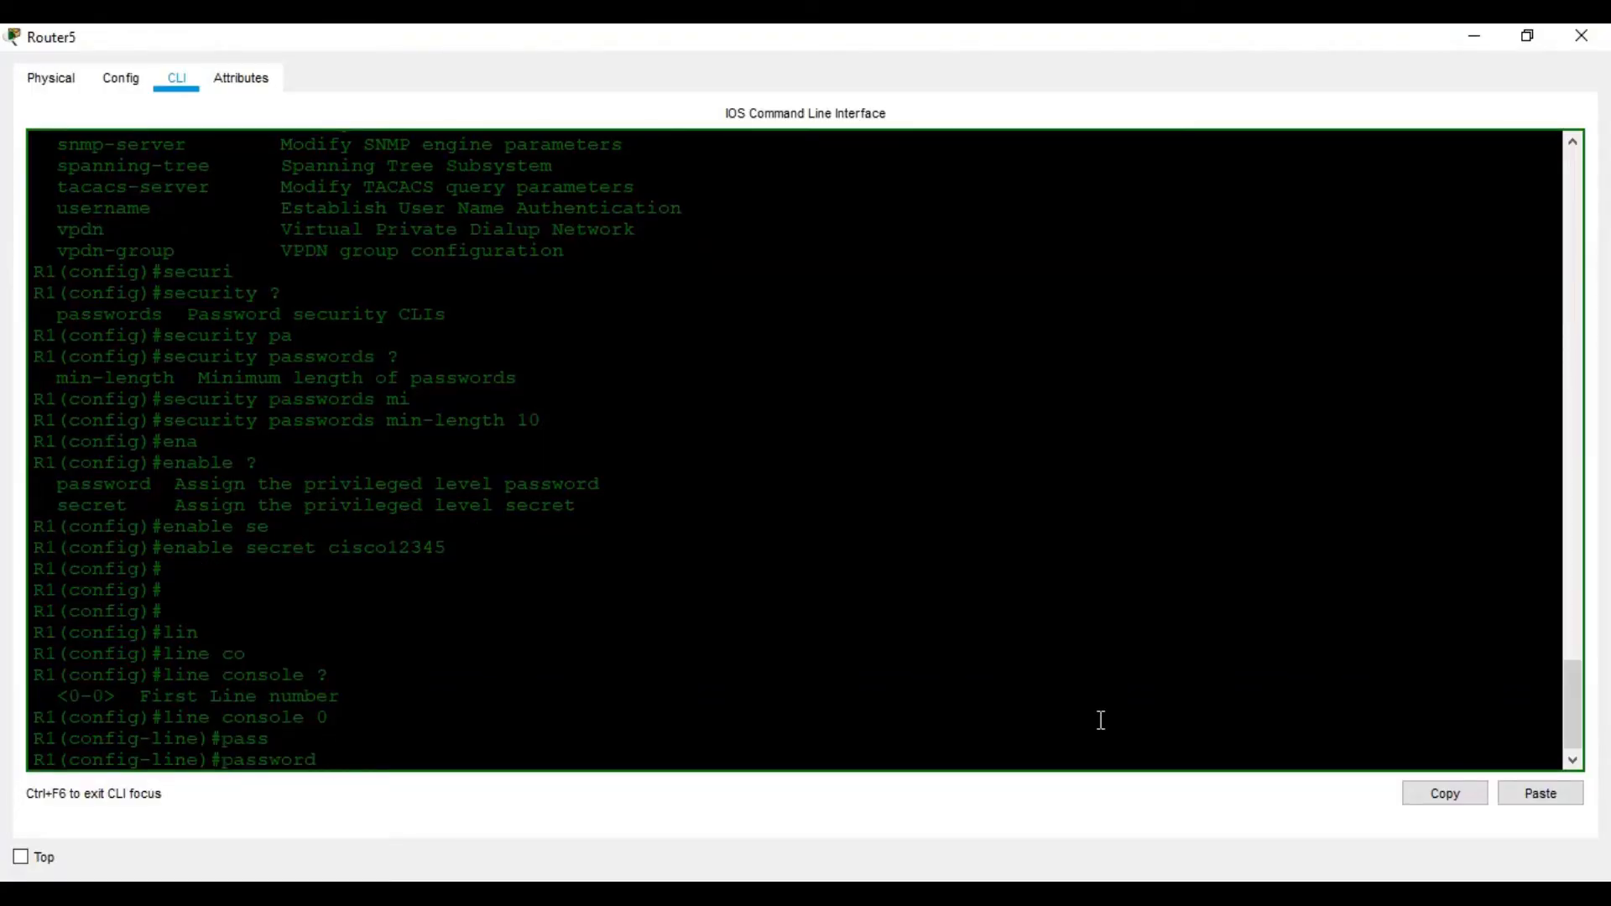
{"action": "type", "text": "cisco"}
{"action": "left_click", "coordinate": [1175, 893]}
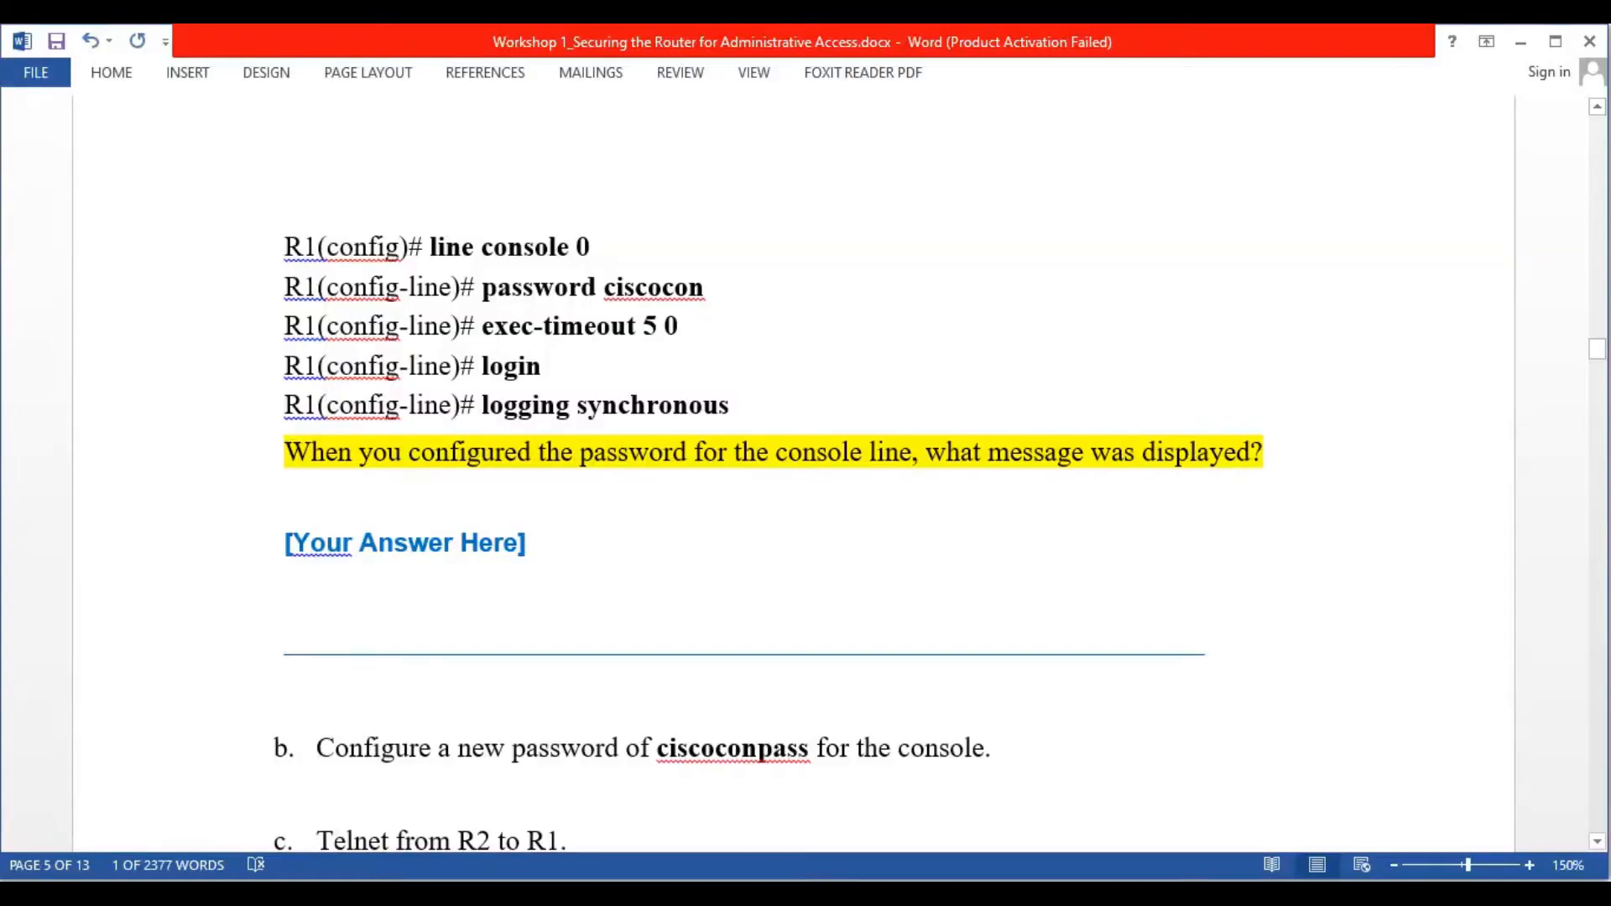
{"action": "key", "text": "alt+Tab"}
{"action": "type", "text": "con"}
{"action": "key", "text": "Return"}
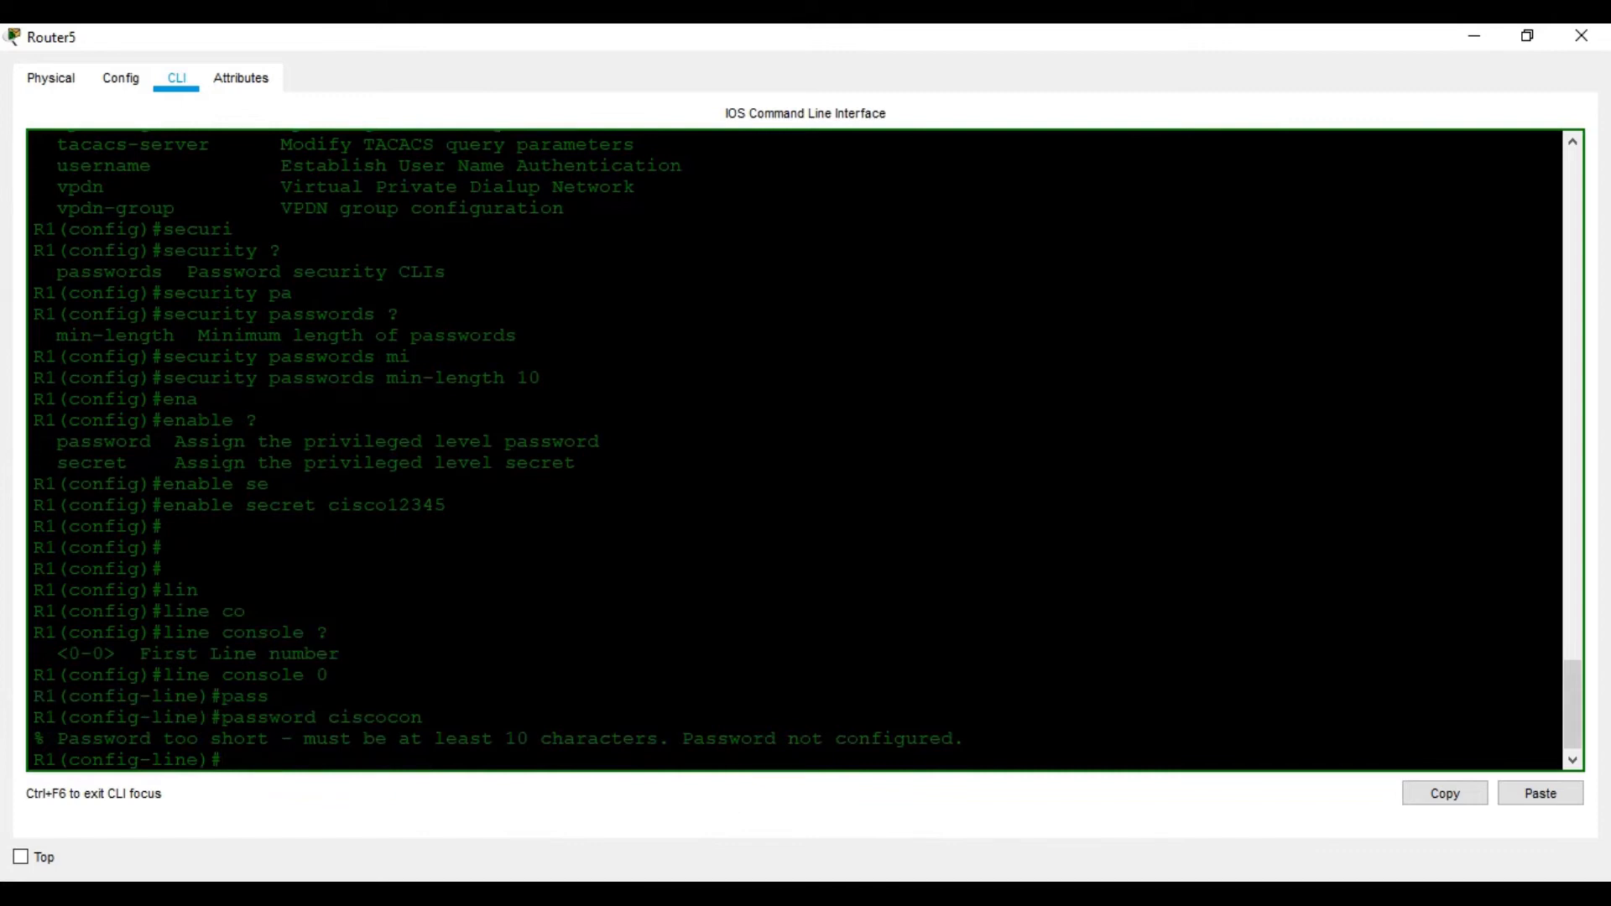
{"action": "key", "text": "alt+Tab"}
Set the console line password to the handout's longer 12-character password
{"action": "scroll", "coordinate": [698, 510], "scroll_direction": "down", "scroll_amount": 3}
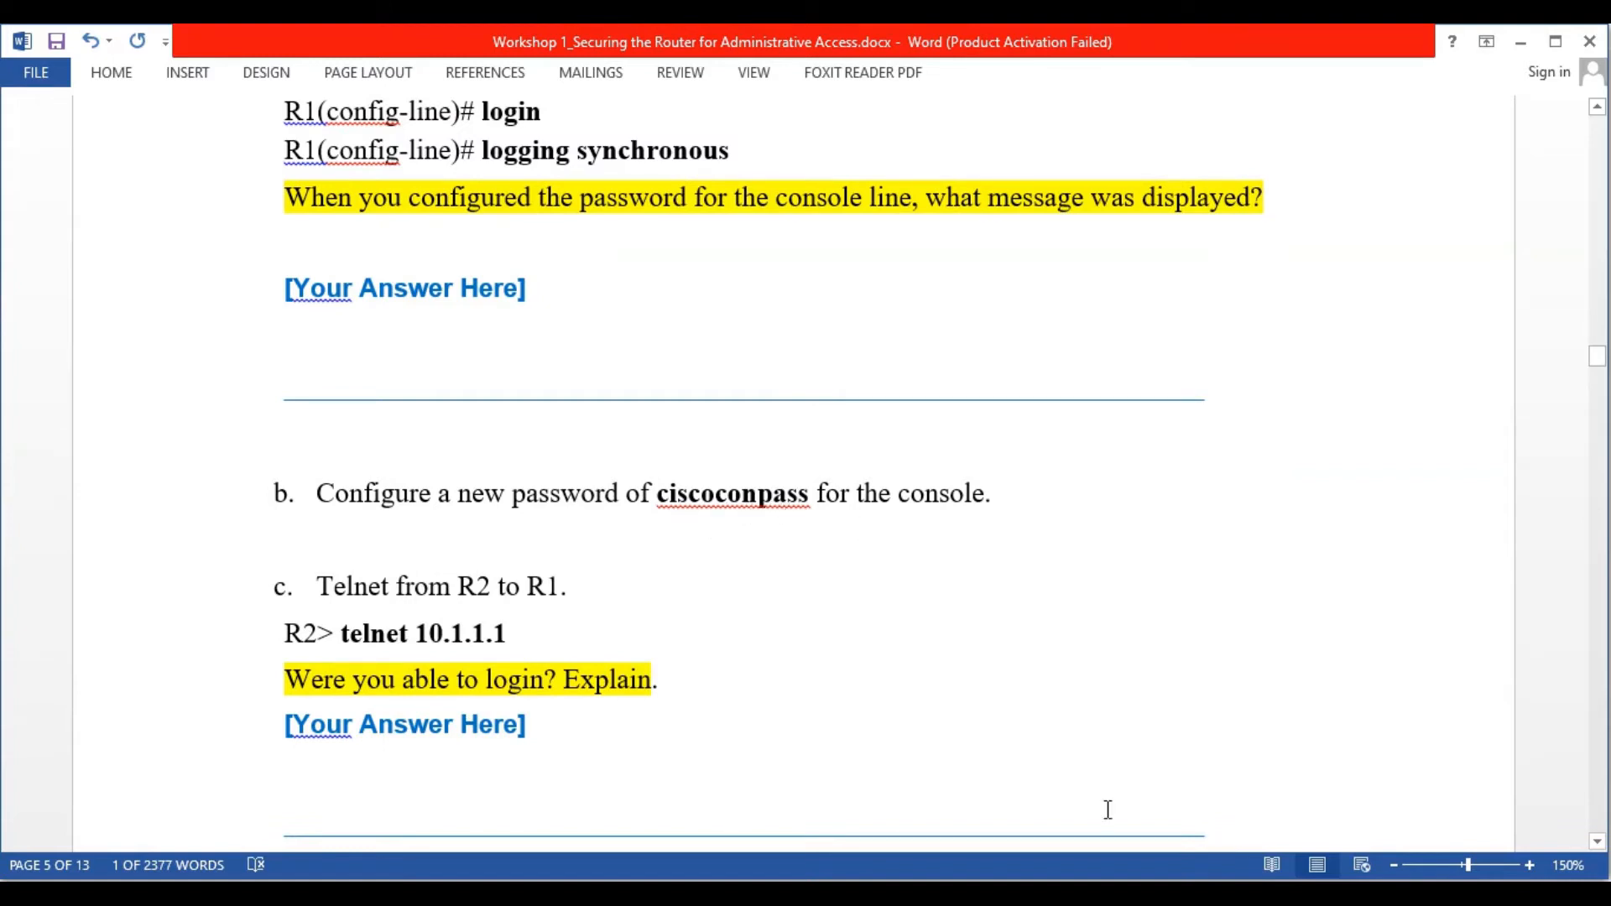
{"action": "key", "text": "alt+Tab"}
{"action": "key", "text": "Up"}
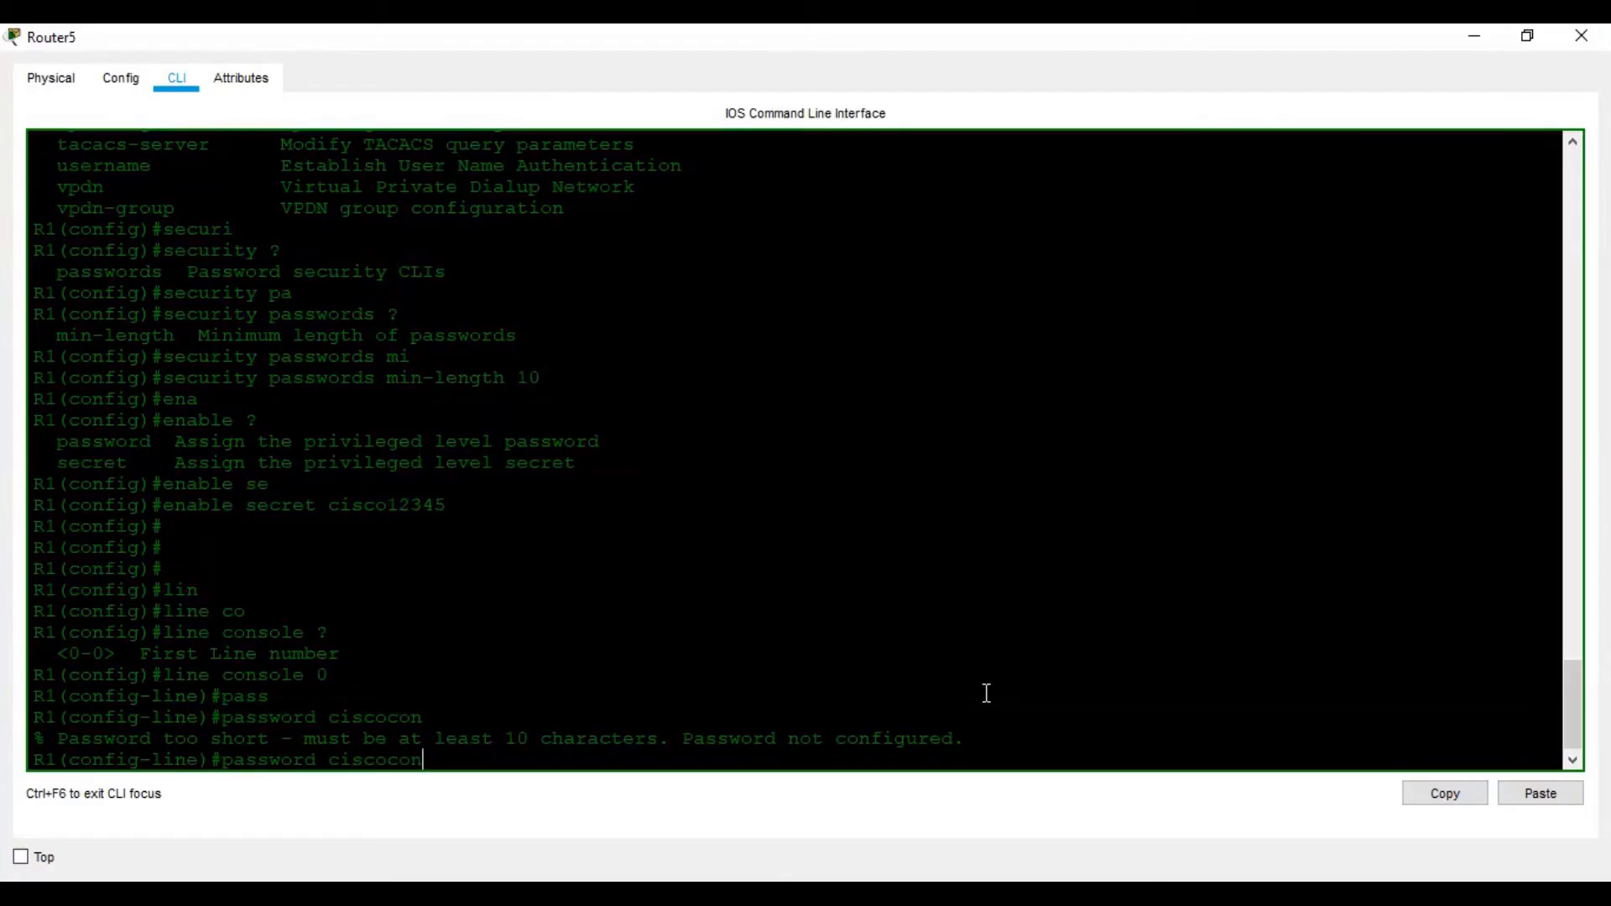
{"action": "type", "text": "pass"}
{"action": "key", "text": "alt+Tab"}
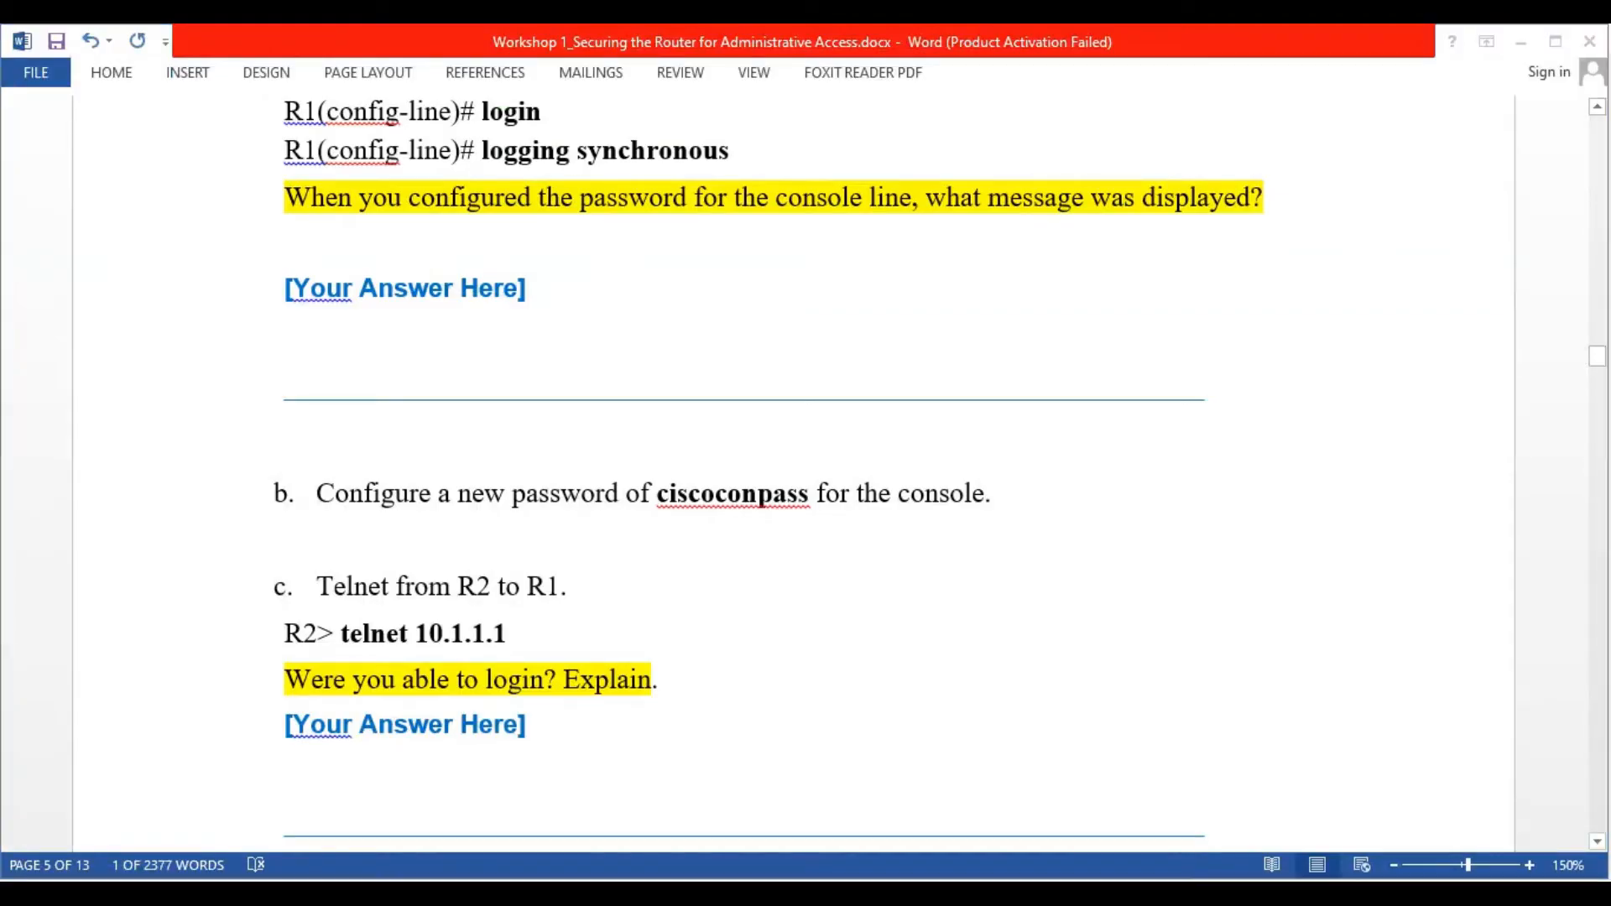
{"action": "key", "text": "alt+Tab"}
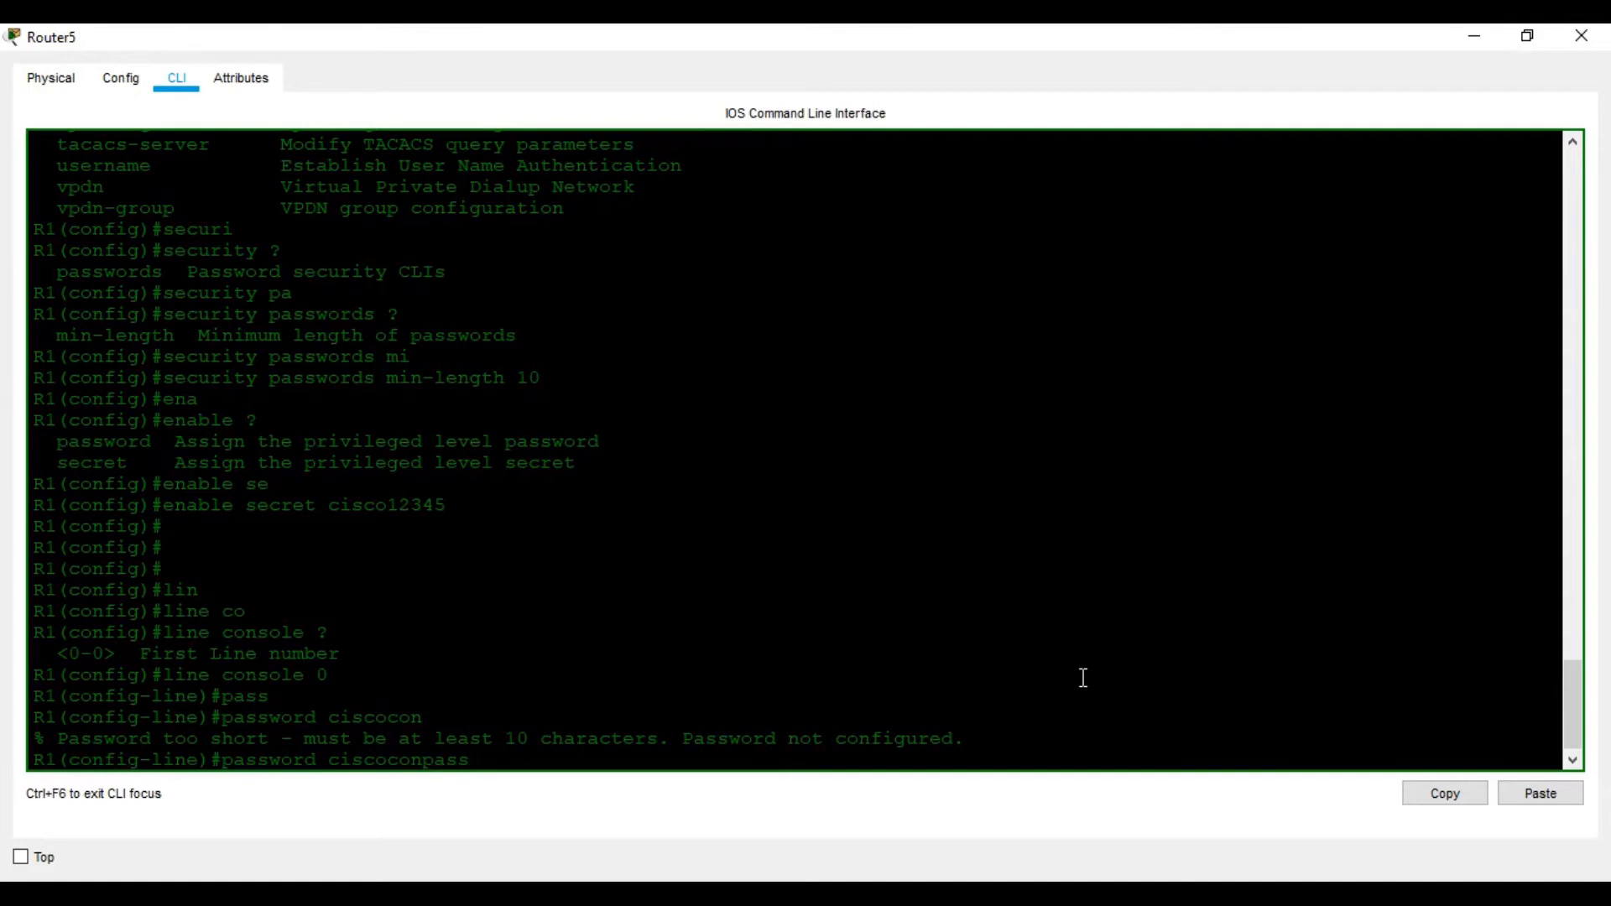
{"action": "key", "text": "Return"}
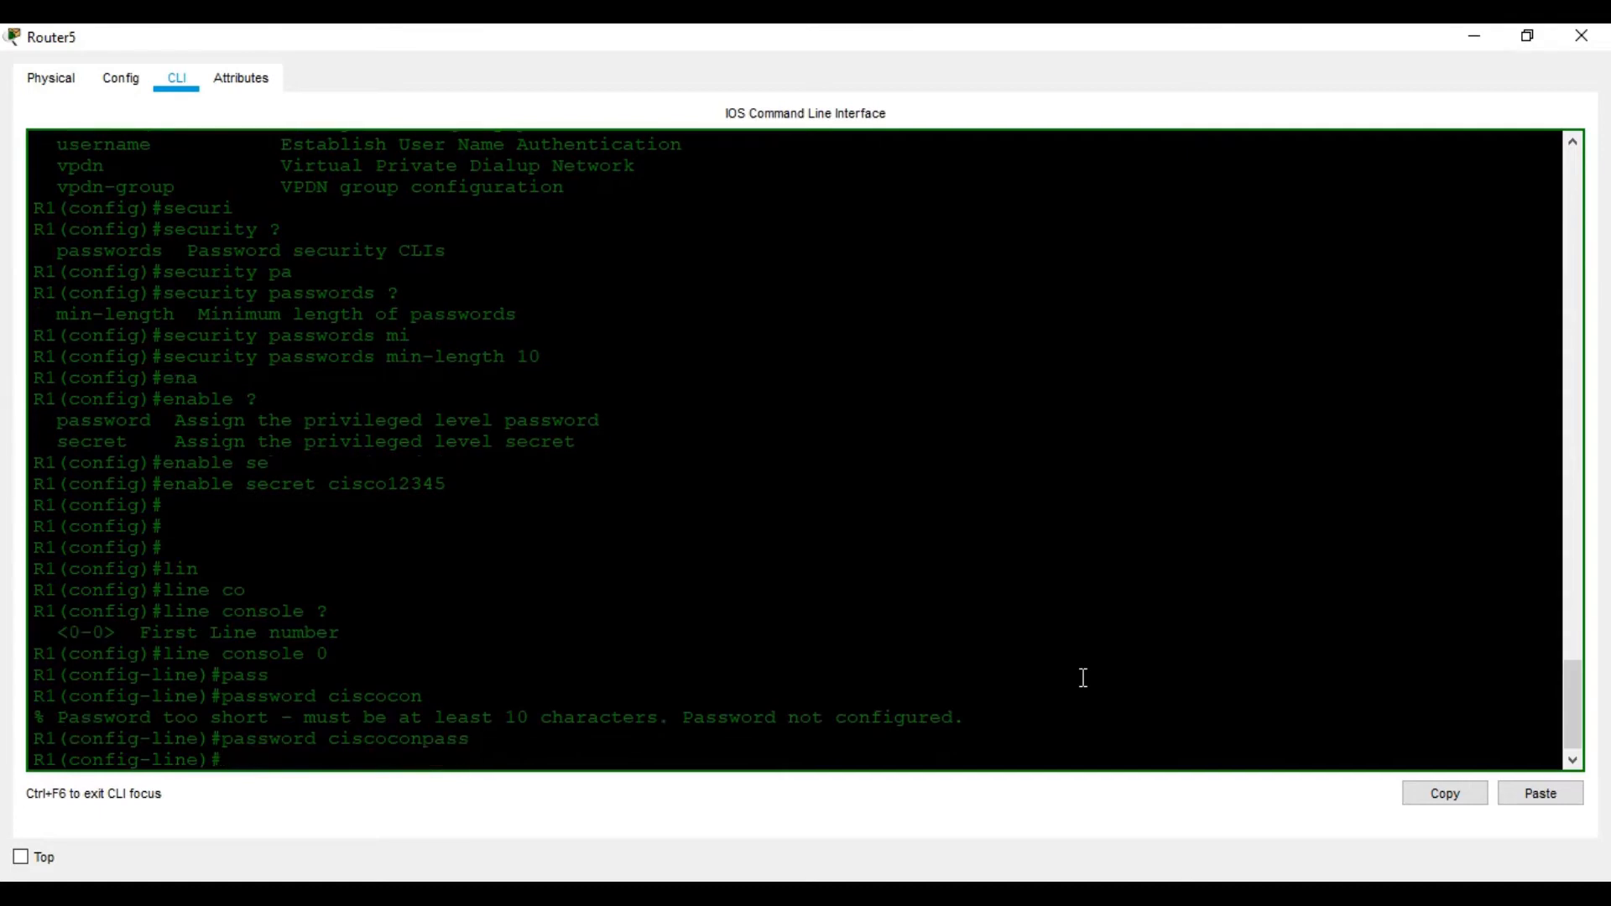
Set the console exec-timeout to 5 minutes 0 seconds
{"action": "key", "text": "alt+Tab"}
{"action": "scroll", "coordinate": [971, 565], "scroll_direction": "up", "scroll_amount": 3}
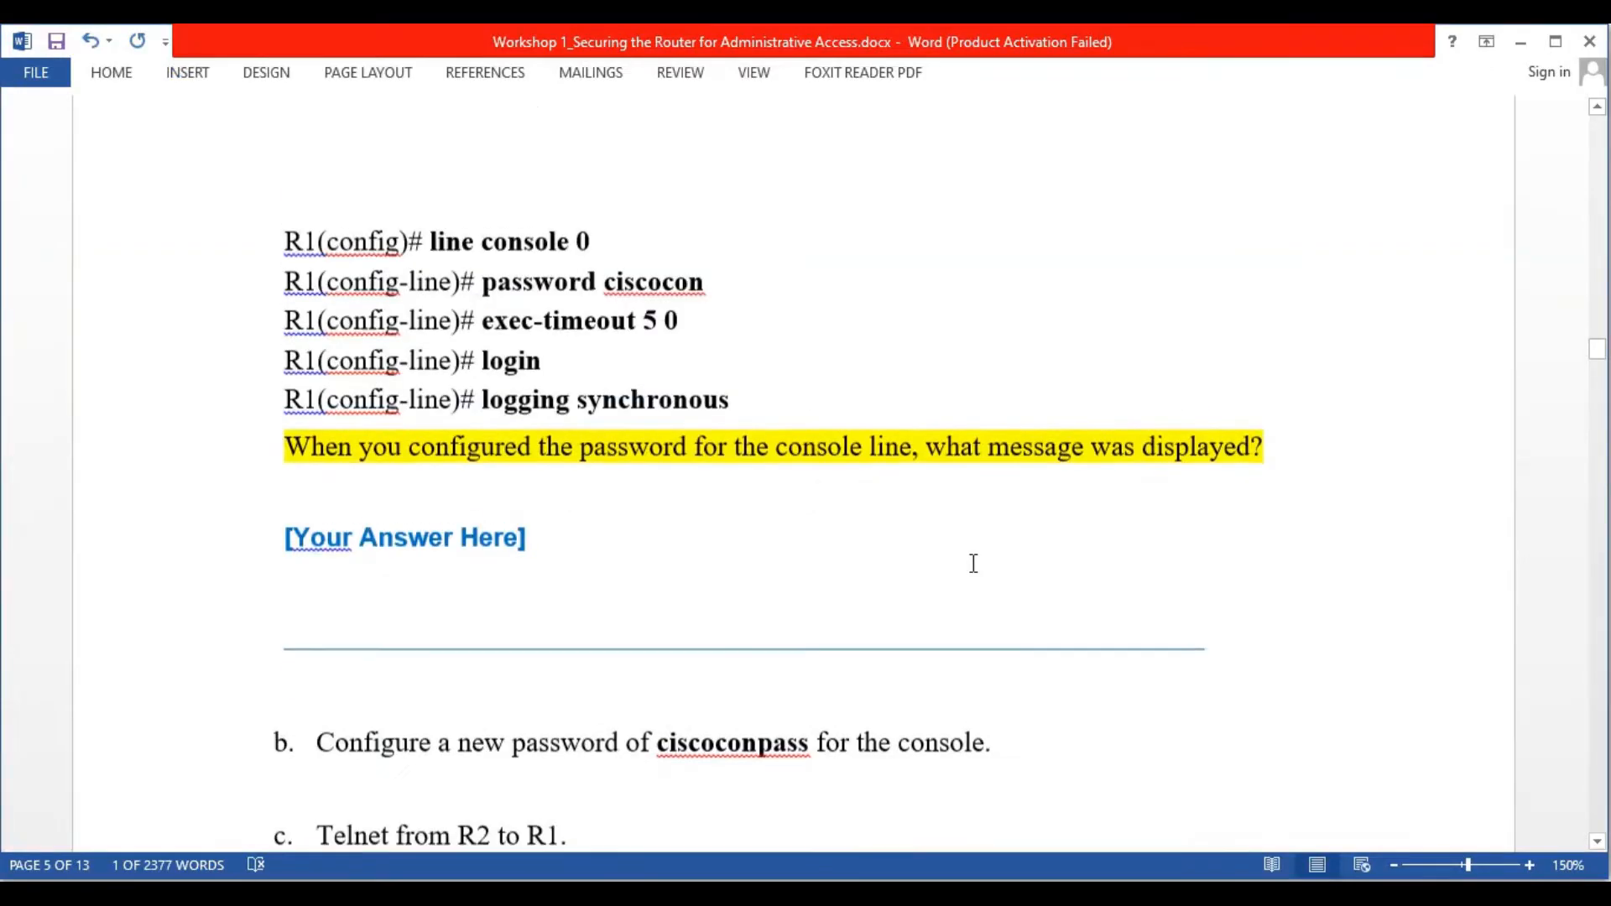
{"action": "key", "text": "alt+Tab"}
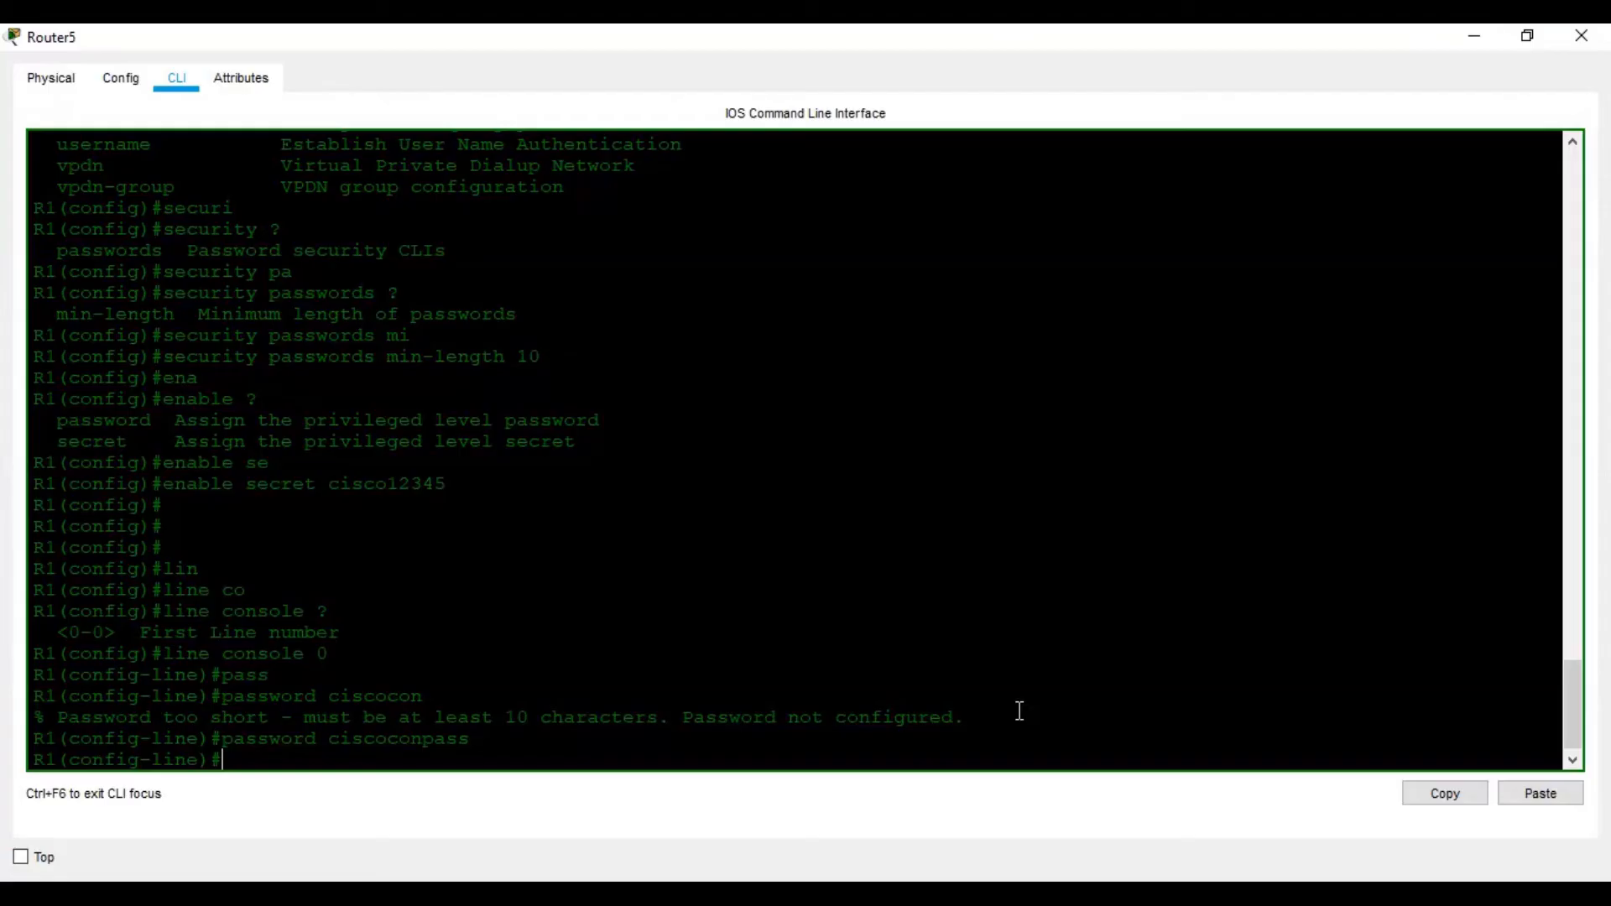
{"action": "type", "text": "exe"}
{"action": "key", "text": "Tab"}
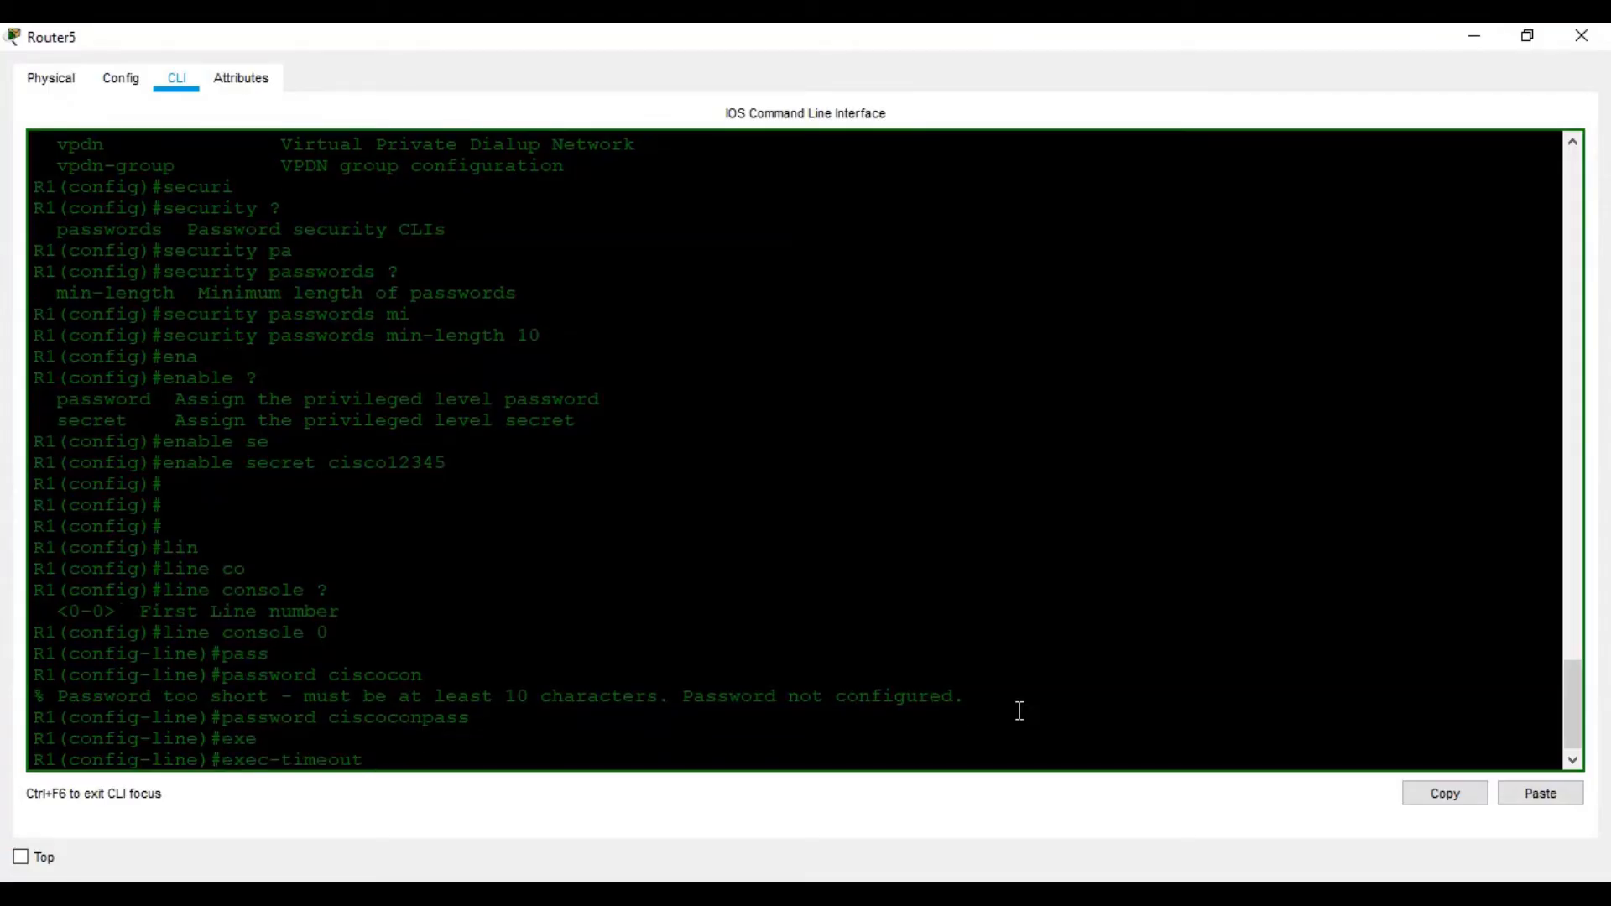
{"action": "type", "text": "5 0"}
{"action": "key", "text": "Return"}
Enable login on console line 0
{"action": "key", "text": "alt+Tab"}
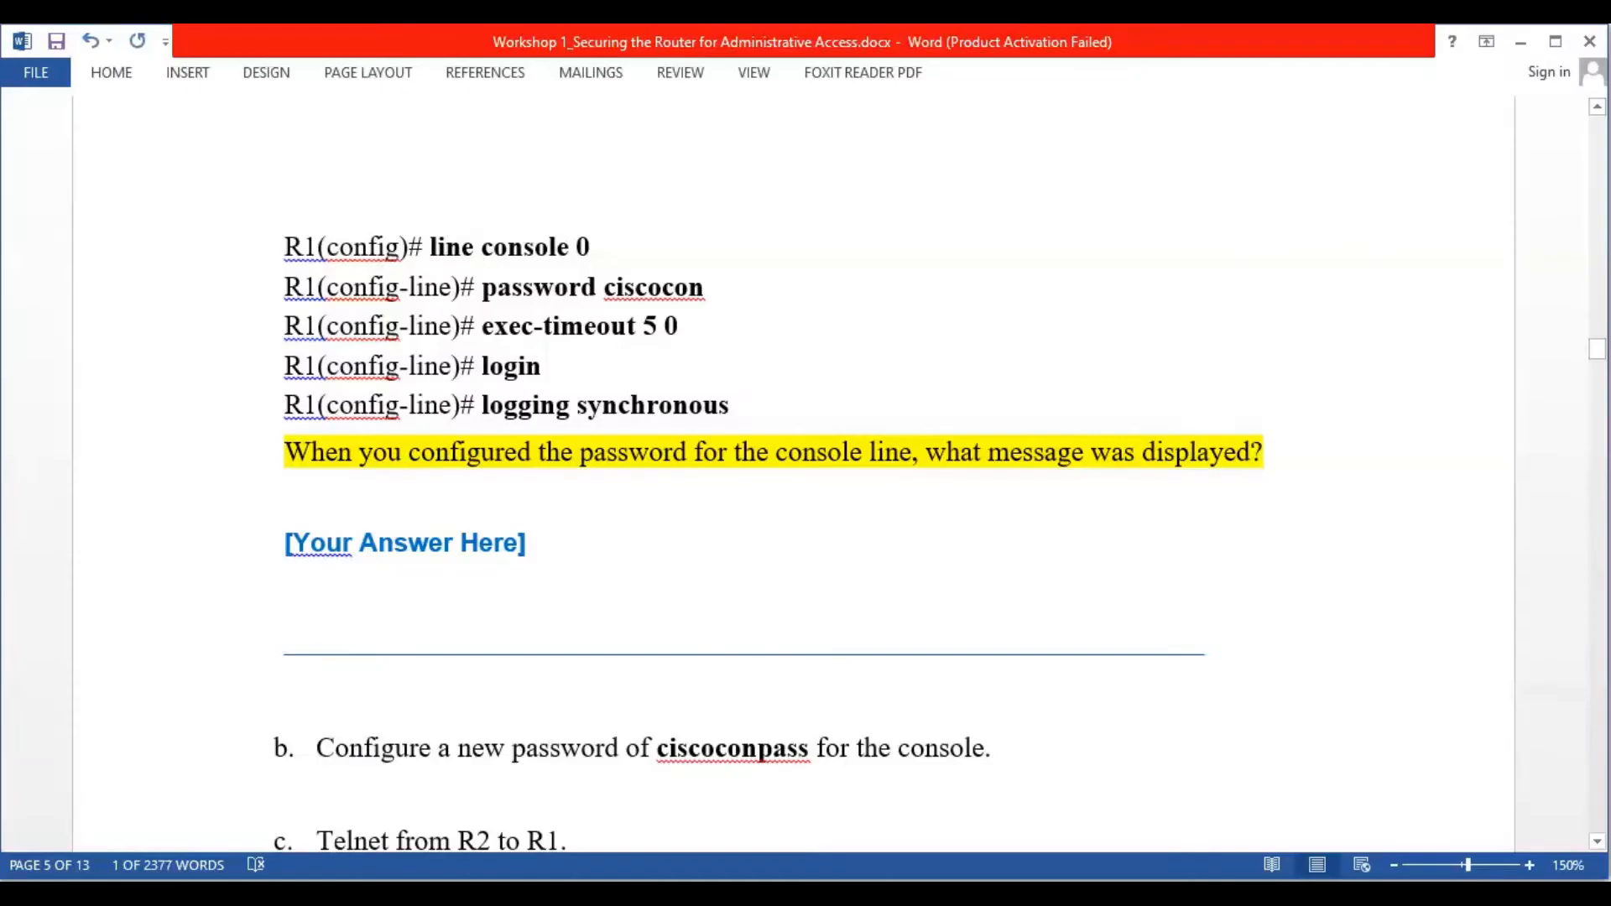
{"action": "key", "text": "alt+Tab"}
{"action": "type", "text": "log"}
{"action": "key", "text": "Tab"}
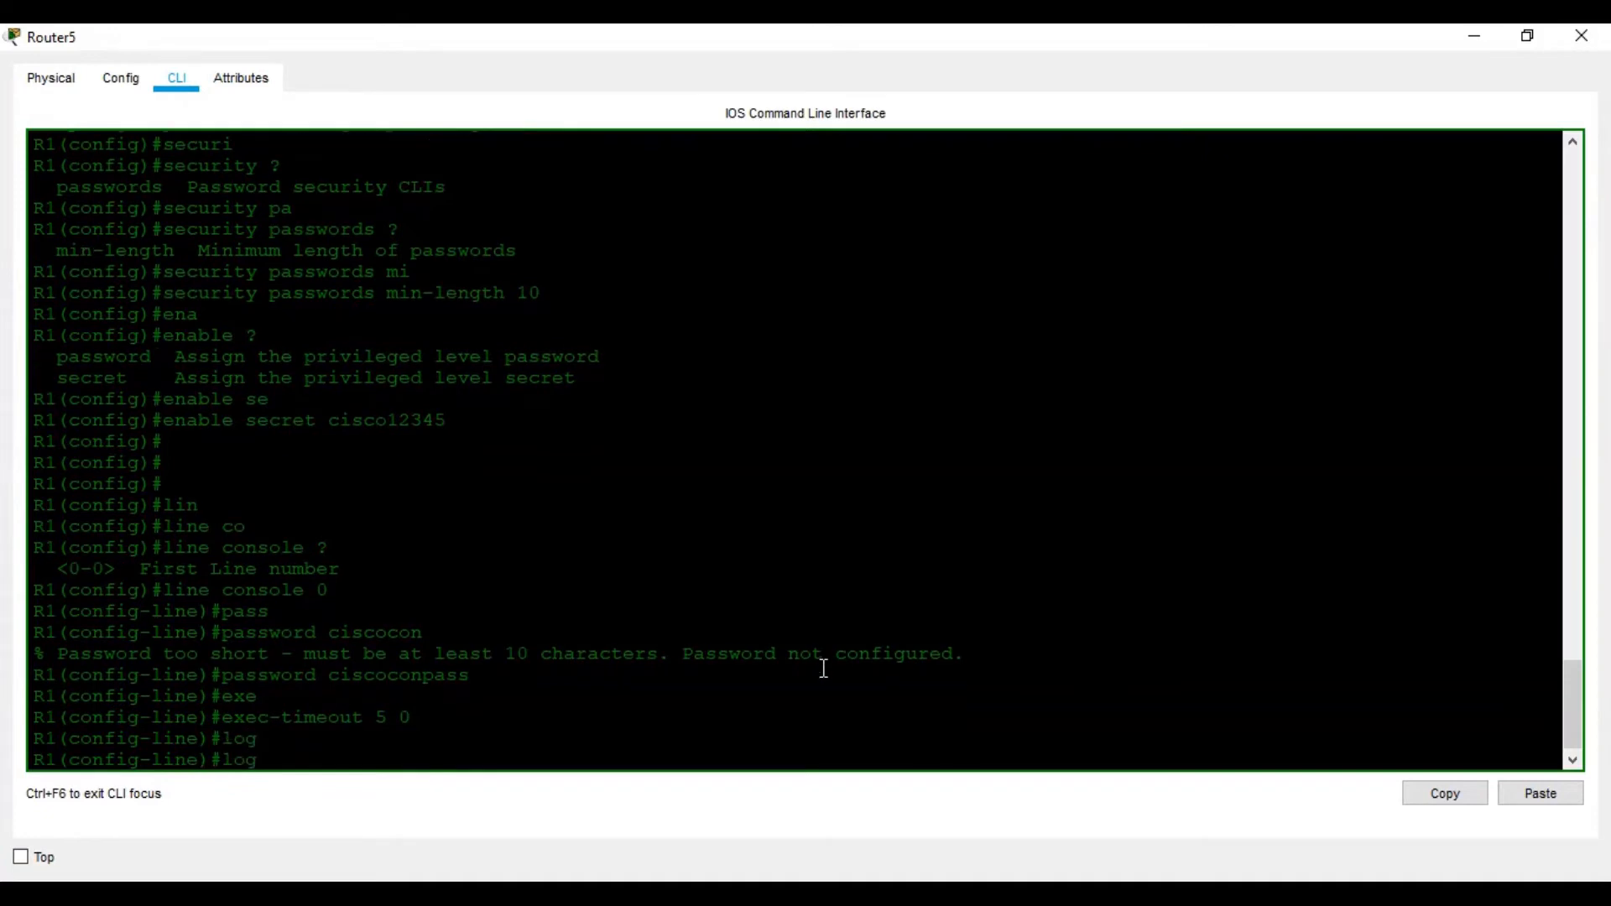
{"action": "type", "text": "i"}
{"action": "key", "text": "Tab"}
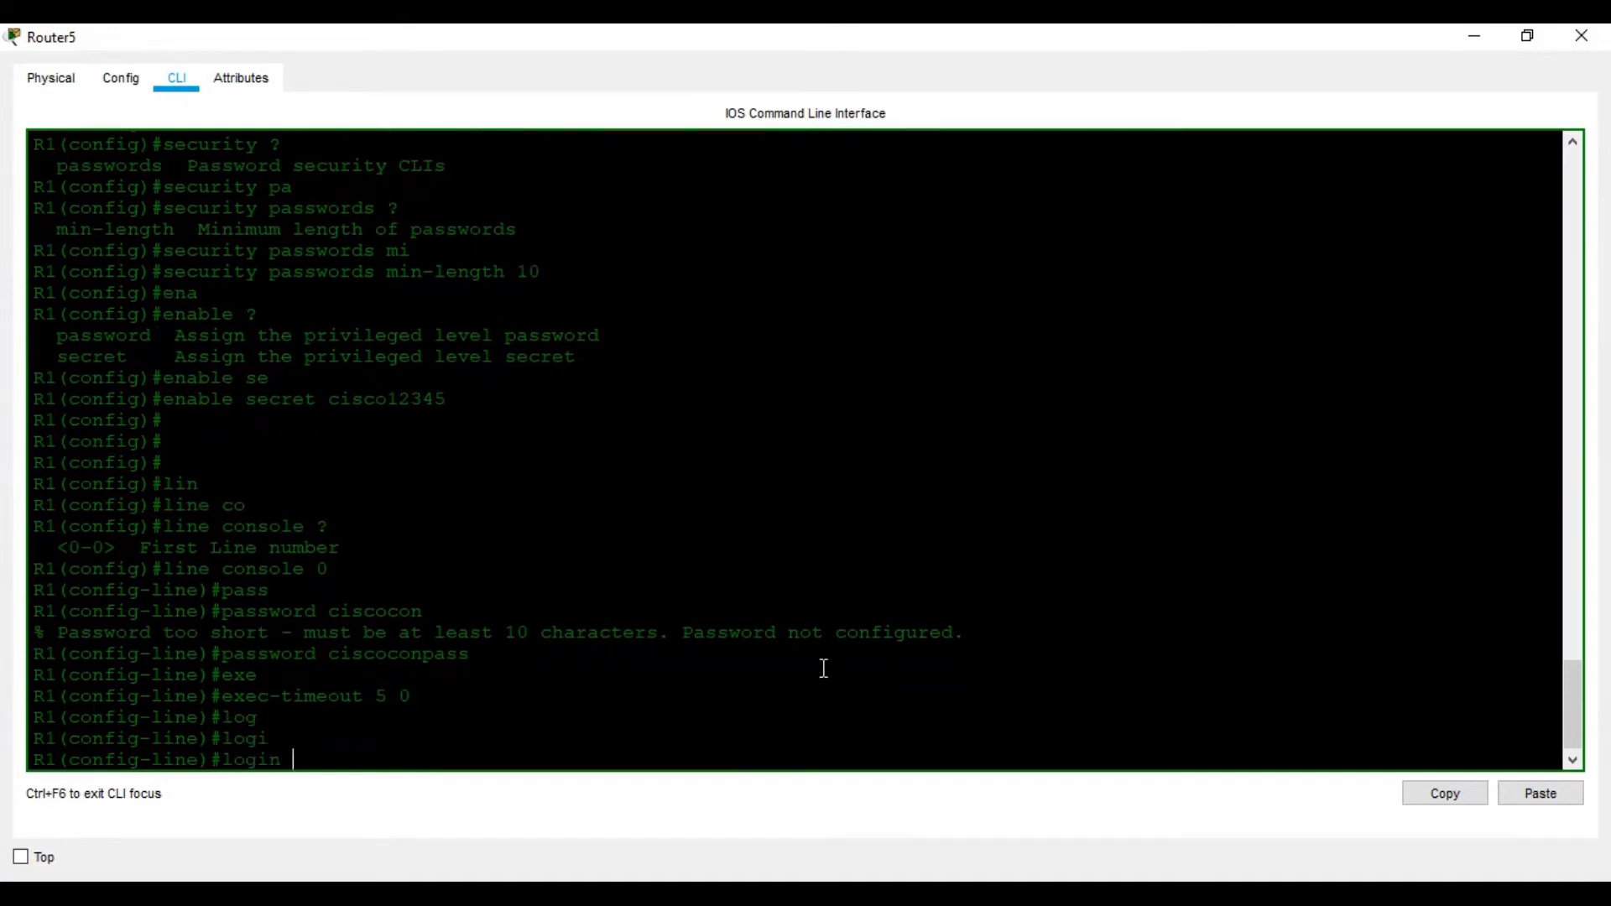
{"action": "key", "text": "Return"}
Attempt synchronous logging via the login keyword, checking available options with ?
{"action": "type", "text": "logi"}
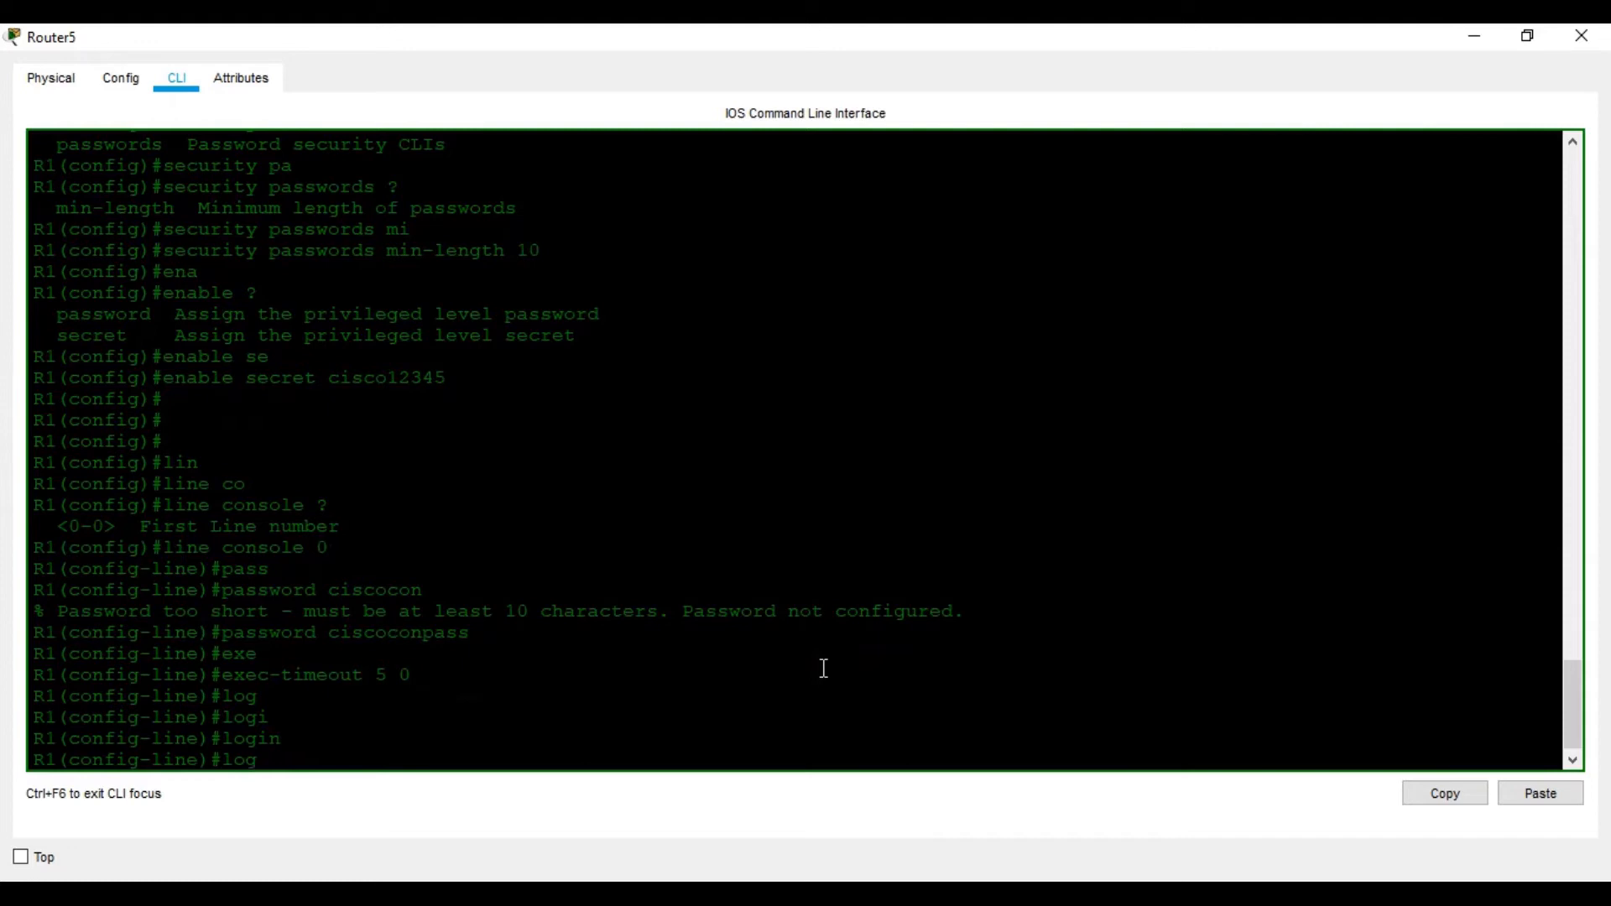
{"action": "key", "text": "Tab"}
{"action": "type", "text": "syn"}
{"action": "key", "text": "Tab"}
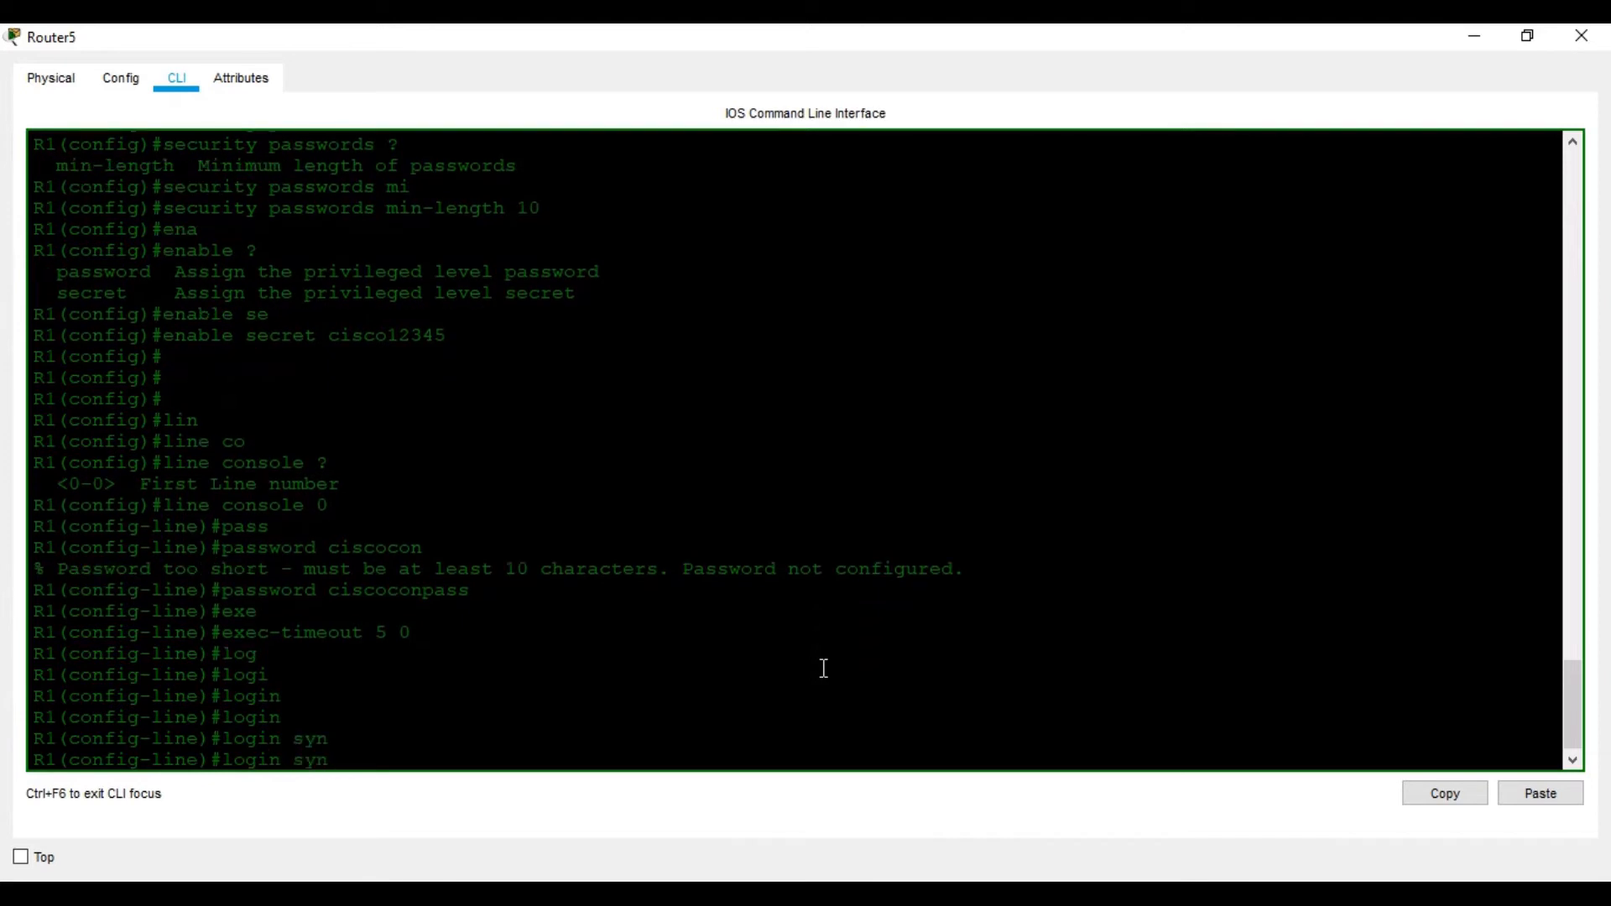
{"action": "type", "text": "c"}
{"action": "key", "text": "Tab"}
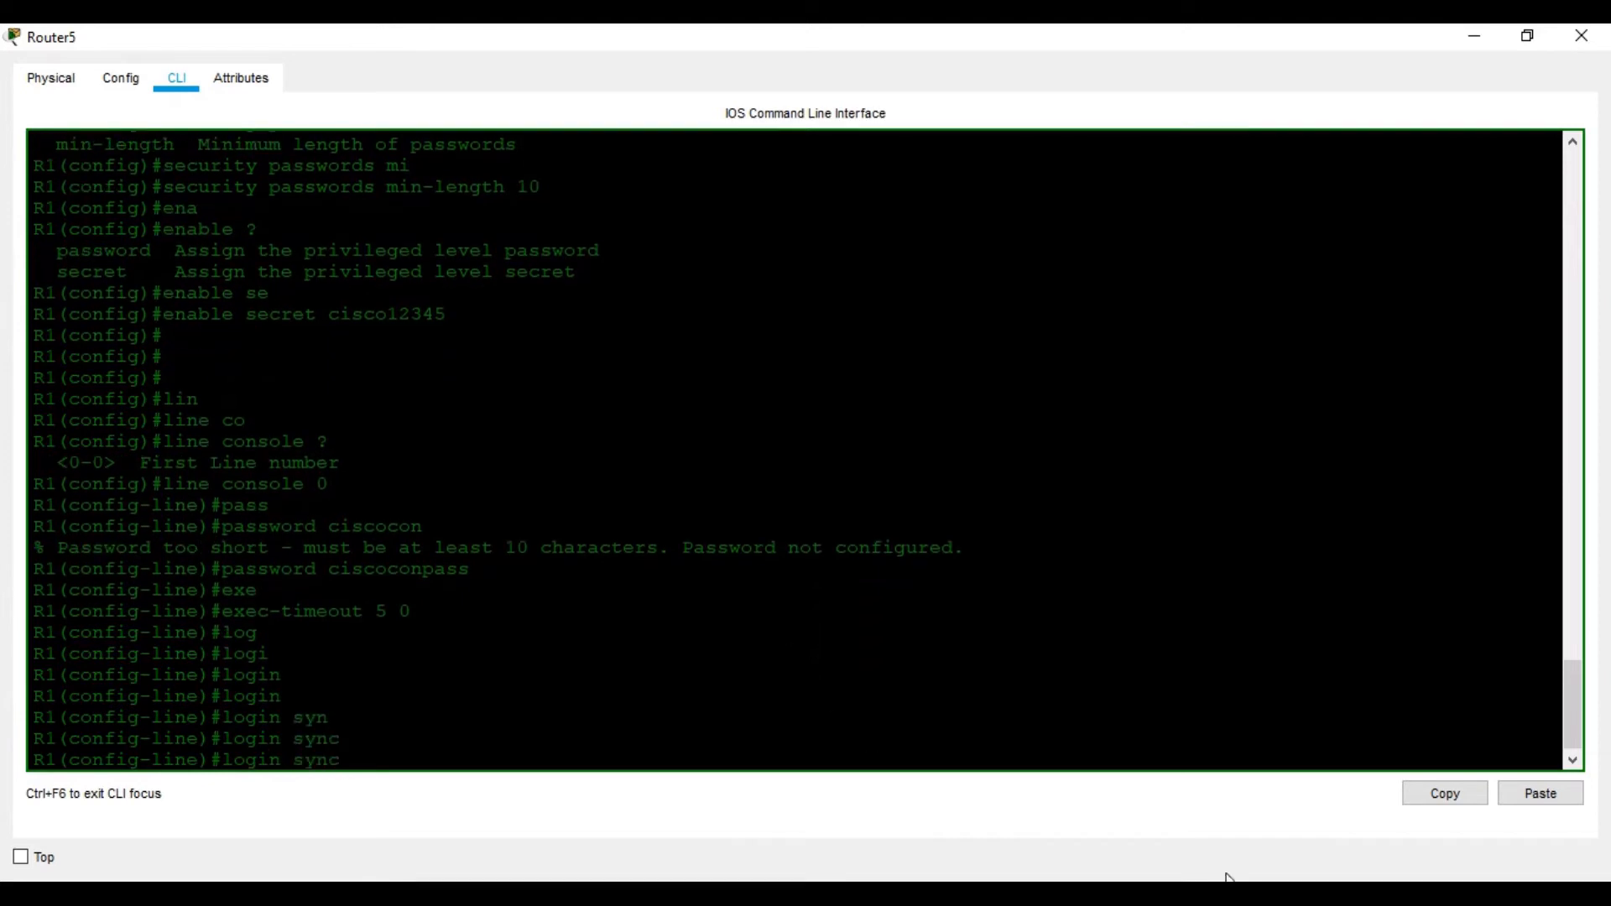
{"action": "left_click", "coordinate": [1230, 893]}
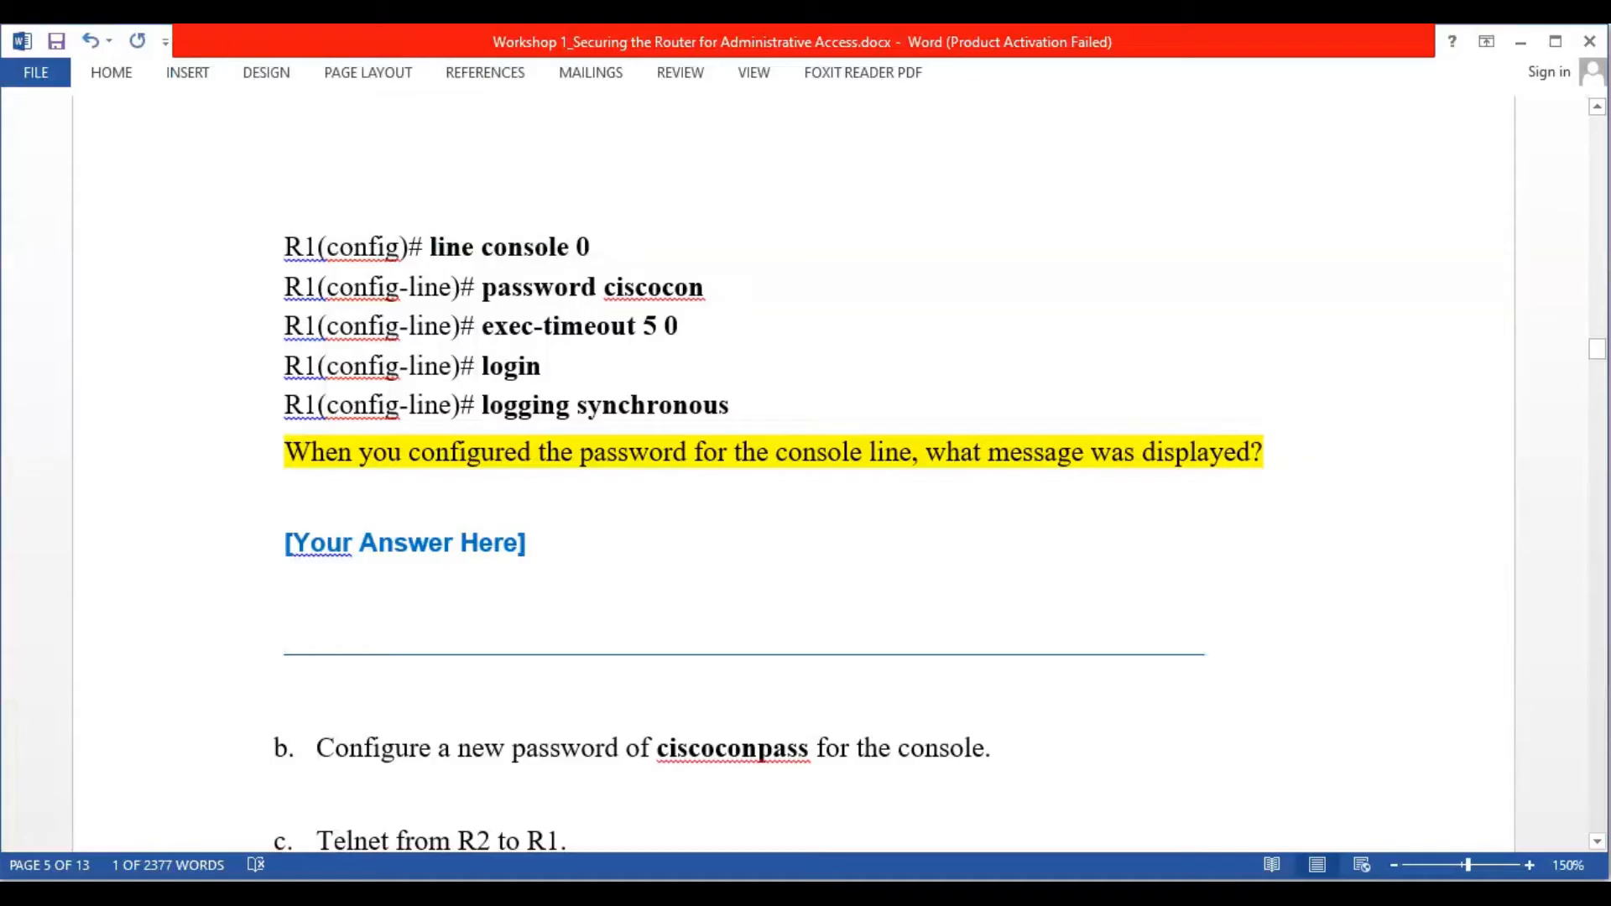
{"action": "left_click", "coordinate": [1217, 893]}
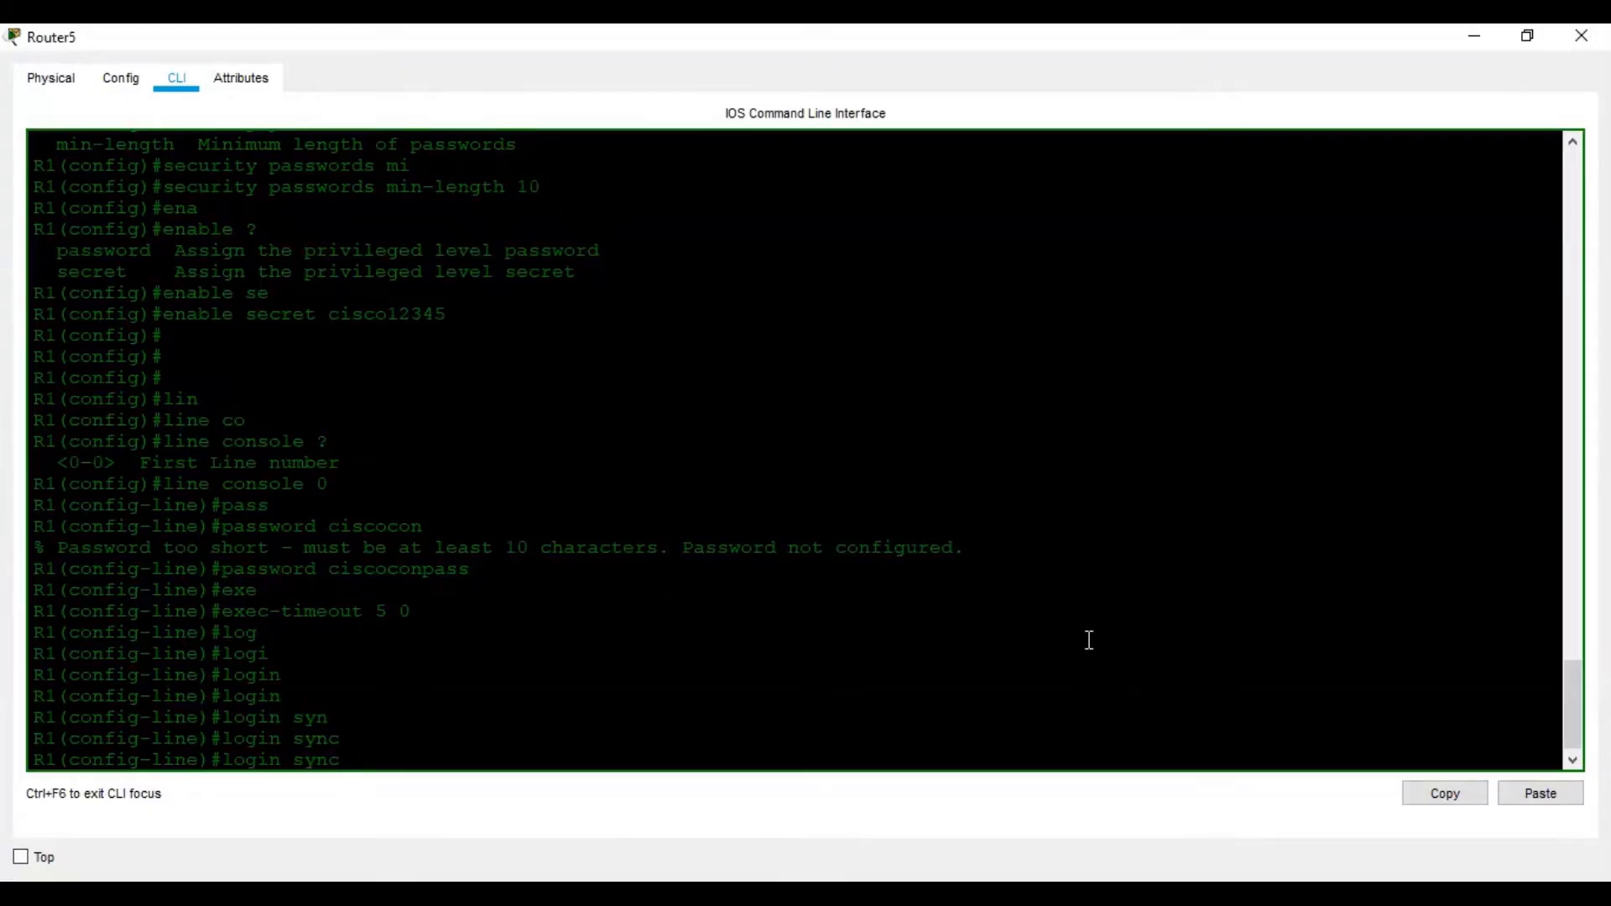
{"action": "type", "text": "hr"}
{"action": "key", "text": "Tab"}
{"action": "key", "text": "BackSpace"}
{"action": "key", "text": "BackSpace"}
{"action": "key", "text": "BackSpace"}
{"action": "key", "text": "BackSpace"}
{"action": "key", "text": "BackSpace"}
{"action": "key", "text": "BackSpace"}
{"action": "key", "text": "BackSpace"}
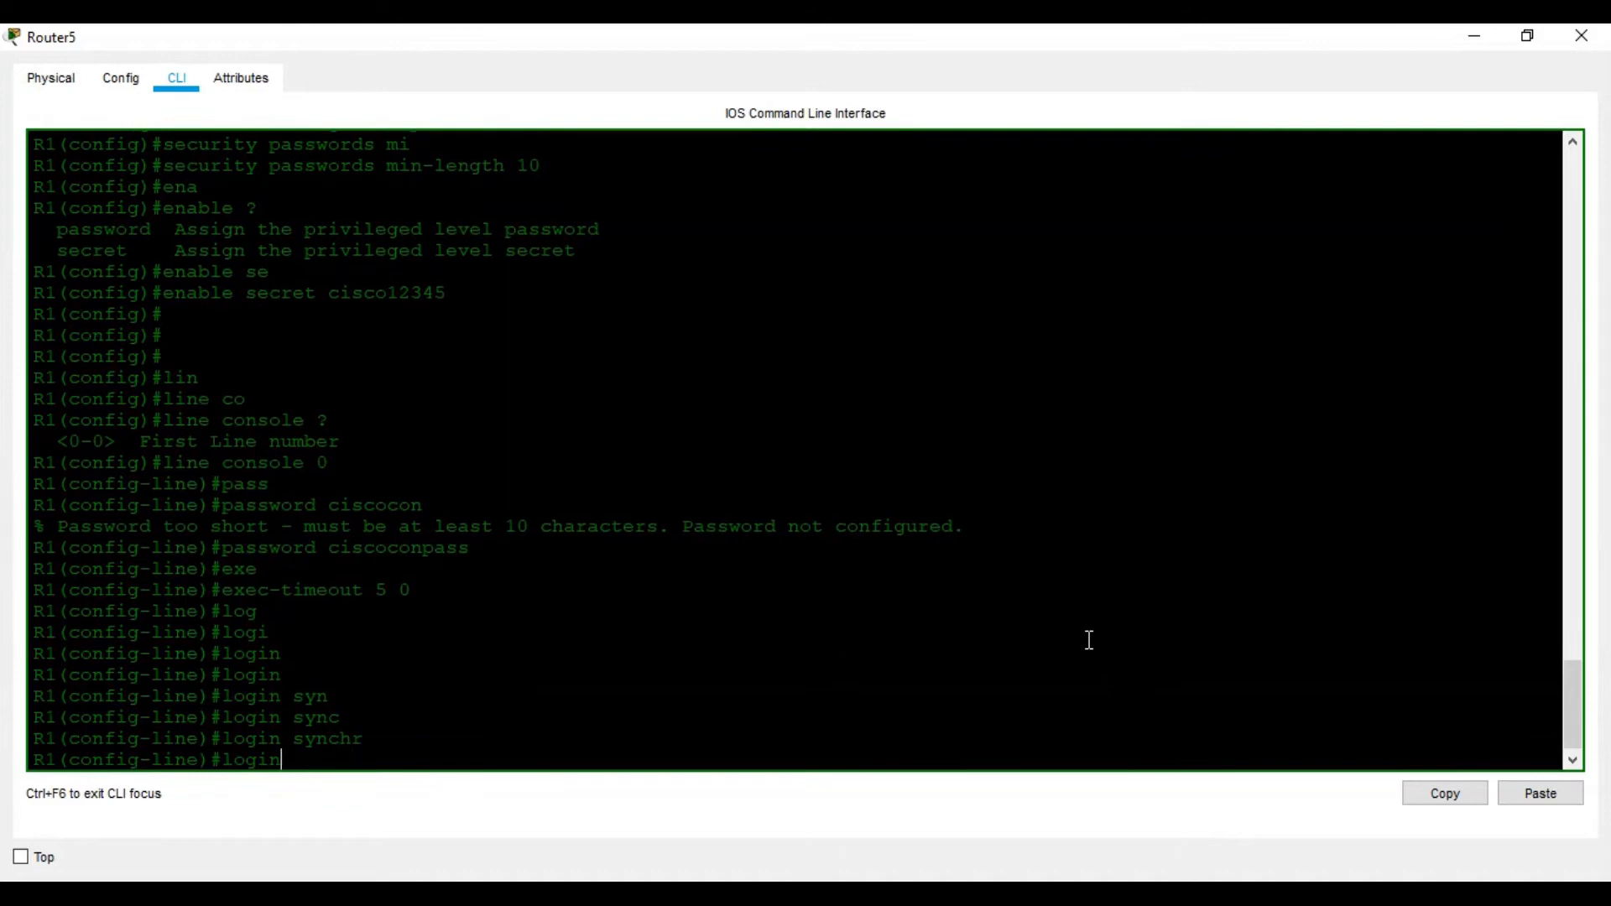
{"action": "type", "text": "?"}
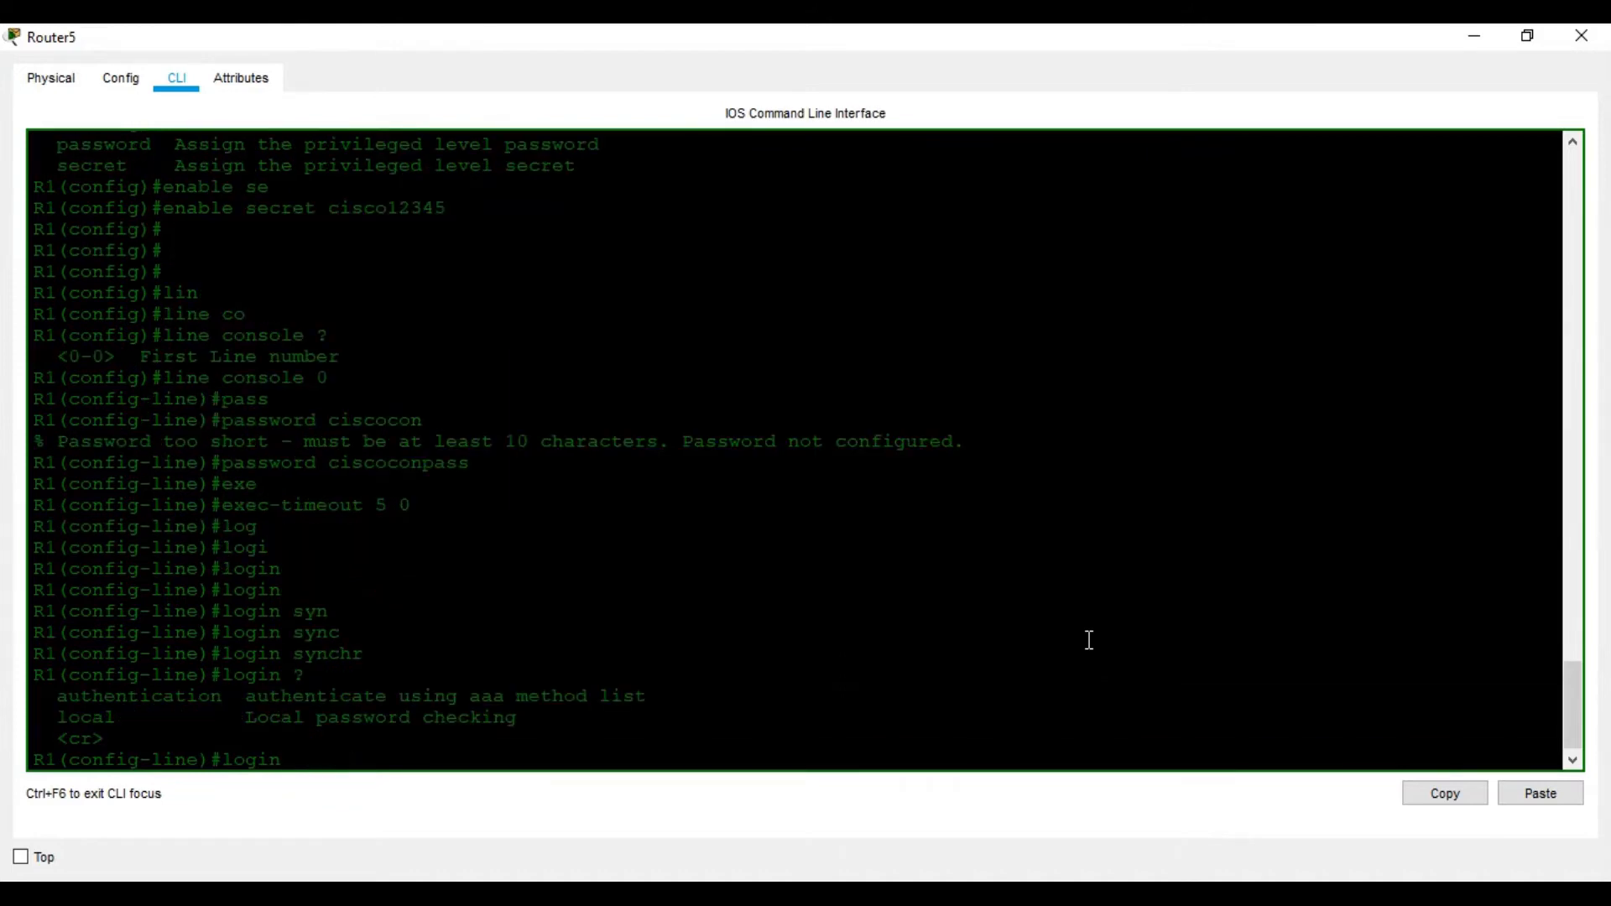
Apply logging synchronous to console line 0
{"action": "key", "text": "alt+Tab"}
{"action": "key", "text": "alt+Tab"}
{"action": "key", "text": "BackSpace"}
{"action": "key", "text": "BackSpace"}
{"action": "key", "text": "Tab"}
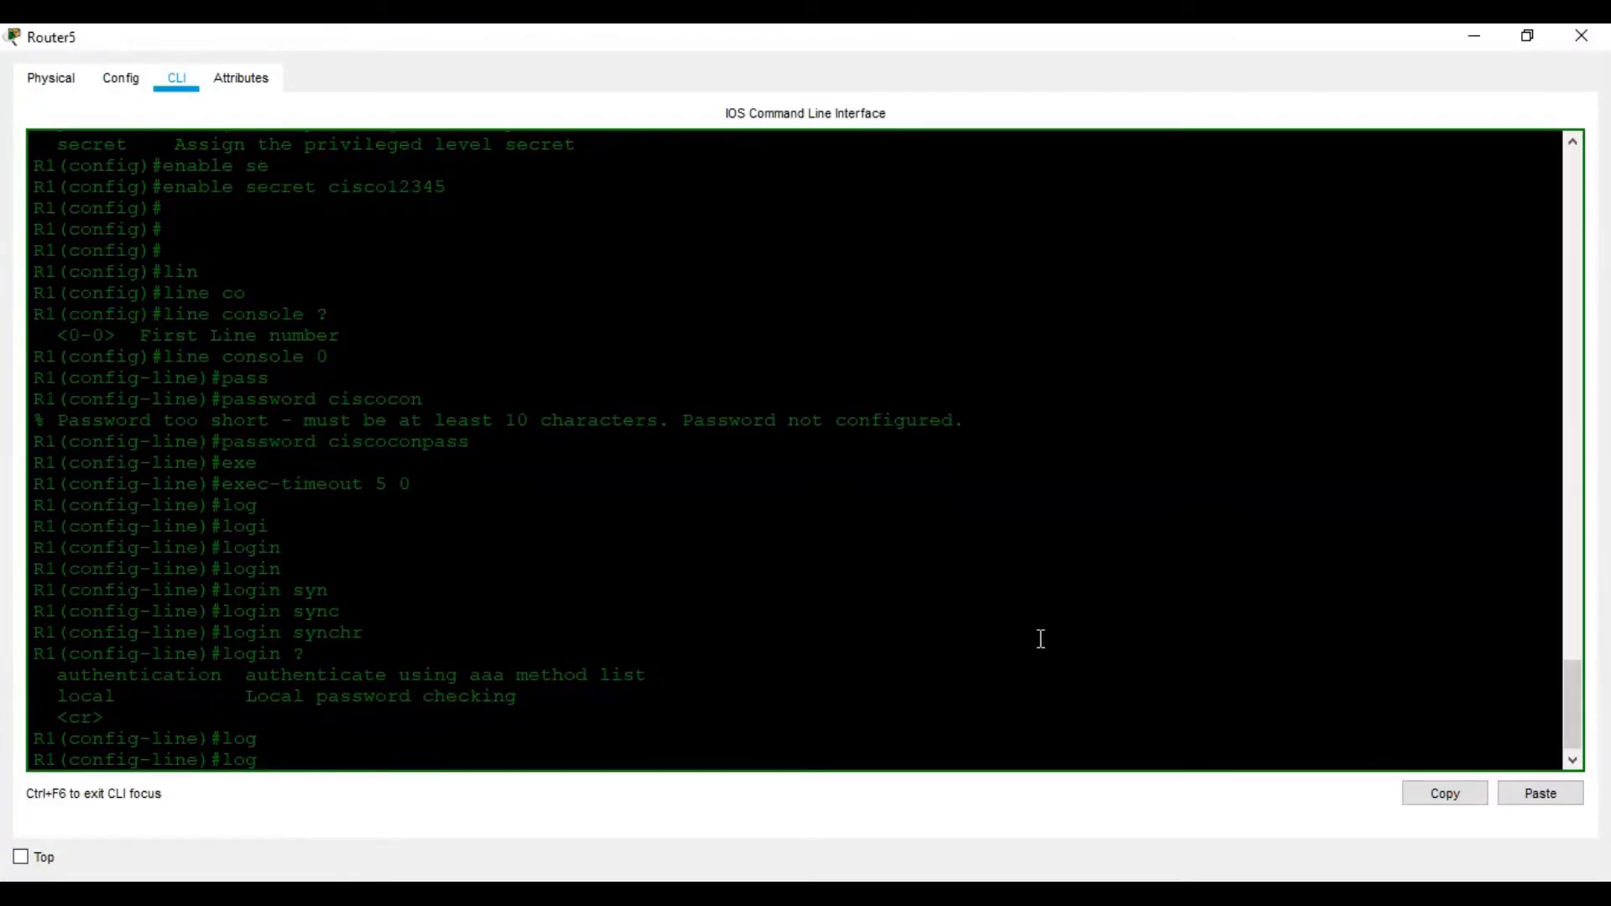
{"action": "type", "text": "ing"}
{"action": "key", "text": "Tab"}
{"action": "type", "text": "?"}
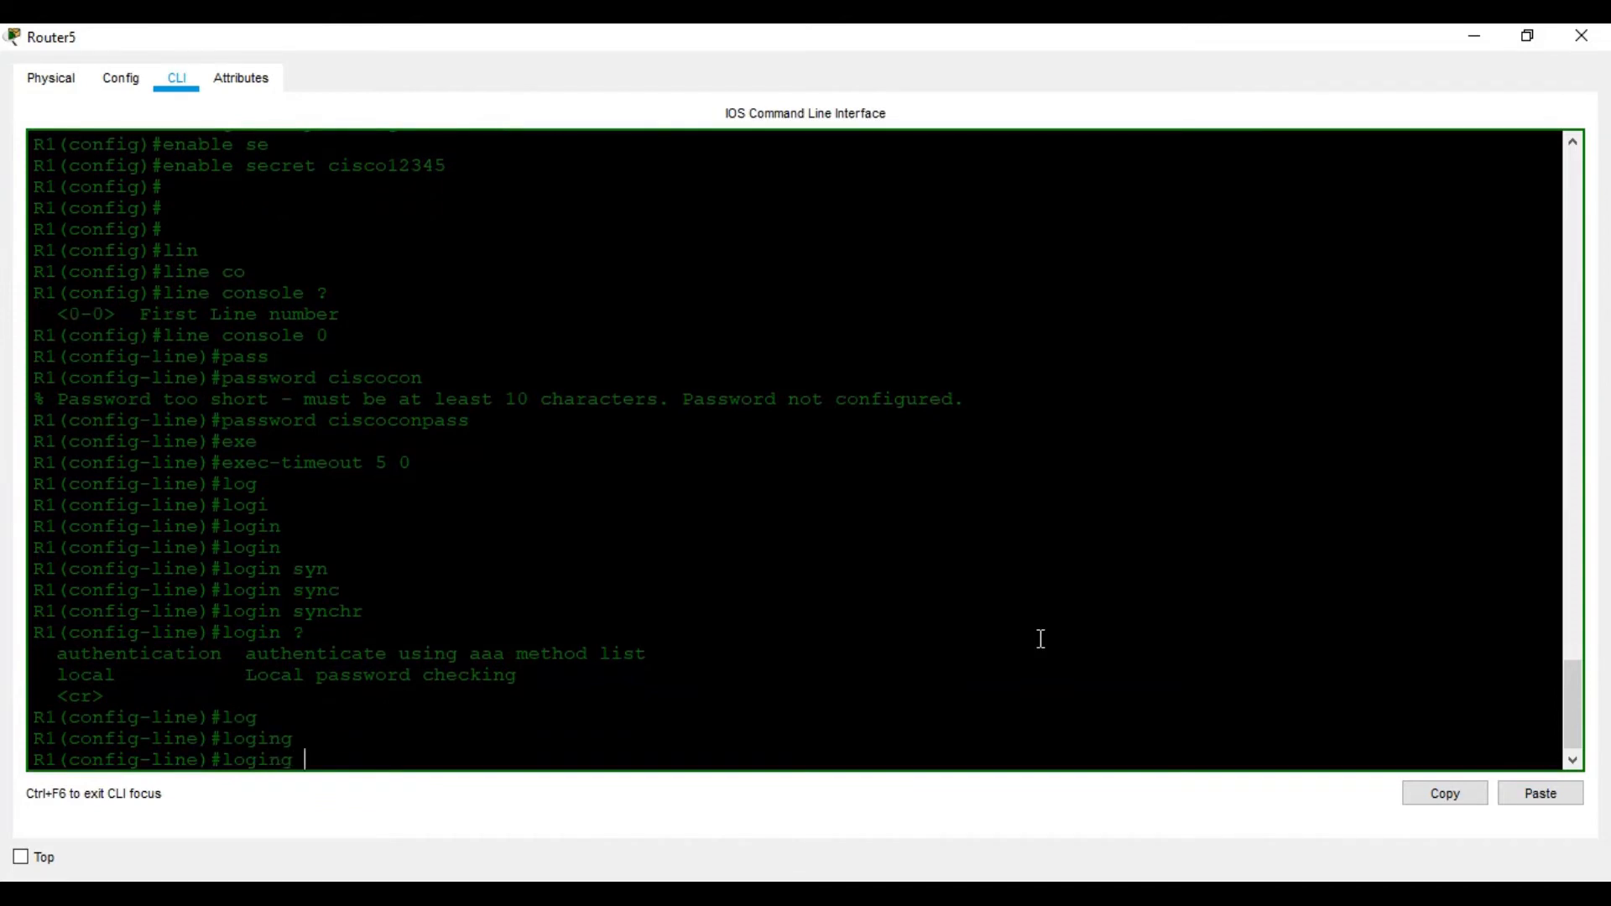
{"action": "key", "text": "BackSpace"}
{"action": "key", "text": "BackSpace"}
{"action": "key", "text": "BackSpace"}
{"action": "key", "text": "BackSpace"}
{"action": "type", "text": "ginh"}
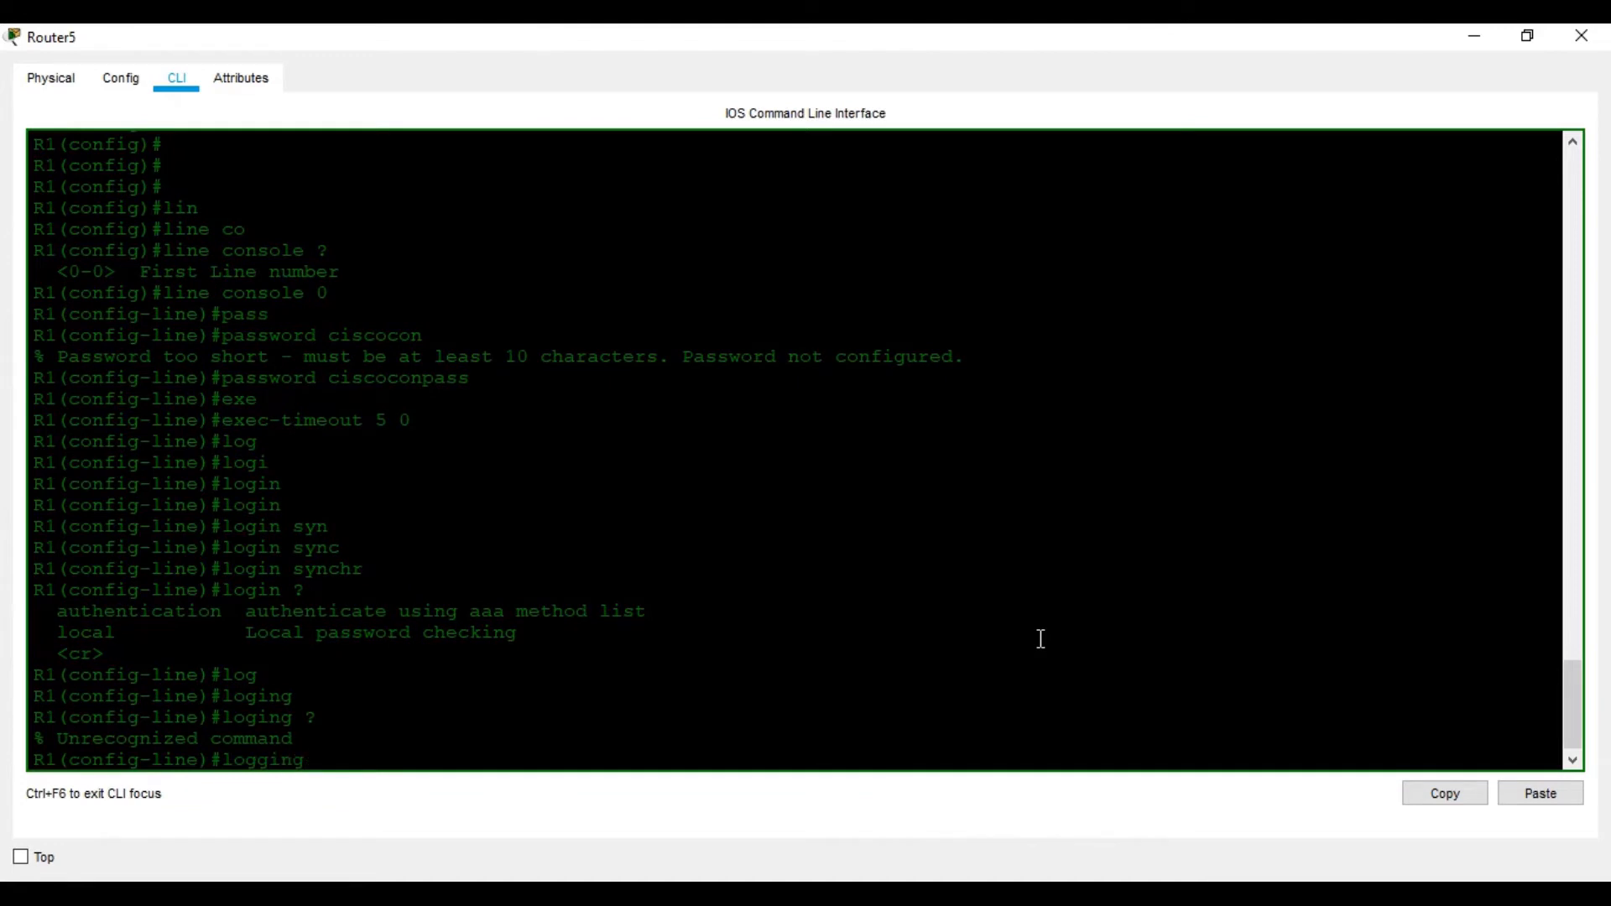
{"action": "type", "text": "?syn"}
{"action": "key", "text": "Tab"}
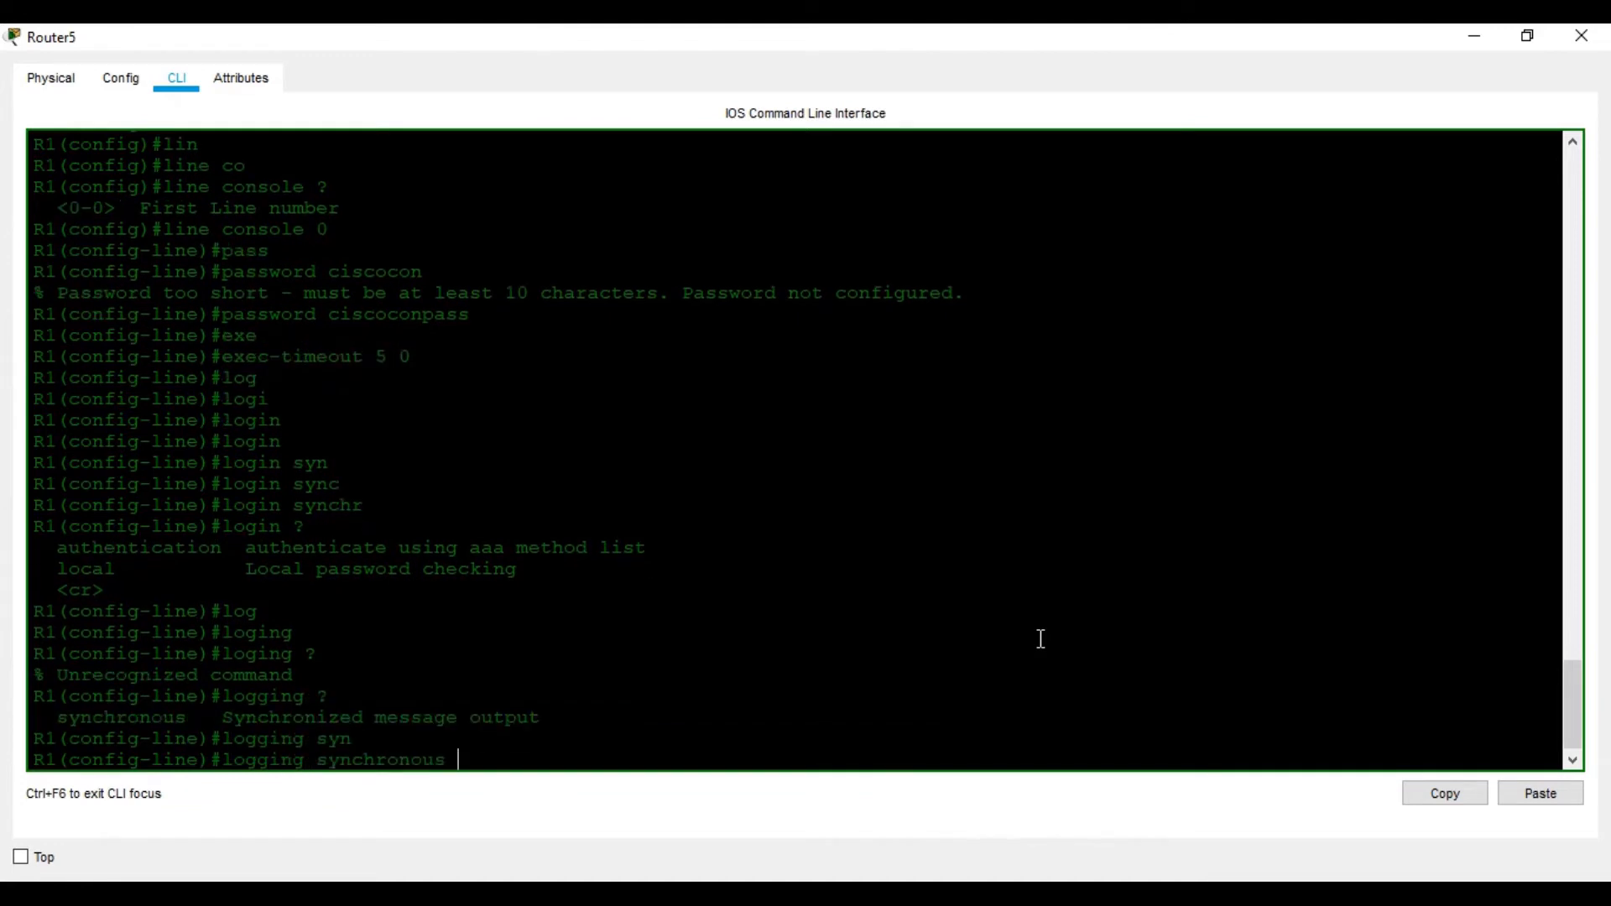
{"action": "key", "text": "Return"}
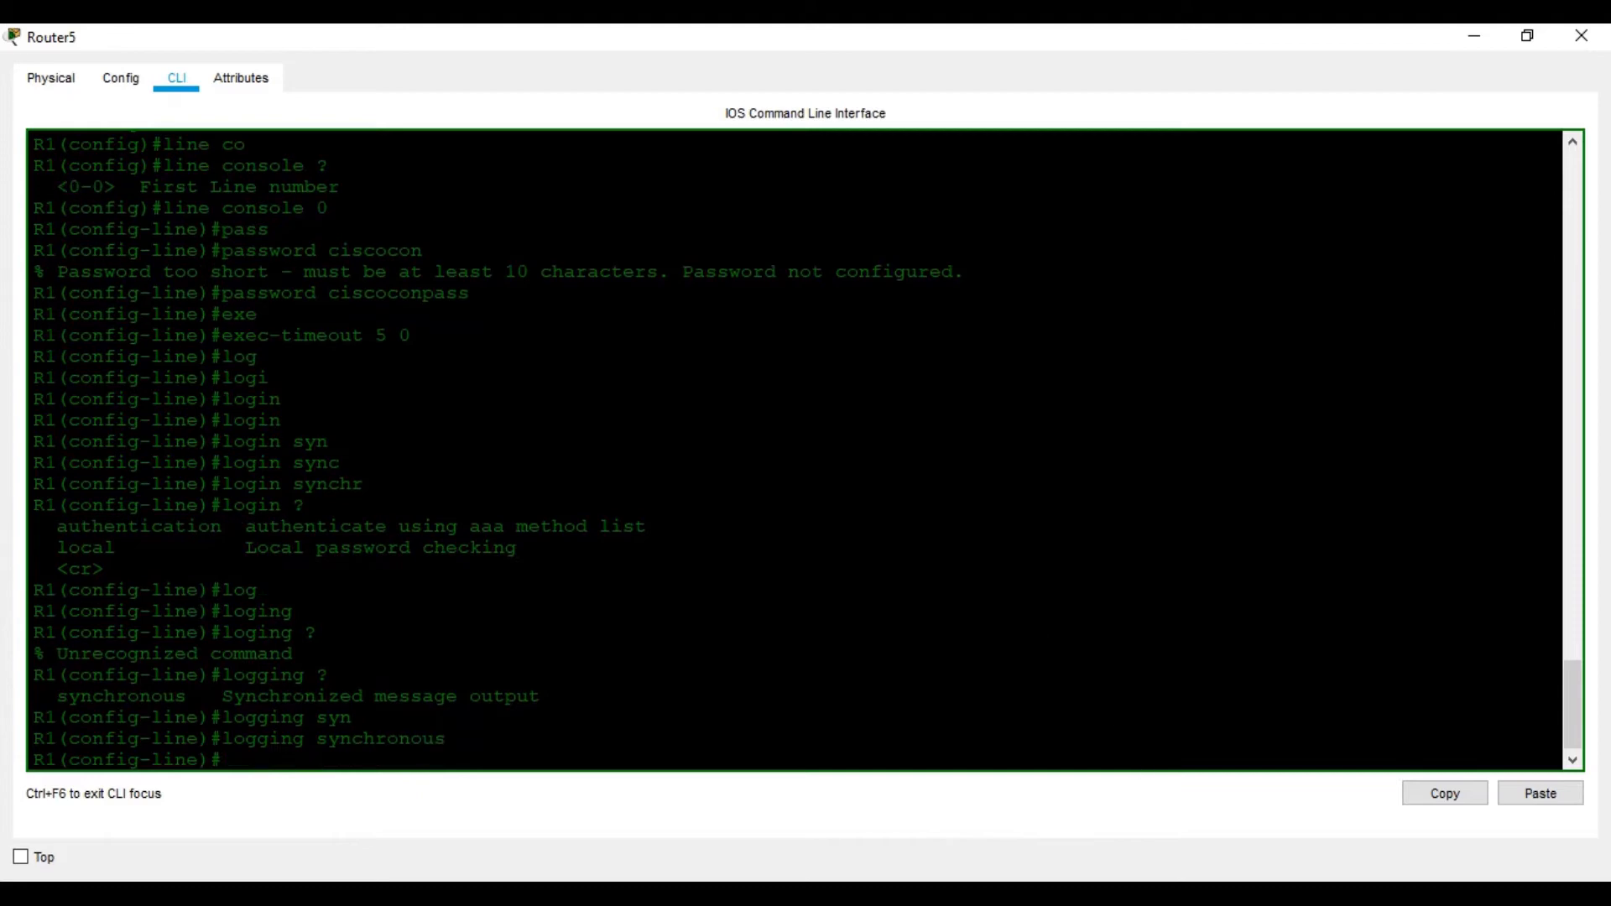
{"action": "key", "text": "alt+Tab"}
Read the worksheet questions and highlight R1's 'Password too short' error
{"action": "scroll", "coordinate": [712, 488], "scroll_direction": "down", "scroll_amount": 3}
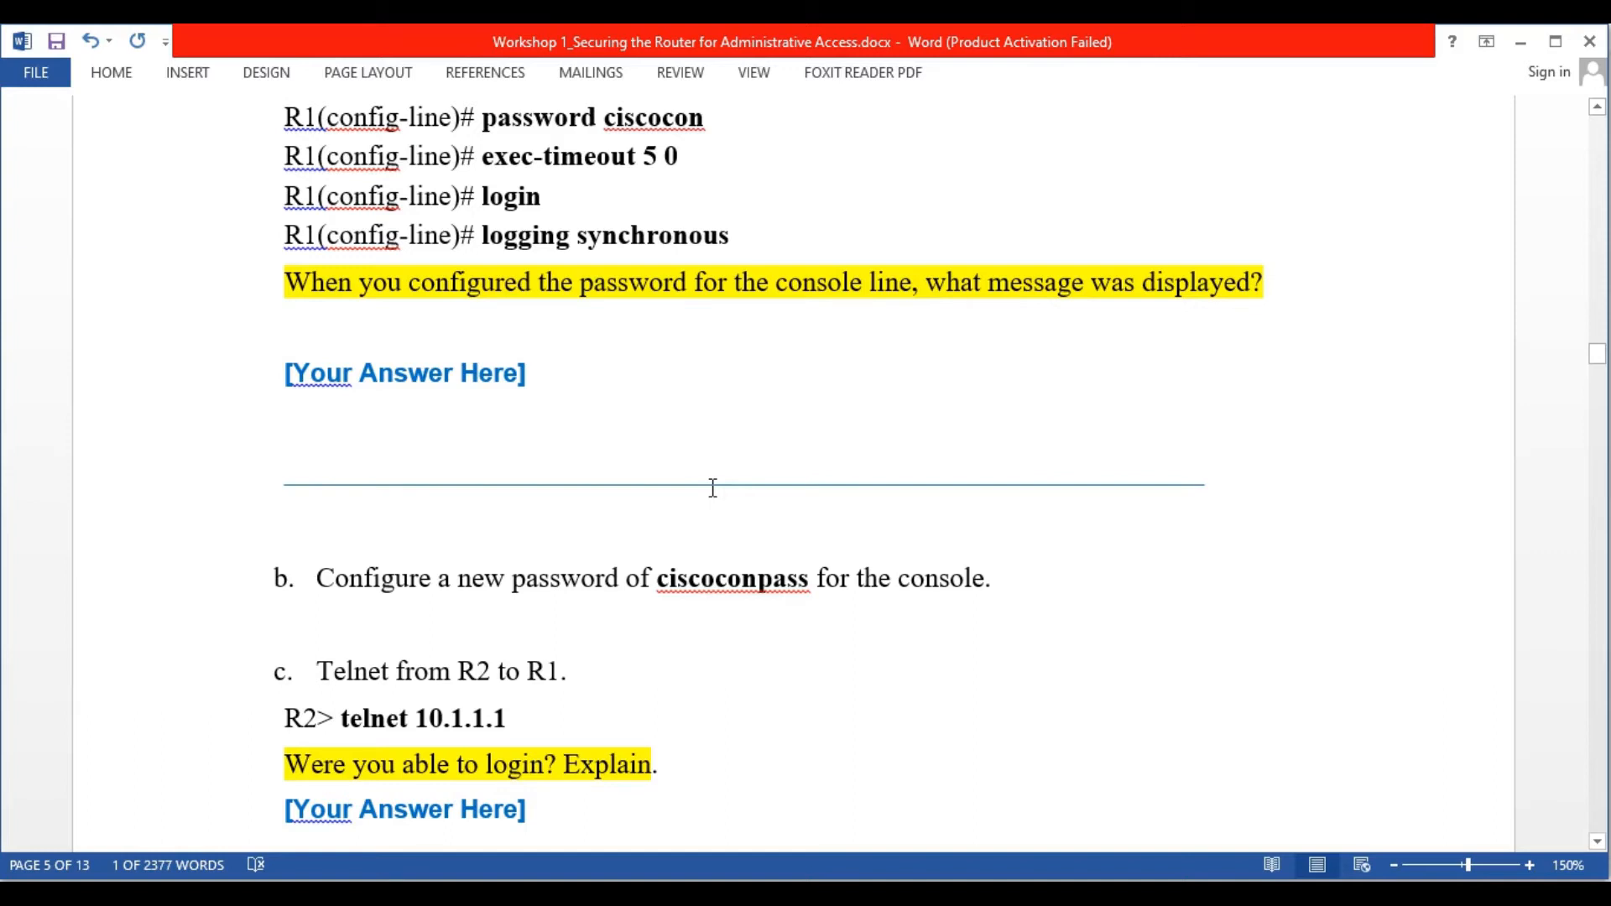
{"action": "left_click", "coordinate": [1175, 895]}
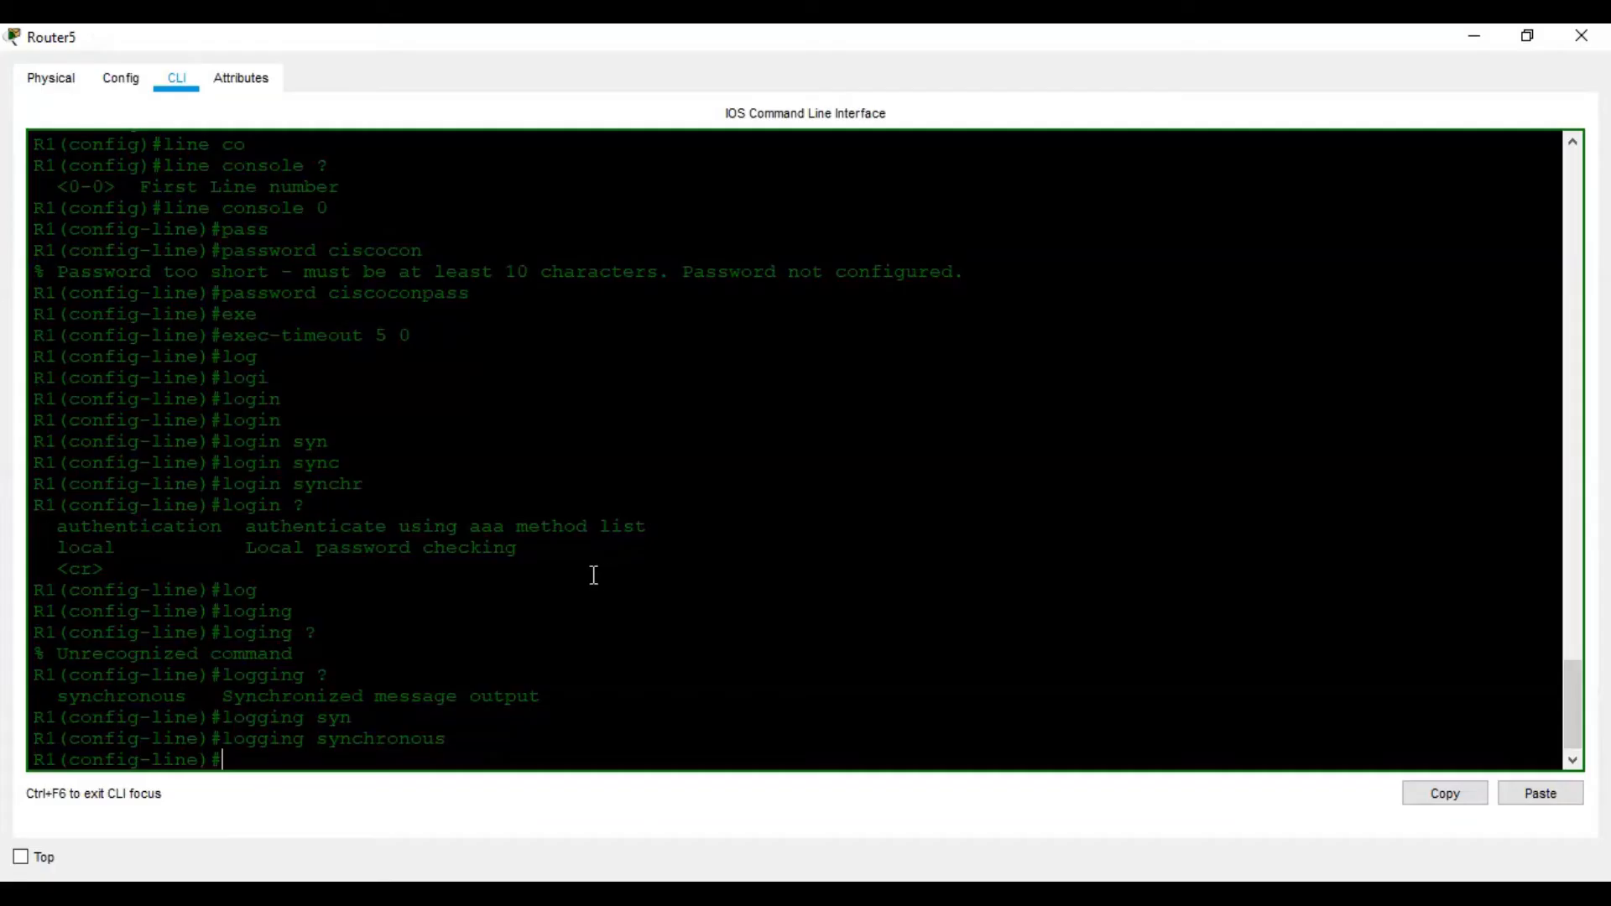
{"action": "left_click_drag", "start_coordinate": [954, 270], "coordinate": [45, 271]}
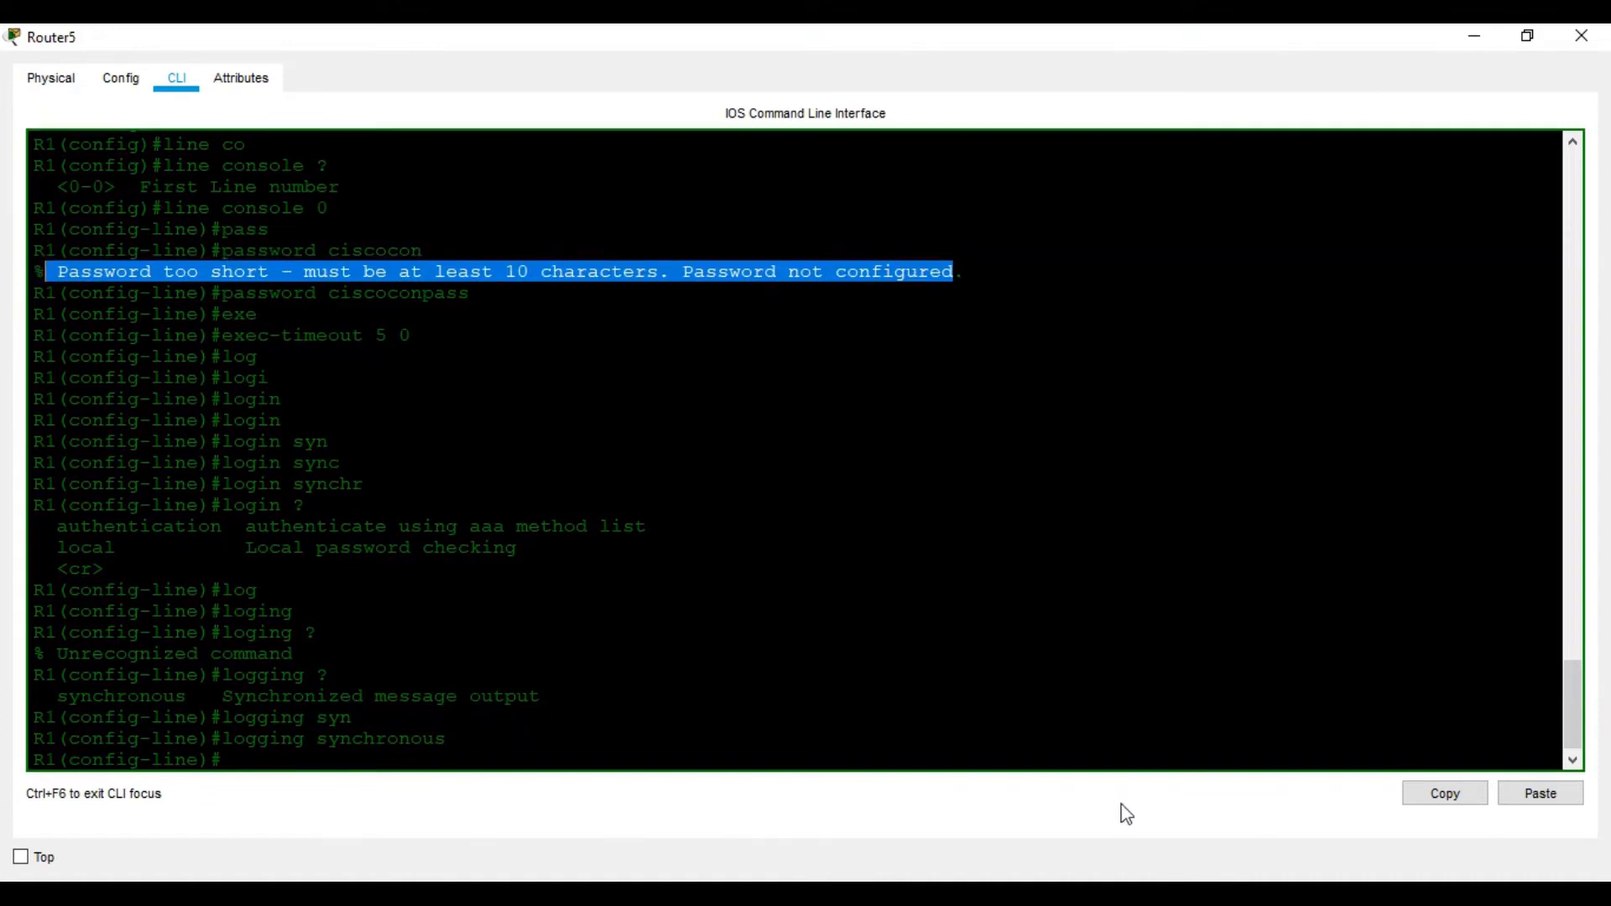
{"action": "key", "text": "alt+Tab"}
{"action": "scroll", "coordinate": [827, 511], "scroll_direction": "down", "scroll_amount": 2}
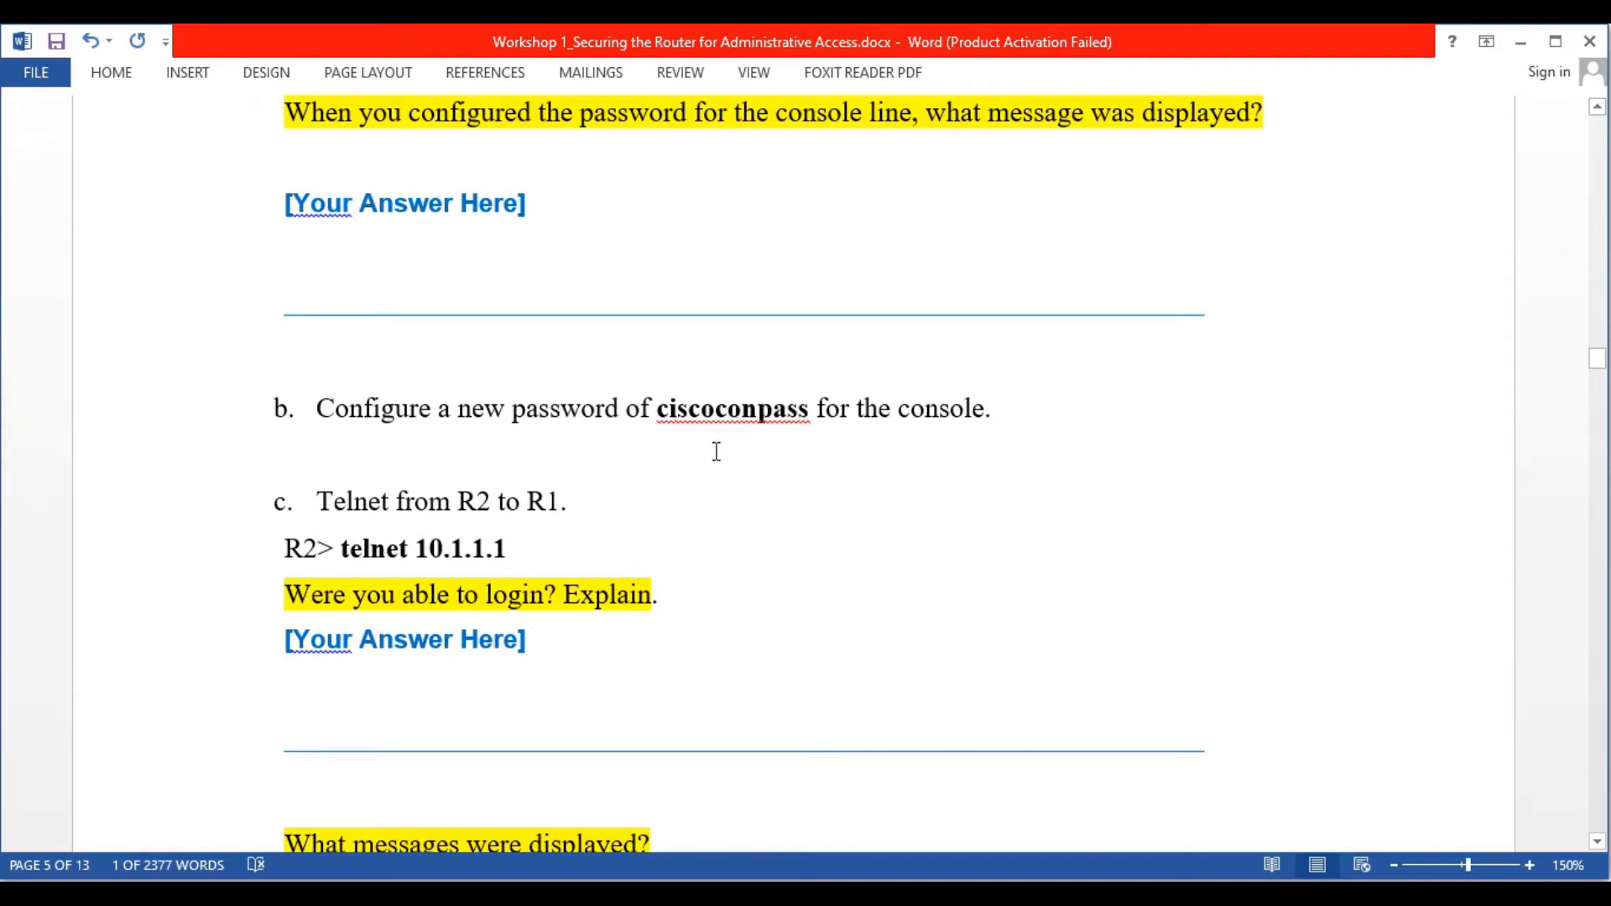
{"action": "scroll", "coordinate": [717, 458], "scroll_direction": "down", "scroll_amount": 2}
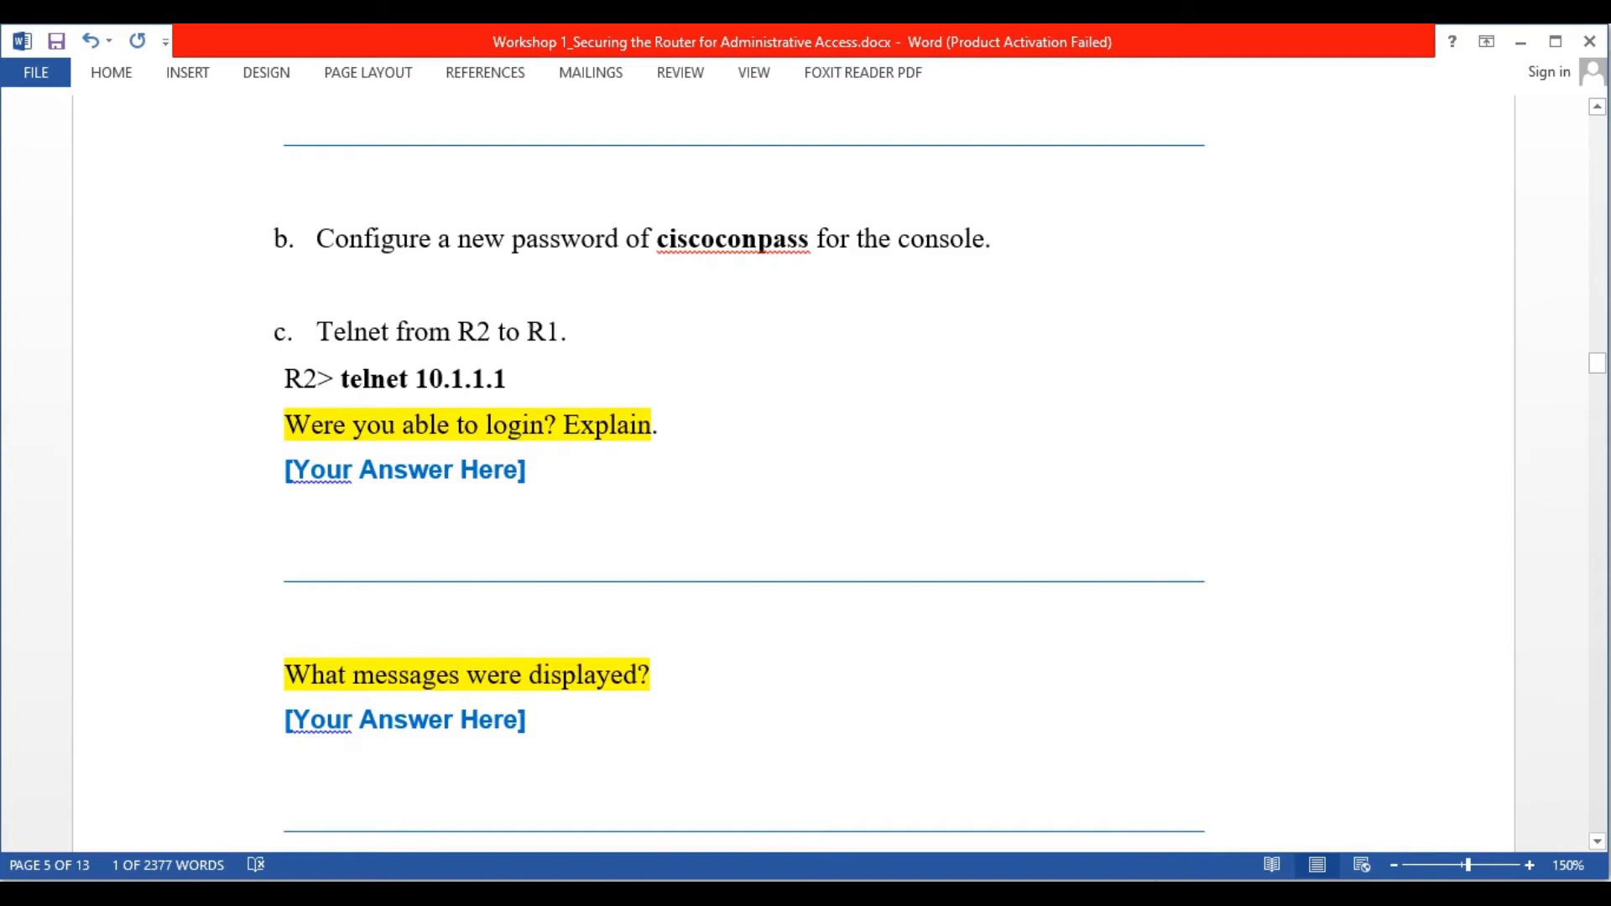
Exit R1's configuration mode to the privileged prompt with Ctrl+Z
{"action": "left_click", "coordinate": [1151, 893]}
{"action": "left_click", "coordinate": [654, 271]}
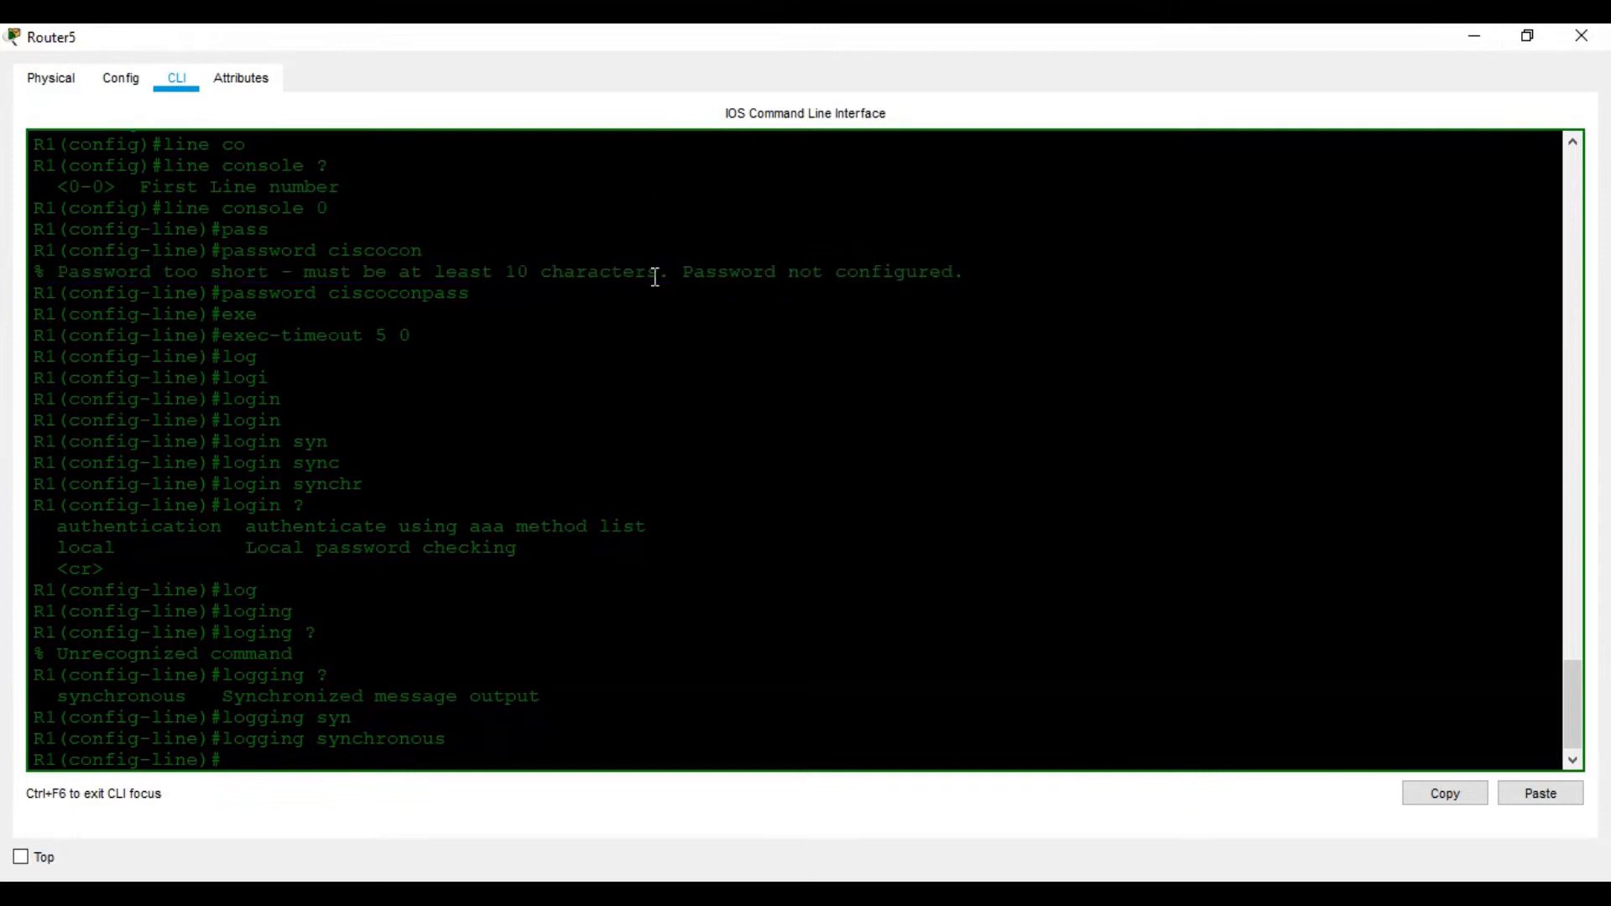
{"action": "key", "text": "ctrl+z"}
{"action": "key", "text": "Return"}
{"action": "key", "text": "Return"}
{"action": "key", "text": "Return"}
{"action": "key", "text": "Return"}
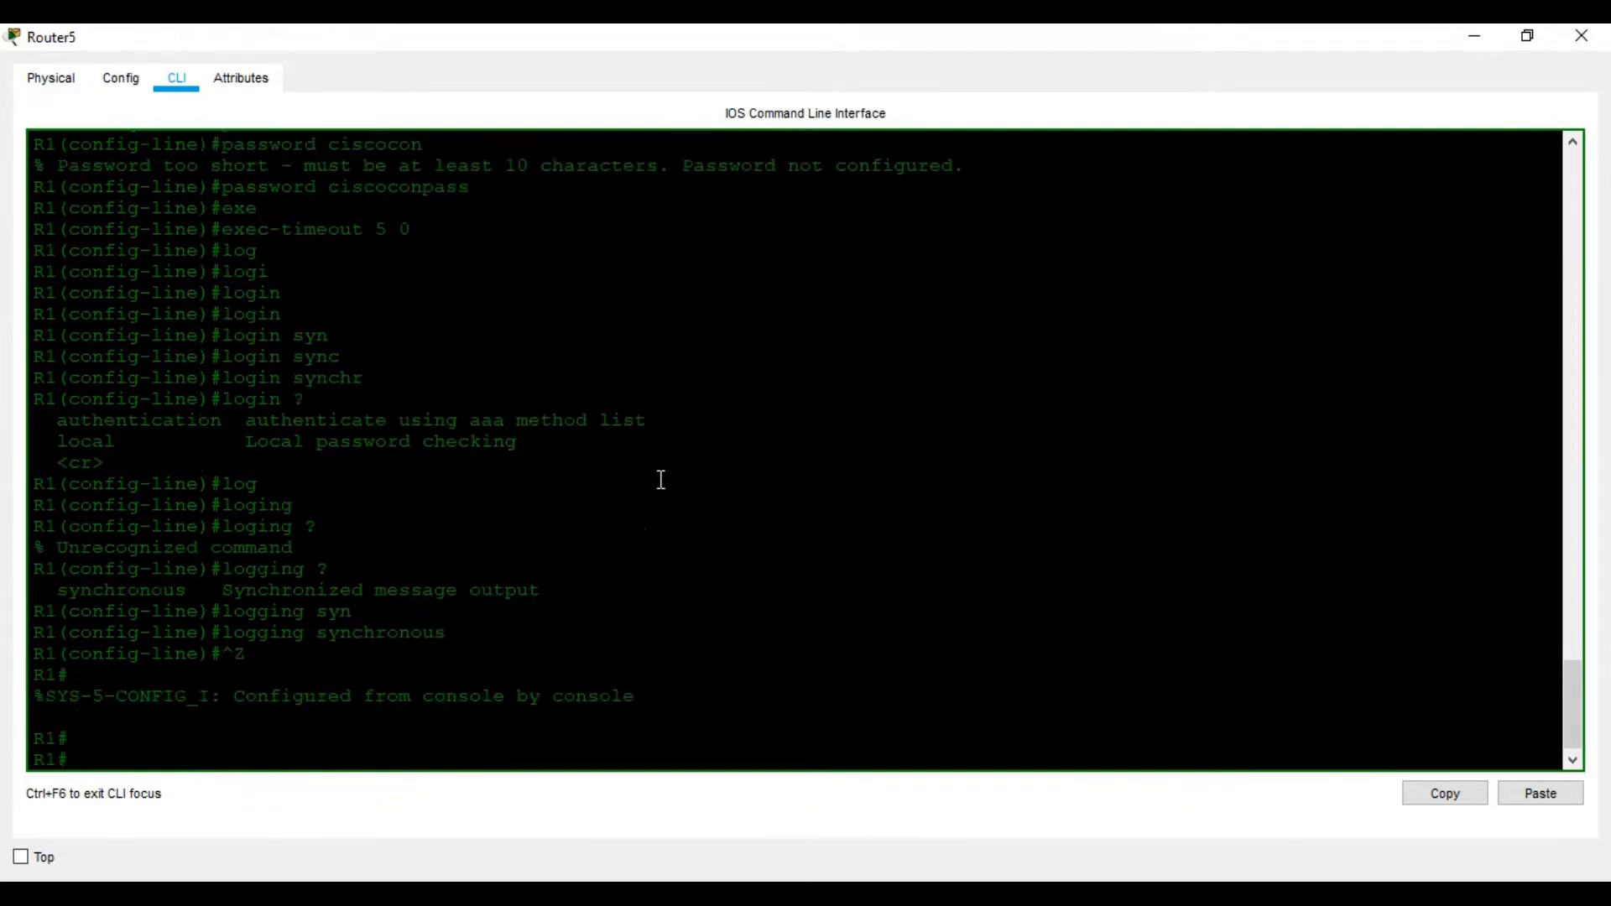
Save R1's running configuration with wr and close its window
{"action": "type", "text": "wr"}
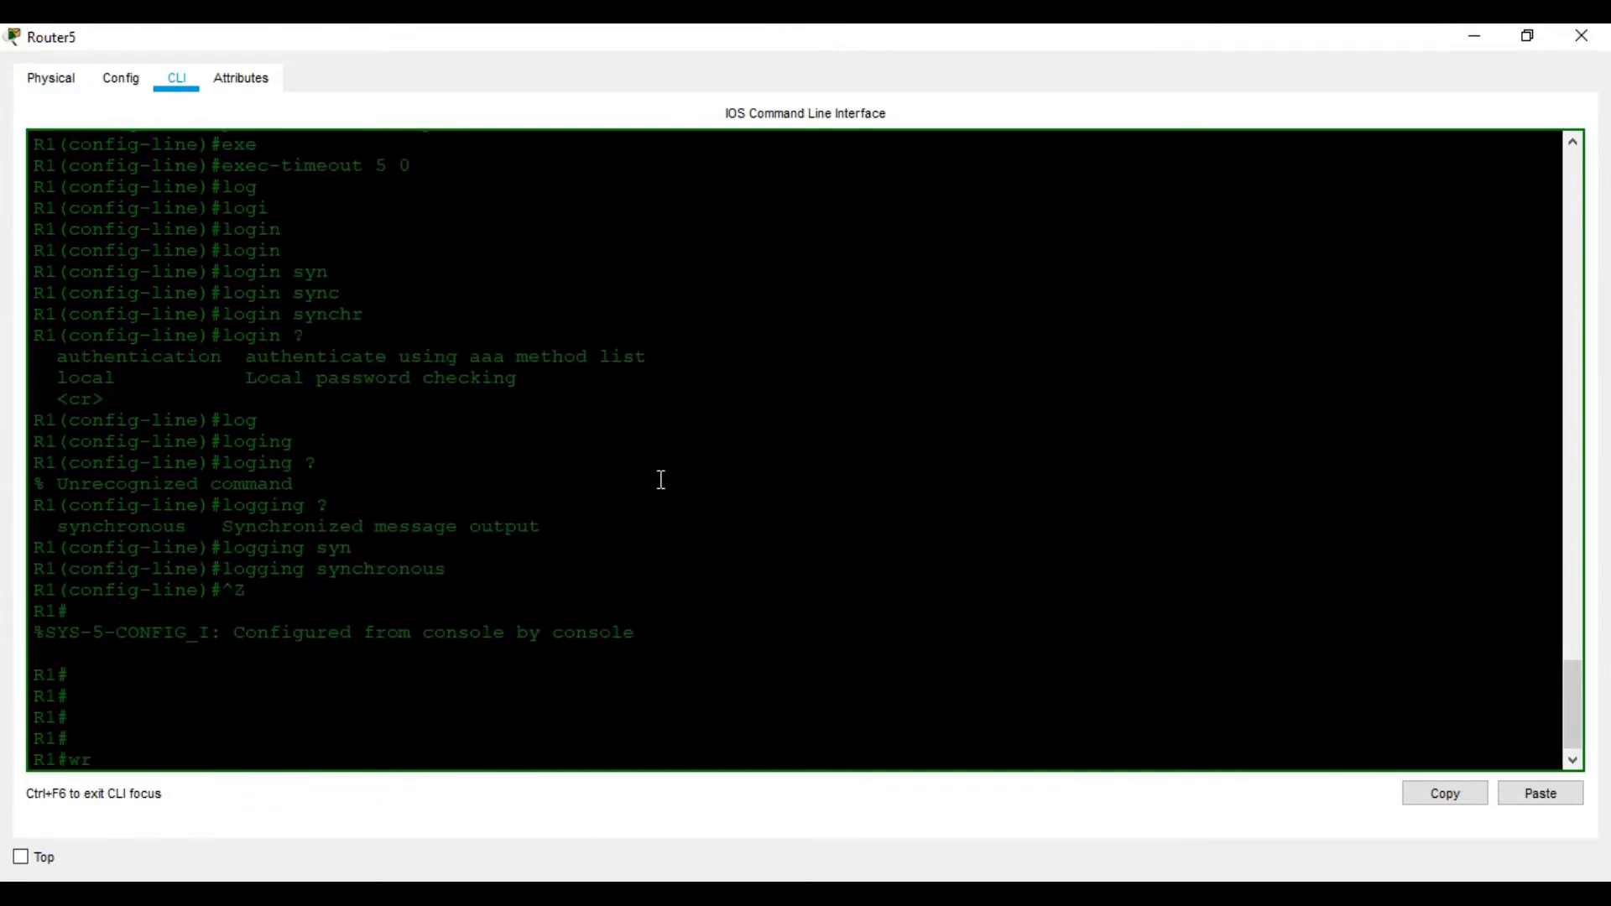
{"action": "key", "text": "Return"}
{"action": "key", "text": "Return"}
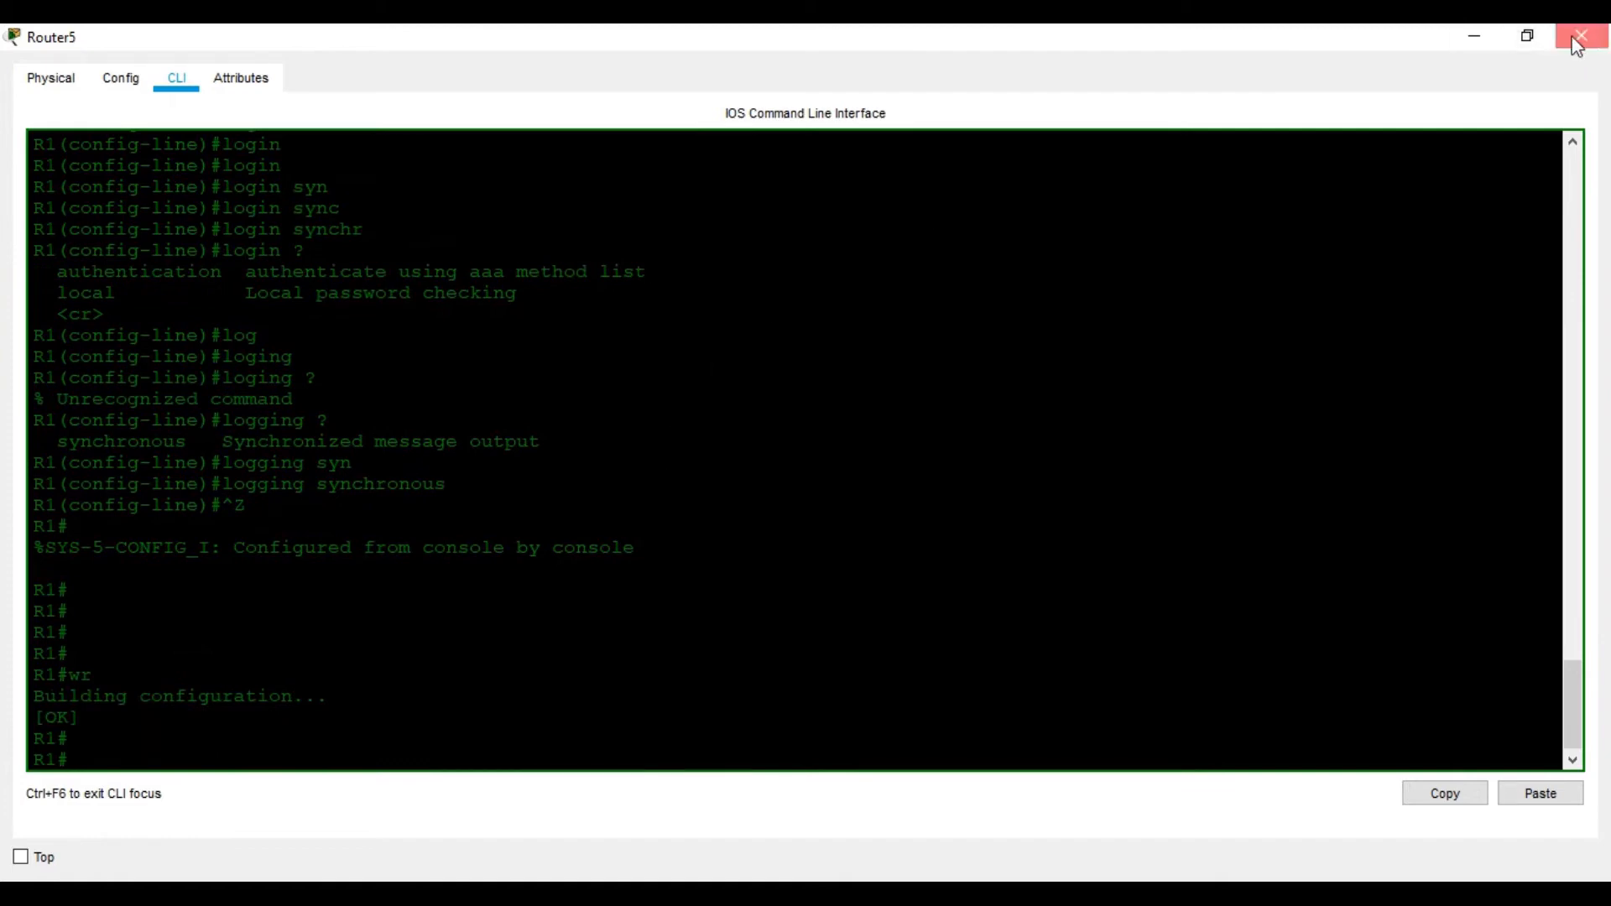
{"action": "left_click", "coordinate": [1582, 35]}
Open R2's CLI full screen and exit back to its user prompt
{"action": "left_click", "coordinate": [799, 400]}
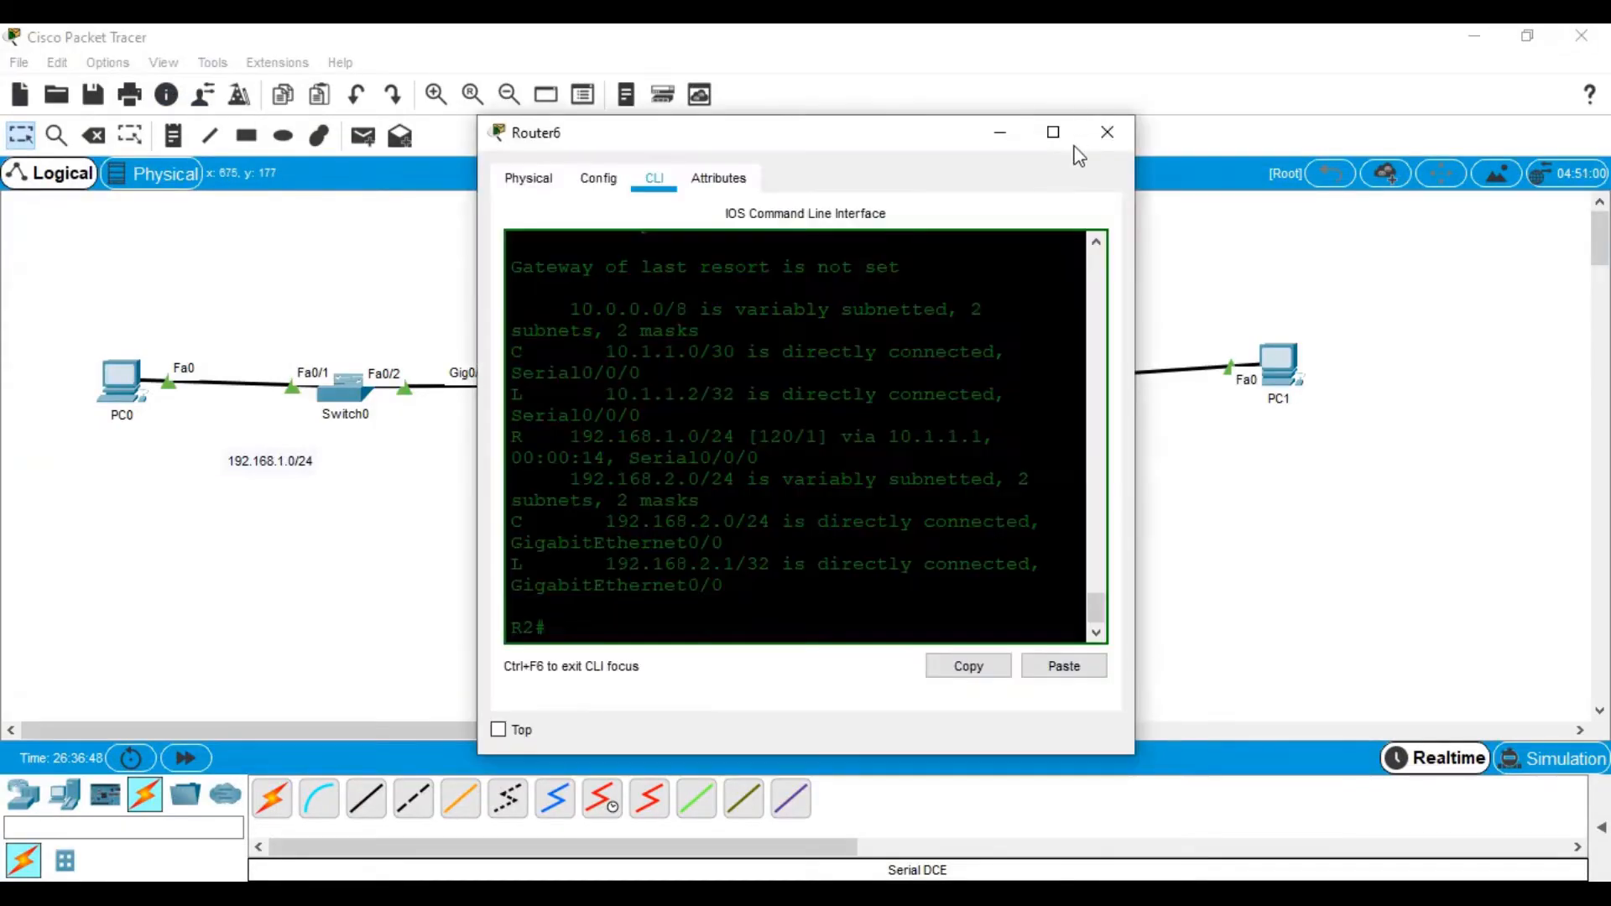
{"action": "left_click", "coordinate": [1054, 130]}
{"action": "key", "text": "Return"}
{"action": "key", "text": "Return"}
{"action": "key", "text": "Return"}
{"action": "key", "text": "Return"}
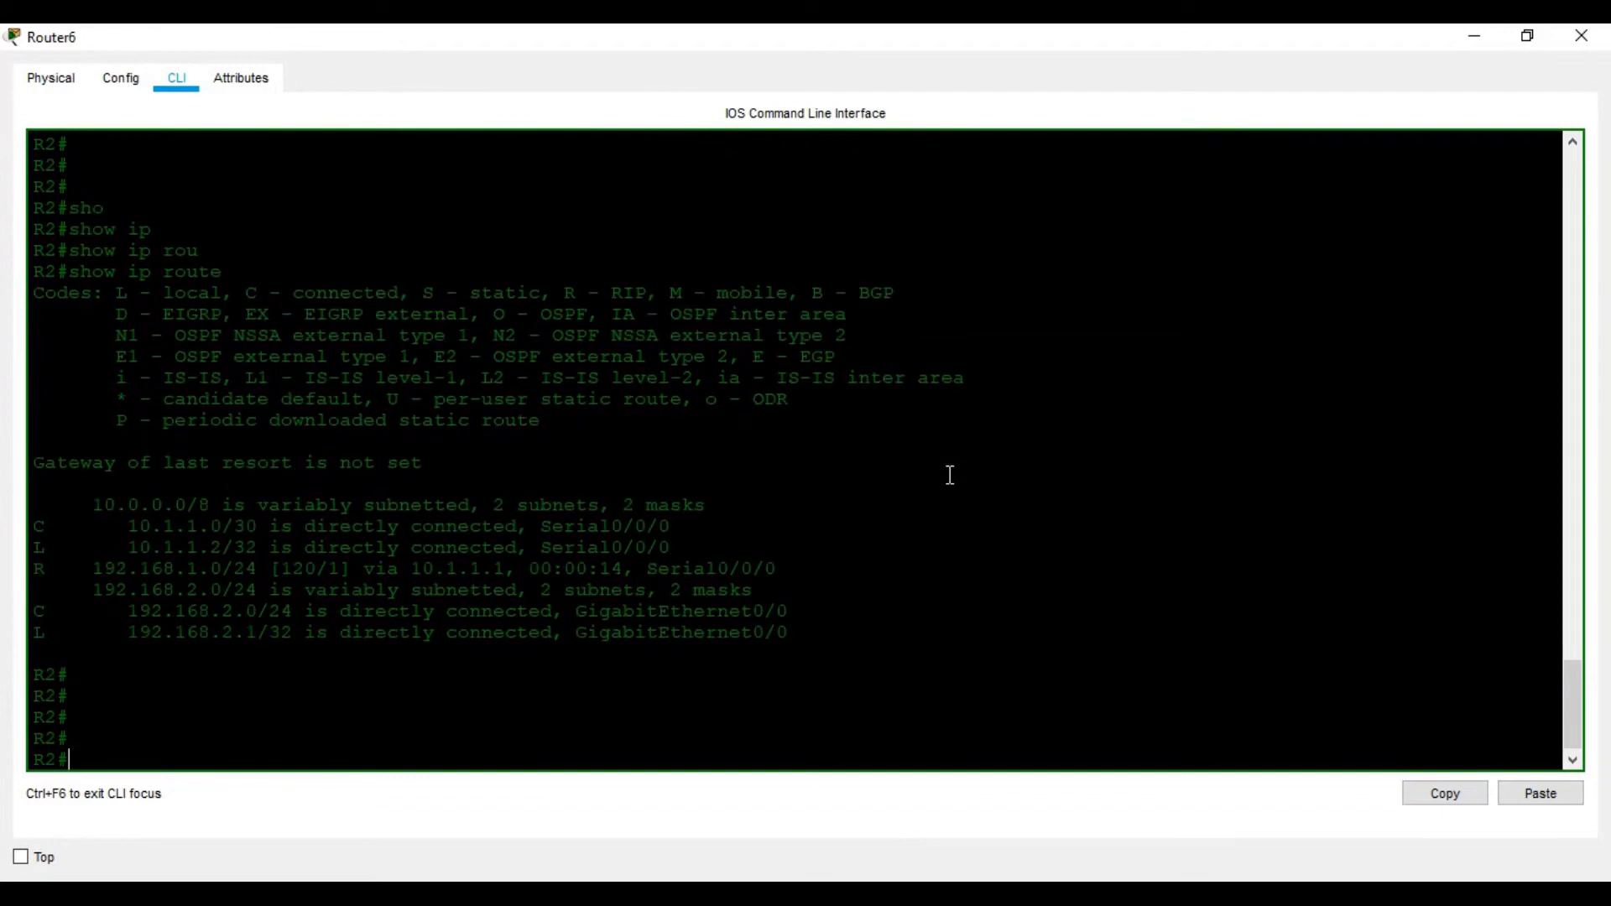
{"action": "key", "text": "ctrl+z"}
{"action": "key", "text": "Return"}
{"action": "key", "text": "Return"}
{"action": "key", "text": "Return"}
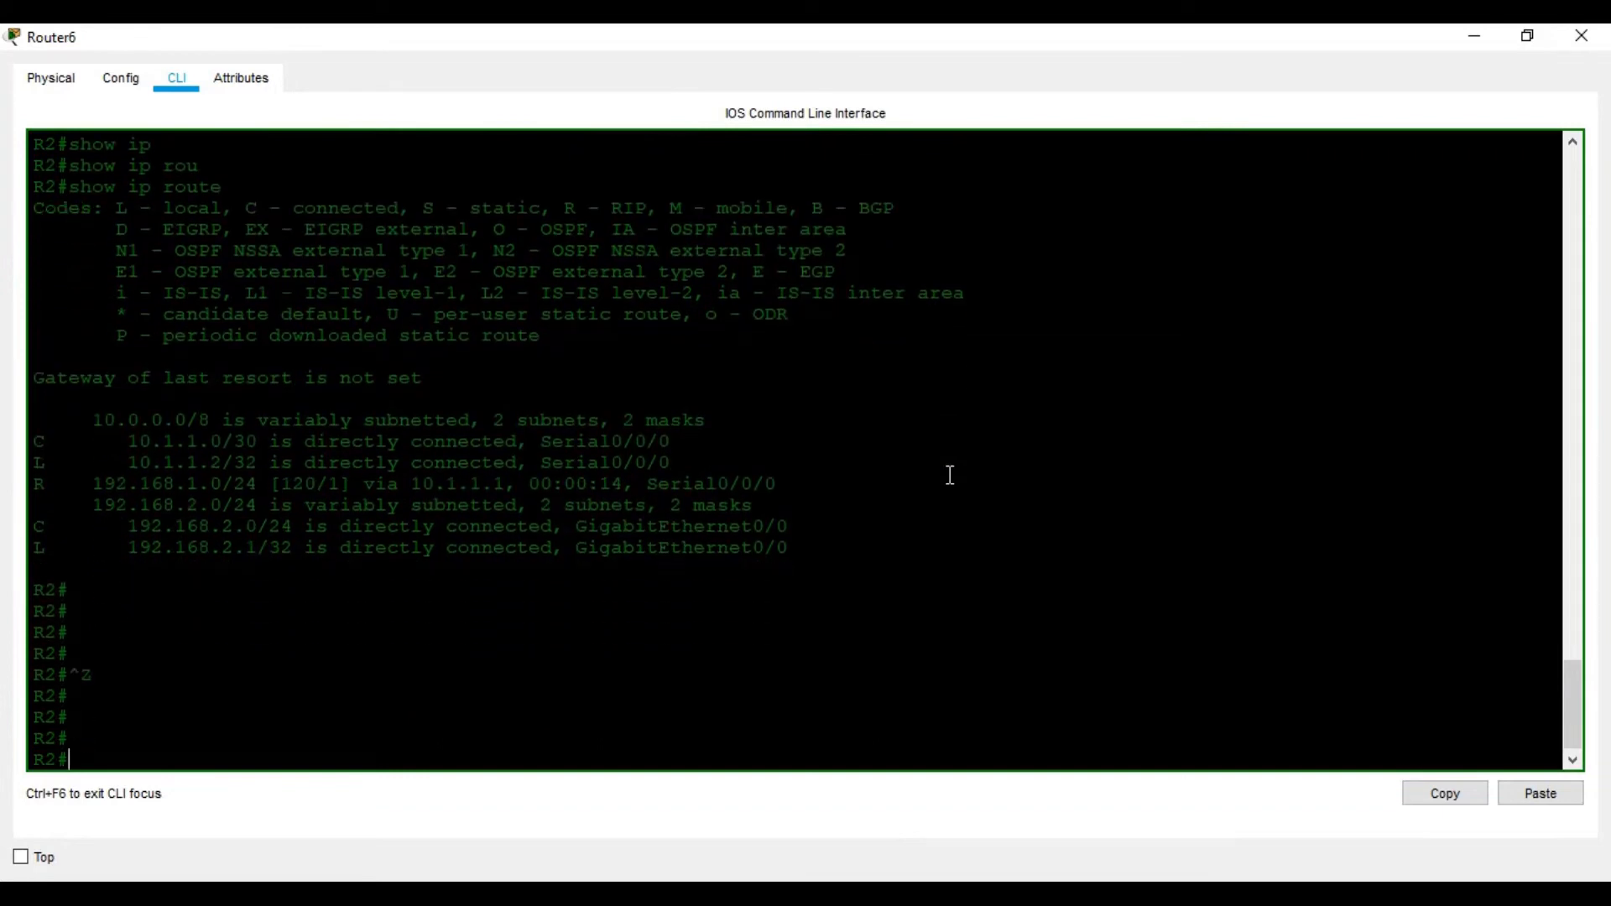
{"action": "type", "text": "exit"}
{"action": "key", "text": "Return"}
{"action": "key", "text": "Return"}
{"action": "key", "text": "Return"}
{"action": "key", "text": "Return"}
{"action": "key", "text": "Return"}
{"action": "key", "text": "Return"}
{"action": "key", "text": "Return"}
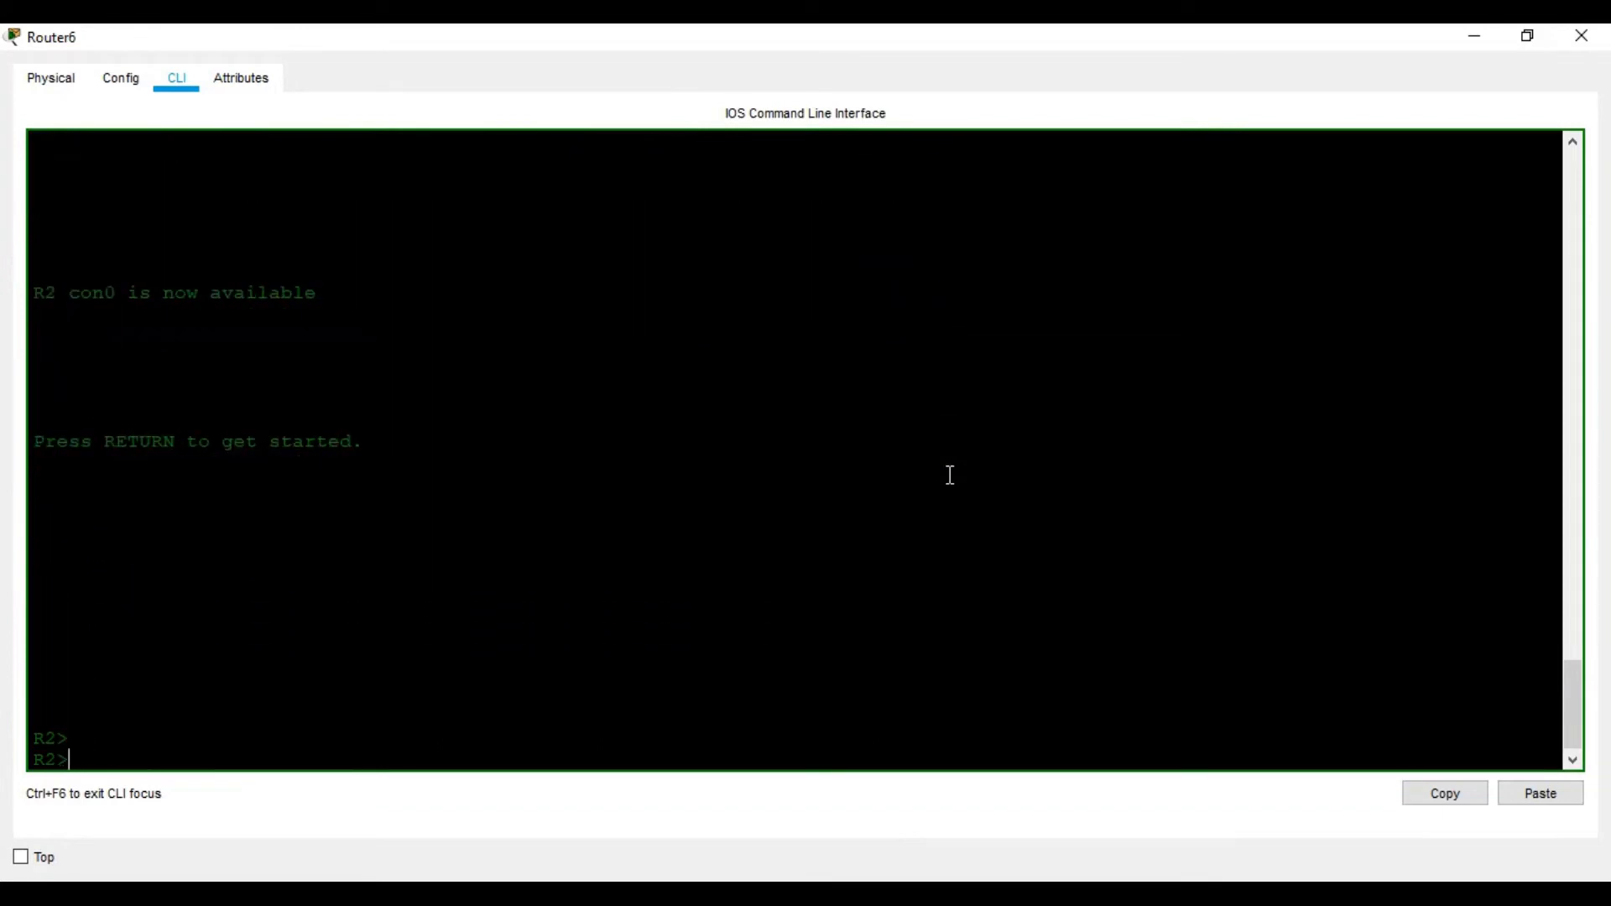
Telnet from R2 to R1 at 10.1.1.1
{"action": "type", "text": "tel"}
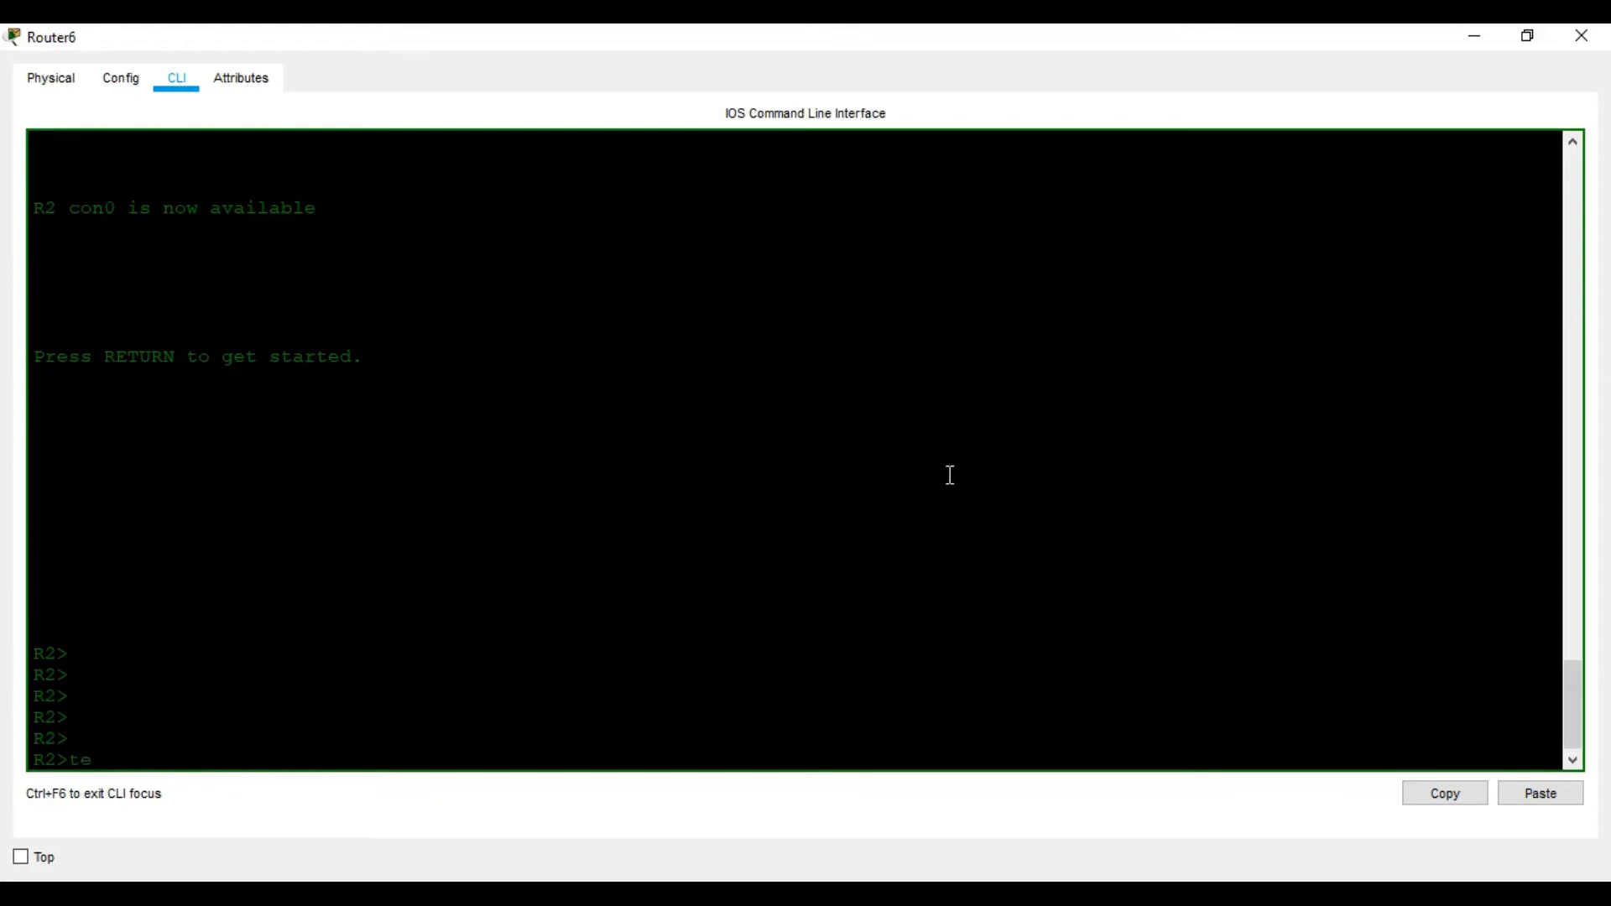
{"action": "key", "text": "Tab"}
{"action": "type", "text": "10.1.1."}
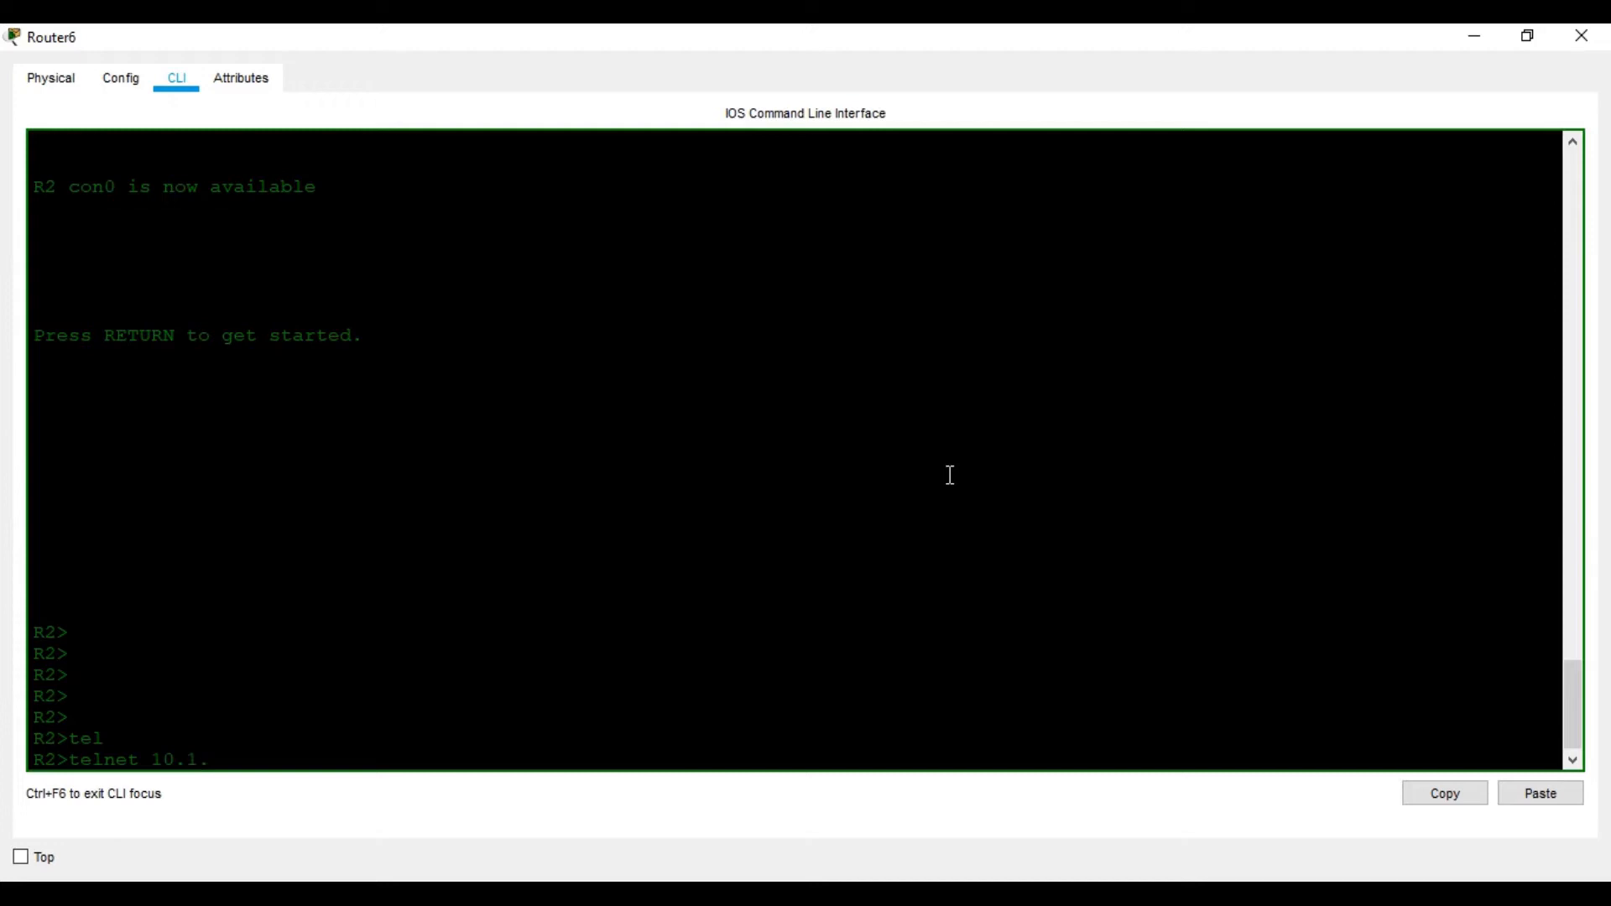
{"action": "left_click", "coordinate": [1196, 896]}
{"action": "left_click", "coordinate": [1175, 896]}
{"action": "type", "text": "1"}
{"action": "key", "text": "Return"}
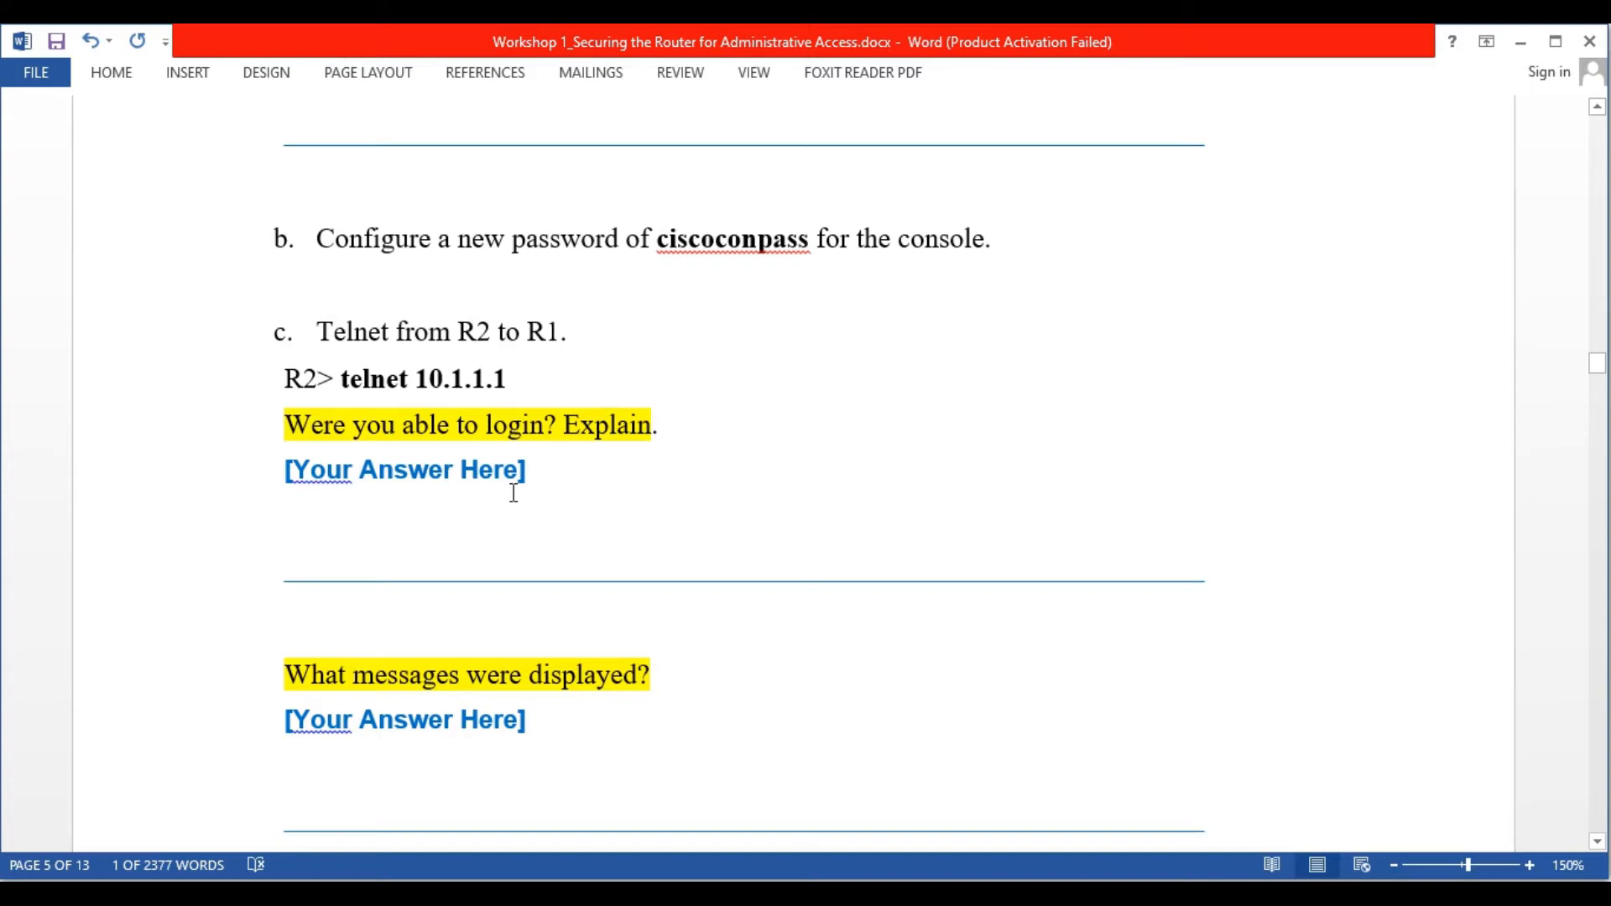
Highlight R2's telnet attempt and connection-closed output
{"action": "scroll", "coordinate": [533, 508], "scroll_direction": "down", "scroll_amount": 1}
{"action": "scroll", "coordinate": [534, 508], "scroll_direction": "down", "scroll_amount": 1}
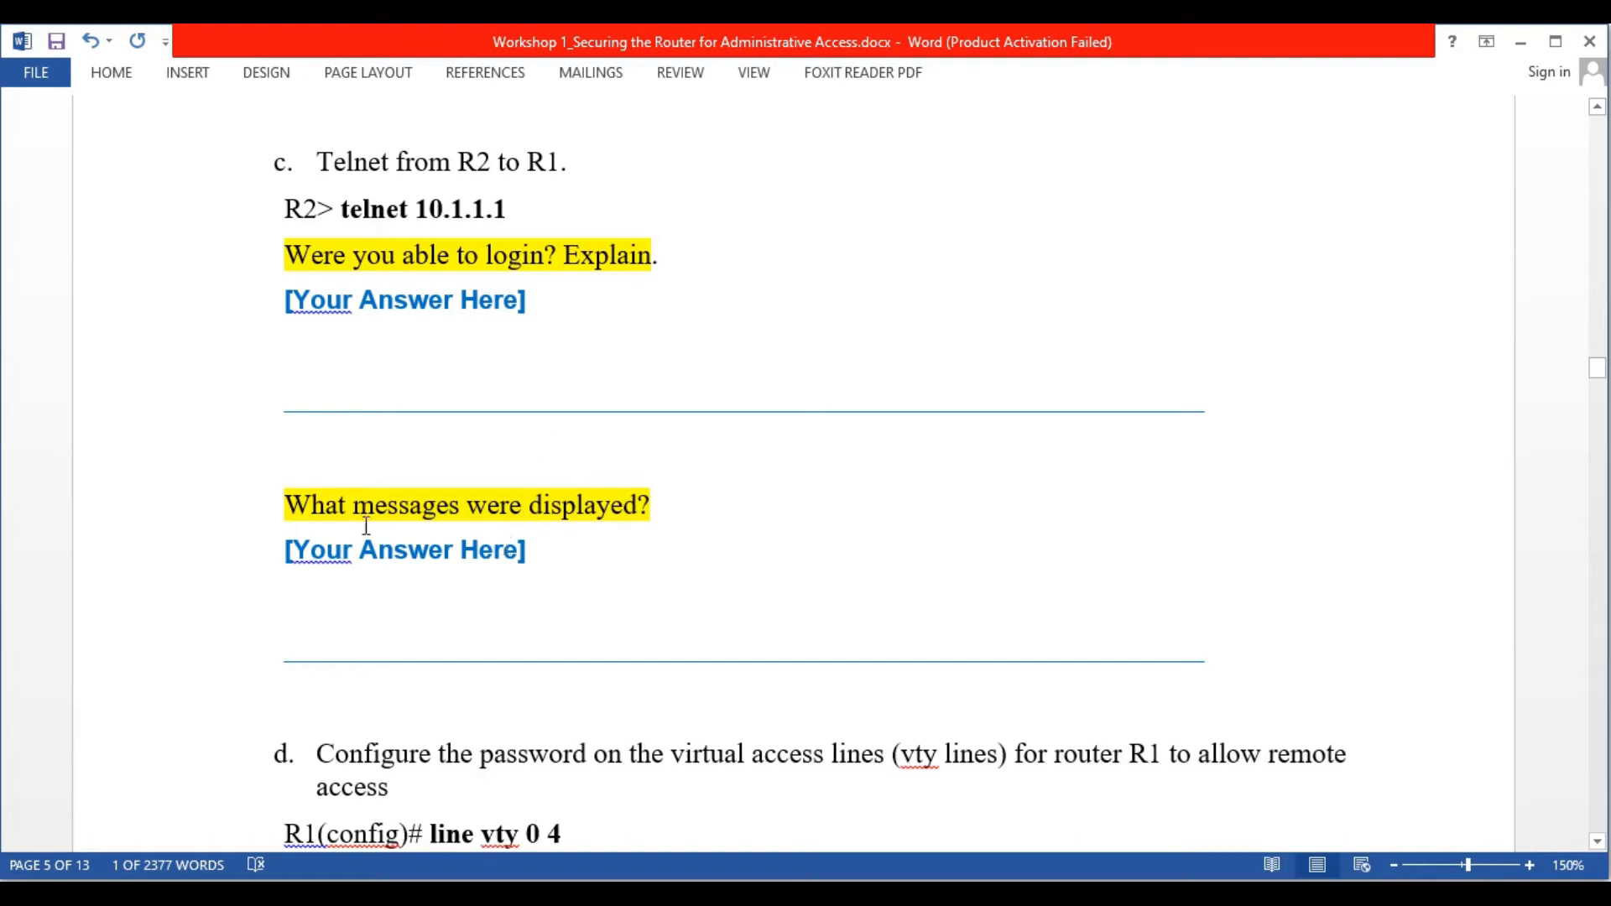
{"action": "left_click", "coordinate": [794, 755]}
{"action": "scroll", "coordinate": [454, 622], "scroll_direction": "down", "scroll_amount": 1}
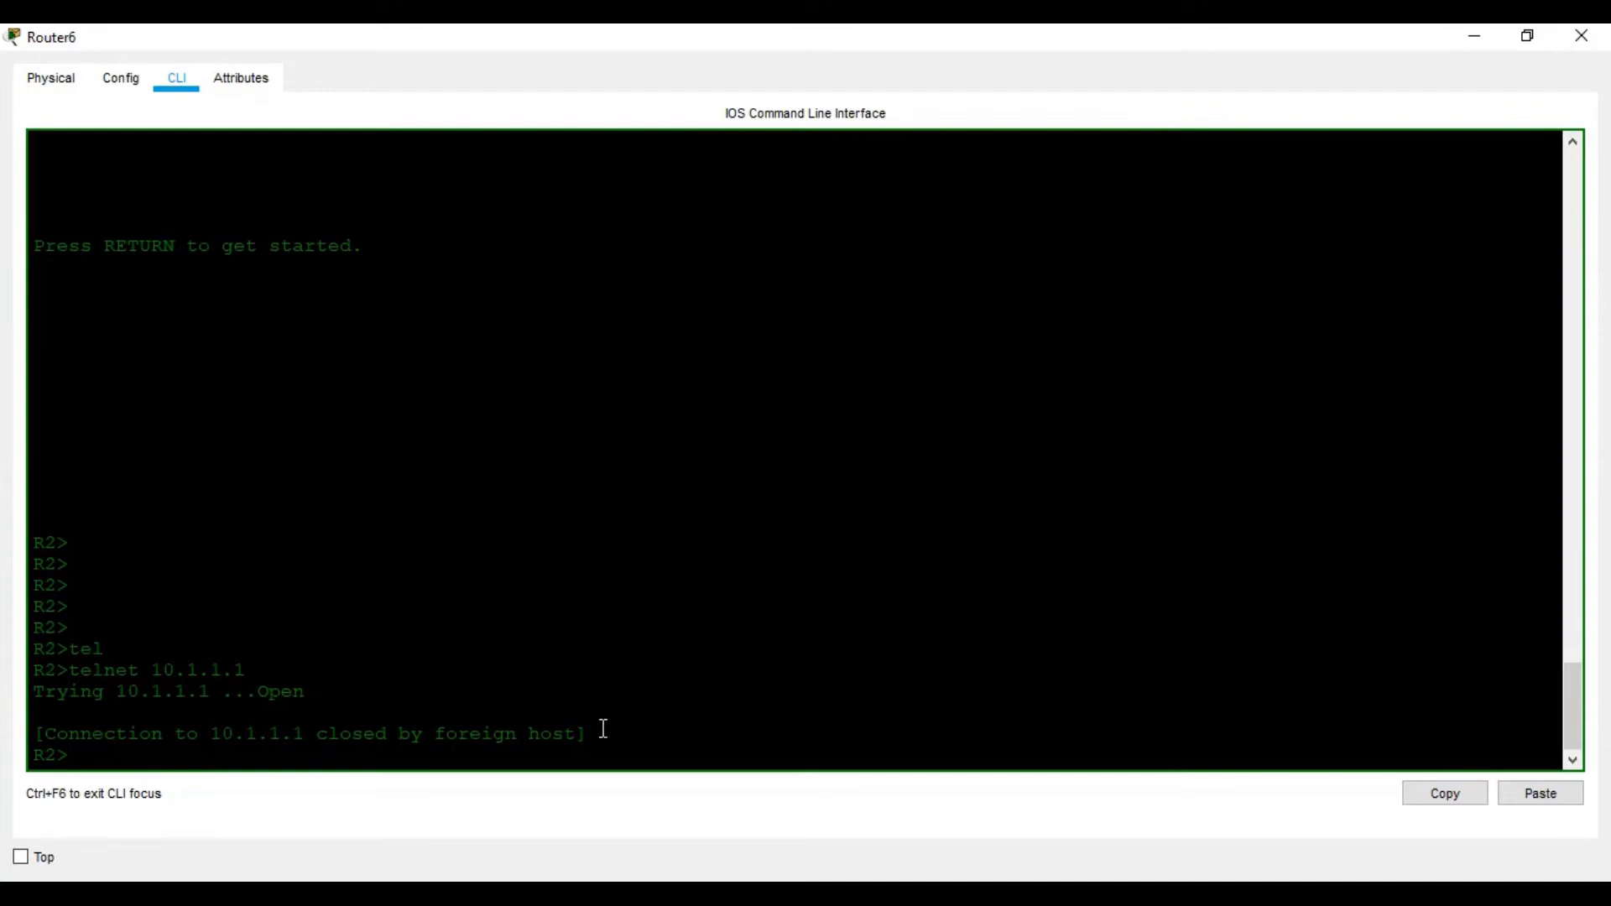
{"action": "left_click_drag", "start_coordinate": [611, 733], "coordinate": [46, 698]}
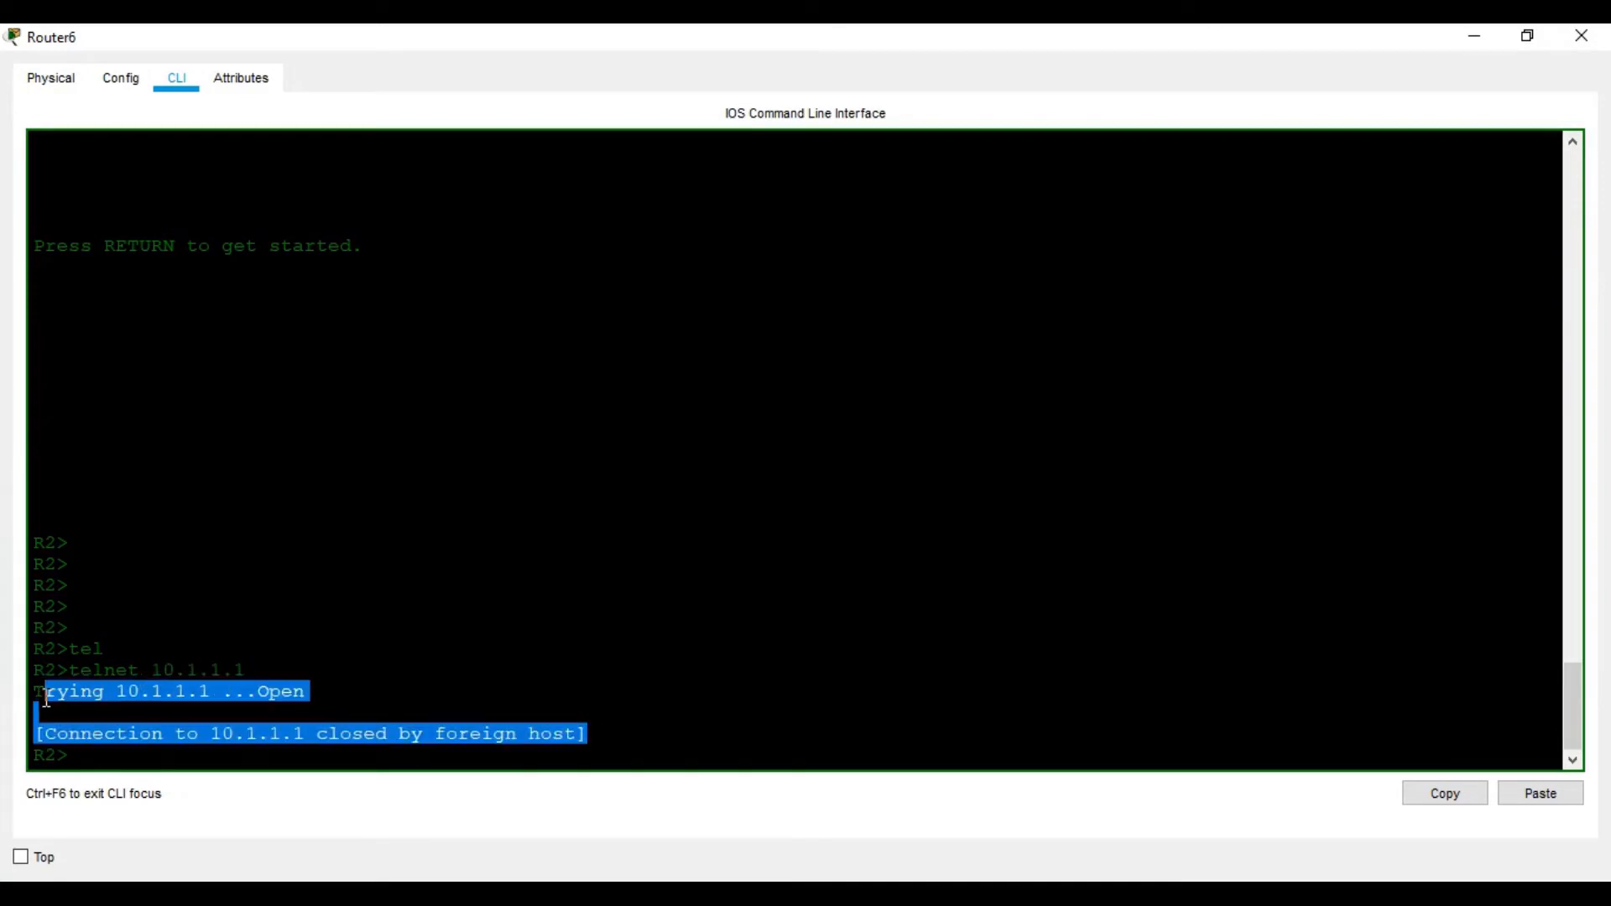
{"action": "left_click", "coordinate": [527, 666]}
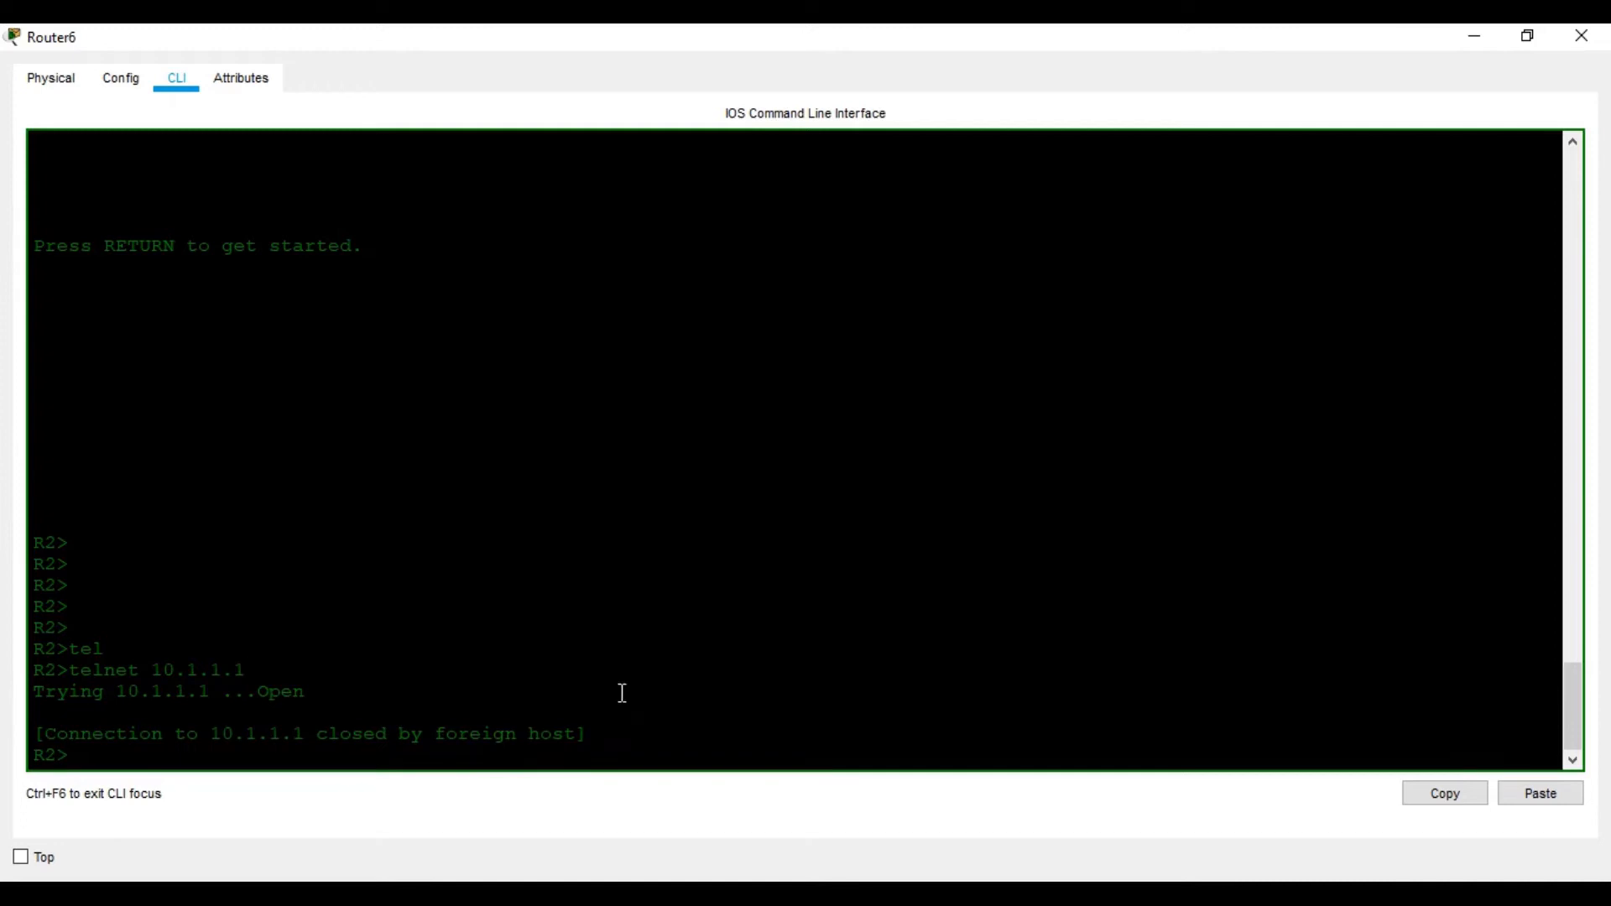
Read step d's vty-line password commands in the handout, then close R2's CLI window
{"action": "mouse_move", "coordinate": [1261, 895]}
{"action": "left_click", "coordinate": [1263, 806]}
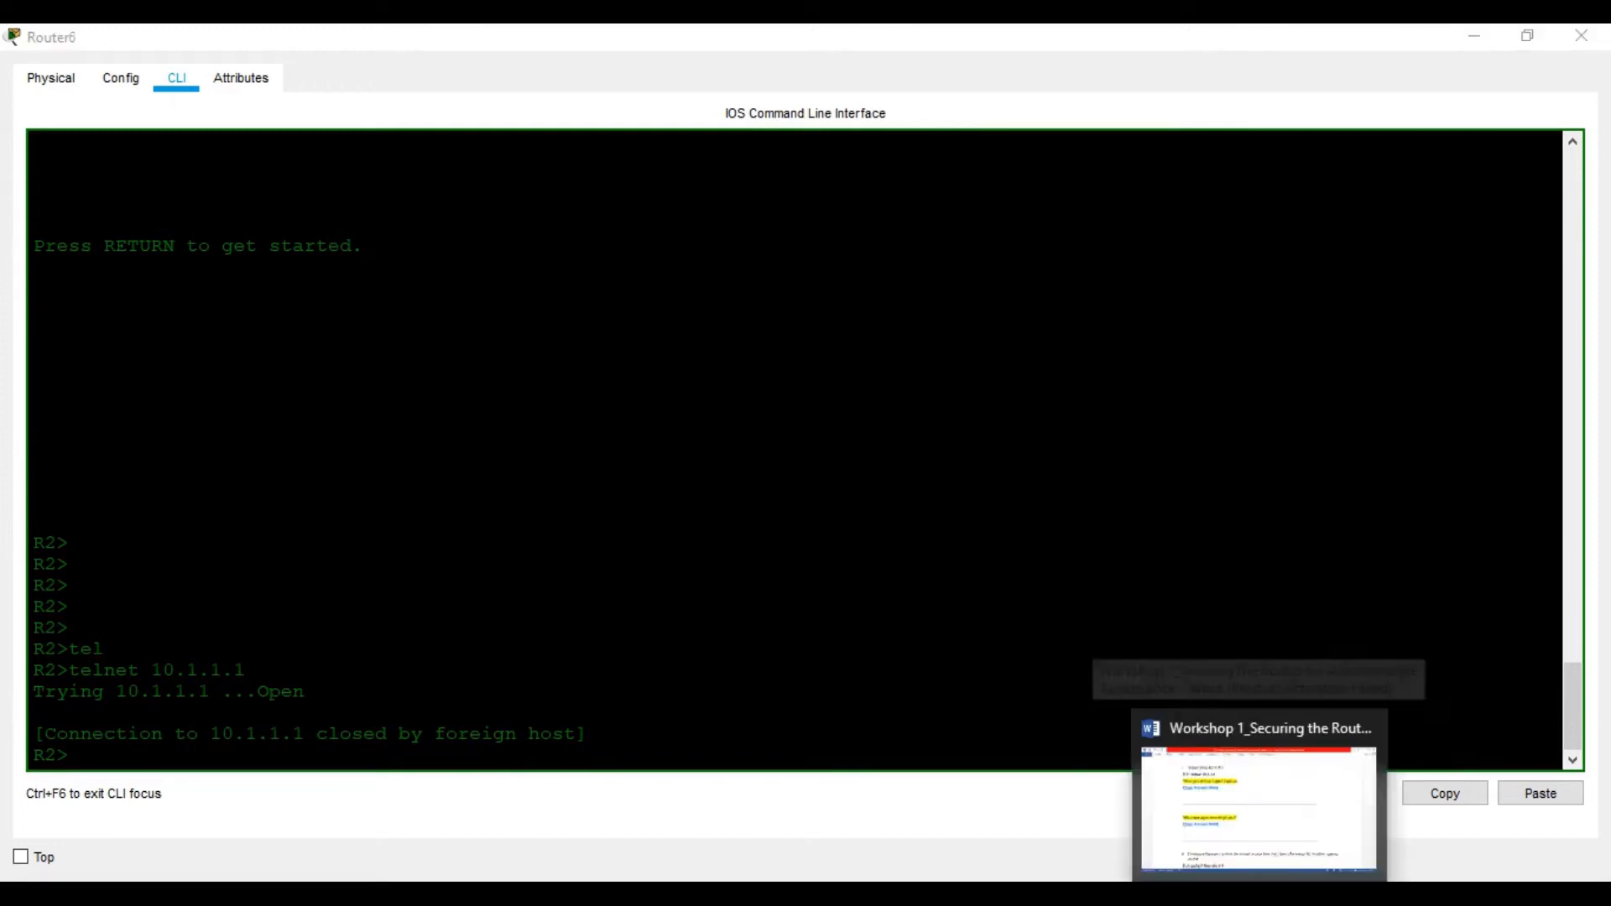
{"action": "scroll", "coordinate": [719, 668], "scroll_direction": "down", "scroll_amount": 1}
{"action": "scroll", "coordinate": [719, 669], "scroll_direction": "down", "scroll_amount": 3}
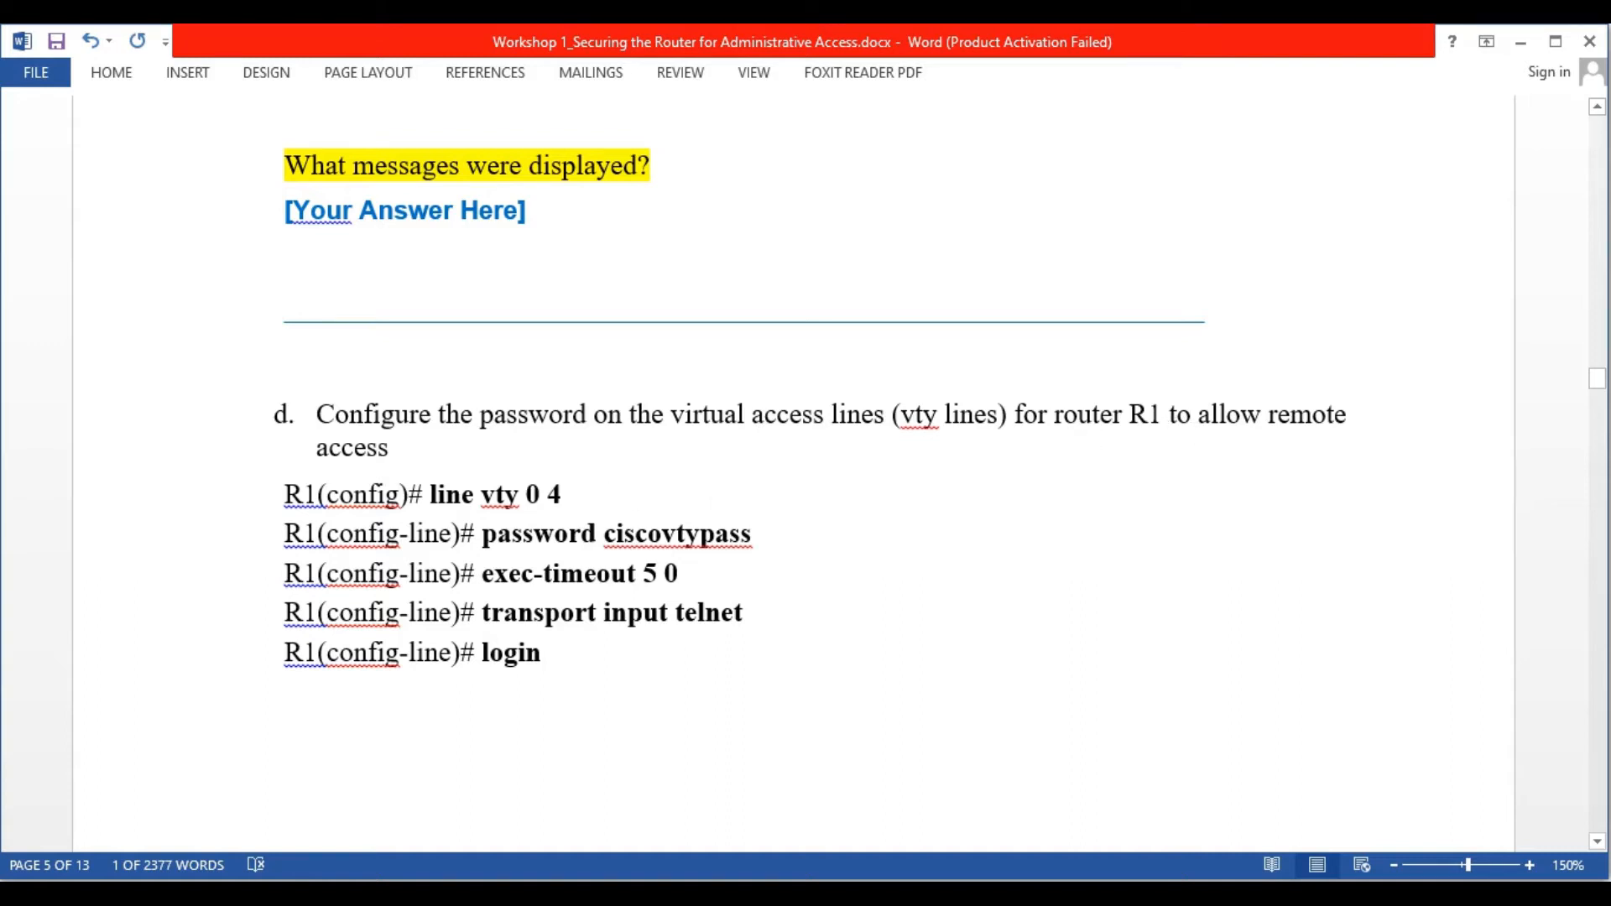
{"action": "key", "text": "alt+Tab"}
{"action": "left_click", "coordinate": [1589, 35]}
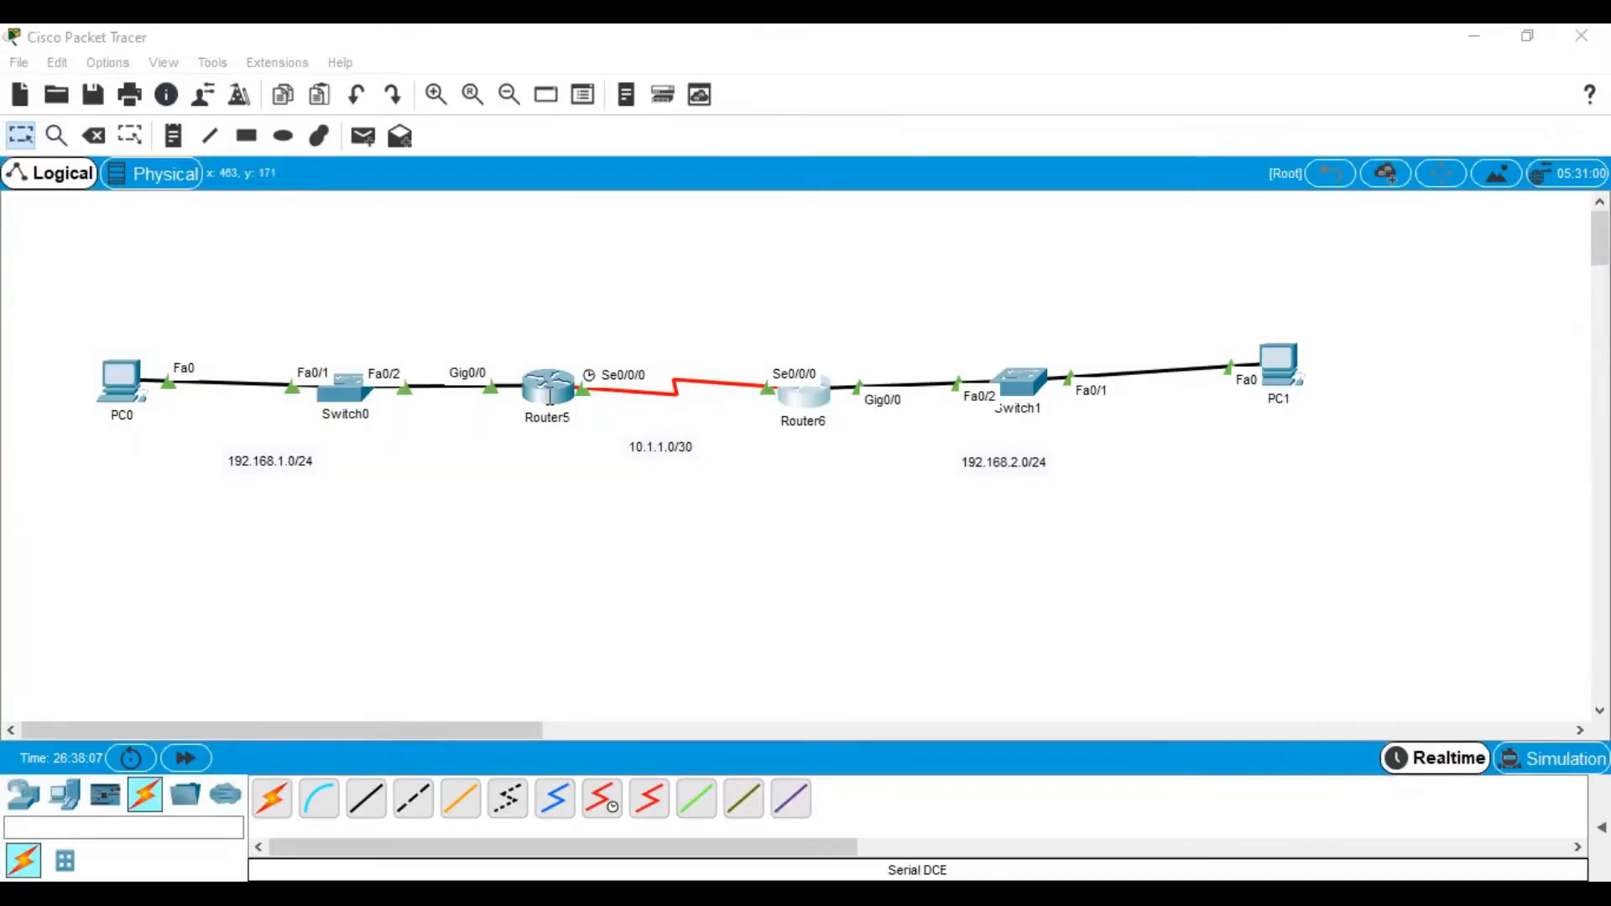
In R1's maximised CLI, enter global configuration and then line vty 0 4
{"action": "left_click", "coordinate": [550, 396]}
{"action": "left_click", "coordinate": [1054, 130]}
{"action": "type", "text": "conf t"}
{"action": "key", "text": "Return"}
{"action": "key", "text": "Return"}
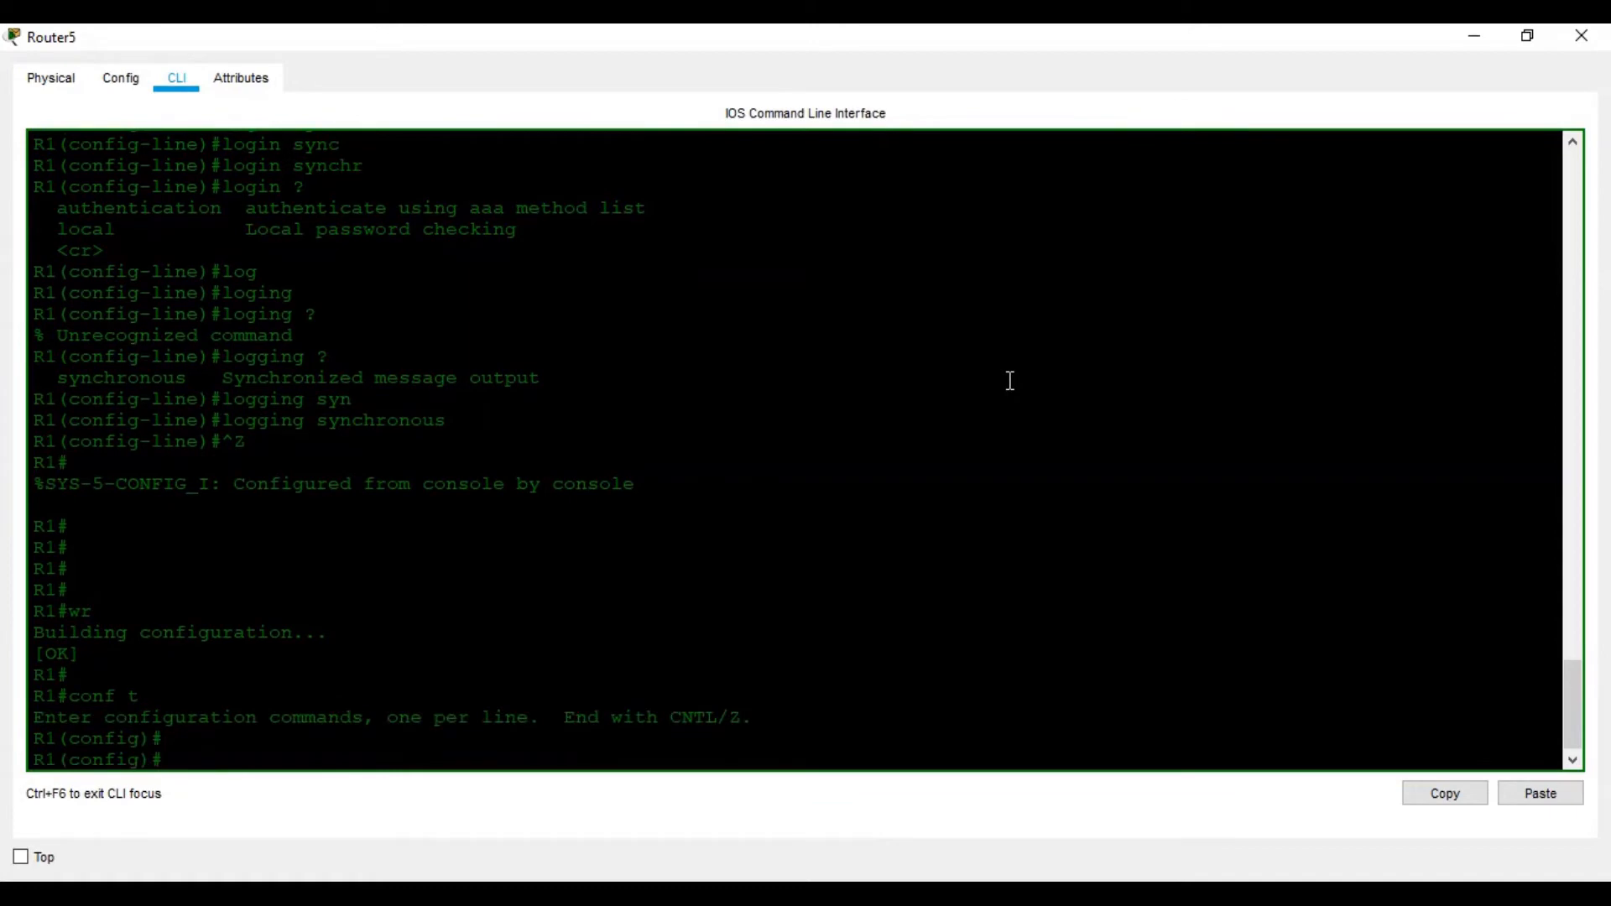
{"action": "key", "text": "alt+Tab"}
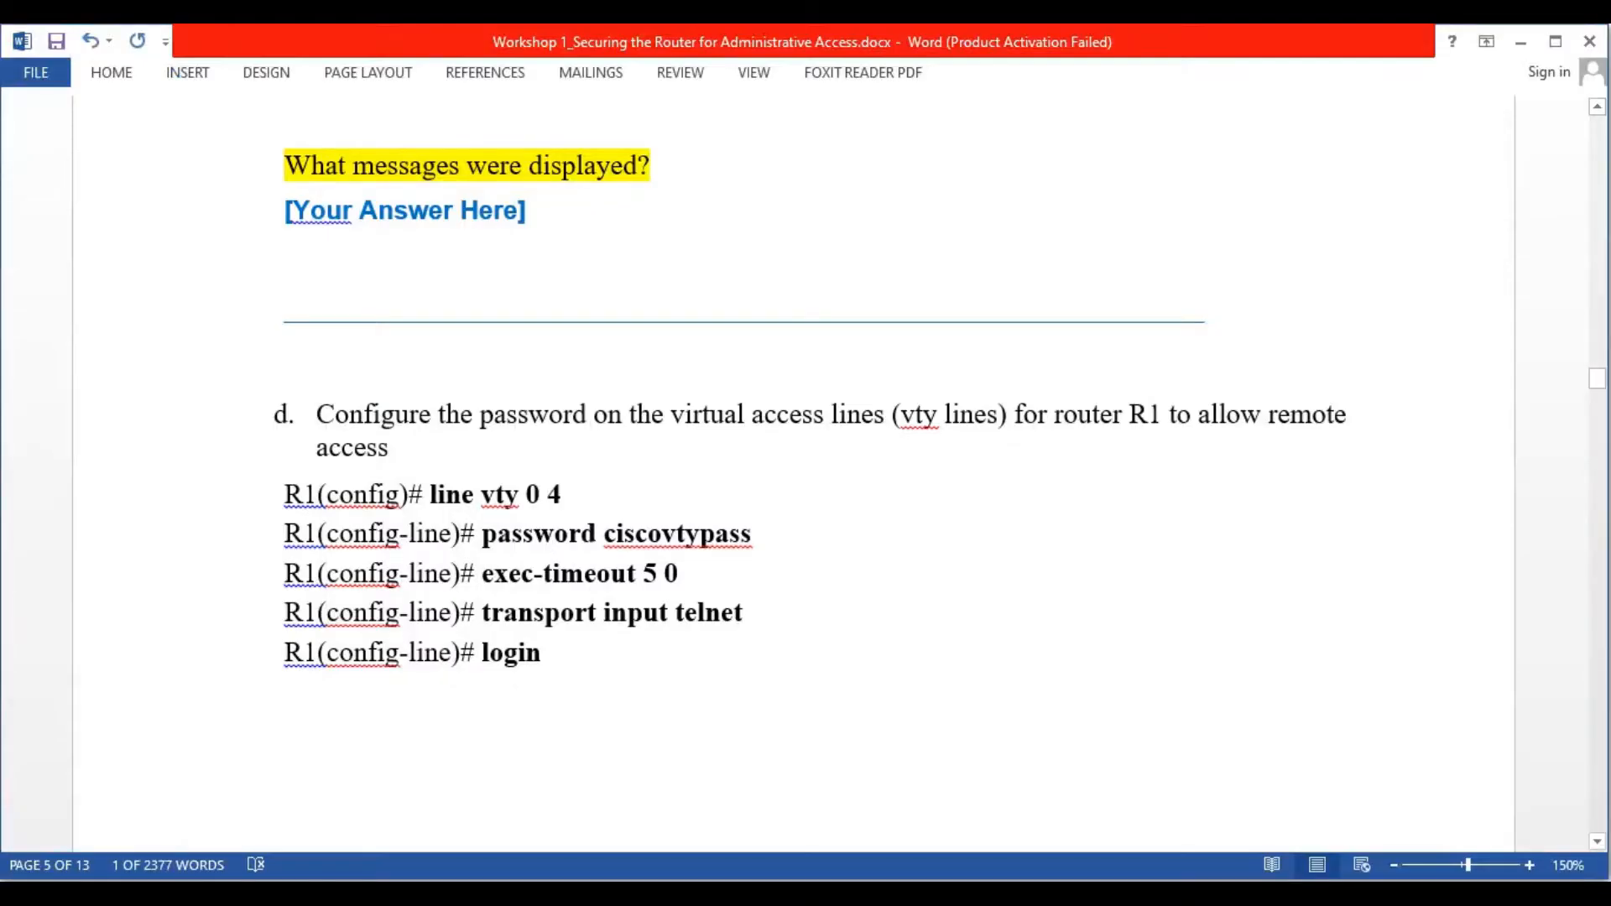
{"action": "key", "text": "alt+Tab"}
{"action": "type", "text": "lin"}
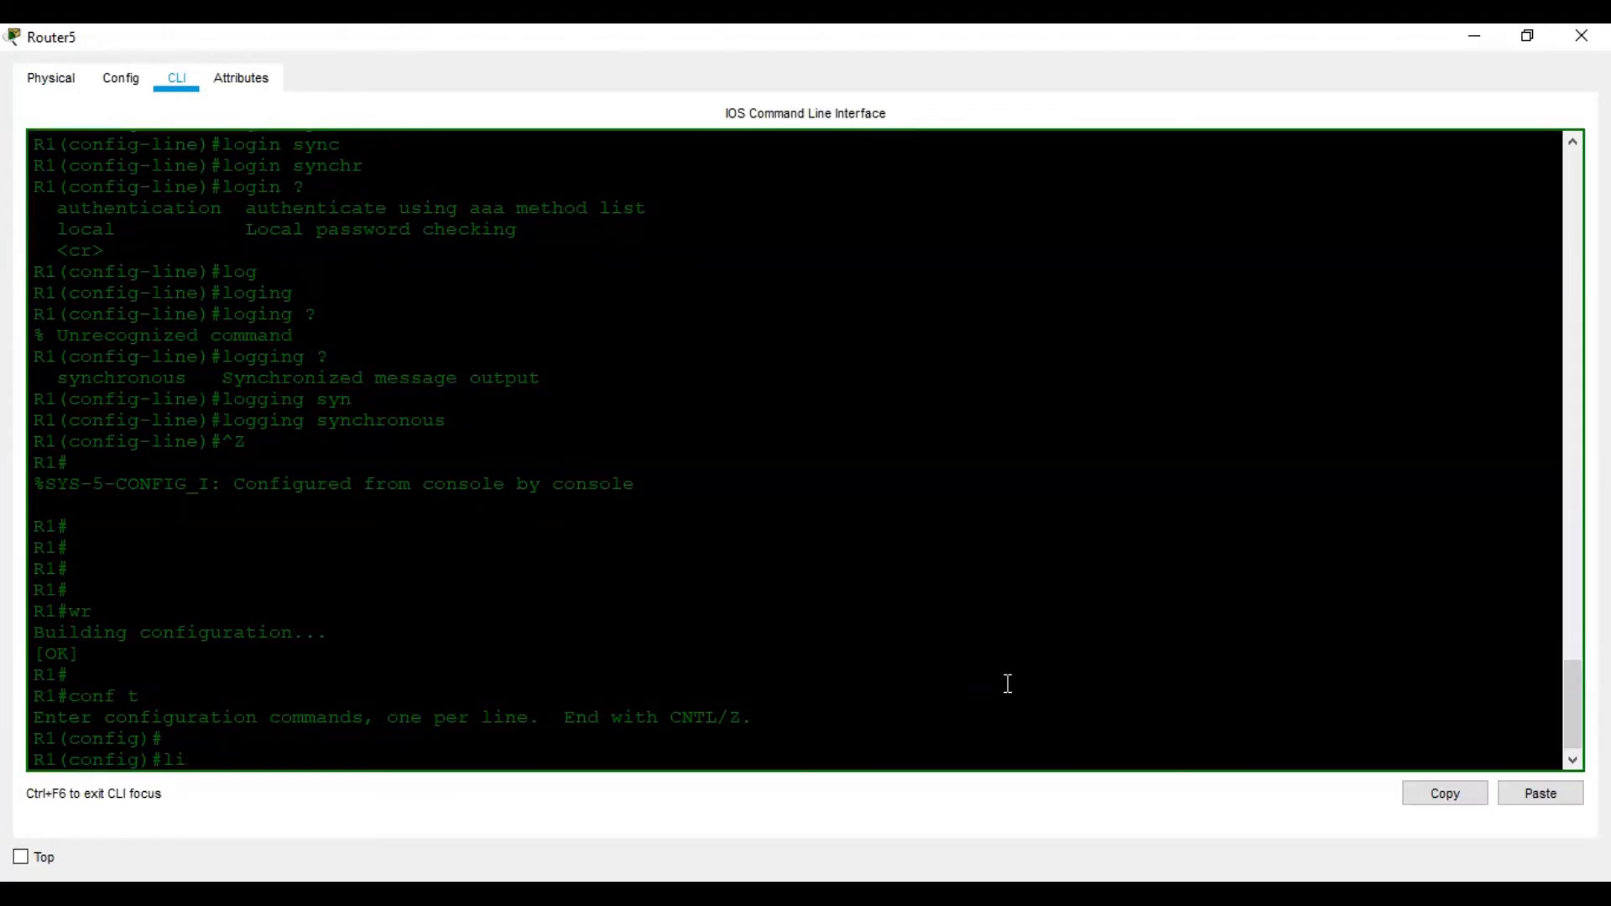
{"action": "key", "text": "Tab"}
{"action": "type", "text": "vt"}
{"action": "key", "text": "Tab"}
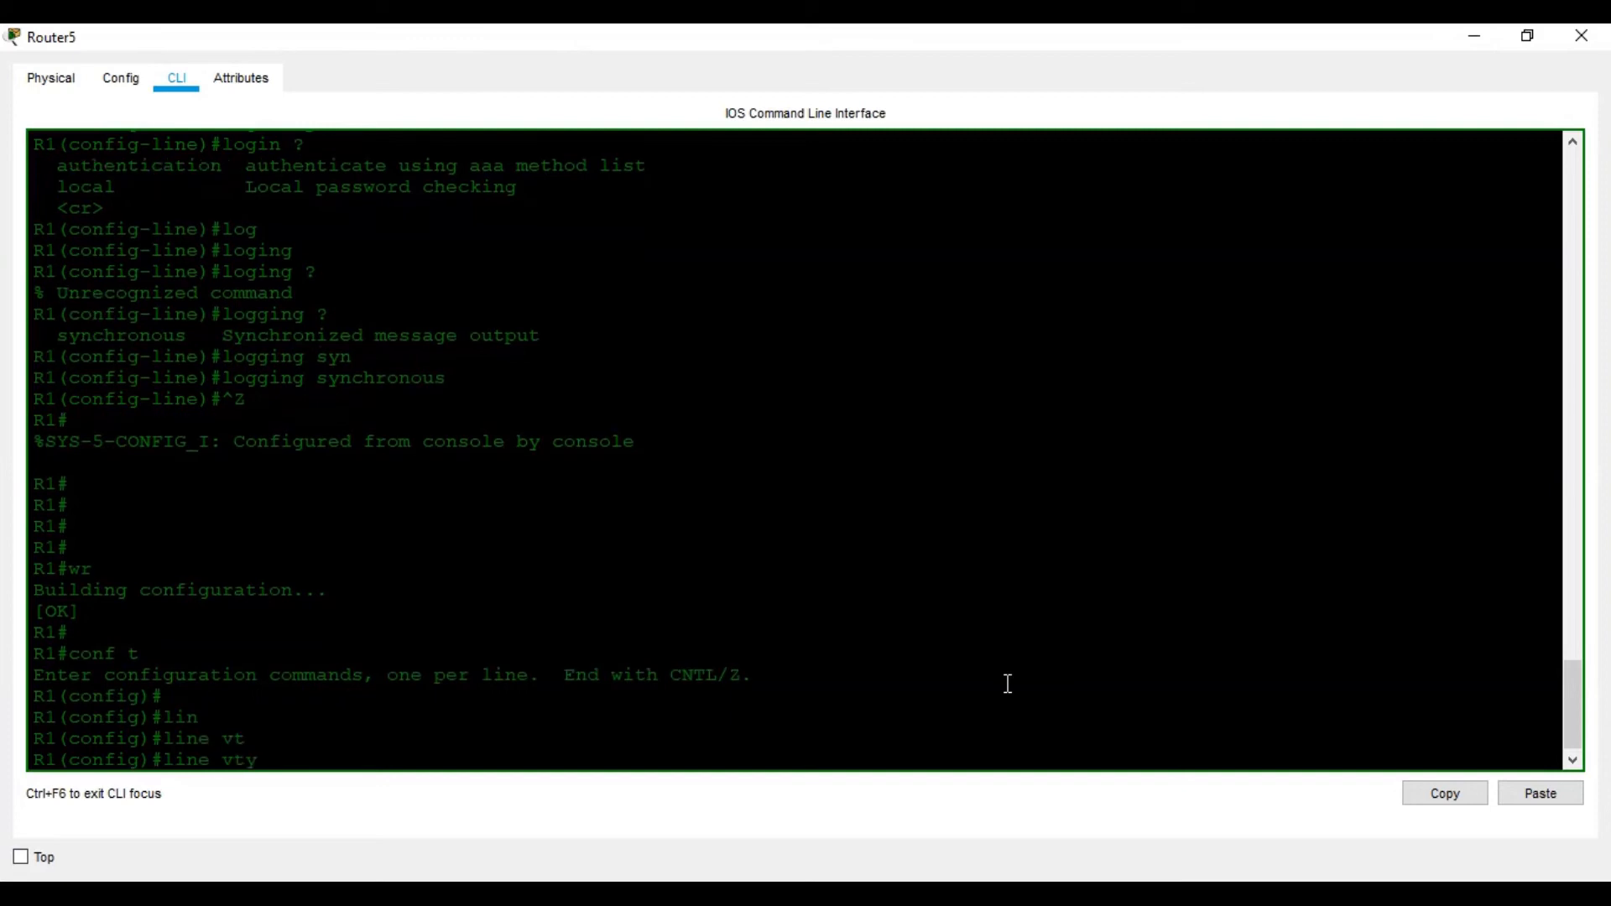
{"action": "type", "text": "?"}
{"action": "type", "text": "0"}
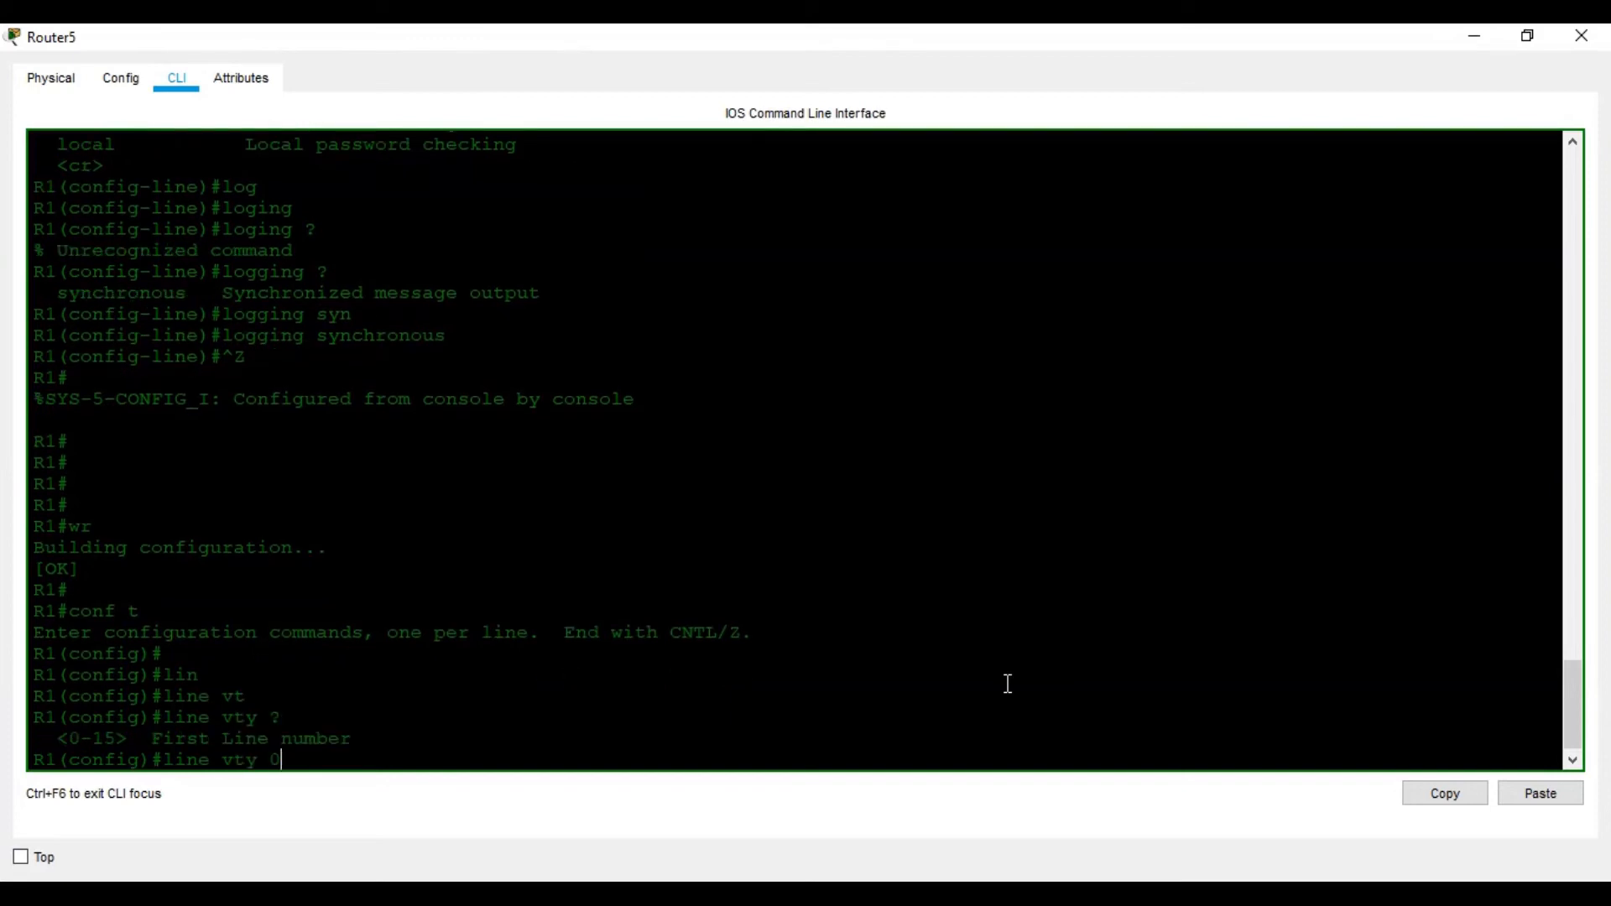
{"action": "type", "text": " -4"}
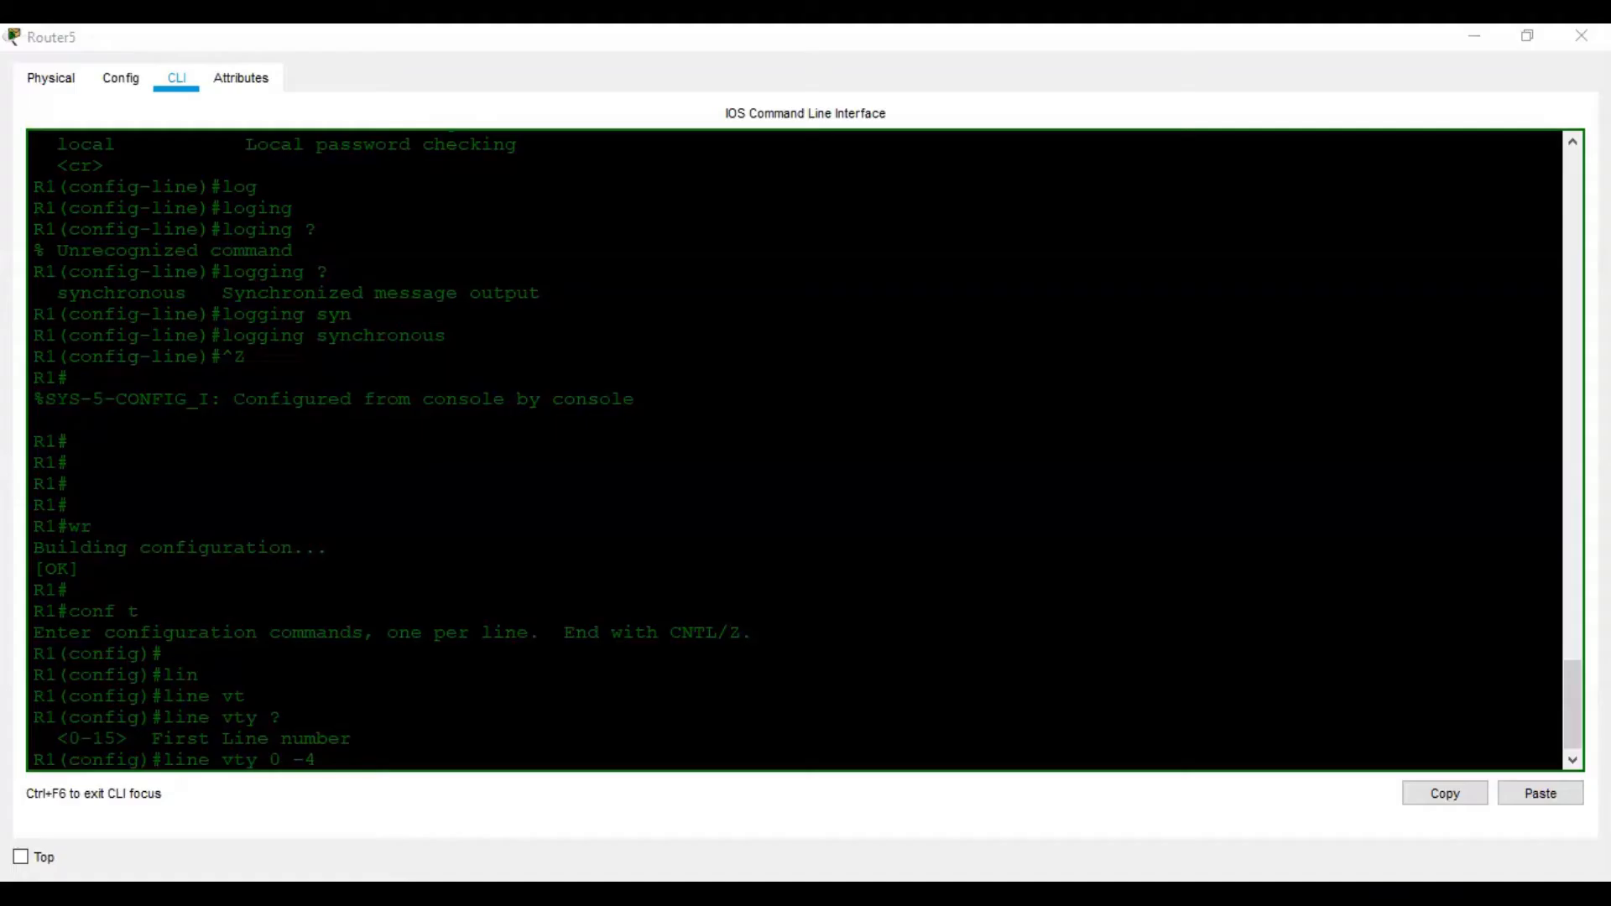
{"action": "left_click", "coordinate": [1089, 789]}
{"action": "key", "text": "BackSpace"}
{"action": "key", "text": "BackSpace"}
{"action": "key", "text": "BackSpace"}
{"action": "type", "text": "4"}
{"action": "key", "text": "Return"}
Set the vty line password to the lab's vty password
{"action": "key", "text": "alt+Tab"}
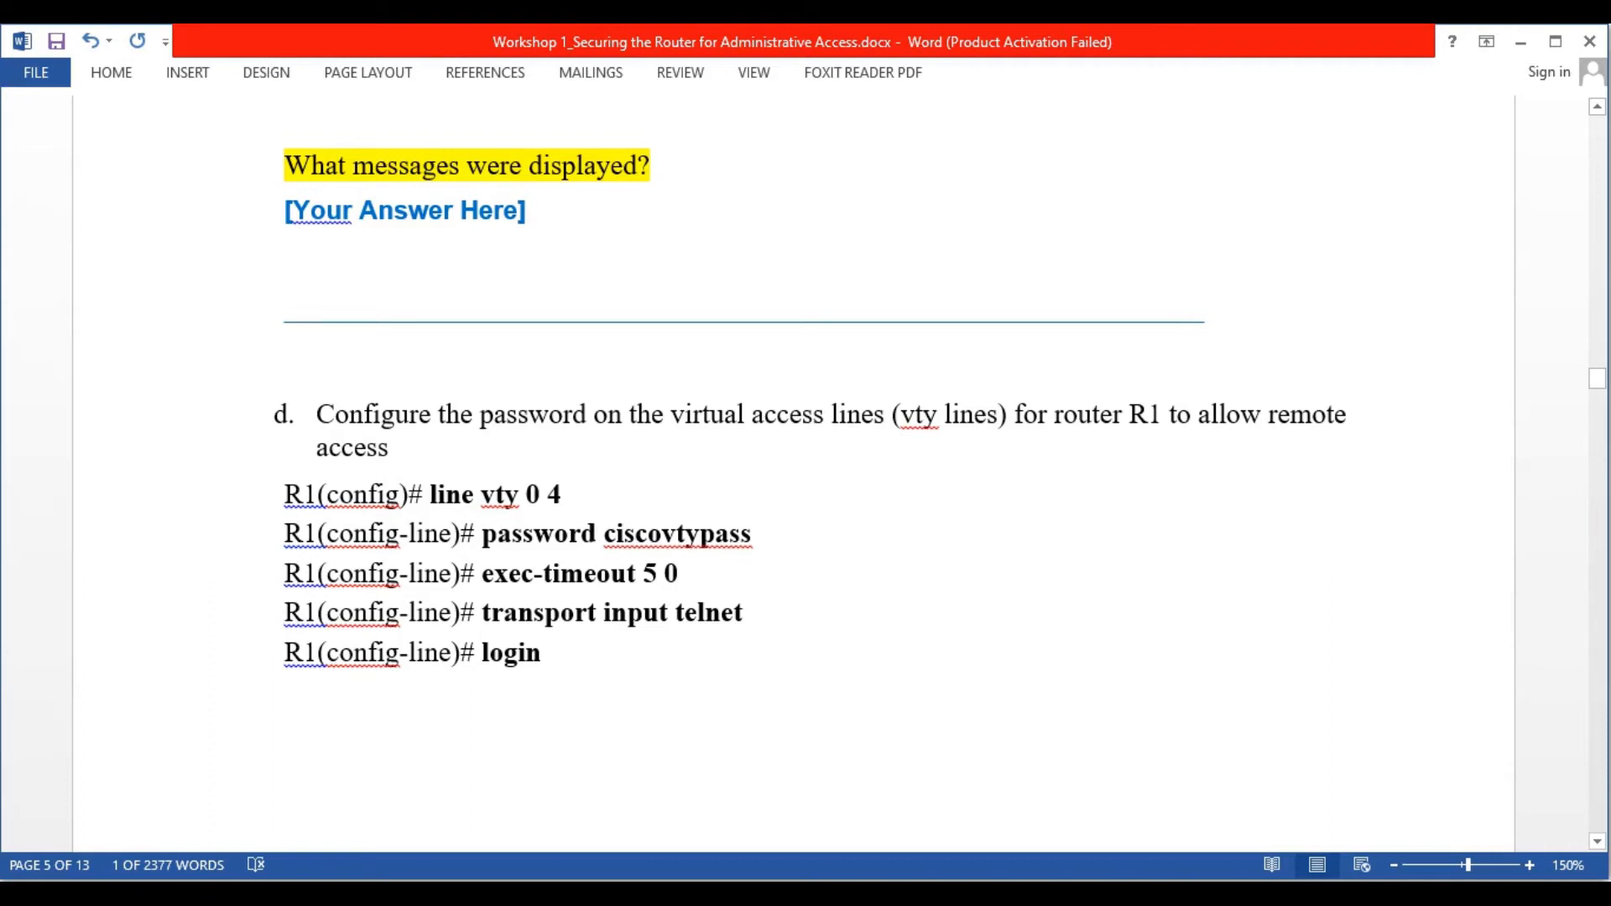
{"action": "key", "text": "alt+Tab"}
{"action": "type", "text": "pas"}
{"action": "key", "text": "Tab"}
{"action": "type", "text": "cry"}
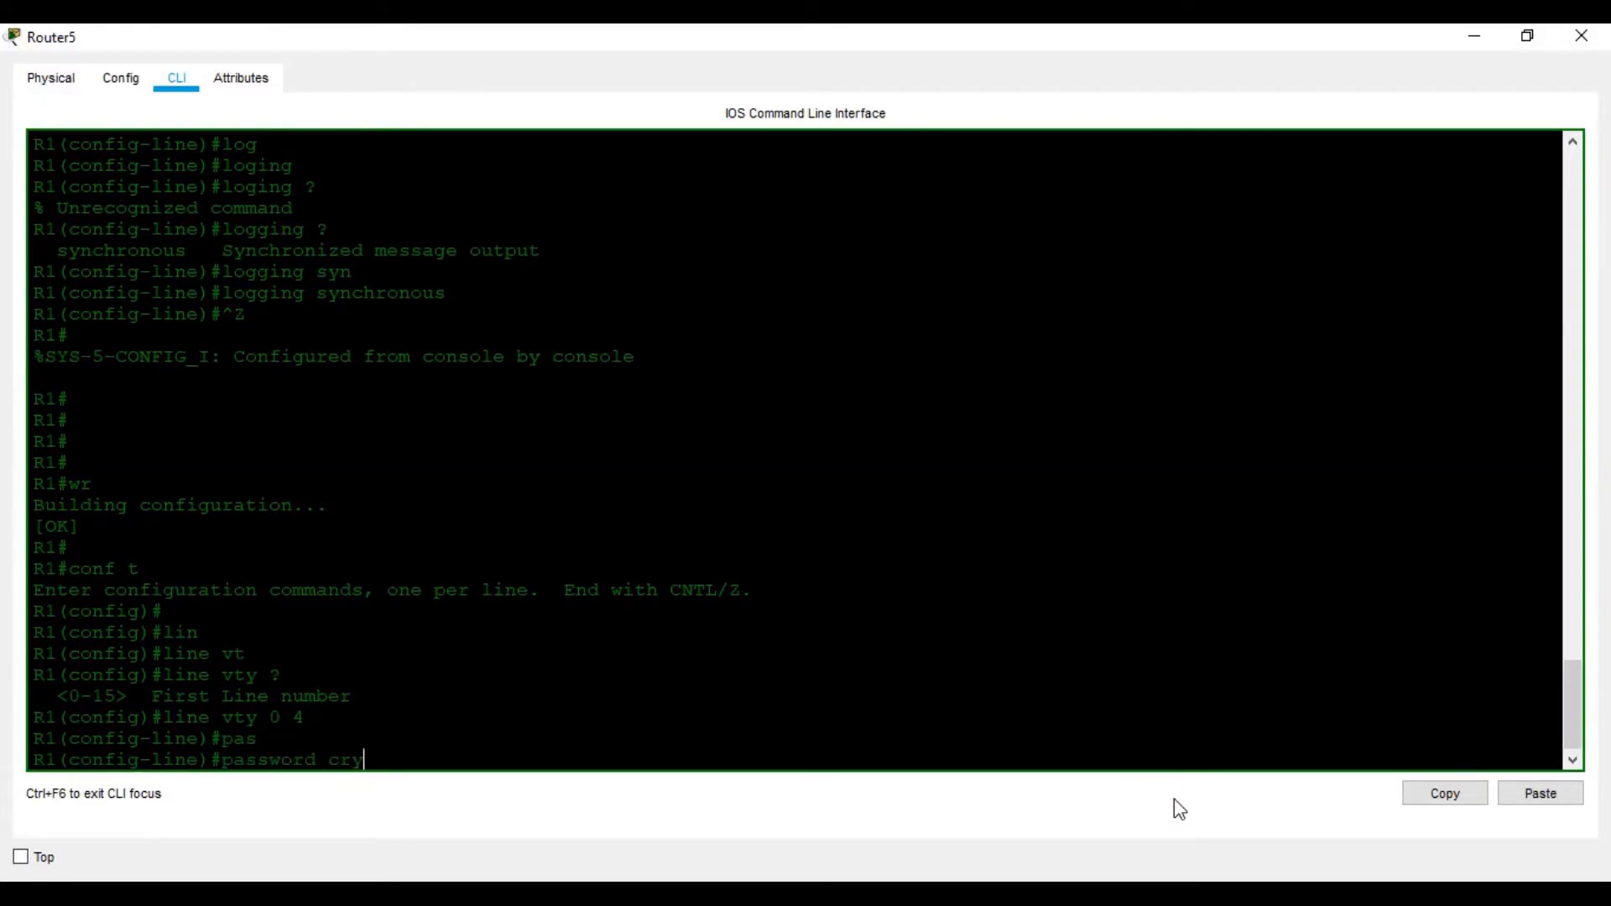
{"action": "key", "text": "alt+Tab"}
{"action": "key", "text": "alt+Tab"}
{"action": "key", "text": "BackSpace"}
{"action": "key", "text": "BackSpace"}
{"action": "type", "text": "iscovtypass"}
{"action": "key", "text": "Return"}
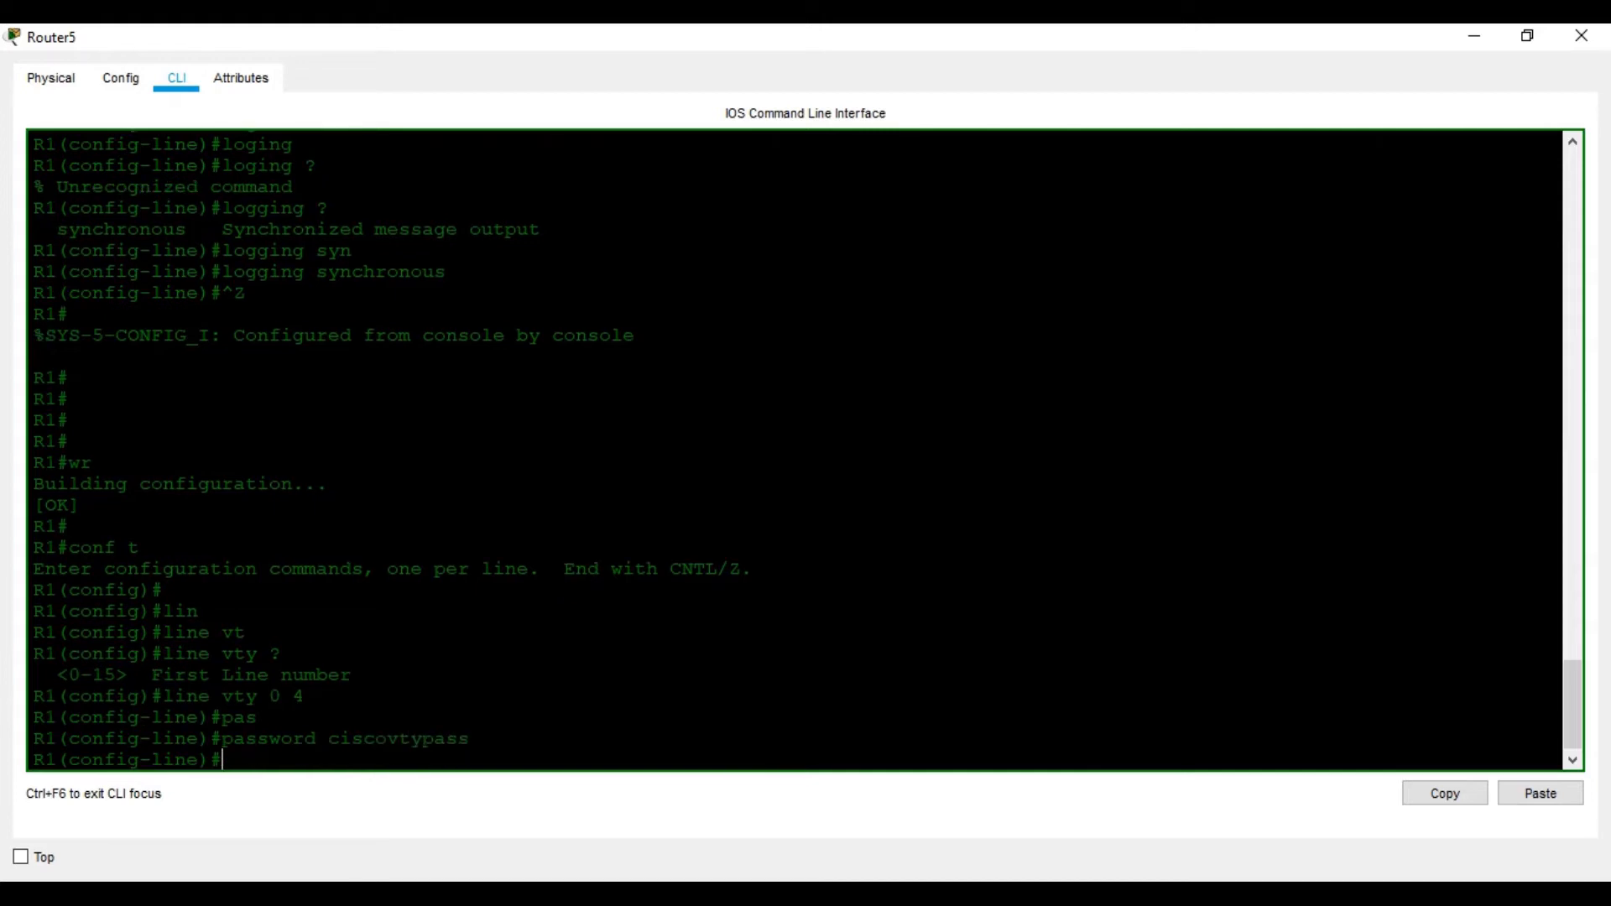
Set the vty exec timeout to 5 0 (five minutes)
{"action": "key", "text": "alt+Tab"}
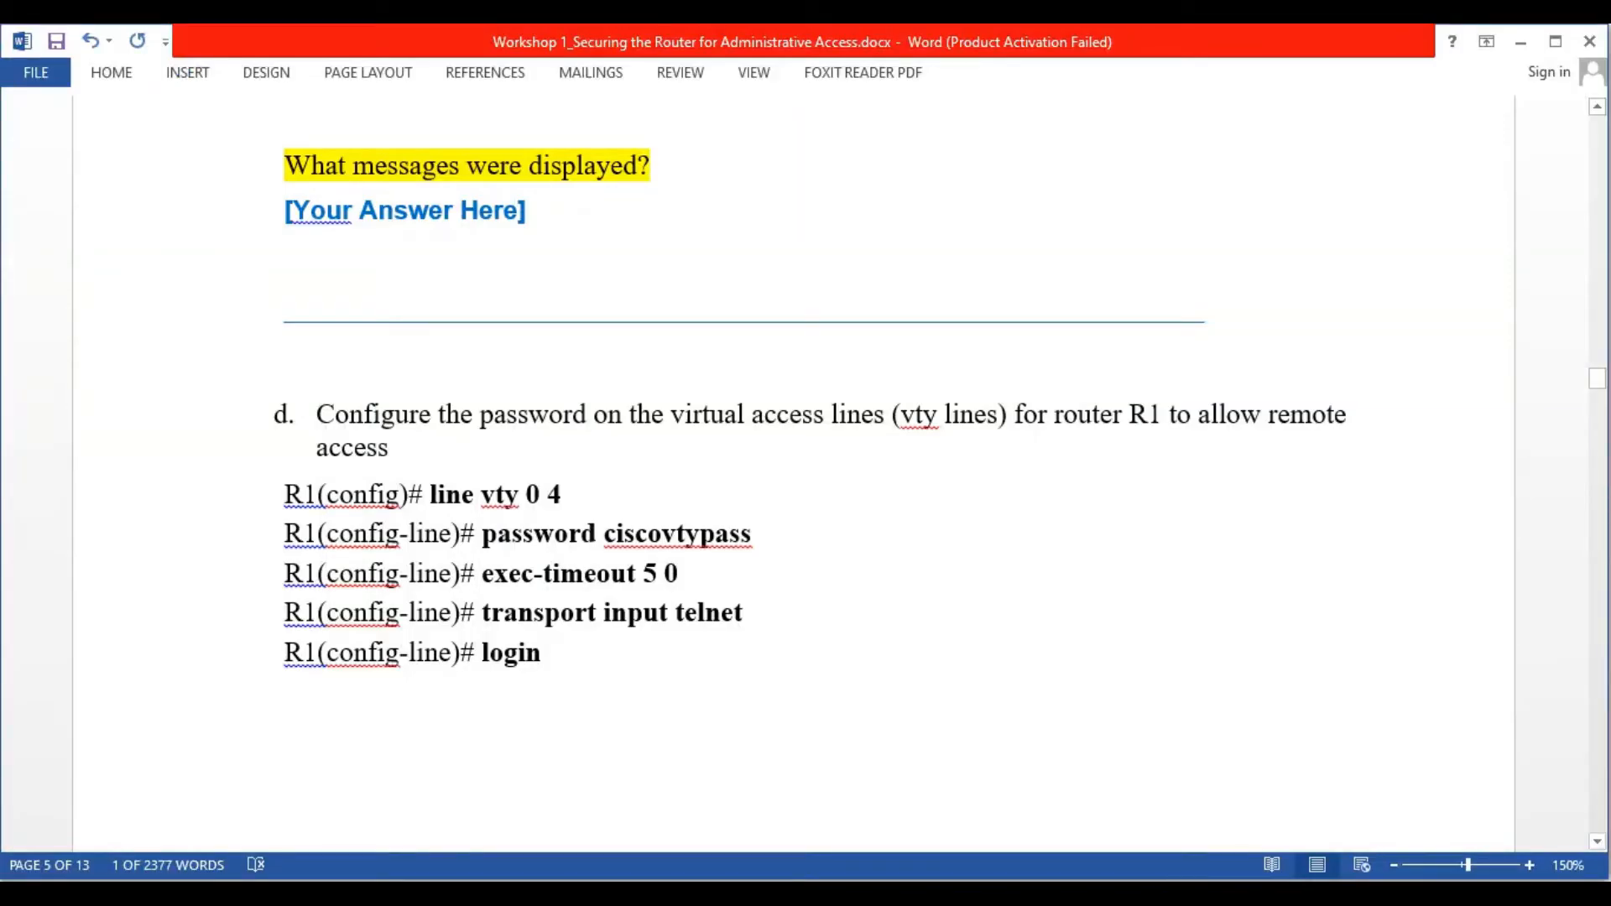
{"action": "key", "text": "alt+Tab"}
{"action": "type", "text": "ec"}
{"action": "key", "text": "Tab"}
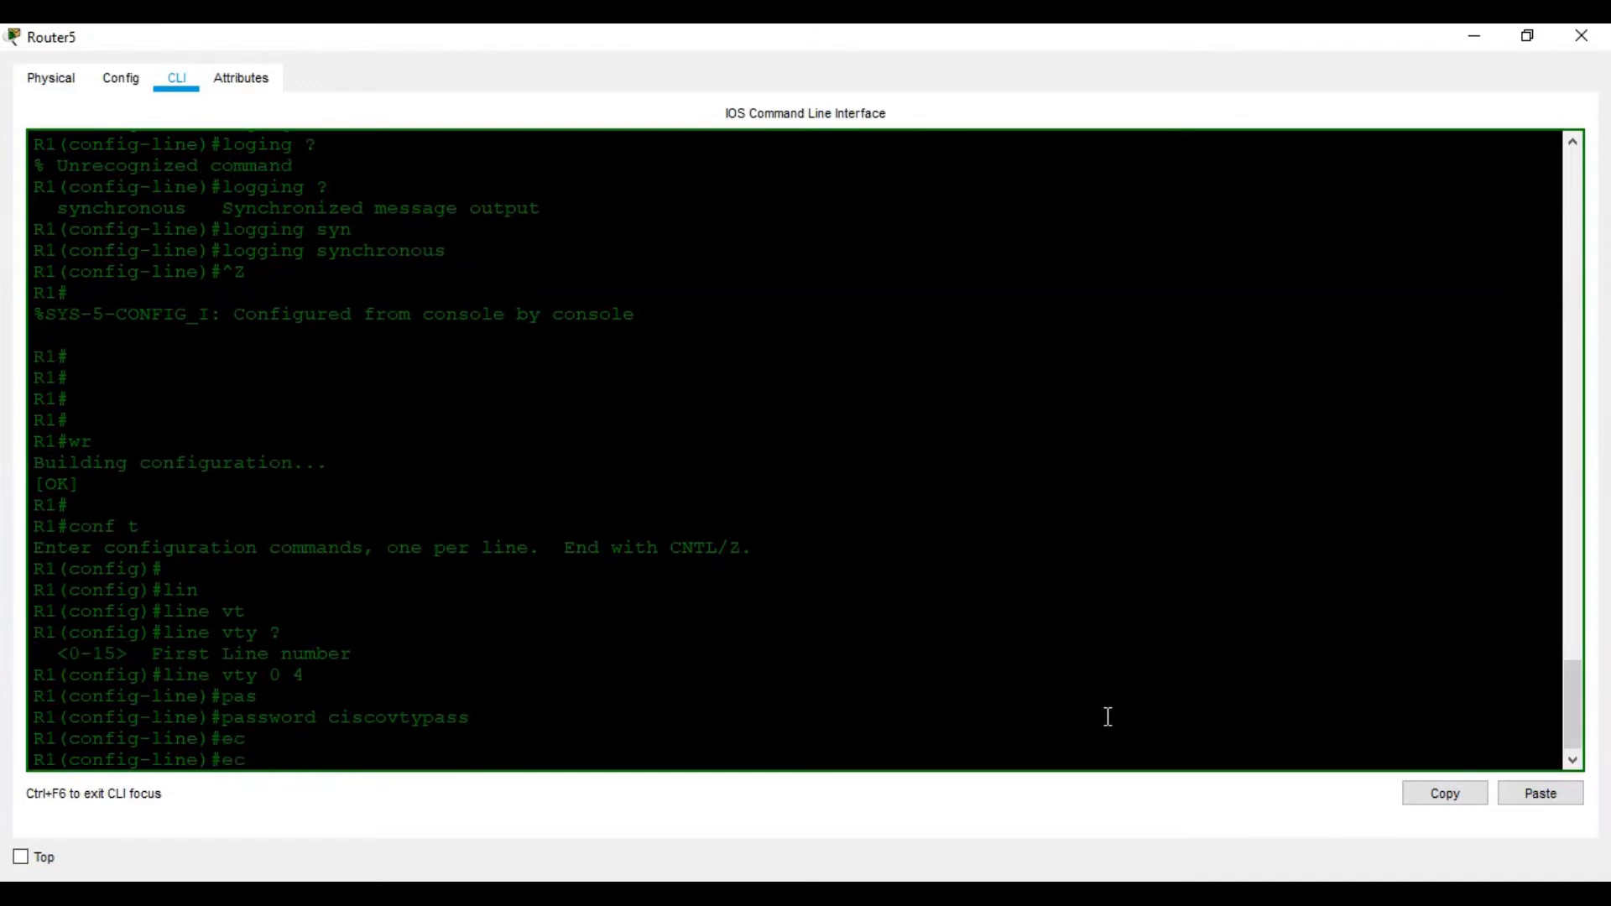
{"action": "key", "text": "BackSpace"}
{"action": "type", "text": "xe"}
{"action": "key", "text": "Tab"}
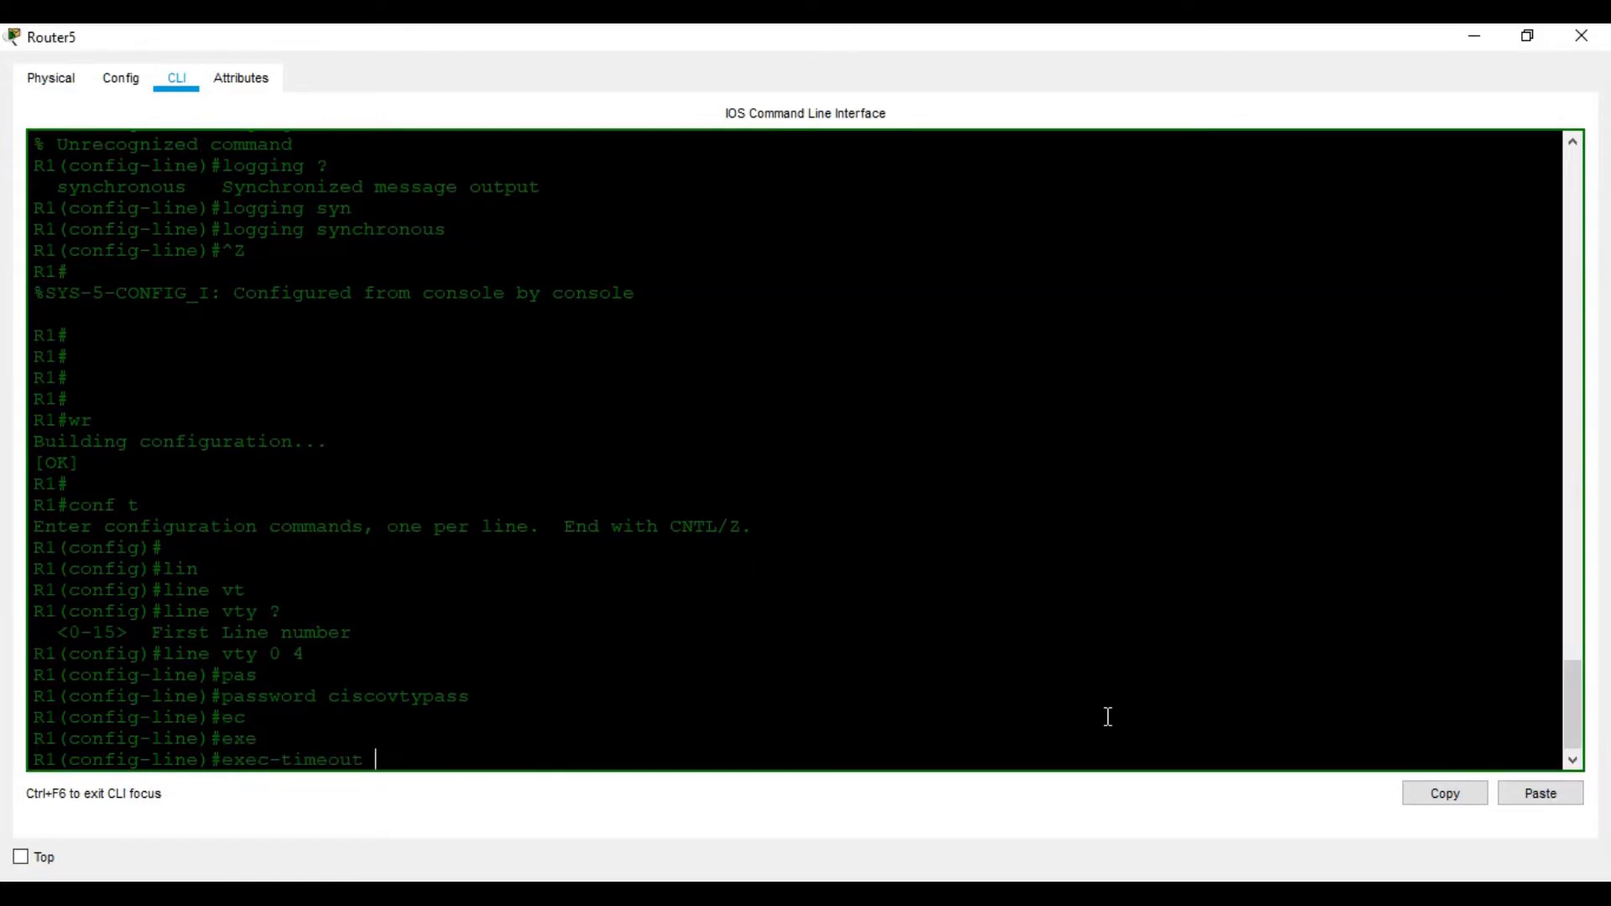
{"action": "type", "text": "5"}
{"action": "key", "text": "Return"}
{"action": "key", "text": "Up"}
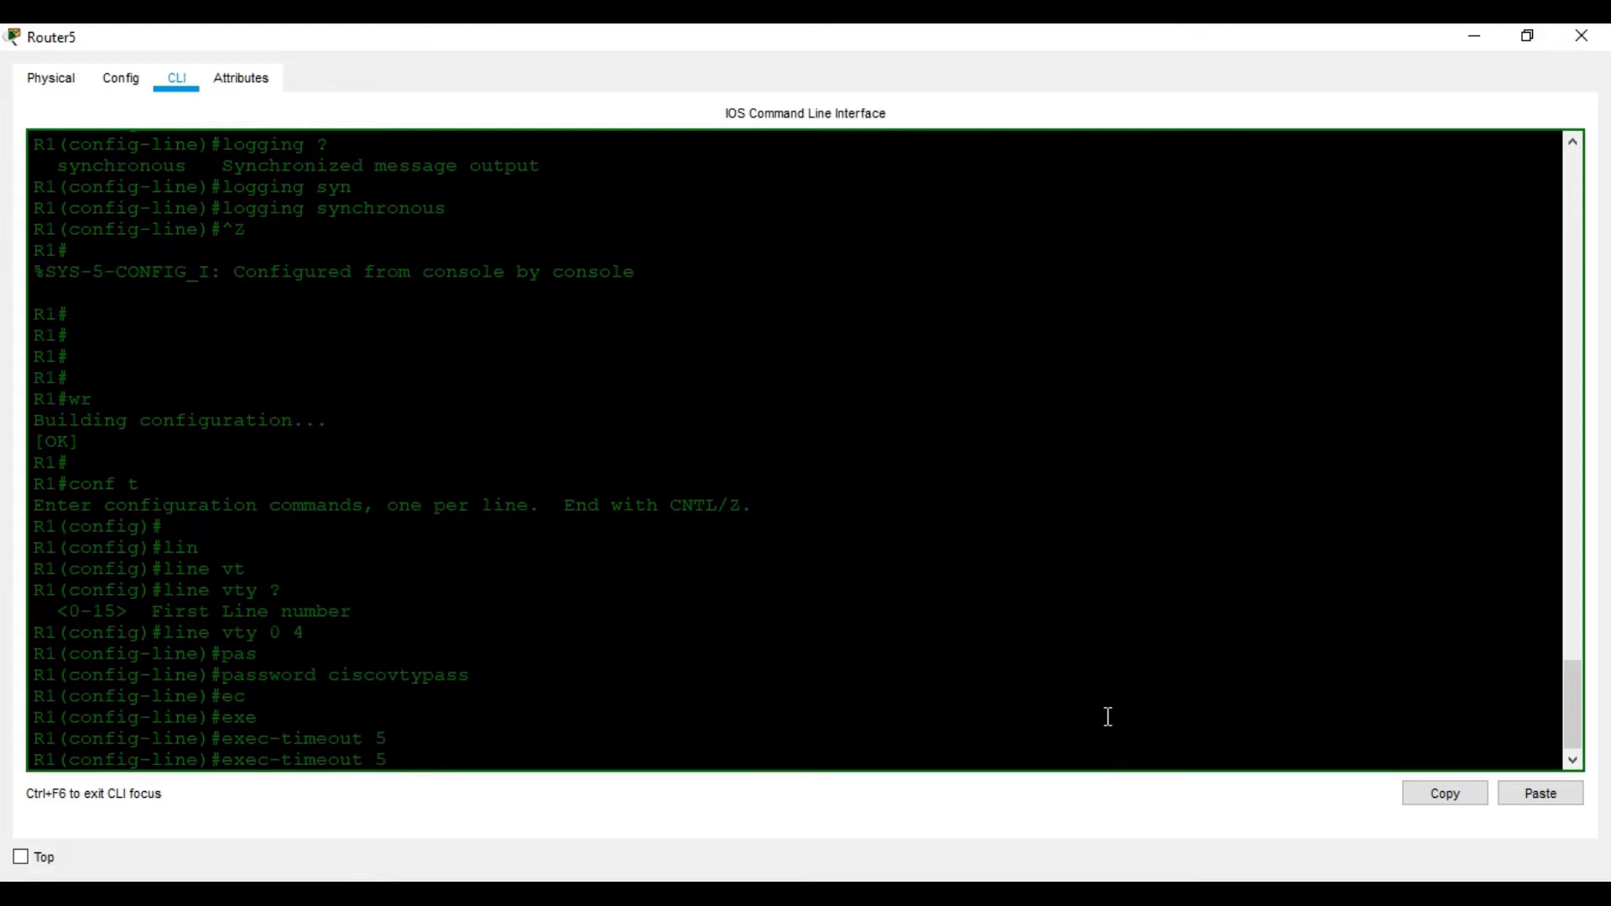
{"action": "type", "text": "0"}
{"action": "key", "text": "Return"}
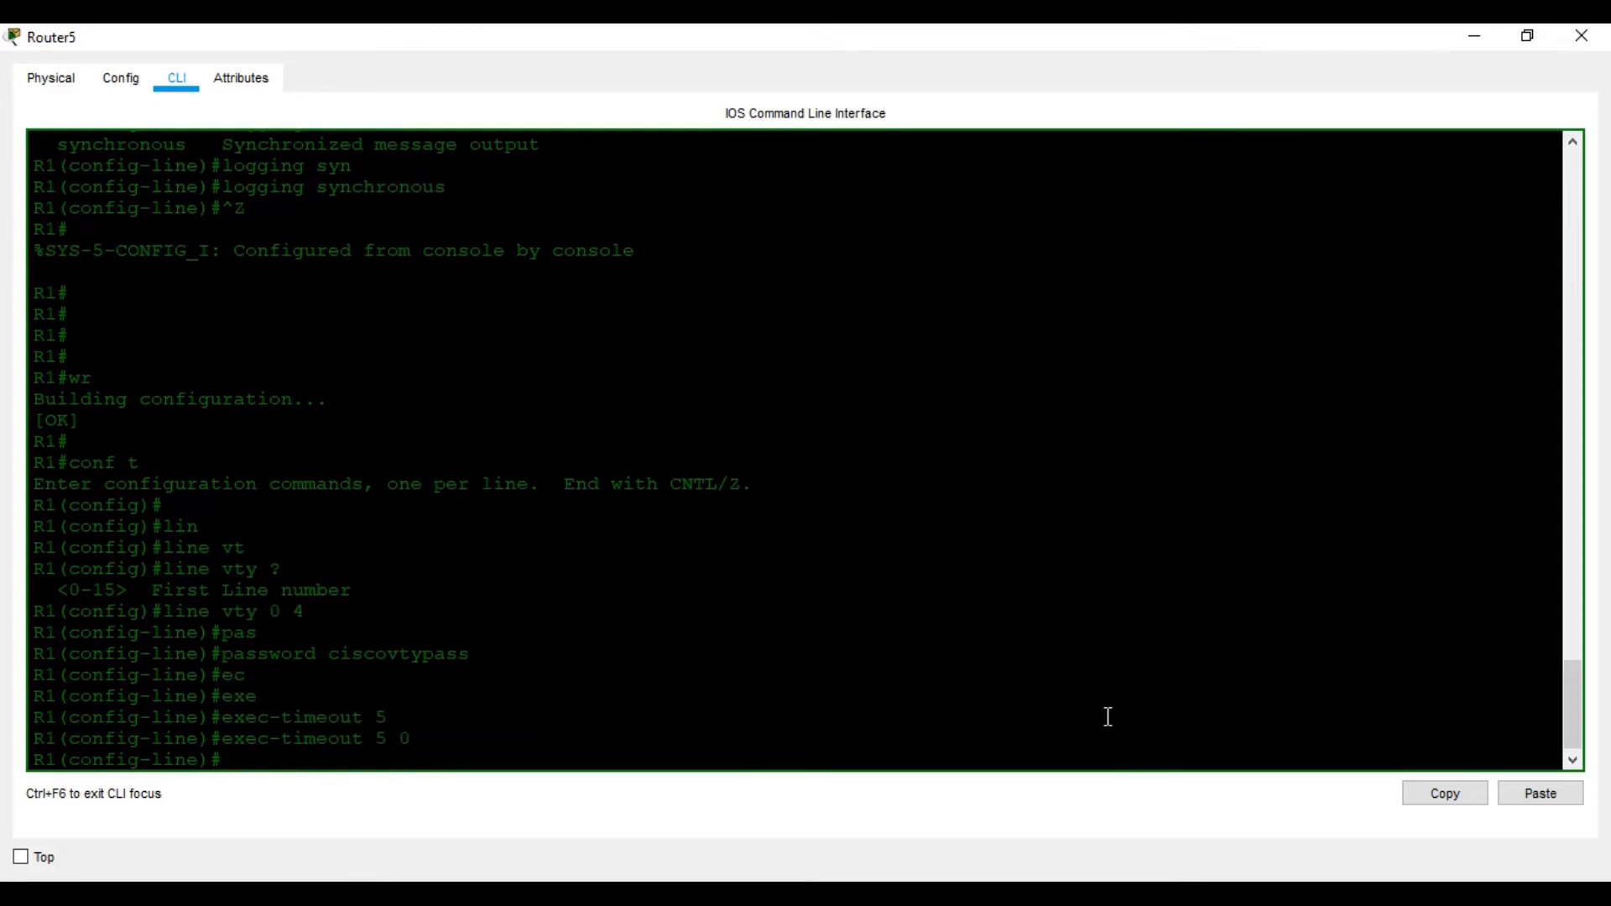
Restrict vty access to transport input telnet and require login
{"action": "key", "text": "alt+Tab"}
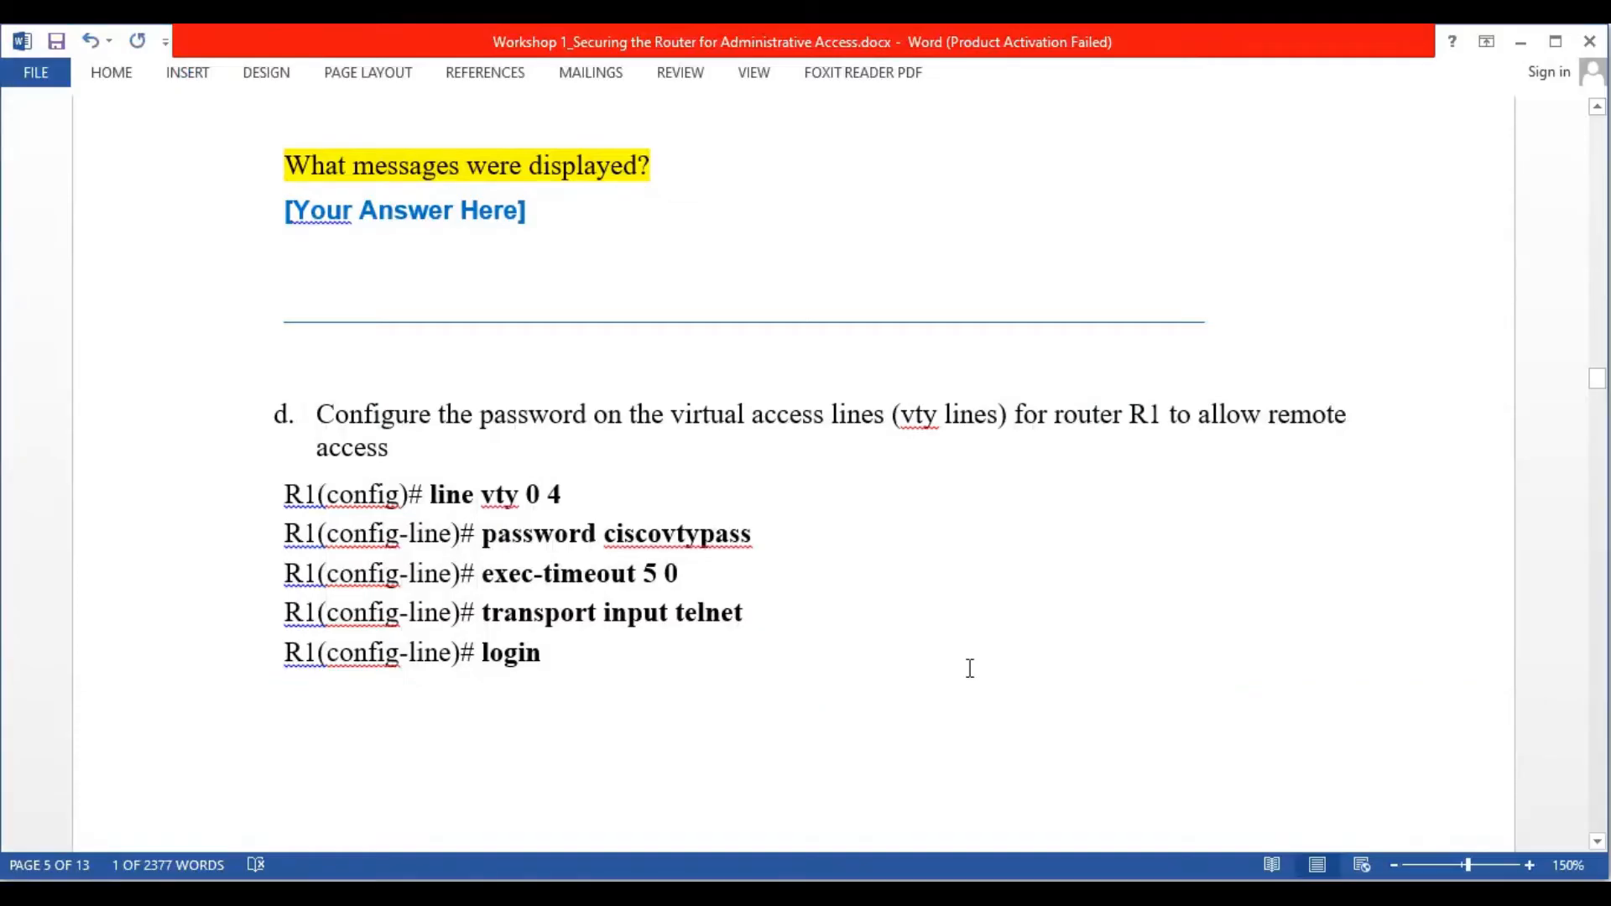
{"action": "key", "text": "alt+Tab"}
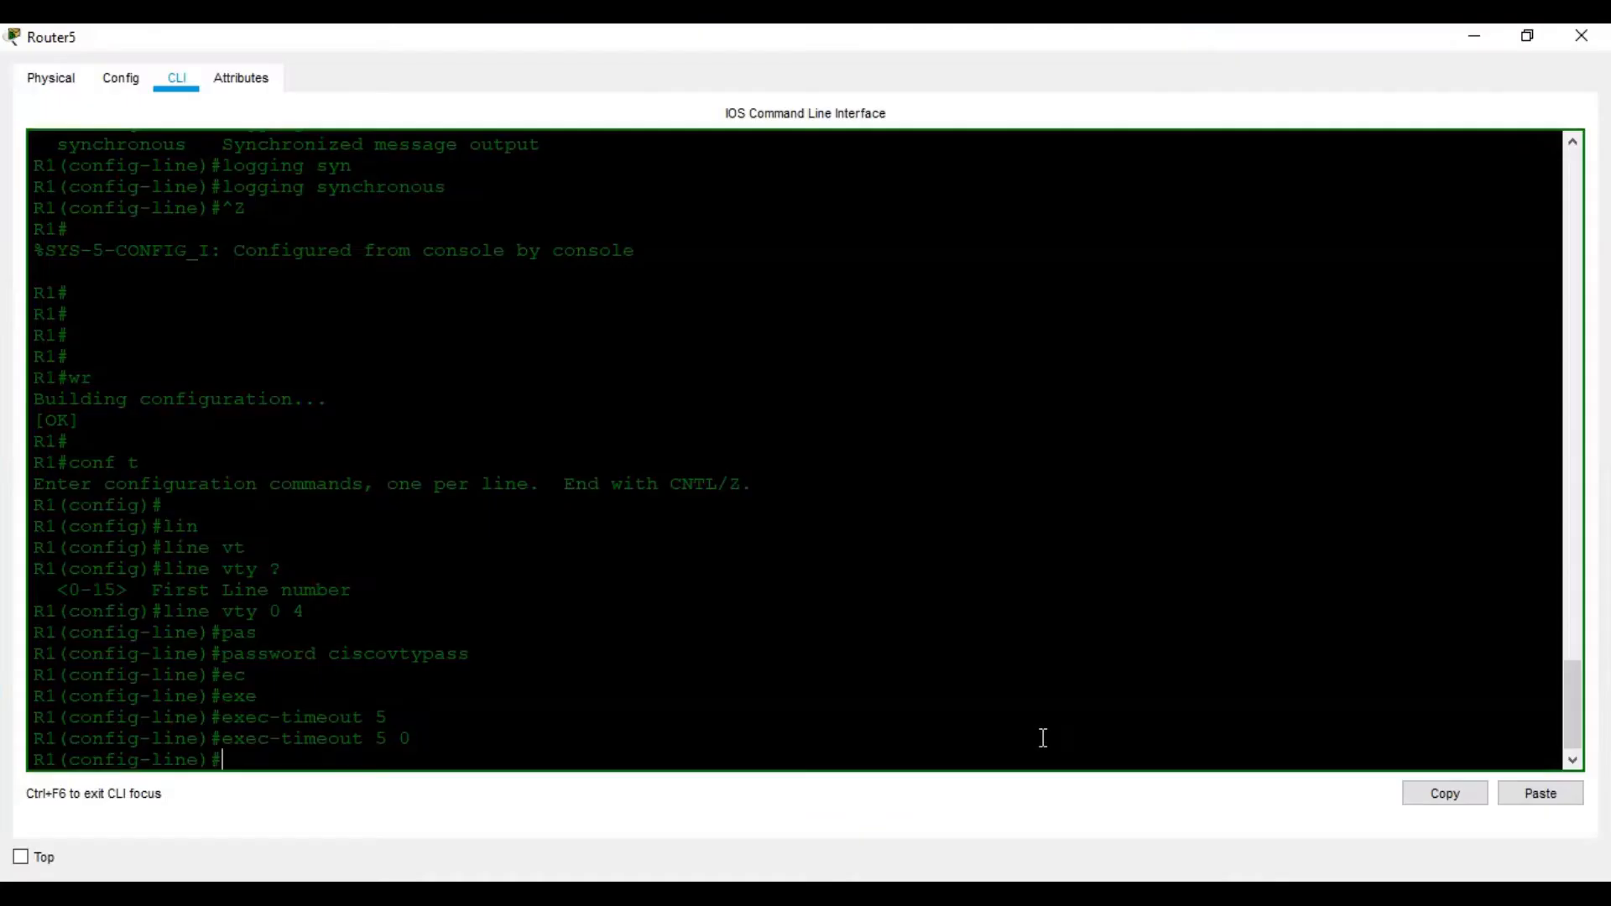
{"action": "type", "text": "tra"}
{"action": "key", "text": "Tab"}
{"action": "type", "text": "?"}
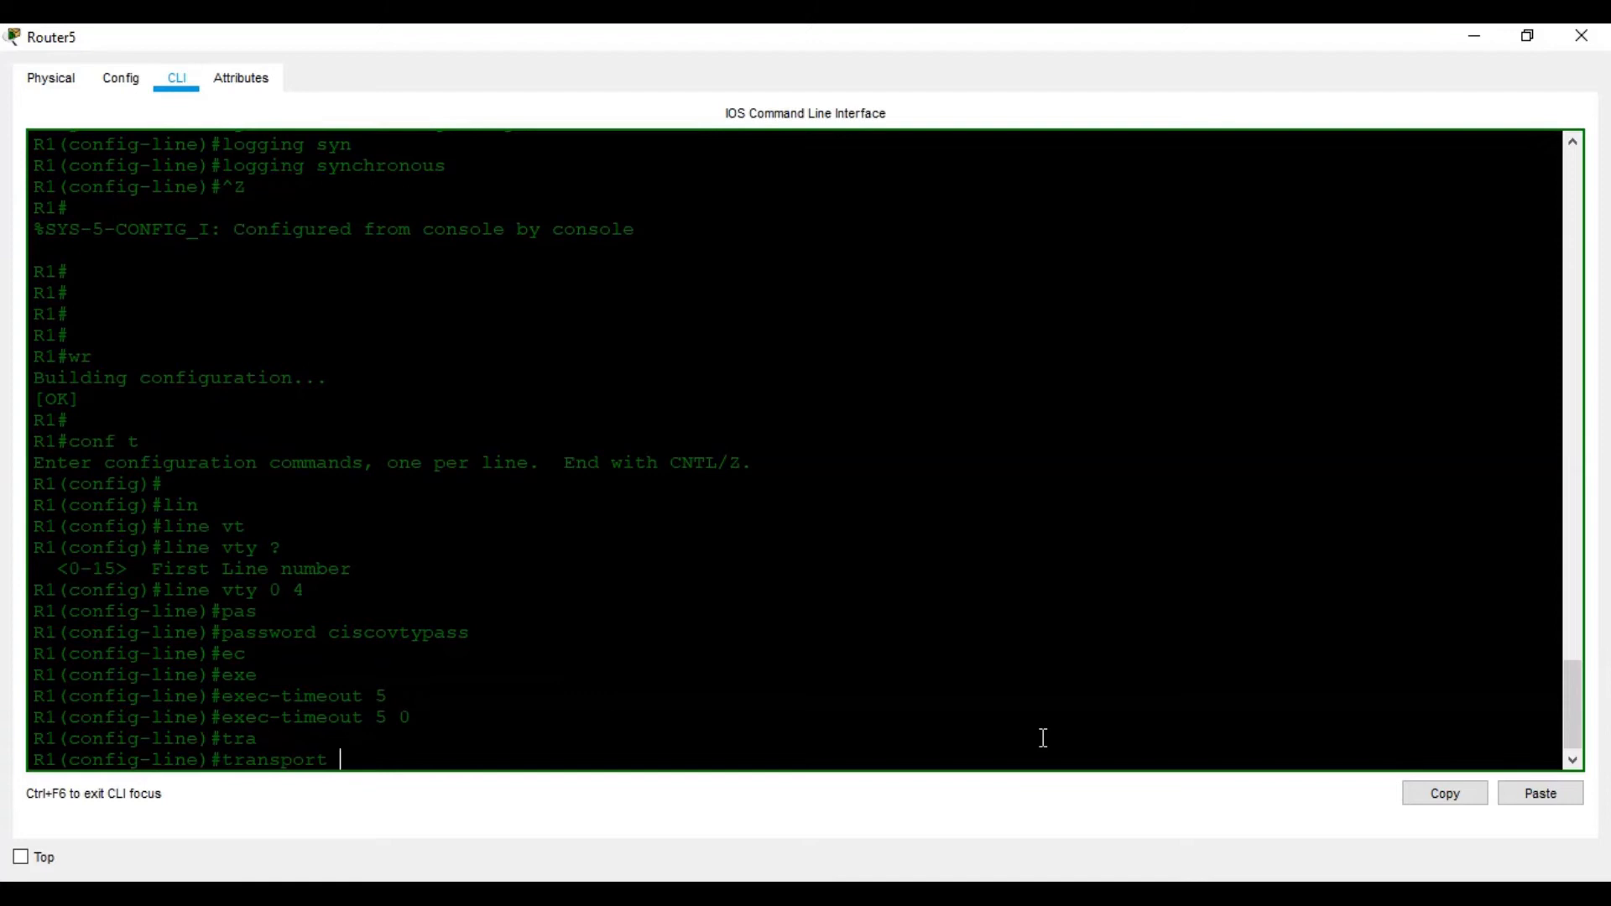
{"action": "type", "text": "in"}
{"action": "key", "text": "Tab"}
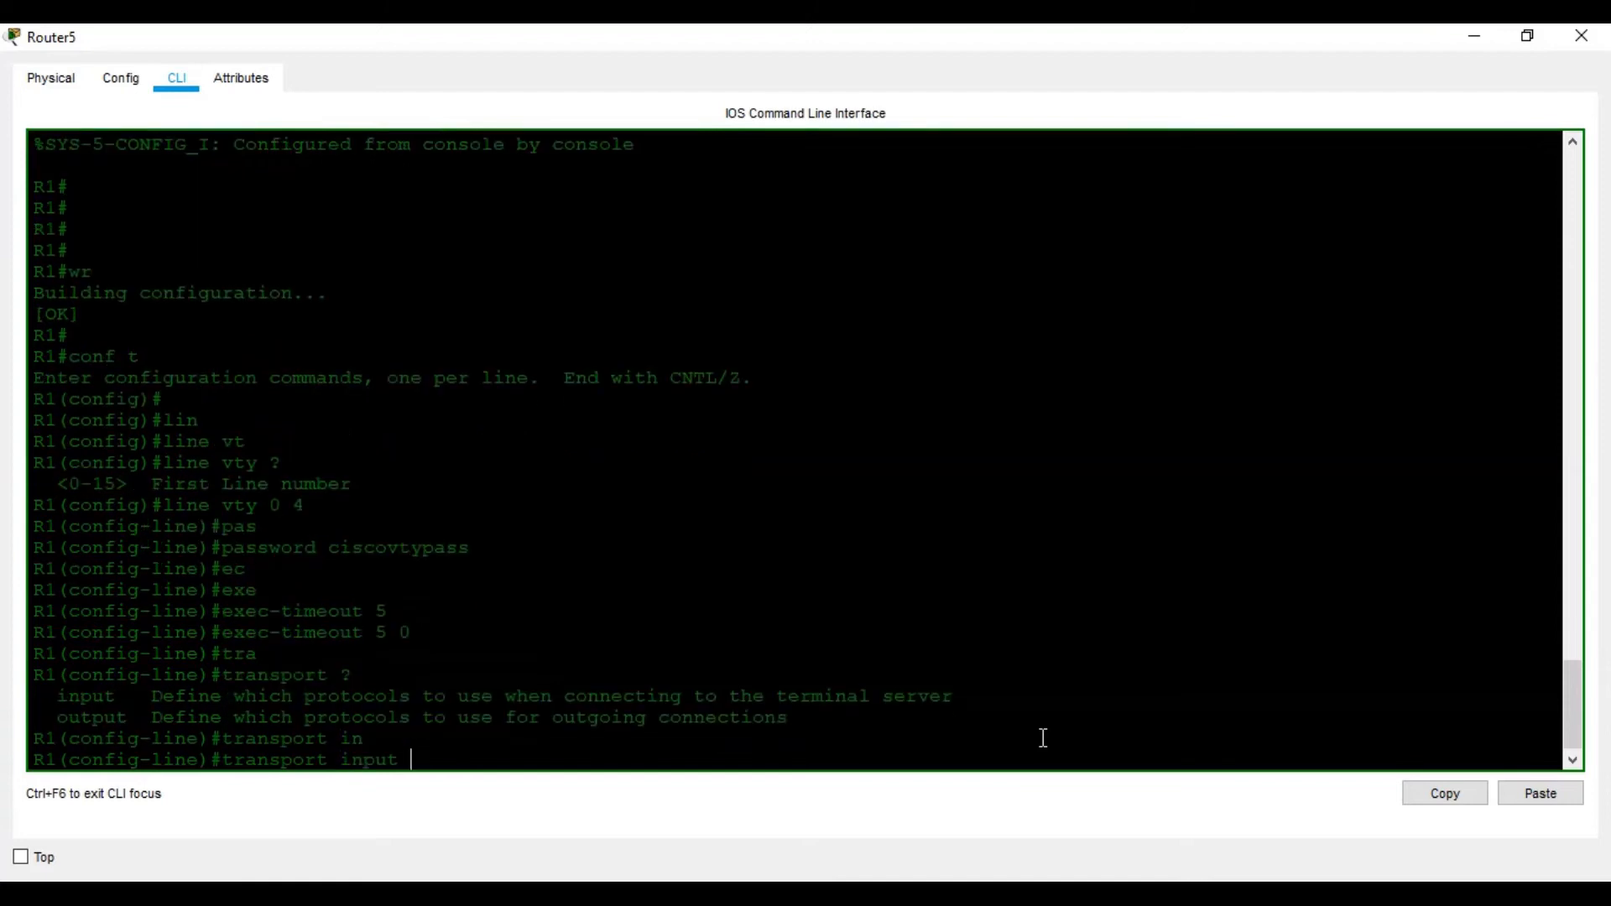
{"action": "type", "text": "?tel"}
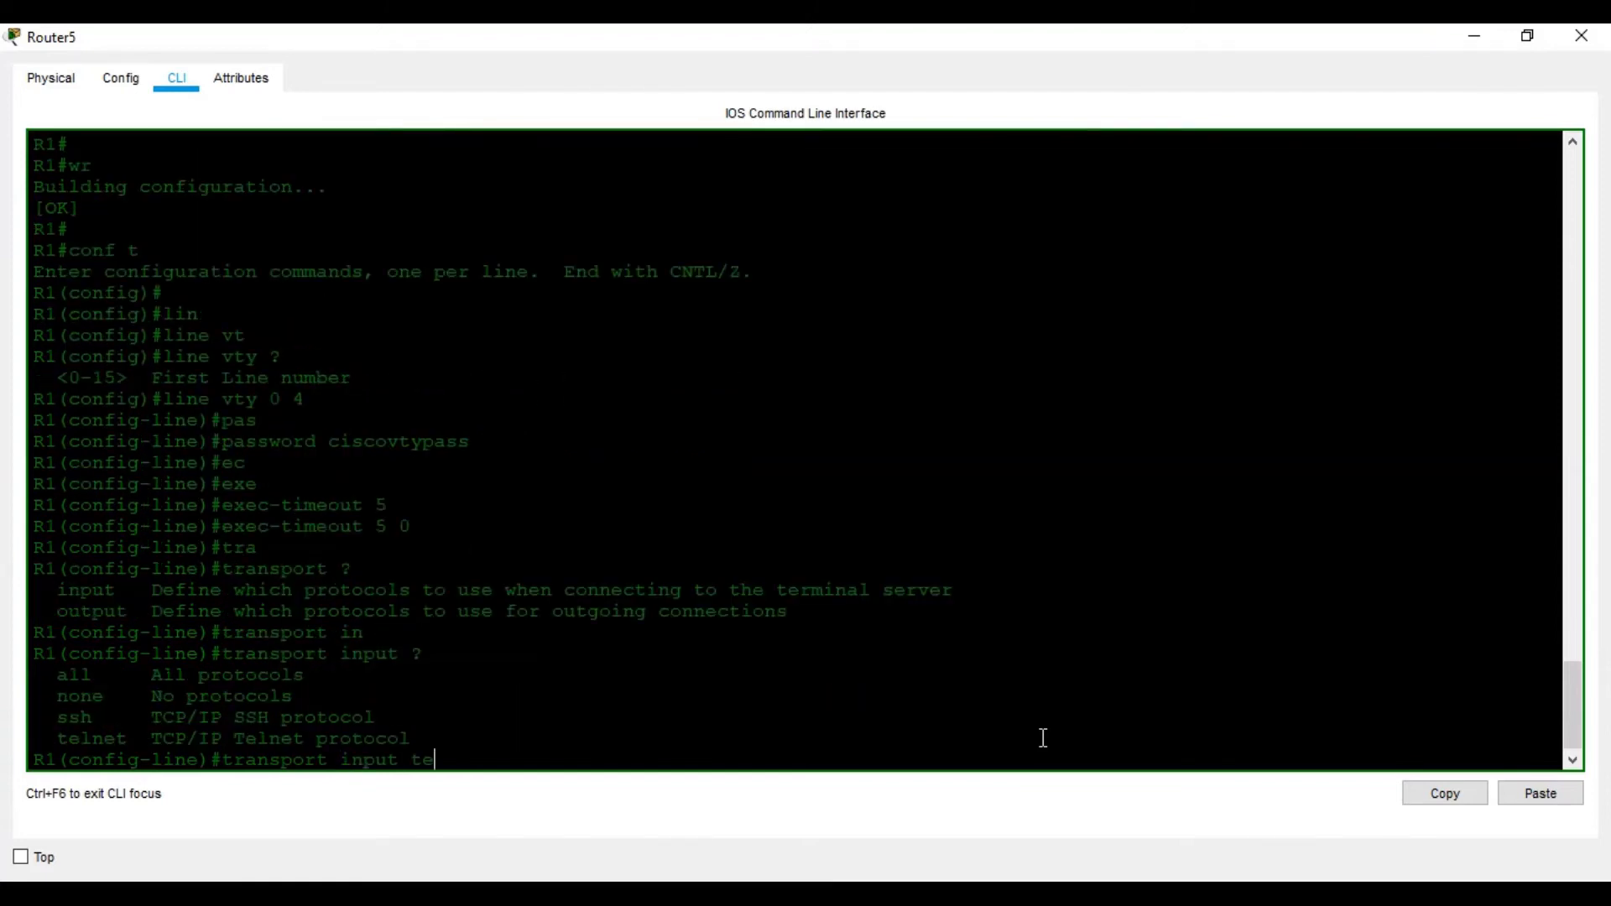
{"action": "key", "text": "Tab"}
{"action": "key", "text": "Return"}
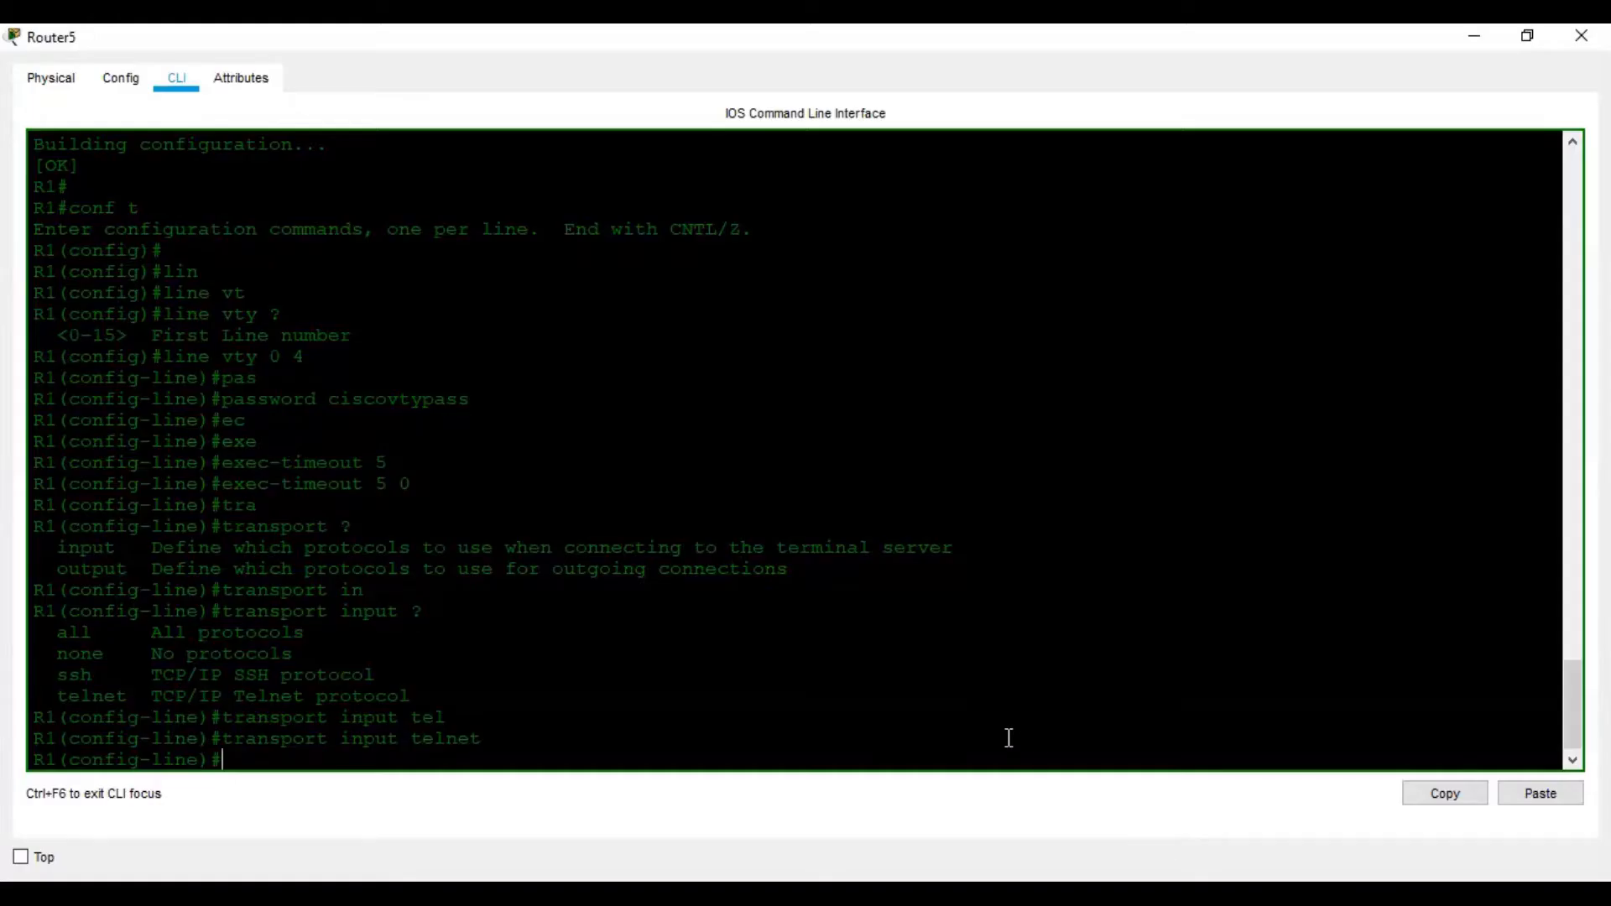
{"action": "type", "text": "login"}
{"action": "key", "text": "Return"}
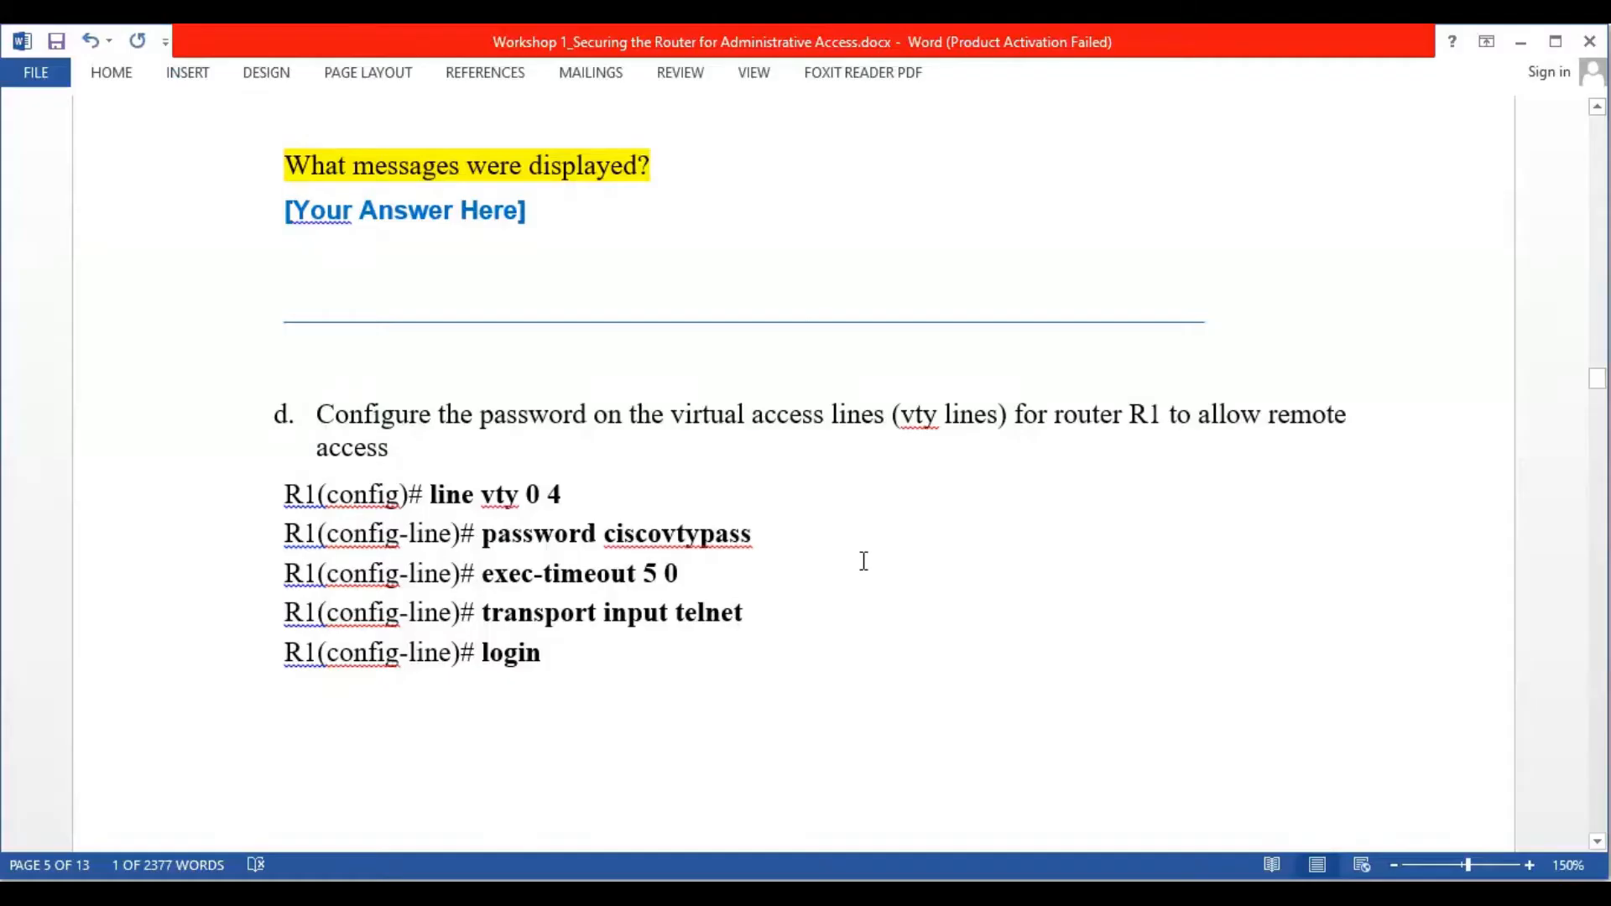
{"action": "scroll", "coordinate": [864, 562], "scroll_direction": "down", "scroll_amount": 3}
{"action": "scroll", "coordinate": [862, 568], "scroll_direction": "down", "scroll_amount": 5}
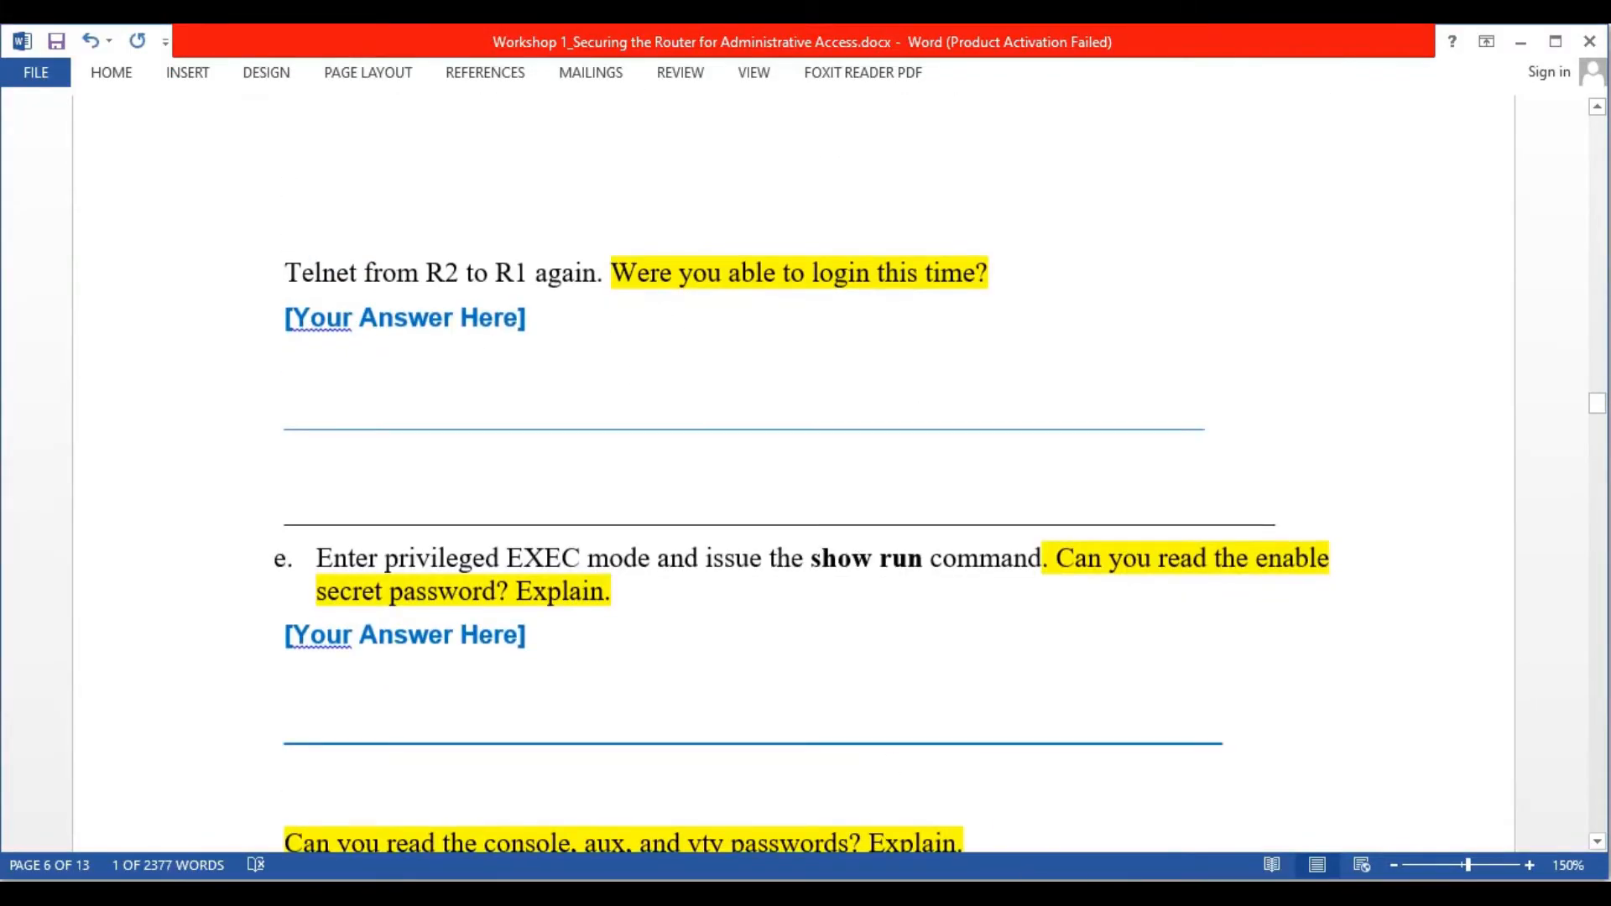
Exit configuration mode, save R1's configuration with wr, and close R1's window
{"action": "key", "text": "alt+Tab"}
{"action": "key", "text": "ctrl+z"}
{"action": "key", "text": "Return"}
{"action": "key", "text": "Return"}
{"action": "key", "text": "Return"}
{"action": "type", "text": "wr"}
{"action": "key", "text": "Return"}
{"action": "key", "text": "Return"}
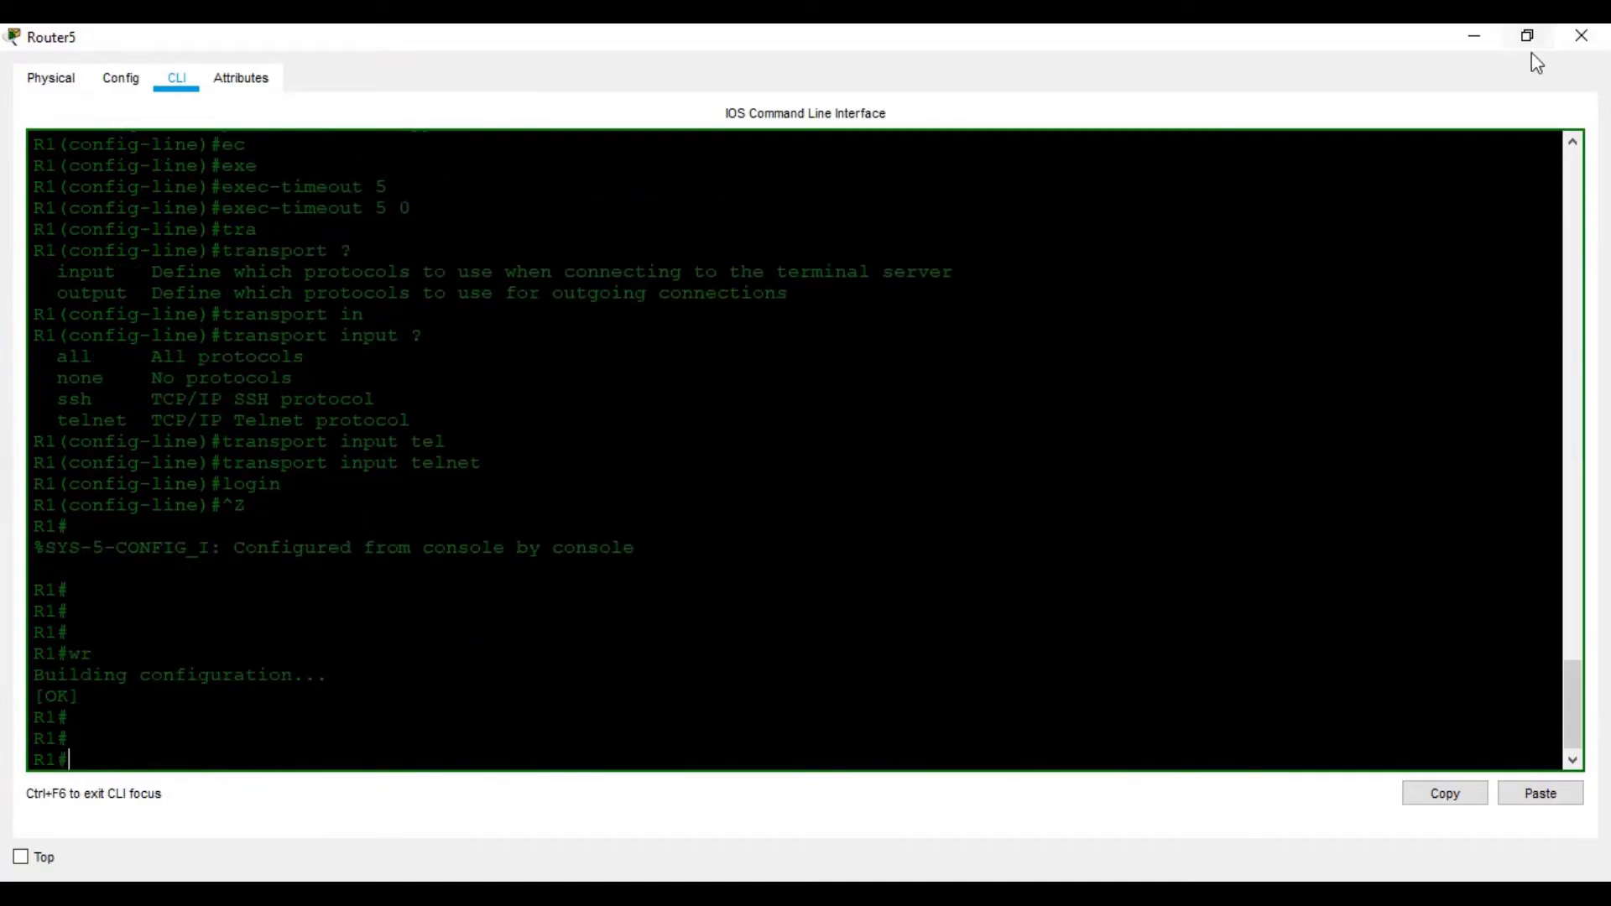
{"action": "left_click", "coordinate": [1582, 35]}
From R2's maximised CLI, telnet to 10.1.1.1 and log in with the vty password
{"action": "left_click", "coordinate": [805, 401]}
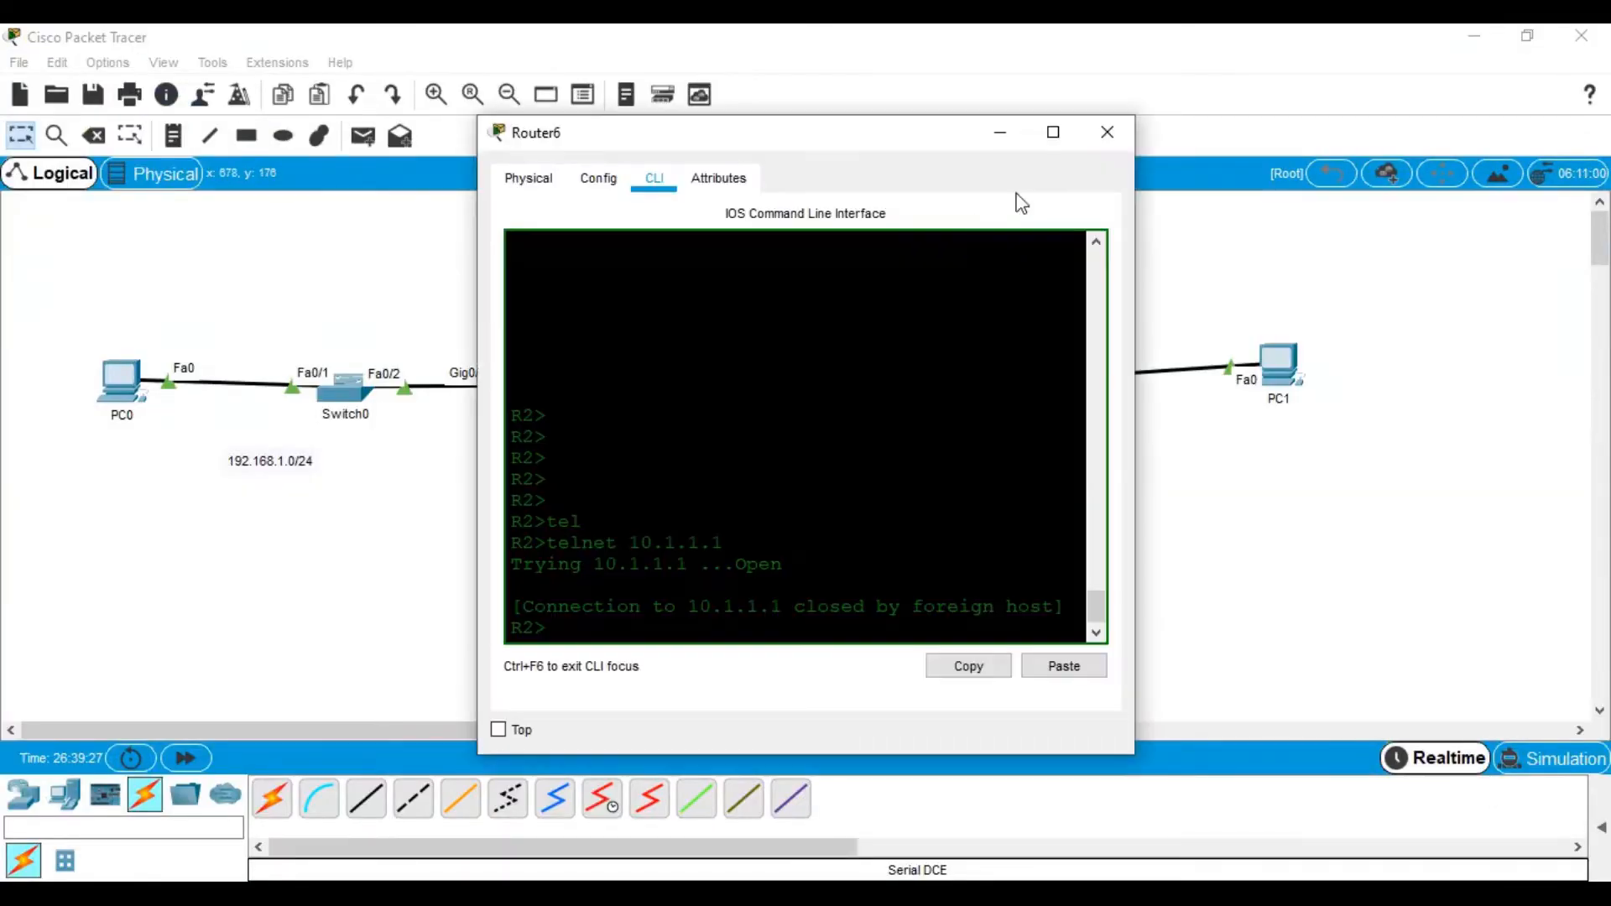
{"action": "left_click", "coordinate": [1054, 132]}
{"action": "key", "text": "Return"}
{"action": "key", "text": "Return"}
{"action": "key", "text": "Up"}
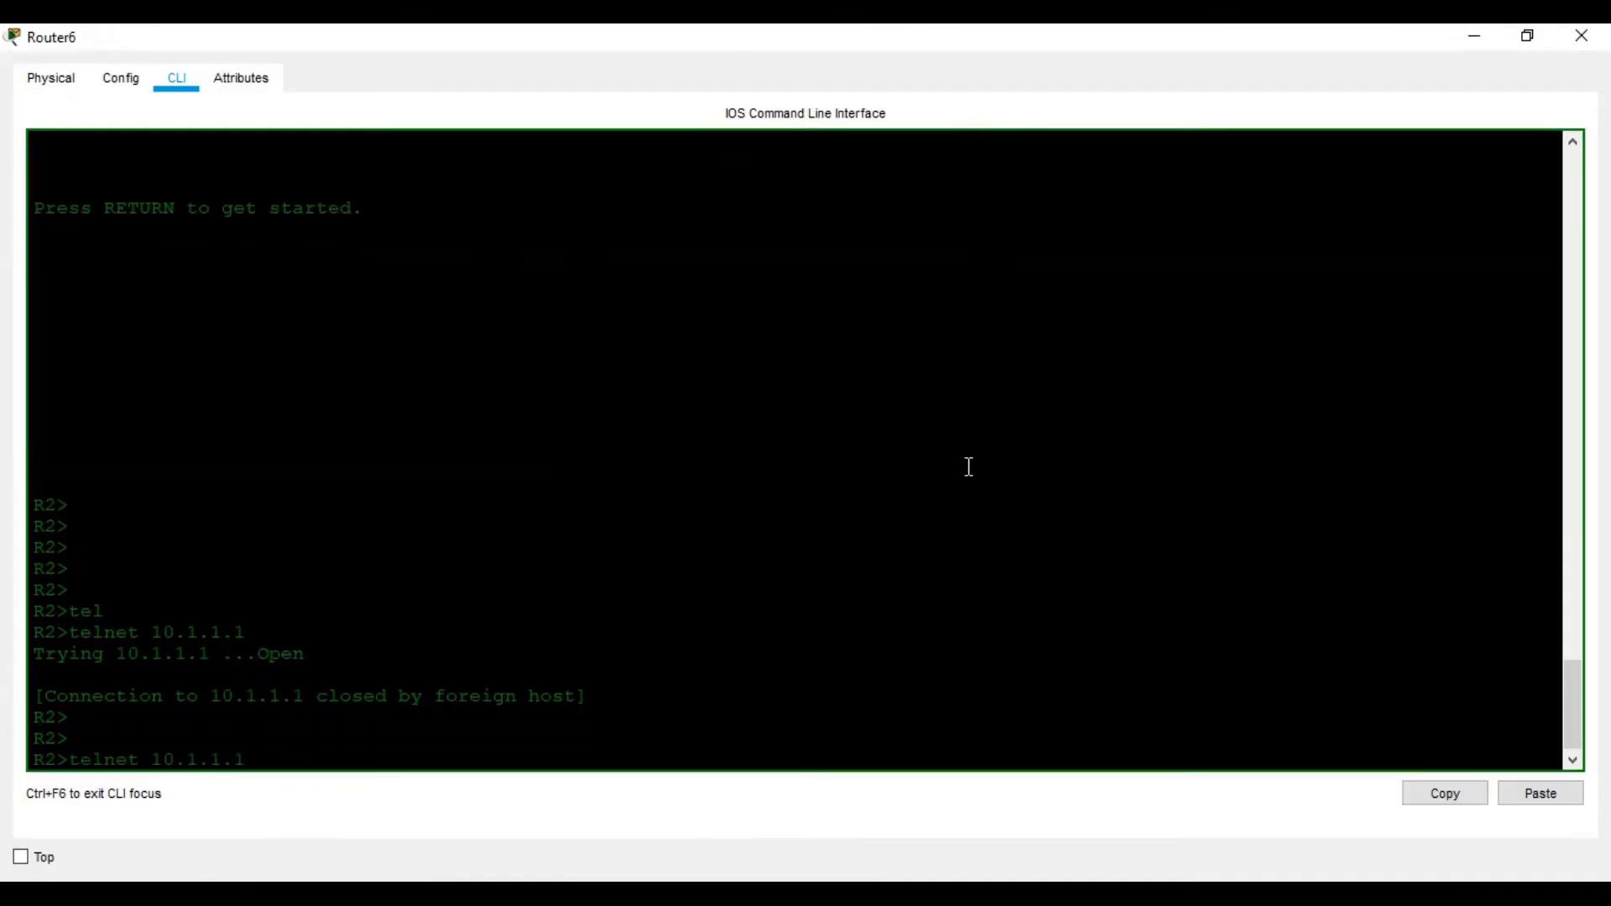
{"action": "key", "text": "Return"}
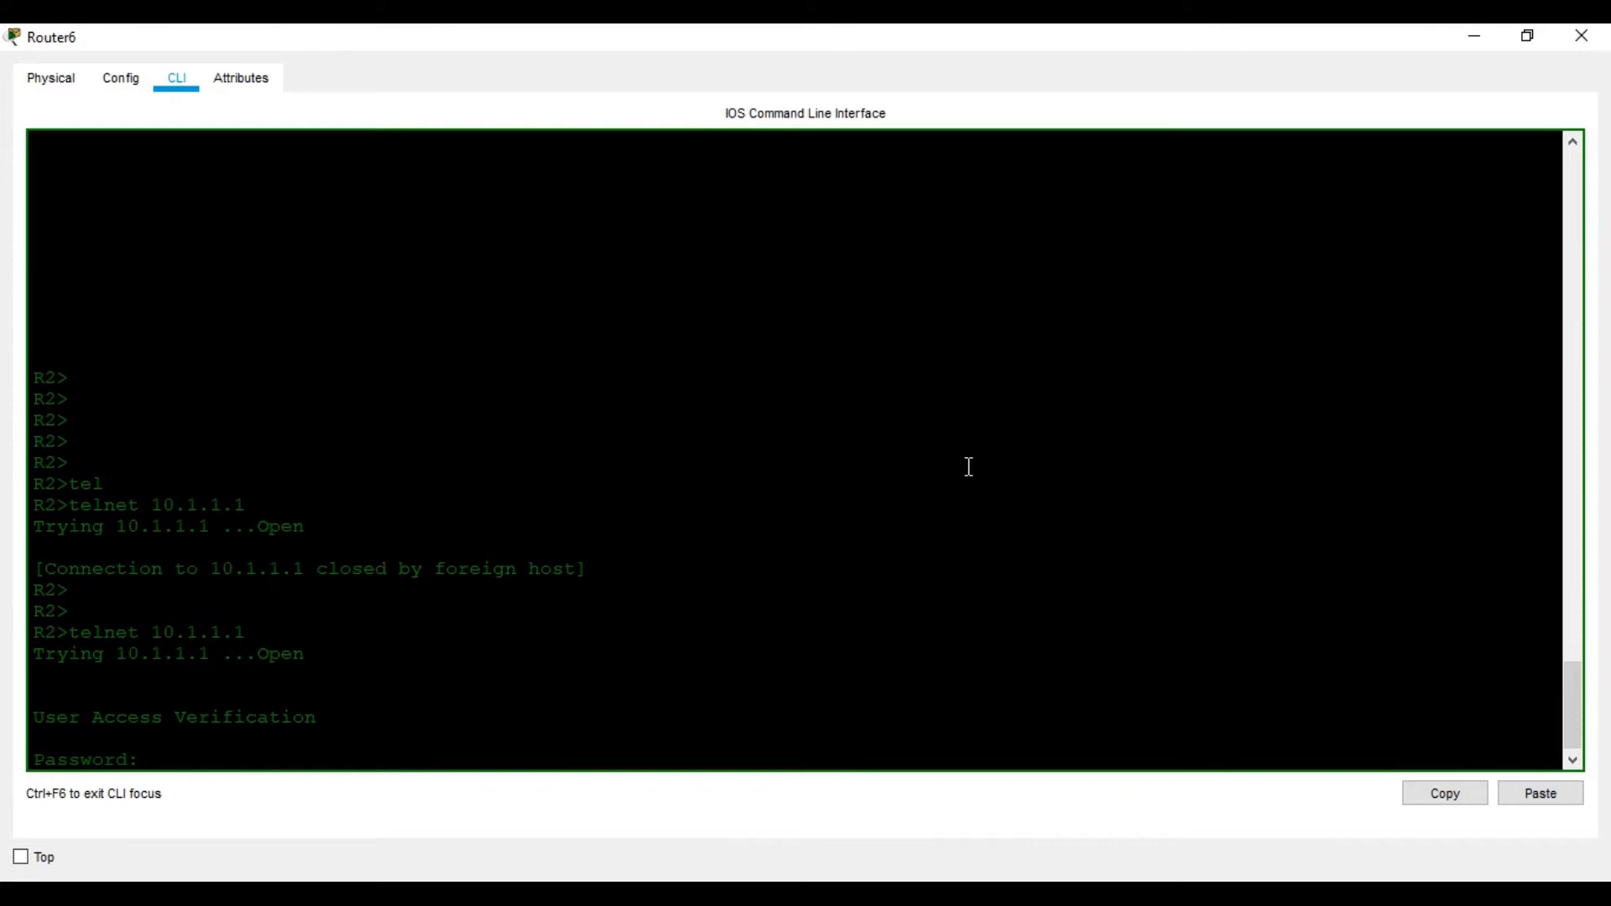
{"action": "key", "text": "Return"}
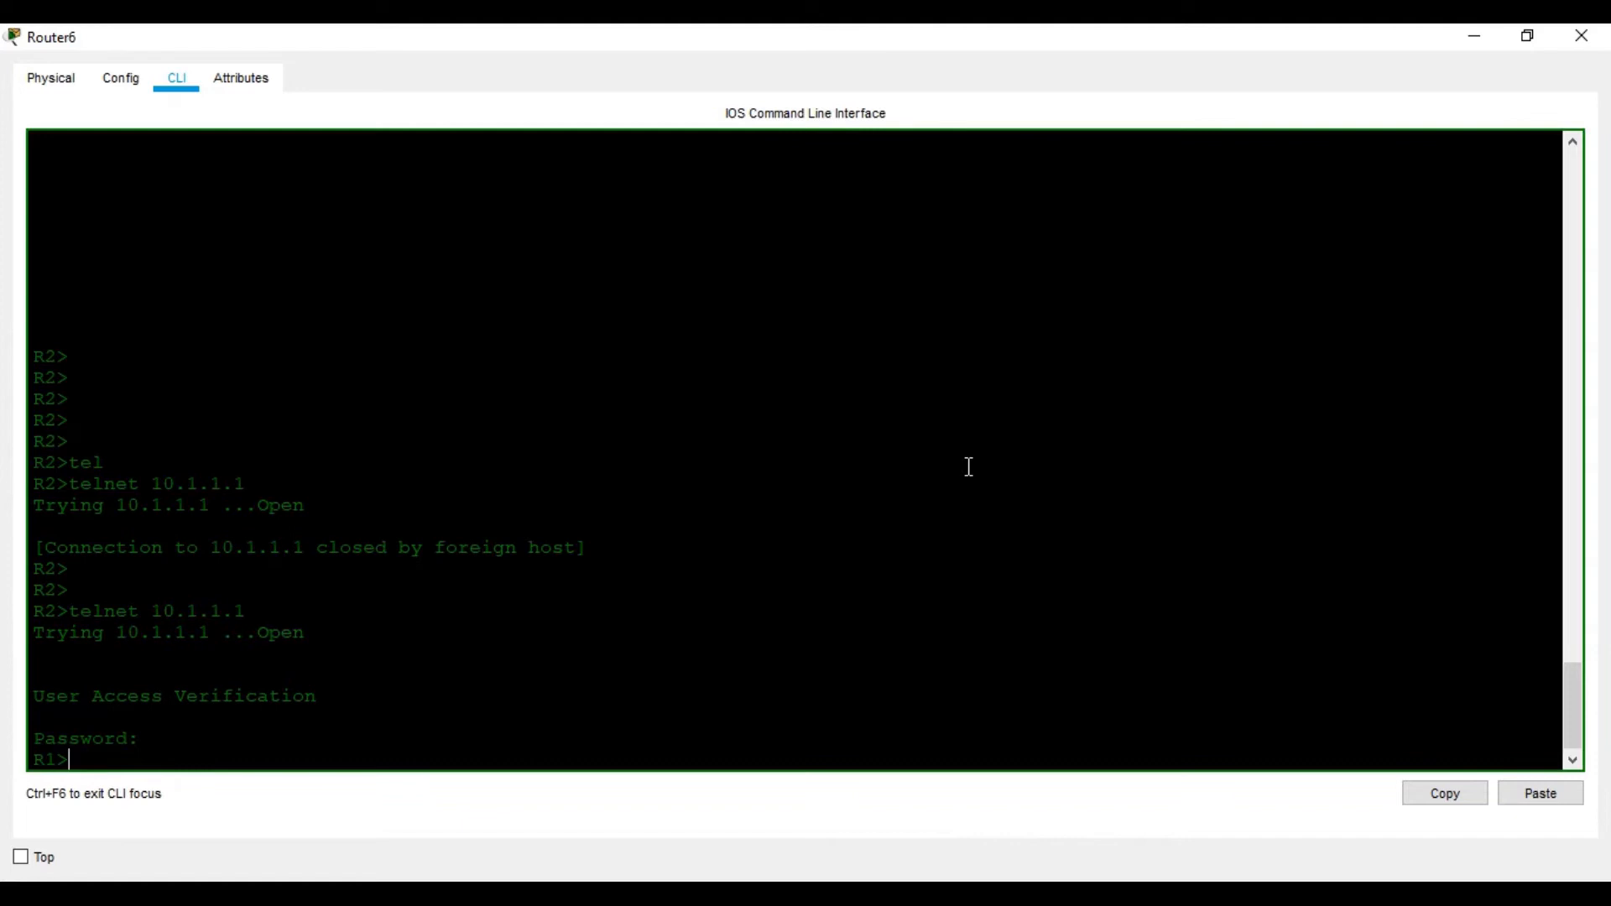
{"action": "key", "text": "Return"}
{"action": "key", "text": "Return"}
{"action": "key", "text": "Return"}
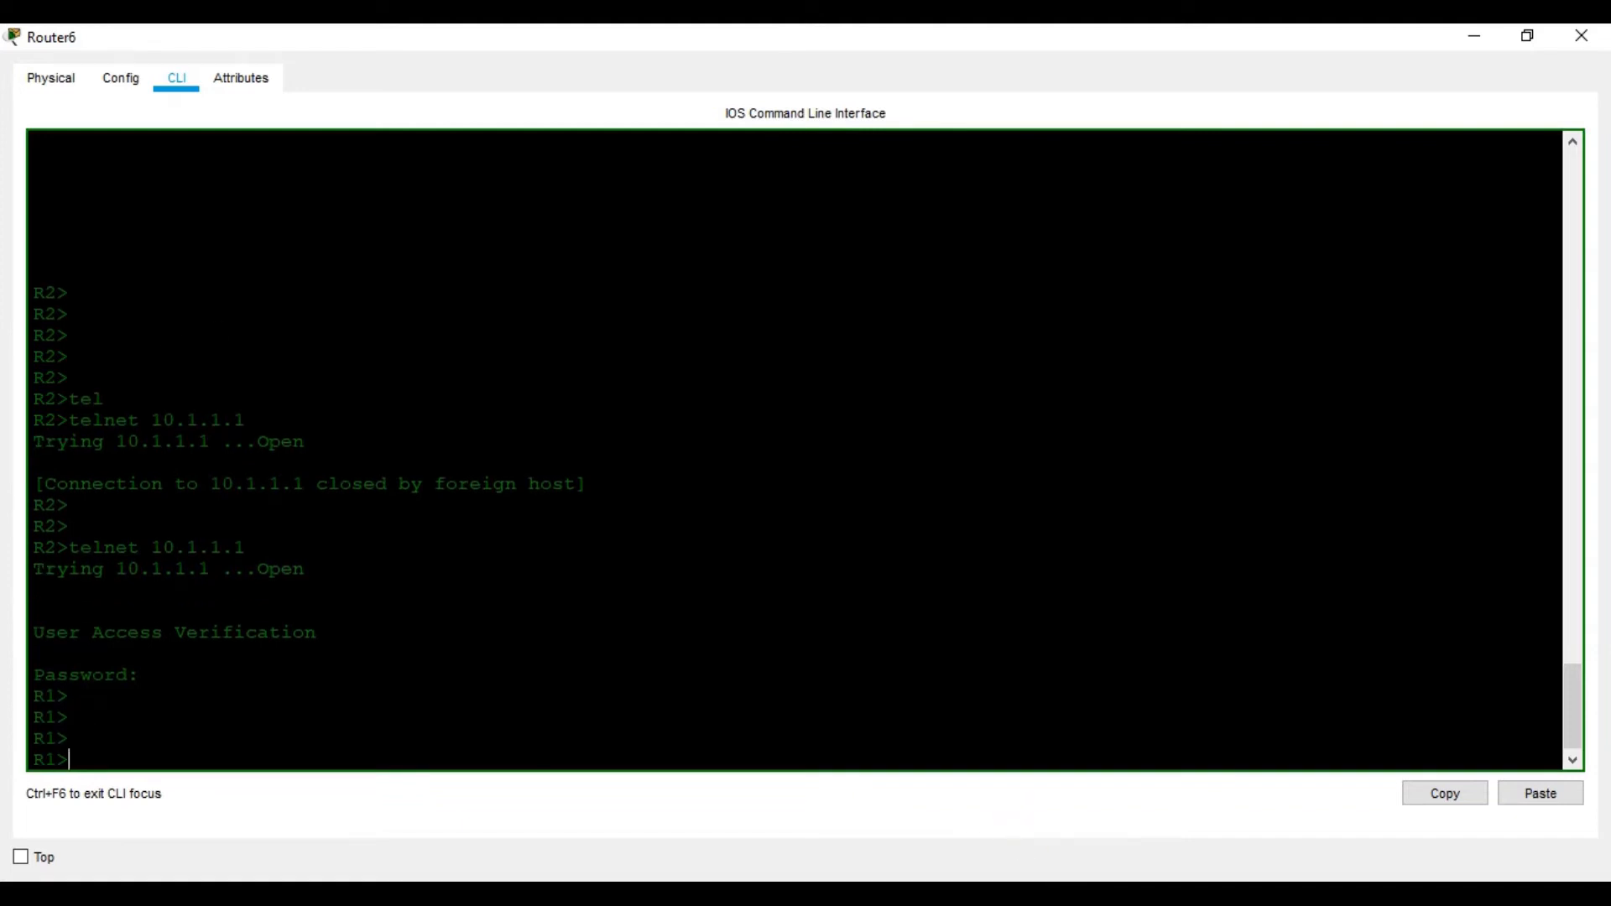
{"action": "left_click", "coordinate": [1074, 892]}
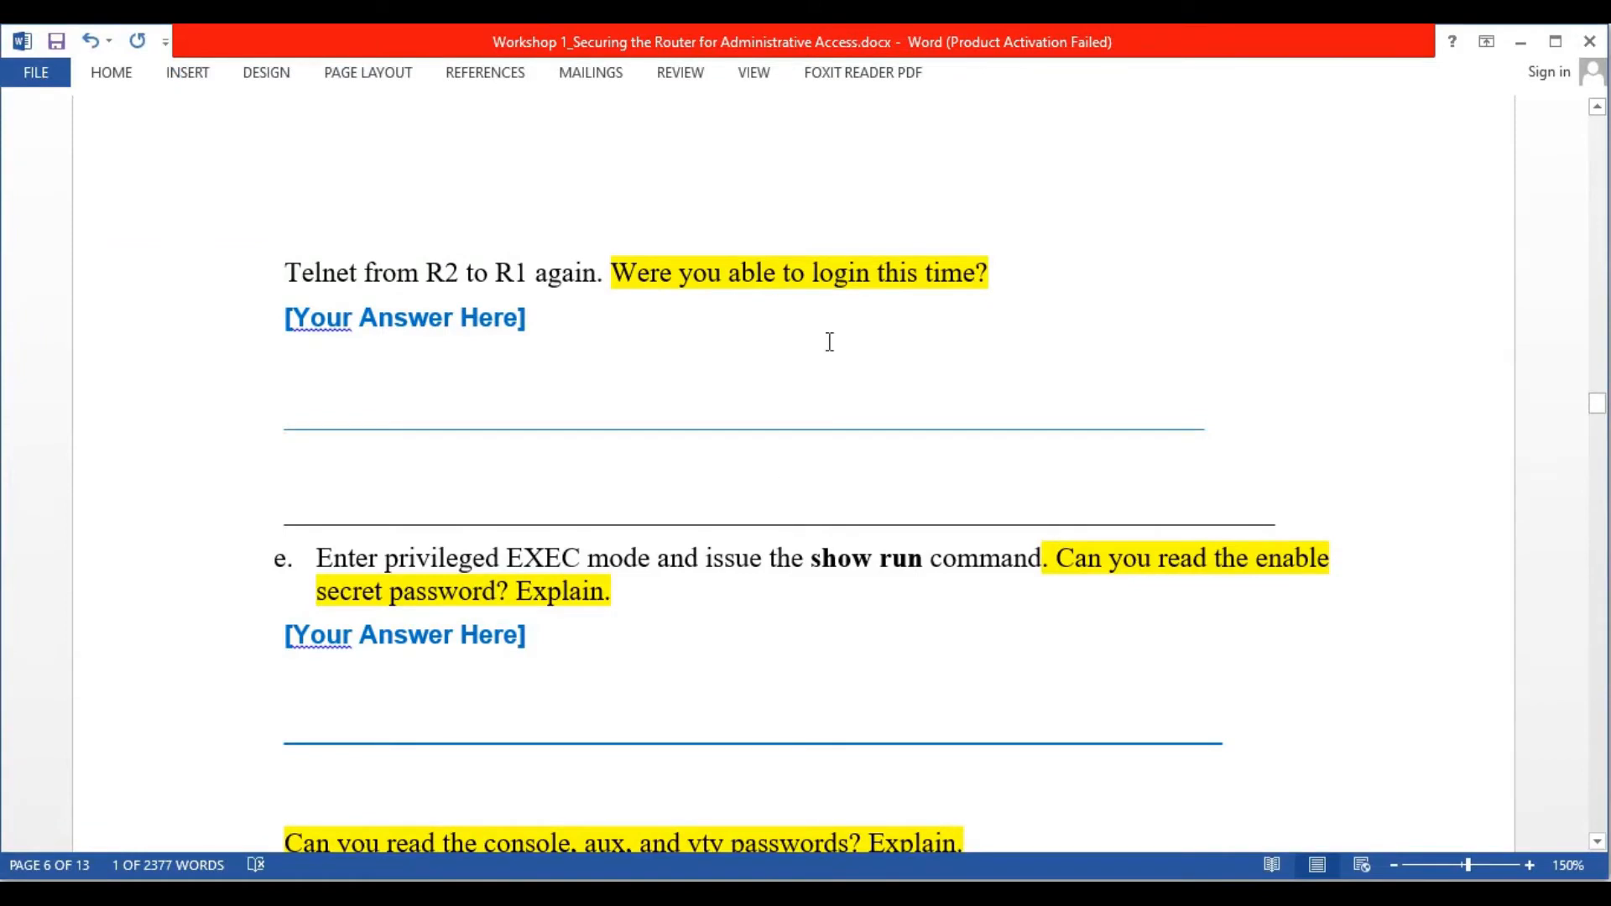
{"action": "scroll", "coordinate": [829, 341], "scroll_direction": "down", "scroll_amount": 4}
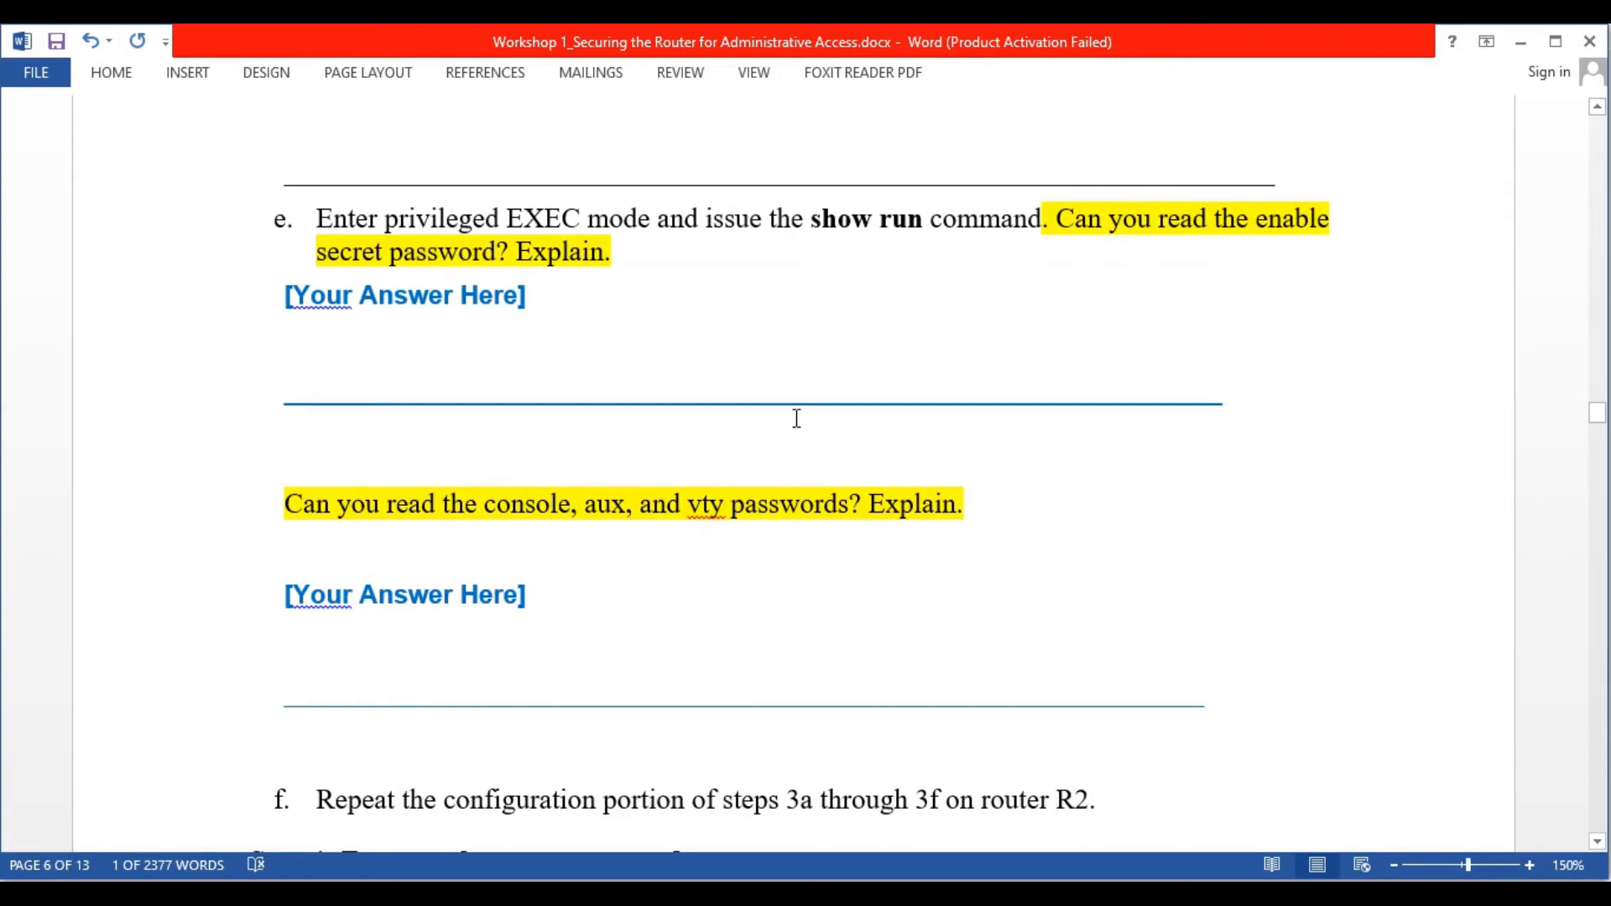
{"action": "scroll", "coordinate": [796, 418], "scroll_direction": "up", "scroll_amount": 3}
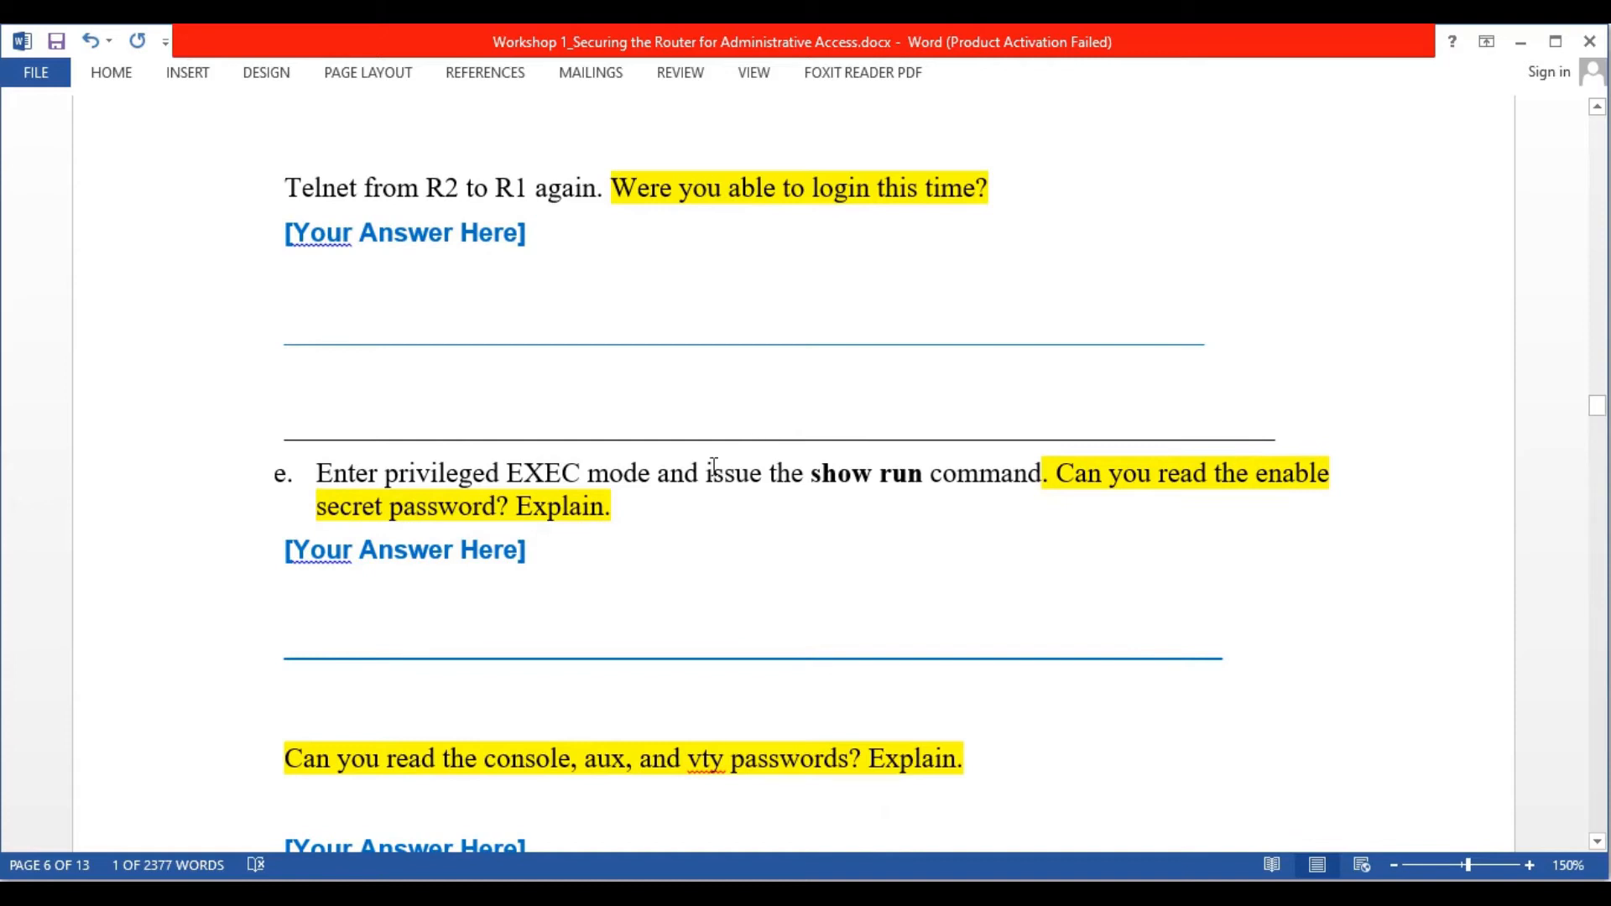
{"action": "scroll", "coordinate": [713, 467], "scroll_direction": "down", "scroll_amount": 1}
{"action": "scroll", "coordinate": [573, 442], "scroll_direction": "down", "scroll_amount": 1}
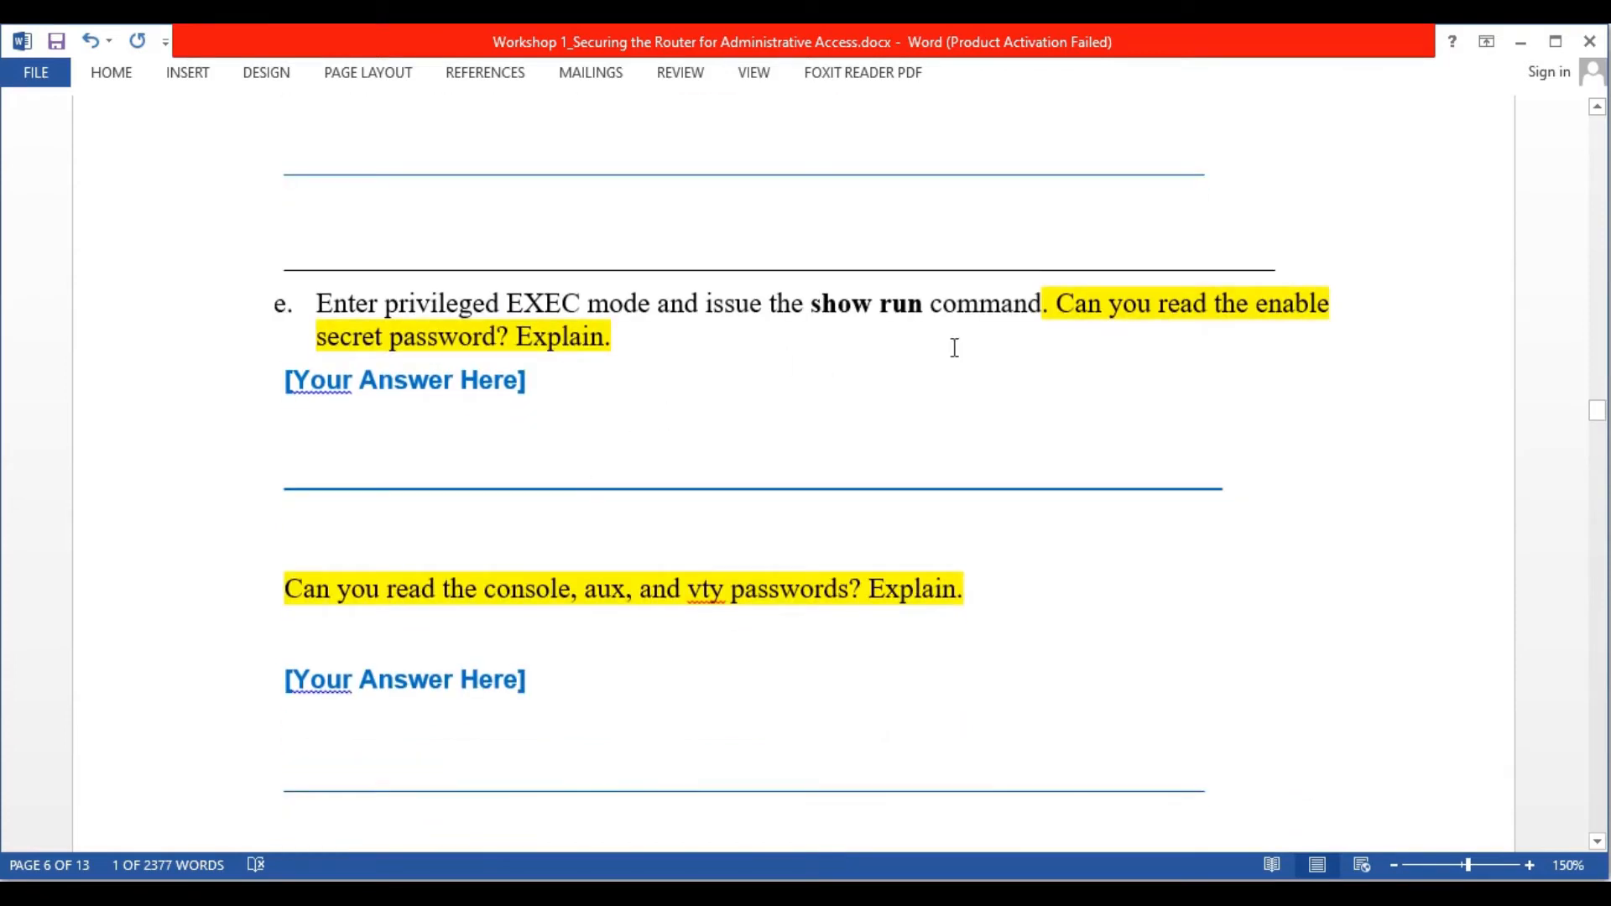
Run en over the Telnet session, retry after a rejected secret, and reach R1's # prompt
{"action": "left_click", "coordinate": [1178, 845]}
{"action": "left_click", "coordinate": [760, 620]}
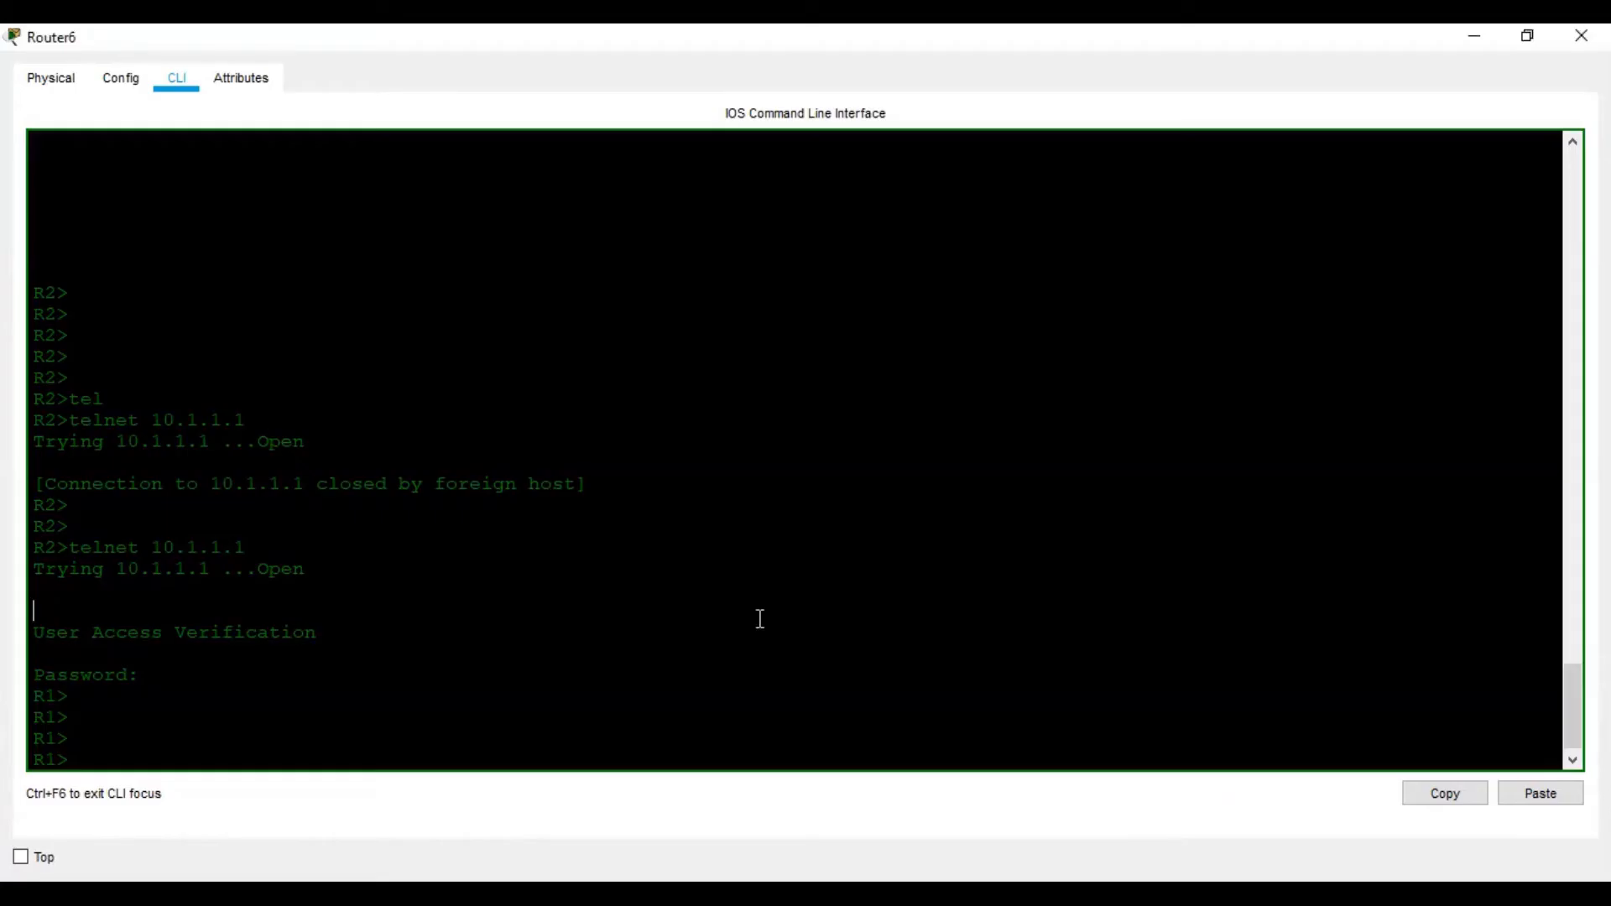
{"action": "type", "text": "en"}
{"action": "key", "text": "Return"}
{"action": "key", "text": "Return"}
{"action": "key", "text": "Return"}
{"action": "key", "text": "Return"}
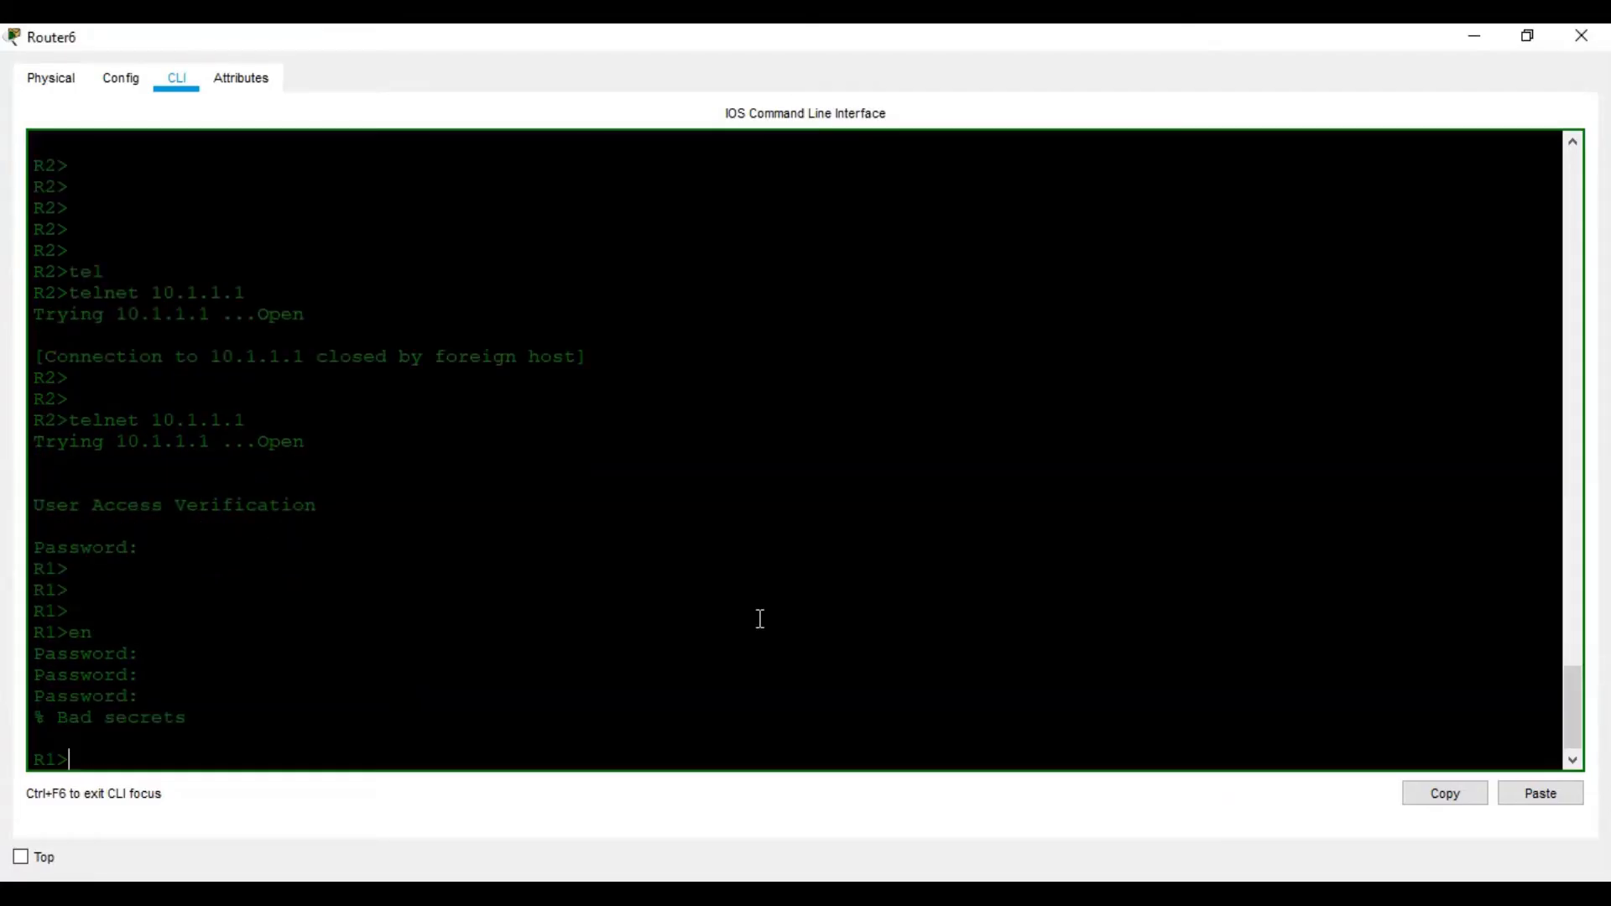
{"action": "type", "text": "en"}
{"action": "key", "text": "Return"}
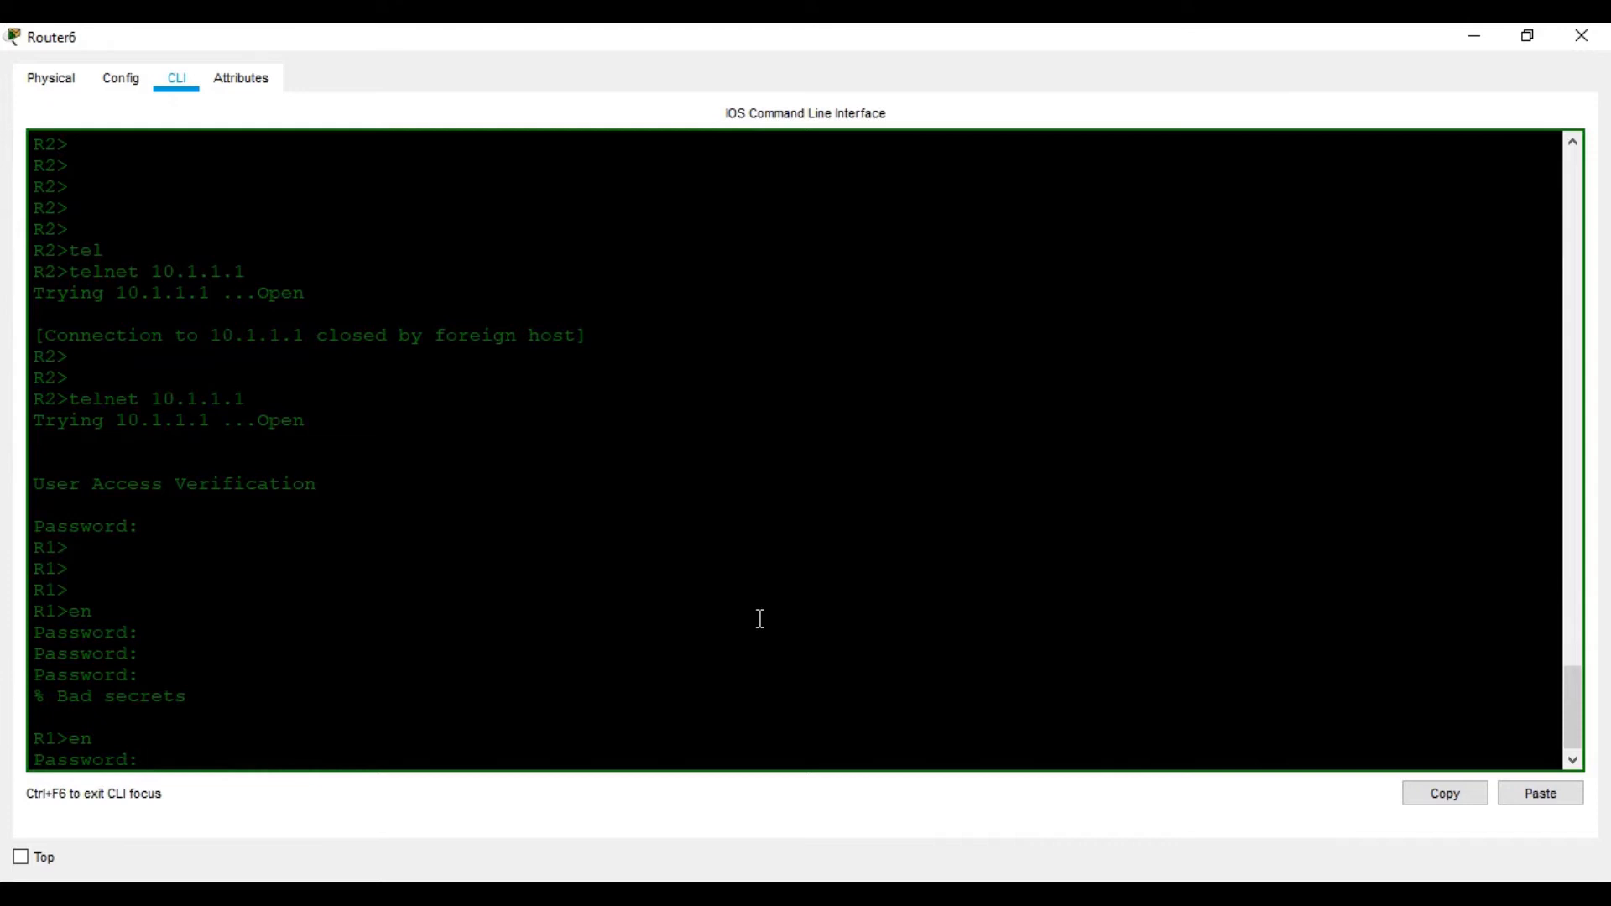
{"action": "key", "text": "Return"}
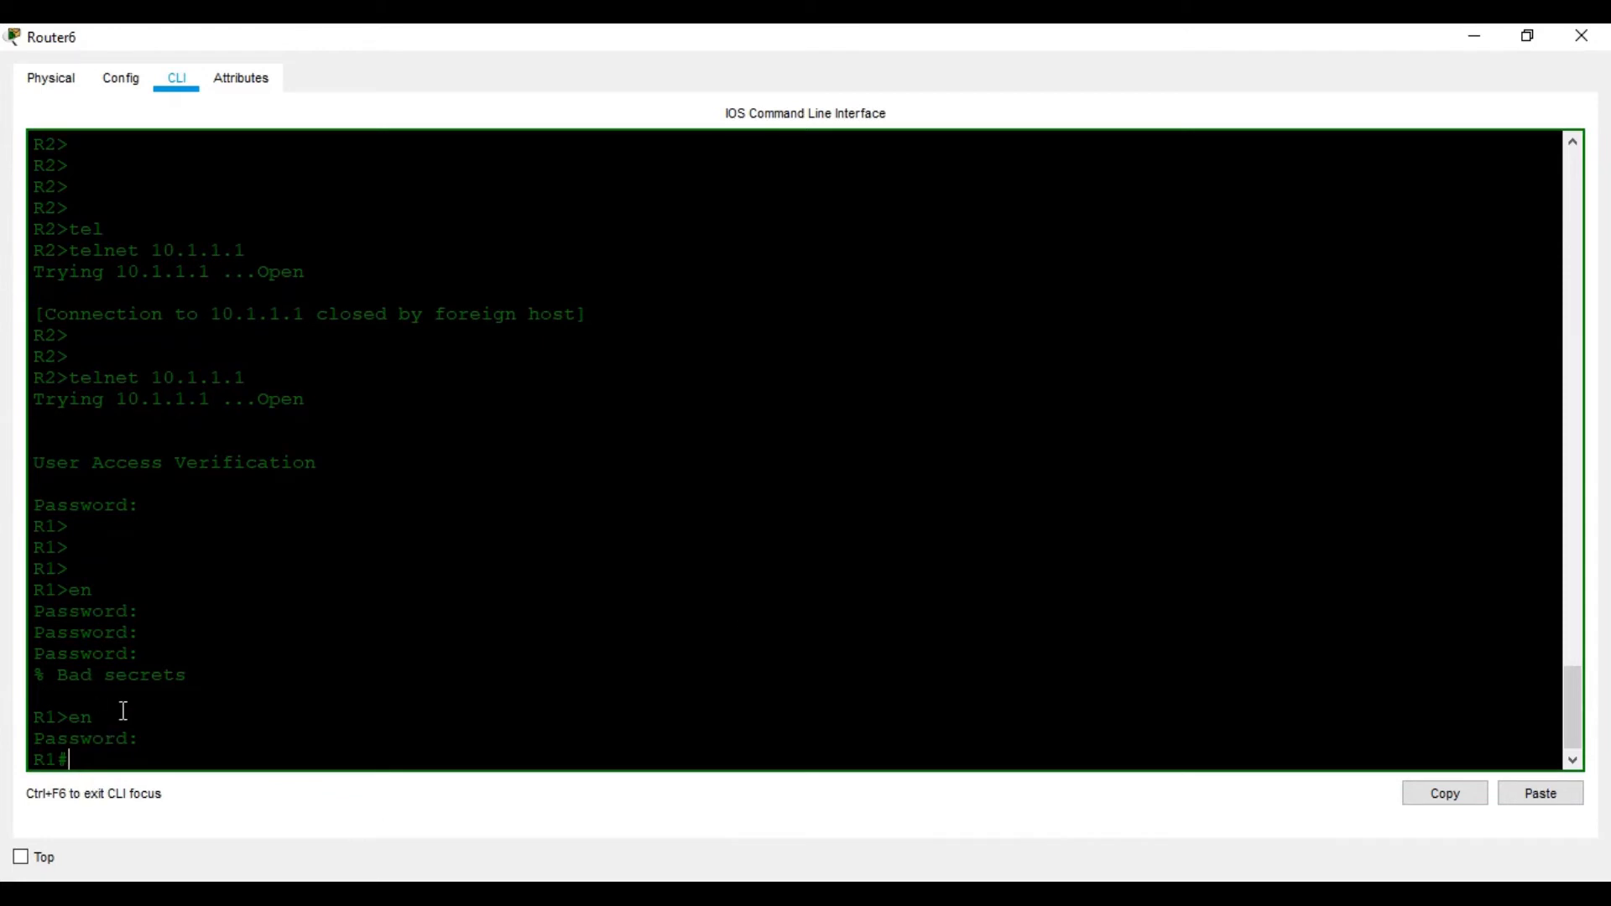
{"action": "key", "text": "alt+Tab"}
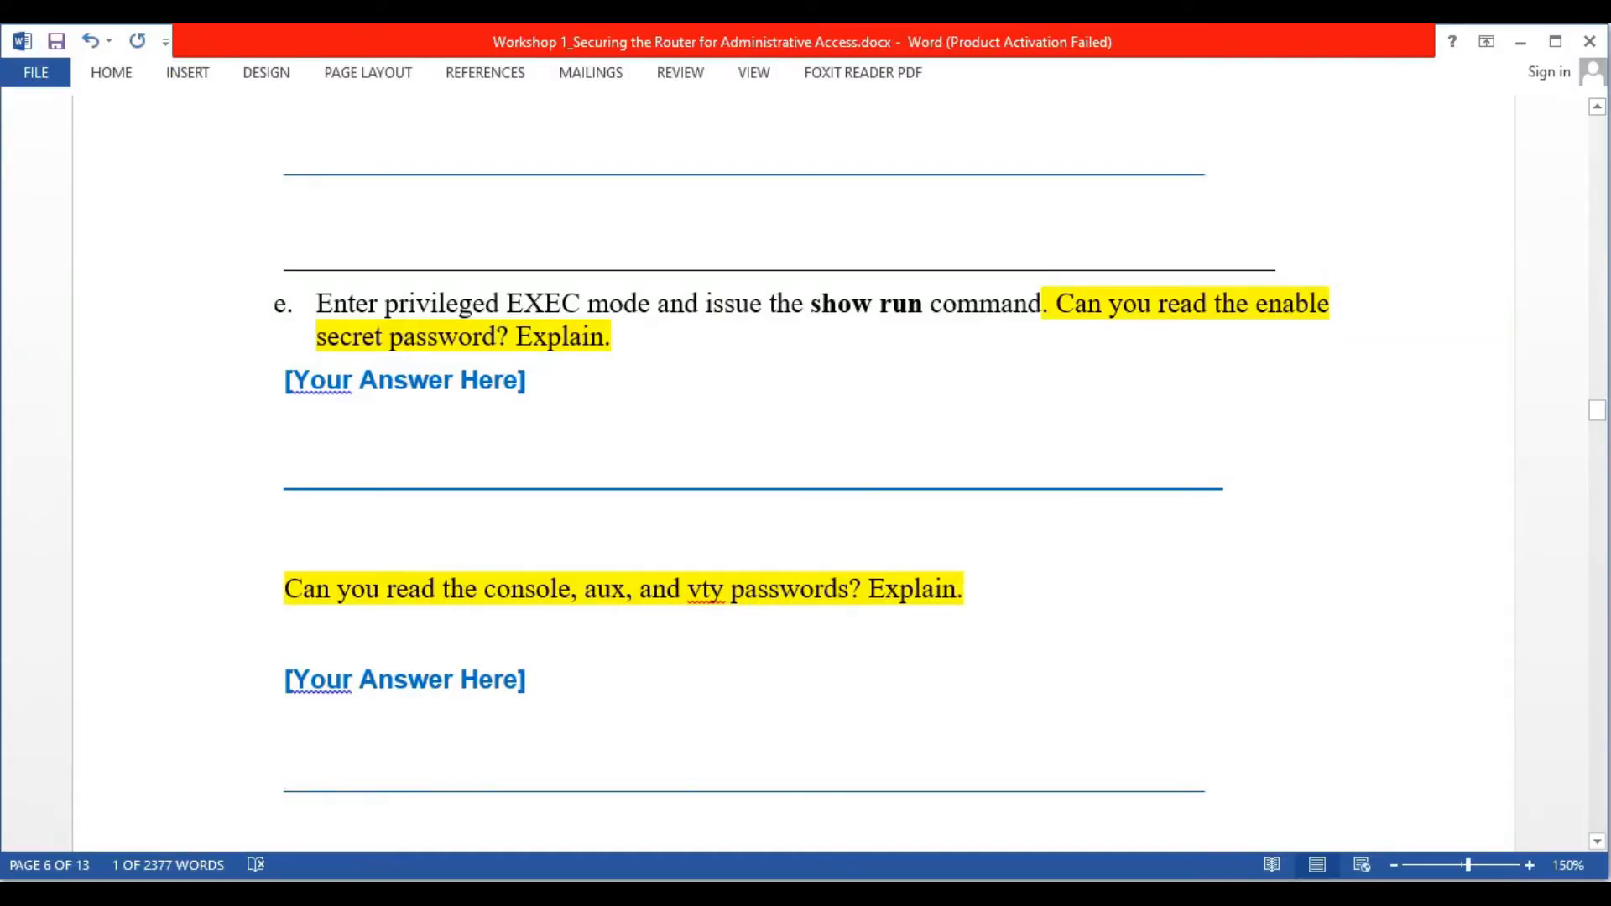
Run show run on R1 and page through it to find the type-5 hashed enable secret
{"action": "key", "text": "alt+Tab"}
{"action": "type", "text": "sho"}
{"action": "key", "text": "Tab"}
{"action": "type", "text": "run"}
{"action": "key", "text": "Return"}
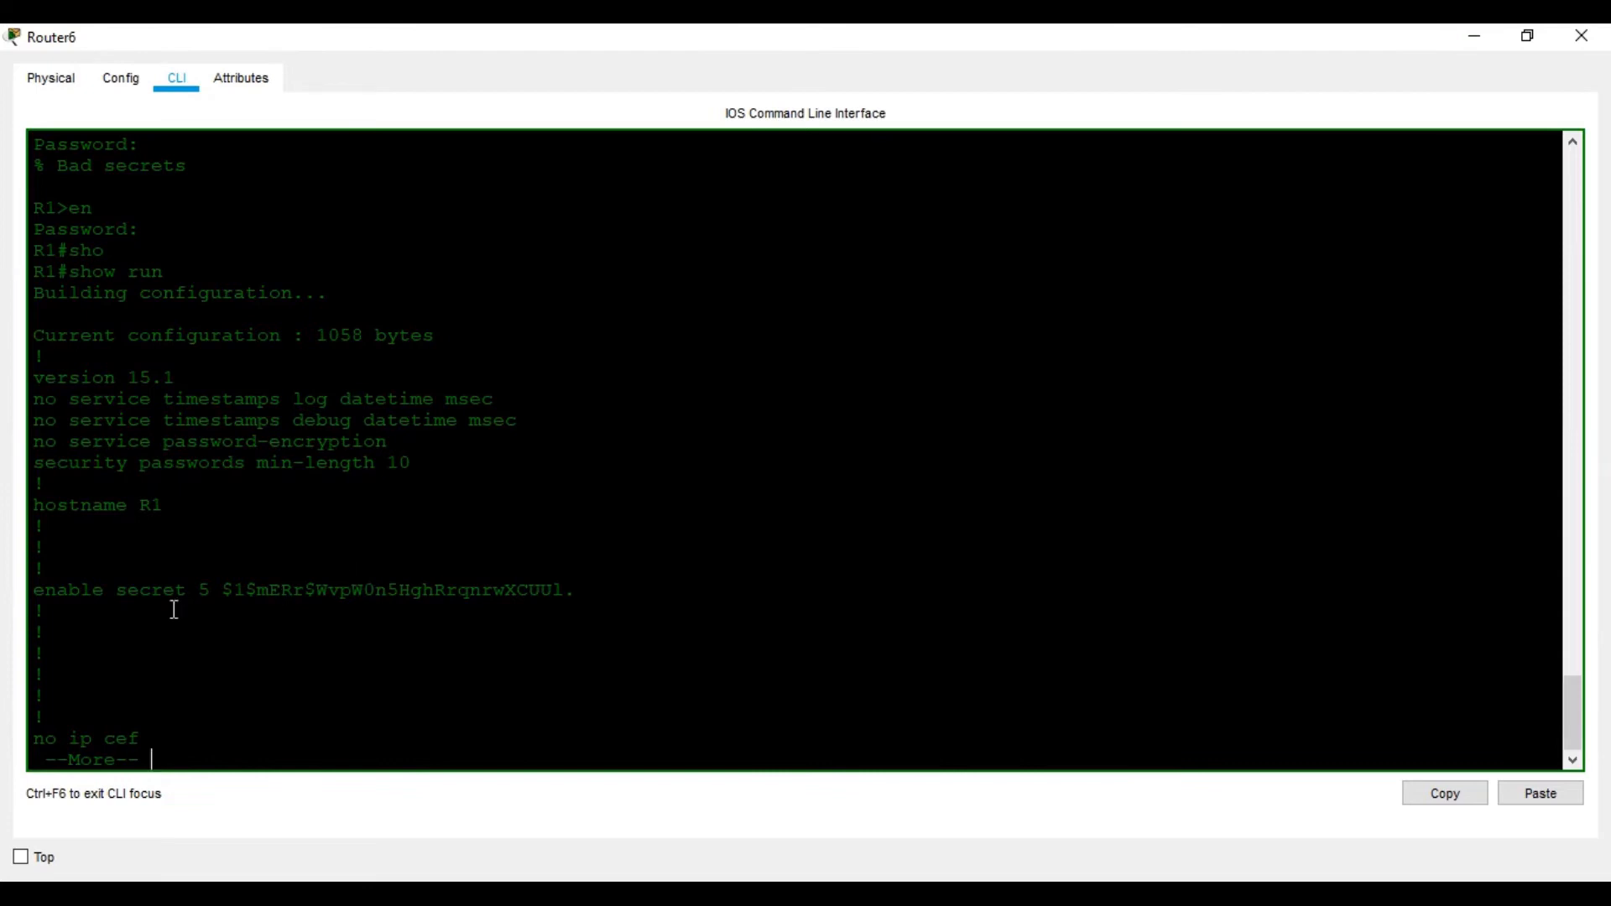
{"action": "key", "text": "space"}
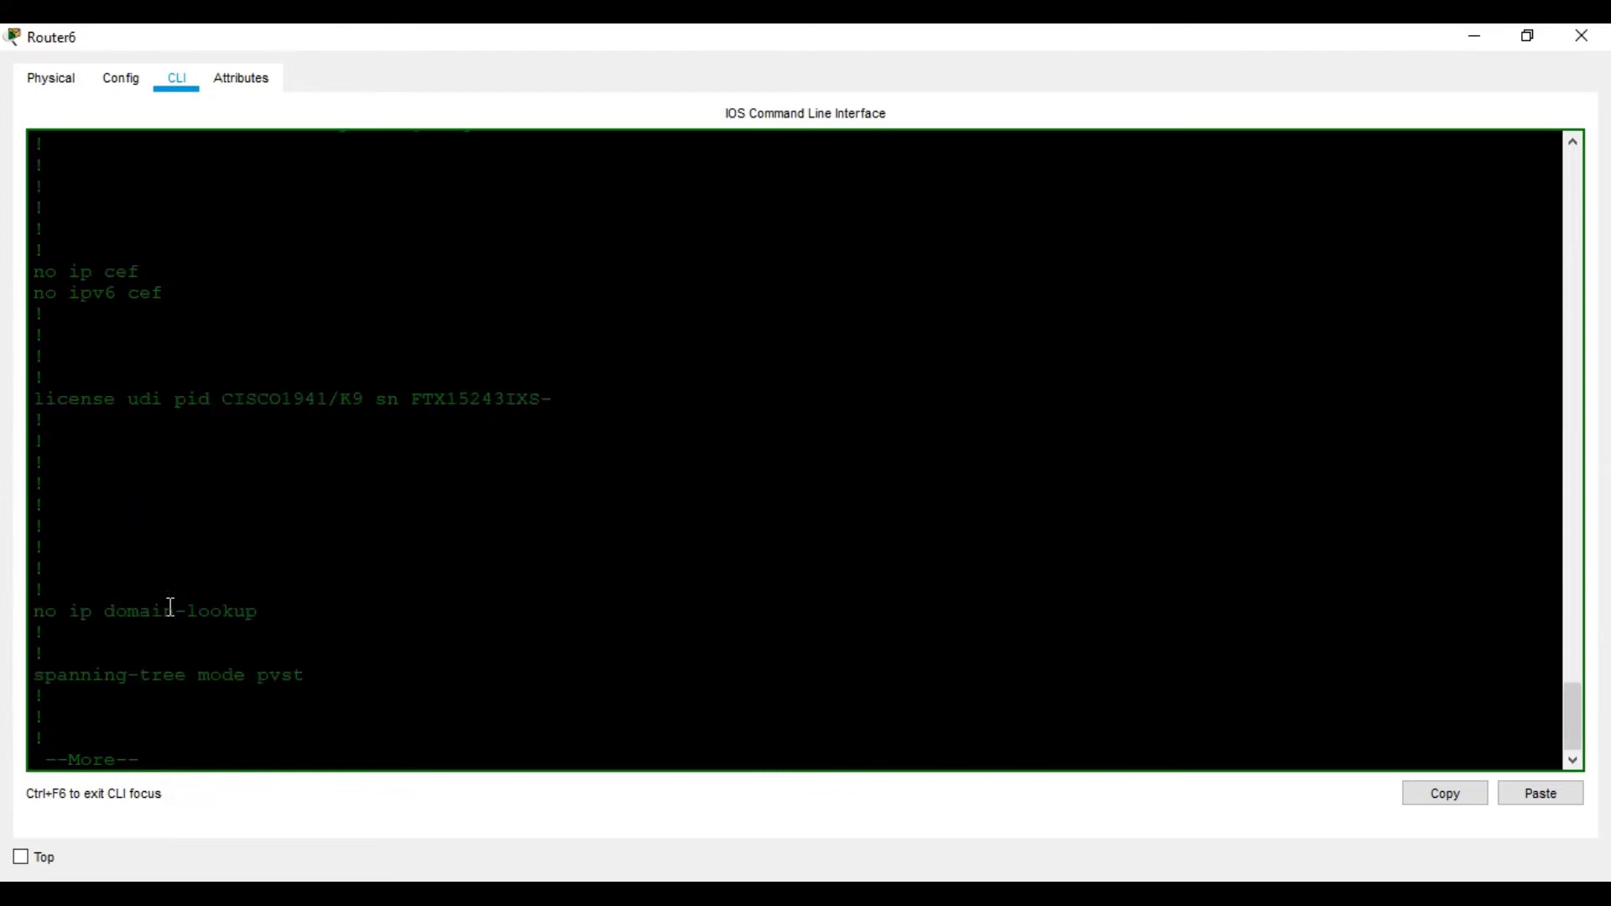
{"action": "key", "text": "space"}
{"action": "key", "text": "space"}
{"action": "key", "text": "space"}
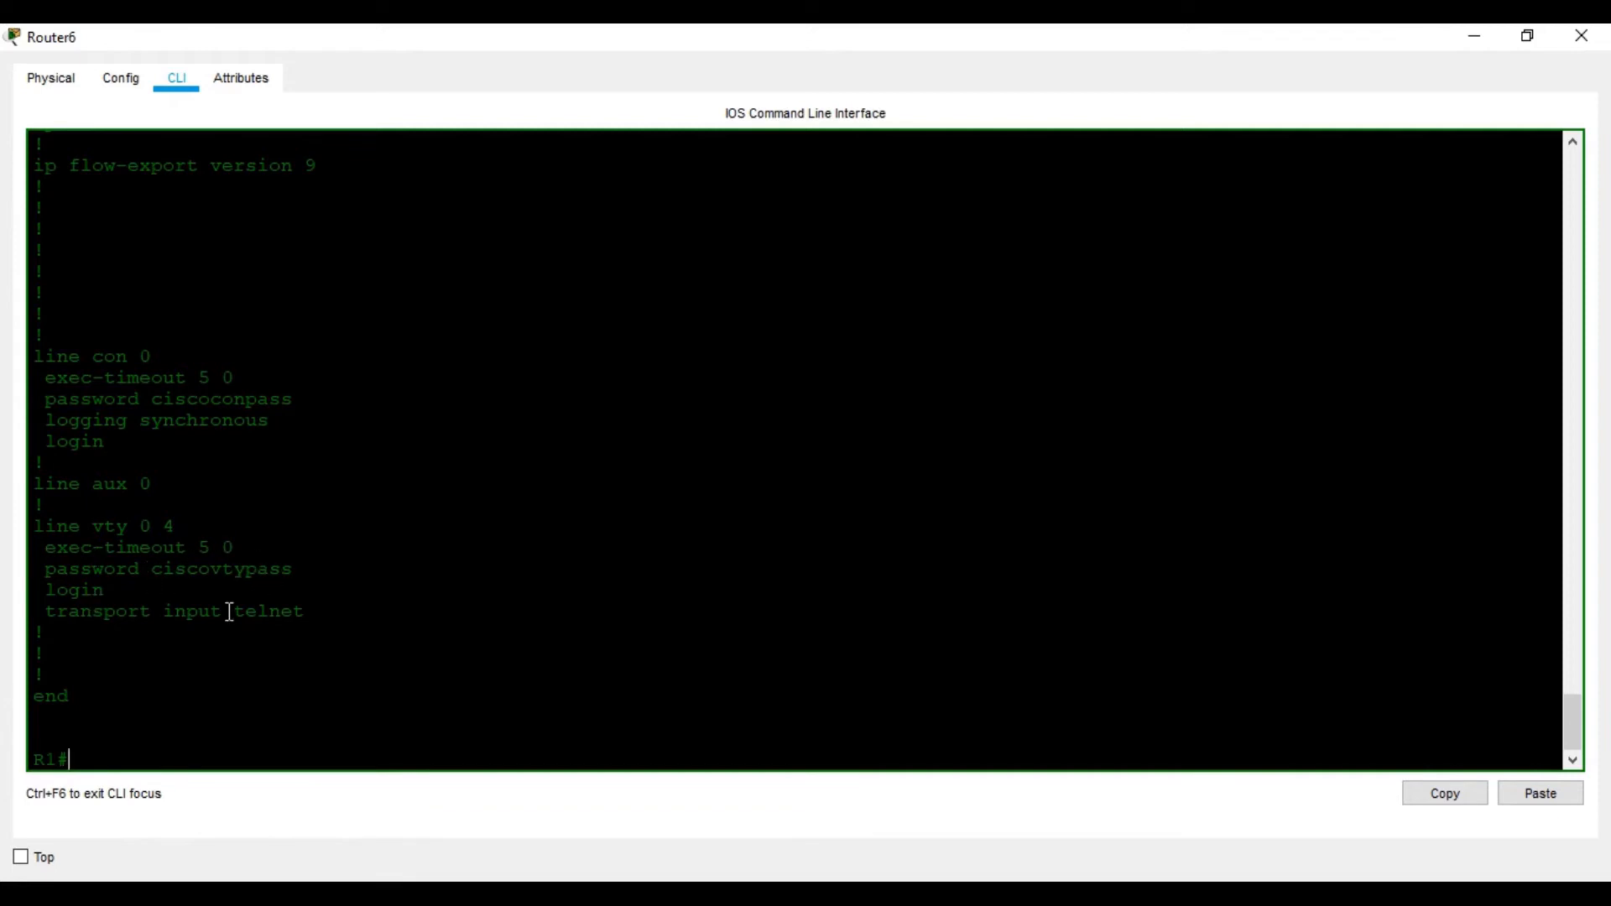
{"action": "scroll", "coordinate": [275, 637], "scroll_direction": "up", "scroll_amount": 1}
{"action": "scroll", "coordinate": [287, 626], "scroll_direction": "up", "scroll_amount": 1}
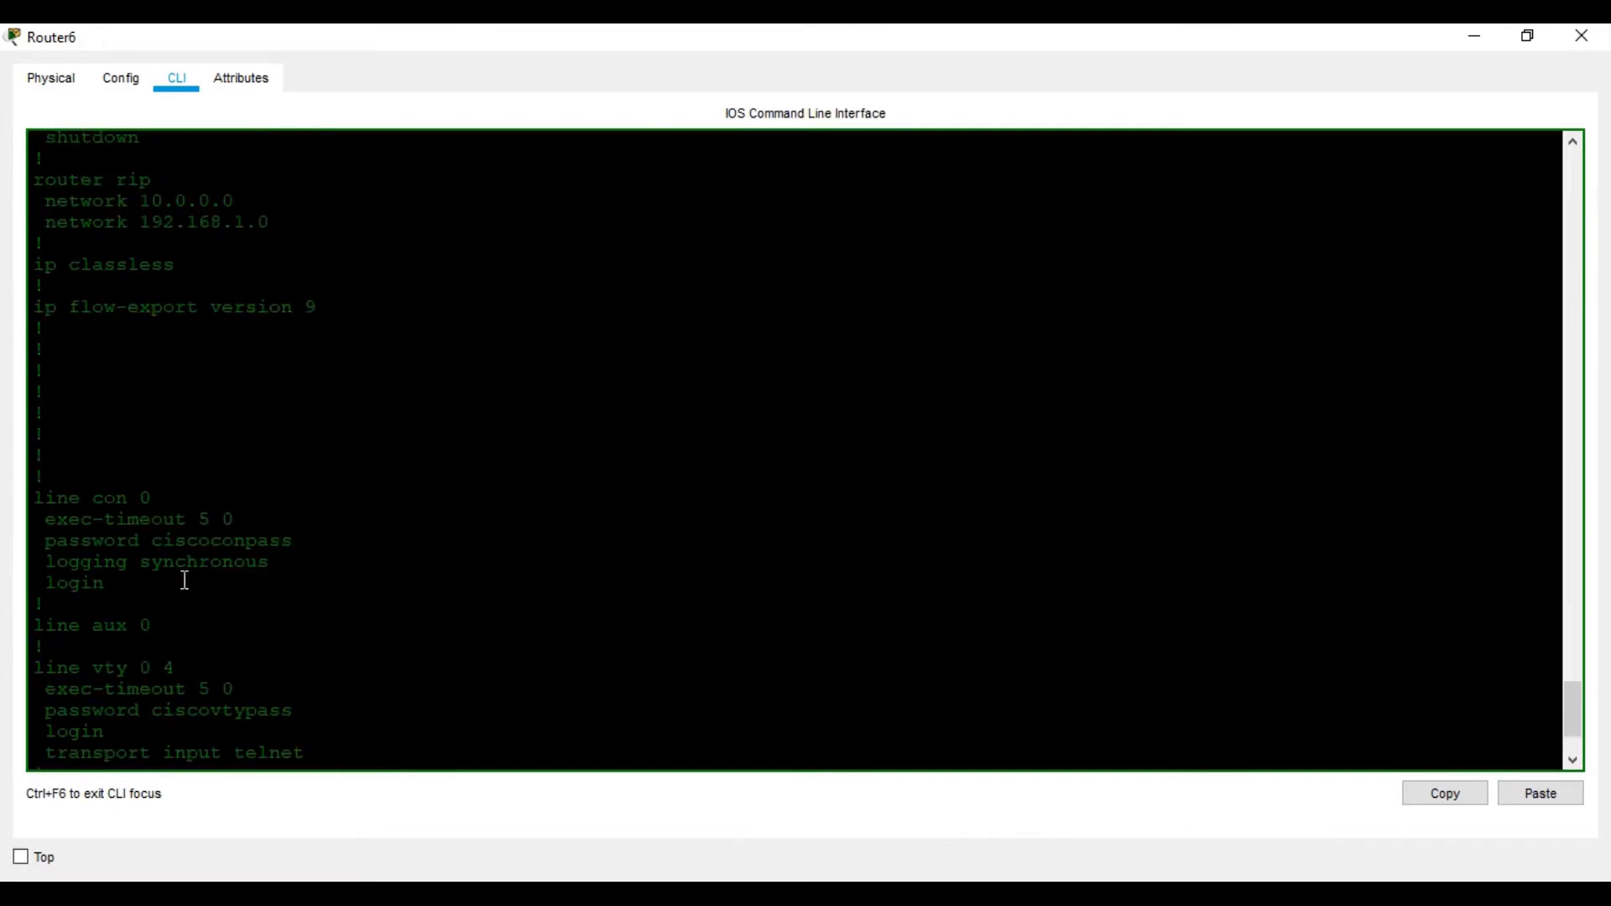
{"action": "scroll", "coordinate": [287, 551], "scroll_direction": "up", "scroll_amount": 2}
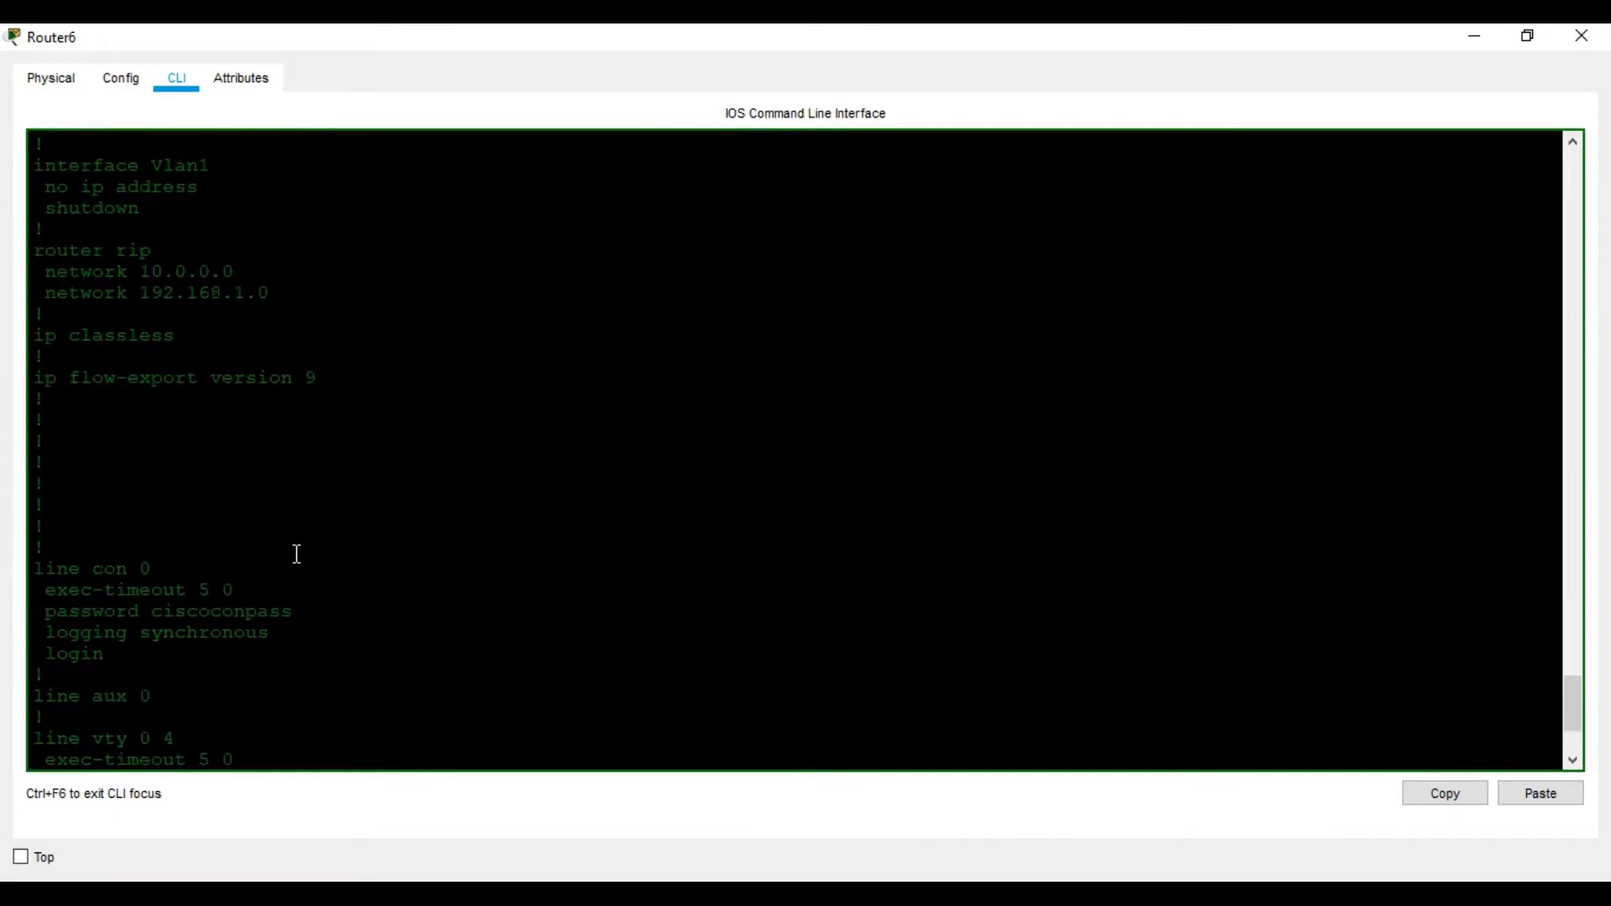
{"action": "scroll", "coordinate": [216, 453], "scroll_direction": "up", "scroll_amount": 6}
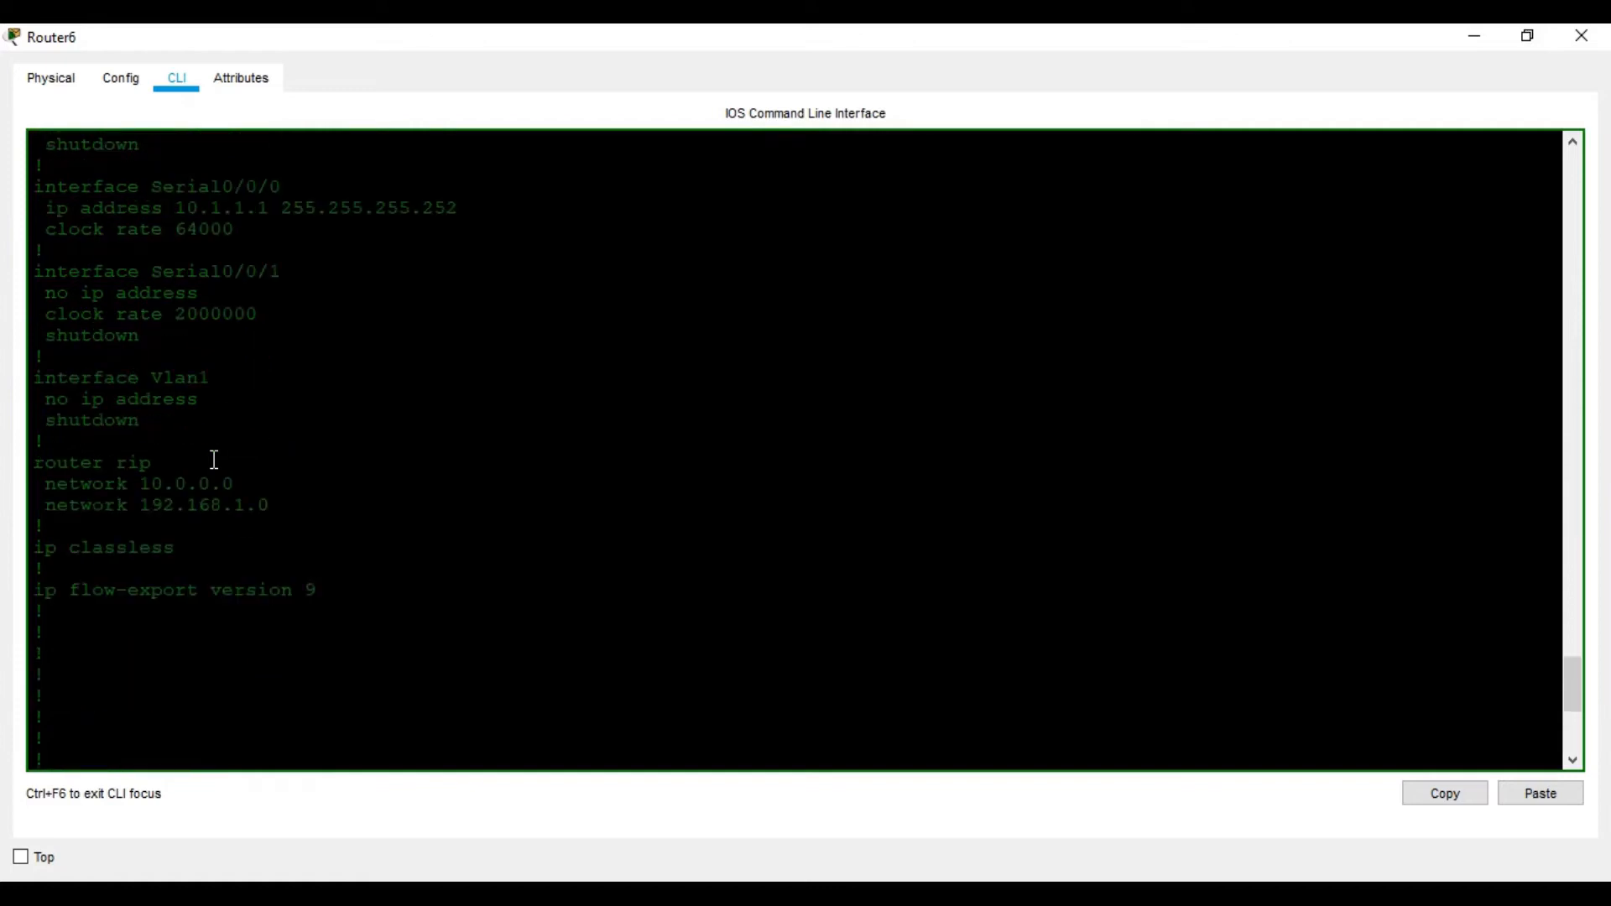
{"action": "scroll", "coordinate": [215, 445], "scroll_direction": "up", "scroll_amount": 9}
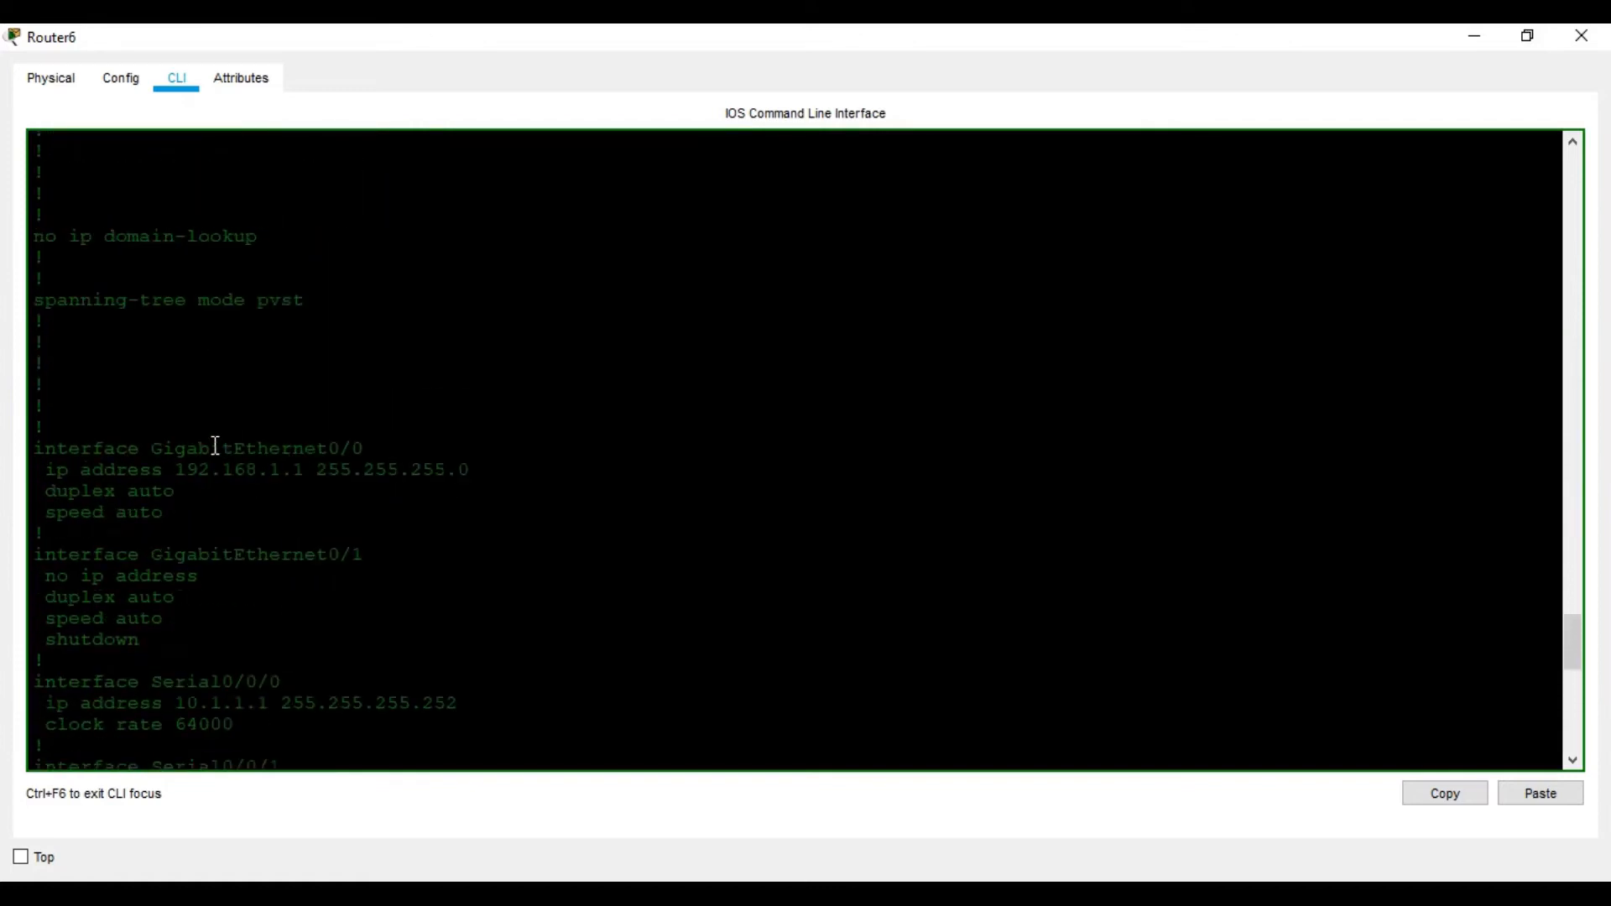
{"action": "scroll", "coordinate": [215, 443], "scroll_direction": "up", "scroll_amount": 8}
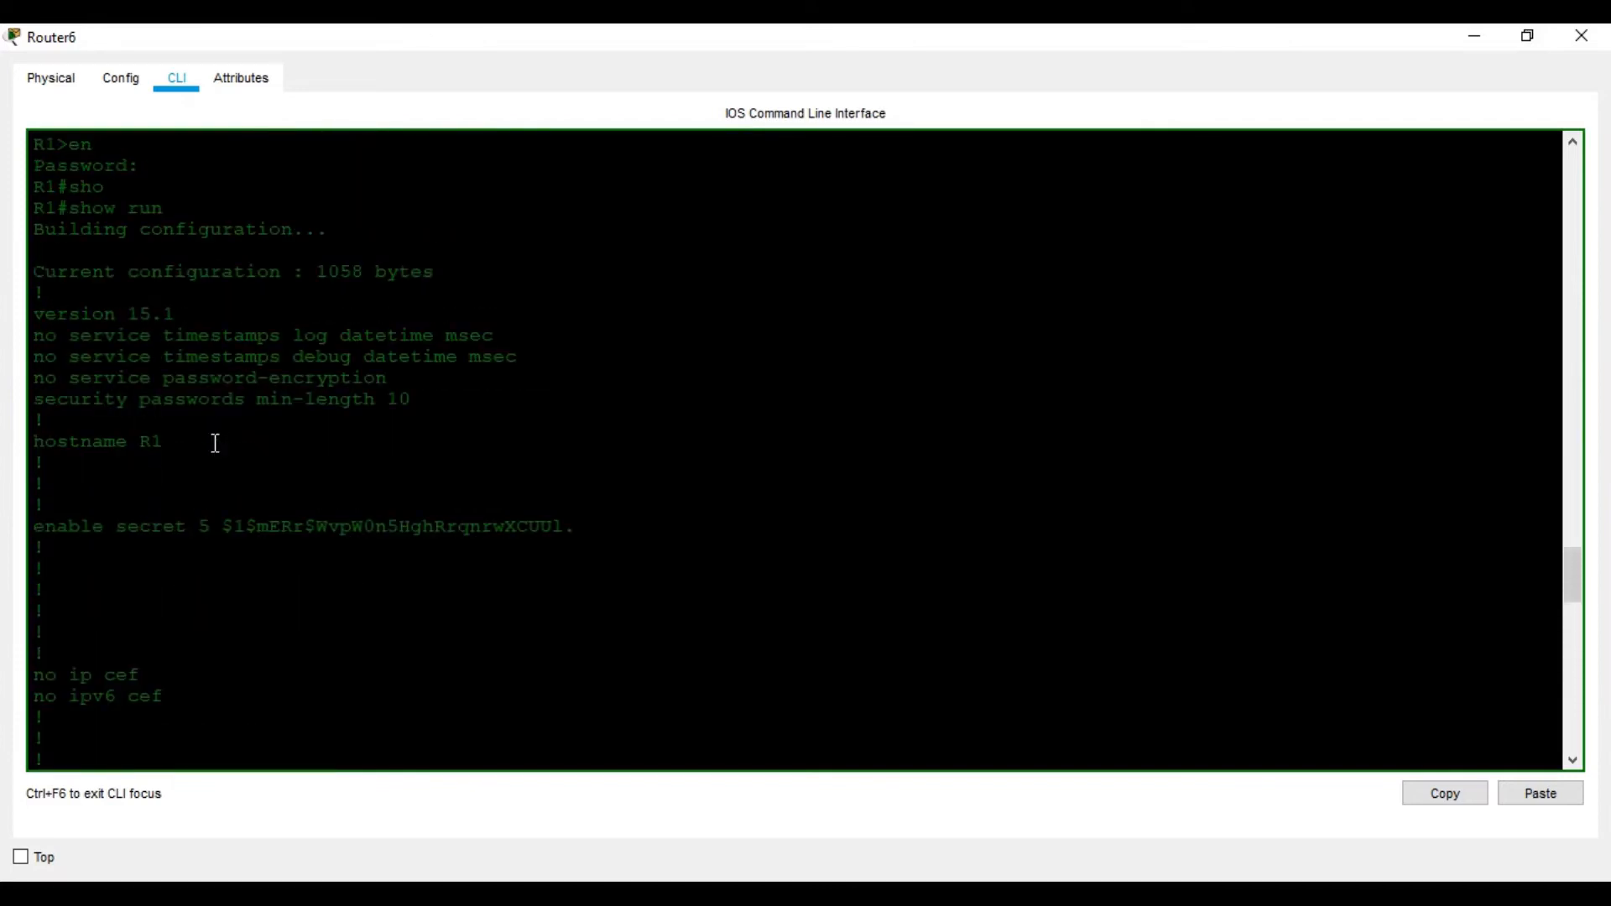
{"action": "scroll", "coordinate": [206, 453], "scroll_direction": "down", "scroll_amount": 2}
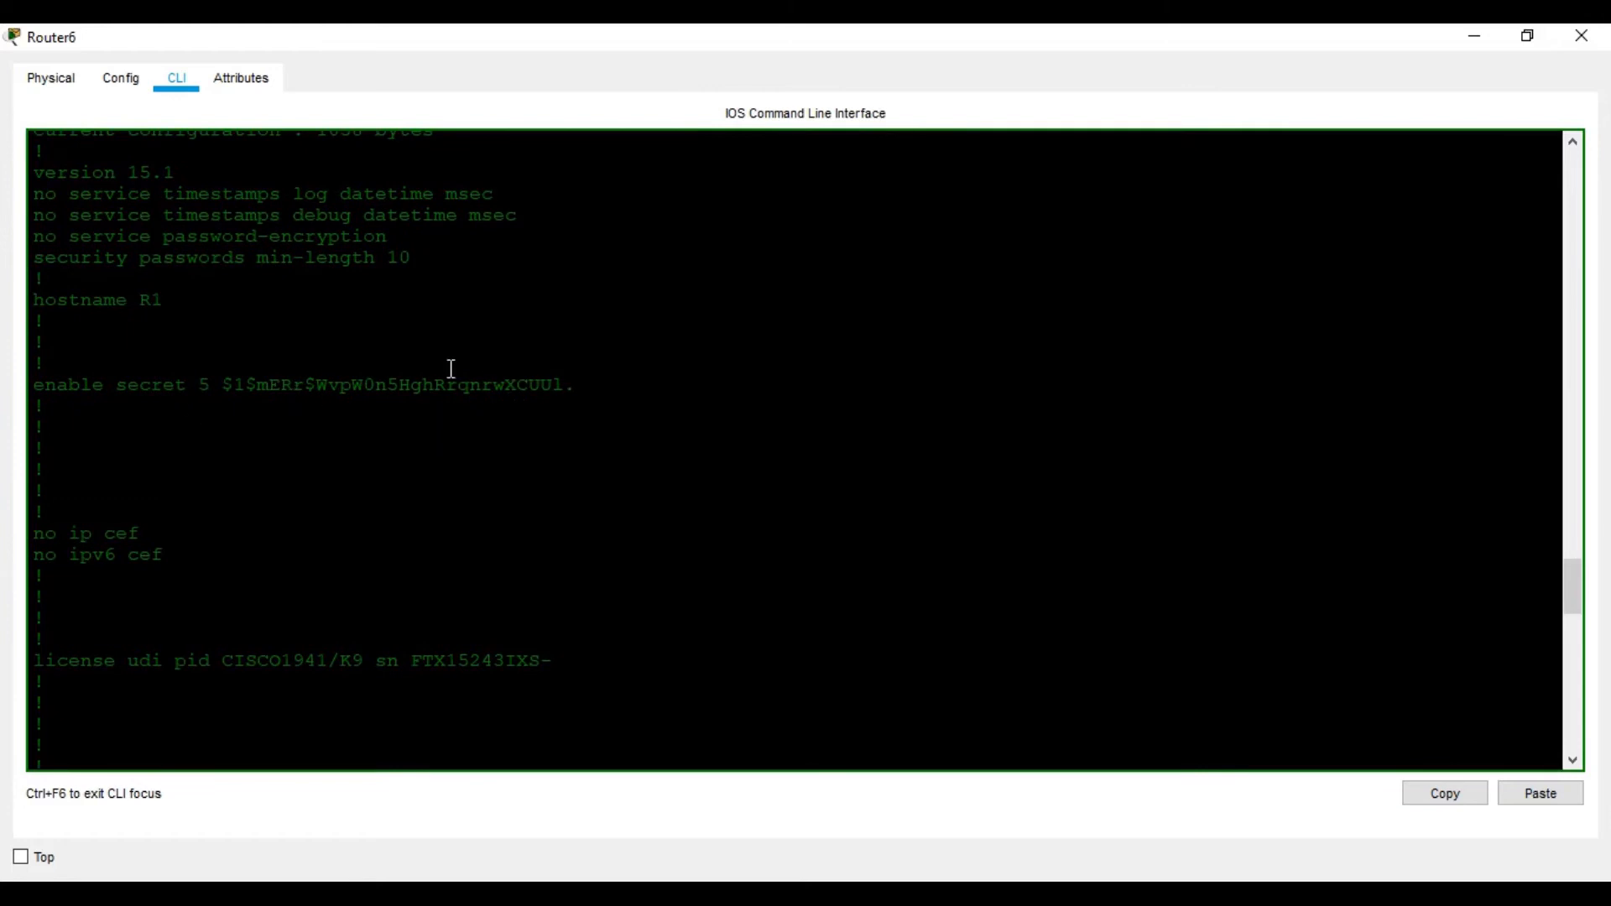
{"action": "left_click", "coordinate": [1150, 778]}
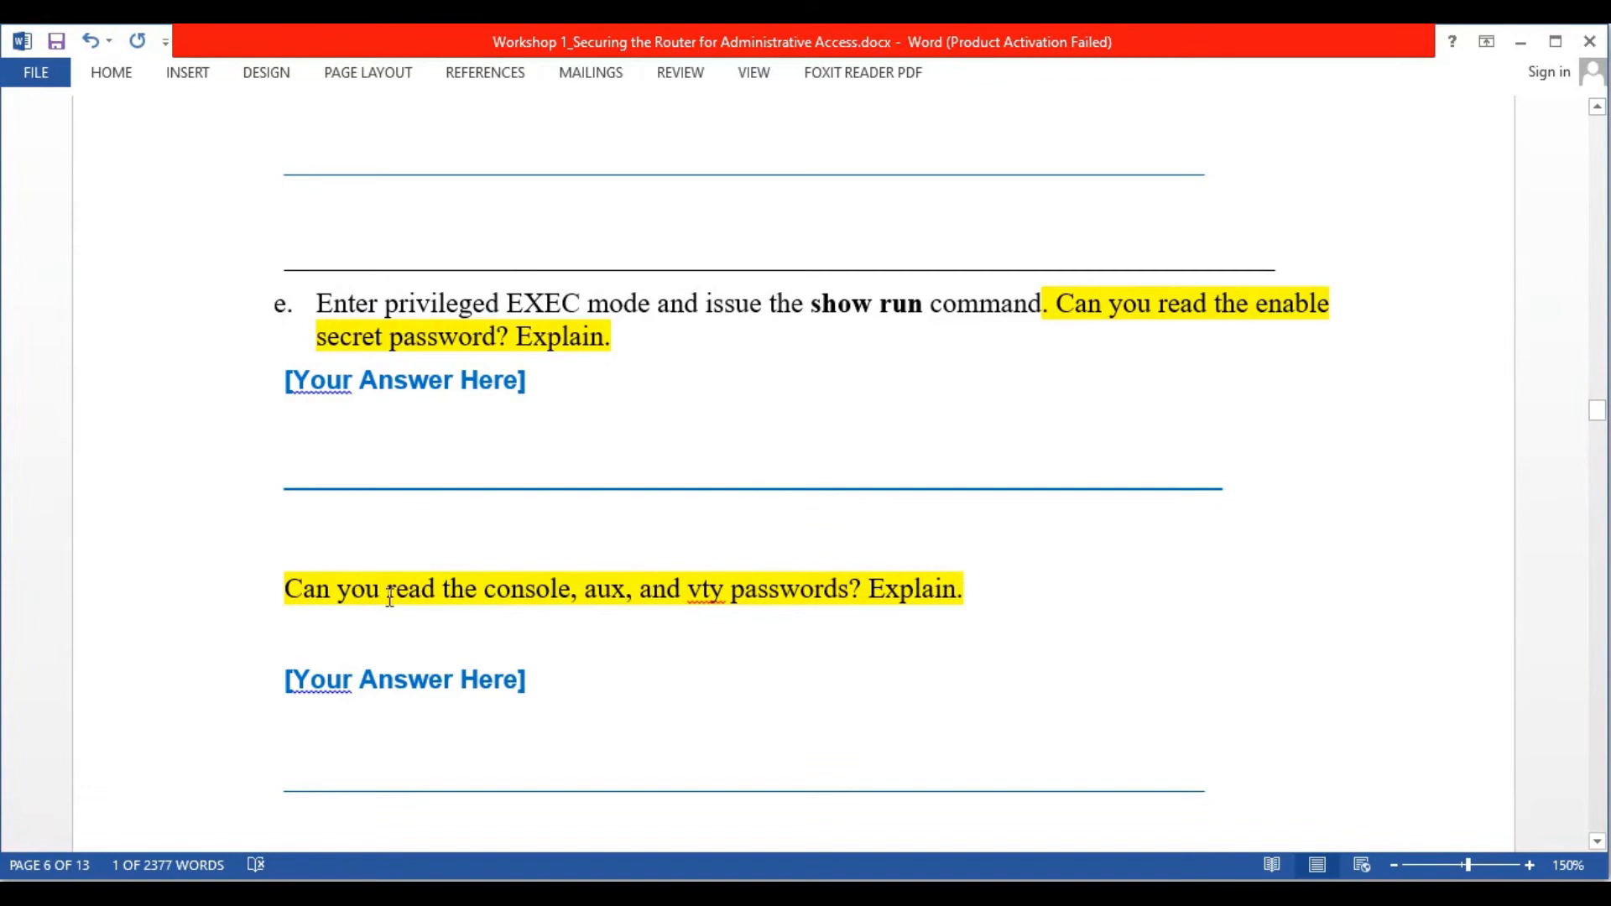
Scroll the lab guide through steps e–f and Step 4, then back up to Task 1
{"action": "scroll", "coordinate": [481, 619], "scroll_direction": "down", "scroll_amount": 1}
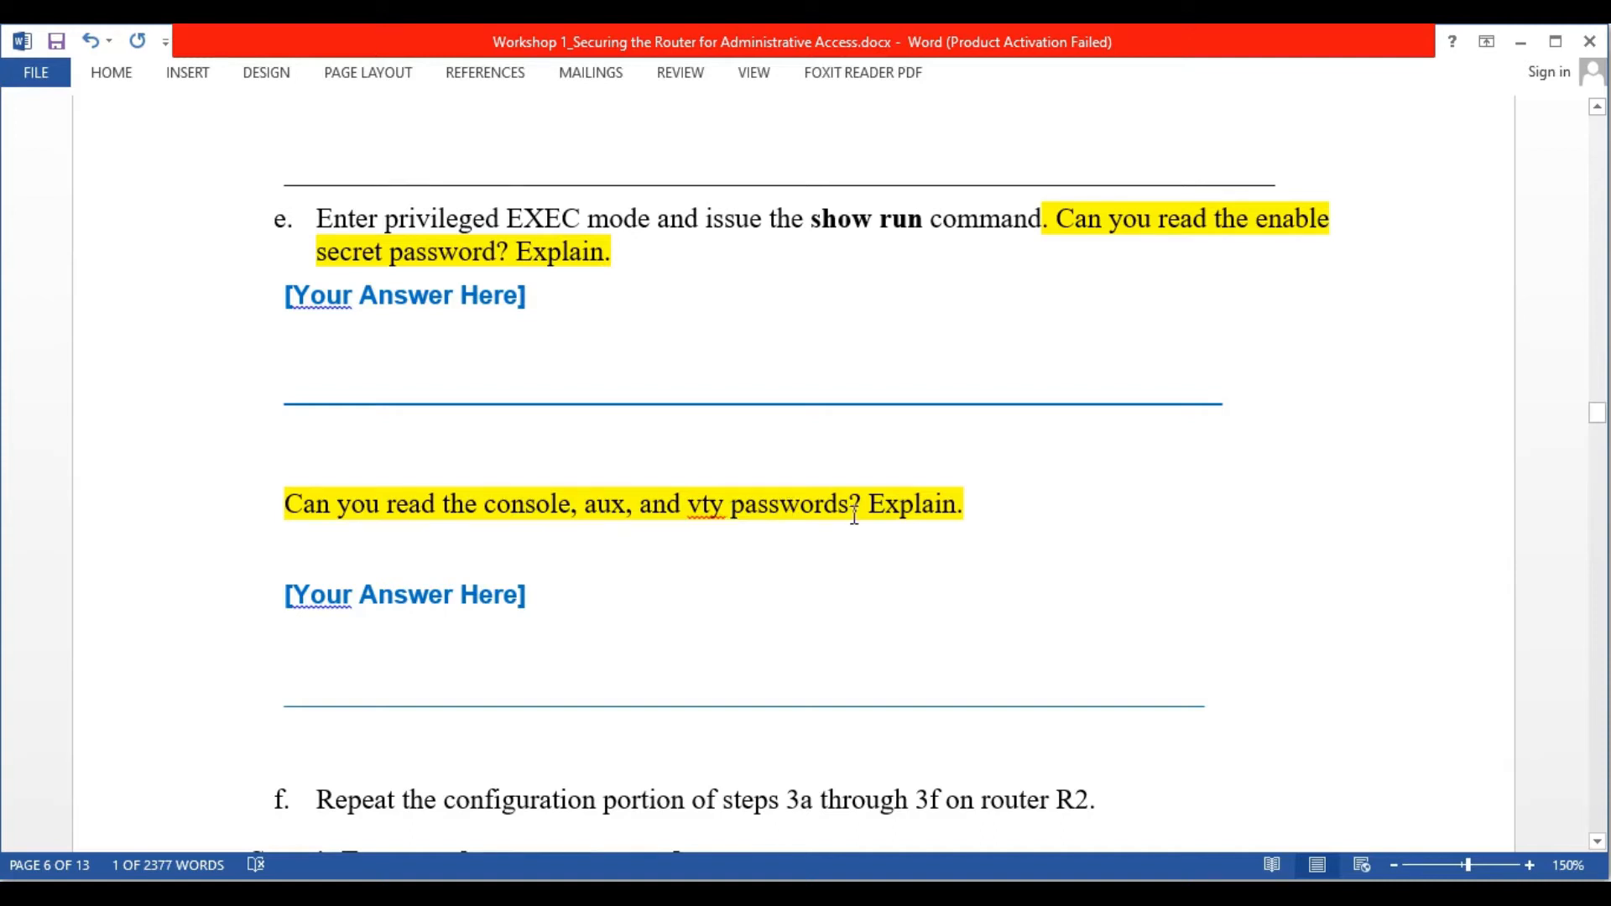
{"action": "scroll", "coordinate": [852, 508], "scroll_direction": "down", "scroll_amount": 1}
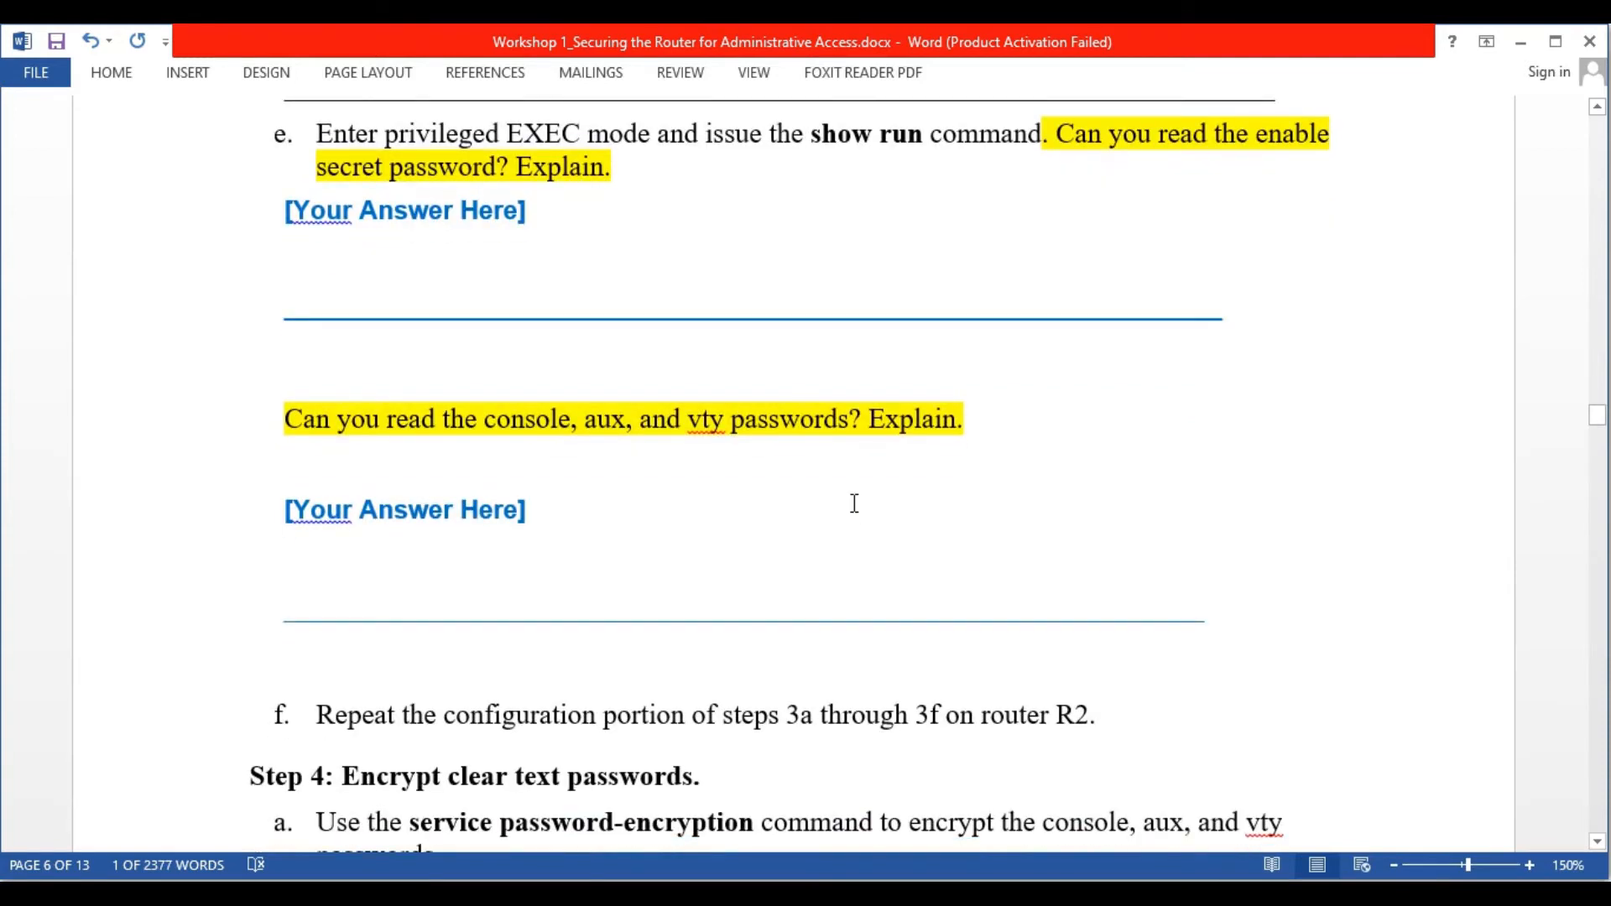
{"action": "scroll", "coordinate": [853, 507], "scroll_direction": "down", "scroll_amount": 2}
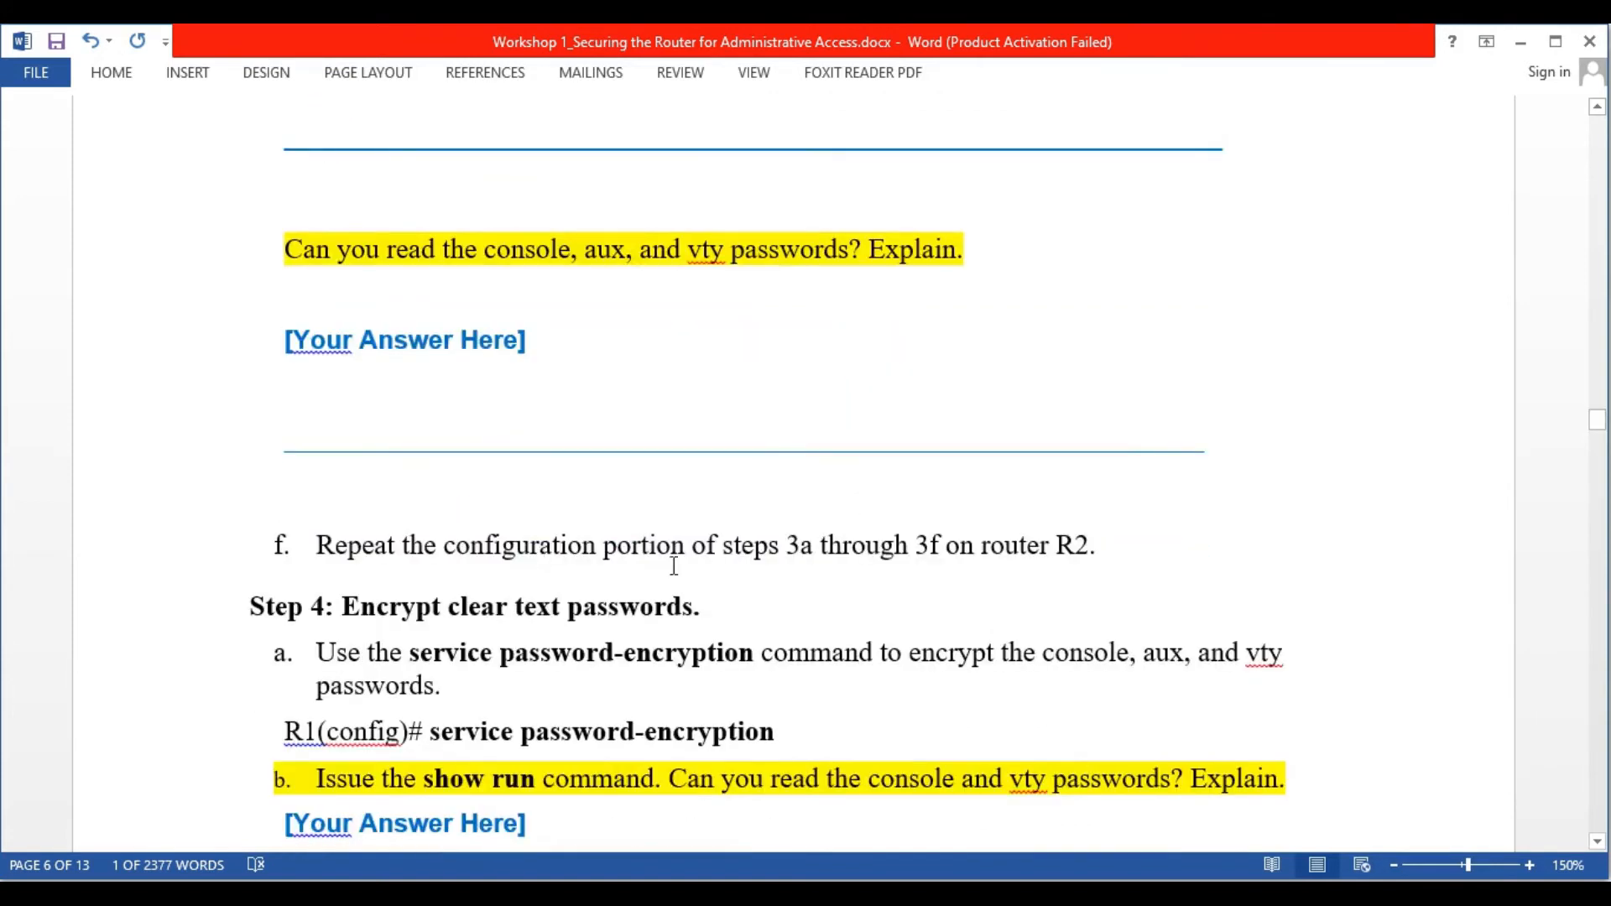
{"action": "scroll", "coordinate": [1107, 549], "scroll_direction": "up", "scroll_amount": 4}
{"action": "scroll", "coordinate": [1107, 549], "scroll_direction": "up", "scroll_amount": 20}
{"action": "scroll", "coordinate": [1107, 549], "scroll_direction": "up", "scroll_amount": 7}
{"action": "scroll", "coordinate": [1106, 550], "scroll_direction": "down", "scroll_amount": 6}
{"action": "scroll", "coordinate": [1107, 548], "scroll_direction": "up", "scroll_amount": 1}
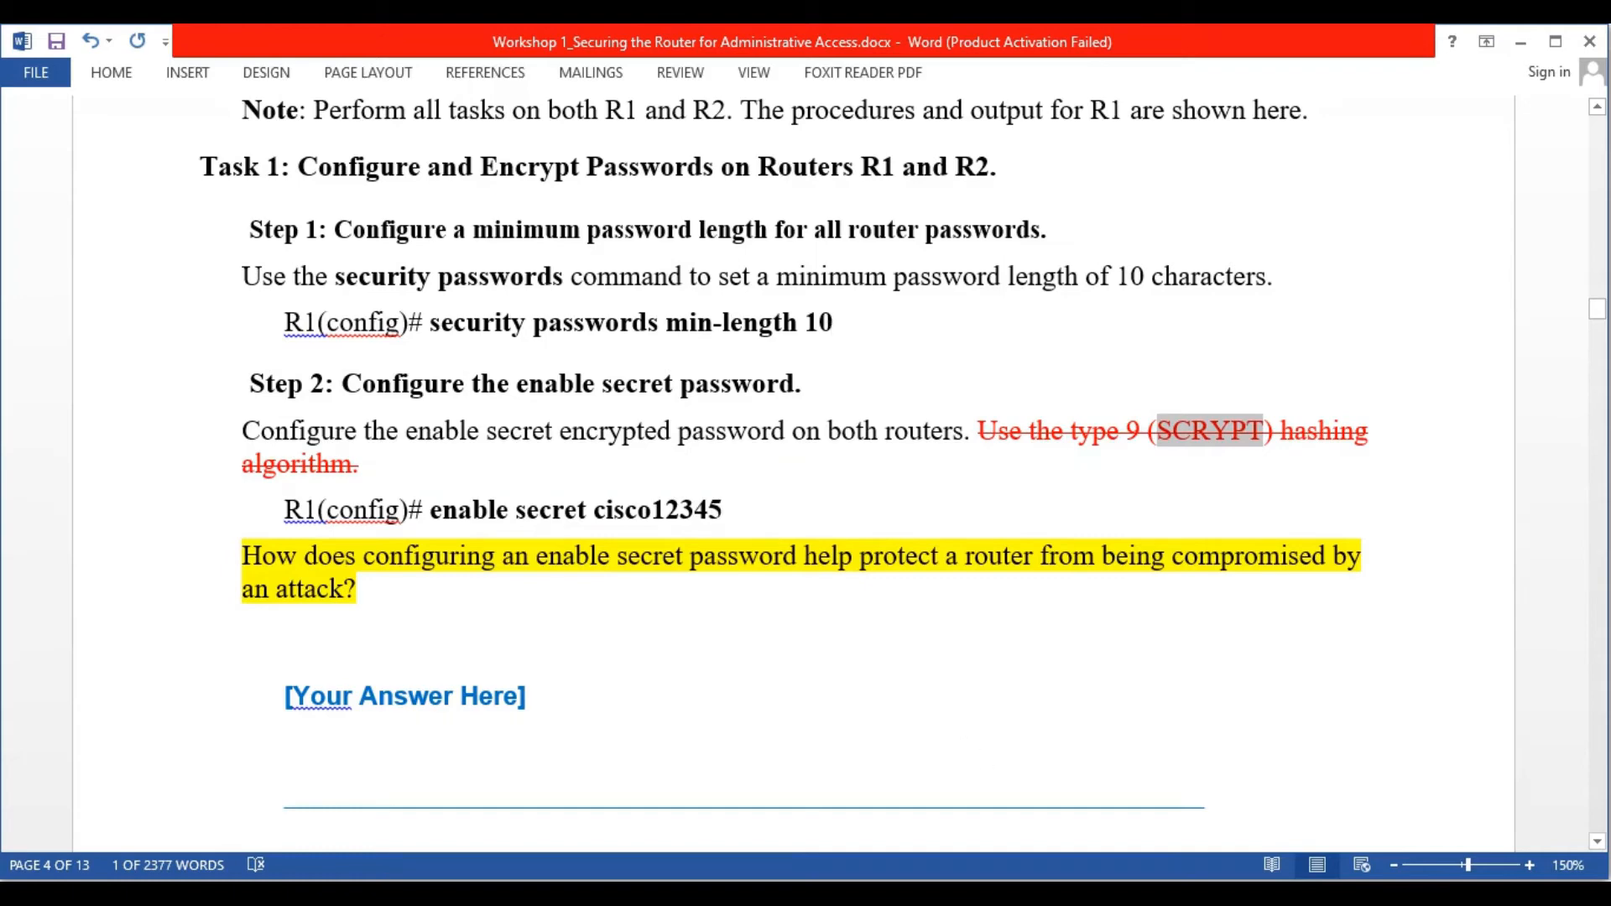
{"action": "key", "text": "alt+Tab"}
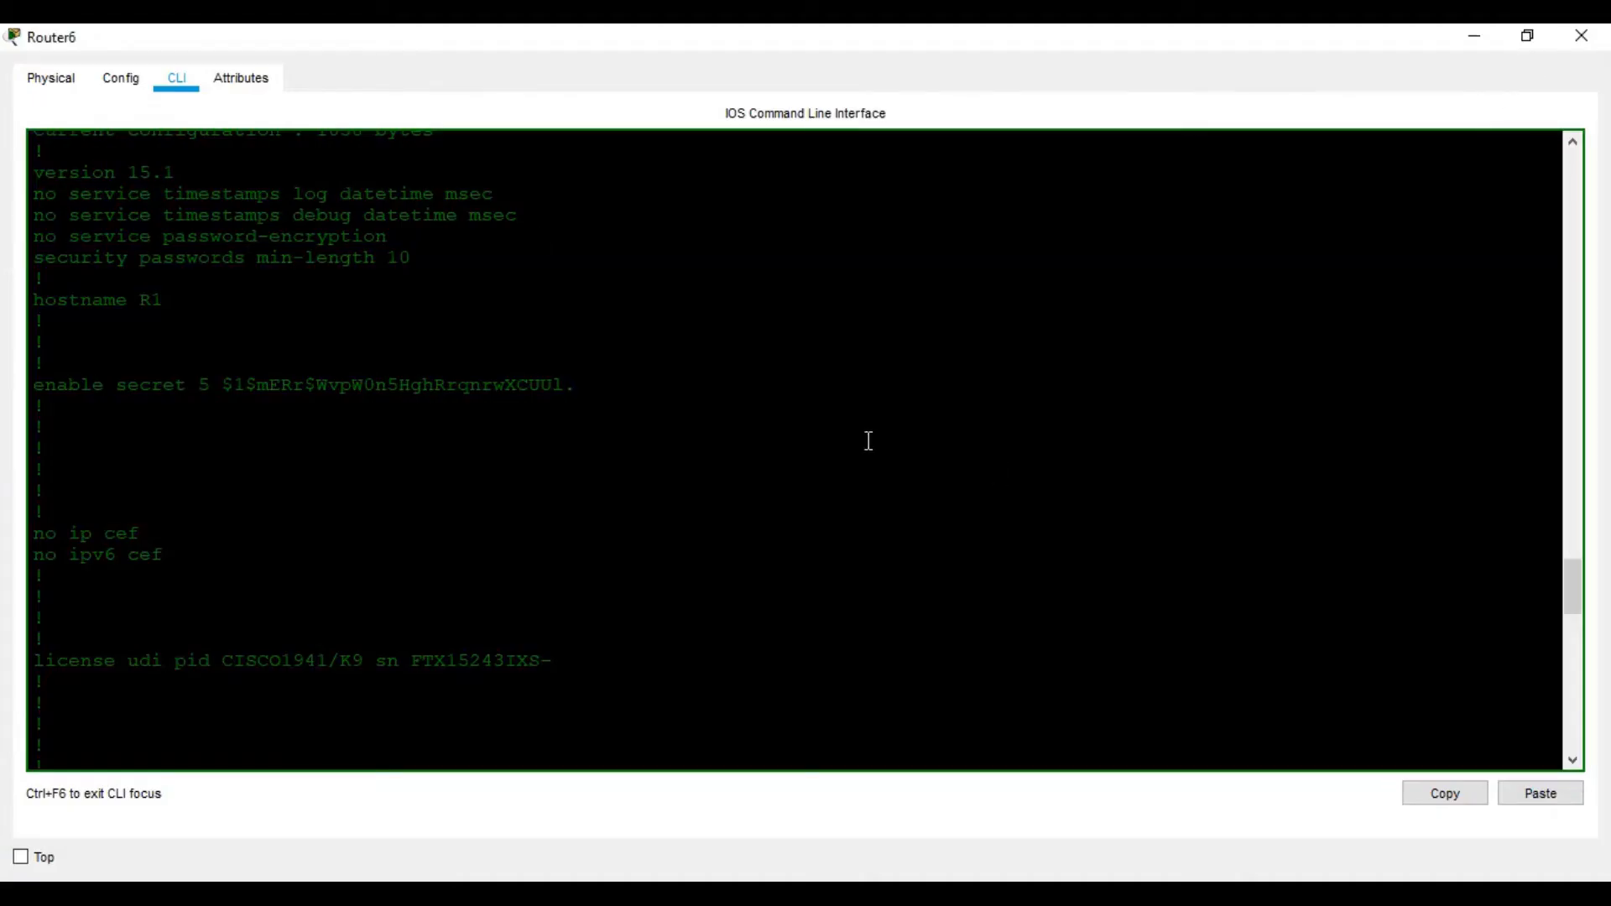
Exit the Telnet session to R1 and enter global configuration mode on R2
{"action": "key", "text": "Return"}
{"action": "key", "text": "Return"}
{"action": "key", "text": "Return"}
{"action": "key", "text": "Return"}
{"action": "key", "text": "Return"}
{"action": "type", "text": "exit"}
{"action": "key", "text": "Return"}
{"action": "key", "text": "Return"}
{"action": "key", "text": "Return"}
{"action": "key", "text": "Return"}
{"action": "key", "text": "Return"}
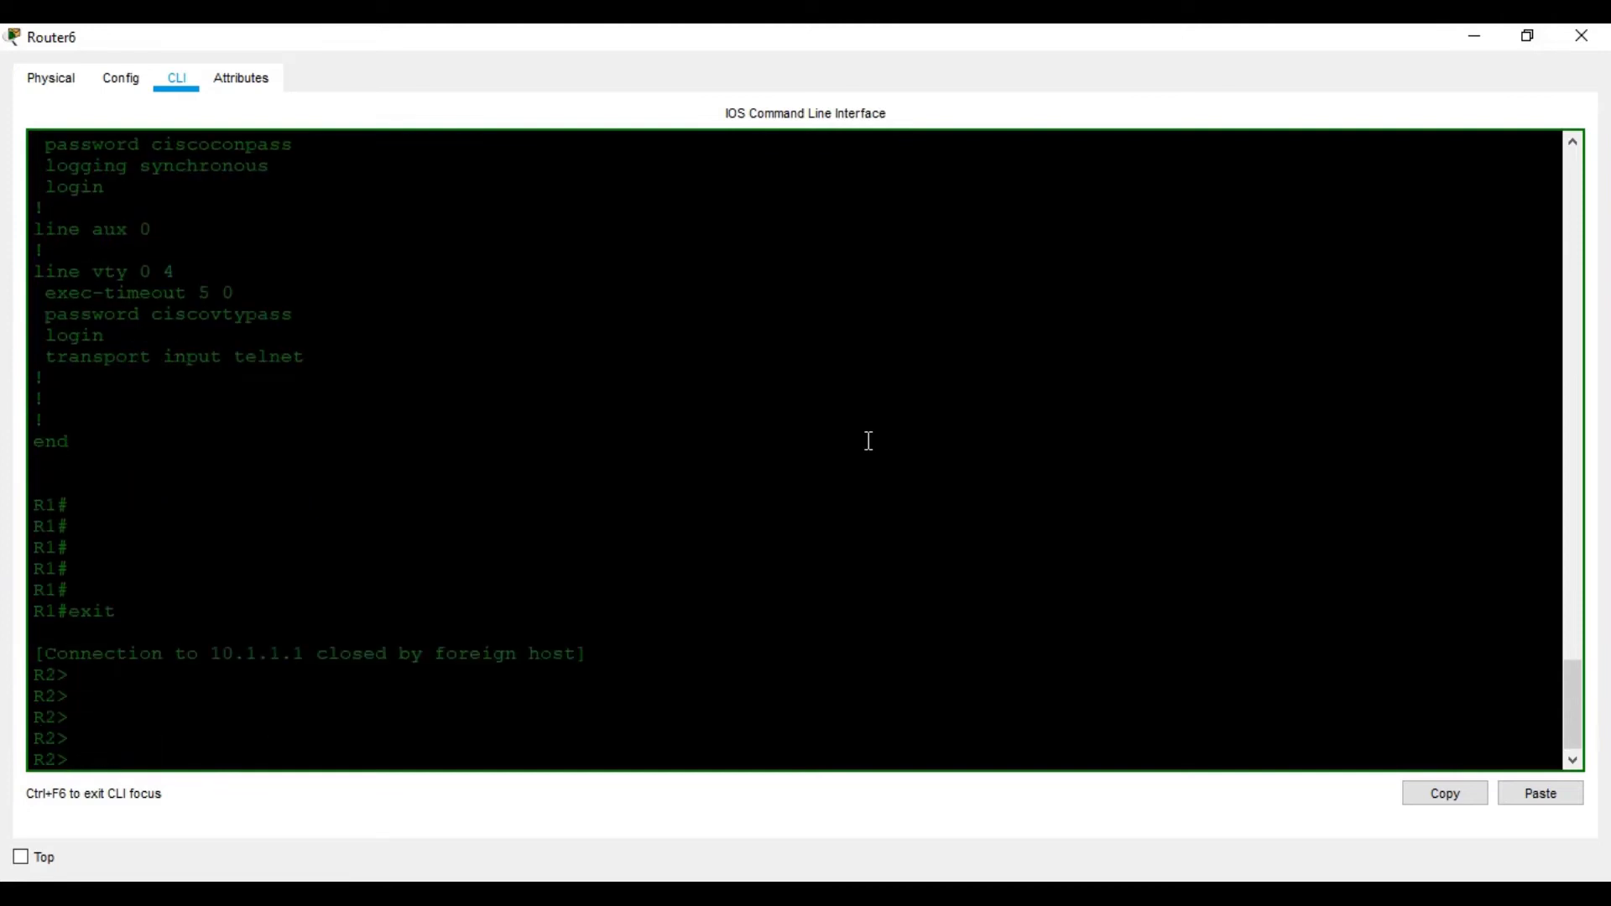
{"action": "key", "text": "Return"}
{"action": "key", "text": "Return"}
{"action": "key", "text": "Return"}
{"action": "key", "text": "Return"}
{"action": "type", "text": "en"}
{"action": "key", "text": "Return"}
{"action": "key", "text": "Return"}
{"action": "key", "text": "Return"}
{"action": "key", "text": "Return"}
{"action": "key", "text": "Return"}
{"action": "type", "text": "conf t"}
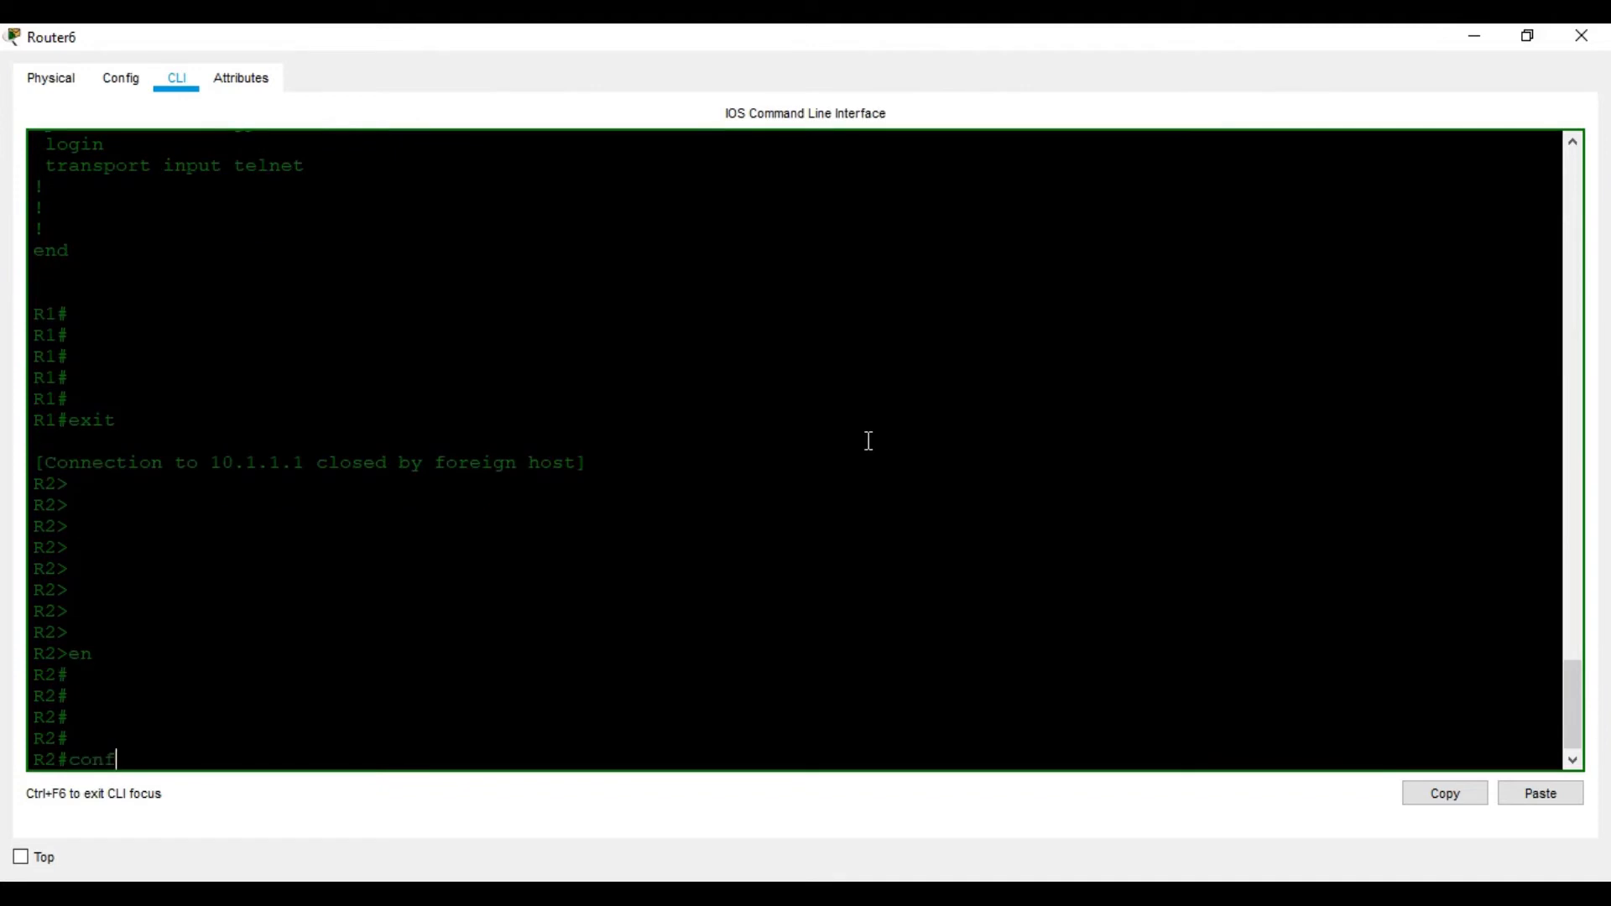
{"action": "key", "text": "Return"}
{"action": "key", "text": "Return"}
{"action": "key", "text": "Return"}
{"action": "key", "text": "Return"}
{"action": "key", "text": "Return"}
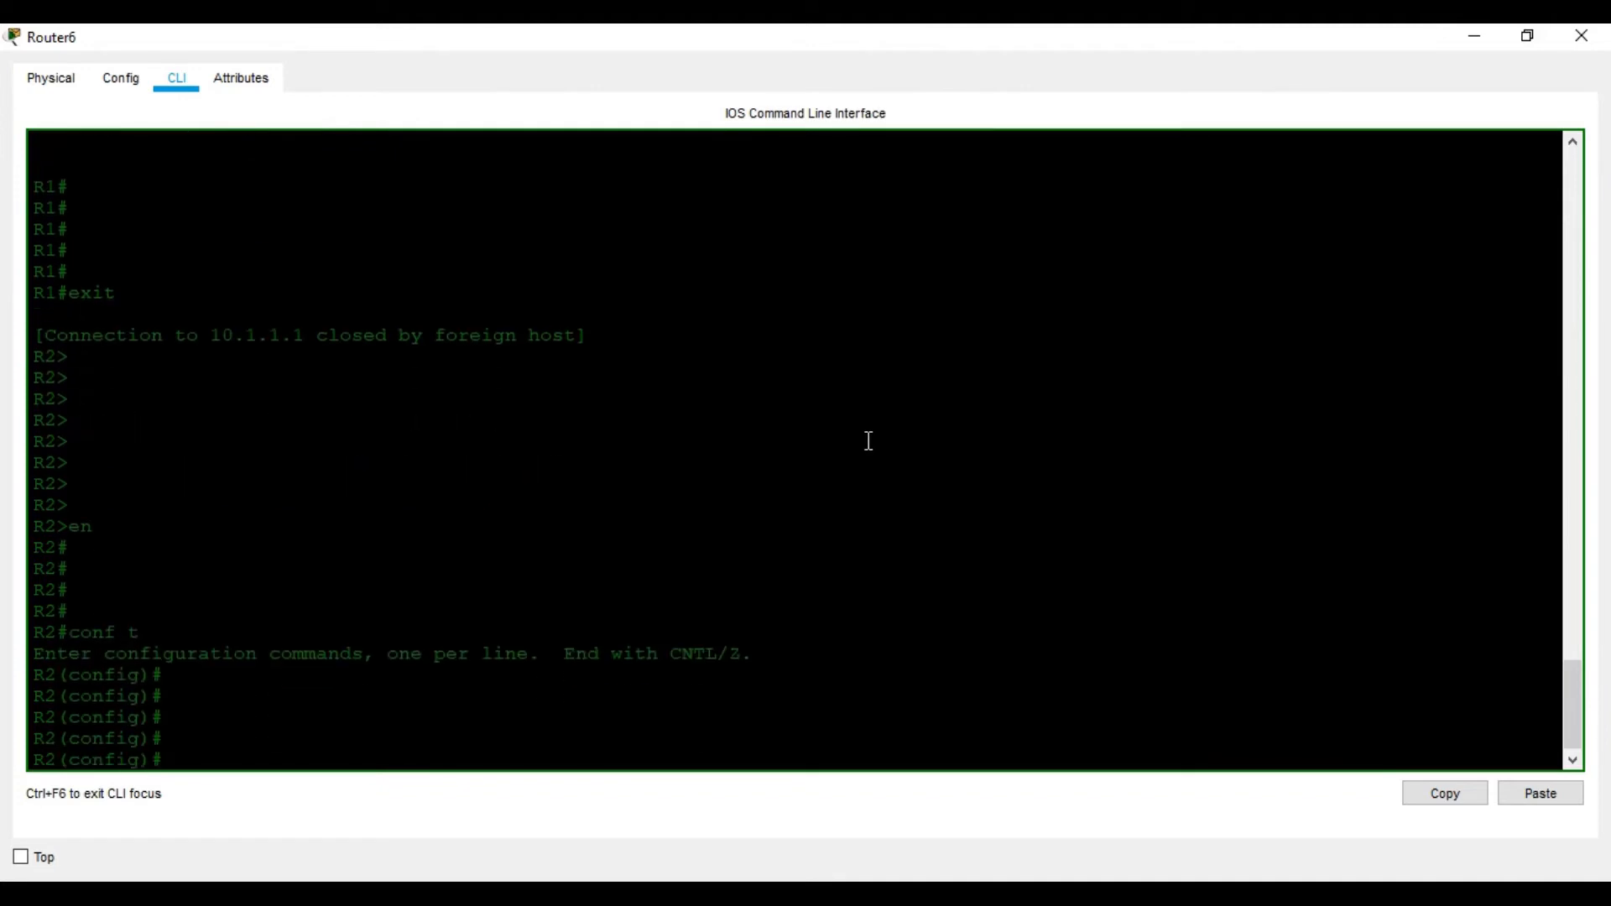
Set R2's minimum password length with security passwords min-length 10
{"action": "type", "text": "se"}
{"action": "key", "text": "Tab"}
{"action": "type", "text": "c"}
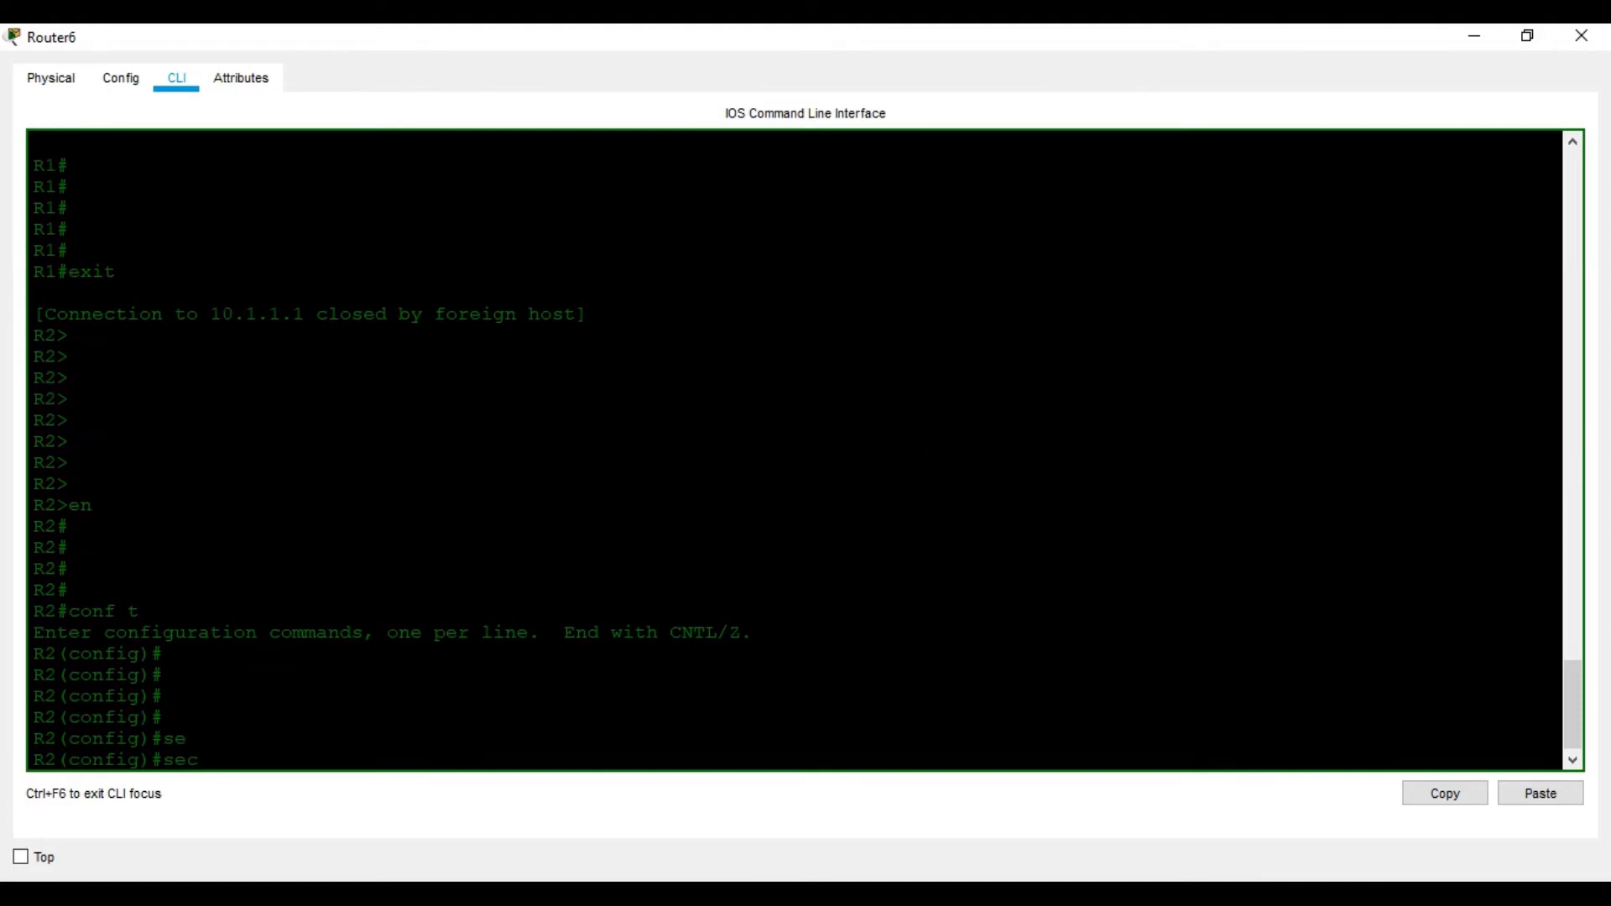
{"action": "left_click", "coordinate": [1301, 895]}
{"action": "left_click", "coordinate": [1233, 894]}
{"action": "type", "text": "uri"}
{"action": "key", "text": "Tab"}
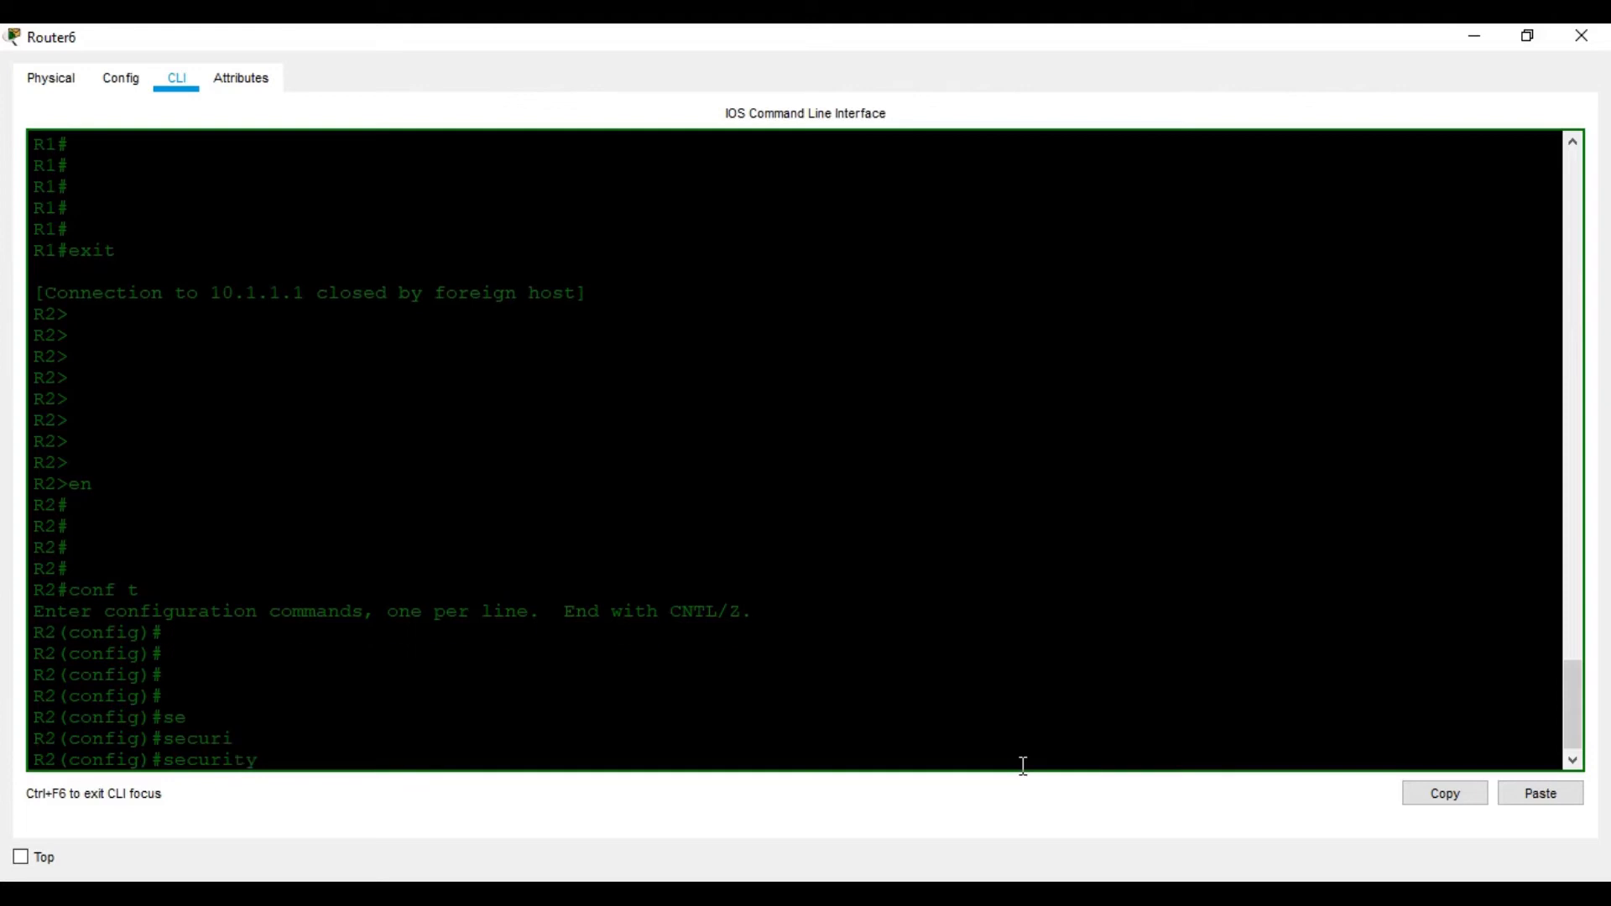
{"action": "type", "text": "pa"}
{"action": "key", "text": "Tab"}
{"action": "type", "text": "s"}
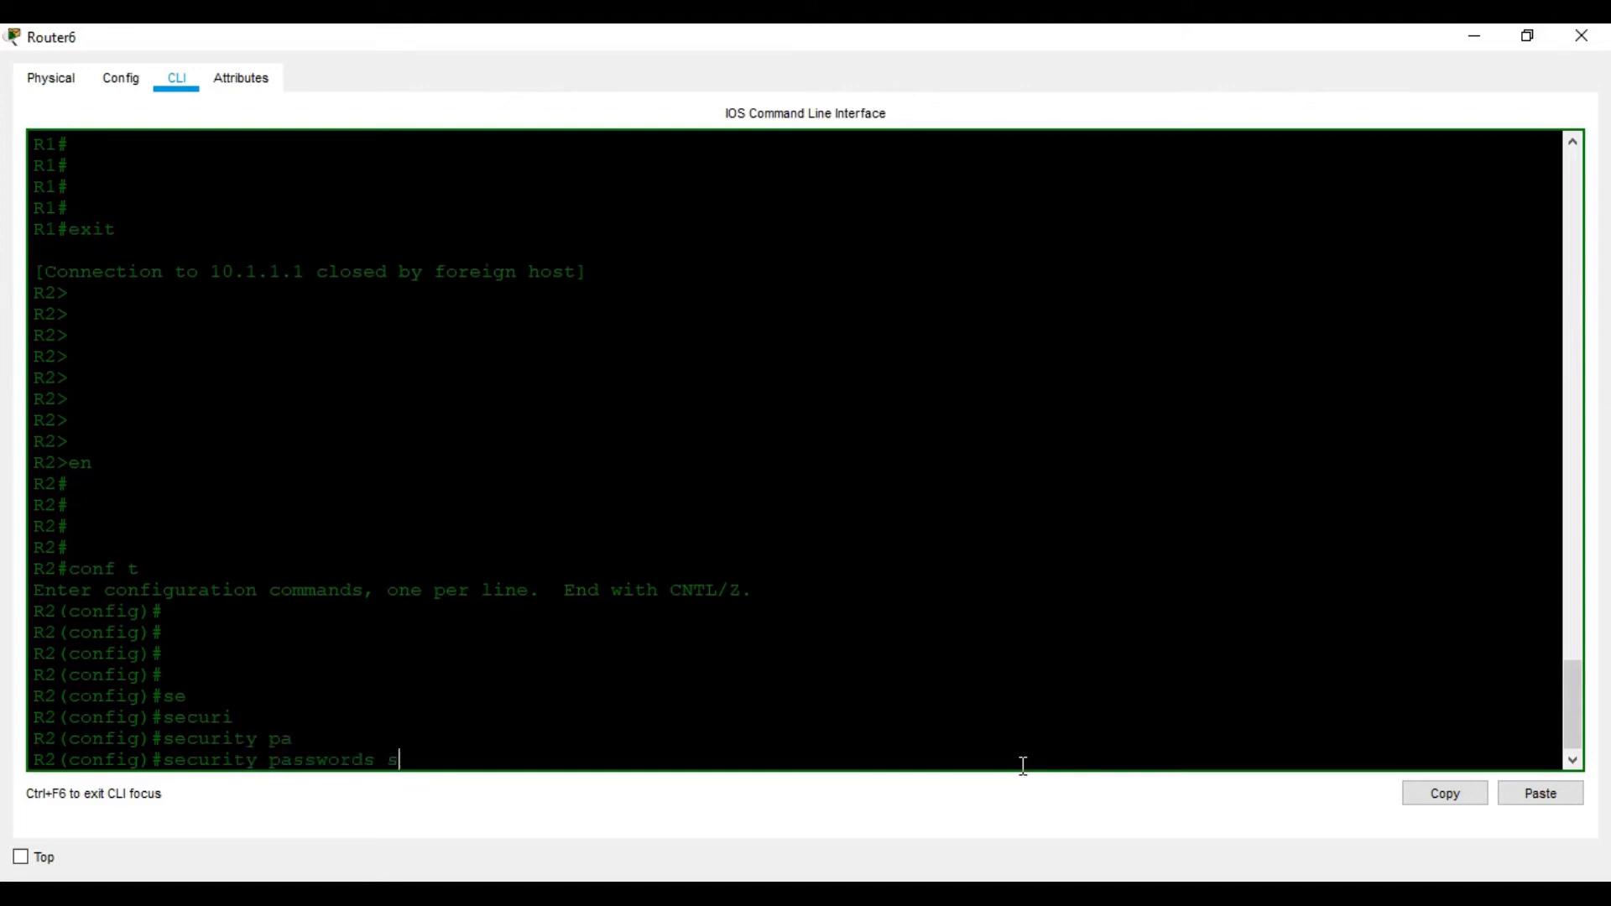
{"action": "key", "text": "BackSpace"}
{"action": "type", "text": "mi"}
{"action": "key", "text": "Tab"}
{"action": "type", "text": "10"}
{"action": "key", "text": "Return"}
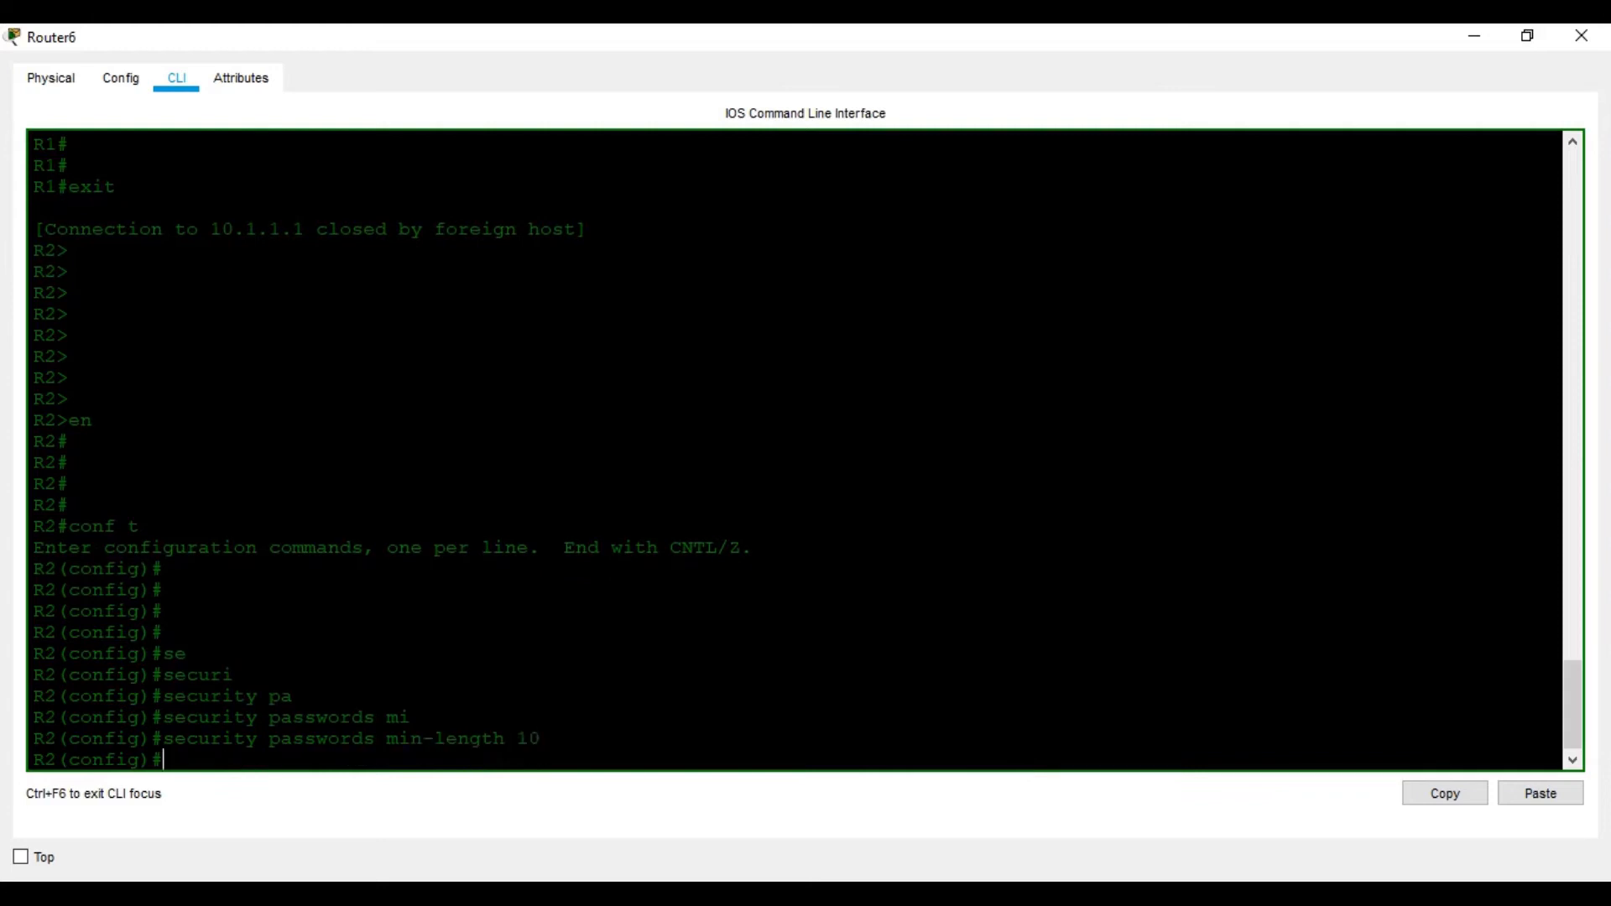
Give R2 an enable secret using the lab's enable password
{"action": "key", "text": "alt+Tab"}
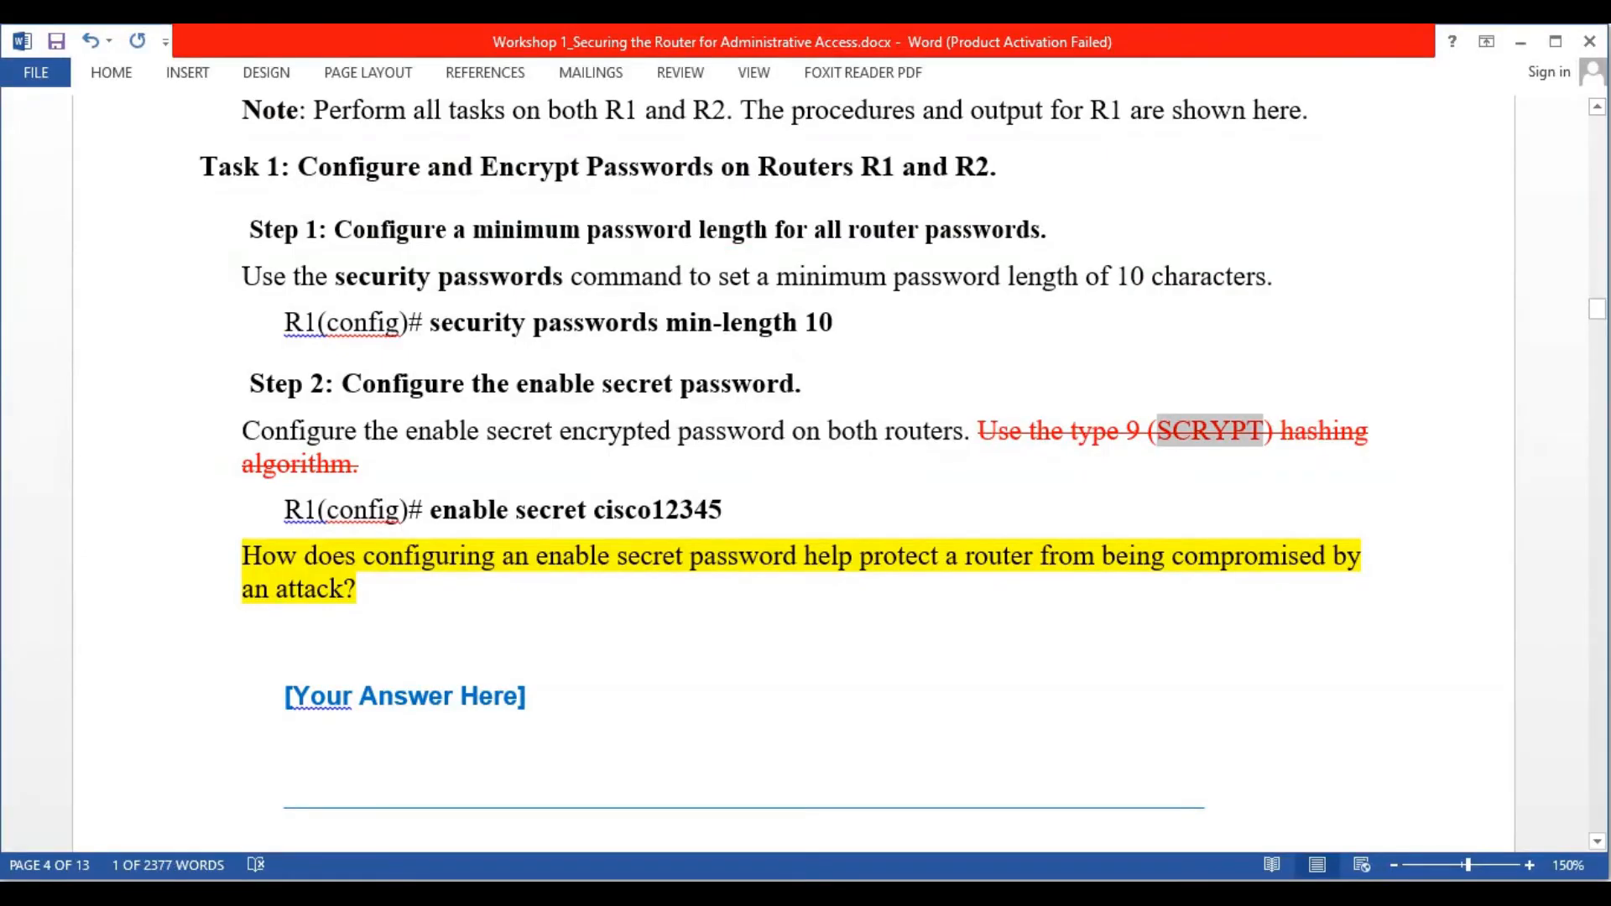
{"action": "key", "text": "alt+Tab"}
{"action": "type", "text": "ena"}
{"action": "key", "text": "Tab"}
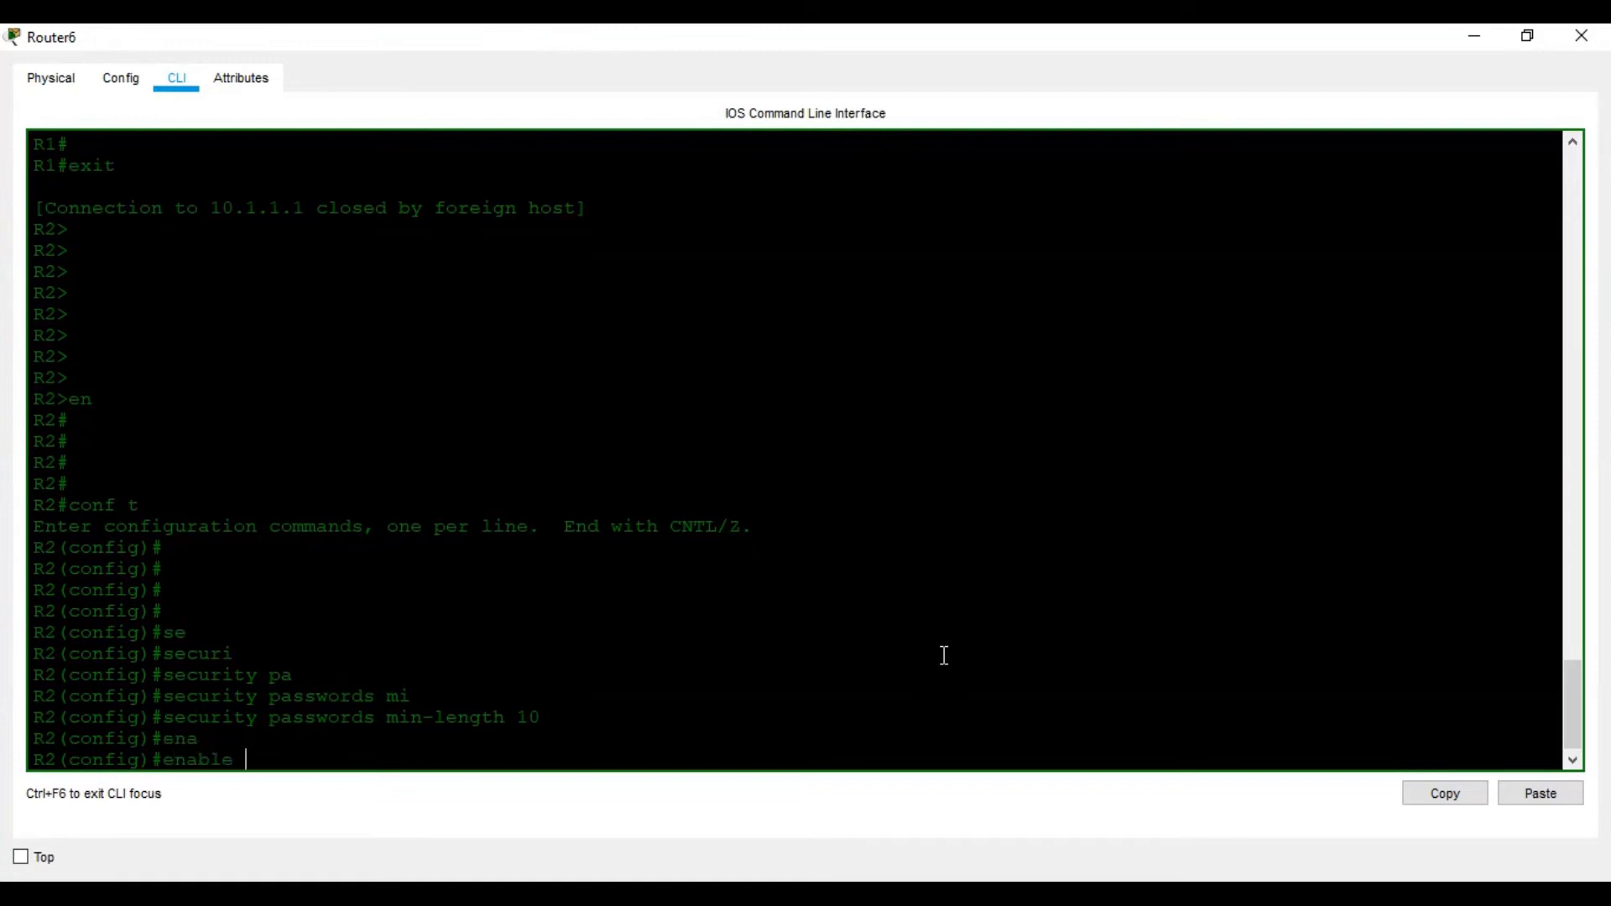
{"action": "type", "text": "se"}
{"action": "key", "text": "Tab"}
{"action": "type", "text": "cisco12345"}
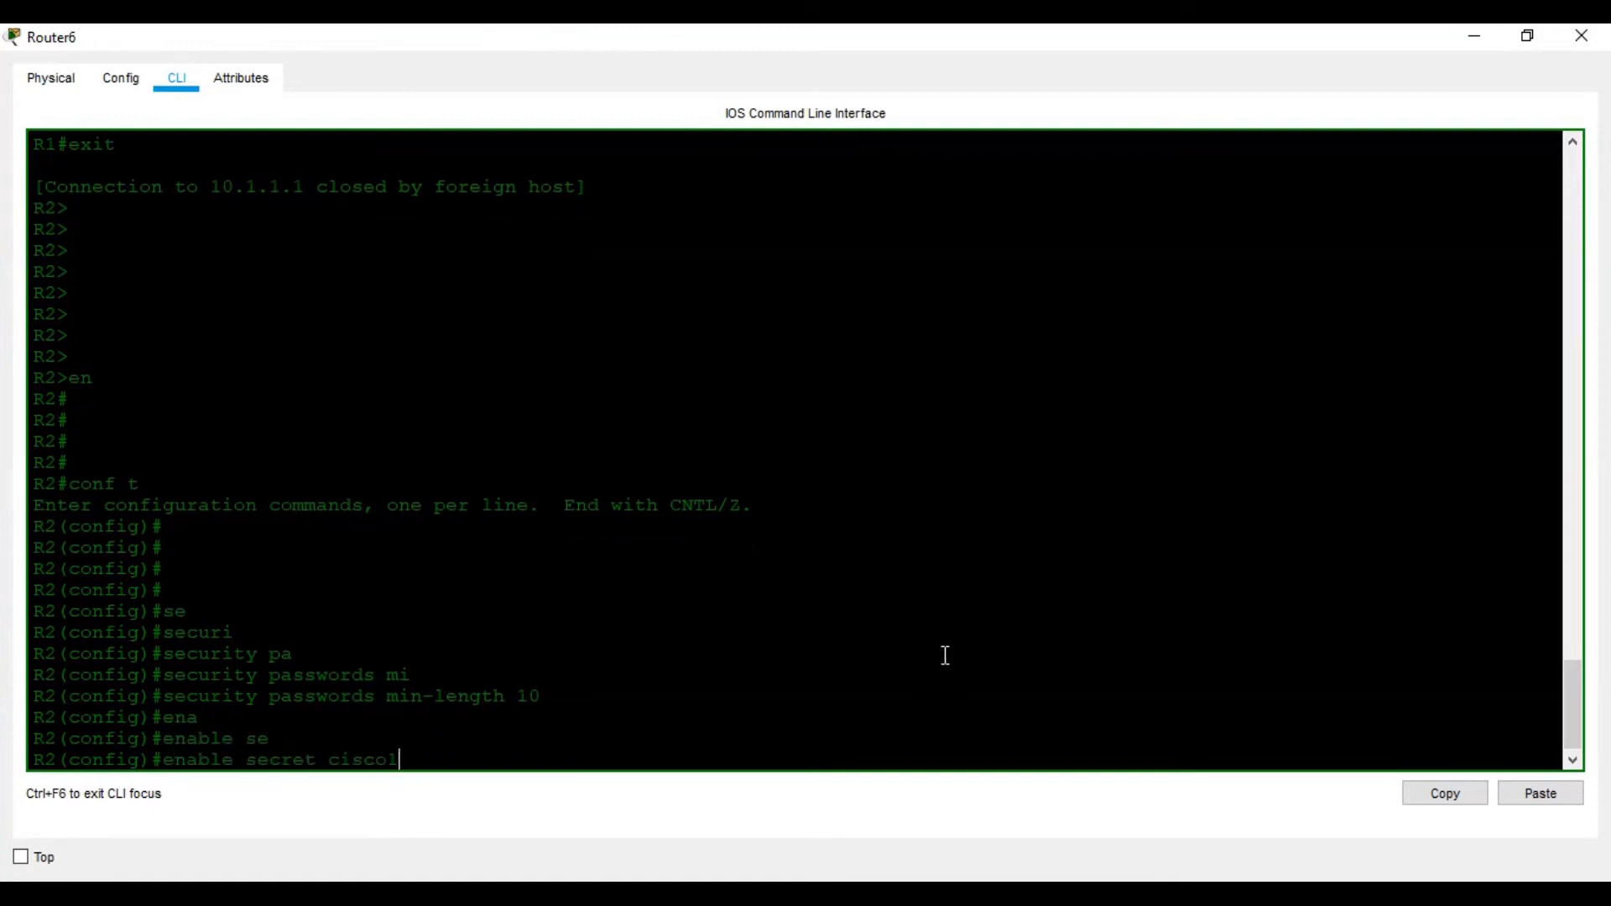
{"action": "key", "text": "Return"}
Check the lab document, then enter line console 0 configuration on R2
{"action": "left_click", "coordinate": [1234, 895]}
{"action": "scroll", "coordinate": [710, 647], "scroll_direction": "down", "scroll_amount": 3}
{"action": "scroll", "coordinate": [709, 647], "scroll_direction": "down", "scroll_amount": 8}
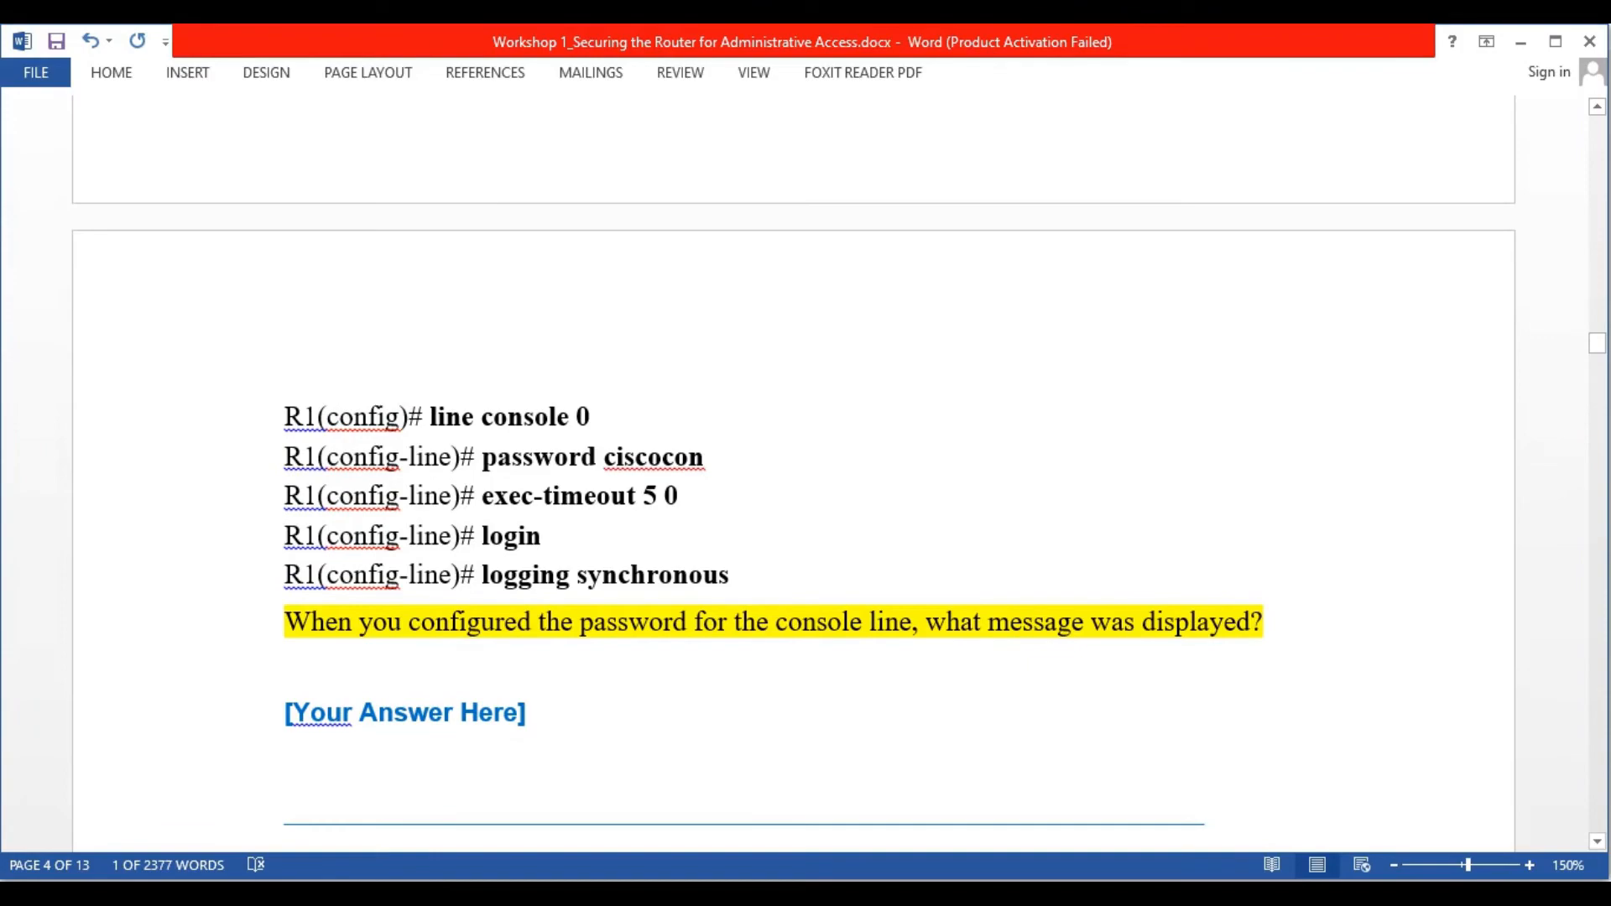
{"action": "key", "text": "alt+Tab"}
{"action": "type", "text": "li"}
{"action": "key", "text": "Tab"}
{"action": "type", "text": "n"}
{"action": "key", "text": "Tab"}
{"action": "type", "text": "co"}
{"action": "key", "text": "Tab"}
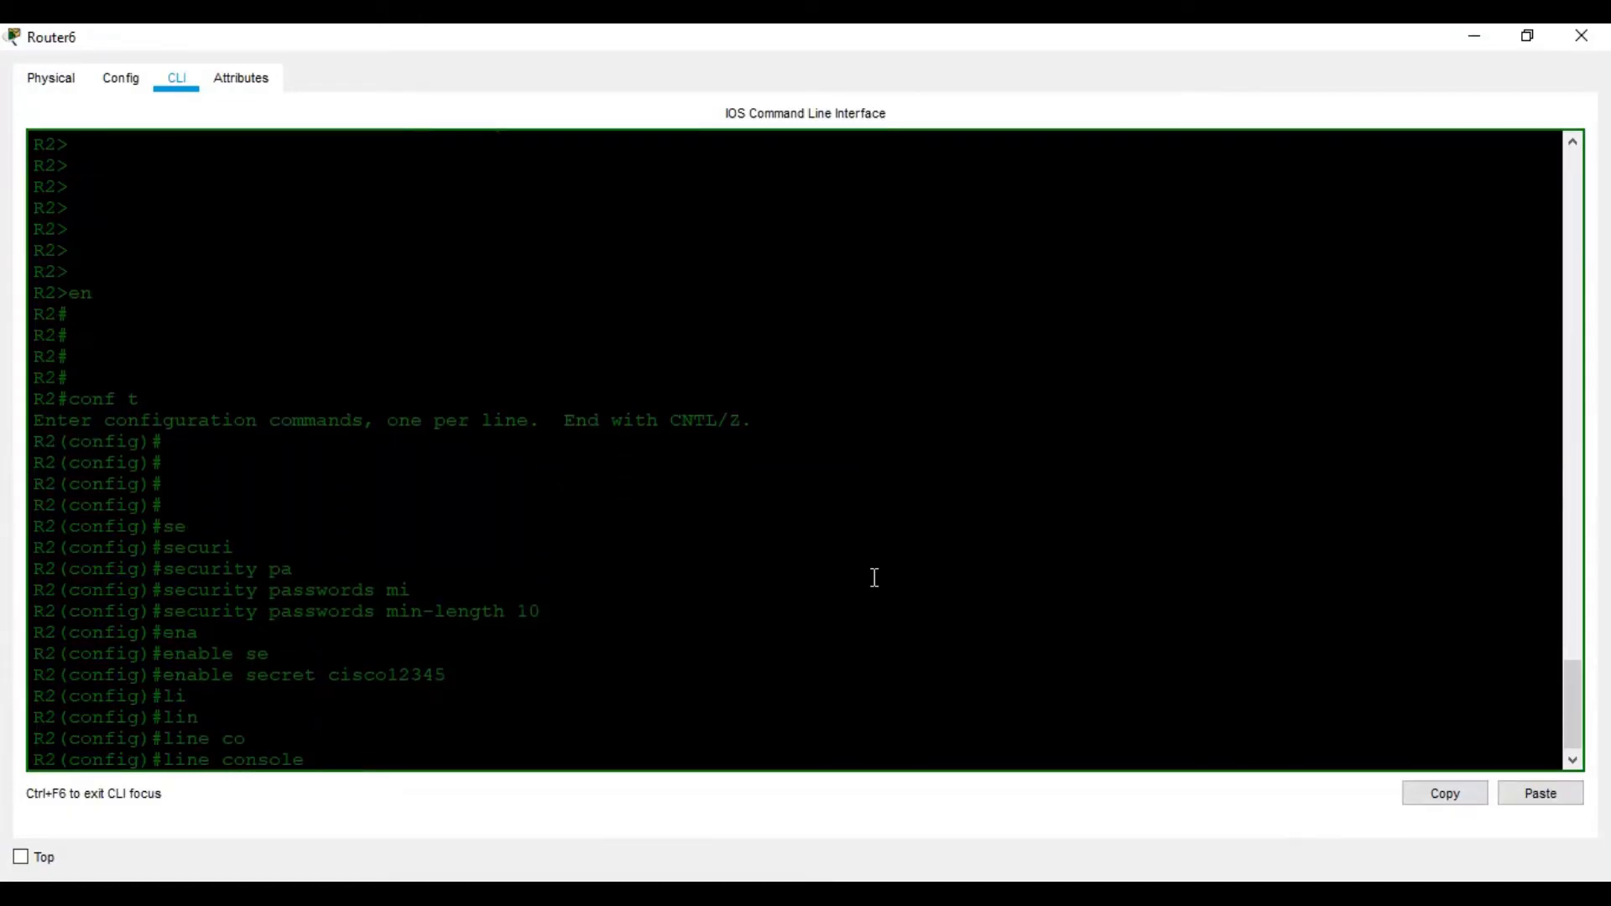
{"action": "type", "text": "0"}
{"action": "key", "text": "Return"}
Set the console line password on R2
{"action": "key", "text": "alt+Tab"}
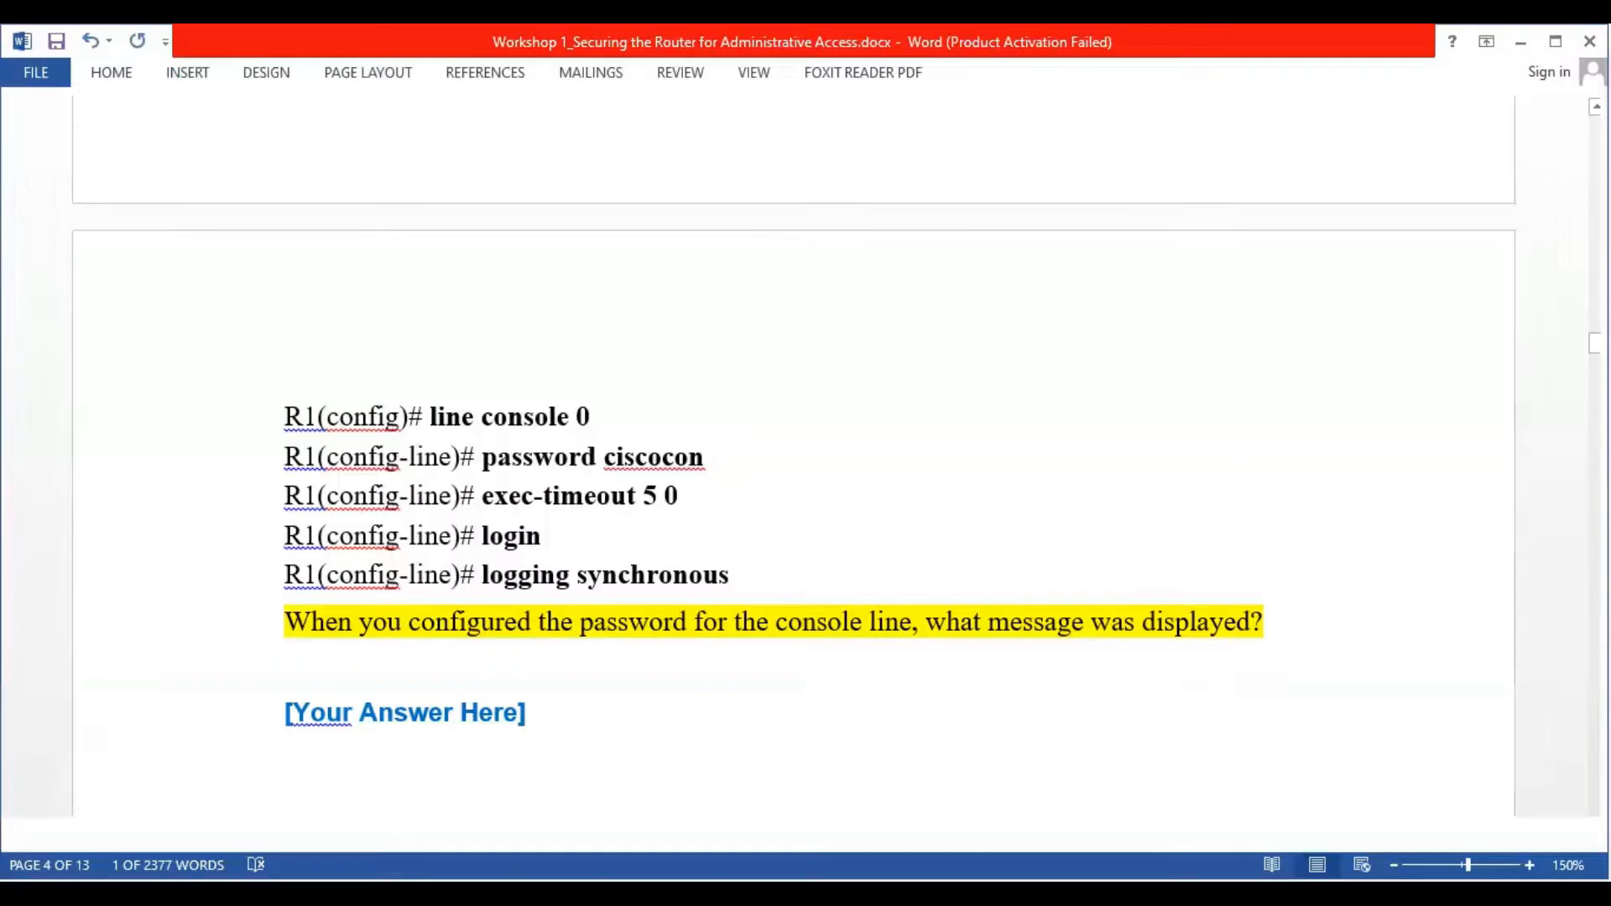
{"action": "key", "text": "alt+Tab"}
{"action": "type", "text": "pas"}
{"action": "key", "text": "Tab"}
{"action": "type", "text": "cis"}
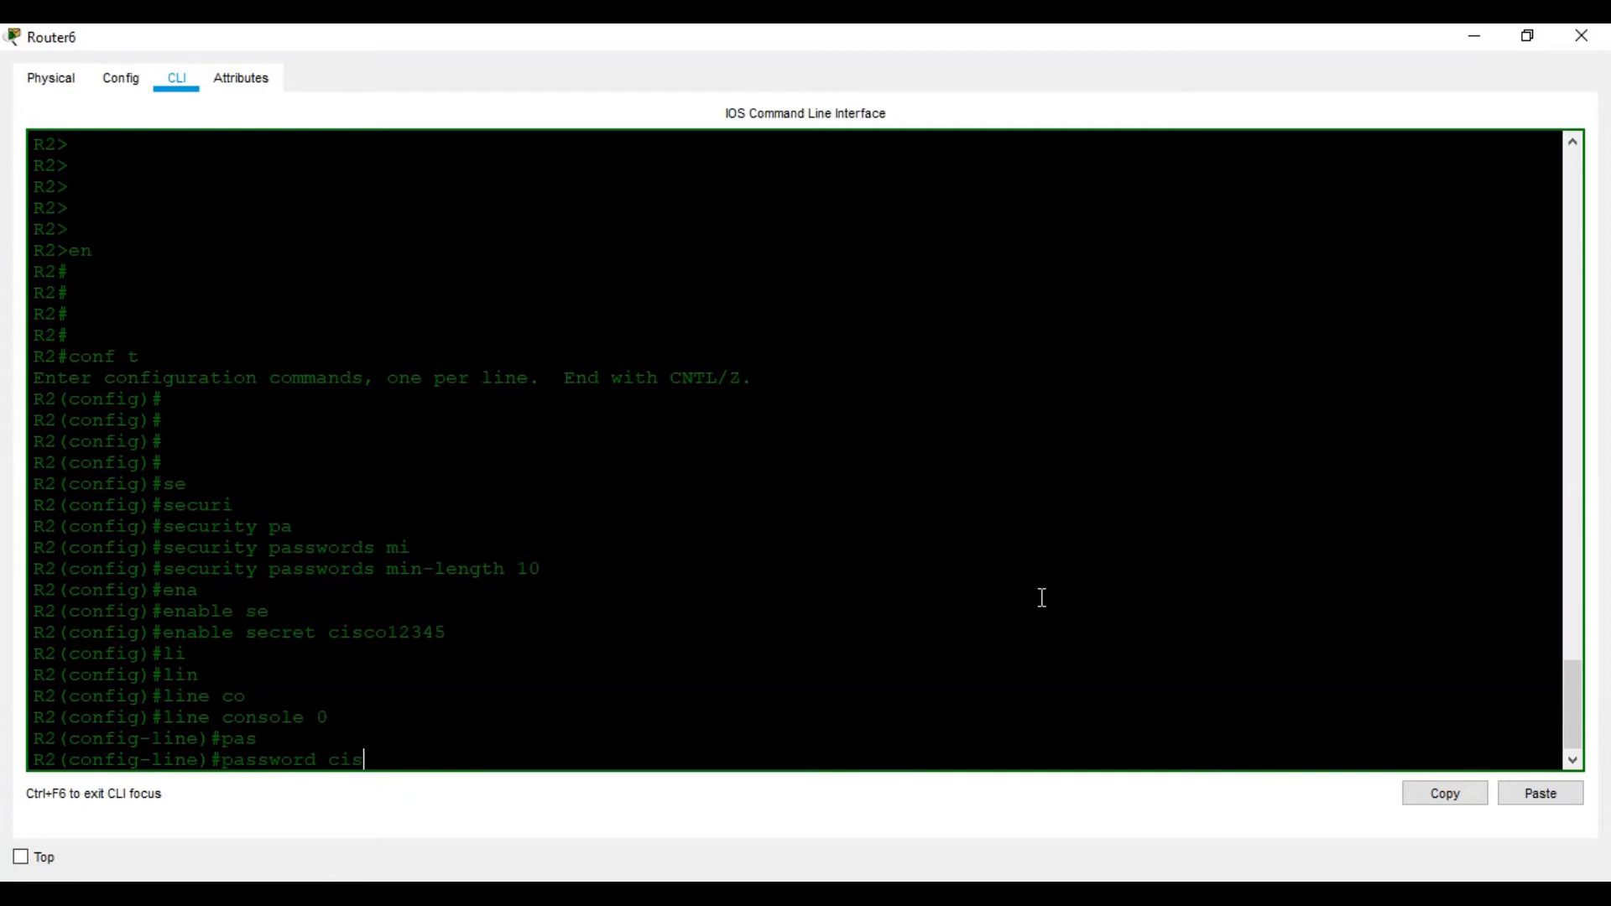
{"action": "type", "text": "coconpass"}
{"action": "key", "text": "Return"}
Apply exec-timeout 5 0 to R2's console line
{"action": "type", "text": "lo"}
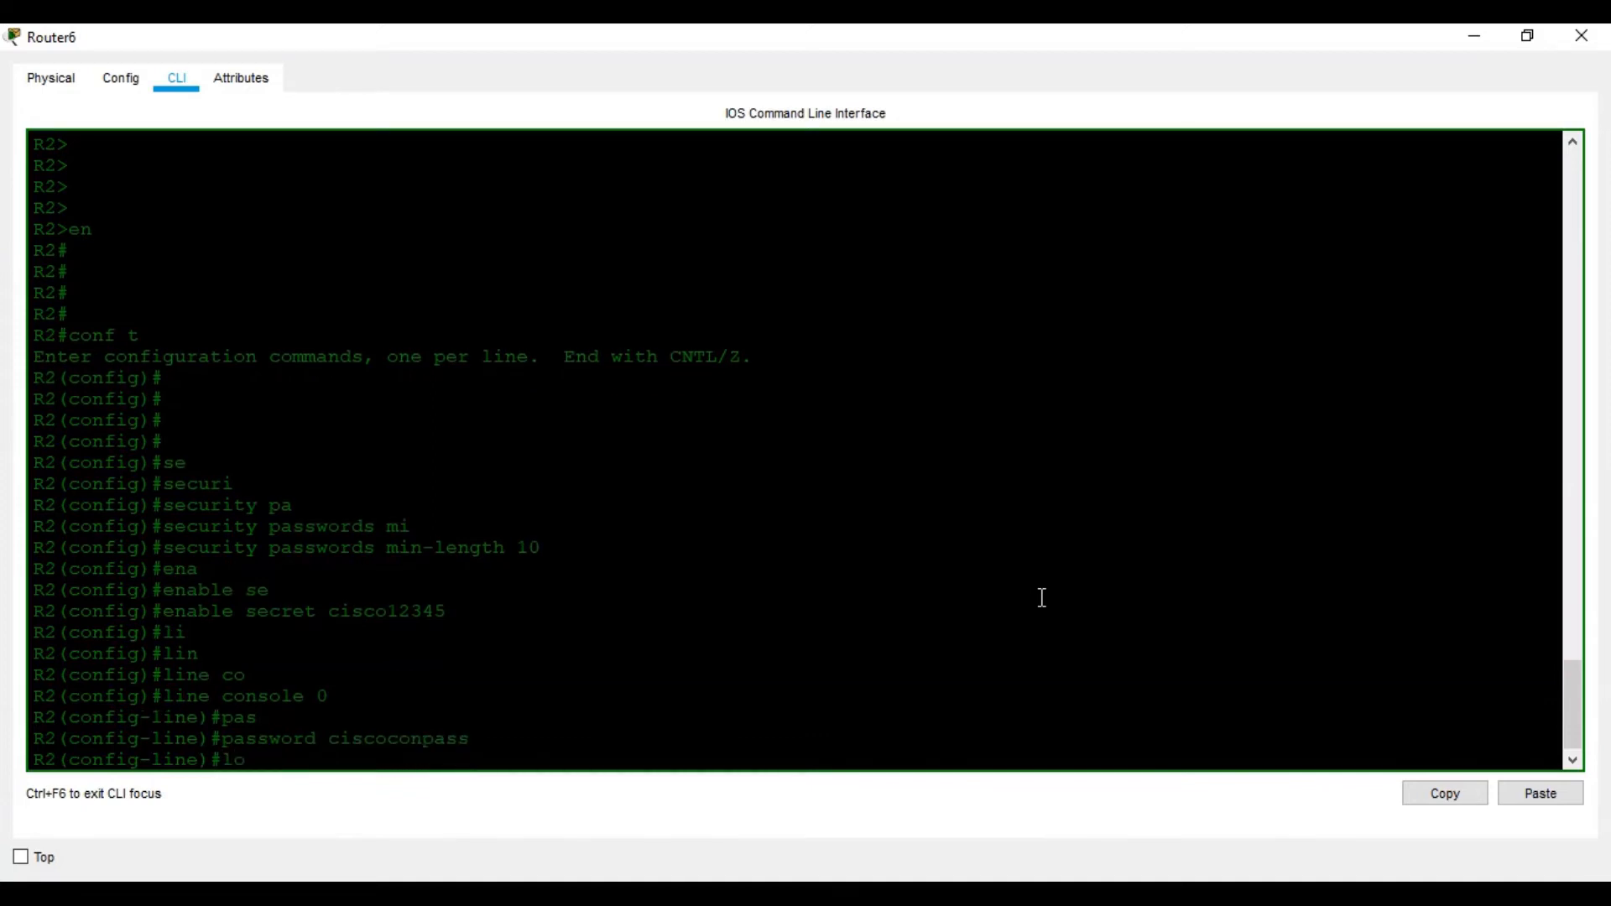
{"action": "key", "text": "alt+Tab"}
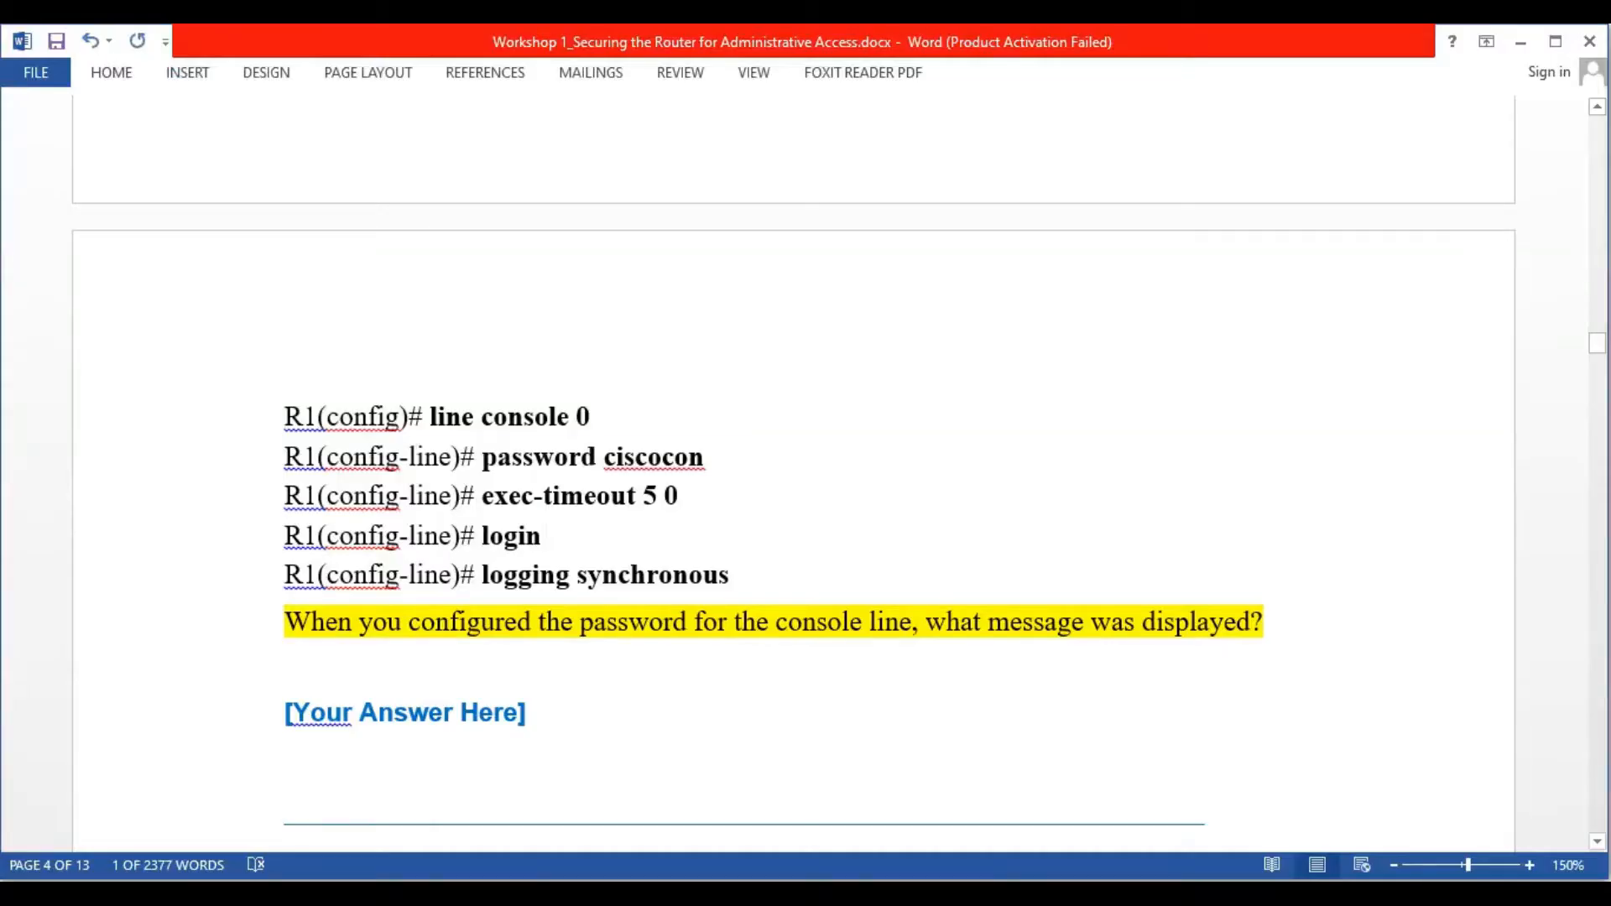
{"action": "key", "text": "alt+Tab"}
{"action": "type", "text": "ece"}
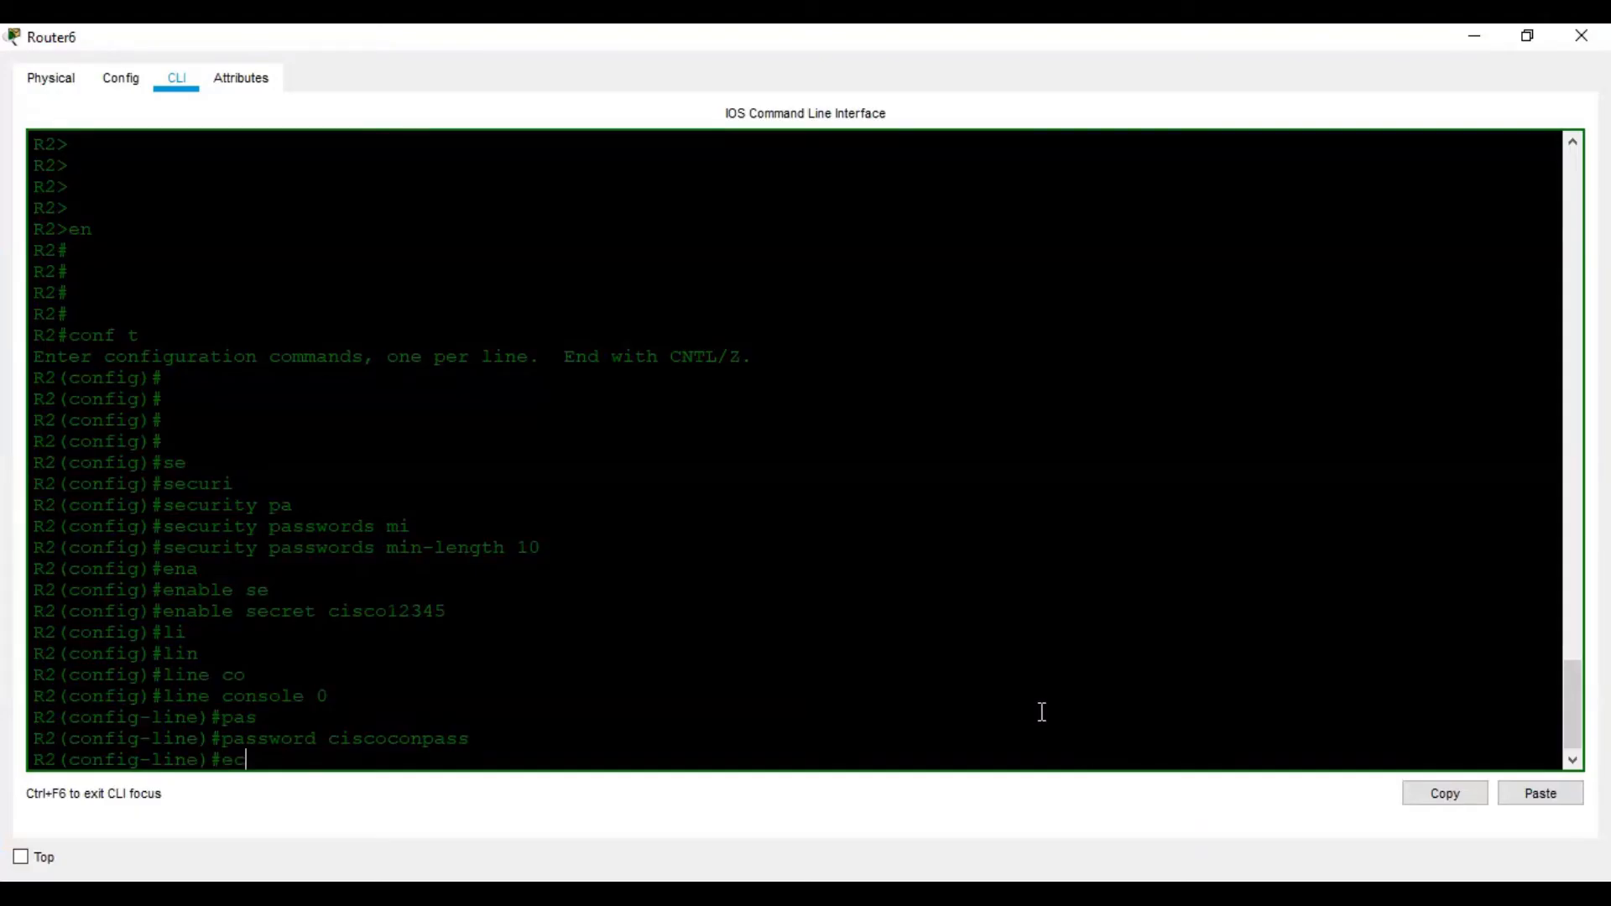
{"action": "key", "text": "Tab"}
{"action": "type", "text": "exe"}
{"action": "key", "text": "Tab"}
{"action": "type", "text": "5 0"}
{"action": "key", "text": "Return"}
Enable login and logging synchronous on the console line, then exit line configuration
{"action": "type", "text": "lo"}
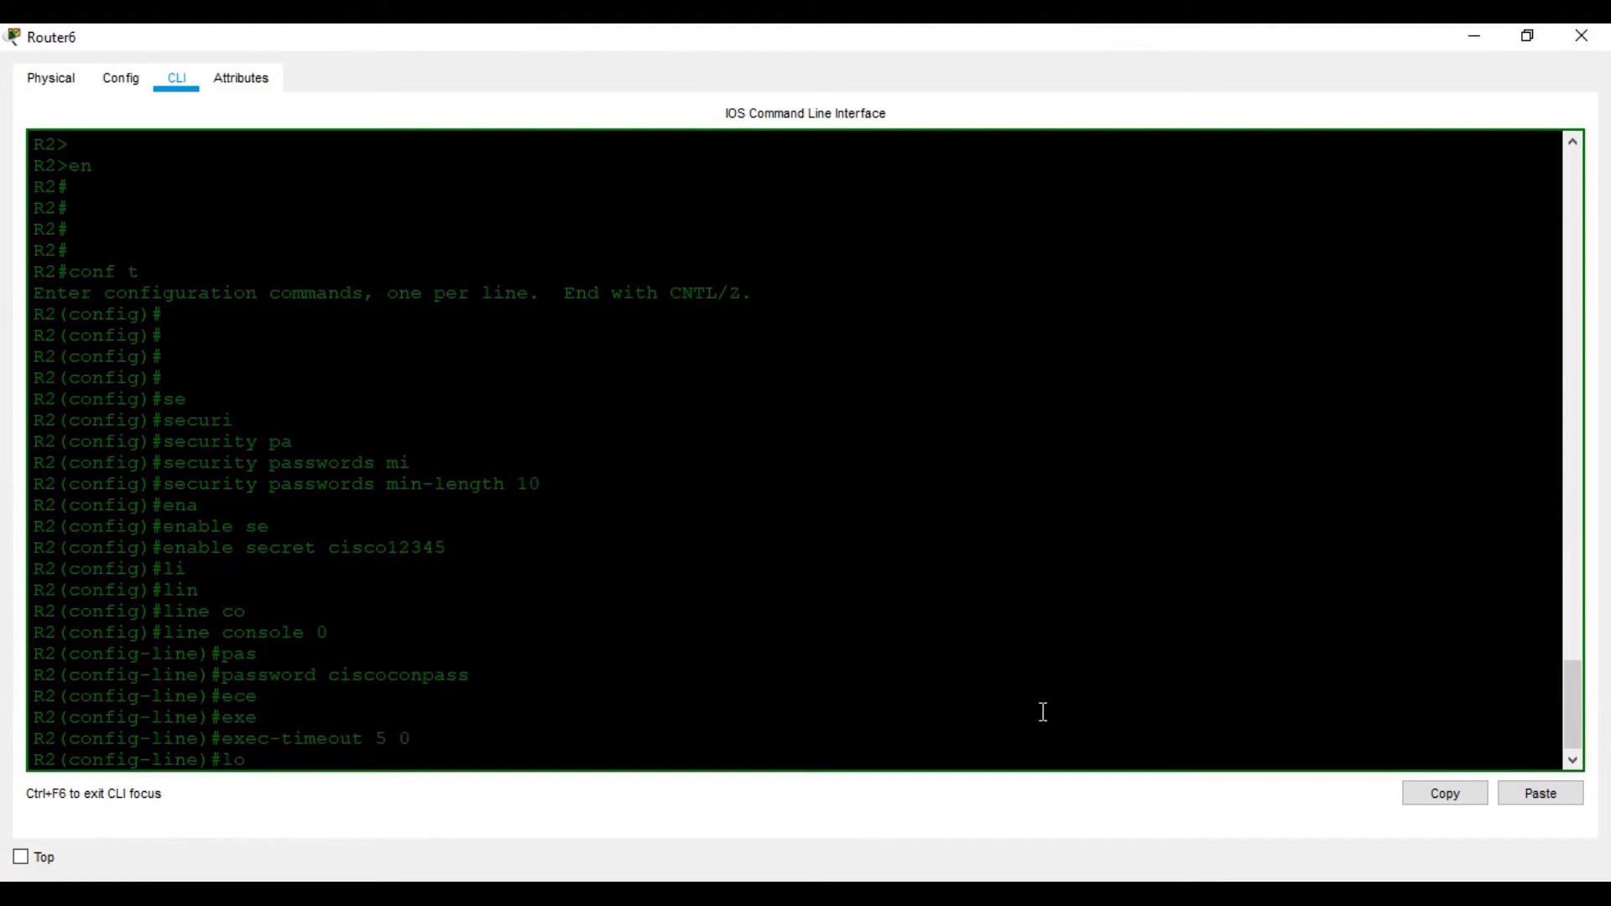
{"action": "type", "text": "gin"}
{"action": "key", "text": "Return"}
{"action": "type", "text": "loggin"}
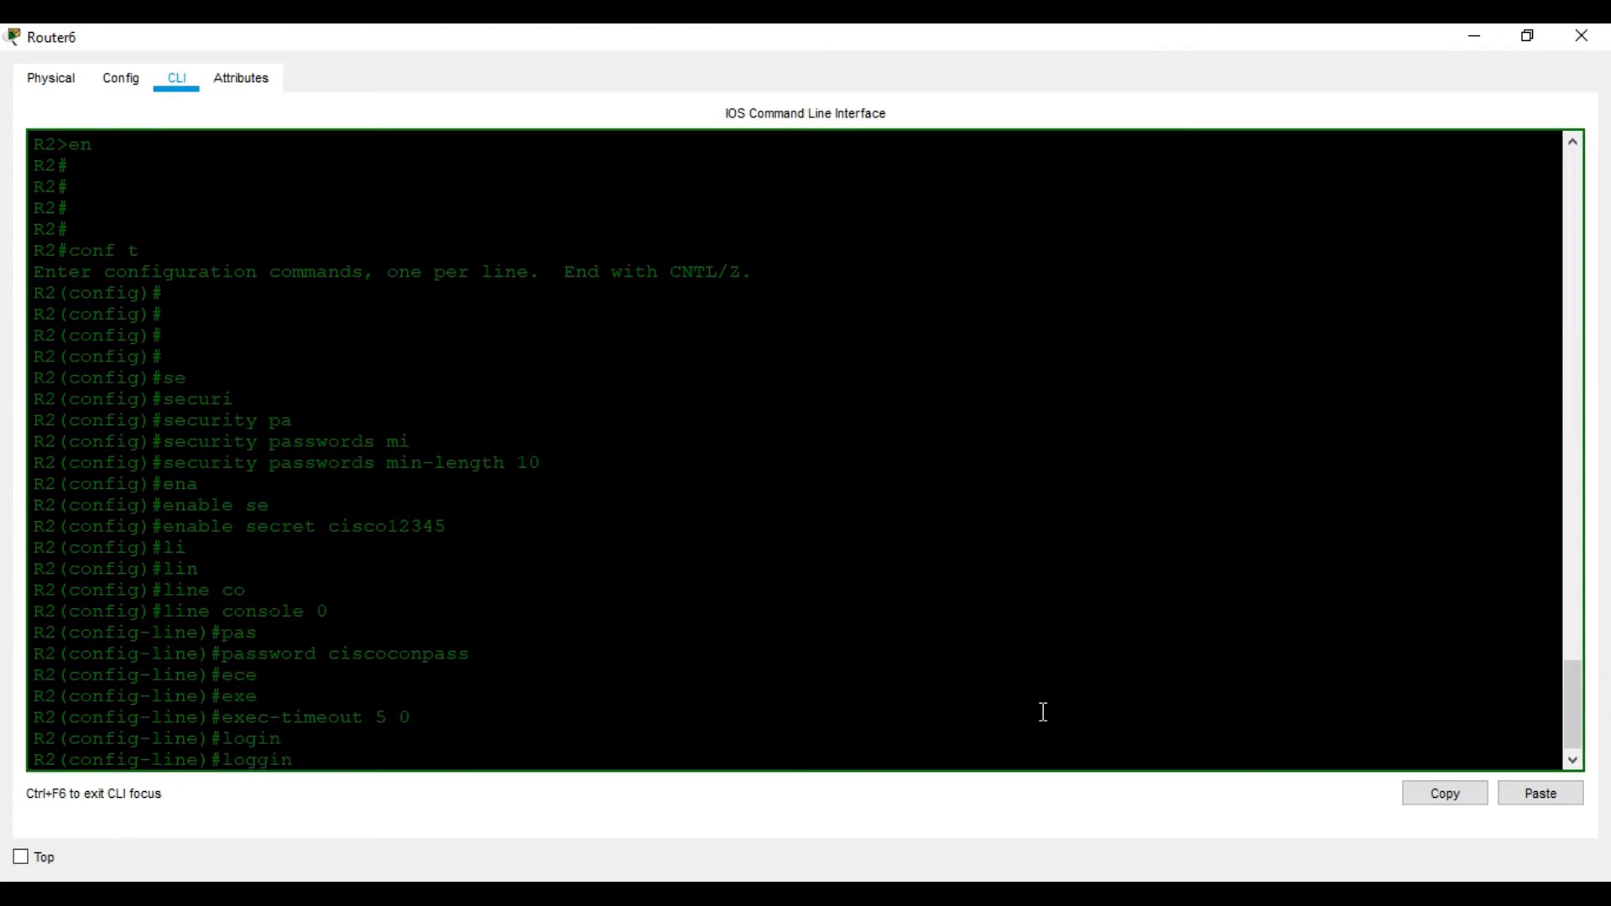
{"action": "key", "text": "Tab"}
{"action": "type", "text": "sy"}
{"action": "key", "text": "Tab"}
{"action": "key", "text": "Return"}
{"action": "key", "text": "Return"}
{"action": "key", "text": "Return"}
{"action": "key", "text": "Return"}
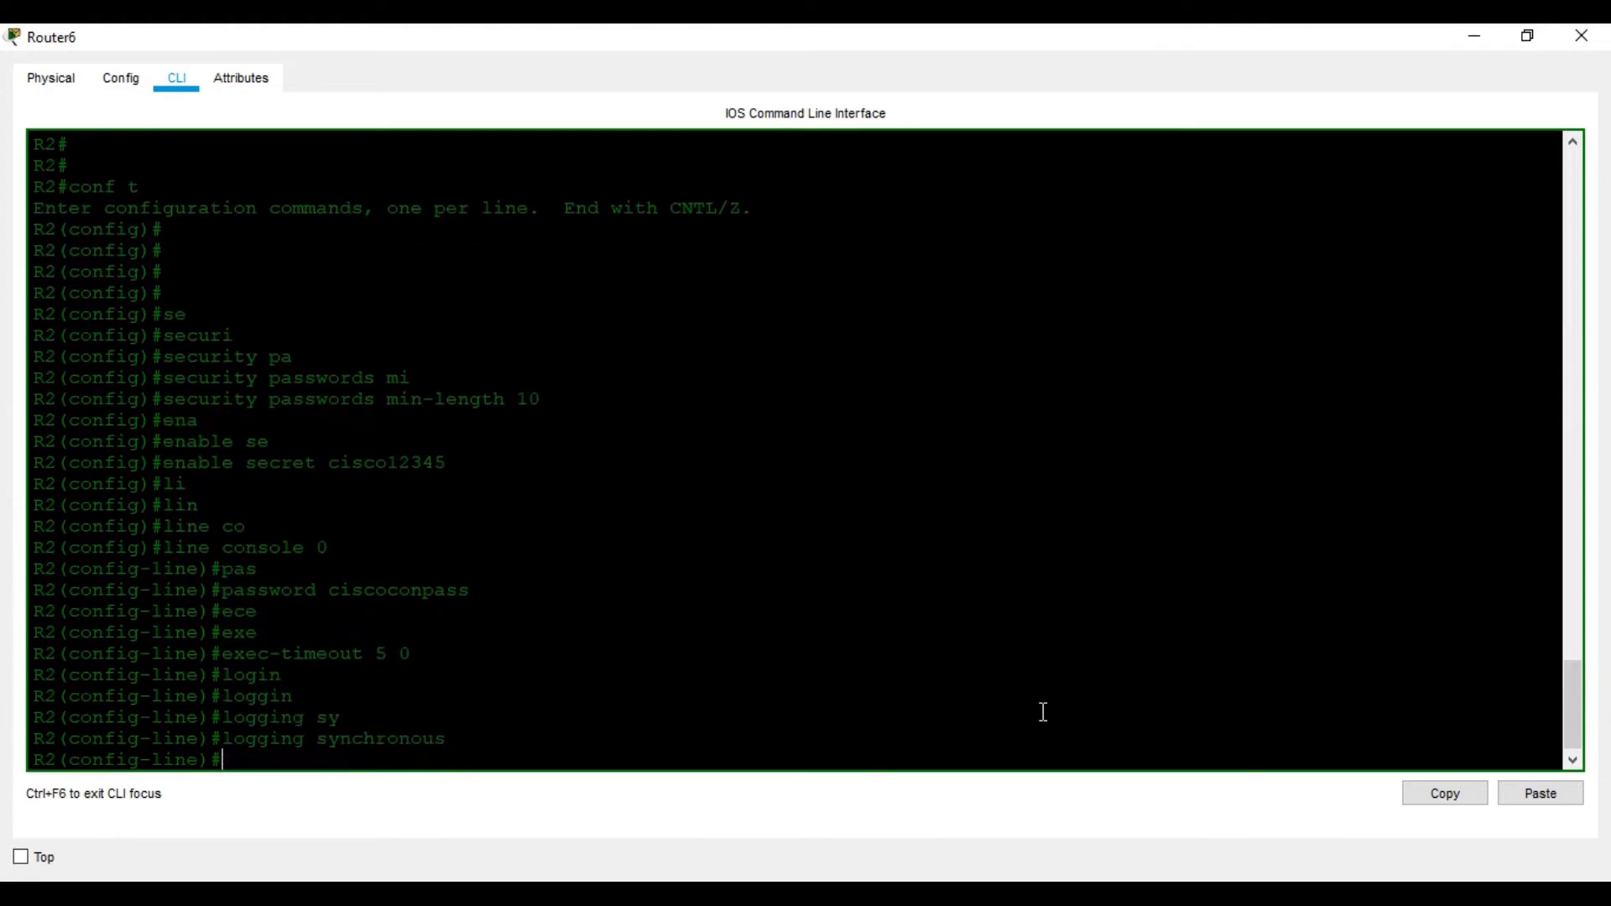
{"action": "type", "text": "exit"}
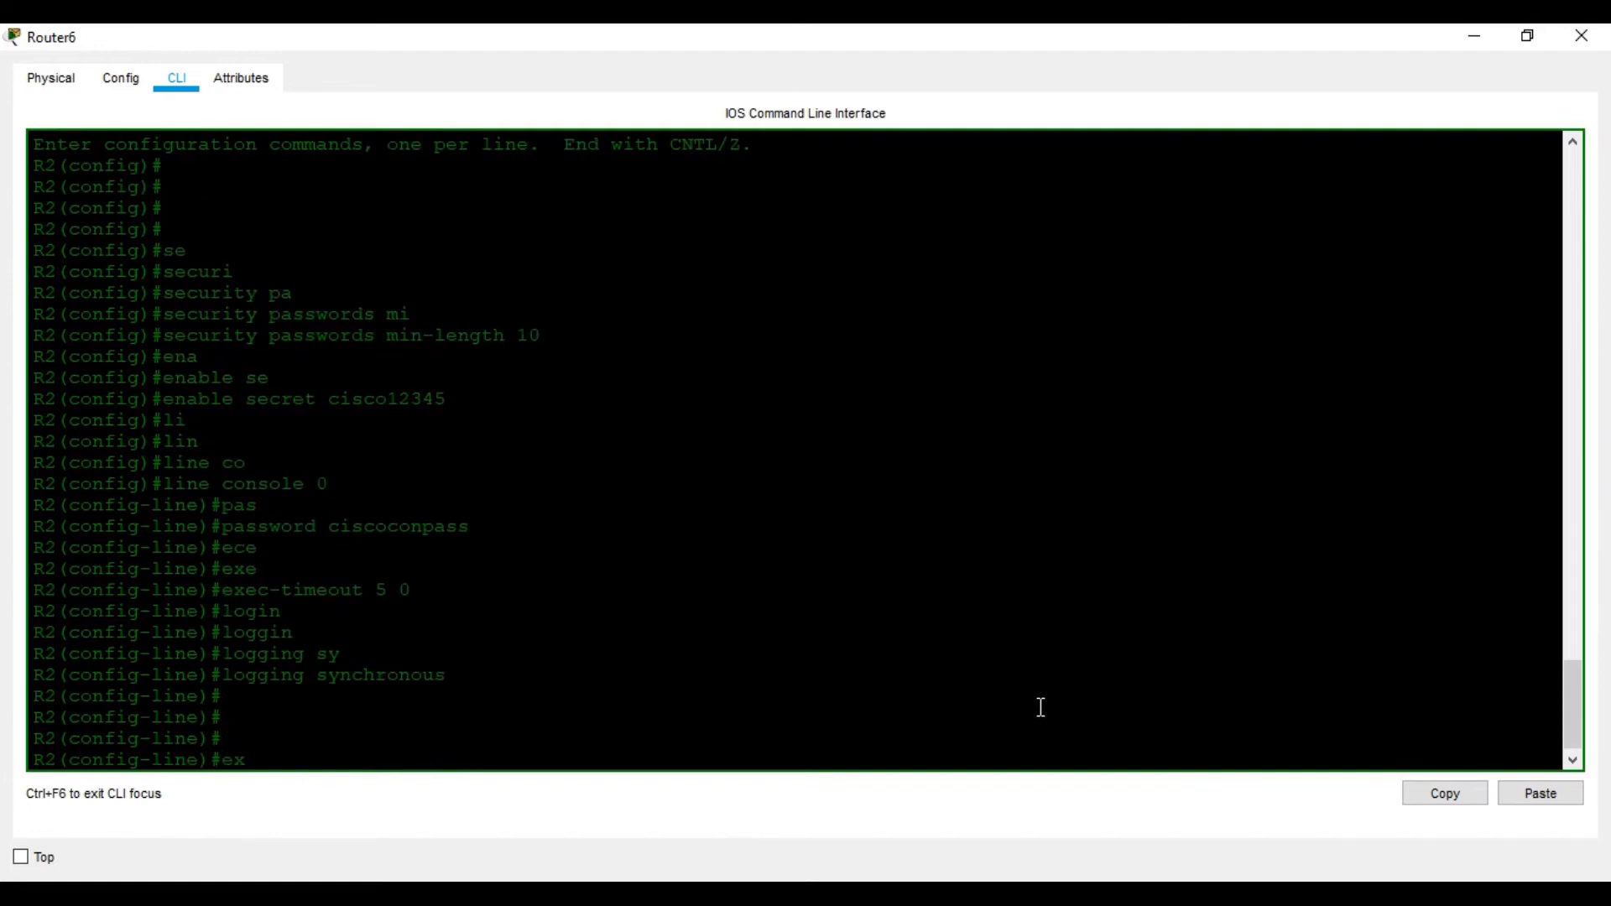
{"action": "key", "text": "Return"}
{"action": "key", "text": "Return"}
{"action": "key", "text": "Return"}
Review the workshop document, then enter line vty 0 4 on R2
{"action": "left_click", "coordinate": [1269, 878]}
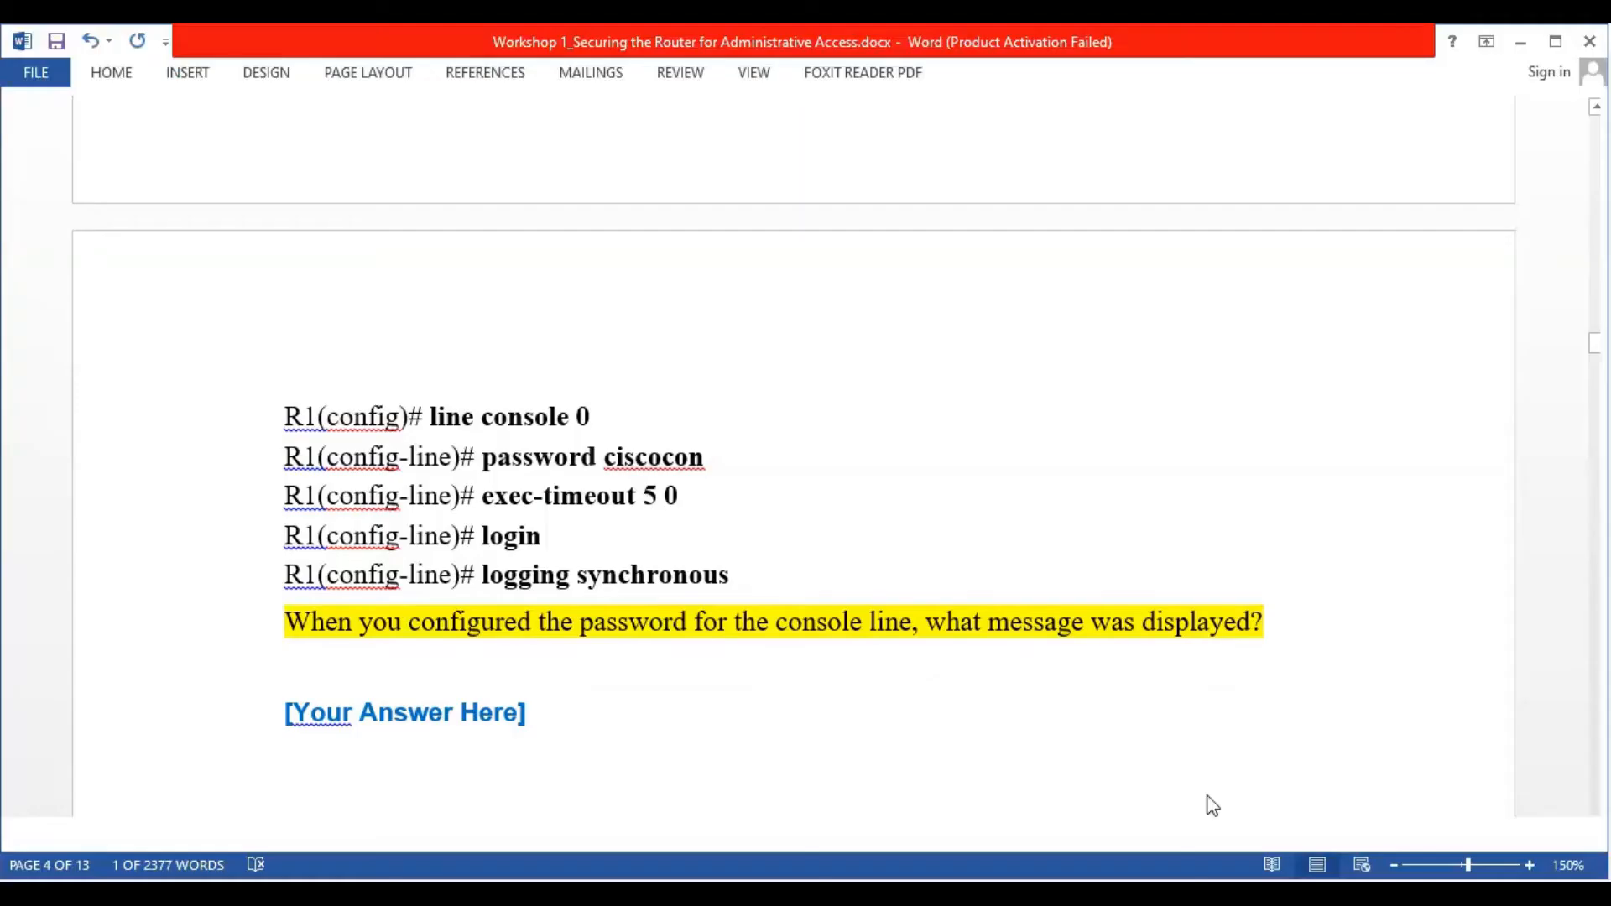
{"action": "scroll", "coordinate": [995, 684], "scroll_direction": "down", "scroll_amount": 5}
{"action": "scroll", "coordinate": [995, 684], "scroll_direction": "down", "scroll_amount": 8}
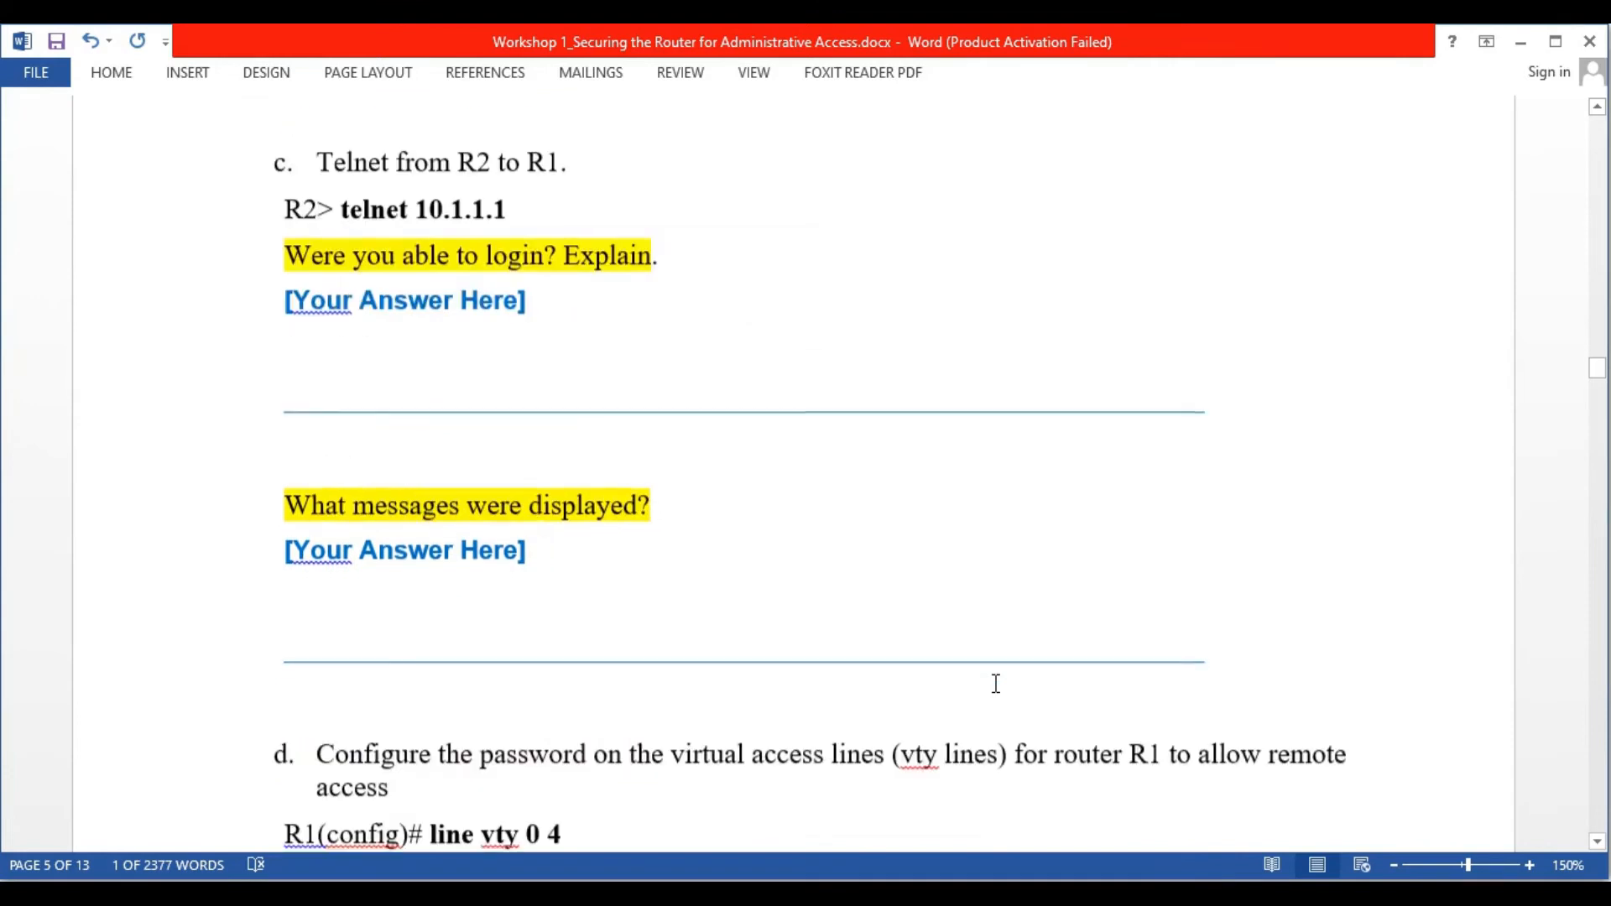
{"action": "scroll", "coordinate": [995, 683], "scroll_direction": "down", "scroll_amount": 1}
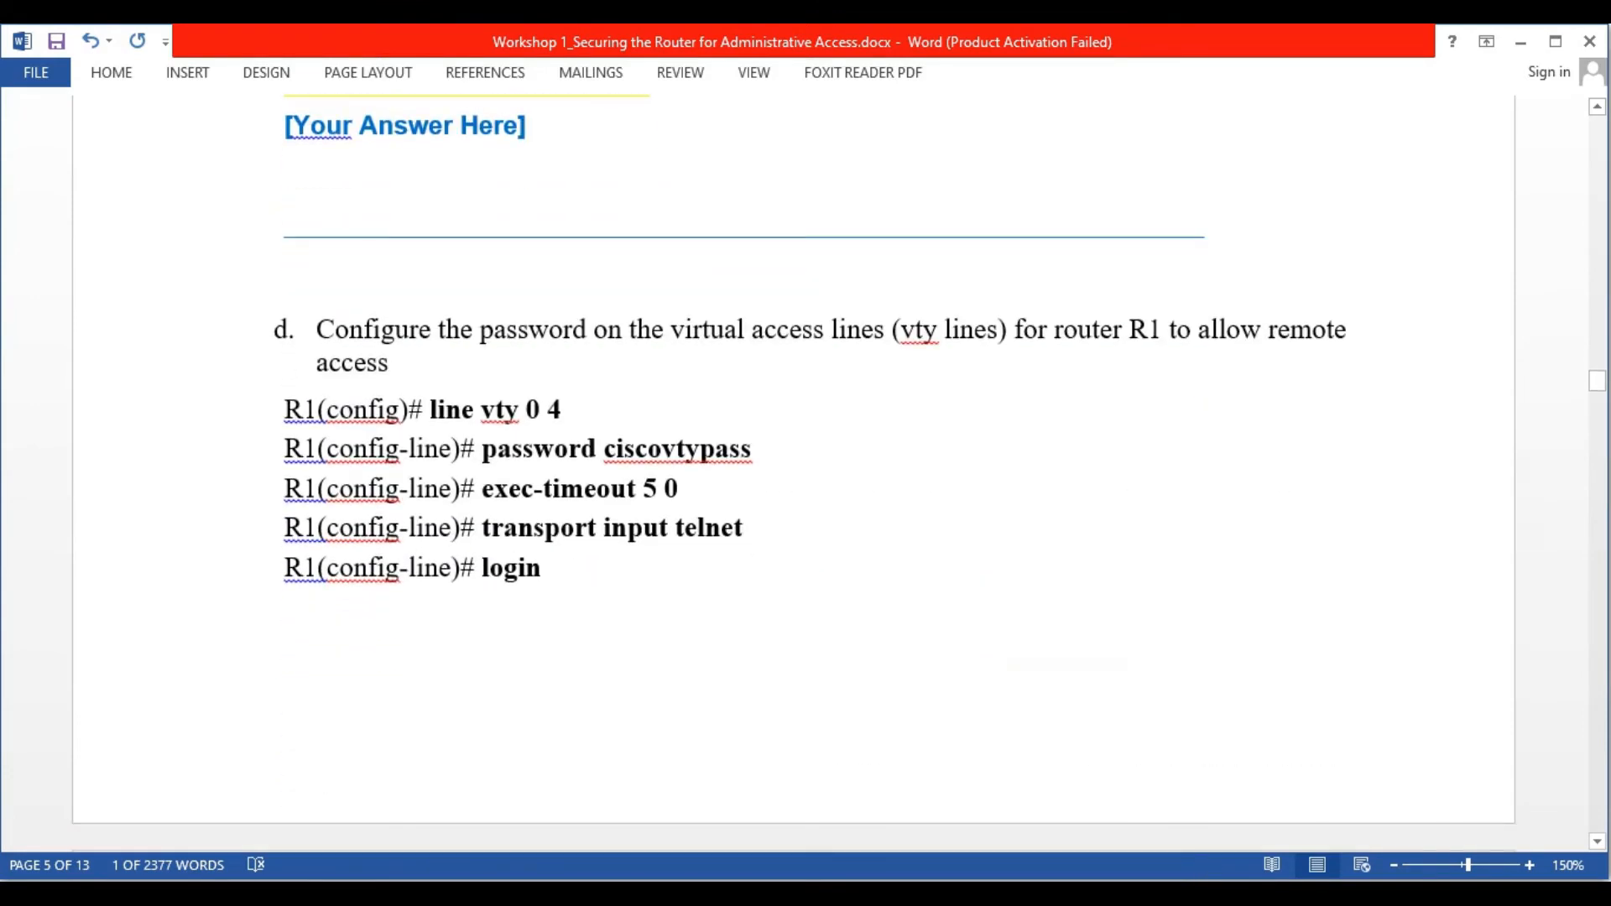
{"action": "left_click", "coordinate": [1211, 874]}
{"action": "type", "text": "lin"}
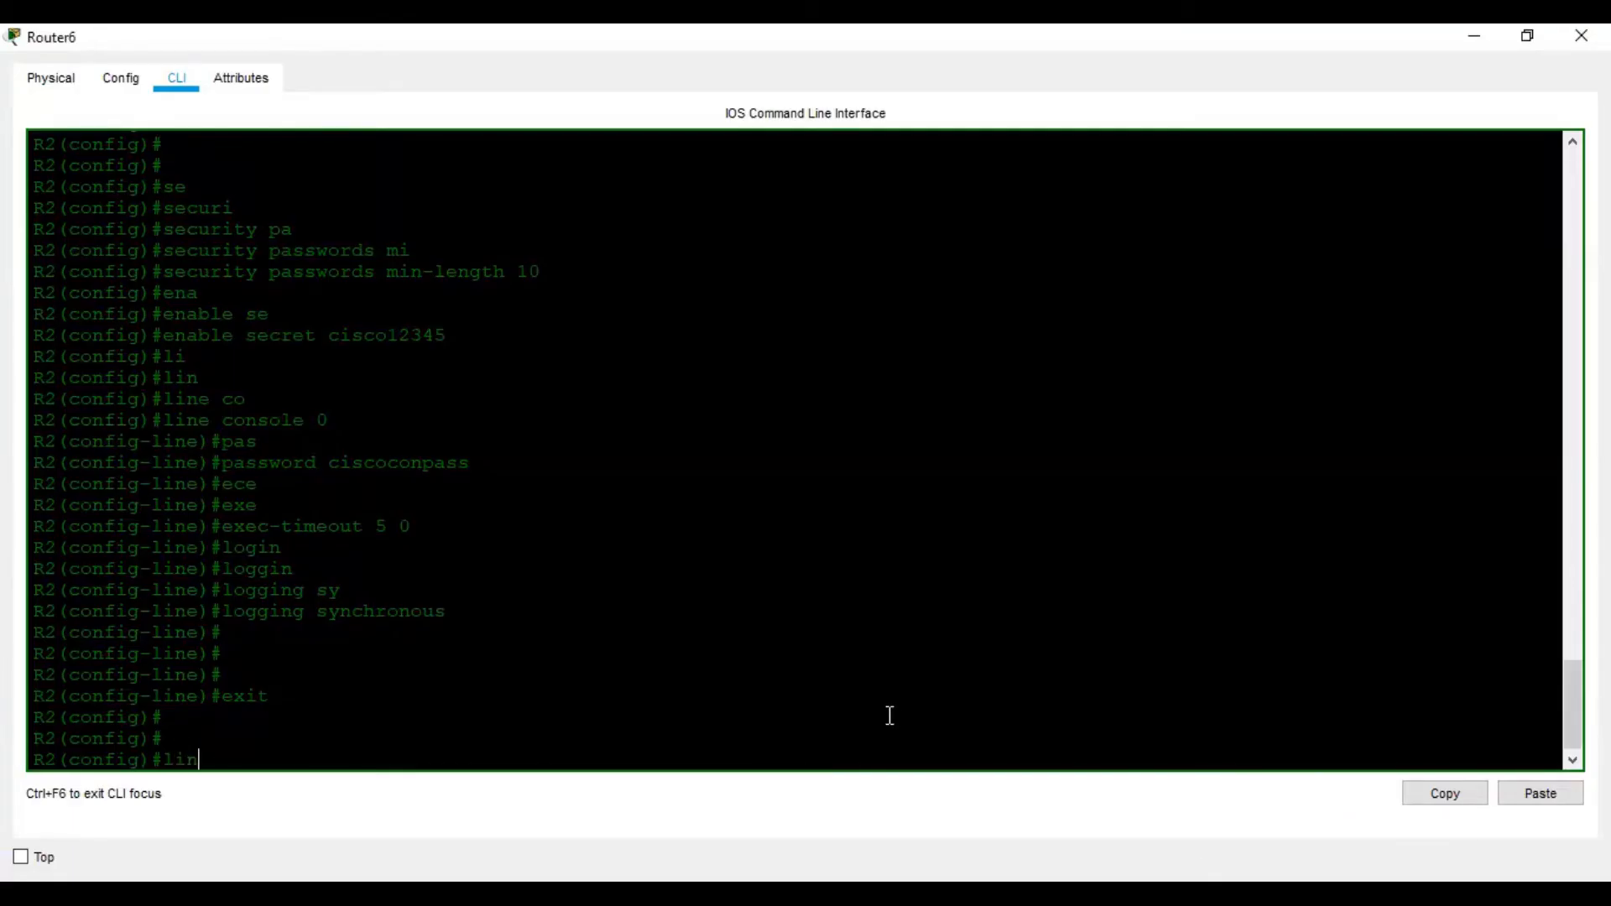
{"action": "key", "text": "Tab"}
{"action": "type", "text": "vy"}
{"action": "key", "text": "Tab"}
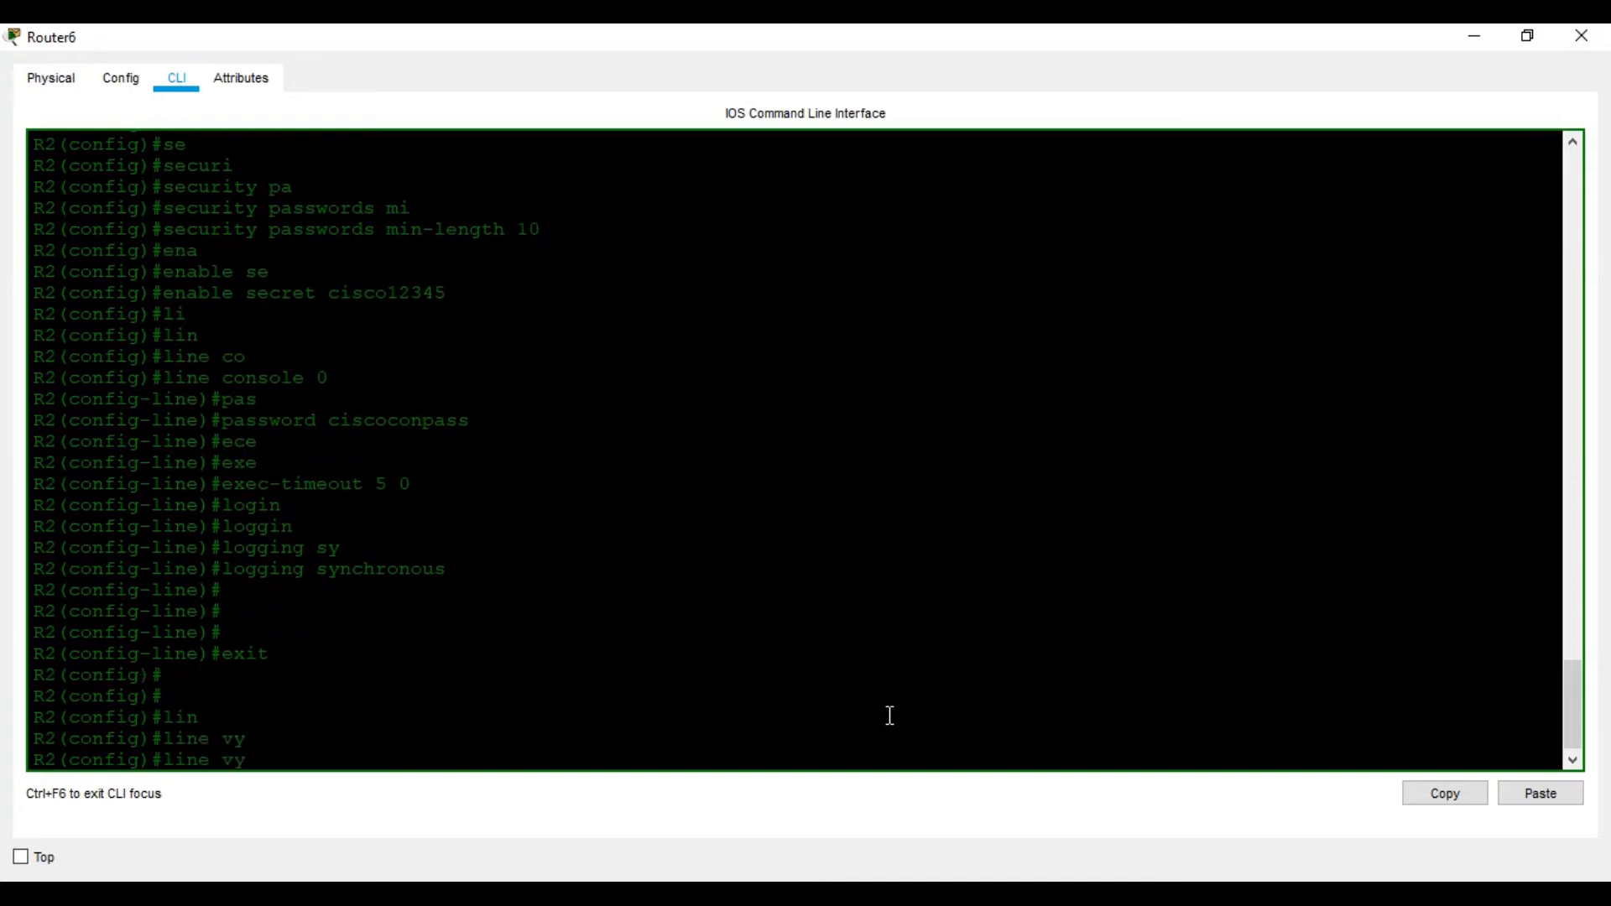
{"action": "key", "text": "BackSpace"}
{"action": "key", "text": "Tab"}
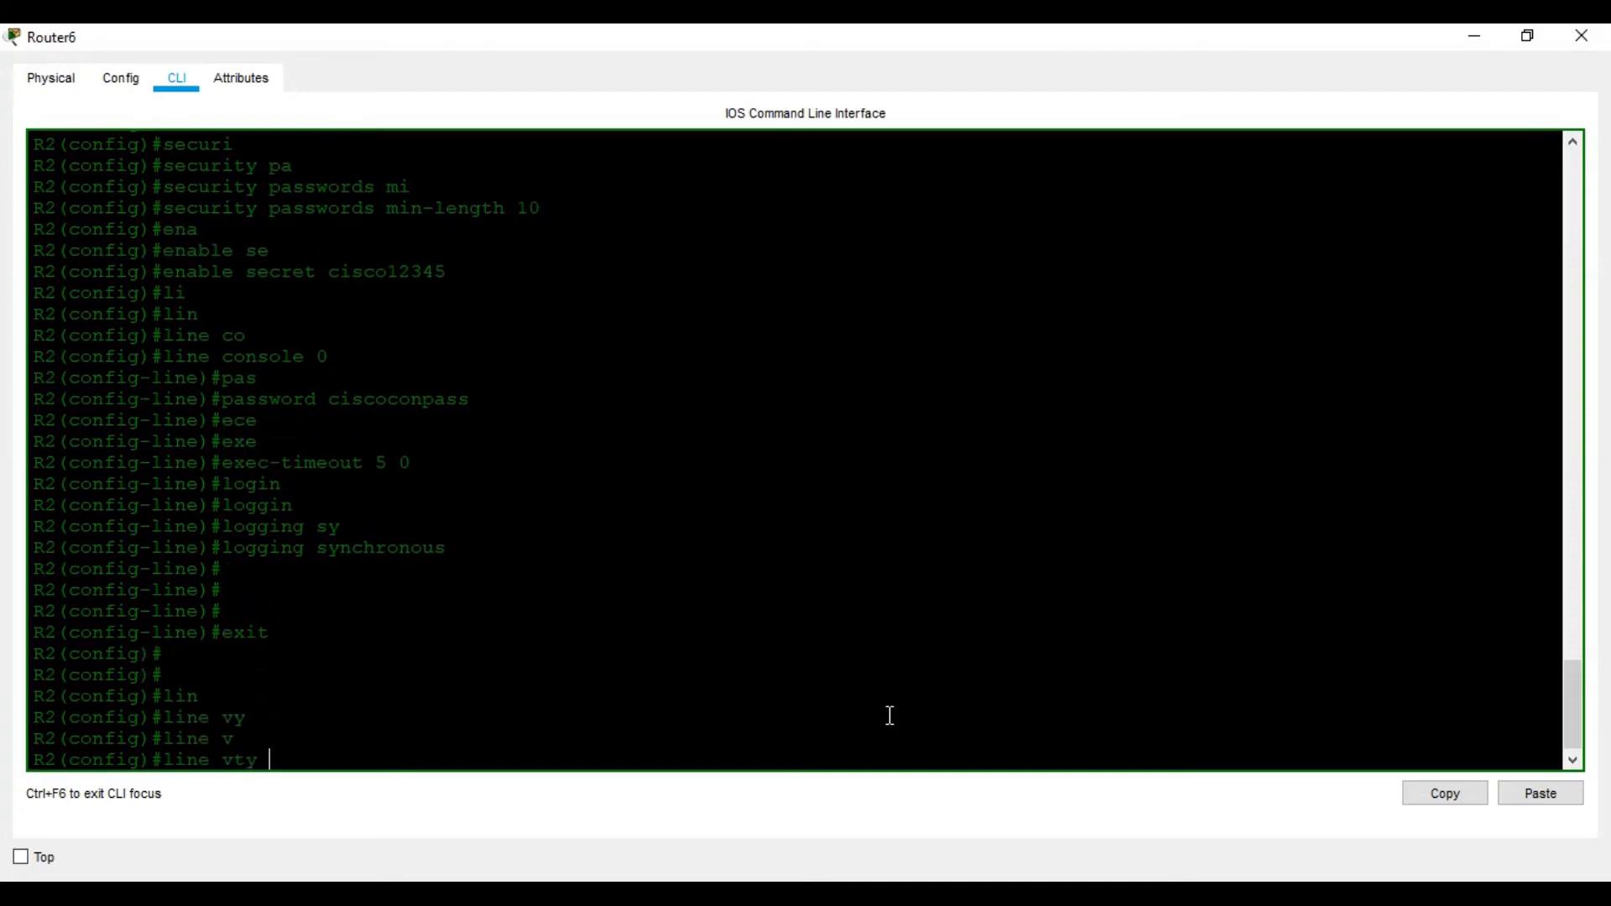
{"action": "type", "text": "?0"}
{"action": "type", "text": " 4"}
{"action": "key", "text": "Return"}
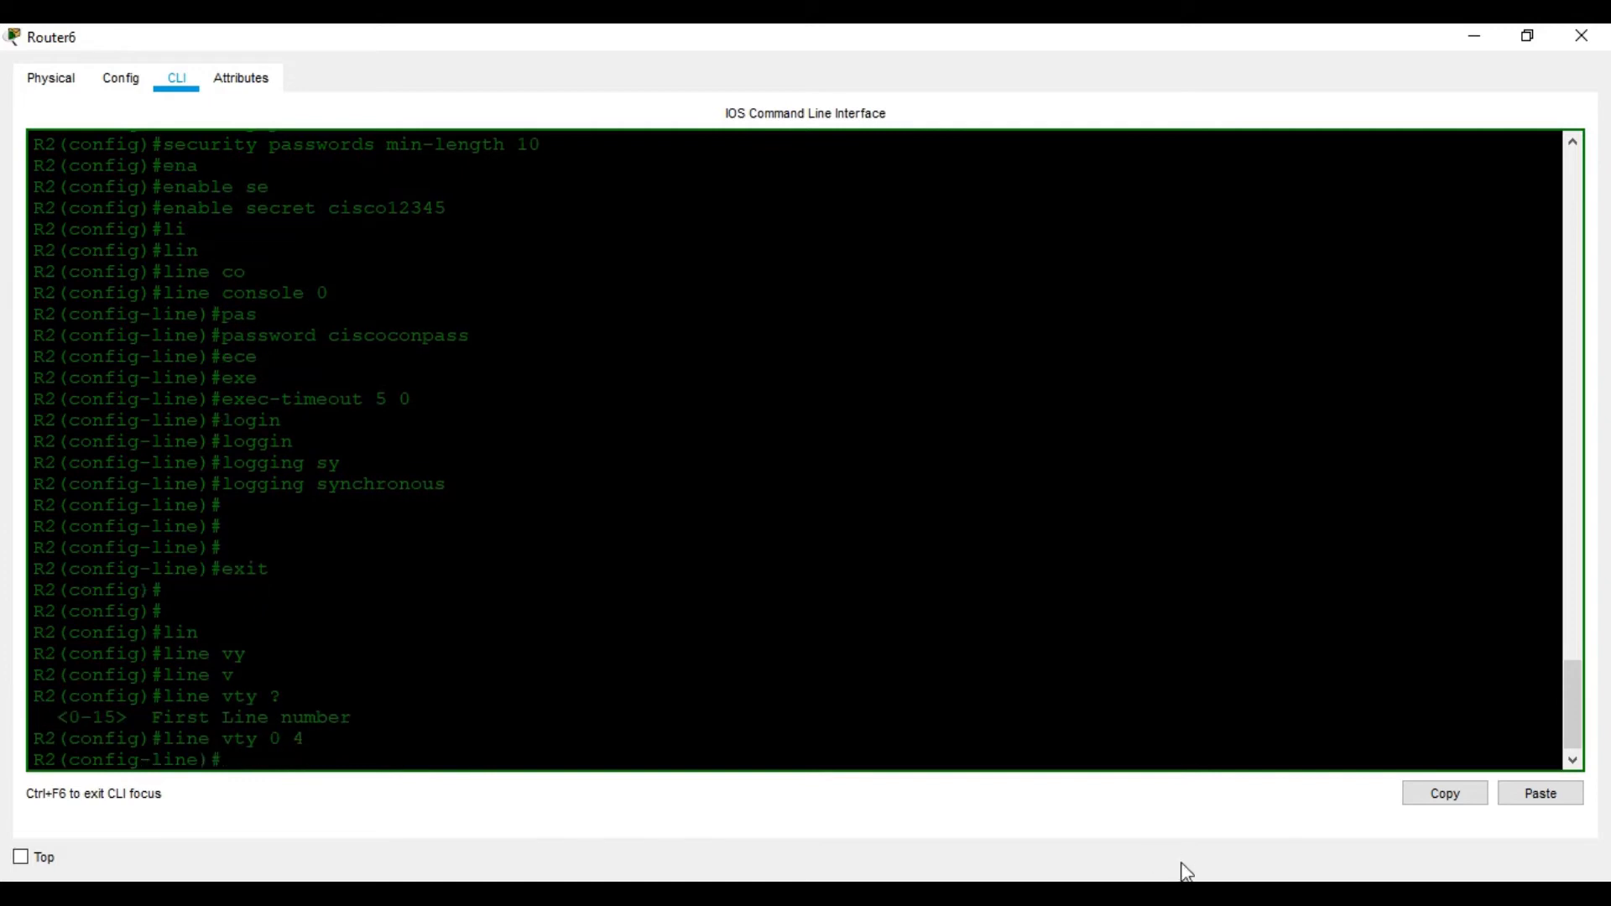
Set the vty line password on R2
{"action": "left_click", "coordinate": [1200, 894]}
{"action": "left_click", "coordinate": [1093, 790]}
{"action": "type", "text": "pa"}
{"action": "key", "text": "Tab"}
{"action": "type", "text": "s"}
{"action": "key", "text": "Tab"}
{"action": "type", "text": "ci"}
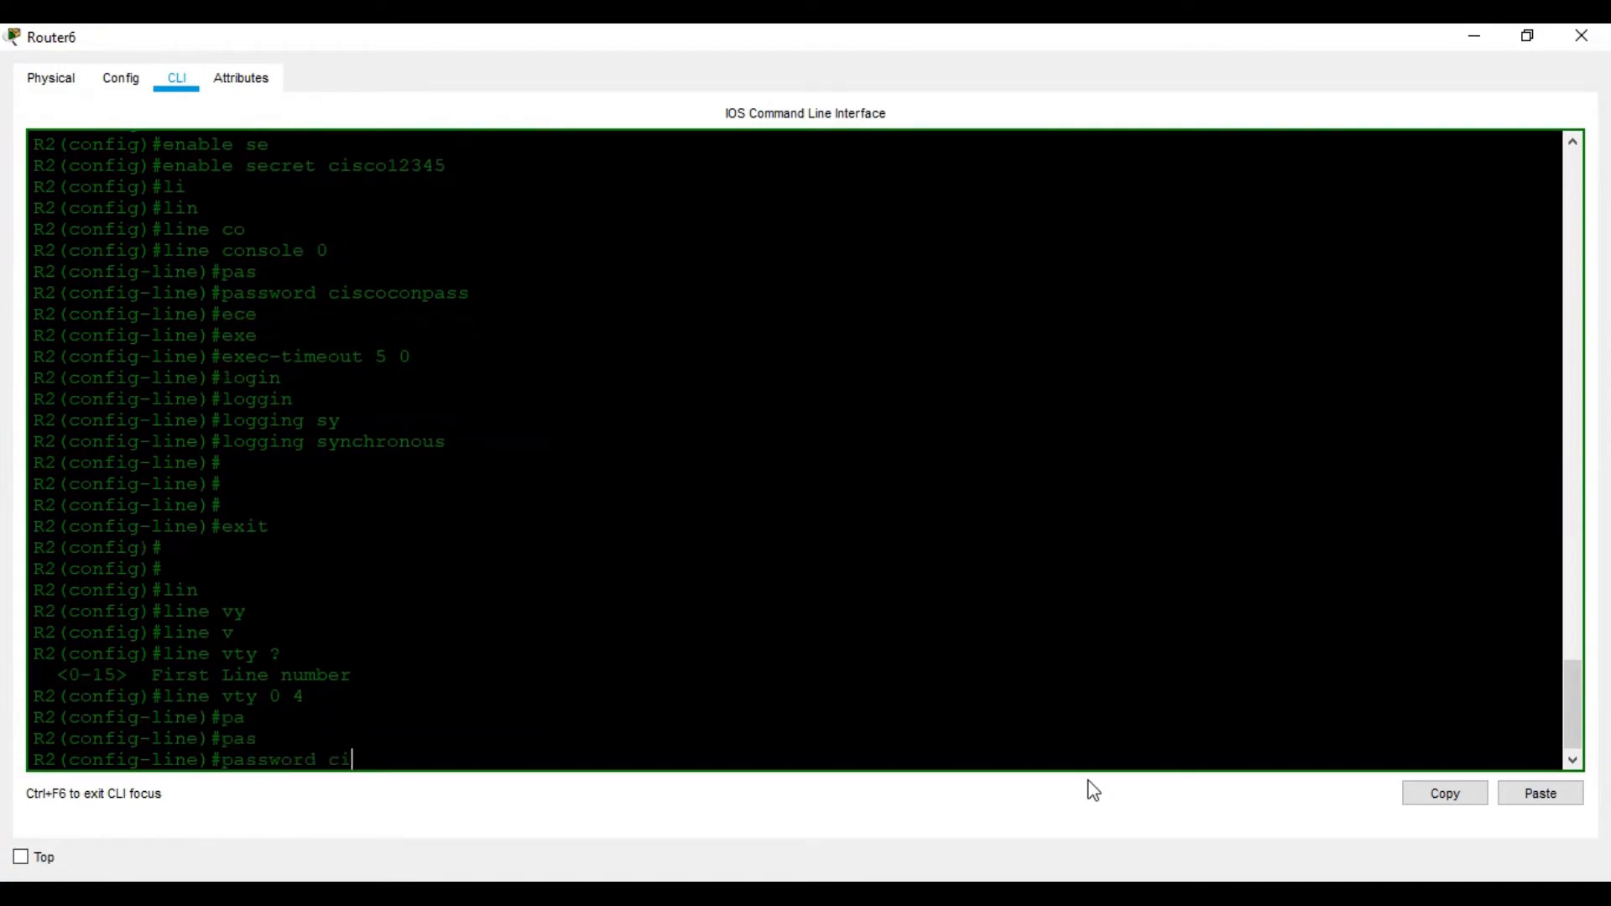
{"action": "type", "text": "scovtypass"}
{"action": "key", "text": "Return"}
{"action": "key", "text": "Return"}
{"action": "key", "text": "Return"}
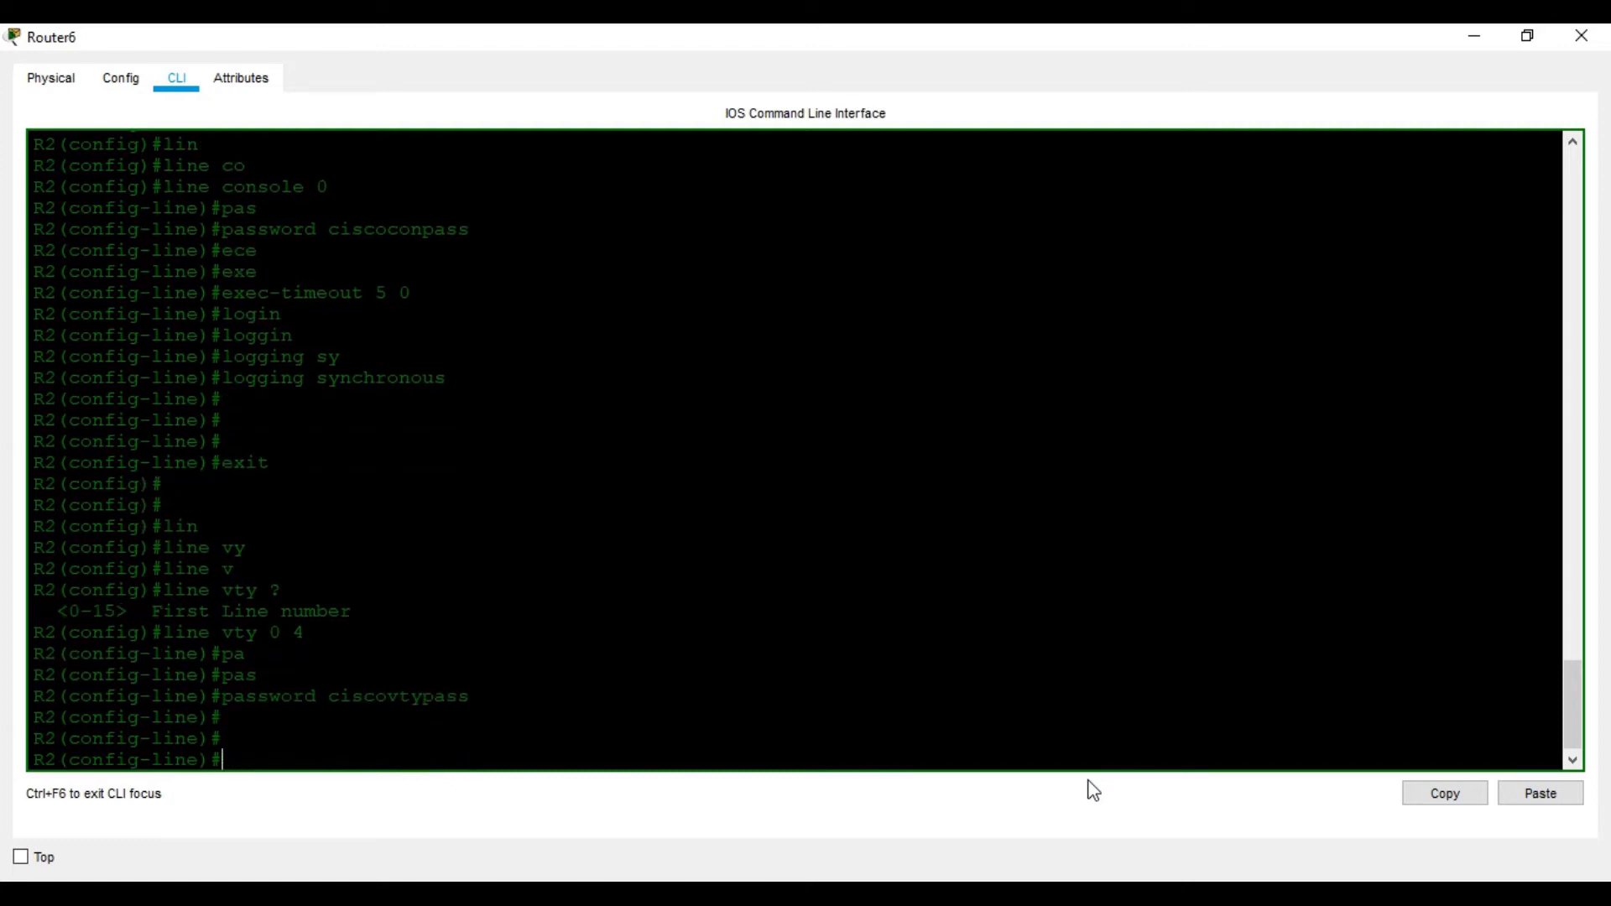
Apply exec-timeout 5 0 and require login on the vty lines
{"action": "type", "text": "ex"}
{"action": "key", "text": "Tab"}
{"action": "type", "text": "e"}
{"action": "key", "text": "Tab"}
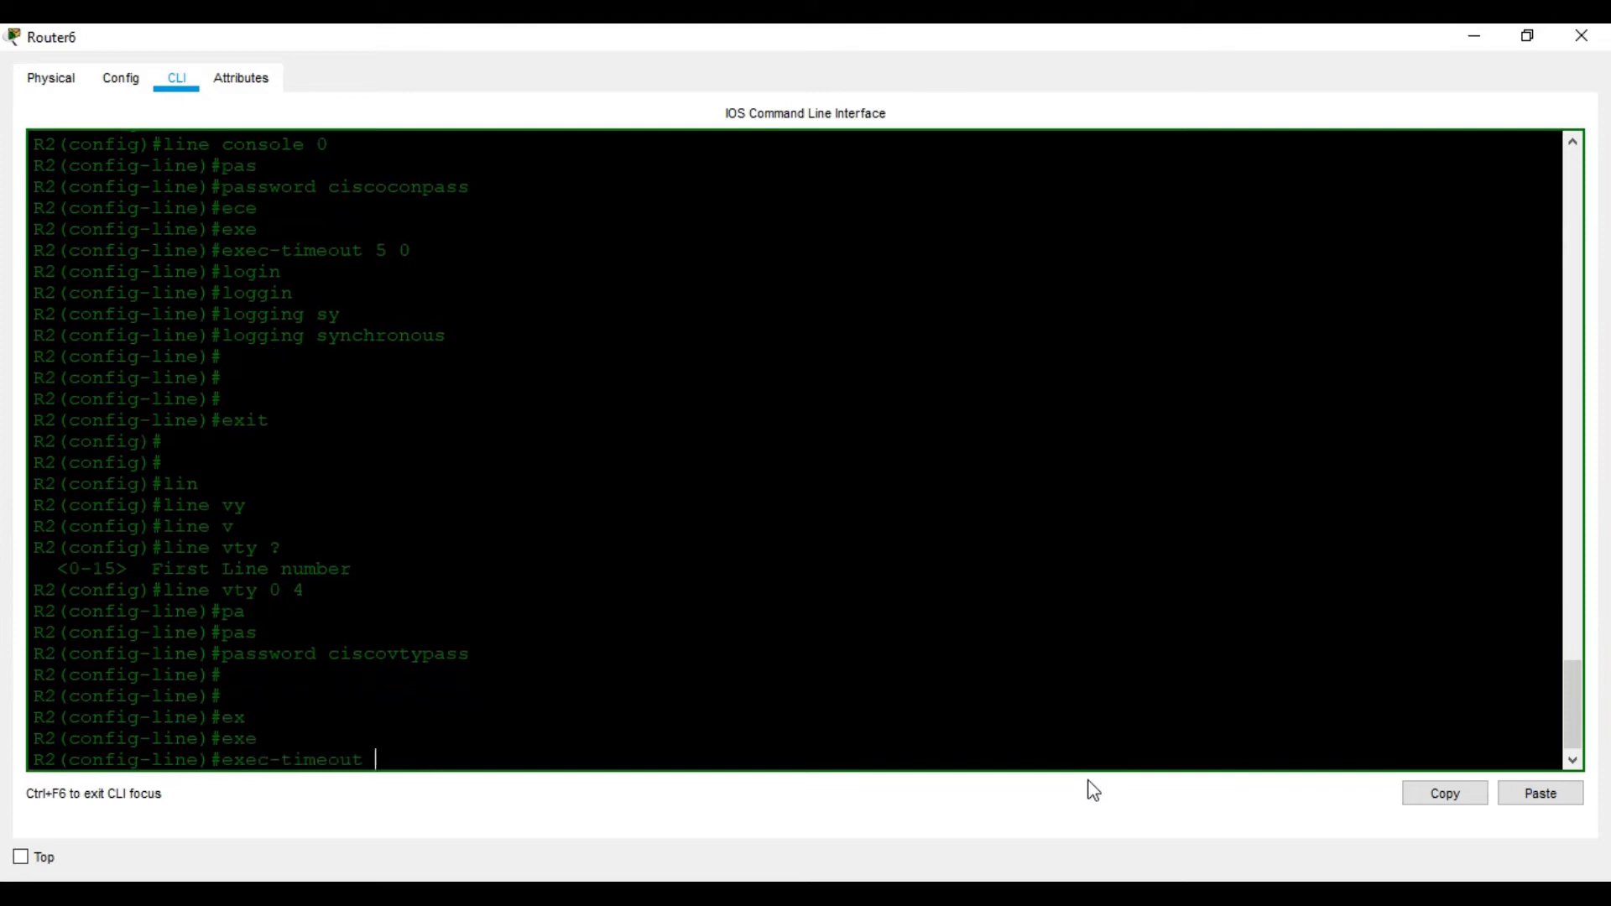
{"action": "type", "text": "5 0"}
{"action": "key", "text": "Return"}
{"action": "type", "text": "login"}
{"action": "key", "text": "Return"}
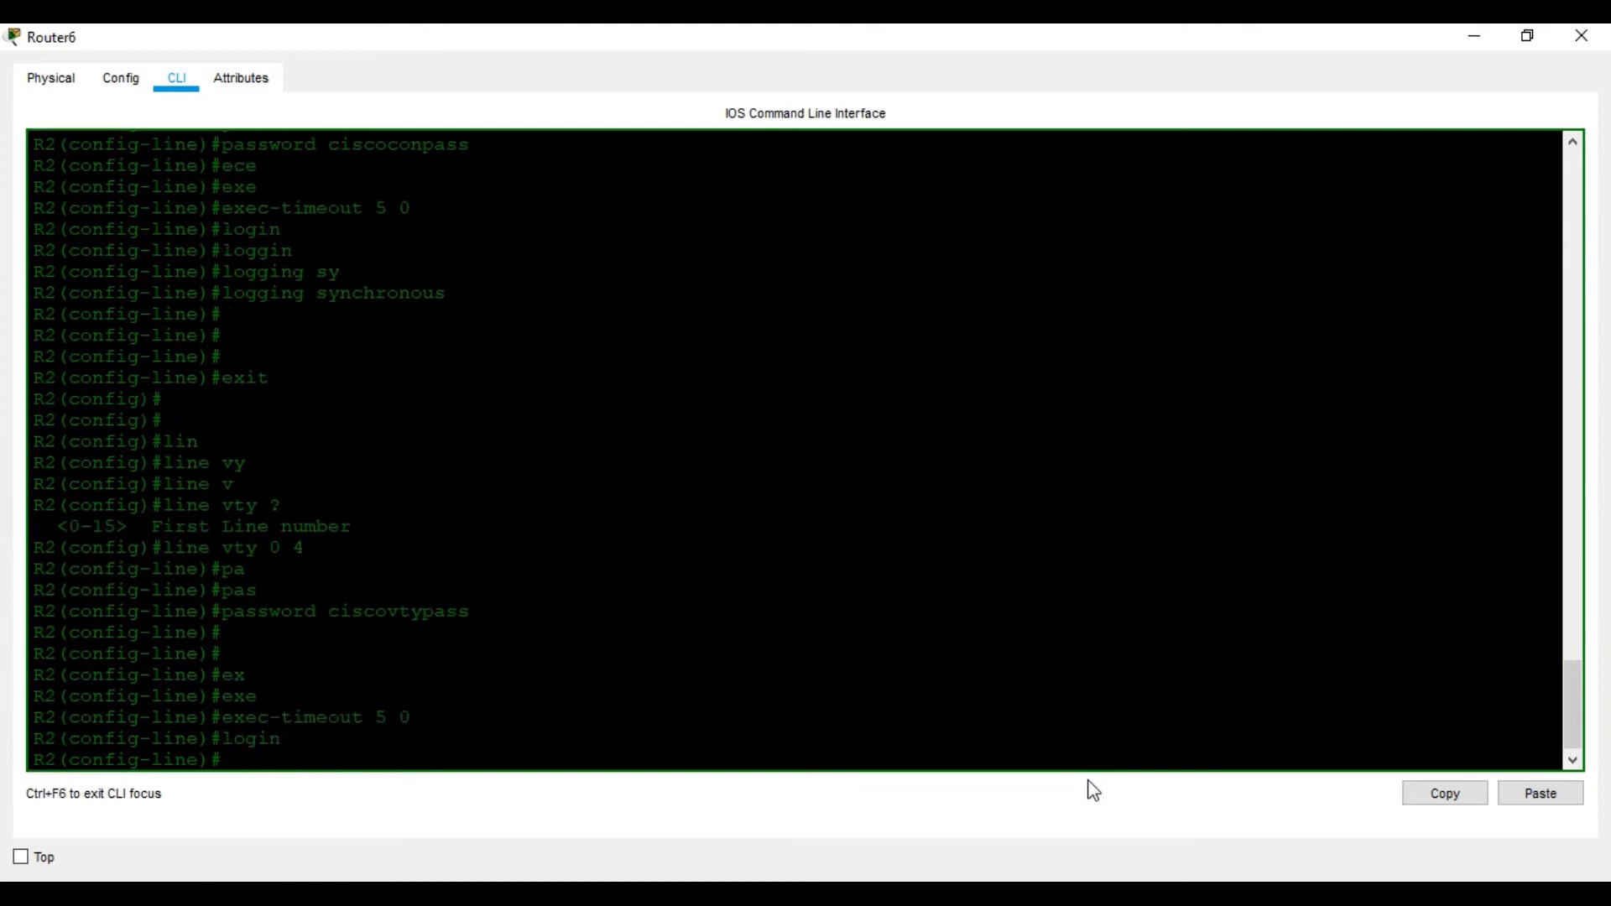
Restrict vty remote access to transport input telnet and re-enter login
{"action": "key", "text": "alt+Tab"}
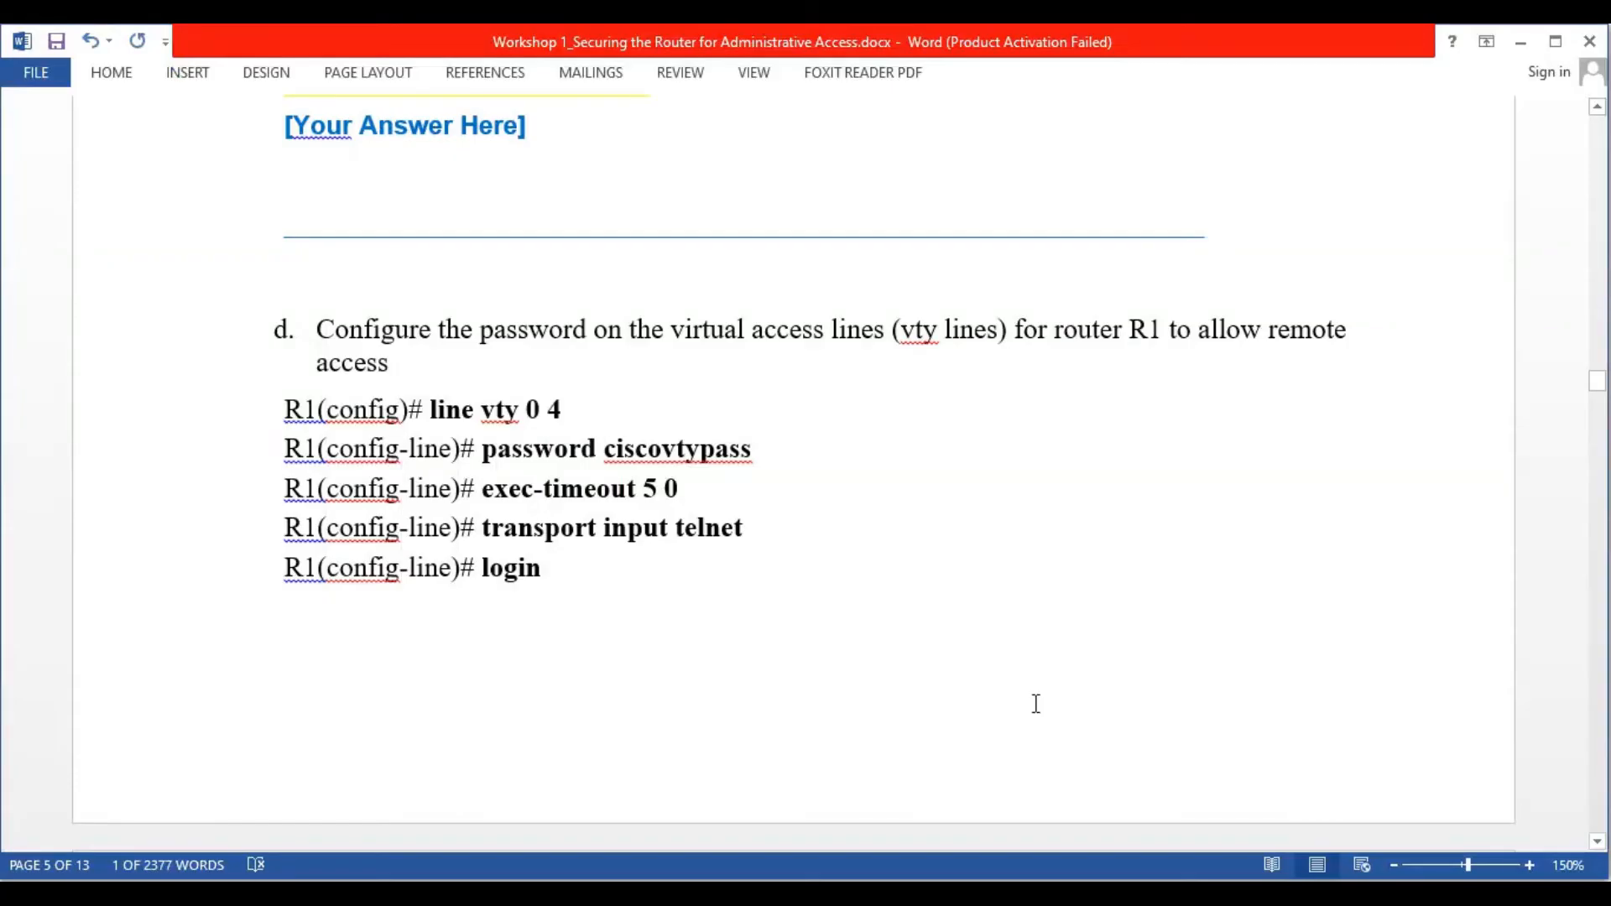
{"action": "key", "text": "alt+Tab"}
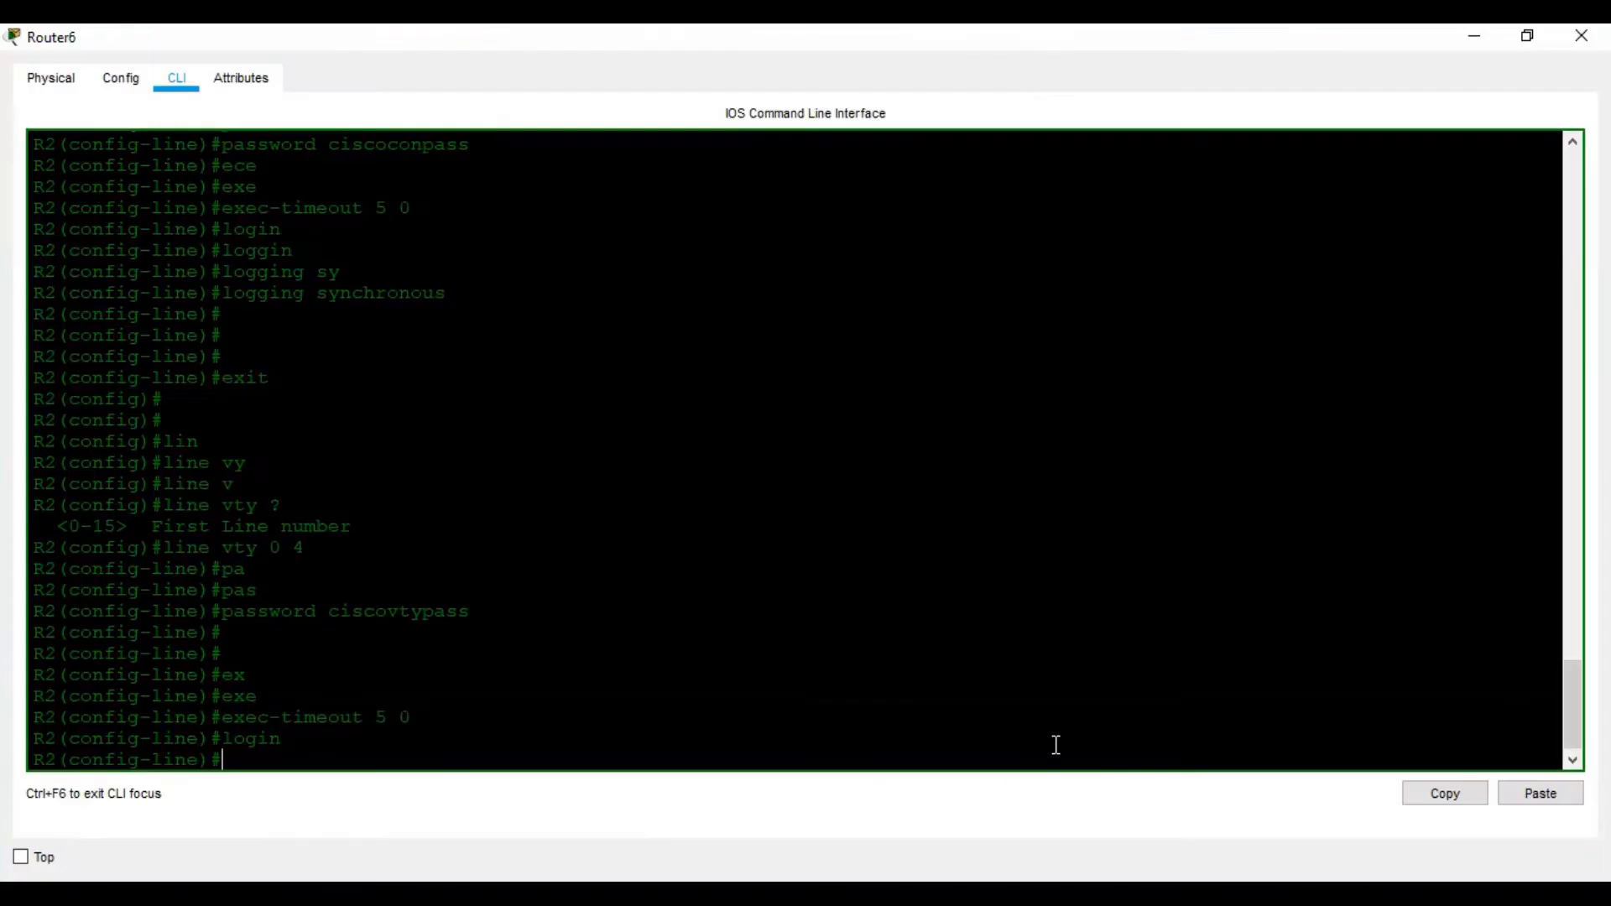
{"action": "type", "text": "tra"}
{"action": "key", "text": "Tab"}
{"action": "type", "text": "in"}
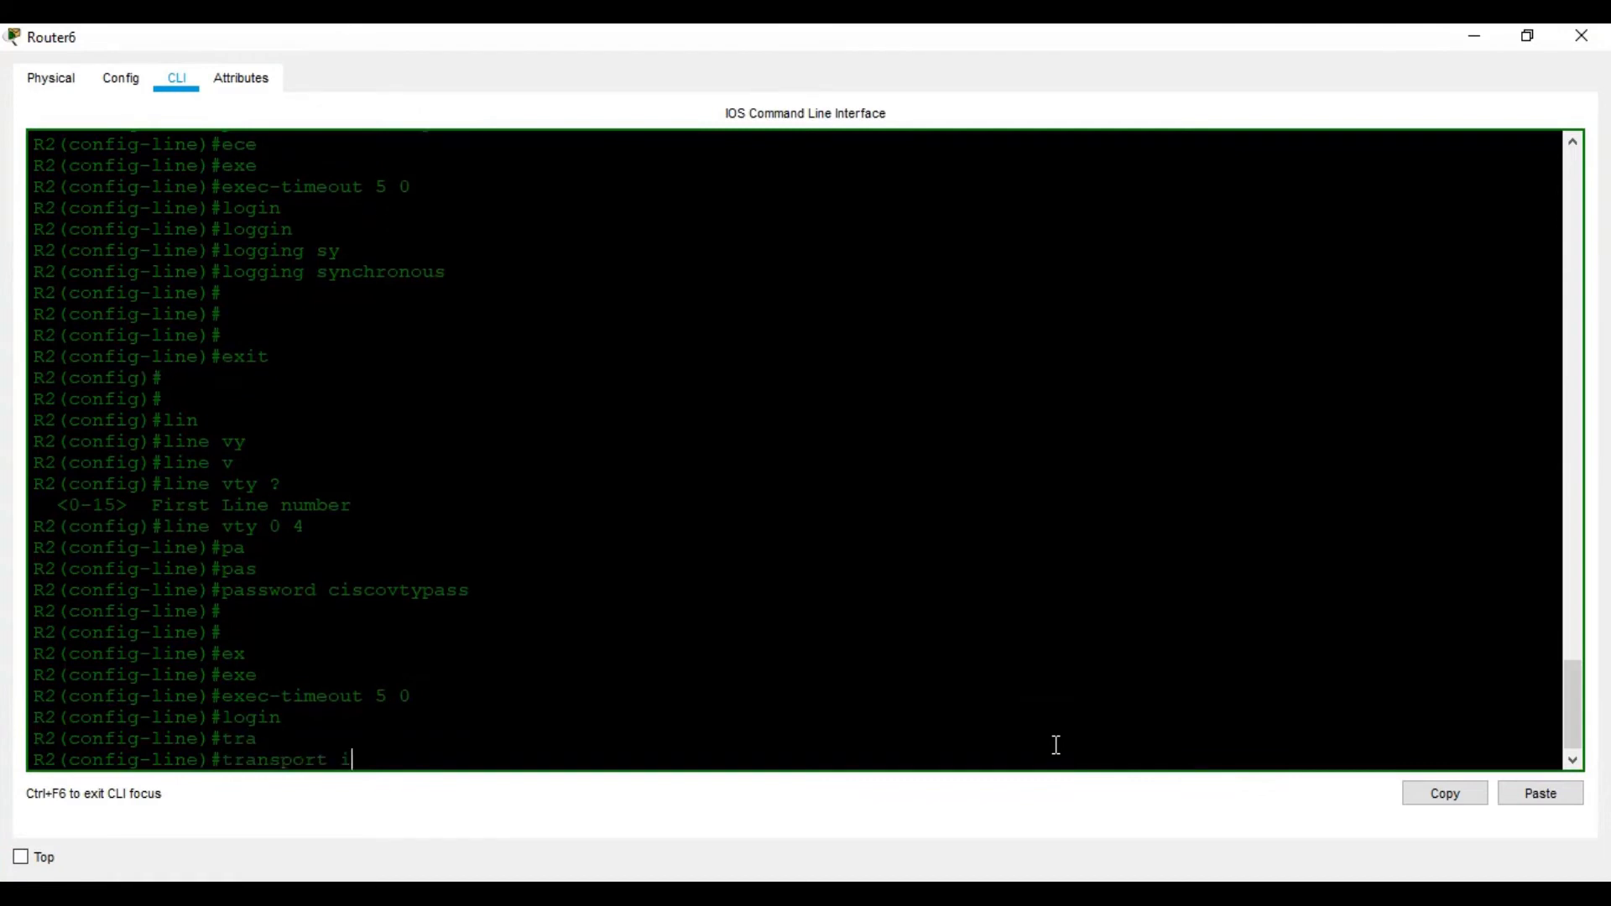
{"action": "key", "text": "Tab"}
{"action": "type", "text": "te"}
{"action": "key", "text": "Tab"}
{"action": "key", "text": "Return"}
{"action": "key", "text": "Return"}
{"action": "type", "text": "login"}
{"action": "key", "text": "Return"}
{"action": "key", "text": "Return"}
{"action": "key", "text": "Return"}
{"action": "key", "text": "Return"}
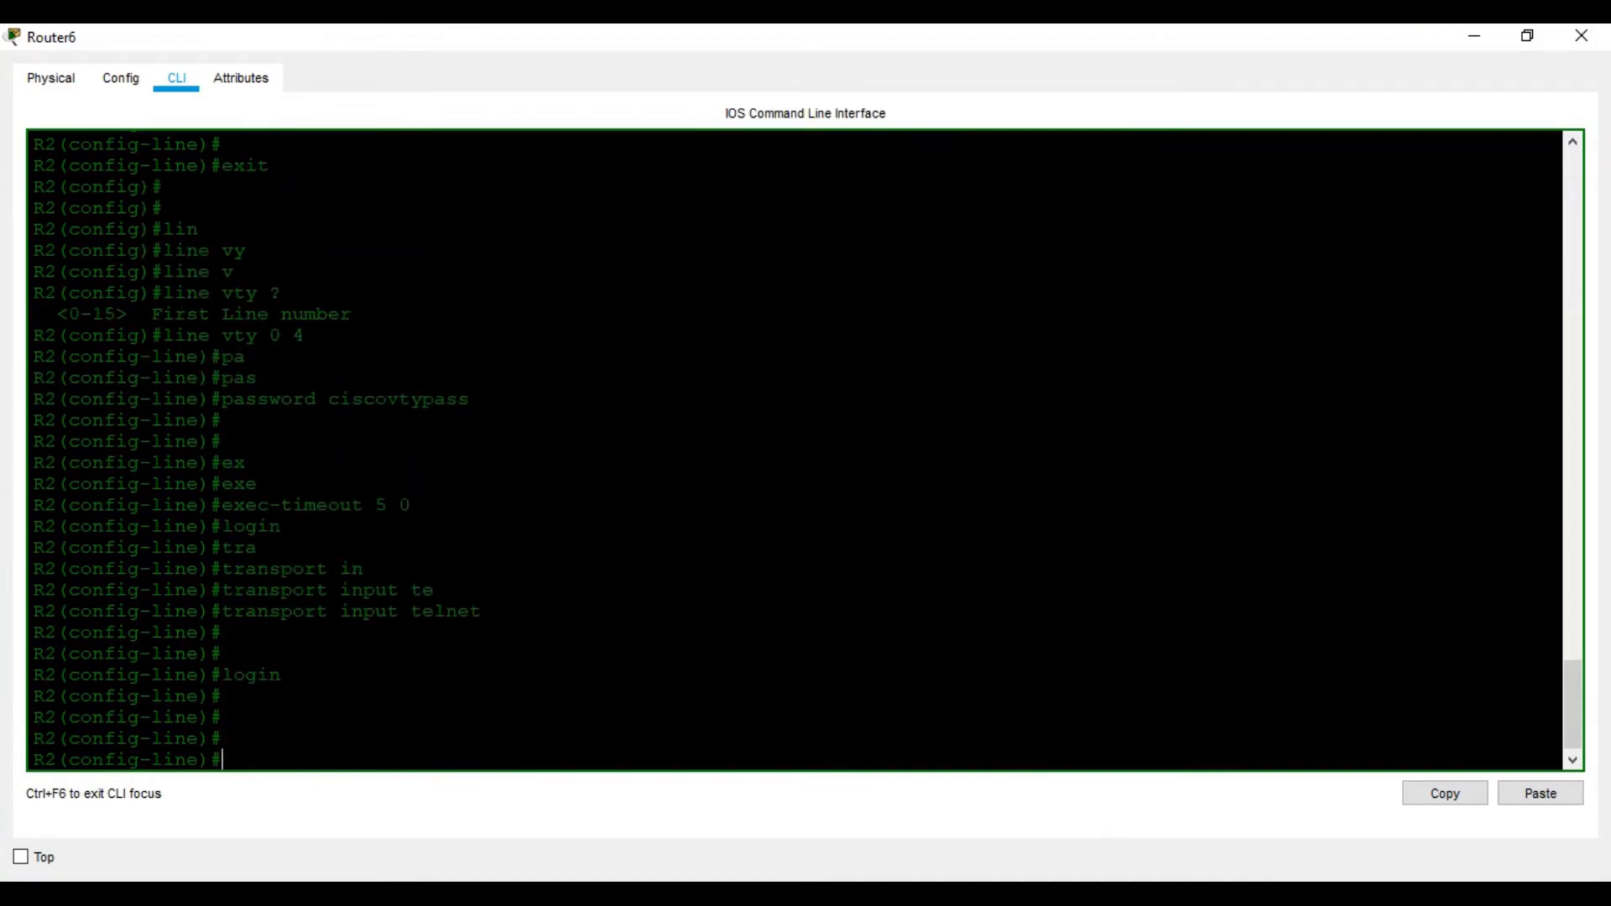
{"action": "key", "text": "alt+Tab"}
Scroll the guide to Step 4 (service password-encryption), then bring R2's CLI back
{"action": "scroll", "coordinate": [747, 576], "scroll_direction": "down", "scroll_amount": 1}
{"action": "scroll", "coordinate": [747, 576], "scroll_direction": "down", "scroll_amount": 8}
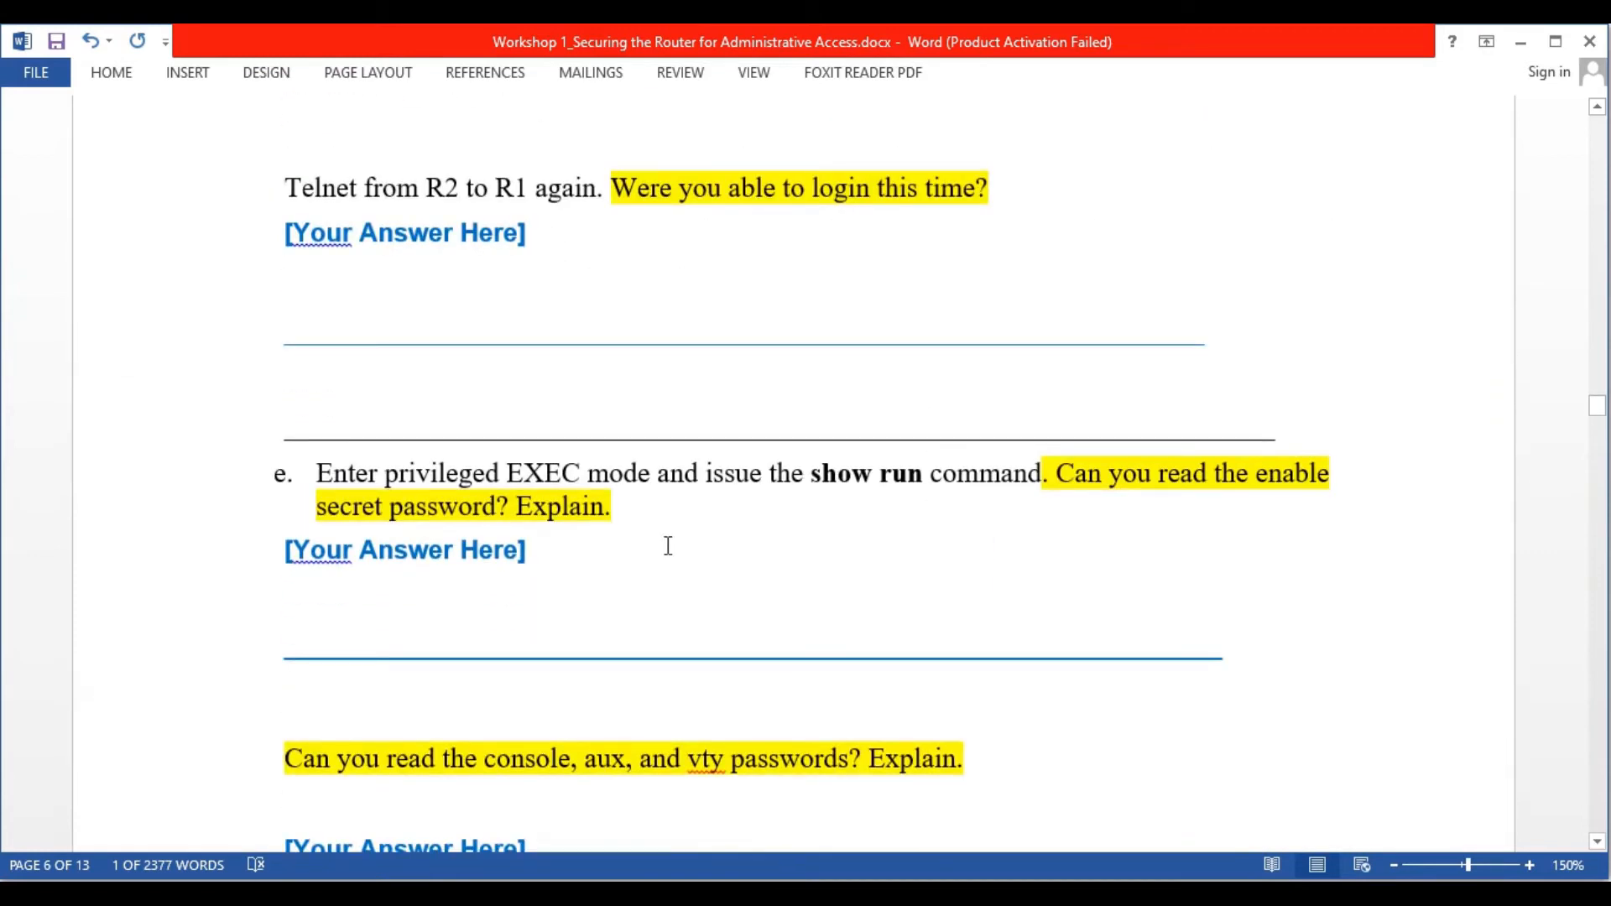
{"action": "scroll", "coordinate": [668, 546], "scroll_direction": "down", "scroll_amount": 8}
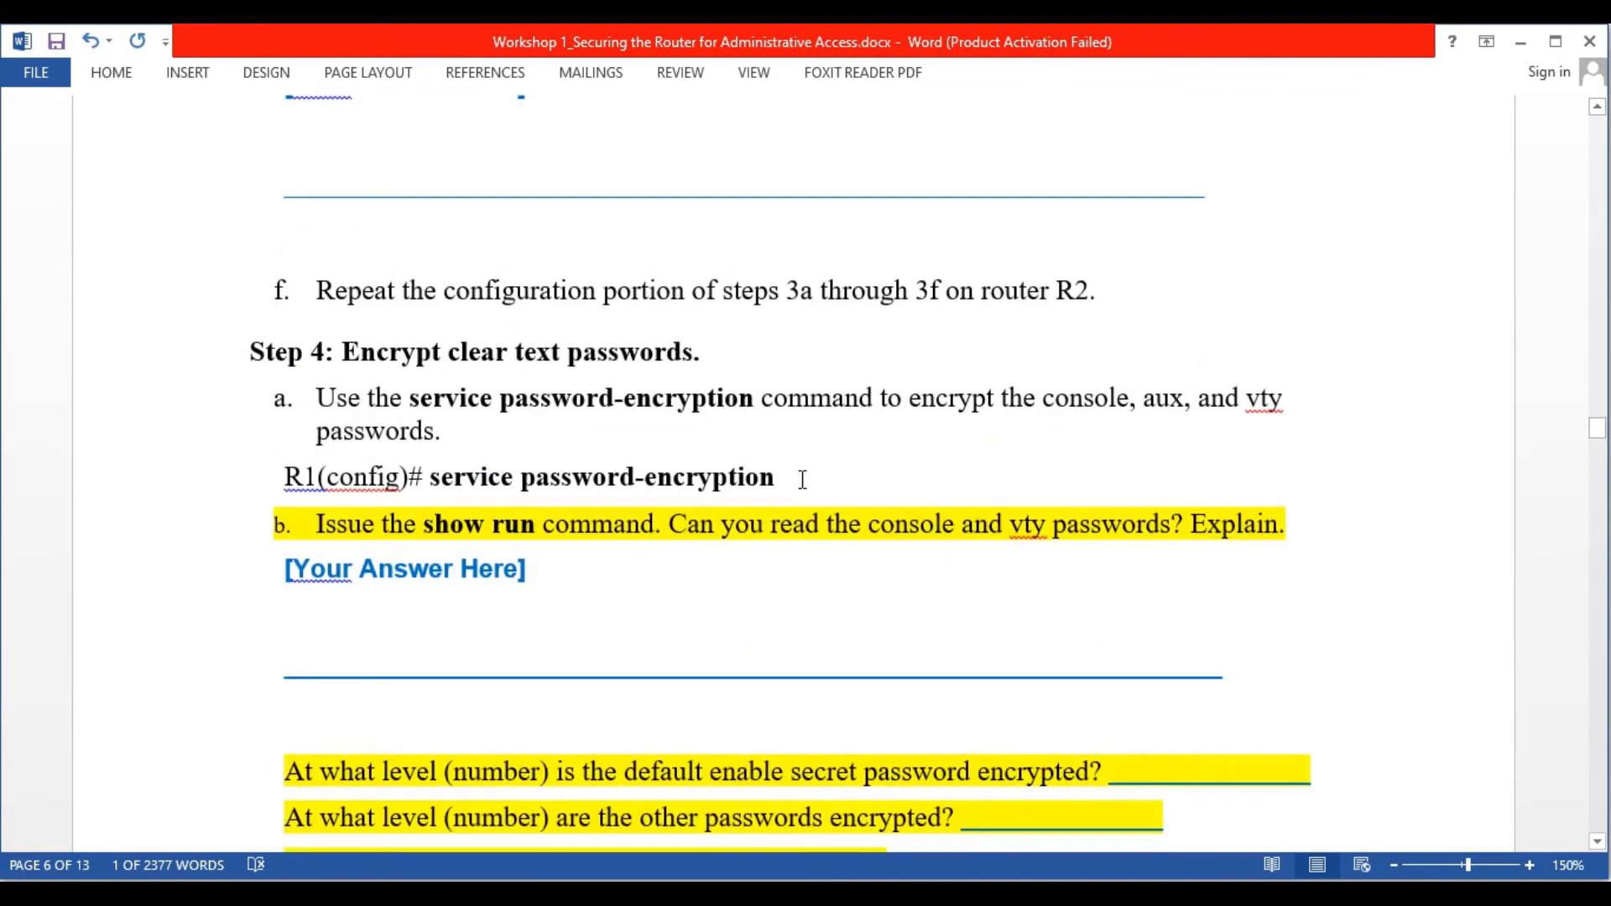
{"action": "left_click", "coordinate": [916, 290]}
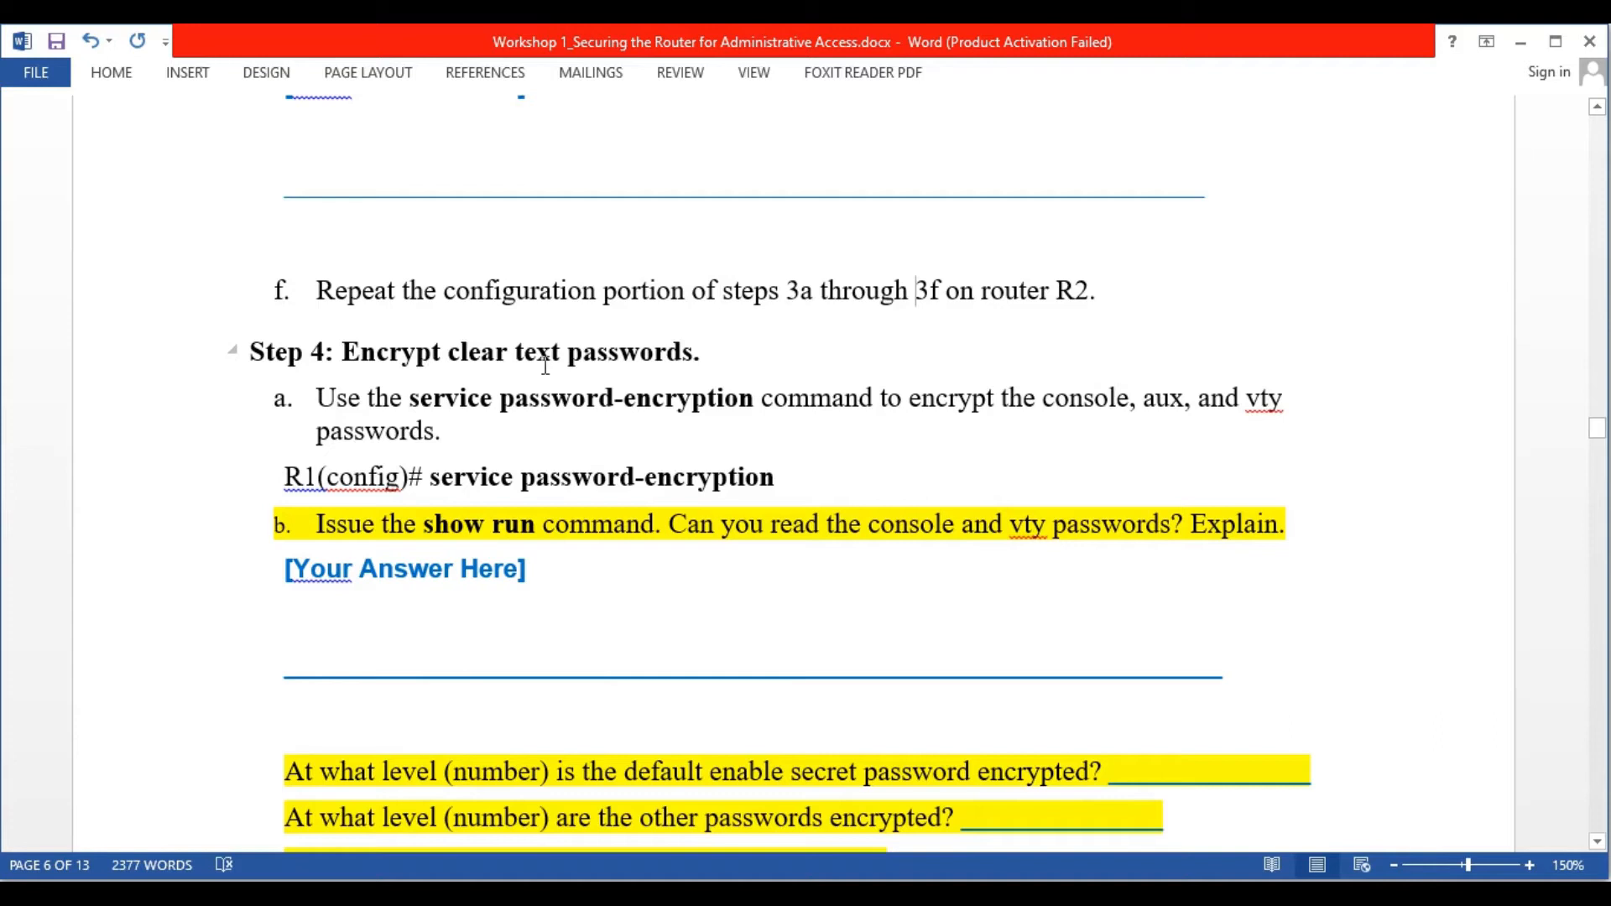
{"action": "scroll", "coordinate": [545, 365], "scroll_direction": "up", "scroll_amount": 3}
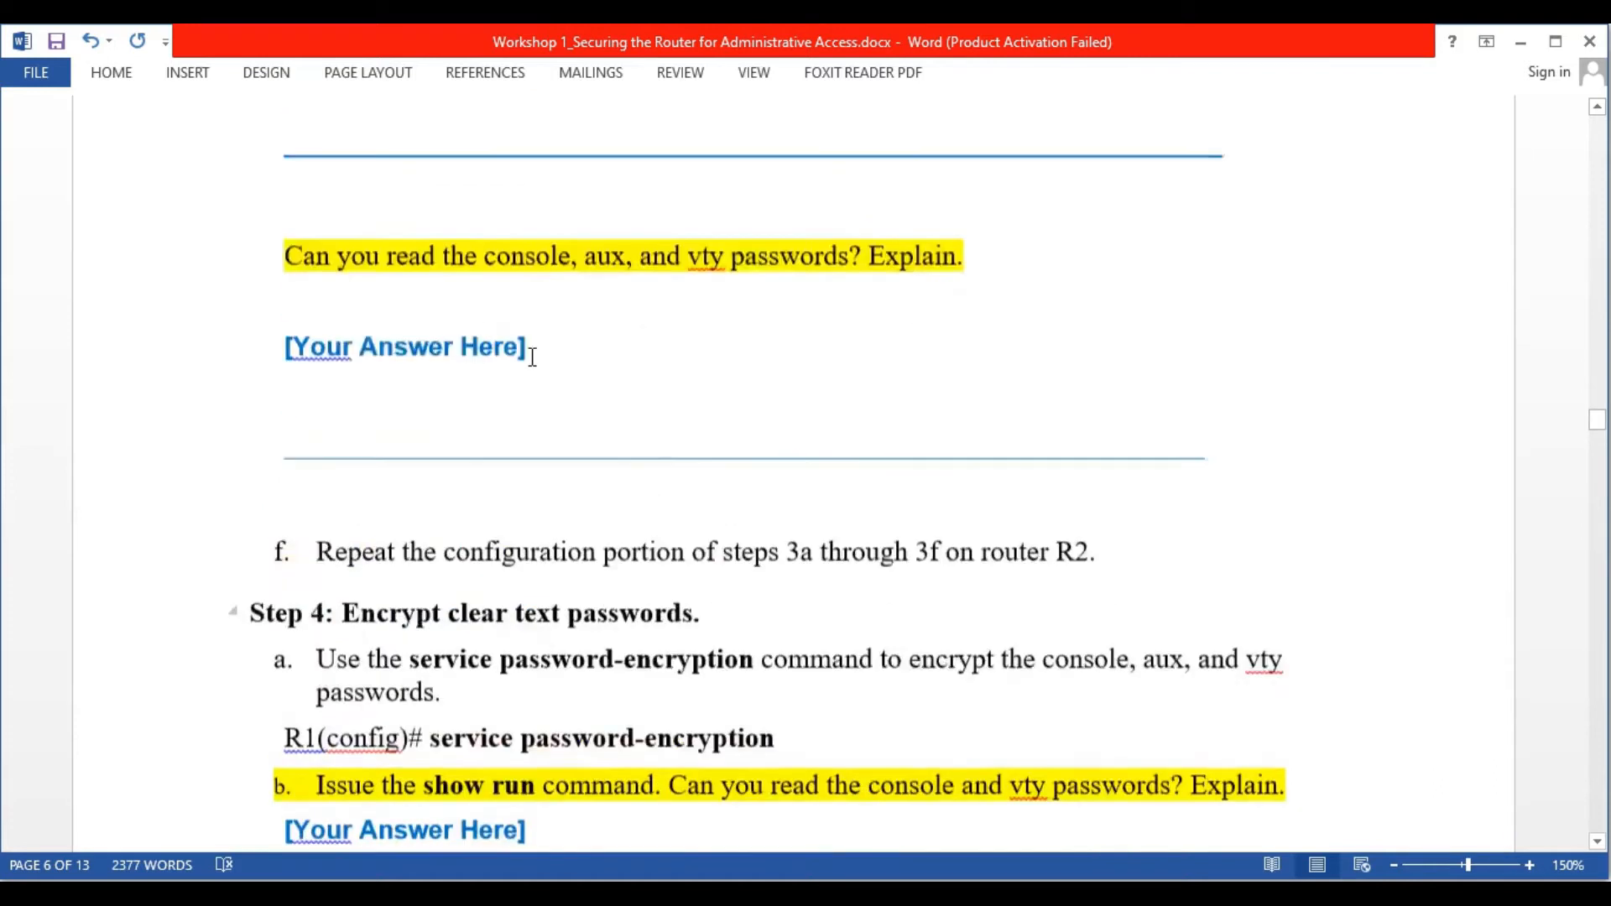
{"action": "scroll", "coordinate": [532, 356], "scroll_direction": "up", "scroll_amount": 1}
{"action": "scroll", "coordinate": [532, 357], "scroll_direction": "down", "scroll_amount": 4}
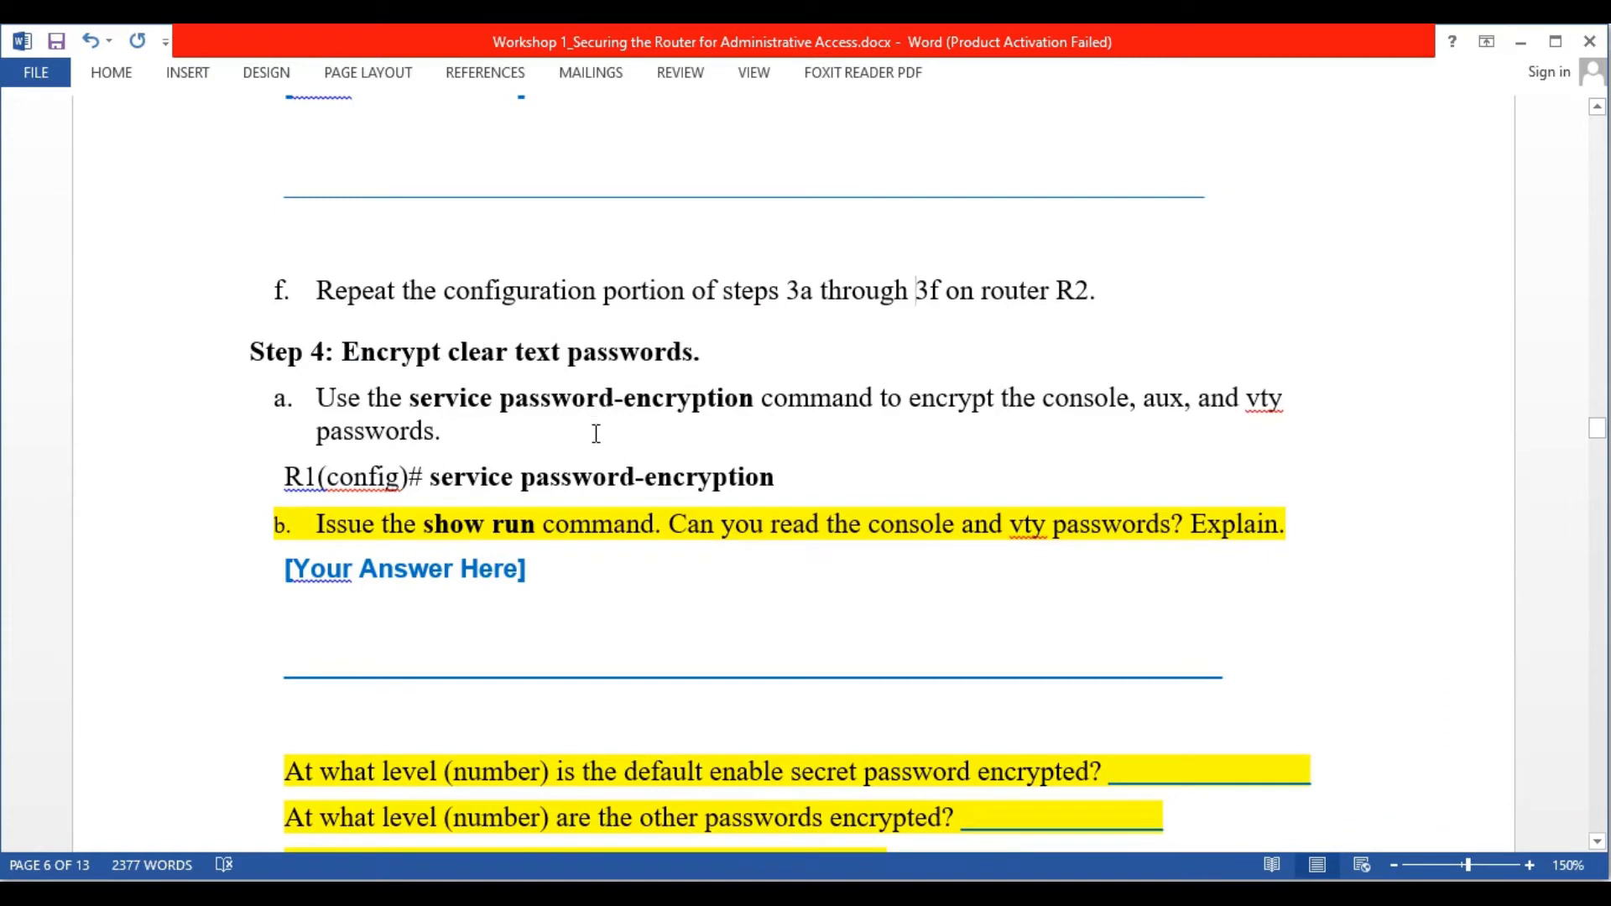
{"action": "scroll", "coordinate": [720, 633], "scroll_direction": "down", "scroll_amount": 1}
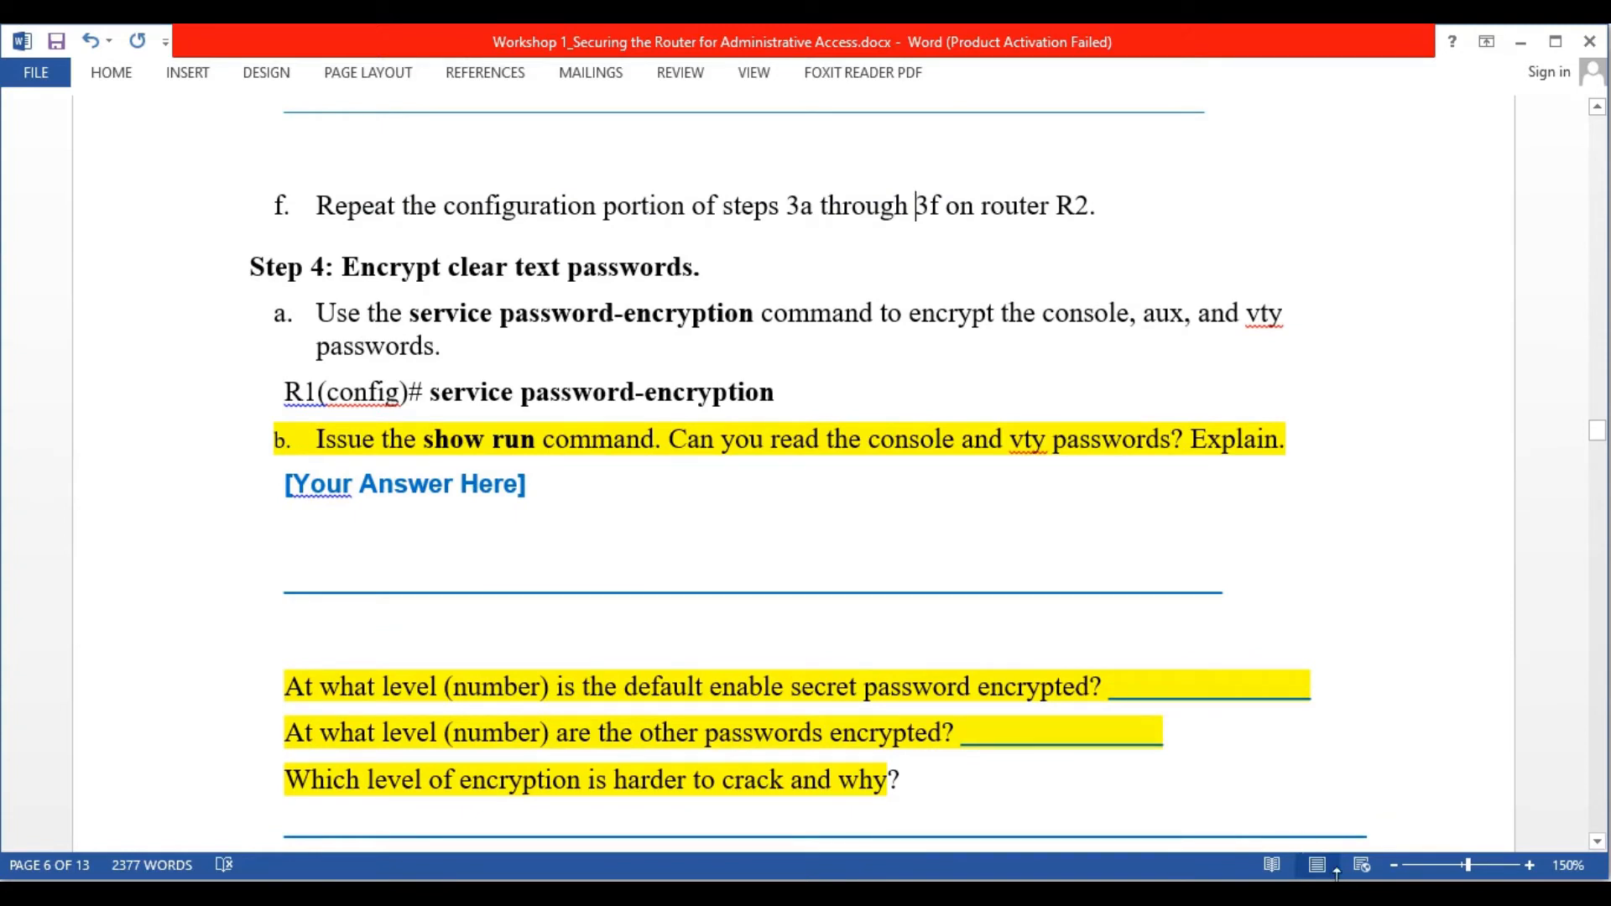
{"action": "left_click", "coordinate": [713, 893]}
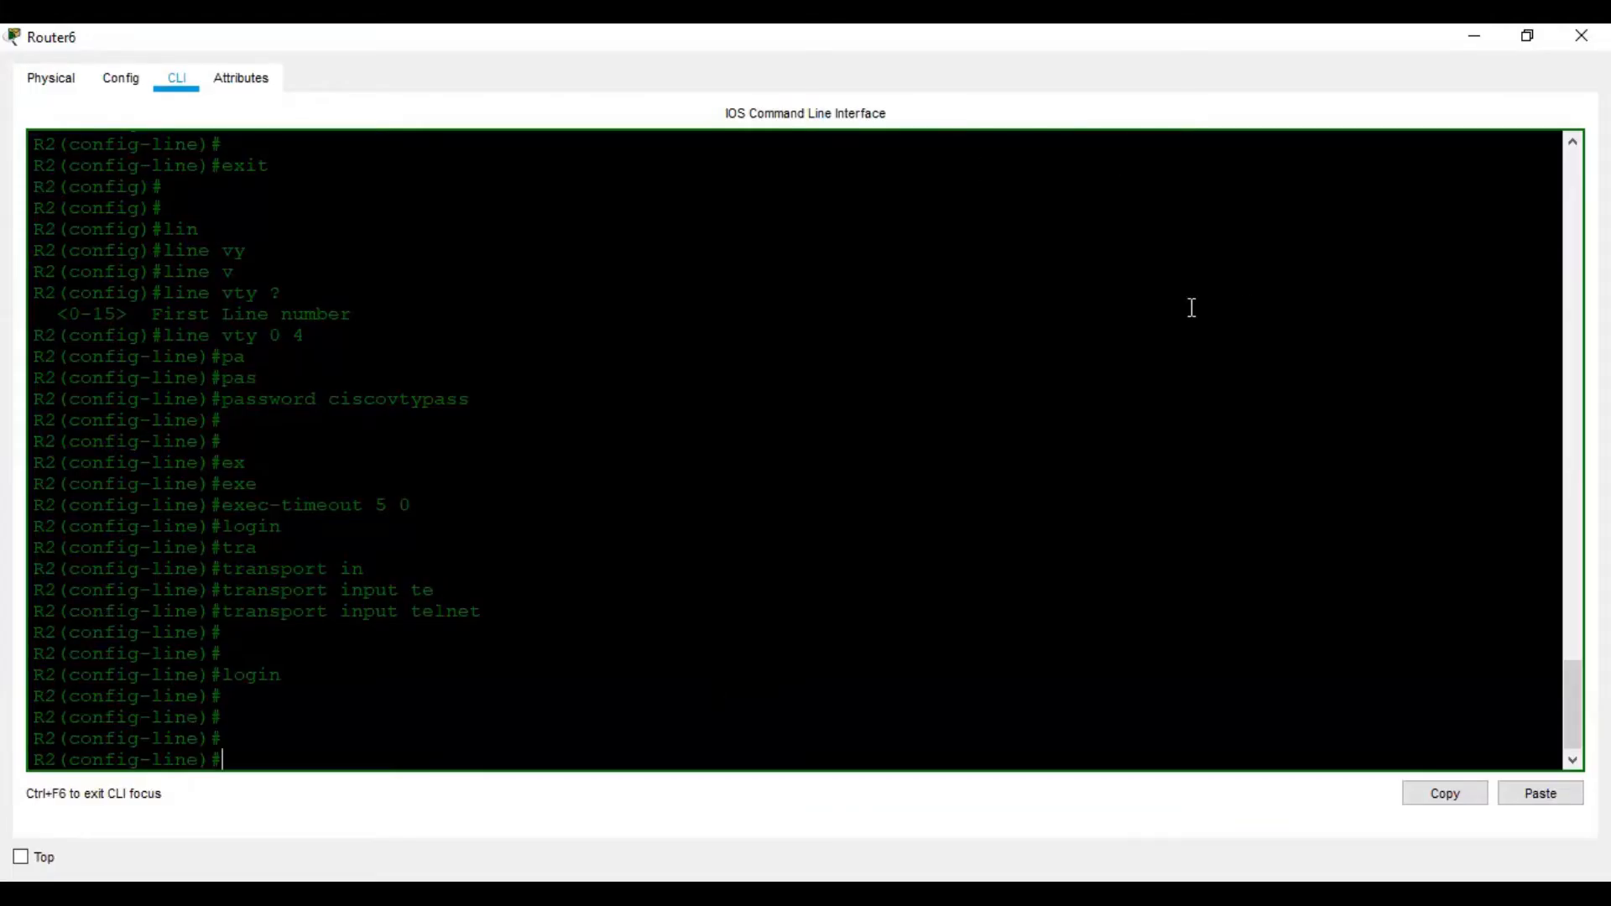
Save R2's running configuration with wr and close R2's window
{"action": "key", "text": "ctrl+z"}
{"action": "key", "text": "Return"}
{"action": "key", "text": "Return"}
{"action": "key", "text": "Return"}
{"action": "key", "text": "Return"}
{"action": "type", "text": "wr"}
{"action": "key", "text": "Return"}
{"action": "key", "text": "Return"}
{"action": "key", "text": "Return"}
{"action": "left_click", "coordinate": [1582, 35]}
Open R1's CLI maximized, log out, and log back in with the console password
{"action": "left_click", "coordinate": [553, 390]}
{"action": "left_click", "coordinate": [1050, 131]}
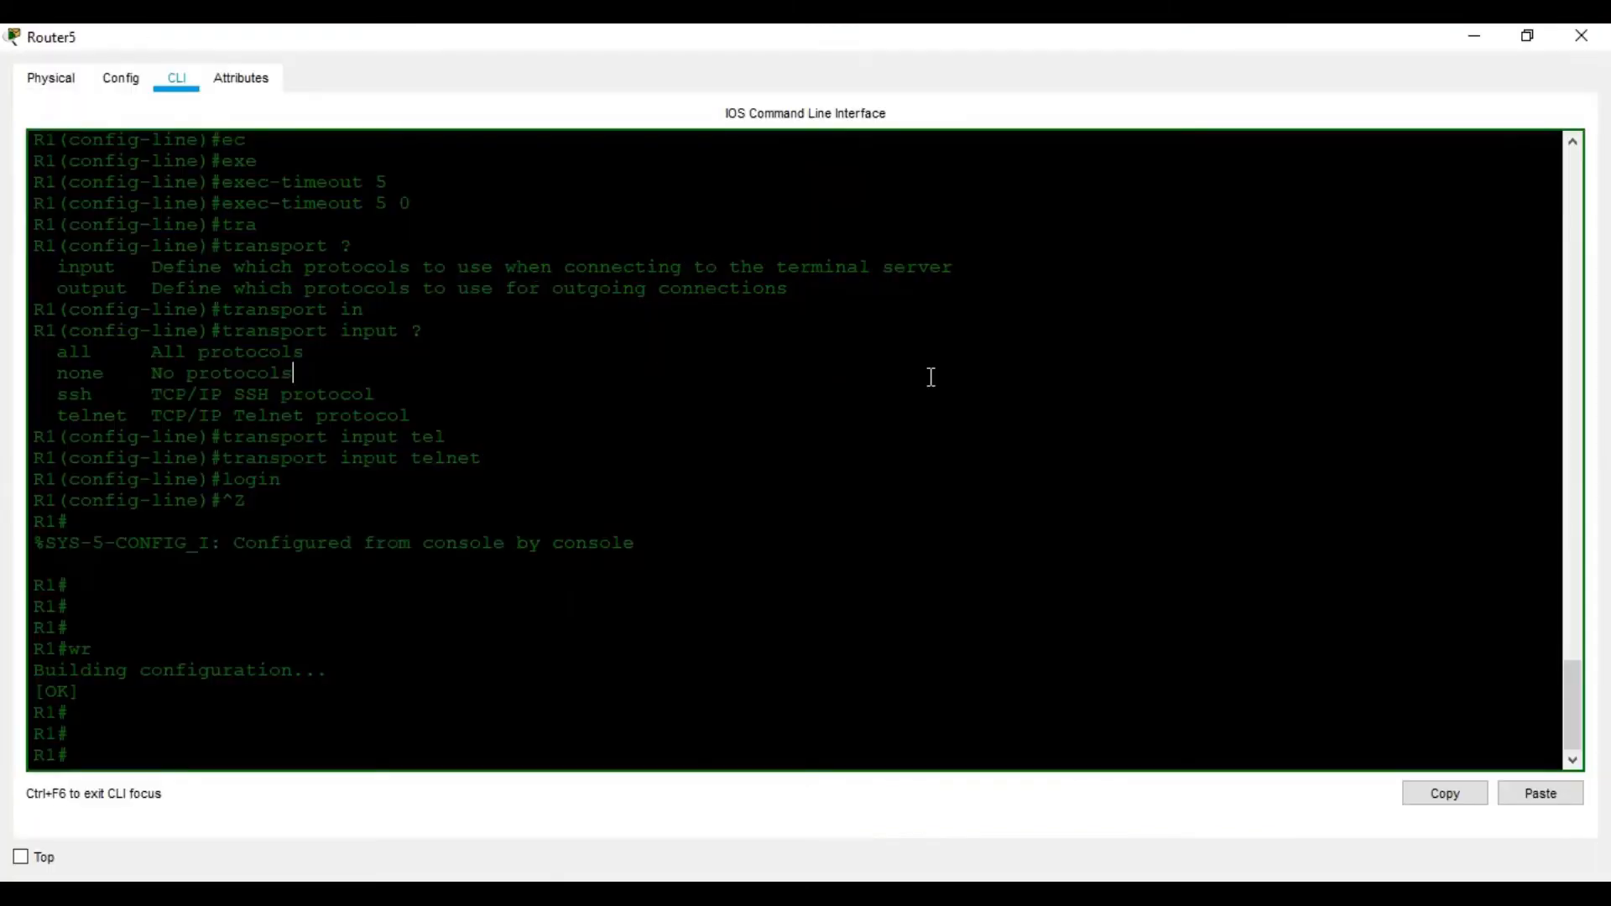
{"action": "type", "text": "exit"}
{"action": "key", "text": "Return"}
{"action": "key", "text": "Return"}
{"action": "key", "text": "Return"}
{"action": "key", "text": "Return"}
{"action": "key", "text": "Return"}
{"action": "key", "text": "Return"}
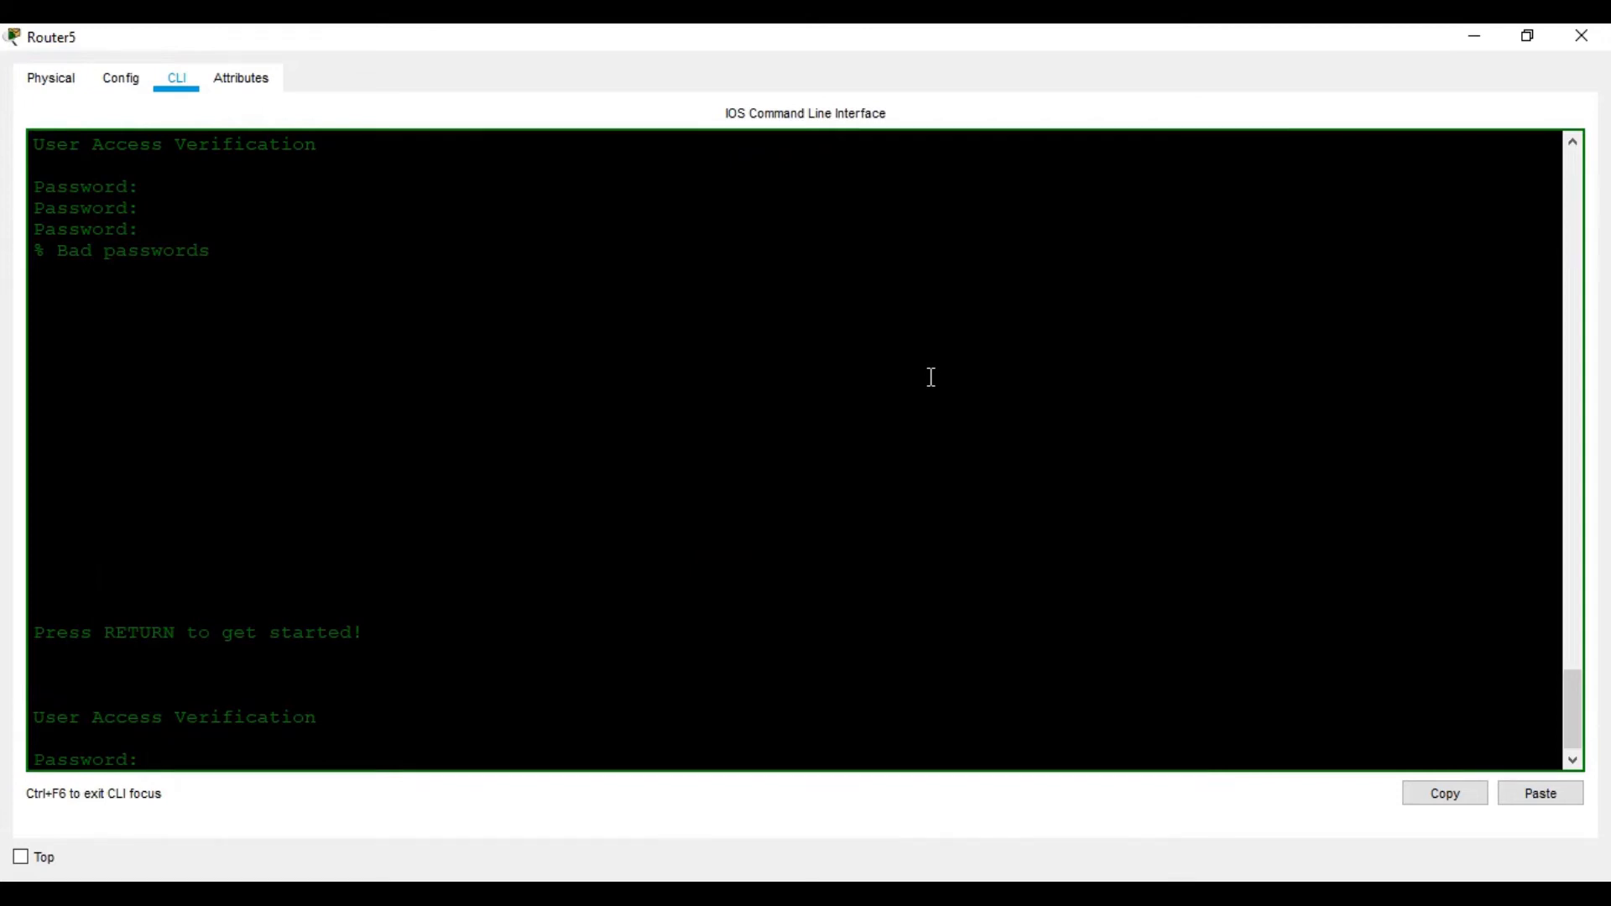
{"action": "key", "text": "Return"}
{"action": "key", "text": "Return"}
{"action": "key", "text": "Return"}
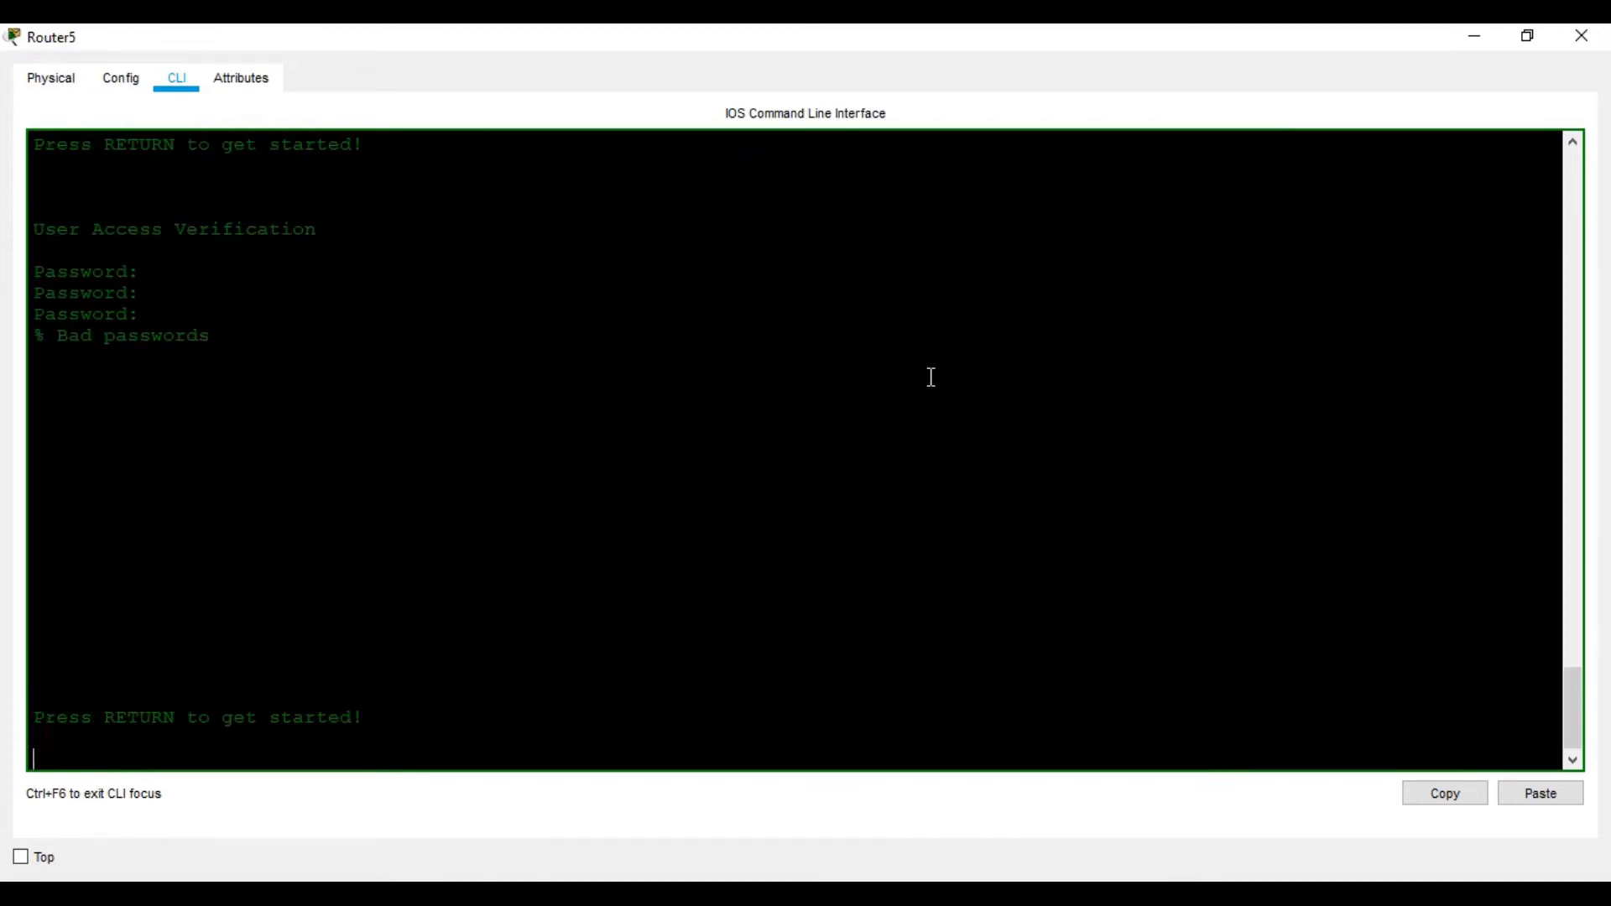
{"action": "key", "text": "Return"}
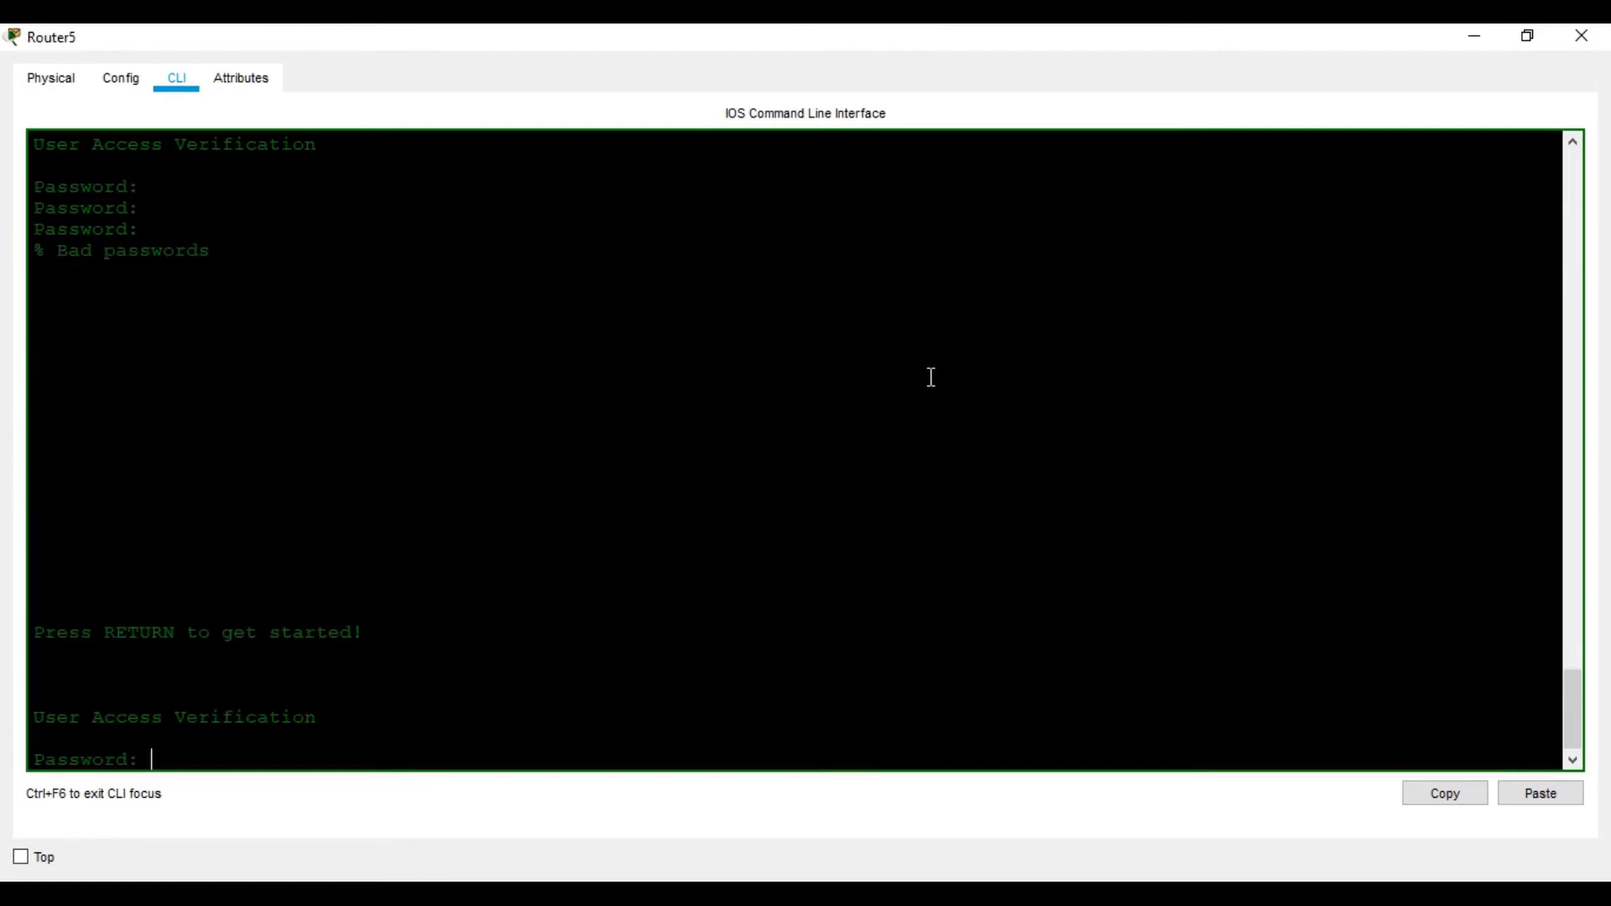
{"action": "key", "text": "Return"}
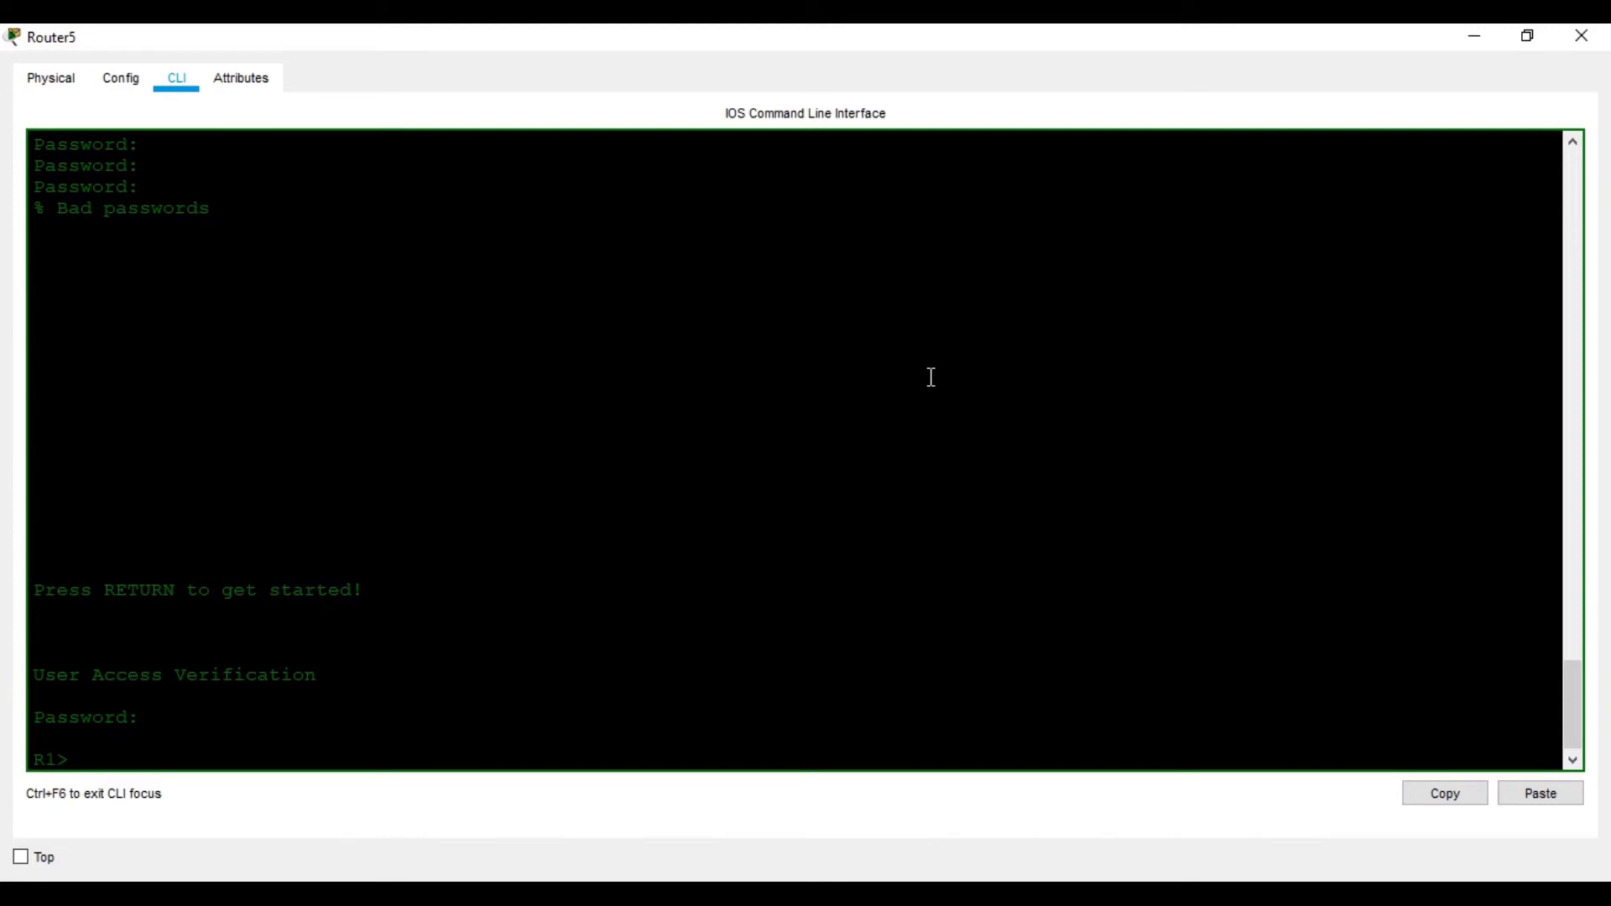
{"action": "key", "text": "Return"}
{"action": "key", "text": "Return"}
Telnet from R1 to R2 at 10.1.1.2, log in, and enter privileged mode
{"action": "type", "text": "te"}
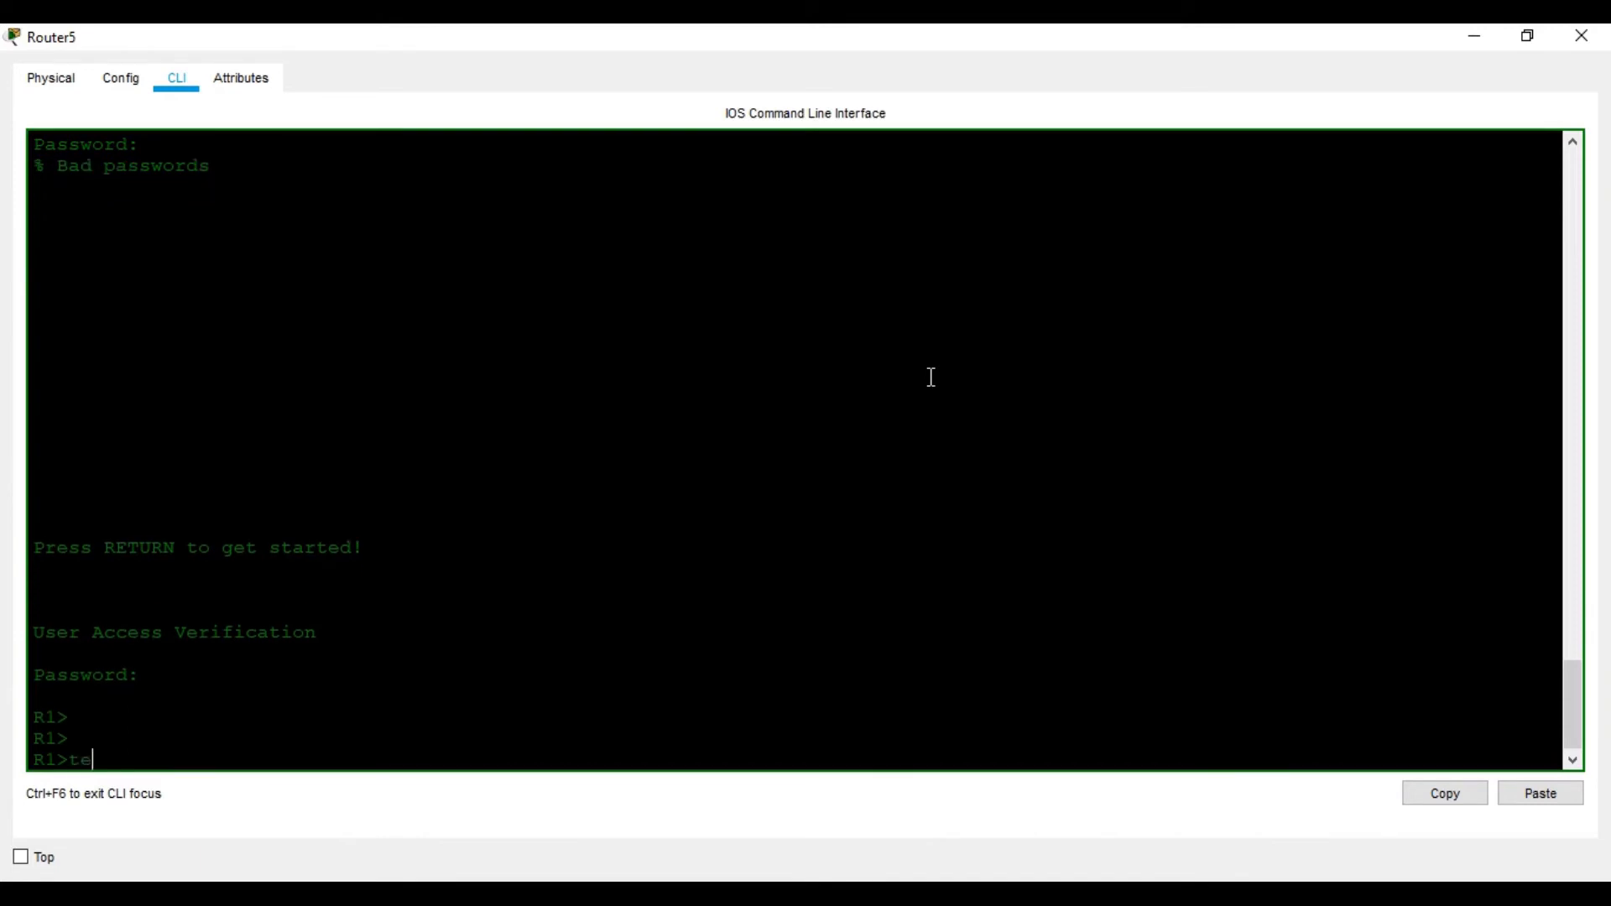
{"action": "type", "text": "l"}
{"action": "key", "text": "Tab"}
{"action": "type", "text": "10.1.1.2"}
{"action": "key", "text": "Return"}
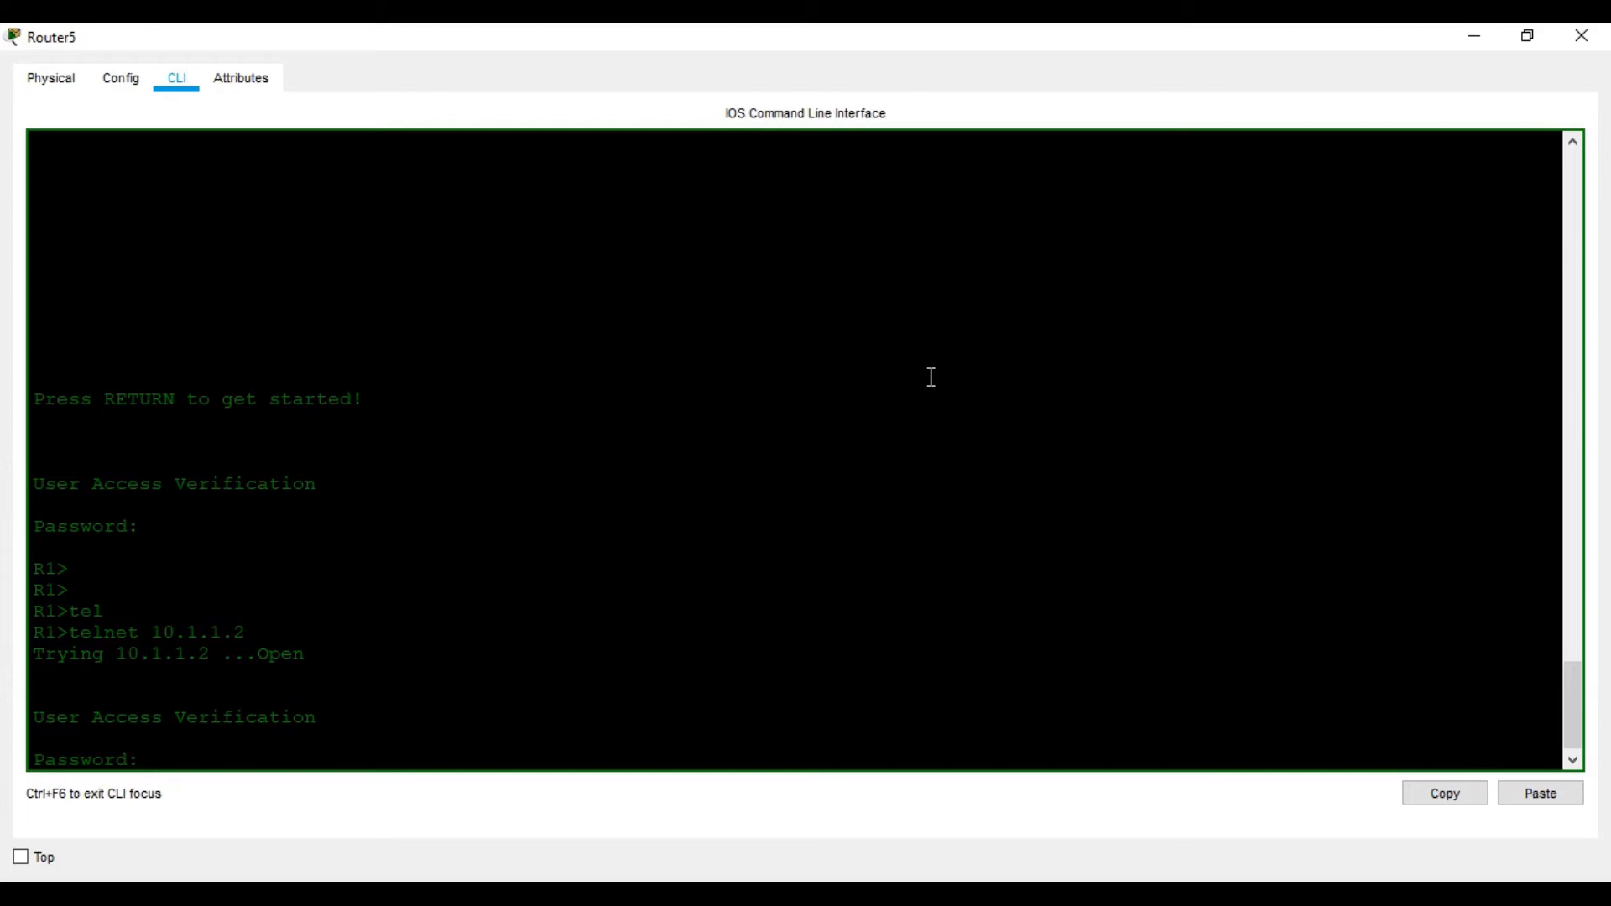
{"action": "key", "text": "Return"}
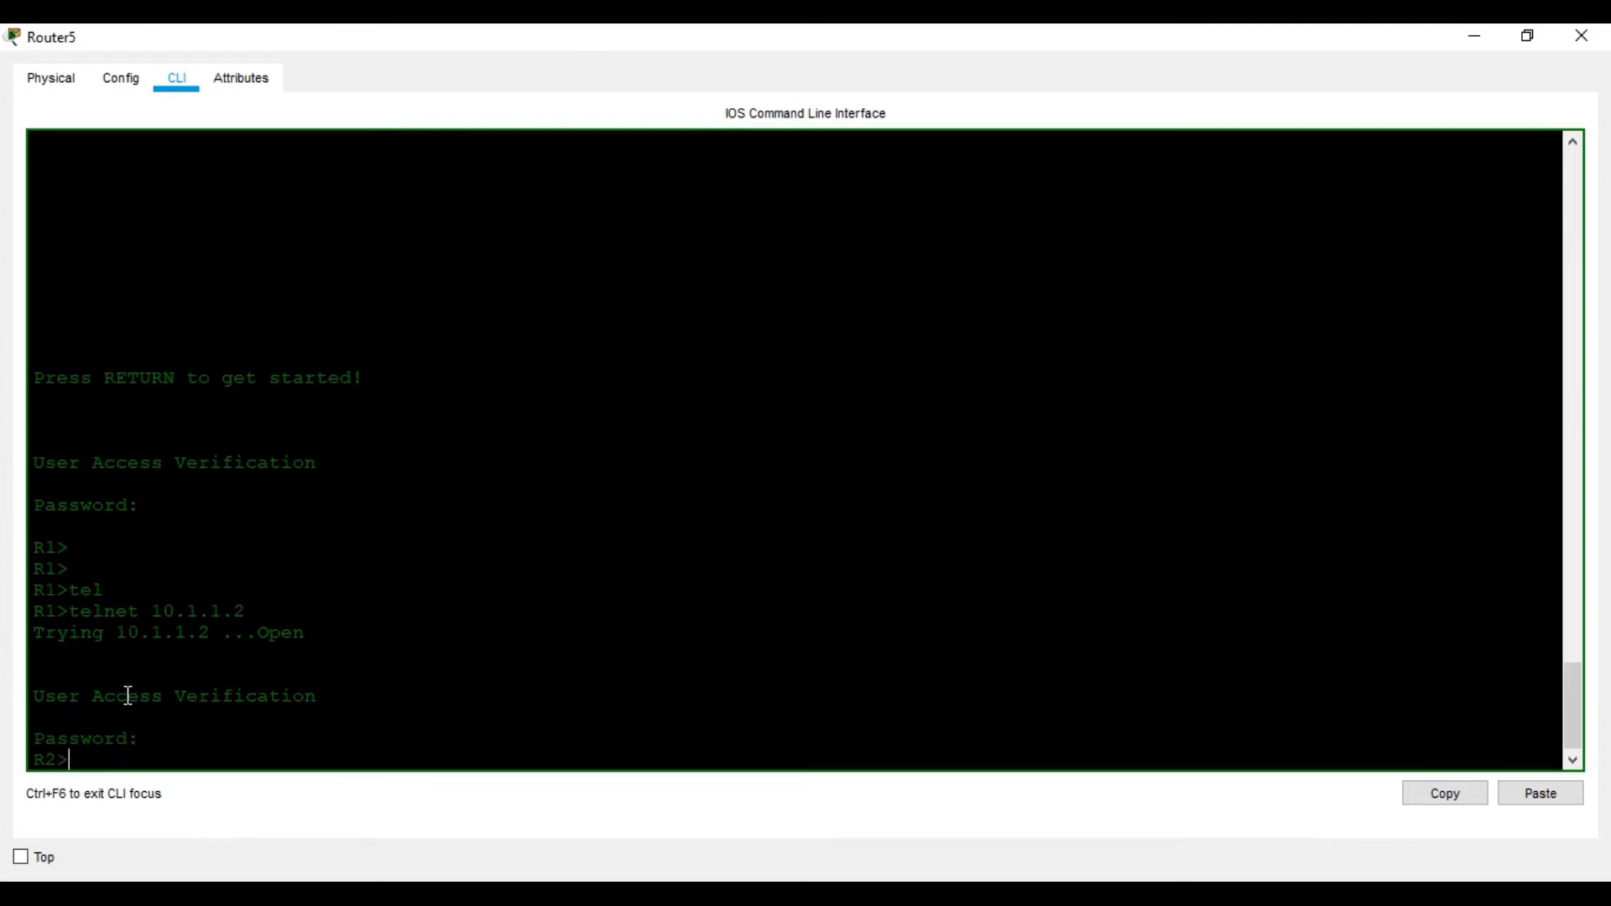
{"action": "type", "text": "en"}
{"action": "key", "text": "Return"}
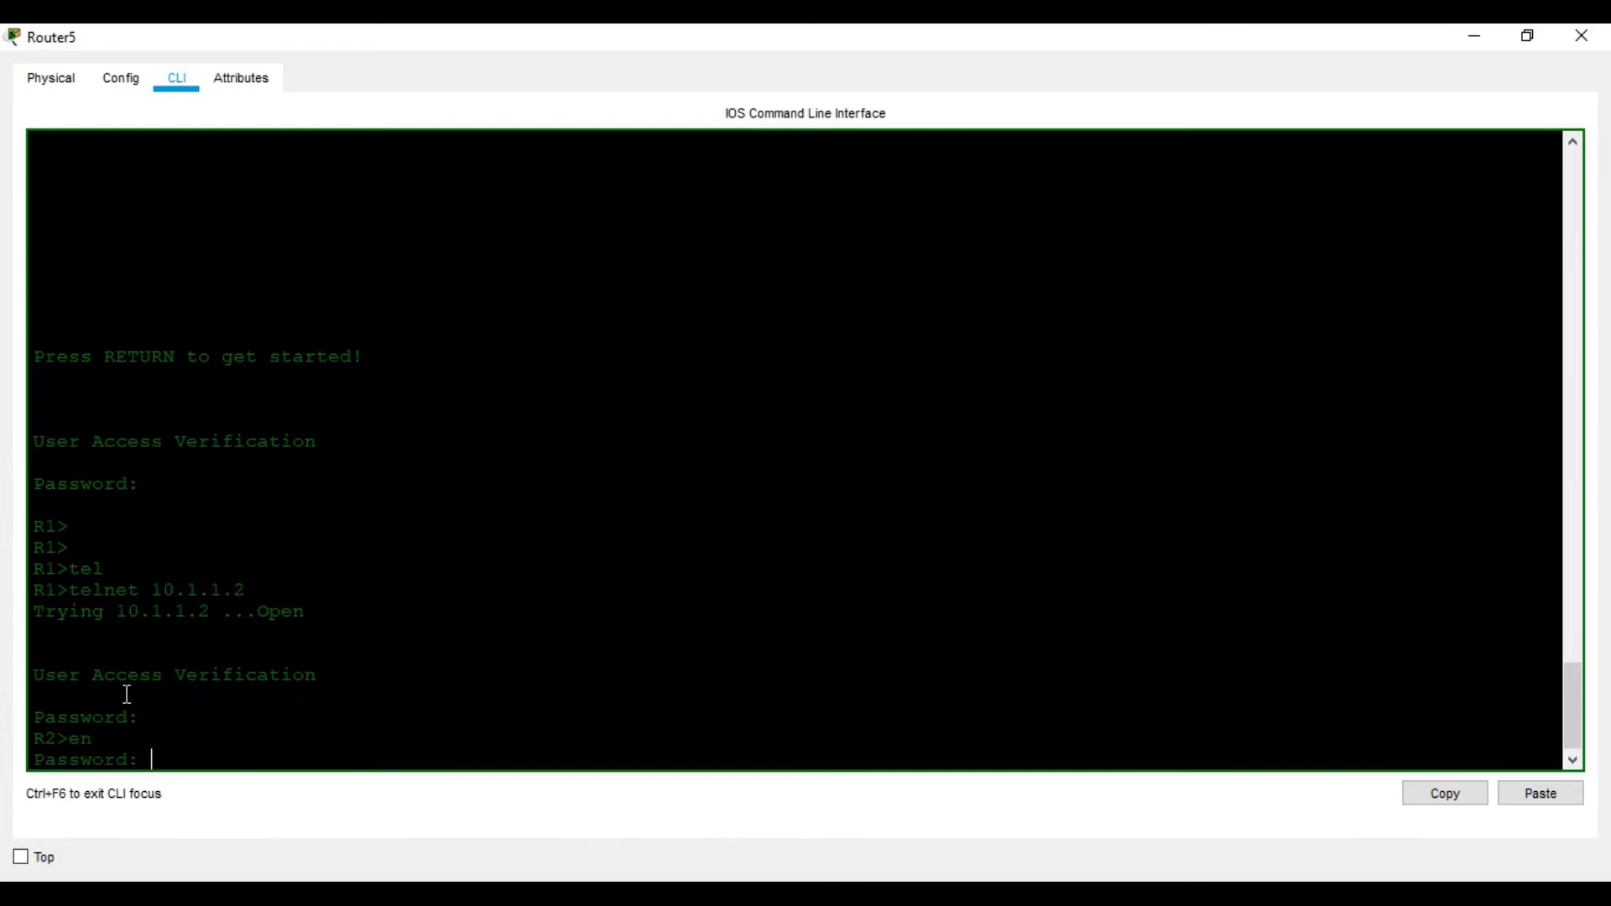
{"action": "key", "text": "Return"}
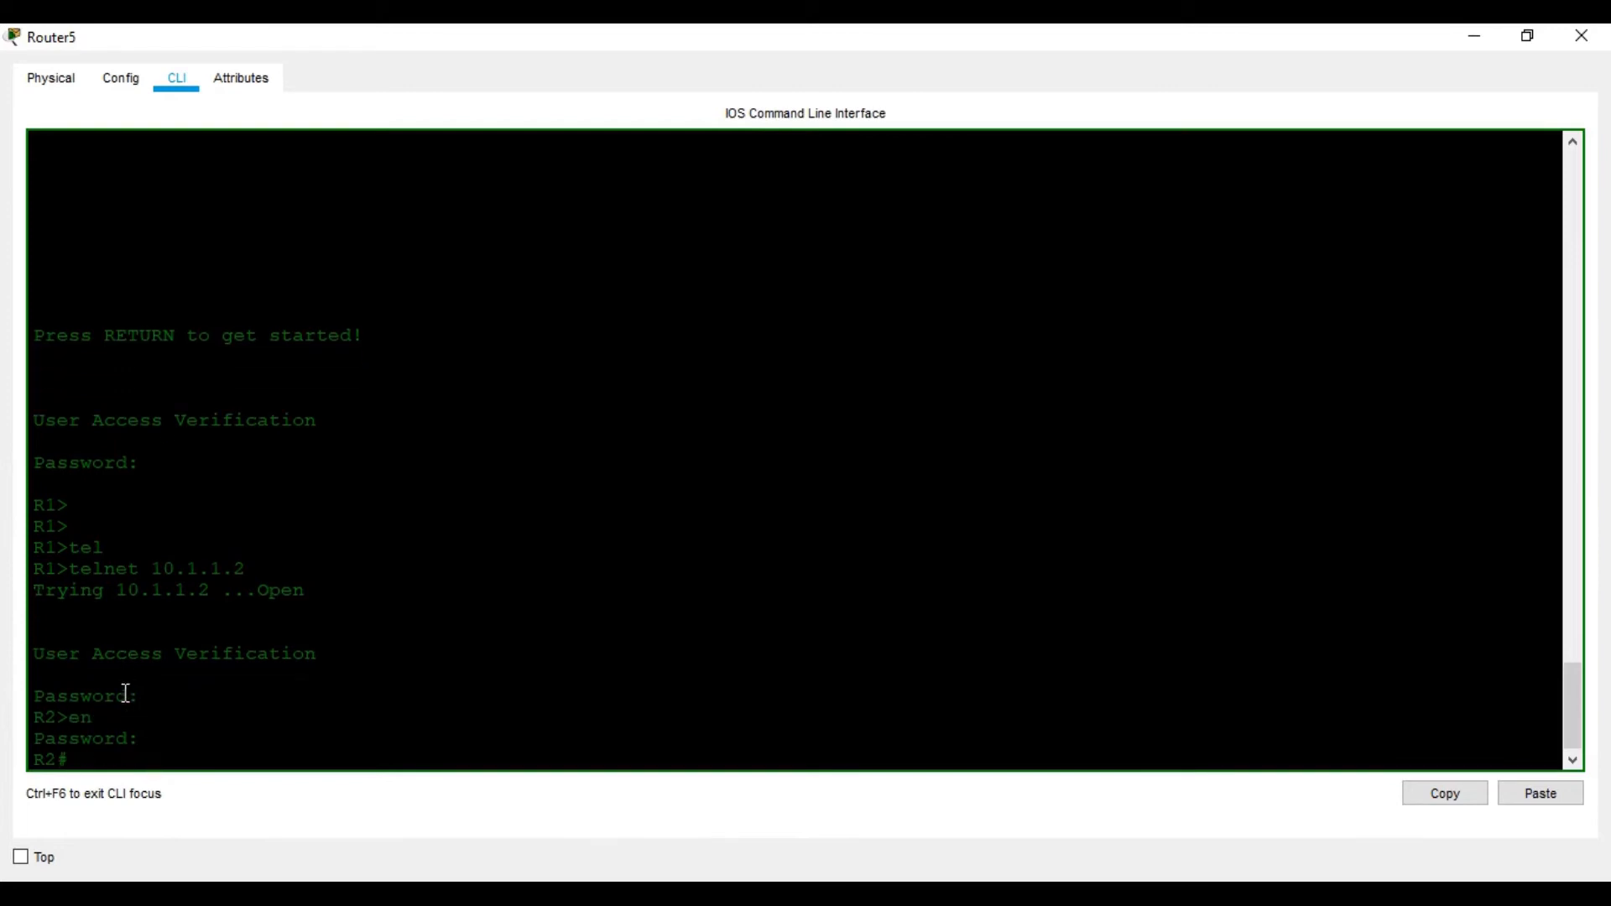
Run show running-config on R2 and page through to the end
{"action": "key", "text": "Return"}
{"action": "key", "text": "Return"}
{"action": "key", "text": "Return"}
{"action": "key", "text": "Return"}
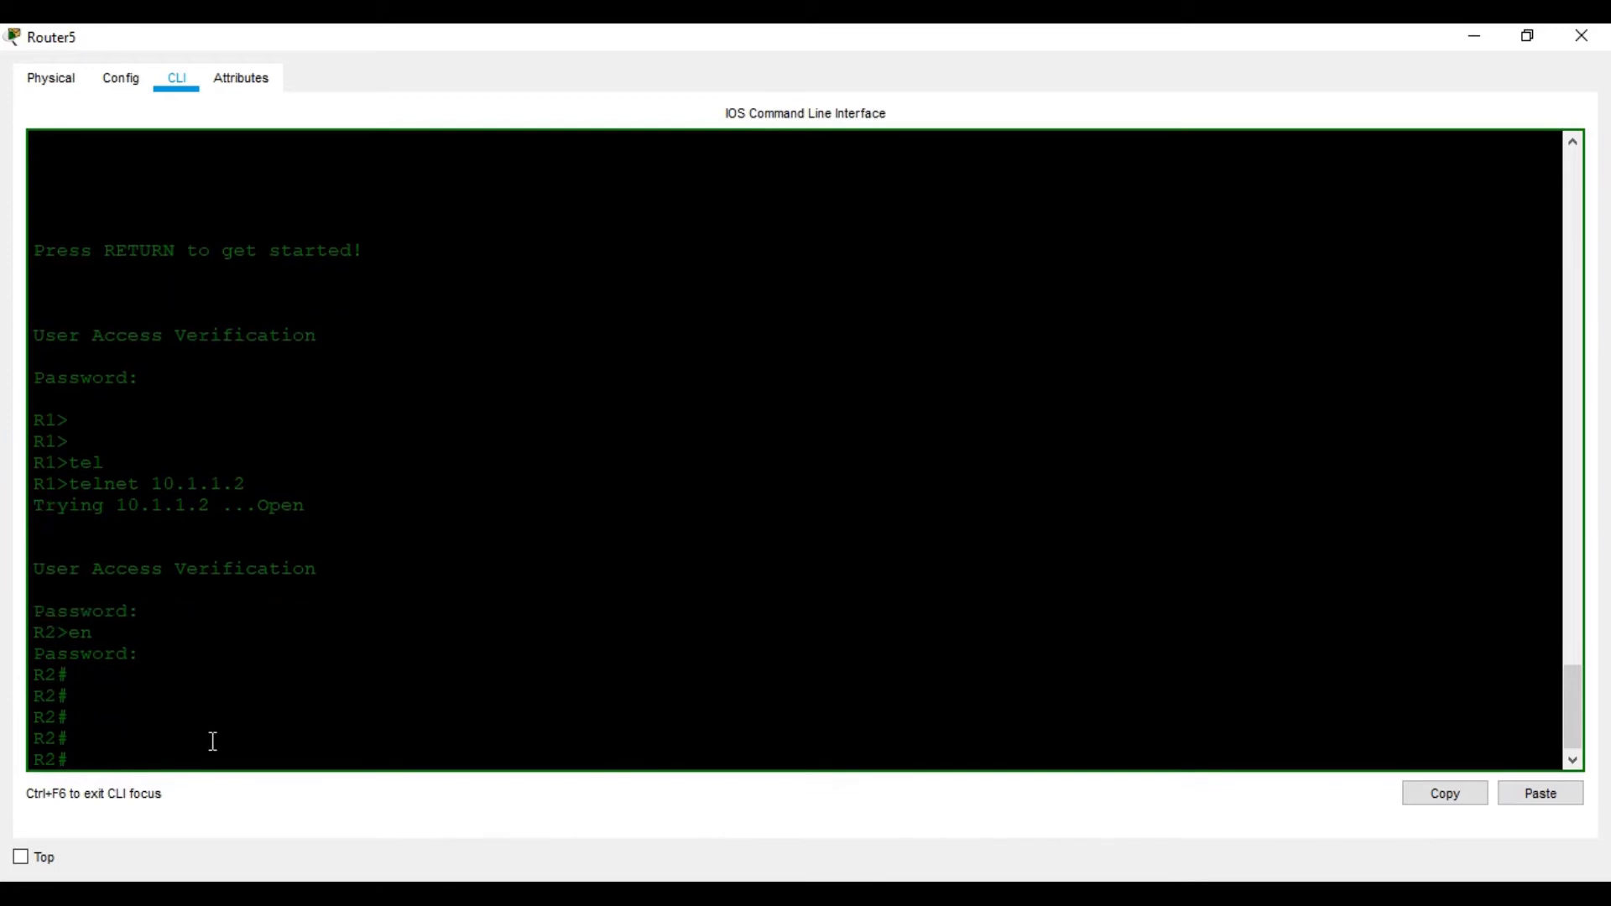
{"action": "type", "text": "sho"}
{"action": "key", "text": "Tab"}
{"action": "type", "text": "ru"}
{"action": "key", "text": "Tab"}
{"action": "key", "text": "Return"}
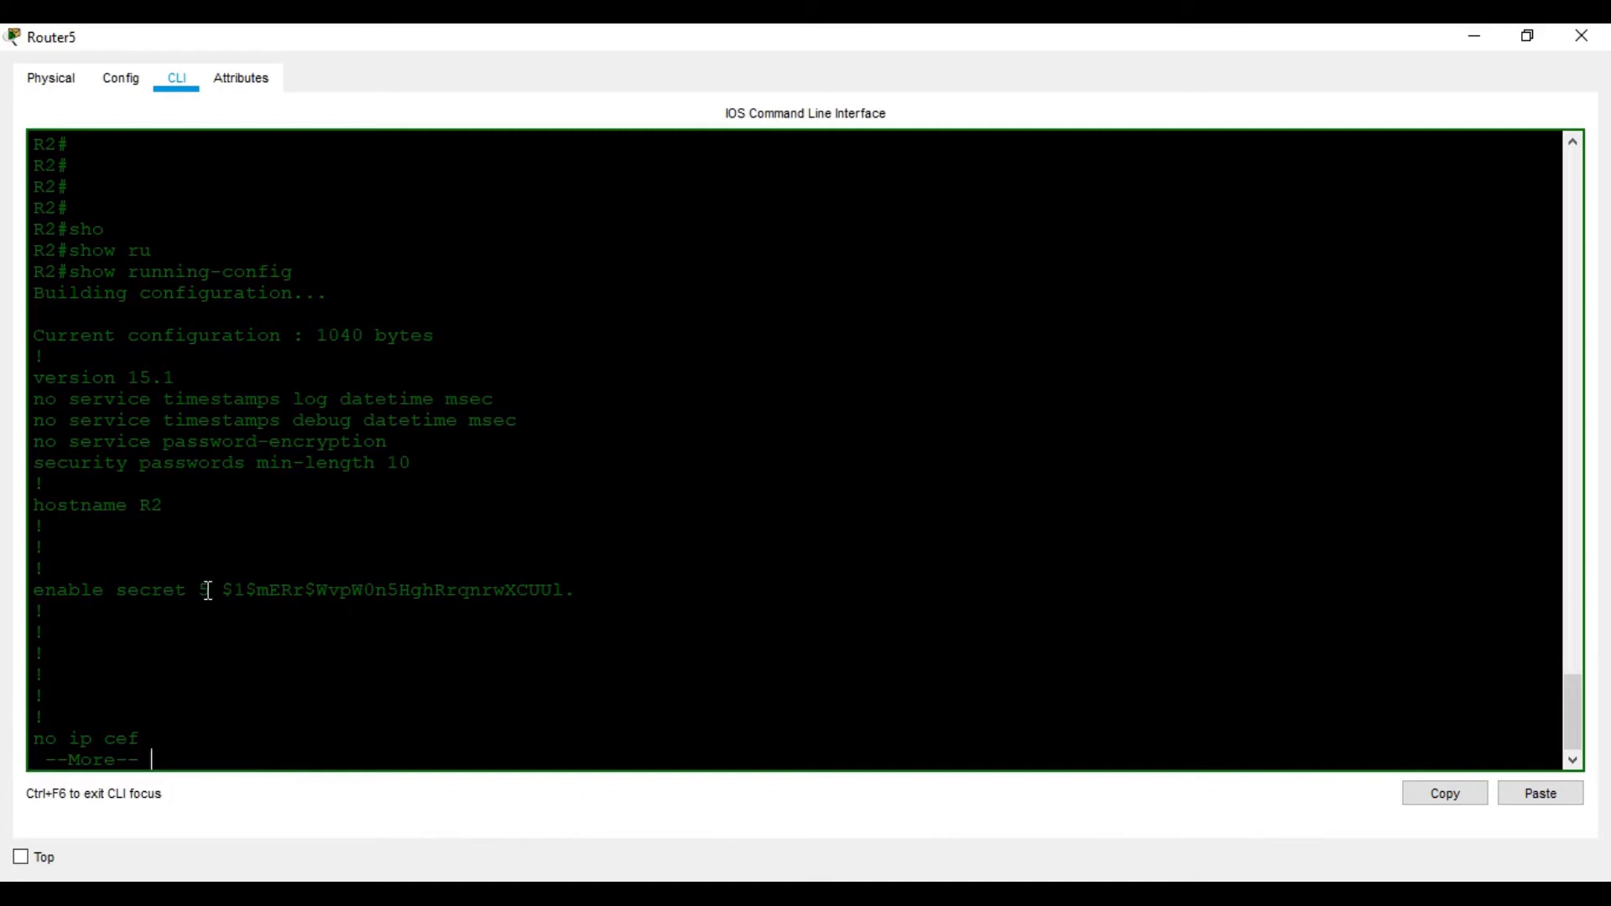
{"action": "key", "text": "space"}
{"action": "key", "text": "space"}
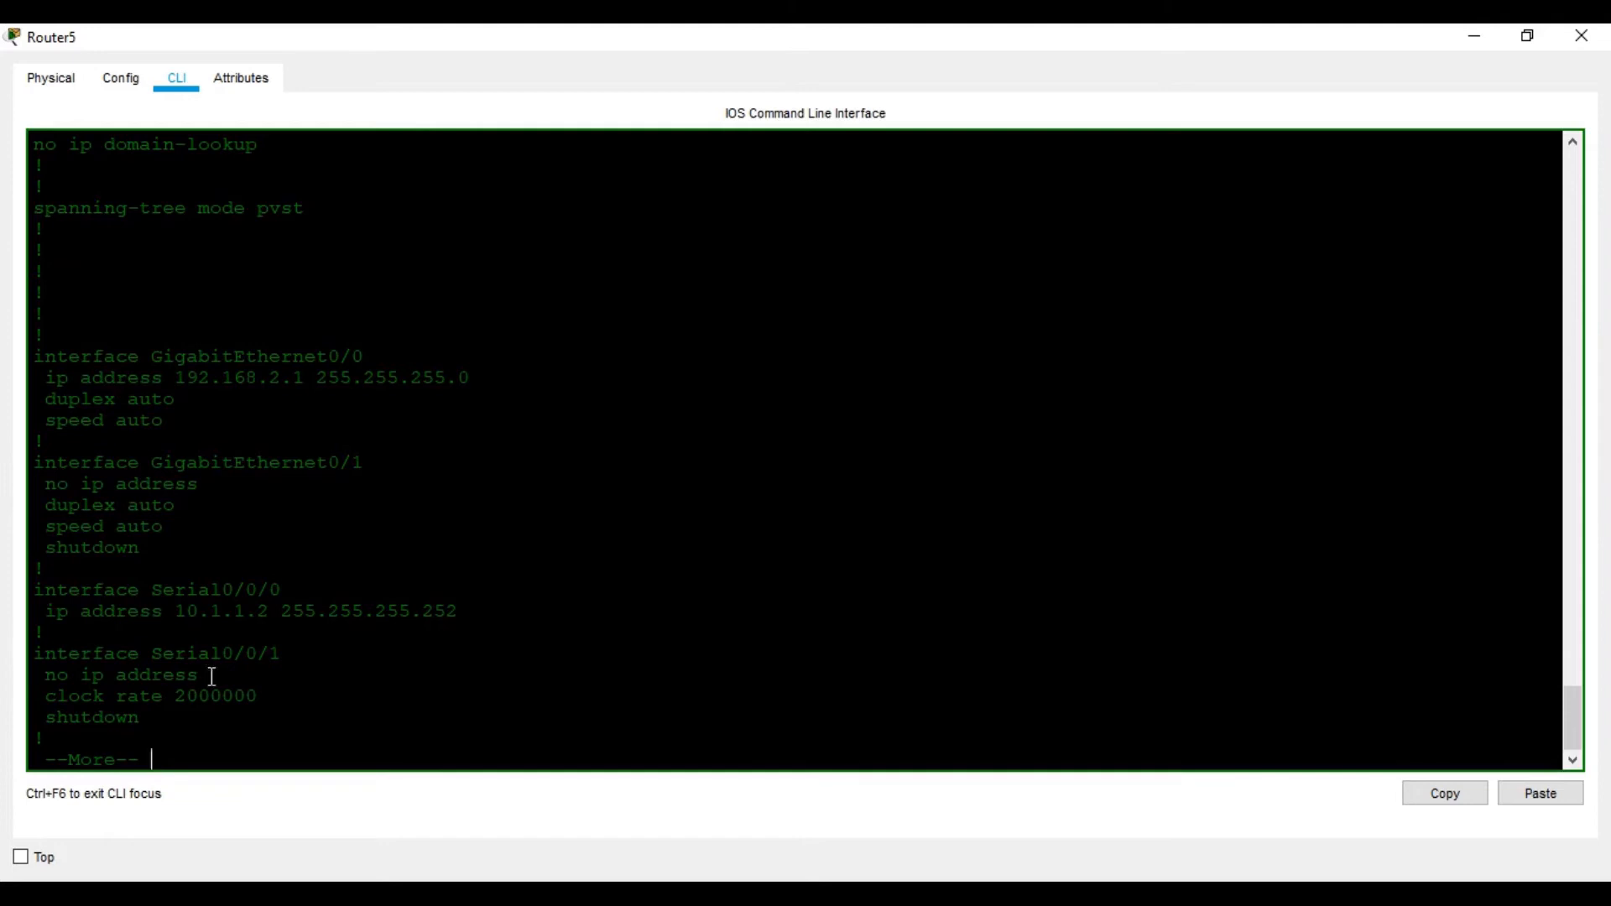
{"action": "key", "text": "space"}
{"action": "key", "text": "space"}
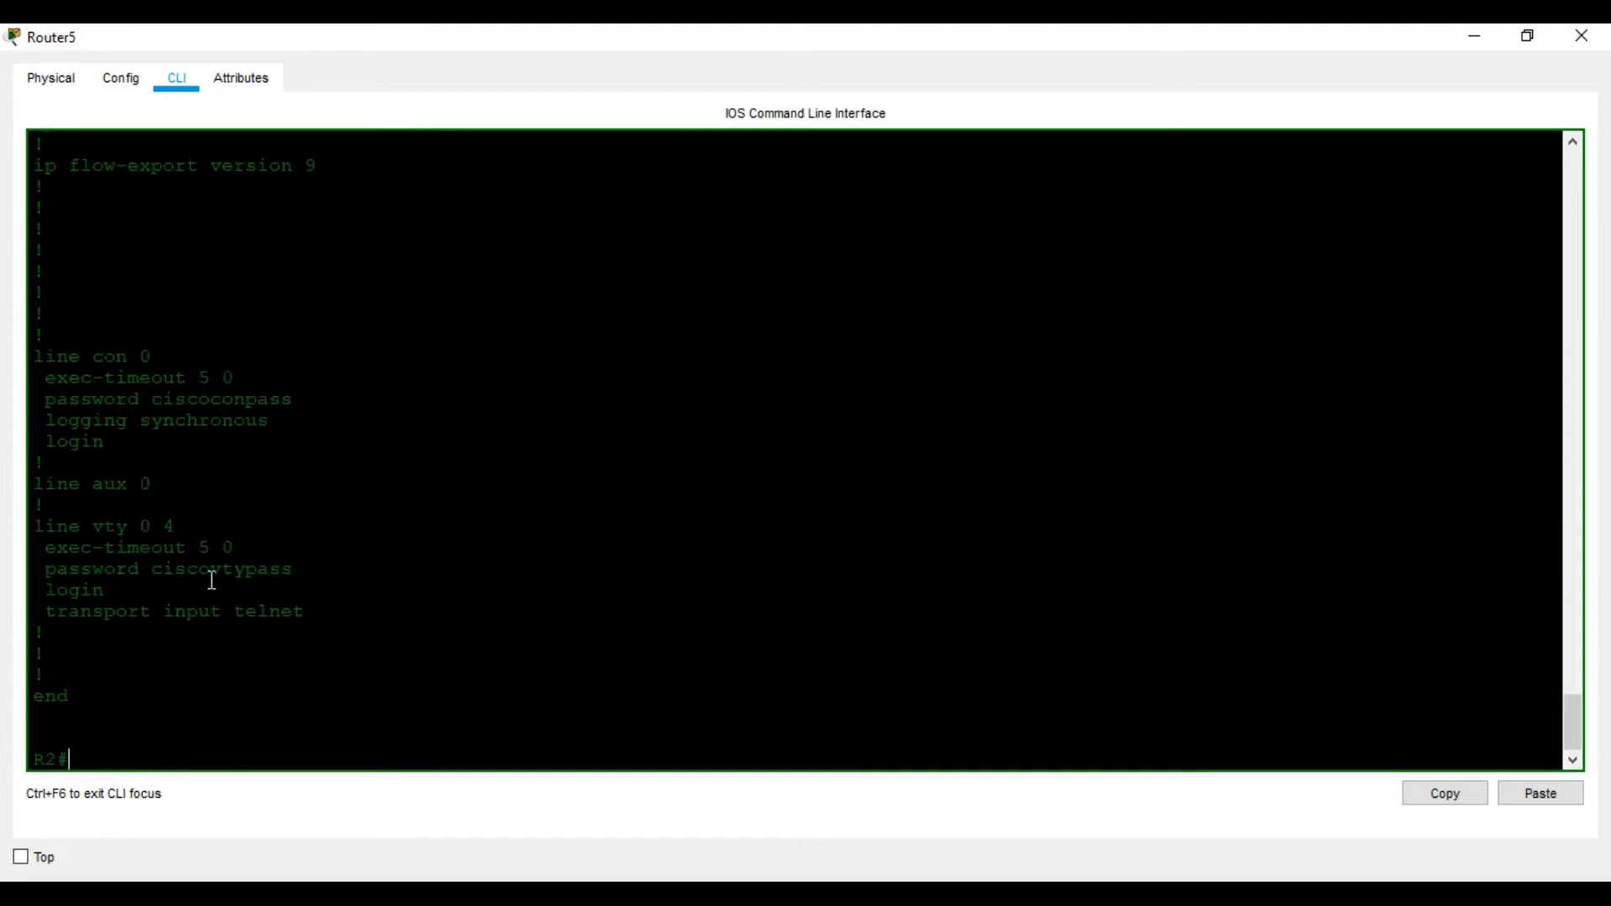
Close the telnet session to R2 and request privileged access on R1 with en
{"action": "key", "text": "Return"}
{"action": "key", "text": "Return"}
{"action": "key", "text": "Return"}
{"action": "type", "text": "exit"}
{"action": "key", "text": "Return"}
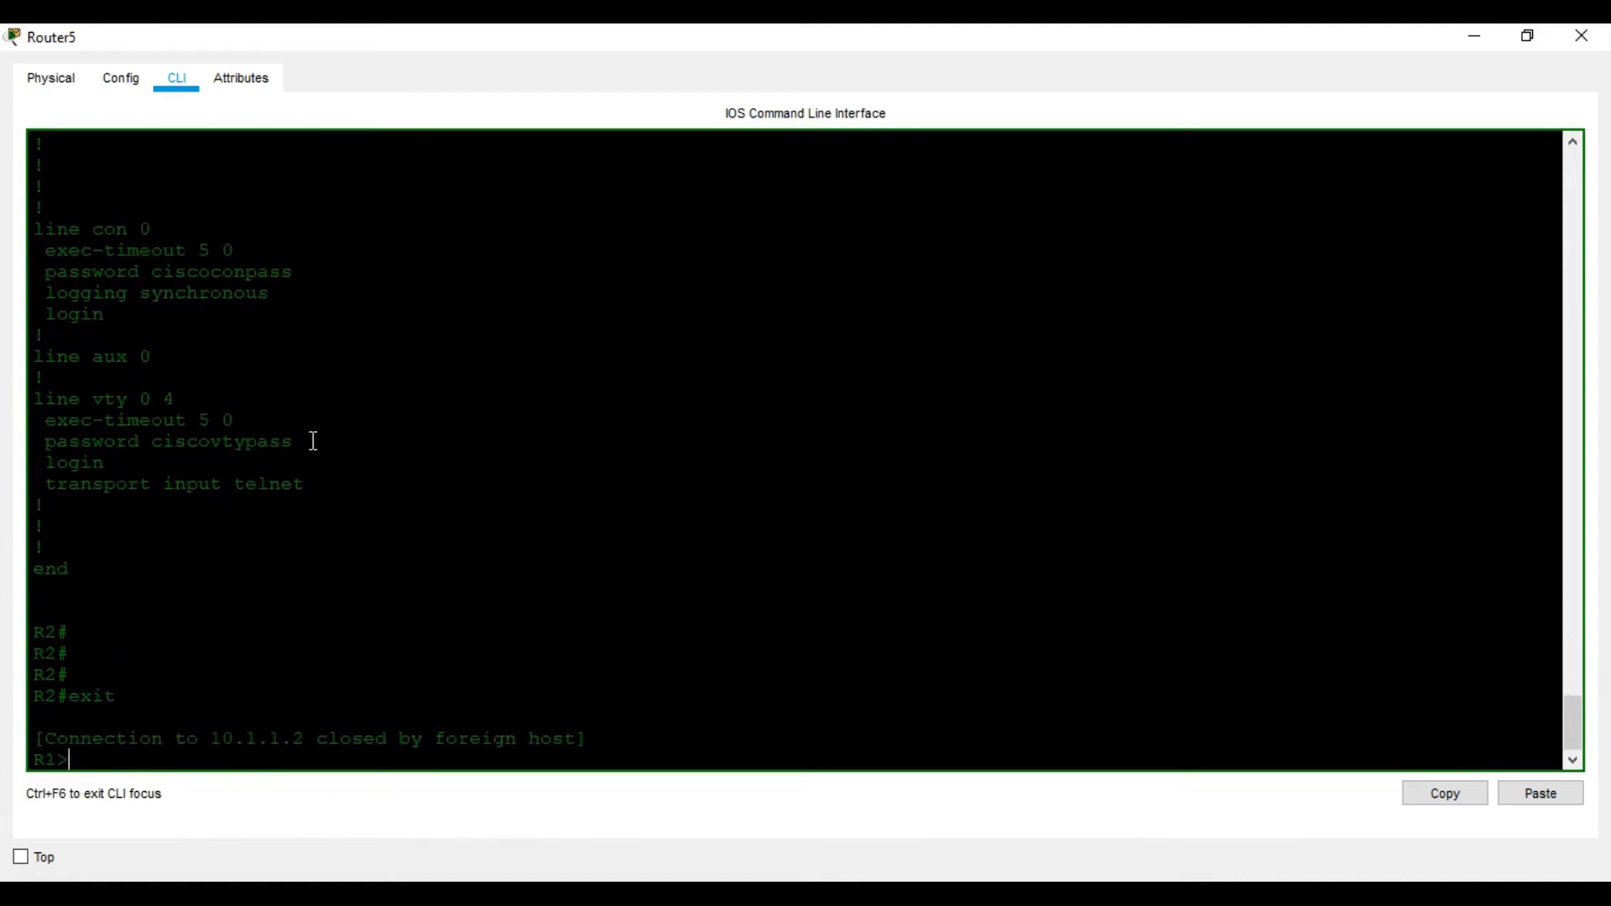
{"action": "key", "text": "Return"}
{"action": "key", "text": "Return"}
{"action": "key", "text": "Return"}
{"action": "key", "text": "Return"}
{"action": "key", "text": "Return"}
{"action": "key", "text": "Return"}
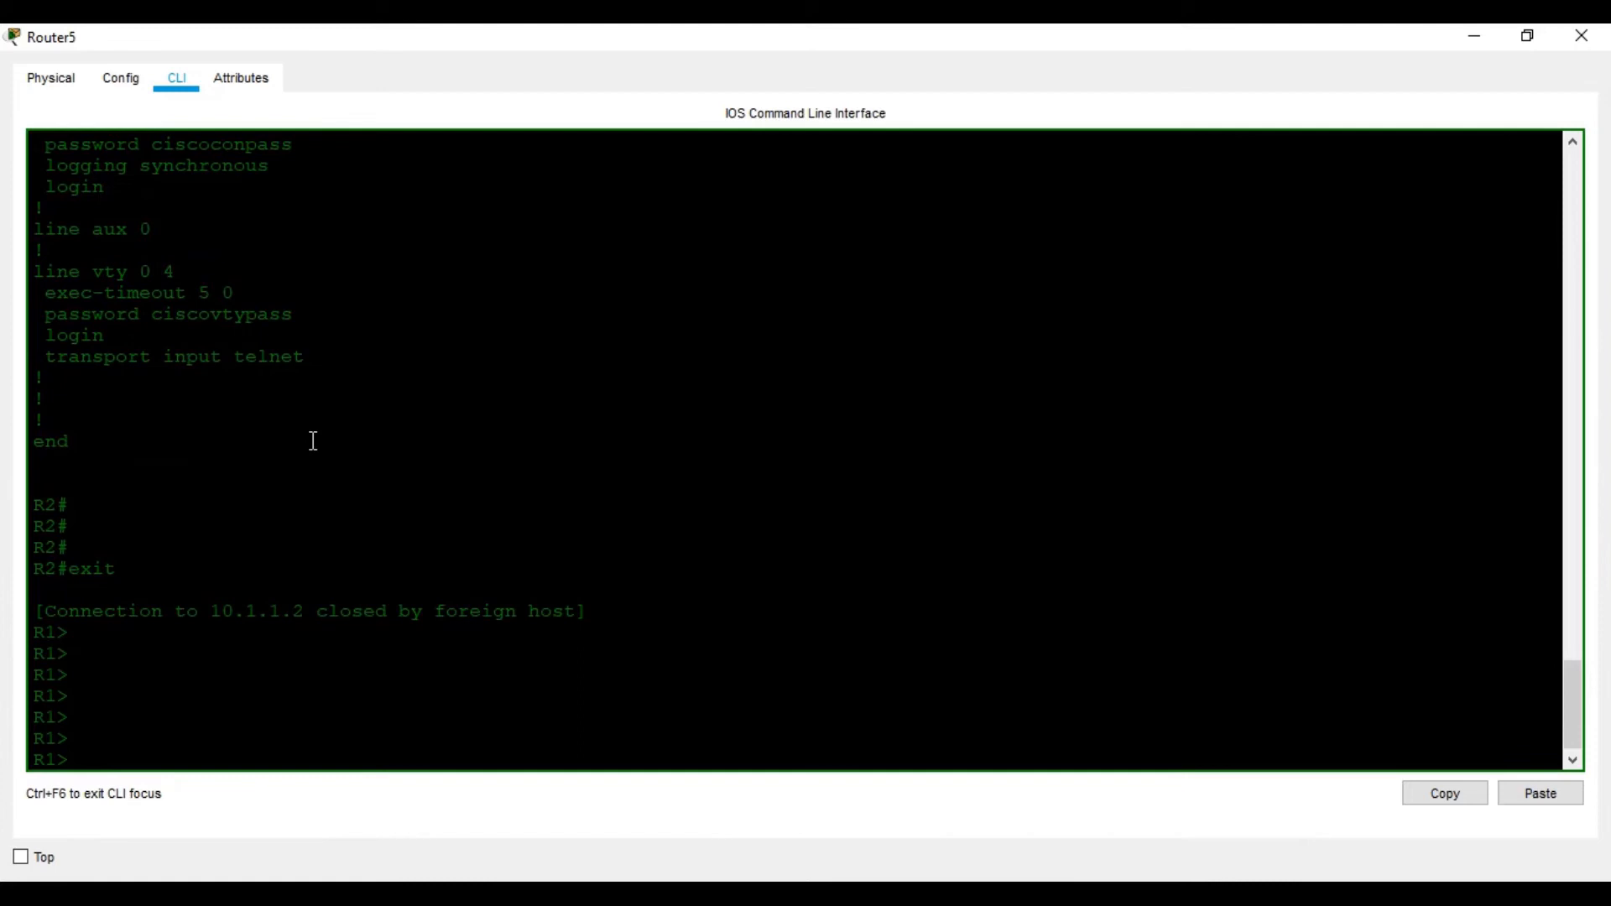
{"action": "type", "text": "en"}
{"action": "key", "text": "Return"}
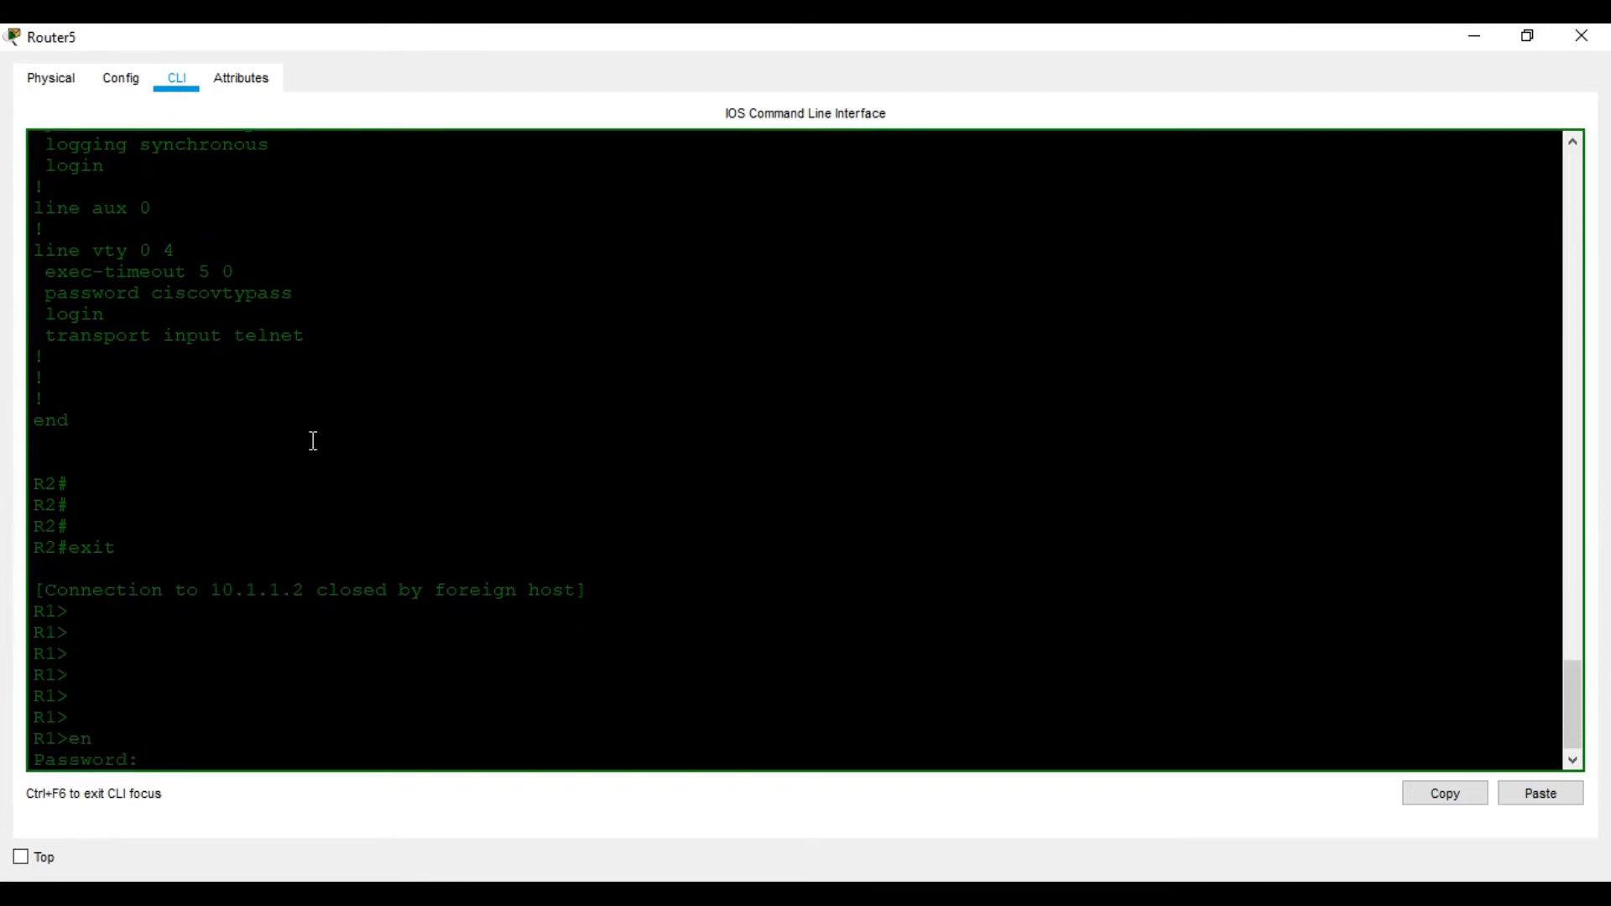
Log in with R1's enable password and enter global configuration mode with conf t
{"action": "key", "text": "Return"}
{"action": "key", "text": "Return"}
{"action": "key", "text": "Return"}
{"action": "key", "text": "Return"}
{"action": "key", "text": "Return"}
{"action": "type", "text": "conf t"}
{"action": "key", "text": "Return"}
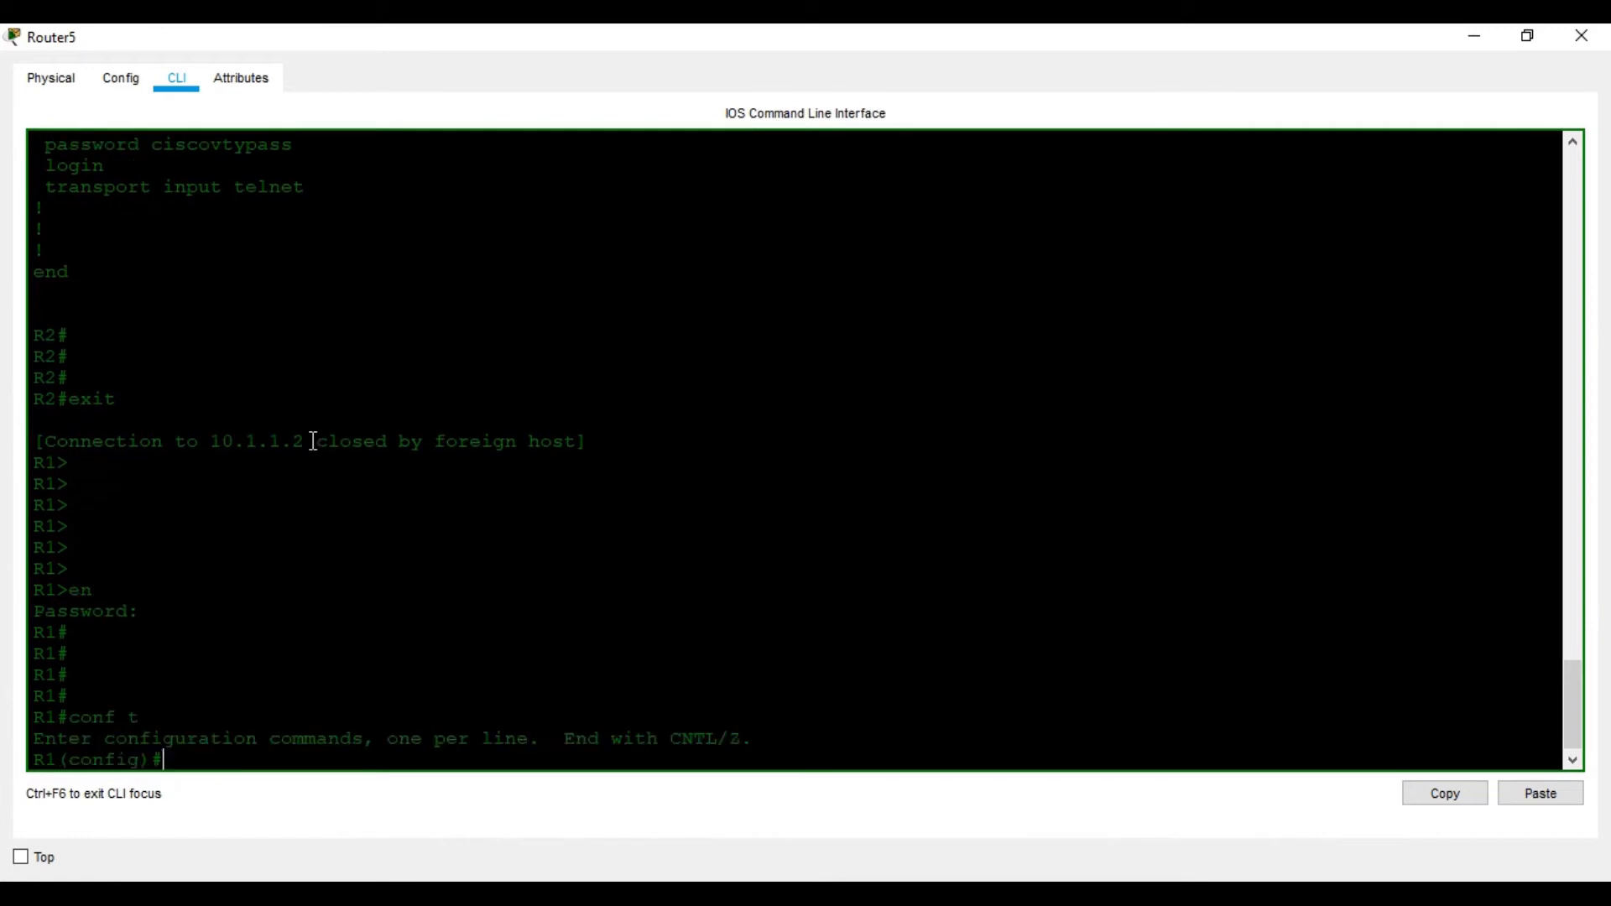
{"action": "key", "text": "Return"}
{"action": "key", "text": "Return"}
{"action": "left_click", "coordinate": [1246, 887]}
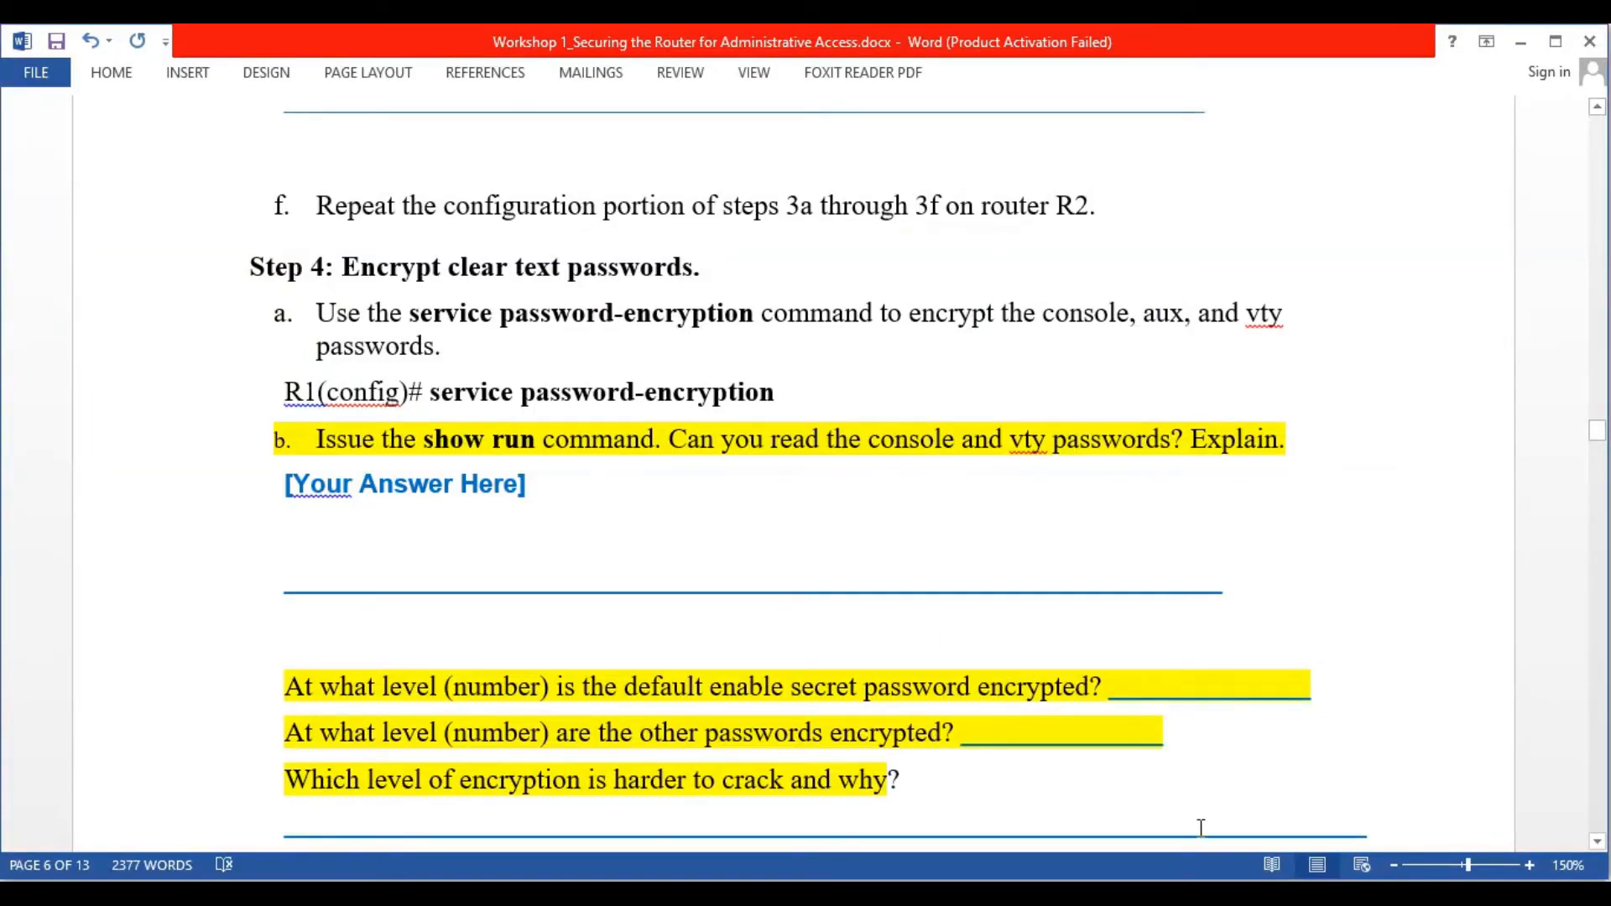
{"action": "left_click", "coordinate": [1284, 887]}
Enable service password-encryption on R1
{"action": "type", "text": "serv"}
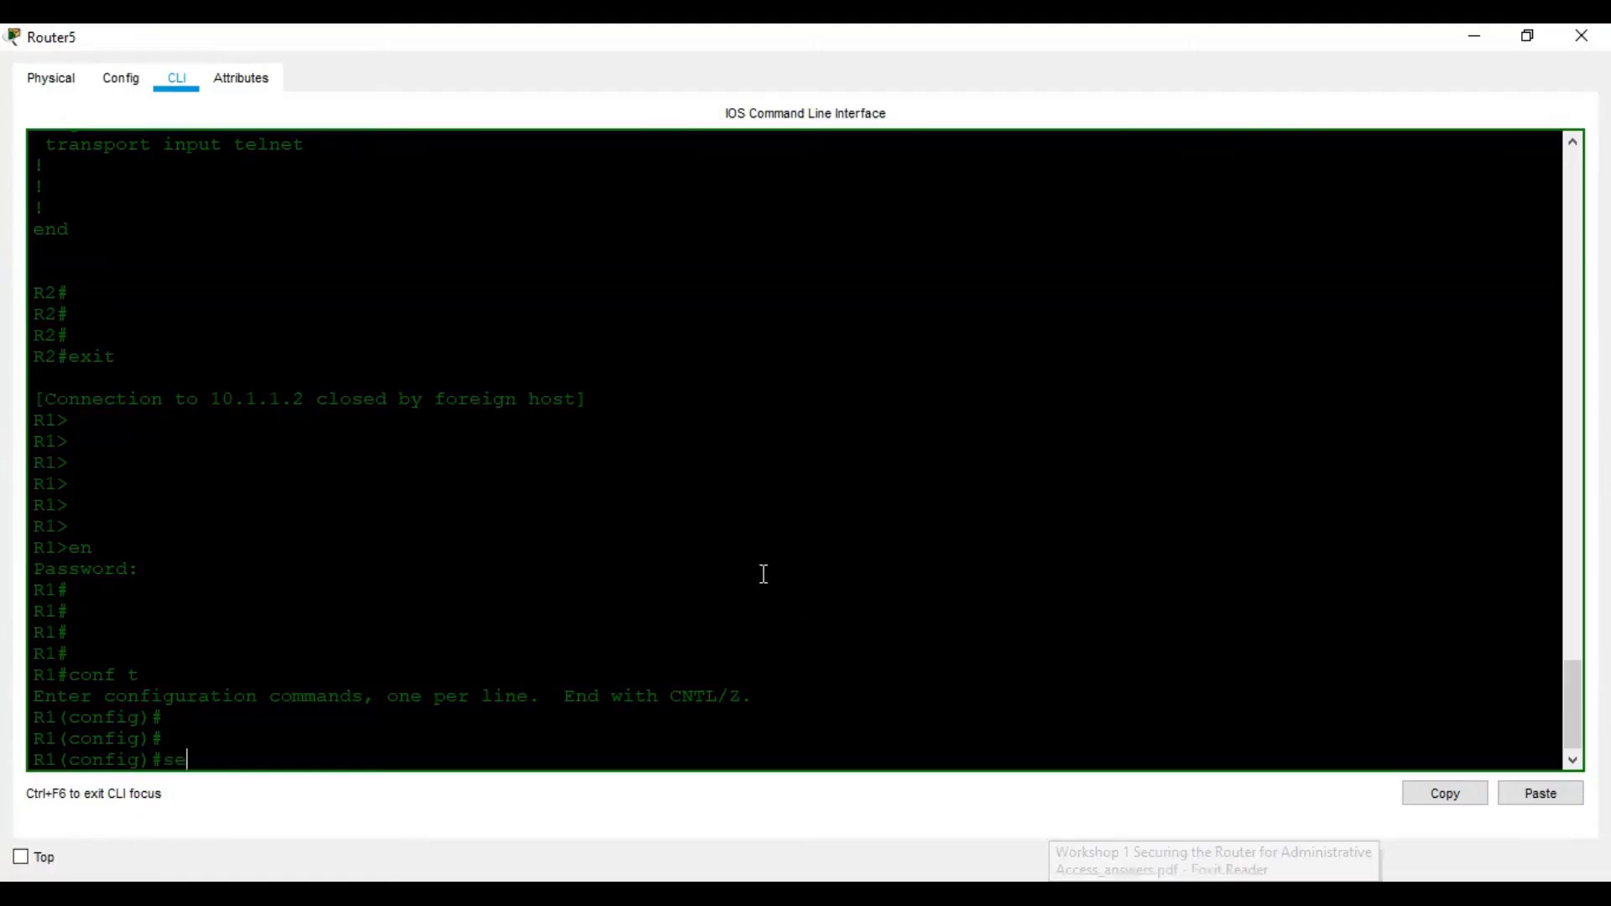
{"action": "key", "text": "Tab"}
{"action": "type", "text": "en"}
{"action": "key", "text": "Tab"}
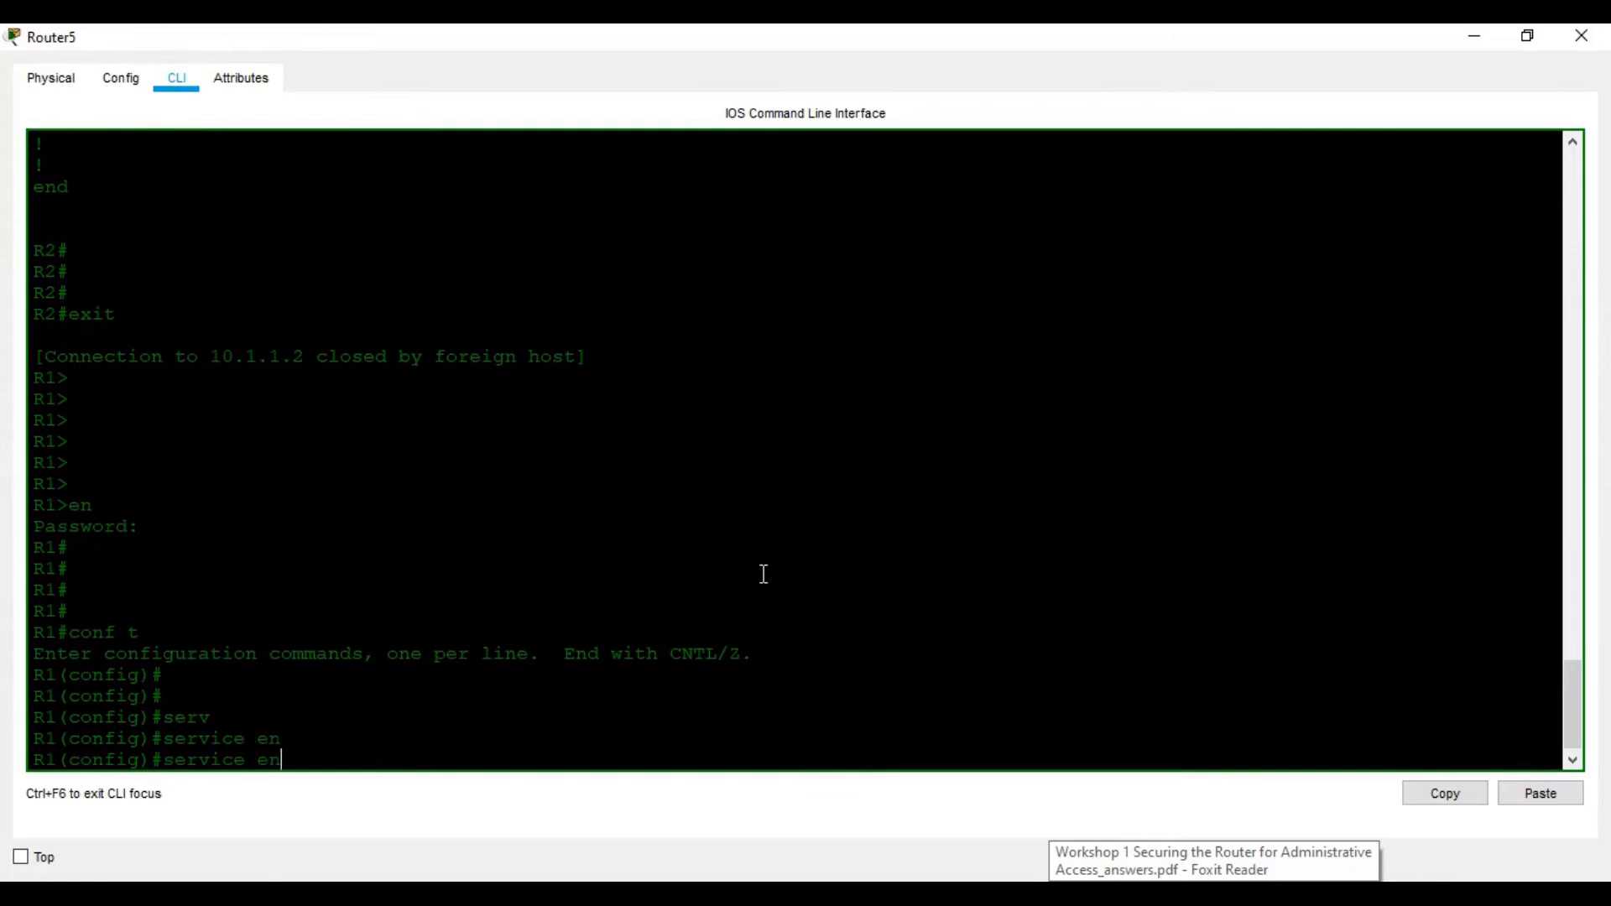
{"action": "type", "text": "c"}
{"action": "key", "text": "Tab"}
{"action": "key", "text": "BackSpace"}
{"action": "key", "text": "BackSpace"}
{"action": "key", "text": "BackSpace"}
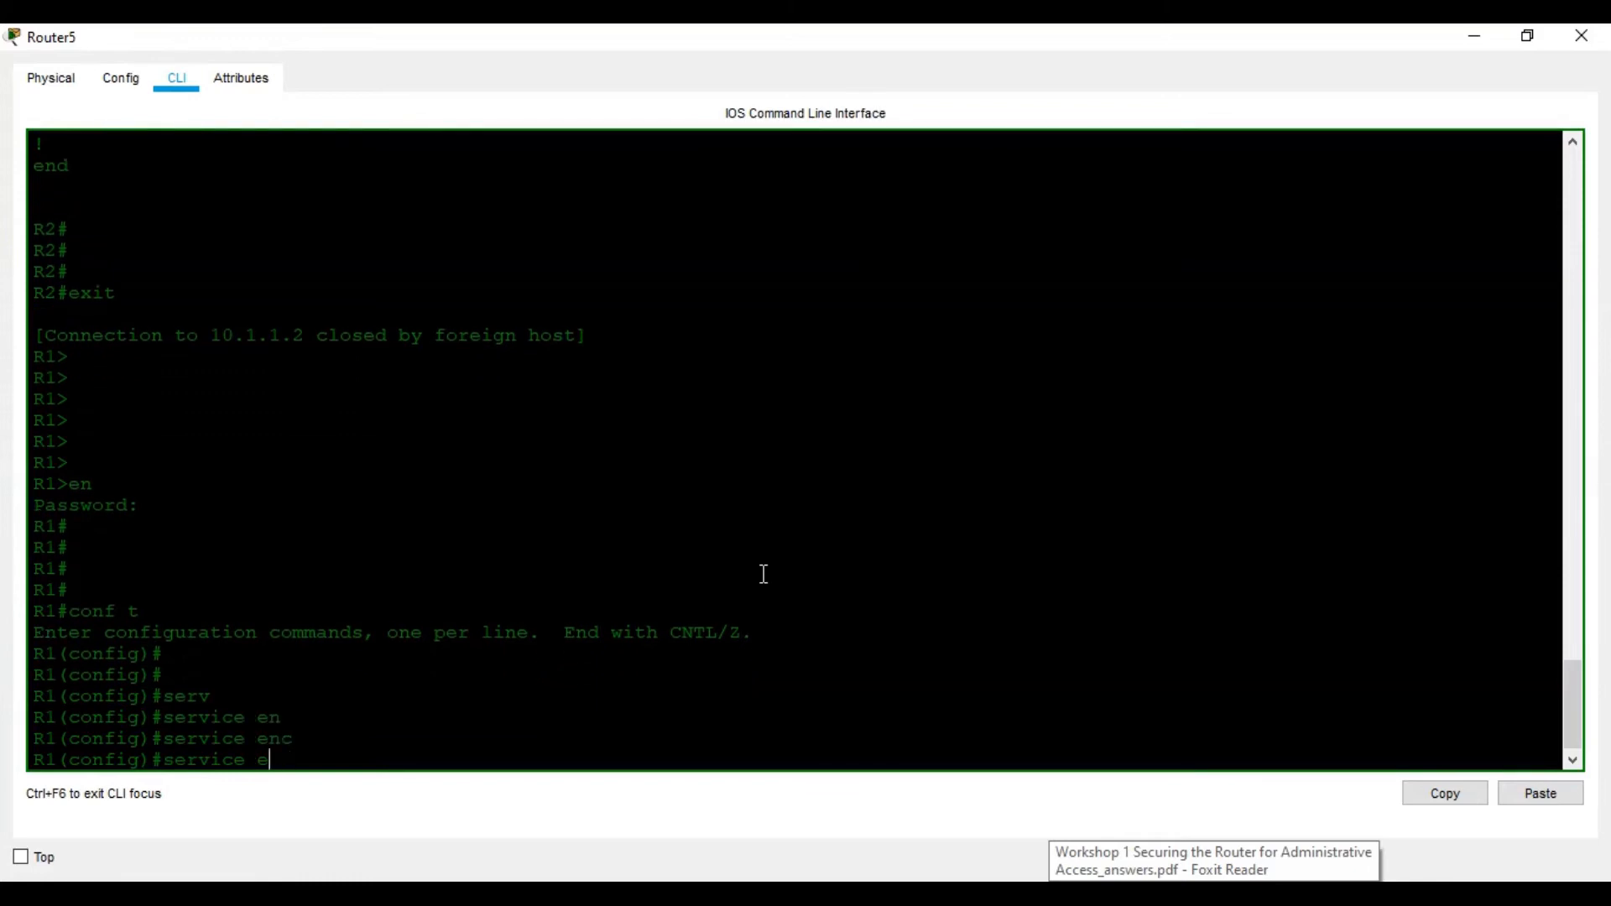
{"action": "type", "text": "?"}
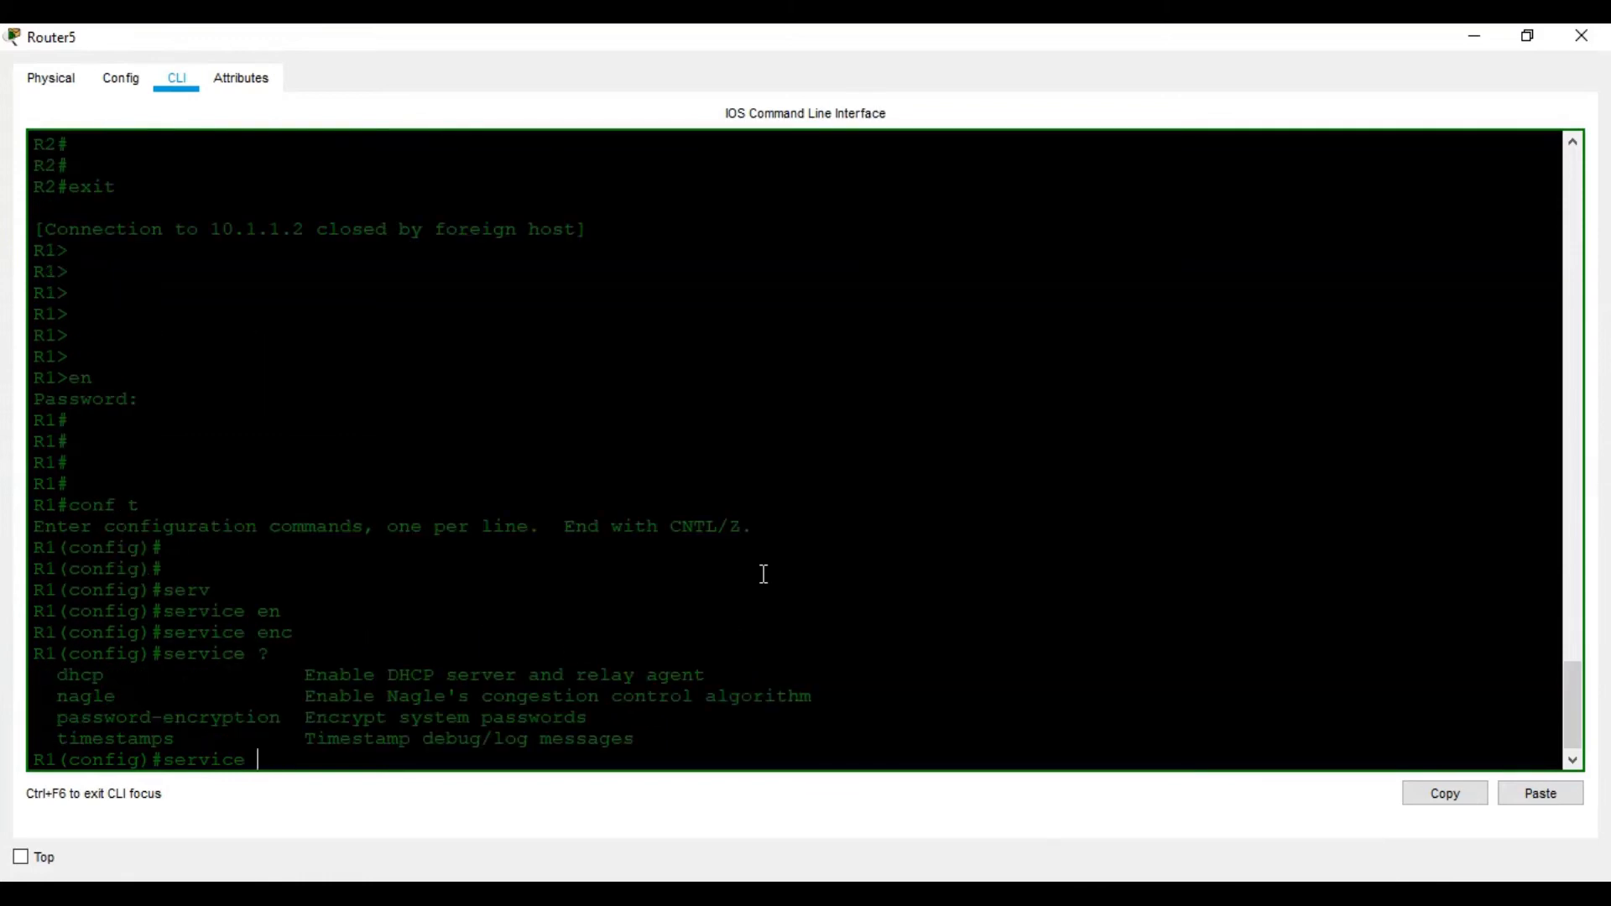
{"action": "type", "text": "pas"}
{"action": "type", "text": "s"}
{"action": "key", "text": "Tab"}
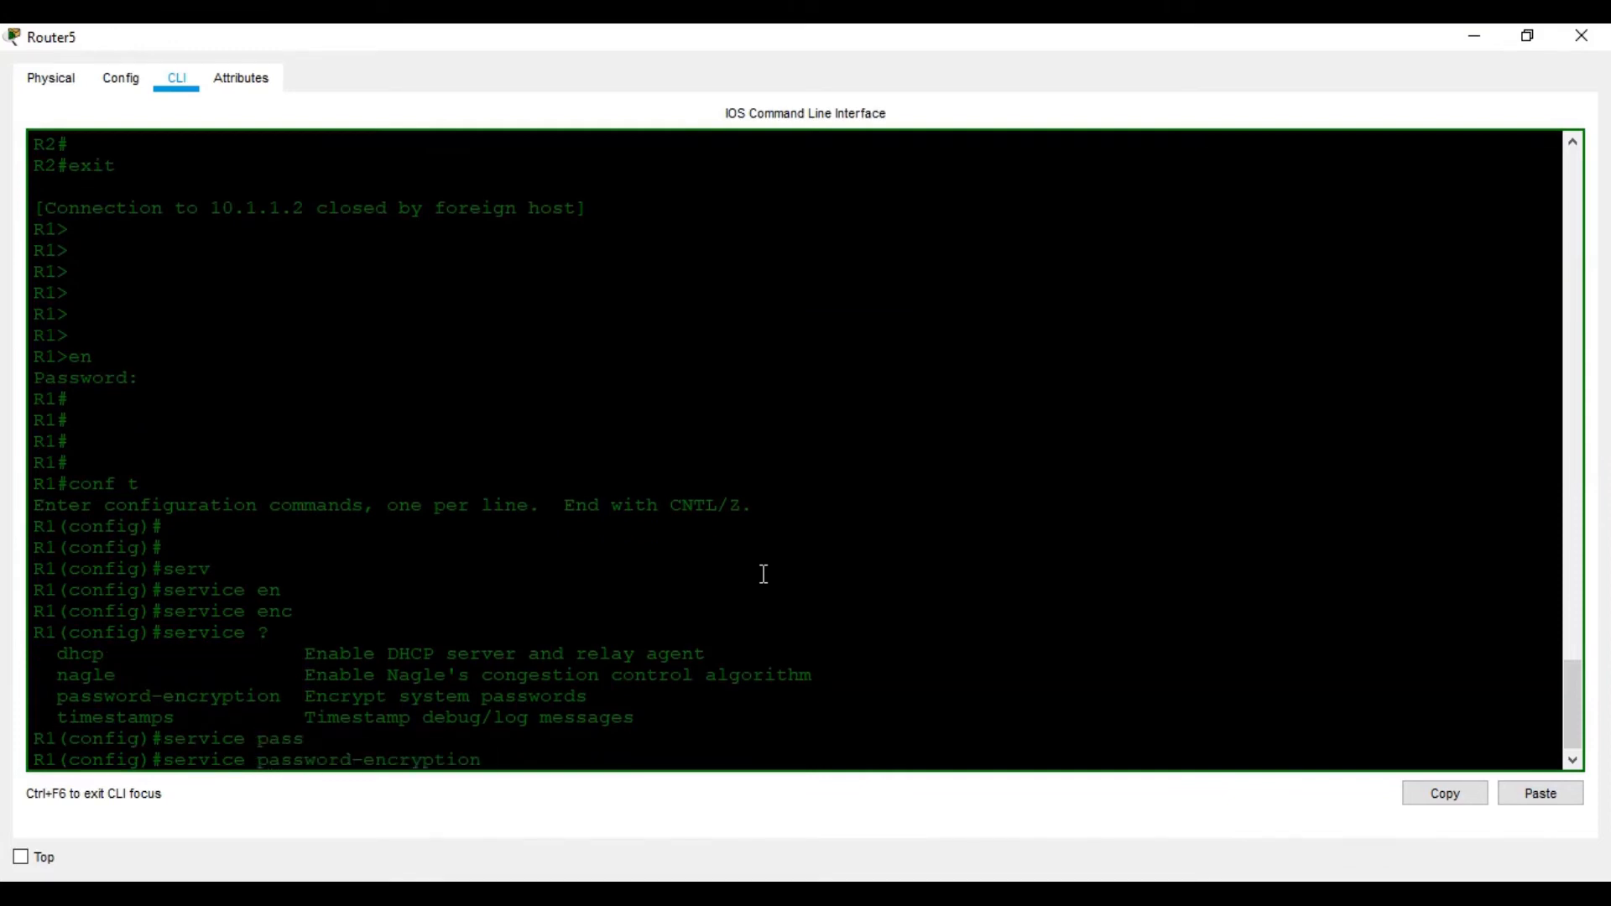
{"action": "left_click", "coordinate": [1179, 893]}
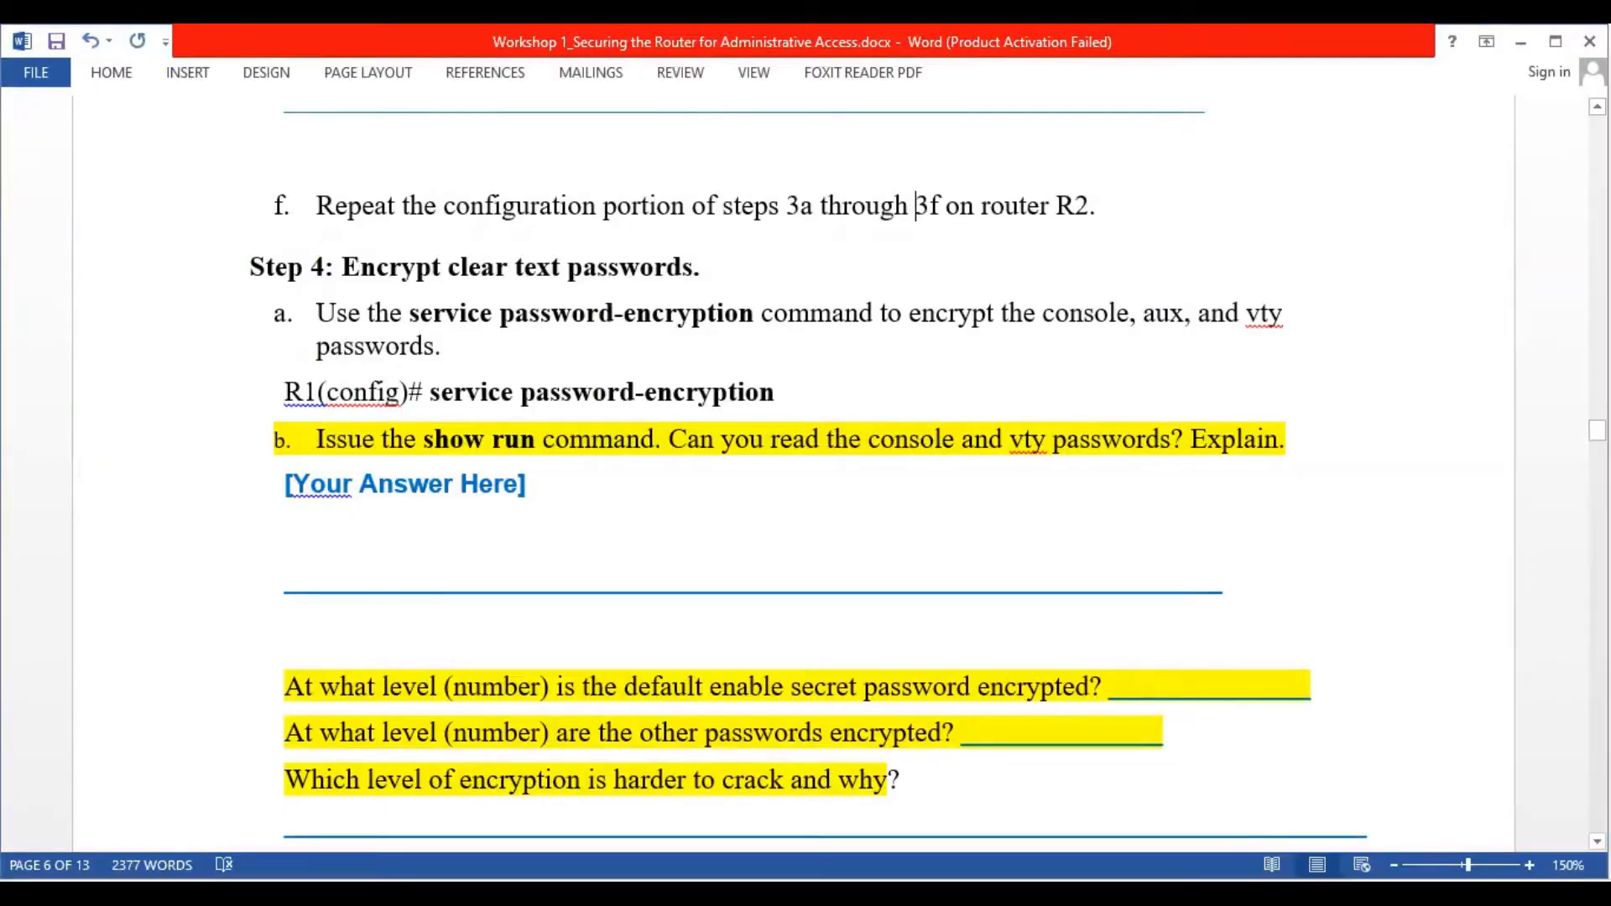
{"action": "key", "text": "alt+Tab"}
{"action": "key", "text": "Return"}
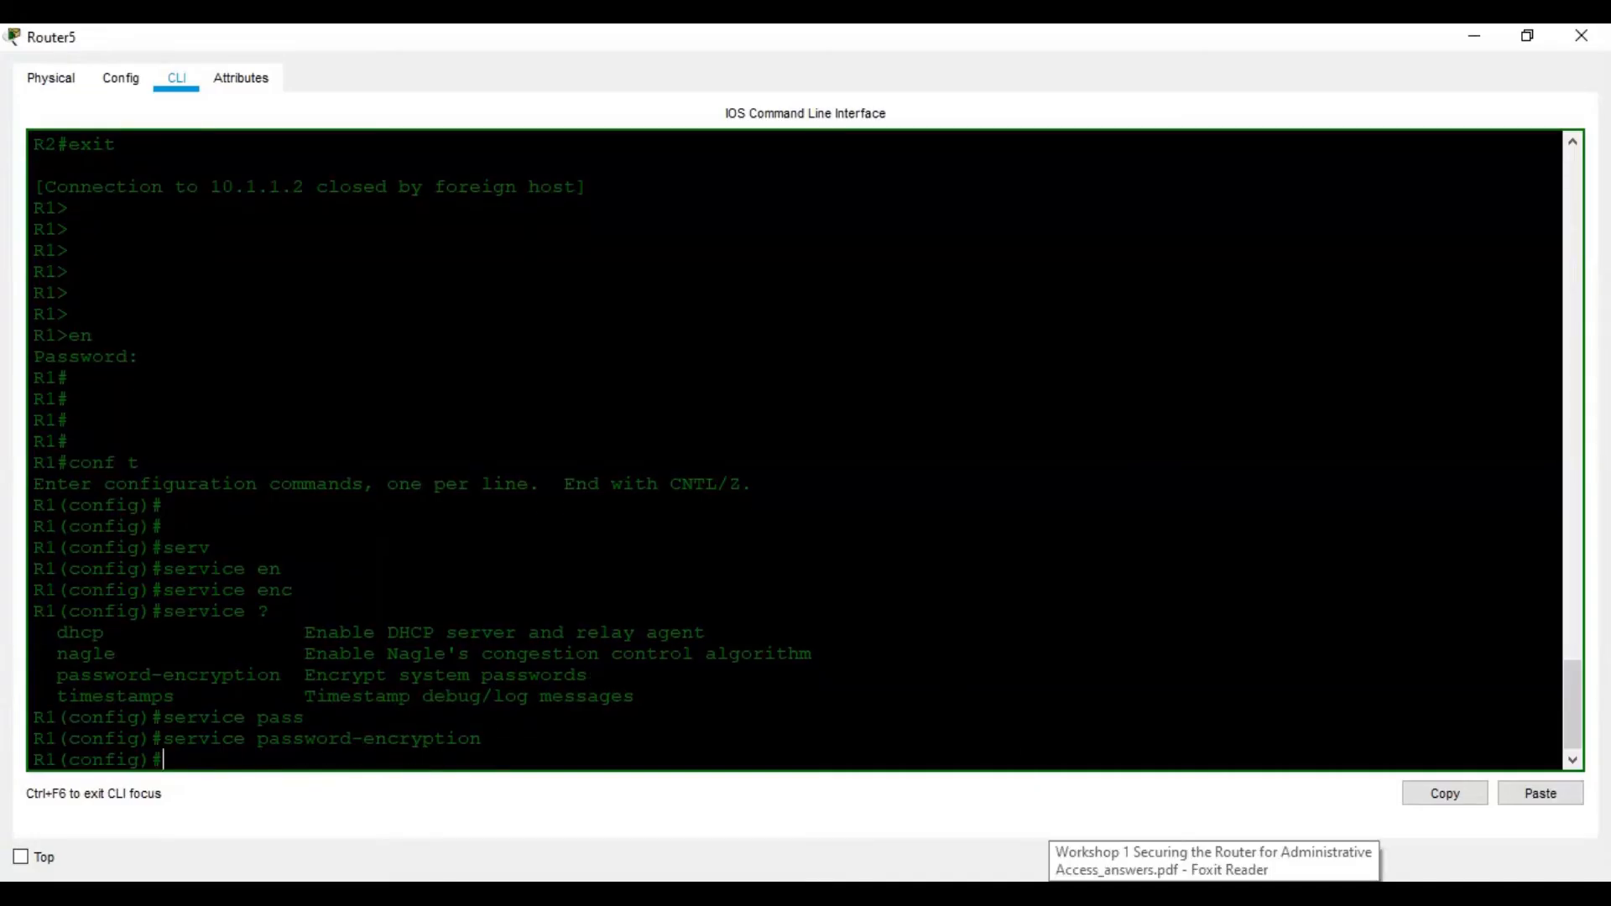
Exit configuration mode back to R1's privileged prompt
{"action": "key", "text": "alt+Tab"}
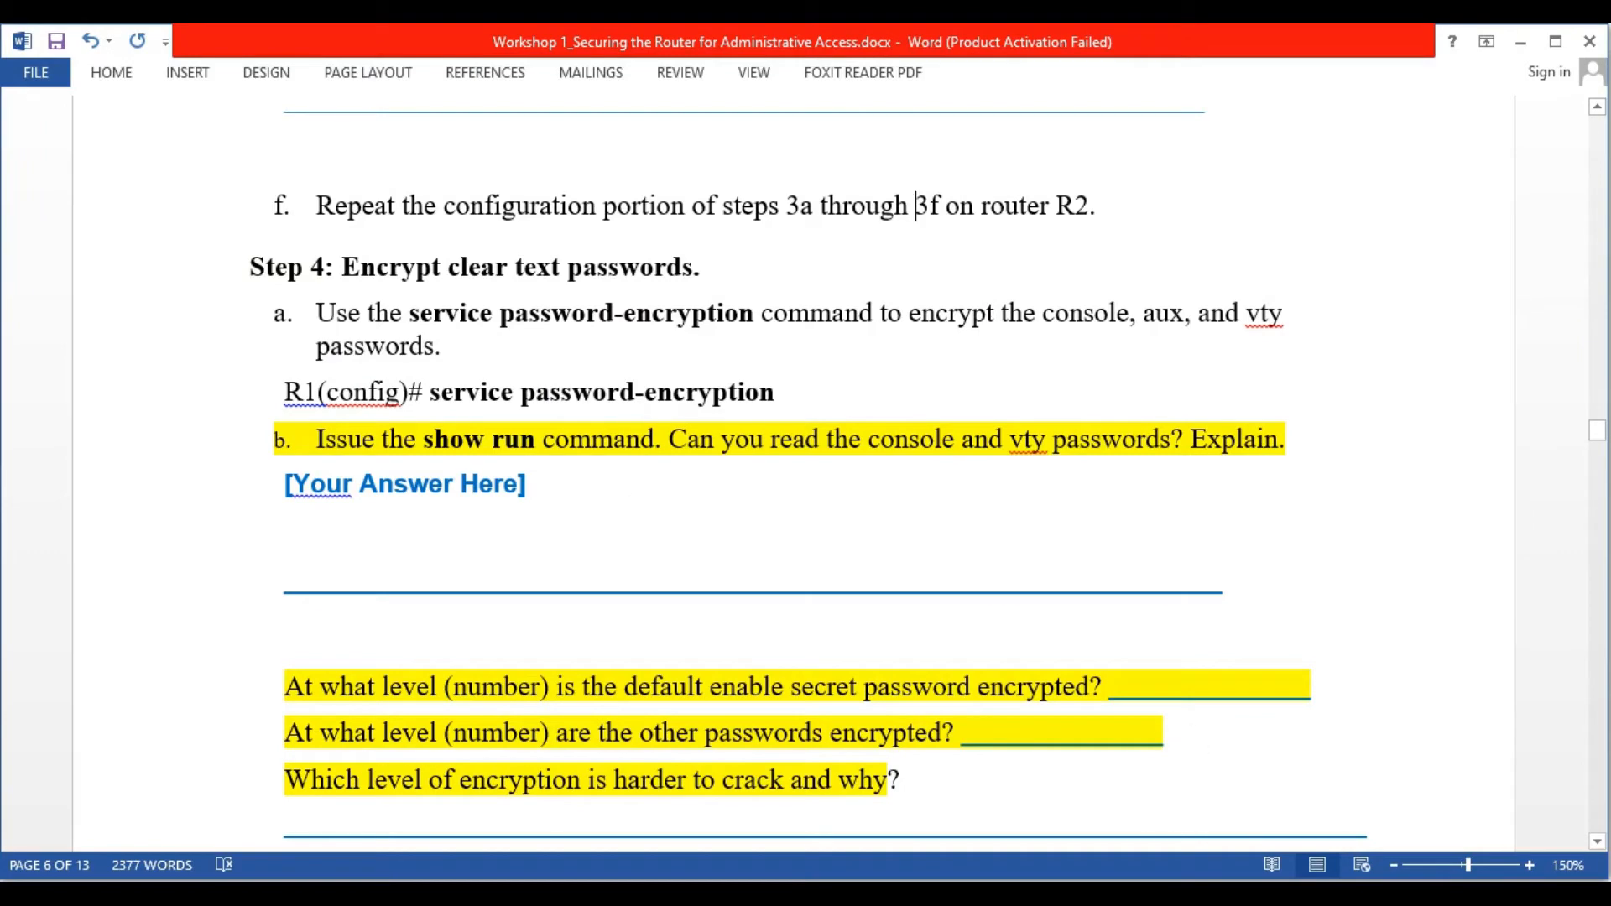
{"action": "key", "text": "alt+Tab"}
{"action": "type", "text": "exit"}
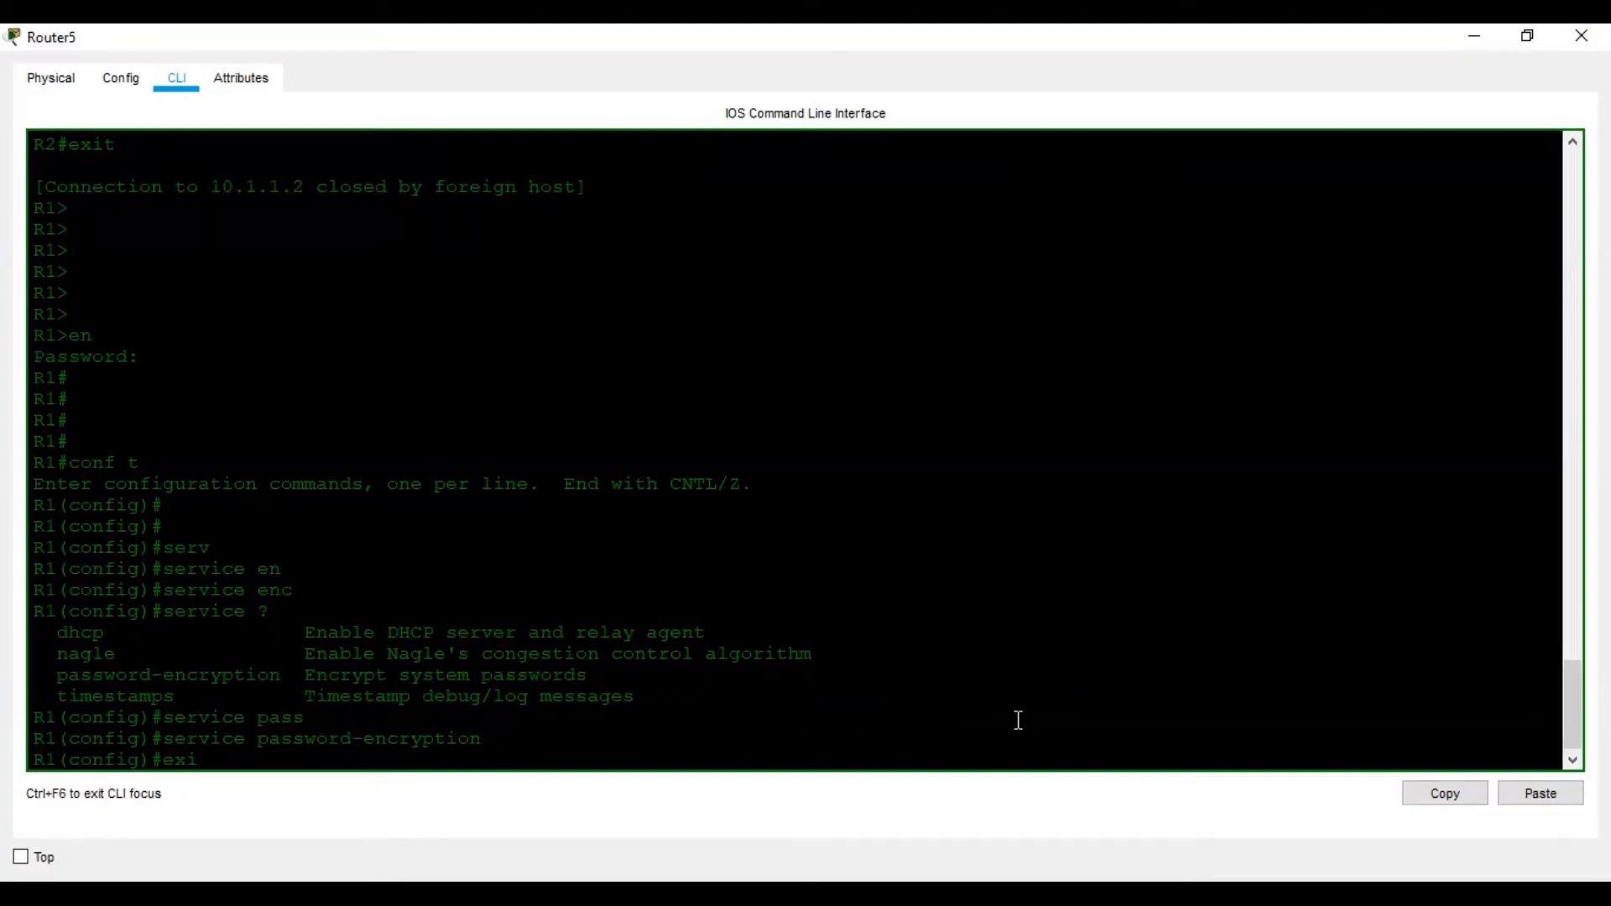
{"action": "key", "text": "Return"}
{"action": "key", "text": "Return"}
{"action": "key", "text": "Return"}
{"action": "key", "text": "Return"}
{"action": "key", "text": "Return"}
{"action": "key", "text": "Return"}
{"action": "key", "text": "Return"}
Page through R1's show run output until the line con and vty passwords appear as password 7
{"action": "type", "text": "sh"}
{"action": "key", "text": "Tab"}
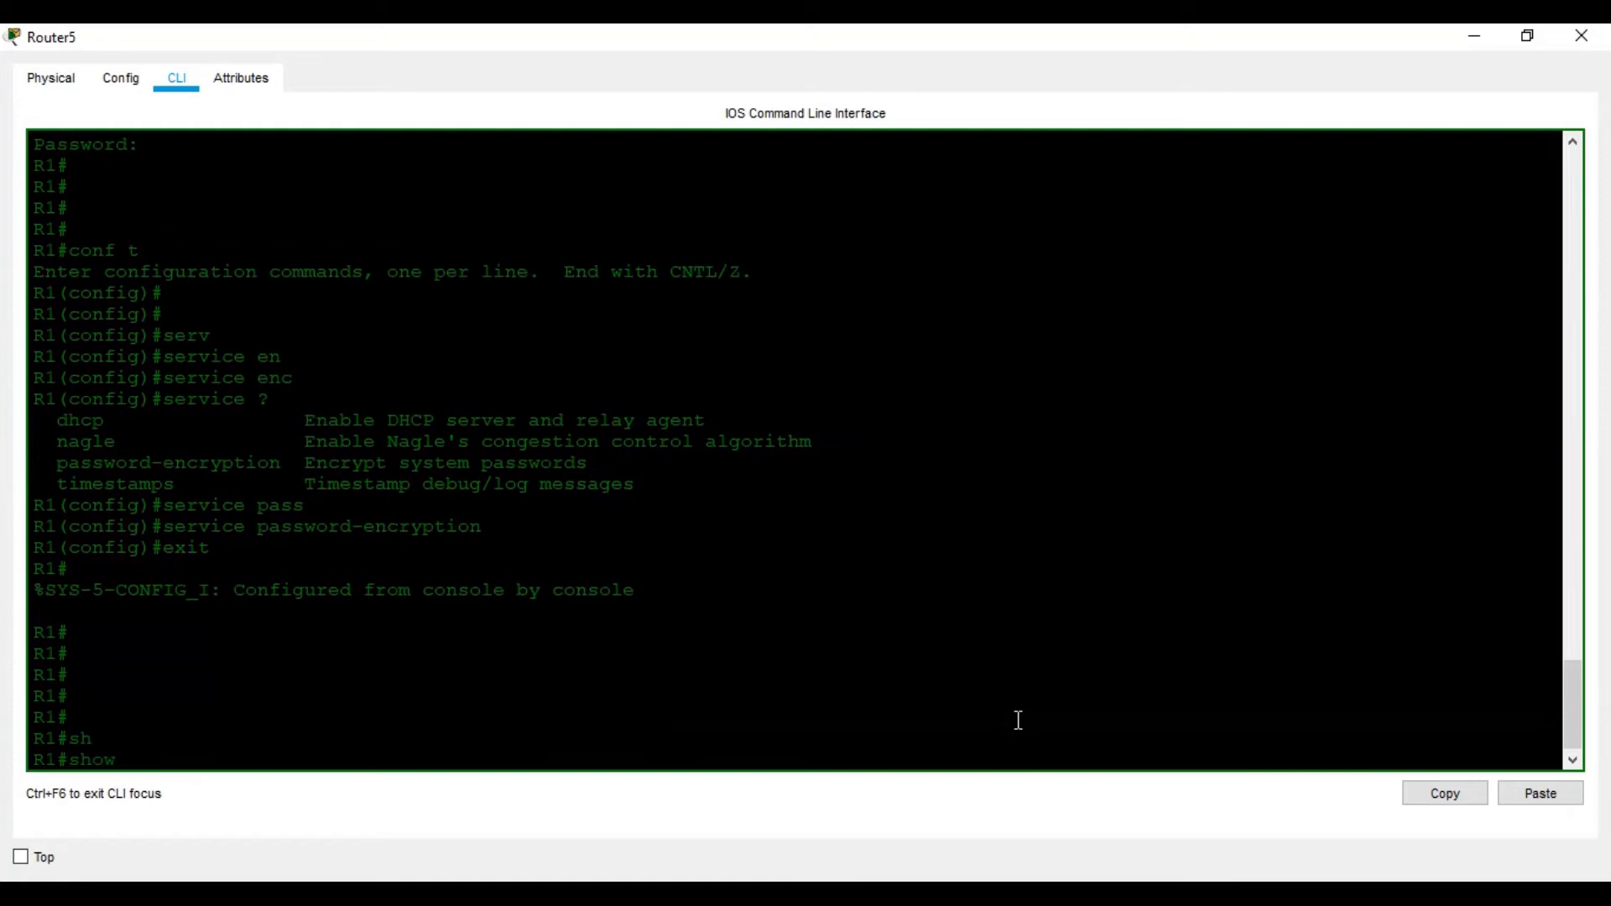
{"action": "type", "text": "run"}
{"action": "key", "text": "Return"}
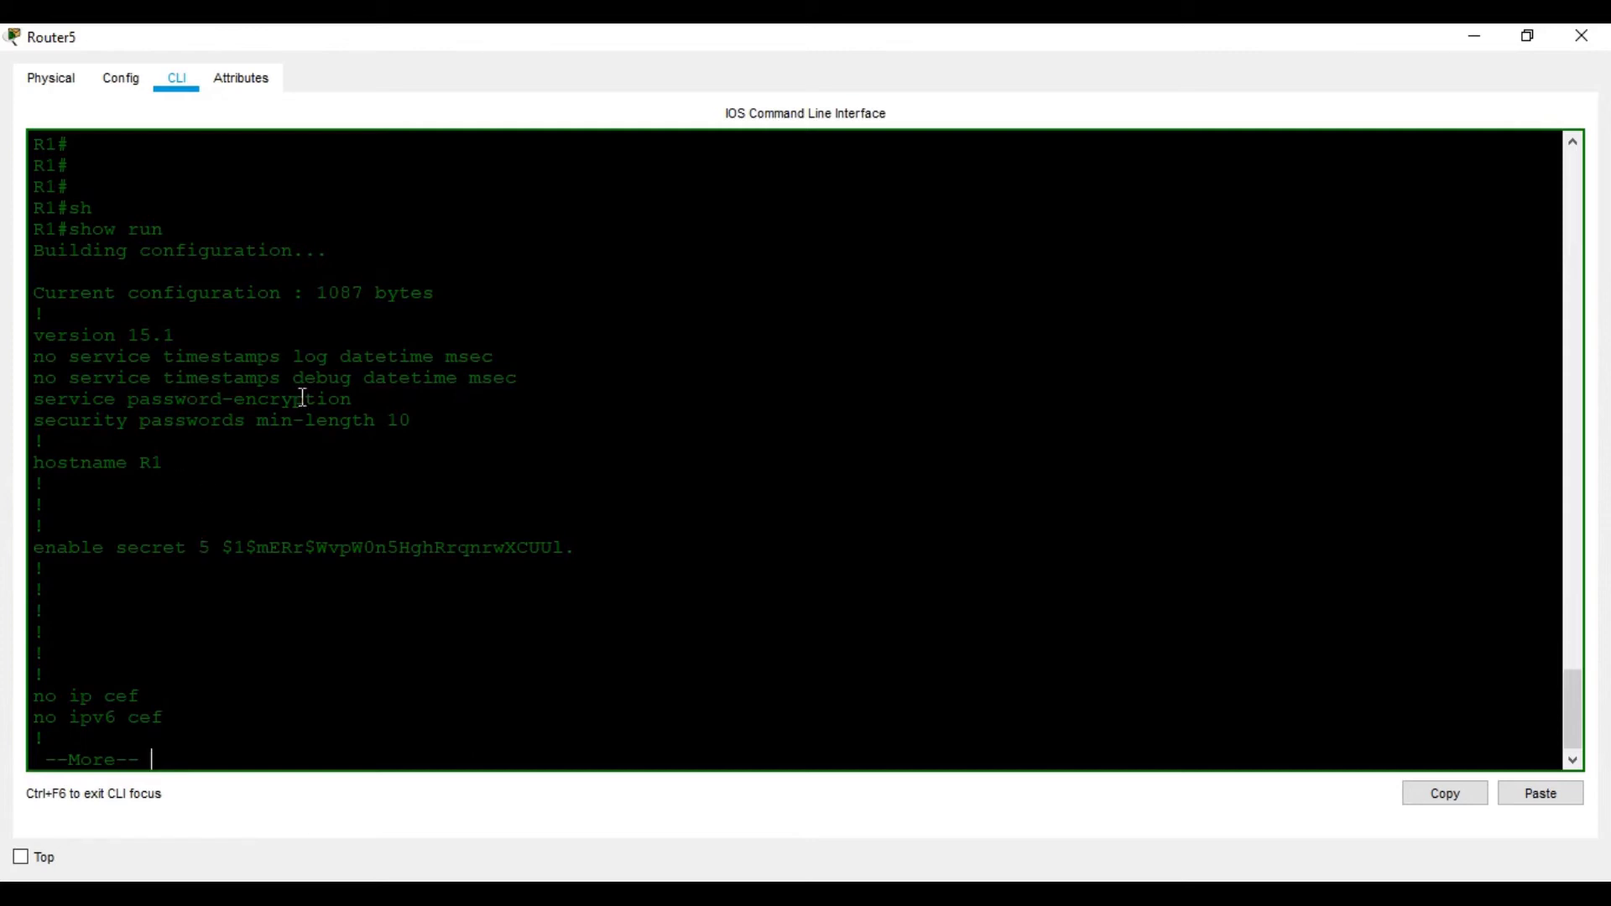
{"action": "key", "text": "space"}
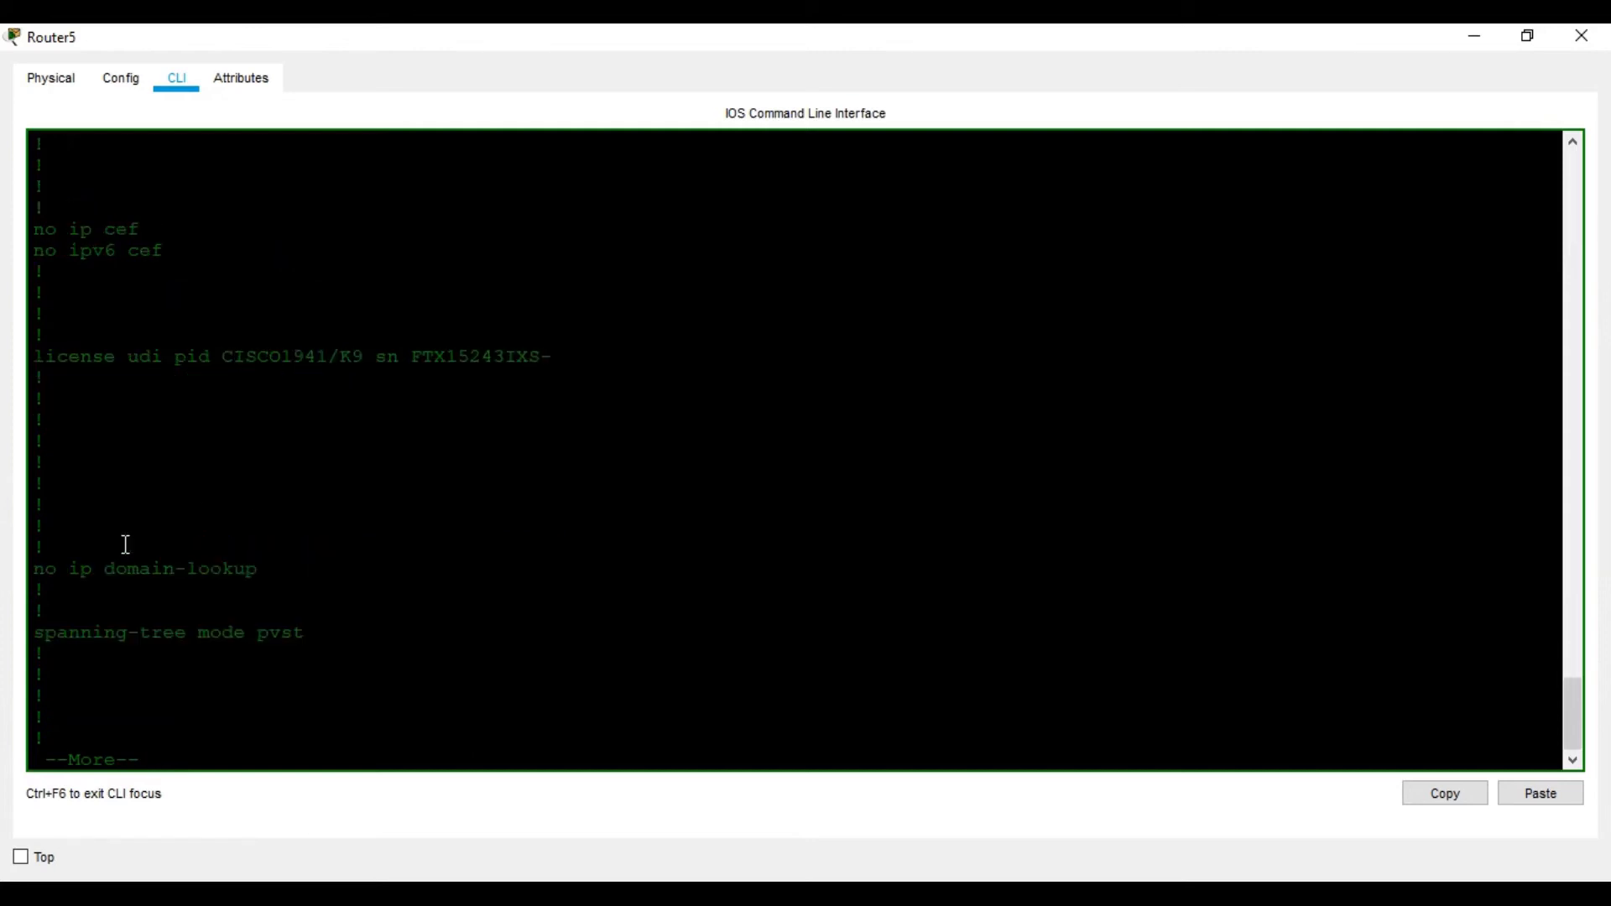
{"action": "scroll", "coordinate": [260, 464], "scroll_direction": "up", "scroll_amount": 2}
{"action": "scroll", "coordinate": [260, 464], "scroll_direction": "up", "scroll_amount": 2}
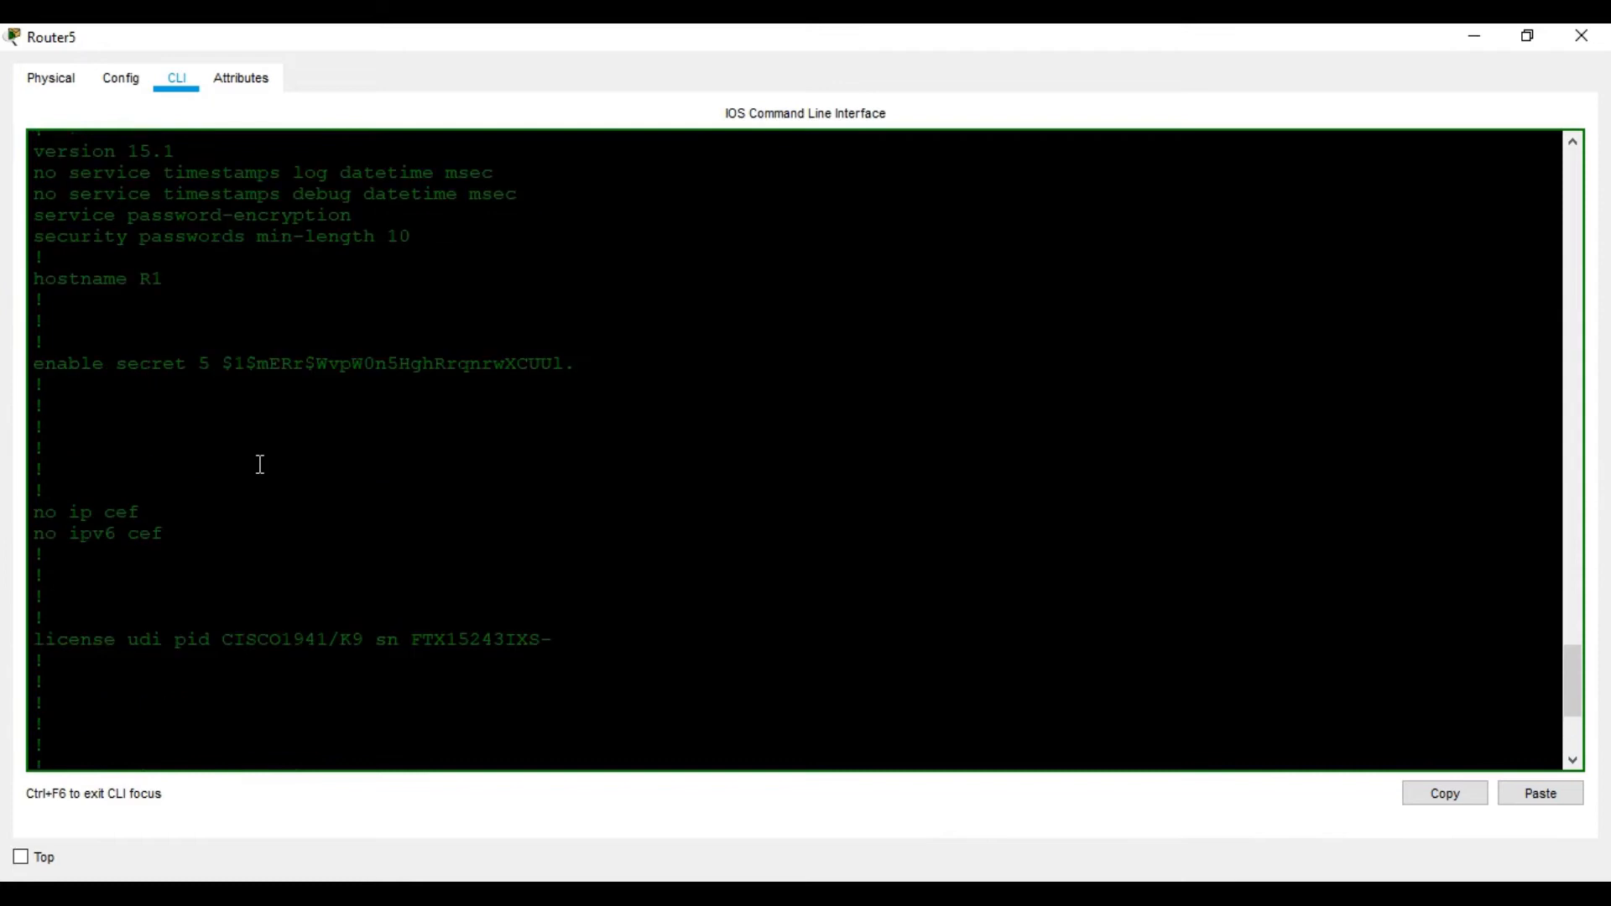
{"action": "scroll", "coordinate": [356, 482], "scroll_direction": "down", "scroll_amount": 5}
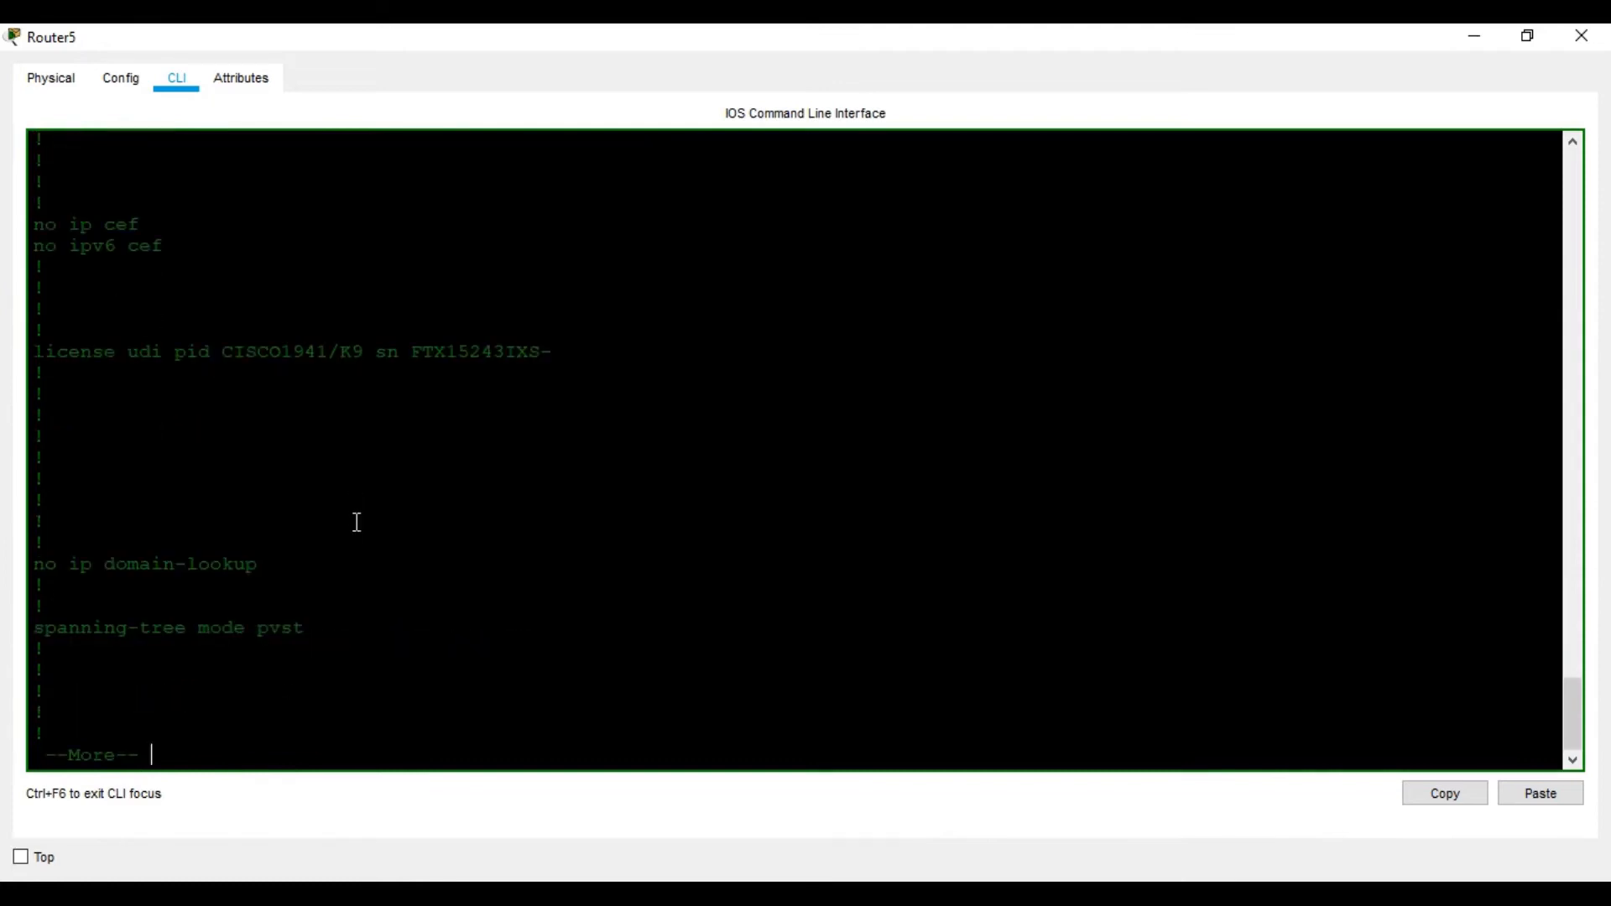
{"action": "key", "text": "space"}
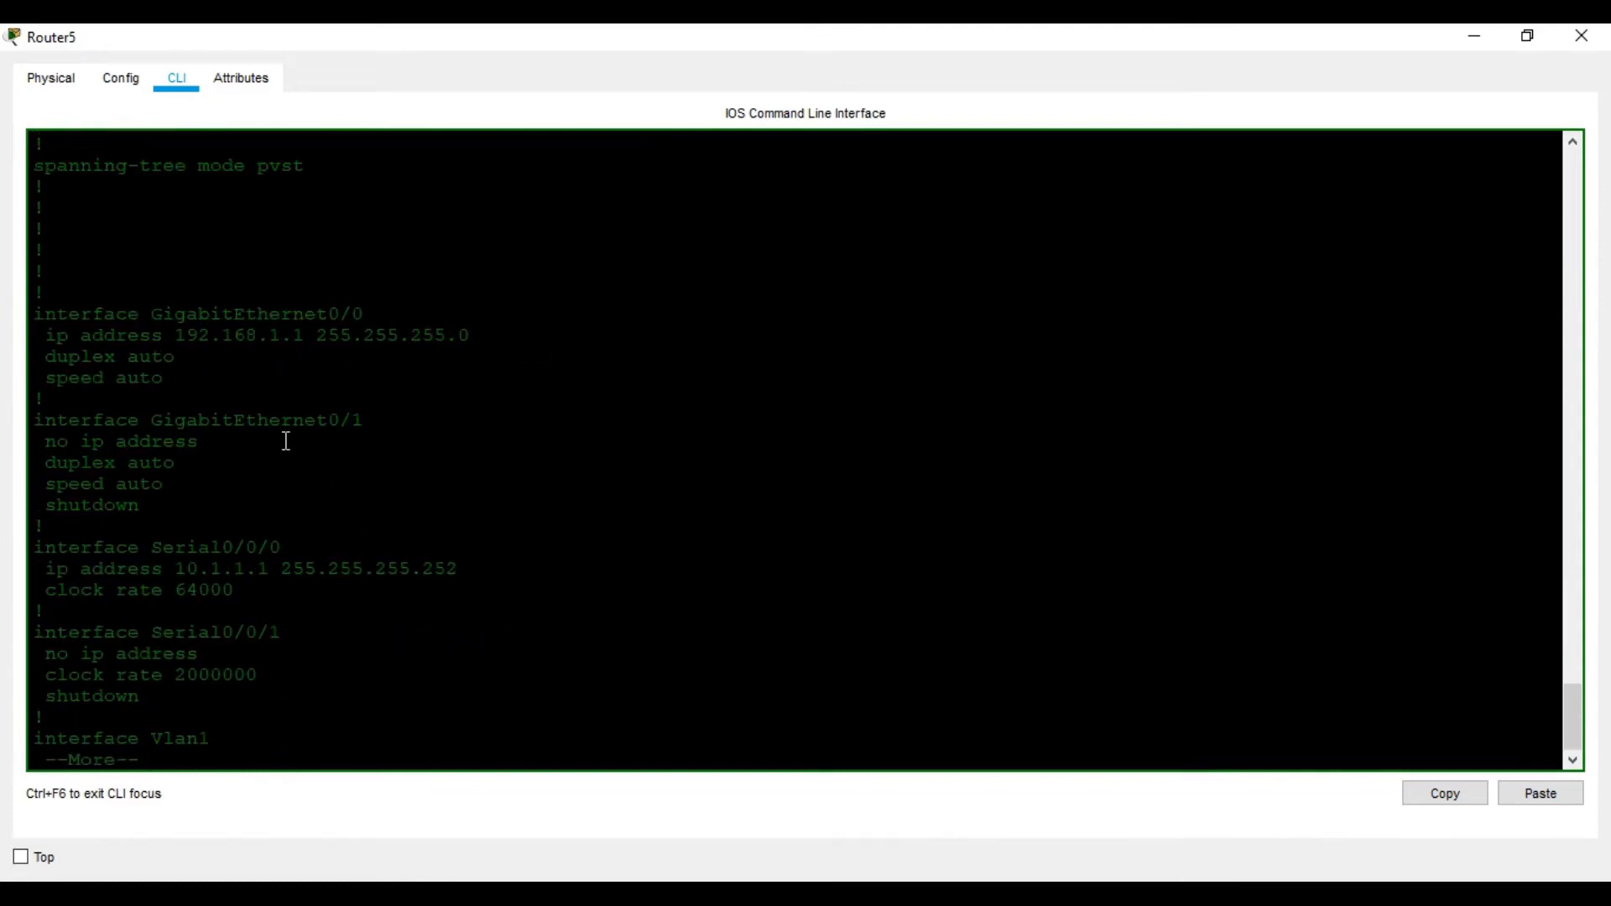
{"action": "key", "text": "space"}
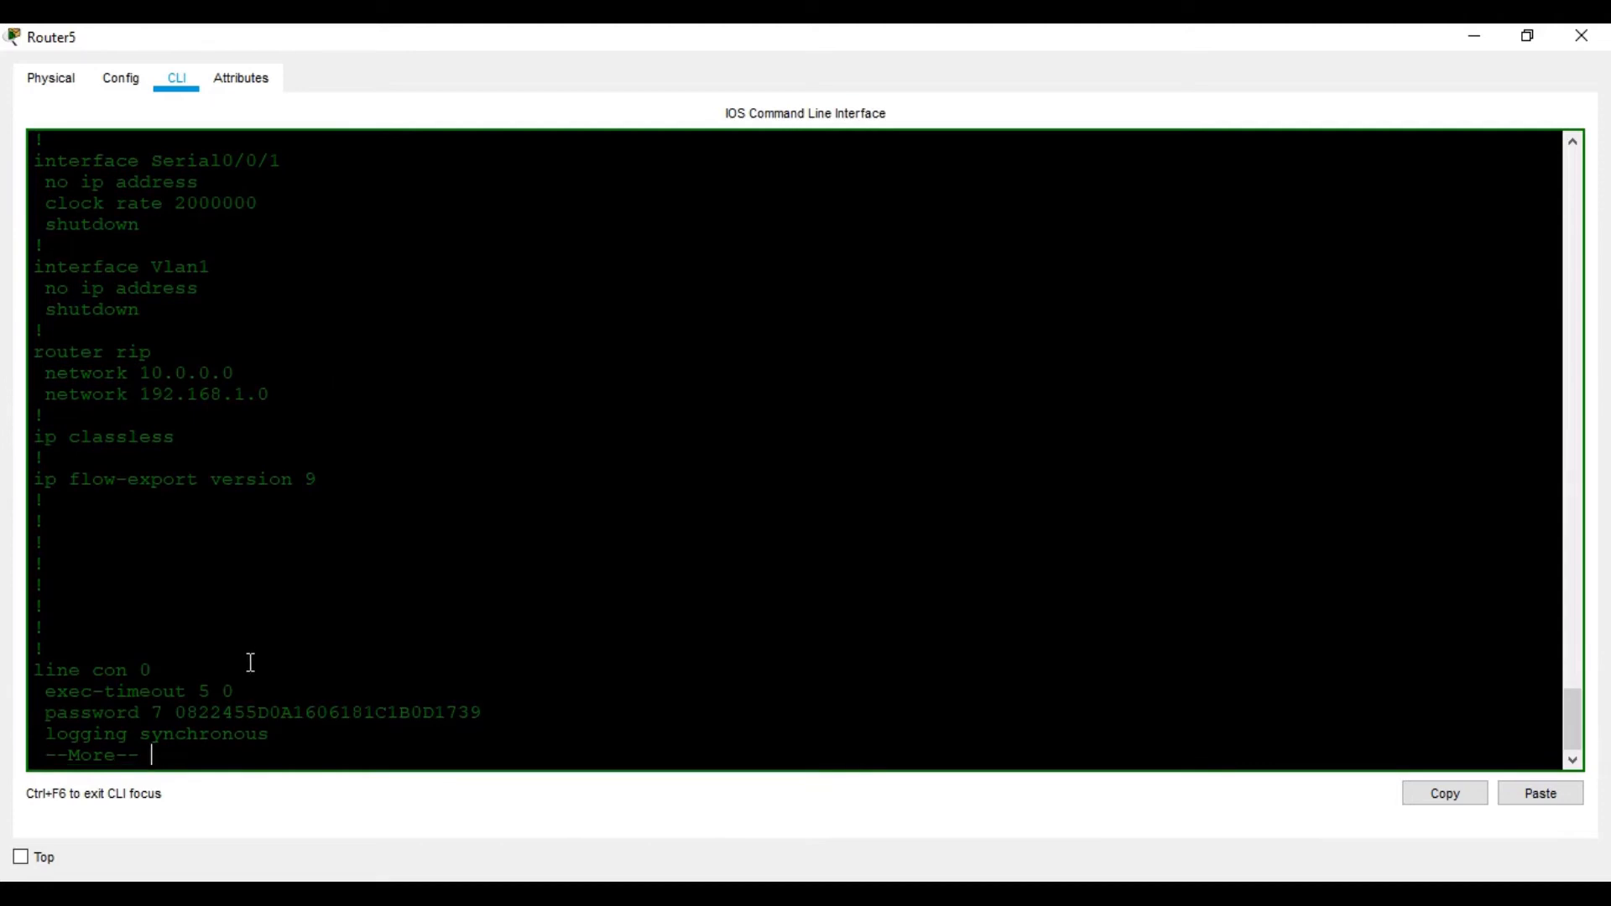
{"action": "key", "text": "space"}
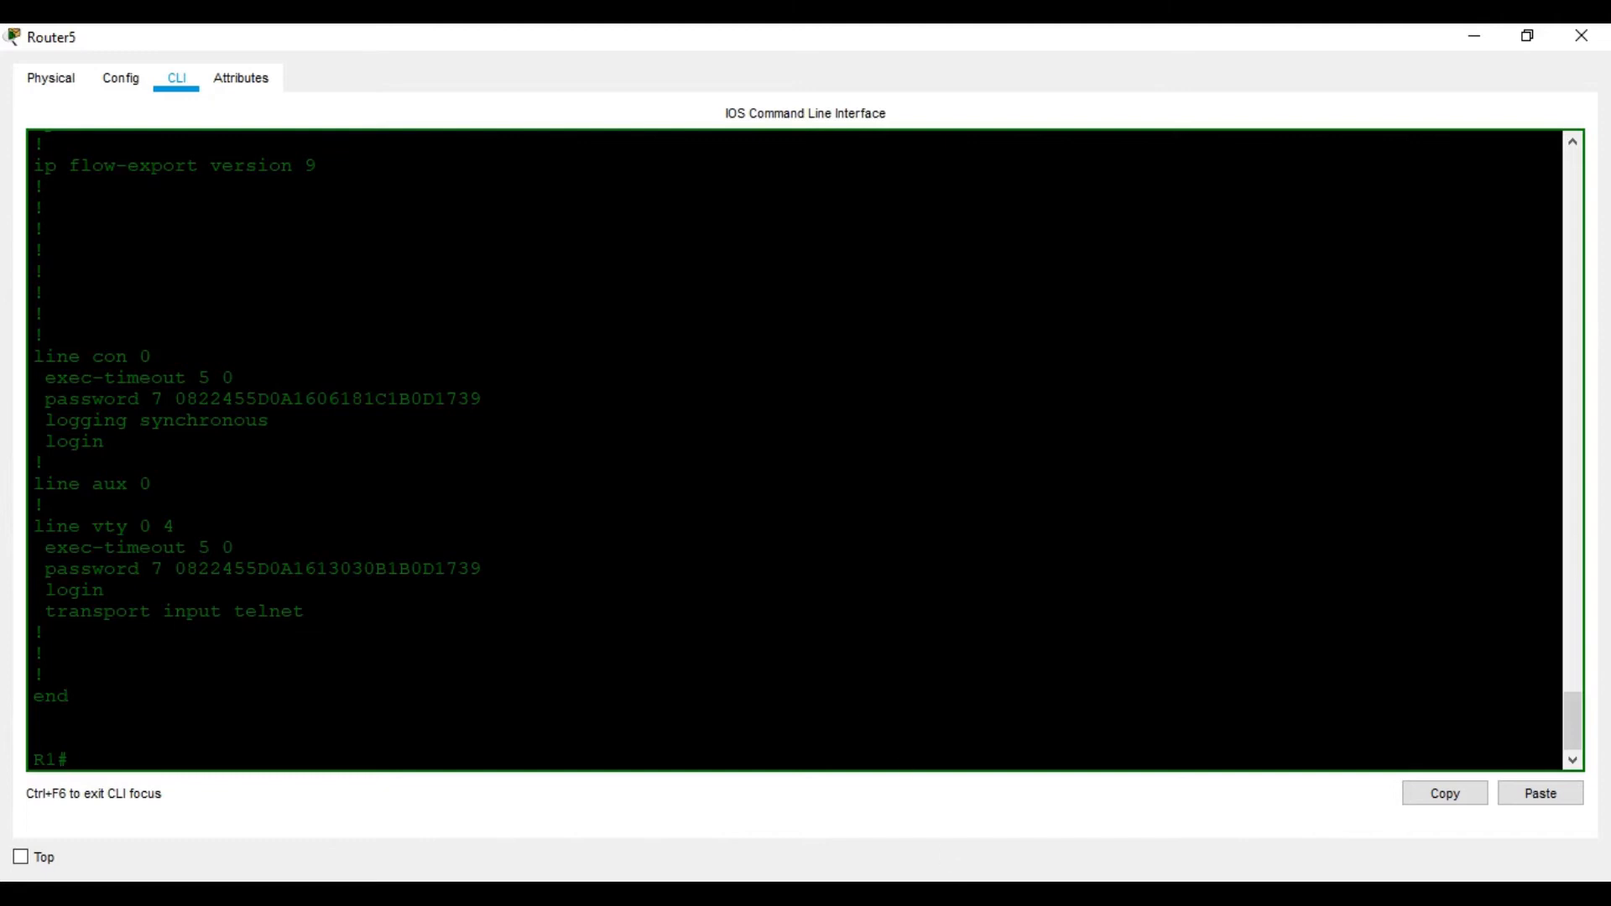
Read the Cisco router password-types article on type 7, then minimize Firefox to return to R1's CLI
{"action": "left_click", "coordinate": [1011, 745]}
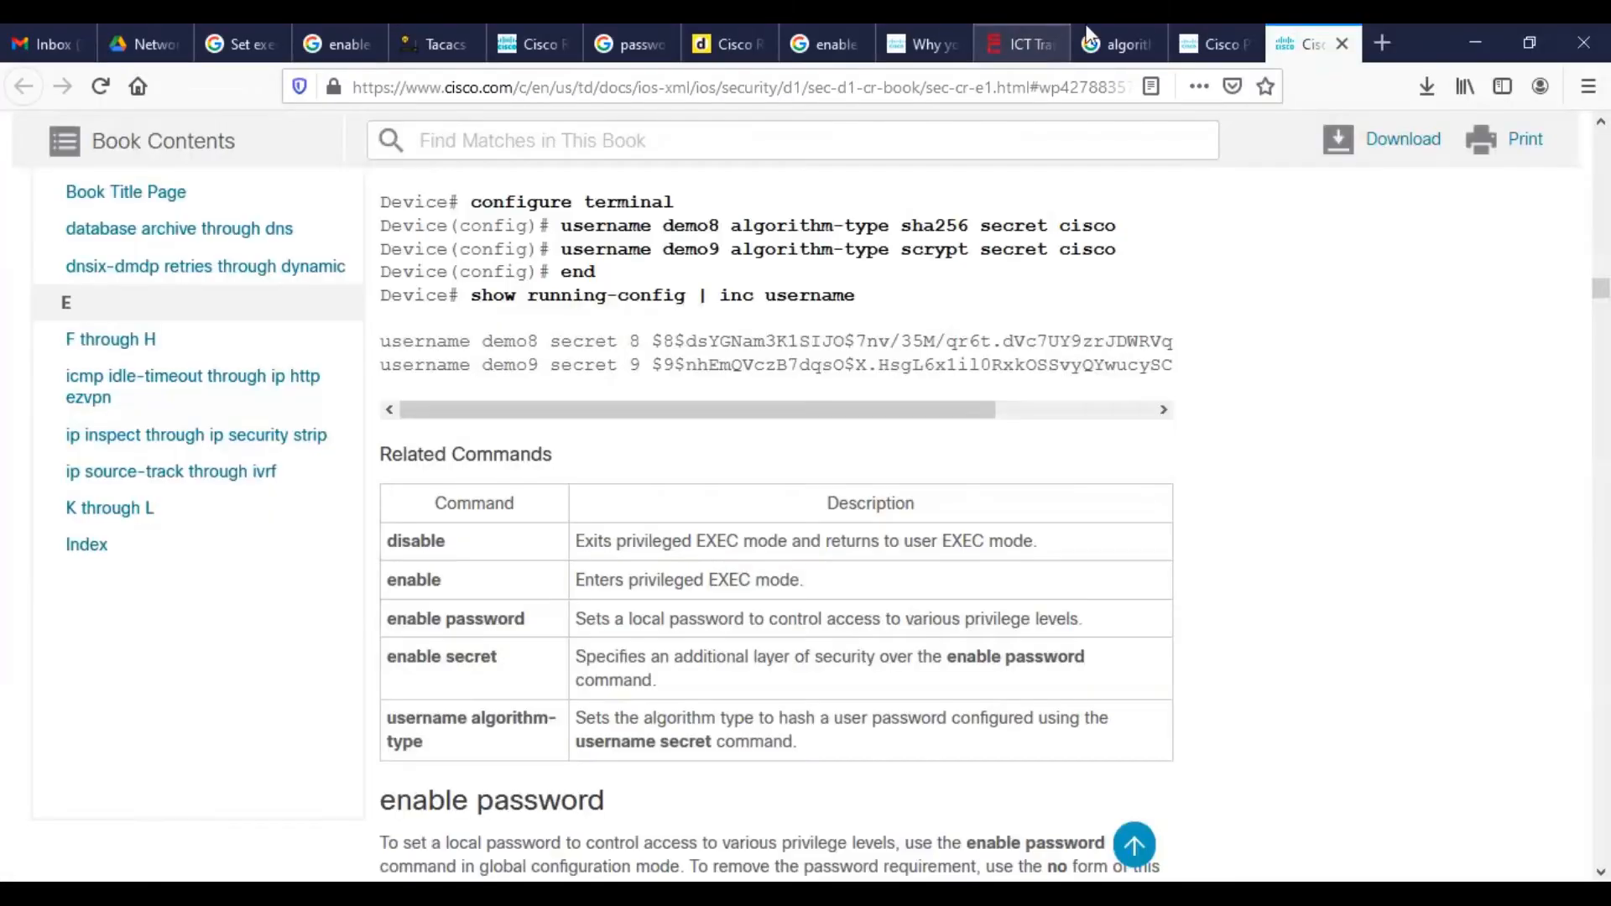
{"action": "left_click", "coordinate": [962, 29]}
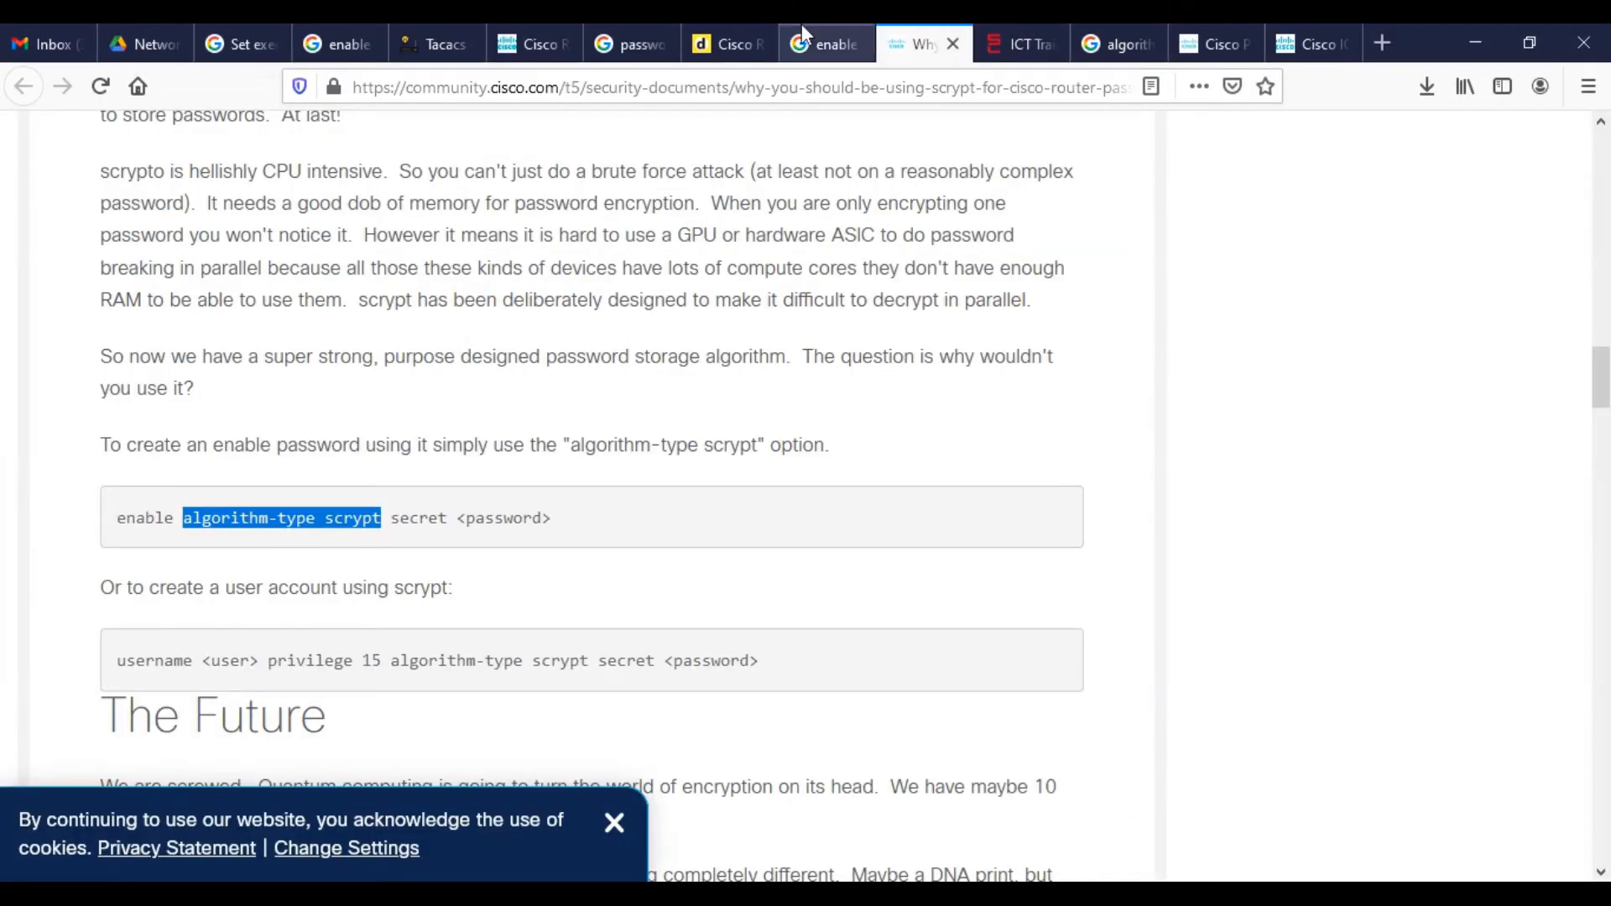
{"action": "left_click", "coordinate": [541, 38]}
{"action": "scroll", "coordinate": [575, 457], "scroll_direction": "up", "scroll_amount": 5}
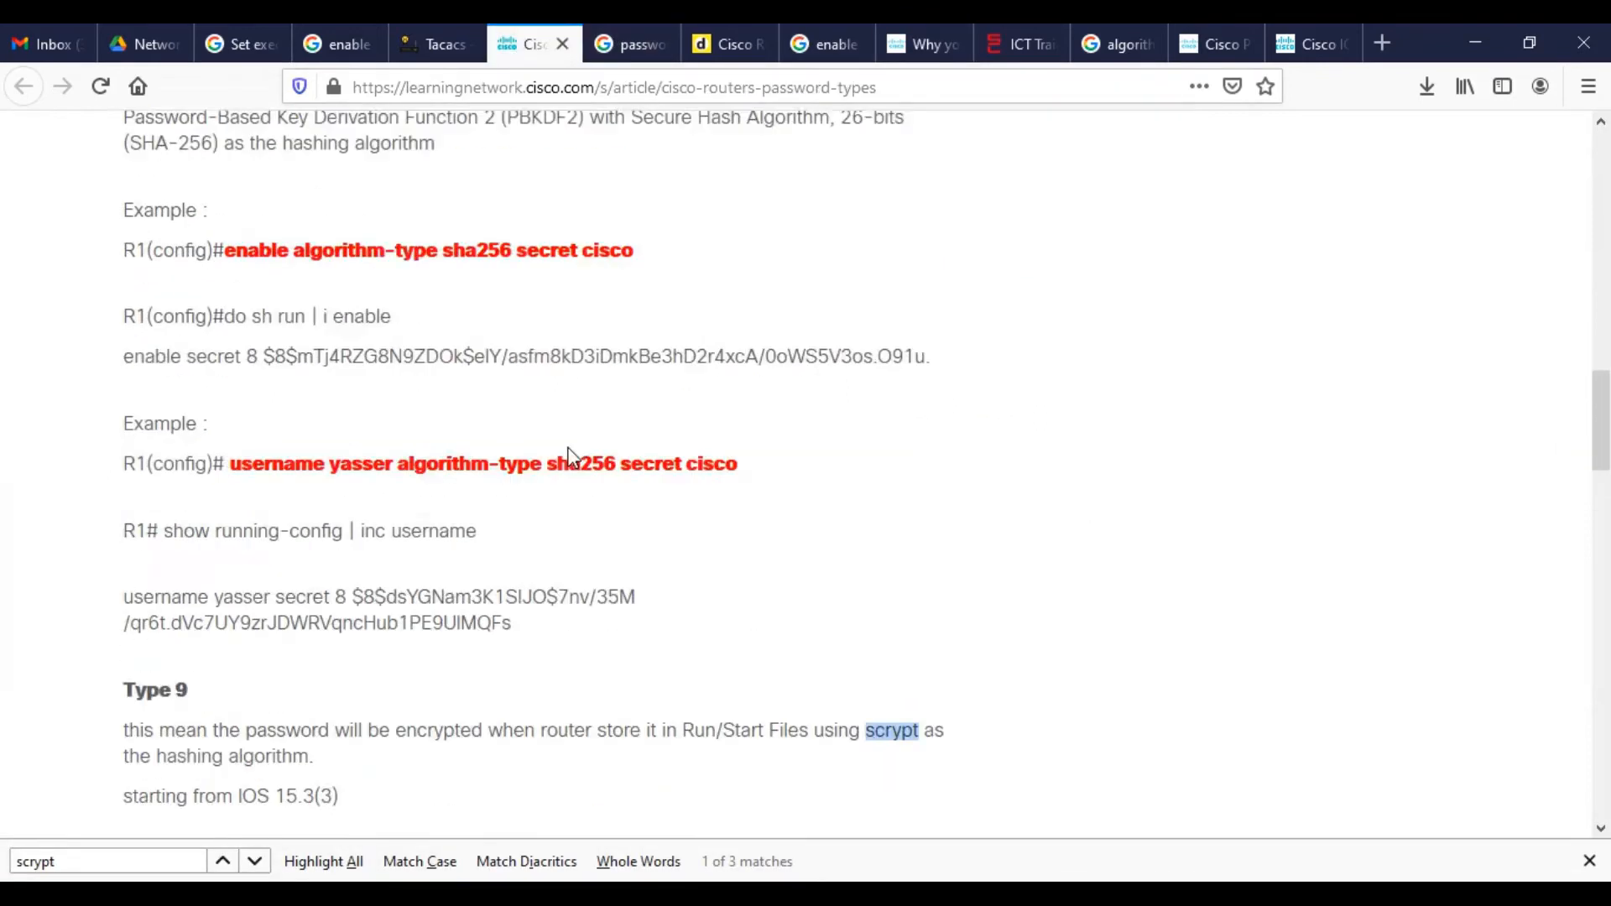
{"action": "scroll", "coordinate": [573, 457], "scroll_direction": "up", "scroll_amount": 5}
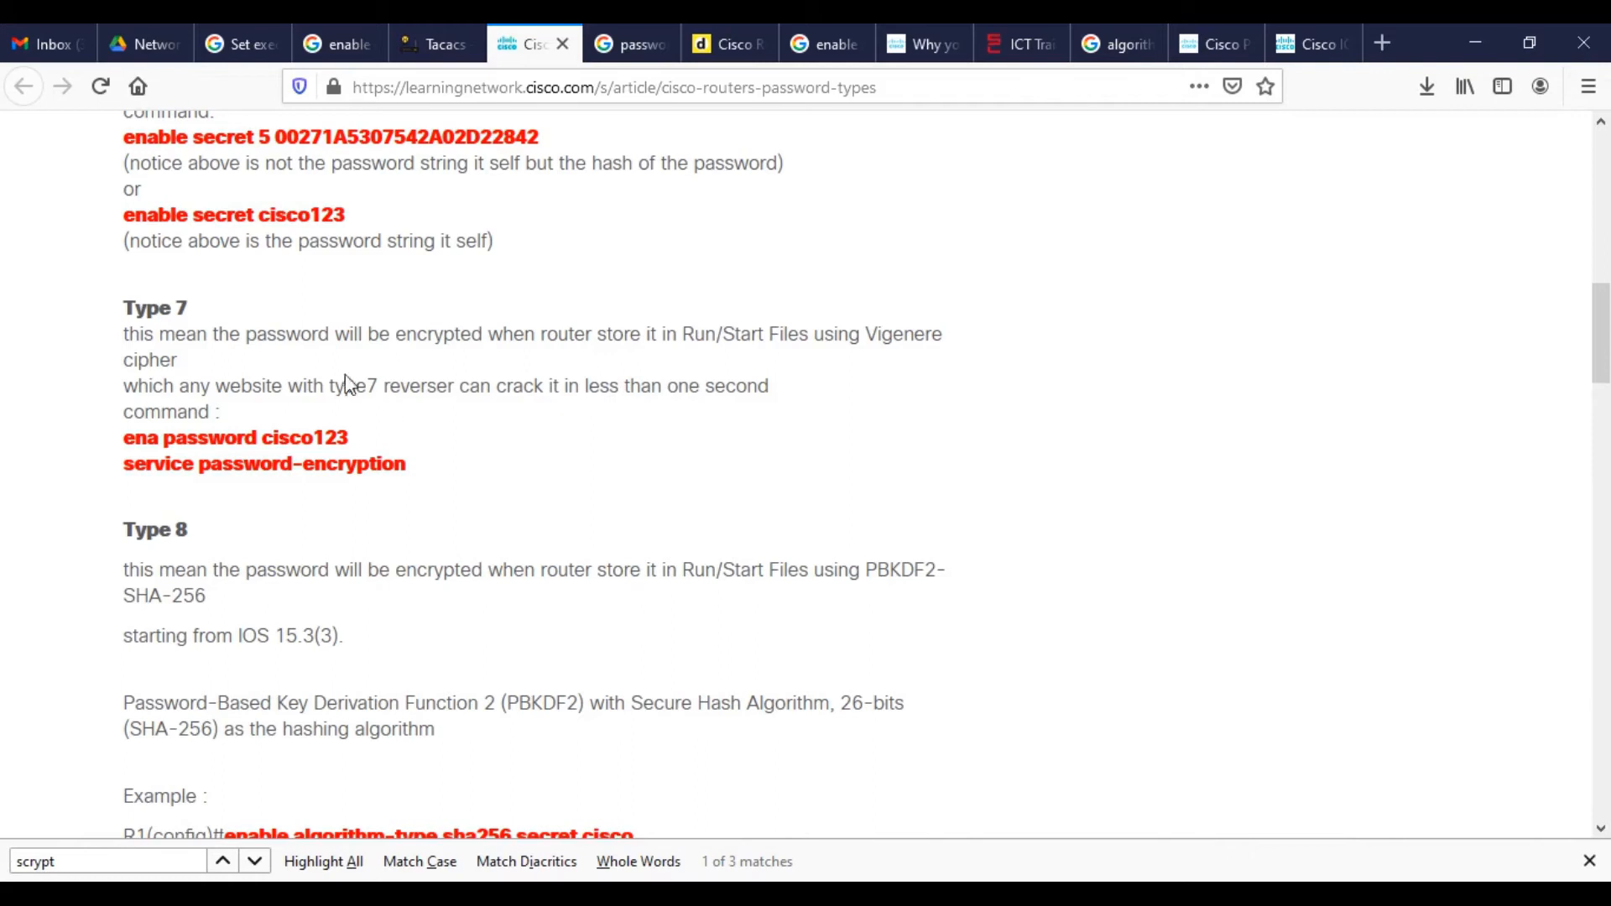
{"action": "scroll", "coordinate": [695, 385], "scroll_direction": "up", "scroll_amount": 2}
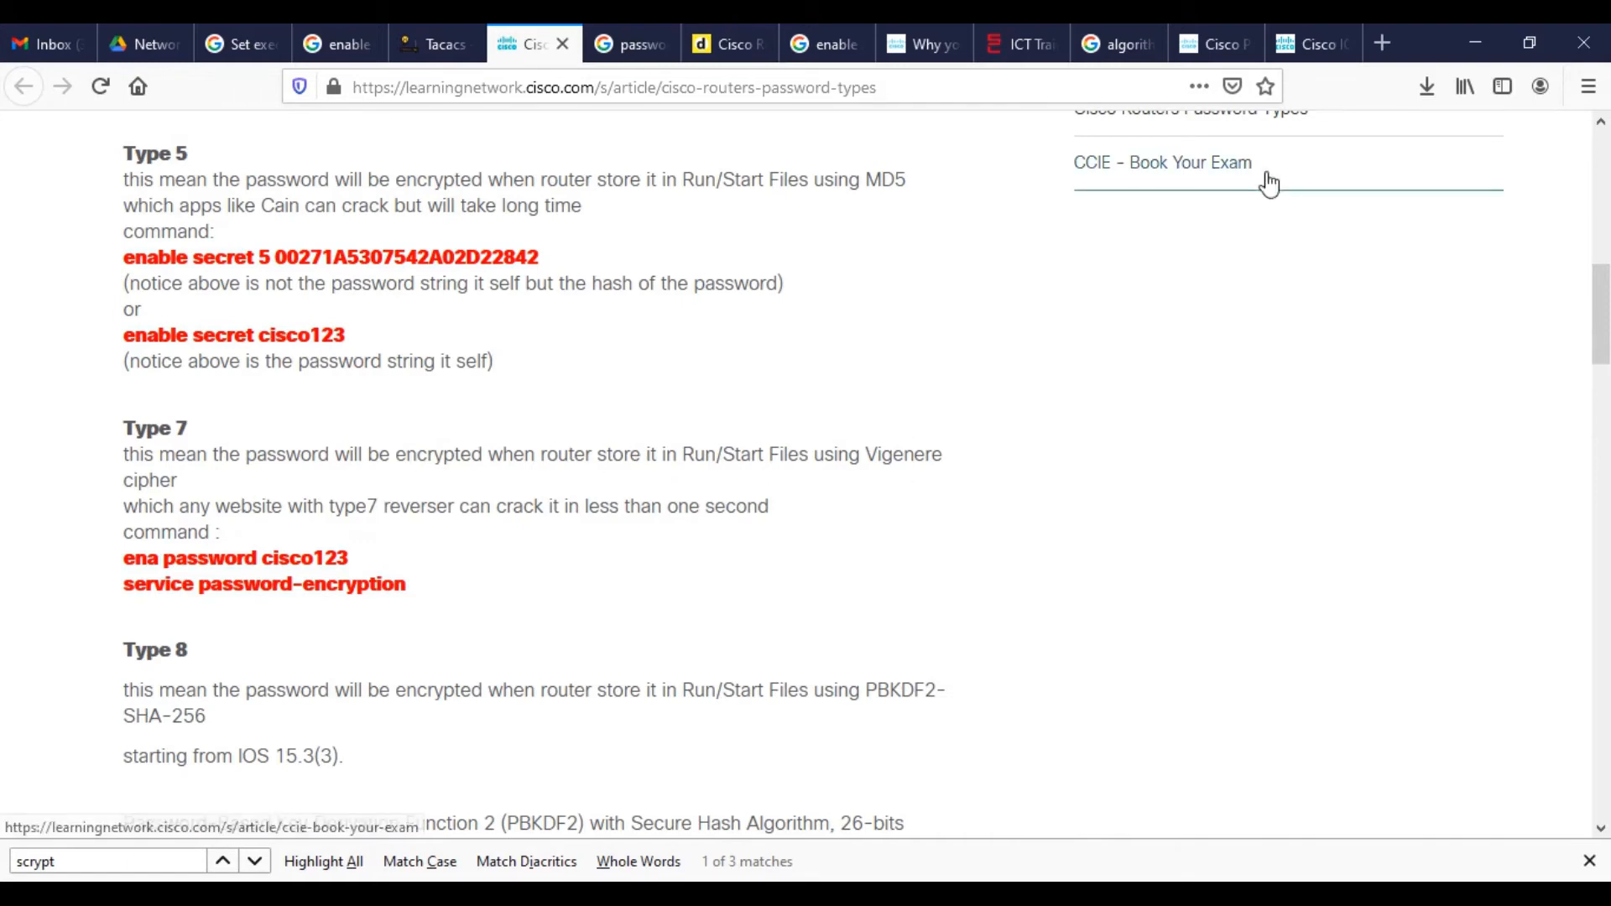
{"action": "left_click", "coordinate": [1472, 33]}
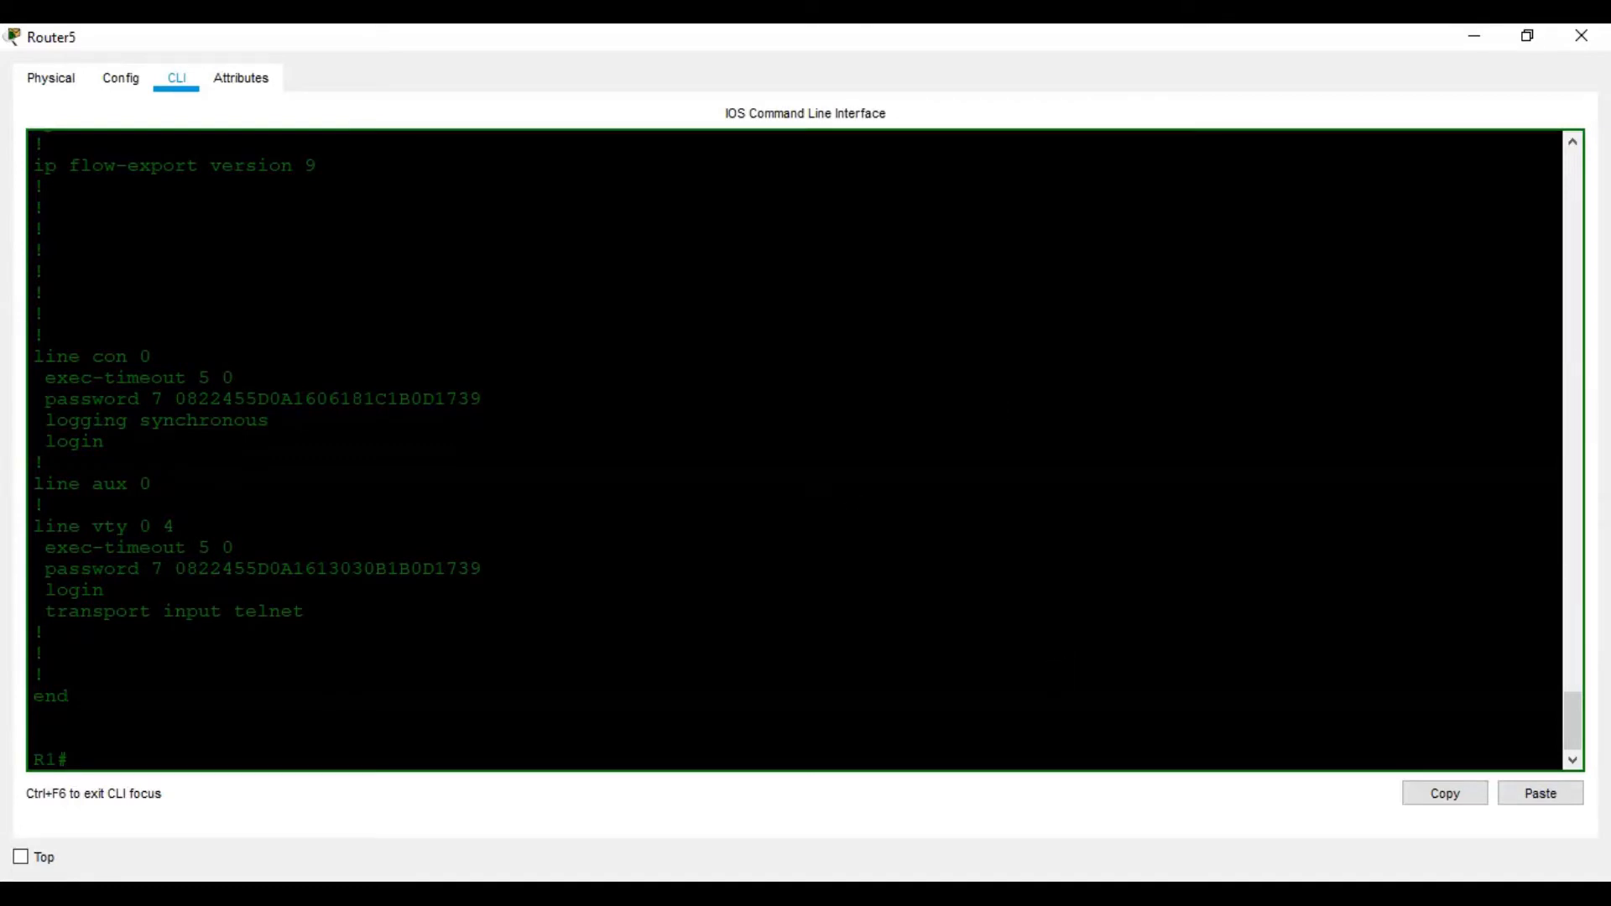
{"action": "key", "text": "alt+Tab"}
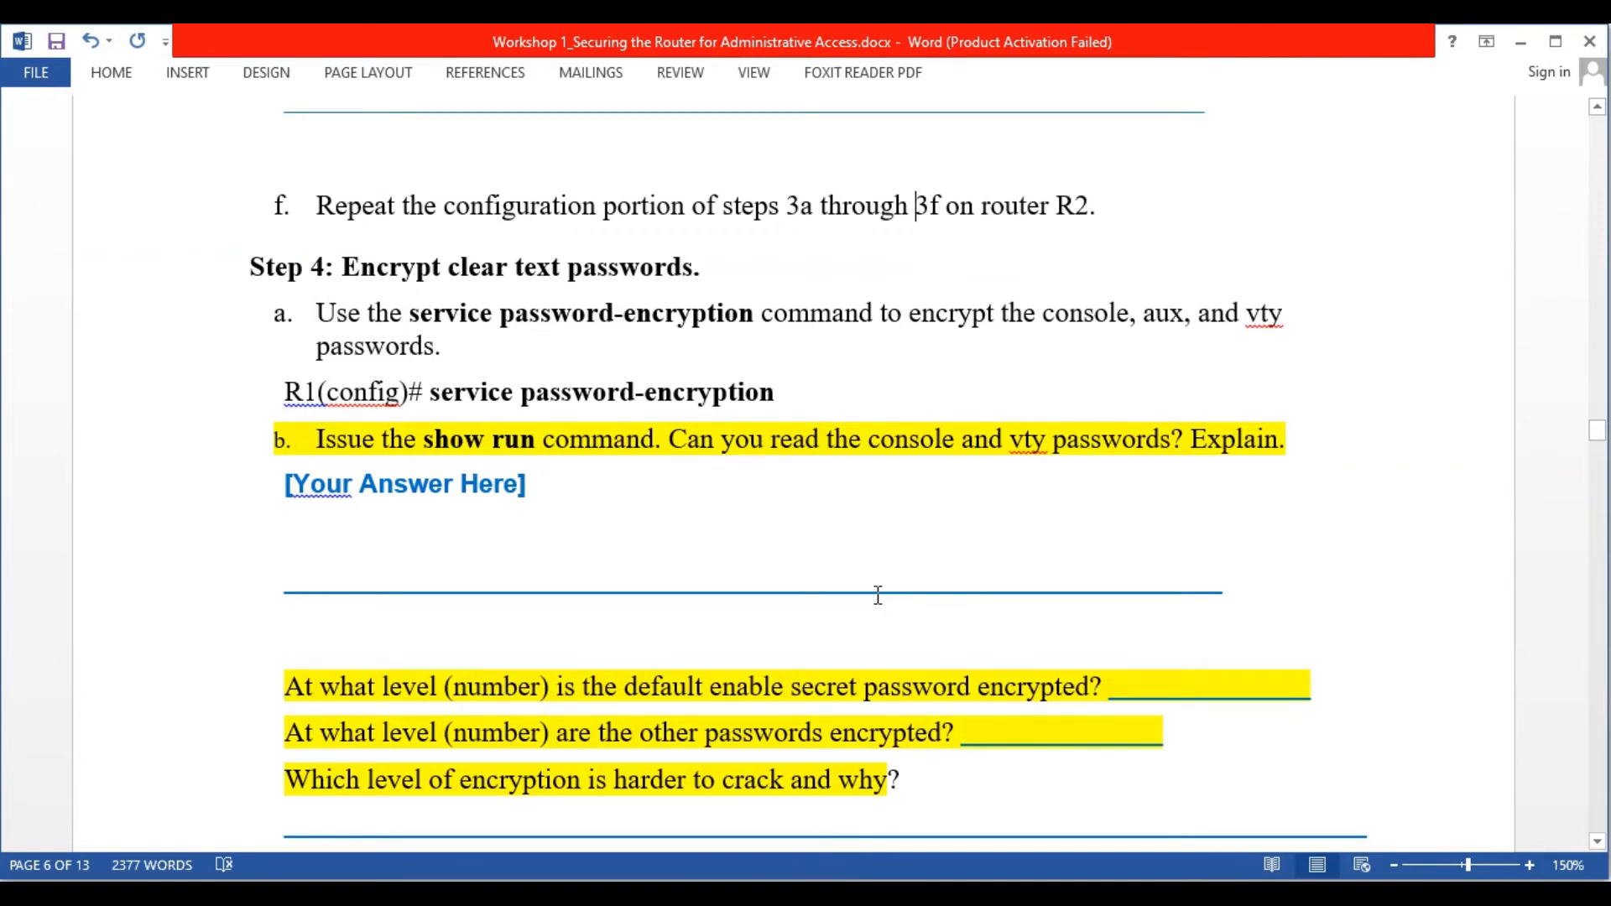
{"action": "scroll", "coordinate": [878, 595], "scroll_direction": "down", "scroll_amount": 1}
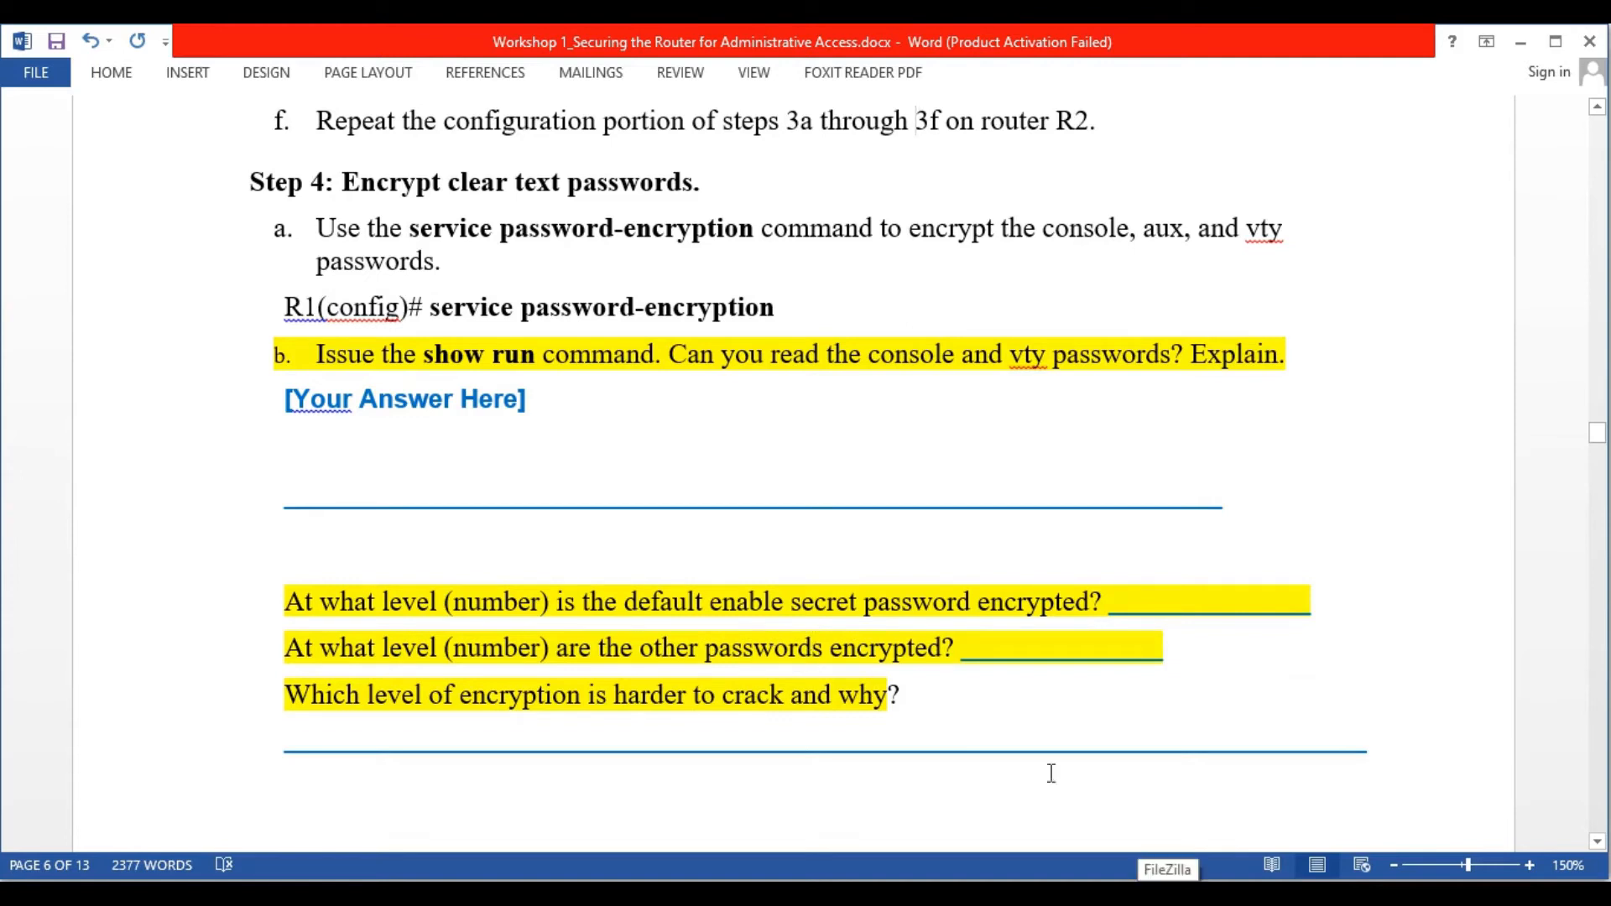
{"action": "left_click", "coordinate": [1169, 891]}
{"action": "scroll", "coordinate": [667, 541], "scroll_direction": "up", "scroll_amount": 3}
{"action": "scroll", "coordinate": [374, 400], "scroll_direction": "up", "scroll_amount": 12}
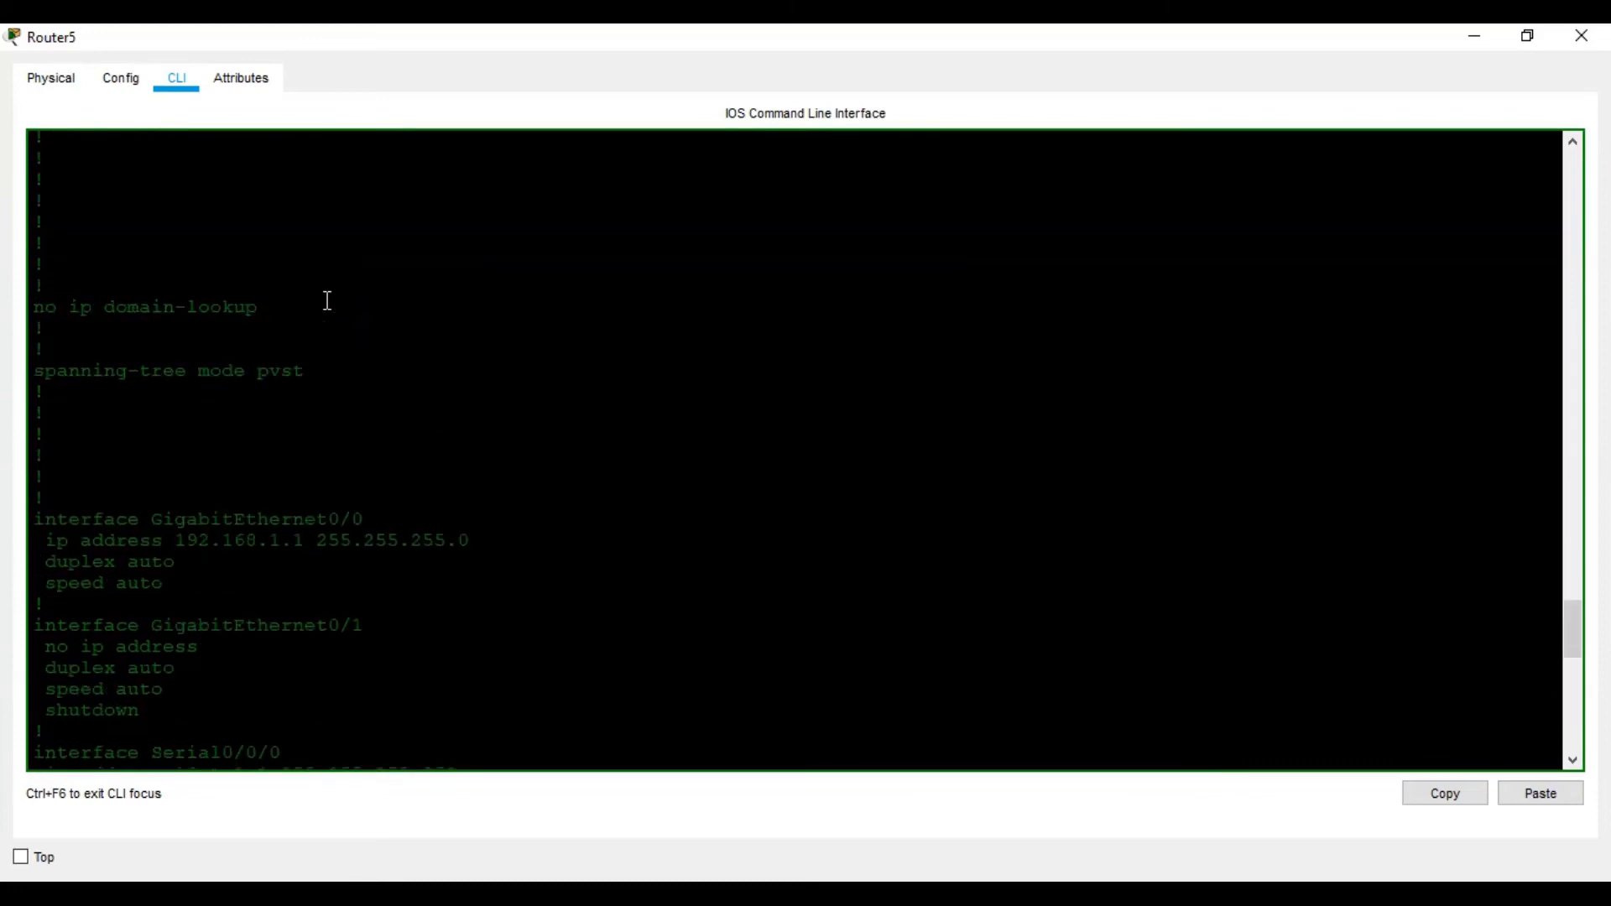
{"action": "scroll", "coordinate": [327, 300], "scroll_direction": "up", "scroll_amount": 4}
{"action": "scroll", "coordinate": [242, 401], "scroll_direction": "up", "scroll_amount": 4}
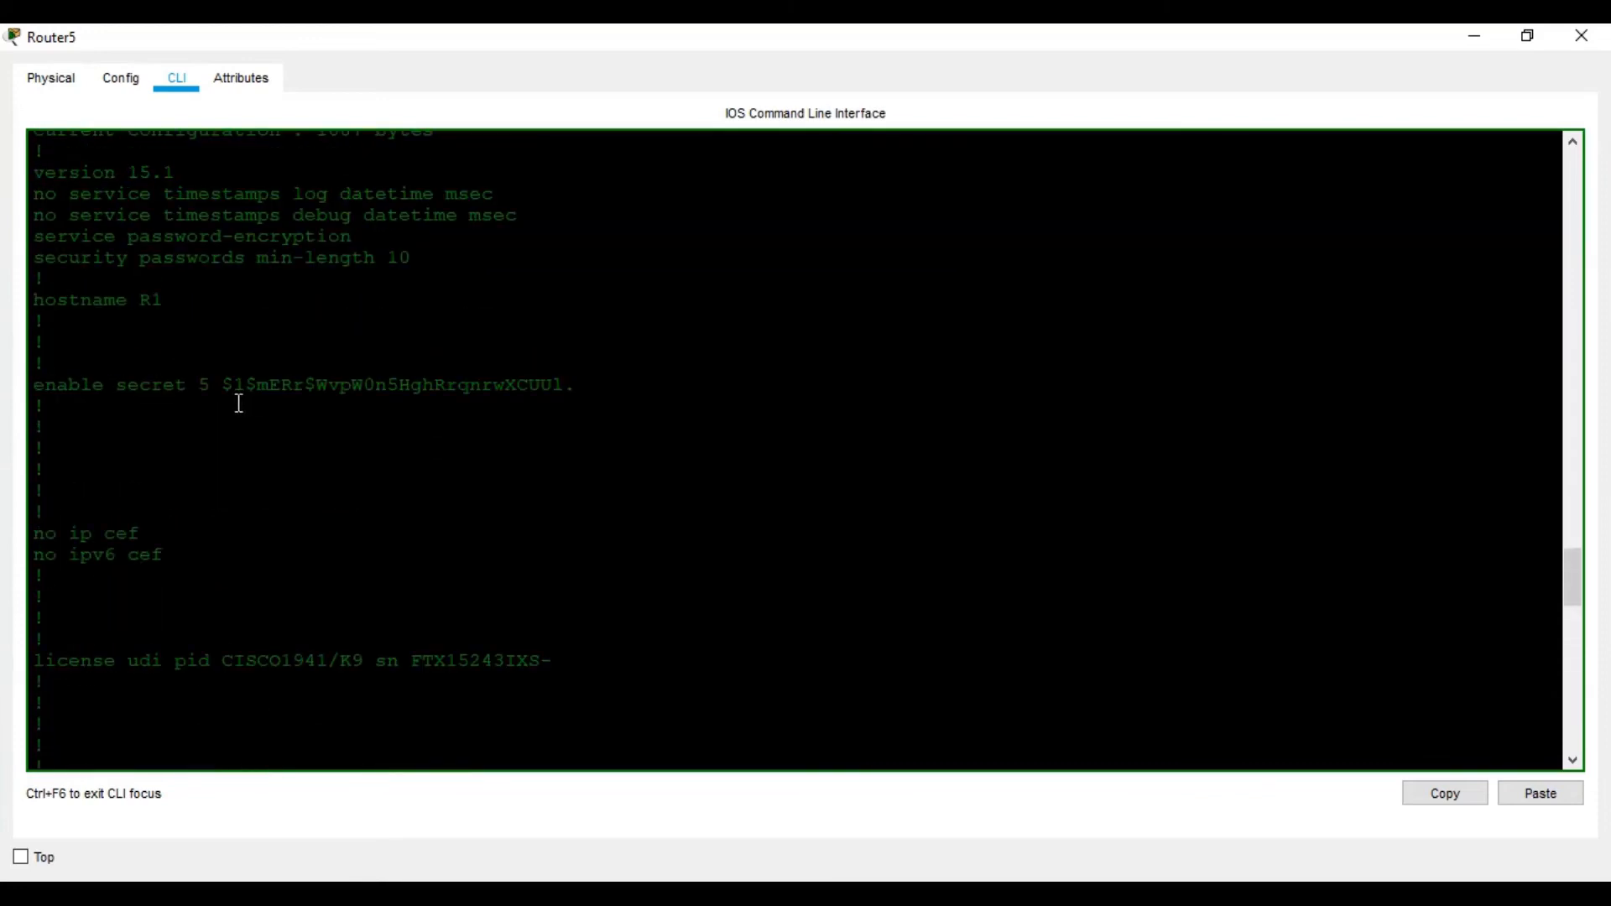
{"action": "left_click", "coordinate": [1149, 896]}
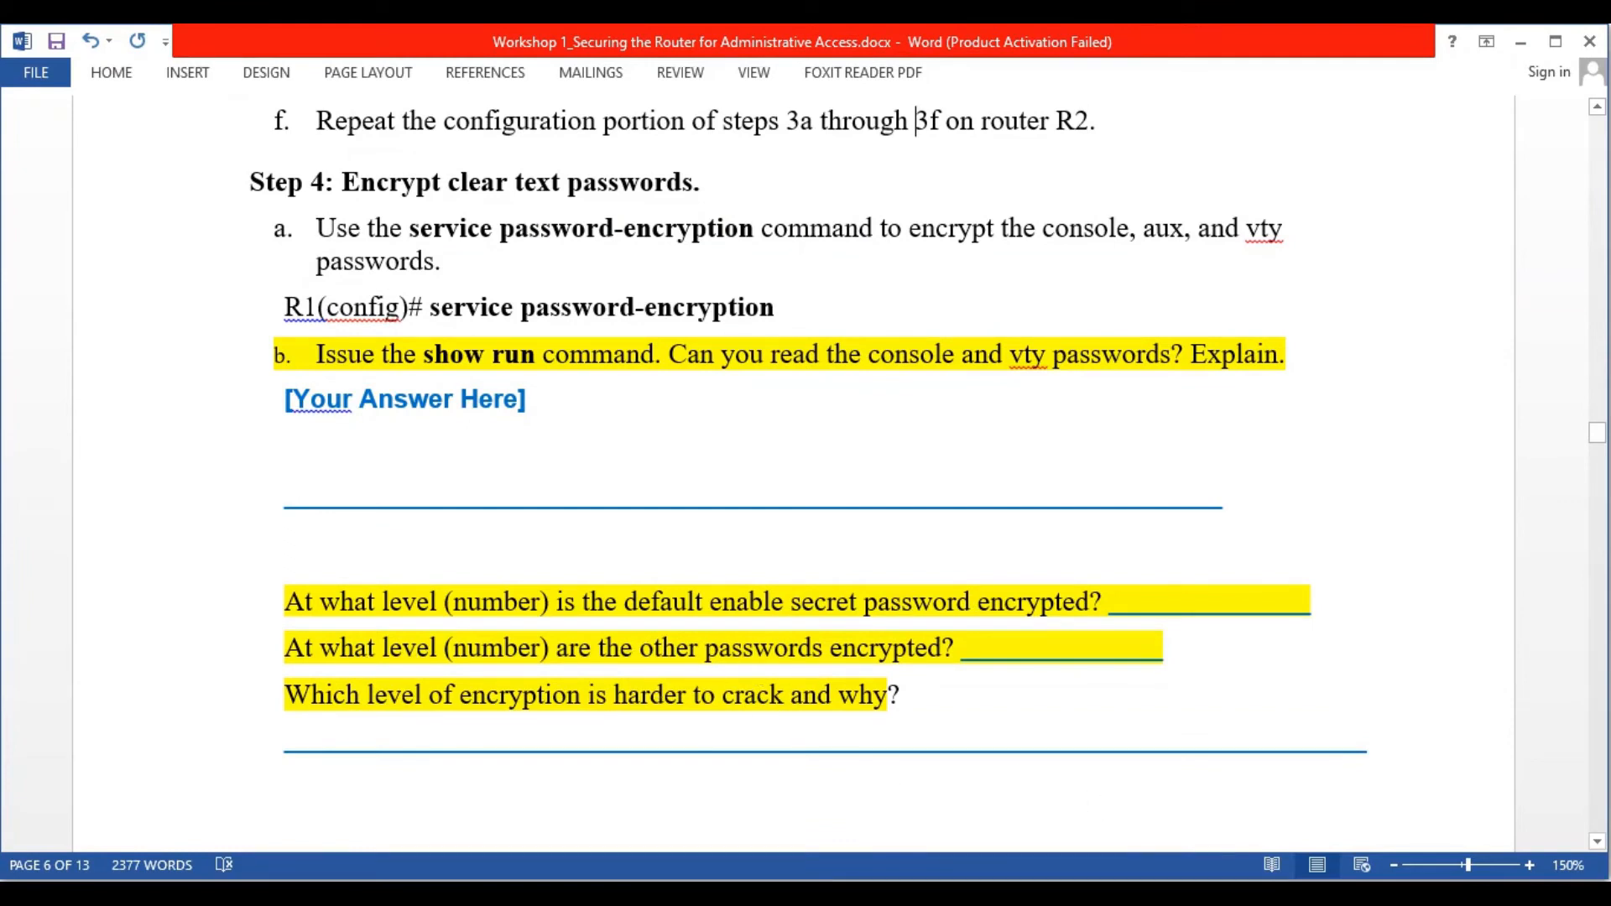
{"action": "key", "text": "alt+Tab"}
{"action": "scroll", "coordinate": [623, 497], "scroll_direction": "down", "scroll_amount": 9}
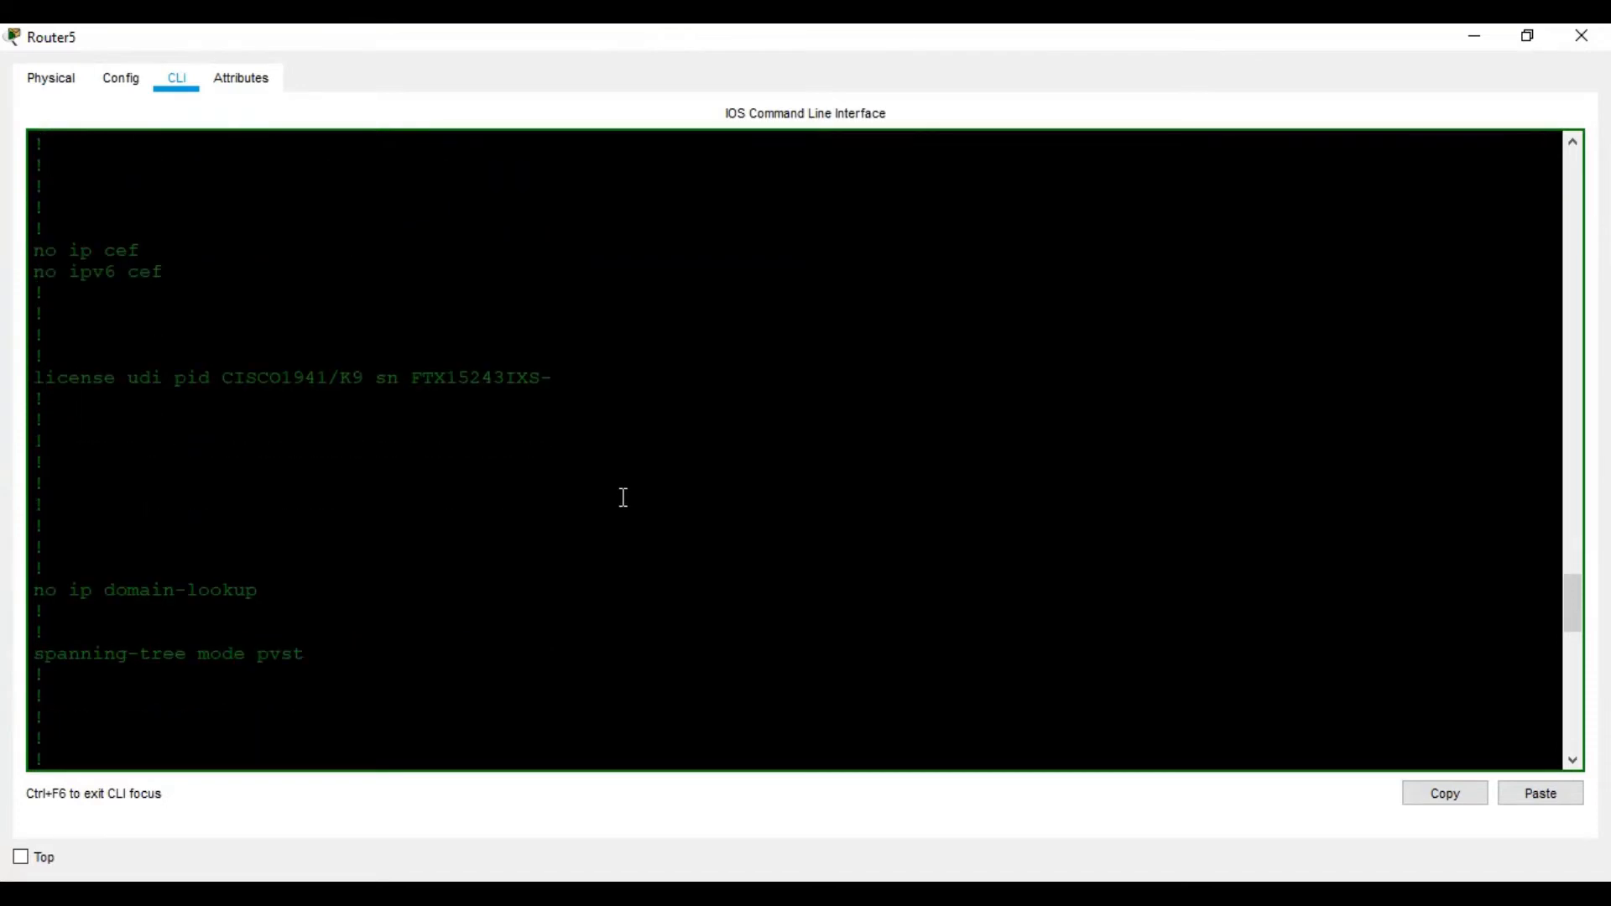
{"action": "scroll", "coordinate": [622, 497], "scroll_direction": "down", "scroll_amount": 14}
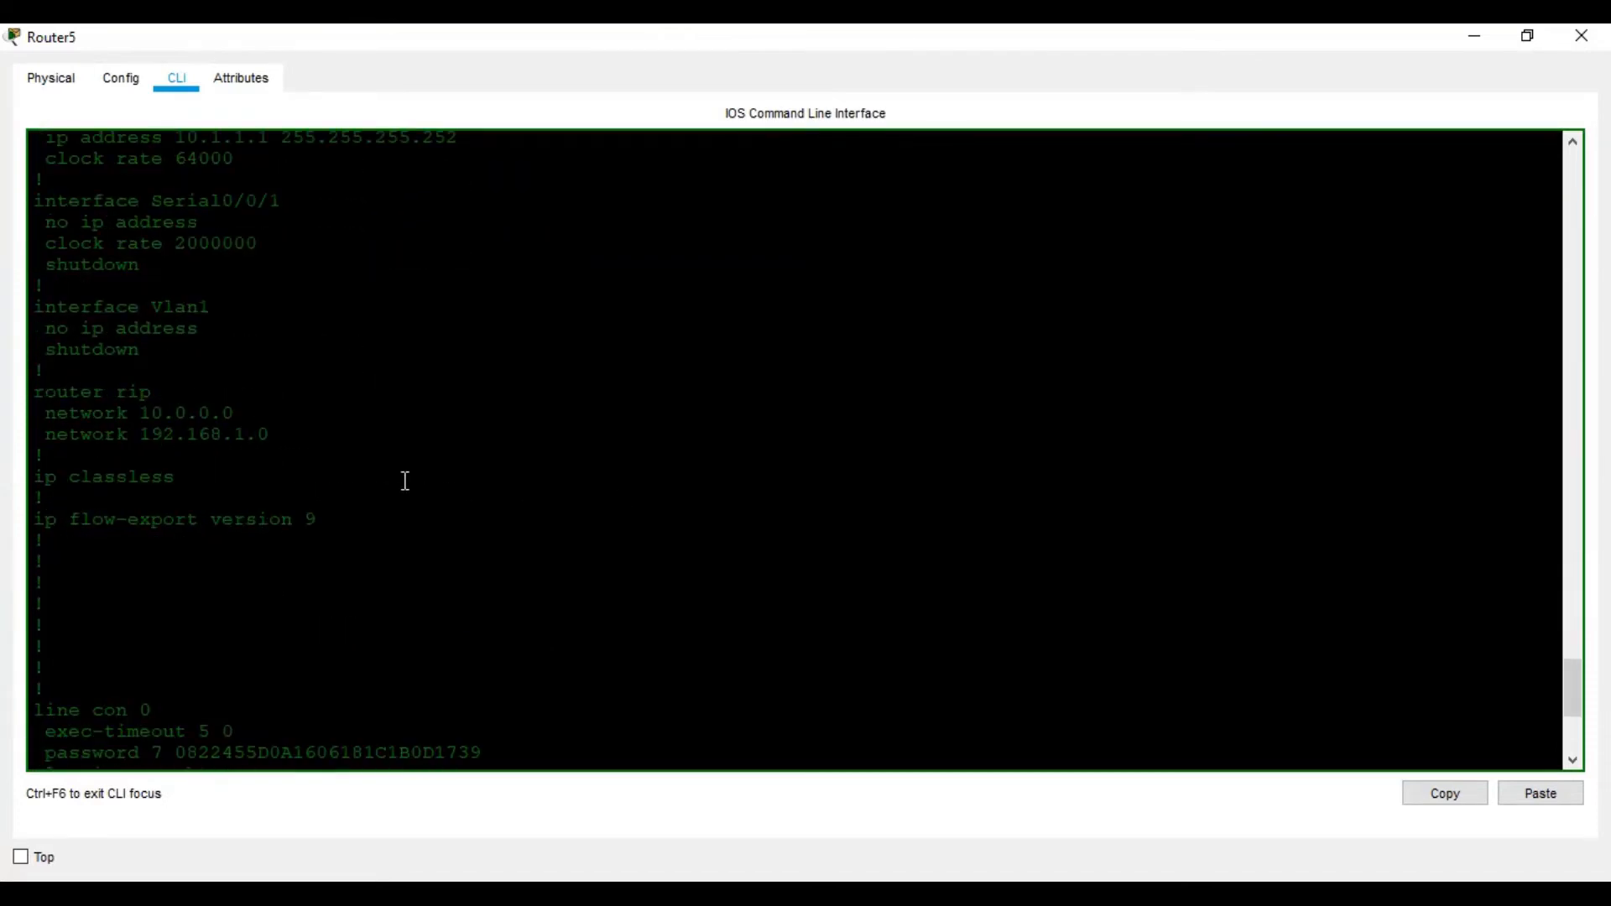
{"action": "scroll", "coordinate": [399, 498], "scroll_direction": "down", "scroll_amount": 2}
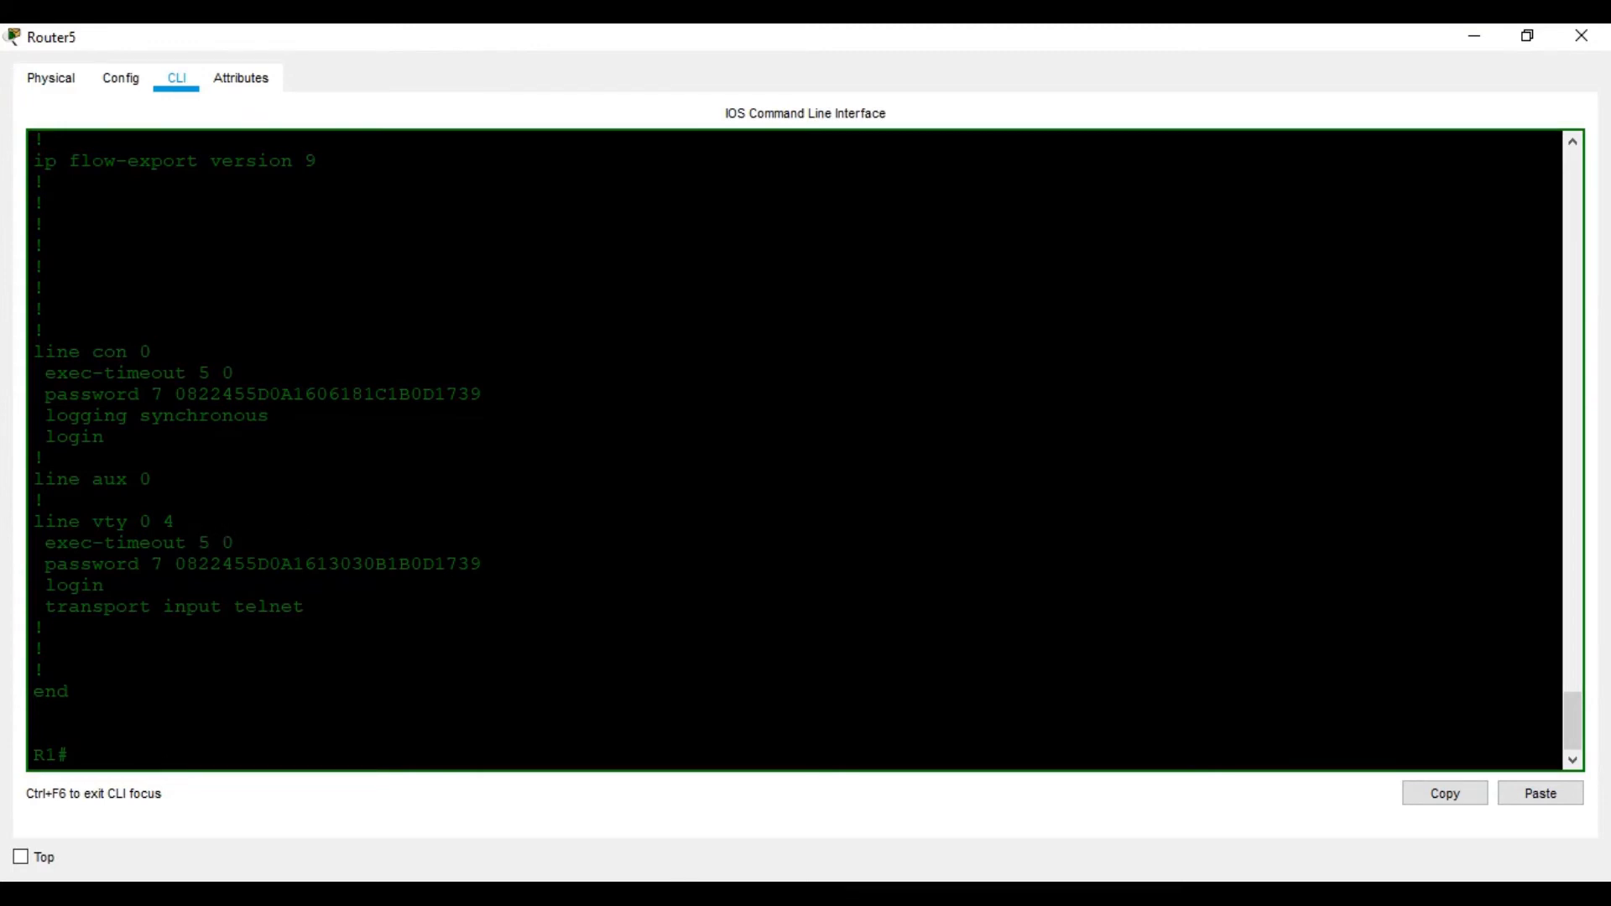
Scroll the Word worksheet past the encryption questions to Task 2, Step 1's banner motd instruction
{"action": "left_click", "coordinate": [1201, 891]}
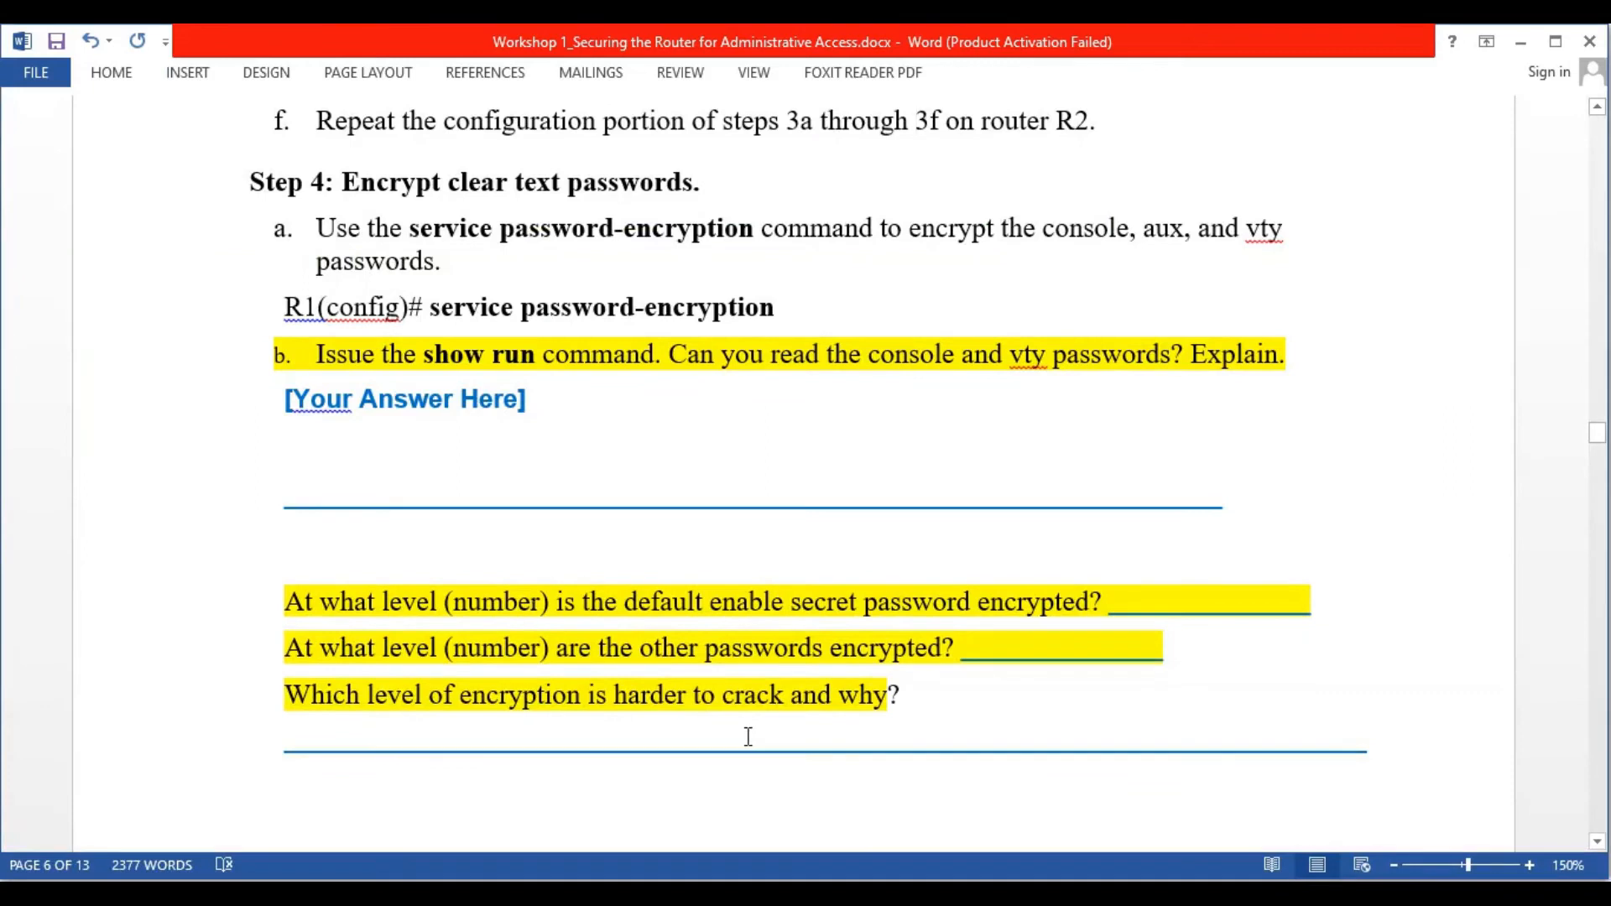
{"action": "scroll", "coordinate": [574, 716], "scroll_direction": "down", "scroll_amount": 1}
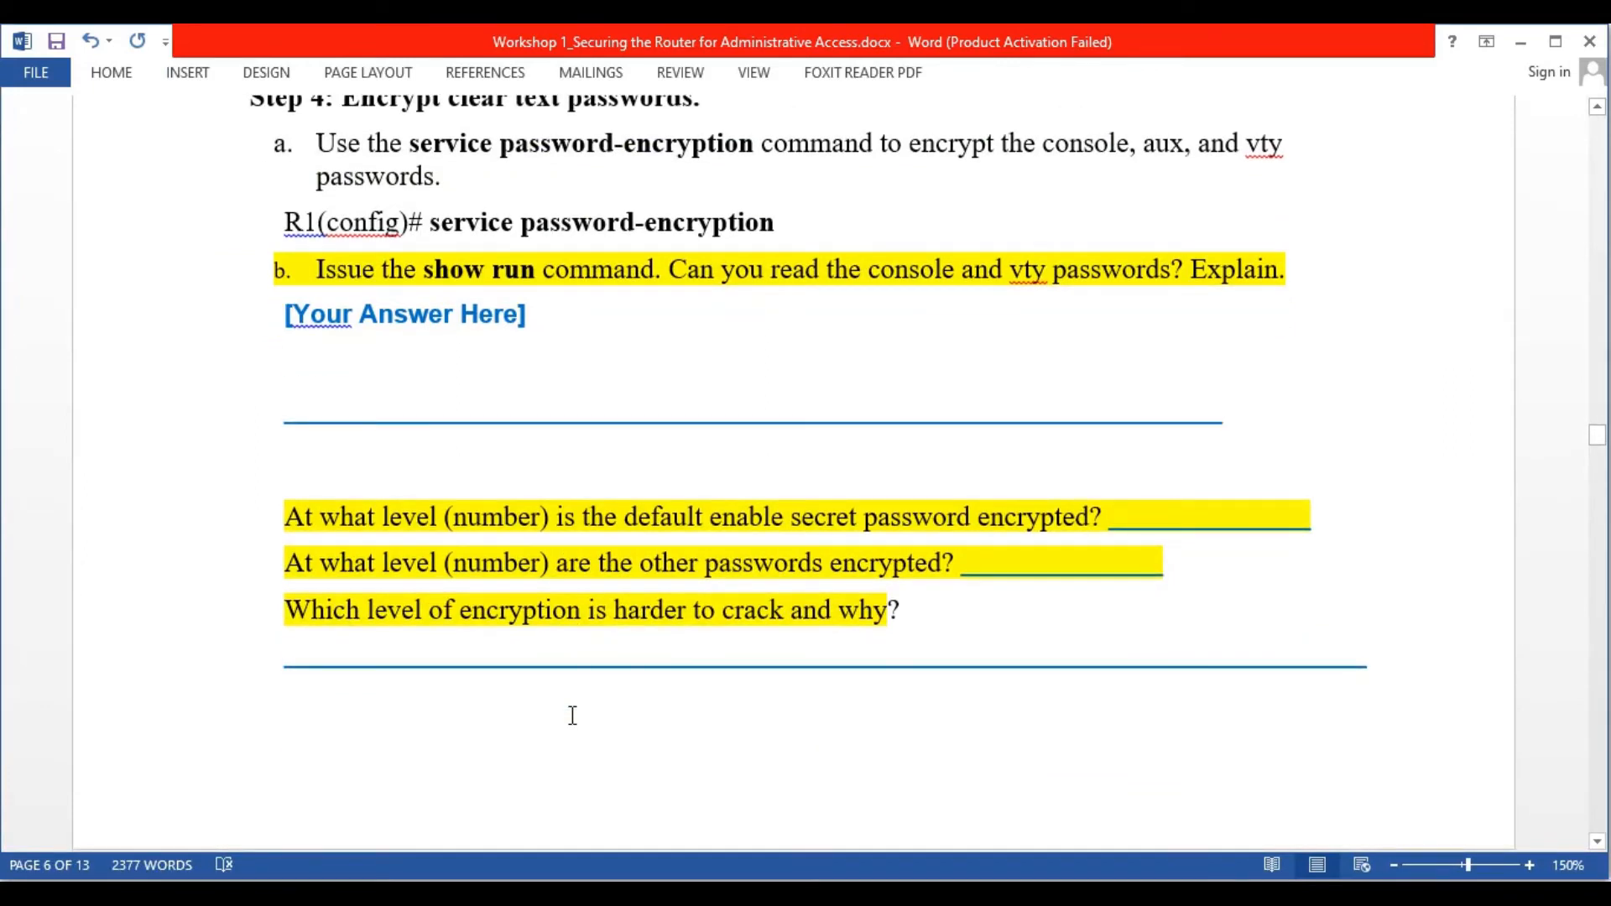
{"action": "scroll", "coordinate": [829, 654], "scroll_direction": "down", "scroll_amount": 6}
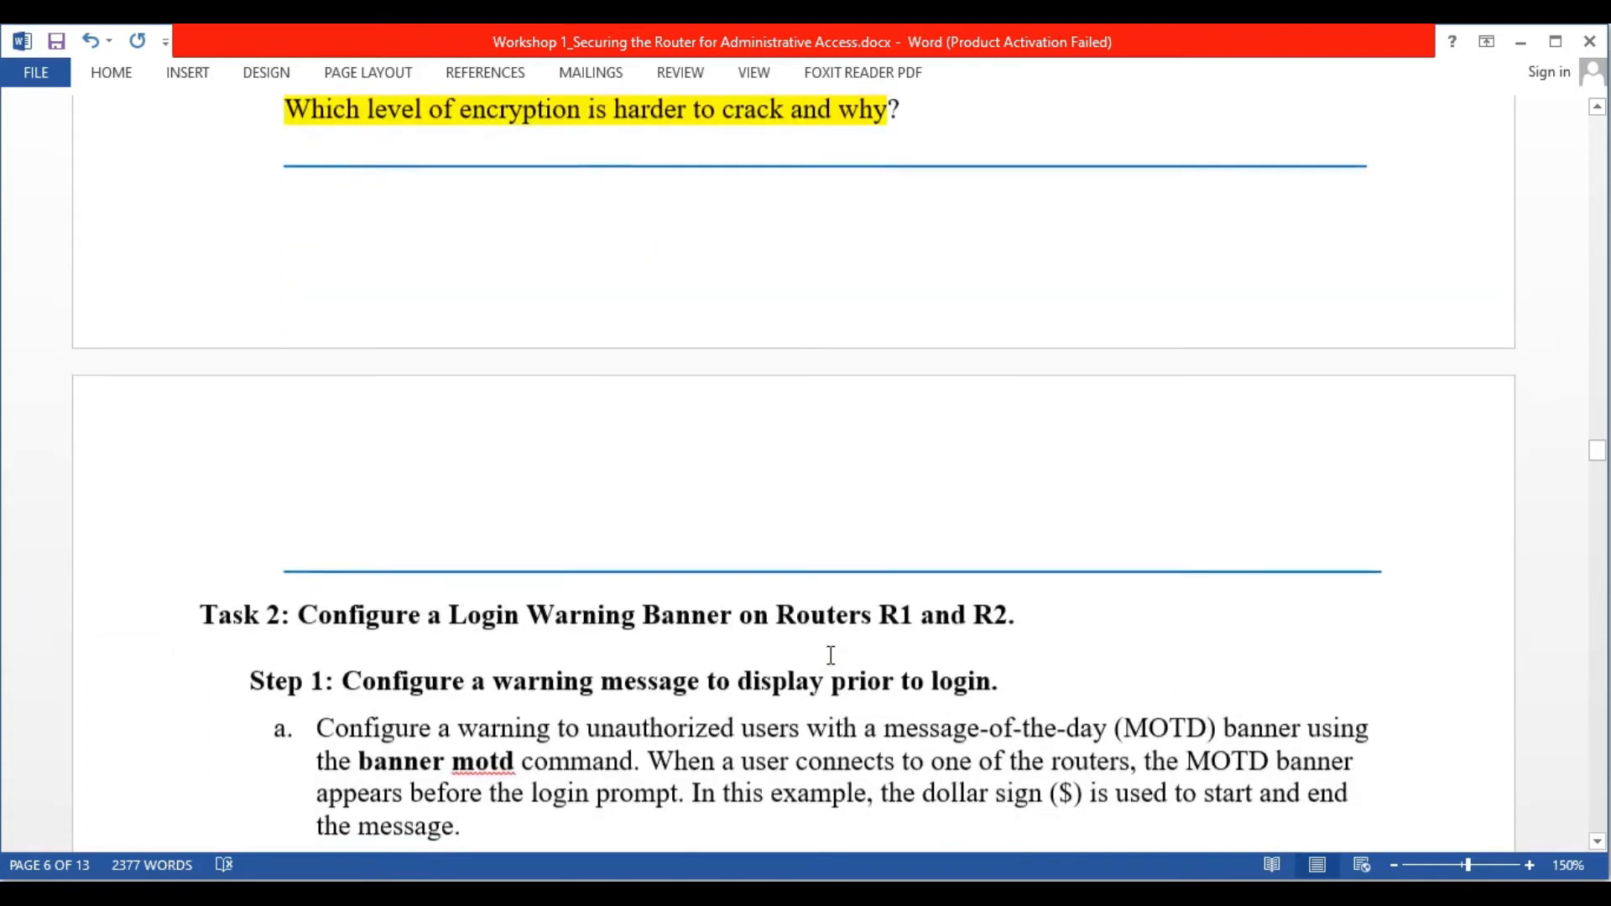
{"action": "scroll", "coordinate": [608, 593], "scroll_direction": "up", "scroll_amount": 3}
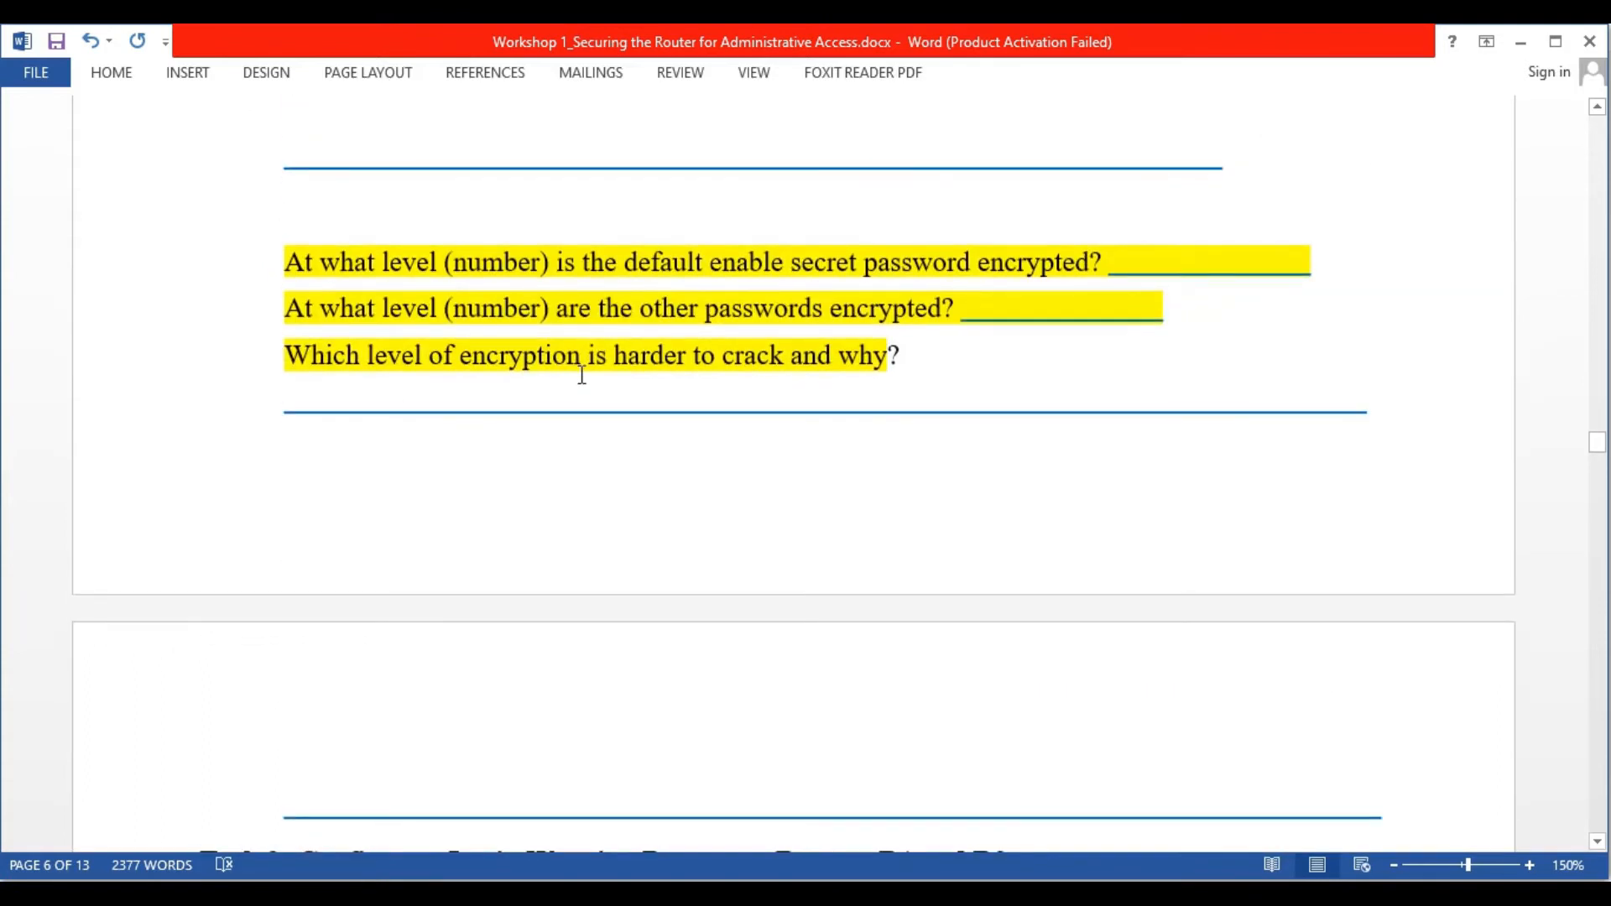
{"action": "scroll", "coordinate": [648, 500], "scroll_direction": "down", "scroll_amount": 6}
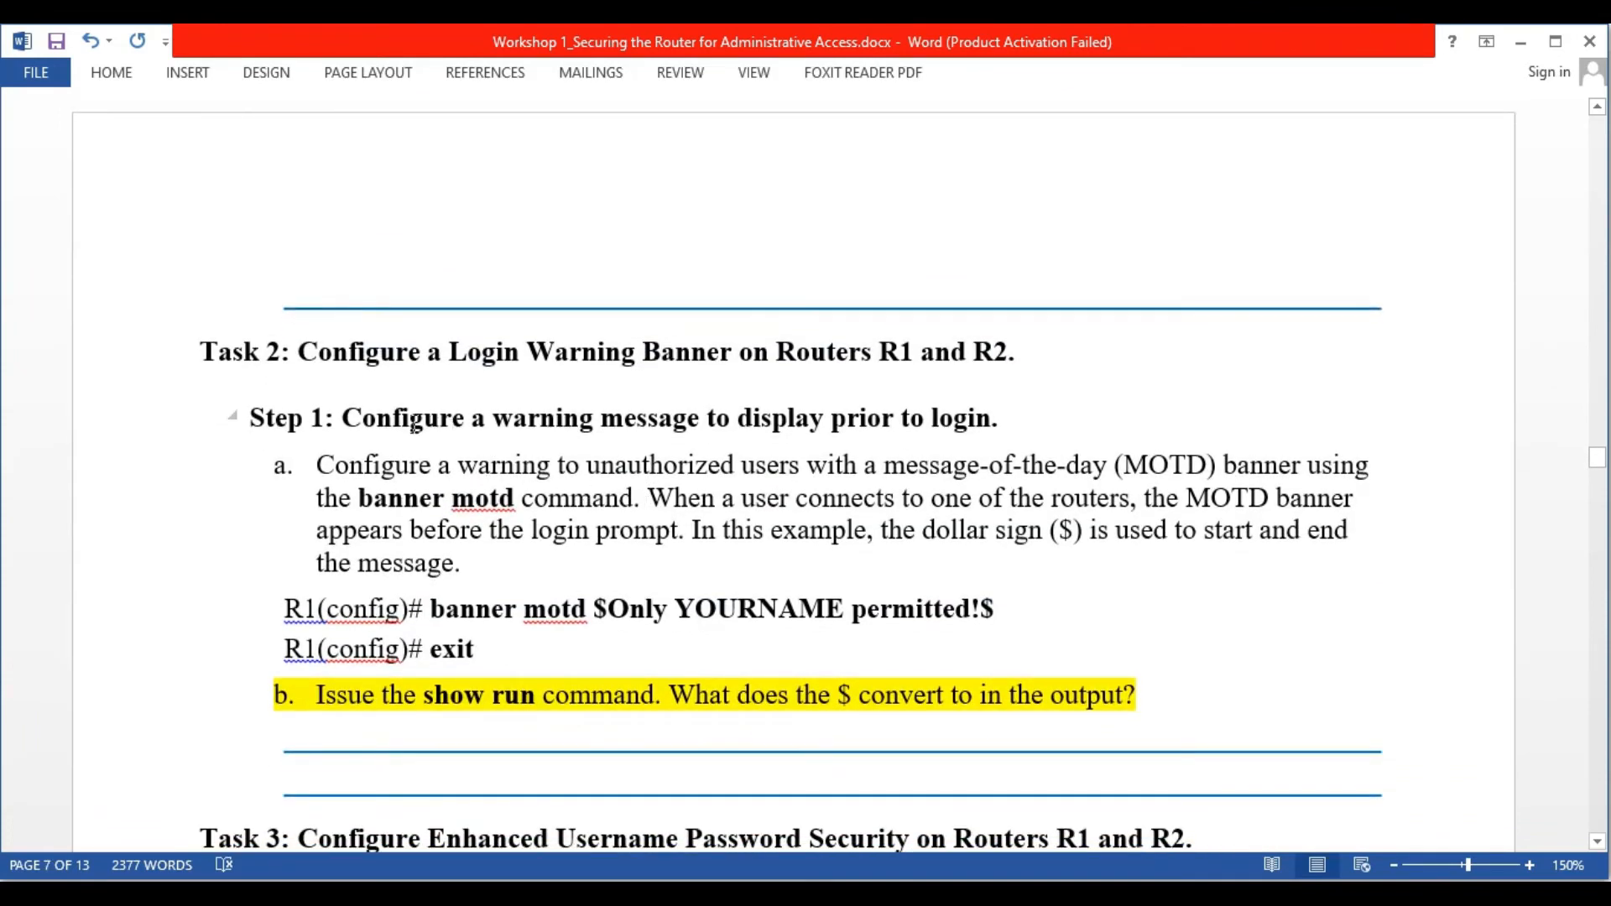
{"action": "scroll", "coordinate": [404, 420], "scroll_direction": "down", "scroll_amount": 1}
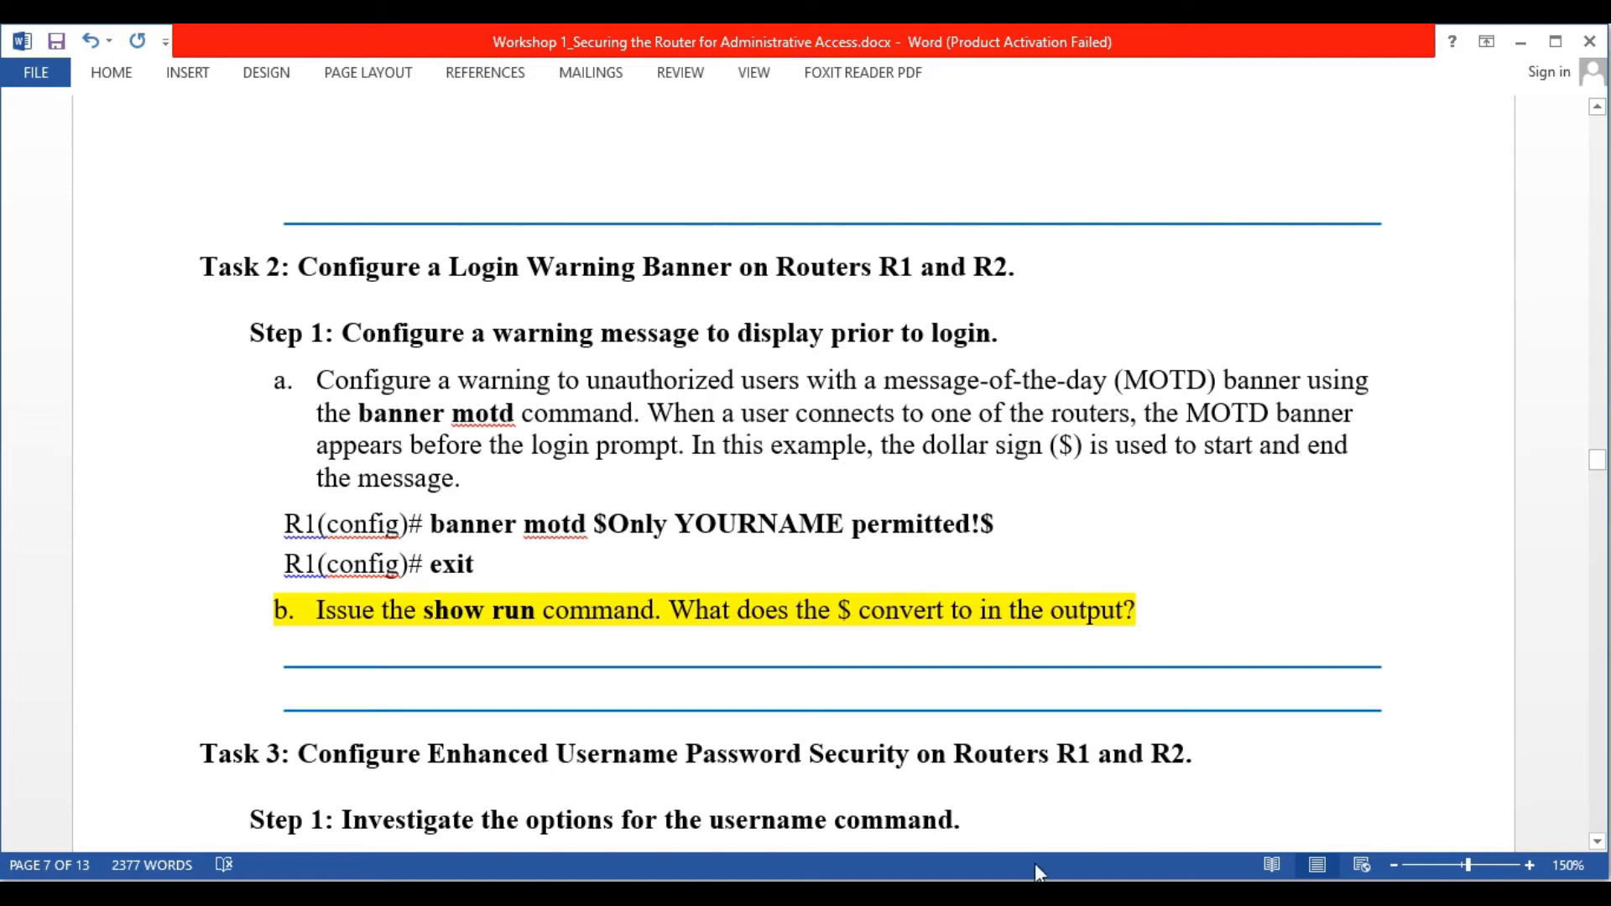
{"action": "key", "text": "alt+Tab"}
{"action": "left_click", "coordinate": [1263, 891]}
{"action": "left_click", "coordinate": [1263, 891]}
{"action": "scroll", "coordinate": [1102, 626], "scroll_direction": "up", "scroll_amount": 8}
{"action": "scroll", "coordinate": [1102, 626], "scroll_direction": "up", "scroll_amount": 3}
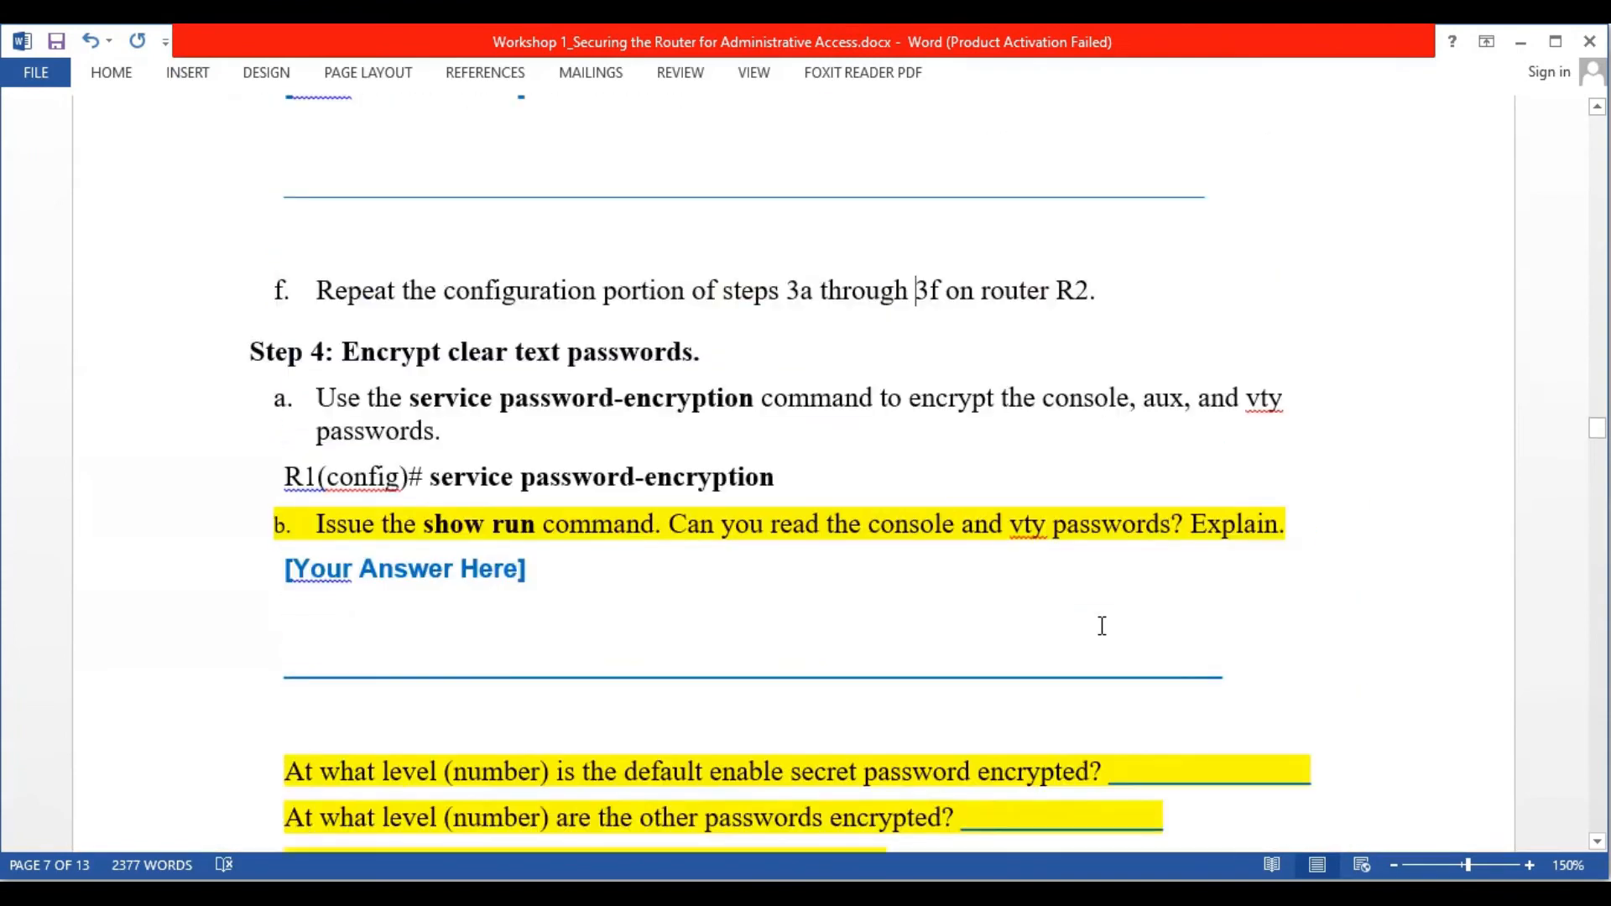
{"action": "scroll", "coordinate": [909, 506], "scroll_direction": "down", "scroll_amount": 3}
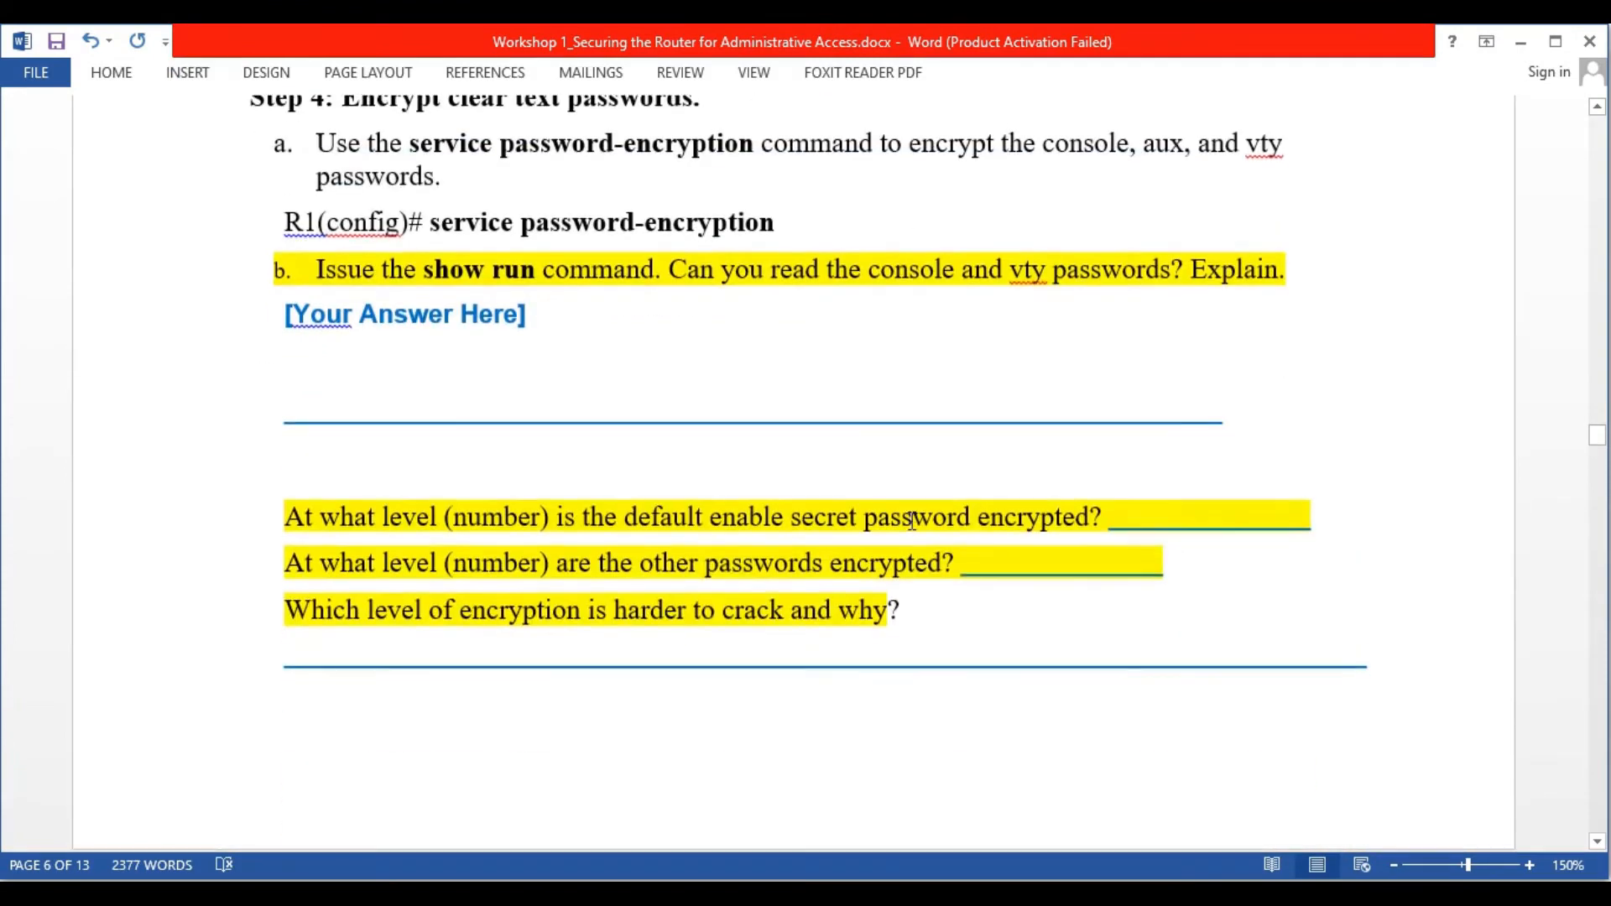
{"action": "scroll", "coordinate": [912, 520], "scroll_direction": "down", "scroll_amount": 12}
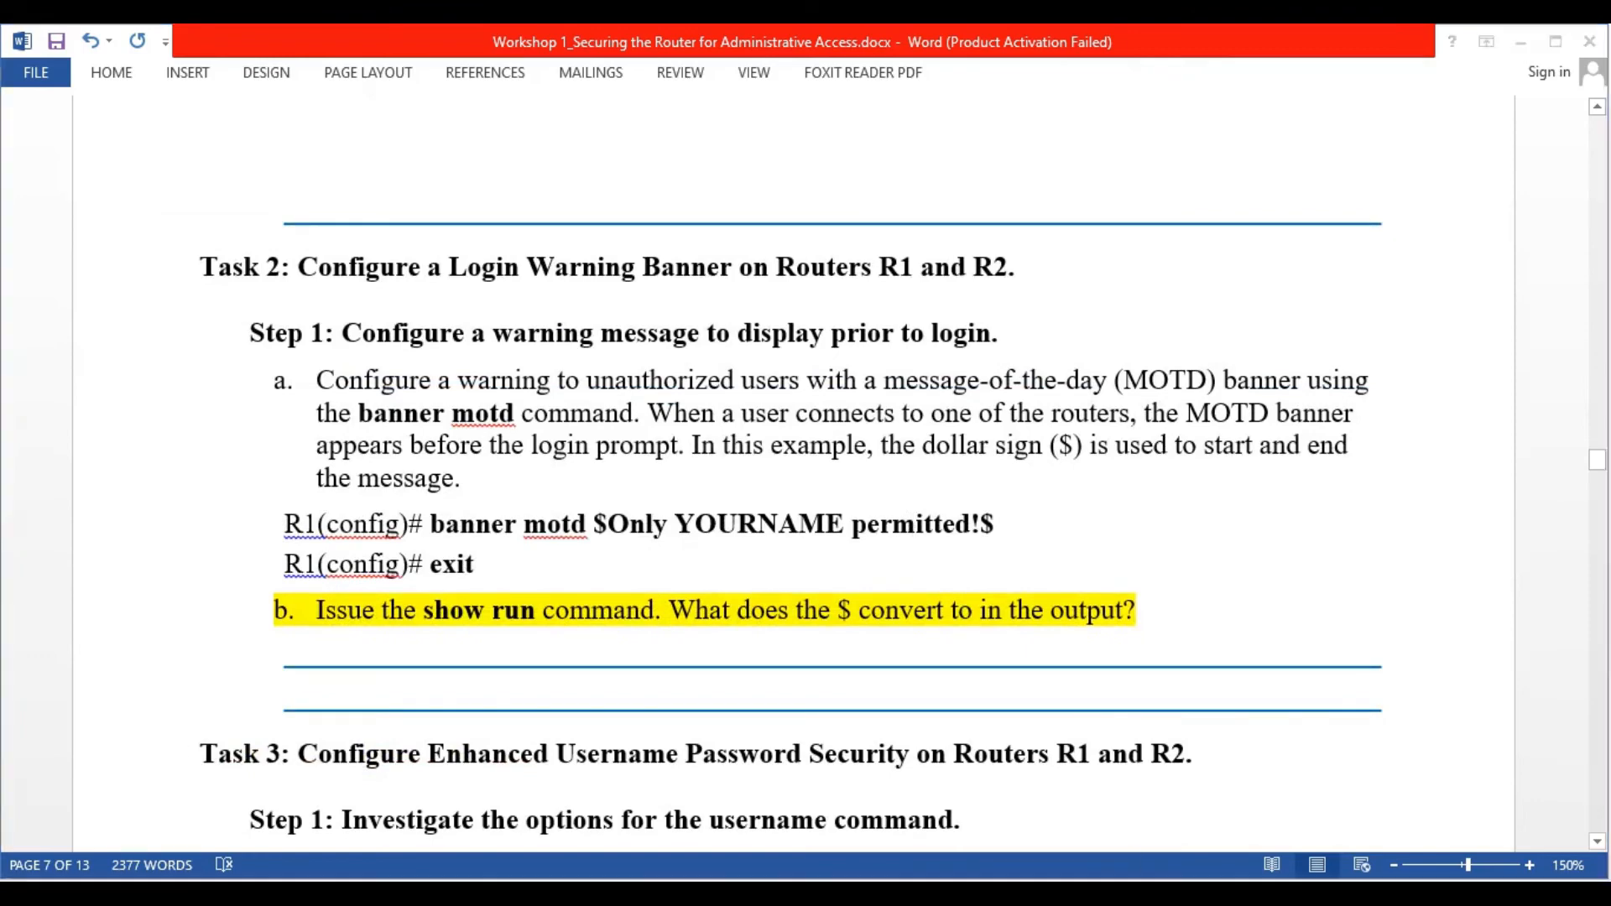
Save R1's configuration with wr and enter global configuration mode
{"action": "left_click", "coordinate": [1103, 772]}
{"action": "type", "text": "wr"}
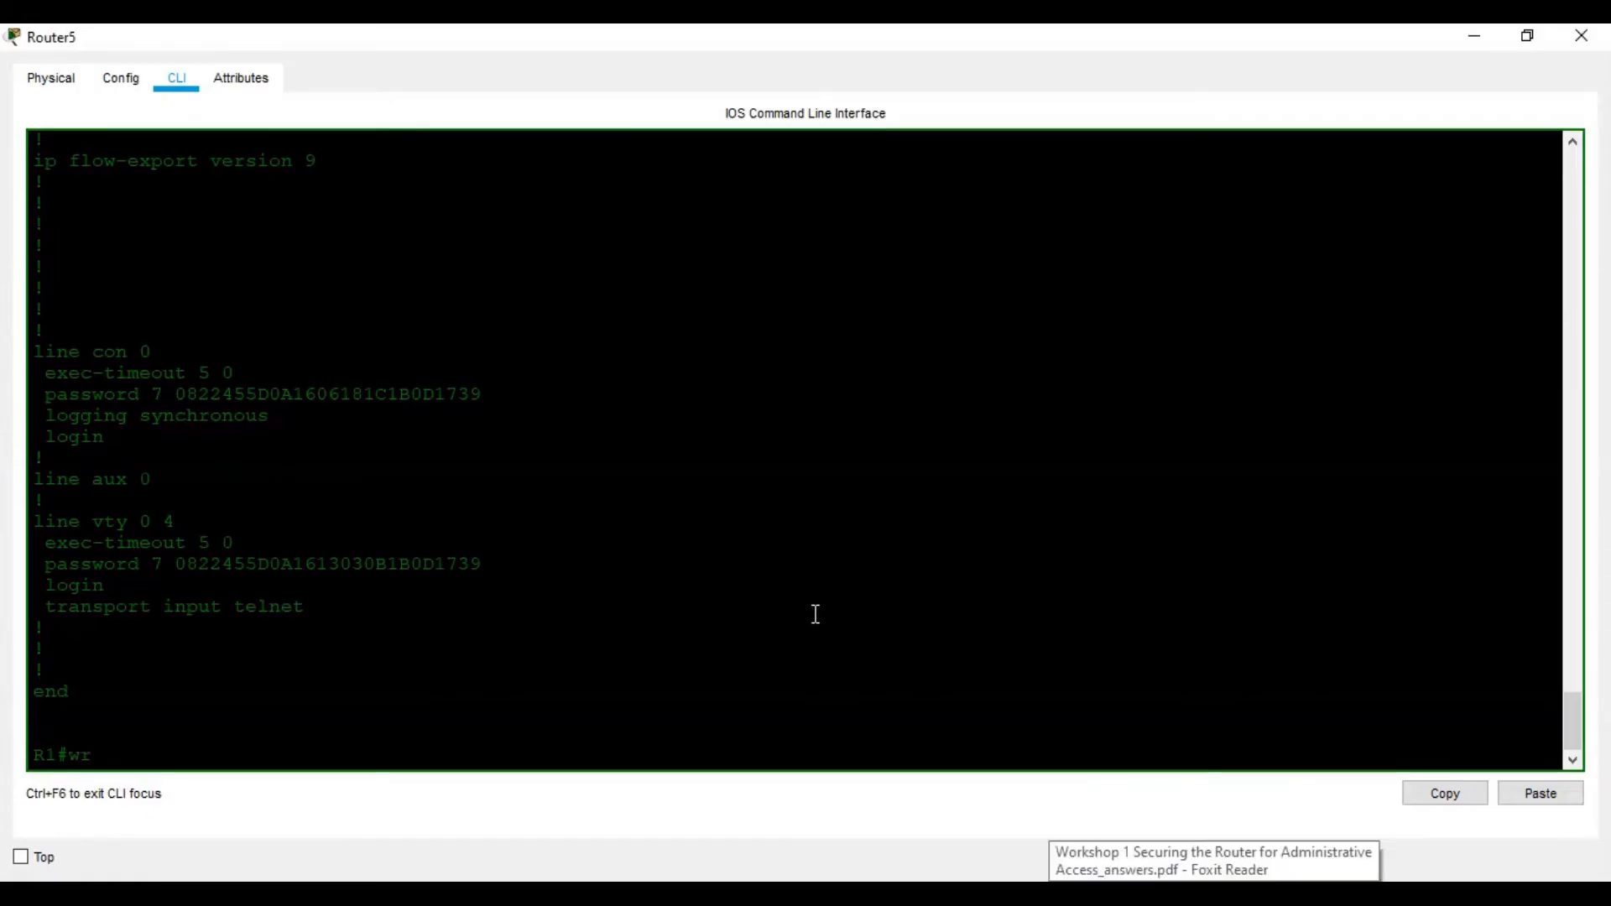
{"action": "key", "text": "Return"}
{"action": "key", "text": "Return"}
{"action": "key", "text": "Return"}
{"action": "key", "text": "Return"}
{"action": "key", "text": "Return"}
{"action": "type", "text": "conf t"}
{"action": "key", "text": "Return"}
{"action": "key", "text": "Return"}
{"action": "key", "text": "Return"}
{"action": "key", "text": "Return"}
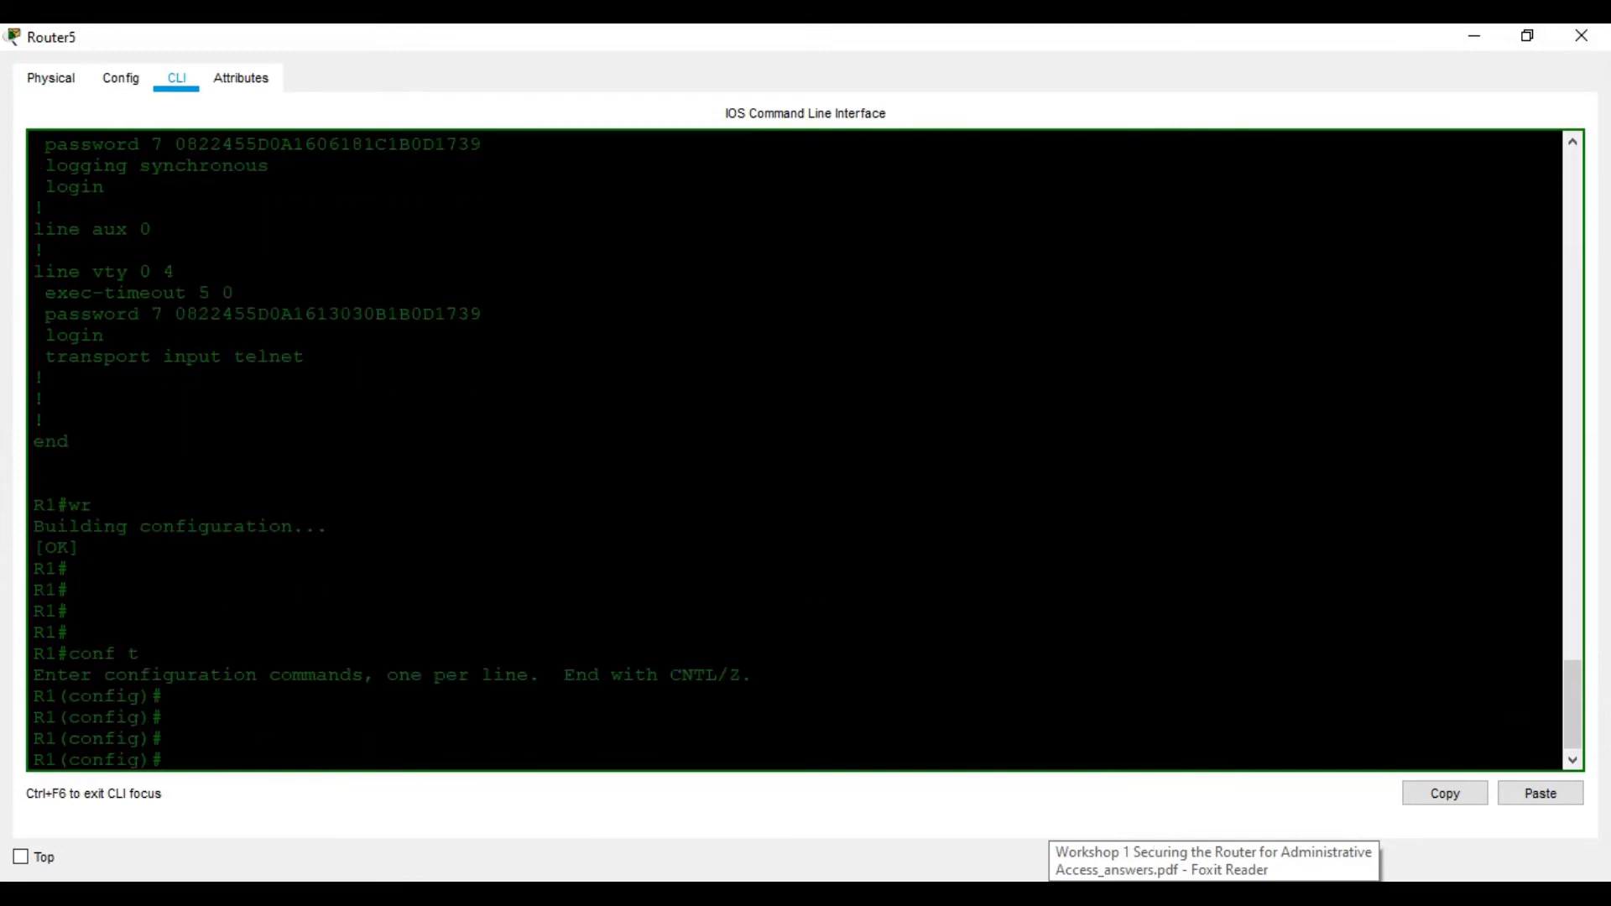
Look up the banner and banner motd syntax with ? help on R1
{"action": "left_click", "coordinate": [1171, 893]}
{"action": "left_click", "coordinate": [1171, 893]}
{"action": "type", "text": "ban"}
{"action": "key", "text": "Tab"}
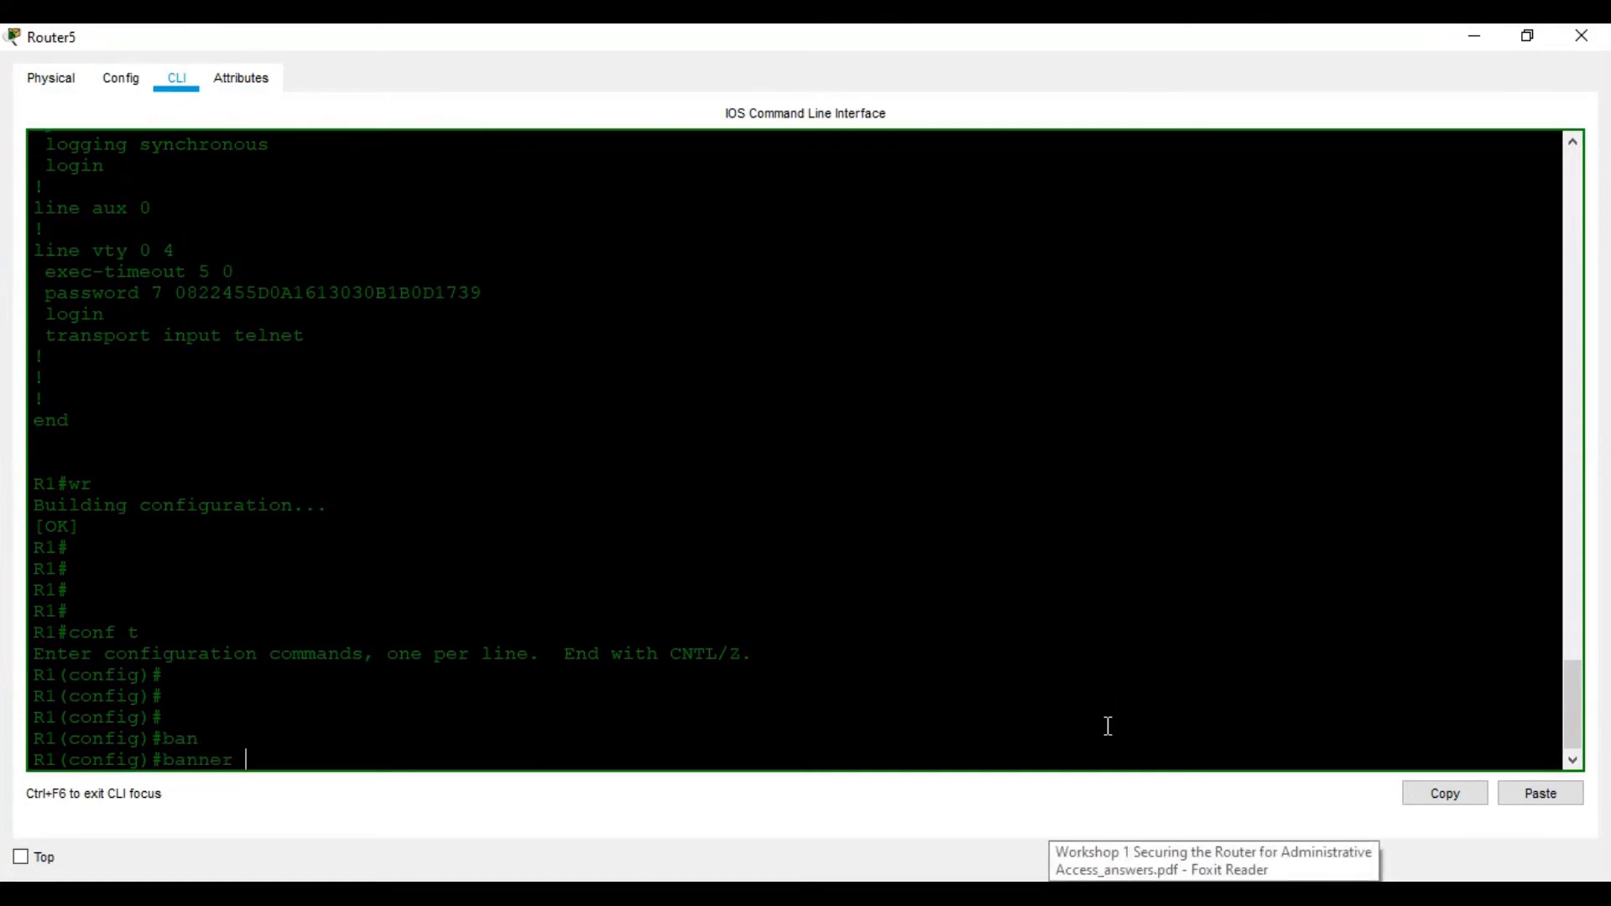
{"action": "type", "text": "?"}
{"action": "type", "text": "mo"}
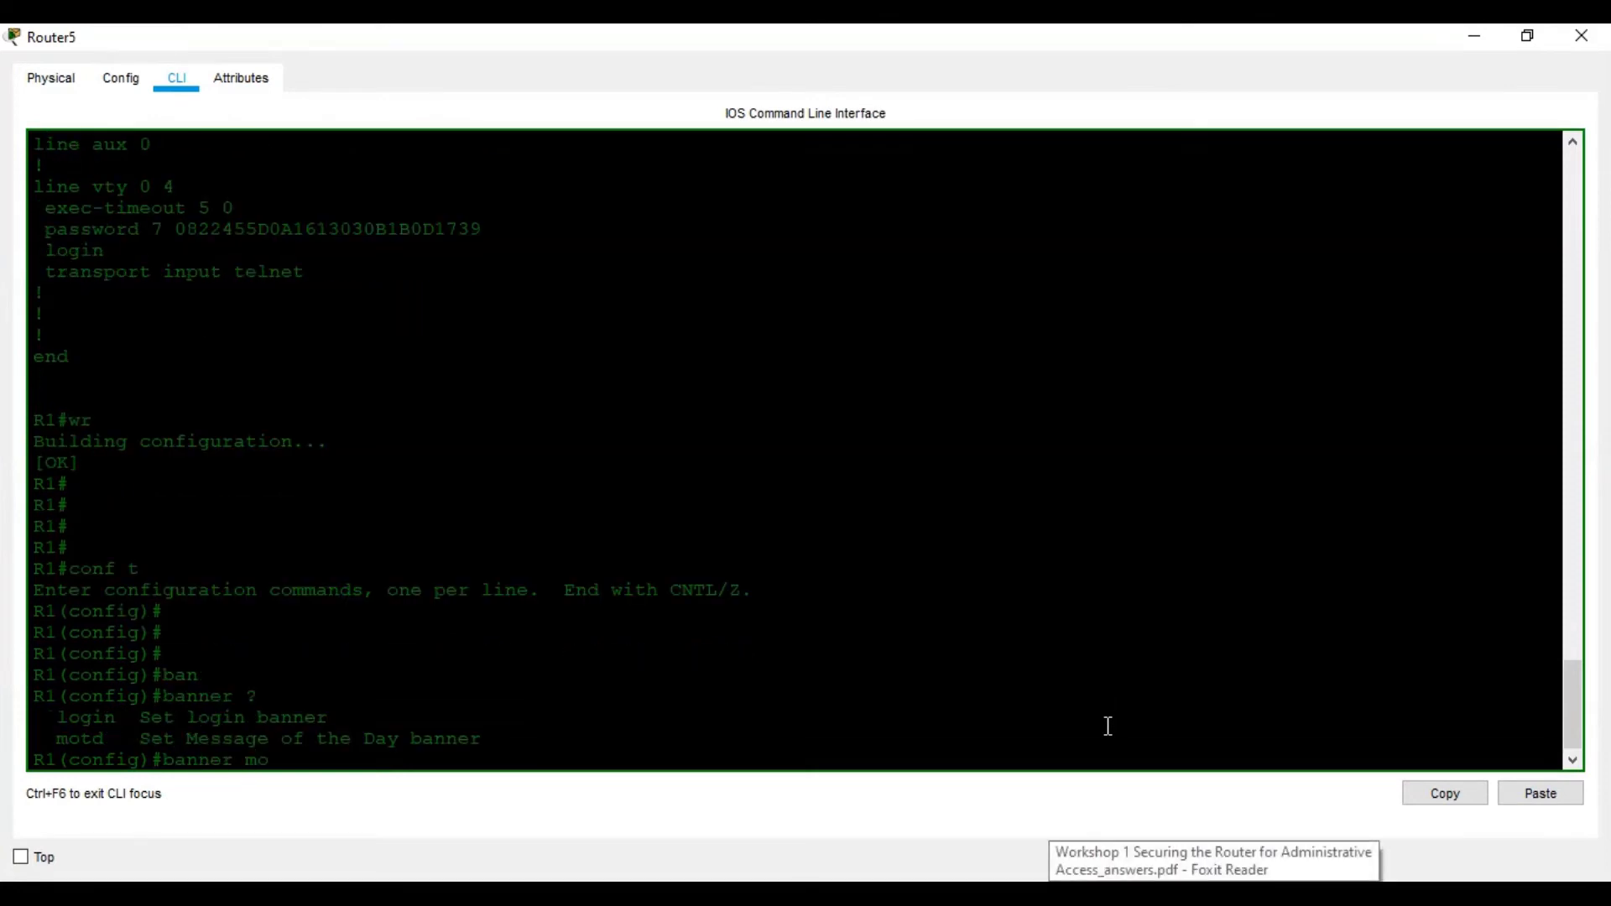
{"action": "type", "text": "t"}
{"action": "key", "text": "Tab"}
{"action": "type", "text": "?"}
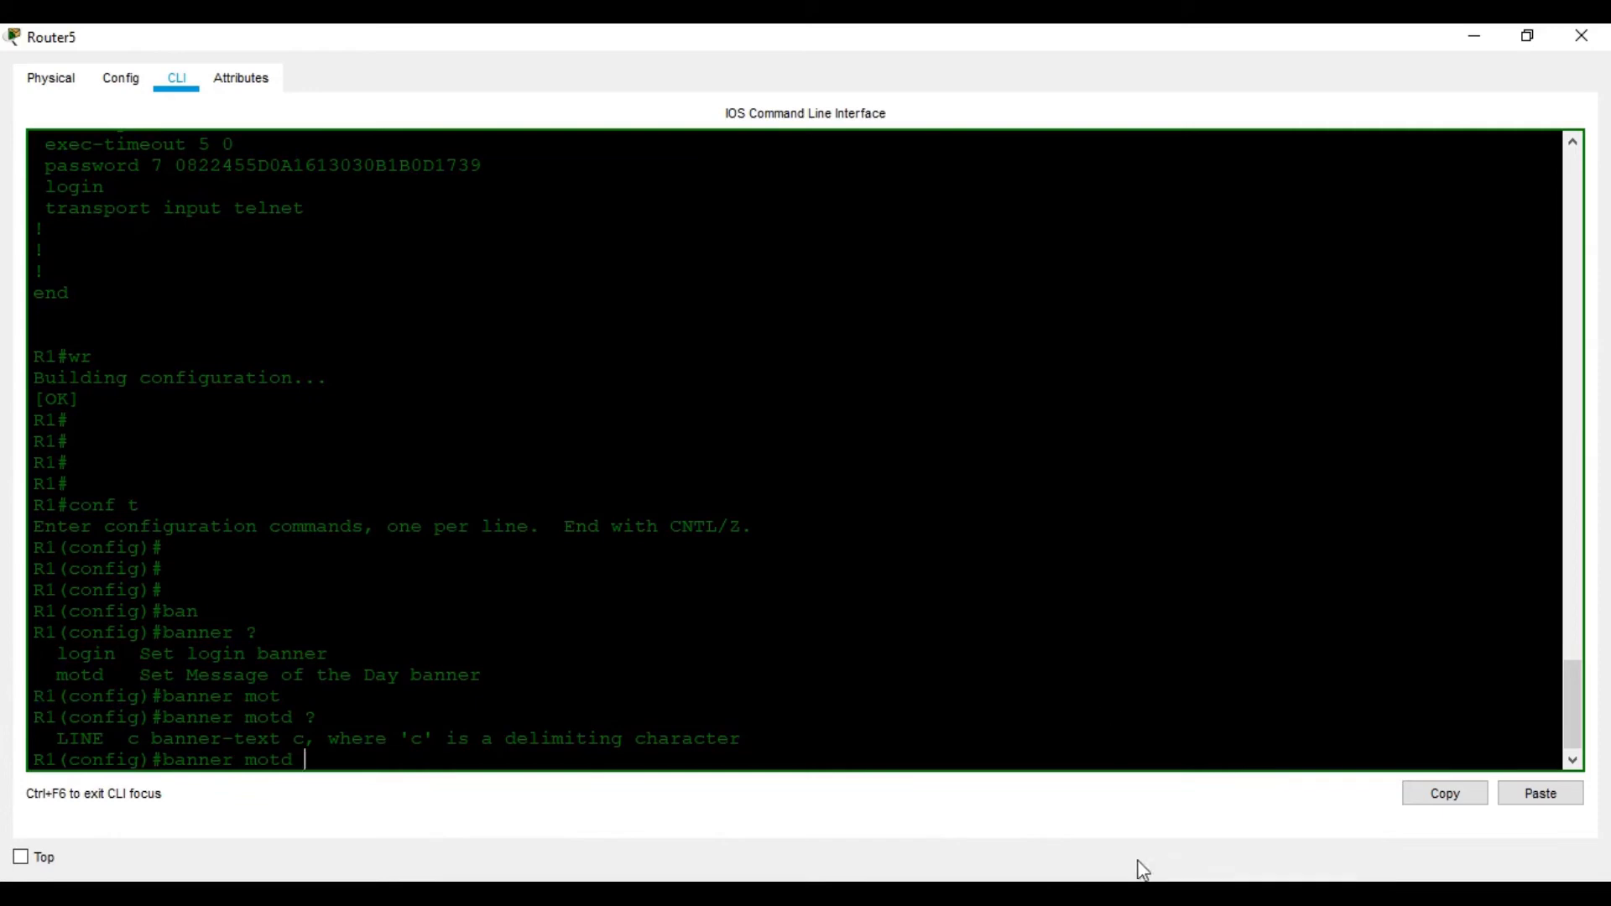
{"action": "key", "text": "alt+Tab"}
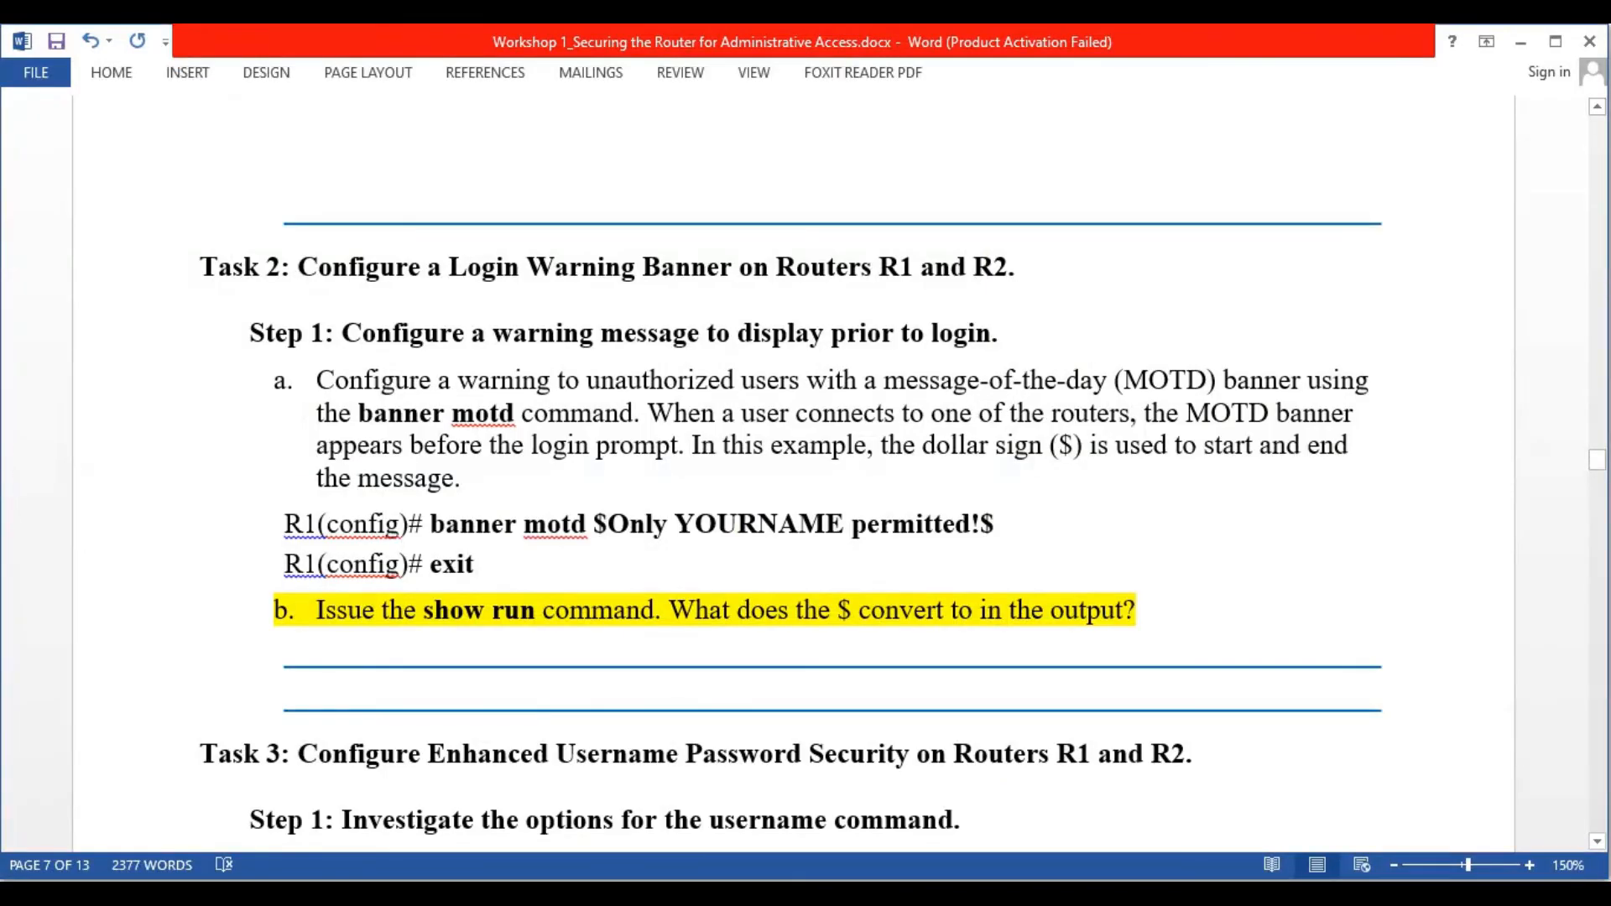
Copy $Only YOURNAME permitted!$ from the worksheet and paste it after banner motd in R1's CLI
{"action": "left_click_drag", "start_coordinate": [996, 522], "coordinate": [610, 533]}
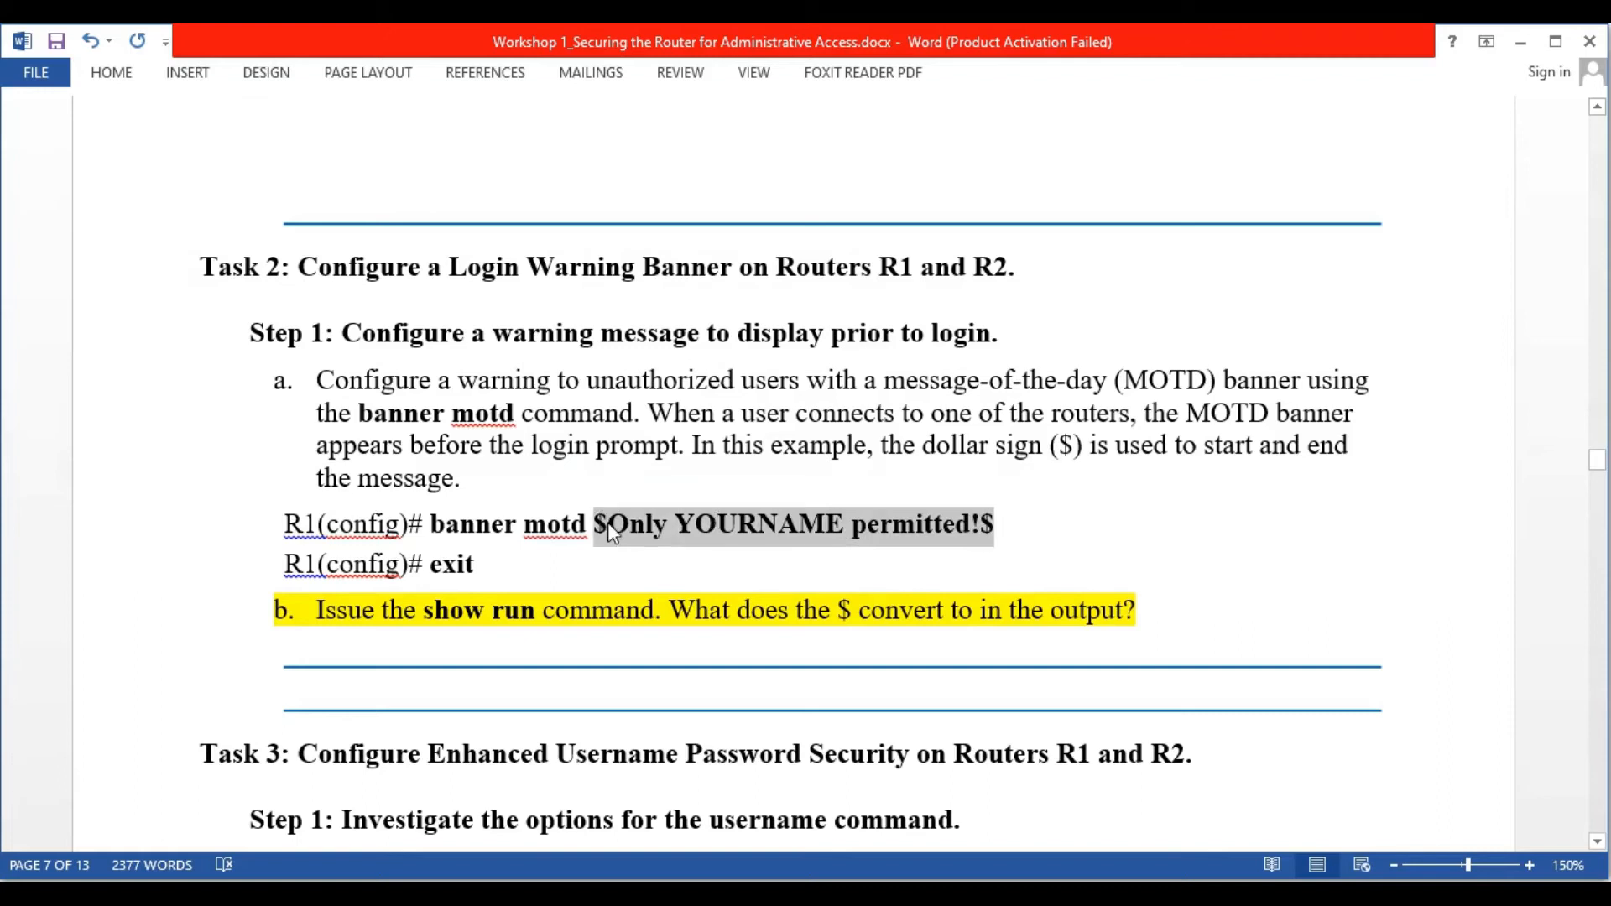
{"action": "right_click", "coordinate": [610, 534]}
{"action": "left_click", "coordinate": [671, 210]}
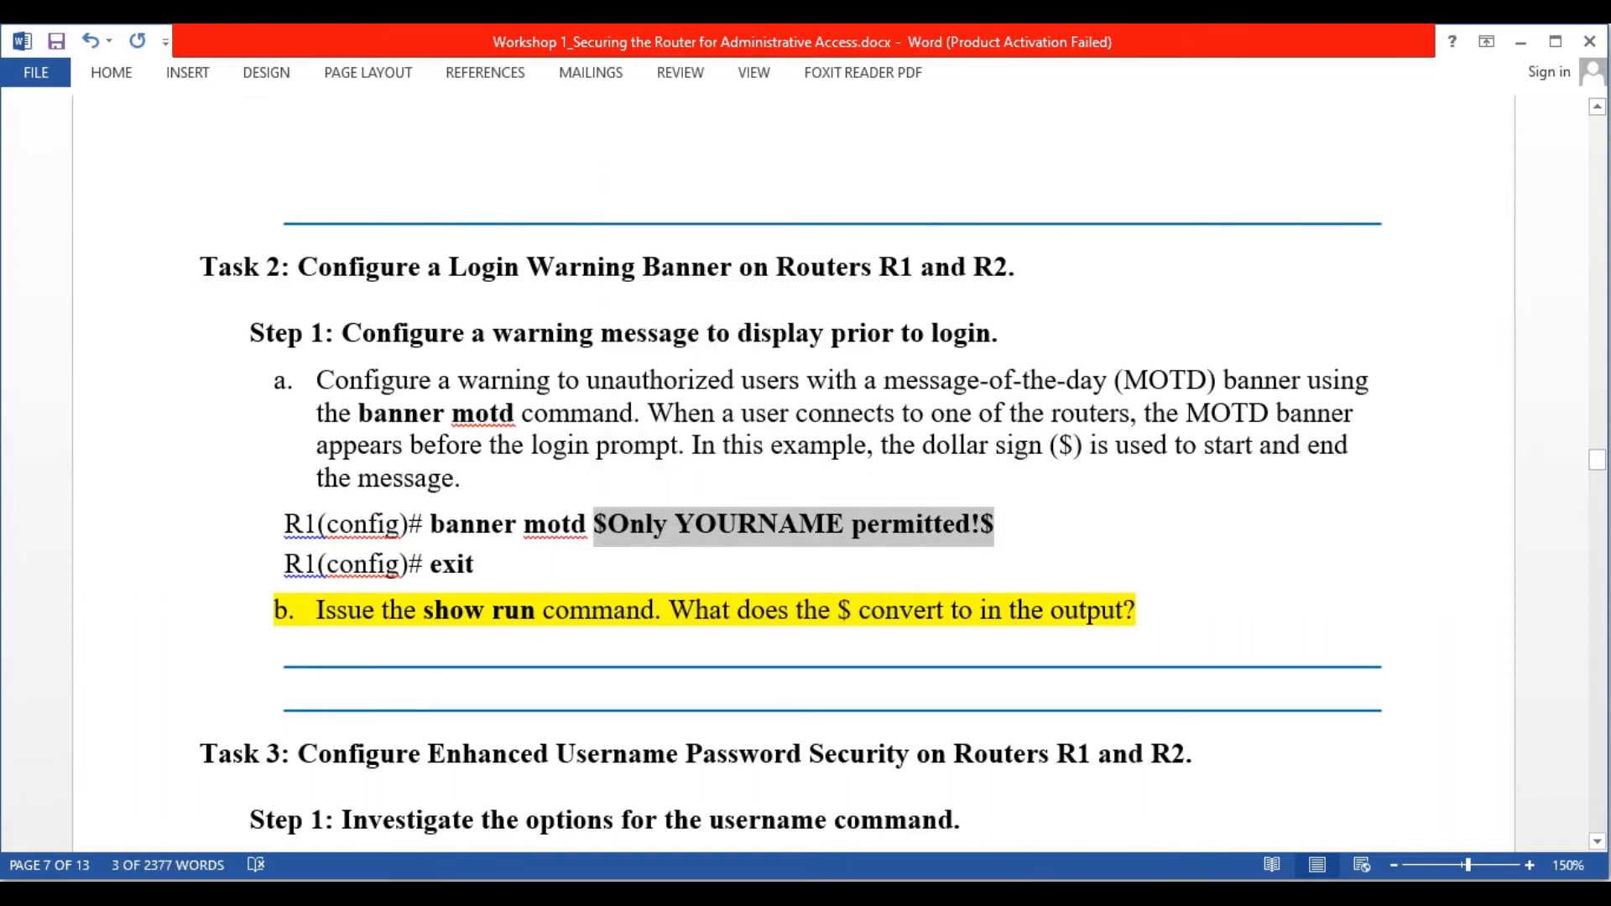
{"action": "key", "text": "alt+Tab"}
{"action": "right_click", "coordinate": [905, 725]}
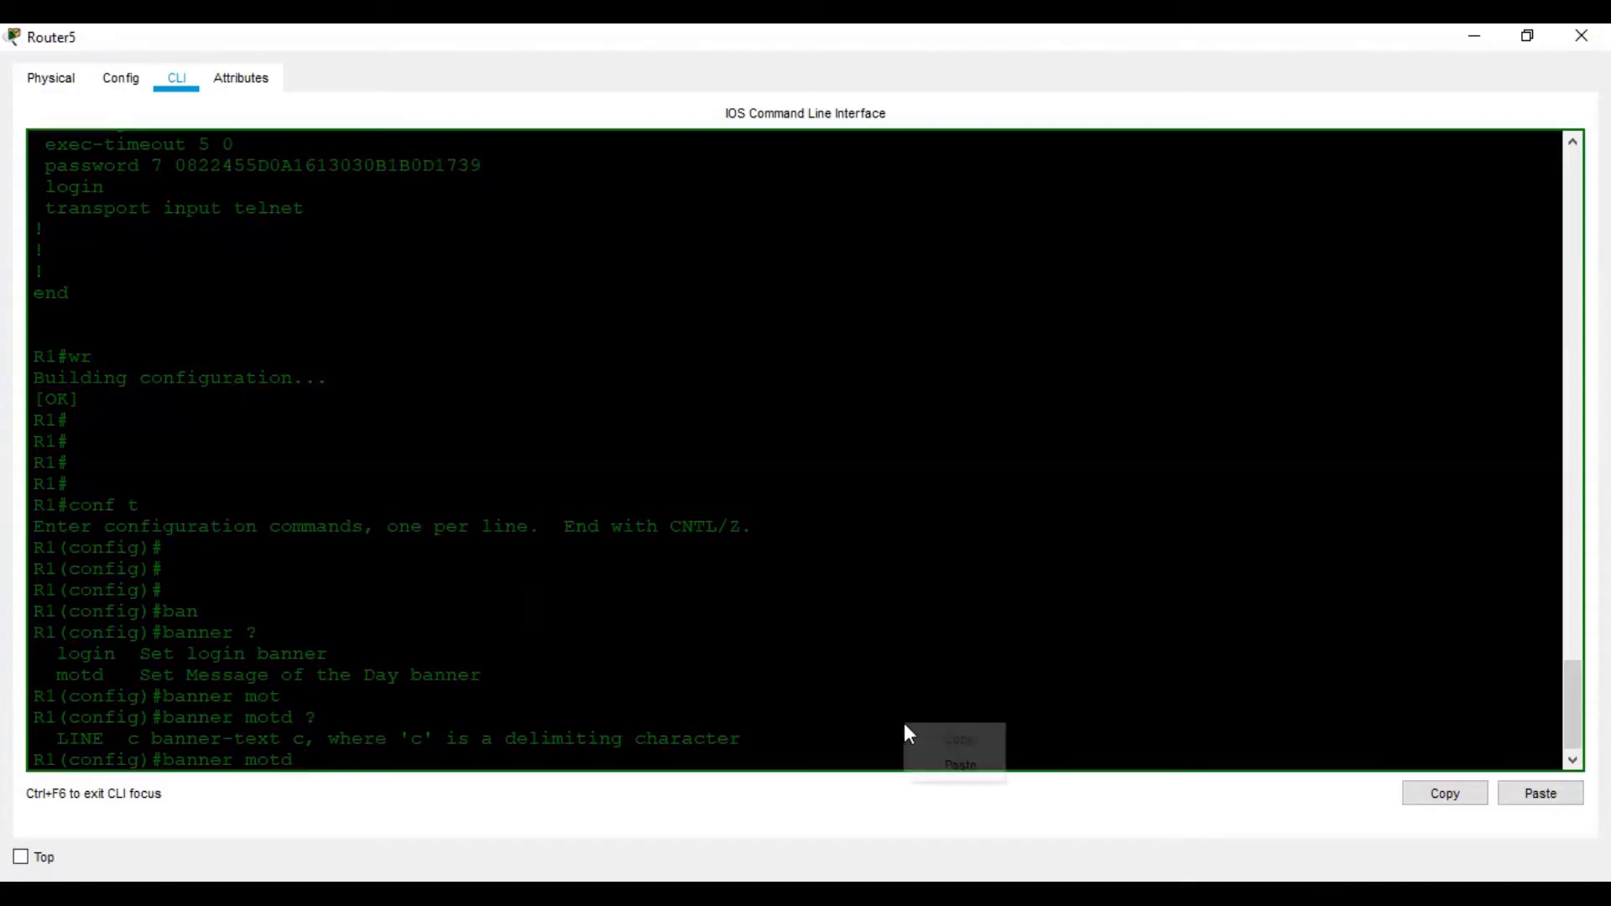
{"action": "left_click", "coordinate": [960, 766]}
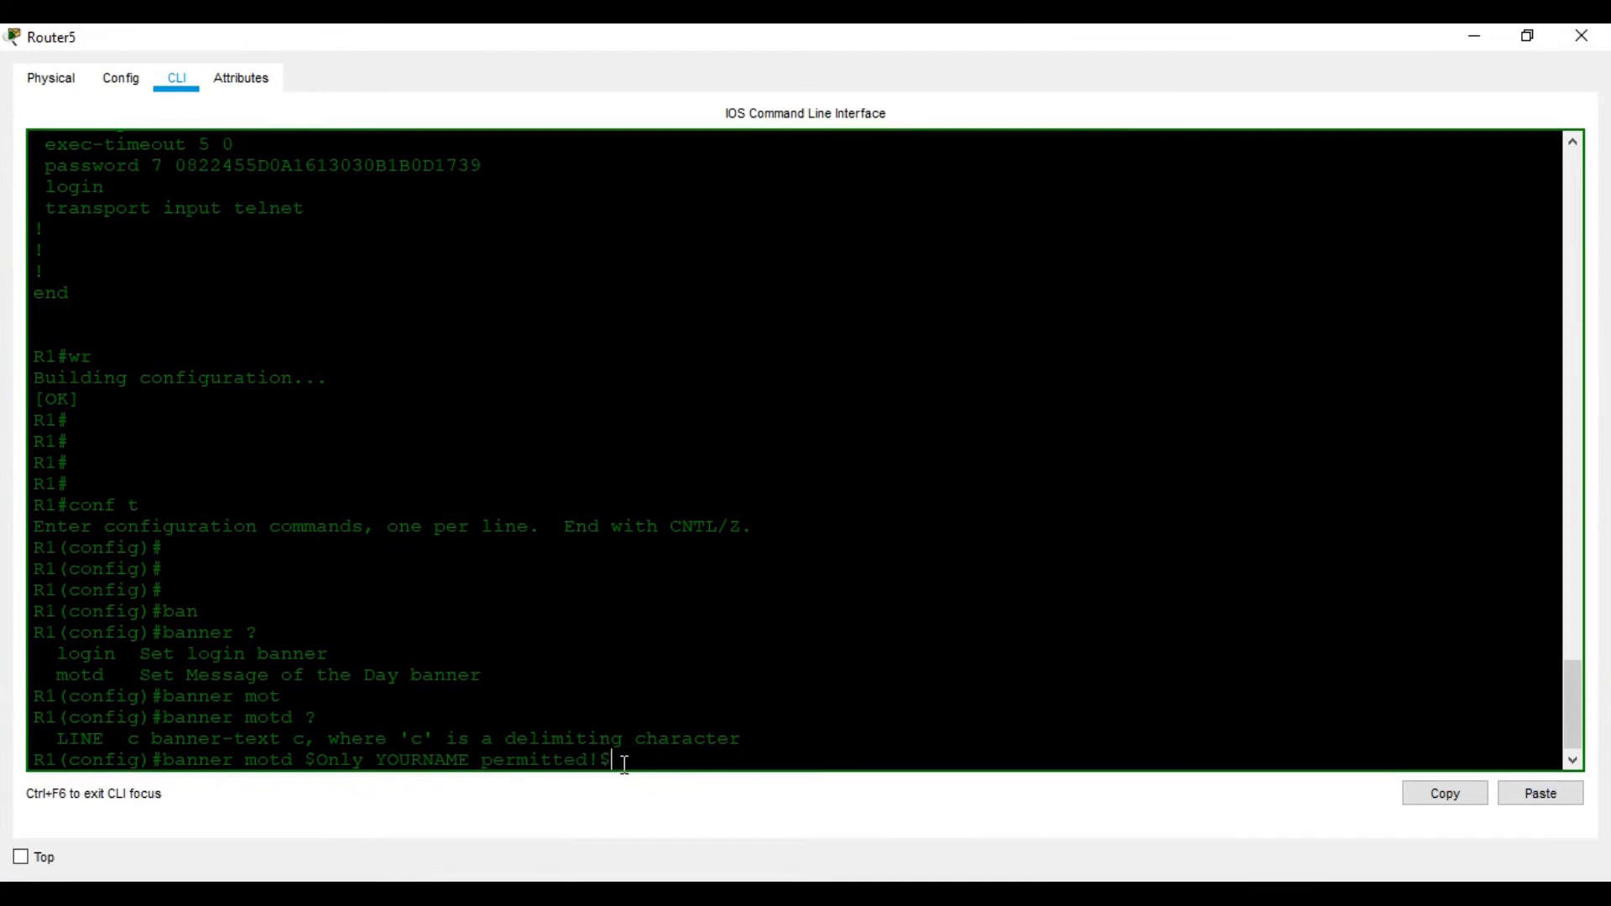
Apply the MOTD banner and exit back to R1's privileged prompt
{"action": "key", "text": "alt+Tab"}
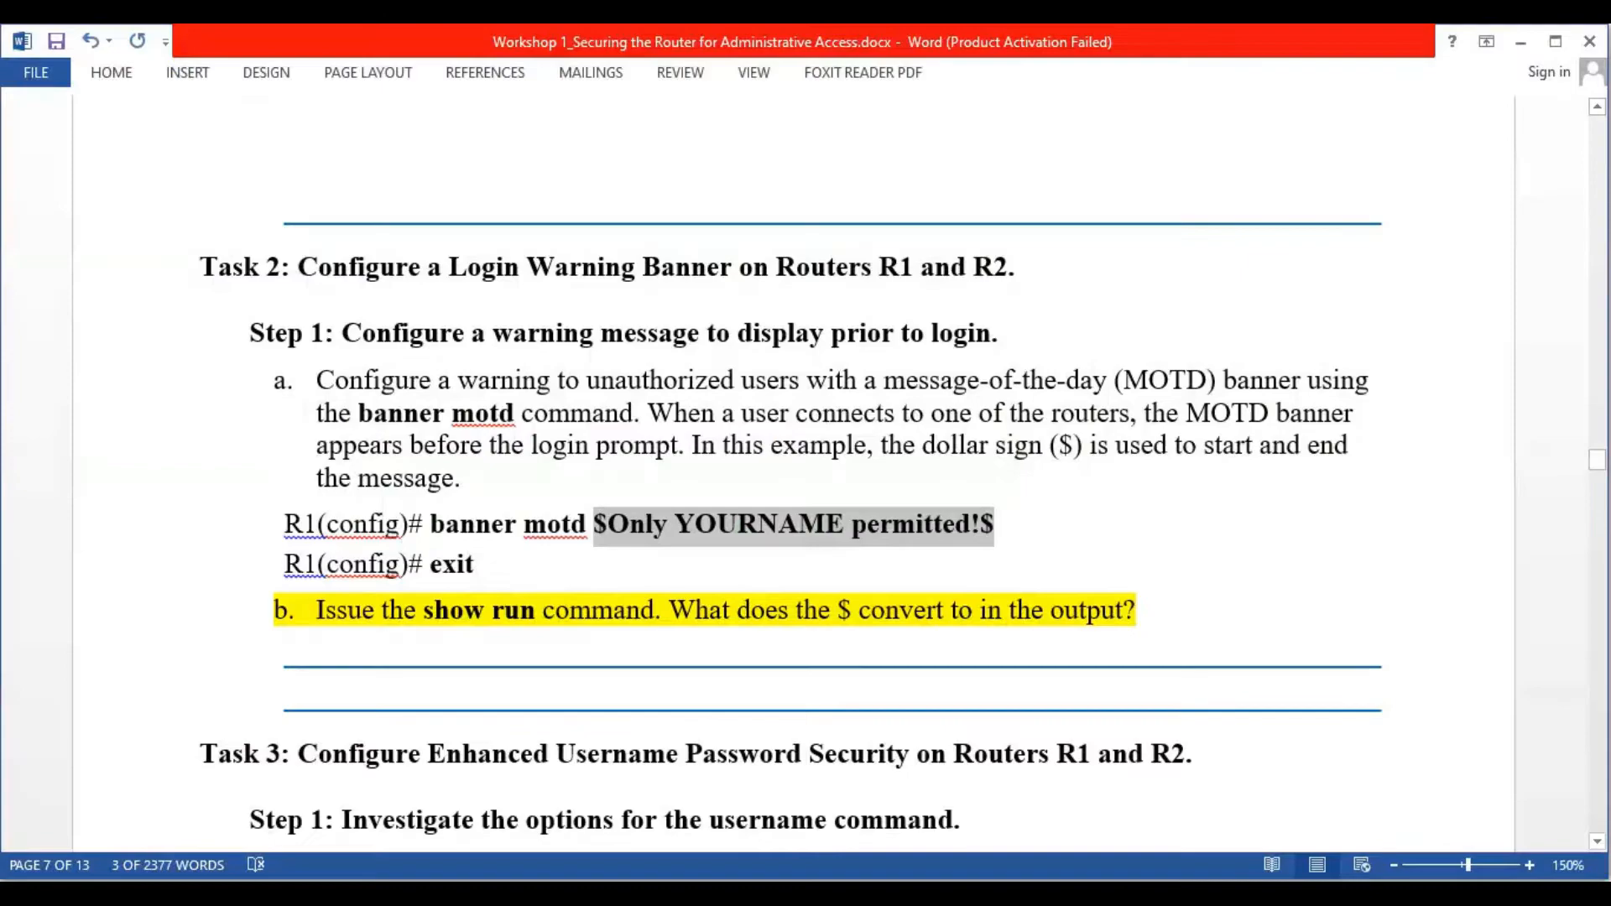
{"action": "key", "text": "alt+Tab"}
{"action": "key", "text": "Return"}
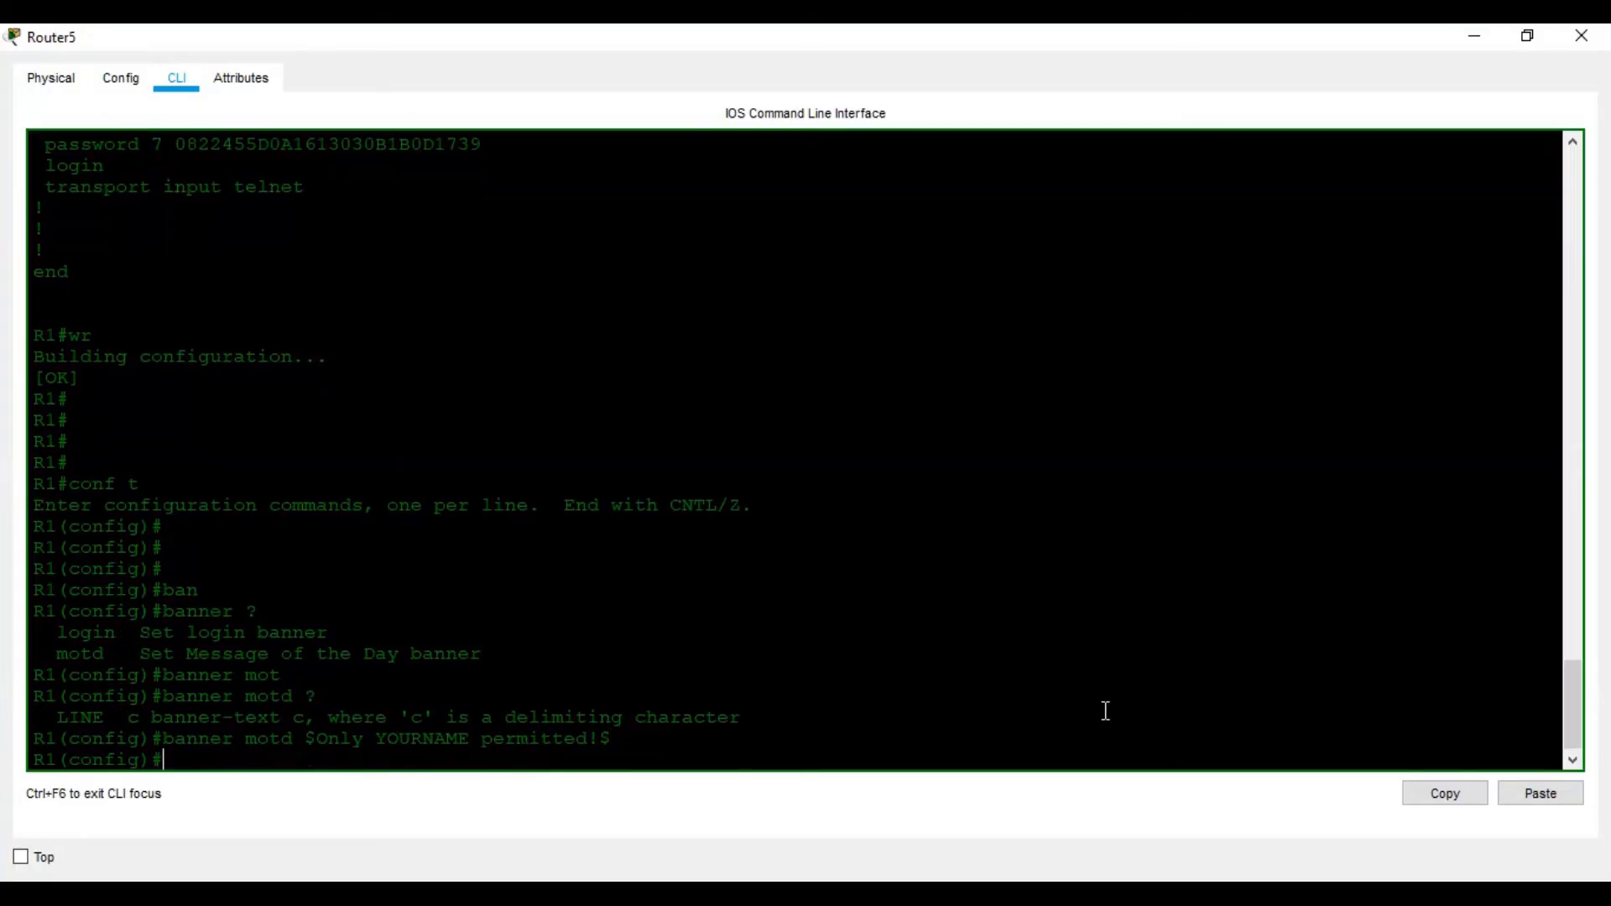
{"action": "type", "text": "exit"}
{"action": "key", "text": "Return"}
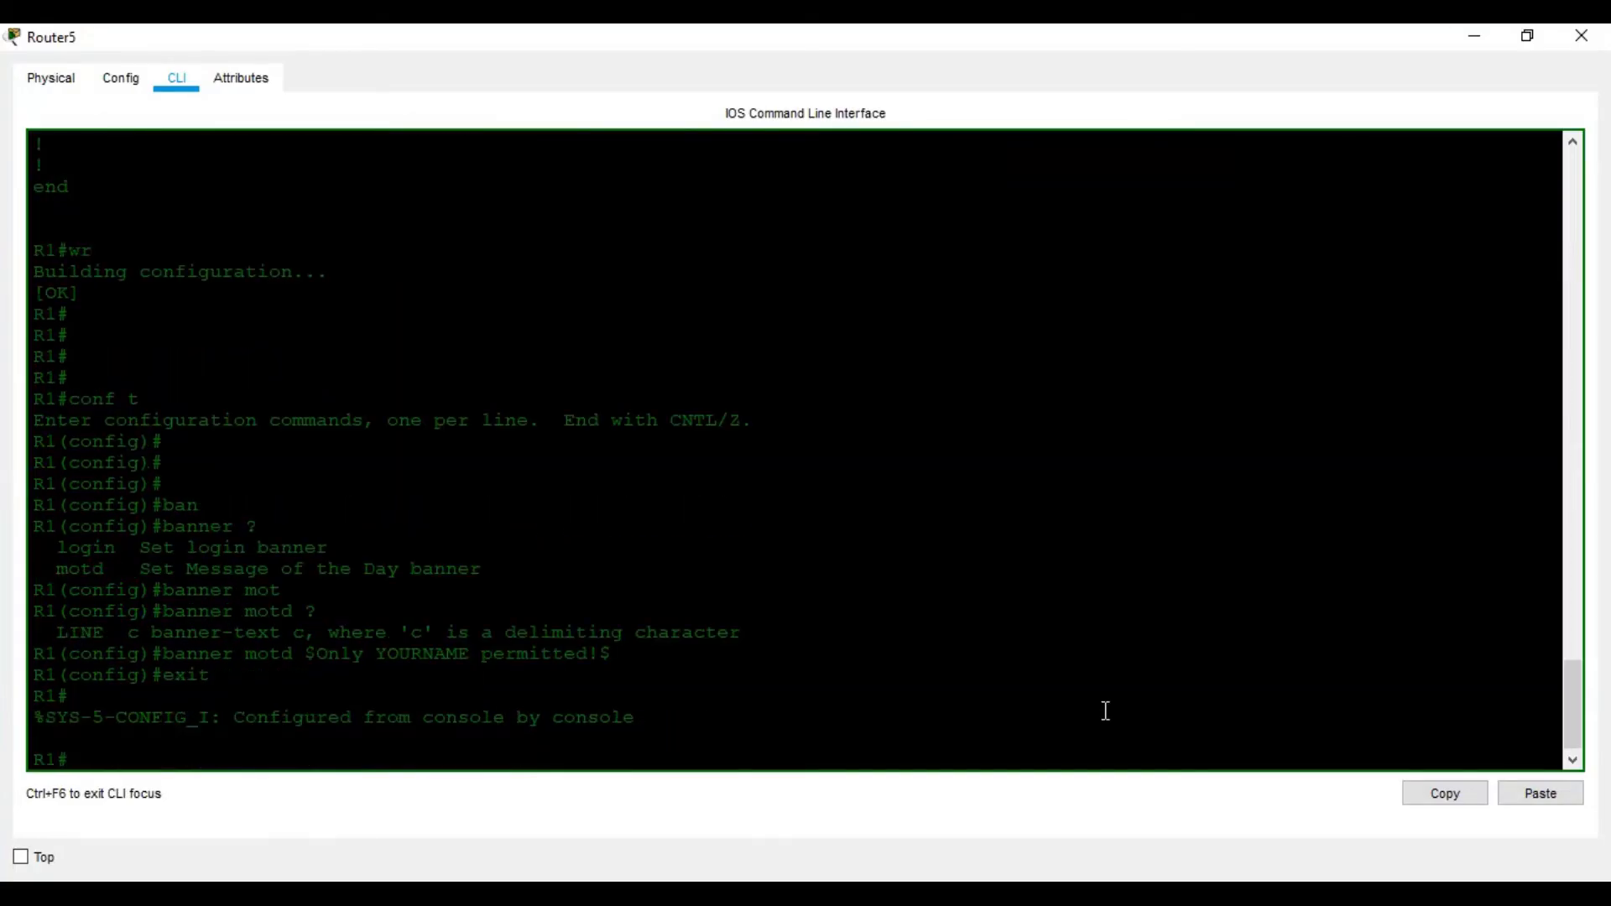
{"action": "key", "text": "Return"}
{"action": "key", "text": "Return"}
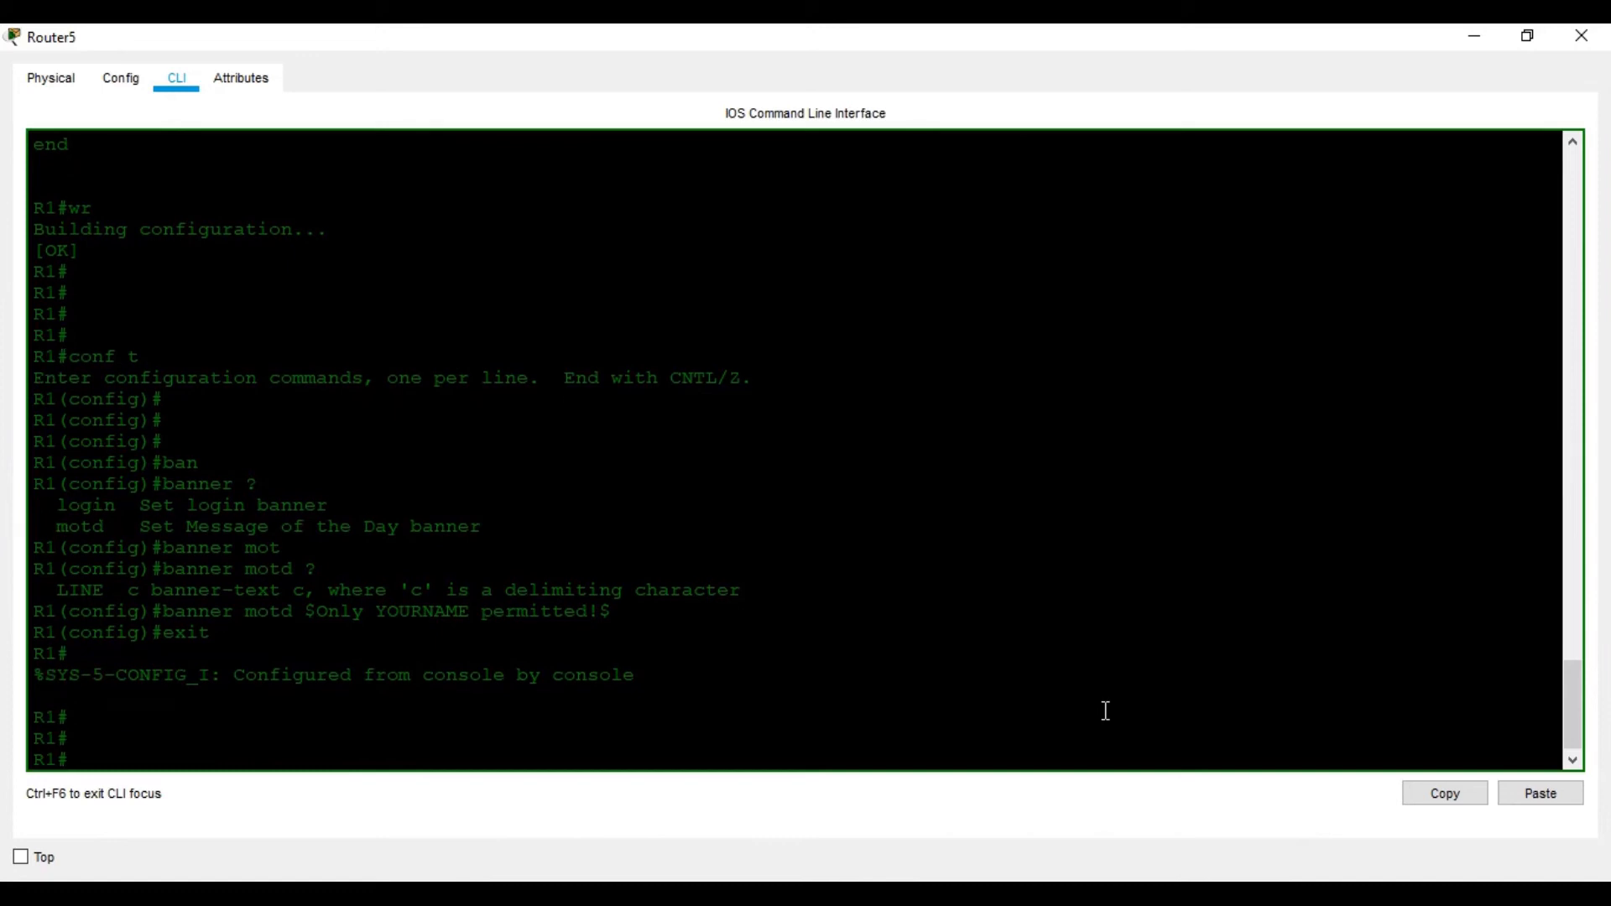
{"action": "key", "text": "alt+Tab"}
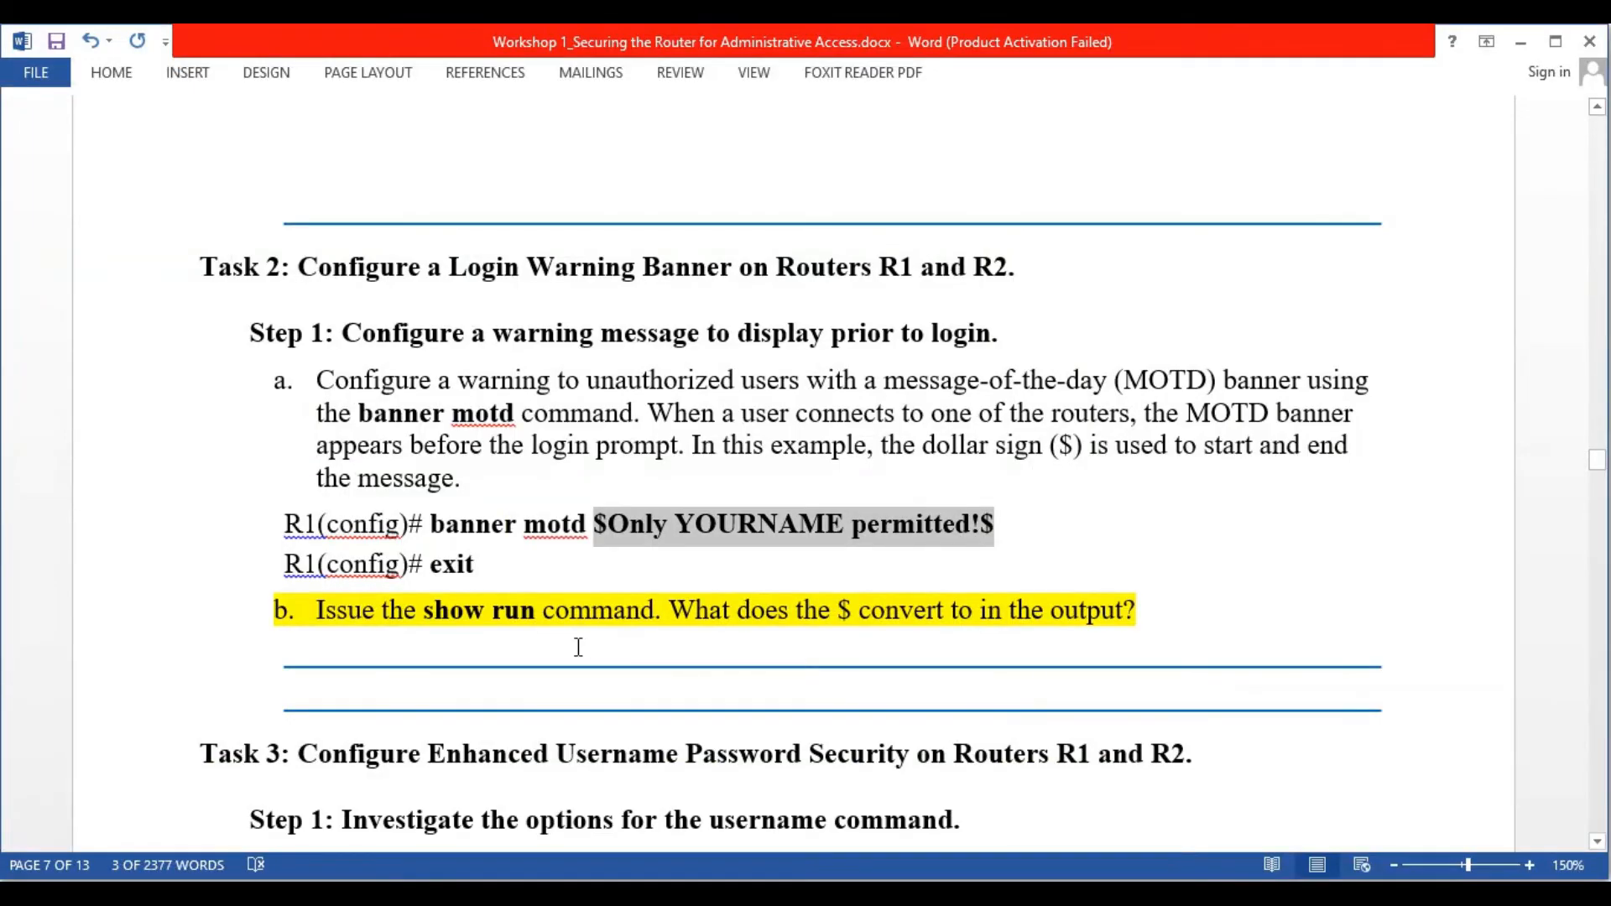
Display R1's running-config and page down to the line banner motd ^COnly YOURNAME permitted!^C
{"action": "scroll", "coordinate": [579, 647], "scroll_direction": "down", "scroll_amount": 1}
{"action": "key", "text": "alt+Tab"}
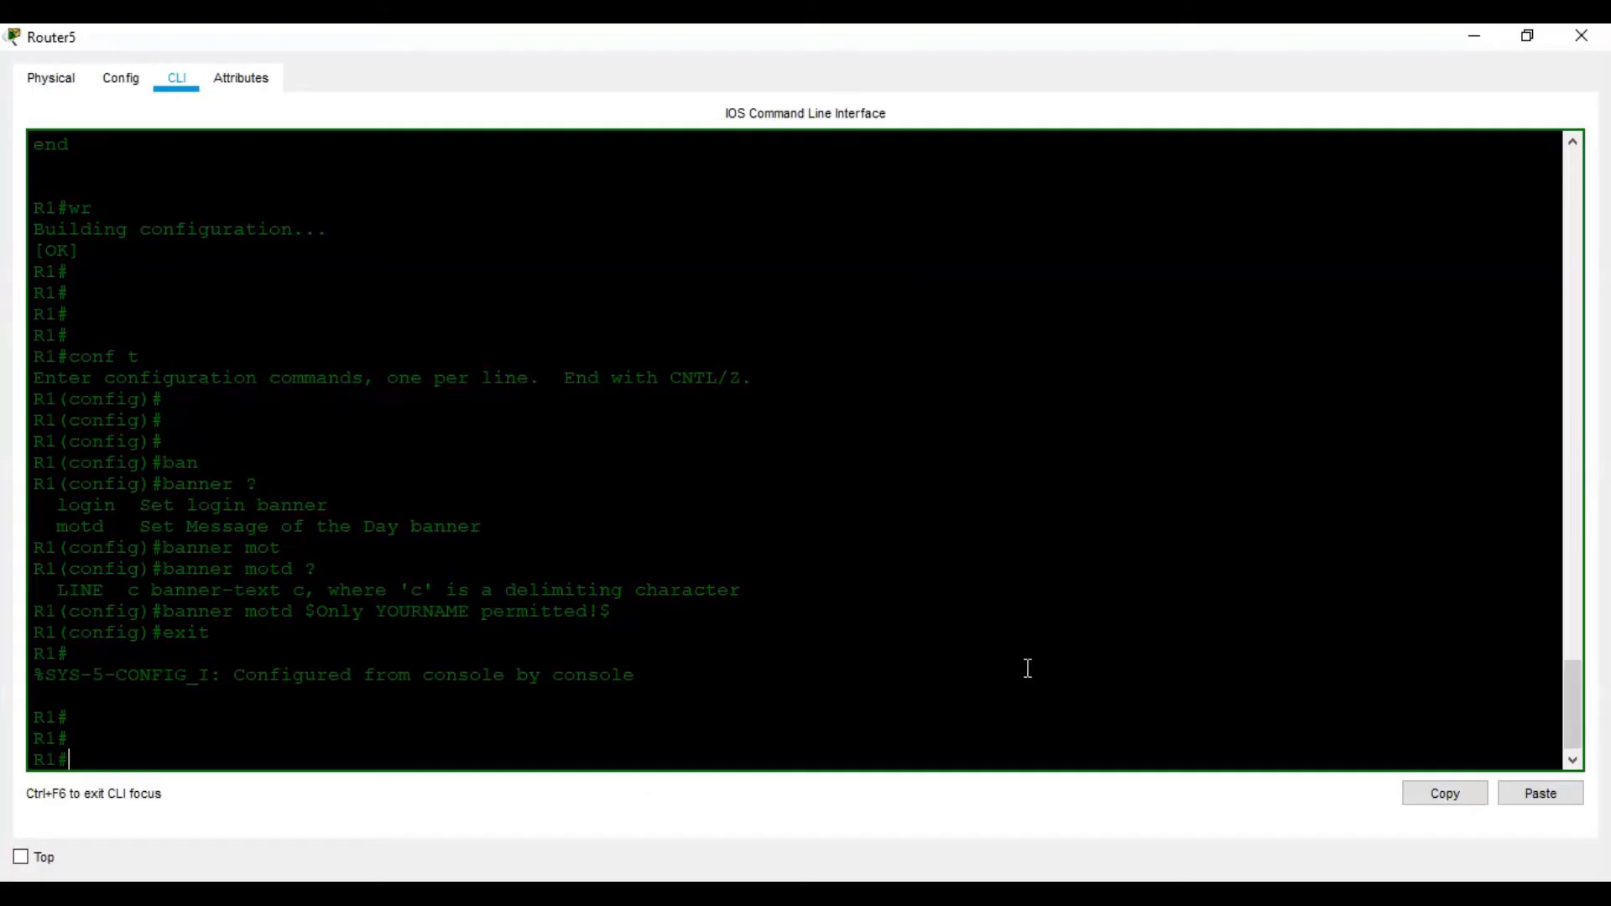
{"action": "type", "text": "sh"}
{"action": "key", "text": "Tab"}
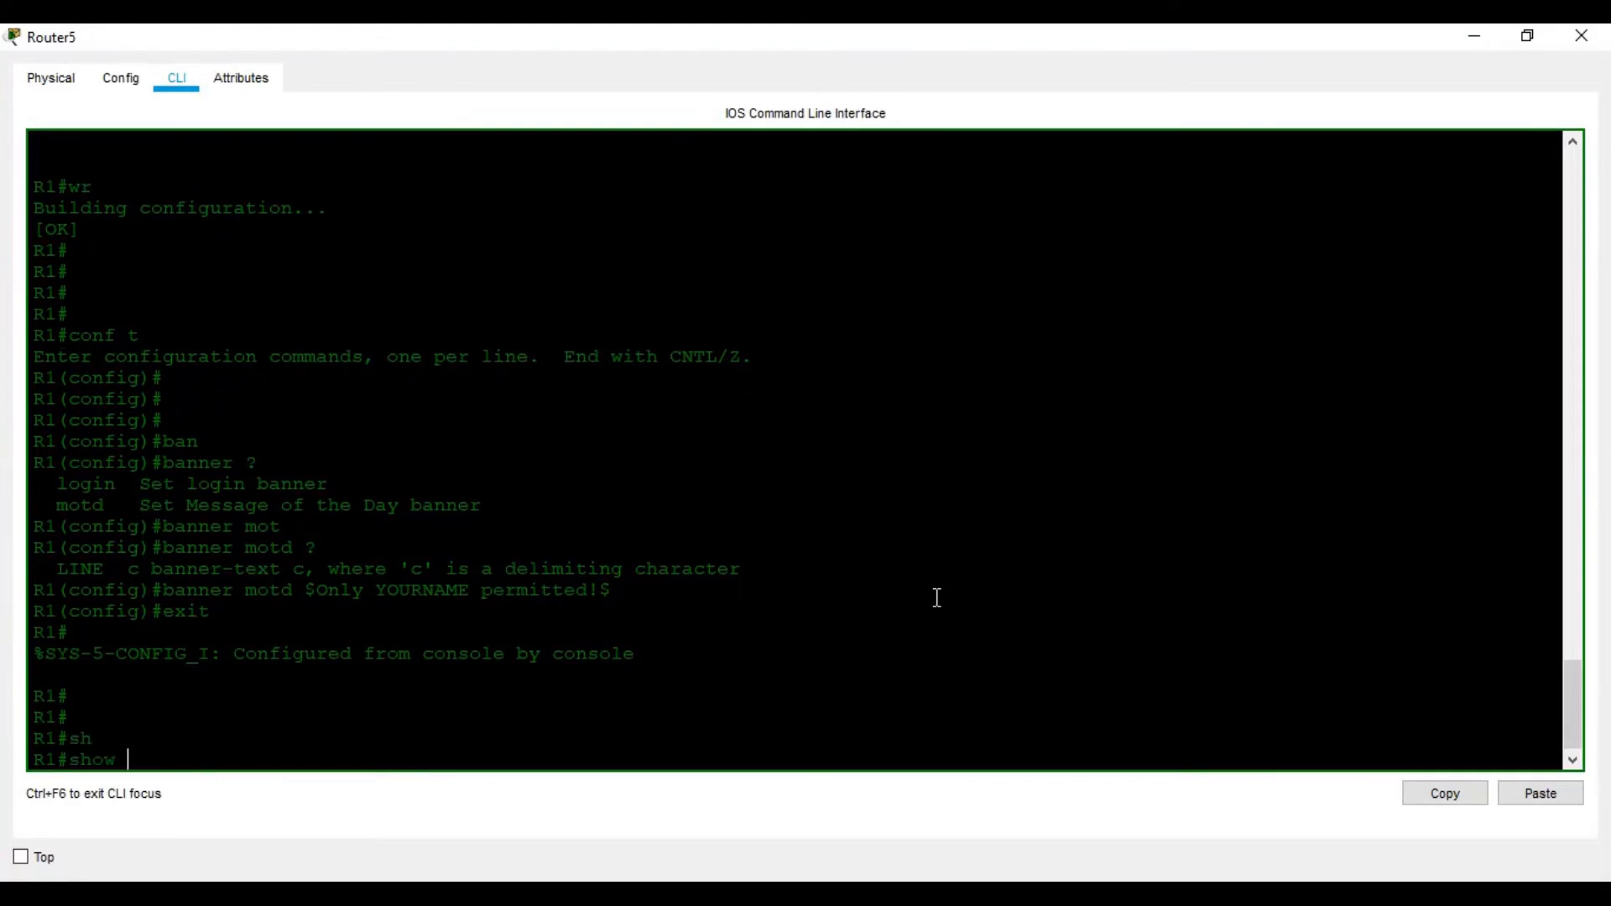
{"action": "key", "text": "Return"}
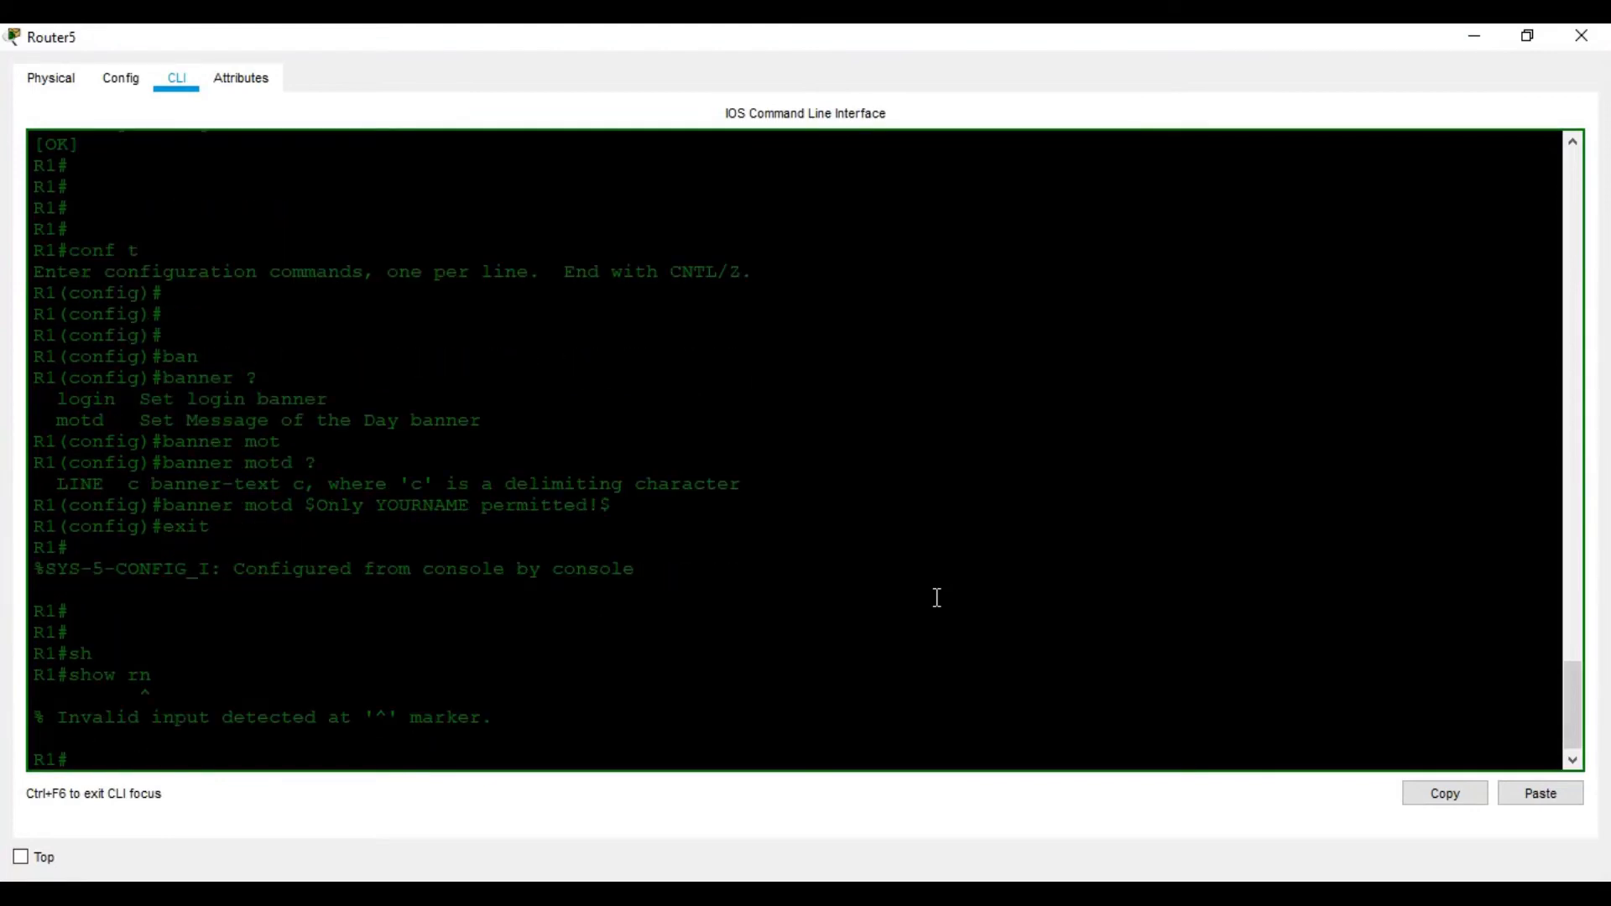
{"action": "key", "text": "Up"}
{"action": "key", "text": "Tab"}
{"action": "key", "text": "Return"}
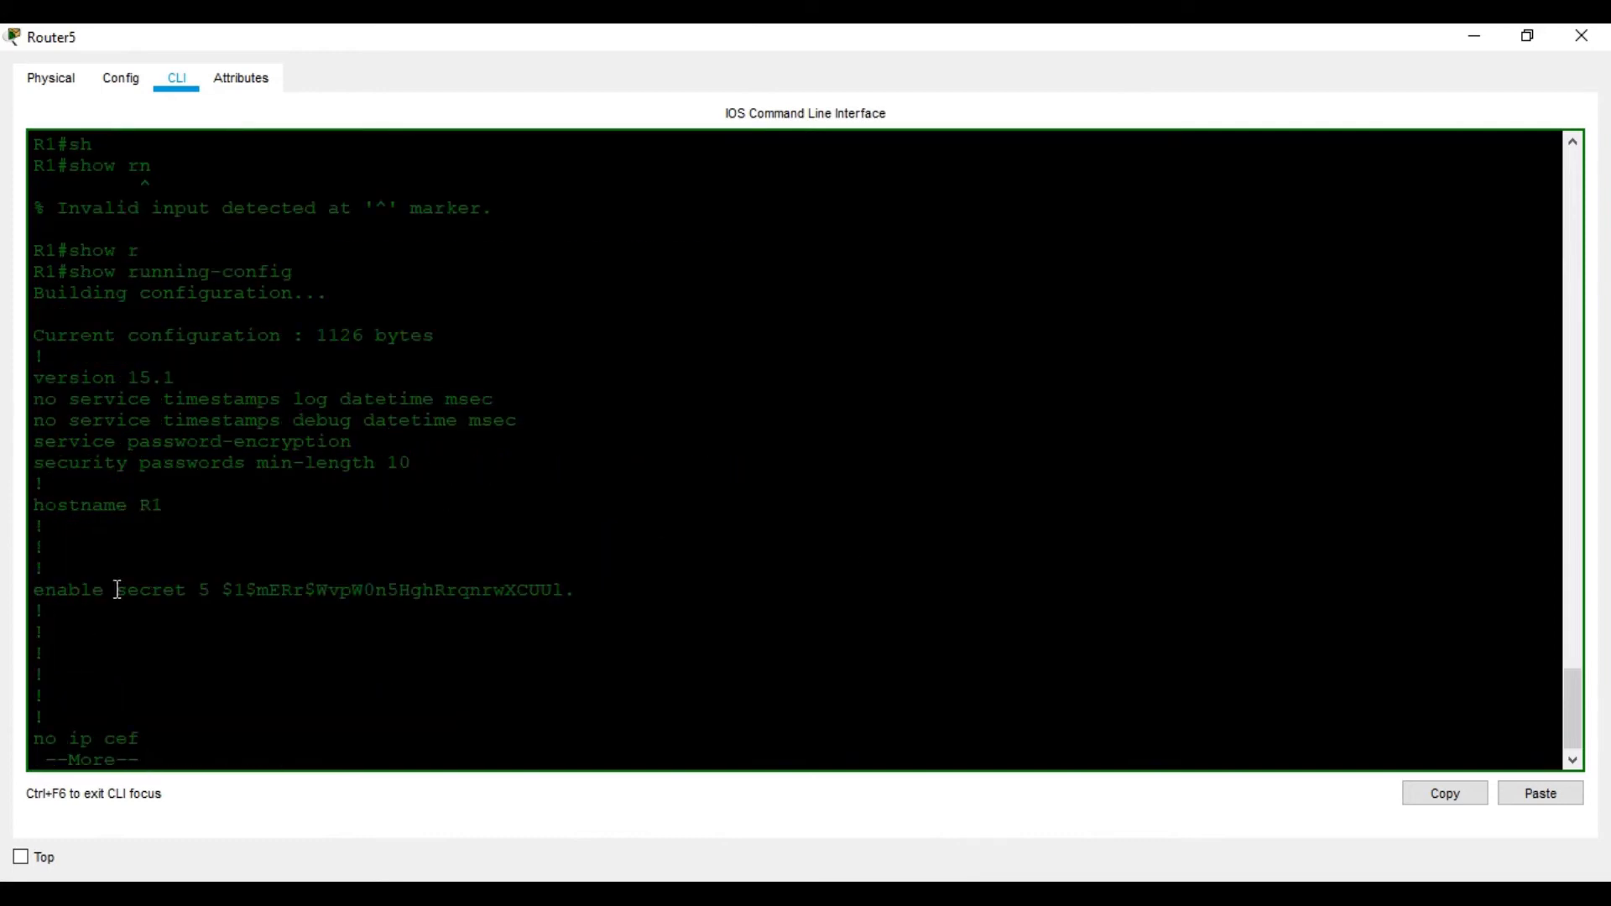
{"action": "key", "text": "space"}
{"action": "key", "text": "space"}
{"action": "key", "text": "space"}
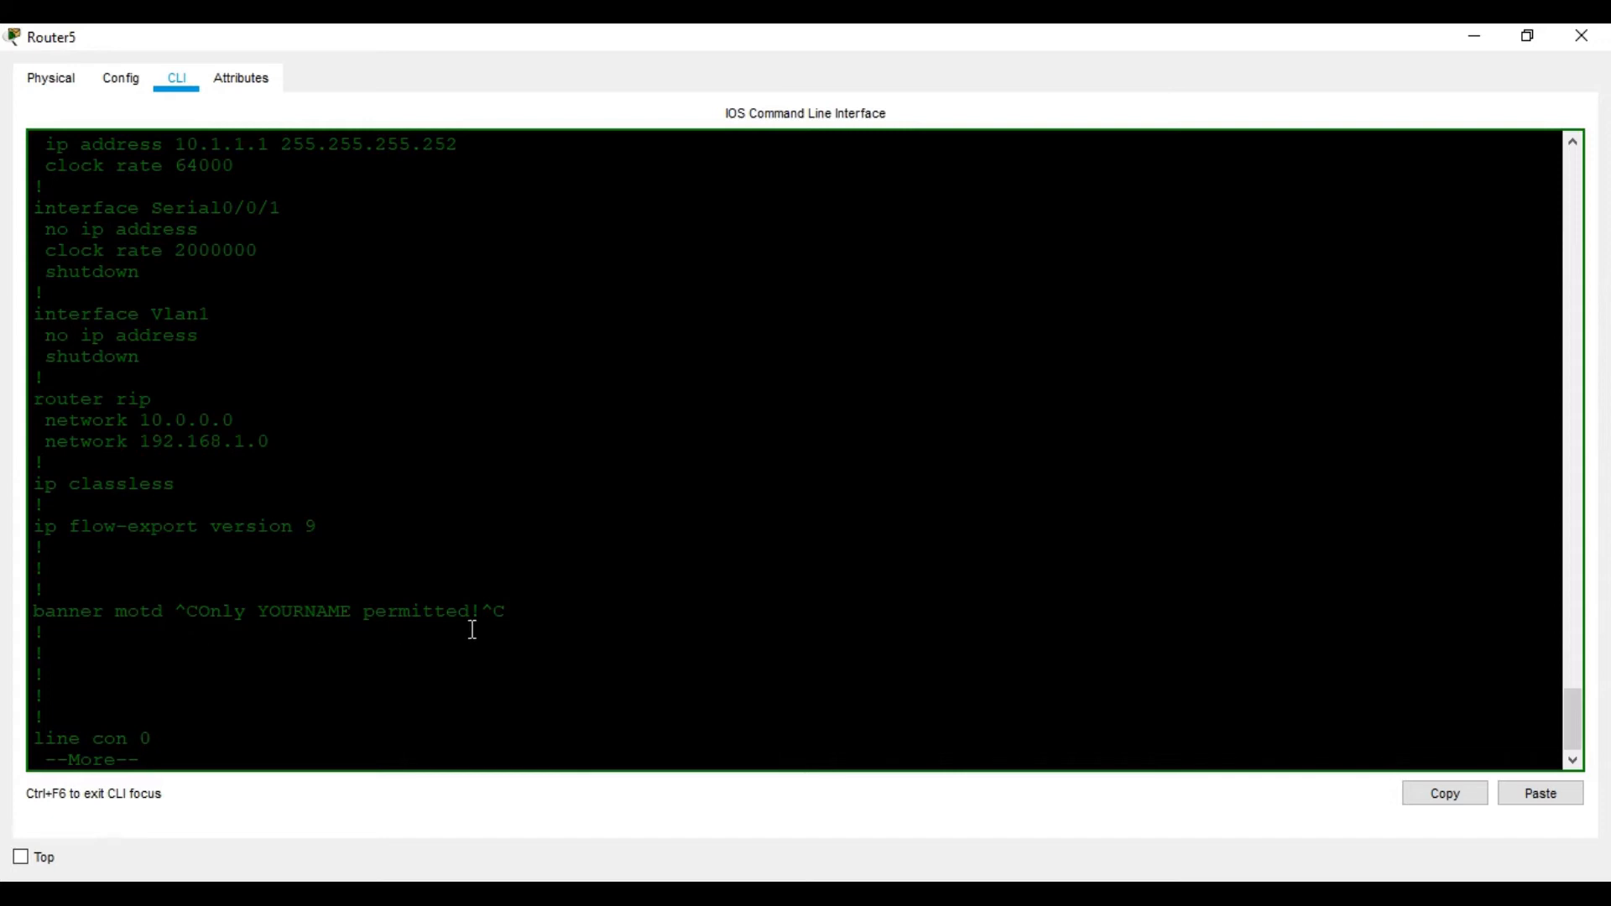
Deselect the banner text and scroll the worksheet to Task 3's username user01 secret steps
{"action": "left_click", "coordinate": [807, 896]}
{"action": "scroll", "coordinate": [784, 531], "scroll_direction": "down", "scroll_amount": 1}
{"action": "scroll", "coordinate": [784, 531], "scroll_direction": "down", "scroll_amount": 1}
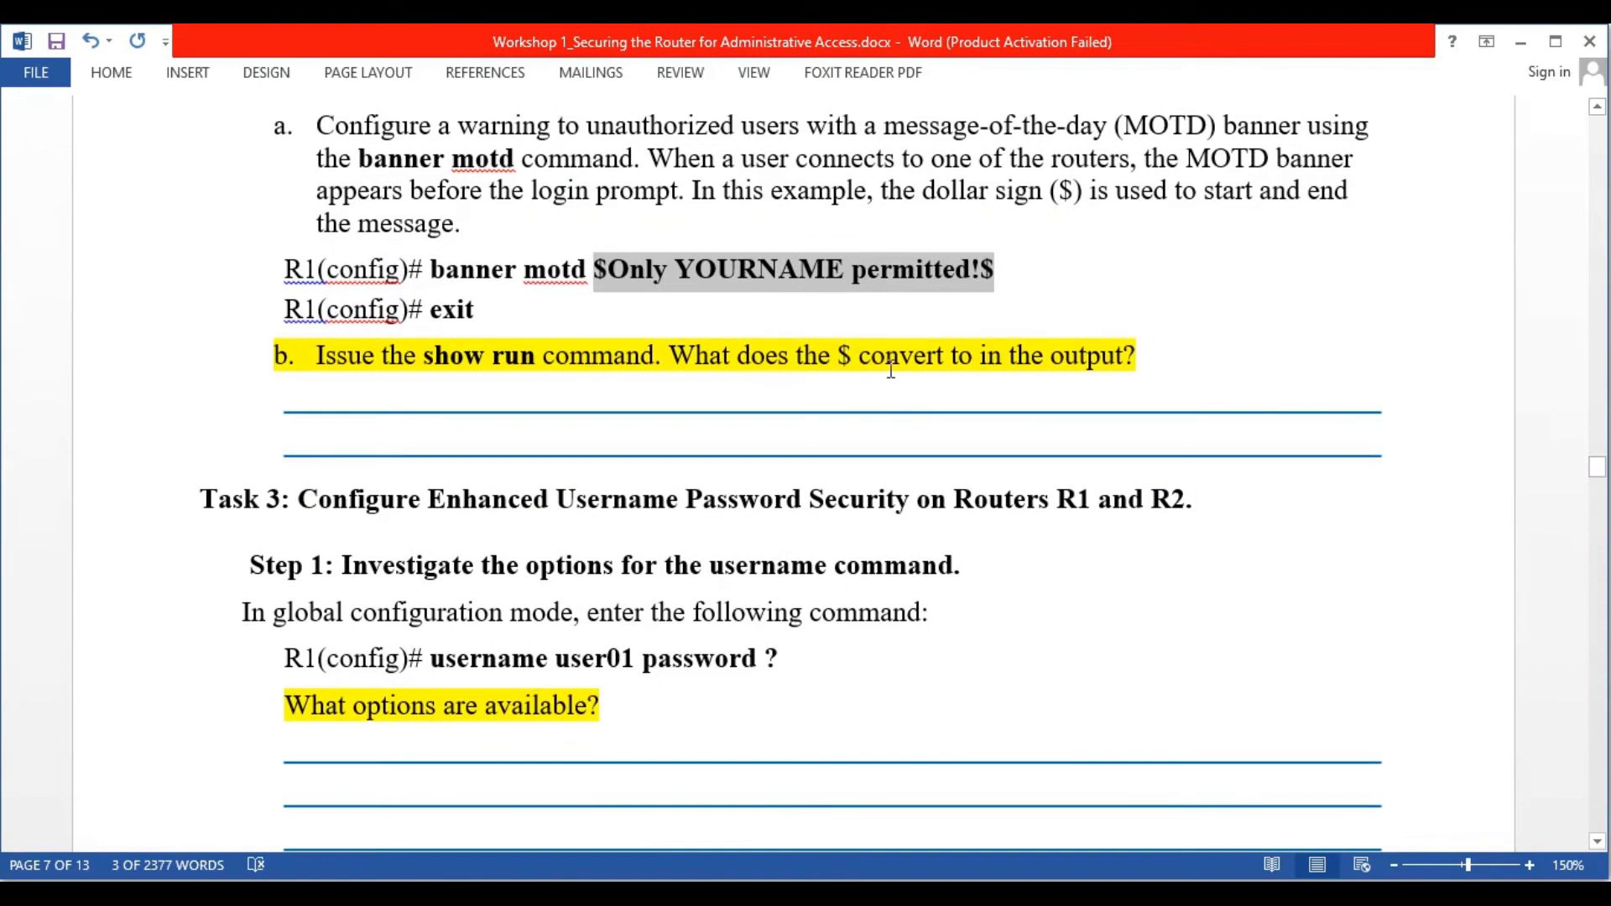
{"action": "left_click", "coordinate": [744, 474]}
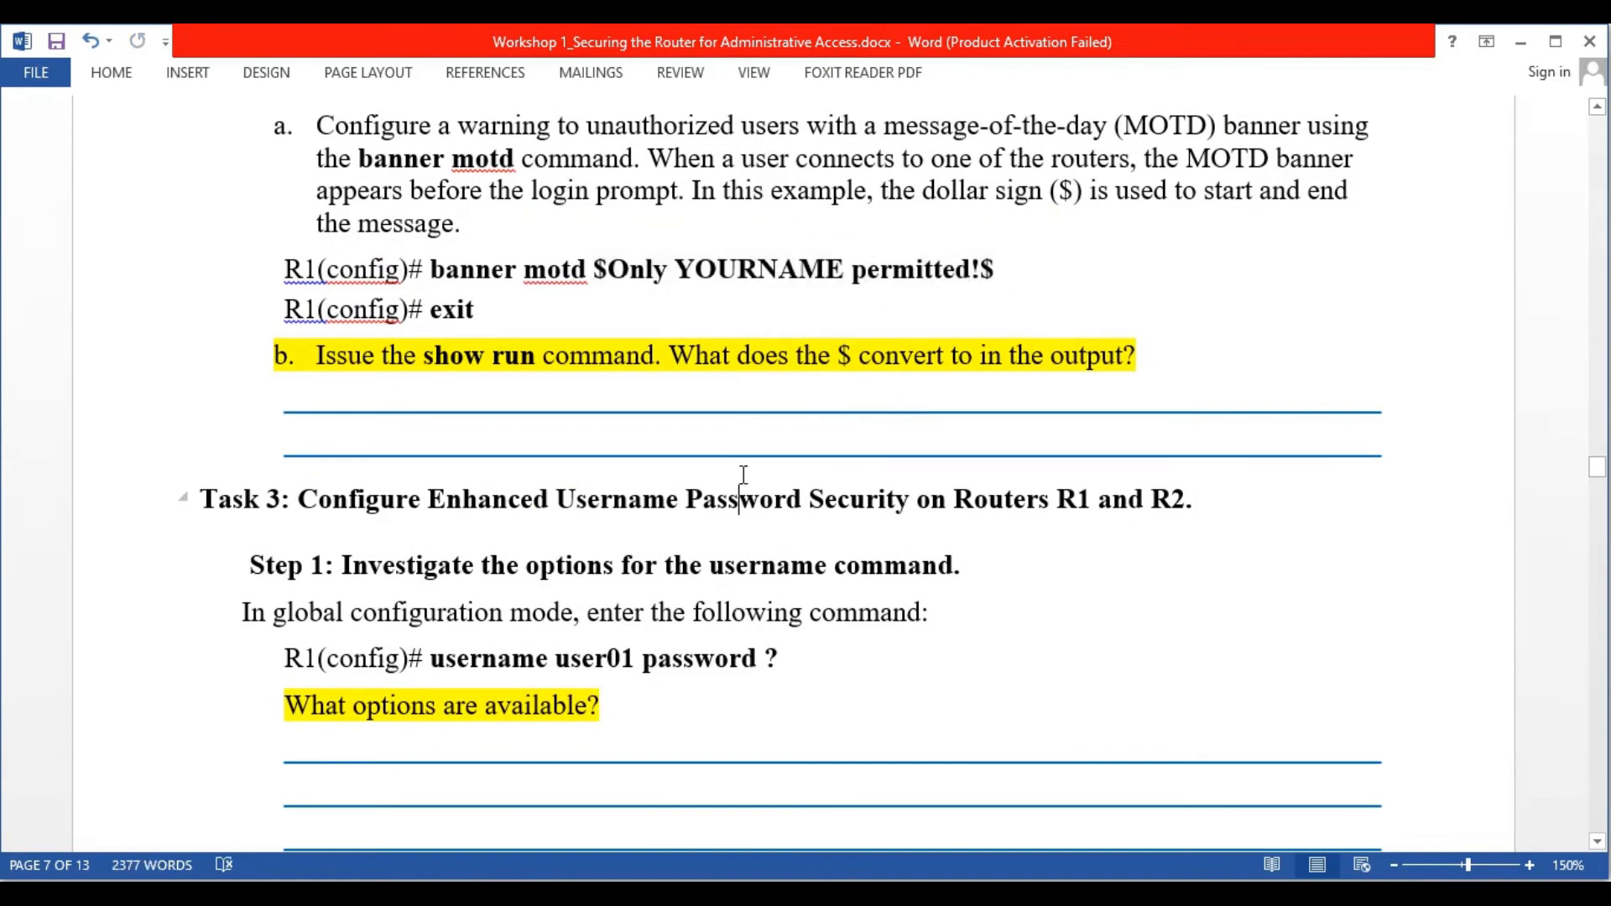
{"action": "scroll", "coordinate": [744, 477], "scroll_direction": "down", "scroll_amount": 2}
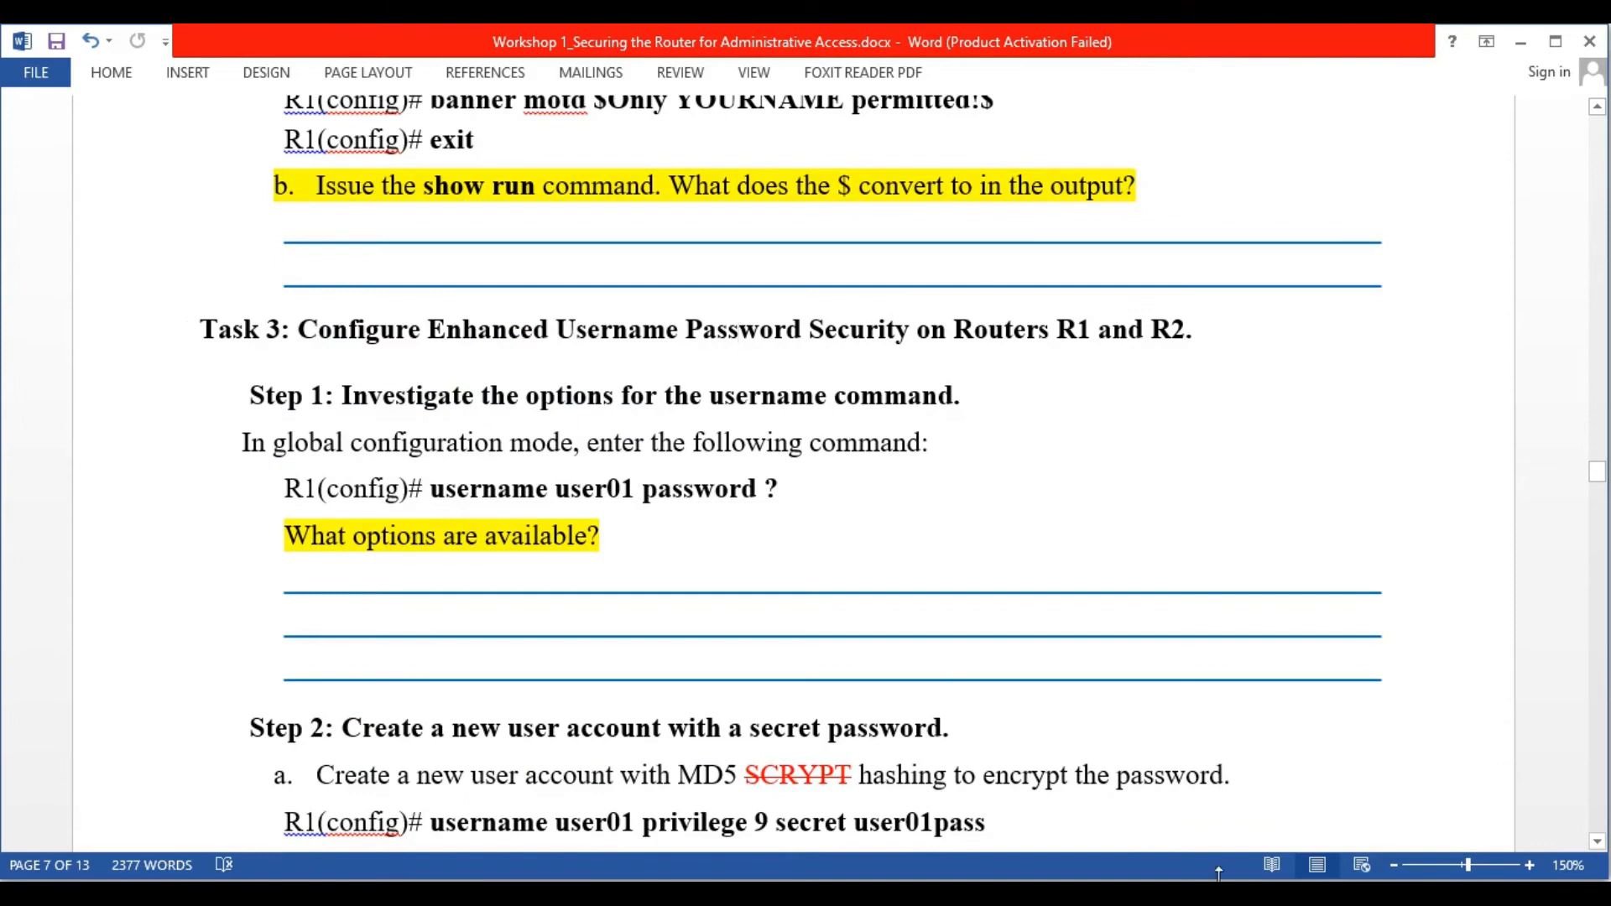
{"action": "left_click", "coordinate": [1071, 802]}
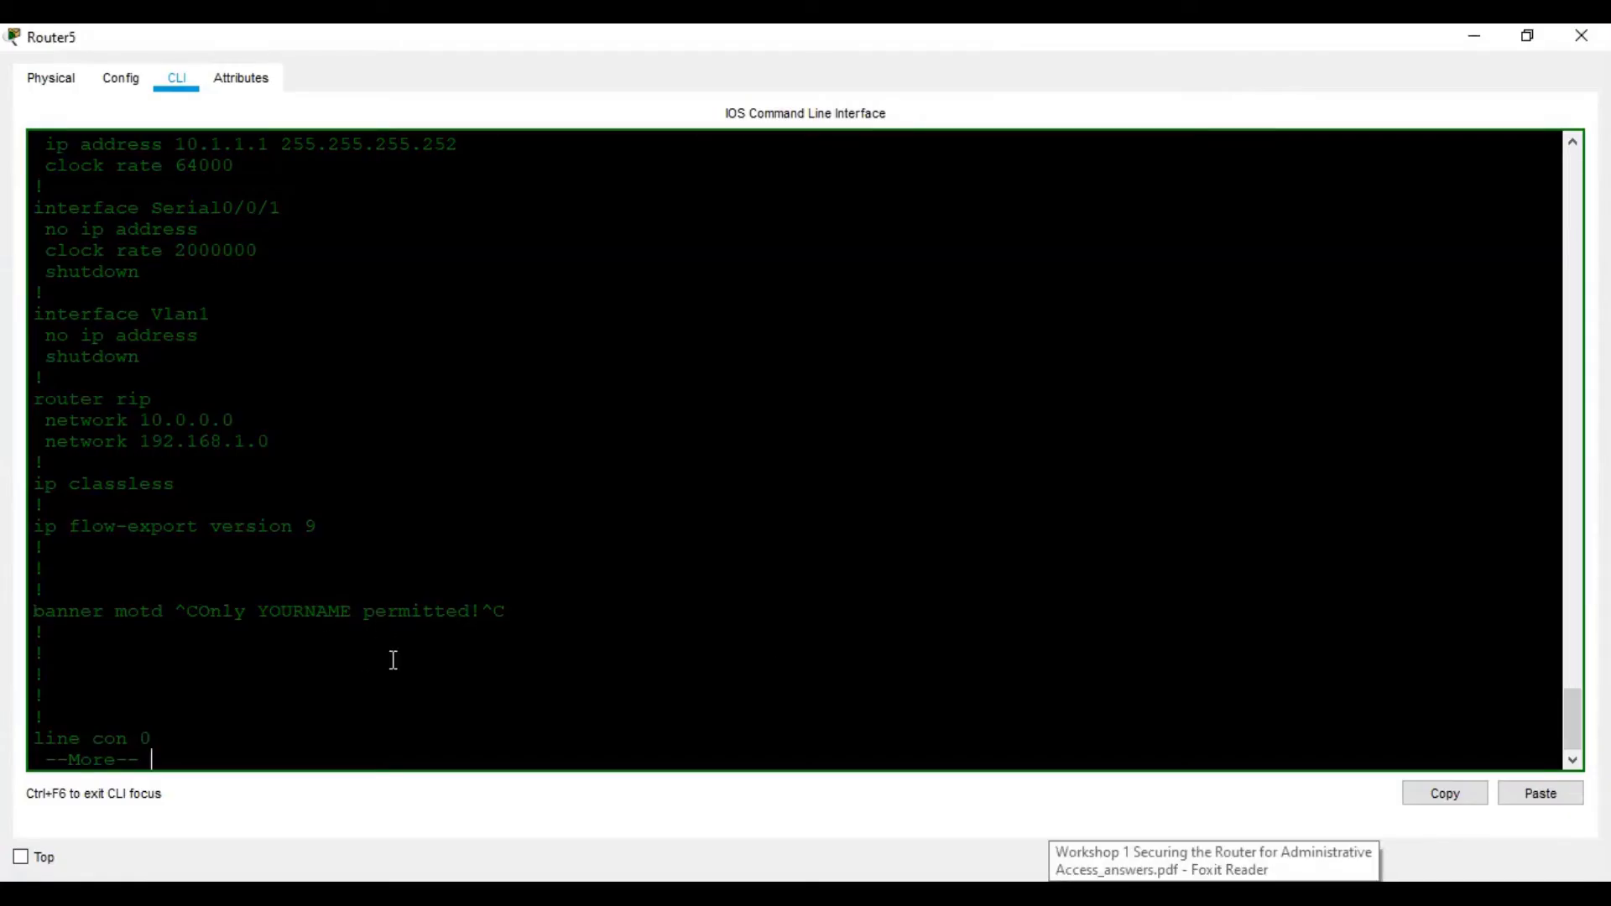
{"action": "left_click", "coordinate": [1072, 891]}
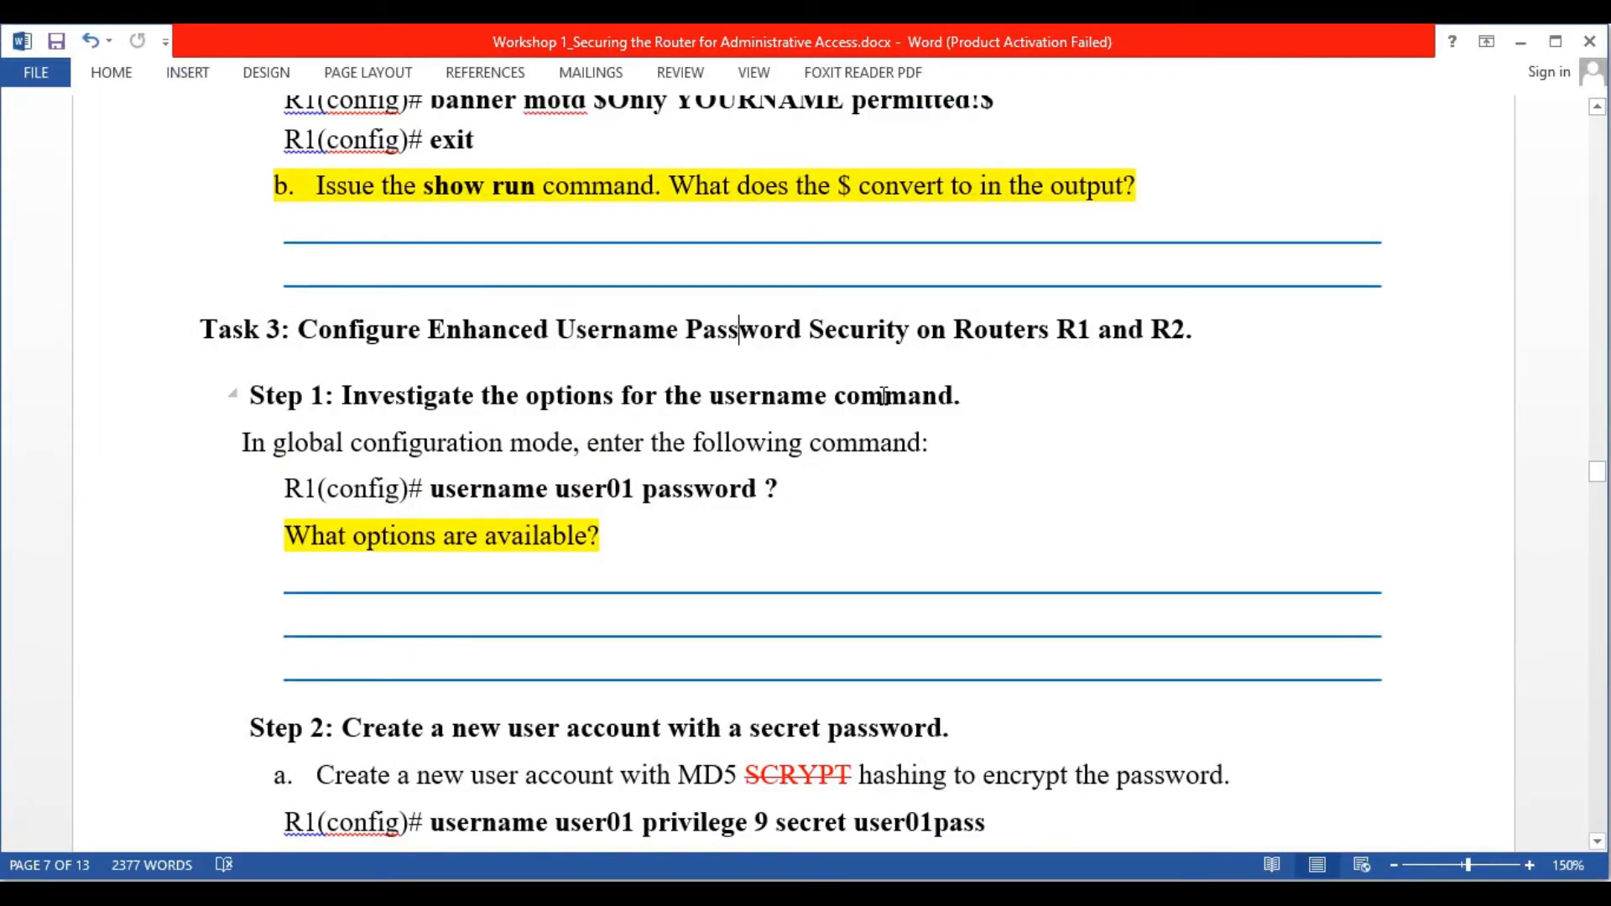
{"action": "scroll", "coordinate": [655, 419], "scroll_direction": "down", "scroll_amount": 1}
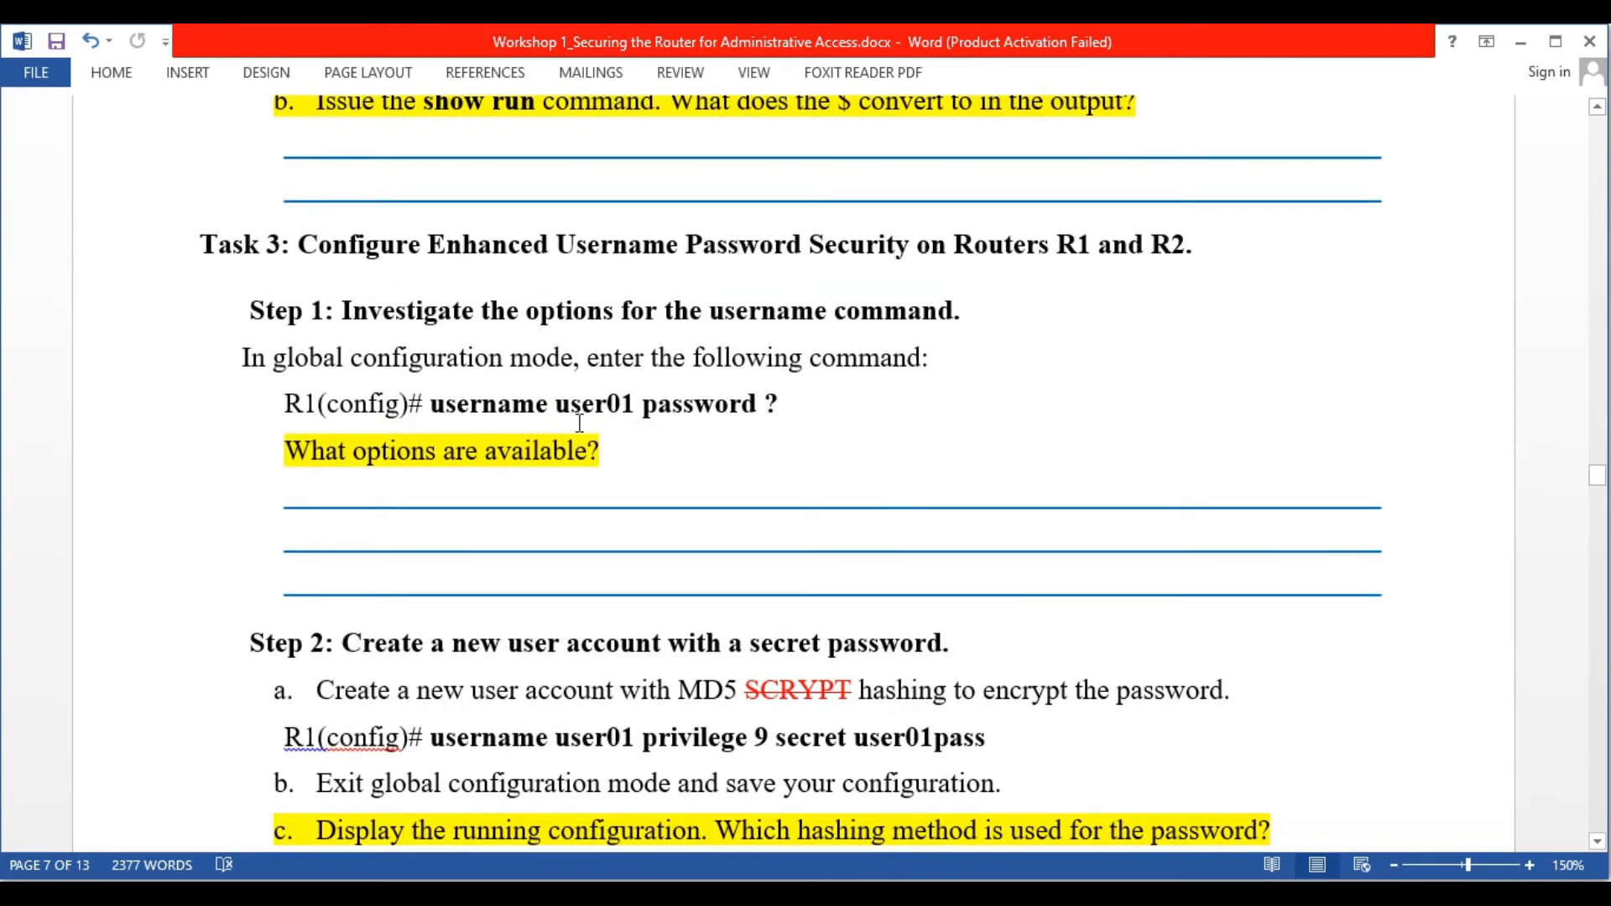
{"action": "scroll", "coordinate": [579, 422], "scroll_direction": "down", "scroll_amount": 1}
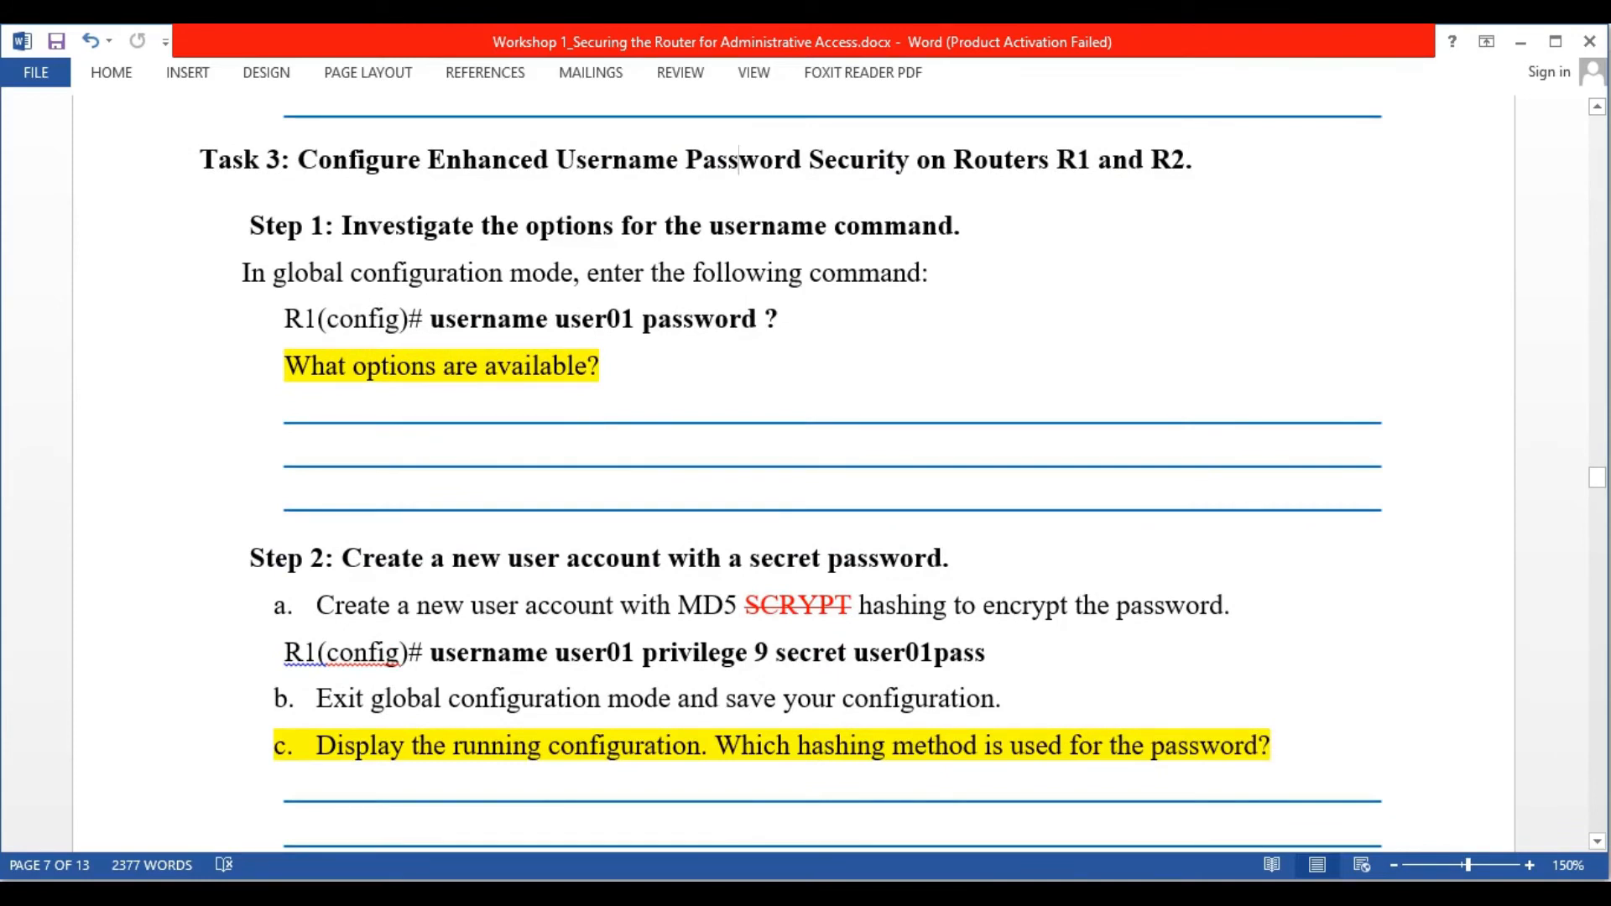
{"action": "left_click", "coordinate": [1206, 893]}
Finish the running-config listing, save R1's configuration with wr, and enter conf t
{"action": "left_click", "coordinate": [726, 563]}
{"action": "key", "text": "Return"}
{"action": "key", "text": "Return"}
{"action": "key", "text": "Return"}
{"action": "key", "text": "Return"}
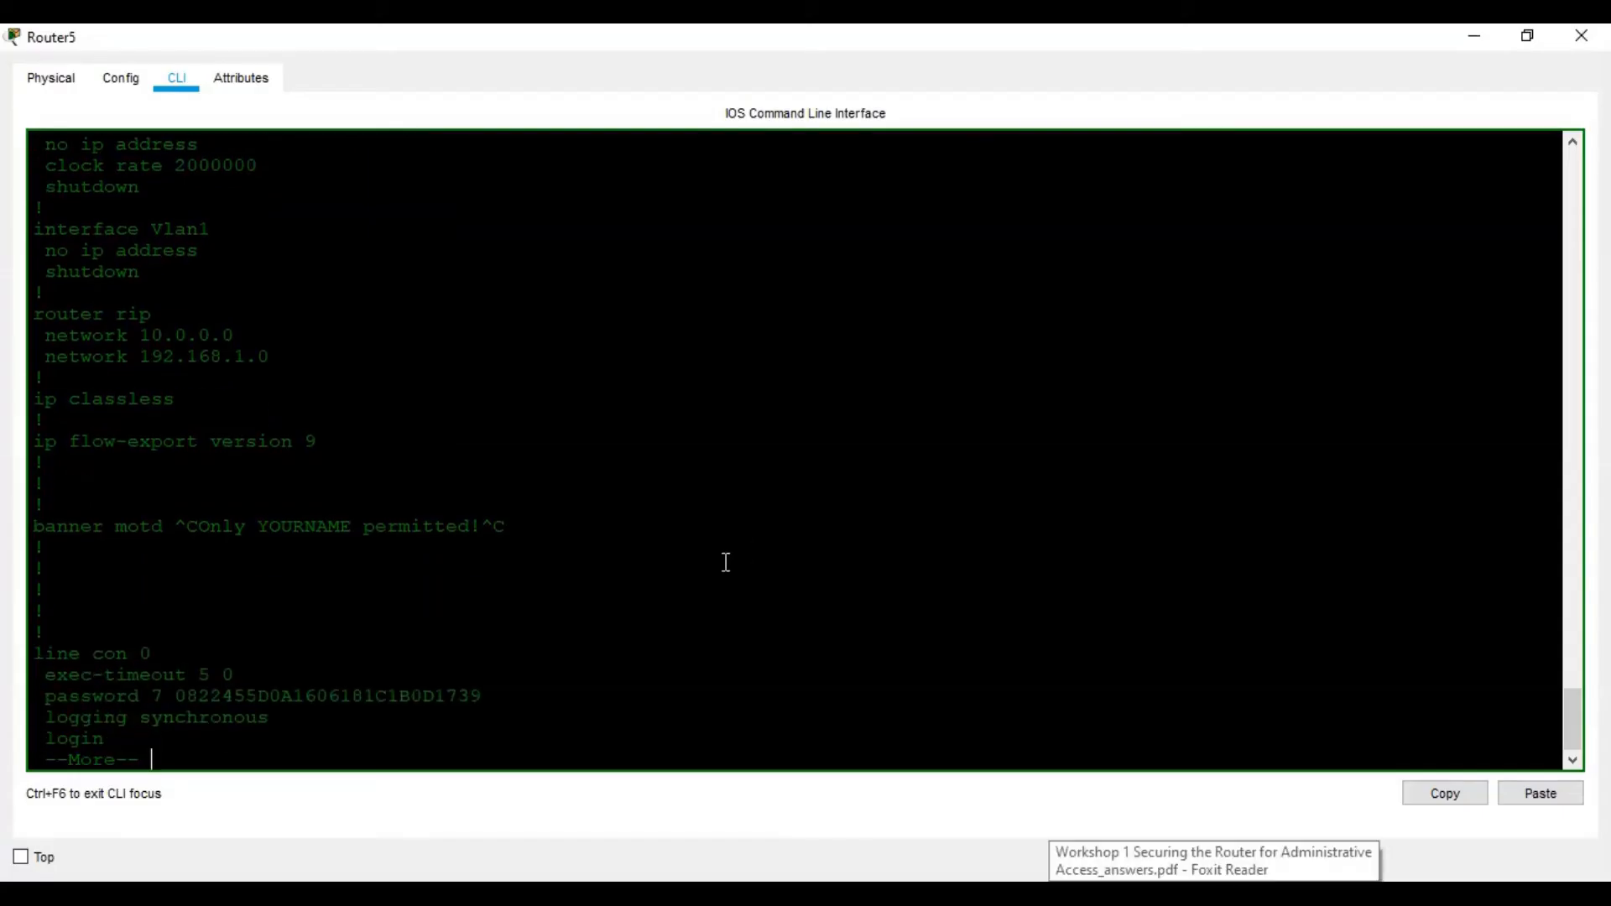
{"action": "key", "text": "space"}
{"action": "type", "text": "wr"}
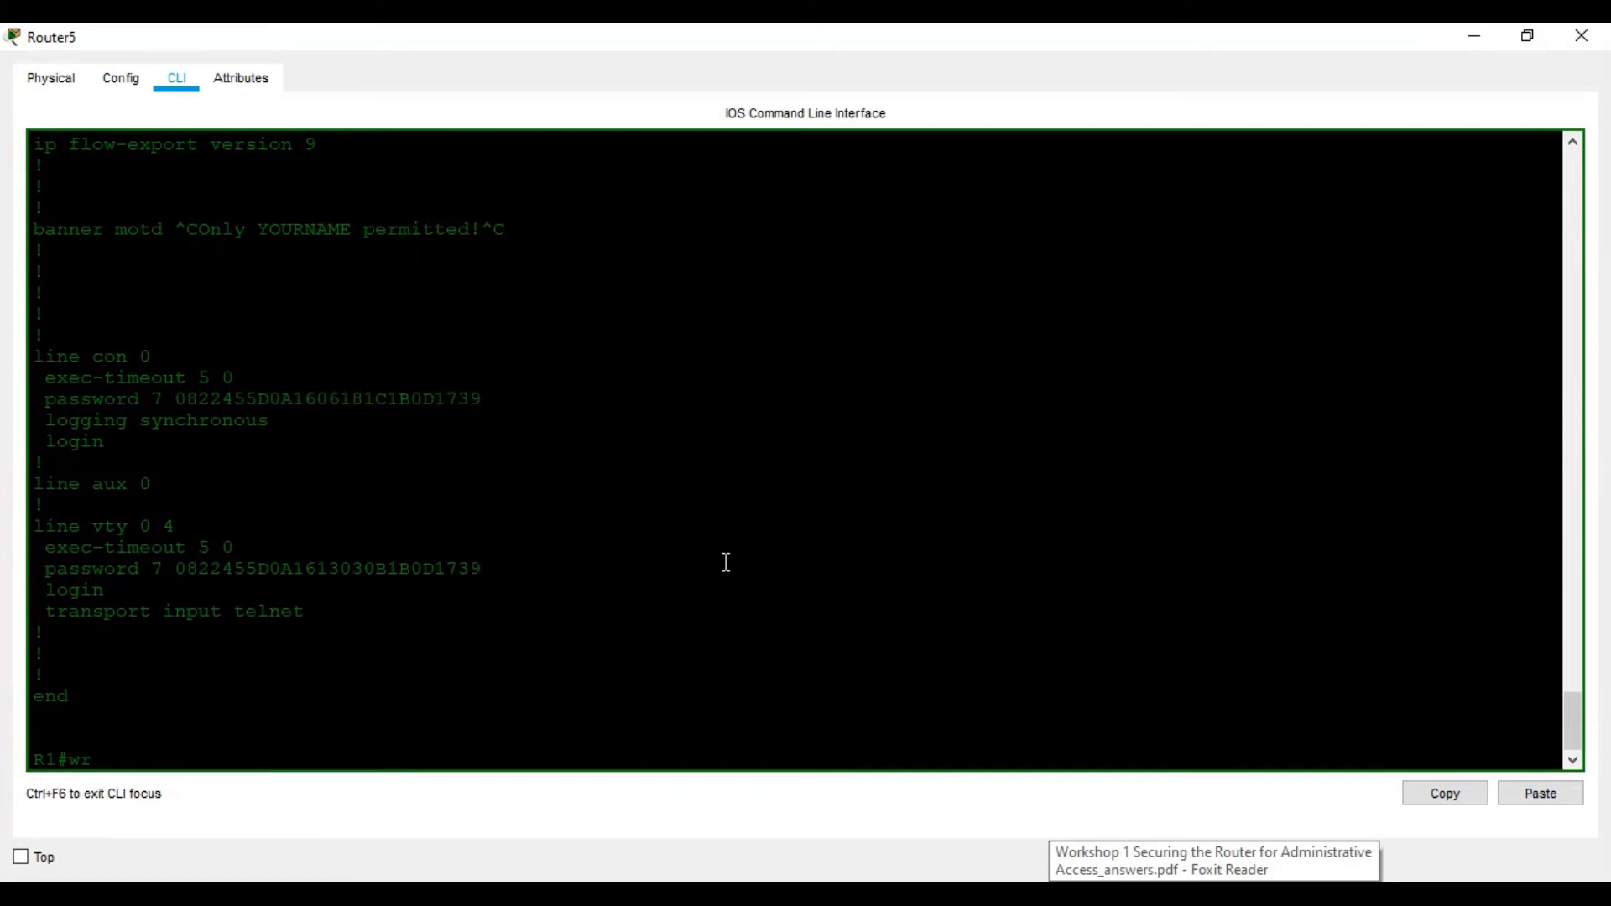
{"action": "key", "text": "Return"}
{"action": "key", "text": "Return"}
{"action": "key", "text": "Return"}
{"action": "type", "text": "conf t"}
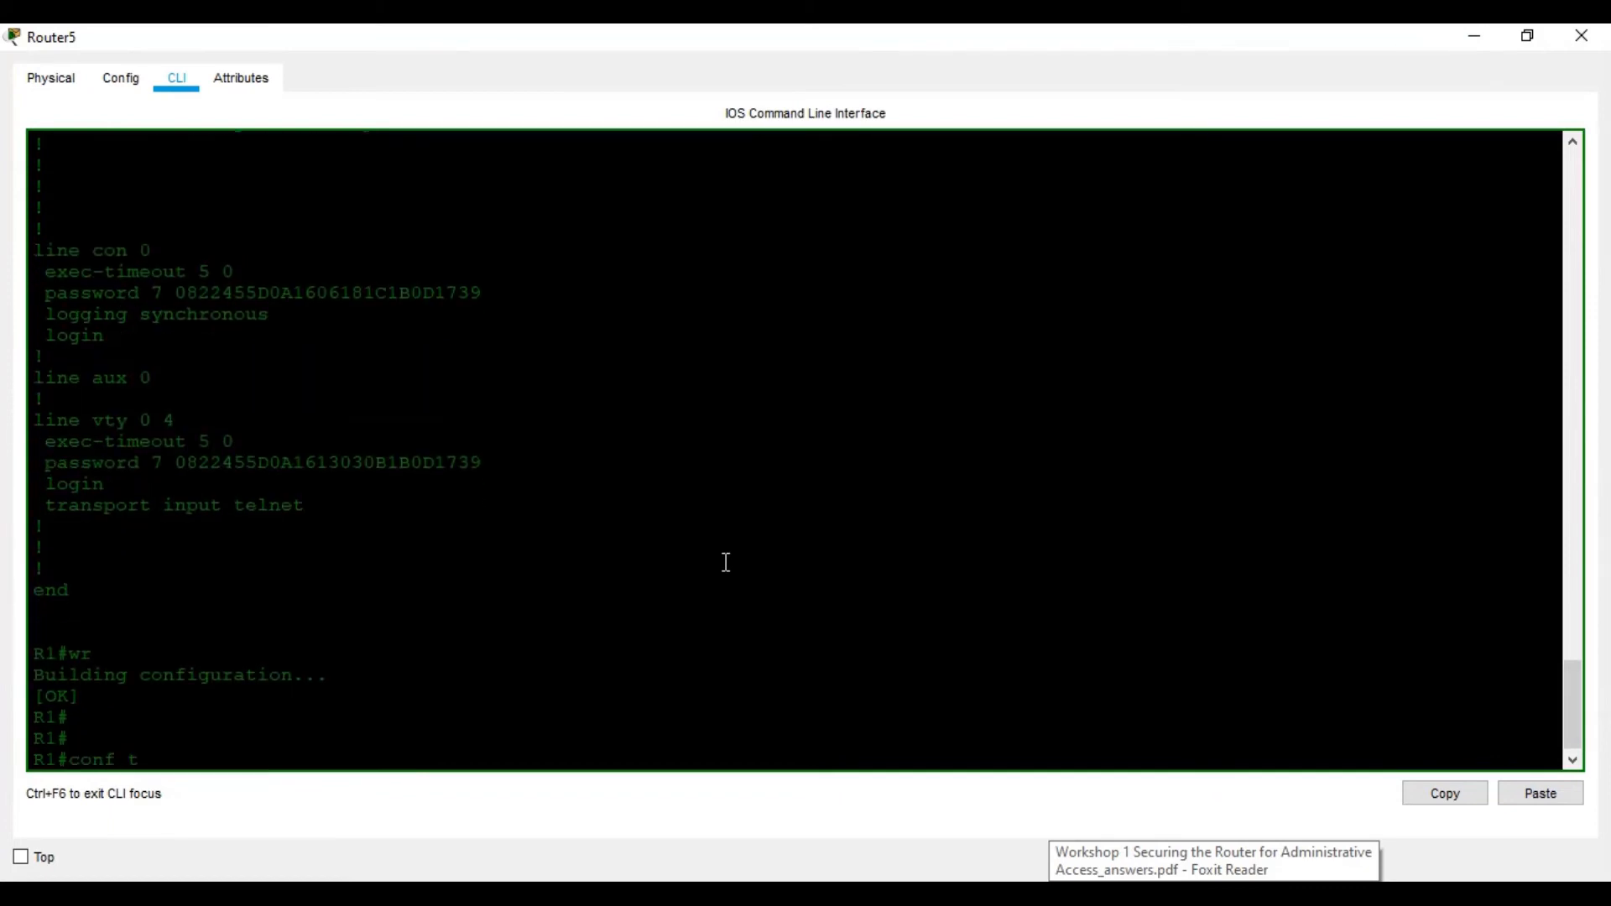
{"action": "key", "text": "Return"}
{"action": "key", "text": "Return"}
{"action": "key", "text": "Return"}
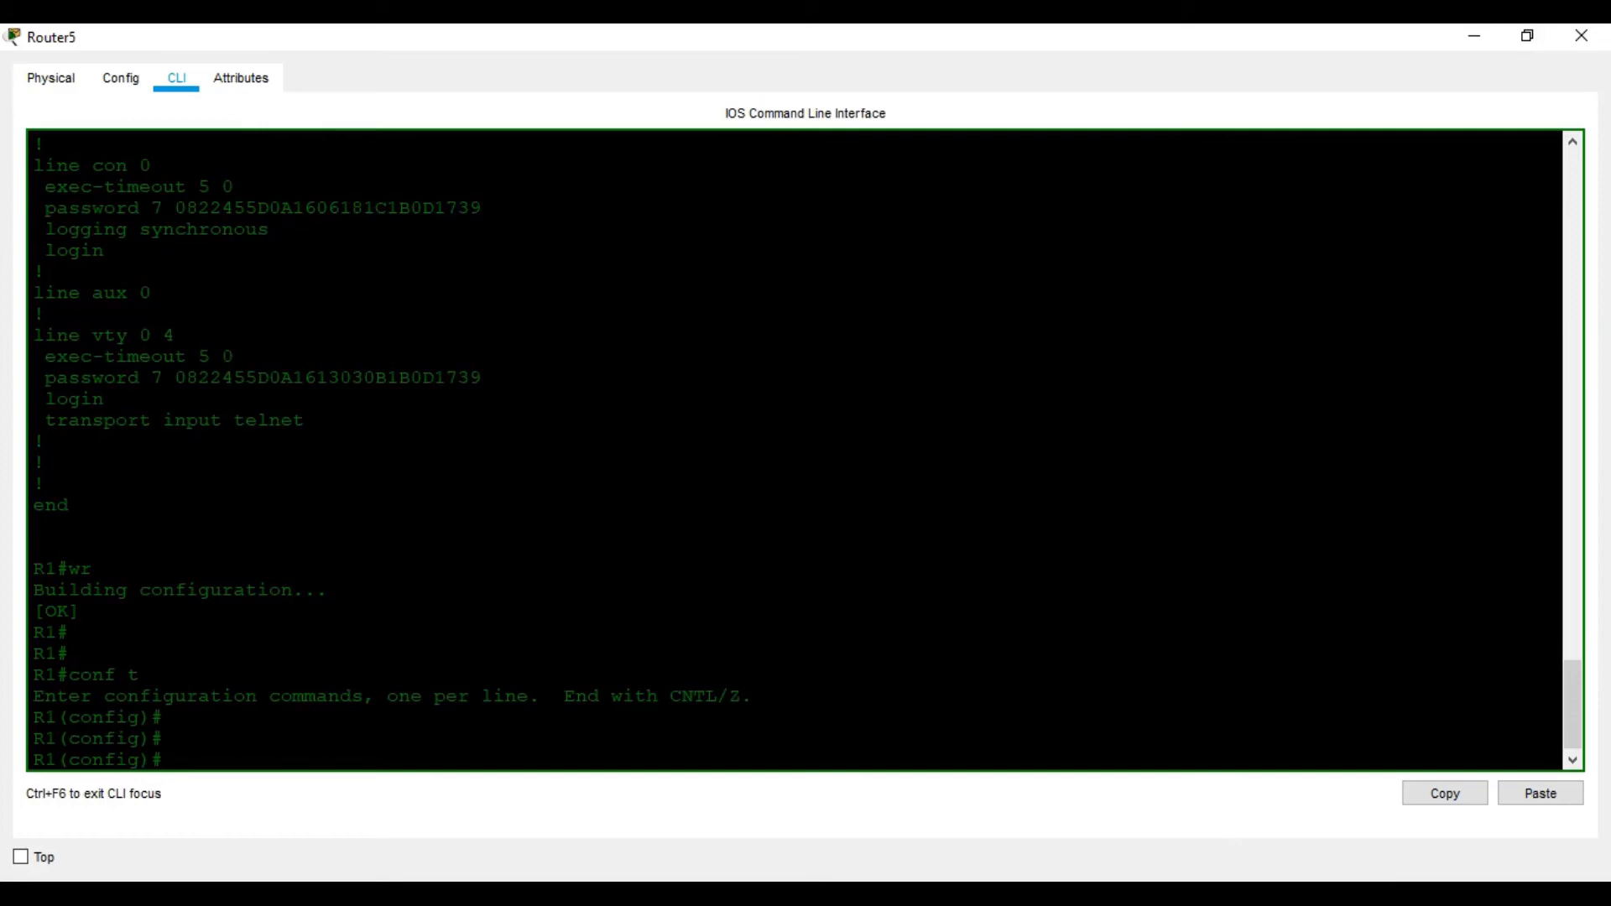
List the options for username user01 password ? on R1, showing 0, 7 and LINE
{"action": "key", "text": "alt+Tab"}
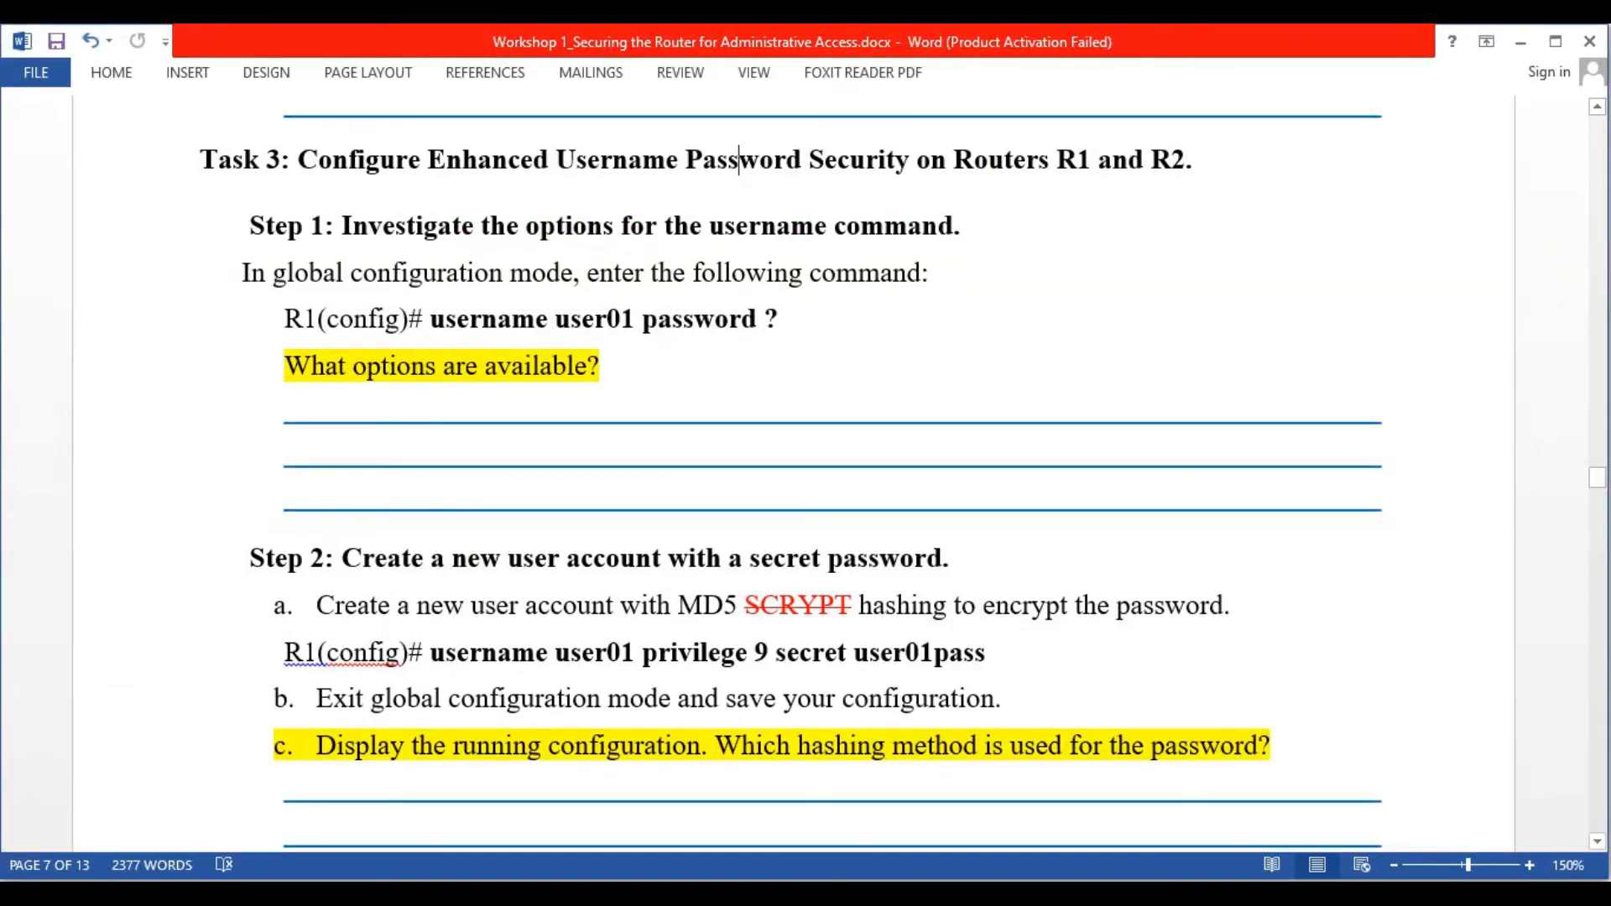
{"action": "key", "text": "alt+Tab"}
{"action": "type", "text": "use"}
{"action": "key", "text": "Tab"}
{"action": "type", "text": "us"}
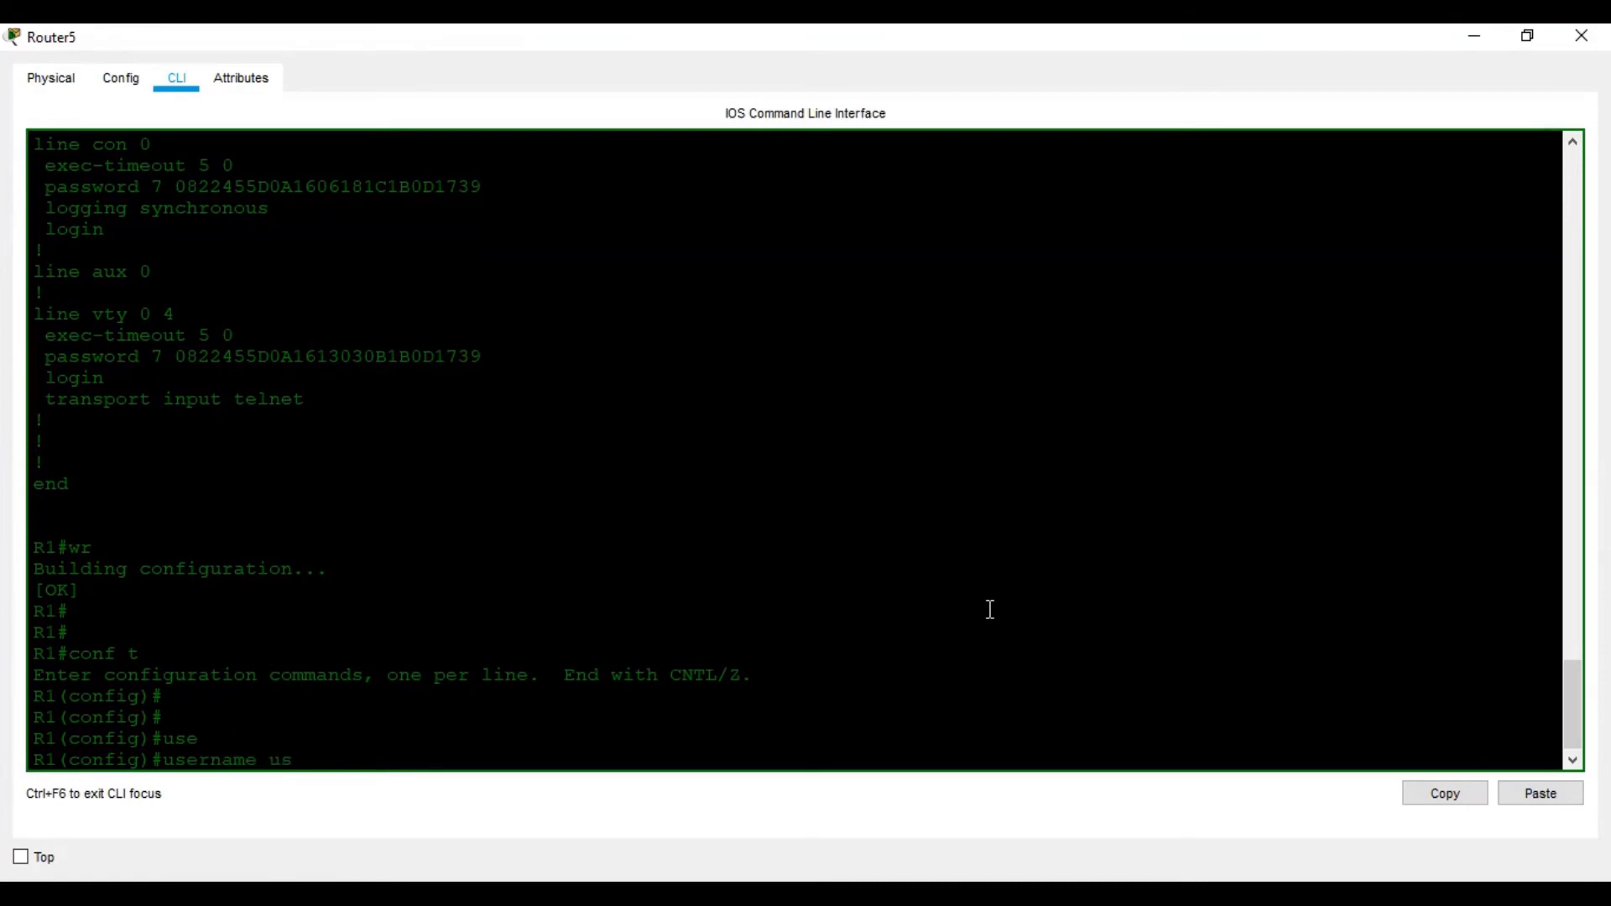
{"action": "type", "text": "er01"}
{"action": "key", "text": "alt+Tab"}
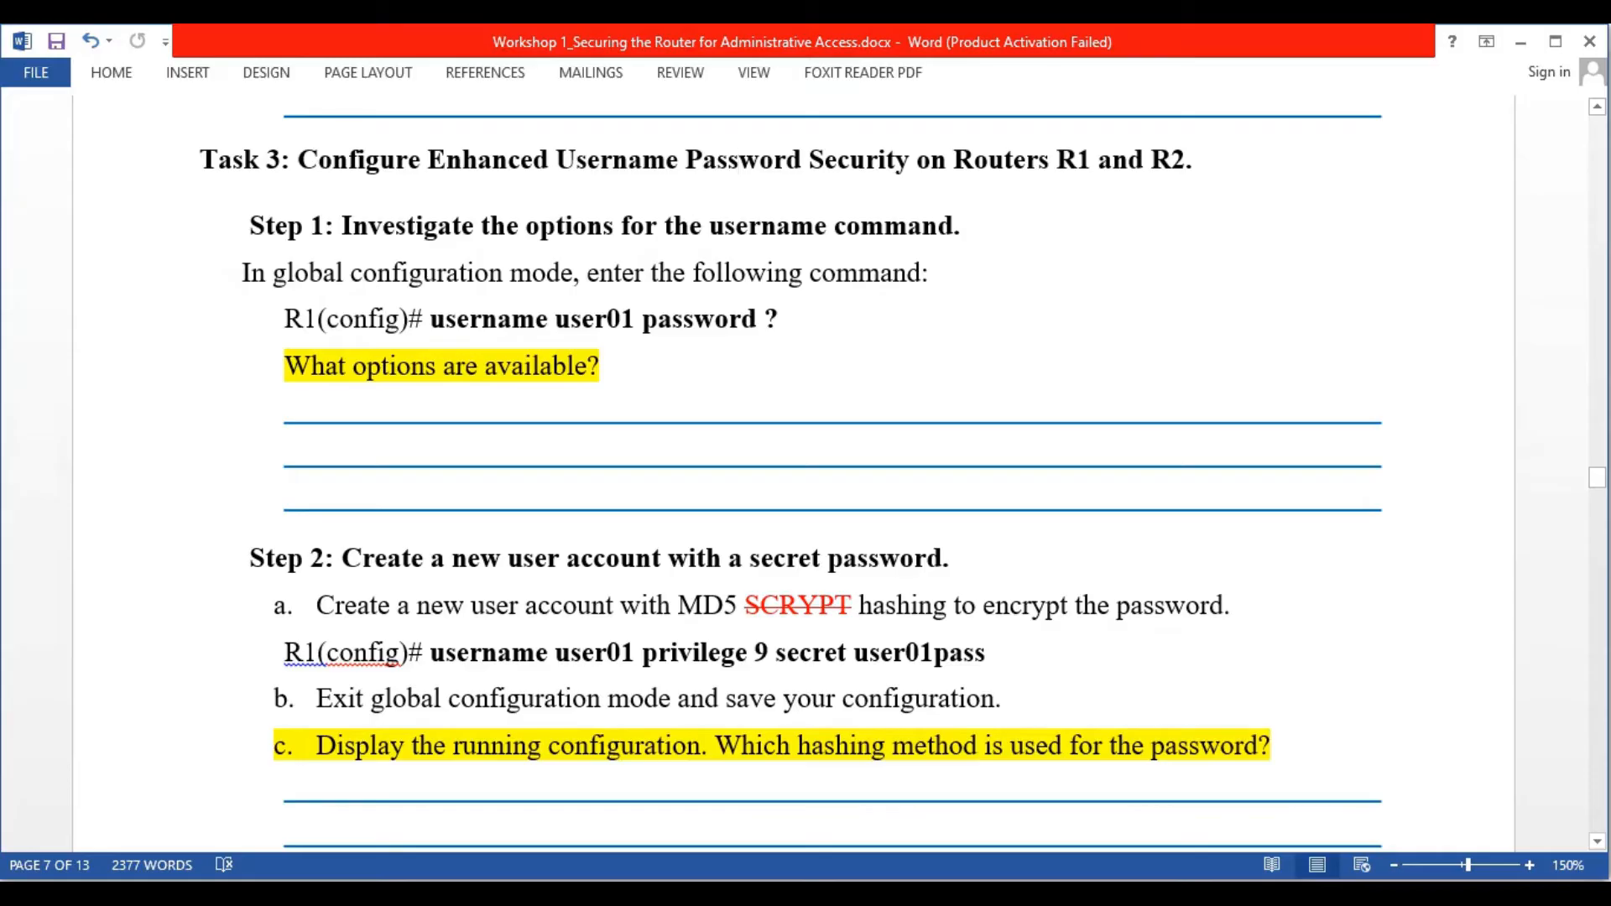
{"action": "key", "text": "alt+Tab"}
{"action": "type", "text": "pas"}
{"action": "key", "text": "Tab"}
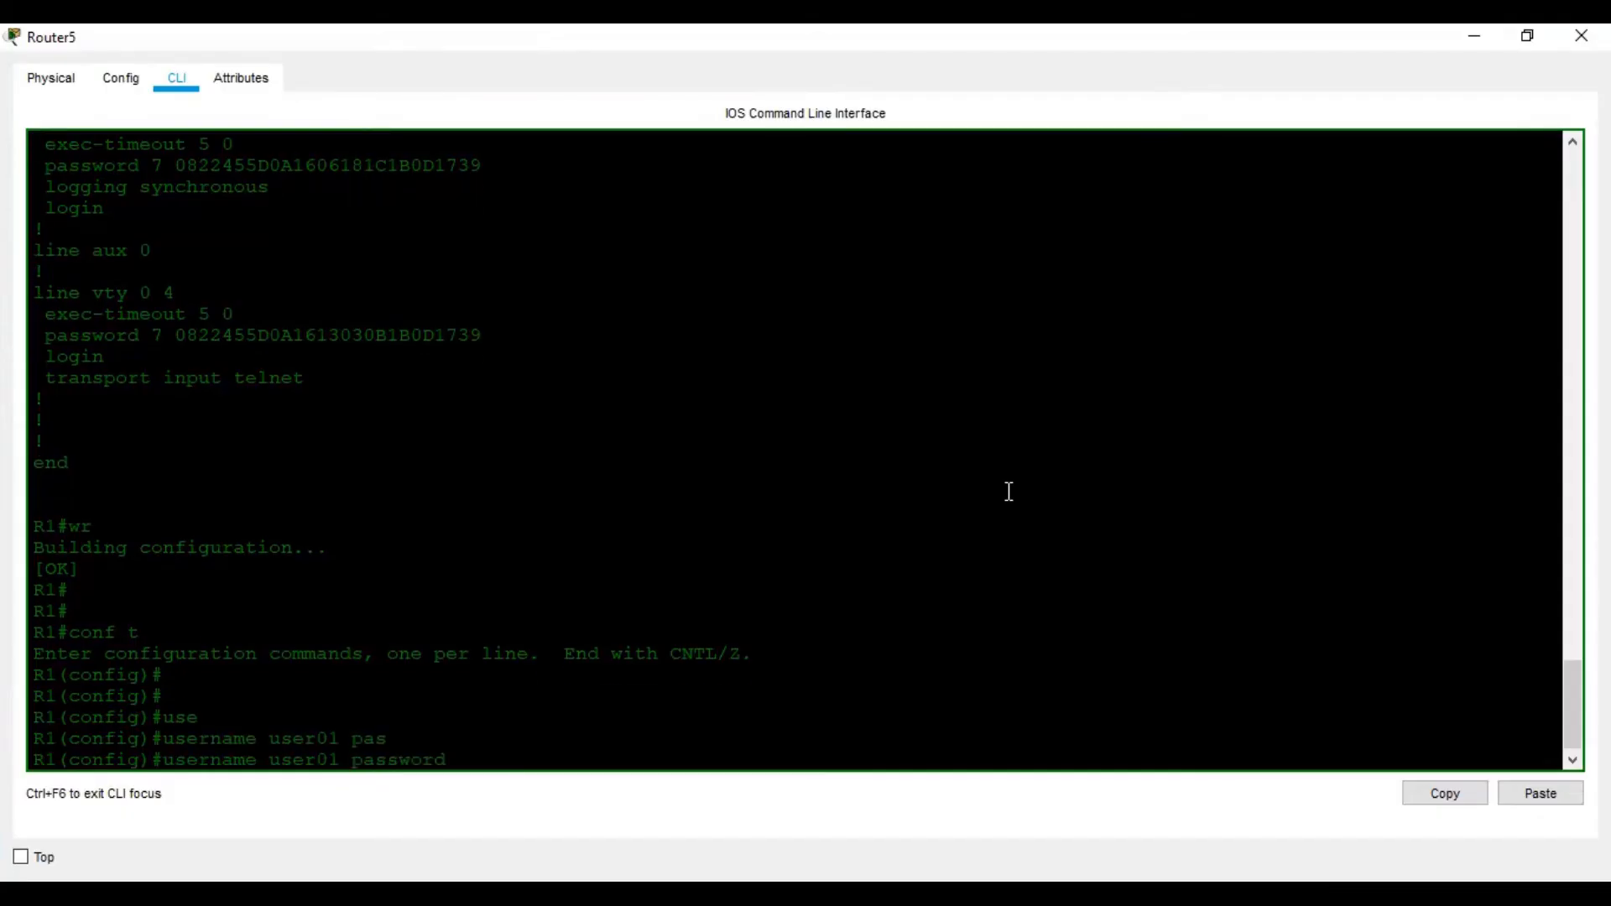
{"action": "type", "text": "?"}
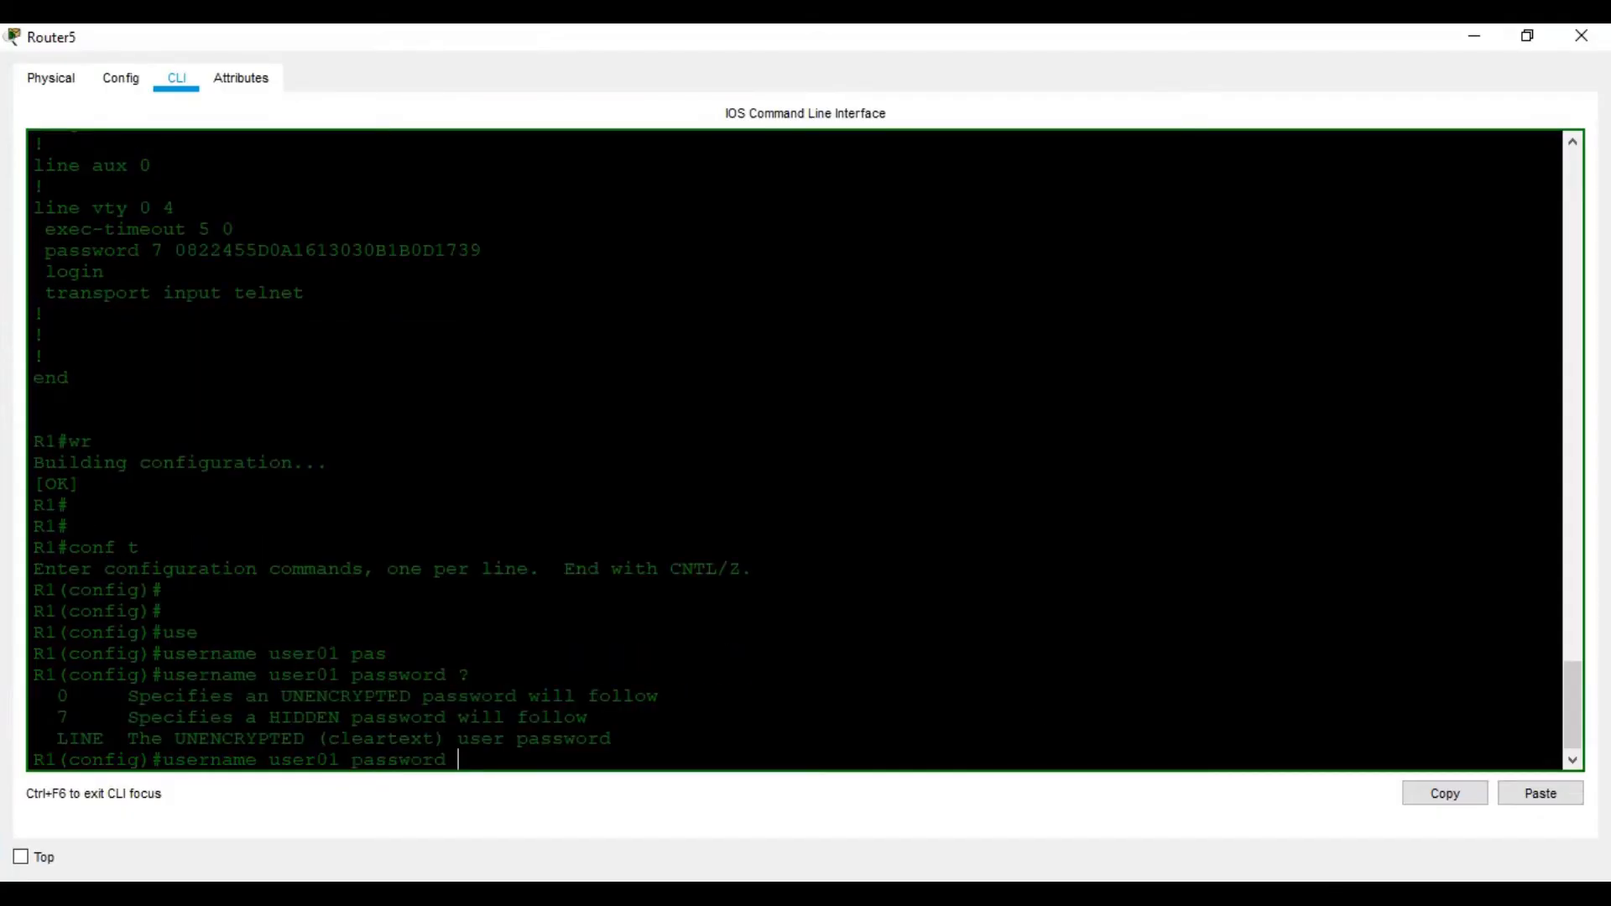
{"action": "key", "text": "alt+Tab"}
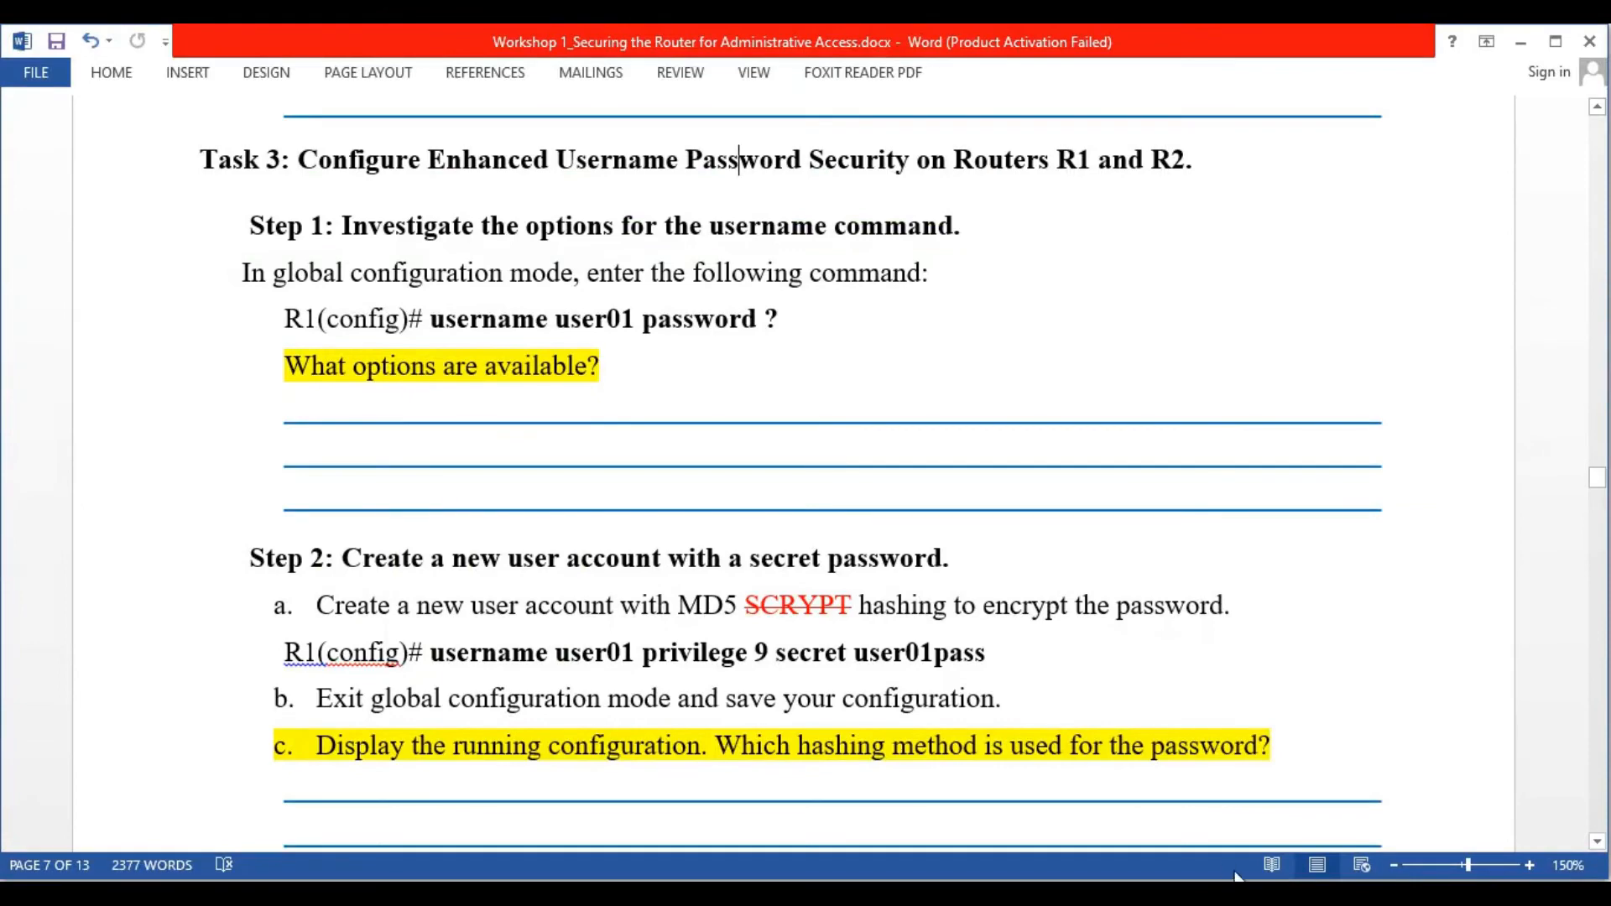
{"action": "key", "text": "alt+Tab"}
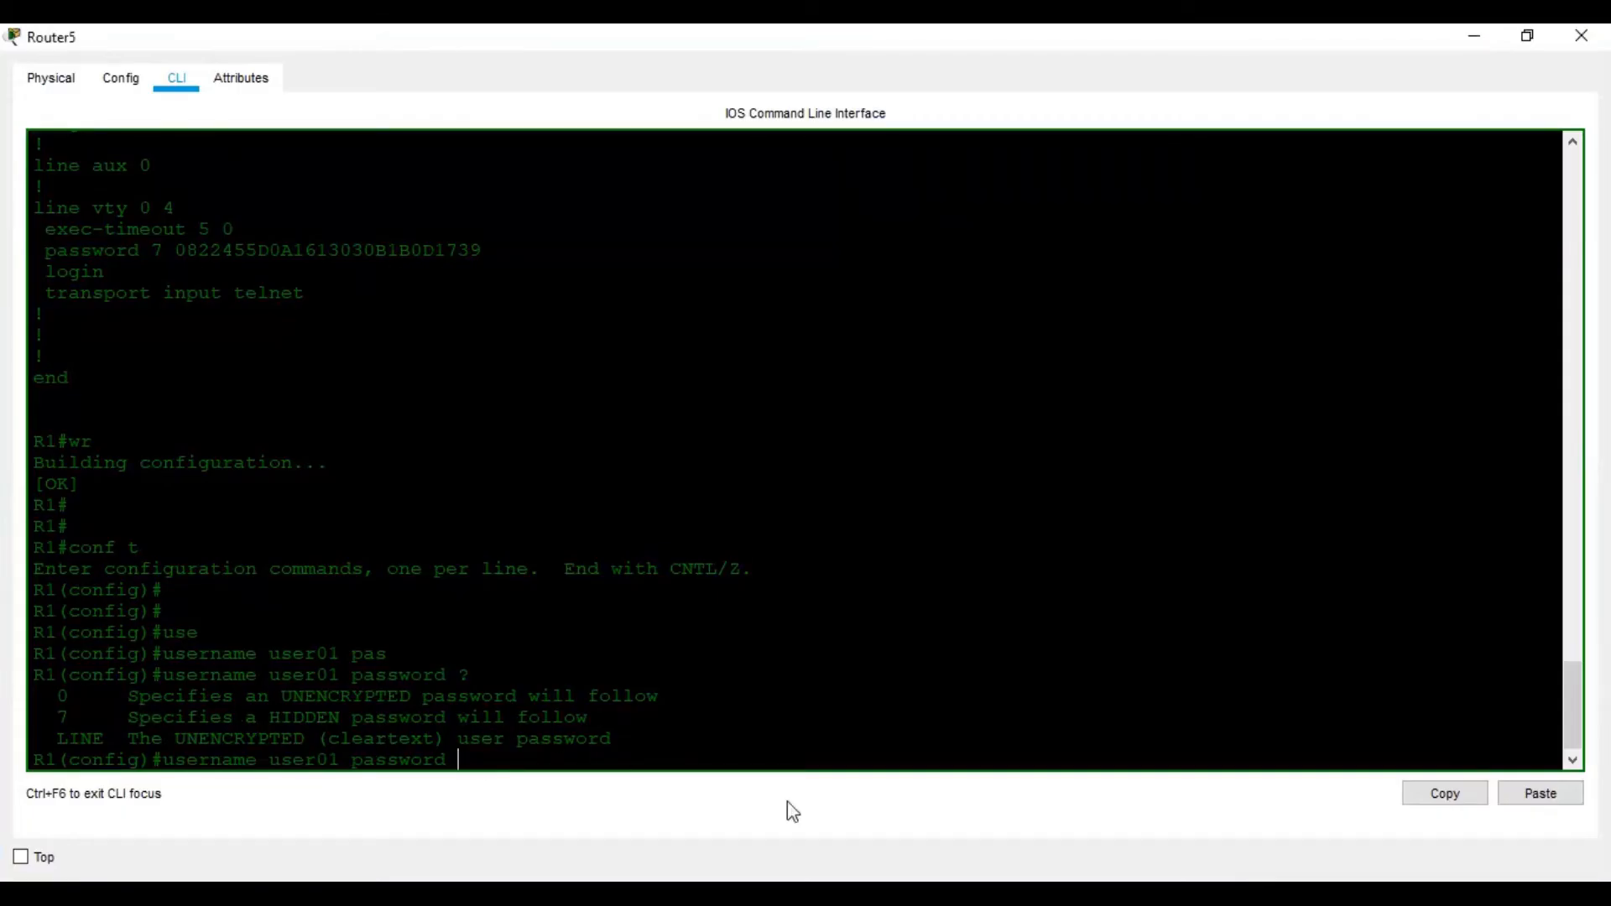
{"action": "key", "text": "alt+Tab"}
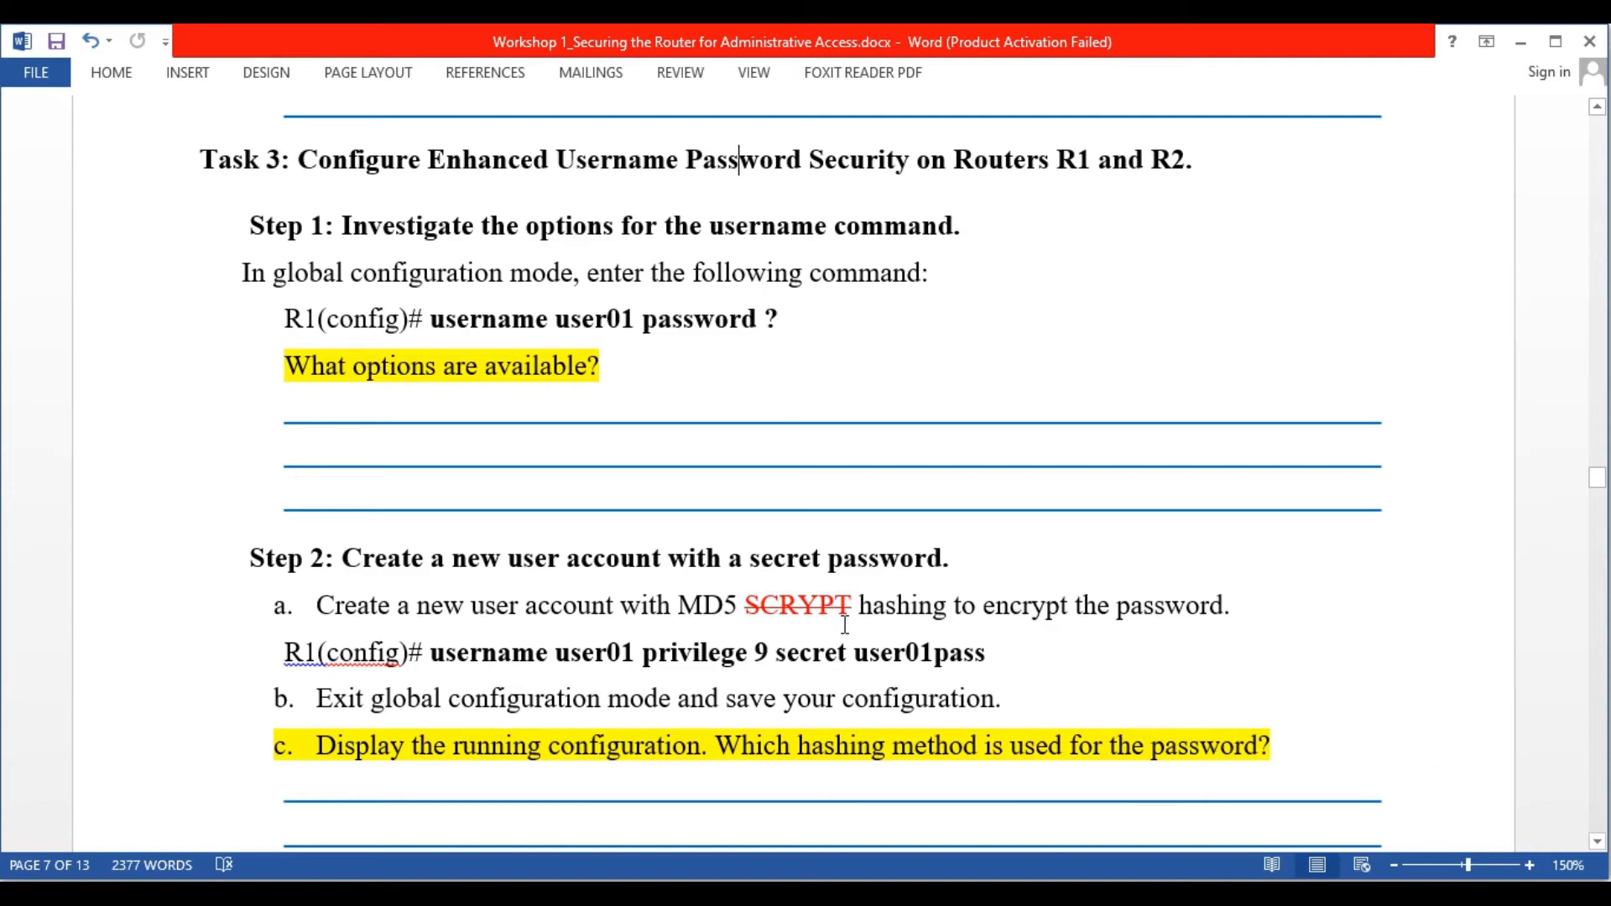
Delete 'privilege 9' from the Step 2 username command in the worksheet
{"action": "left_click", "coordinate": [778, 661]}
{"action": "key", "text": "BackSpace"}
{"action": "key", "text": "BackSpace"}
{"action": "key", "text": "BackSpace"}
{"action": "key", "text": "BackSpace"}
{"action": "key", "text": "BackSpace"}
{"action": "key", "text": "BackSpace"}
{"action": "key", "text": "BackSpace"}
{"action": "key", "text": "BackSpace"}
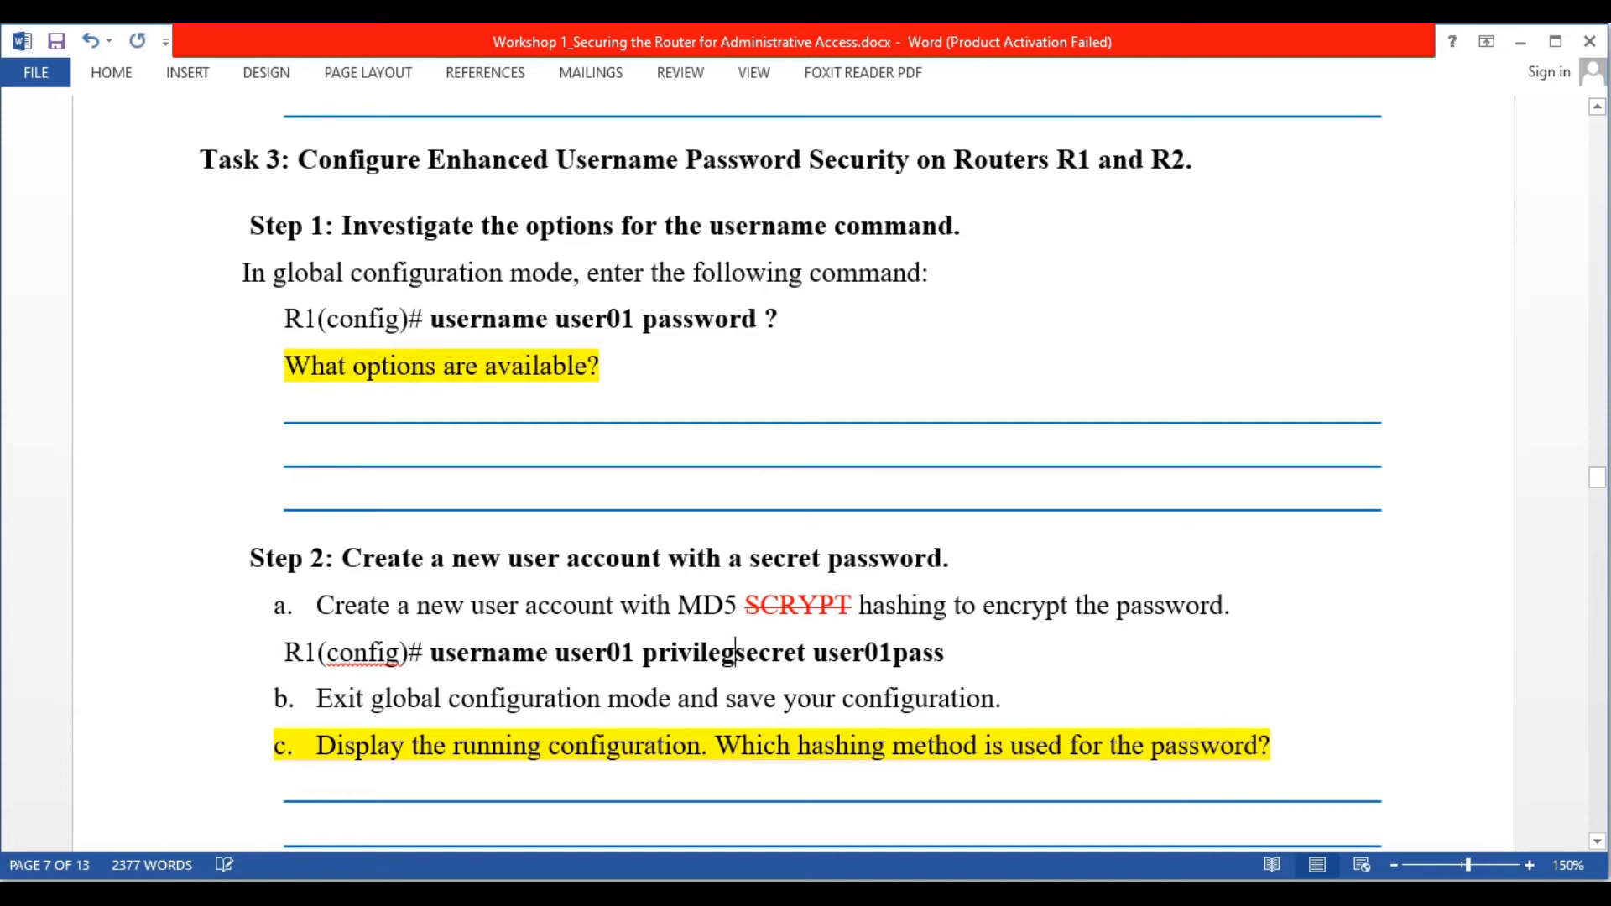
{"action": "key", "text": "BackSpace"}
{"action": "key", "text": "BackSpace"}
{"action": "key", "text": "BackSpace"}
{"action": "key", "text": "BackSpace"}
{"action": "key", "text": "BackSpace"}
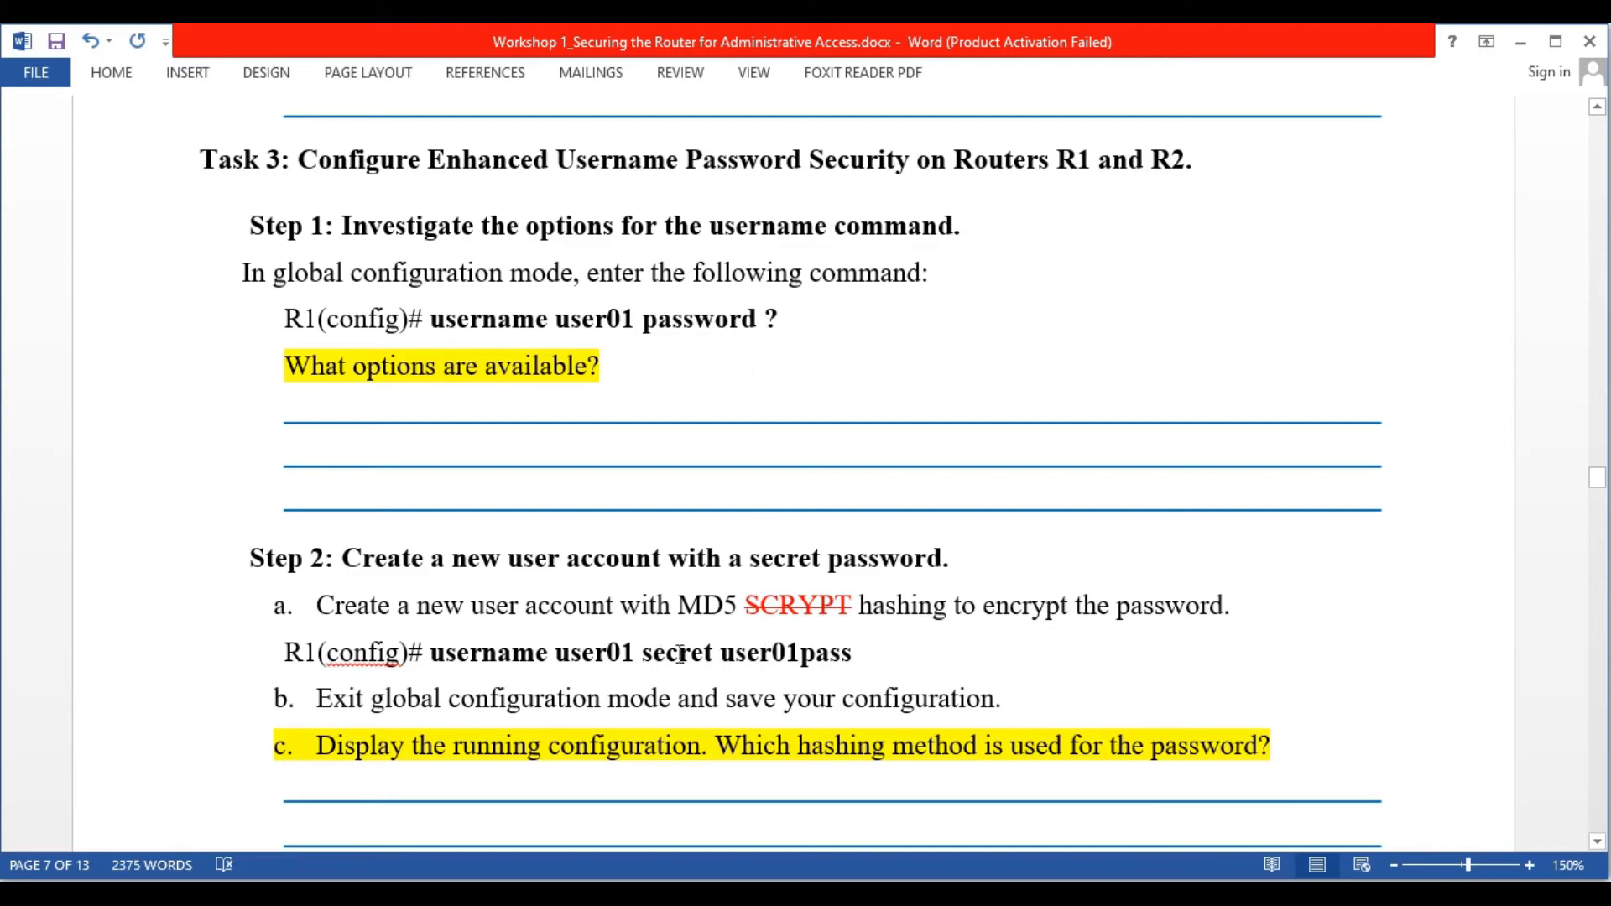
{"action": "key", "text": "alt+Tab"}
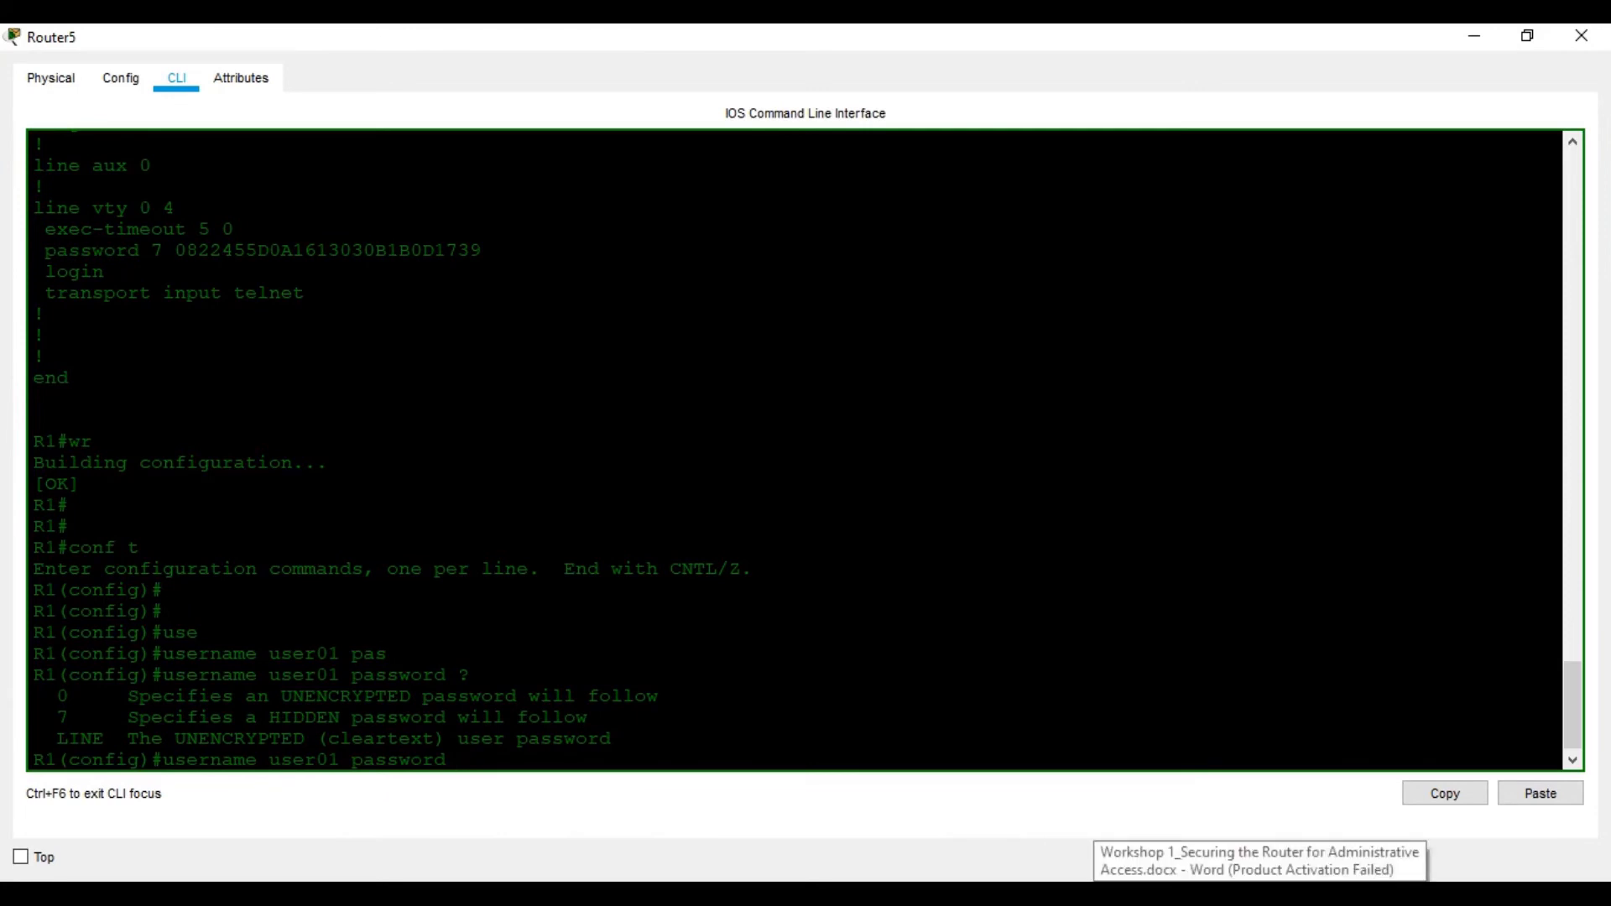
Change the keyword to secret in username user01 and list the options 0, 5 and LINE
{"action": "left_click", "coordinate": [1091, 893]}
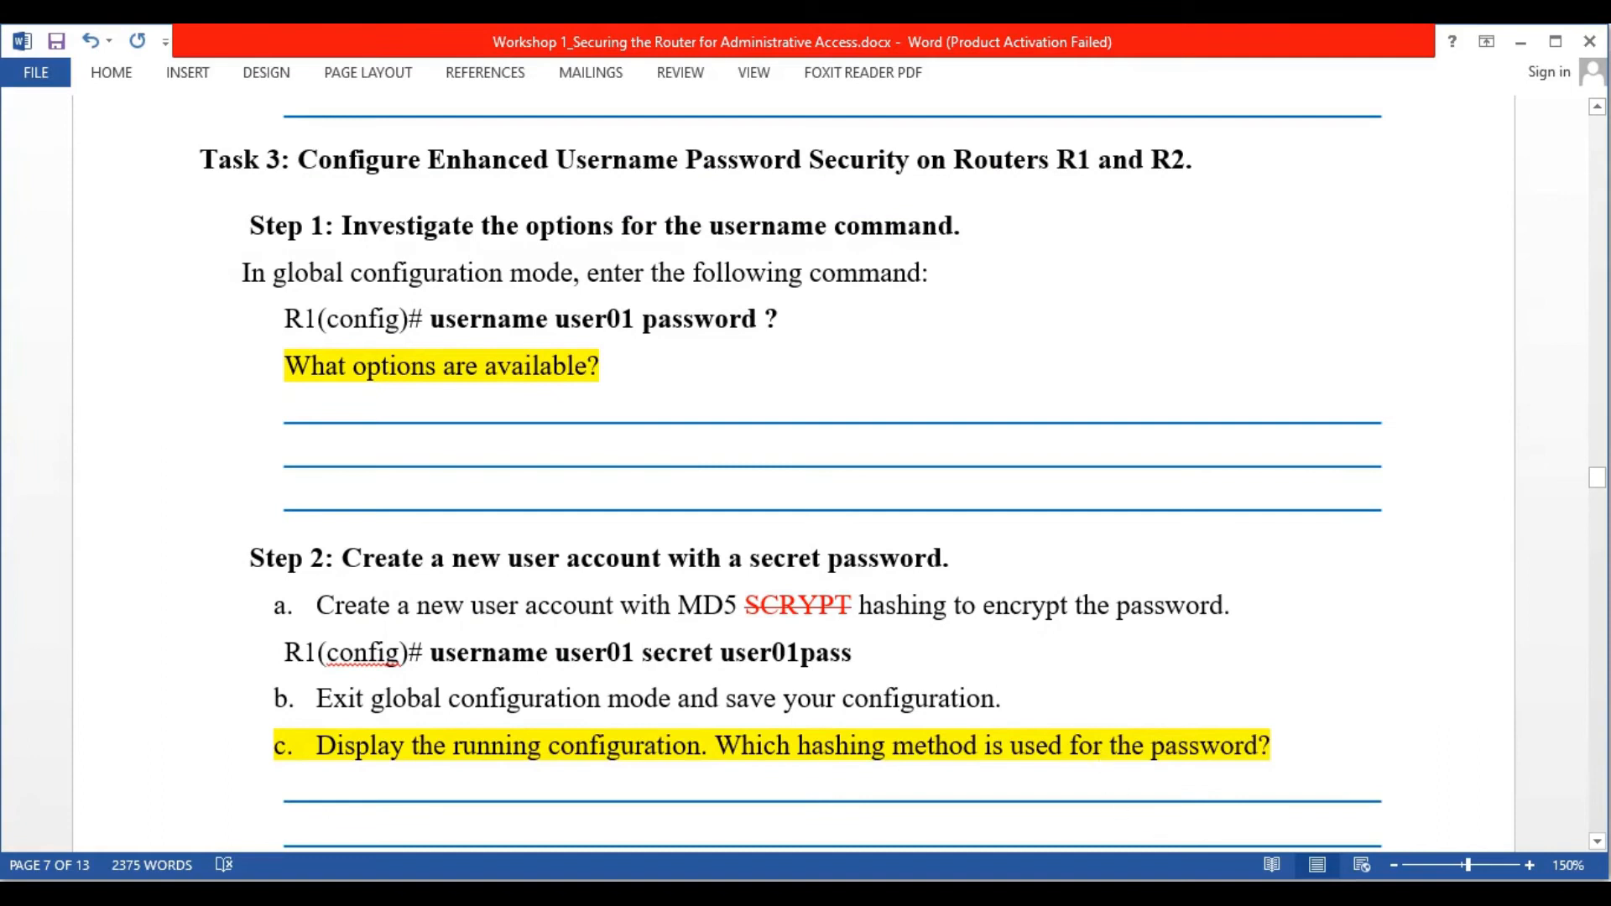
{"action": "left_click", "coordinate": [1055, 893]}
{"action": "key", "text": "BackSpace"}
{"action": "key", "text": "BackSpace"}
{"action": "key", "text": "BackSpace"}
{"action": "key", "text": "BackSpace"}
{"action": "key", "text": "BackSpace"}
{"action": "key", "text": "BackSpace"}
{"action": "key", "text": "BackSpace"}
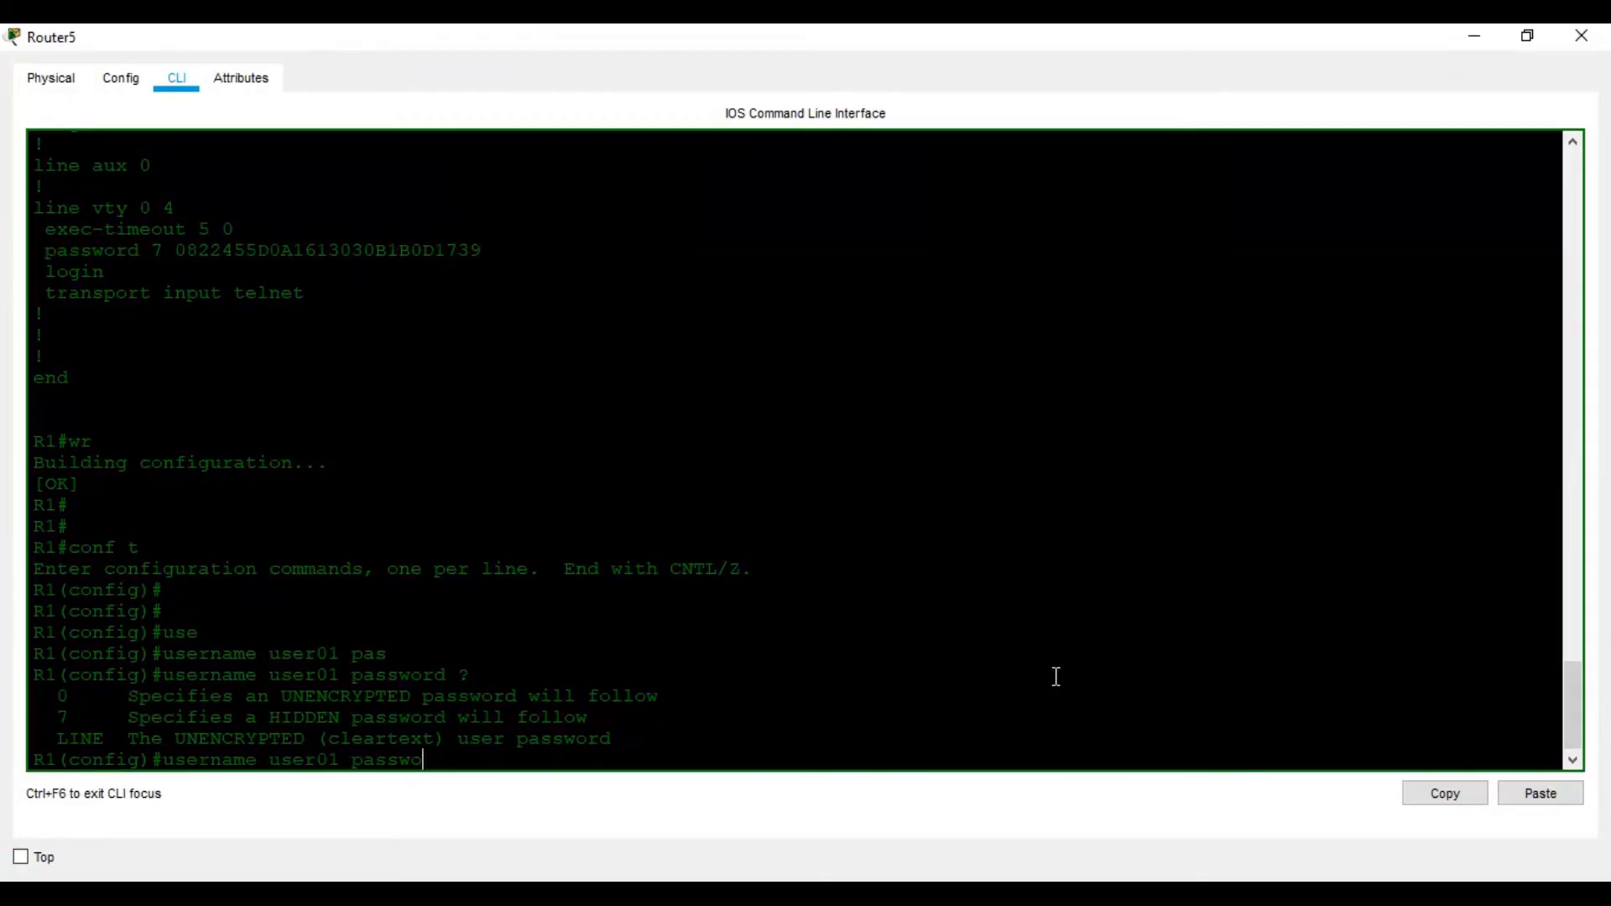
{"action": "key", "text": "BackSpace"}
{"action": "key", "text": "BackSpace"}
{"action": "type", "text": "se"}
{"action": "key", "text": "Tab"}
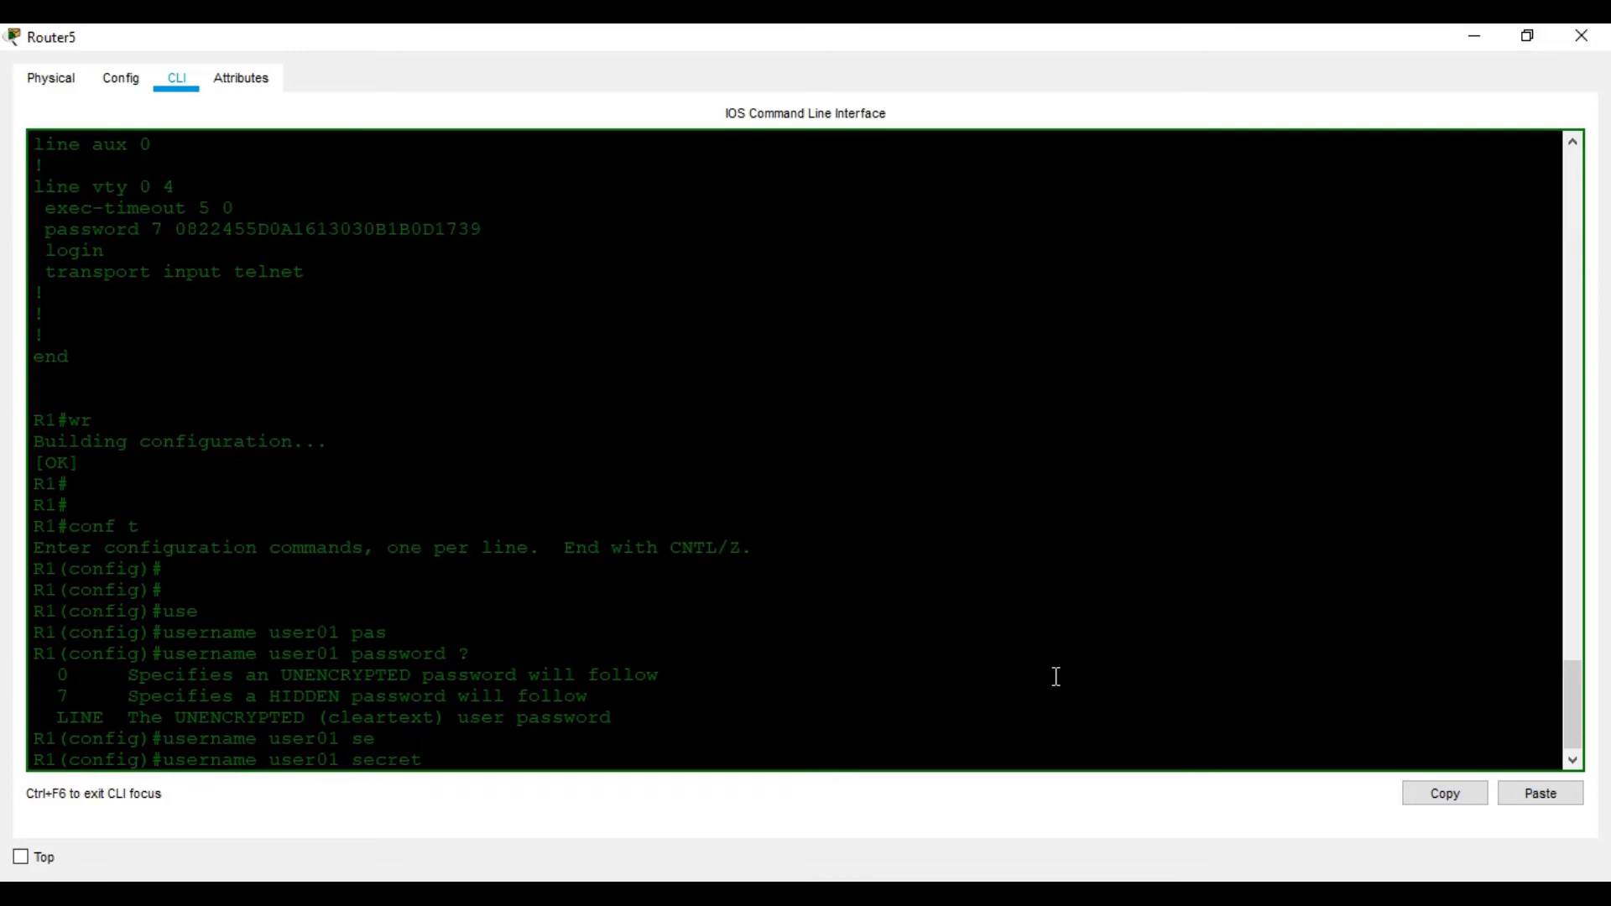
{"action": "type", "text": "?"}
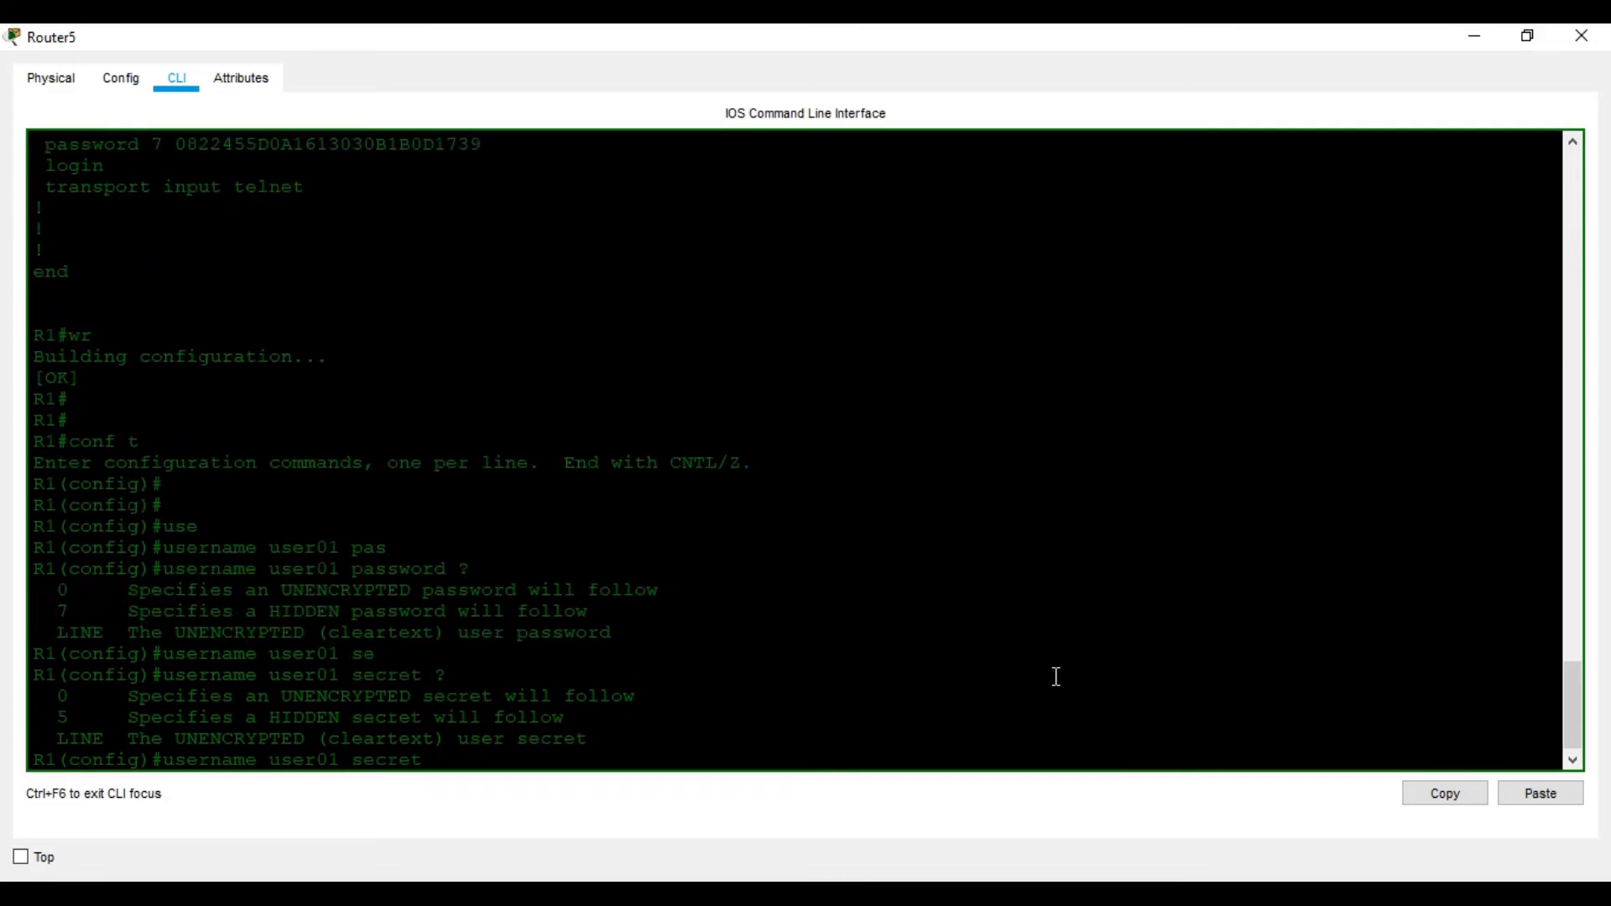
{"action": "type", "text": "5"}
{"action": "key", "text": "BackSpace"}
{"action": "key", "text": "BackSpace"}
Finish the username user01 secret command with the account's password to create the user
{"action": "key", "text": "alt+Tab"}
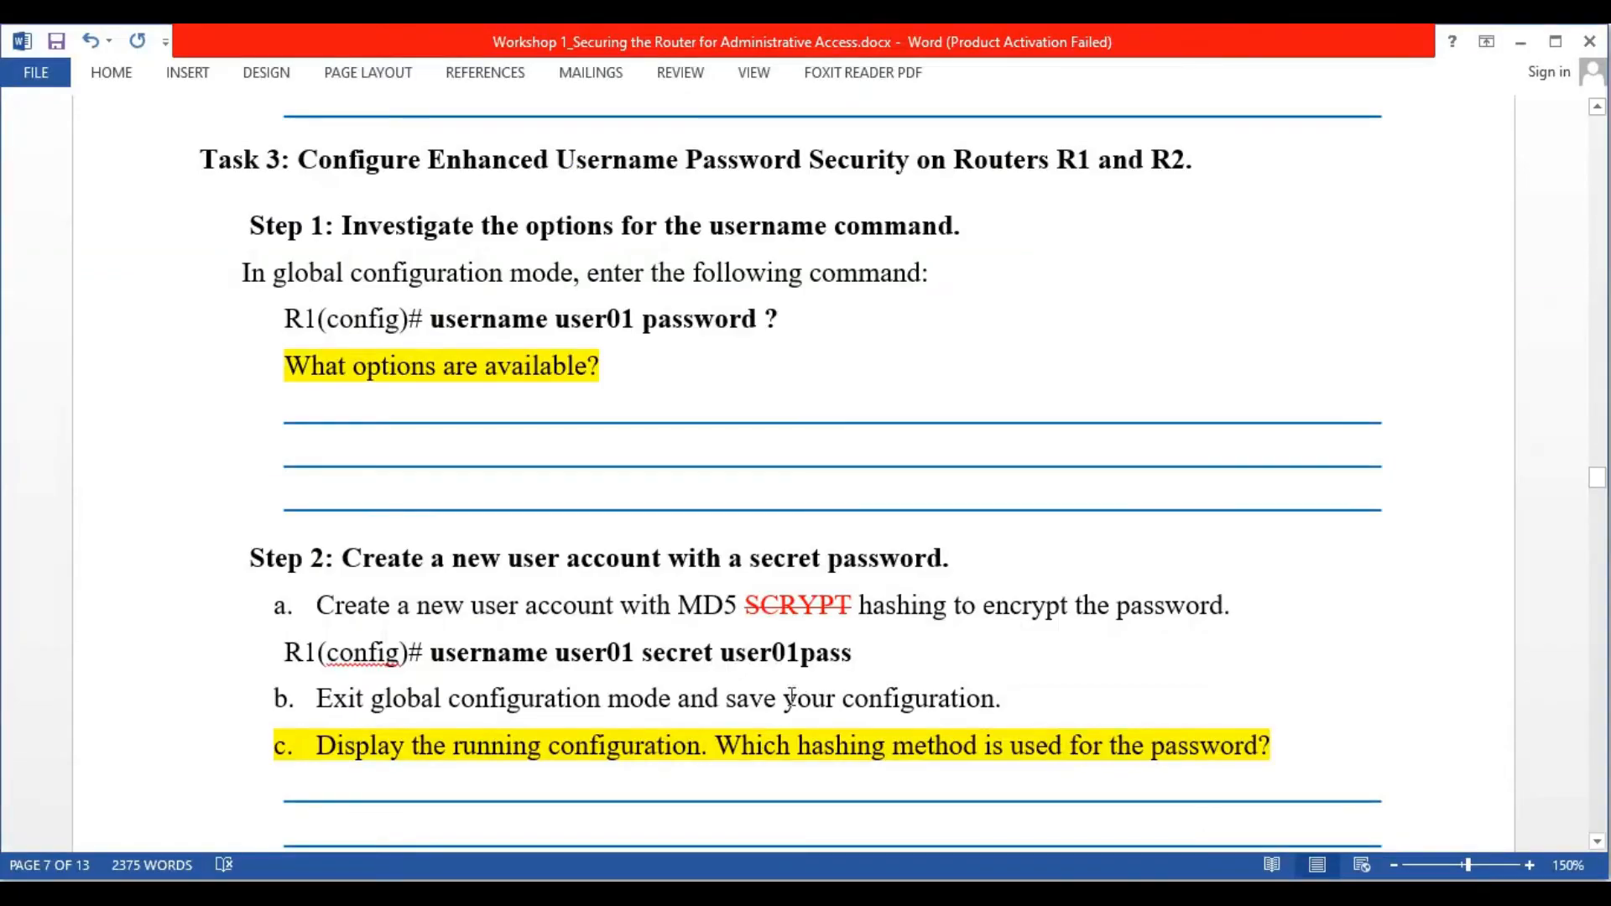
{"action": "key", "text": "alt+Tab"}
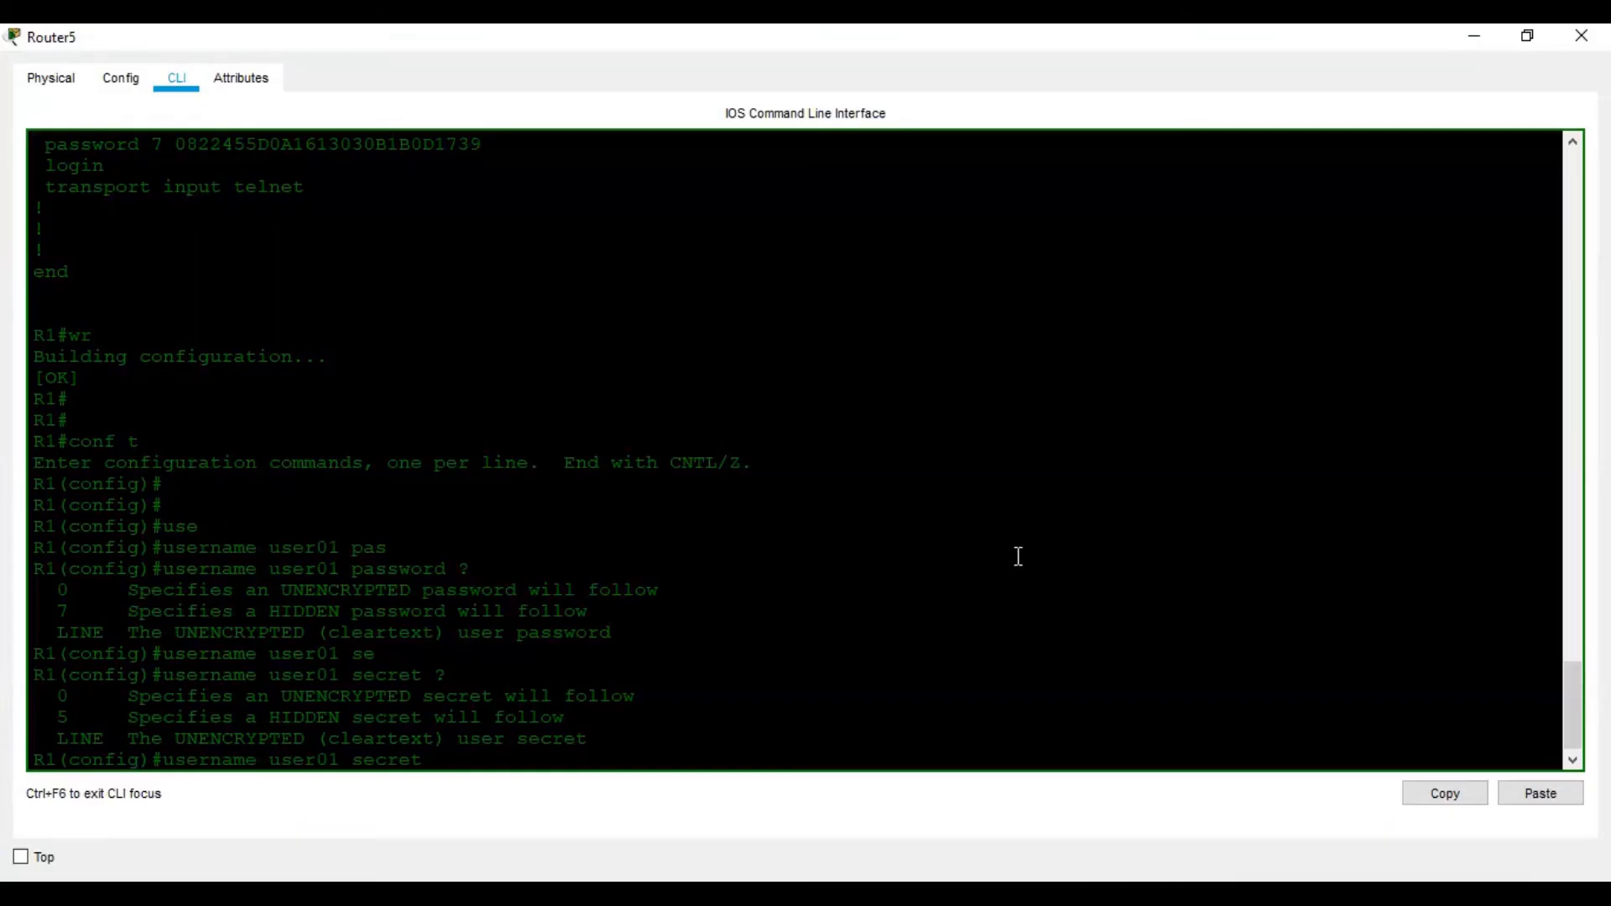
{"action": "type", "text": "user01pass"}
{"action": "key", "text": "Return"}
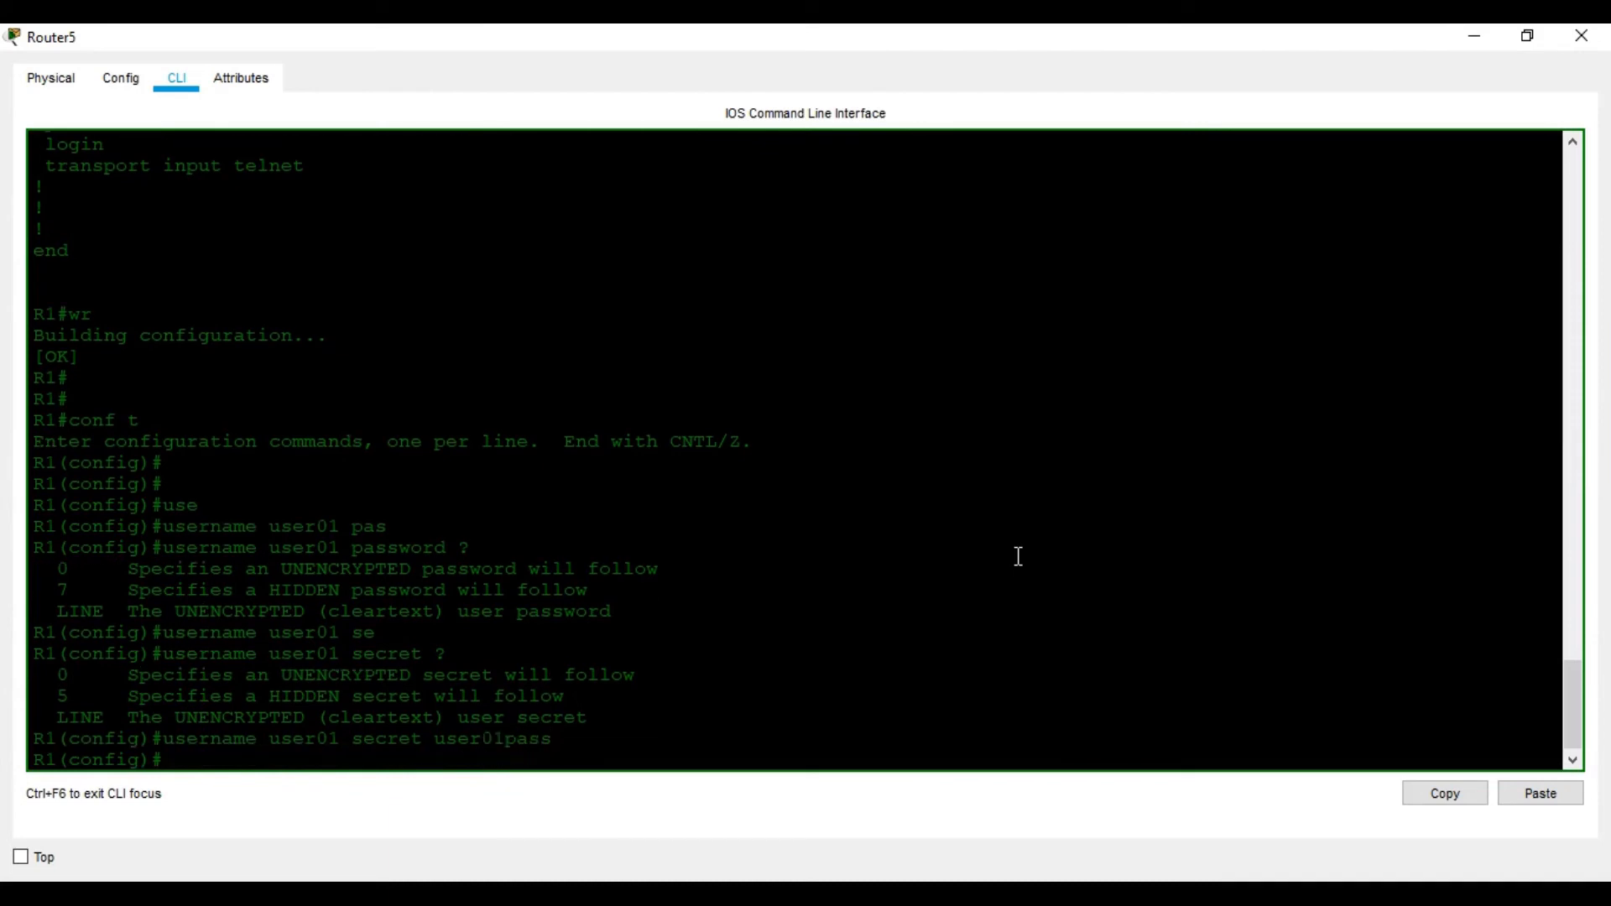
{"action": "key", "text": "alt+Tab"}
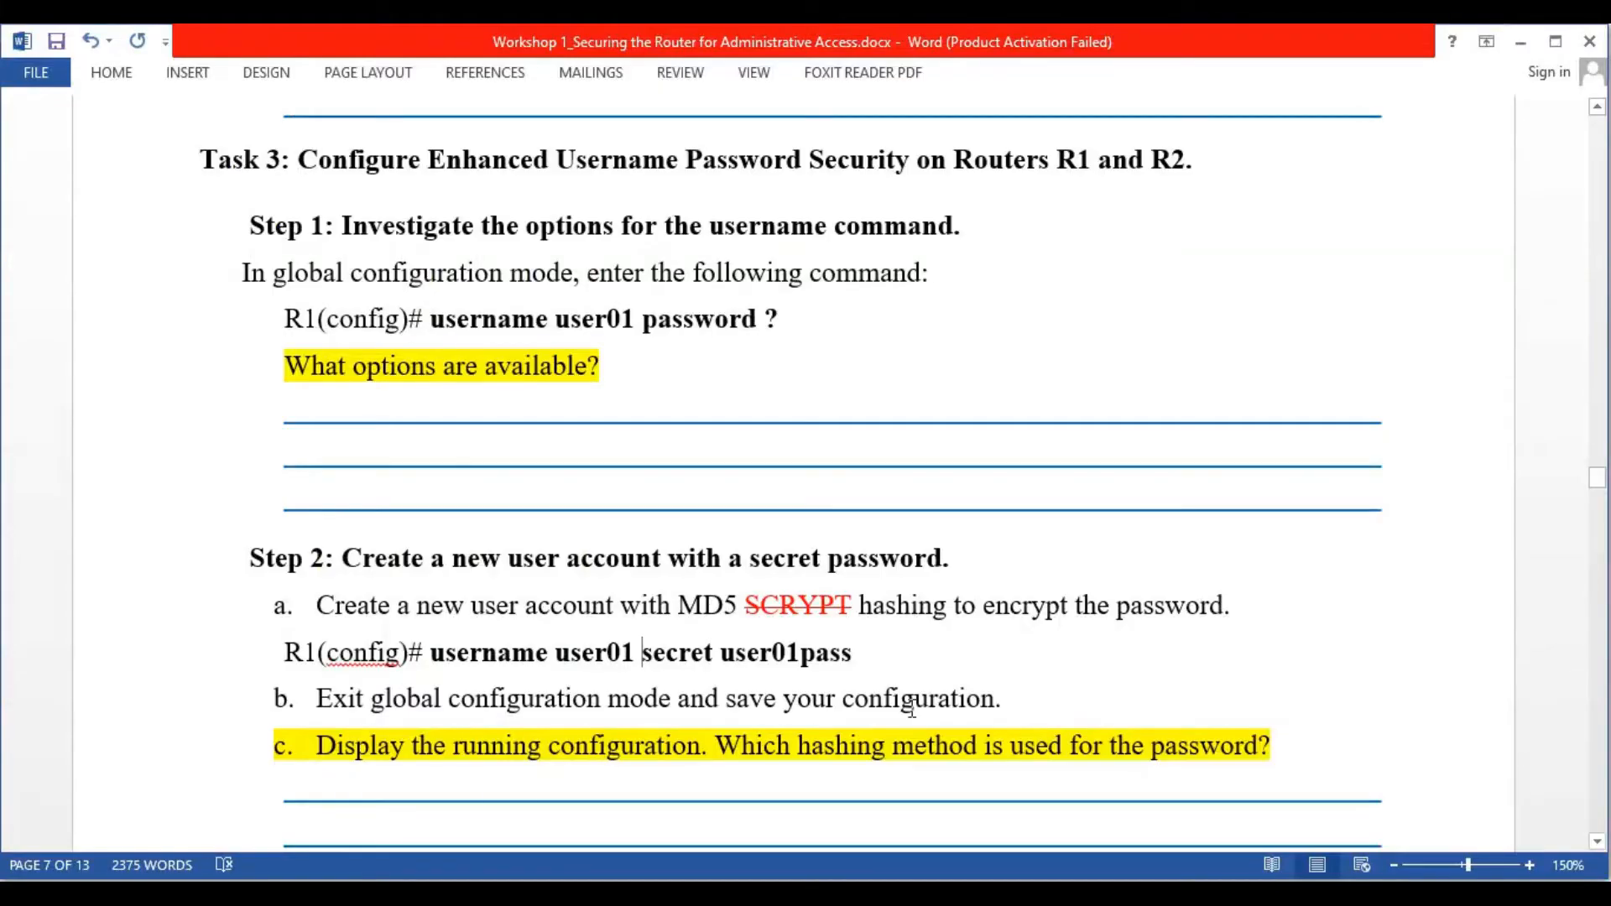
Exit configuration mode with Ctrl+Z and save R1's configuration with wr
{"action": "scroll", "coordinate": [910, 705], "scroll_direction": "down", "scroll_amount": 1}
{"action": "scroll", "coordinate": [429, 493], "scroll_direction": "down", "scroll_amount": 2}
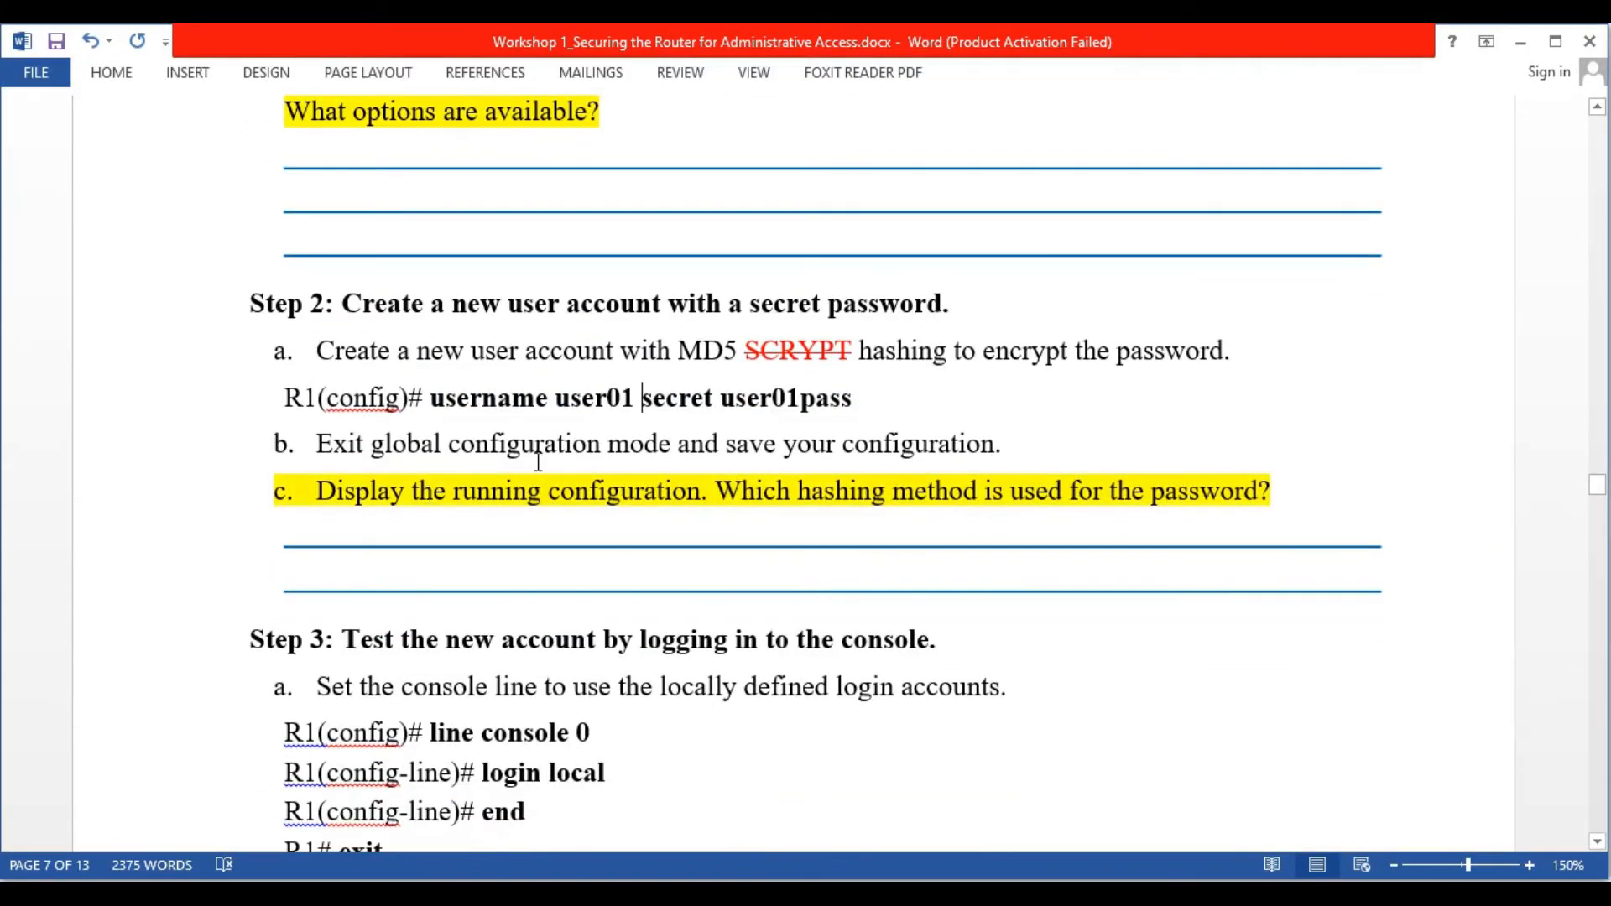
{"action": "key", "text": "alt+Tab"}
{"action": "key", "text": "alt+Tab"}
{"action": "left_click", "coordinate": [1091, 772]}
{"action": "left_click", "coordinate": [1084, 777]}
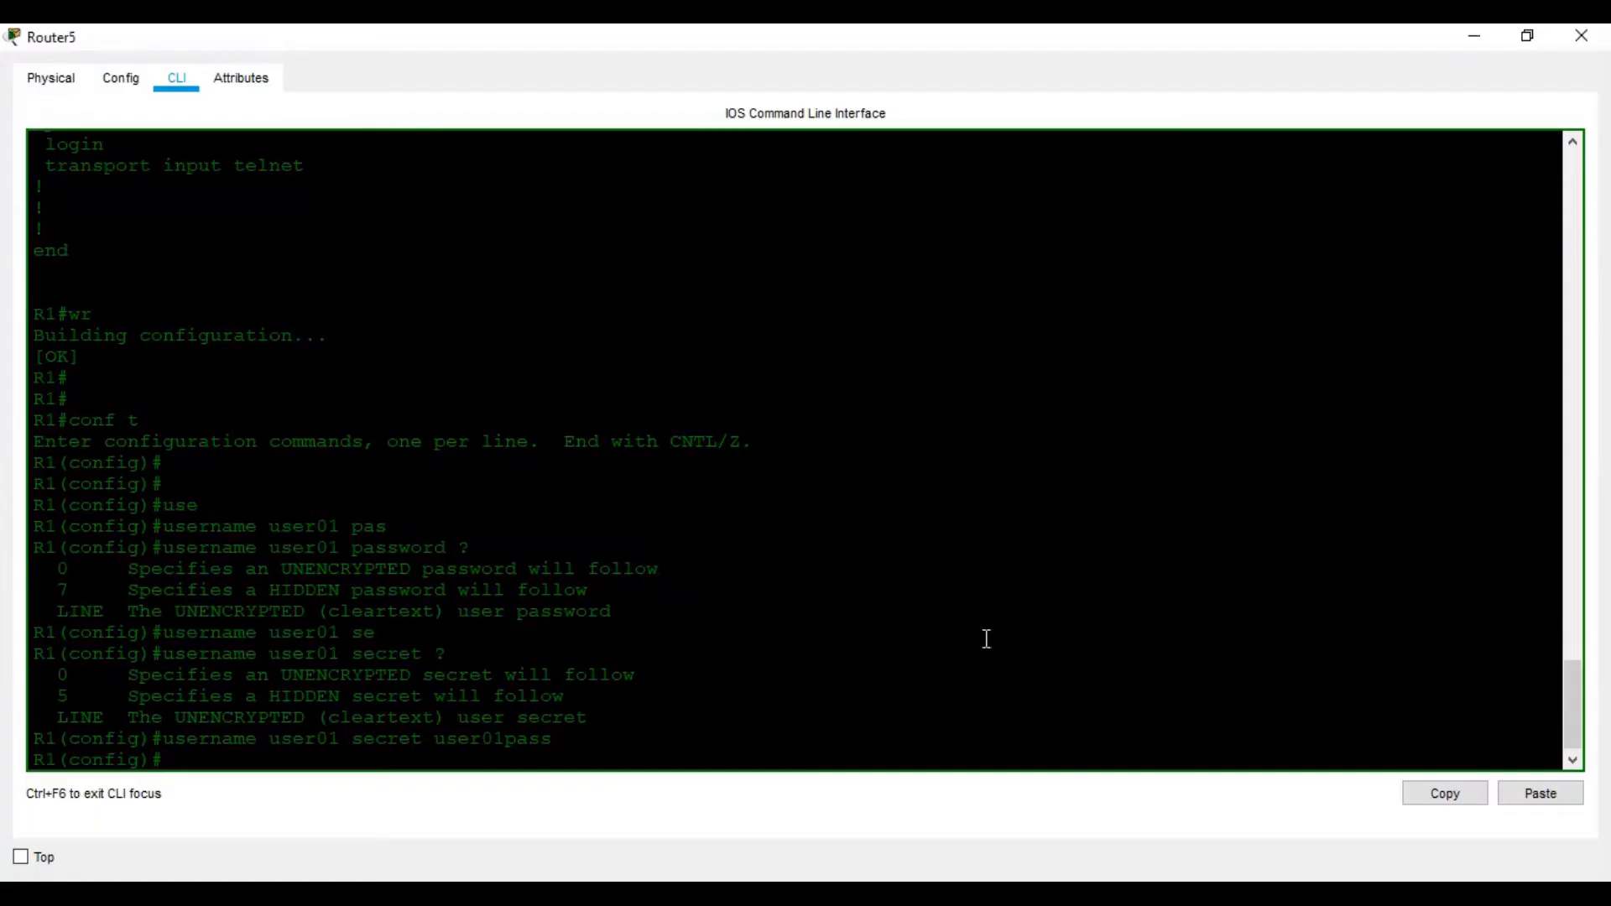
{"action": "key", "text": "ctrl+z"}
{"action": "key", "text": "Return"}
{"action": "key", "text": "Return"}
{"action": "key", "text": "Return"}
{"action": "key", "text": "Return"}
{"action": "type", "text": "wr"}
{"action": "key", "text": "Return"}
{"action": "key", "text": "Return"}
{"action": "key", "text": "Return"}
{"action": "key", "text": "Return"}
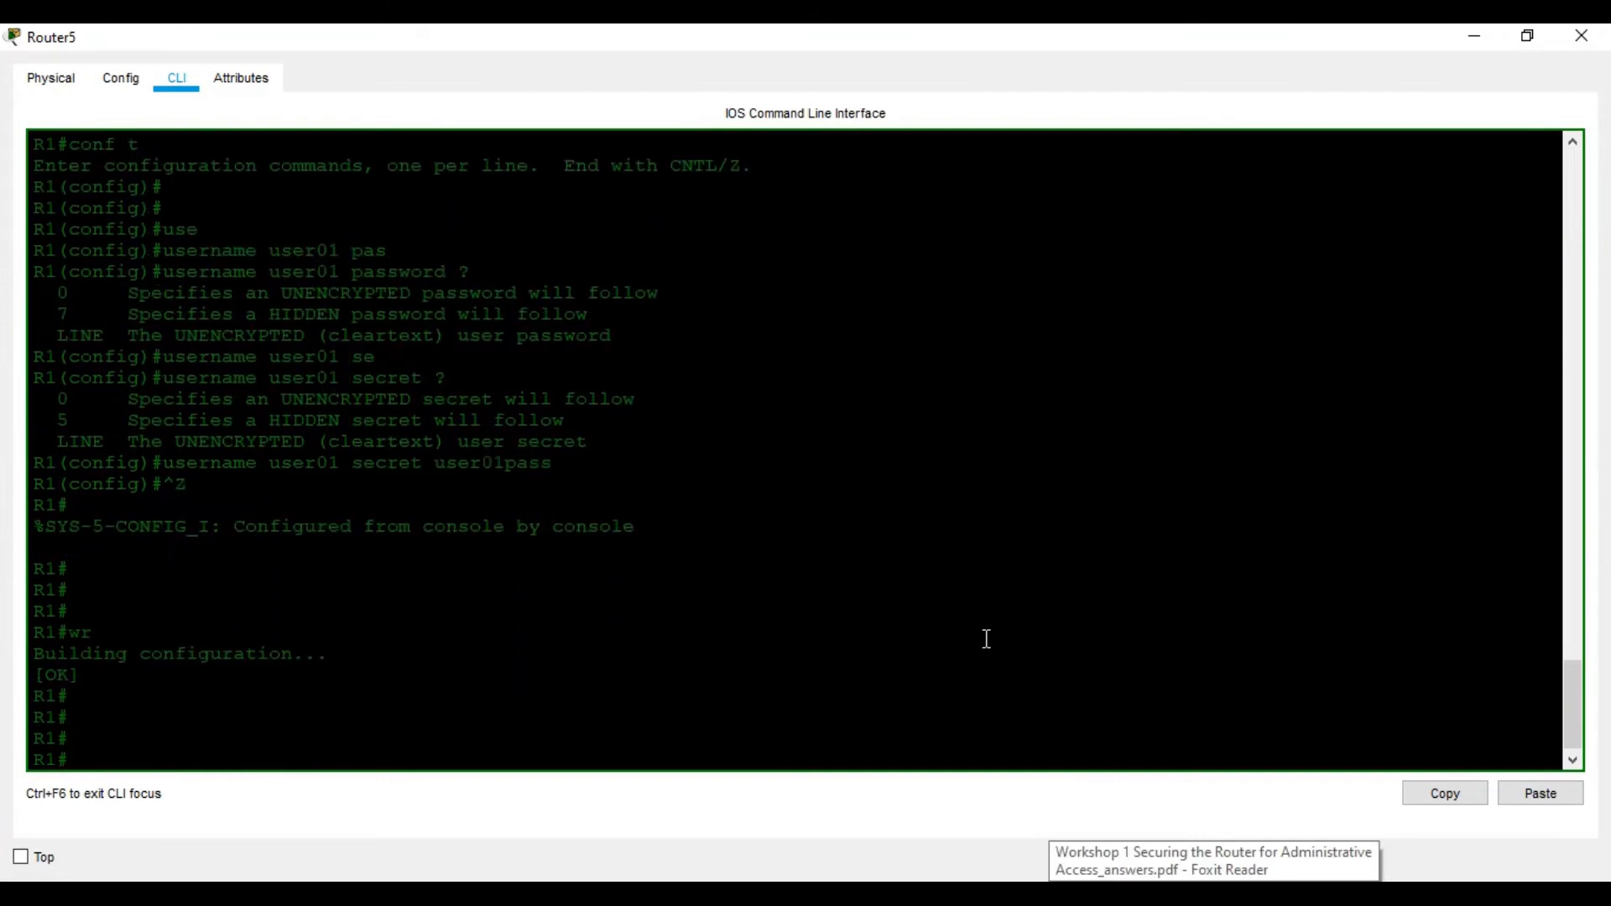
Display R1's running configuration with sh ru
{"action": "key", "text": "alt+Tab"}
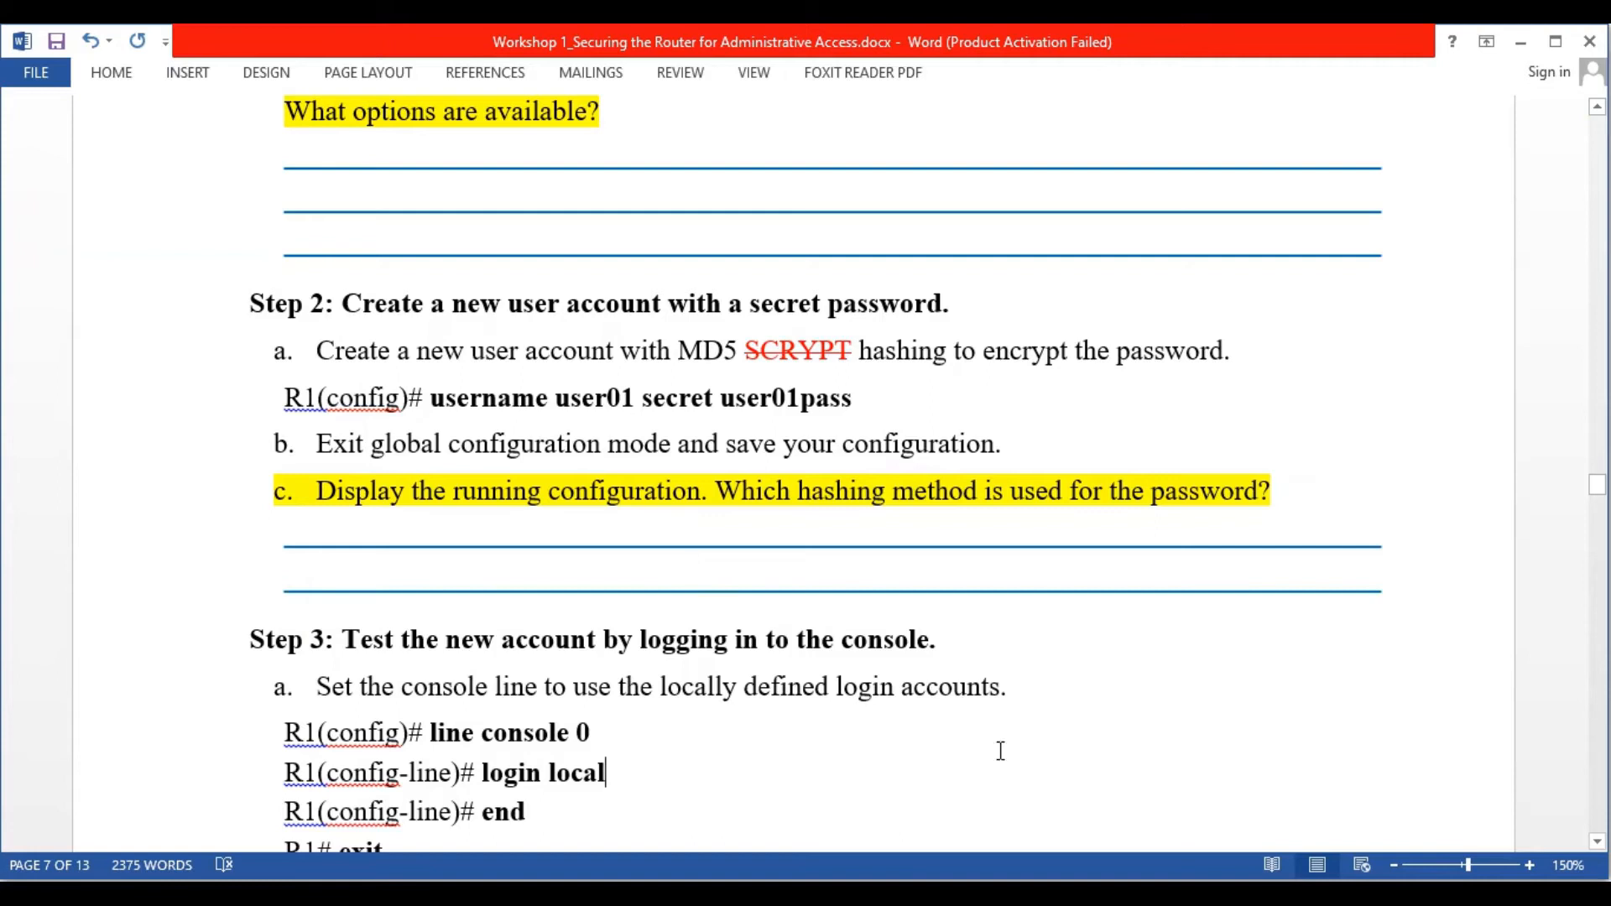
{"action": "key", "text": "alt+Tab"}
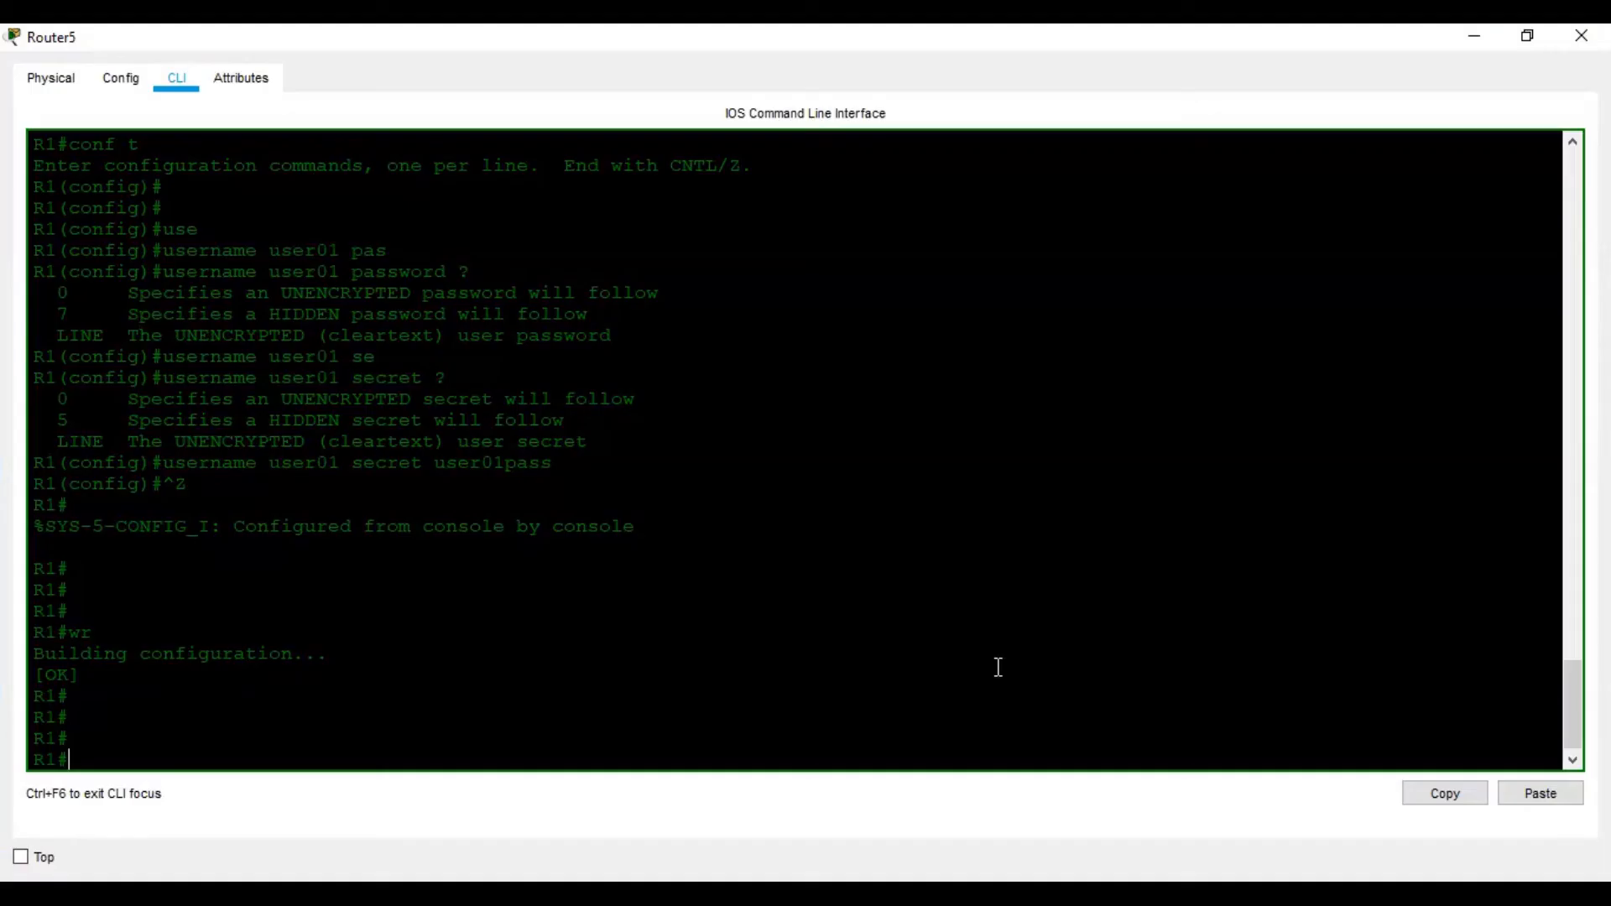
{"action": "type", "text": "sh ru"}
{"action": "key", "text": "Tab"}
{"action": "key", "text": "Return"}
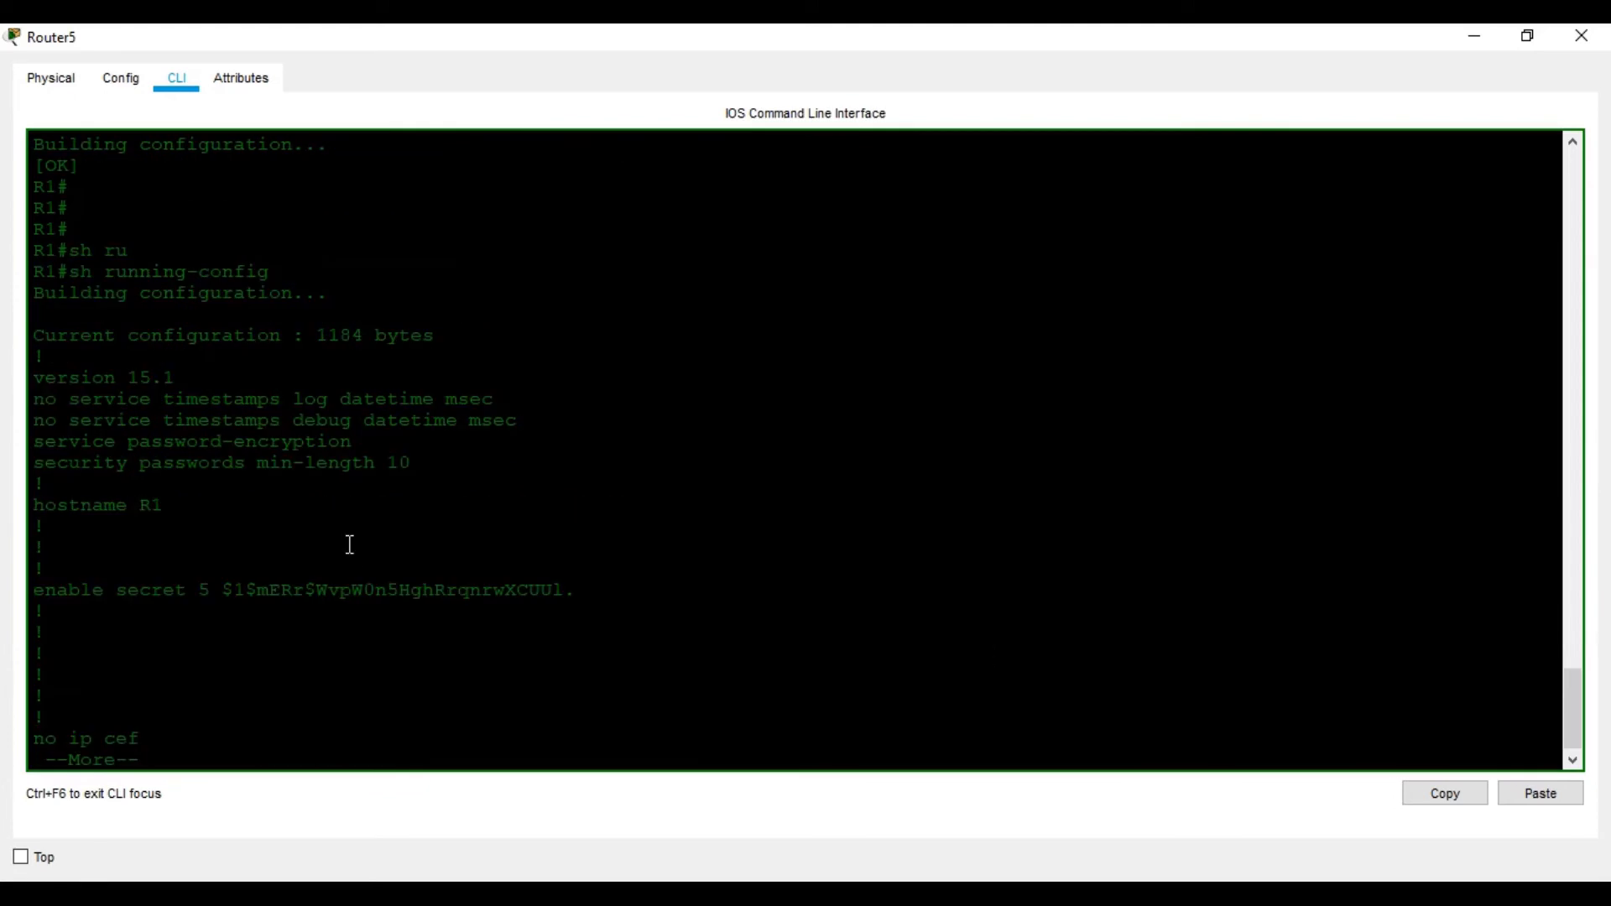
Page to the end of the config, showing user01's type 5 secret, then view worksheet Step 3
{"action": "key", "text": "space"}
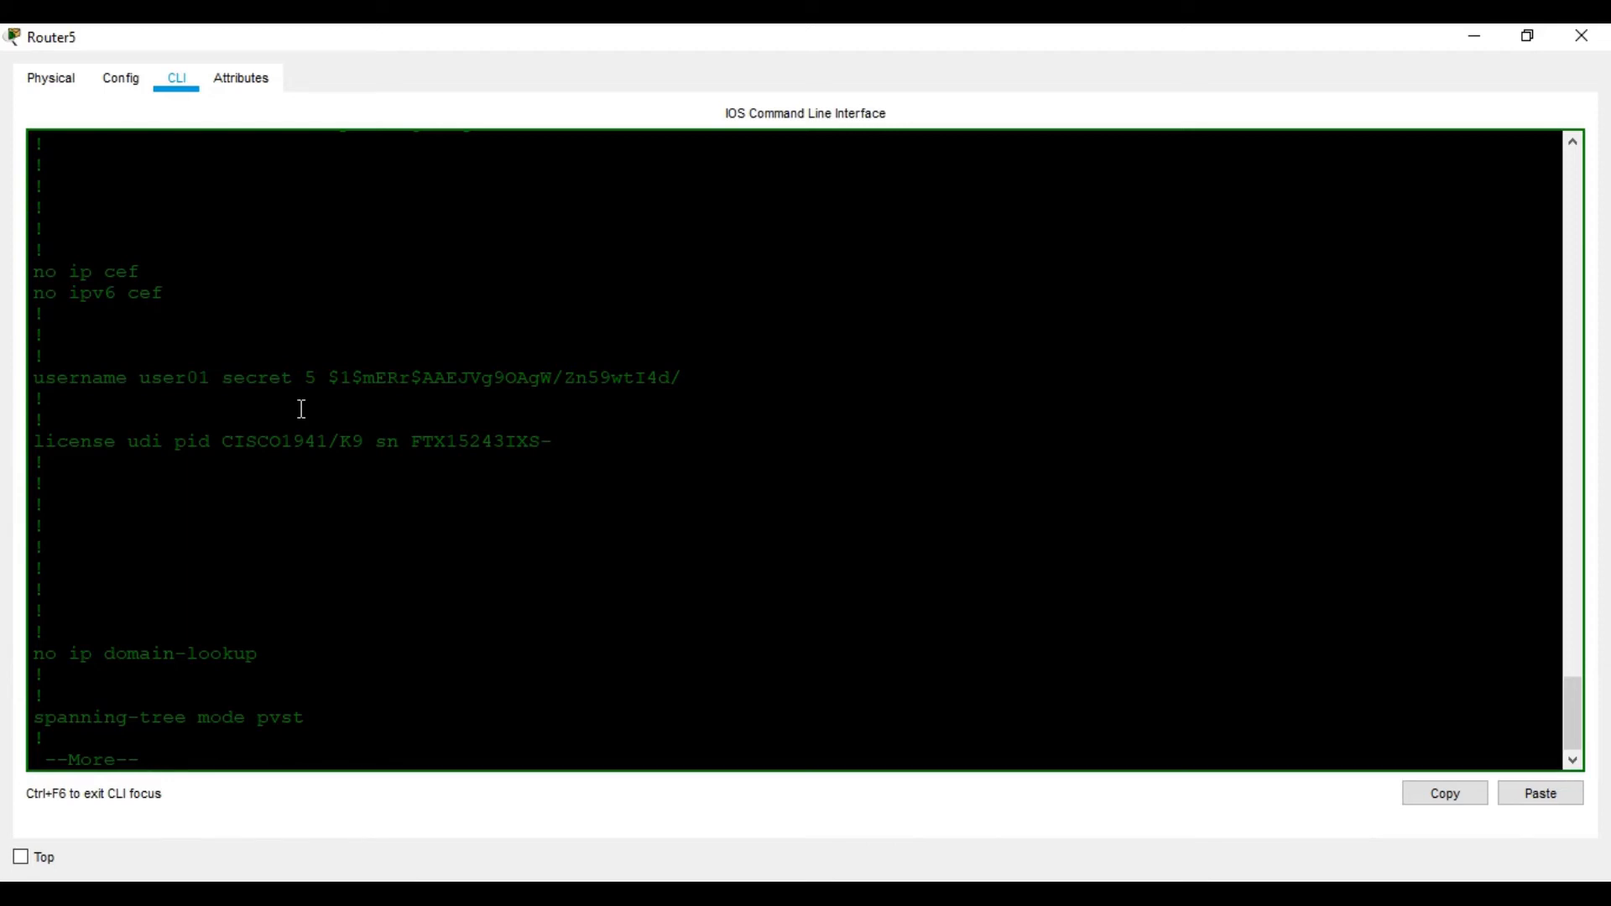
{"action": "key", "text": "space"}
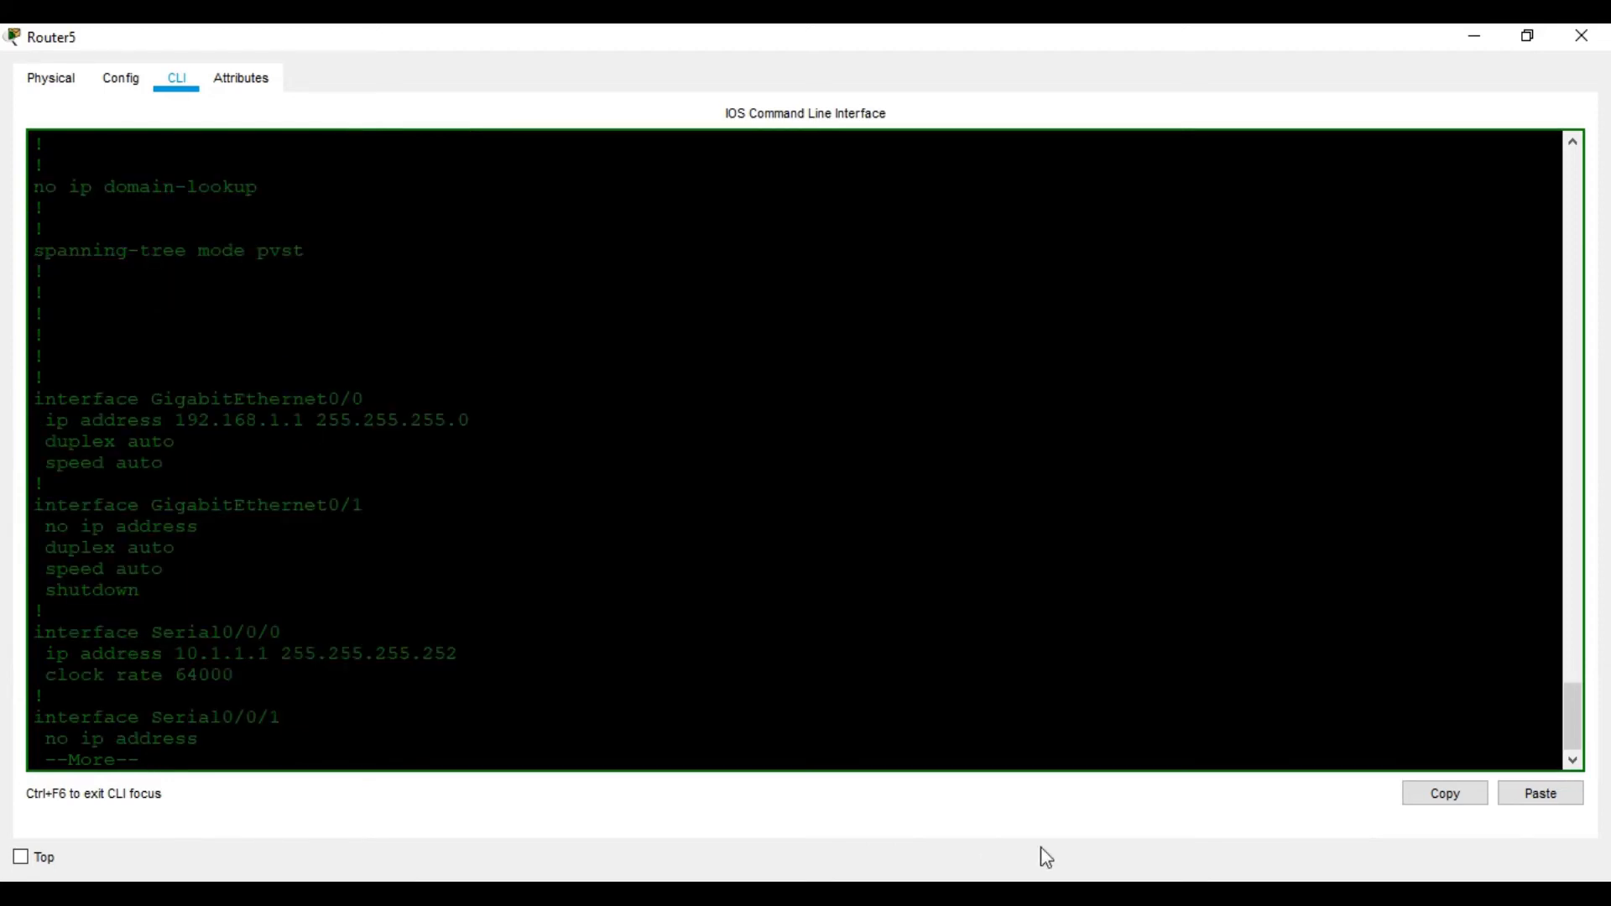
{"action": "key", "text": "space"}
{"action": "key", "text": "space"}
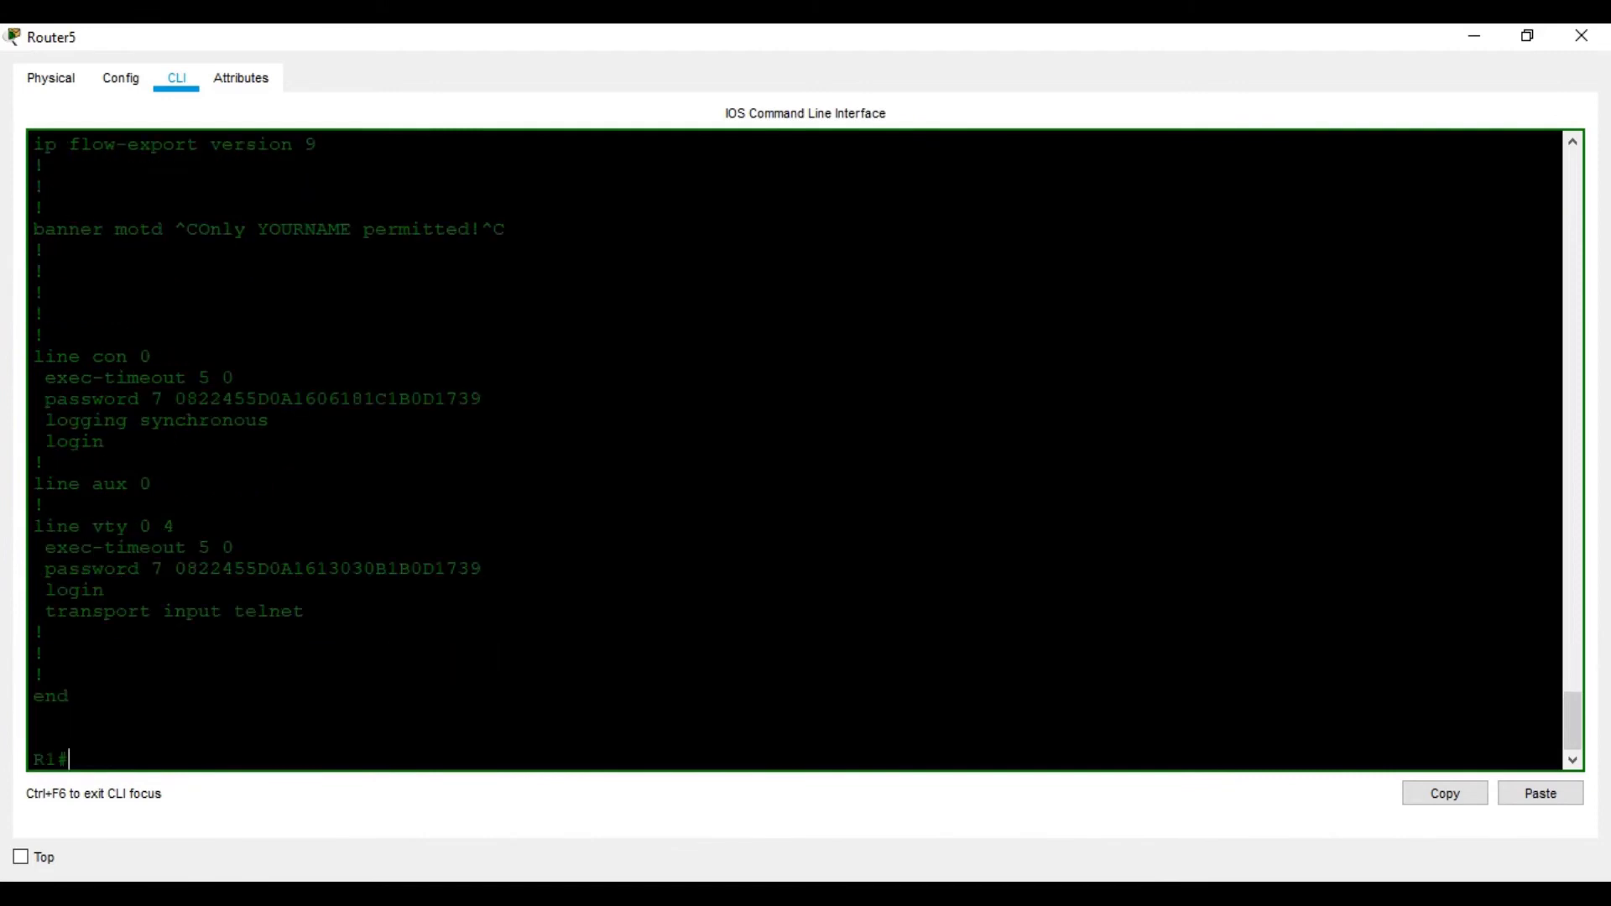
{"action": "left_click", "coordinate": [1094, 895]}
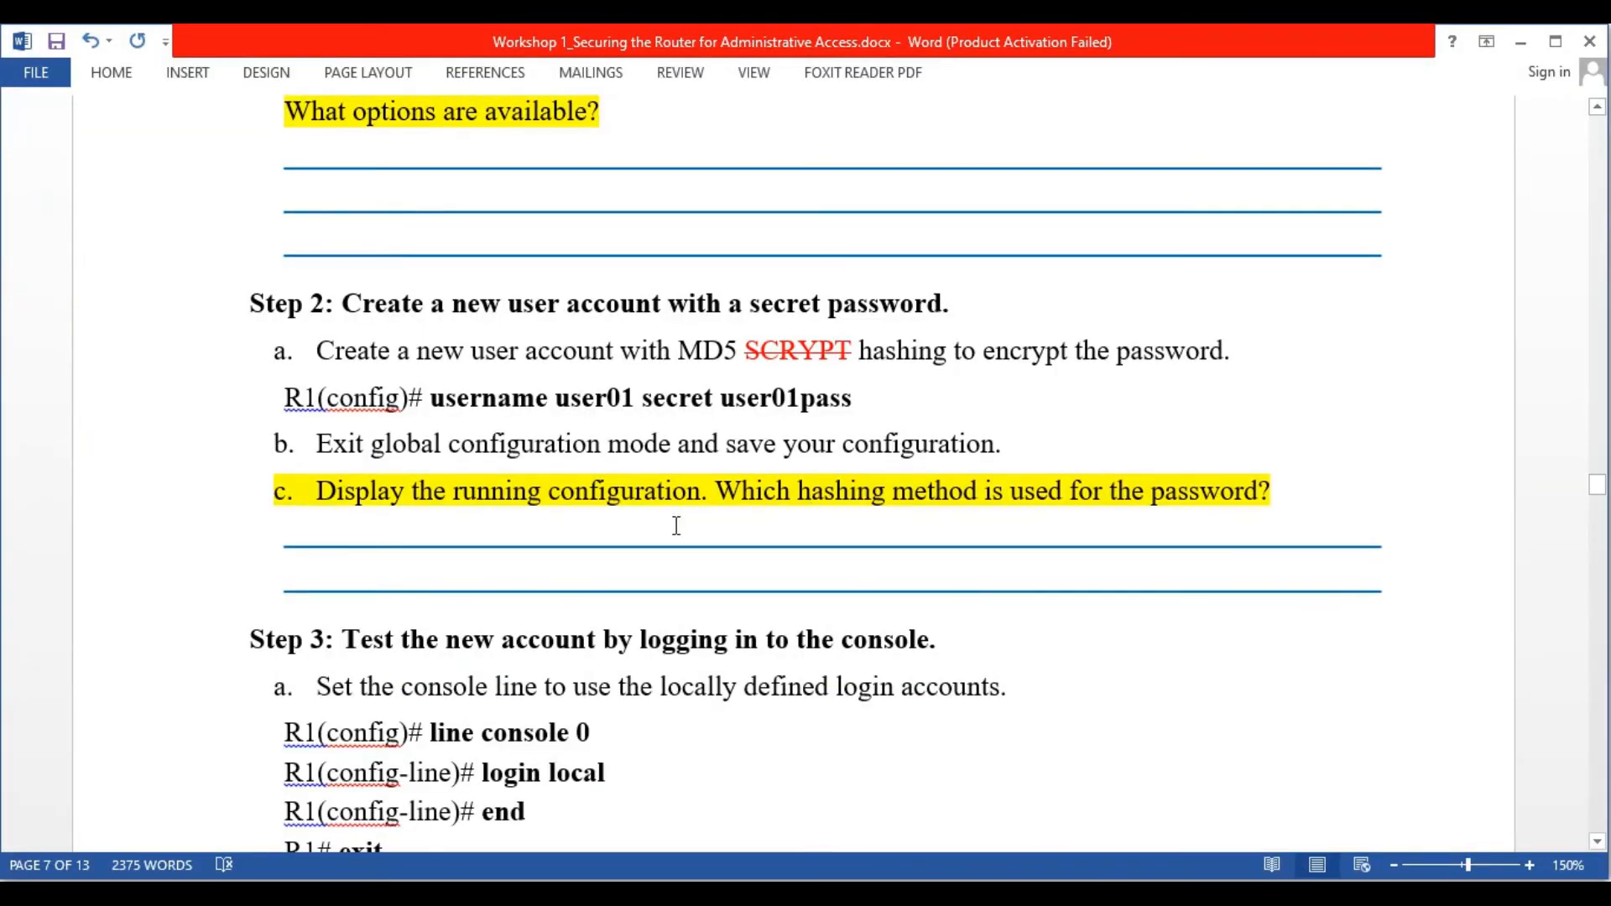
{"action": "scroll", "coordinate": [677, 526], "scroll_direction": "down", "scroll_amount": 4}
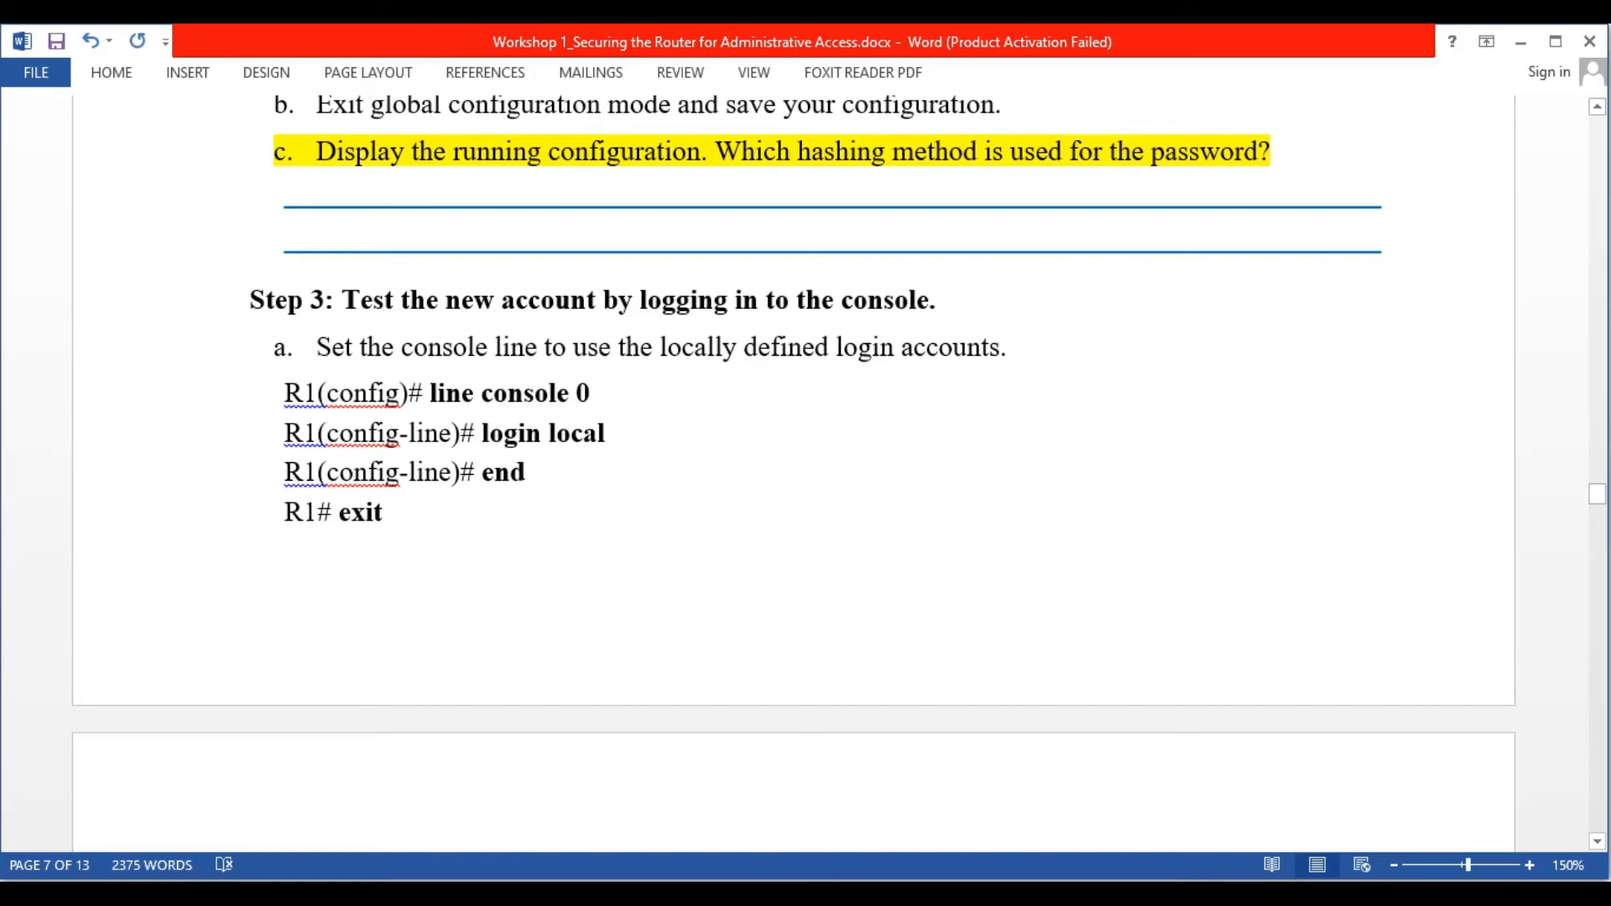
Enter global configuration mode on R1 and list the login command's help options
{"action": "key", "text": "alt+Tab"}
{"action": "type", "text": "conf"}
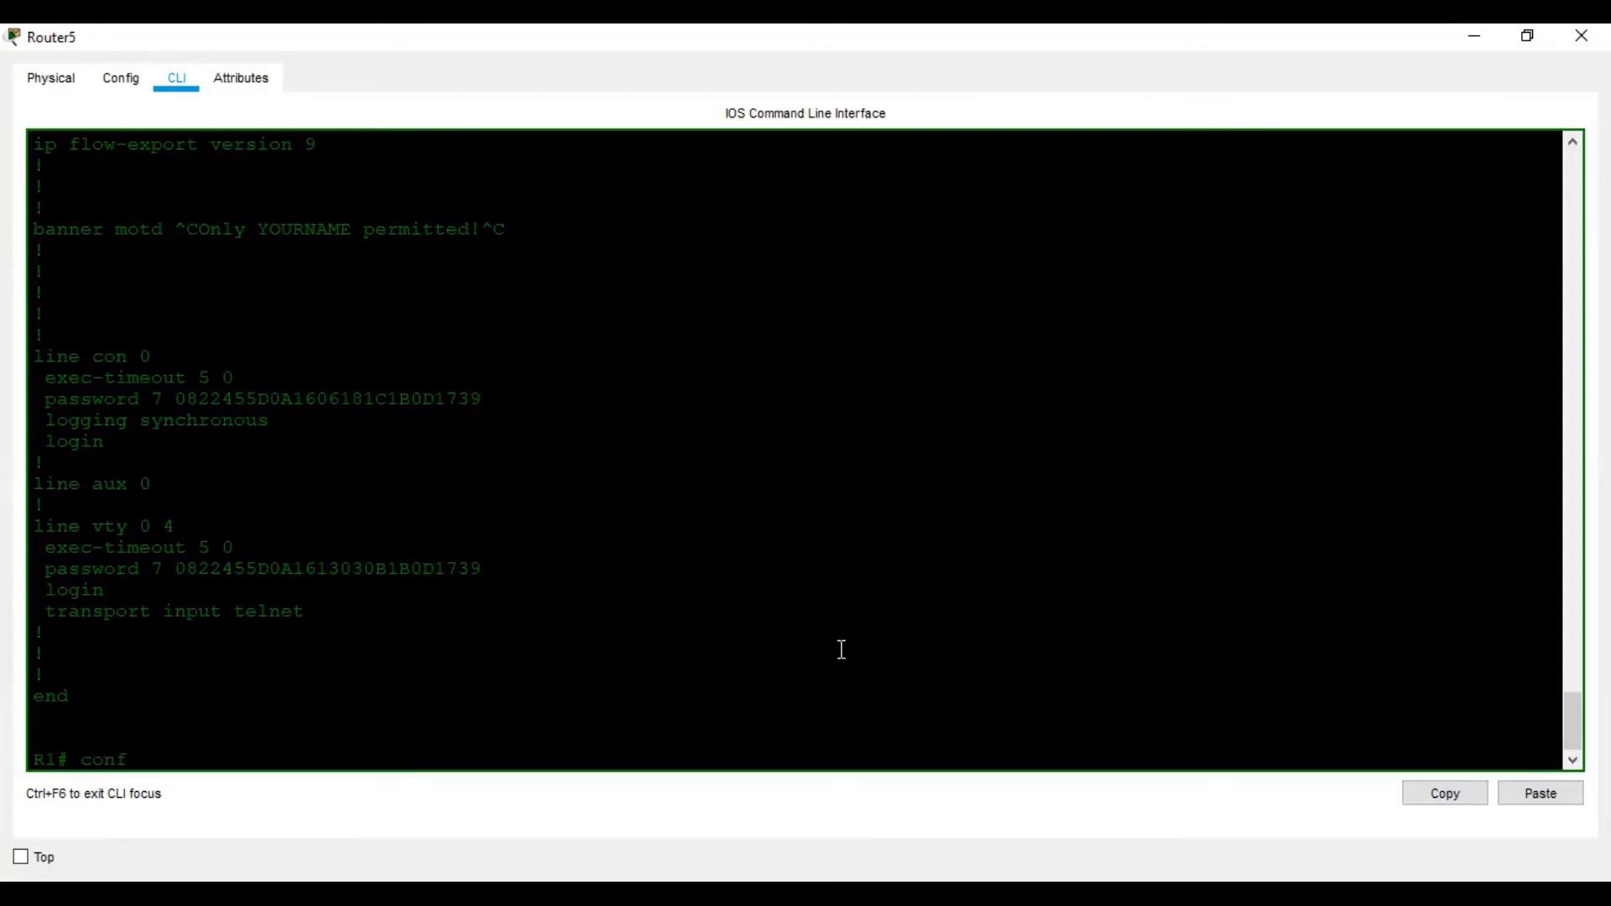
{"action": "type", "text": " t"}
{"action": "key", "text": "Return"}
{"action": "key", "text": "Return"}
{"action": "type", "text": "lo"}
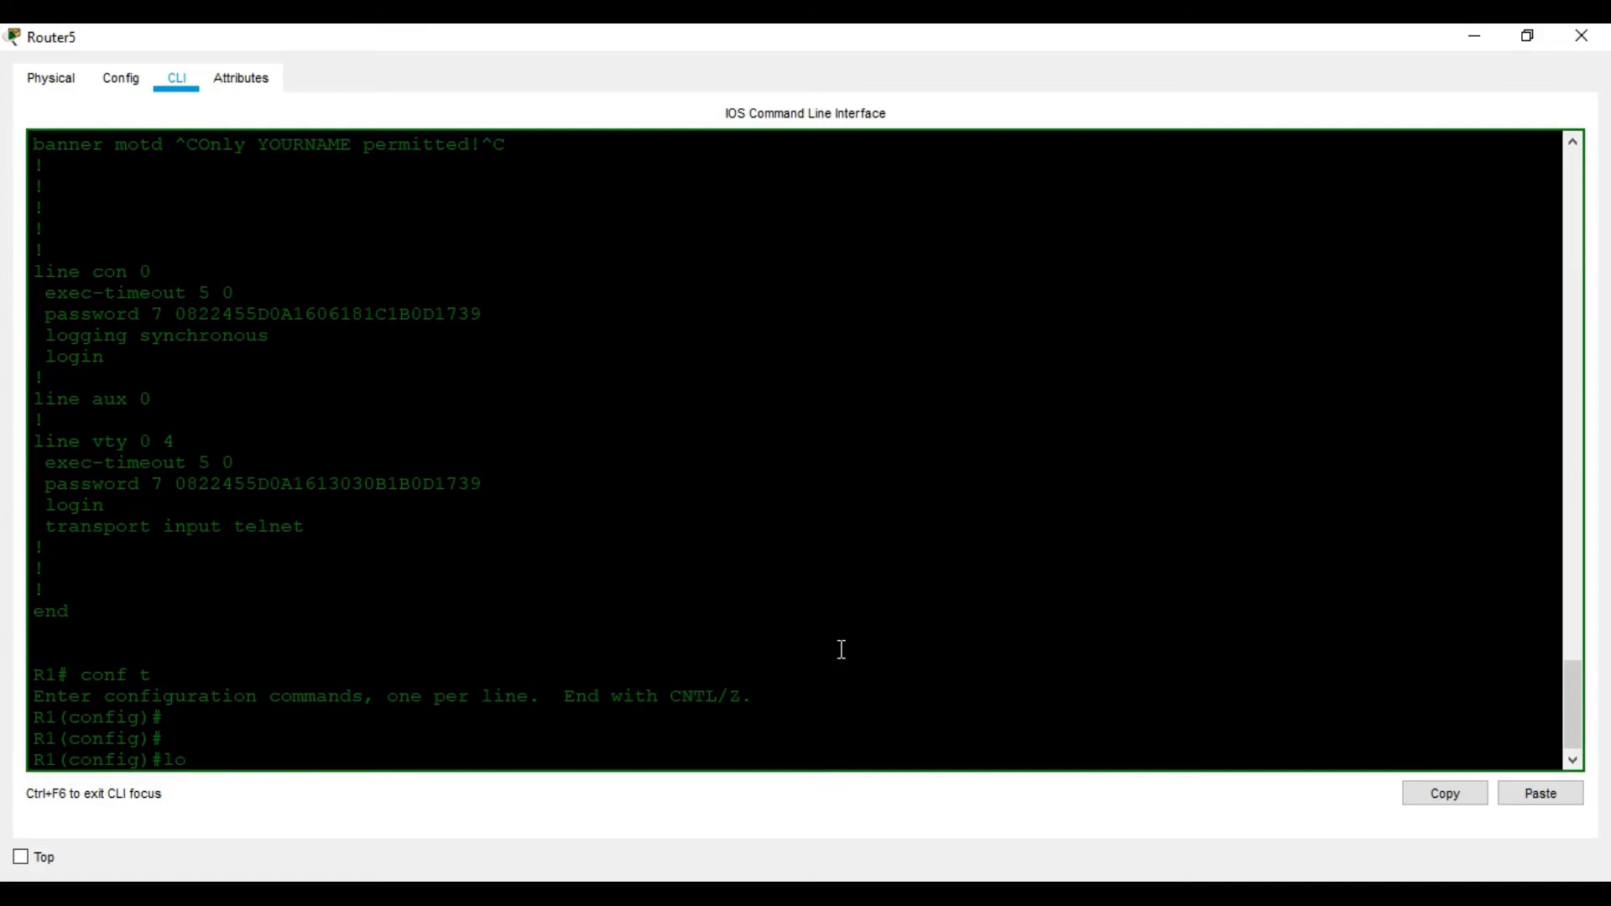
{"action": "type", "text": "ca"}
{"action": "key", "text": "Tab"}
{"action": "key", "text": "BackSpace"}
{"action": "key", "text": "BackSpace"}
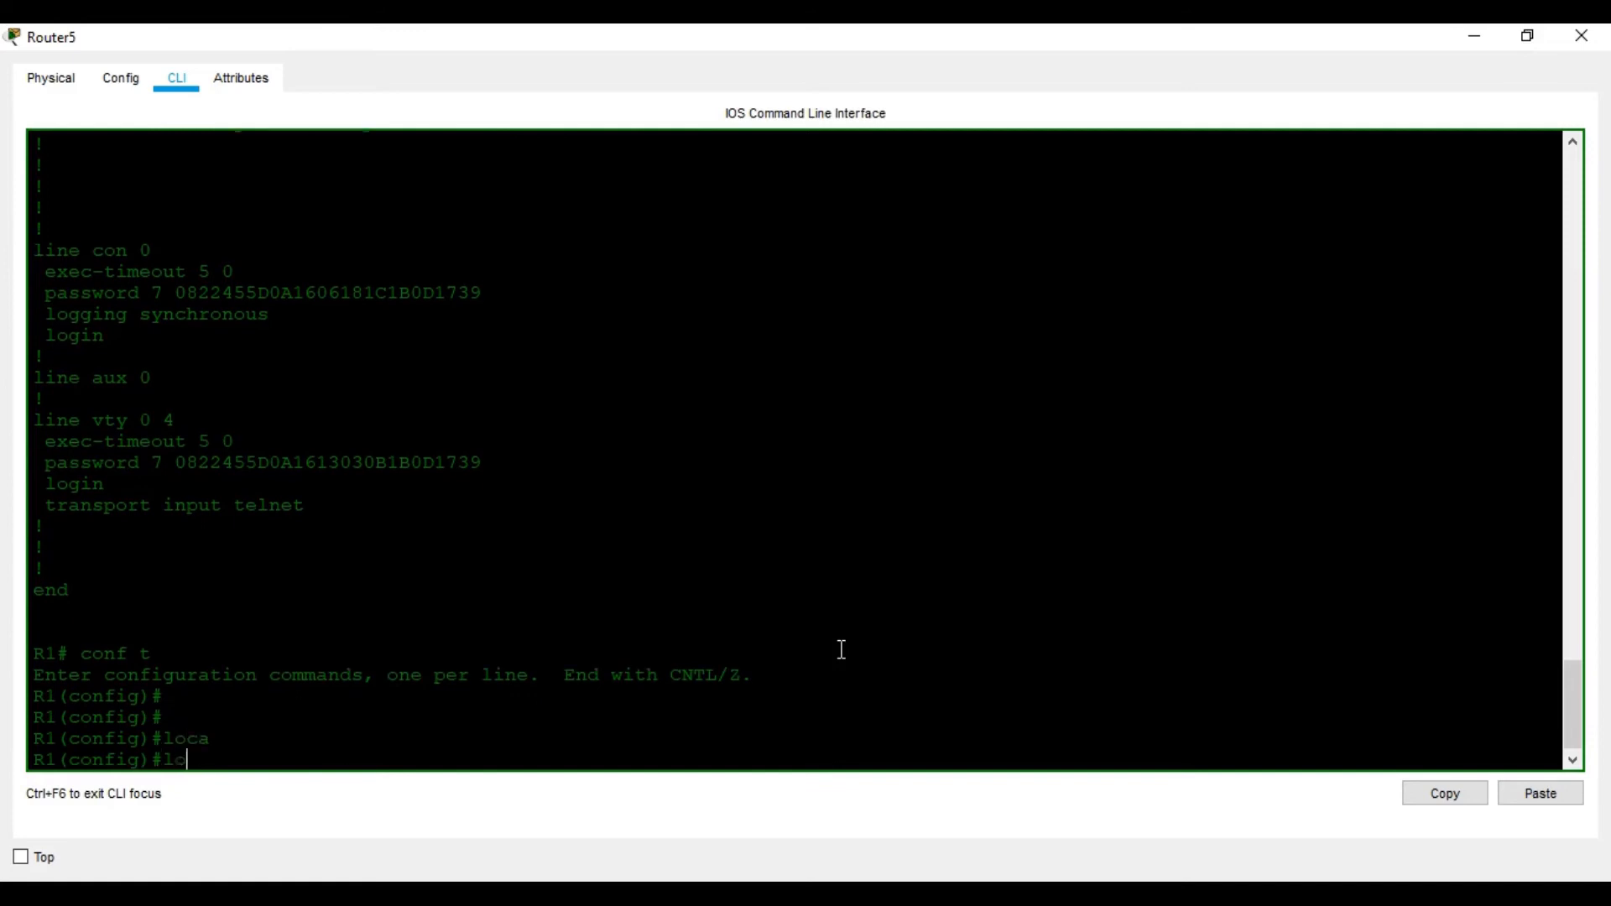
{"action": "type", "text": "g"}
{"action": "key", "text": "Tab"}
{"action": "type", "text": "i"}
{"action": "key", "text": "Tab"}
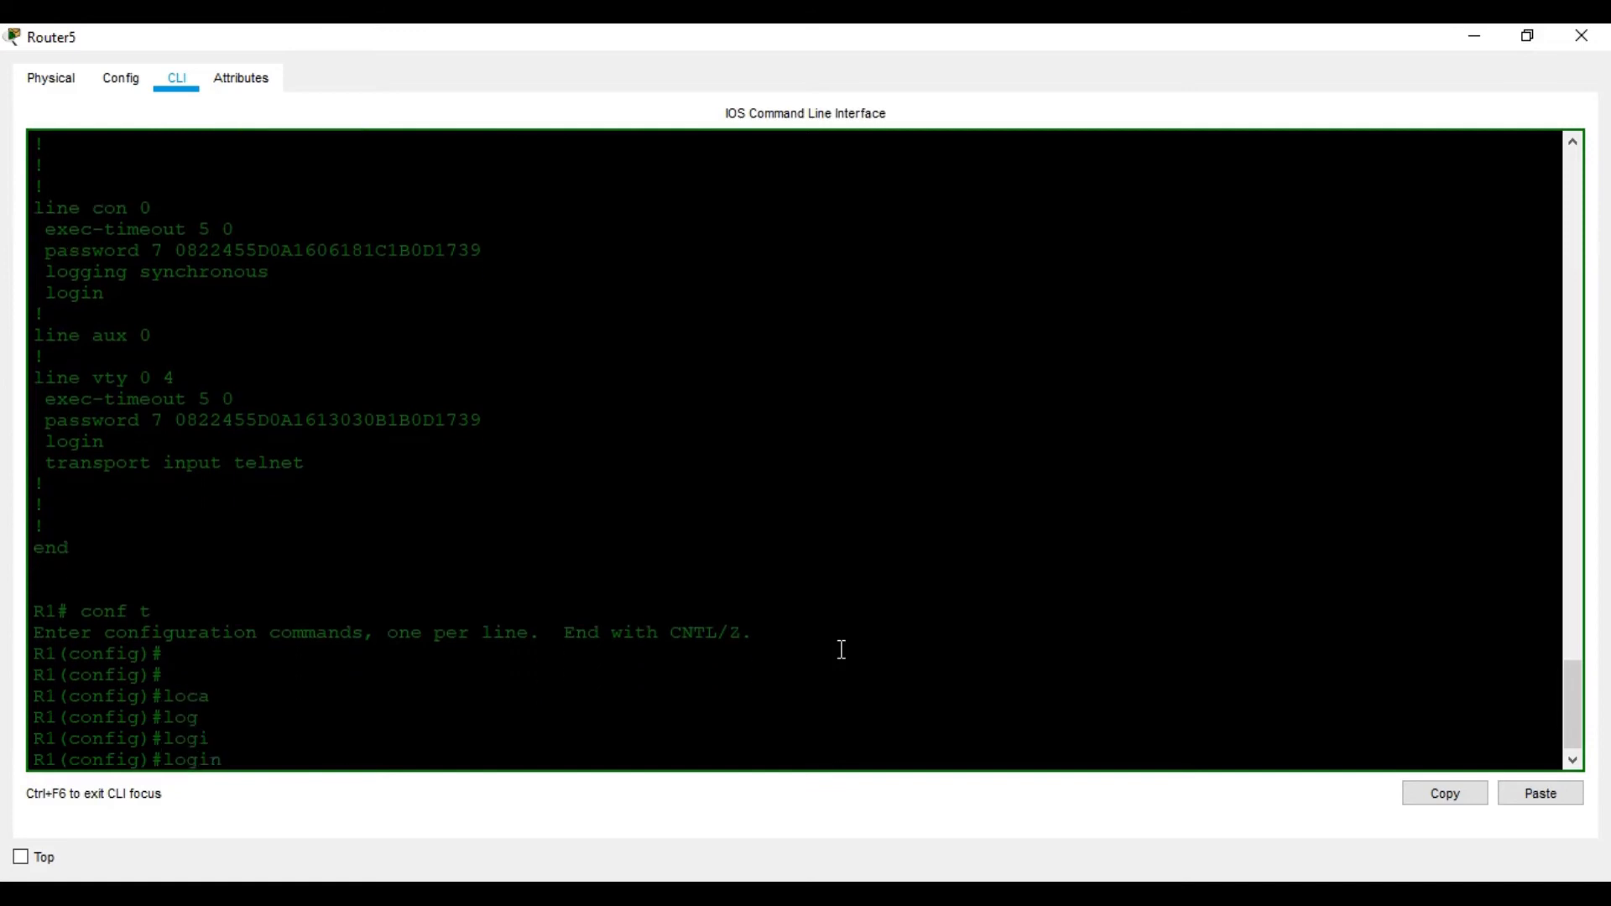
{"action": "type", "text": "?"}
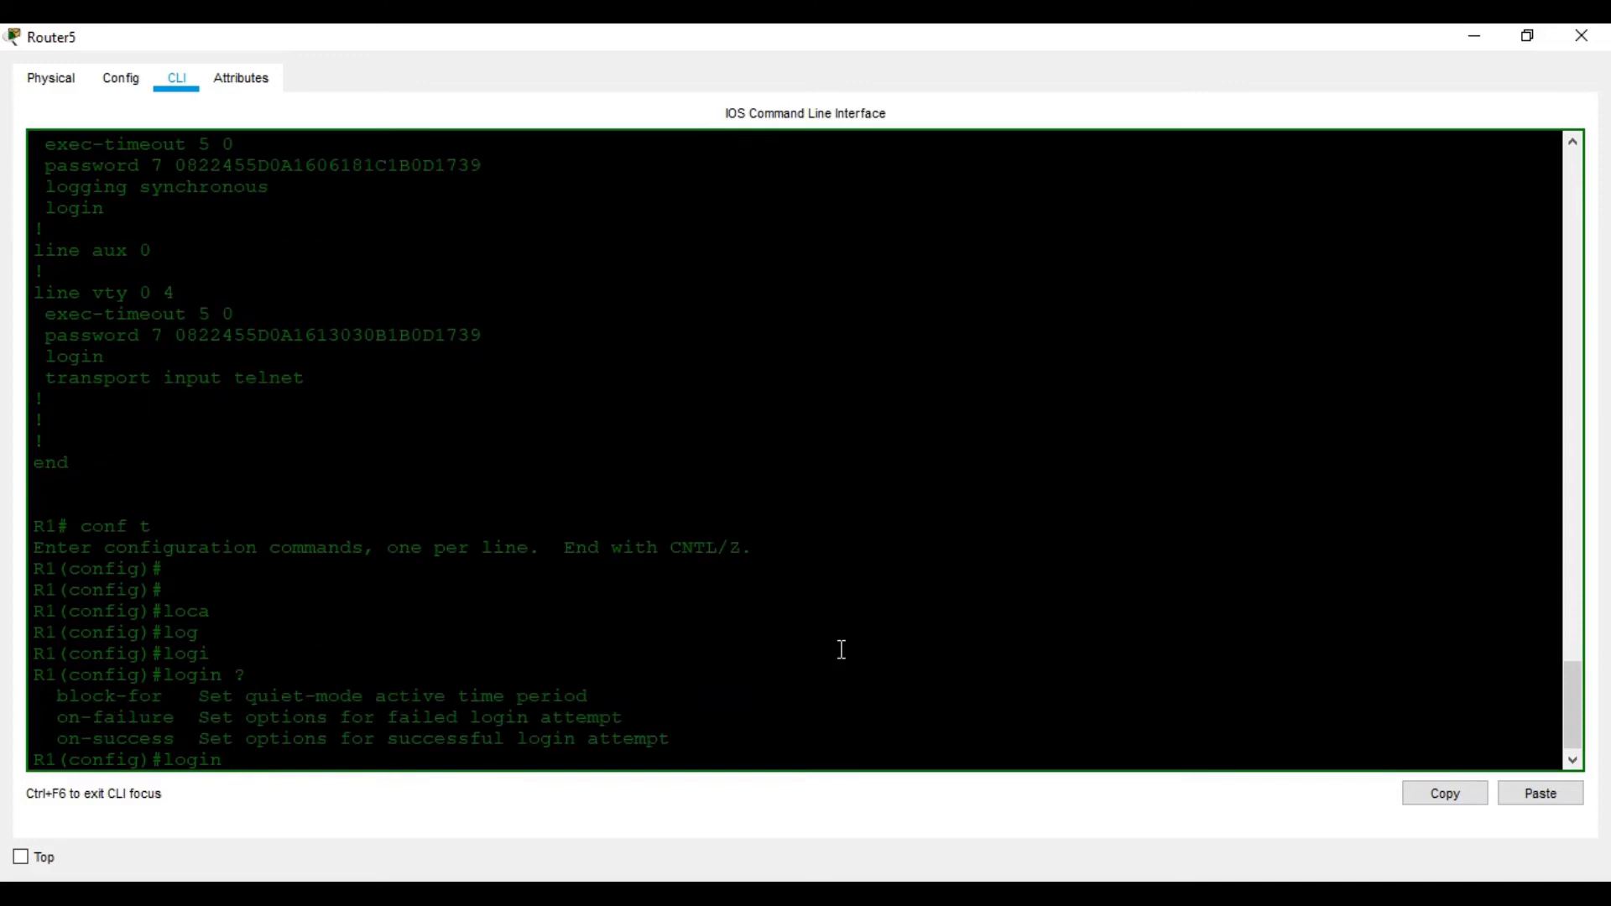
Discard the login attempt and enter line console 0 configuration
{"action": "left_click", "coordinate": [1208, 894]}
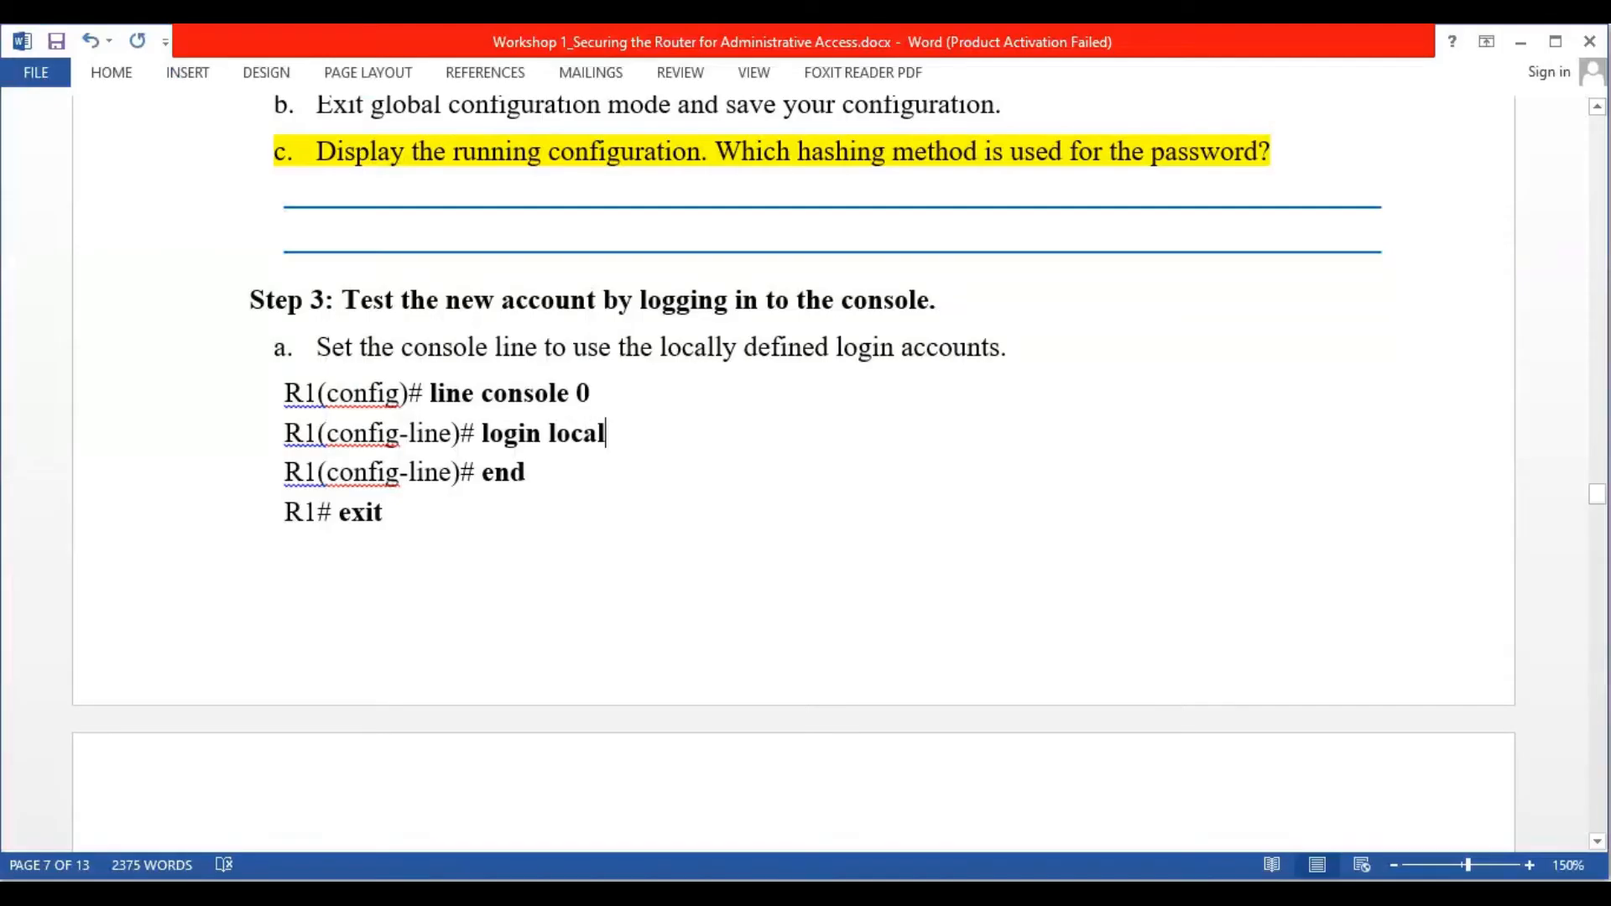
{"action": "left_click", "coordinate": [1213, 895]}
{"action": "key", "text": "BackSpace"}
{"action": "key", "text": "BackSpace"}
{"action": "key", "text": "BackSpace"}
{"action": "key", "text": "BackSpace"}
{"action": "key", "text": "BackSpace"}
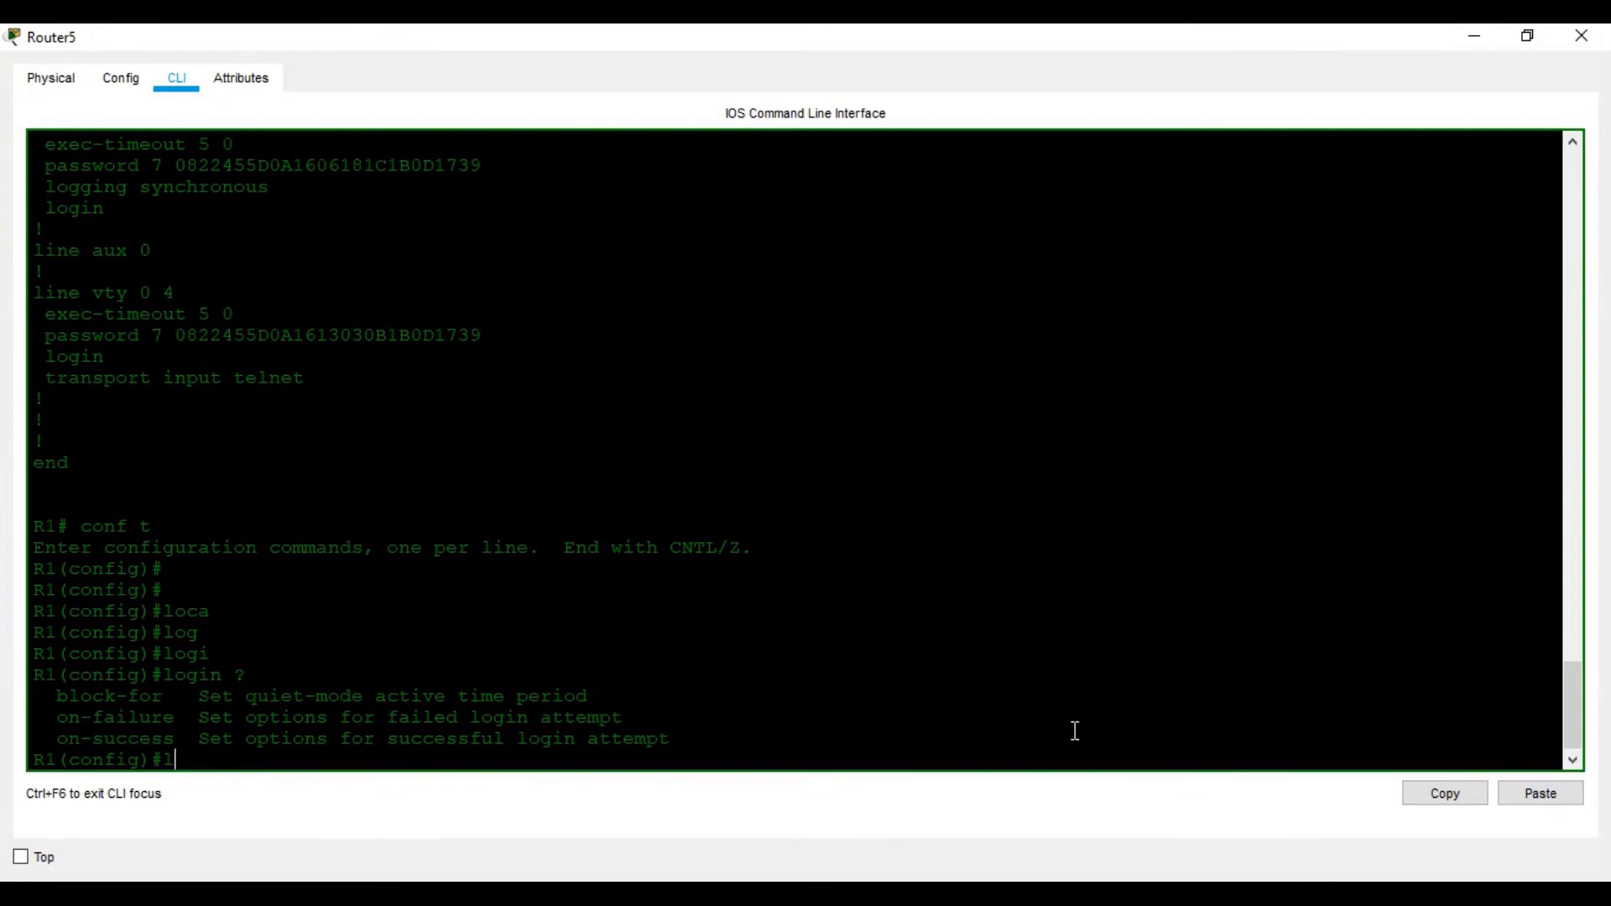
{"action": "type", "text": "in"}
{"action": "key", "text": "Tab"}
{"action": "type", "text": "co"}
{"action": "key", "text": "Tab"}
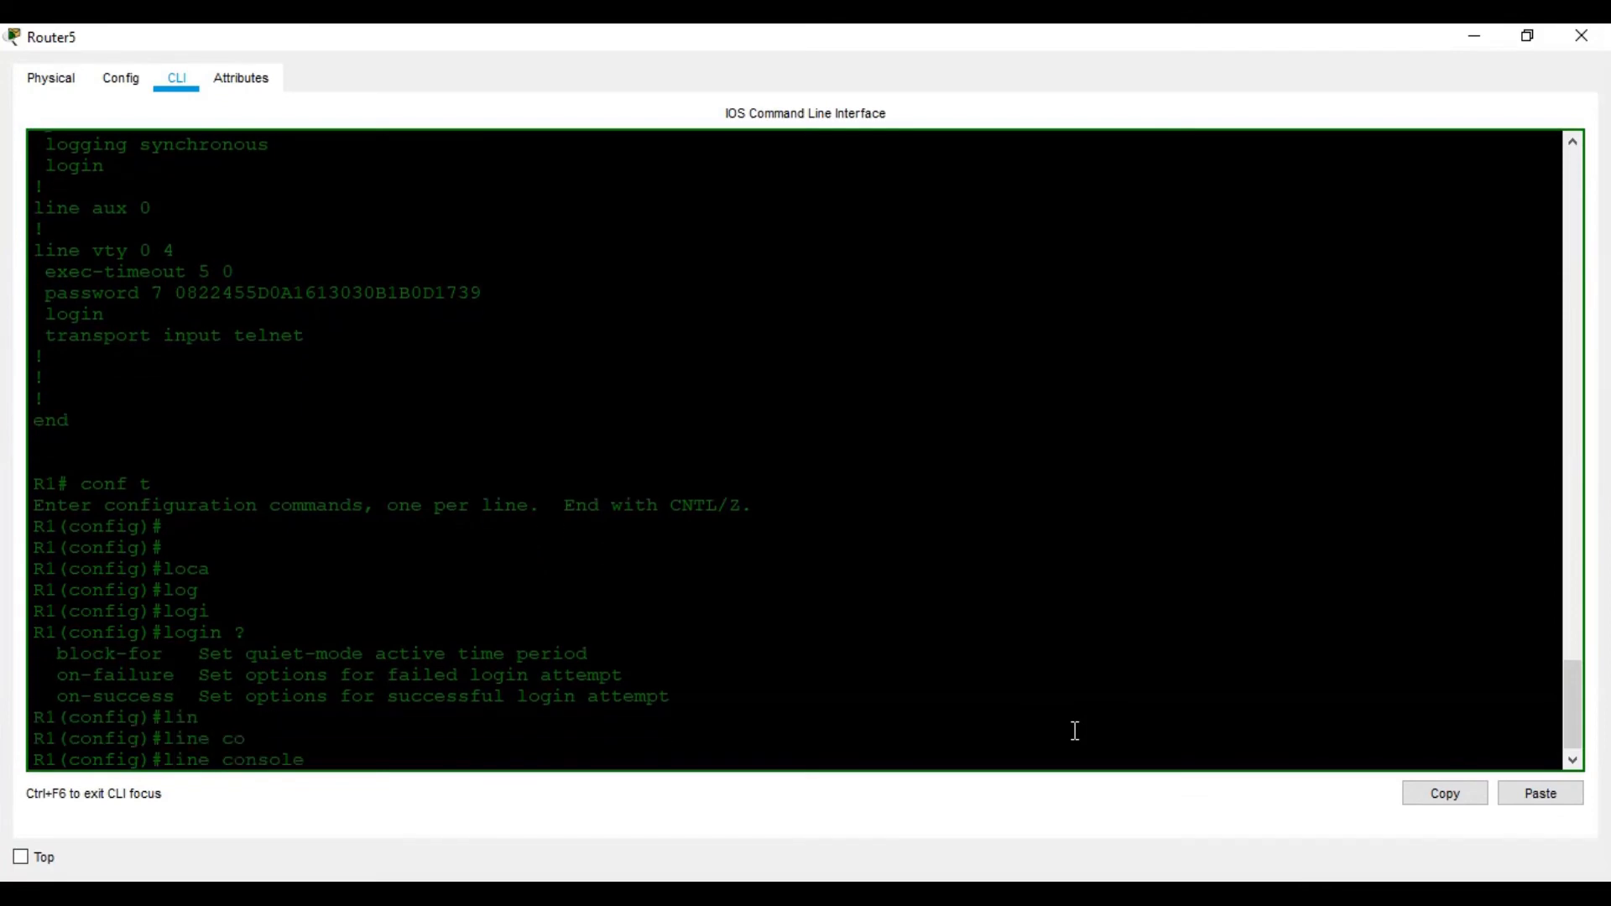
{"action": "type", "text": "0"}
{"action": "key", "text": "alt+Tab"}
{"action": "key", "text": "alt+Tab"}
Set login local on console line 0
{"action": "type", "text": "log"}
{"action": "key", "text": "Tab"}
{"action": "type", "text": "i"}
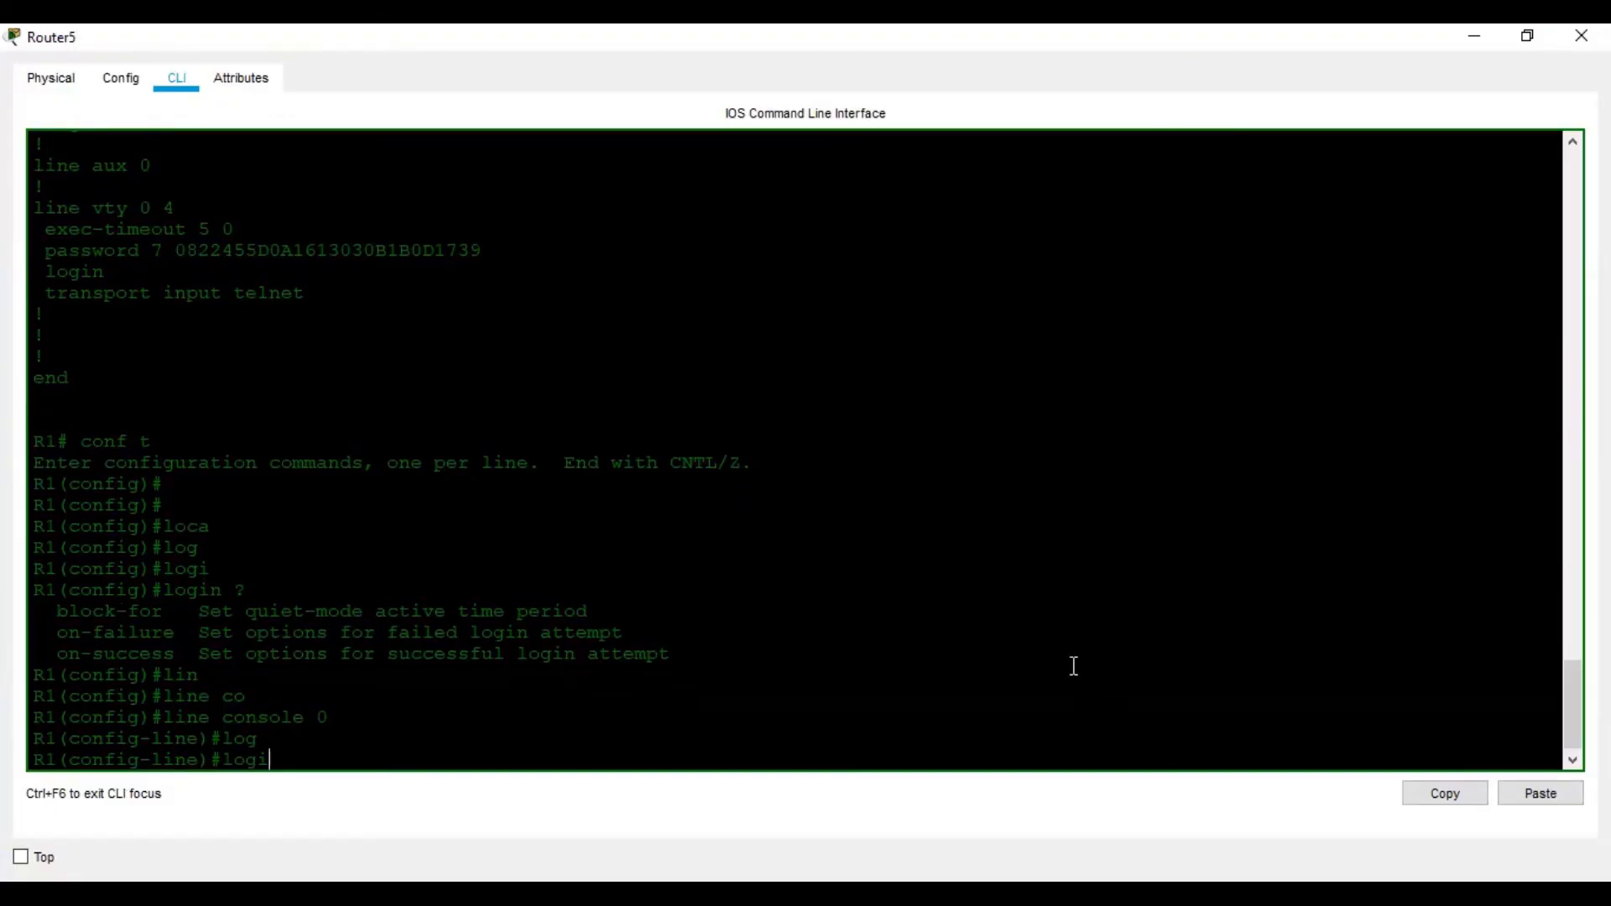
{"action": "key", "text": "Tab"}
{"action": "type", "text": "?"}
{"action": "type", "text": "loc"}
{"action": "key", "text": "Tab"}
{"action": "key", "text": "Return"}
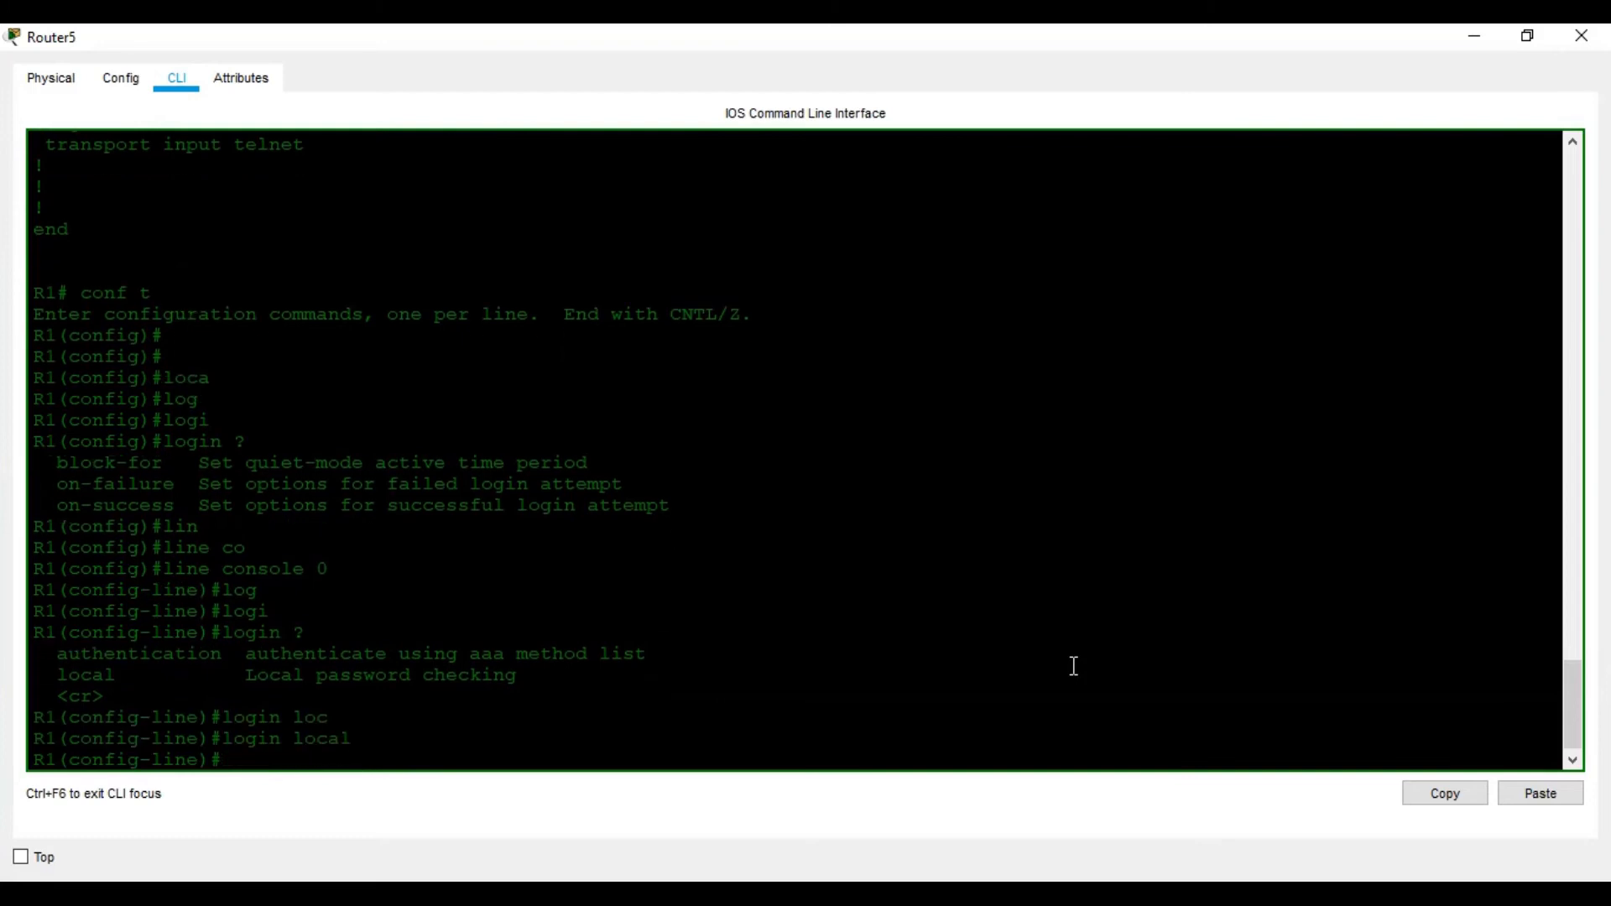
Leave configuration mode with end and scroll the worksheet onward
{"action": "key", "text": "alt+Tab"}
{"action": "key", "text": "alt+Tab"}
{"action": "type", "text": "end"}
{"action": "key", "text": "Return"}
{"action": "key", "text": "Return"}
{"action": "key", "text": "Return"}
{"action": "key", "text": "Return"}
{"action": "key", "text": "Return"}
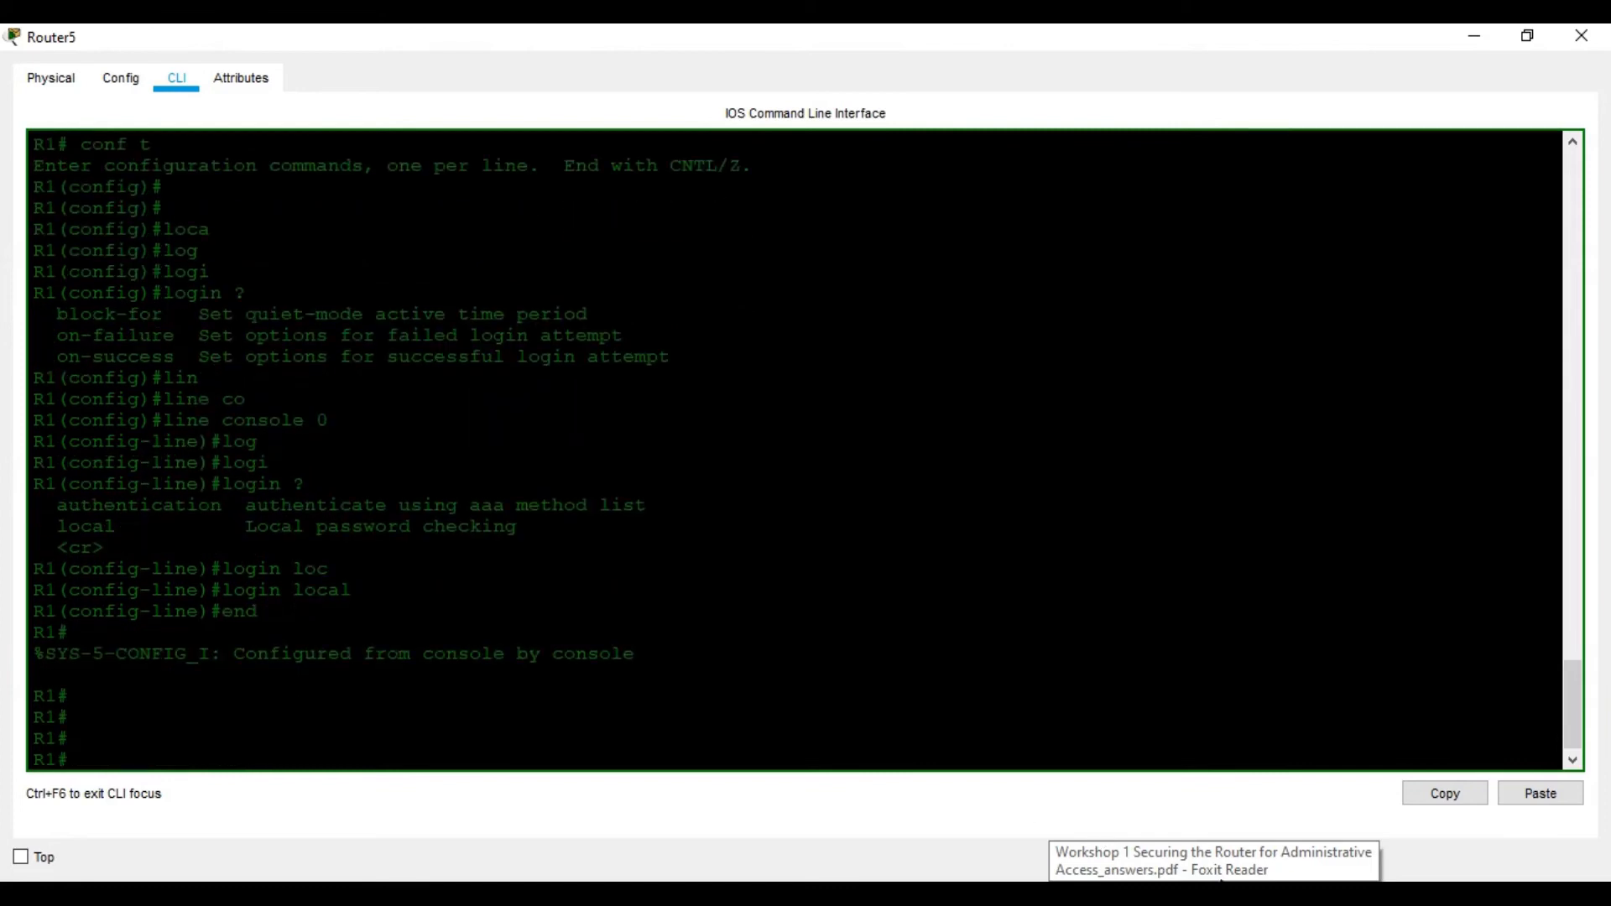
{"action": "key", "text": "alt+Tab"}
{"action": "scroll", "coordinate": [730, 582], "scroll_direction": "down", "scroll_amount": 2}
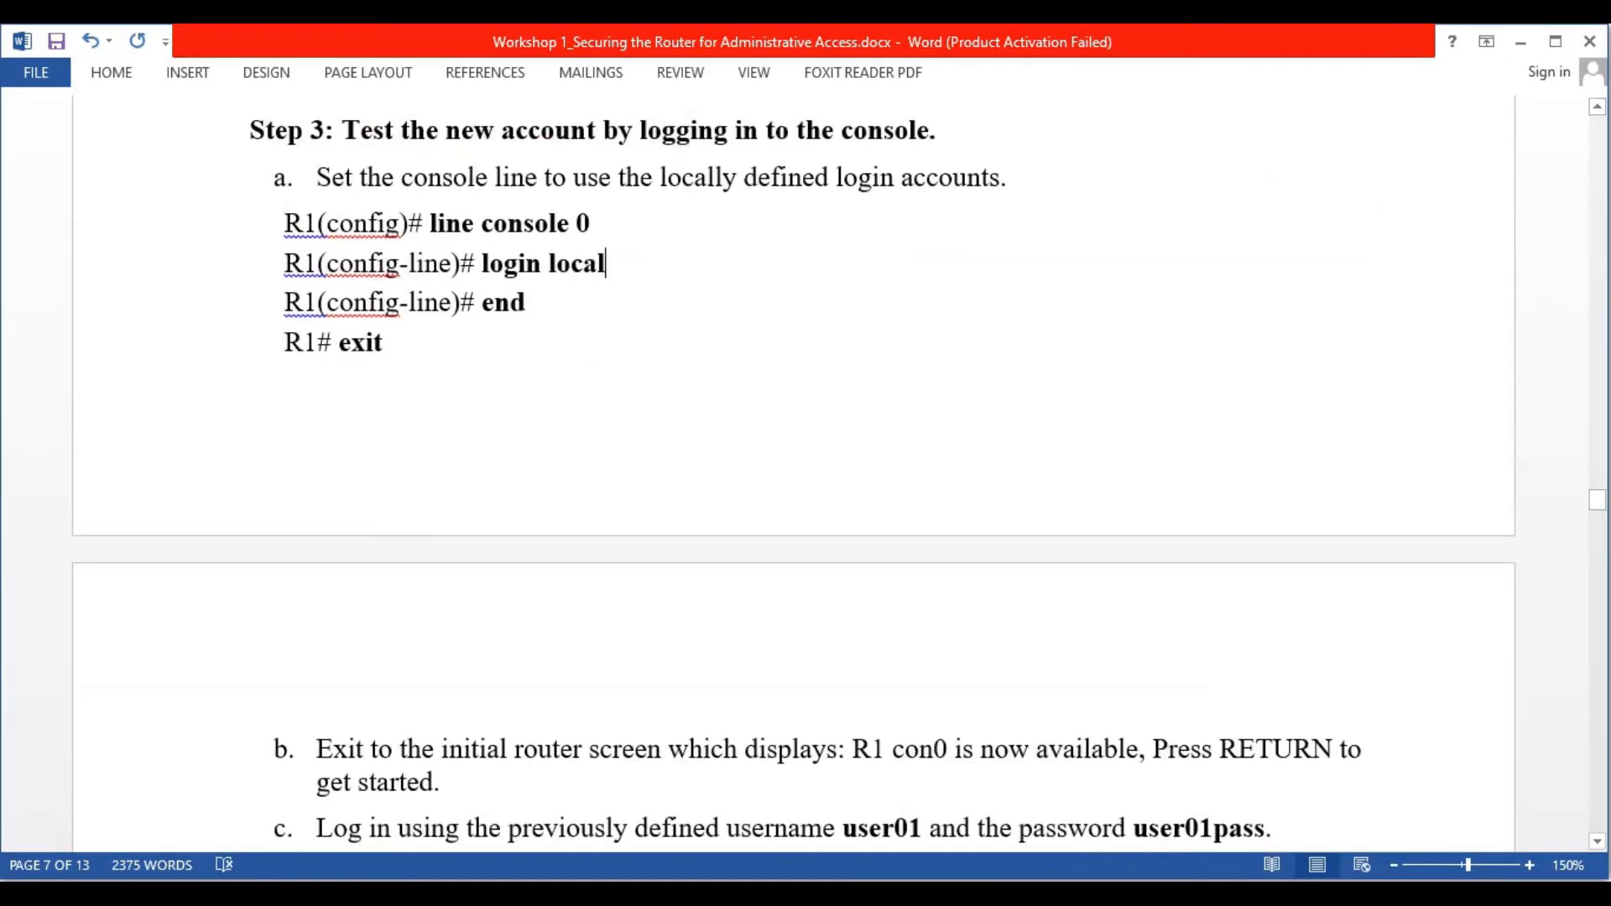
Save R1's configuration with wr and exit the console session
{"action": "key", "text": "alt+Tab"}
{"action": "type", "text": "wr"}
{"action": "key", "text": "Return"}
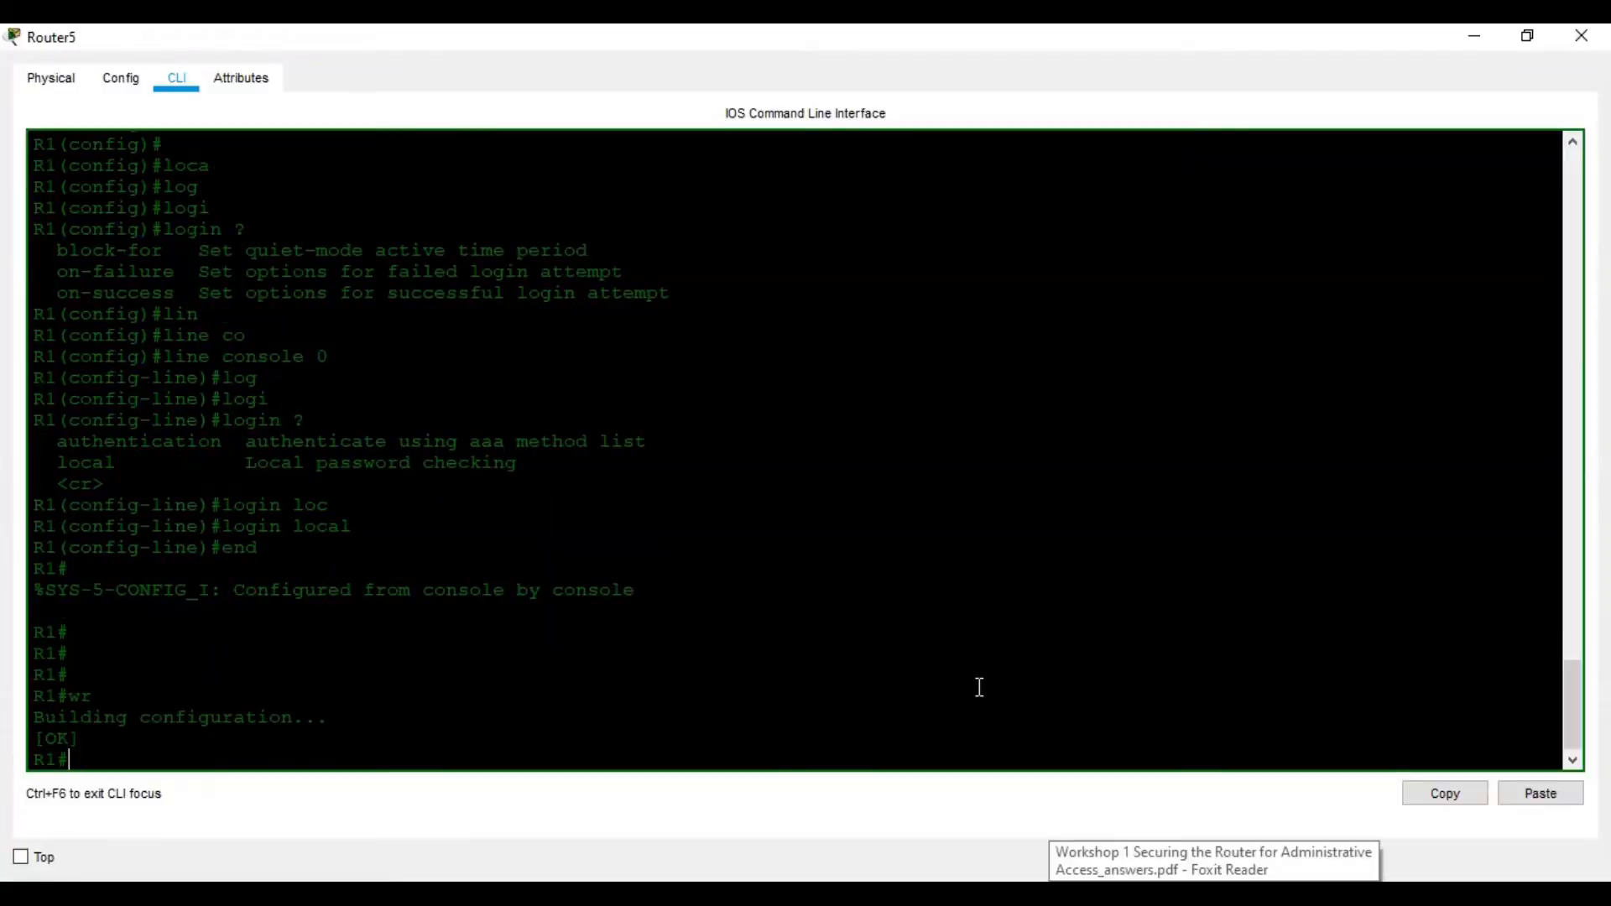
{"action": "key", "text": "Return"}
{"action": "key", "text": "Return"}
{"action": "key", "text": "Return"}
{"action": "type", "text": "exit"}
{"action": "key", "text": "Return"}
{"action": "key", "text": "Return"}
{"action": "key", "text": "Return"}
{"action": "key", "text": "Return"}
{"action": "key", "text": "Return"}
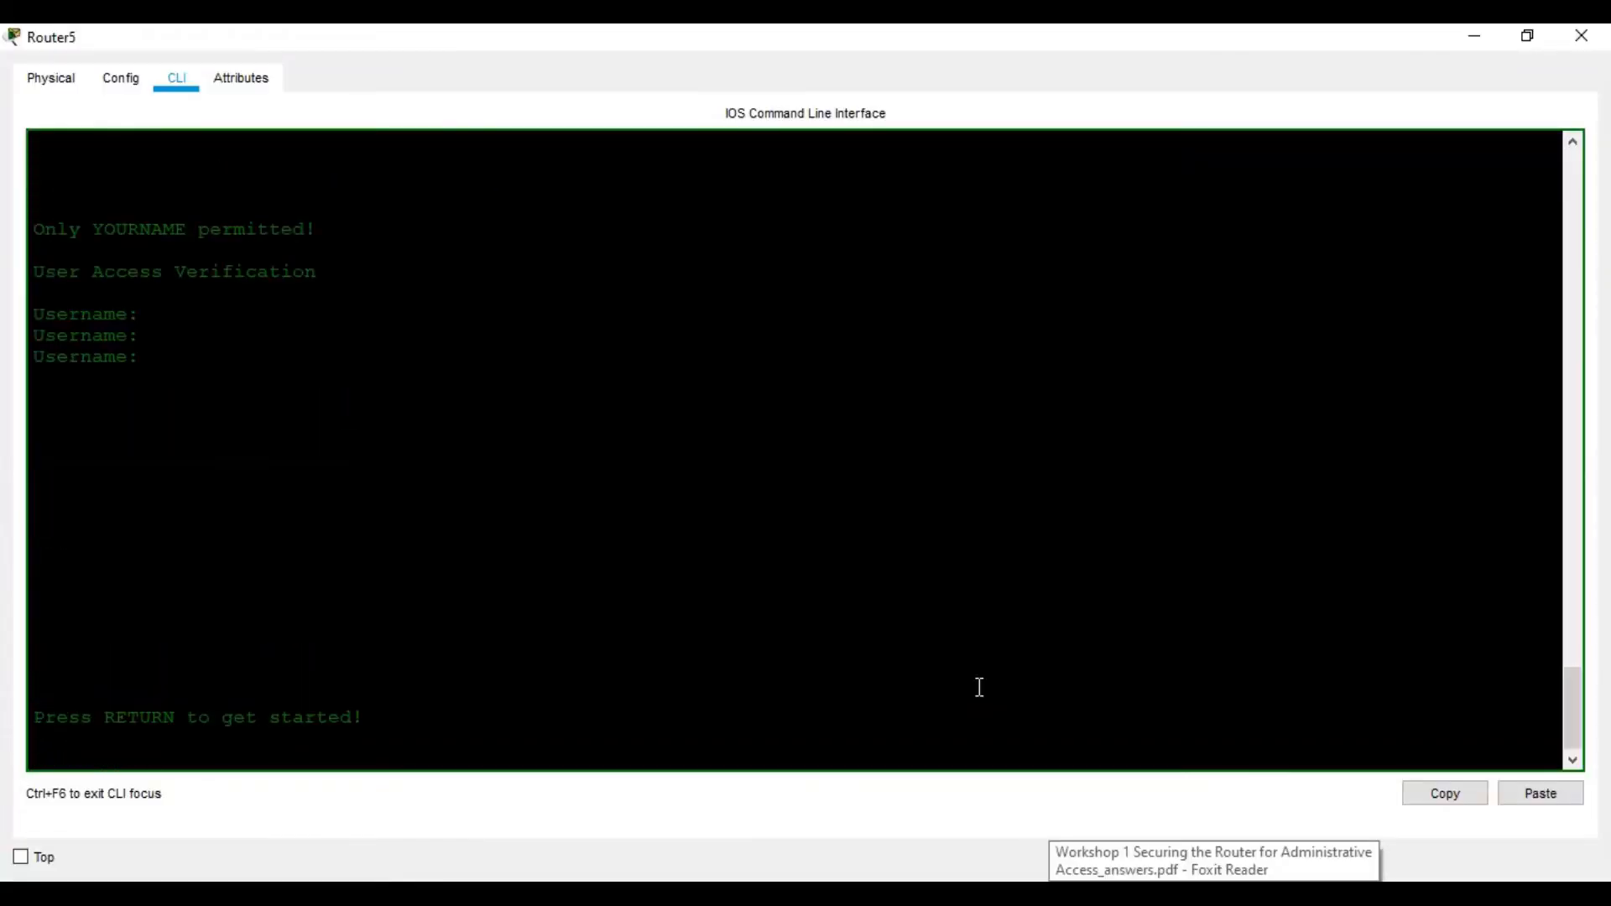
Log back in at the console as user01 with its secret password, reaching R1>
{"action": "key", "text": "Return"}
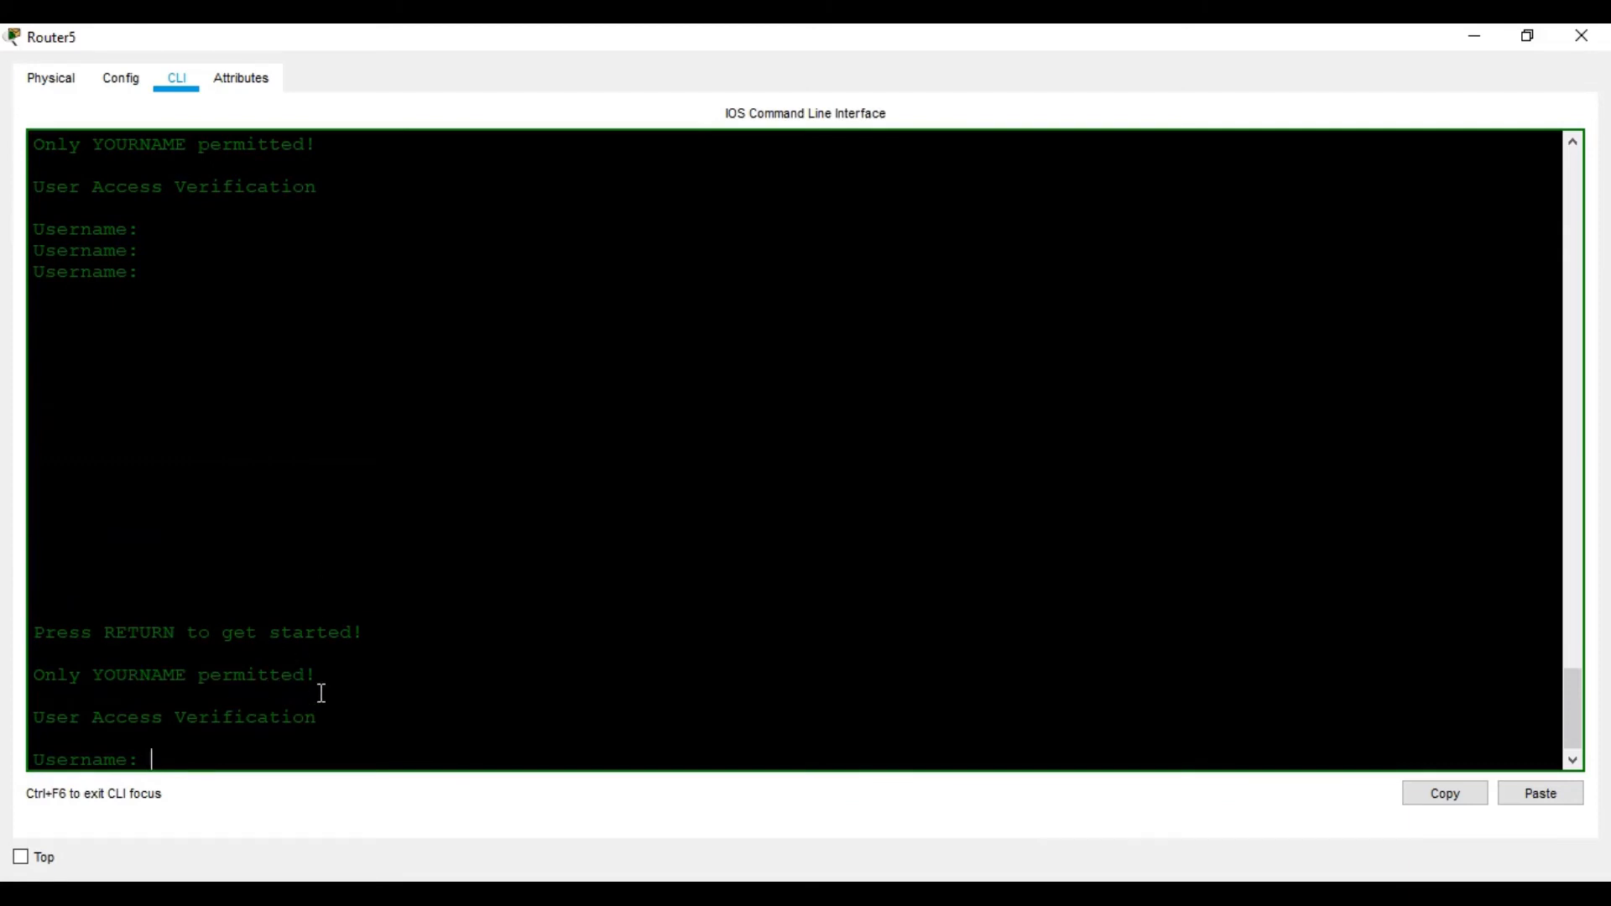
{"action": "type", "text": "user01"}
{"action": "key", "text": "Return"}
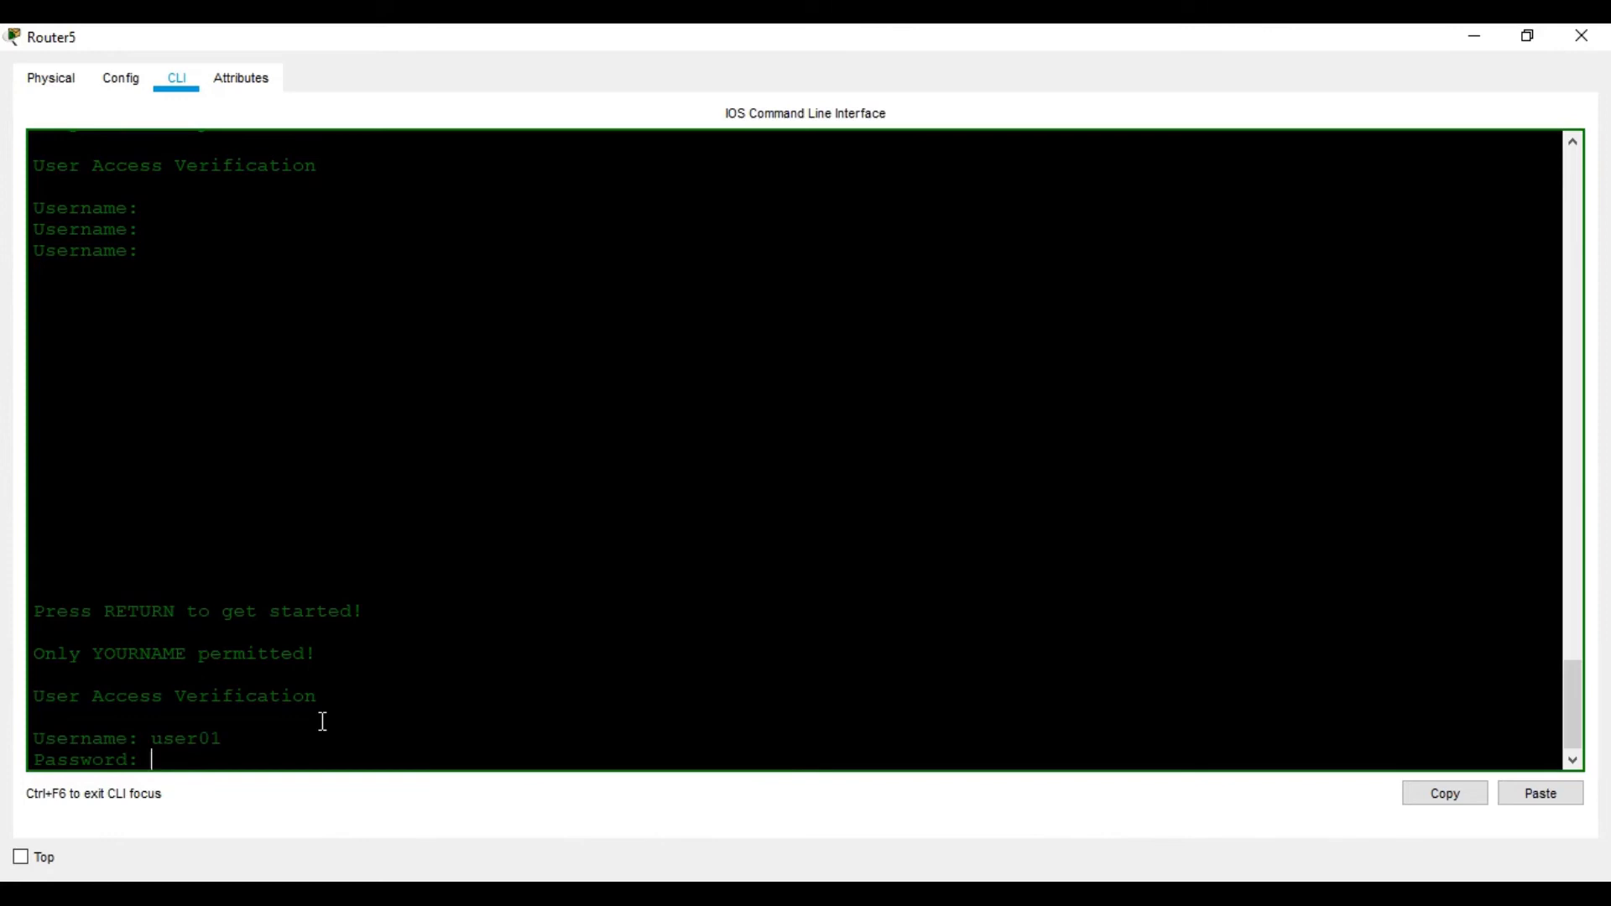
{"action": "key", "text": "Return"}
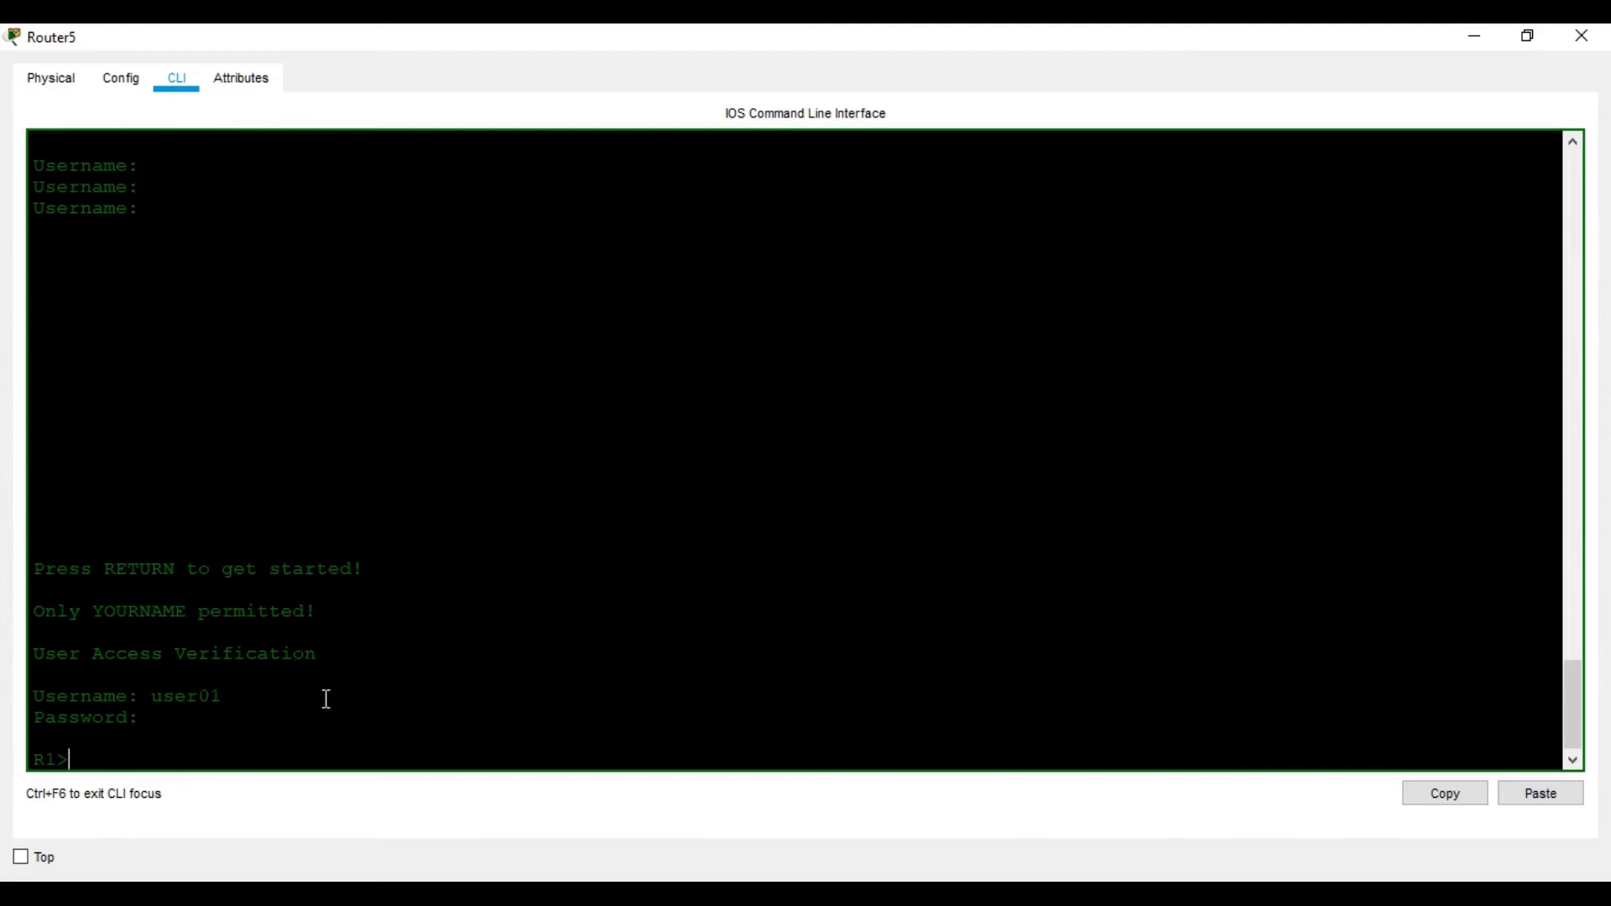
{"action": "key", "text": "alt+Tab"}
{"action": "scroll", "coordinate": [792, 552], "scroll_direction": "down", "scroll_amount": 4}
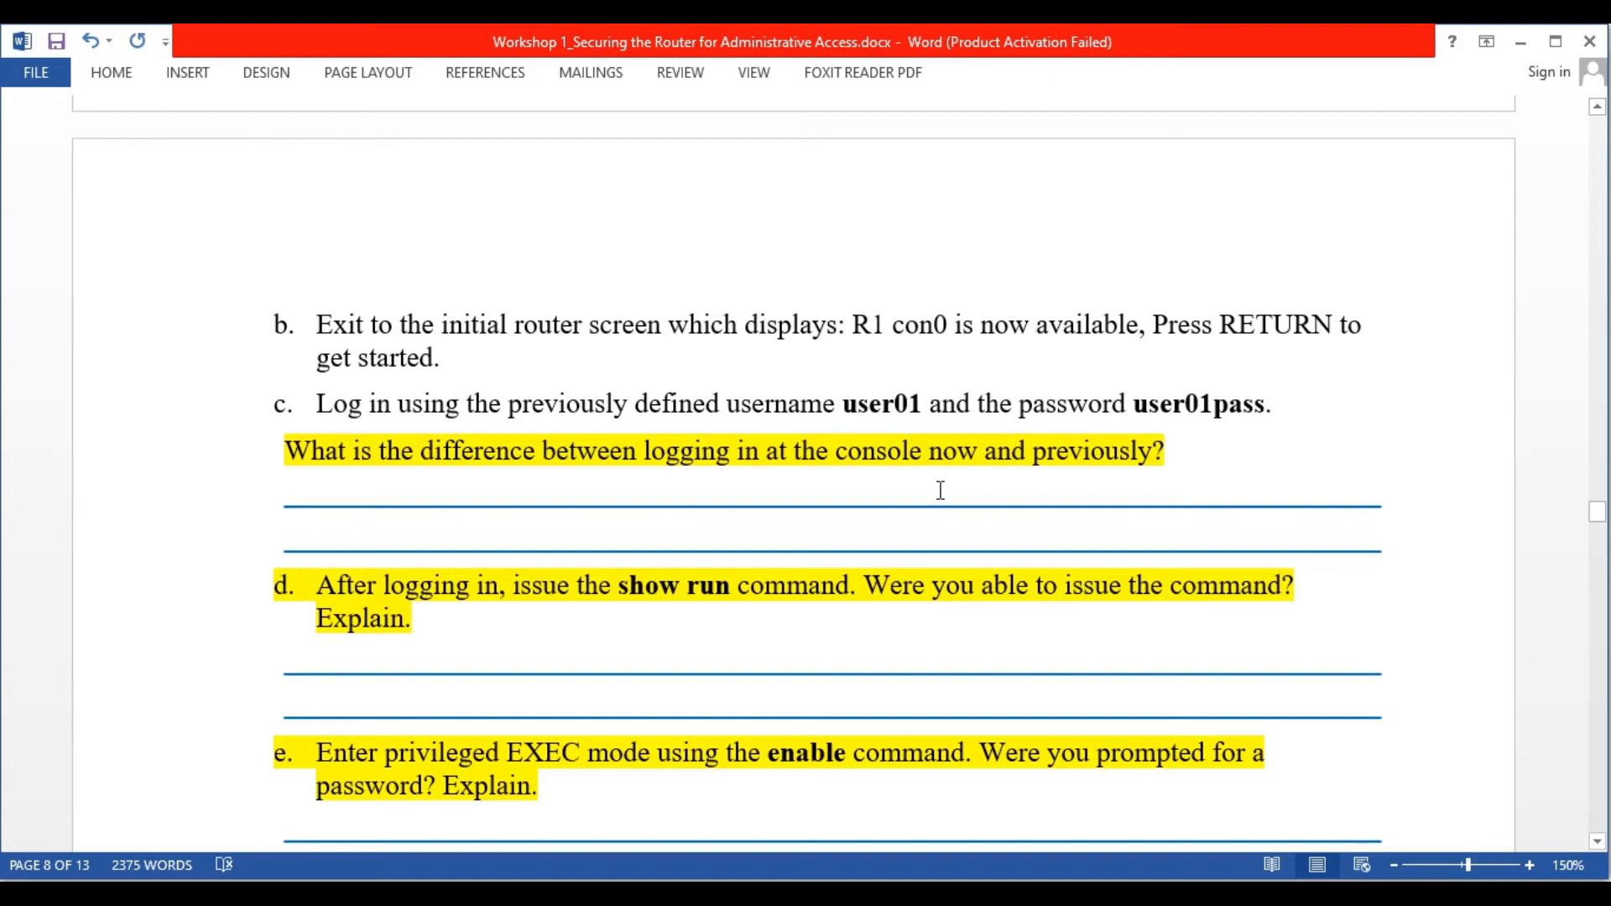
{"action": "scroll", "coordinate": [878, 518], "scroll_direction": "down", "scroll_amount": 2}
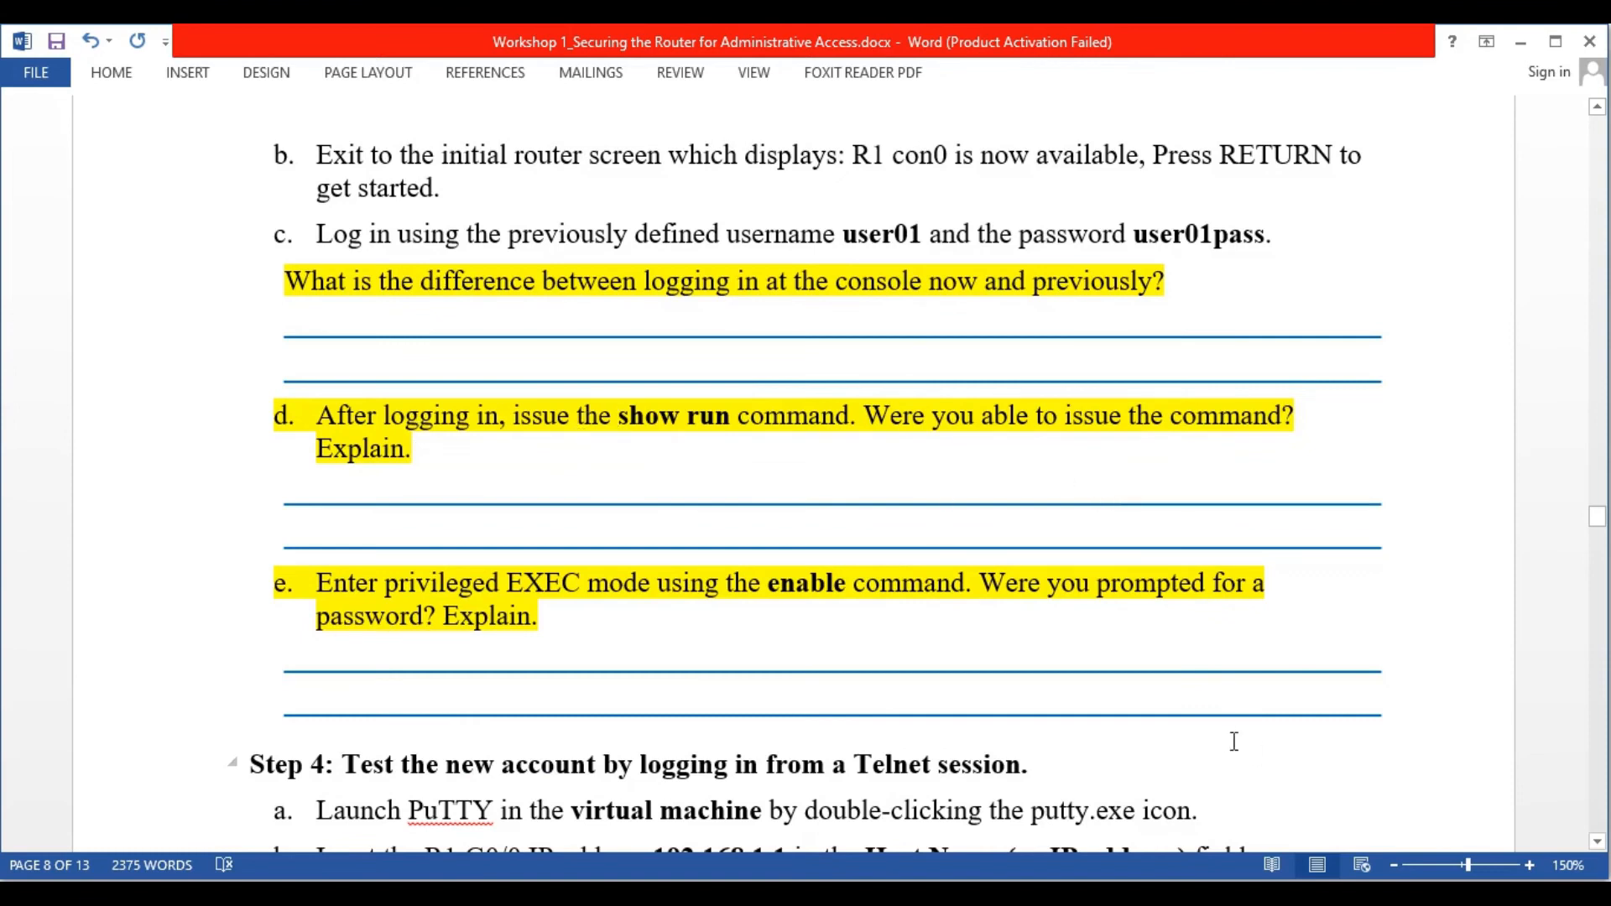
Enter privileged mode on R1 with en and the enable password
{"action": "left_click", "coordinate": [1260, 893]}
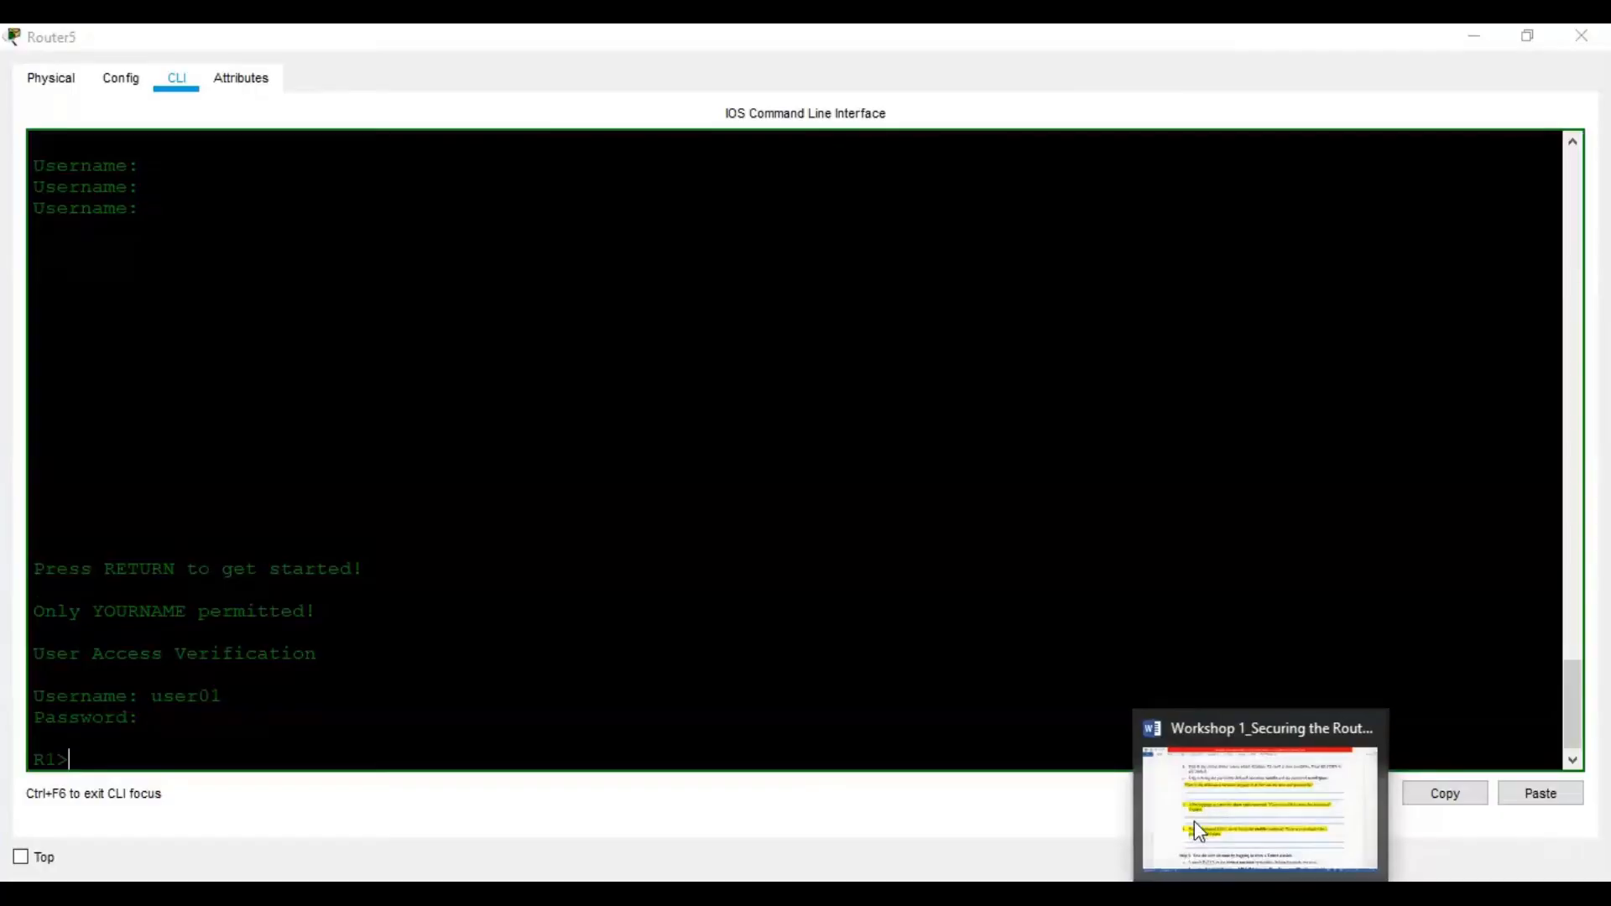
{"action": "type", "text": "en"}
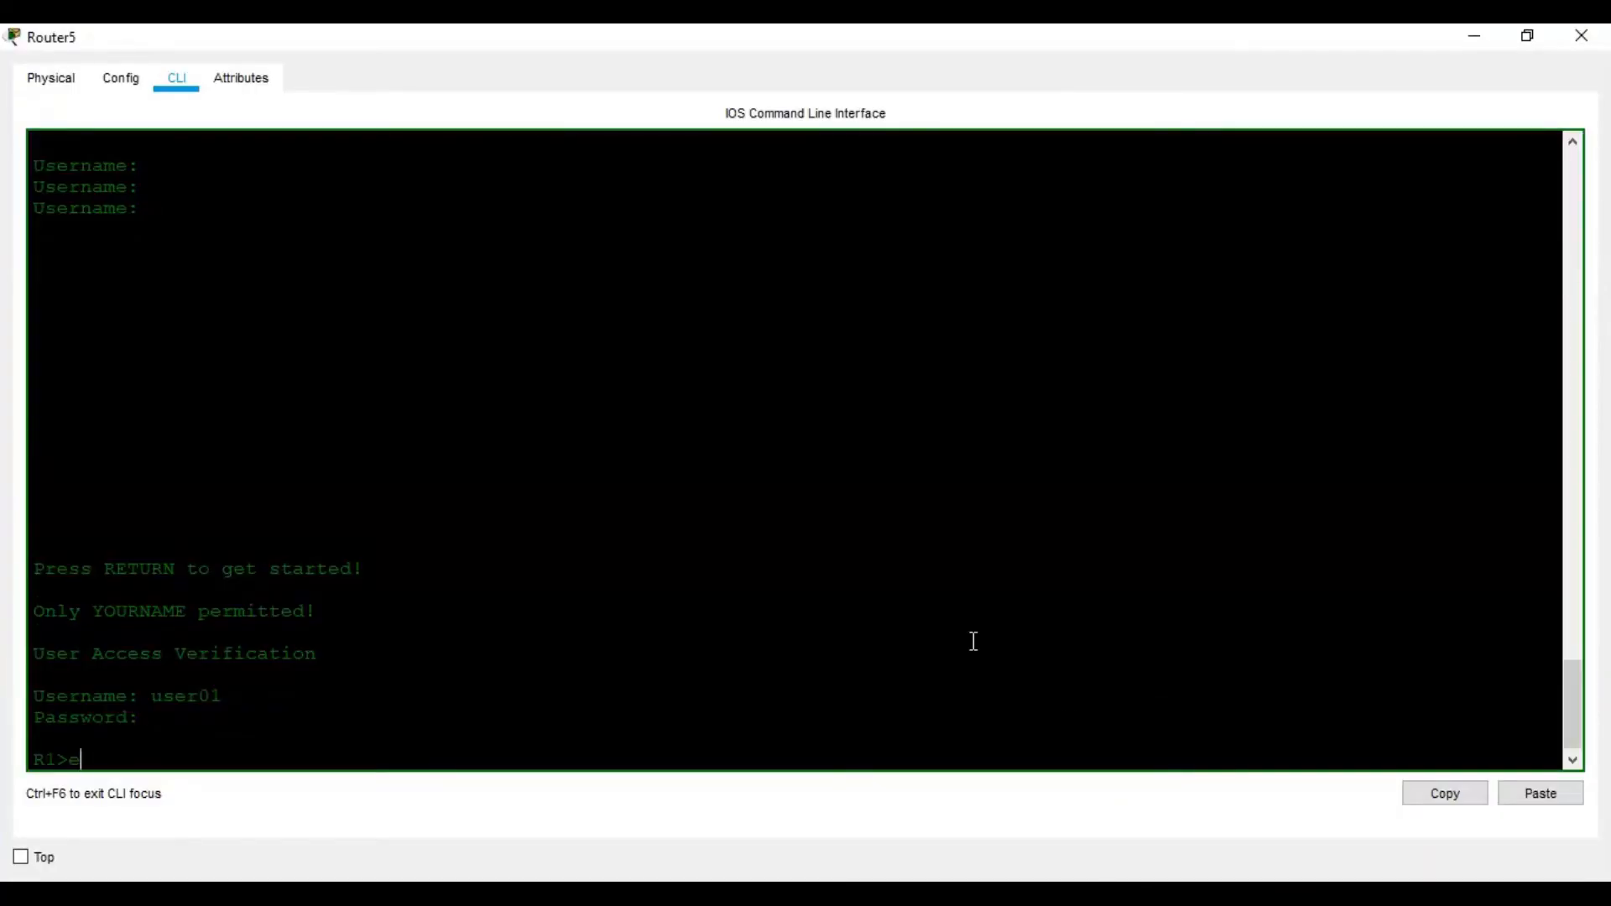
{"action": "key", "text": "Return"}
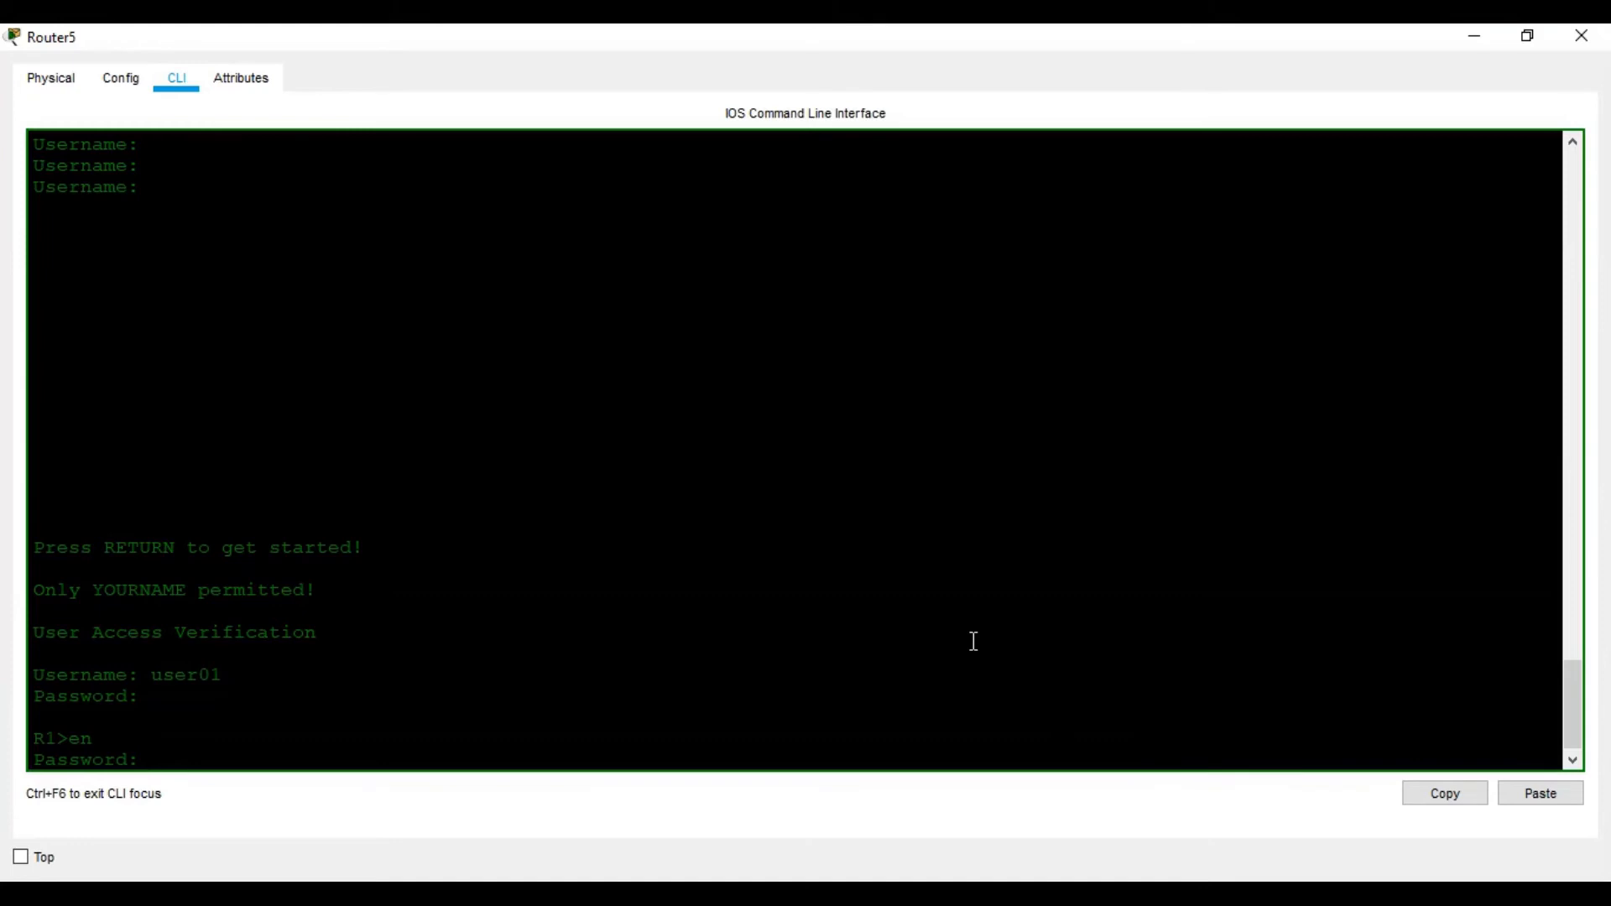
{"action": "key", "text": "Return"}
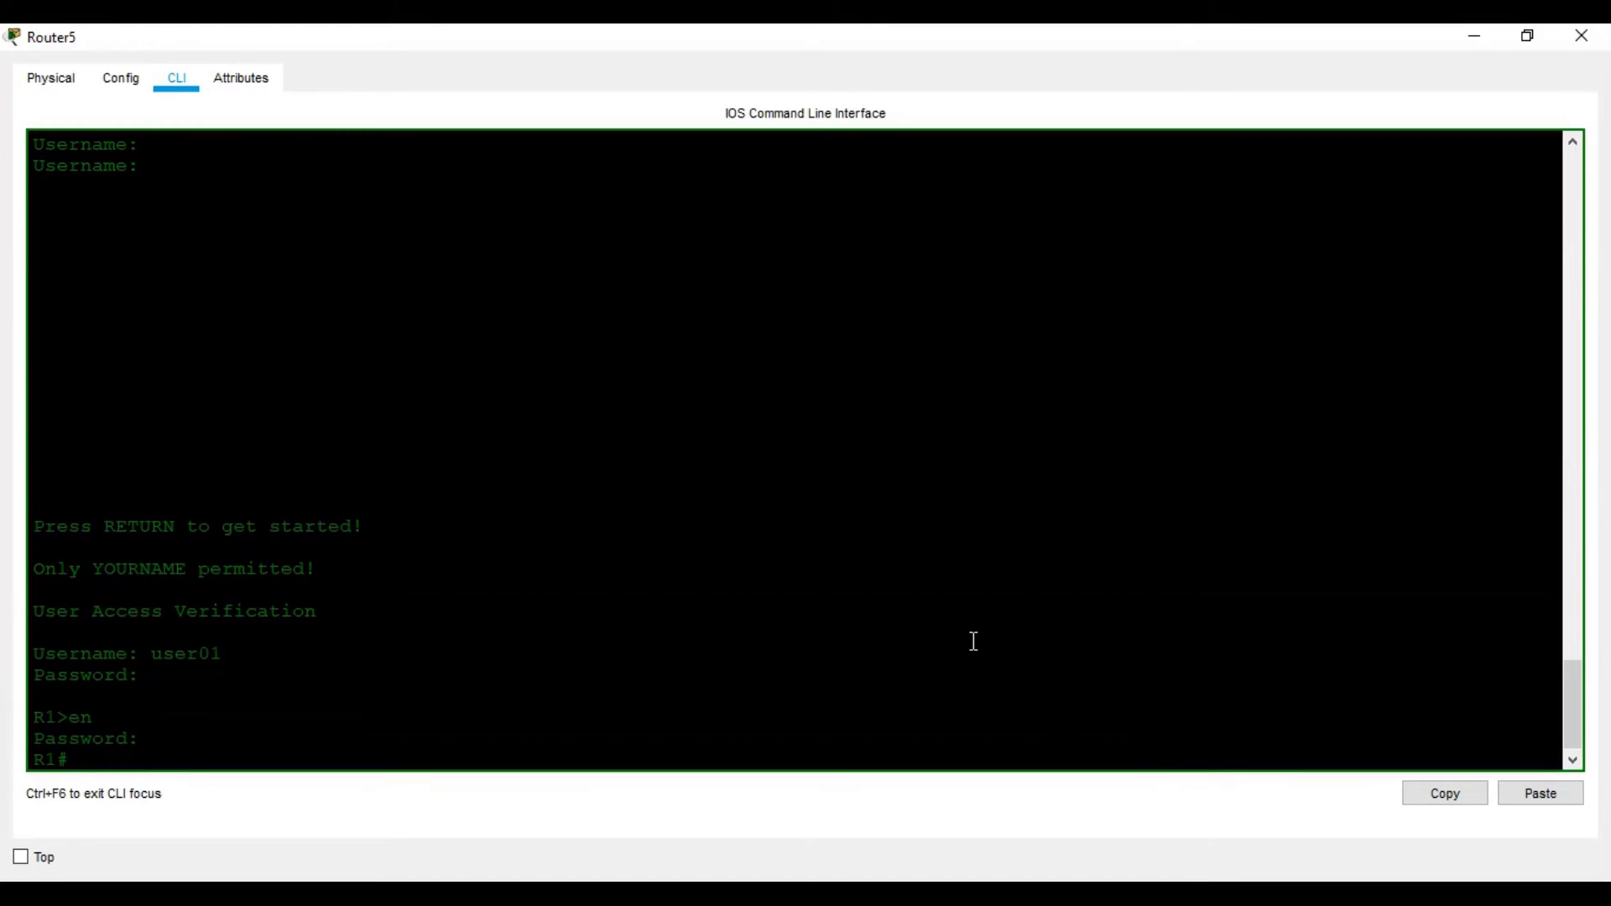
Page through sh run to confirm user01 and login local on the console line
{"action": "type", "text": "sh run"}
{"action": "key", "text": "Return"}
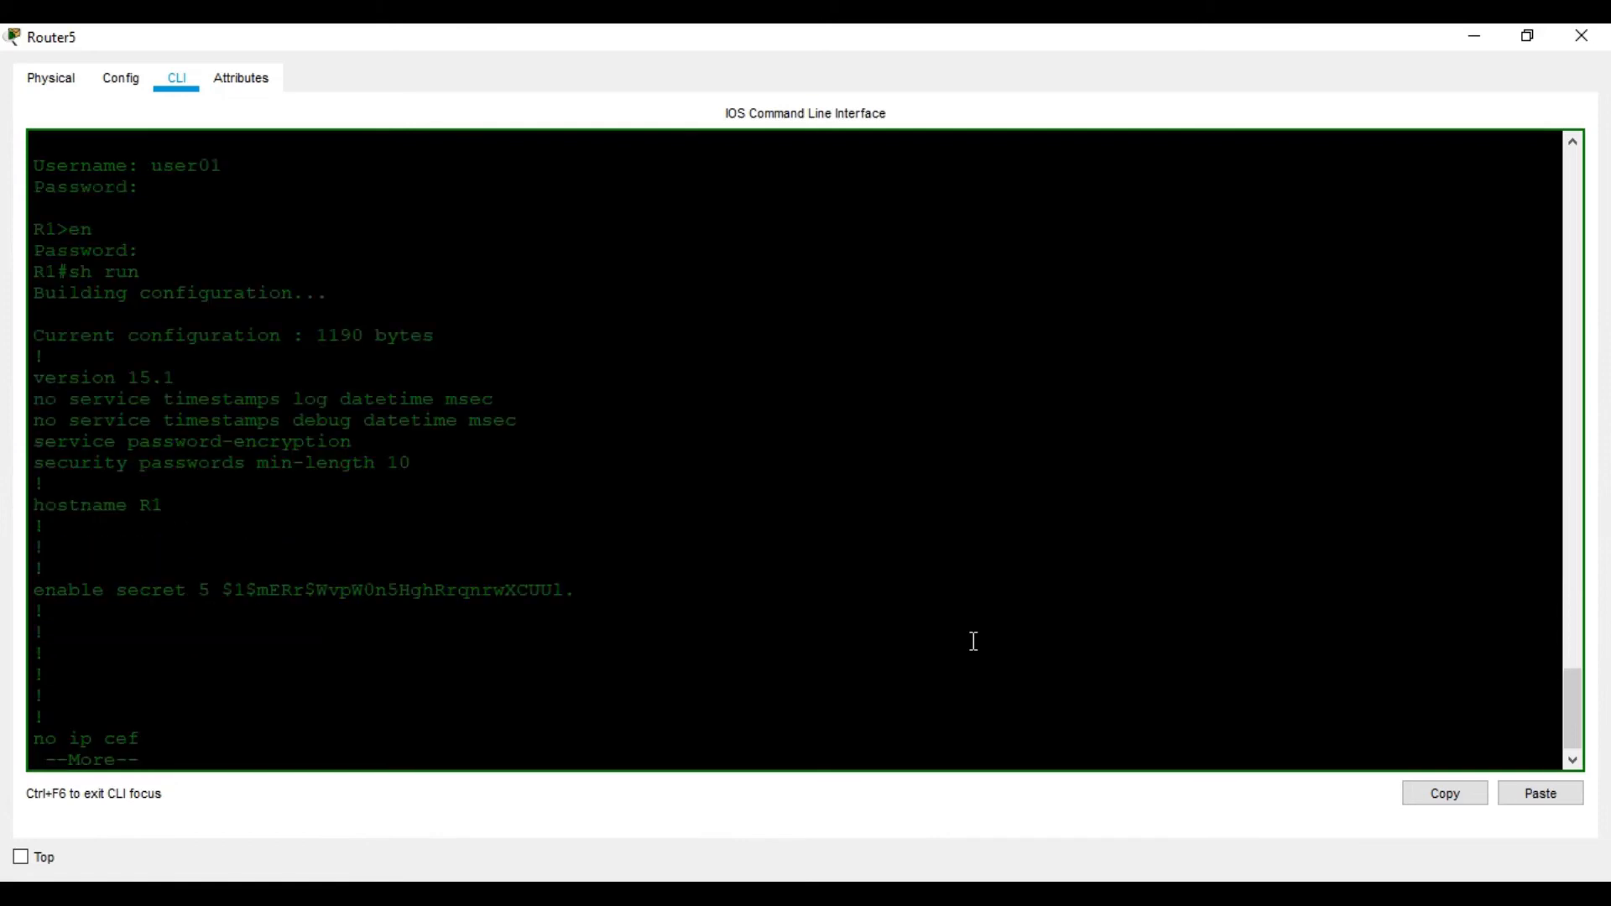
{"action": "key", "text": "space"}
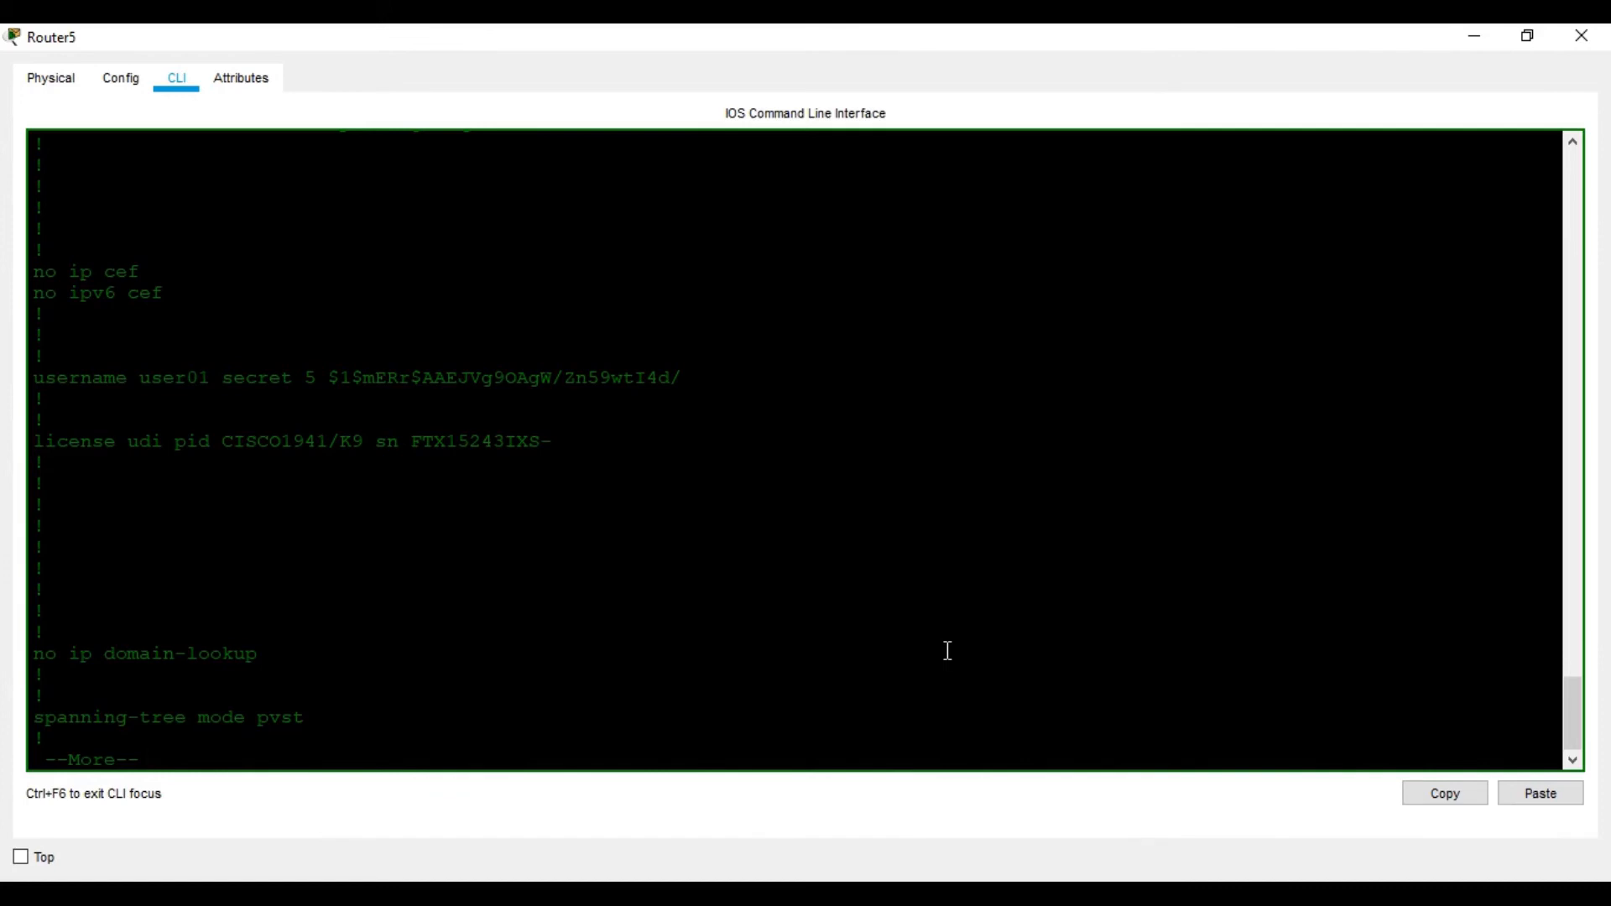
{"action": "key", "text": "space"}
{"action": "key", "text": "space"}
{"action": "key", "text": "space"}
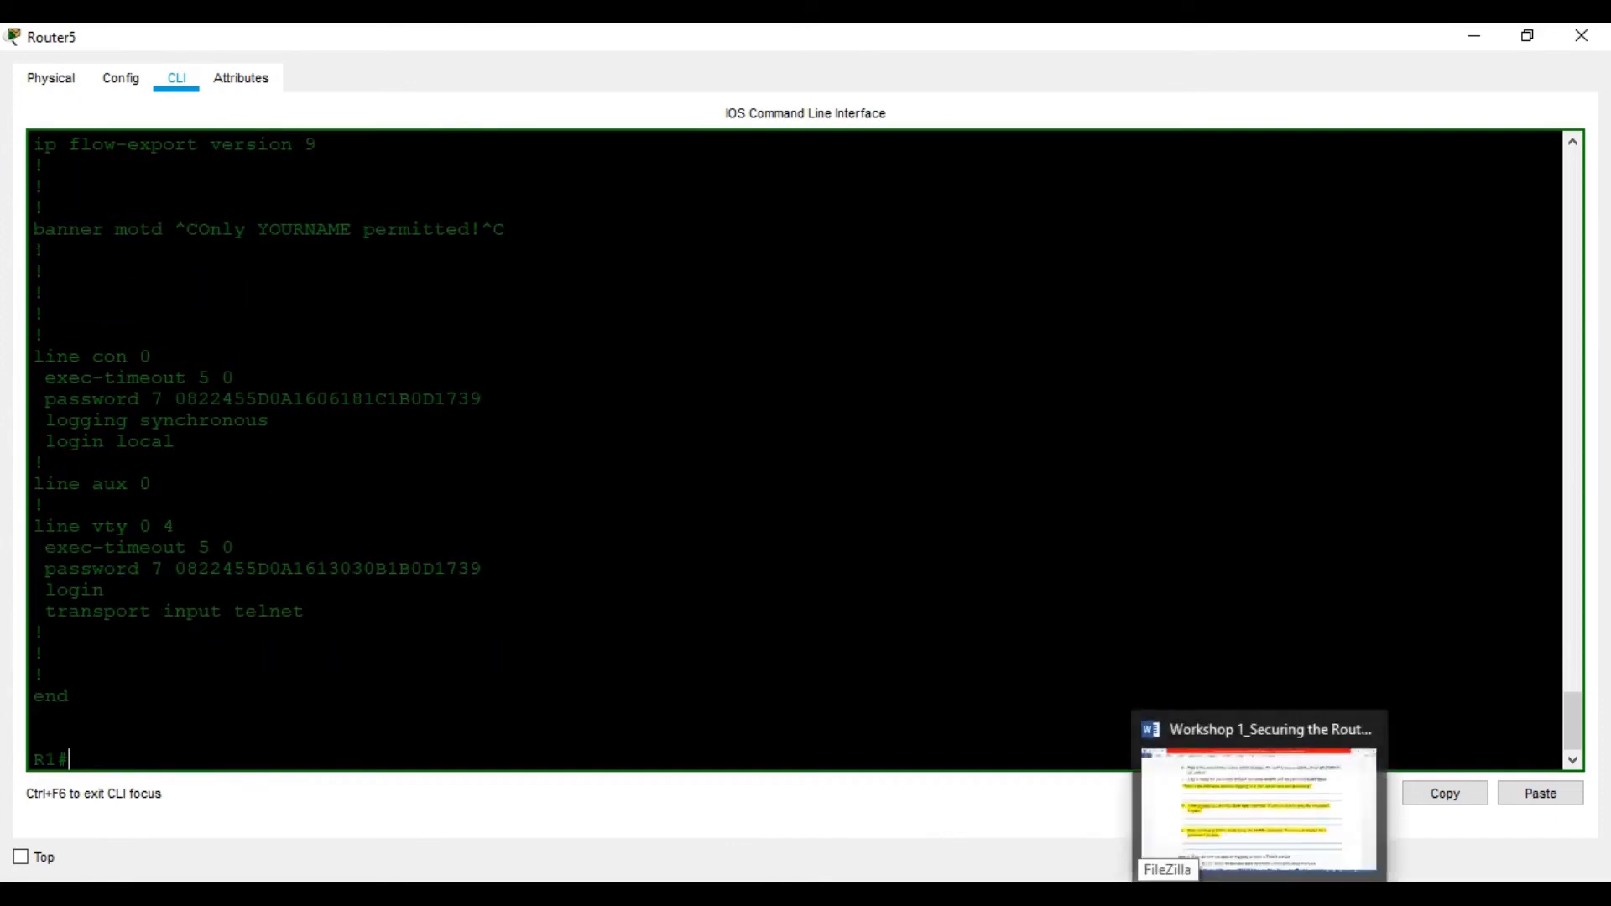
{"action": "left_click", "coordinate": [1208, 806]}
{"action": "scroll", "coordinate": [596, 534], "scroll_direction": "down", "scroll_amount": 1}
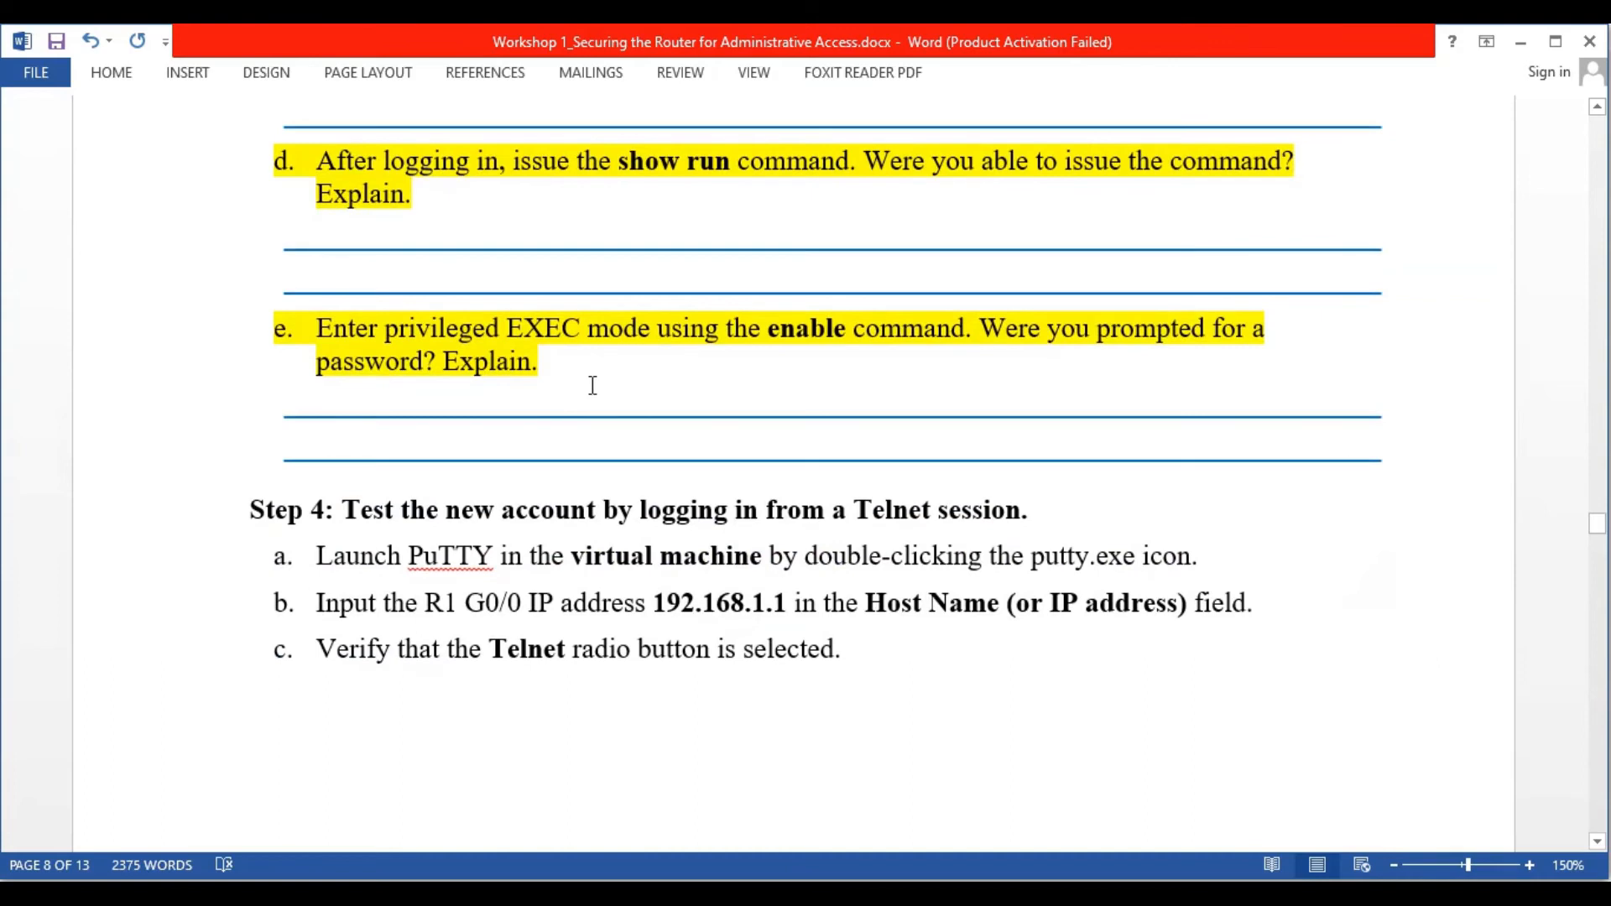
Scroll the worksheet to Step 4's instructions for testing the account over Telnet
{"action": "scroll", "coordinate": [607, 403], "scroll_direction": "down", "scroll_amount": 3}
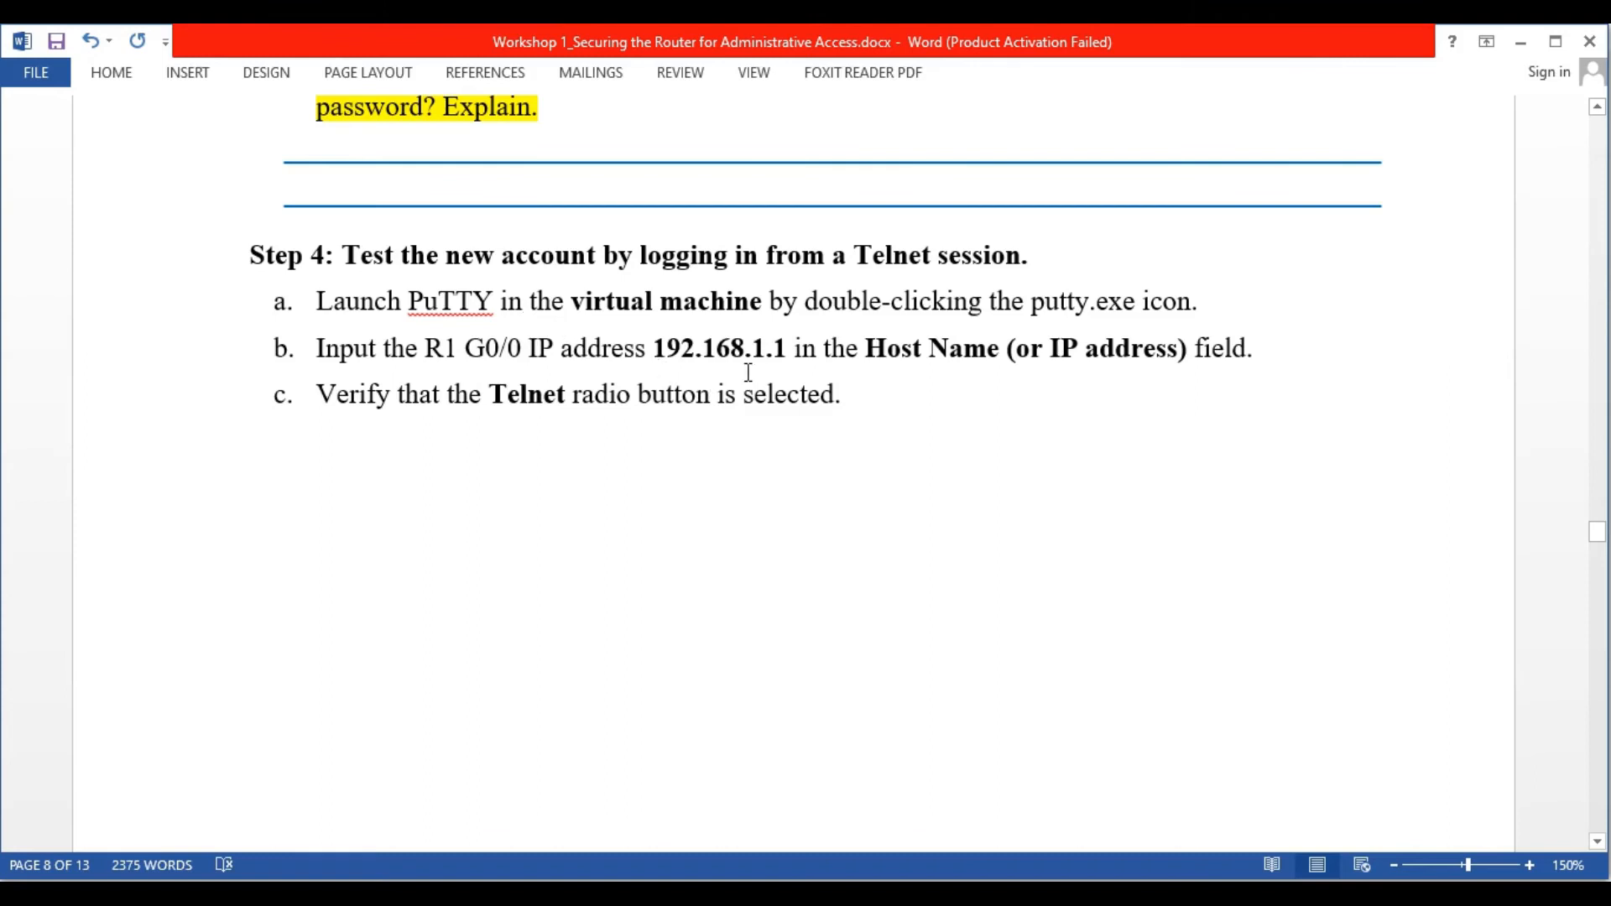
{"action": "scroll", "coordinate": [823, 543], "scroll_direction": "down", "scroll_amount": 4}
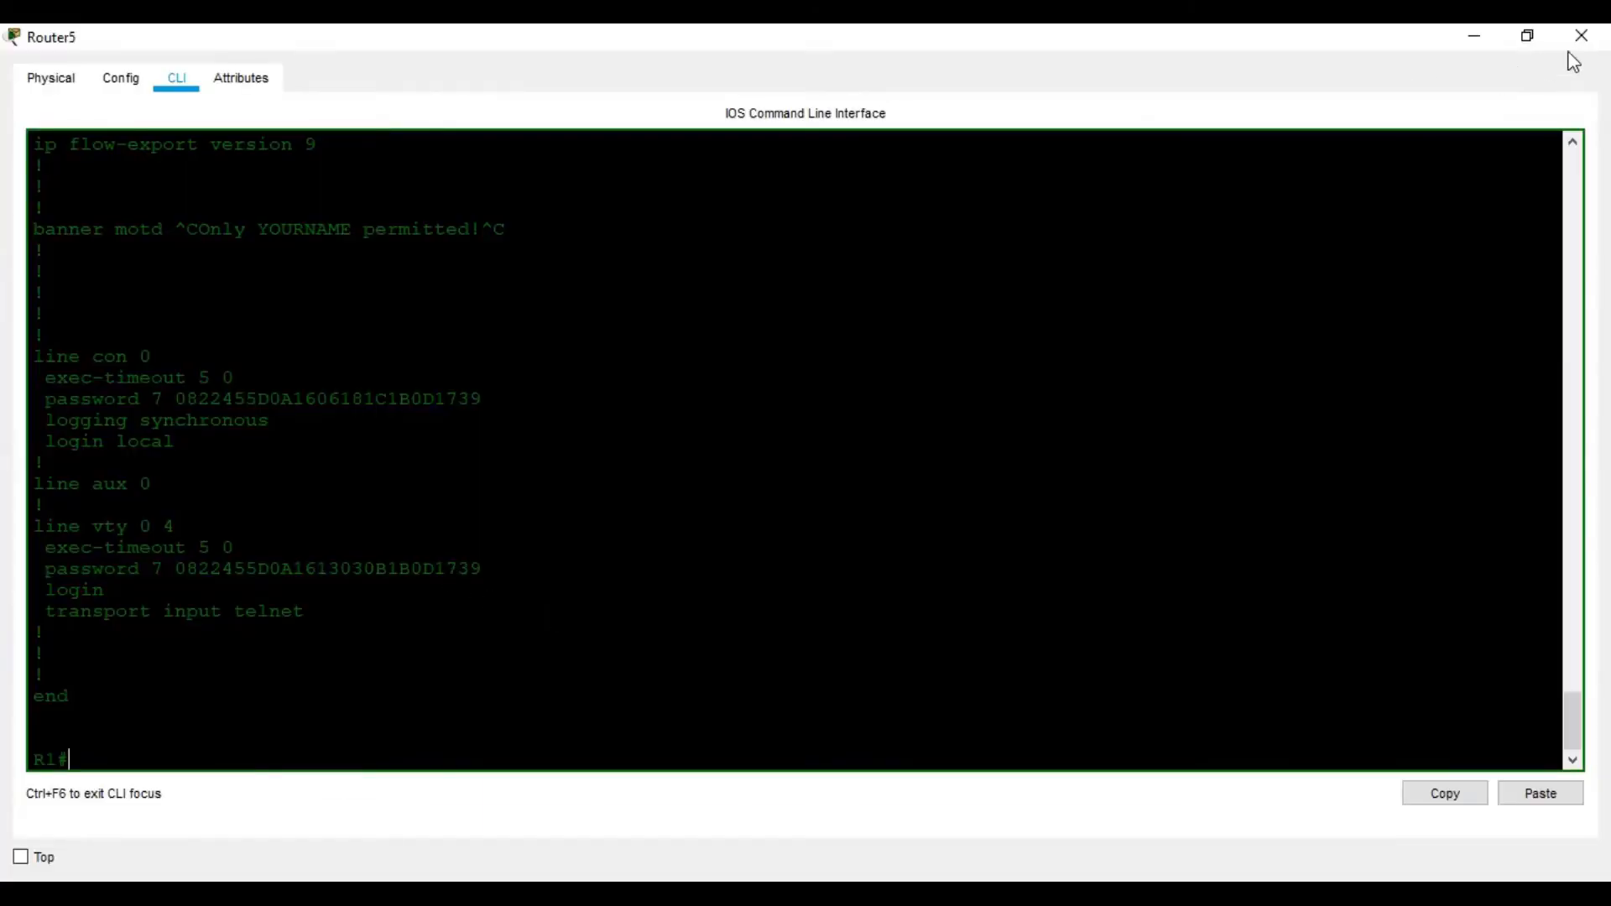
From PC0's Command Prompt, telnet to 192.168.1.1 and log in with the line password
{"action": "left_click", "coordinate": [1581, 36]}
{"action": "left_click", "coordinate": [120, 380]}
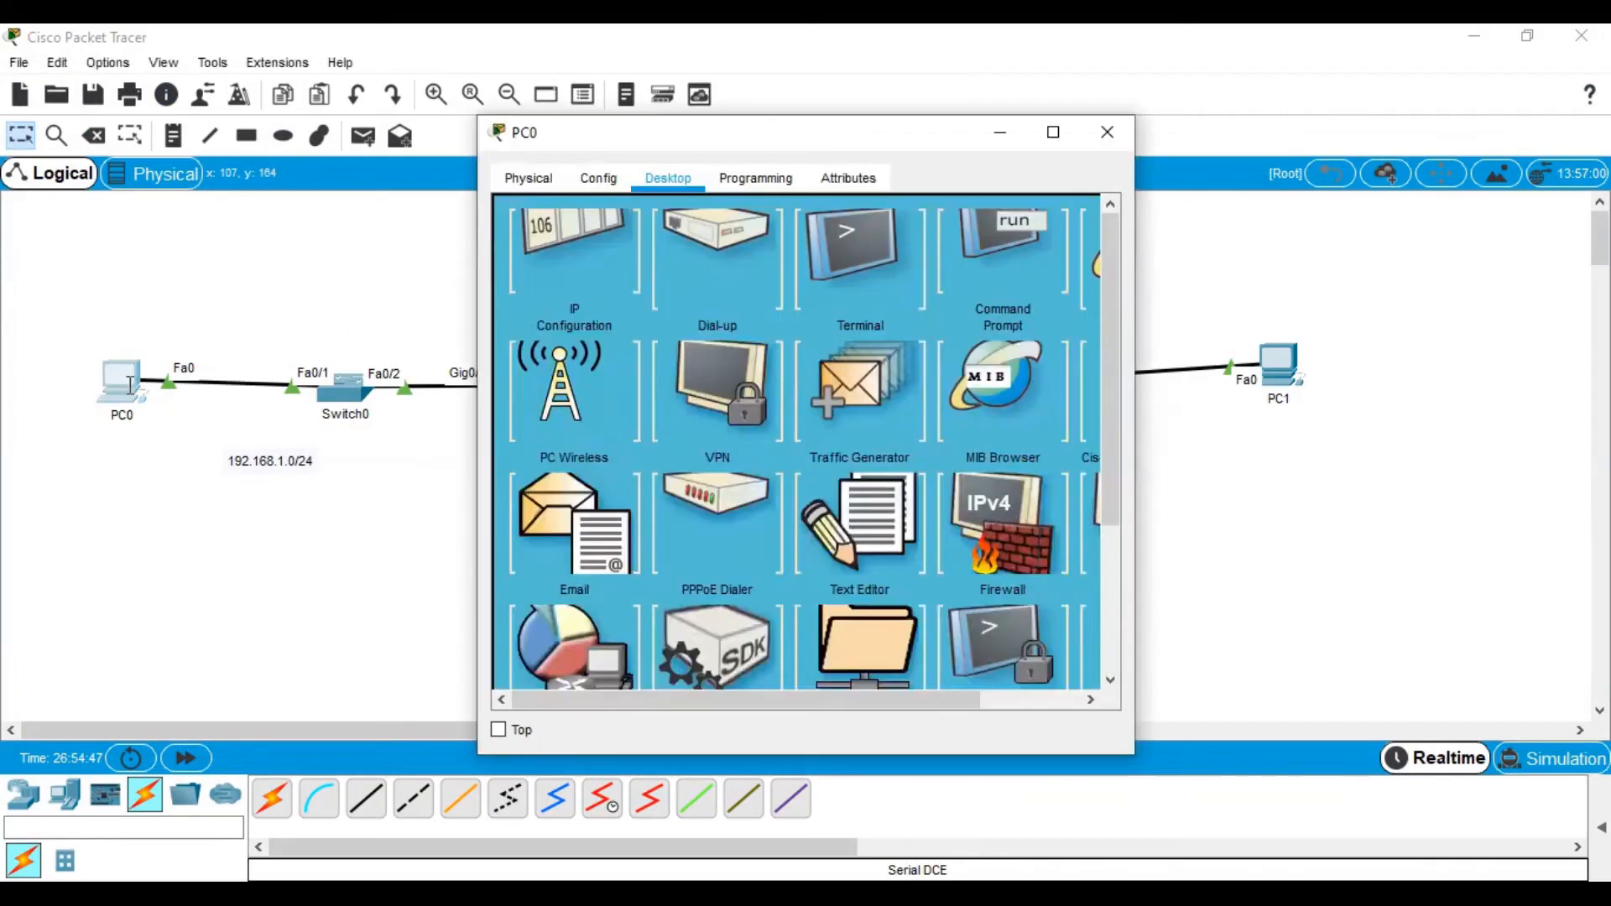
{"action": "left_click", "coordinate": [1053, 132]}
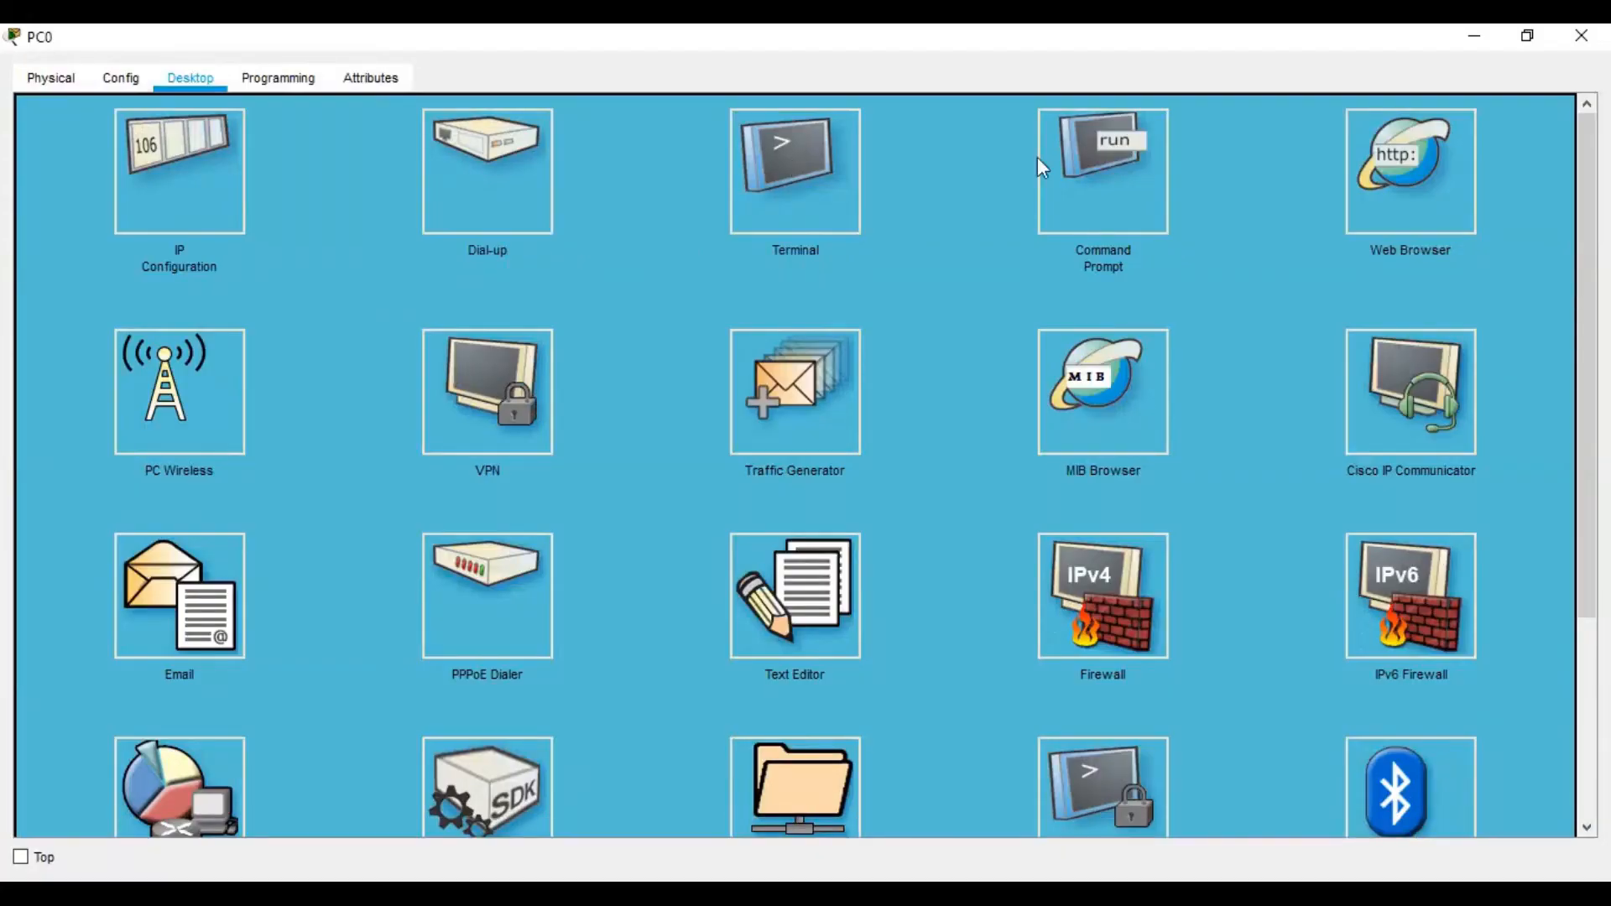
{"action": "left_click", "coordinate": [1039, 161]}
{"action": "key", "text": "Return"}
{"action": "key", "text": "Return"}
{"action": "key", "text": "Return"}
{"action": "key", "text": "Return"}
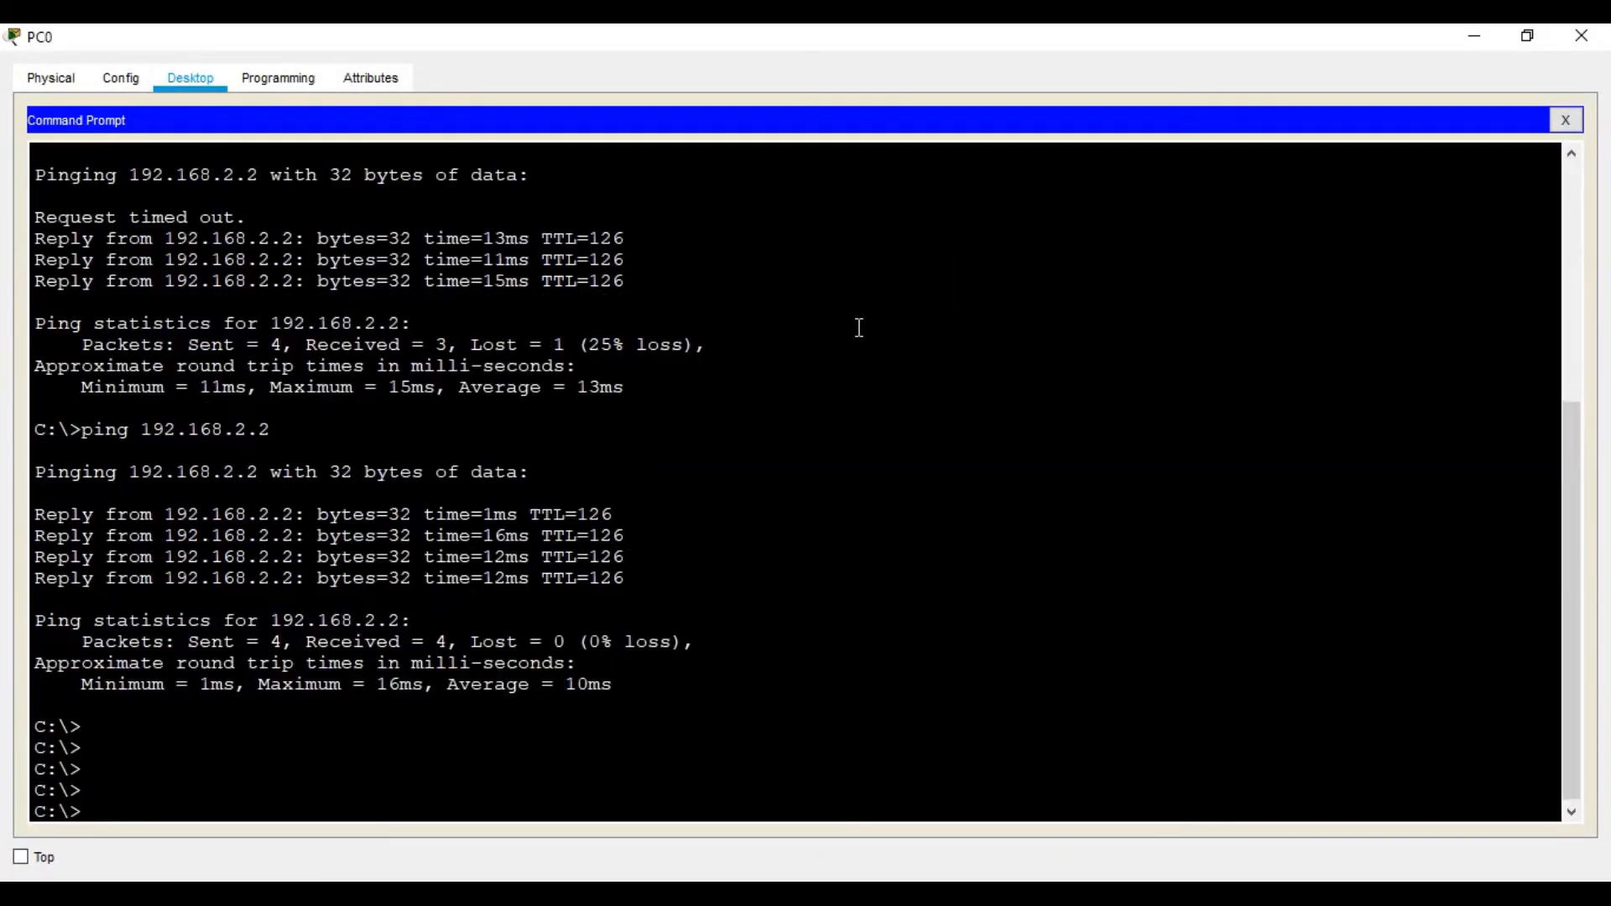
{"action": "type", "text": "telnet 192.16"}
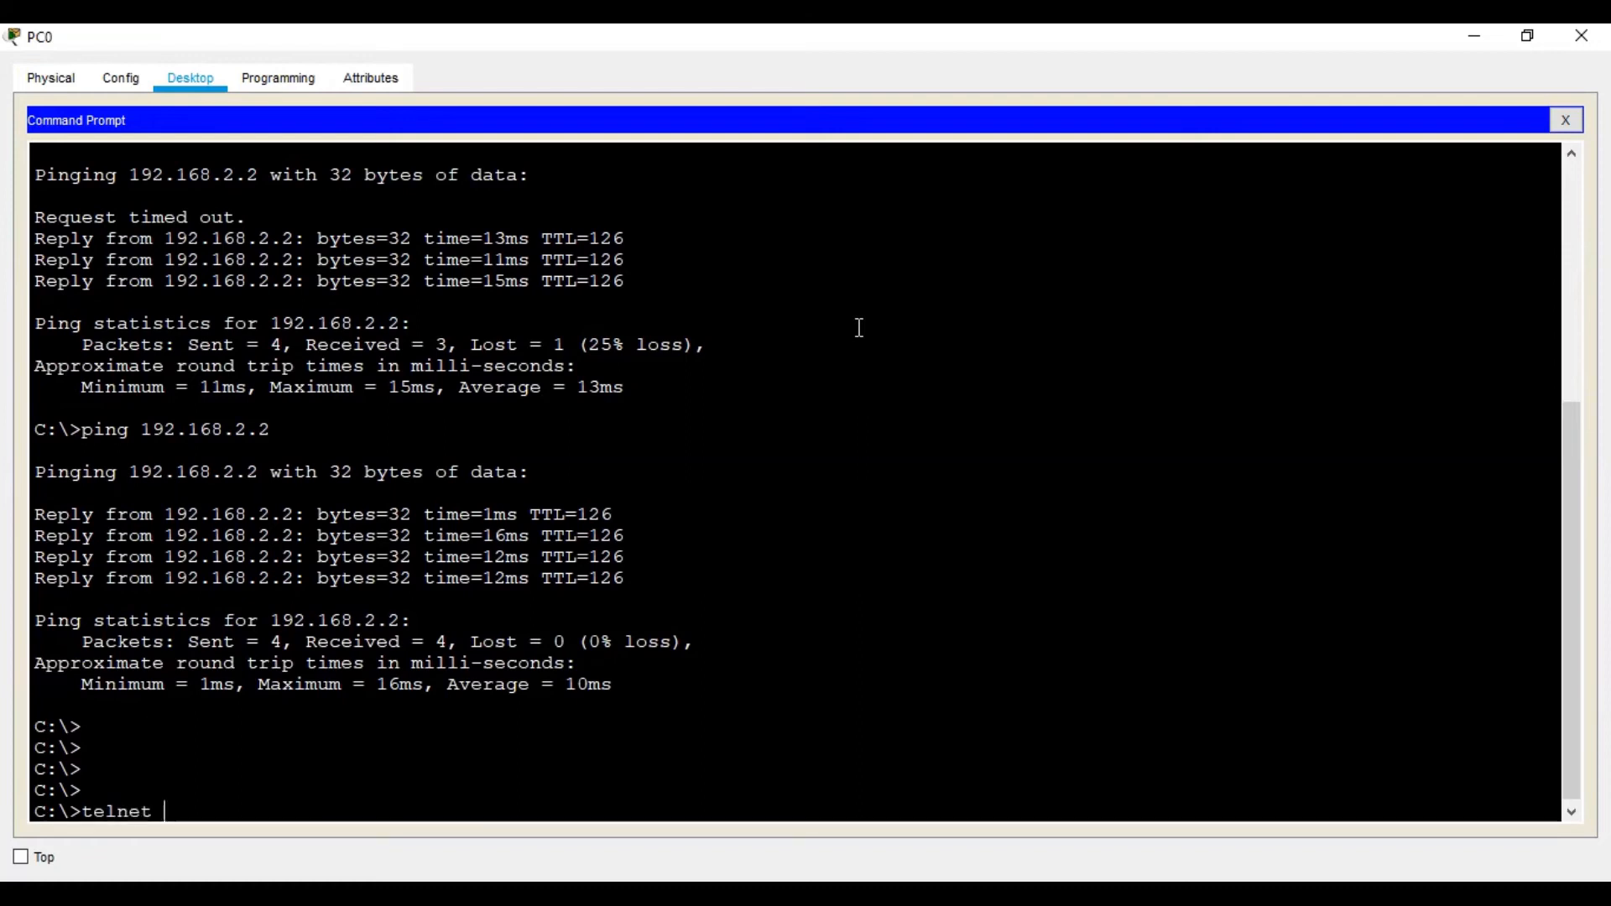
{"action": "type", "text": "8.1.1"}
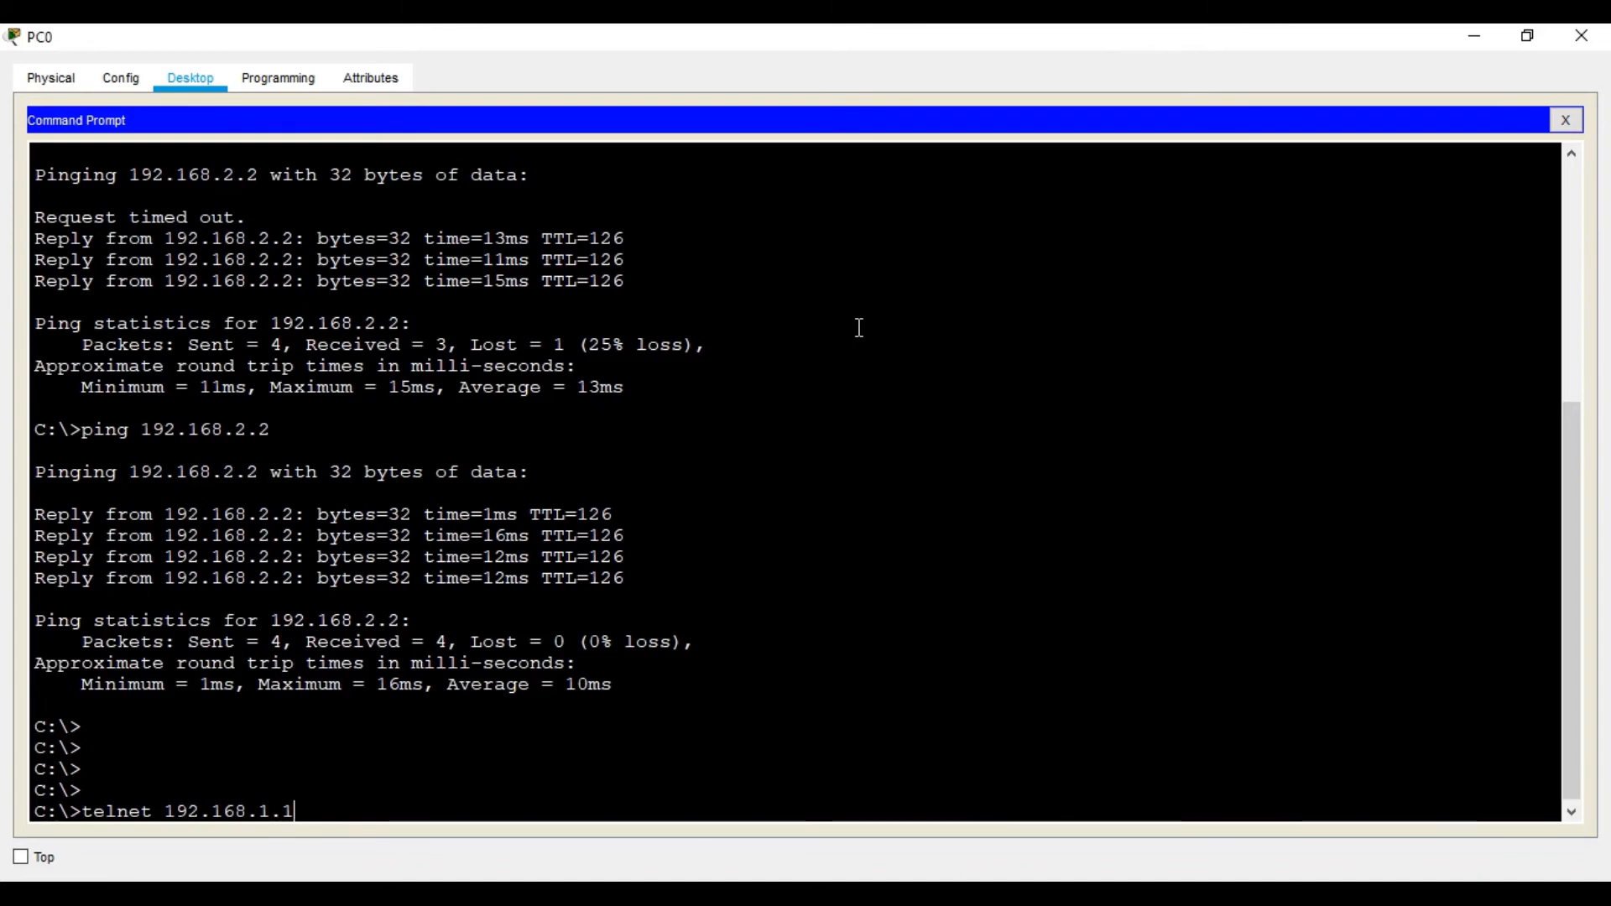
{"action": "key", "text": "Return"}
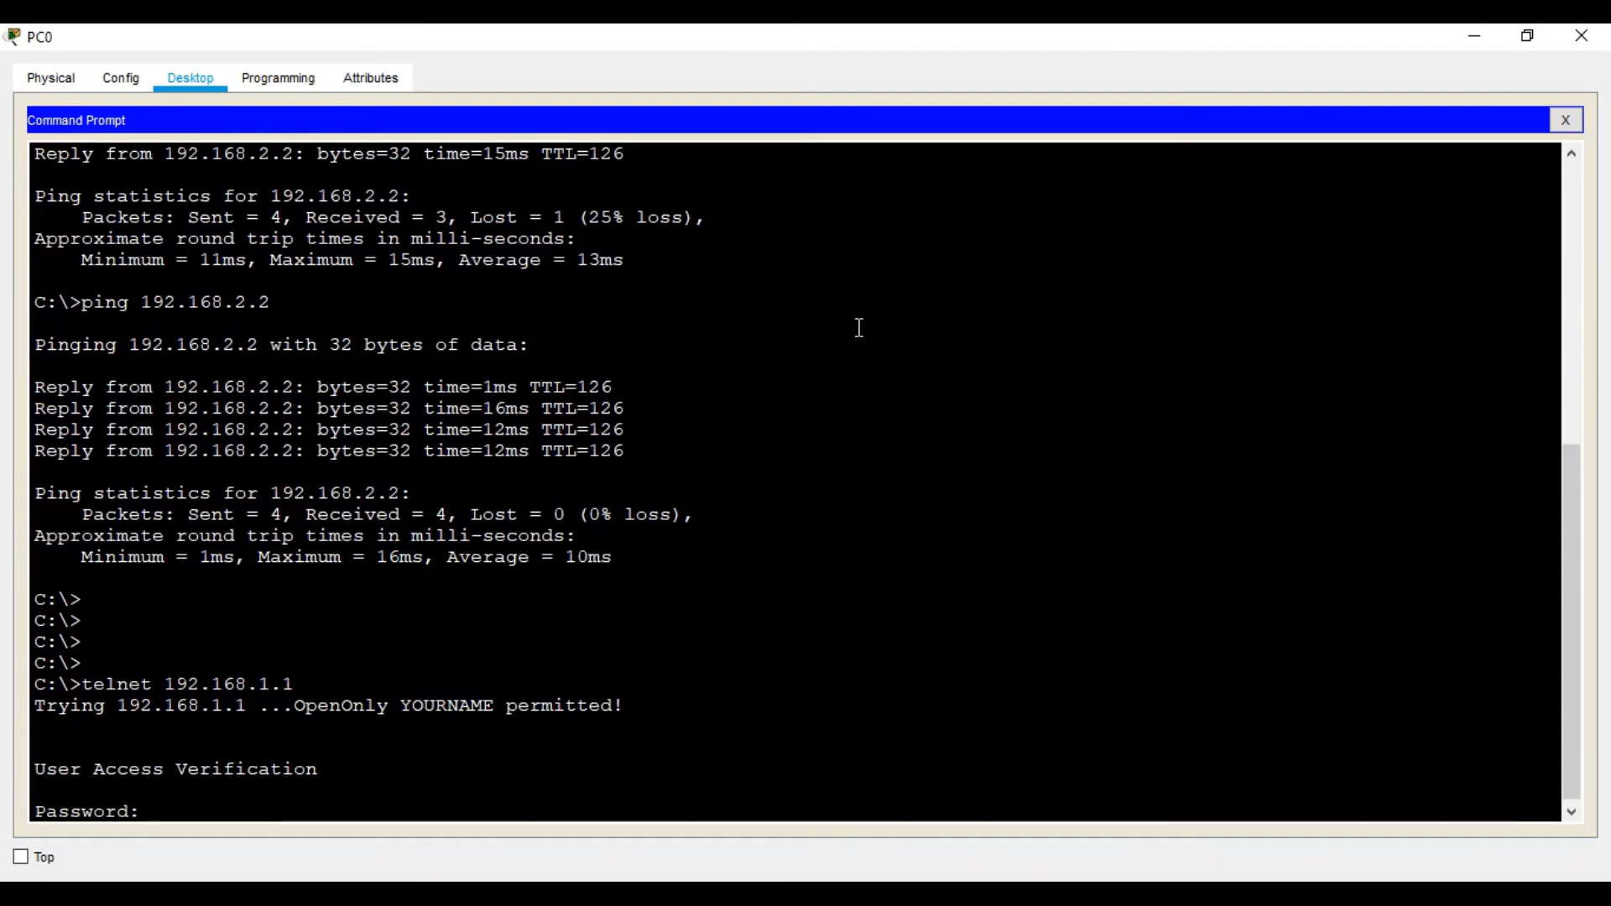
{"action": "key", "text": "Return"}
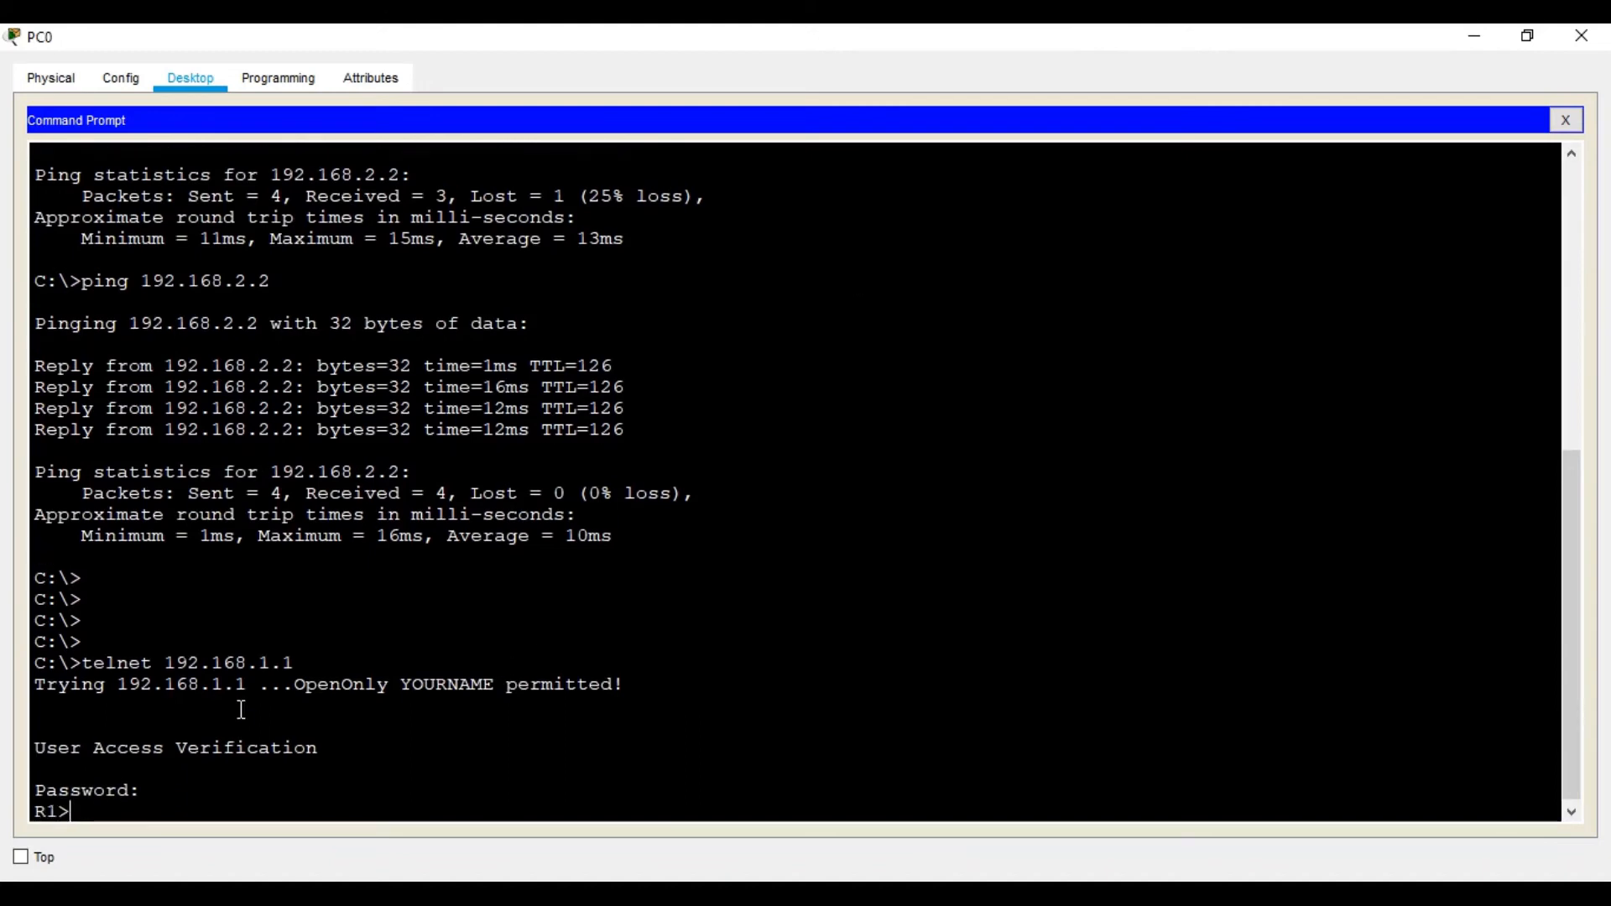
{"action": "key", "text": "Return"}
{"action": "key", "text": "Return"}
{"action": "key", "text": "Return"}
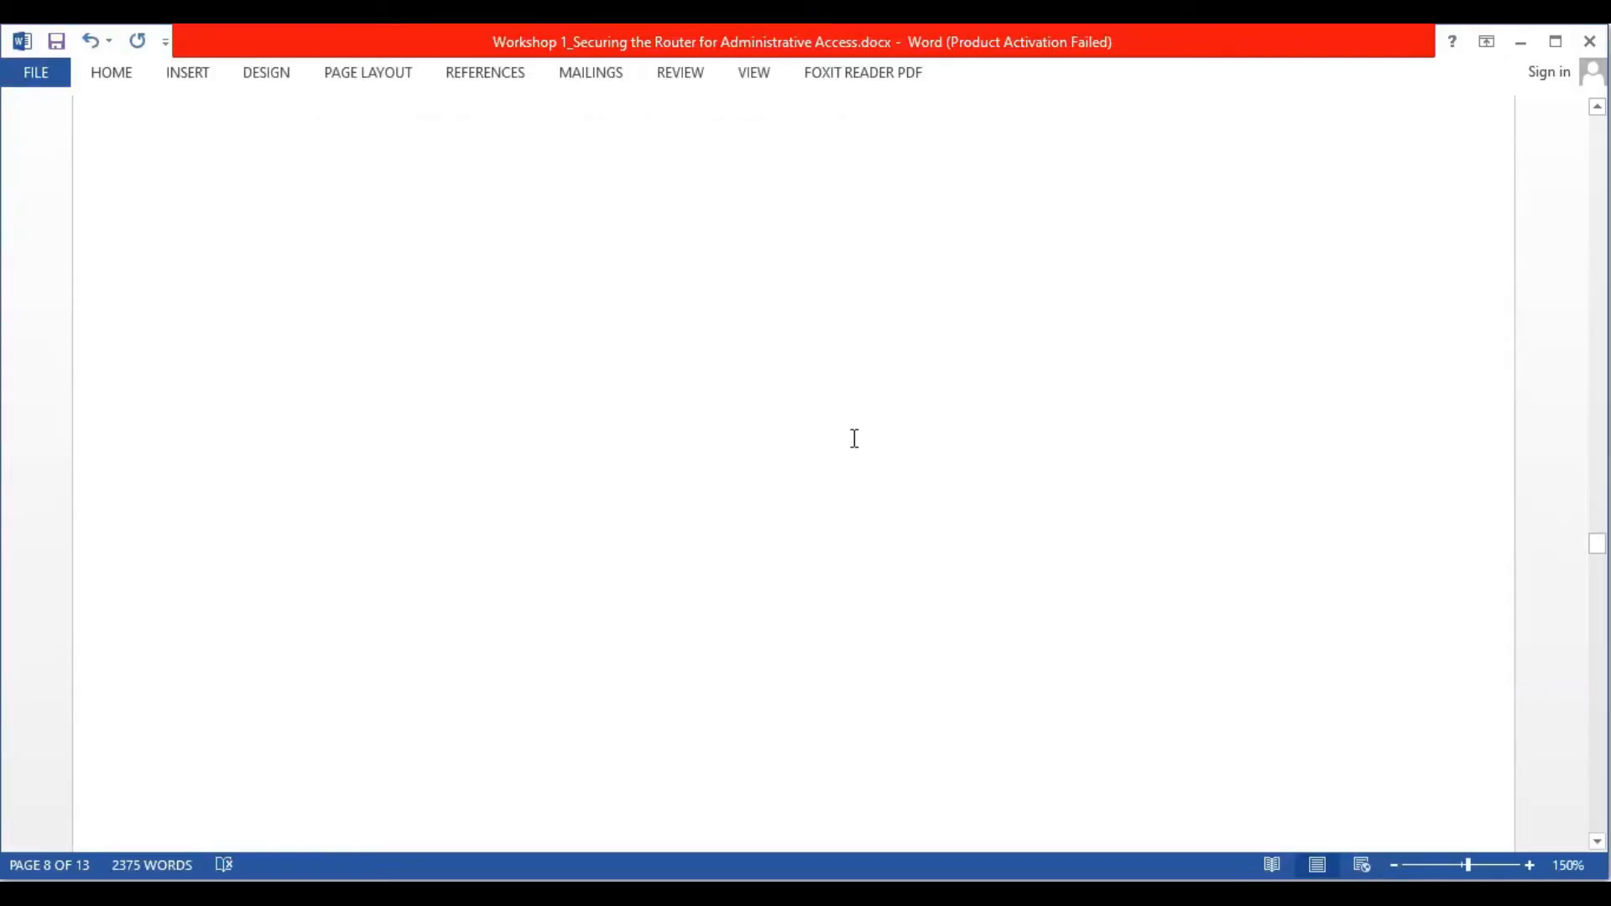
Scroll the worksheet past the PuTTY screenshot to steps d–g on vty local login
{"action": "scroll", "coordinate": [854, 438], "scroll_direction": "down", "scroll_amount": 15}
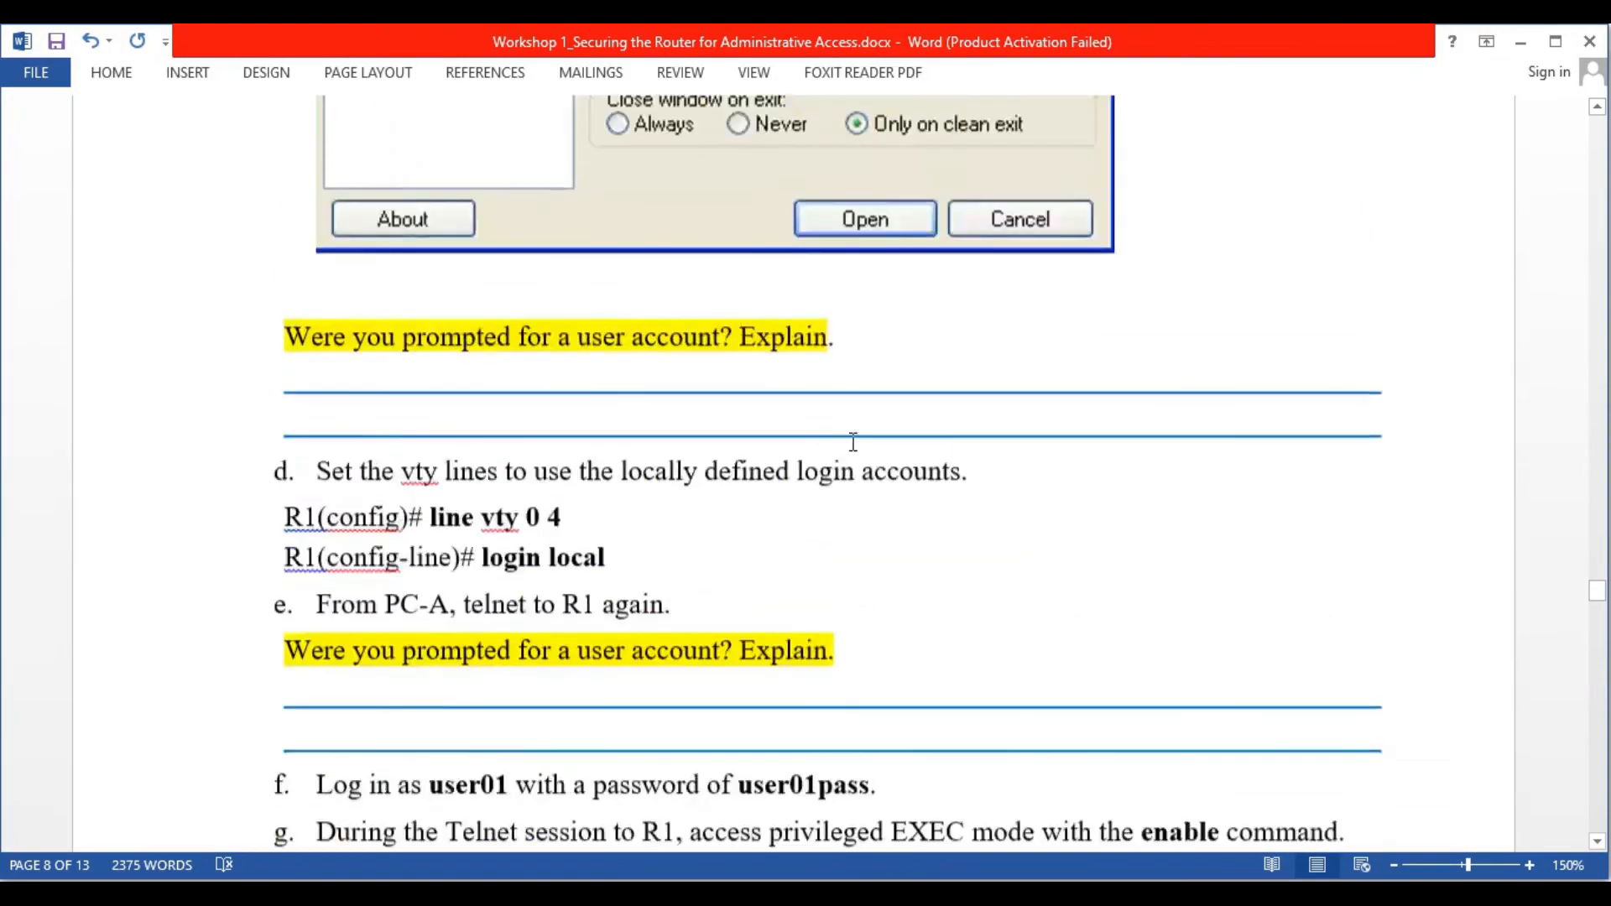
{"action": "scroll", "coordinate": [853, 442], "scroll_direction": "up", "scroll_amount": 6}
{"action": "scroll", "coordinate": [856, 507], "scroll_direction": "down", "scroll_amount": 4}
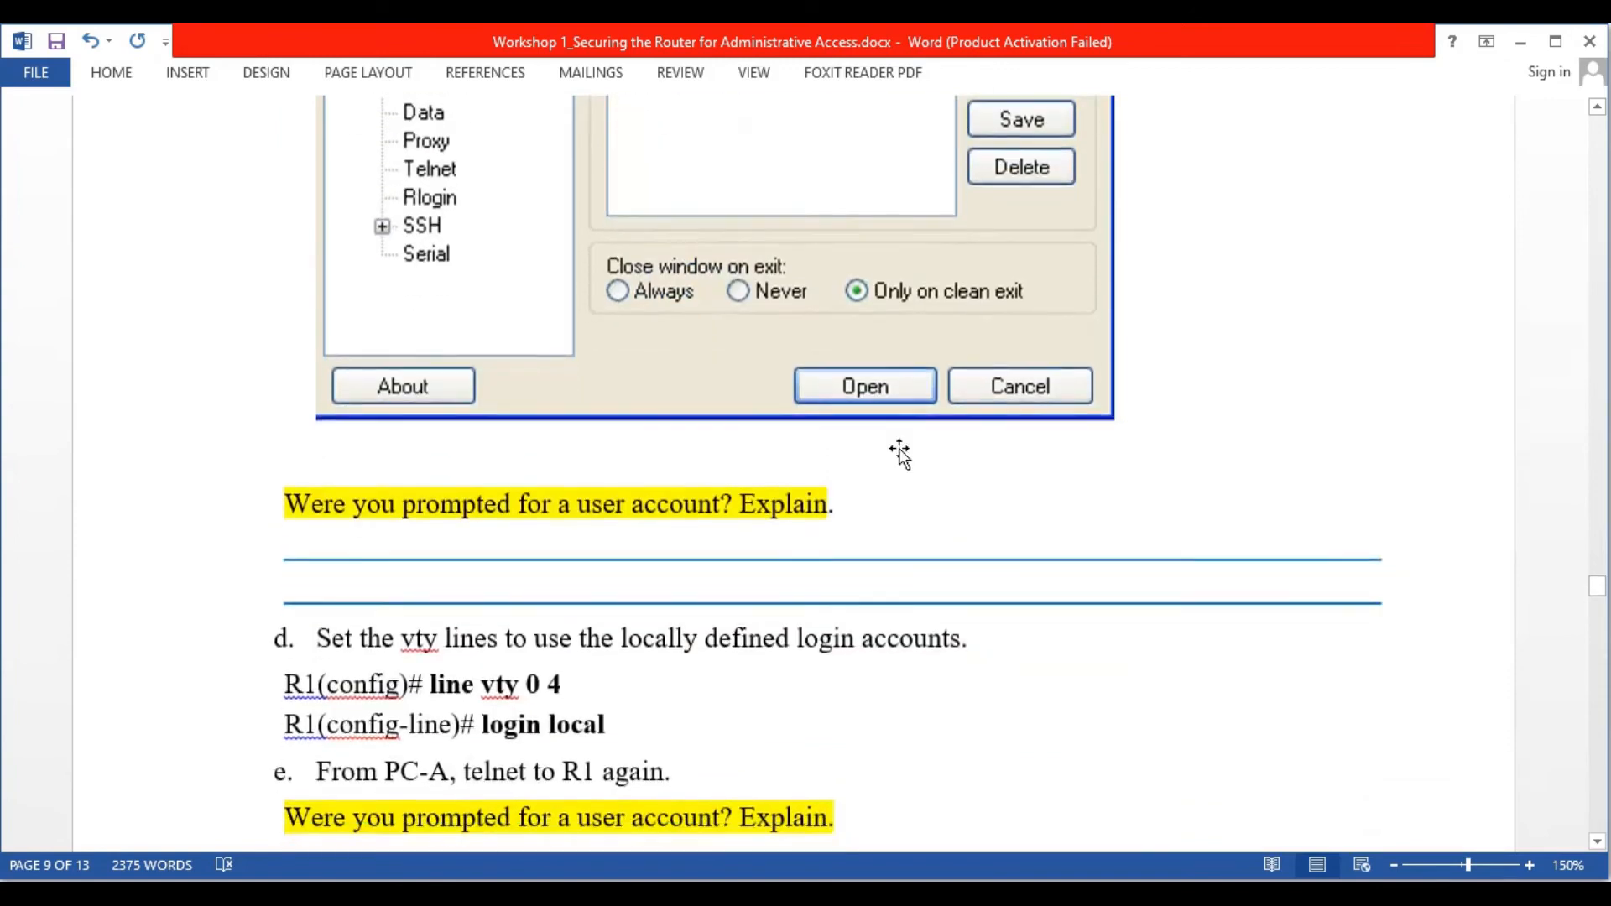
{"action": "scroll", "coordinate": [899, 453], "scroll_direction": "up", "scroll_amount": 5}
{"action": "scroll", "coordinate": [1111, 428], "scroll_direction": "down", "scroll_amount": 2}
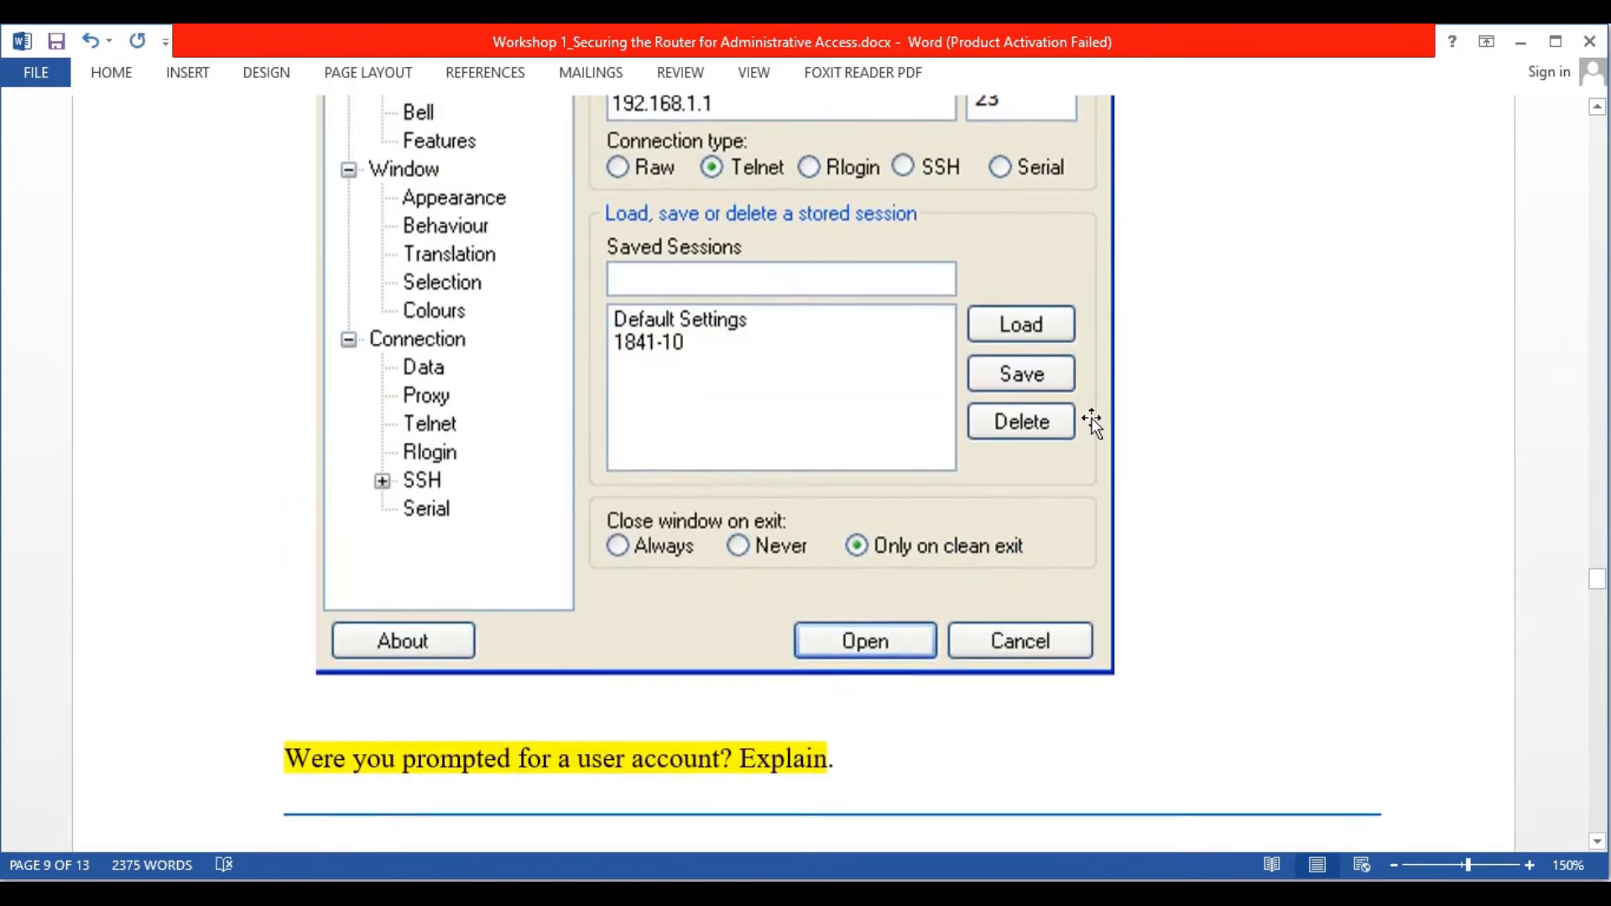
{"action": "scroll", "coordinate": [1076, 415], "scroll_direction": "down", "scroll_amount": 5}
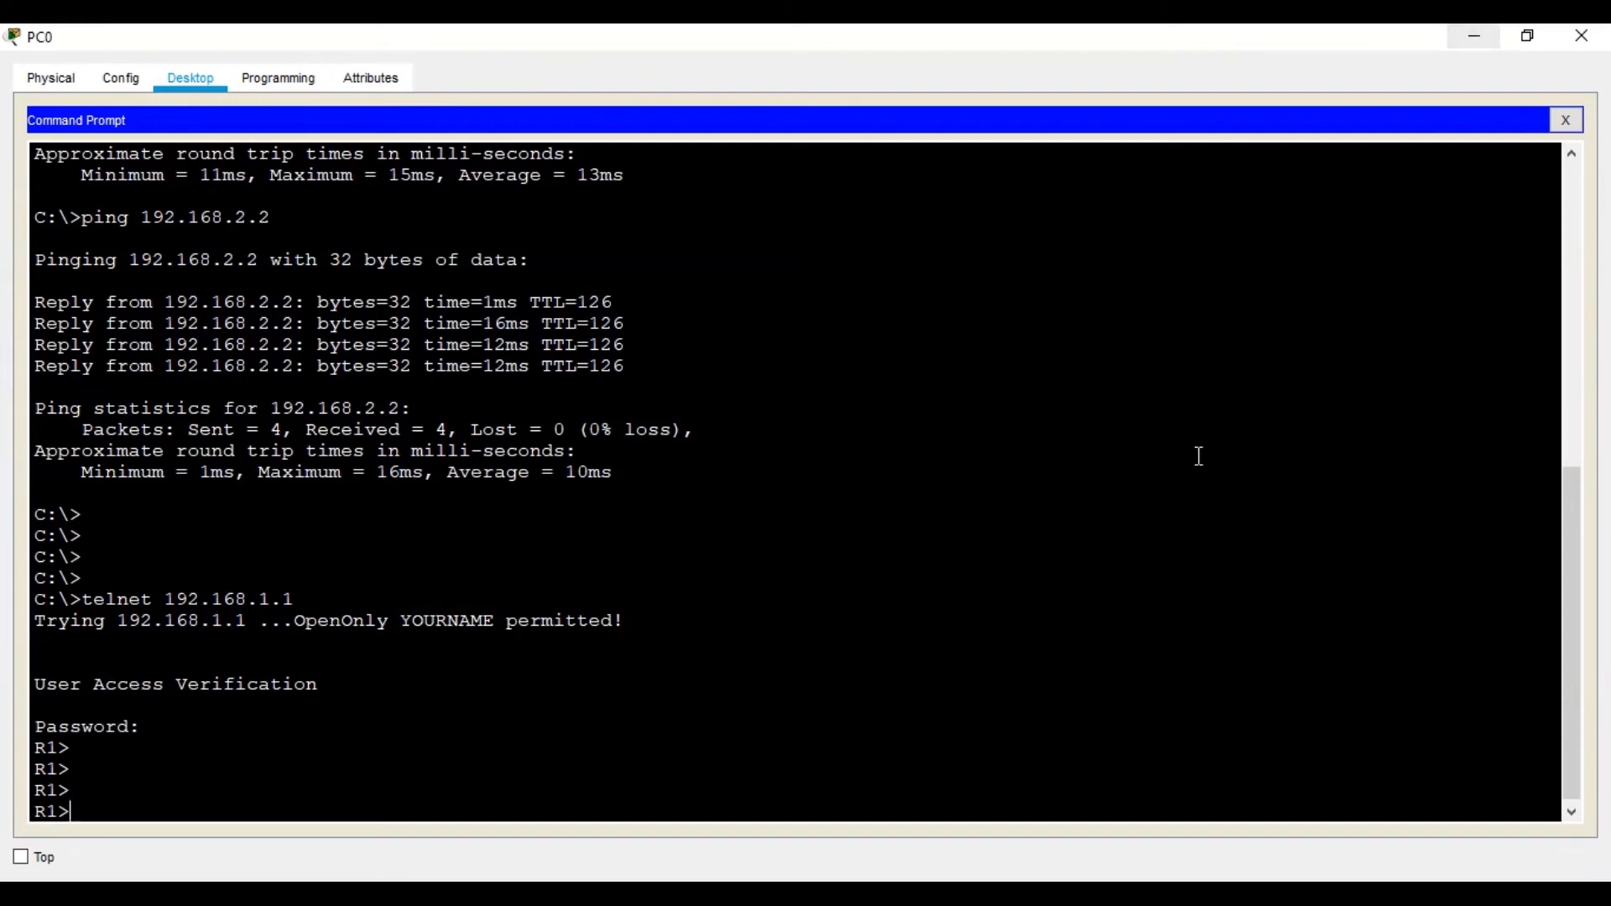
End PC0's Telnet session to R1 with exit
{"action": "type", "text": "exit"}
{"action": "key", "text": "Return"}
{"action": "key", "text": "Return"}
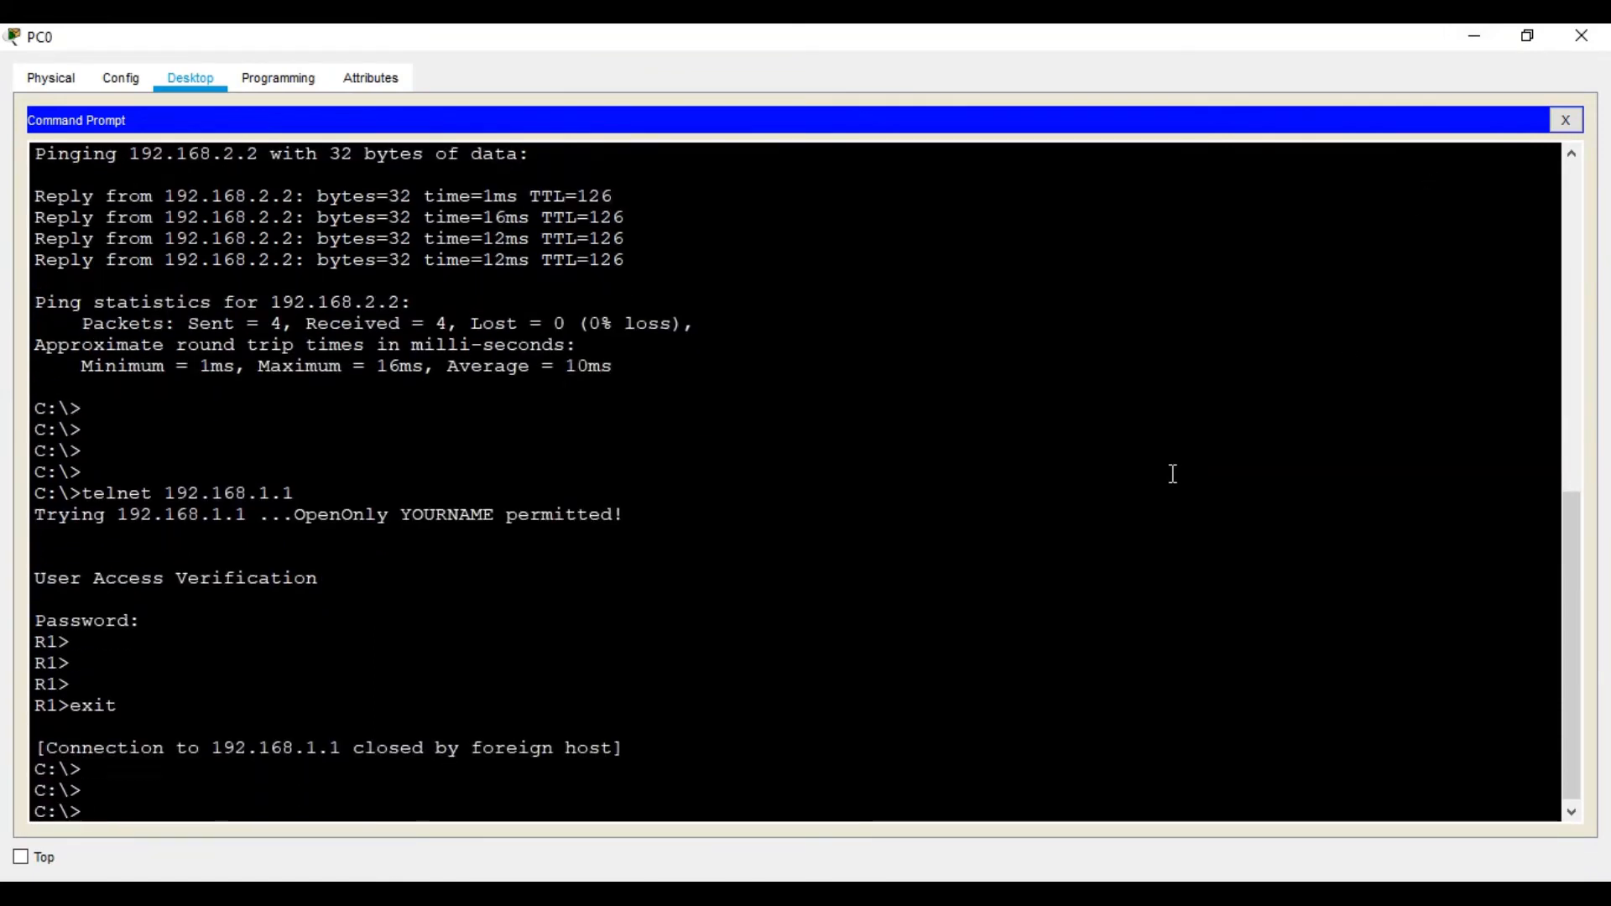
{"action": "left_click", "coordinate": [1481, 36]}
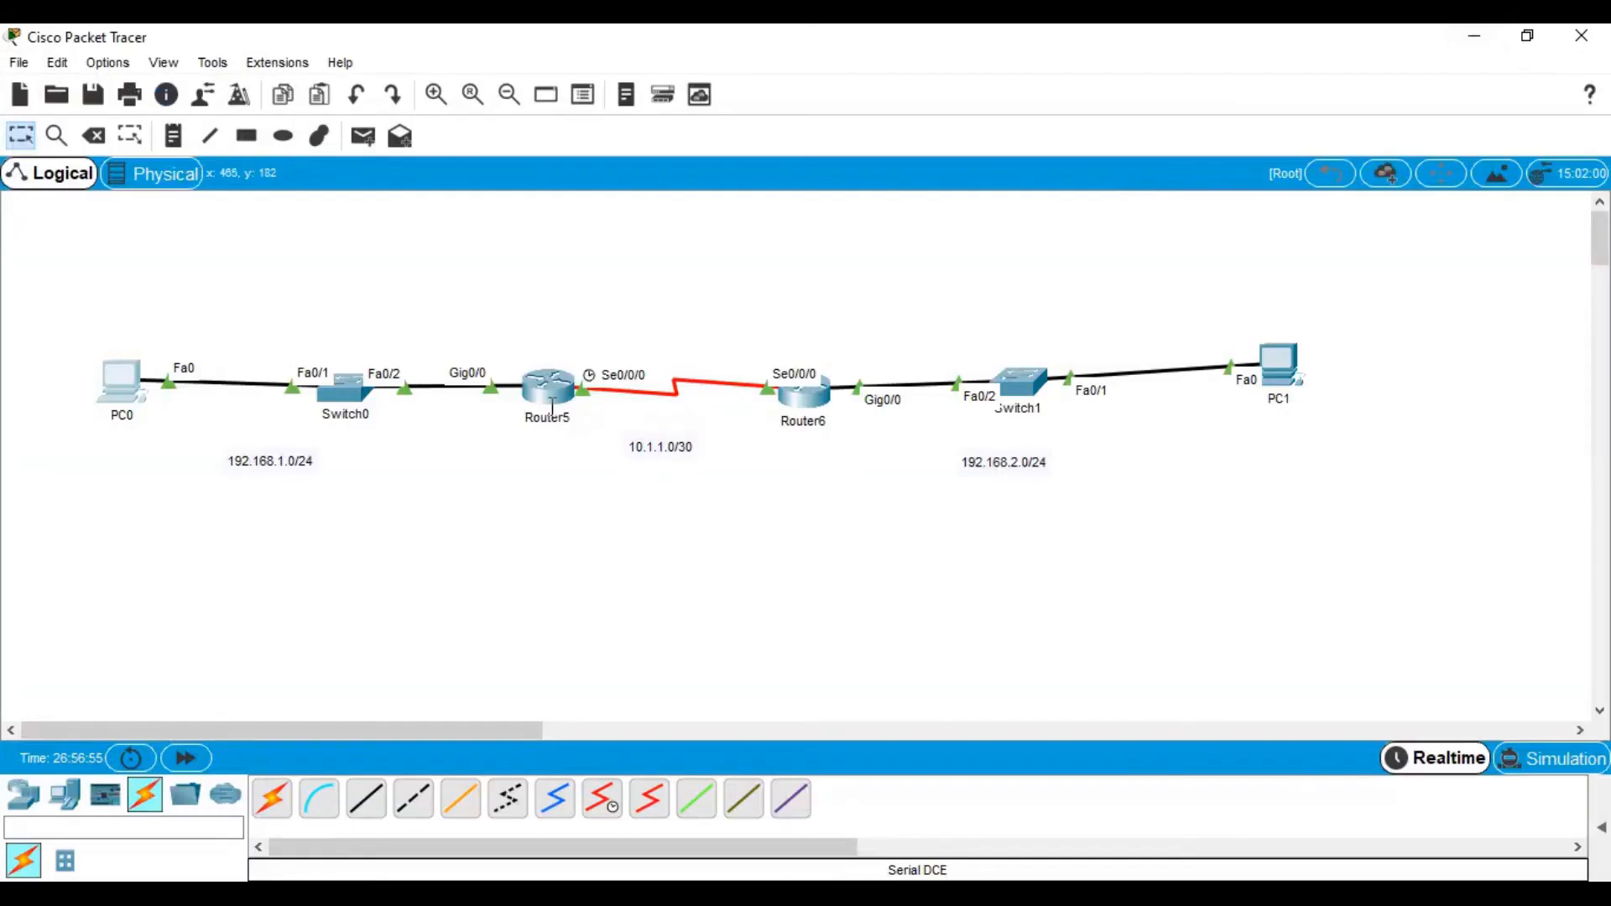
In R1's CLI, enter configuration mode for vty lines 0 4
{"action": "left_click", "coordinate": [547, 388]}
{"action": "left_click", "coordinate": [1051, 131]}
{"action": "type", "text": "conf t"}
{"action": "key", "text": "Return"}
{"action": "key", "text": "Return"}
{"action": "key", "text": "Return"}
{"action": "key", "text": "Return"}
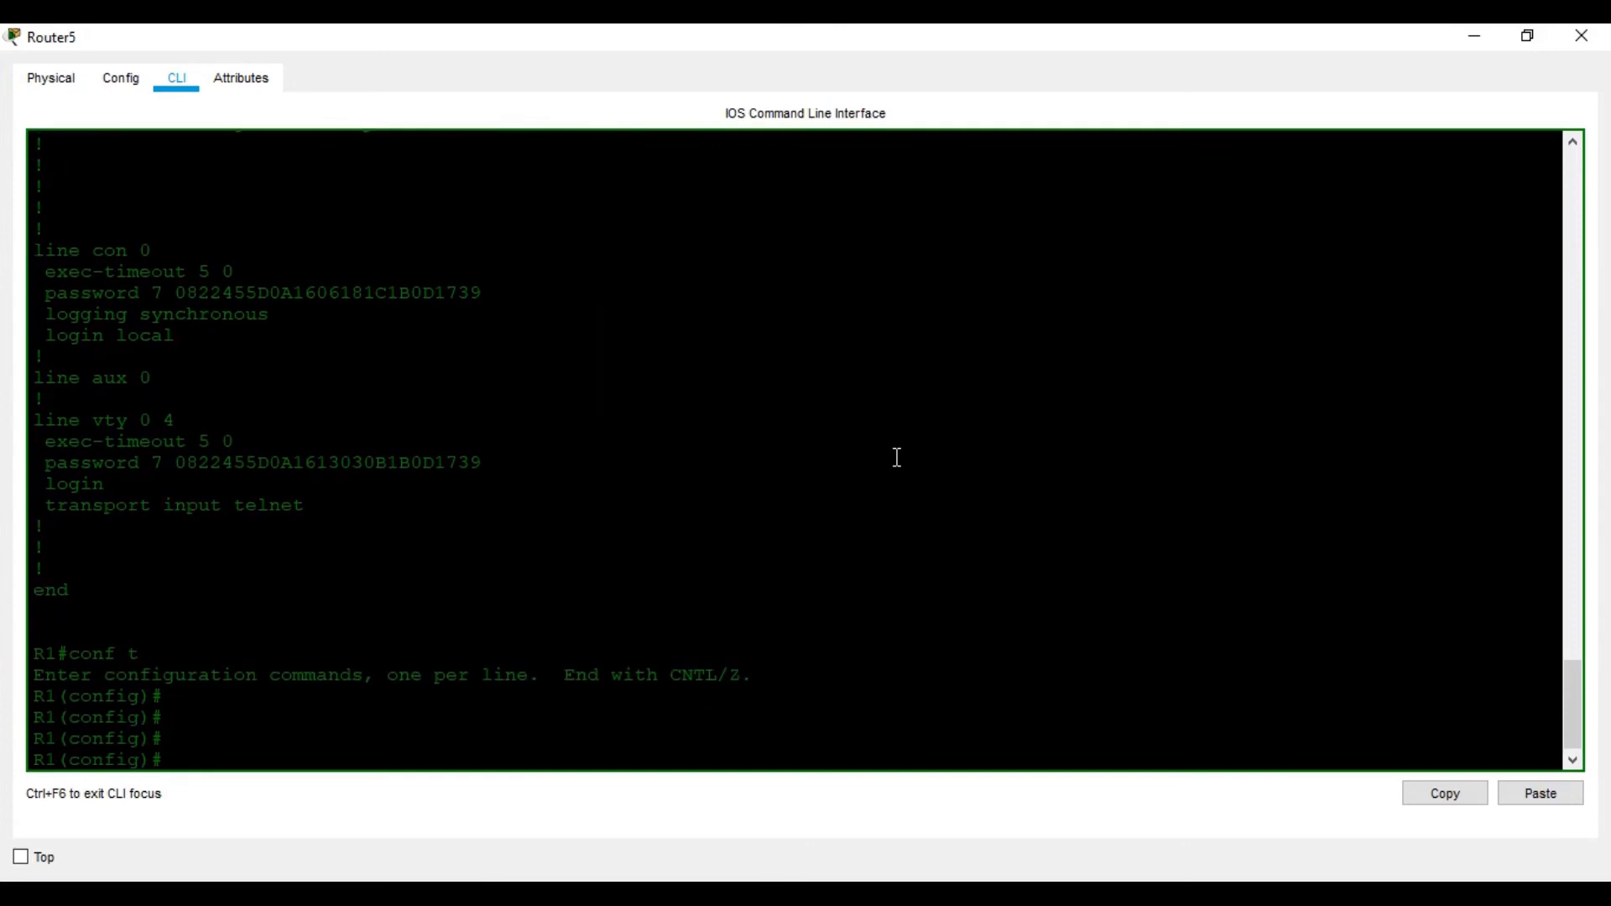
{"action": "type", "text": "lin"}
{"action": "key", "text": "Tab"}
{"action": "type", "text": "vt"}
{"action": "key", "text": "Tab"}
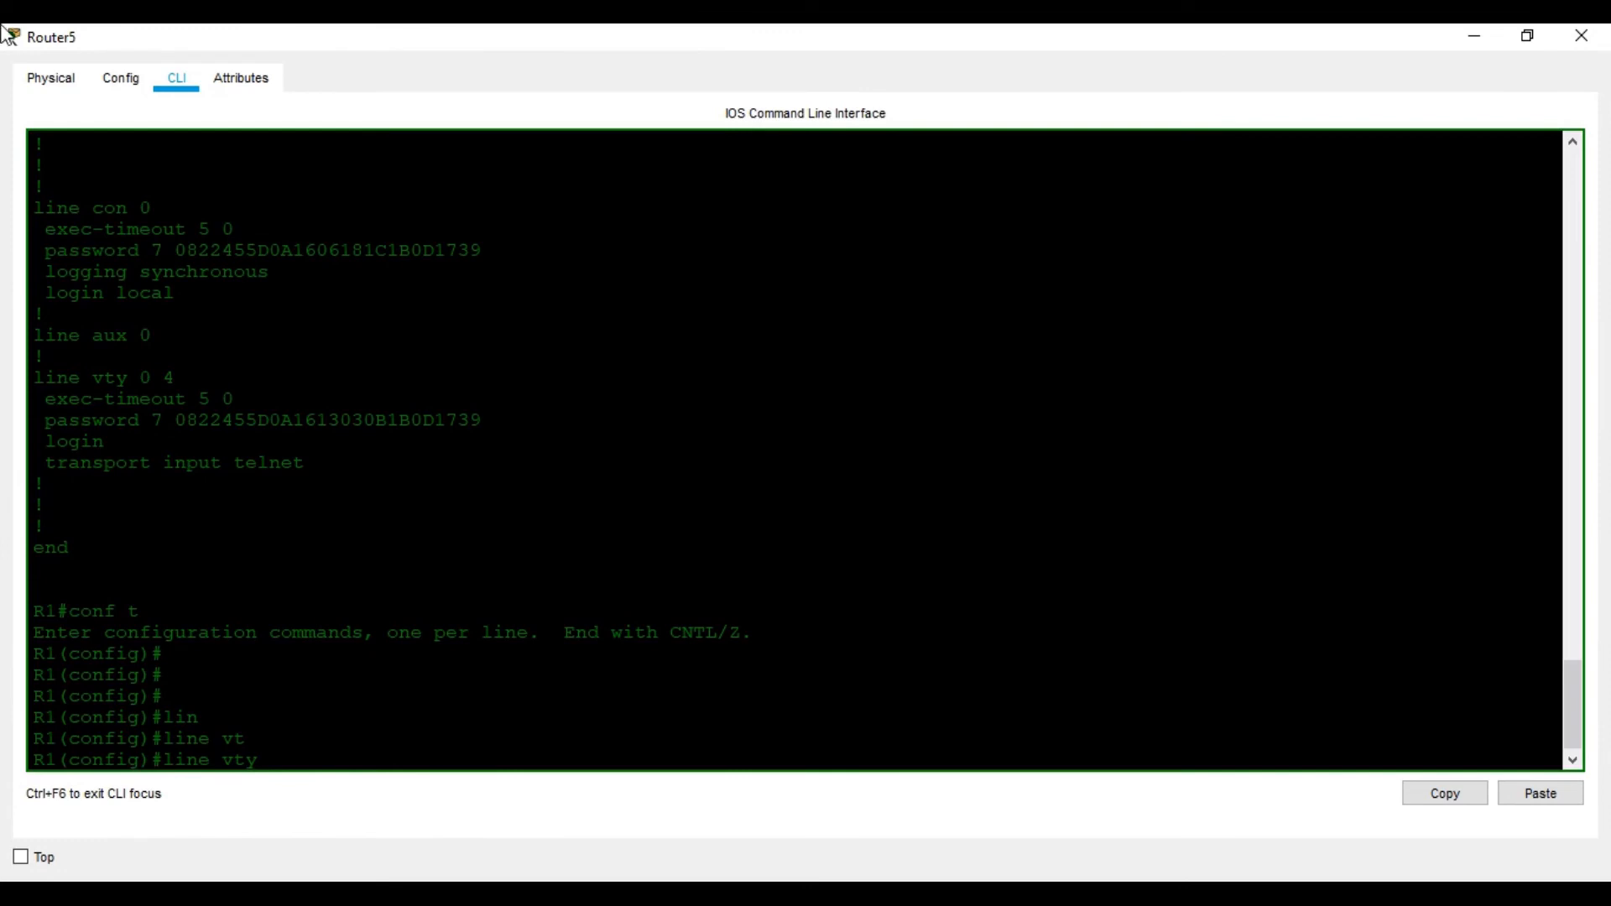
{"action": "type", "text": "0 4"}
{"action": "key", "text": "BackSpace"}
{"action": "type", "text": "4"}
{"action": "key", "text": "Return"}
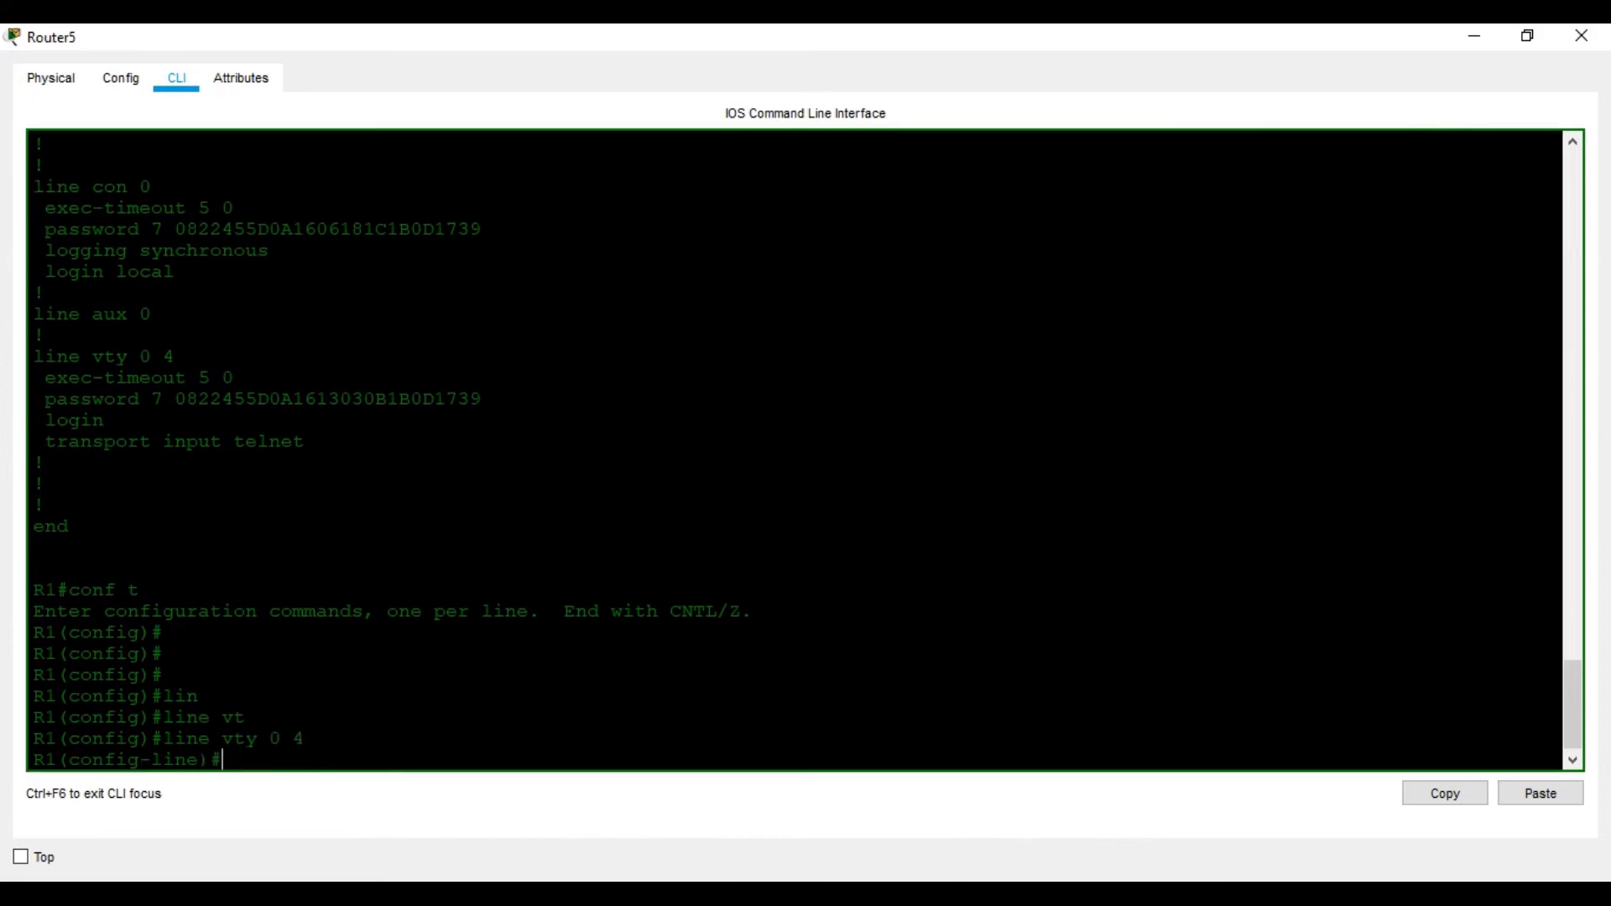
Set the vty lines to login local
{"action": "key", "text": "alt+Tab"}
{"action": "key", "text": "alt+Tab"}
{"action": "type", "text": "logi"}
{"action": "key", "text": "Tab"}
{"action": "type", "text": "n"}
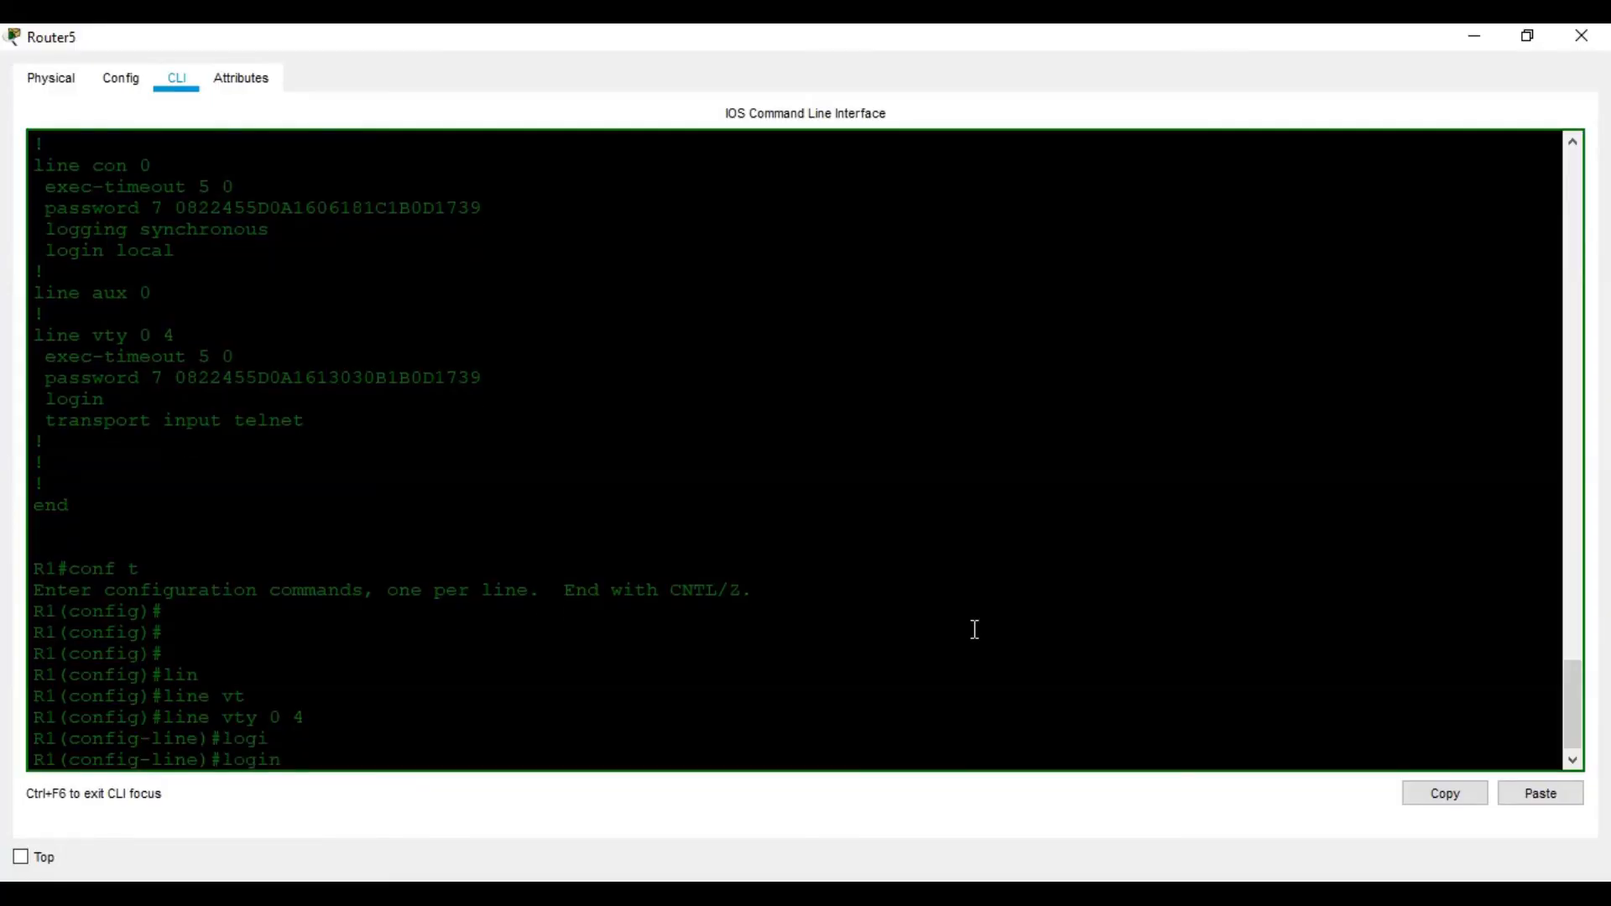
{"action": "type", "text": " loc"}
{"action": "key", "text": "Tab"}
{"action": "key", "text": "Return"}
{"action": "key", "text": "Return"}
{"action": "key", "text": "Return"}
{"action": "key", "text": "Return"}
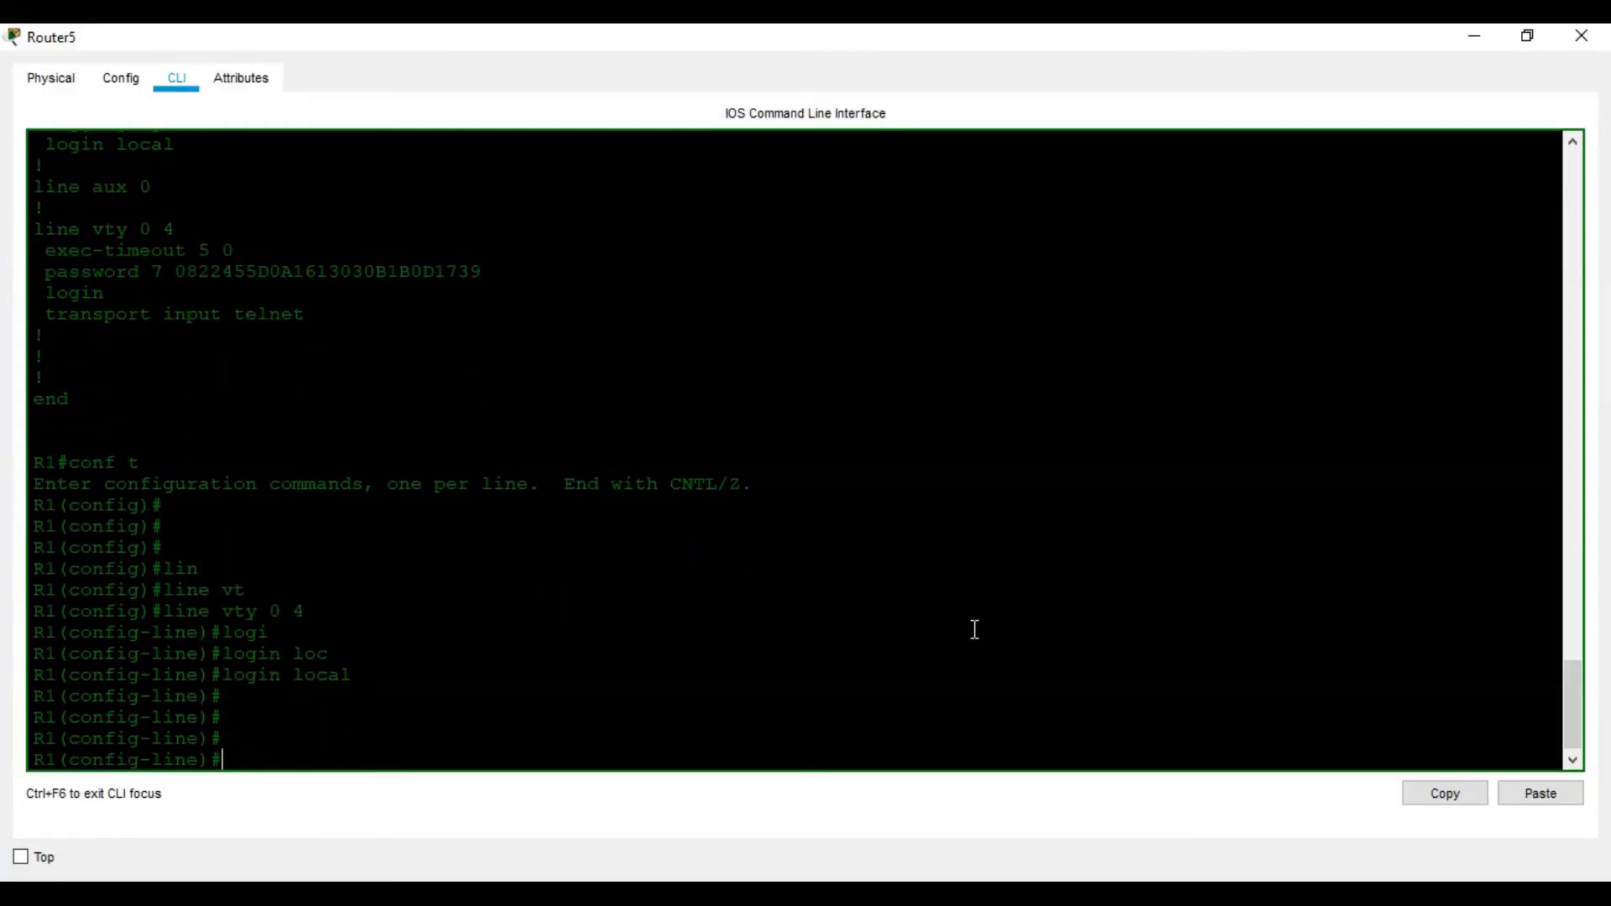
Leave configuration mode and save R1's configuration with wr
{"action": "key", "text": "alt+Tab"}
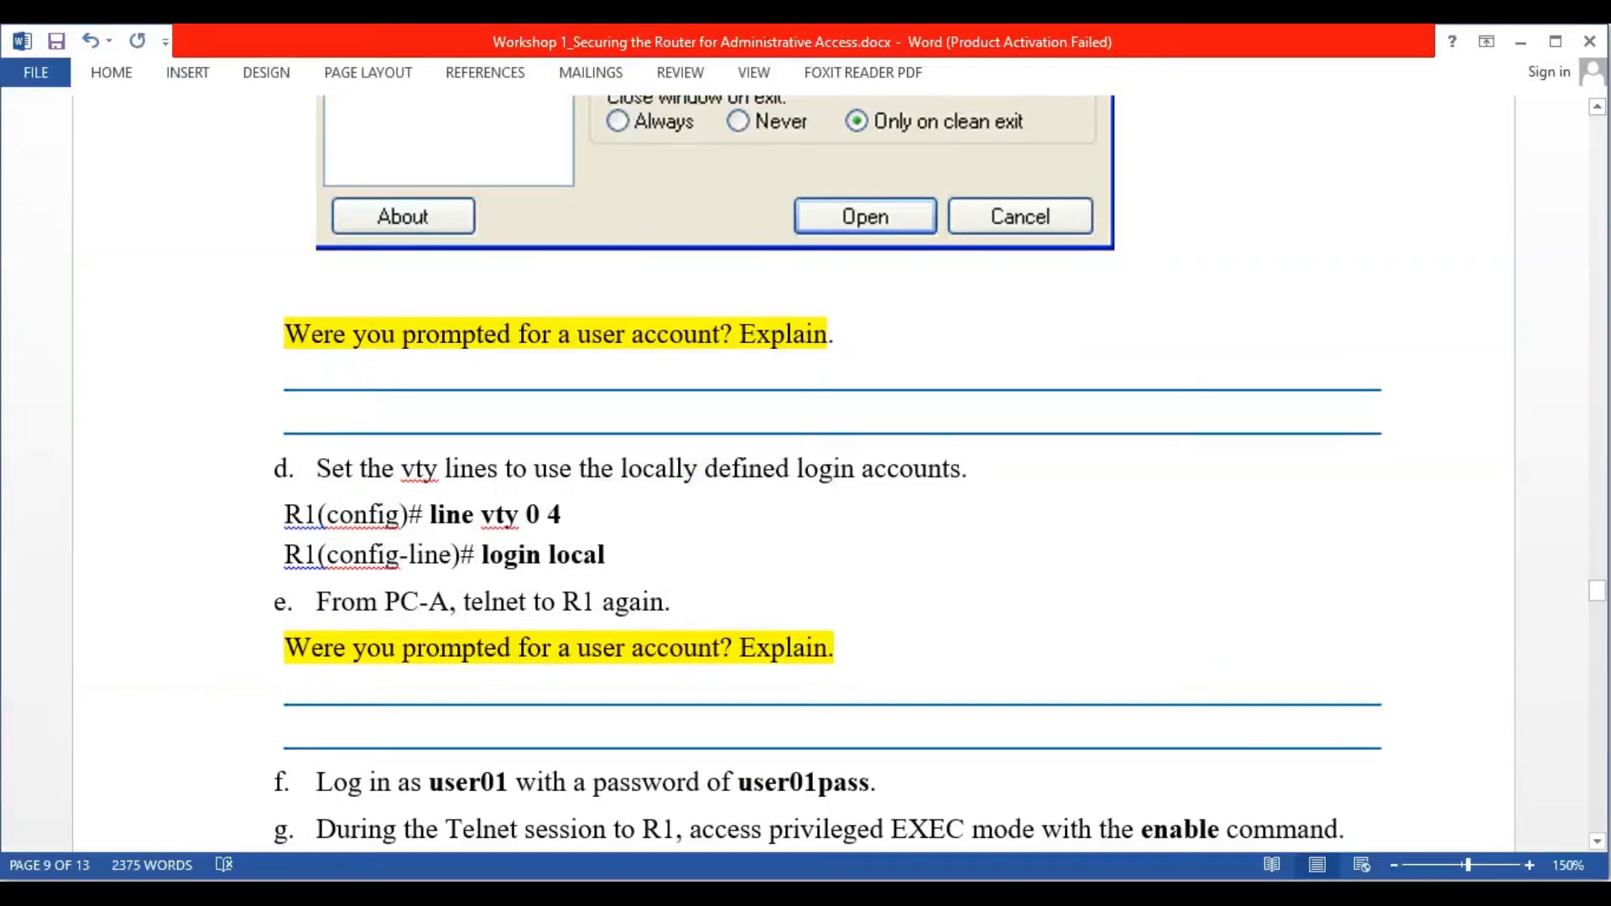
{"action": "key", "text": "alt+Tab"}
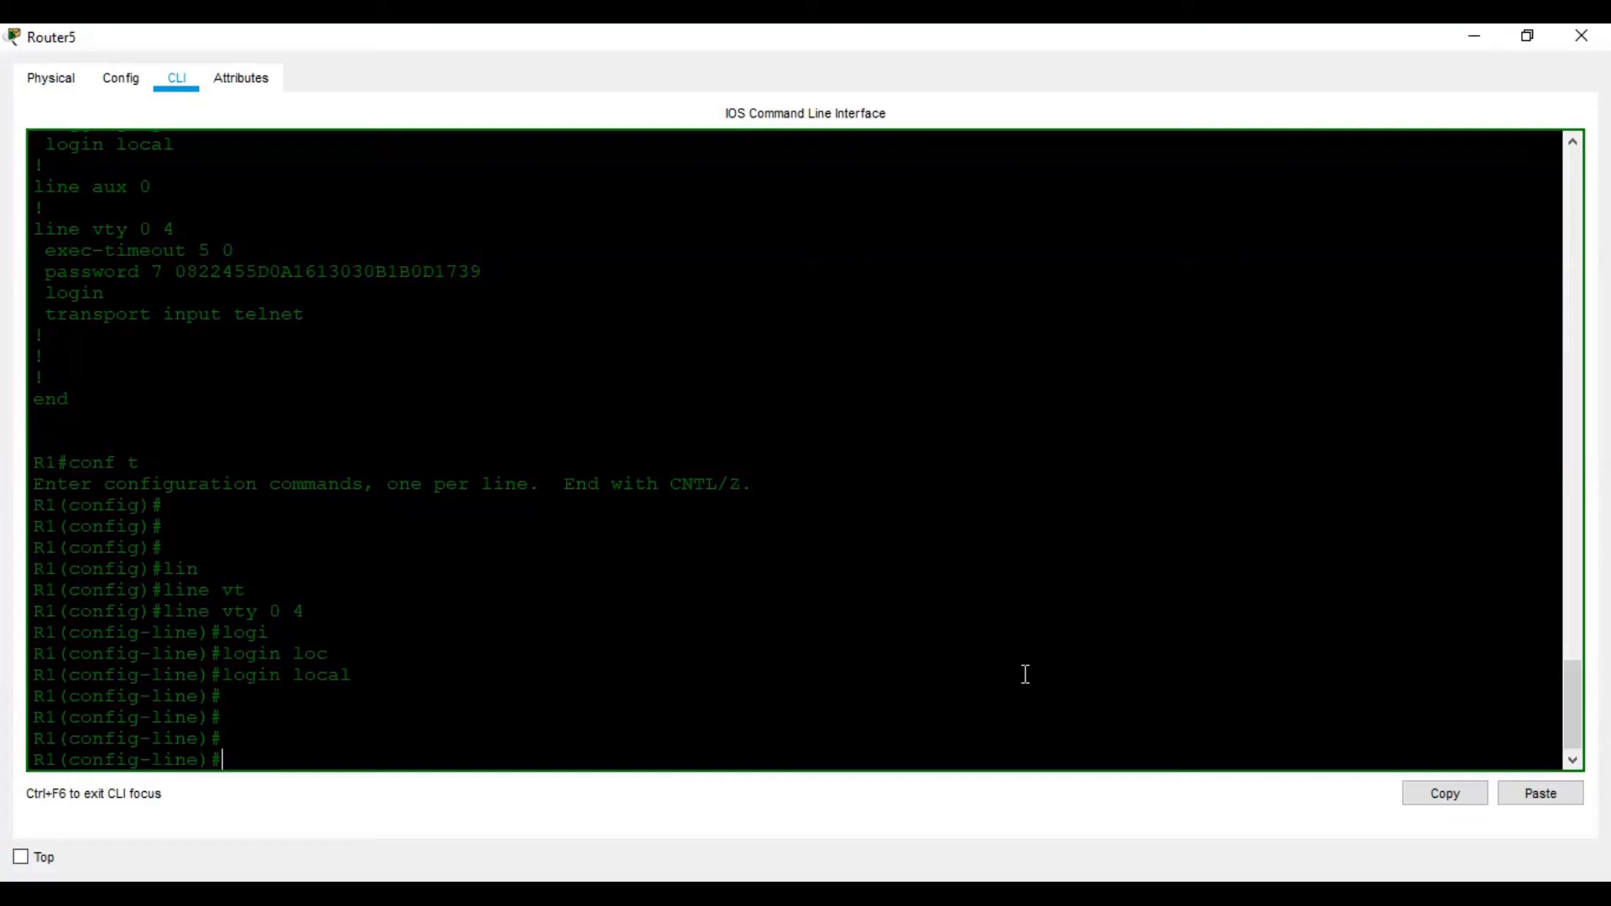
{"action": "key", "text": "ctrl+z"}
{"action": "key", "text": "Return"}
{"action": "key", "text": "Return"}
{"action": "key", "text": "Return"}
{"action": "key", "text": "Return"}
{"action": "type", "text": "wr"}
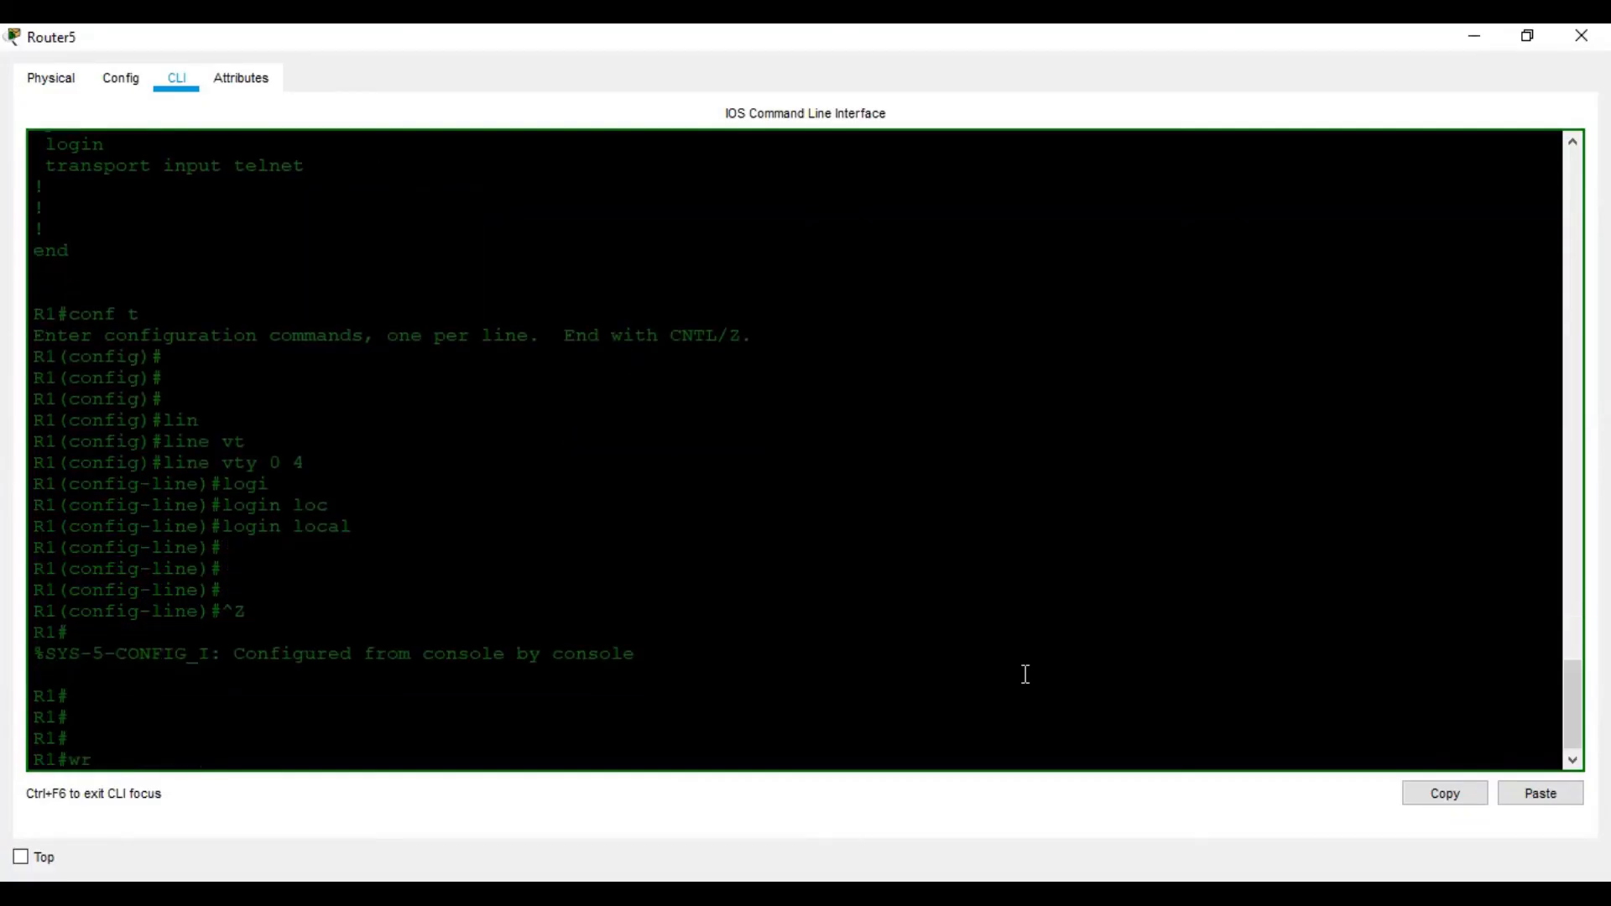
{"action": "key", "text": "Return"}
{"action": "key", "text": "Return"}
{"action": "key", "text": "Return"}
Rerun telnet 192.168.1.1 from PC0's Command Prompt
{"action": "left_click", "coordinate": [1581, 35]}
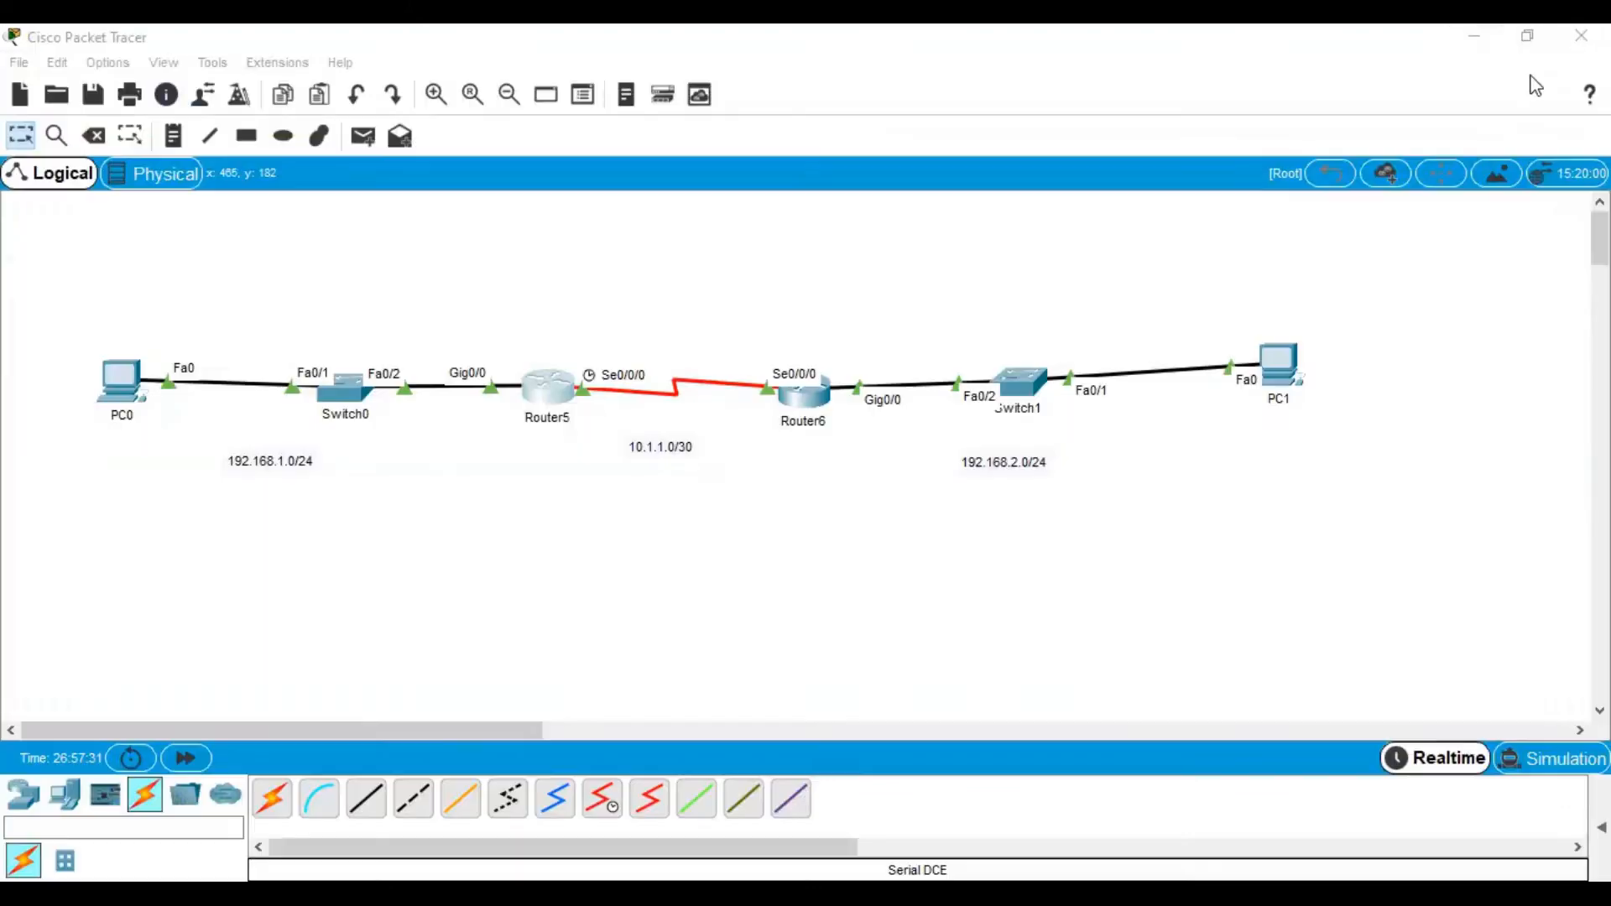
{"action": "left_click", "coordinate": [126, 386]}
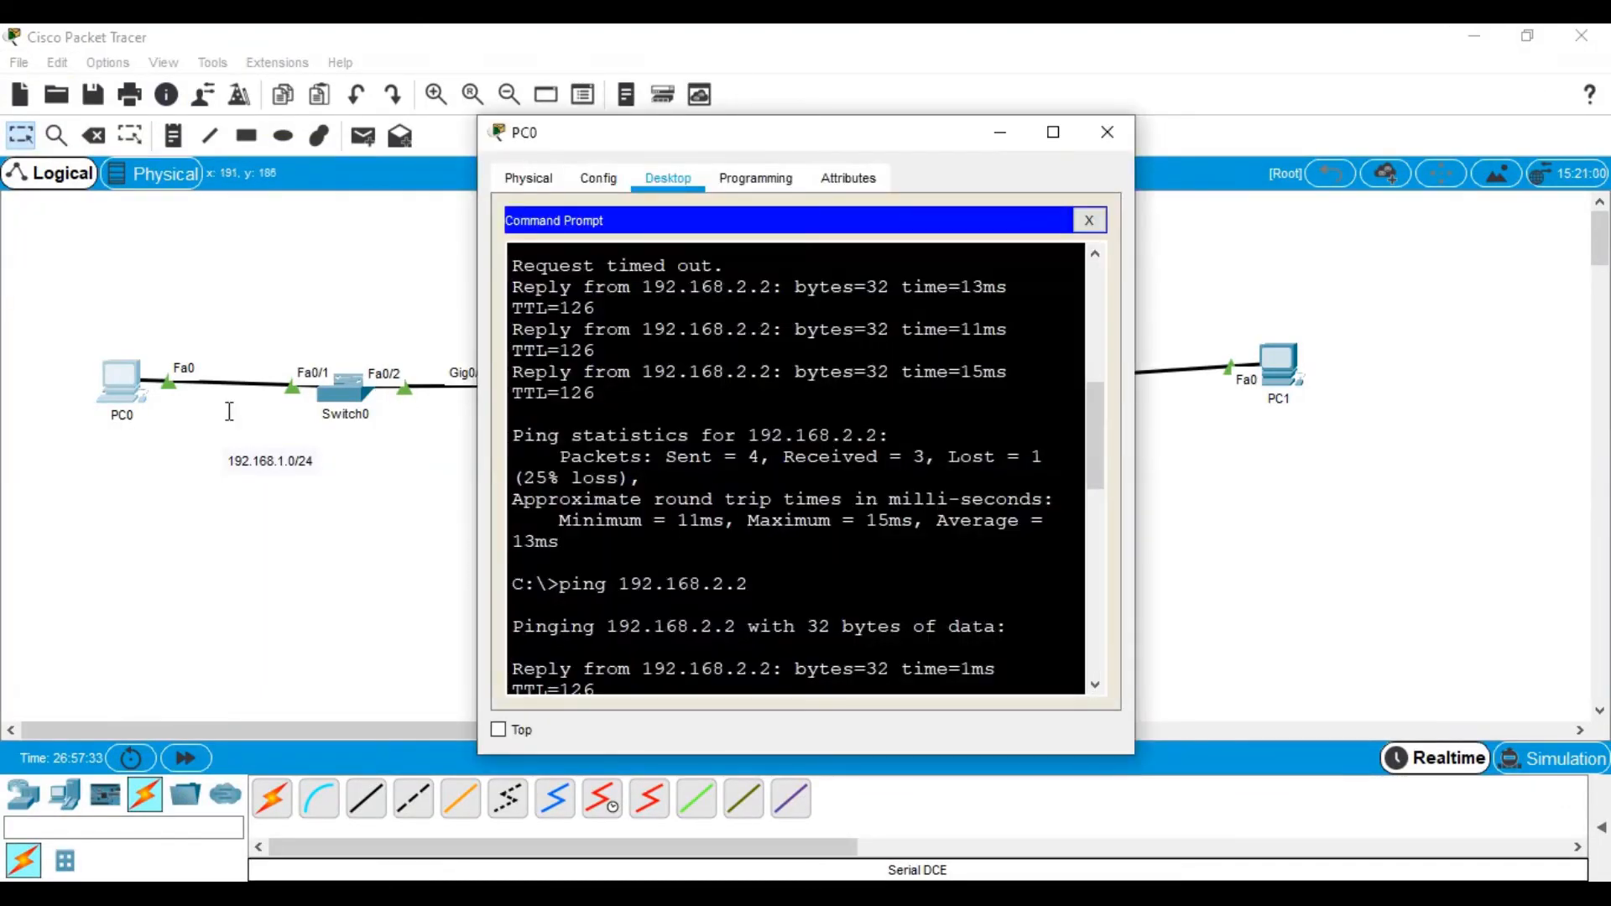
{"action": "left_click", "coordinate": [1053, 132]}
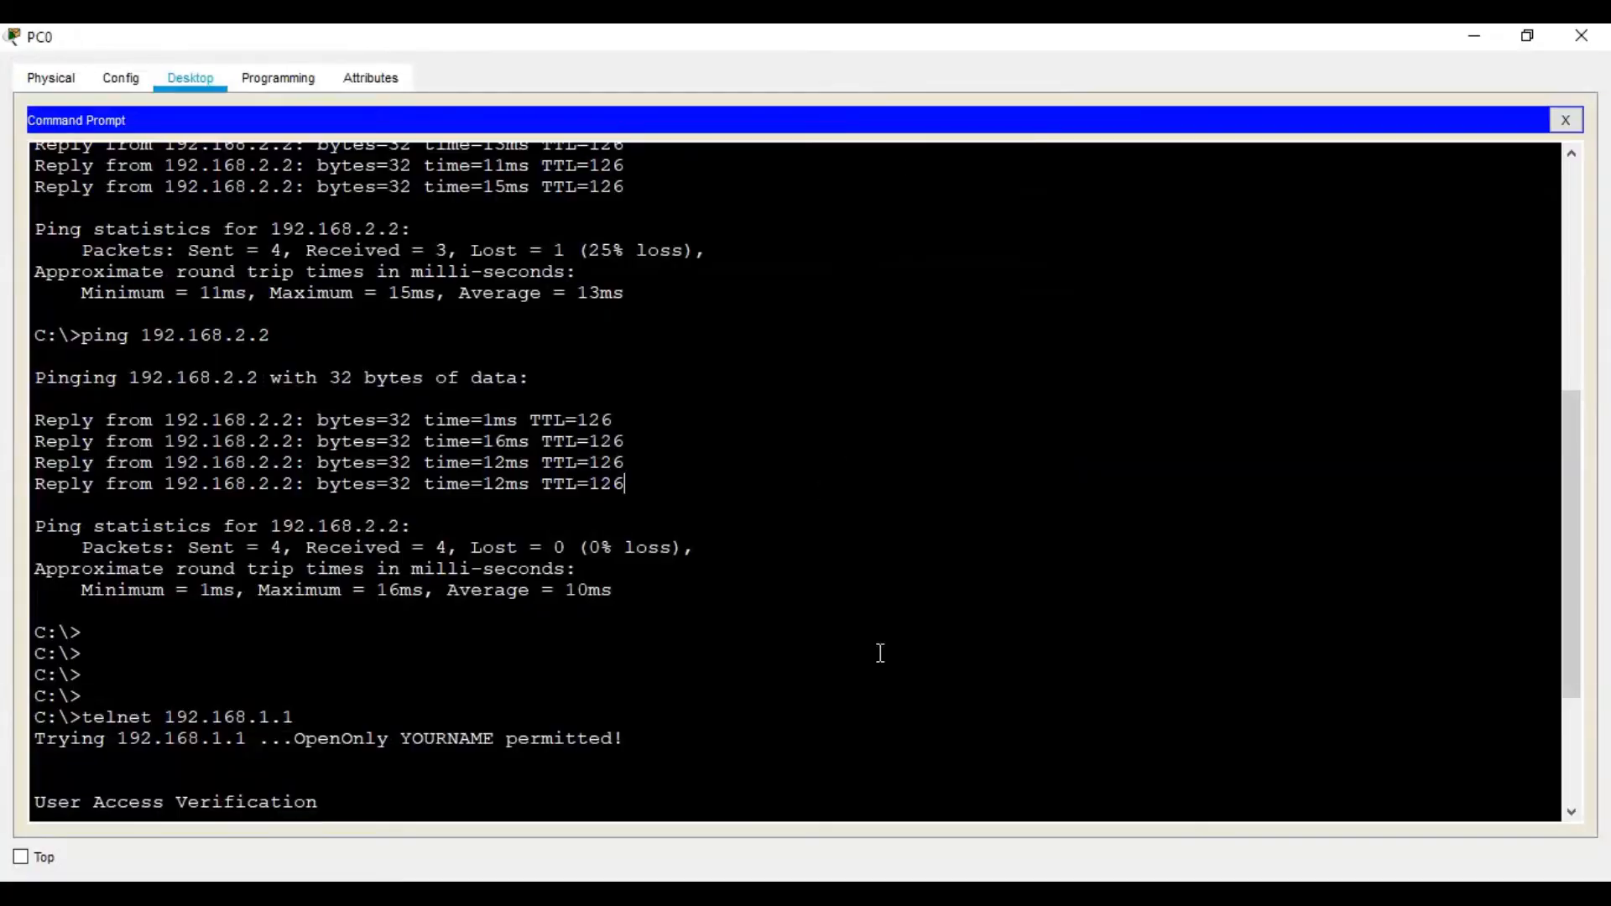
{"action": "key", "text": "Return"}
{"action": "key", "text": "Return"}
{"action": "key", "text": "Return"}
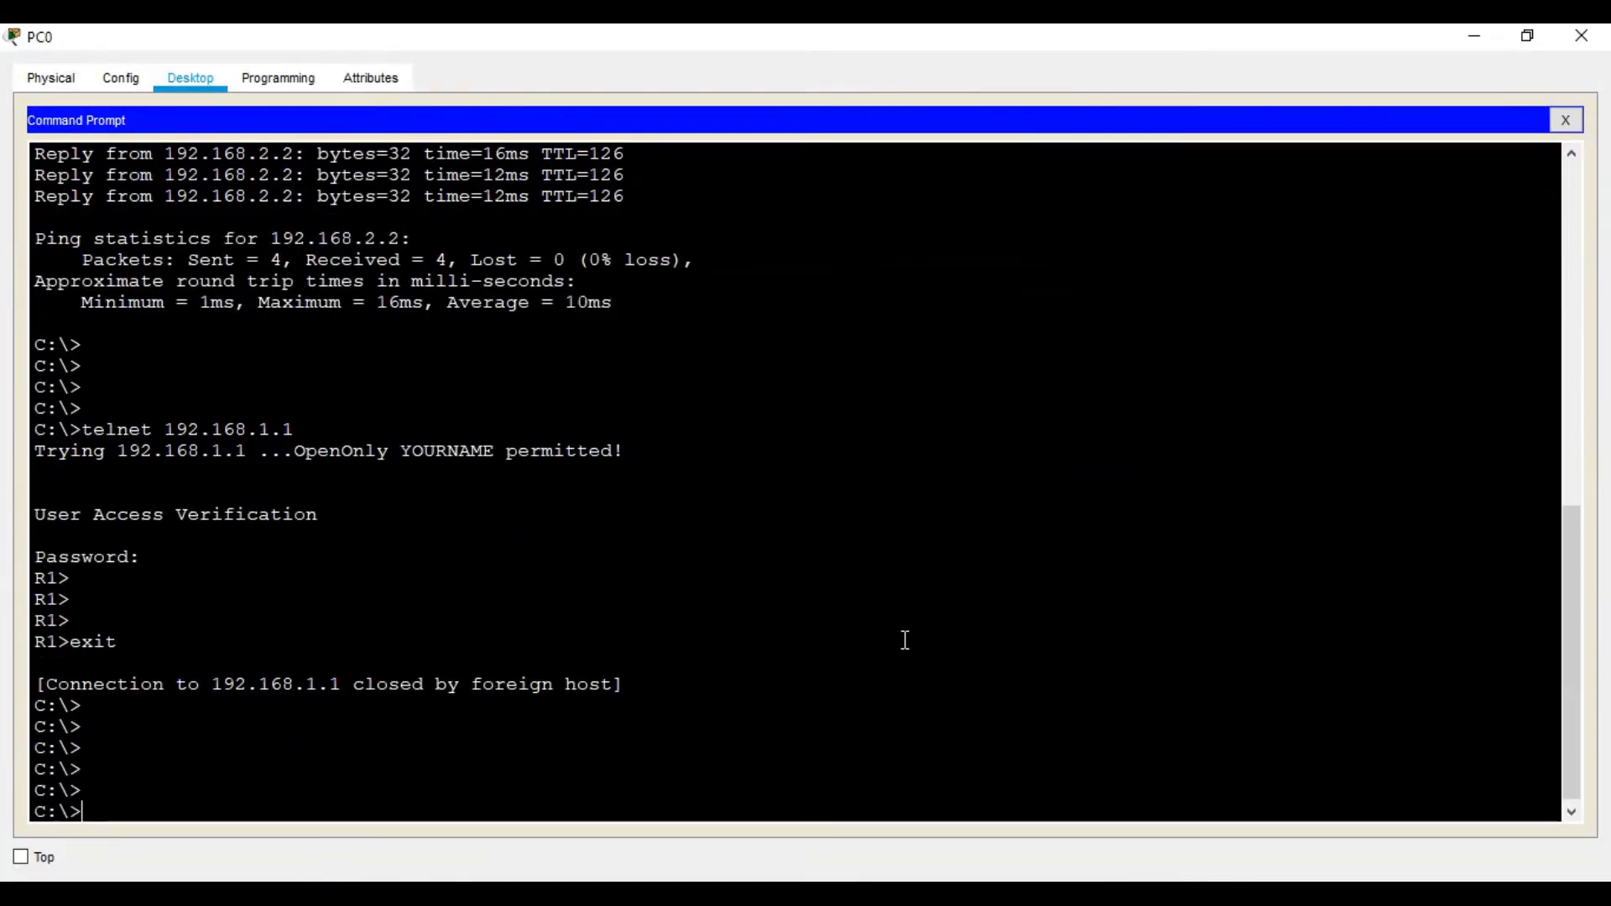
{"action": "key", "text": "Up"}
{"action": "key", "text": "Return"}
Log in to R1 with the local user account's username and password
{"action": "type", "text": "\\"}
{"action": "key", "text": "BackSpace"}
{"action": "type", "text": "user01"}
{"action": "key", "text": "Return"}
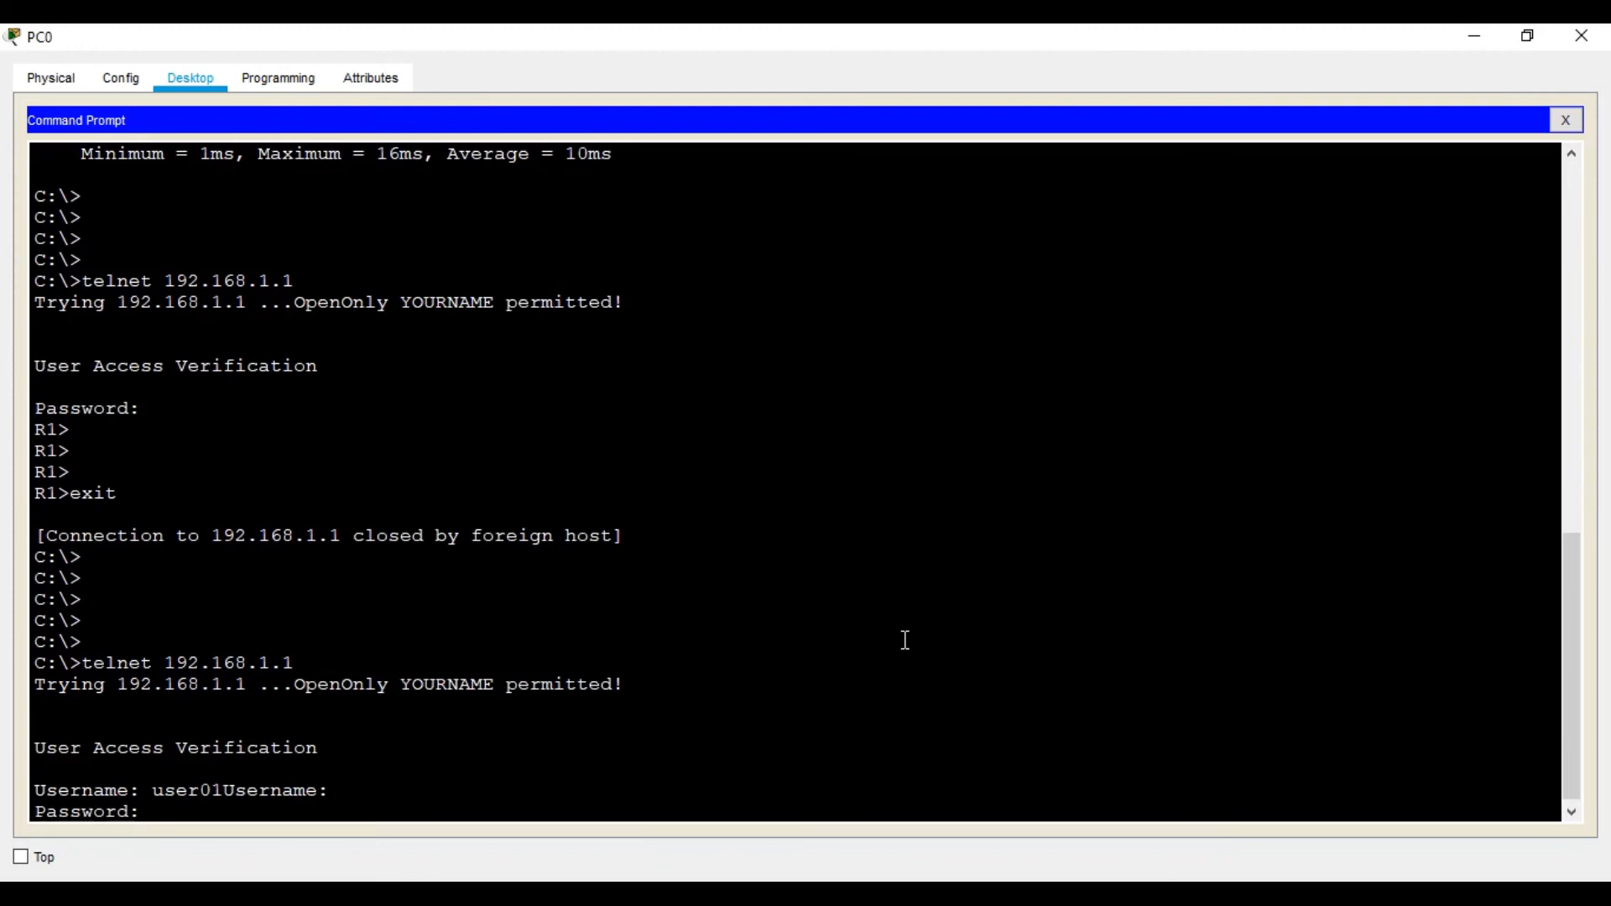
{"action": "key", "text": "Return"}
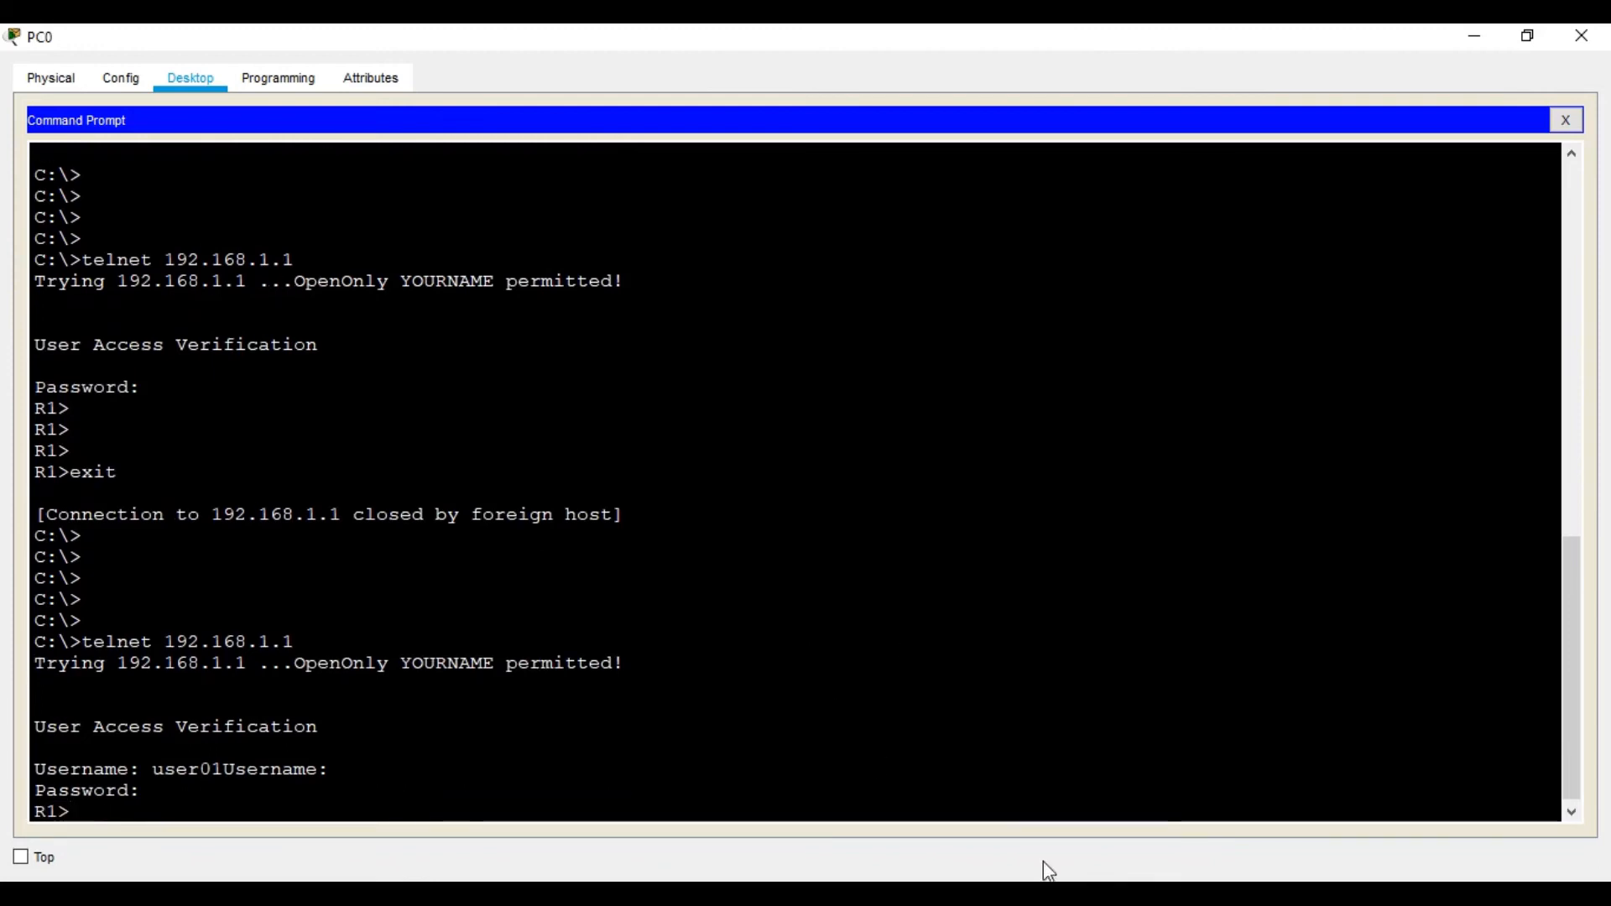
{"action": "left_click", "coordinate": [1066, 892]}
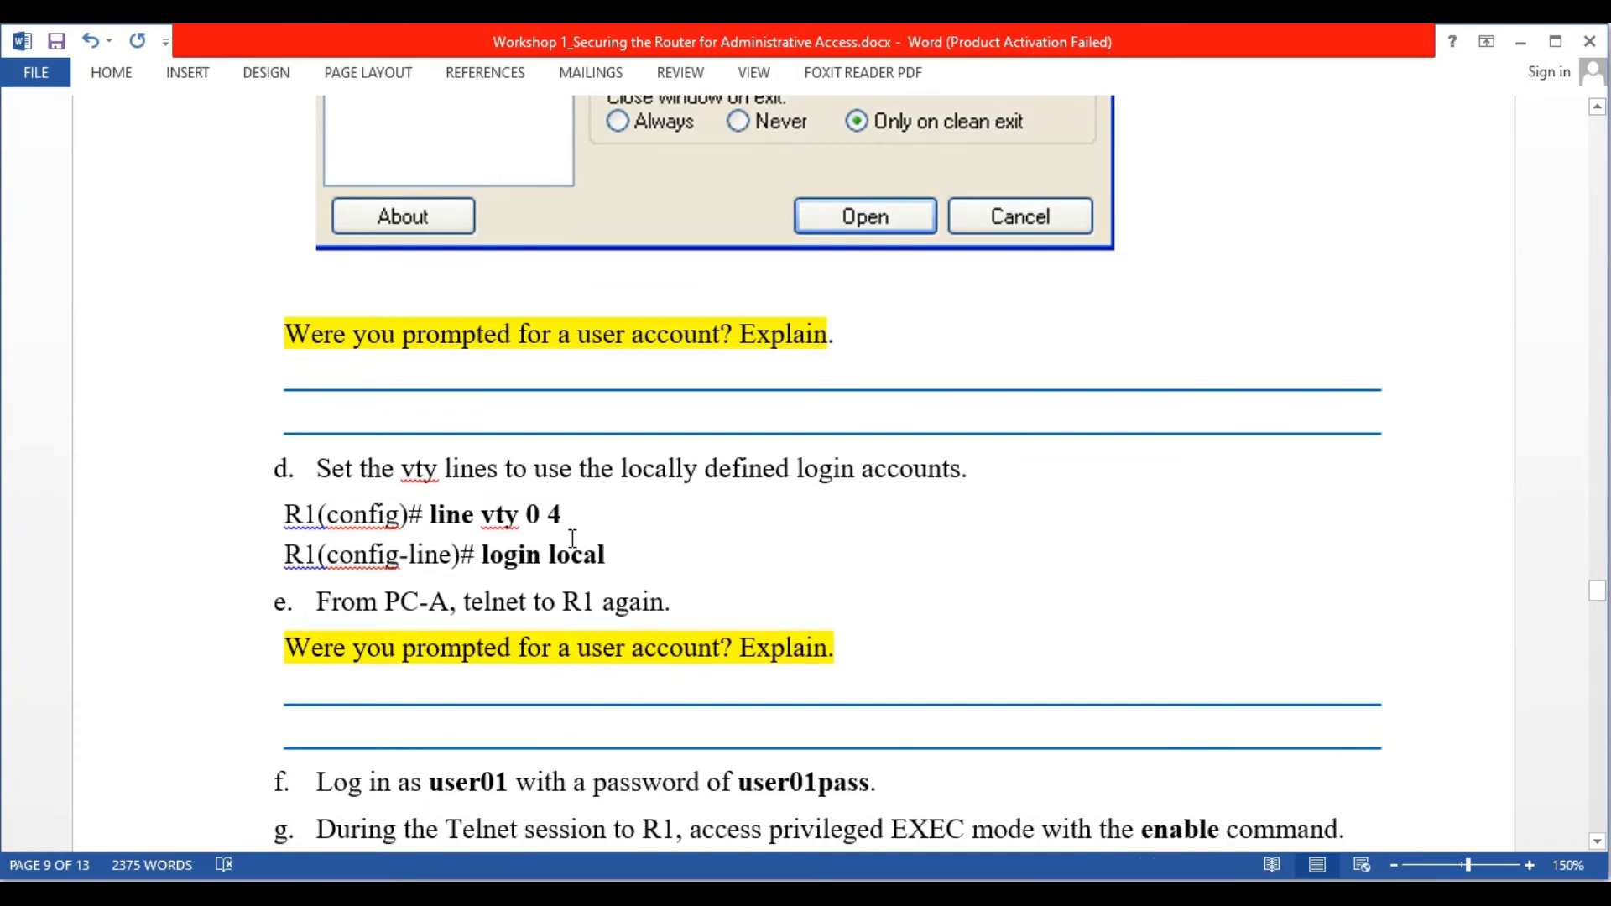
Scroll the worksheet to step g and its 'What password did you use?' question
{"action": "scroll", "coordinate": [860, 555], "scroll_direction": "down", "scroll_amount": 5}
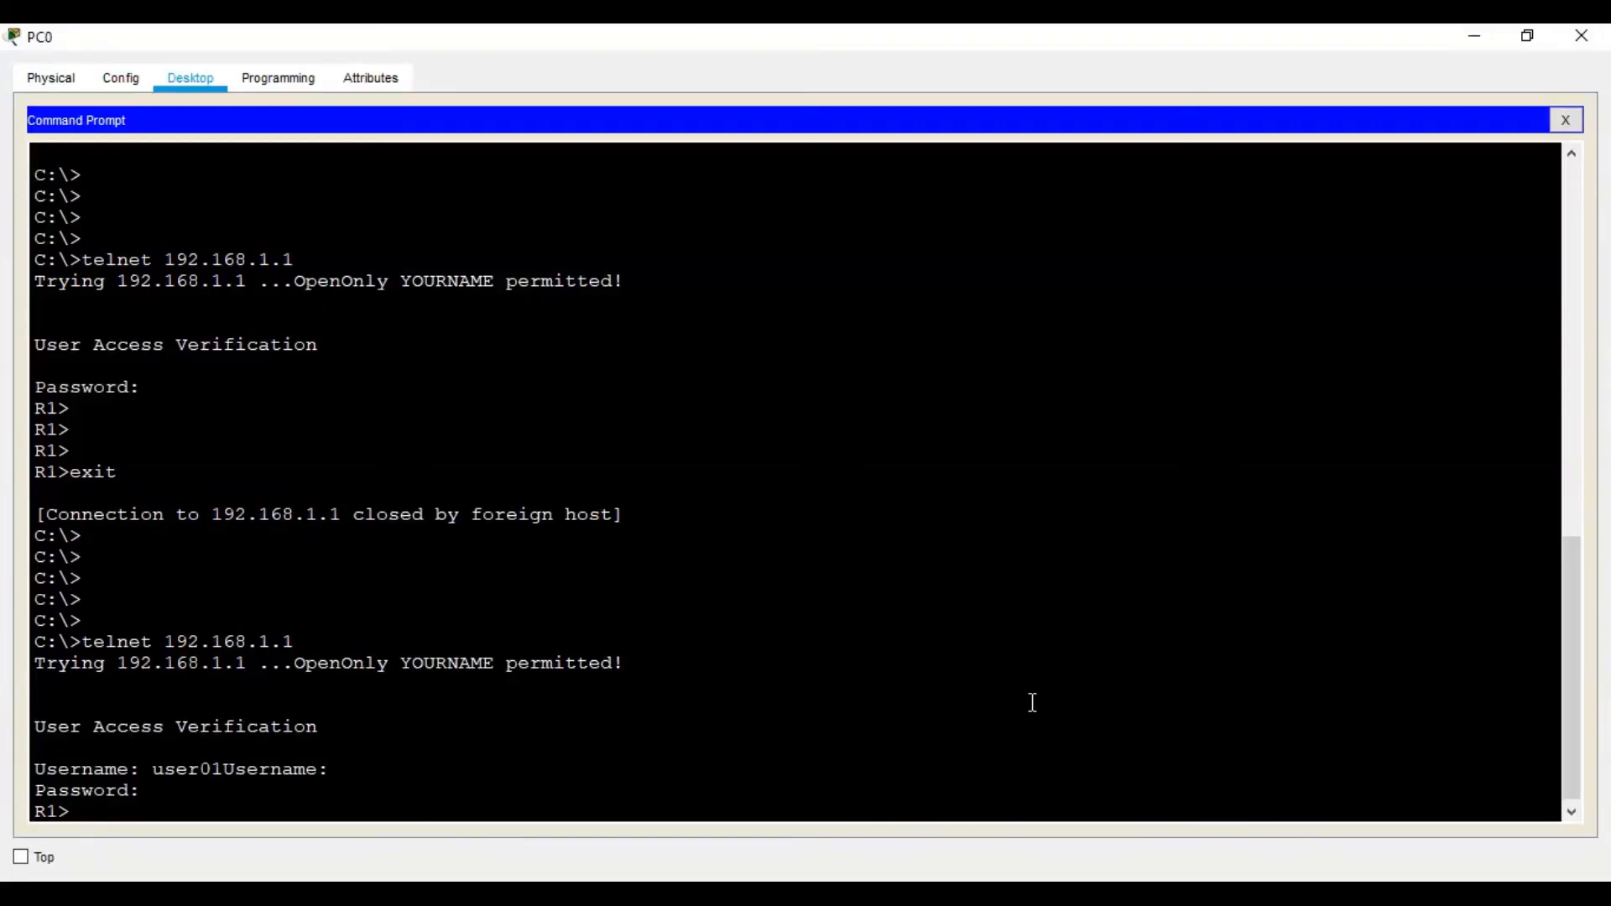
Run enable in the Telnet session and enter the enable secret to reach R1#
{"action": "type", "text": "en"}
{"action": "key", "text": "Return"}
{"action": "key", "text": "Return"}
{"action": "key", "text": "Return"}
{"action": "key", "text": "Return"}
{"action": "key", "text": "Return"}
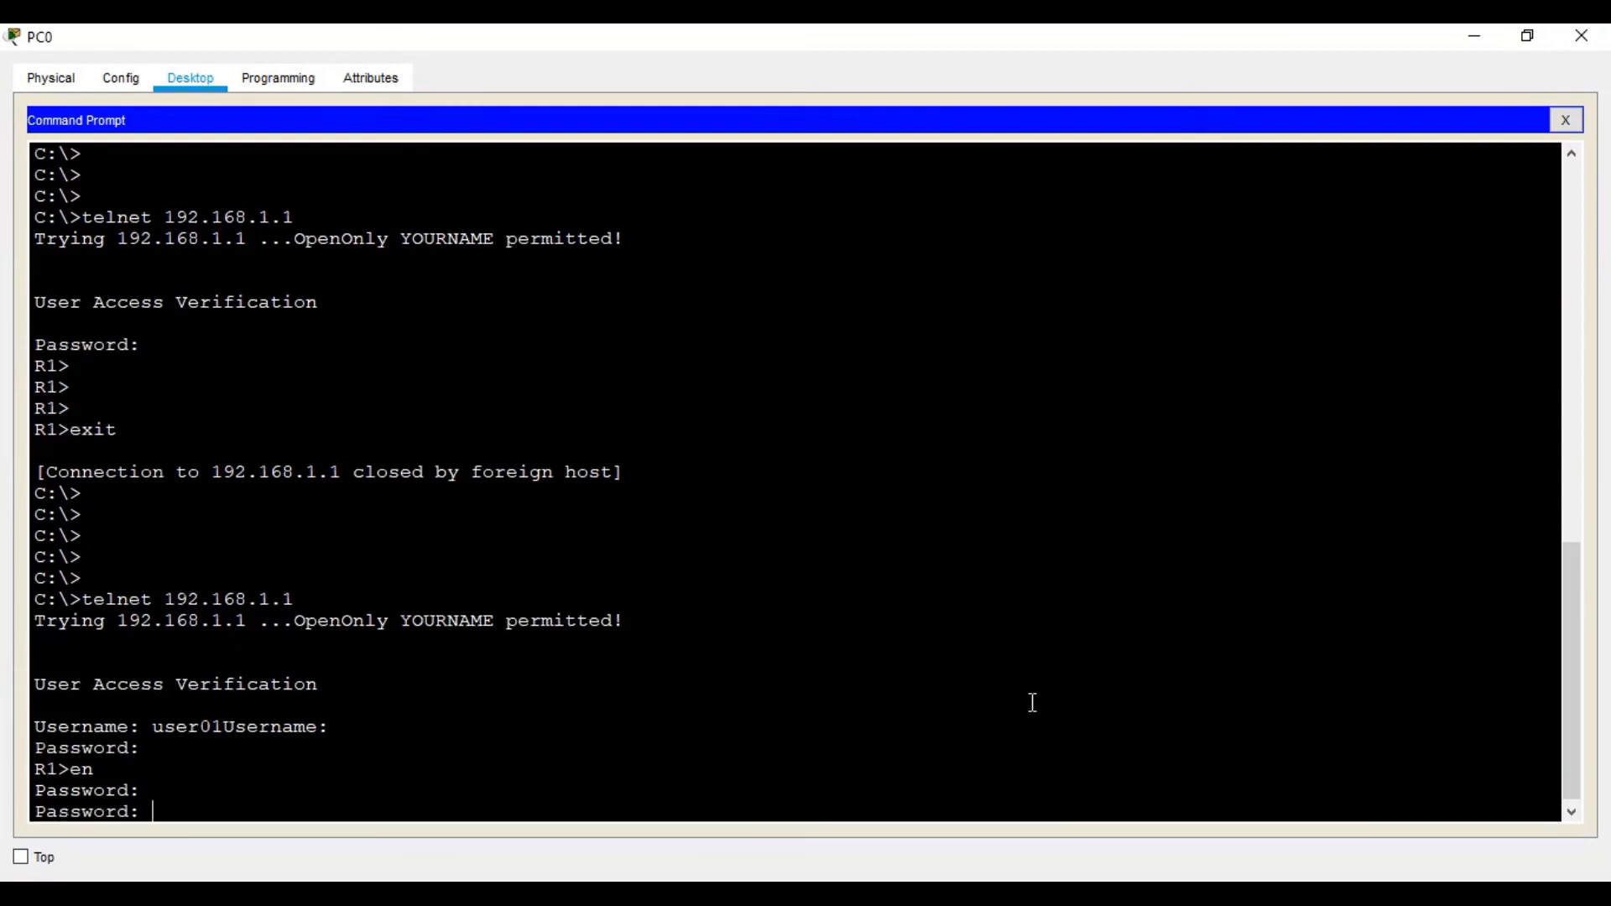
{"action": "type", "text": "cis"}
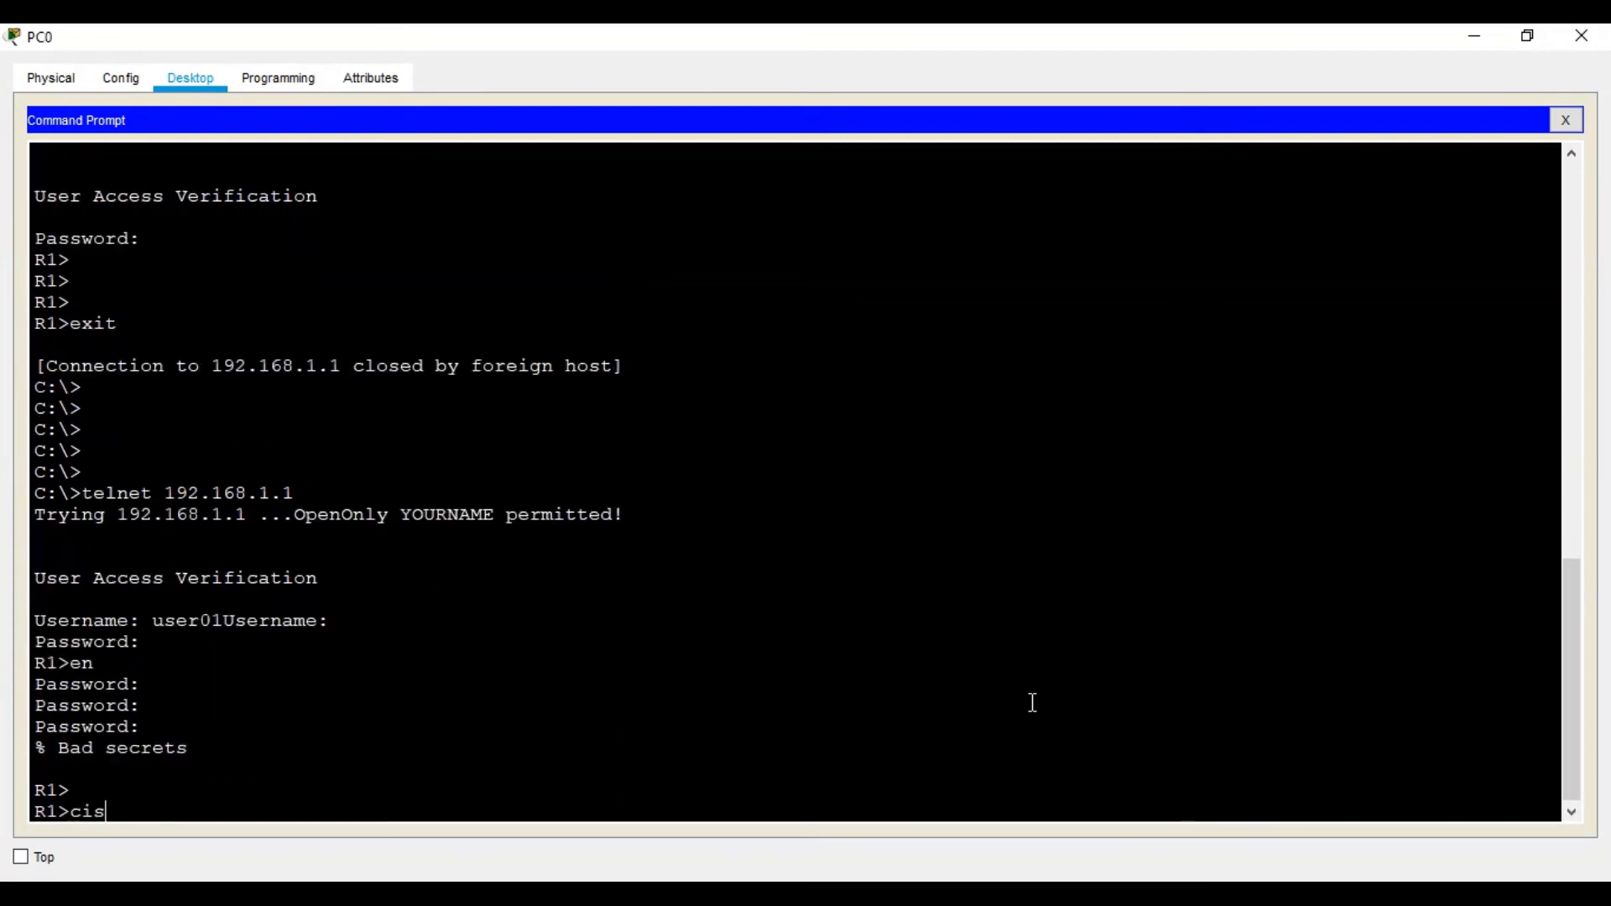
{"action": "type", "text": "co12345"}
{"action": "key", "text": "Return"}
{"action": "key", "text": "Return"}
{"action": "key", "text": "Return"}
{"action": "key", "text": "Return"}
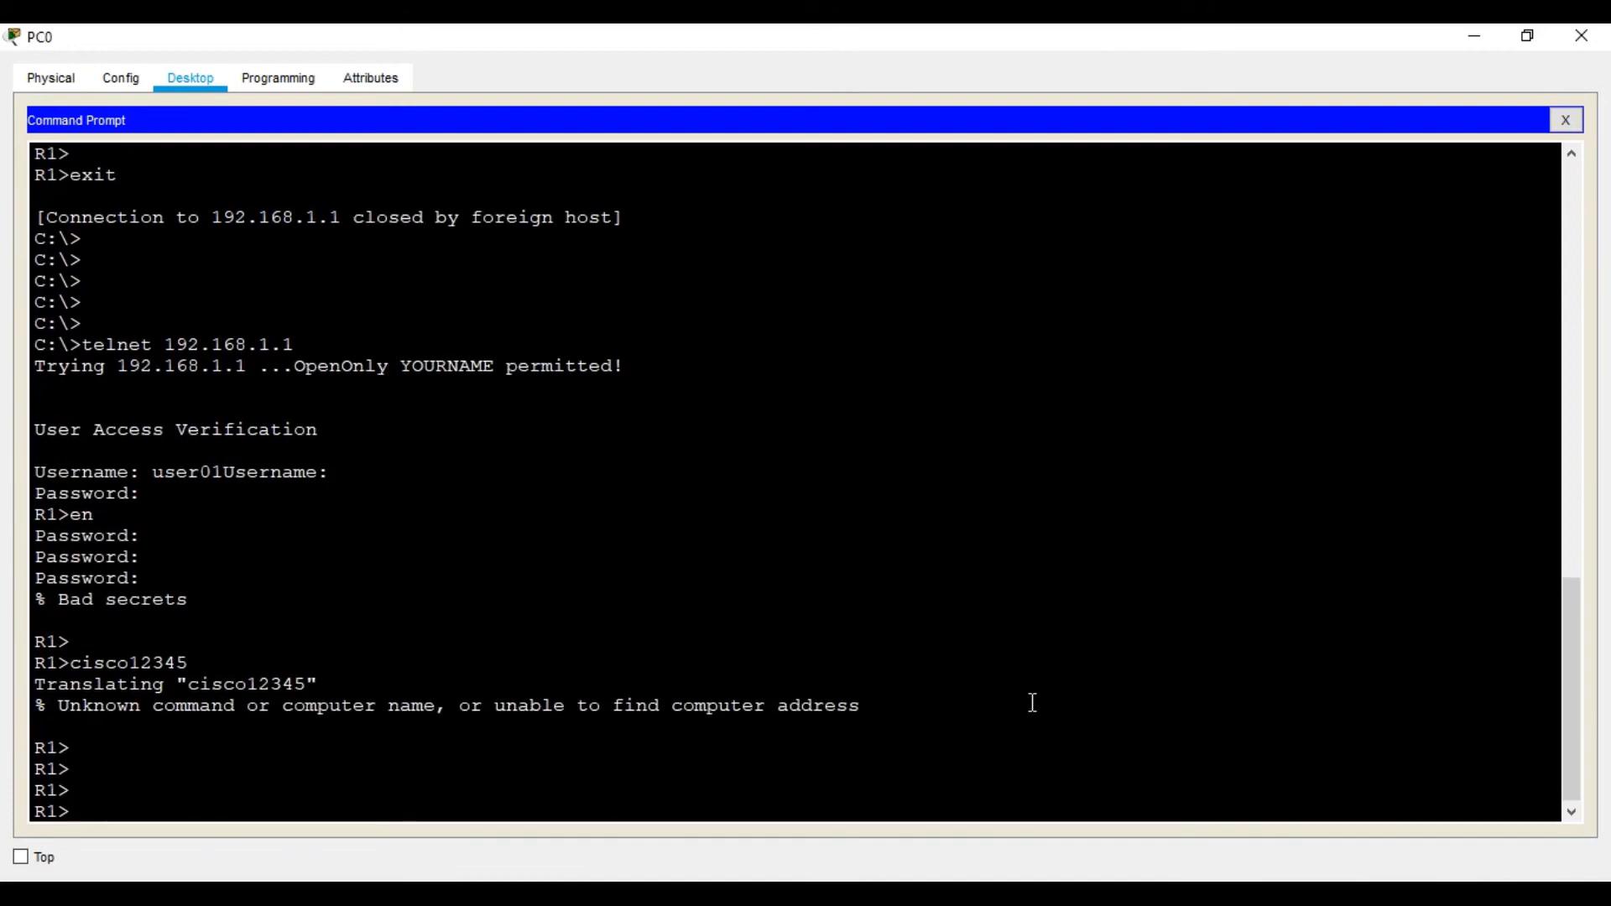
{"action": "type", "text": "en"}
{"action": "key", "text": "Return"}
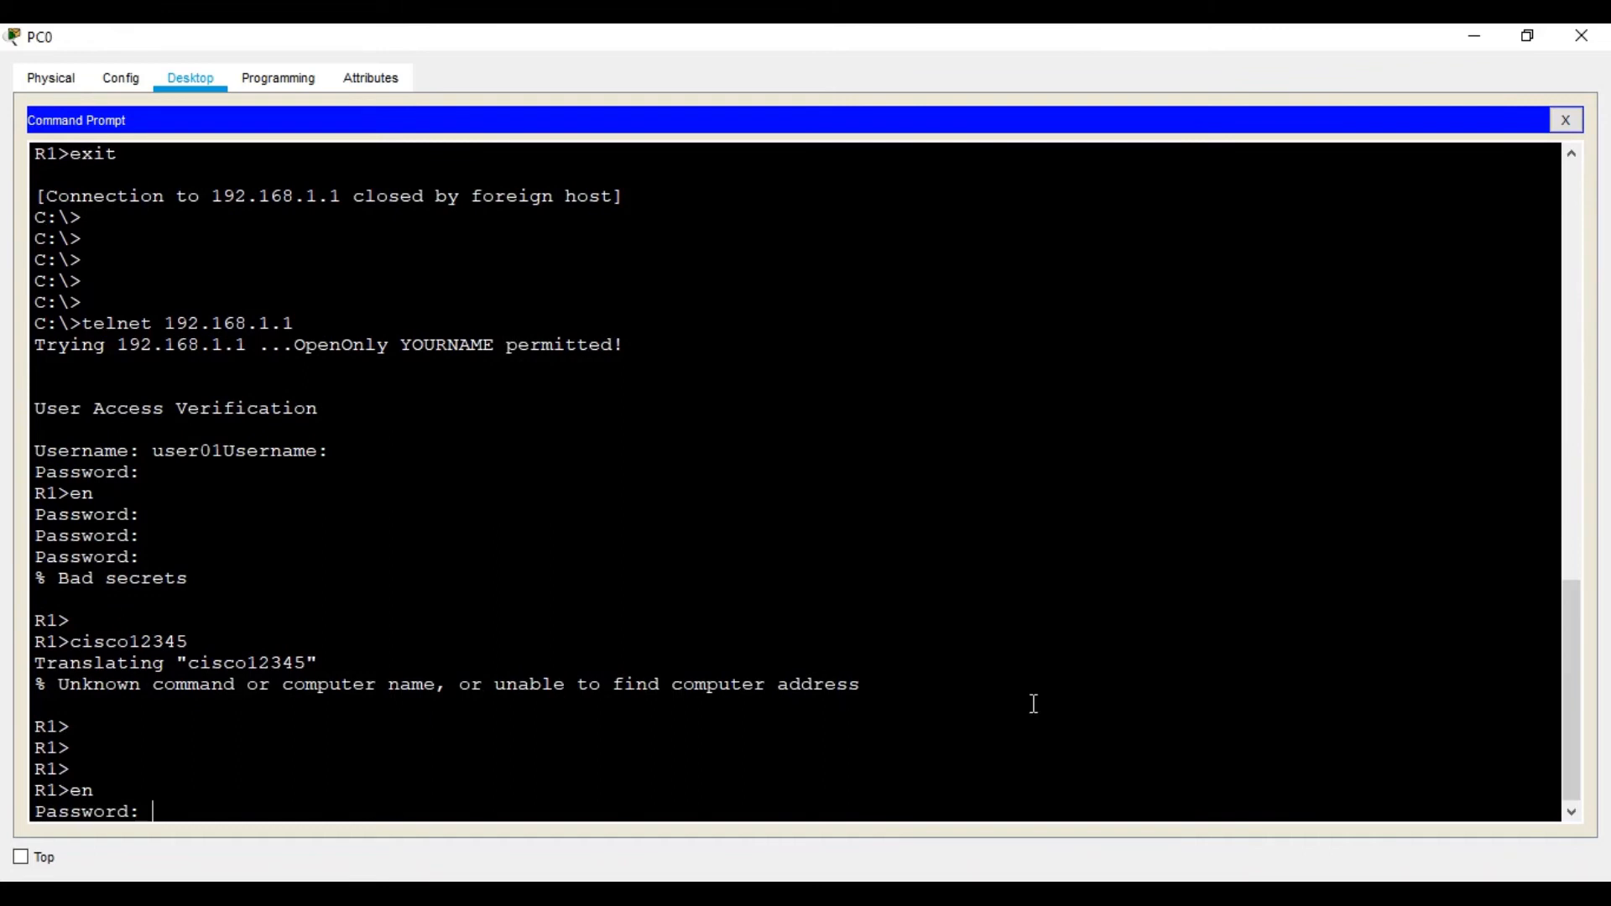
{"action": "key", "text": "Return"}
{"action": "key", "text": "Return"}
{"action": "key", "text": "Return"}
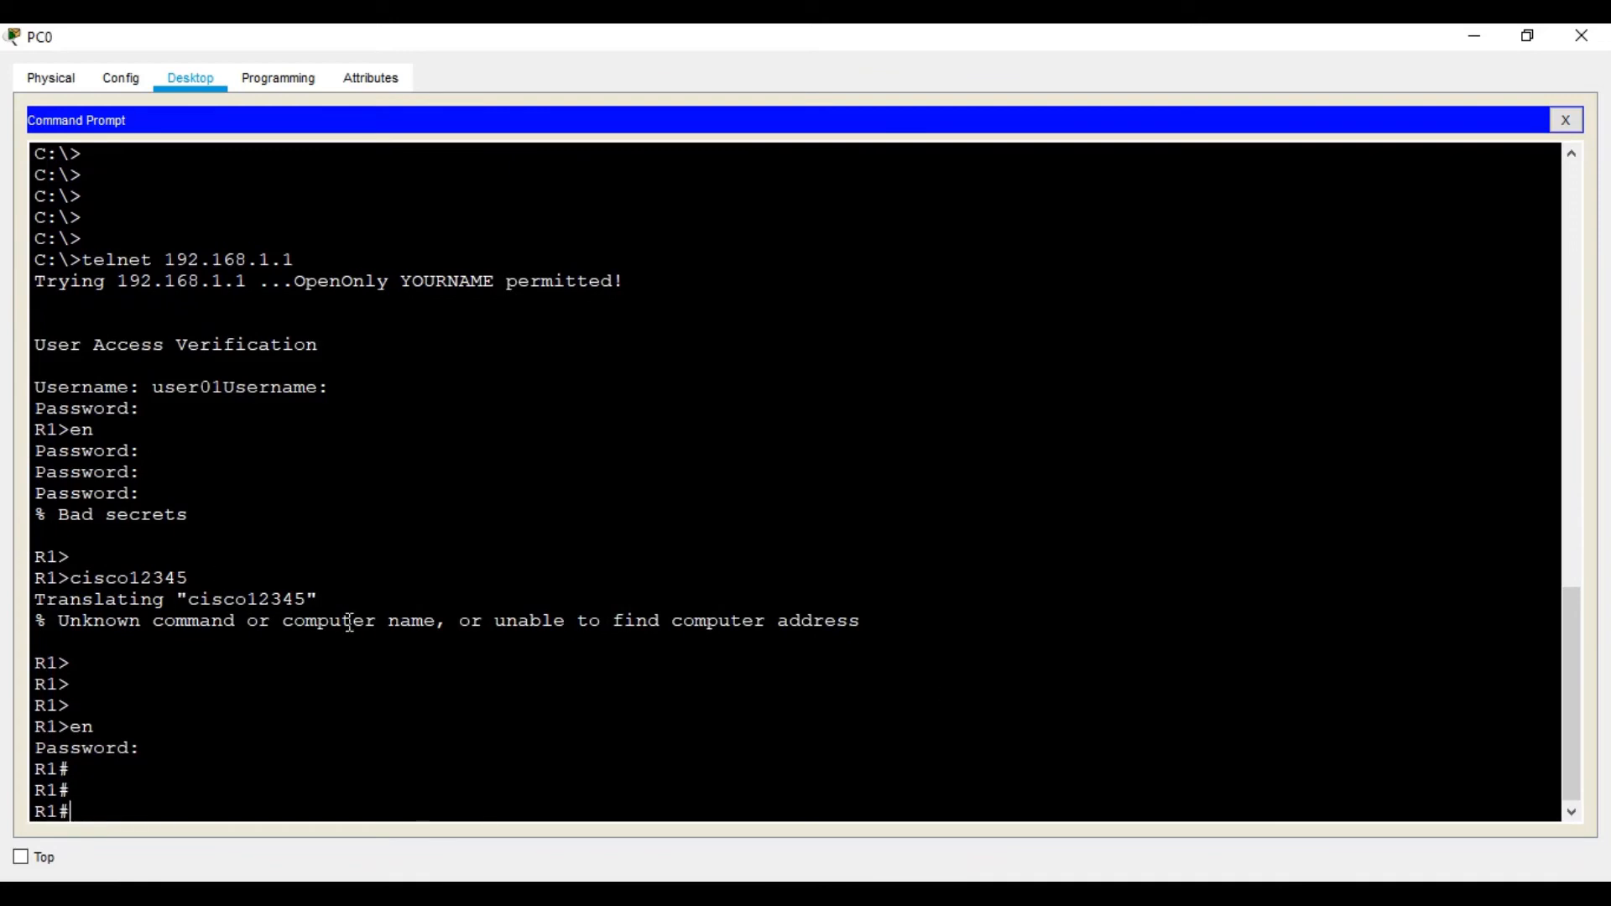
{"action": "left_click", "coordinate": [1040, 893]}
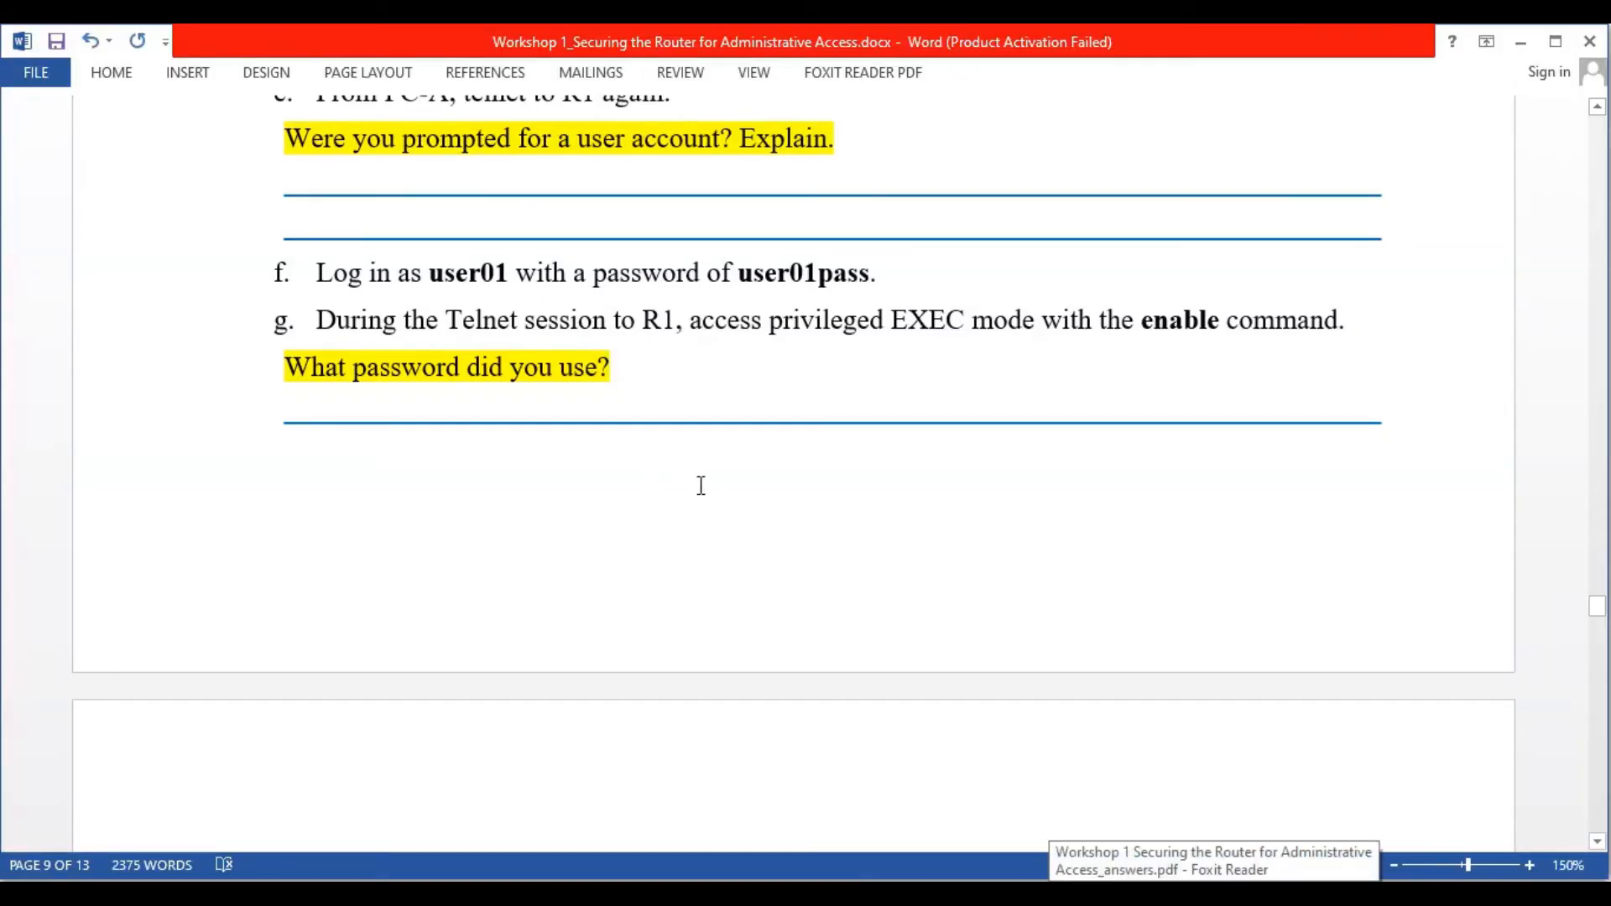
Scroll the worksheet to Task 4's SSH domain-name and admin-user steps
{"action": "scroll", "coordinate": [701, 486], "scroll_direction": "down", "scroll_amount": 8}
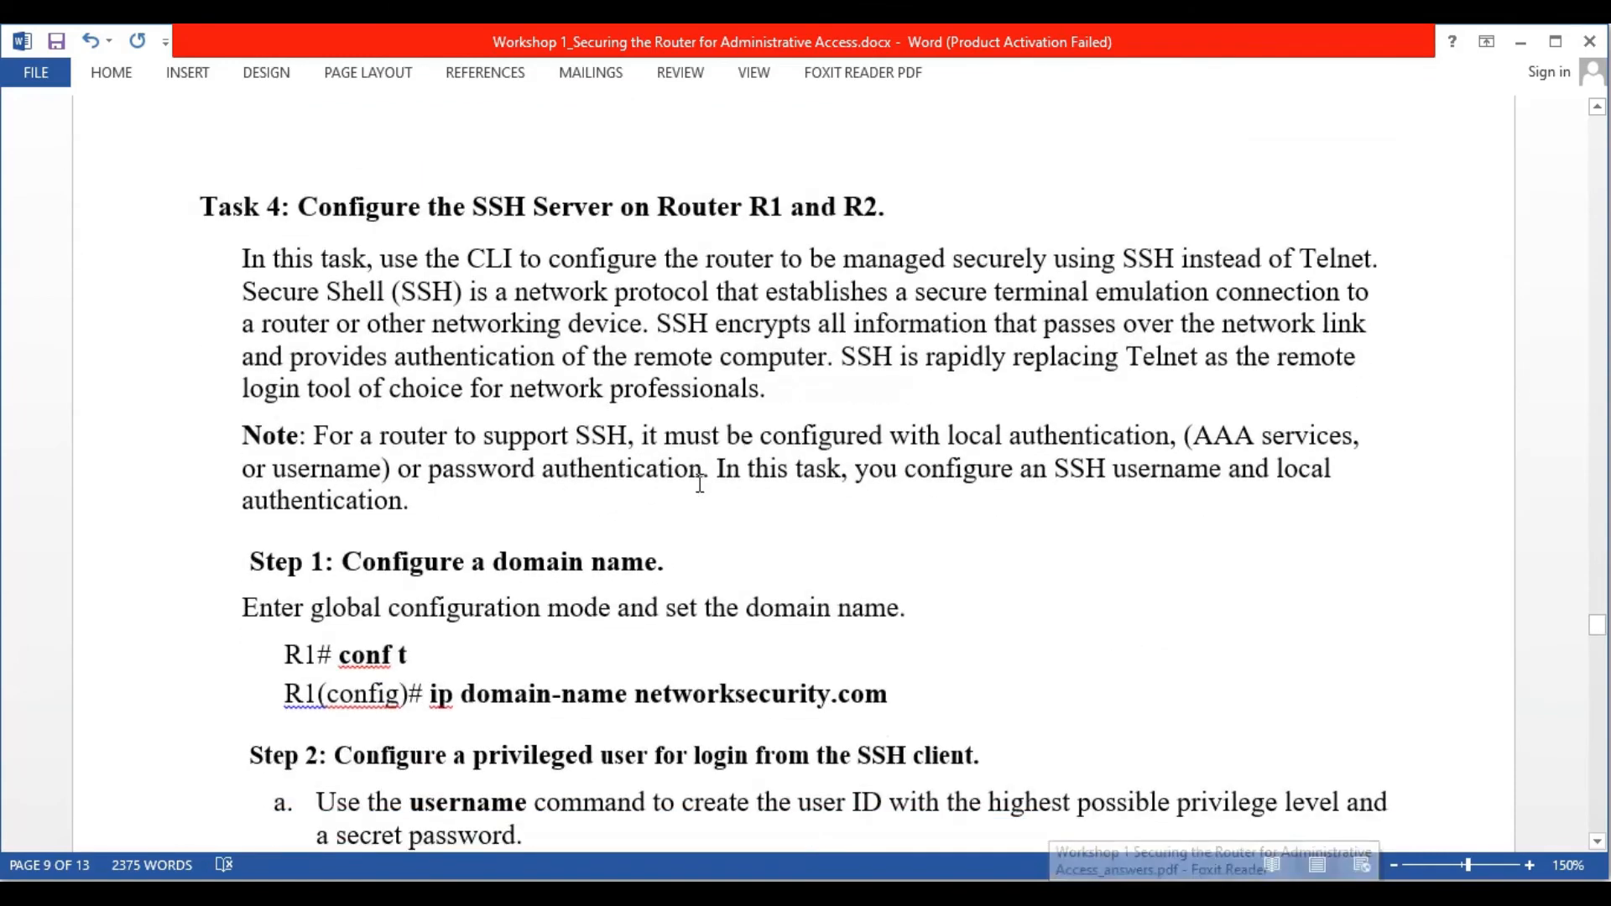
{"action": "scroll", "coordinate": [726, 482], "scroll_direction": "down", "scroll_amount": 5}
{"action": "scroll", "coordinate": [727, 483], "scroll_direction": "up", "scroll_amount": 7}
{"action": "scroll", "coordinate": [727, 482], "scroll_direction": "down", "scroll_amount": 5}
{"action": "scroll", "coordinate": [727, 483], "scroll_direction": "up", "scroll_amount": 2}
{"action": "scroll", "coordinate": [727, 483], "scroll_direction": "up", "scroll_amount": 2}
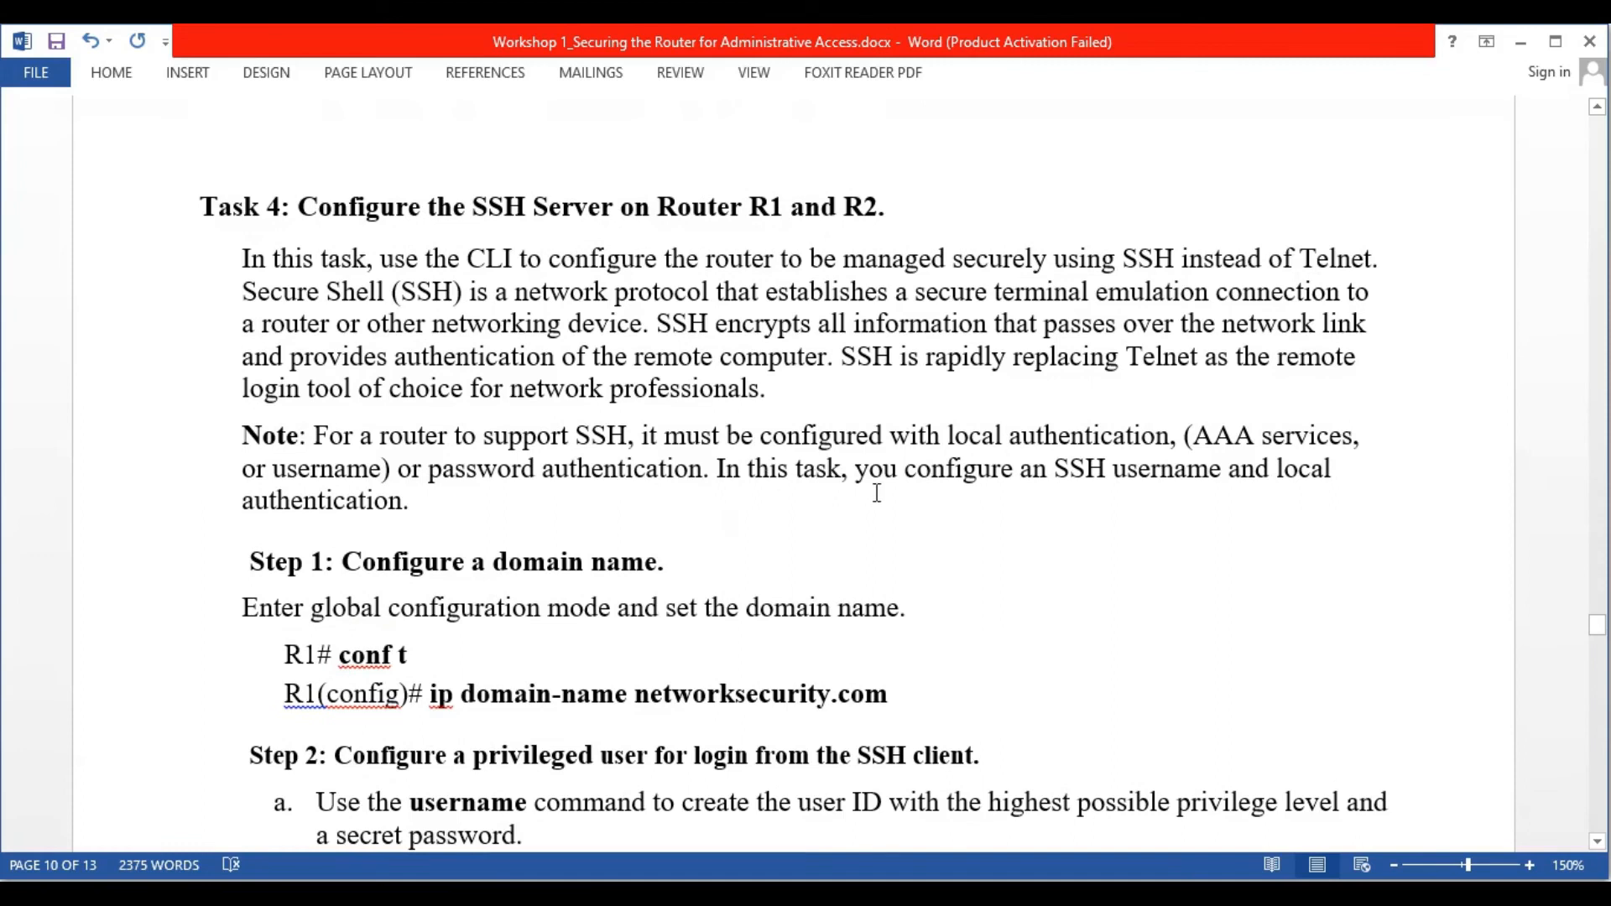
{"action": "scroll", "coordinate": [877, 492], "scroll_direction": "down", "scroll_amount": 5}
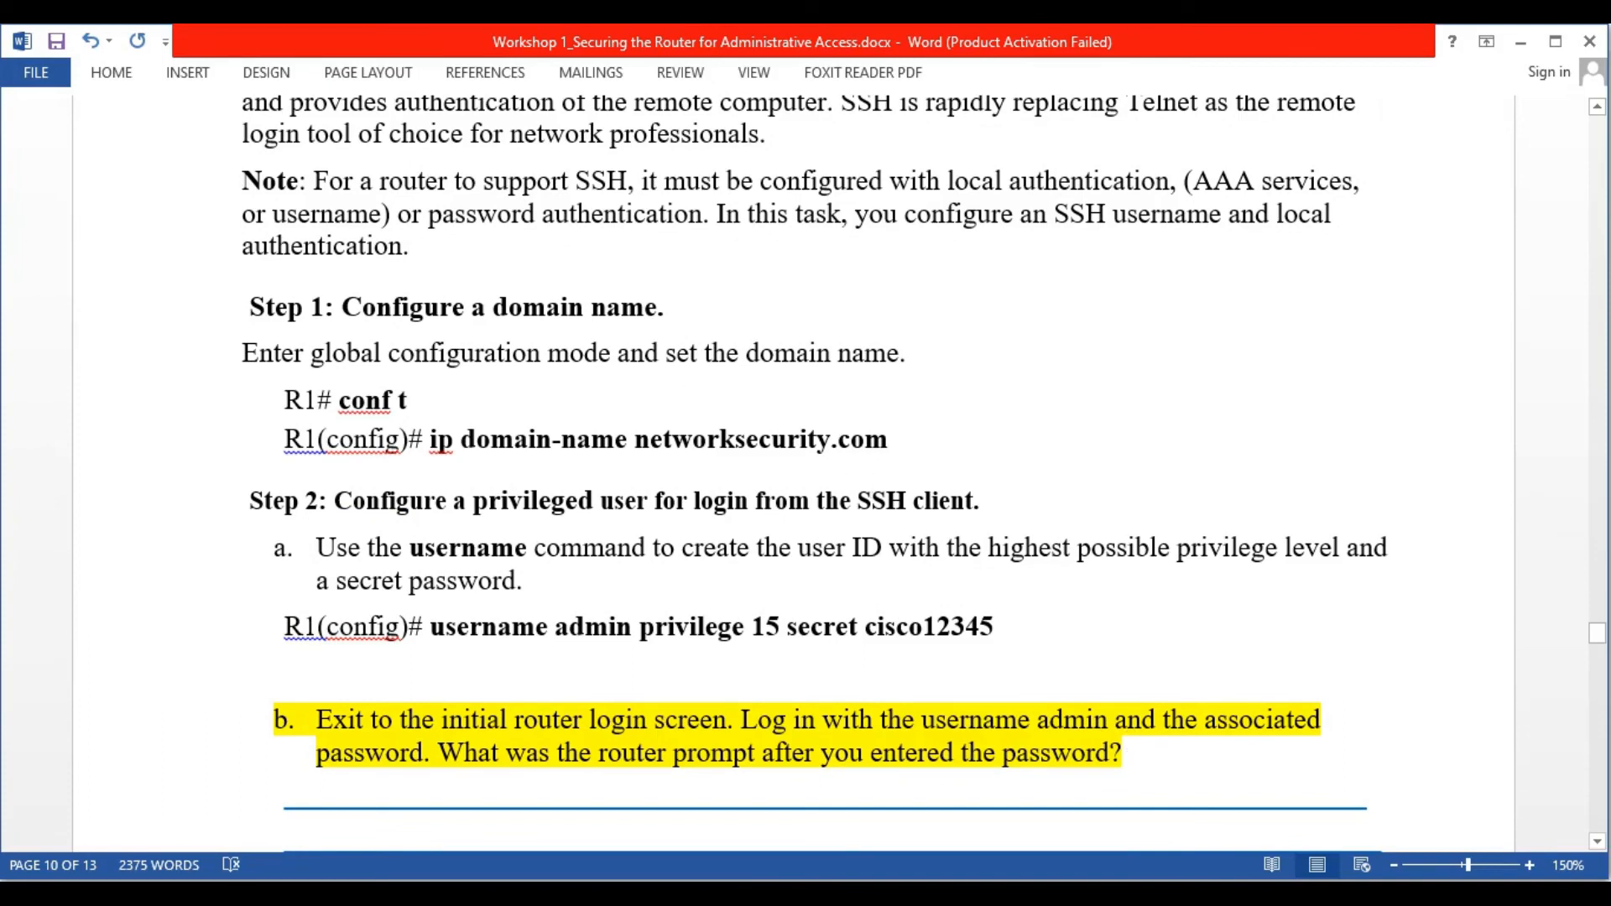
{"action": "key", "text": "alt+Tab"}
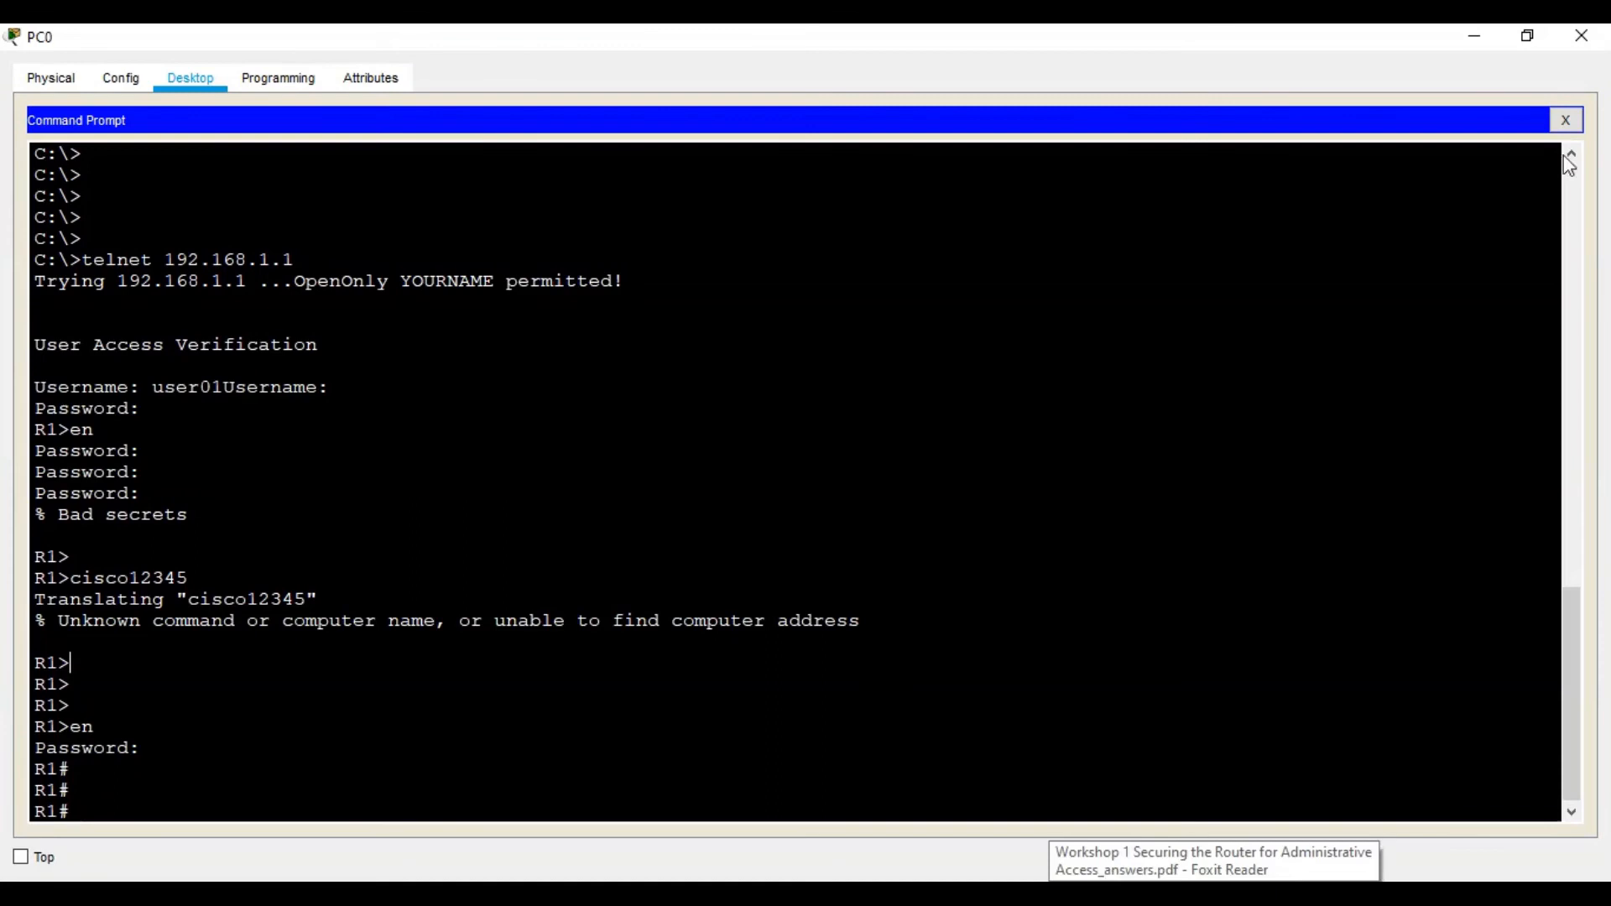
Enter global configuration mode in R1's CLI
{"action": "left_click", "coordinate": [1591, 44]}
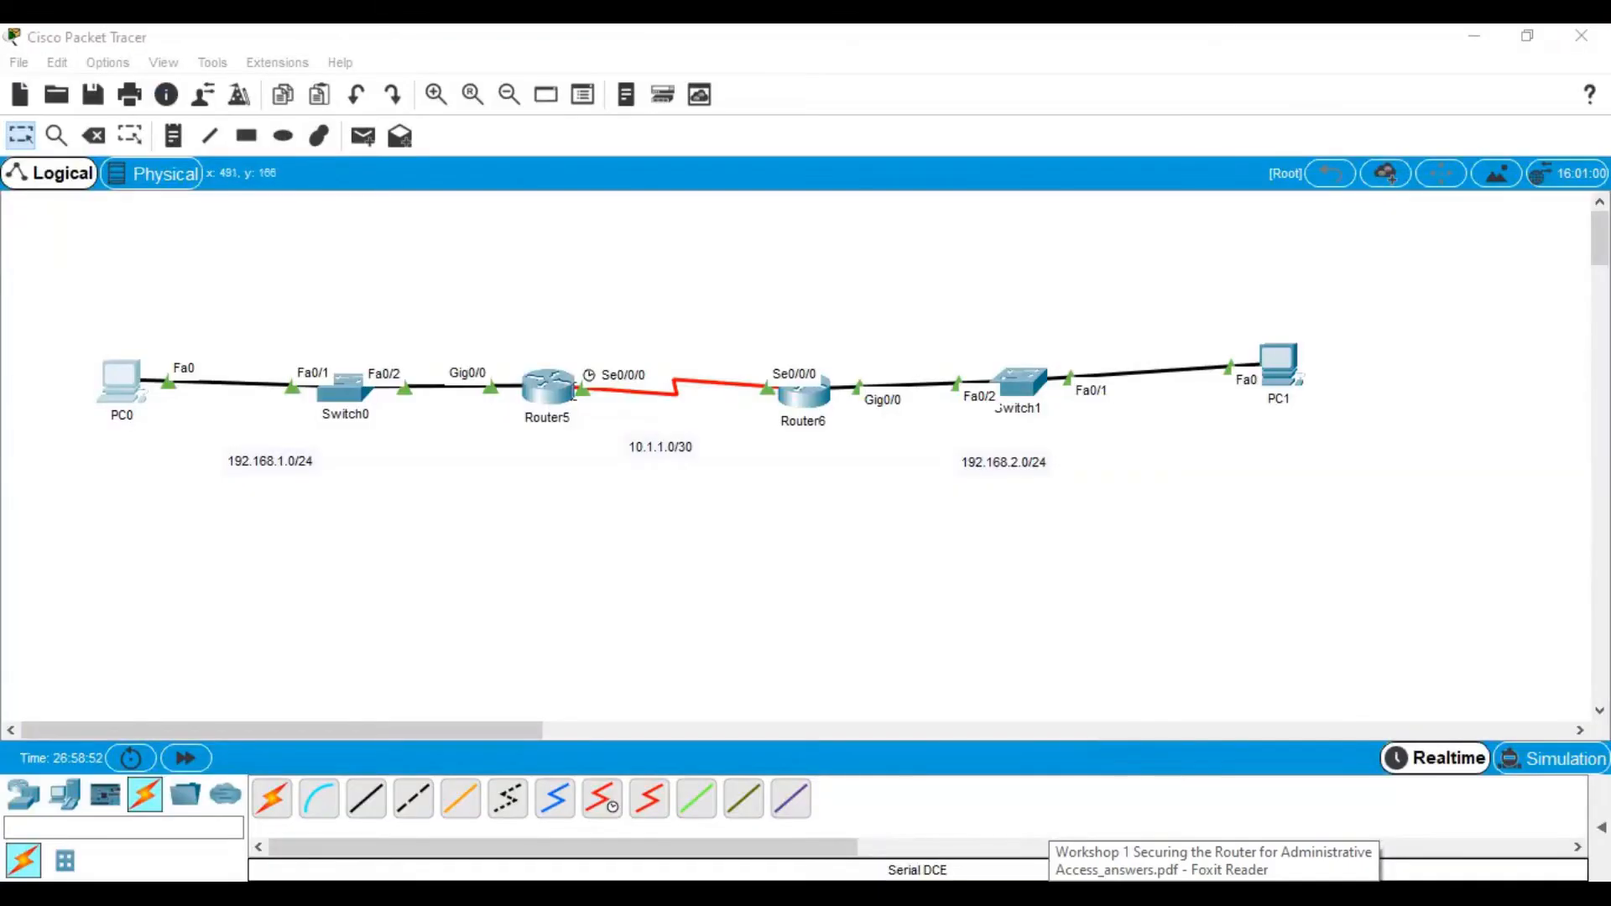
{"action": "left_click", "coordinate": [564, 393]}
{"action": "left_click", "coordinate": [1054, 134]}
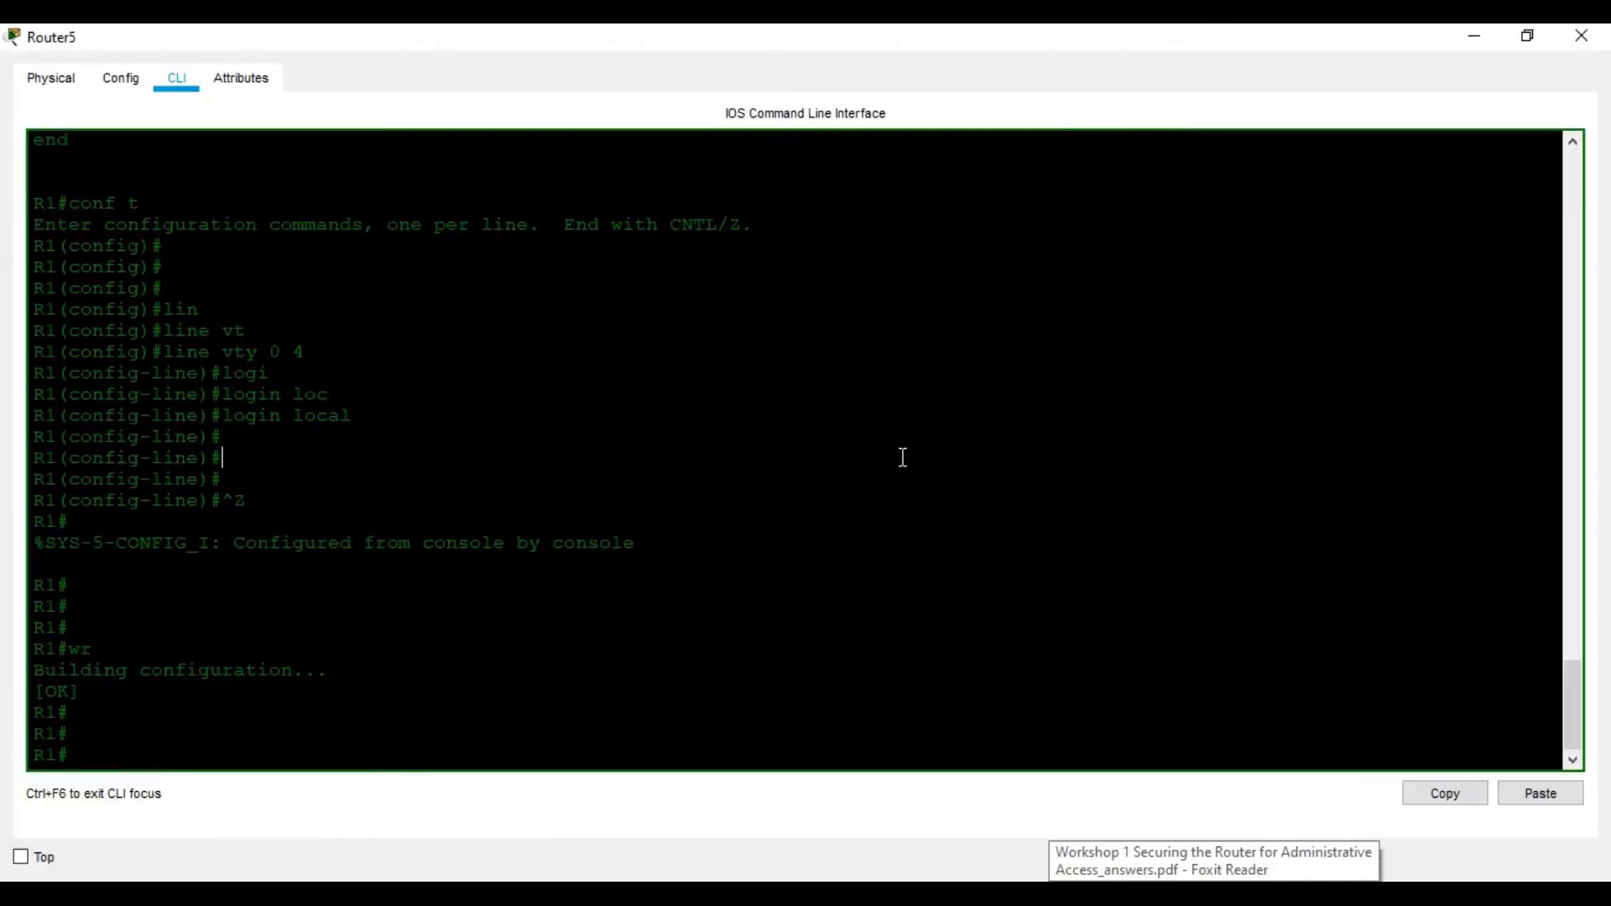
{"action": "type", "text": "conf t"}
{"action": "key", "text": "Return"}
{"action": "key", "text": "Return"}
{"action": "key", "text": "Return"}
{"action": "key", "text": "Return"}
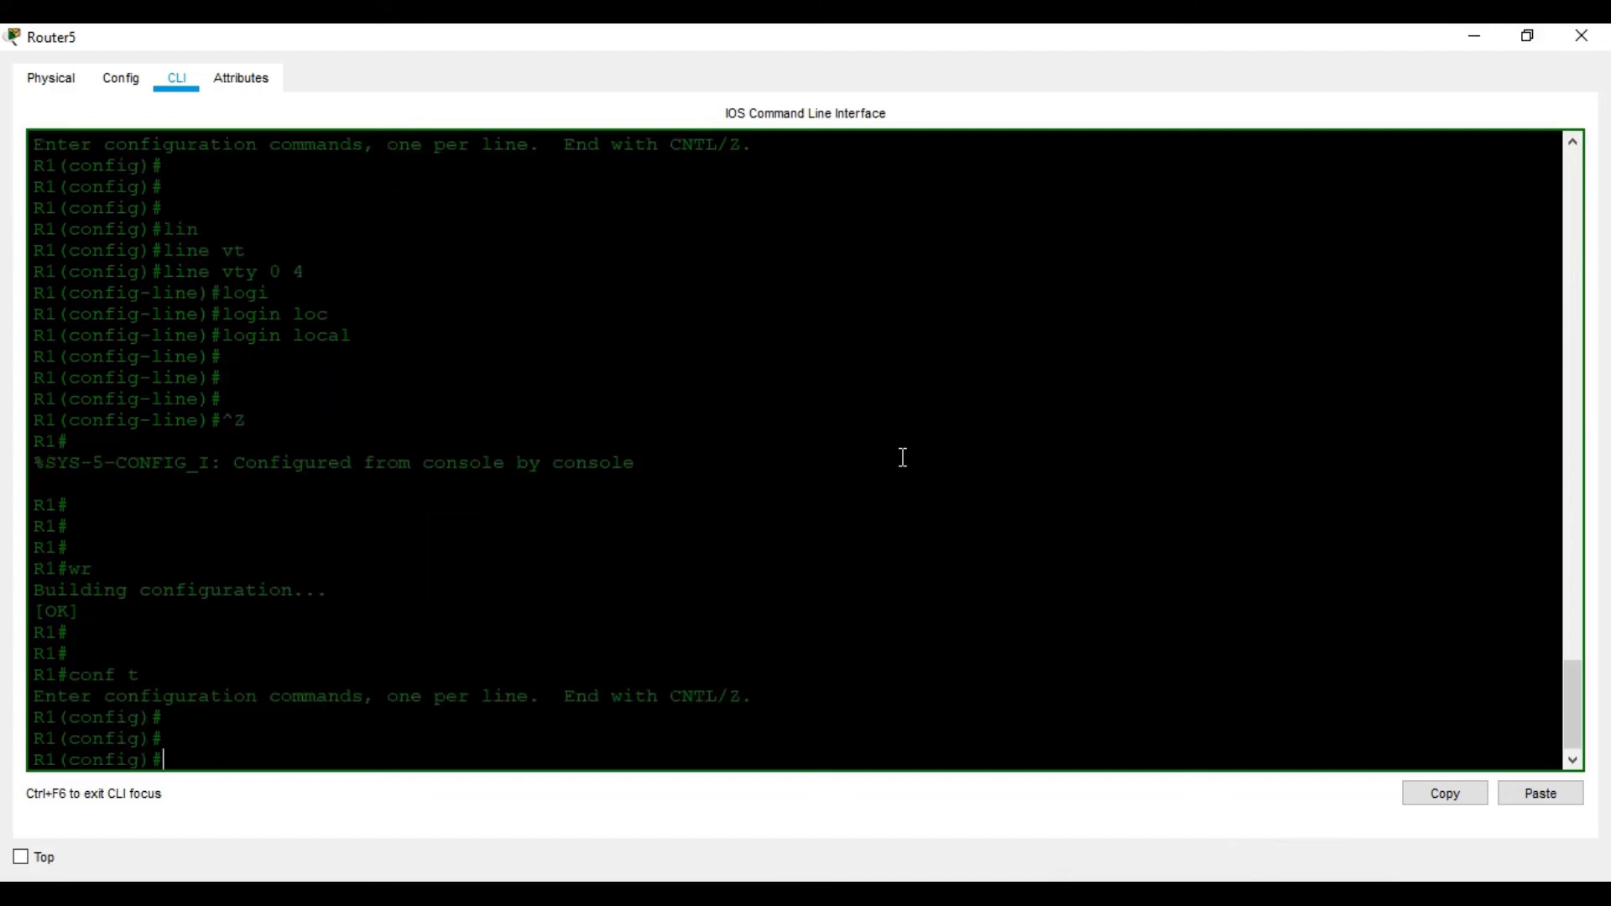
{"action": "left_click", "coordinate": [1205, 893]}
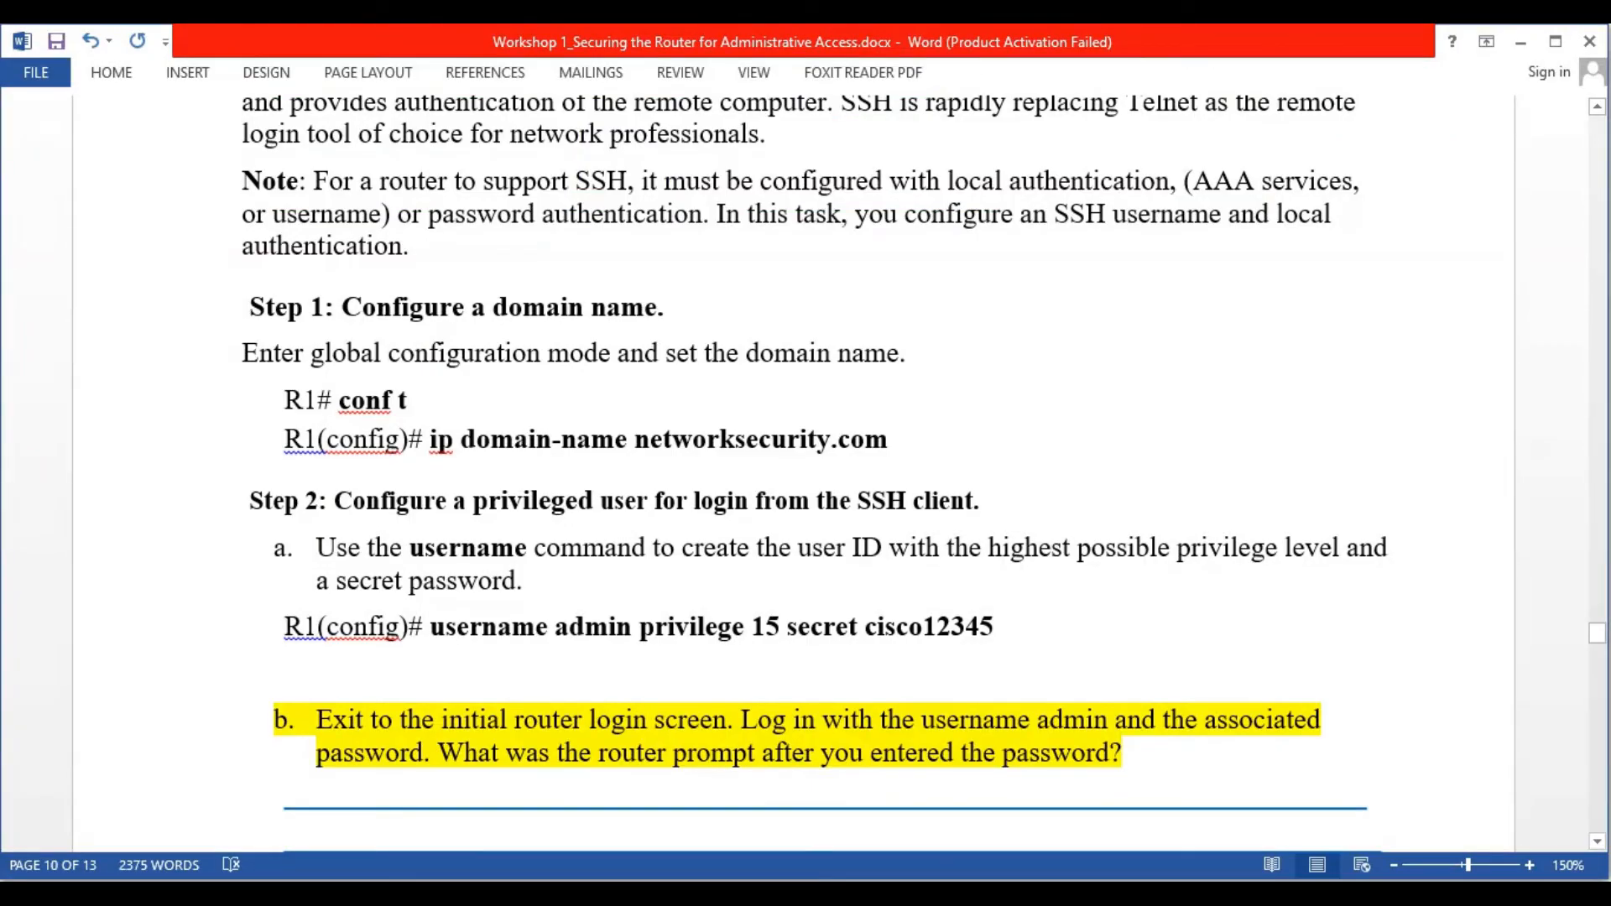
{"action": "key", "text": "alt+Tab"}
Type the ip domain-name command at the R1(config)# prompt
{"action": "type", "text": "ip dom"}
{"action": "key", "text": "Tab"}
{"action": "type", "text": "i"}
{"action": "key", "text": "BackSpace"}
{"action": "type", "text": "ai"}
{"action": "key", "text": "Tab"}
{"action": "type", "text": "n"}
{"action": "key", "text": "Tab"}
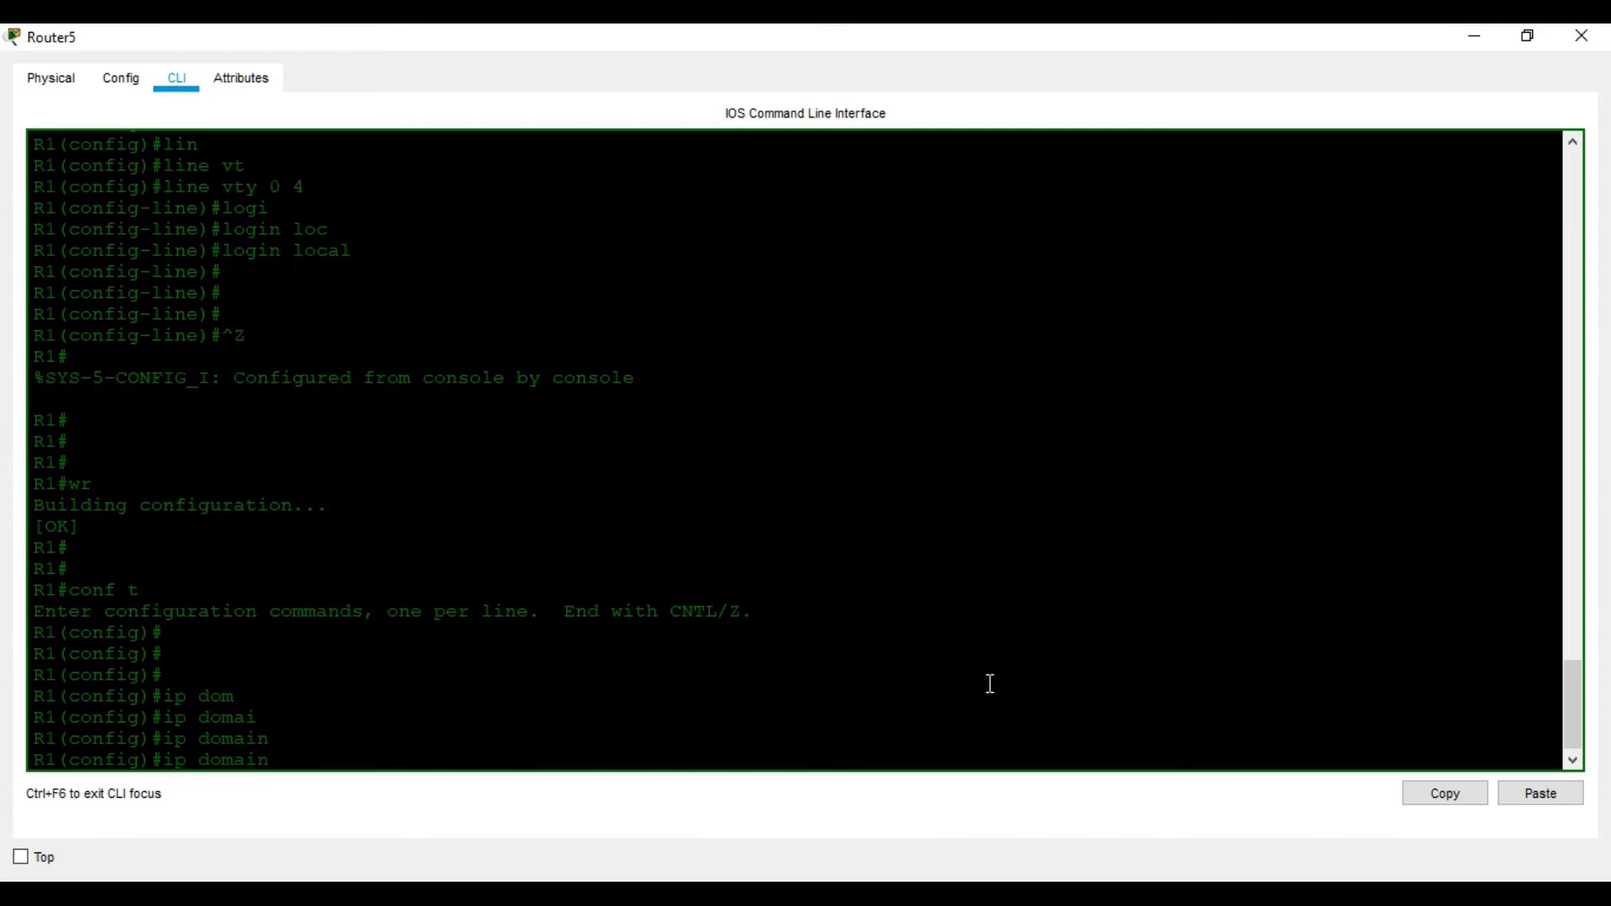
{"action": "key", "text": "BackSpace"}
{"action": "key", "text": "BackSpace"}
{"action": "type", "text": "a"}
{"action": "key", "text": "BackSpace"}
{"action": "key", "text": "BackSpace"}
{"action": "type", "text": "-n"}
{"action": "key", "text": "Tab"}
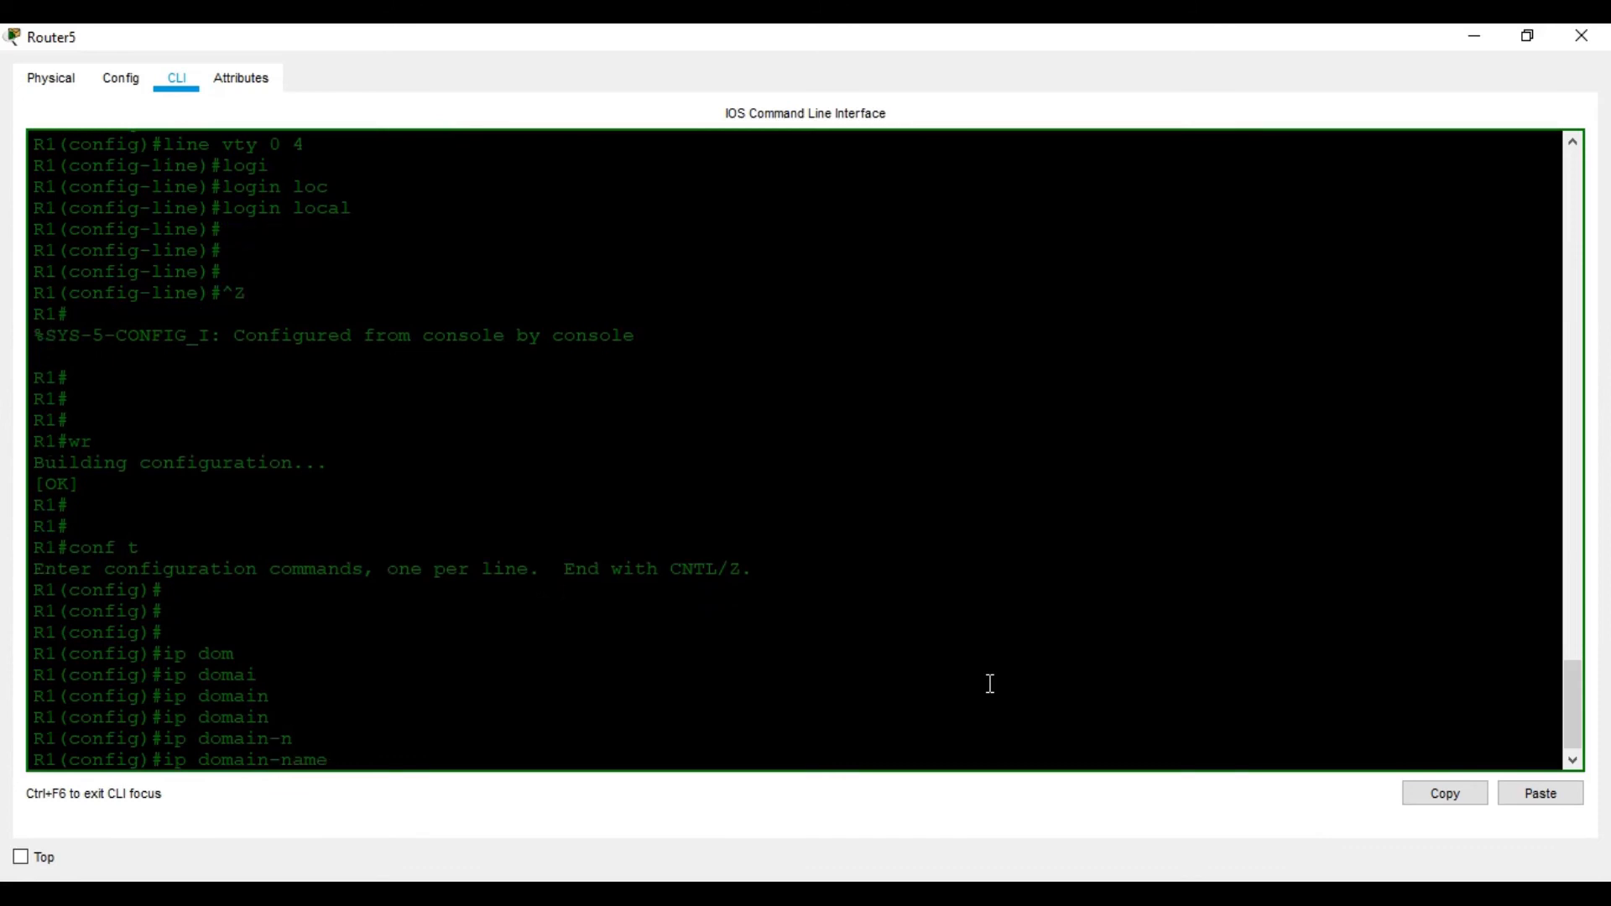
{"action": "type", "text": "?"}
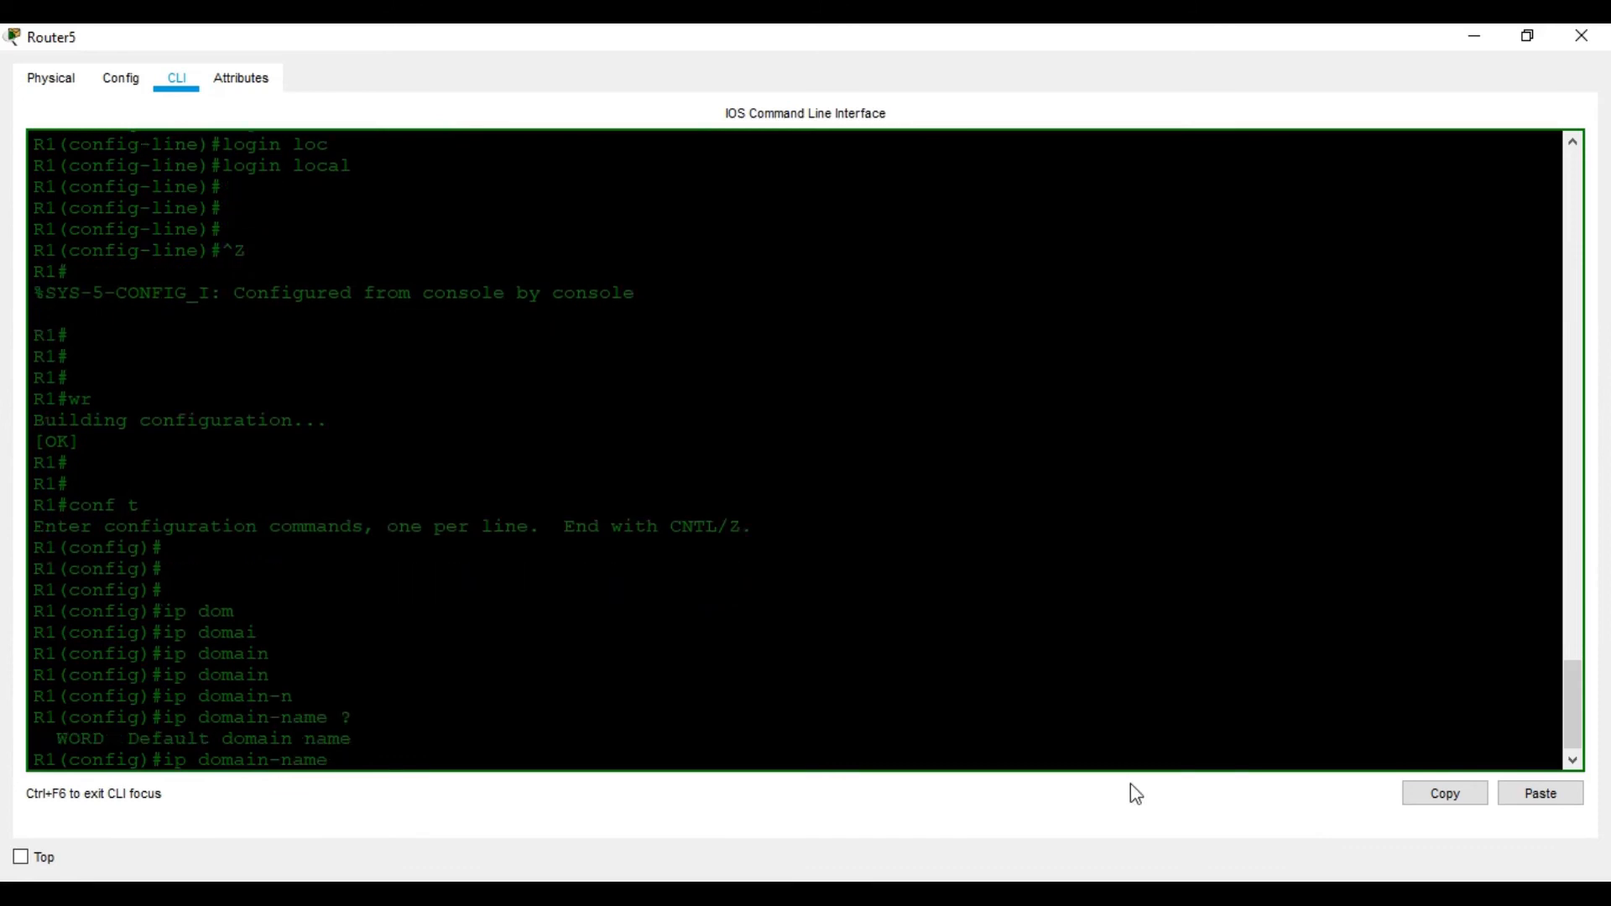
Paste networksecurity.com from the worksheet as the domain name and apply it
{"action": "left_click", "coordinate": [1116, 896]}
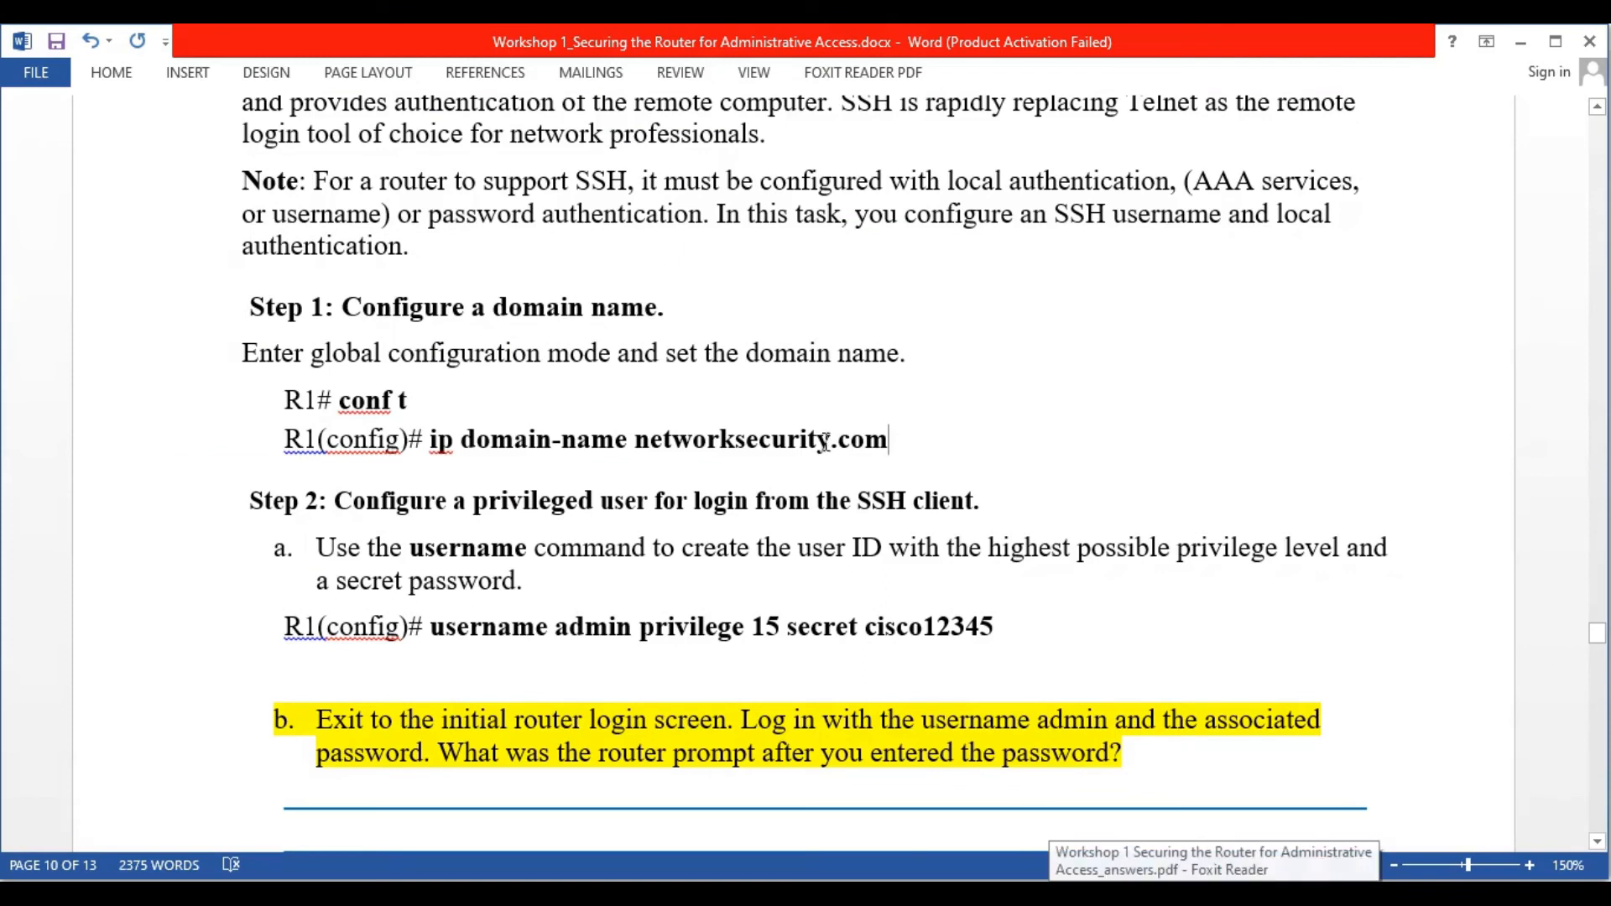
{"action": "left_click_drag", "start_coordinate": [890, 440], "coordinate": [638, 441]}
{"action": "right_click", "coordinate": [692, 440]}
{"action": "left_click", "coordinate": [779, 492]}
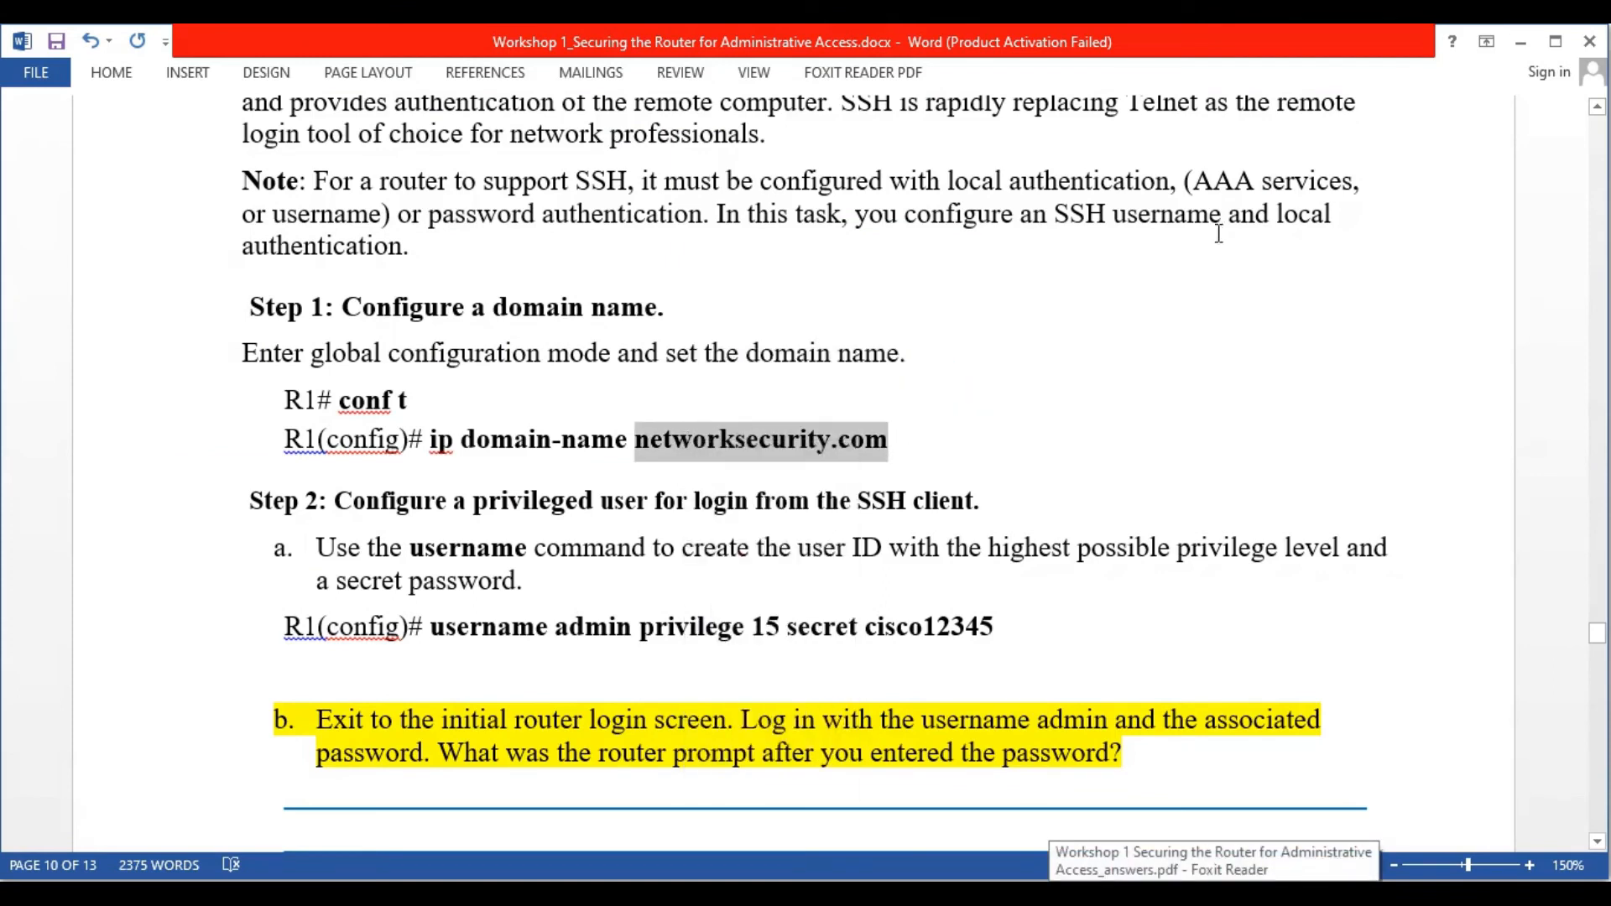
{"action": "key", "text": "alt+Tab"}
{"action": "right_click", "coordinate": [915, 705]}
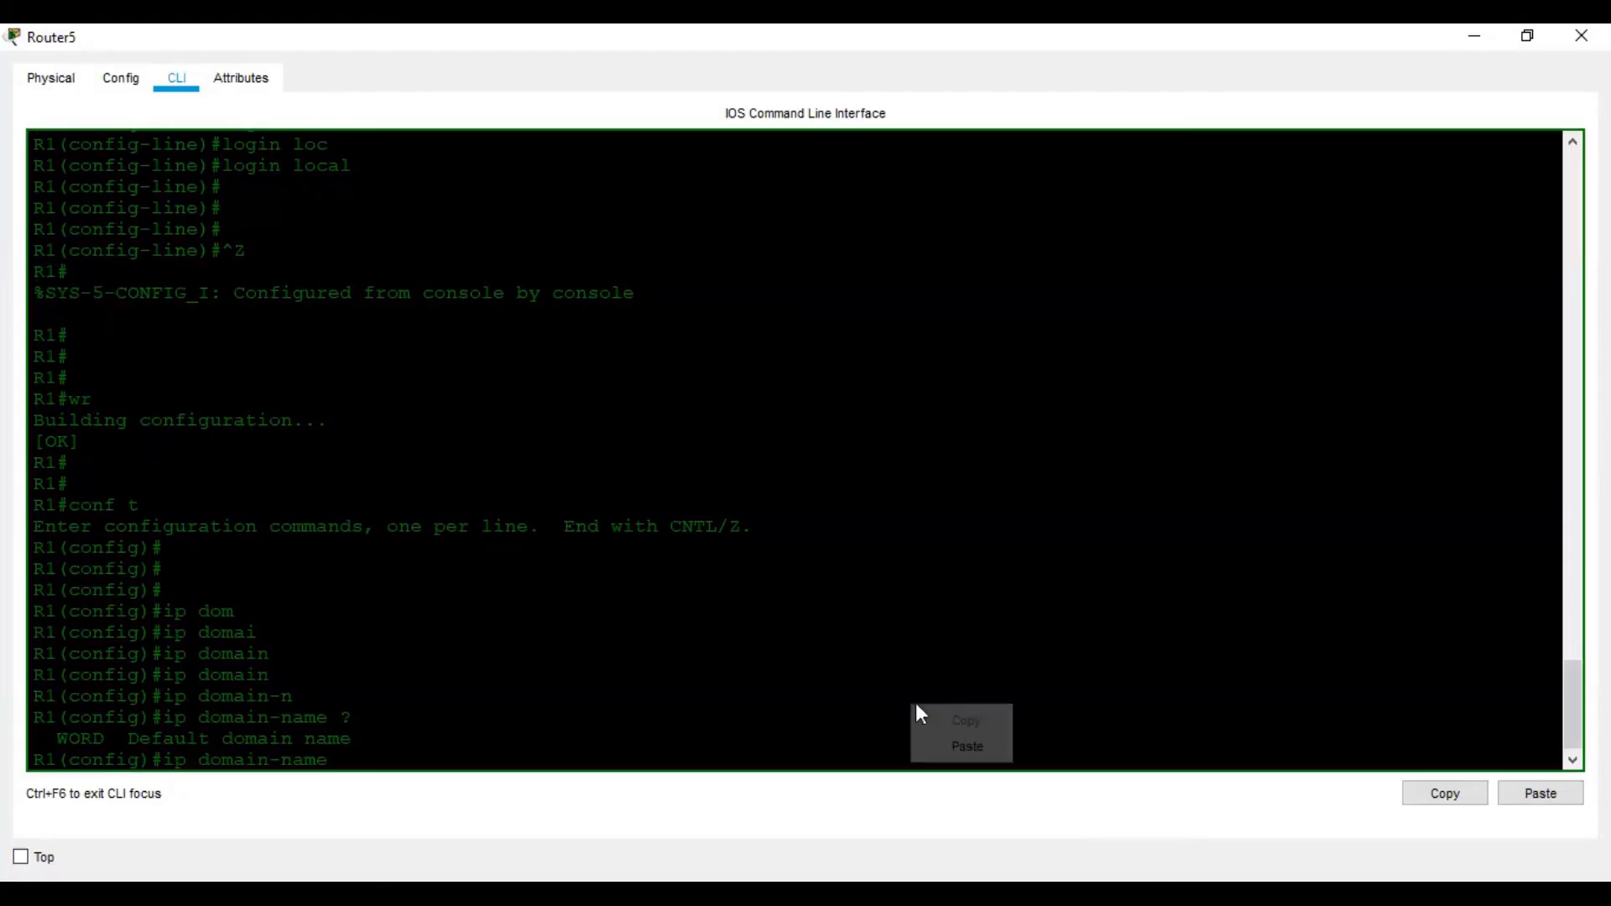
{"action": "left_click", "coordinate": [996, 744]}
{"action": "key", "text": "Return"}
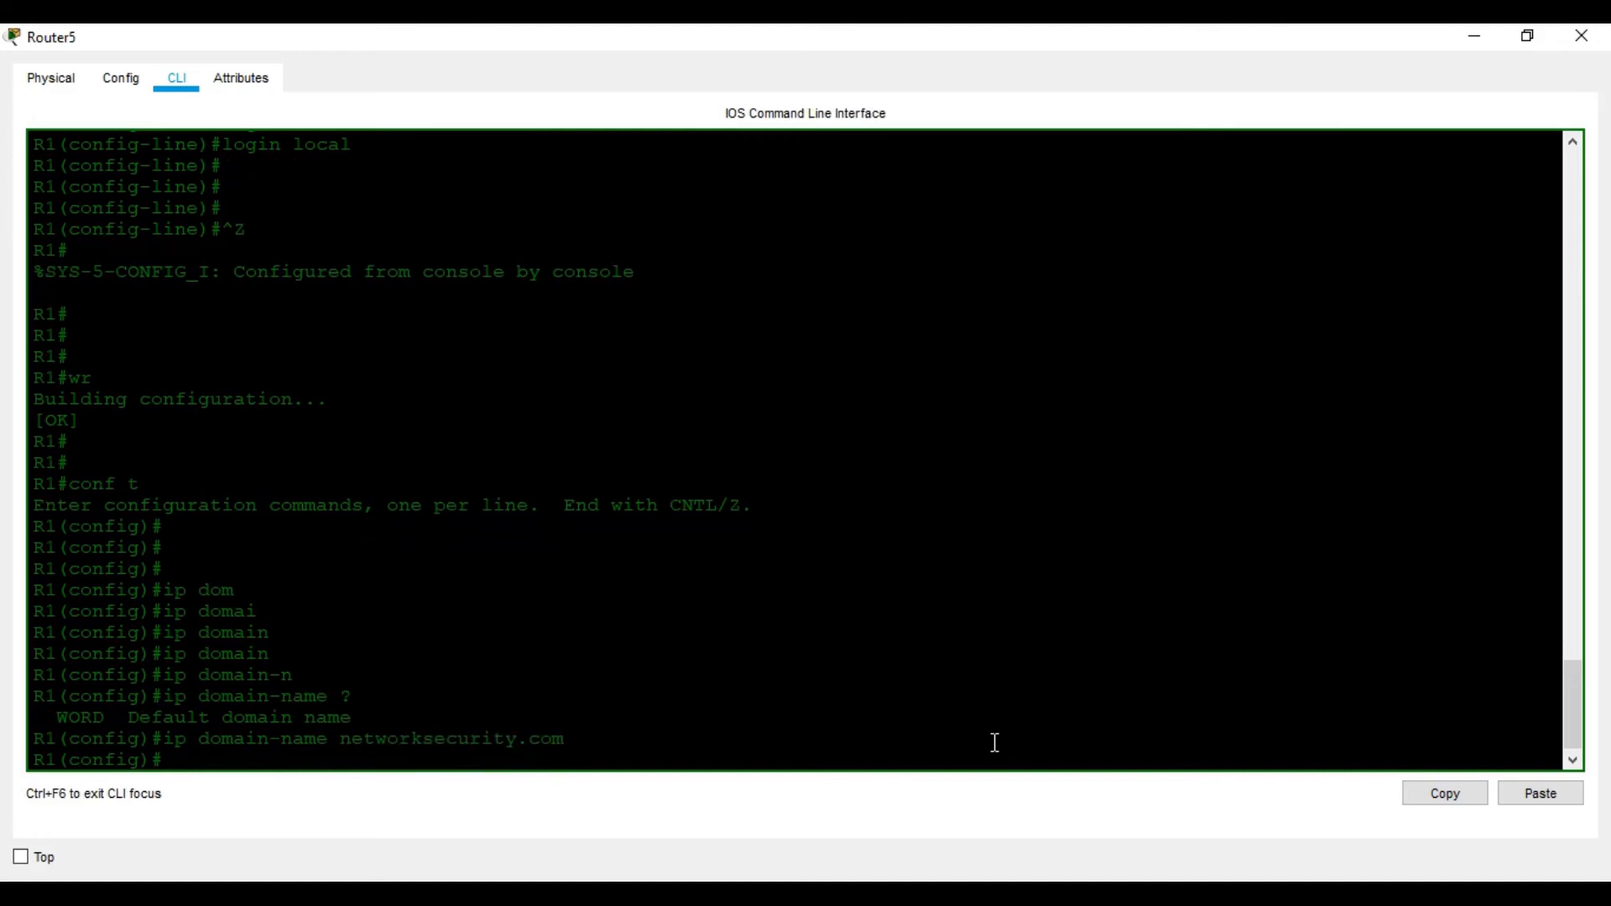
Begin the user command as username admin privilege
{"action": "key", "text": "alt+Tab"}
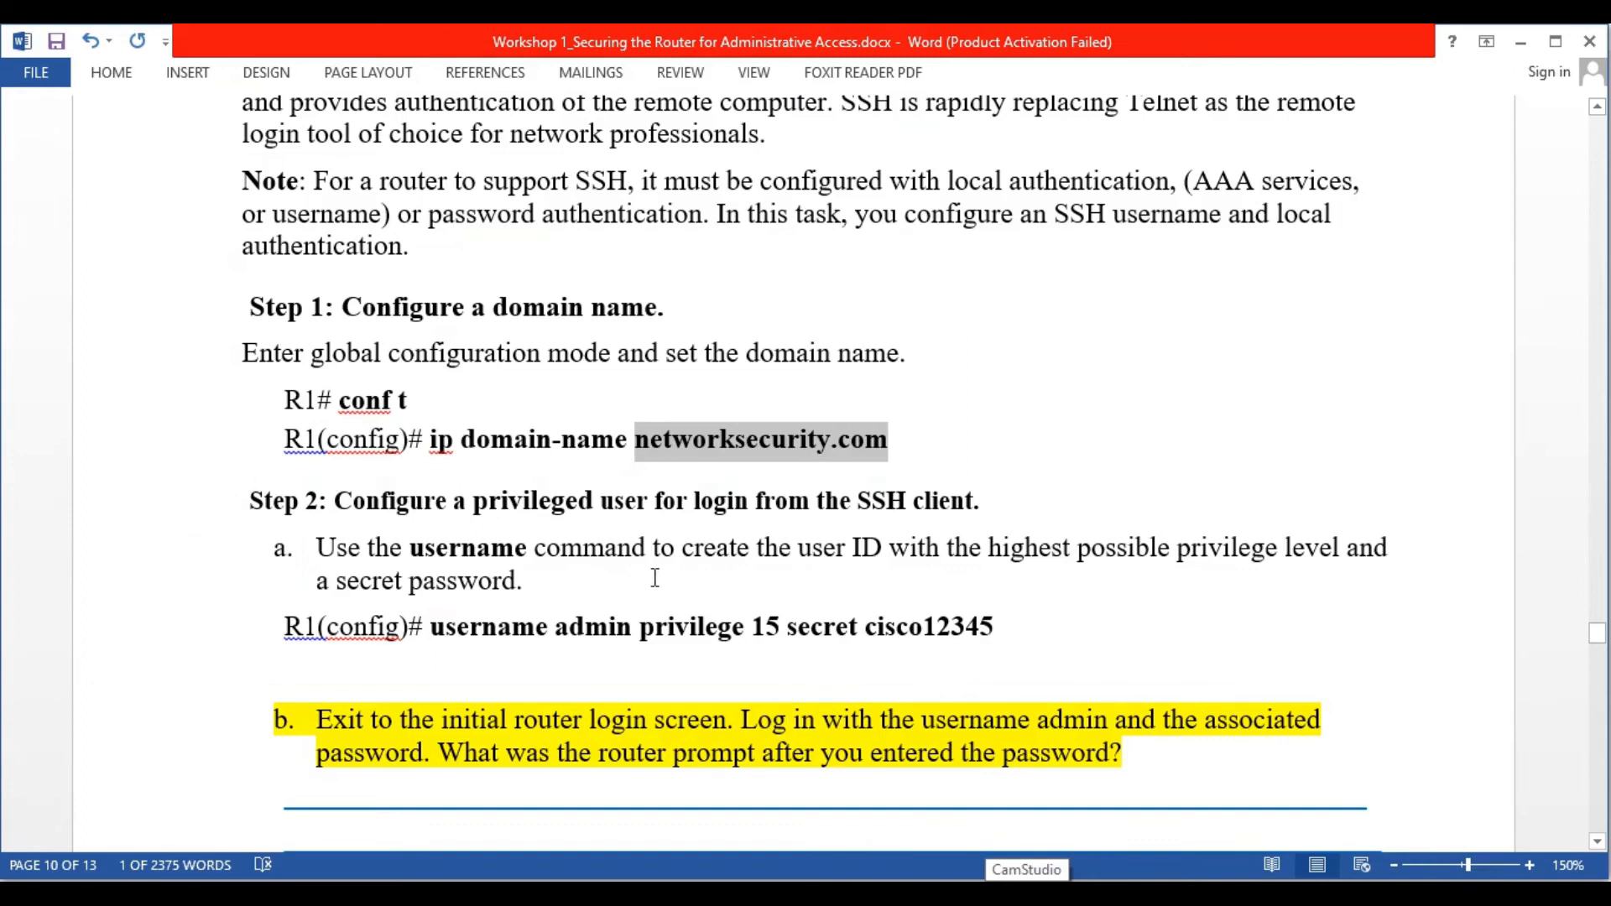
{"action": "scroll", "coordinate": [655, 578], "scroll_direction": "down", "scroll_amount": 1}
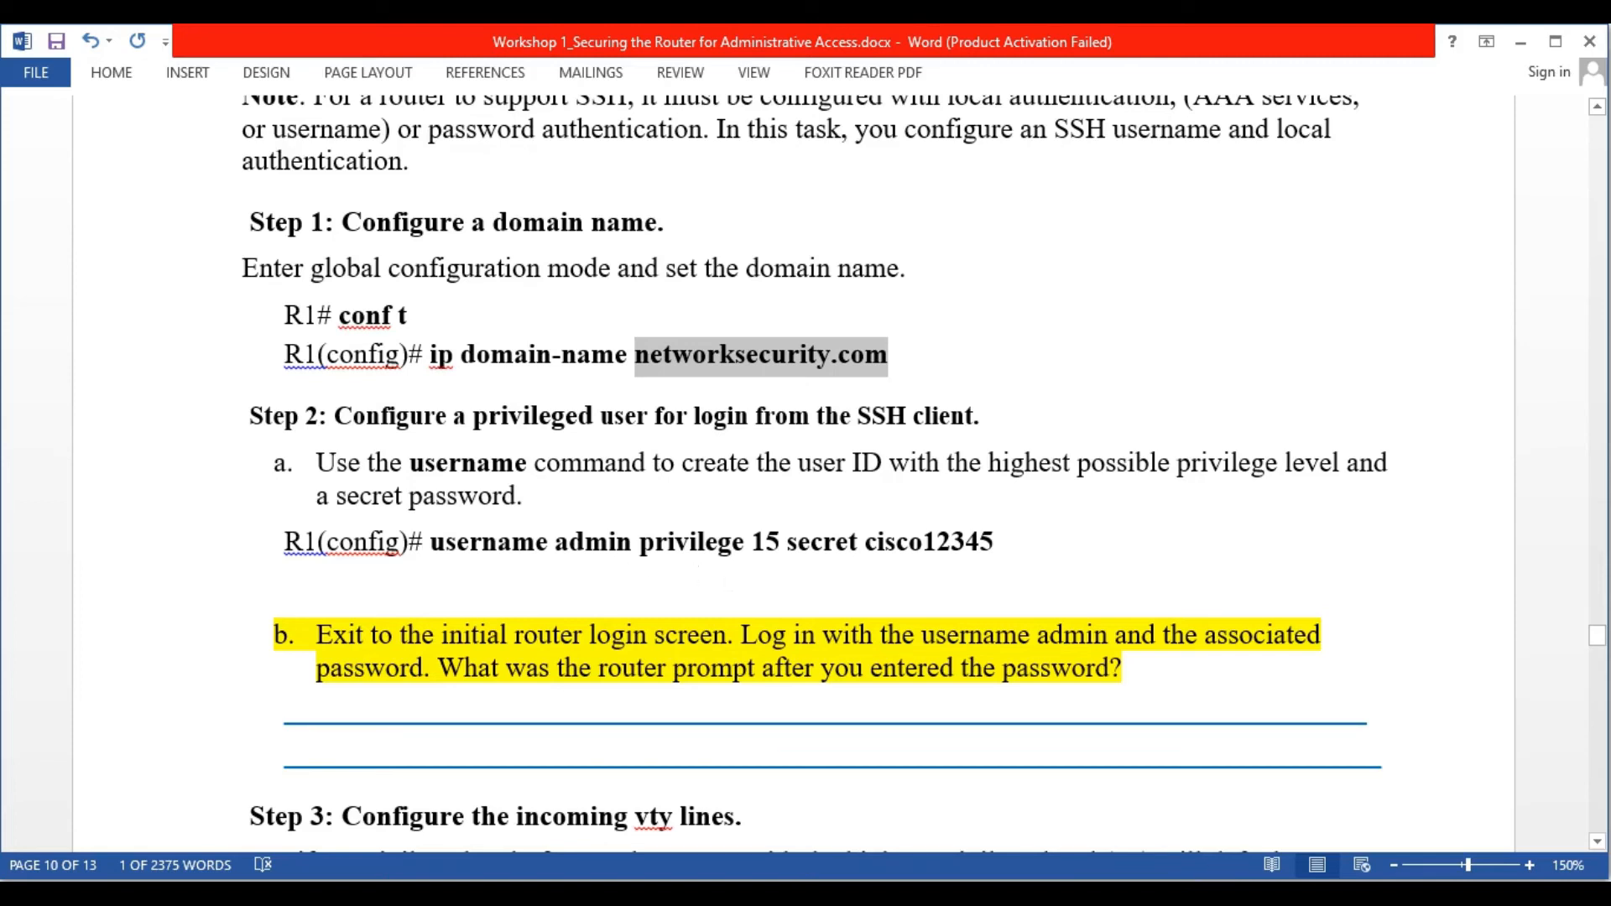
{"action": "left_click", "coordinate": [1216, 895]}
{"action": "type", "text": "use"}
{"action": "key", "text": "Tab"}
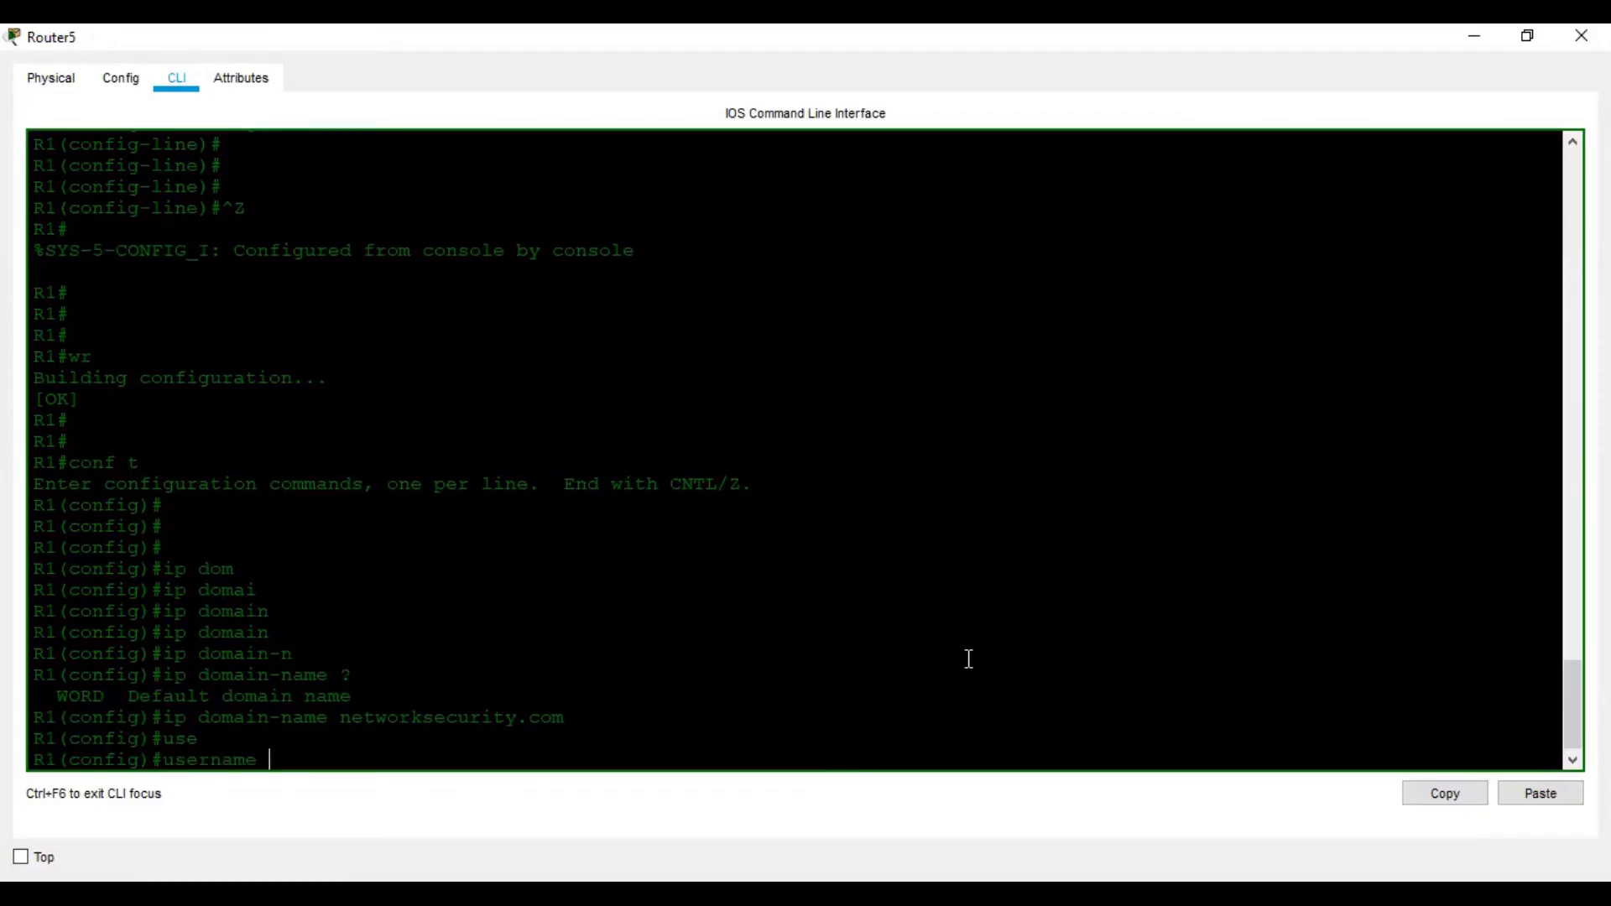
{"action": "type", "text": "admin"}
{"action": "key", "text": "Tab"}
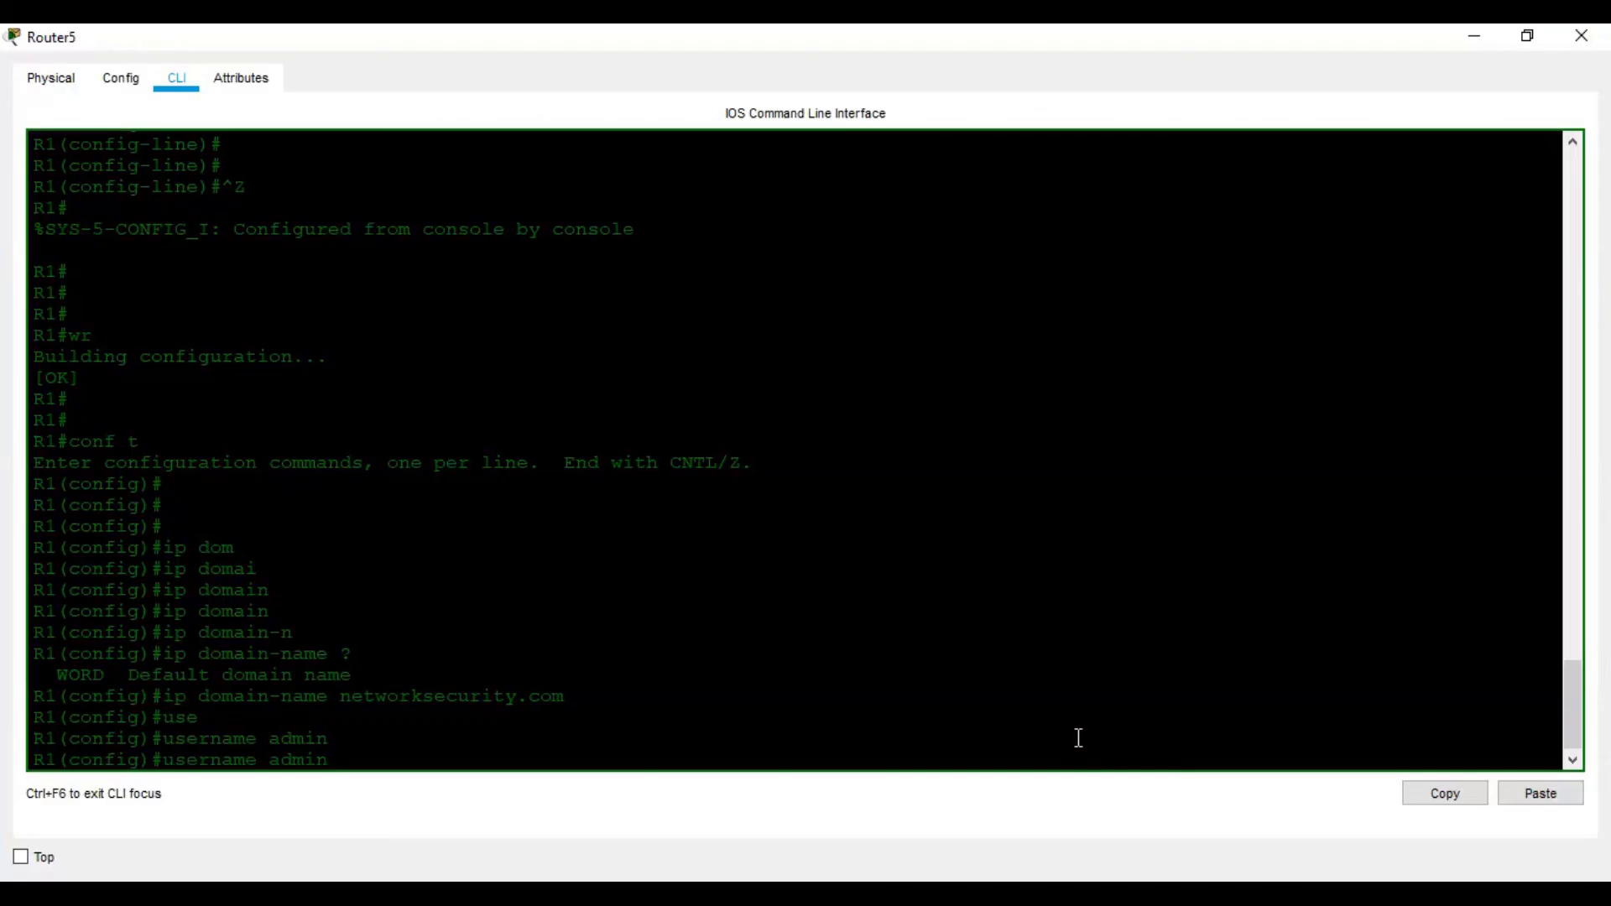
{"action": "type", "text": "privi"}
{"action": "key", "text": "Tab"}
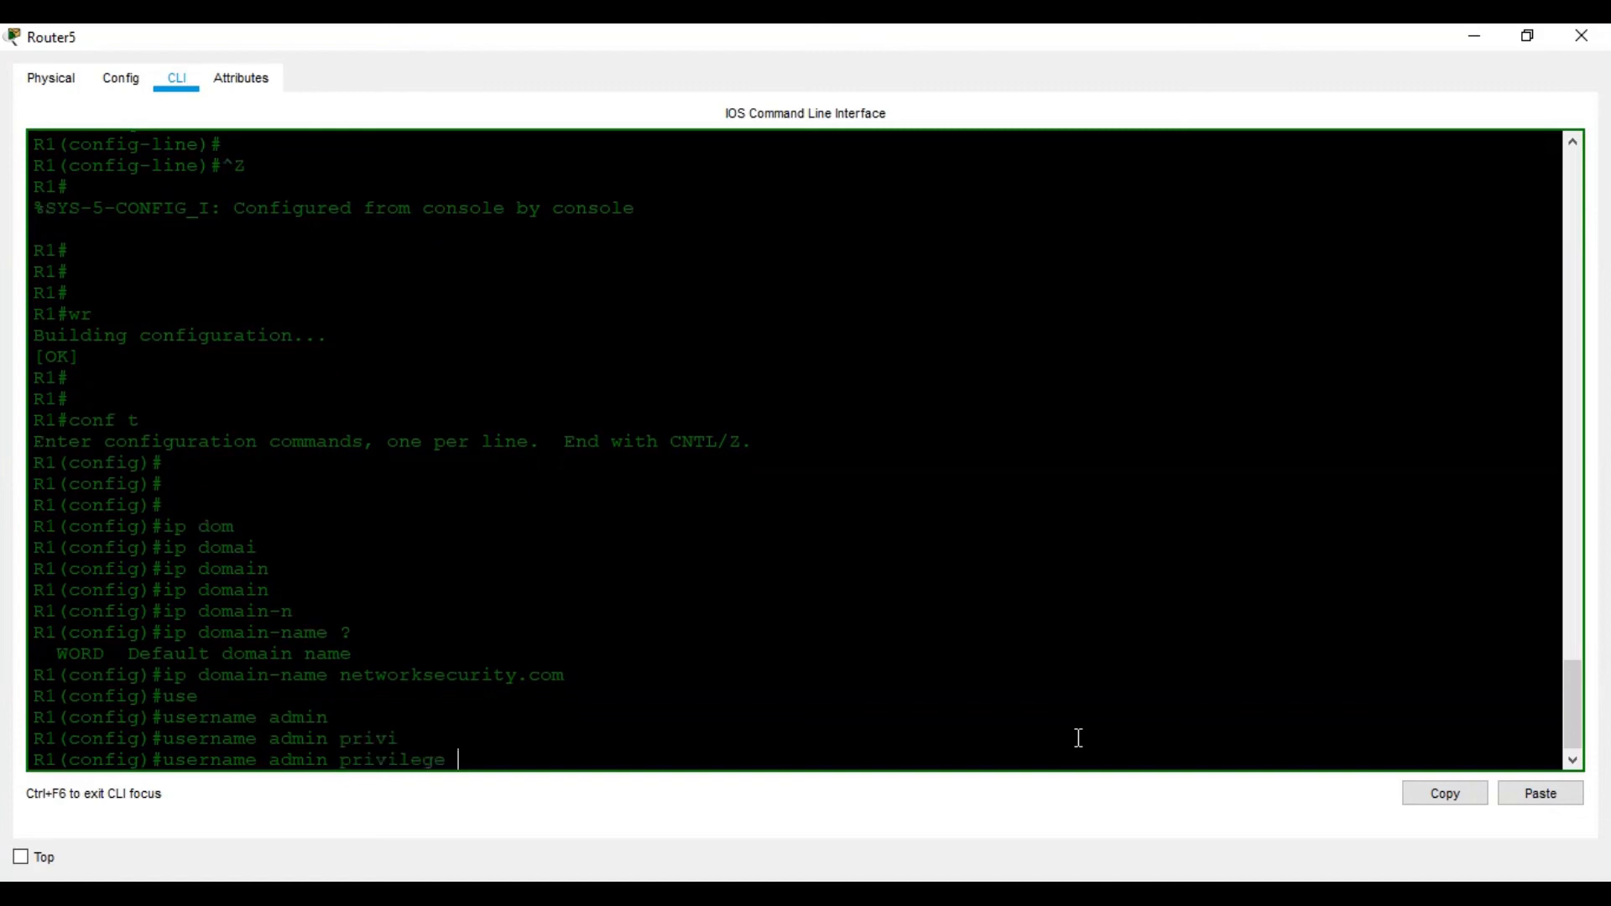
Finish with privilege level 15 and the secret password to create the admin user
{"action": "type", "text": "1"}
{"action": "type", "text": "?"}
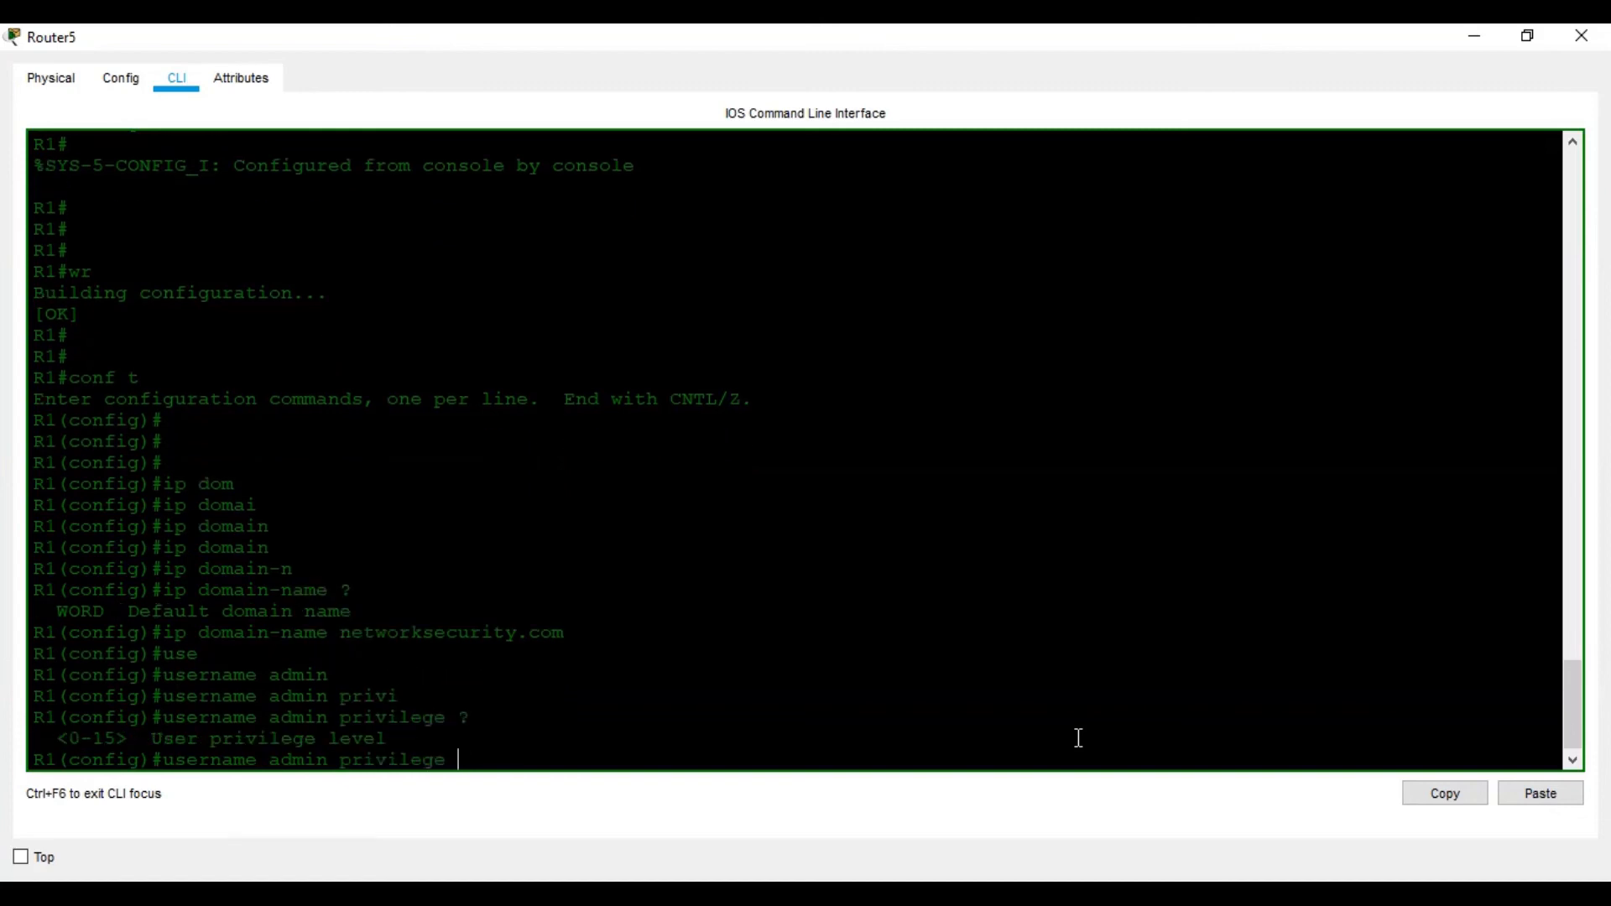
{"action": "type", "text": "15"}
{"action": "left_click", "coordinate": [1299, 893]}
{"action": "type", "text": "5"}
{"action": "left_click", "coordinate": [1136, 755]}
{"action": "type", "text": "sec"}
{"action": "key", "text": "Tab"}
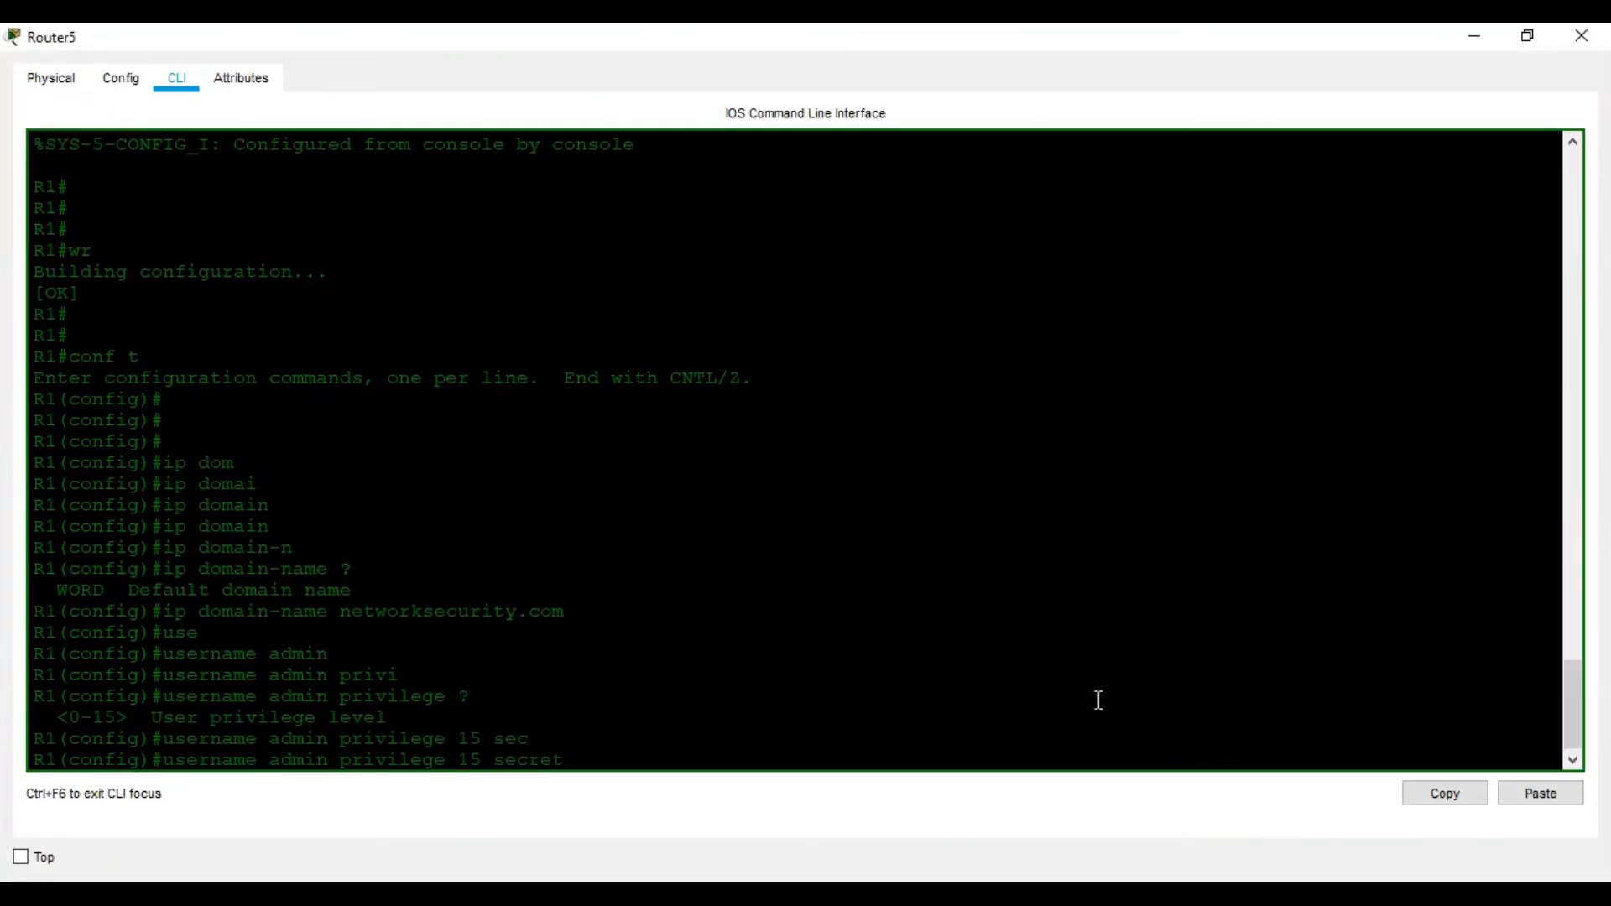
{"action": "left_click", "coordinate": [1275, 892]}
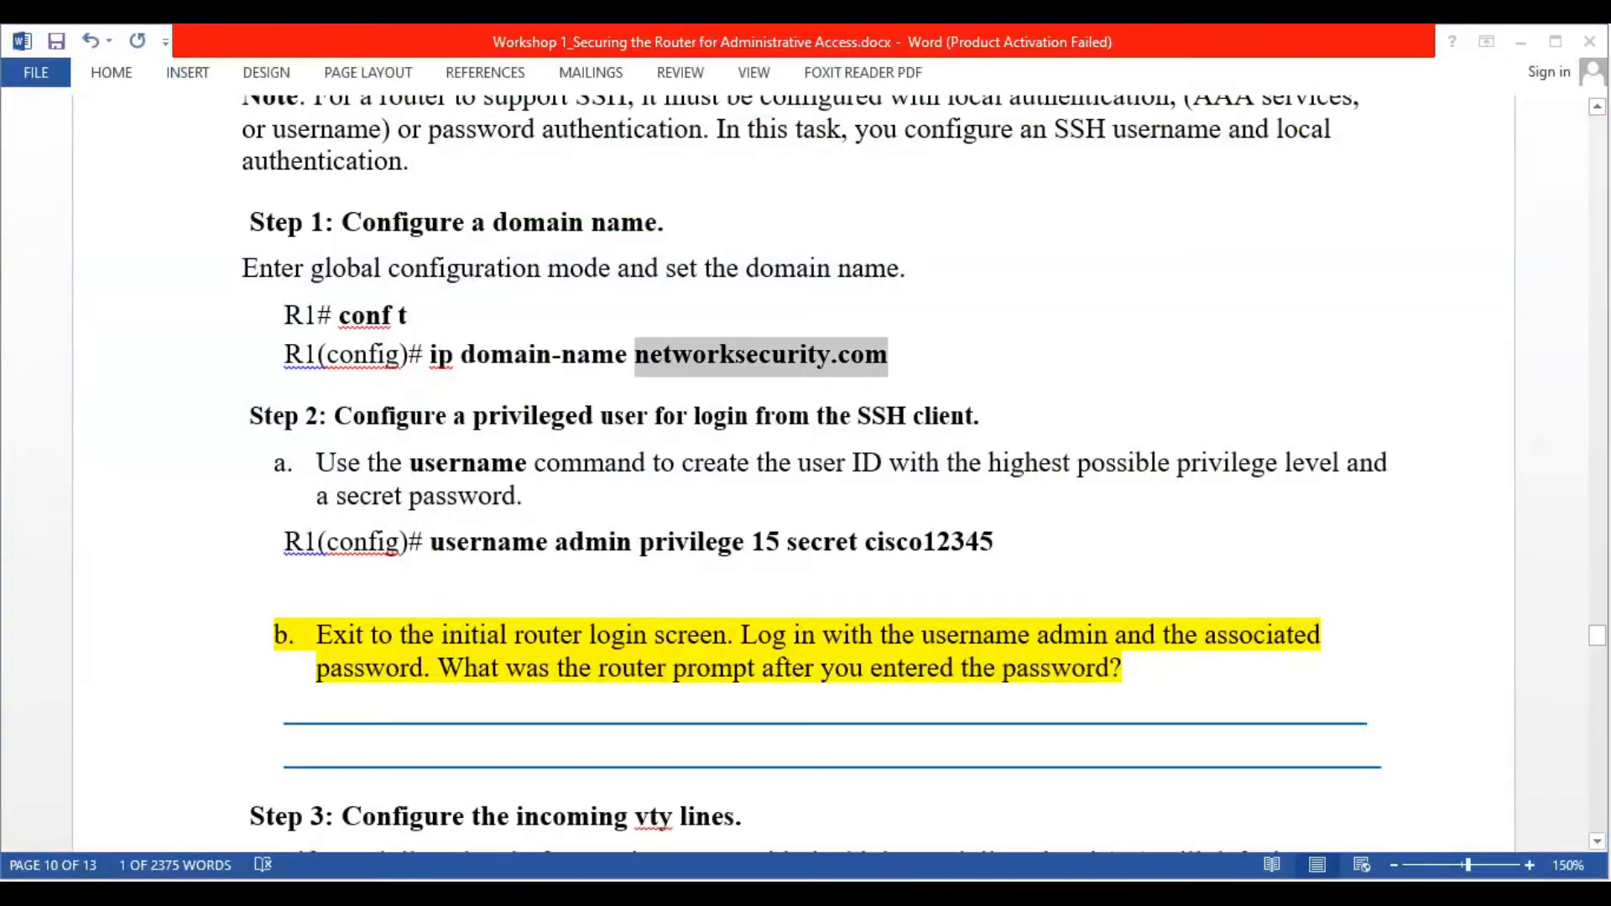
{"action": "left_click", "coordinate": [1276, 893]}
{"action": "left_click", "coordinate": [1011, 656]}
{"action": "type", "text": "cisco"}
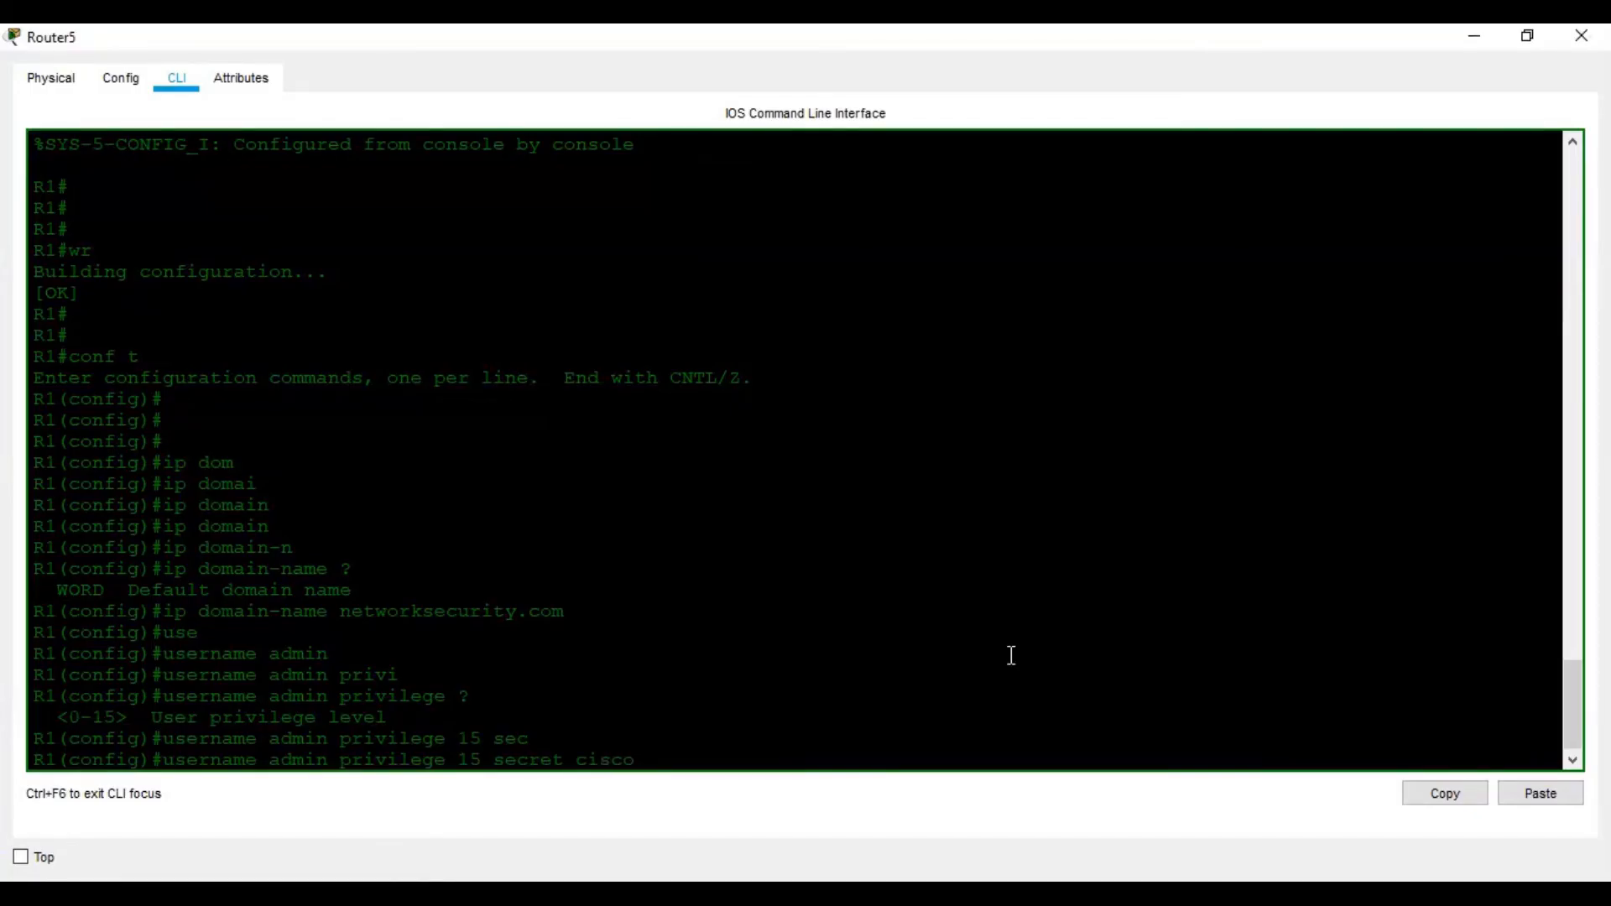
{"action": "type", "text": "12345"}
{"action": "key", "text": "Return"}
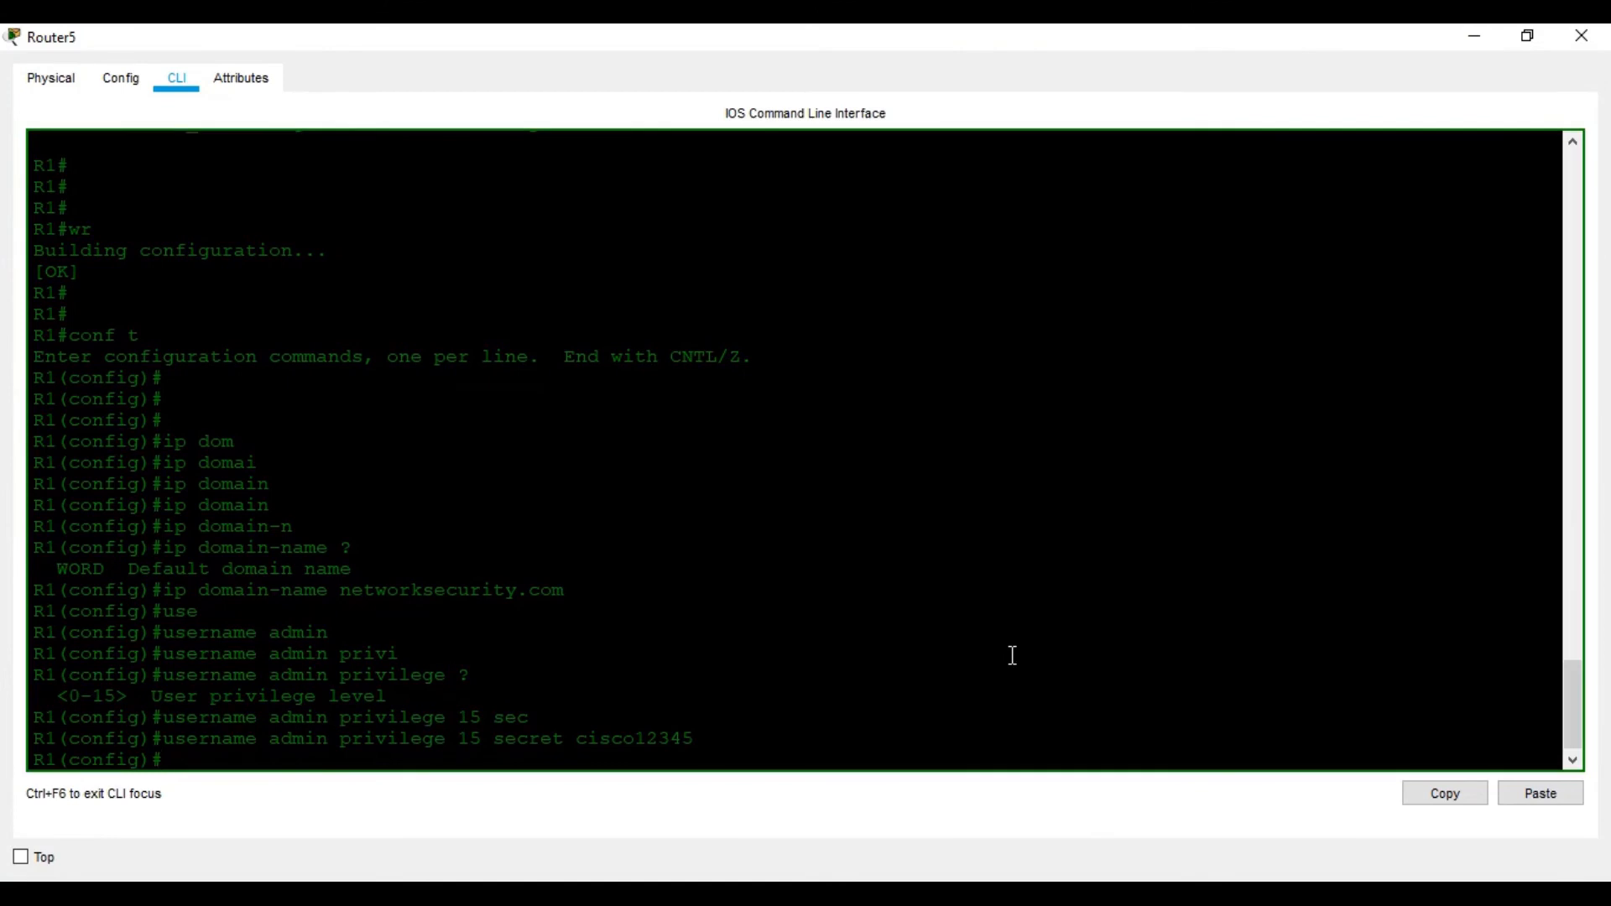
{"action": "left_click", "coordinate": [1242, 893]}
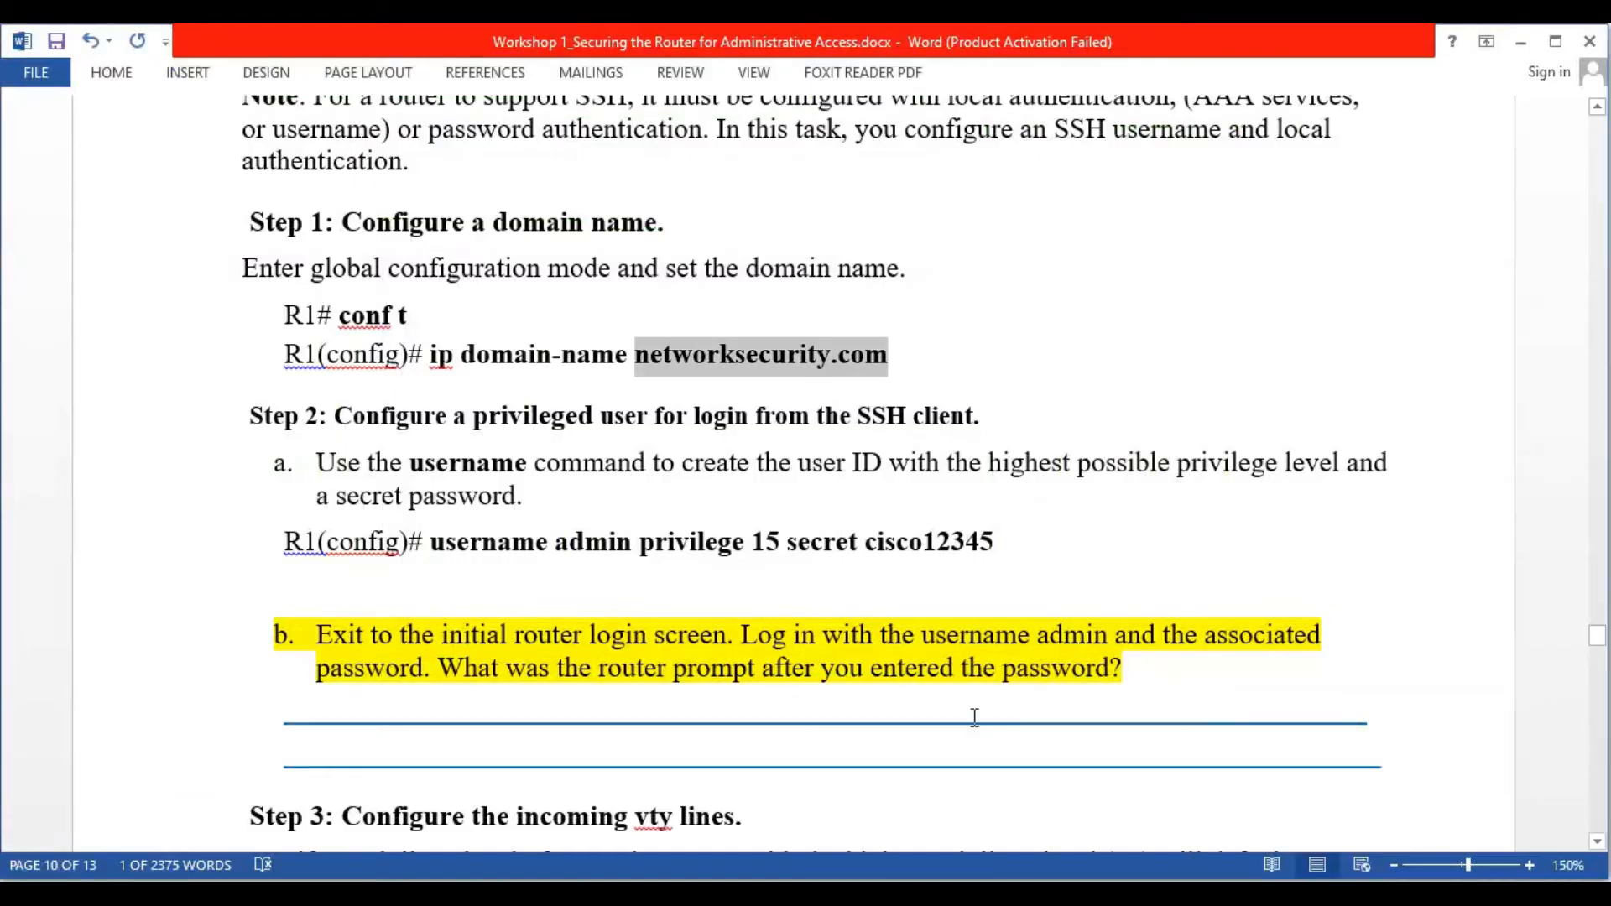
Exit configuration mode and save R1's configuration with wr
{"action": "scroll", "coordinate": [759, 583], "scroll_direction": "down", "scroll_amount": 4}
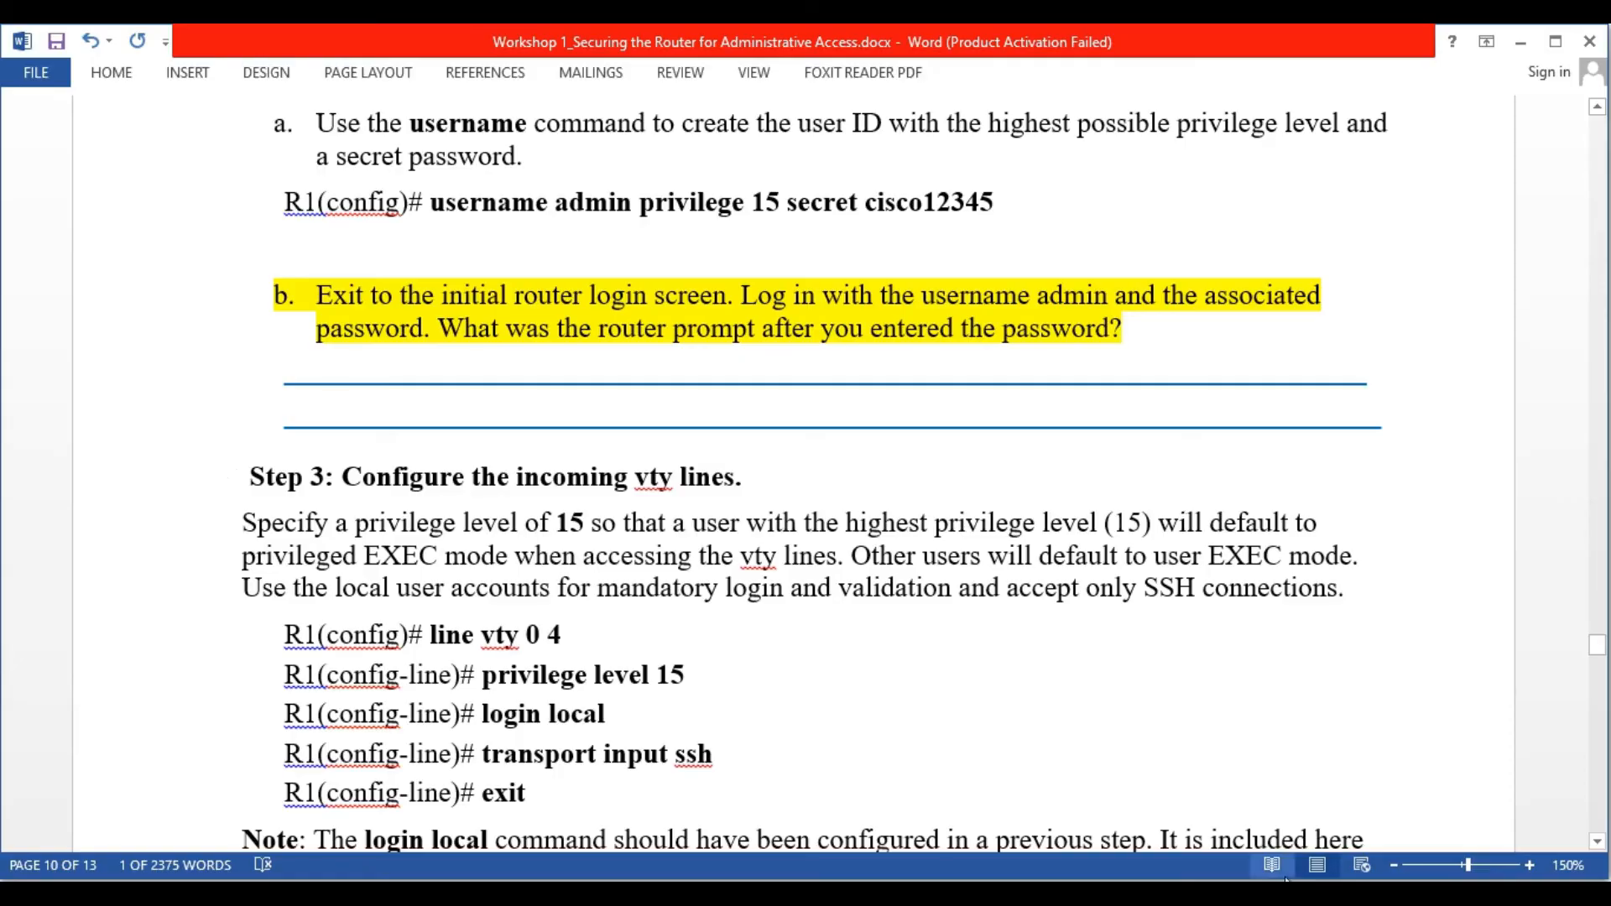
{"action": "left_click", "coordinate": [1203, 860]}
{"action": "left_click", "coordinate": [804, 545]}
{"action": "key", "text": "ctrl+z"}
{"action": "key", "text": "Return"}
{"action": "key", "text": "Return"}
{"action": "key", "text": "Return"}
{"action": "key", "text": "Return"}
{"action": "key", "text": "Return"}
{"action": "key", "text": "Return"}
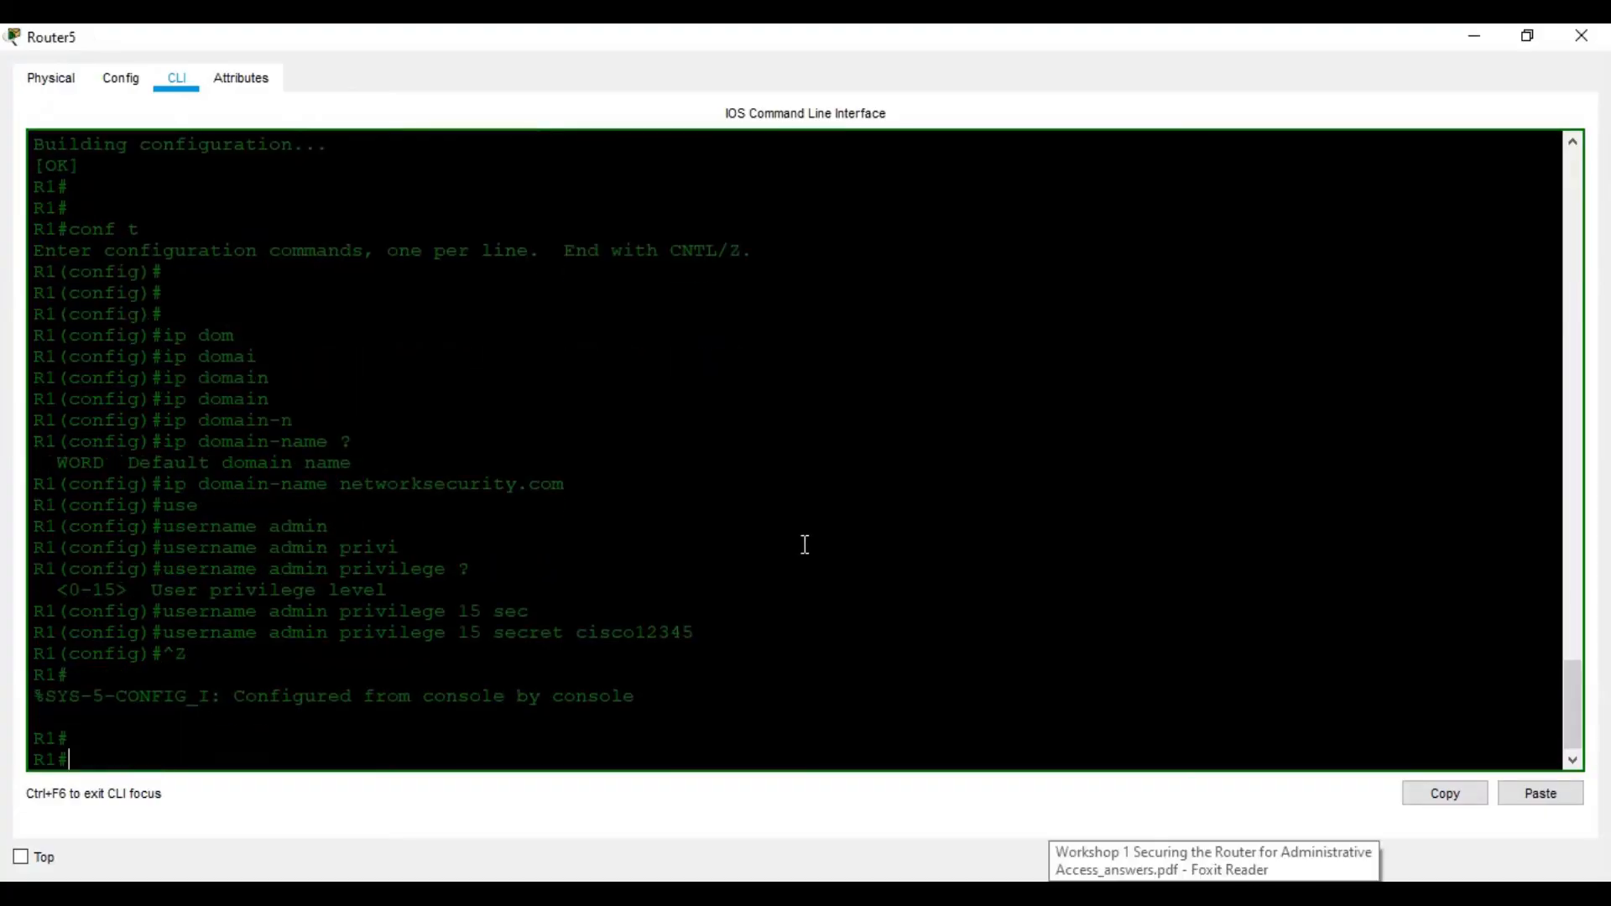
{"action": "type", "text": "wr"}
{"action": "key", "text": "Return"}
{"action": "key", "text": "Return"}
Log out of the console and log back in as admin, reaching R1#
{"action": "key", "text": "Return"}
{"action": "key", "text": "Return"}
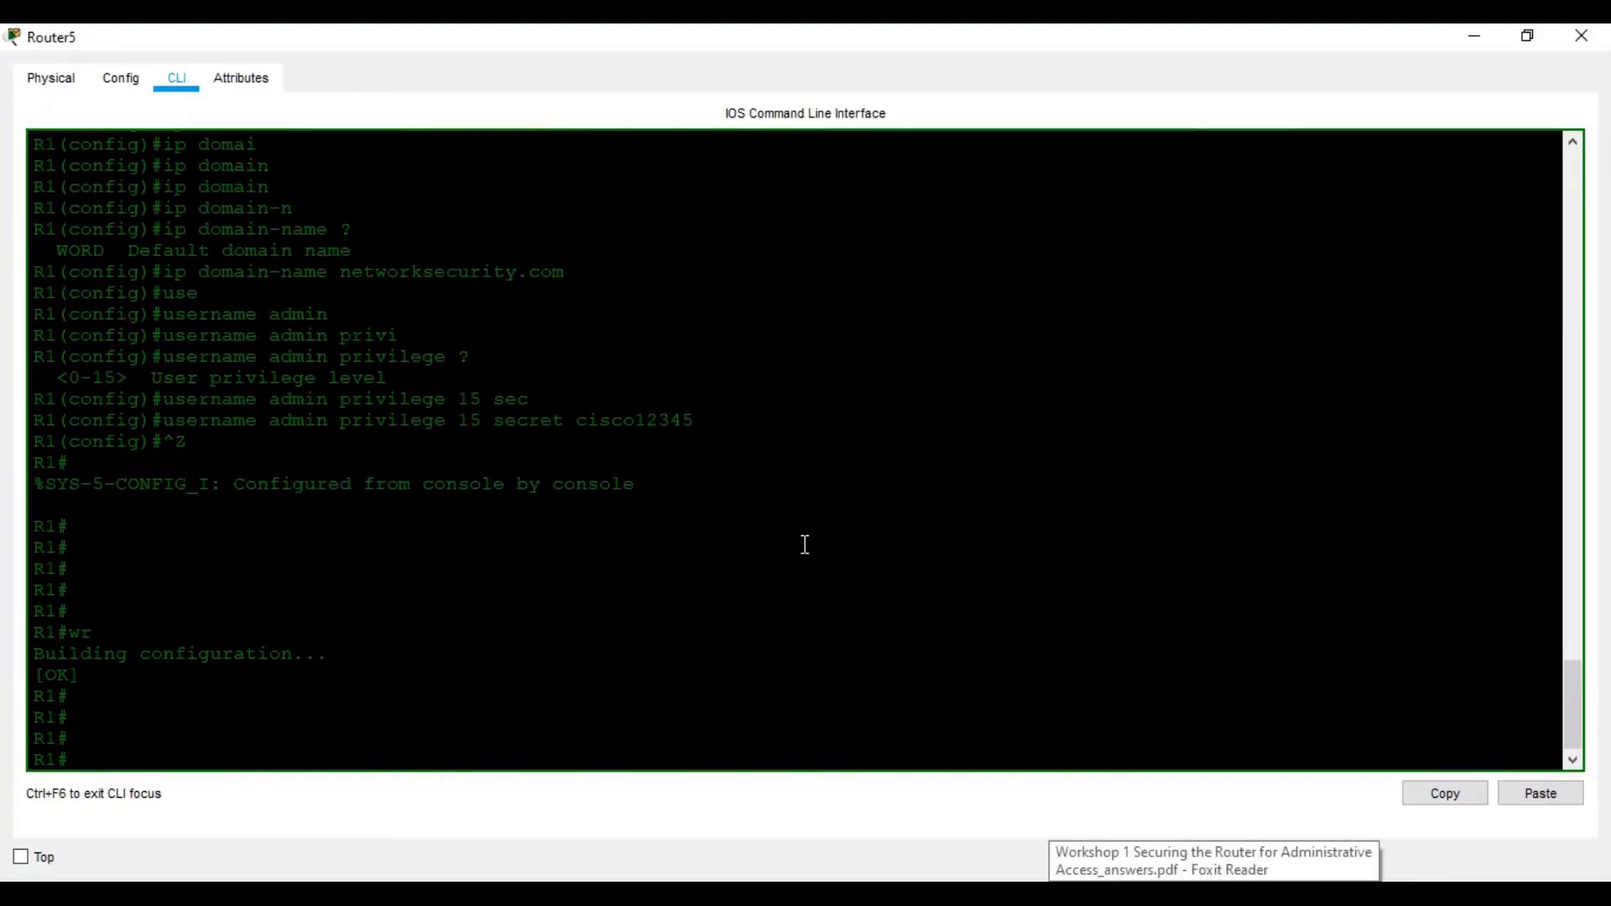
{"action": "type", "text": "exit"}
{"action": "key", "text": "Return"}
{"action": "key", "text": "Return"}
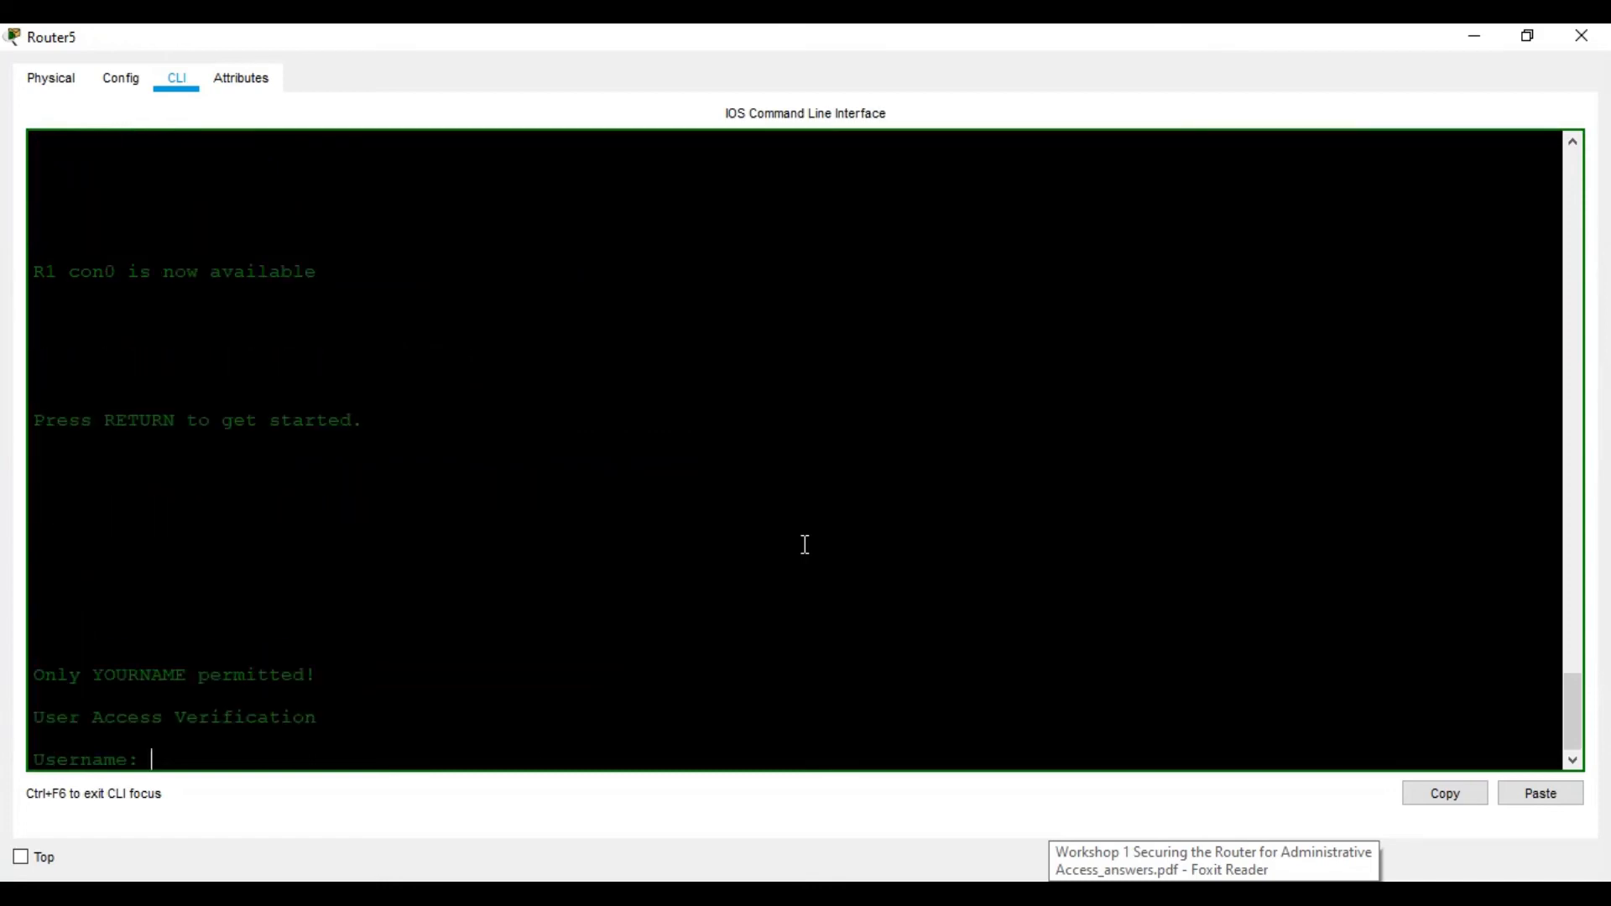
{"action": "type", "text": "admin"}
{"action": "key", "text": "Return"}
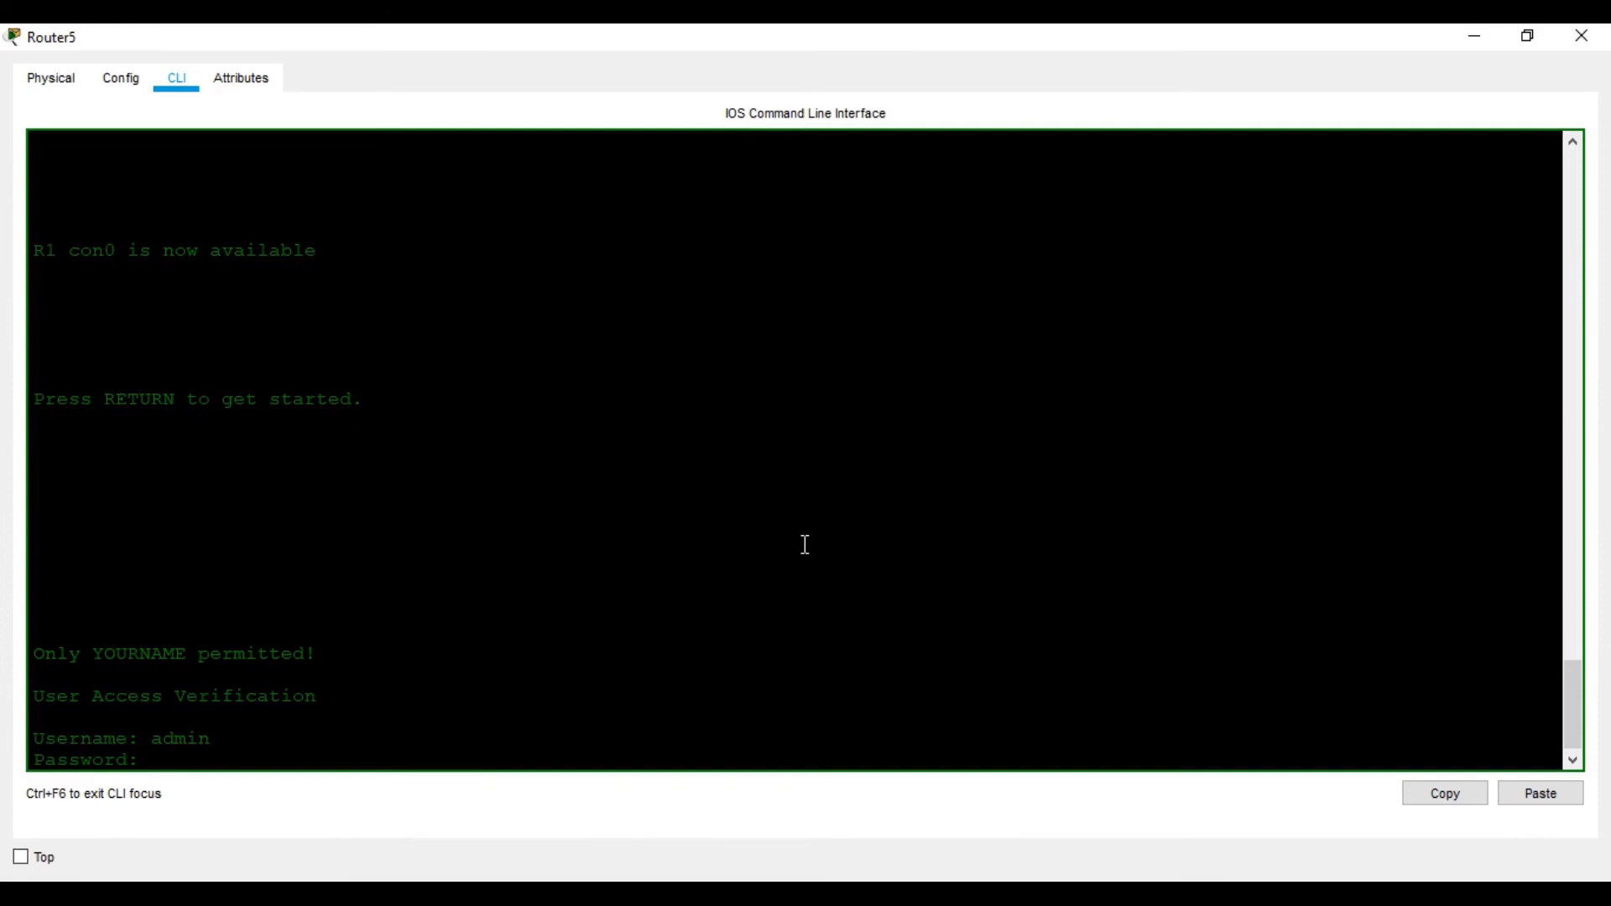
{"action": "key", "text": "Return"}
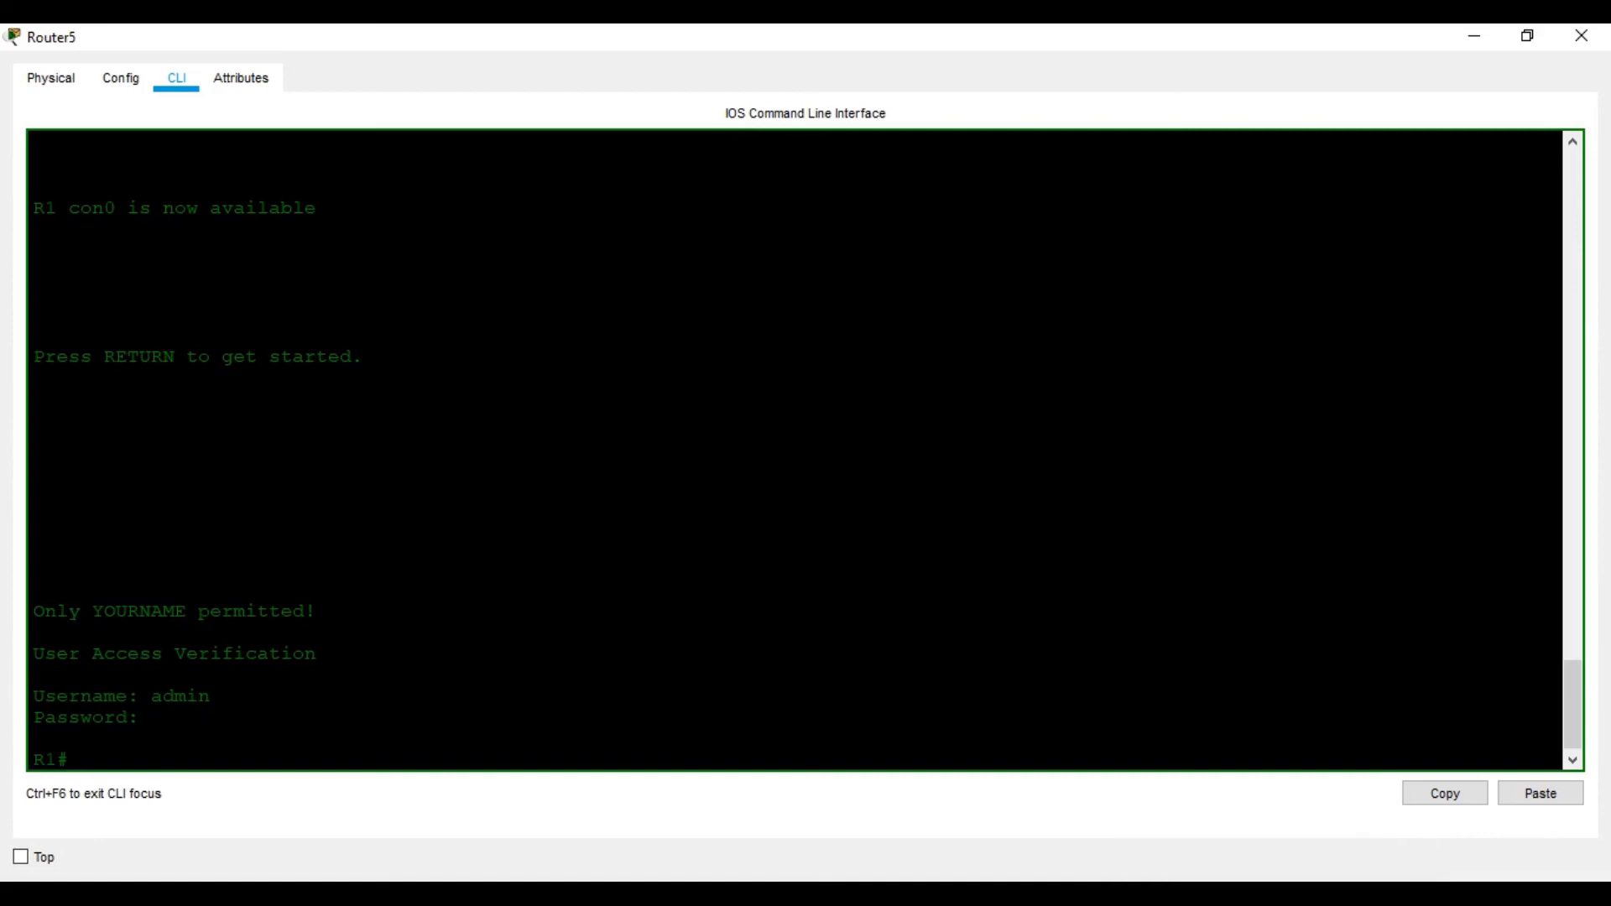
{"action": "key", "text": "alt+Tab"}
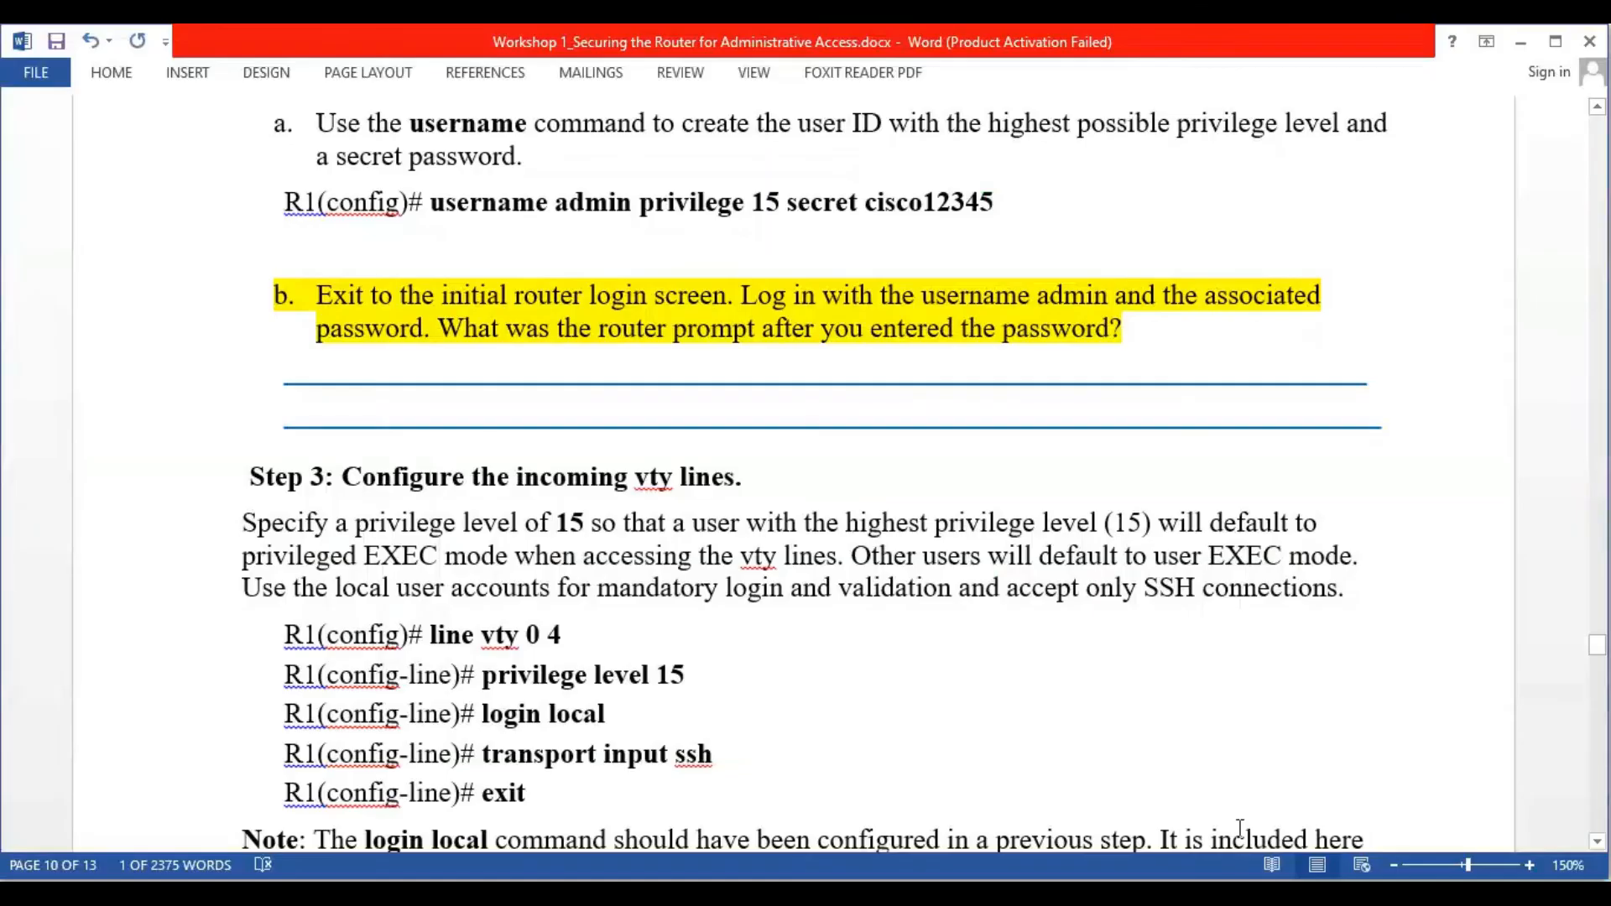
{"action": "scroll", "coordinate": [849, 497], "scroll_direction": "down", "scroll_amount": 3}
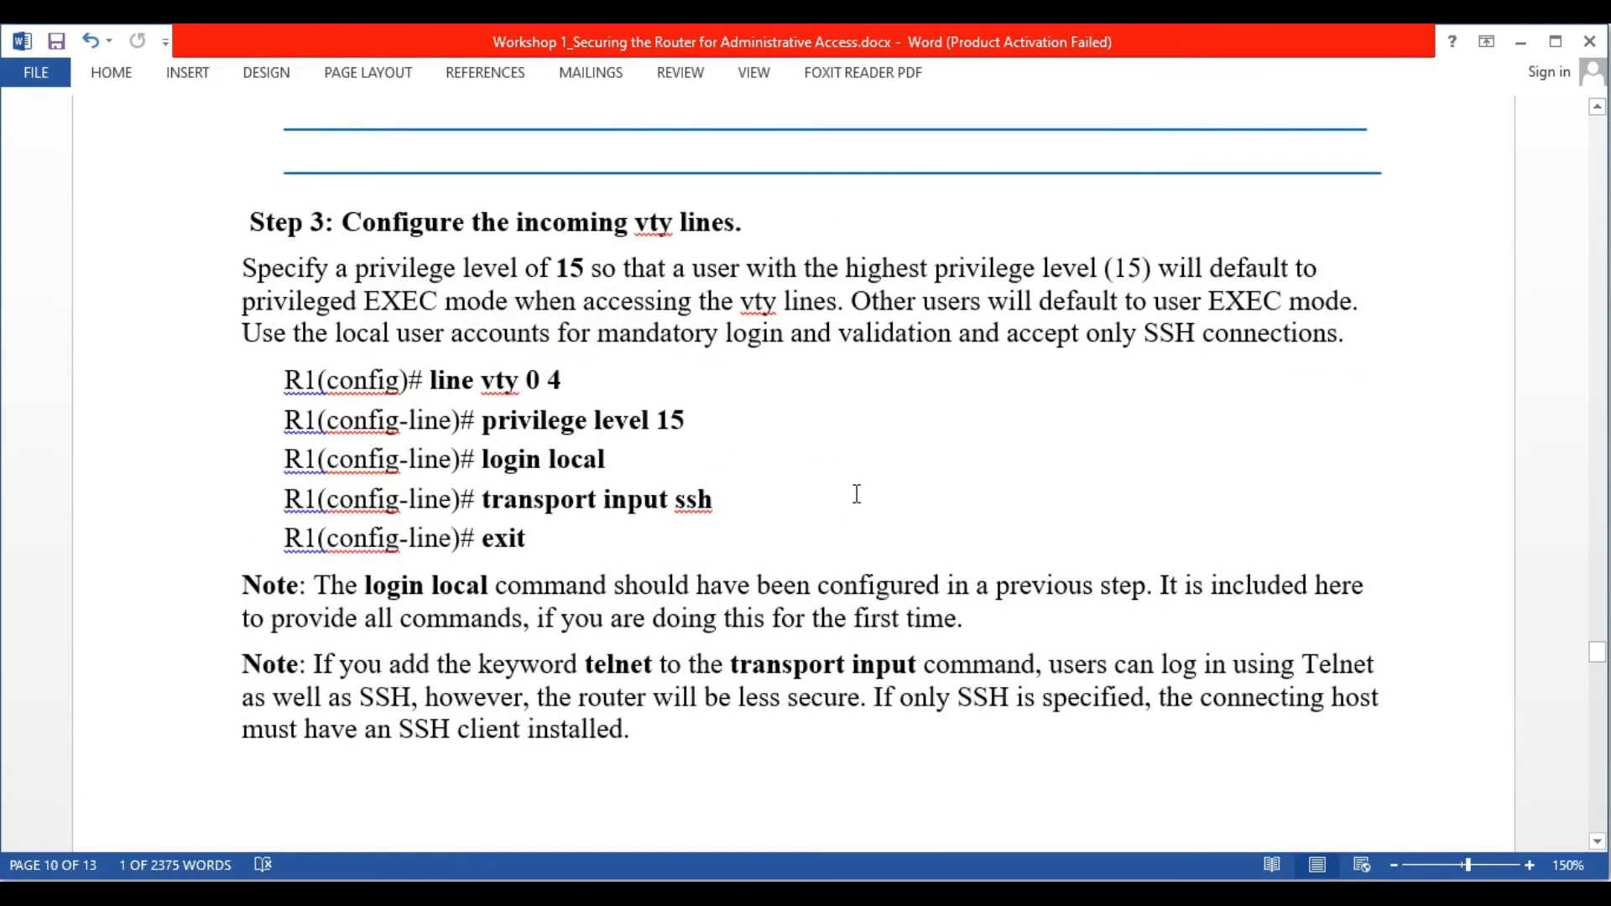
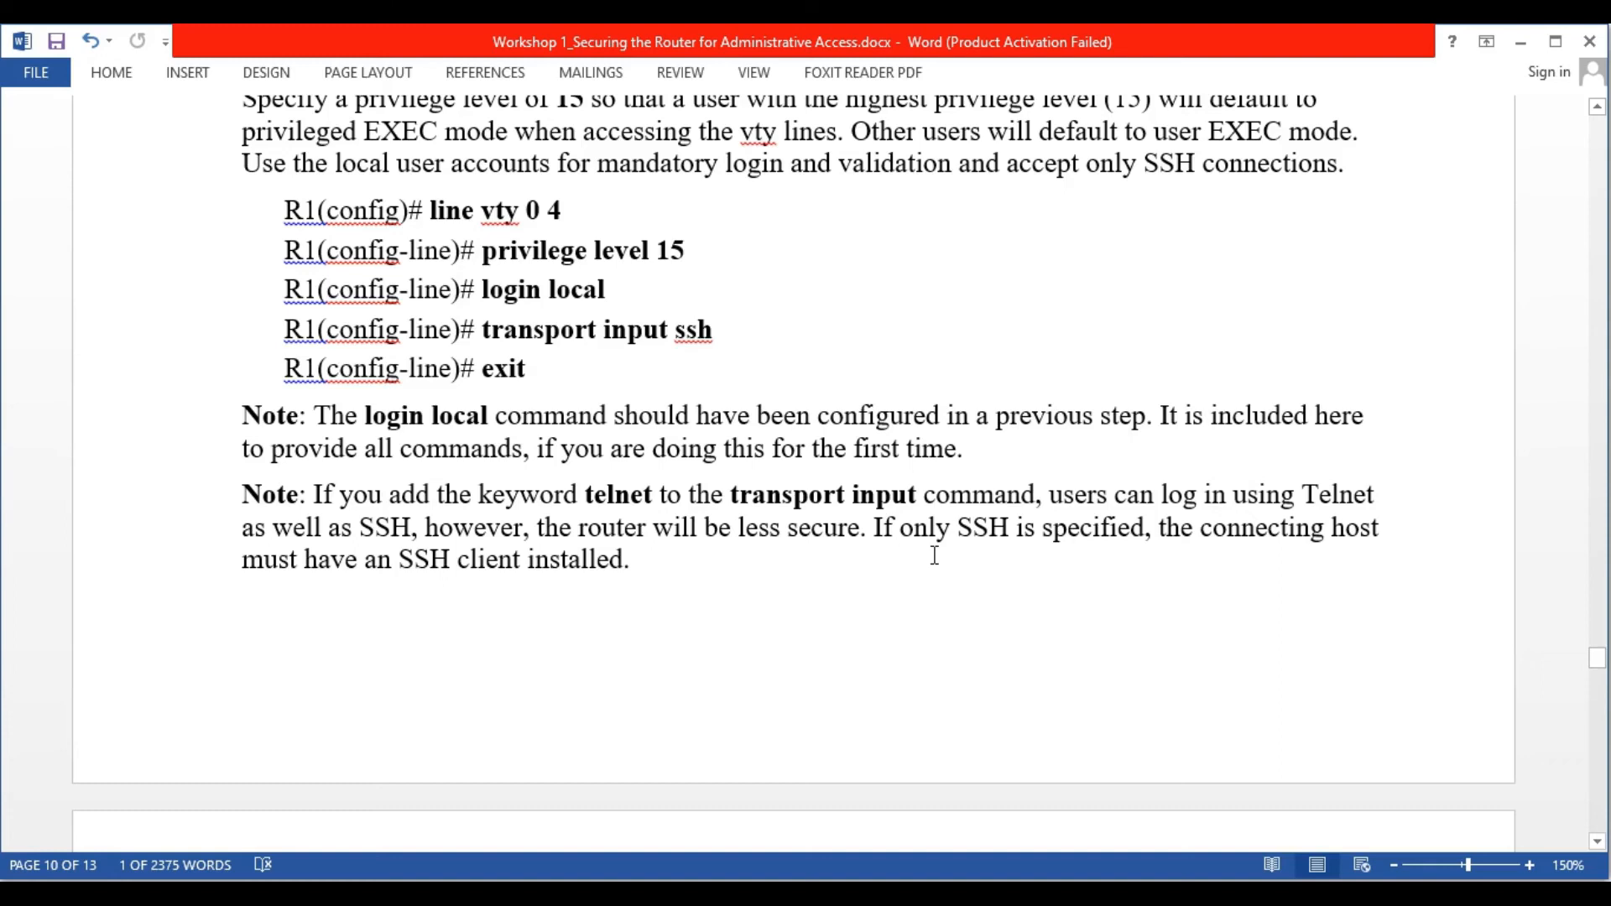
Scroll the Word guide to Step 4 (crypto key zeroize rsa) and Steps 5–6 on 1024-bit RSA keys
{"action": "scroll", "coordinate": [934, 555], "scroll_direction": "down", "scroll_amount": 6}
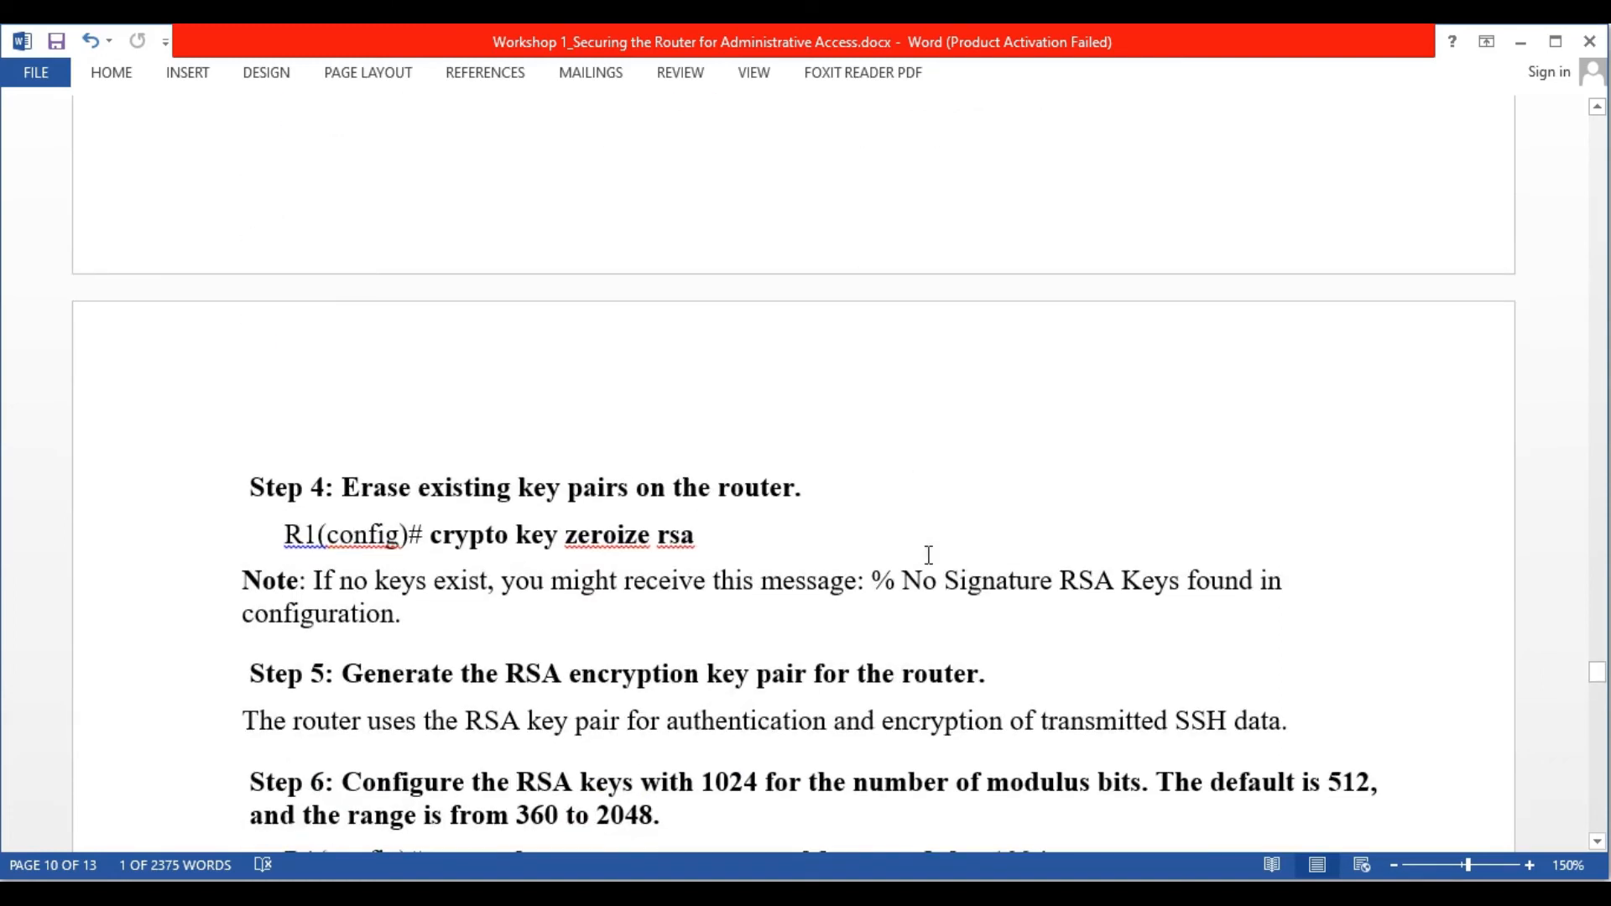
{"action": "scroll", "coordinate": [931, 554], "scroll_direction": "down", "scroll_amount": 2}
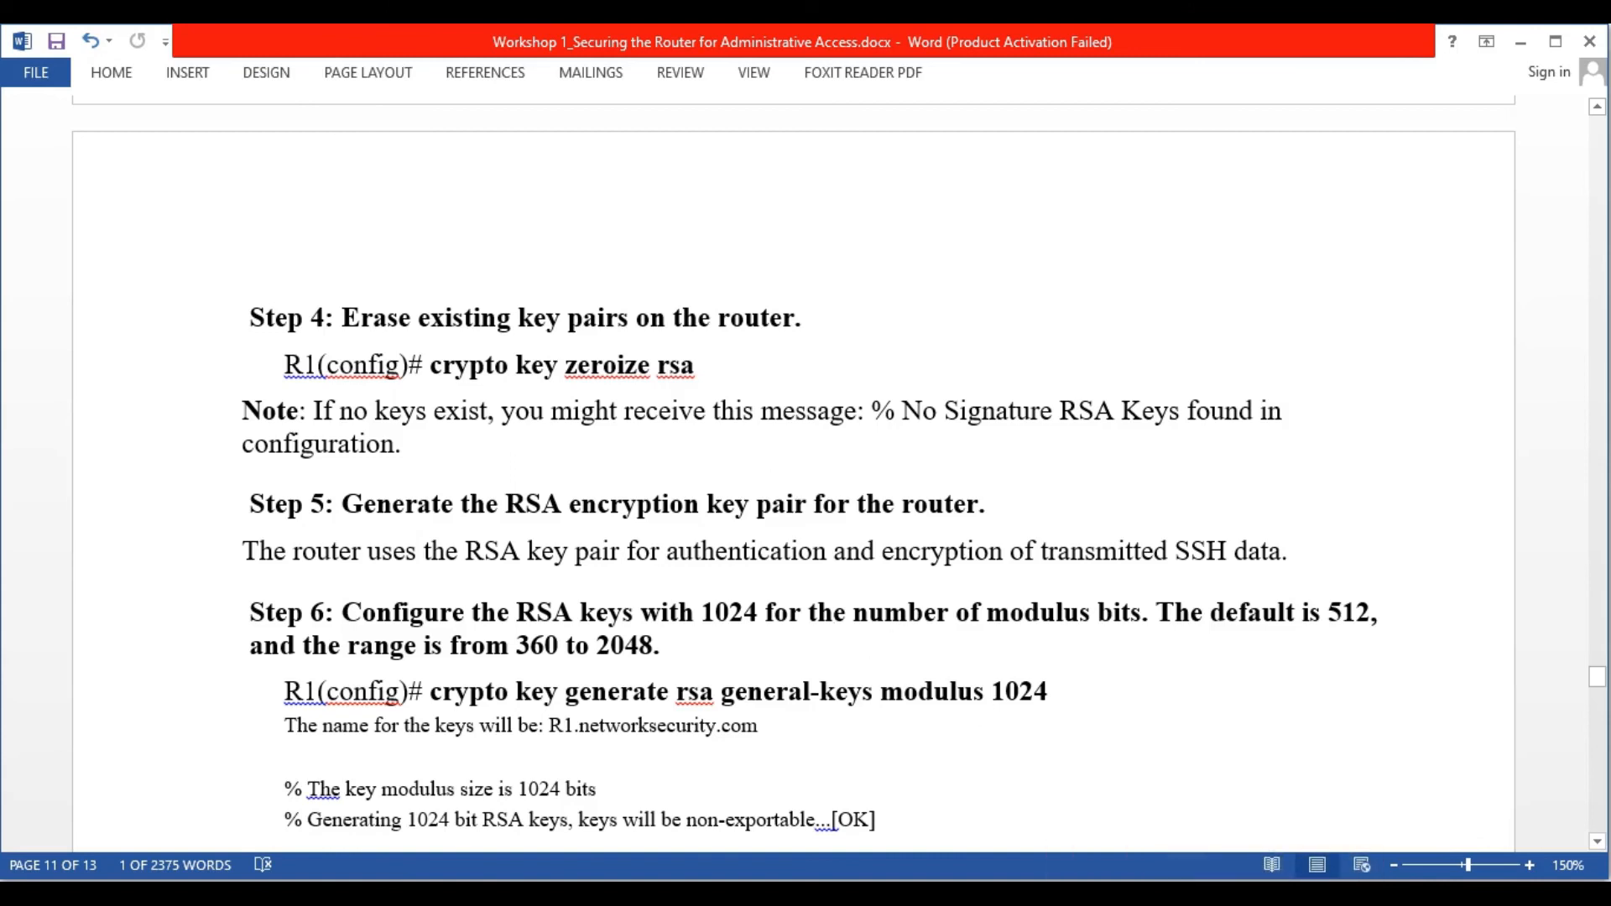
Clear the failed partial crypto command and enter global configuration mode with conf t
{"action": "left_click", "coordinate": [1262, 895]}
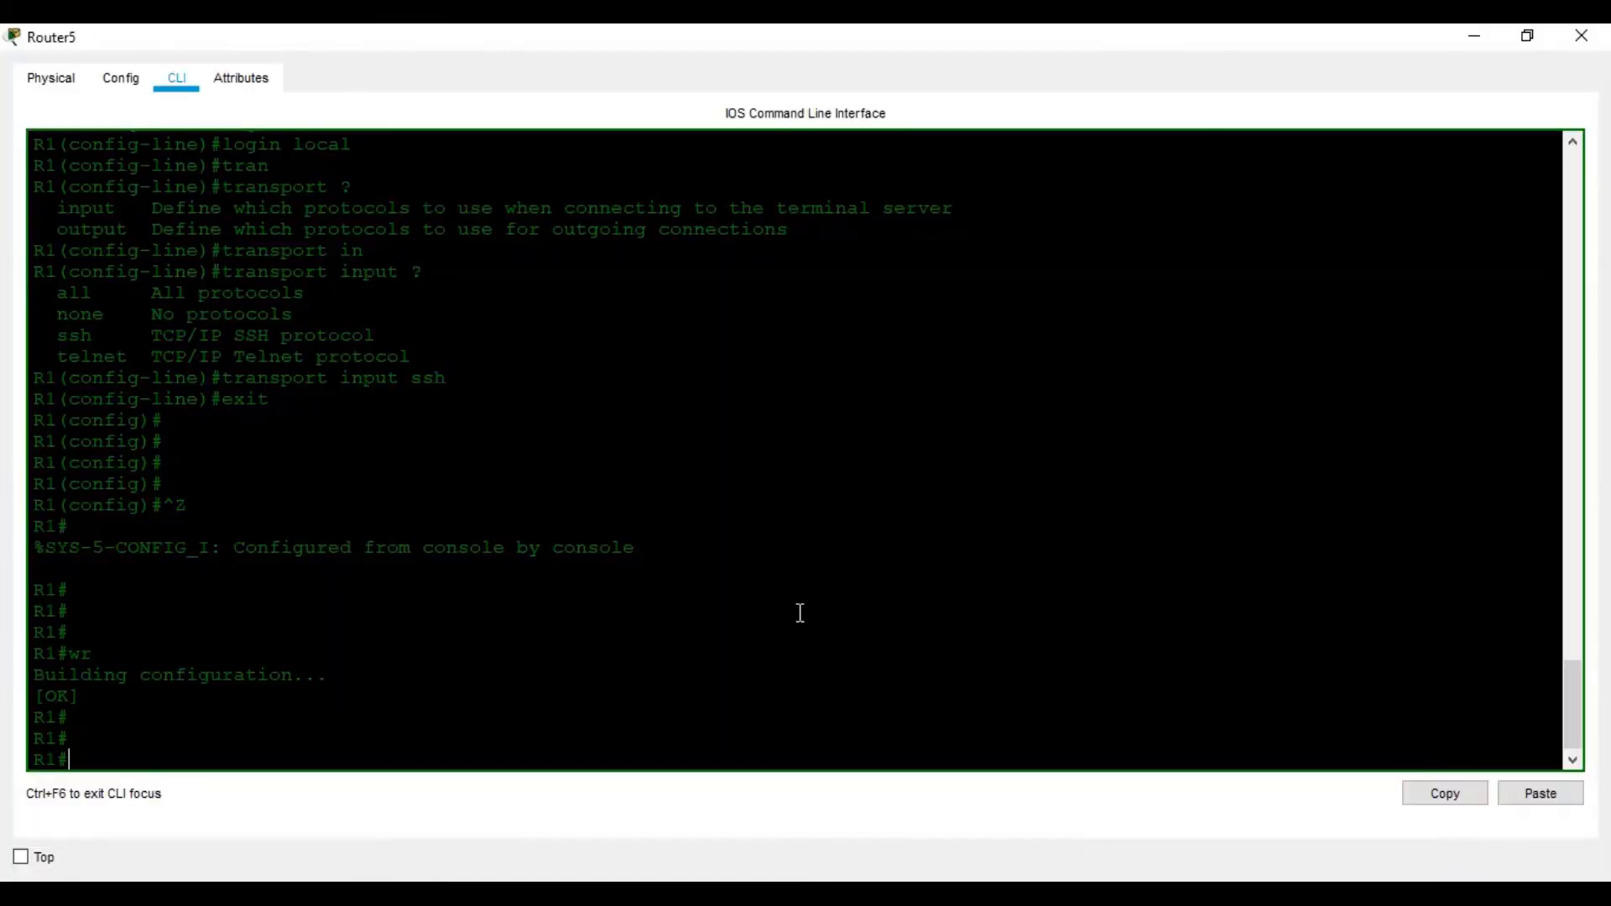
{"action": "type", "text": "cry"}
{"action": "key", "text": "Tab"}
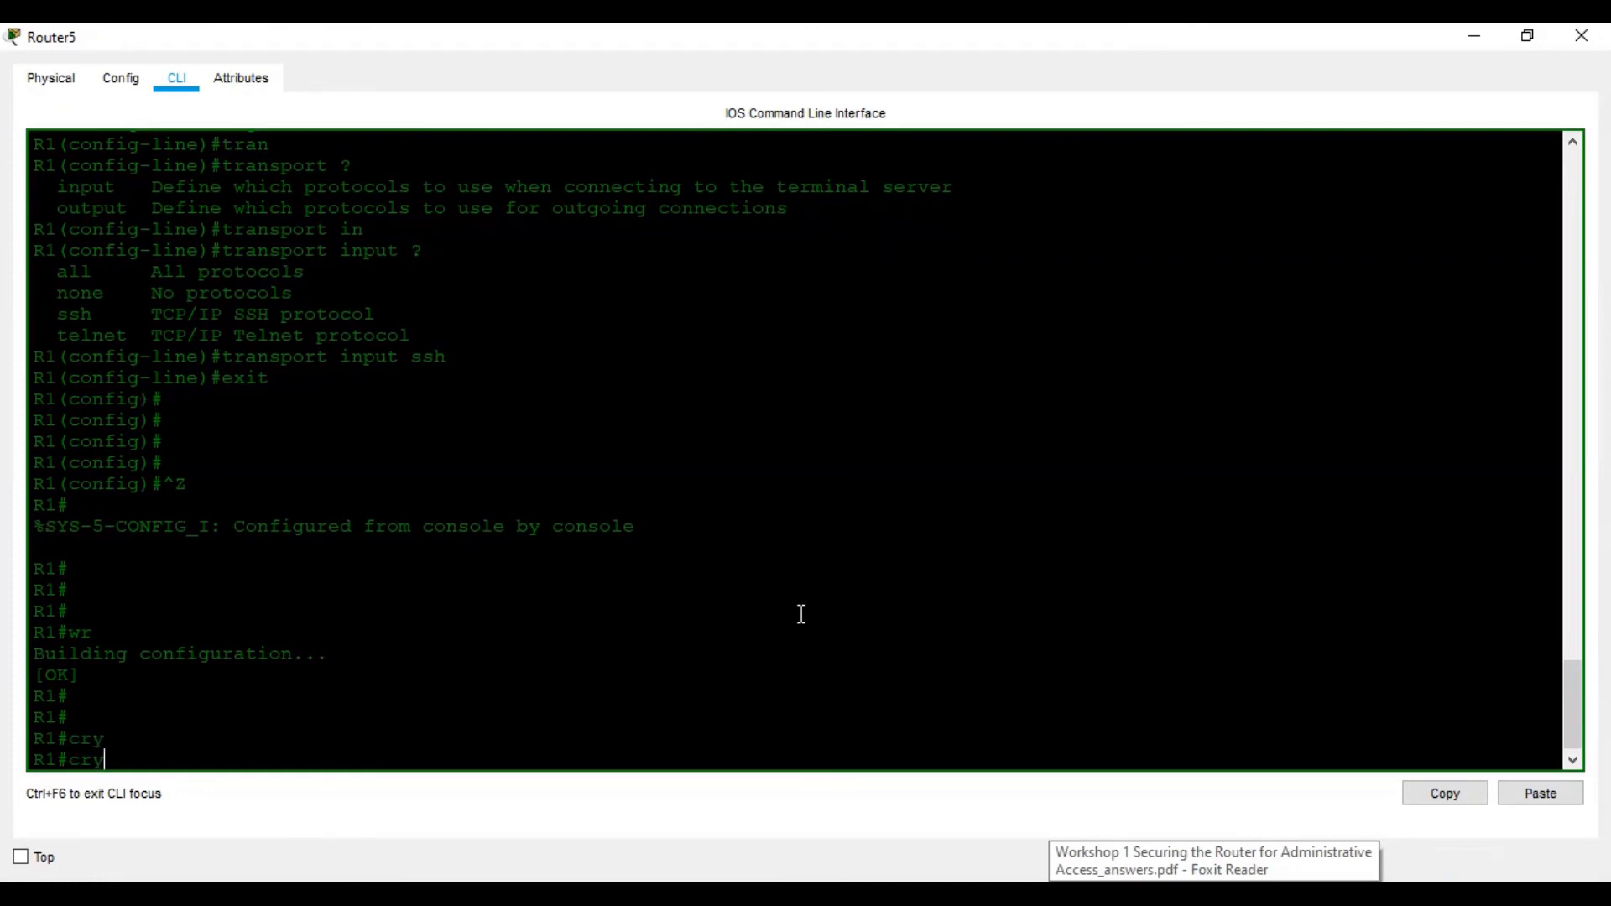
{"action": "type", "text": "p"}
{"action": "key", "text": "Tab"}
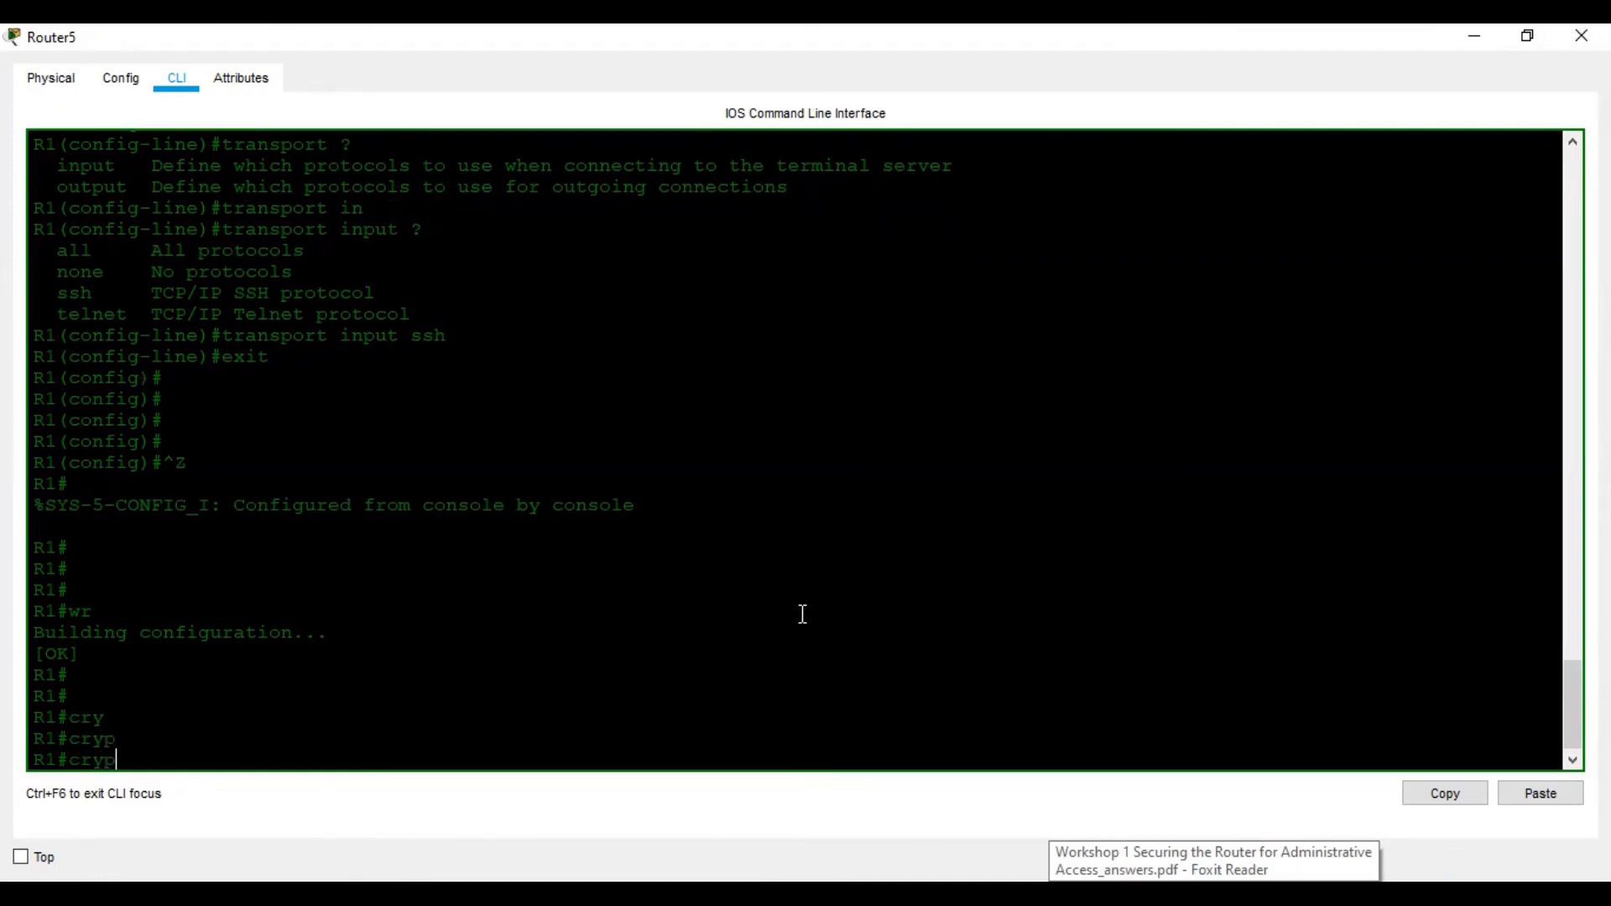
{"action": "left_click", "coordinate": [1262, 895]}
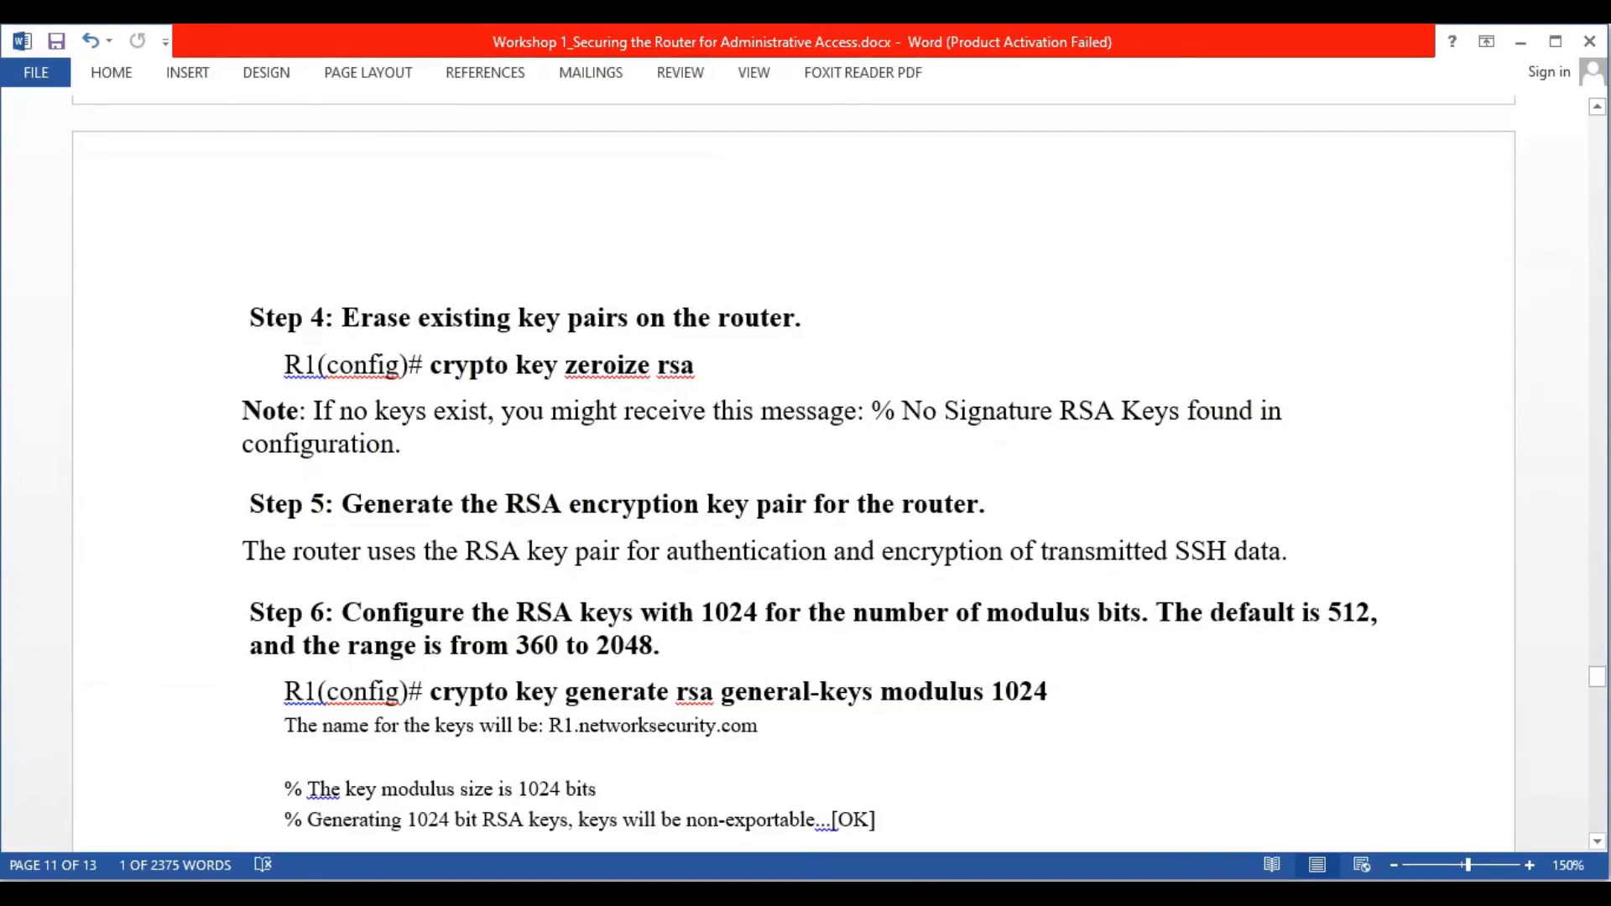
{"action": "left_click", "coordinate": [1262, 895]}
{"action": "key", "text": "BackSpace"}
{"action": "key", "text": "BackSpace"}
{"action": "key", "text": "BackSpace"}
{"action": "key", "text": "BackSpace"}
{"action": "type", "text": "conf t"}
{"action": "key", "text": "Return"}
{"action": "key", "text": "Return"}
Build the crypto key zeroize command, correcting typos along the way
{"action": "type", "text": "cty"}
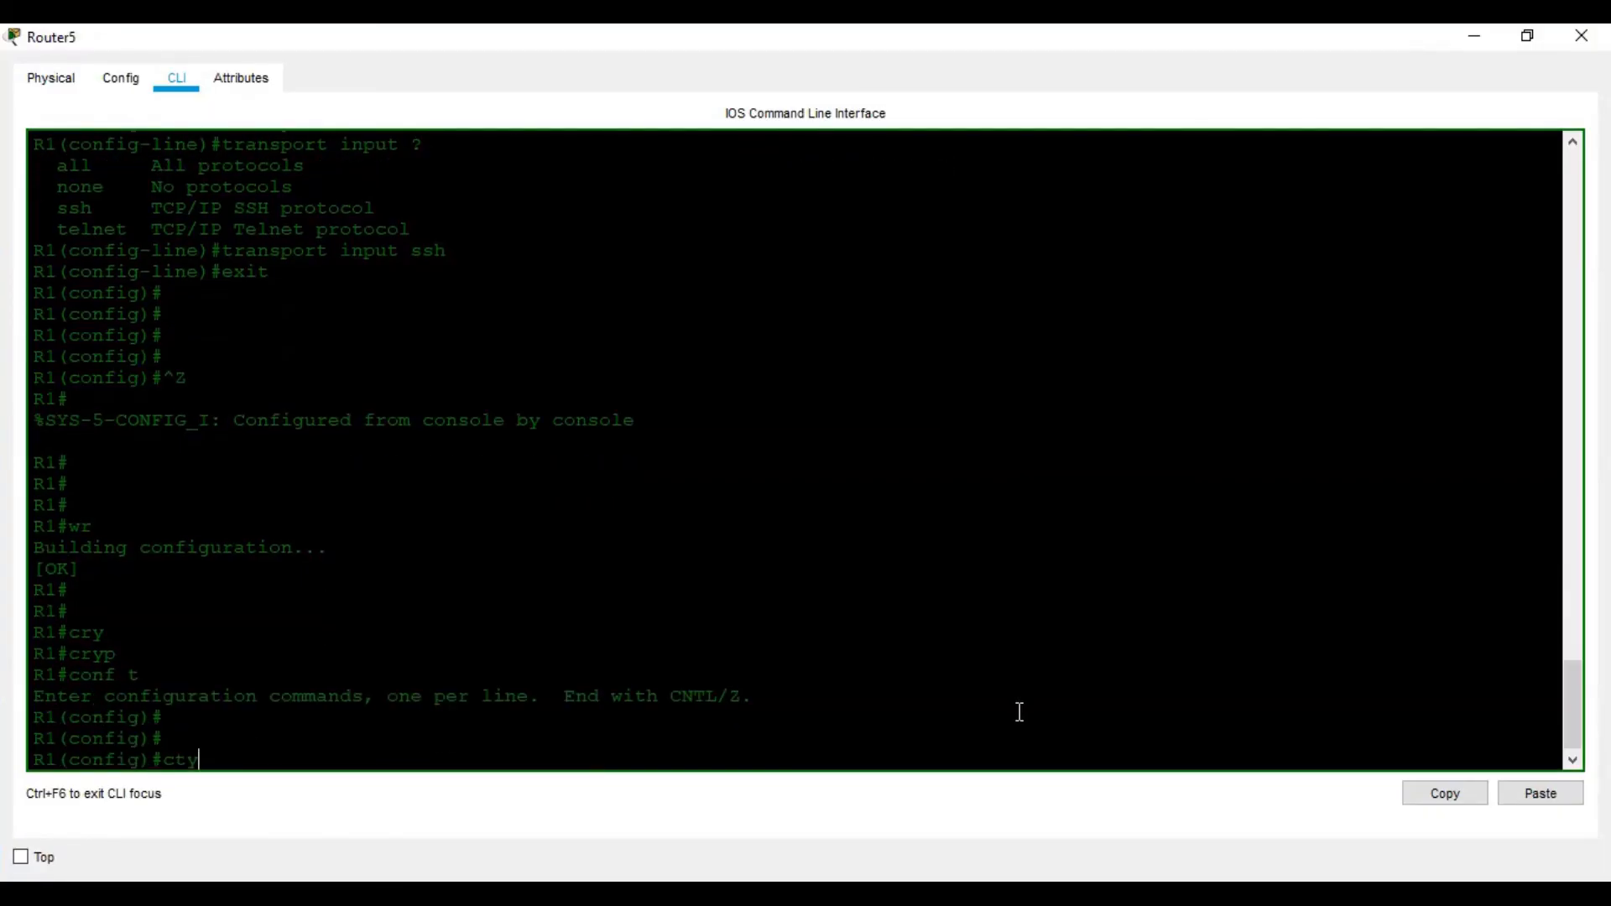
{"action": "key", "text": "Tab"}
{"action": "type", "text": "p"}
{"action": "key", "text": "Tab"}
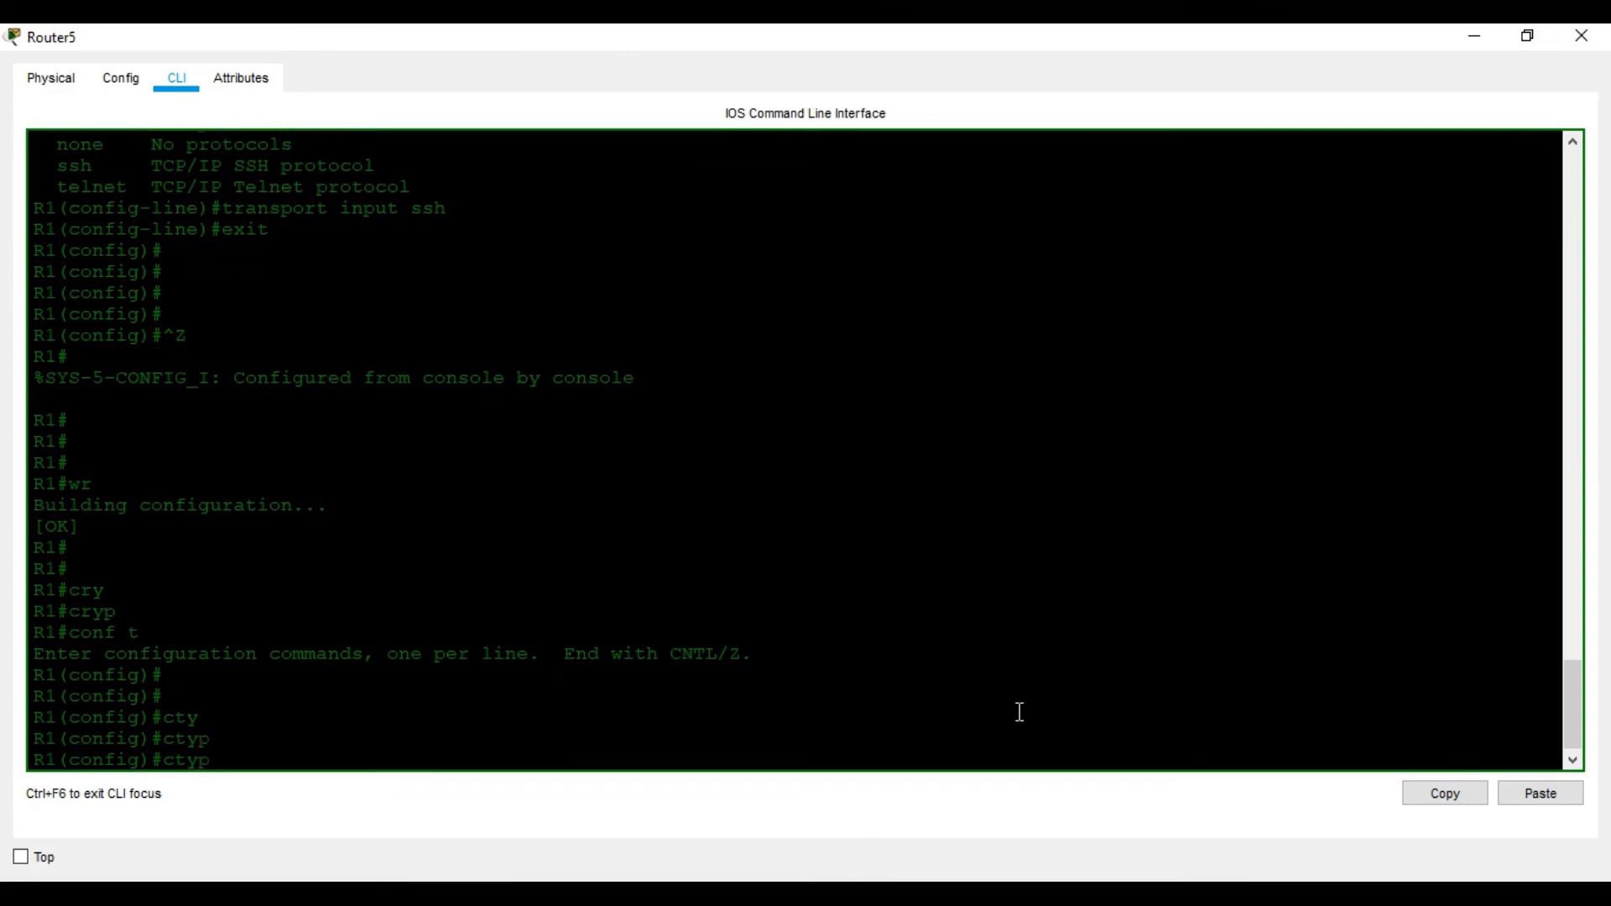
{"action": "key", "text": "BackSpace"}
{"action": "key", "text": "BackSpace"}
{"action": "key", "text": "BackSpace"}
{"action": "type", "text": "ryp"}
{"action": "key", "text": "Tab"}
{"action": "type", "text": "?"}
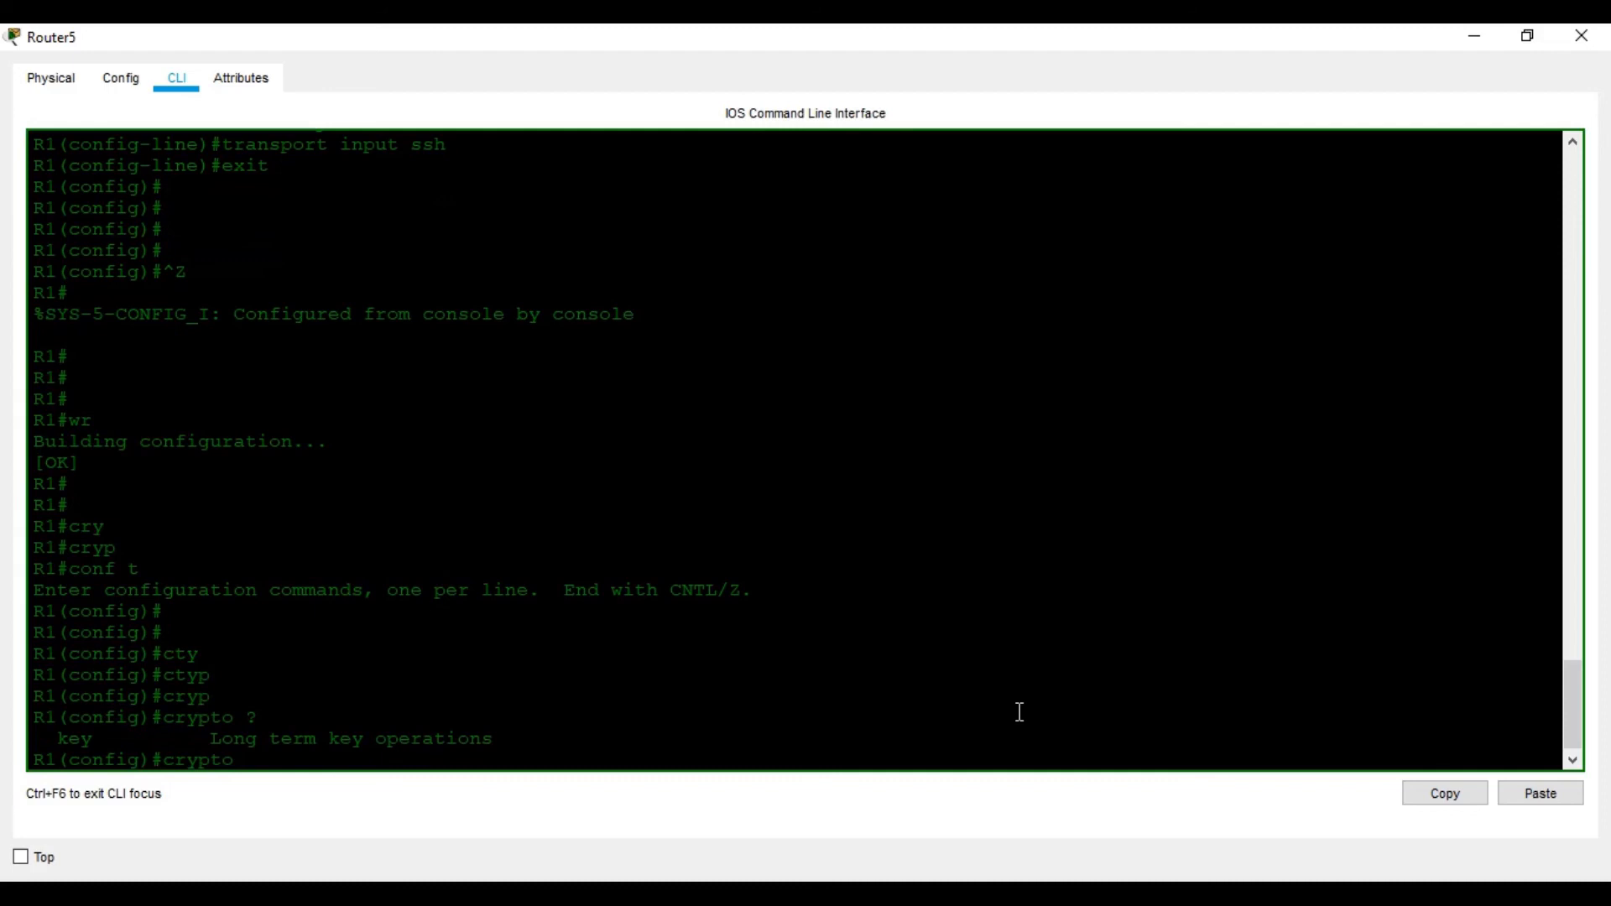
{"action": "type", "text": "k"}
{"action": "key", "text": "Tab"}
{"action": "type", "text": "?"}
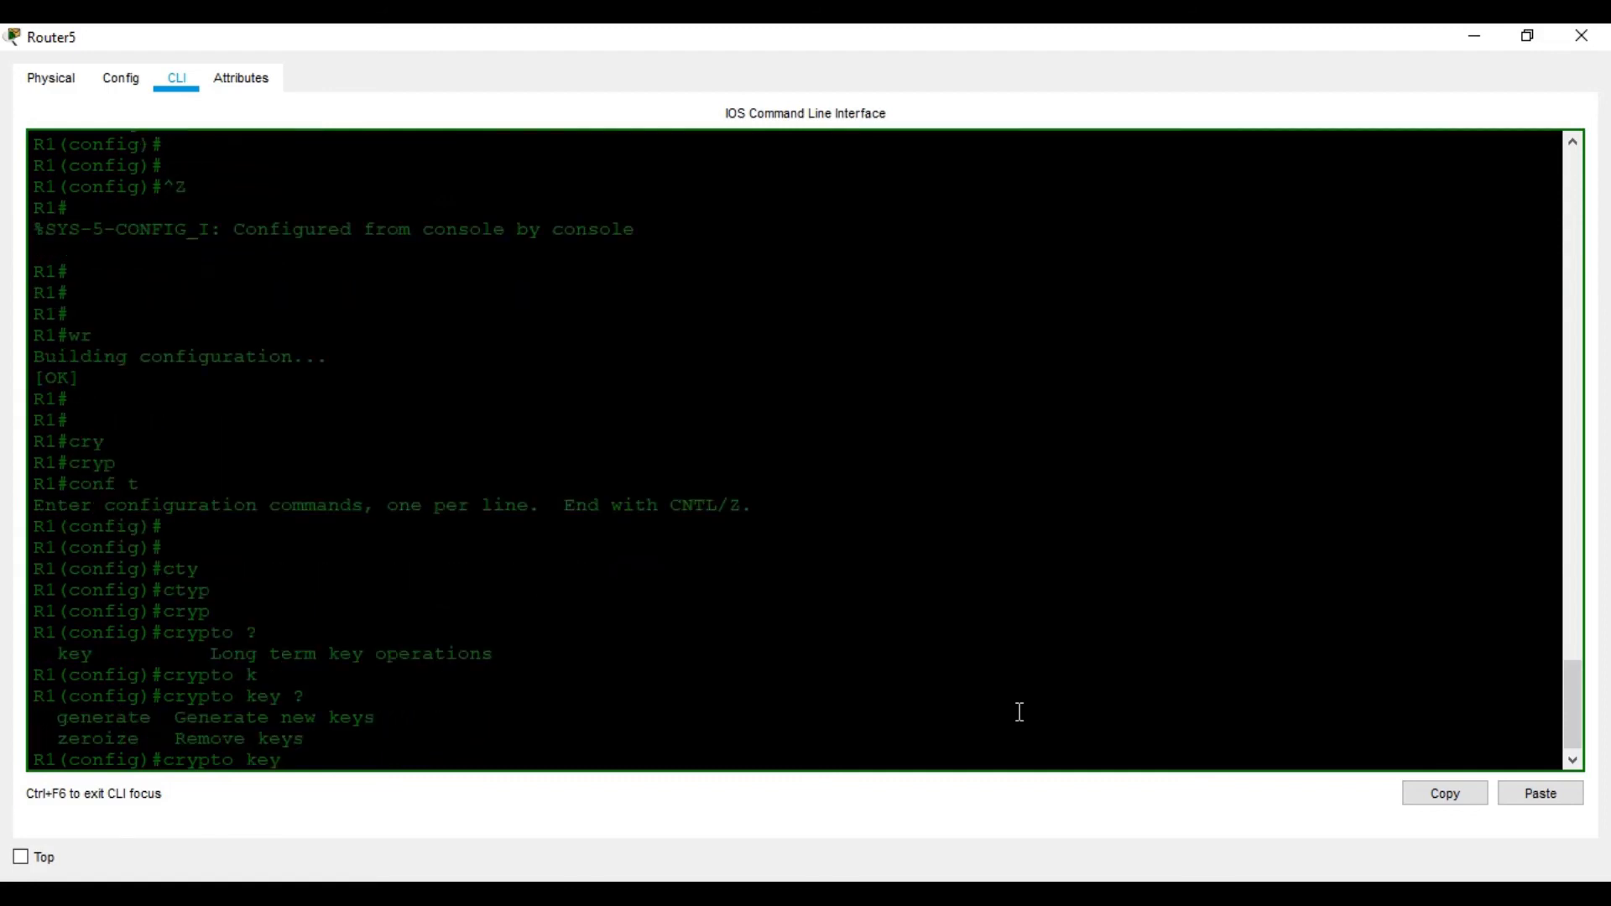
{"action": "type", "text": "se"}
{"action": "key", "text": "Tab"}
{"action": "key", "text": "BackSpace"}
{"action": "key", "text": "BackSpace"}
{"action": "type", "text": "ze"}
{"action": "key", "text": "Tab"}
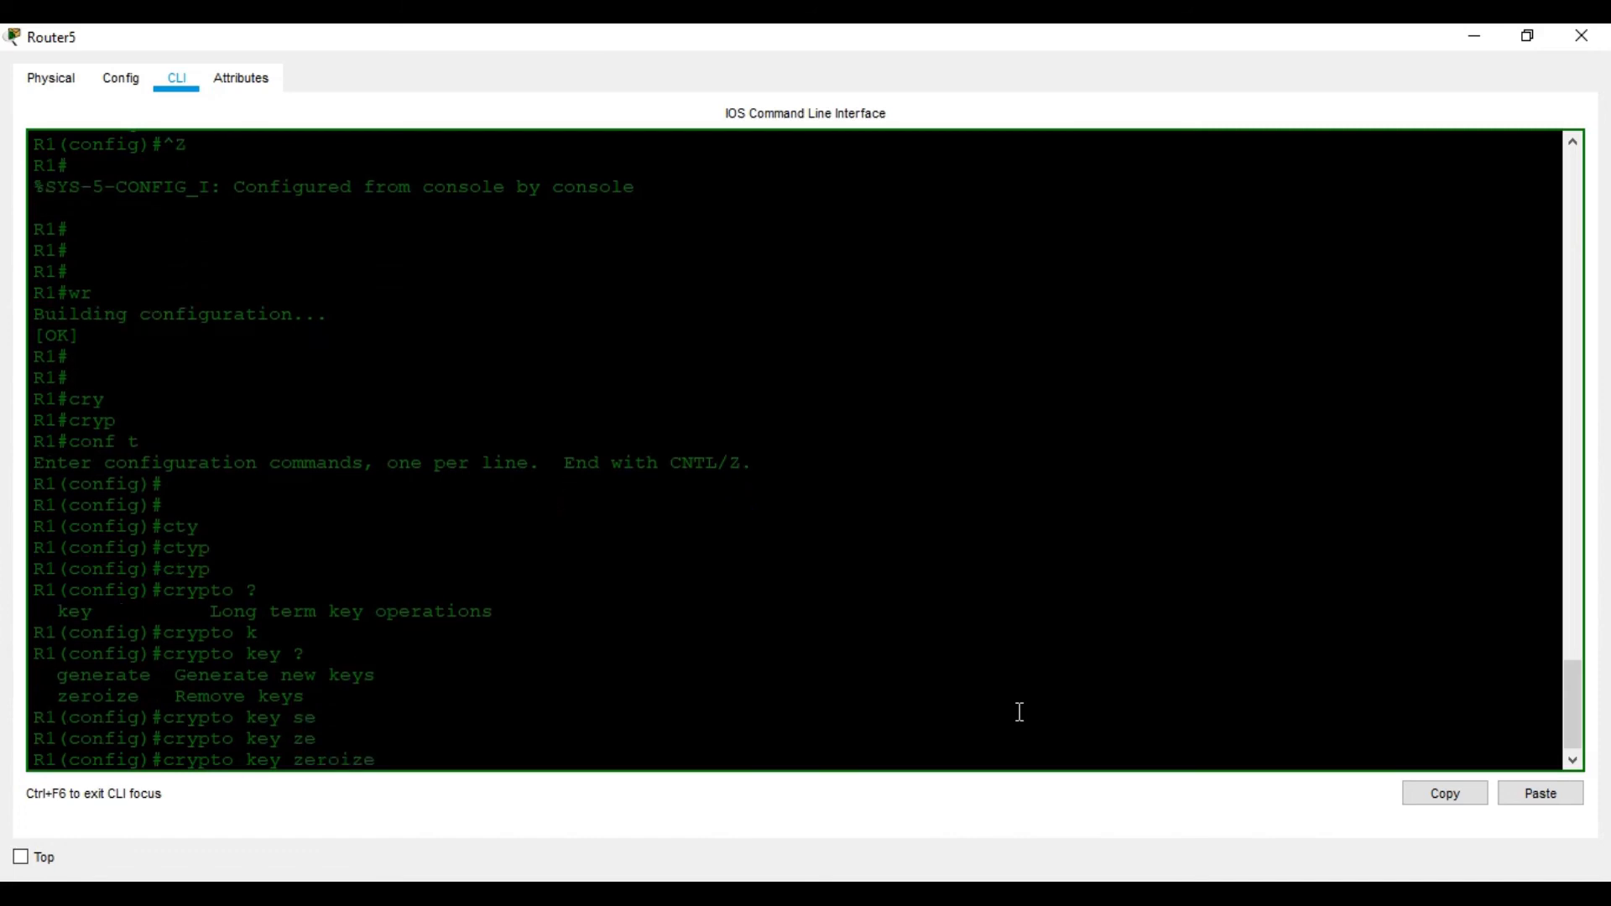
{"action": "type", "text": "?"}
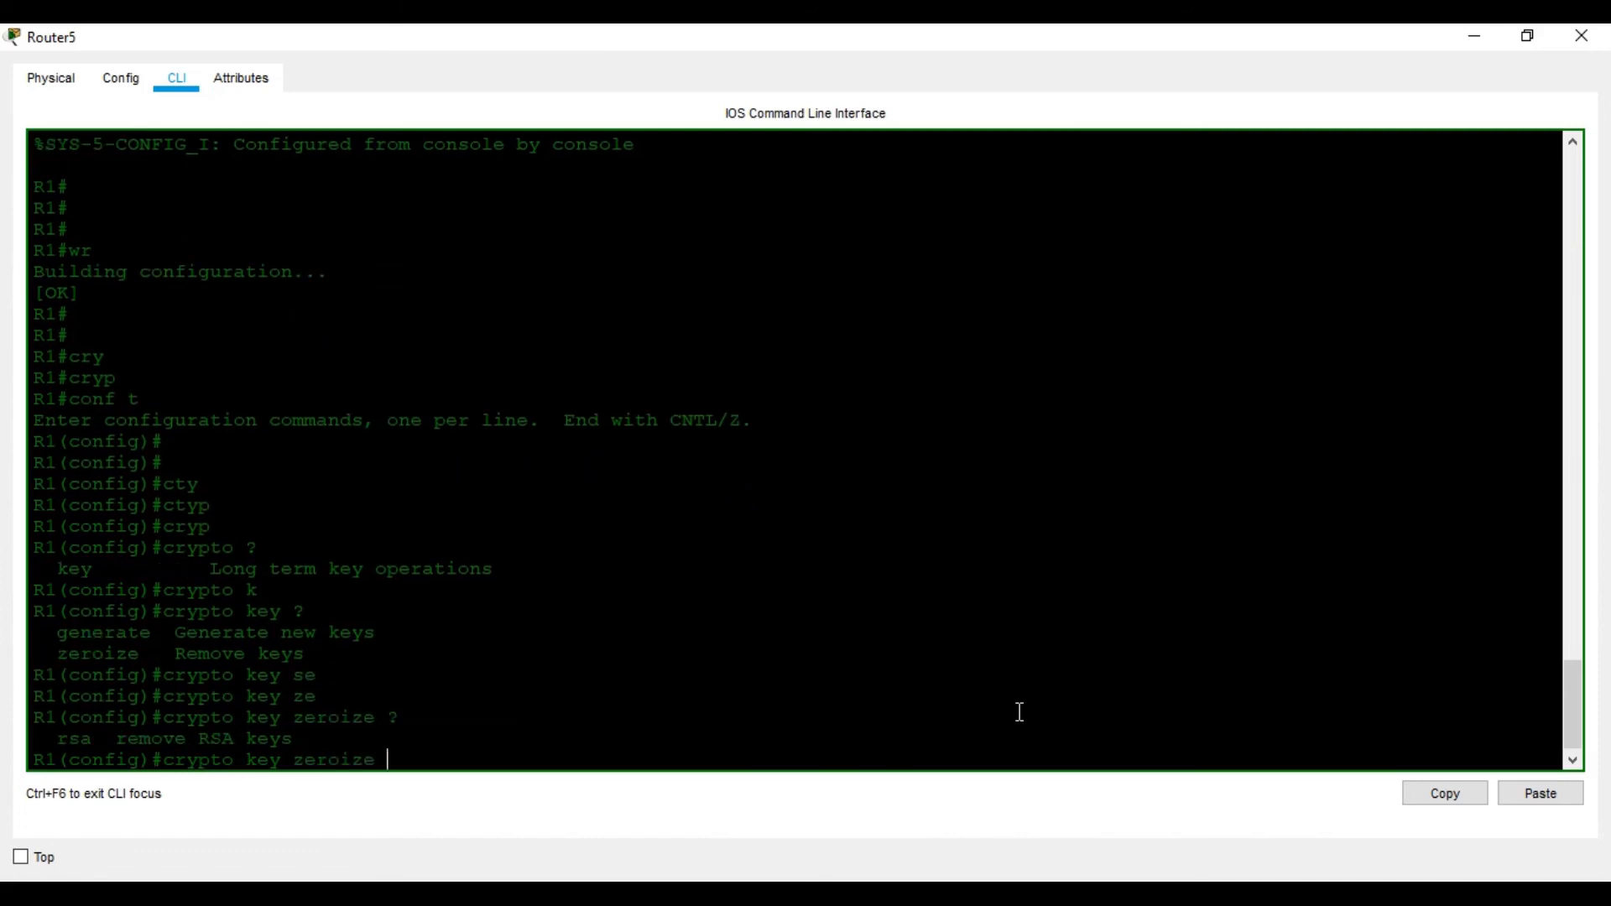
Add rsa and run crypto key zeroize rsa; R1 reports no signature RSA keys found
{"action": "key", "text": "alt+Tab"}
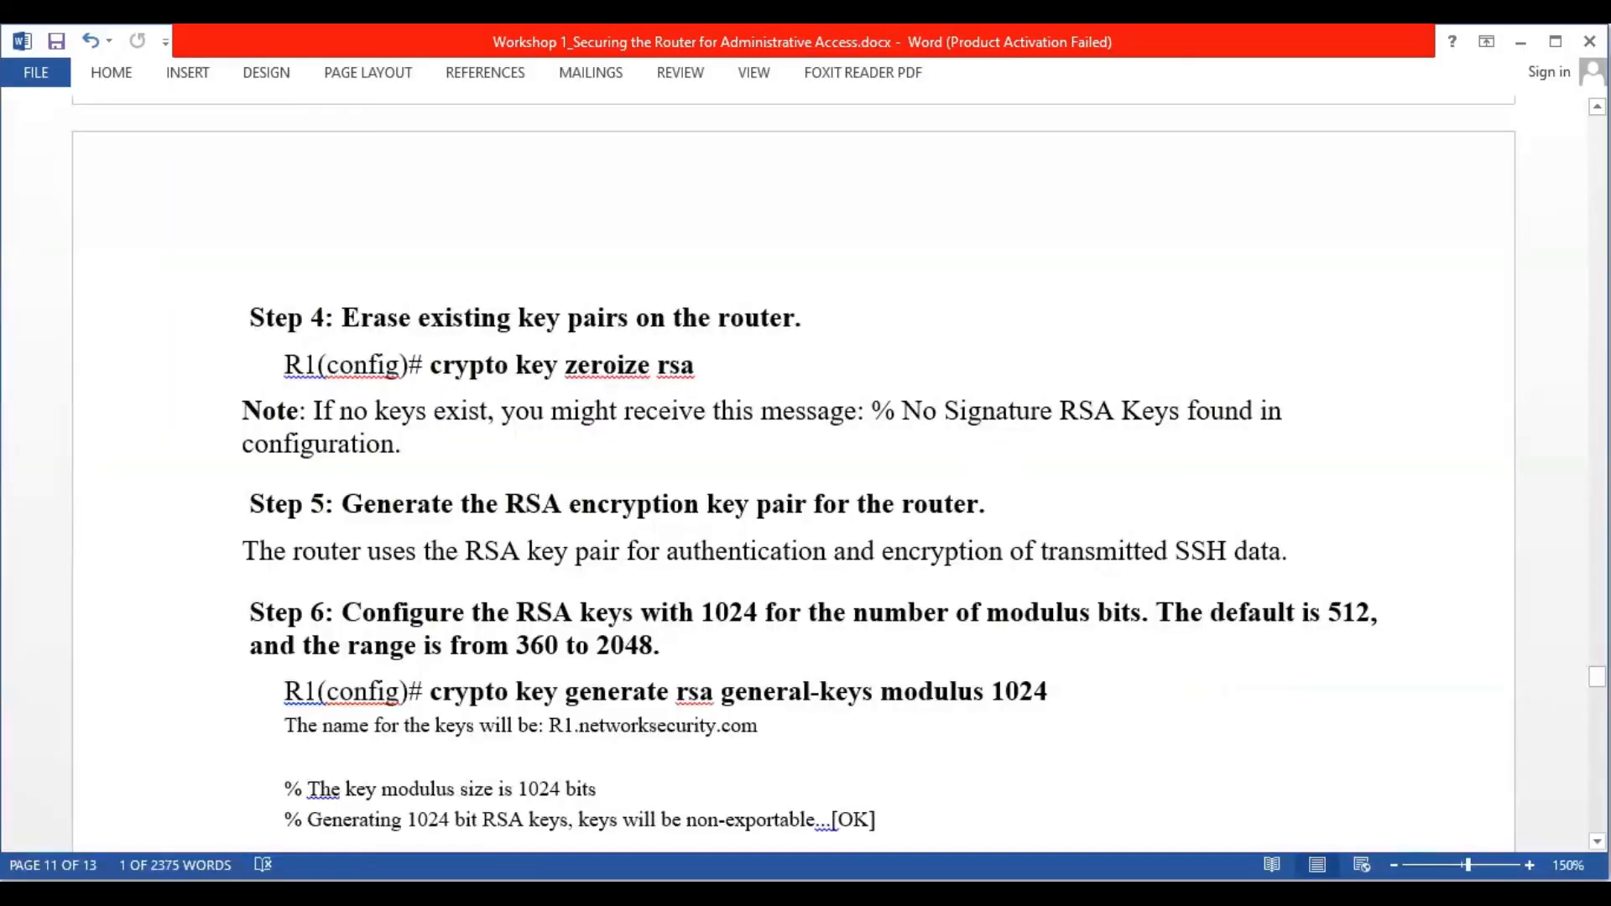
{"action": "key", "text": "alt+Tab"}
{"action": "type", "text": "rs"}
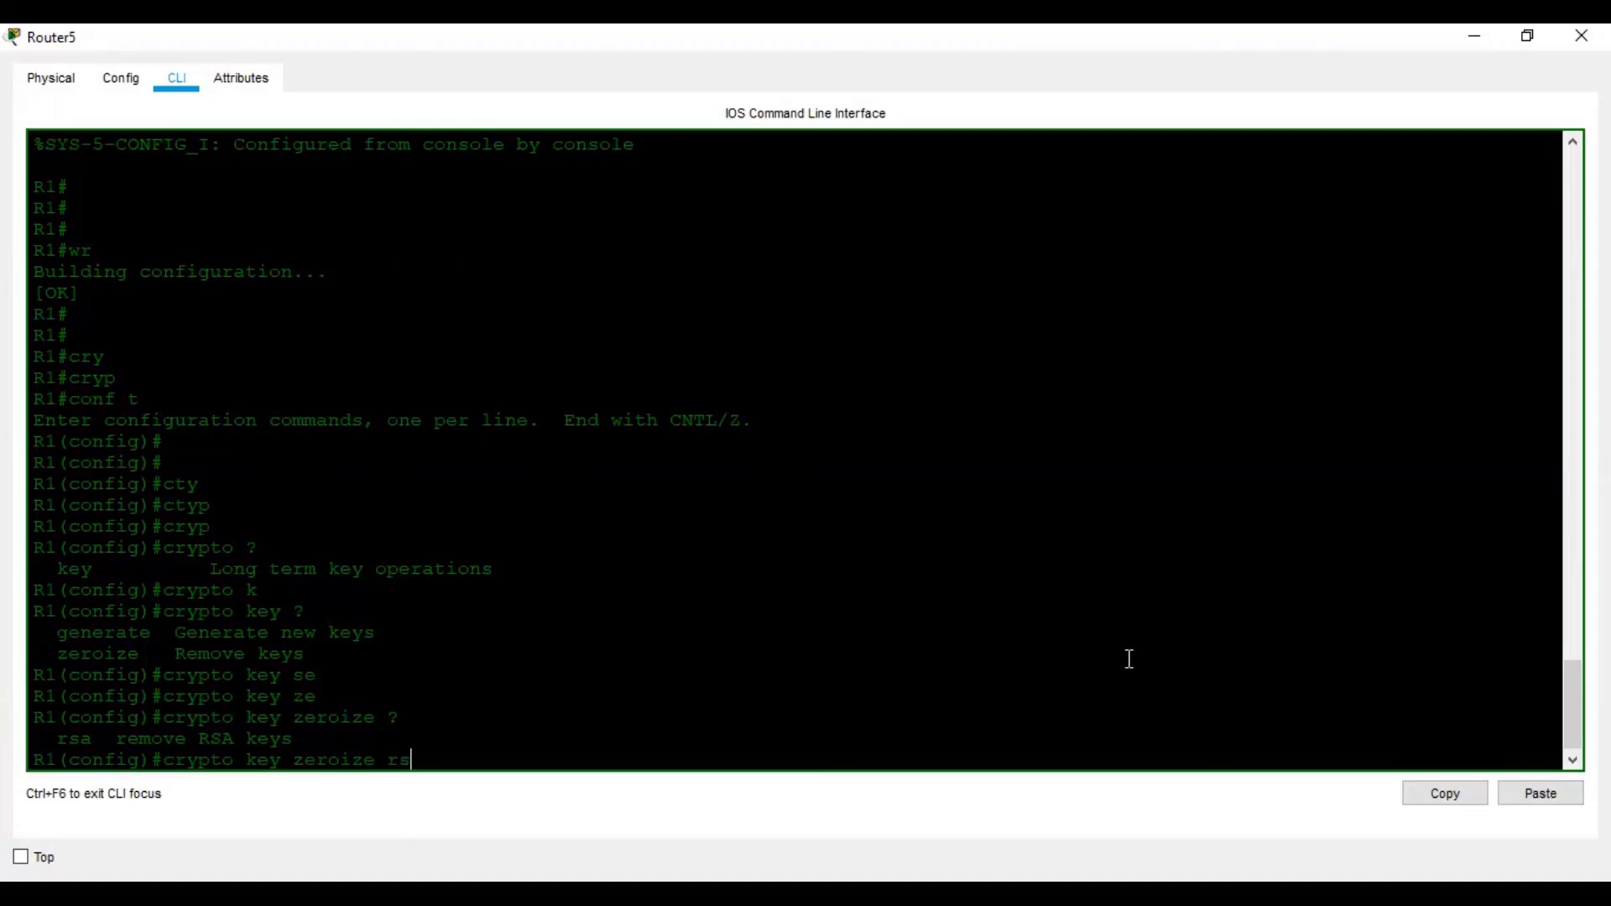
{"action": "key", "text": "Tab"}
{"action": "type", "text": "?"}
{"action": "key", "text": "Return"}
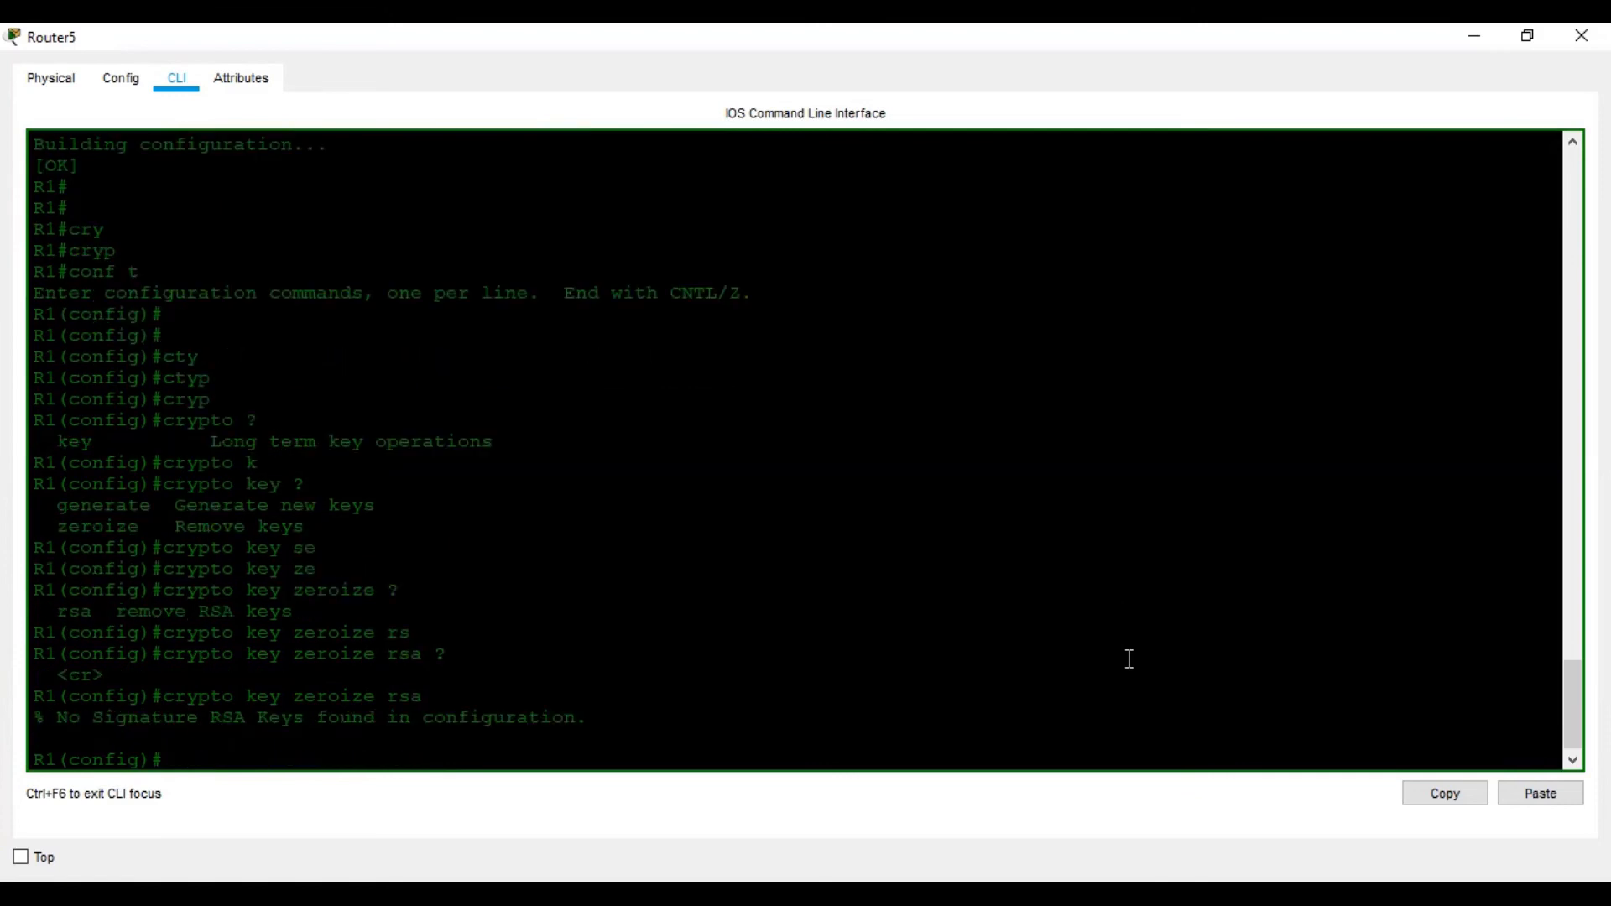
{"action": "left_click", "coordinate": [1108, 889]}
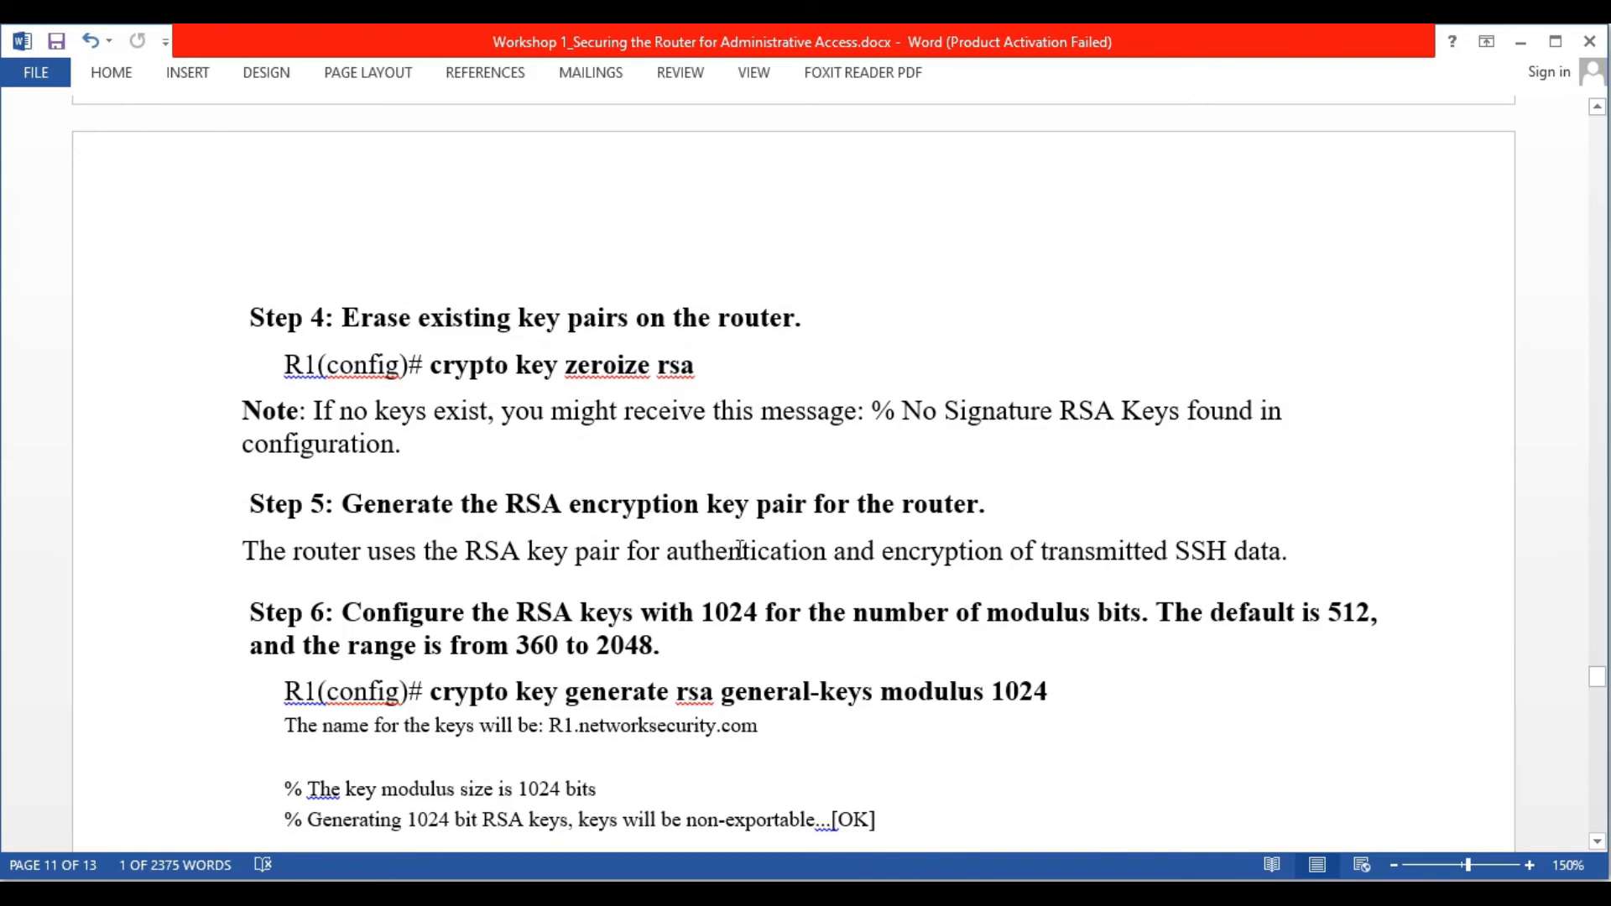
Start the command crypto key generate rsa at R1's configuration prompt
{"action": "scroll", "coordinate": [739, 550], "scroll_direction": "down", "scroll_amount": 4}
{"action": "scroll", "coordinate": [651, 479], "scroll_direction": "up", "scroll_amount": 2}
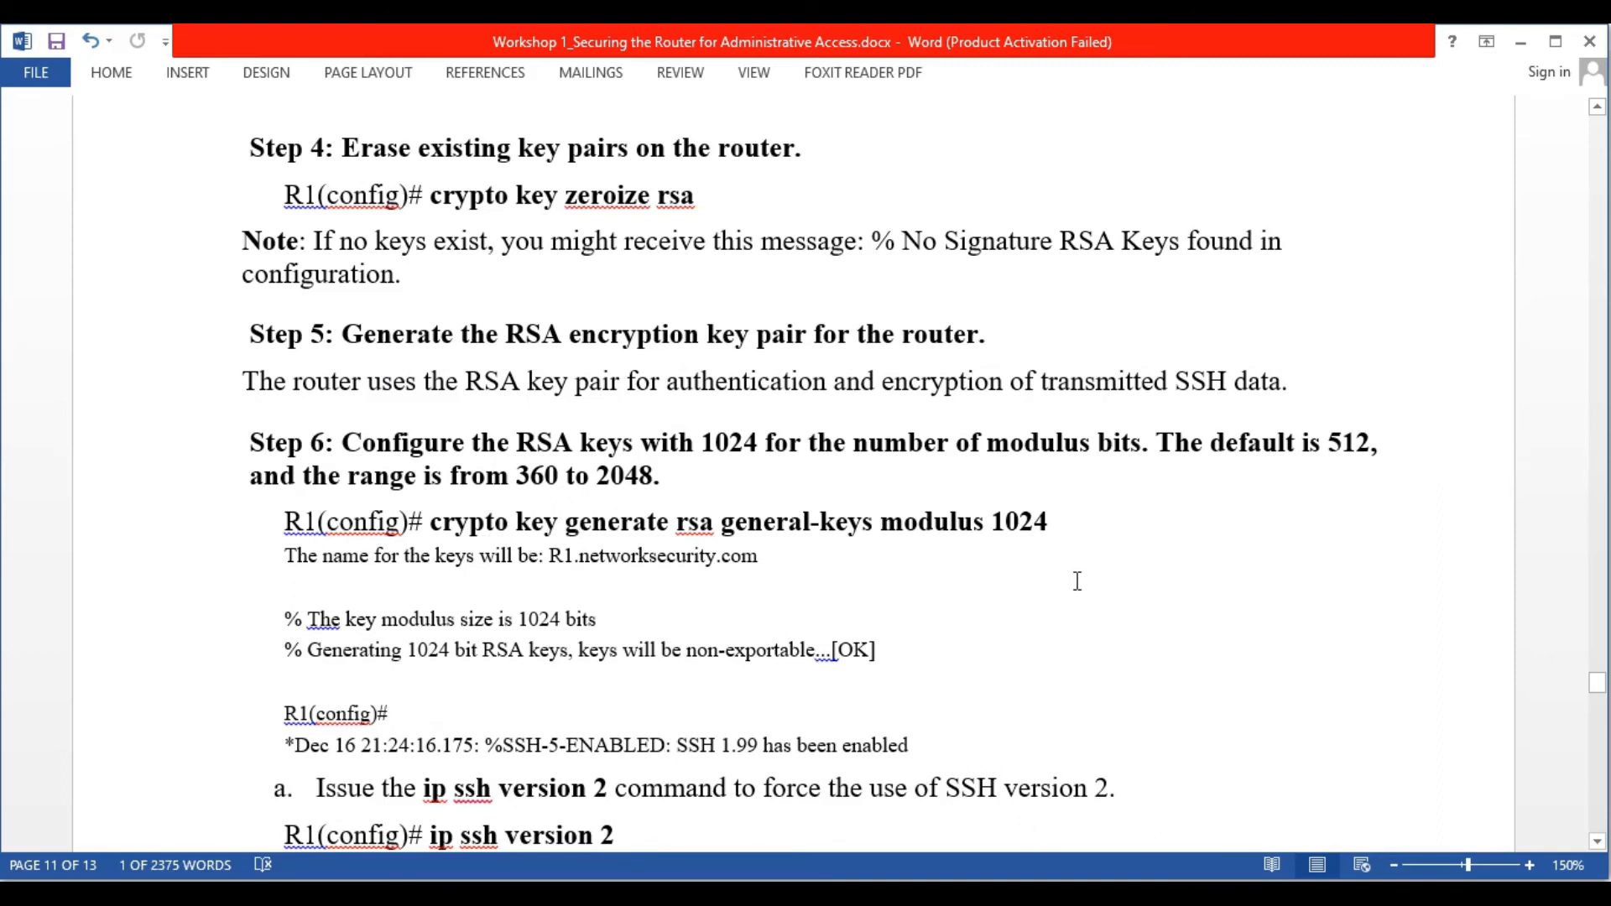
{"action": "key", "text": "alt+Tab"}
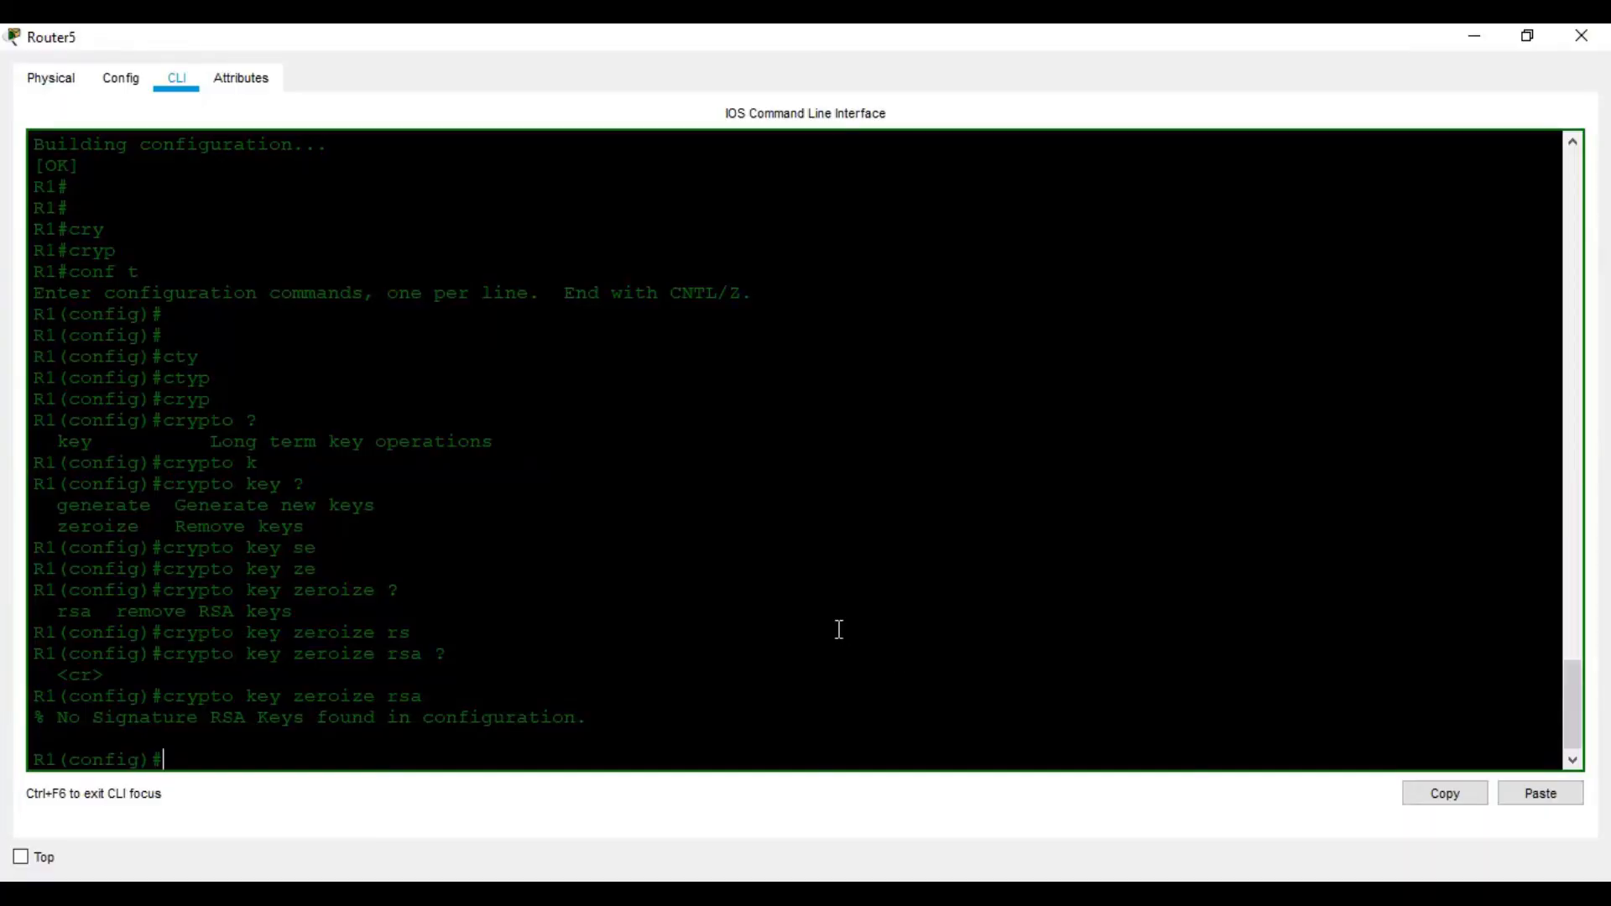
{"action": "type", "text": "cr"}
{"action": "key", "text": "Tab"}
{"action": "type", "text": "?"}
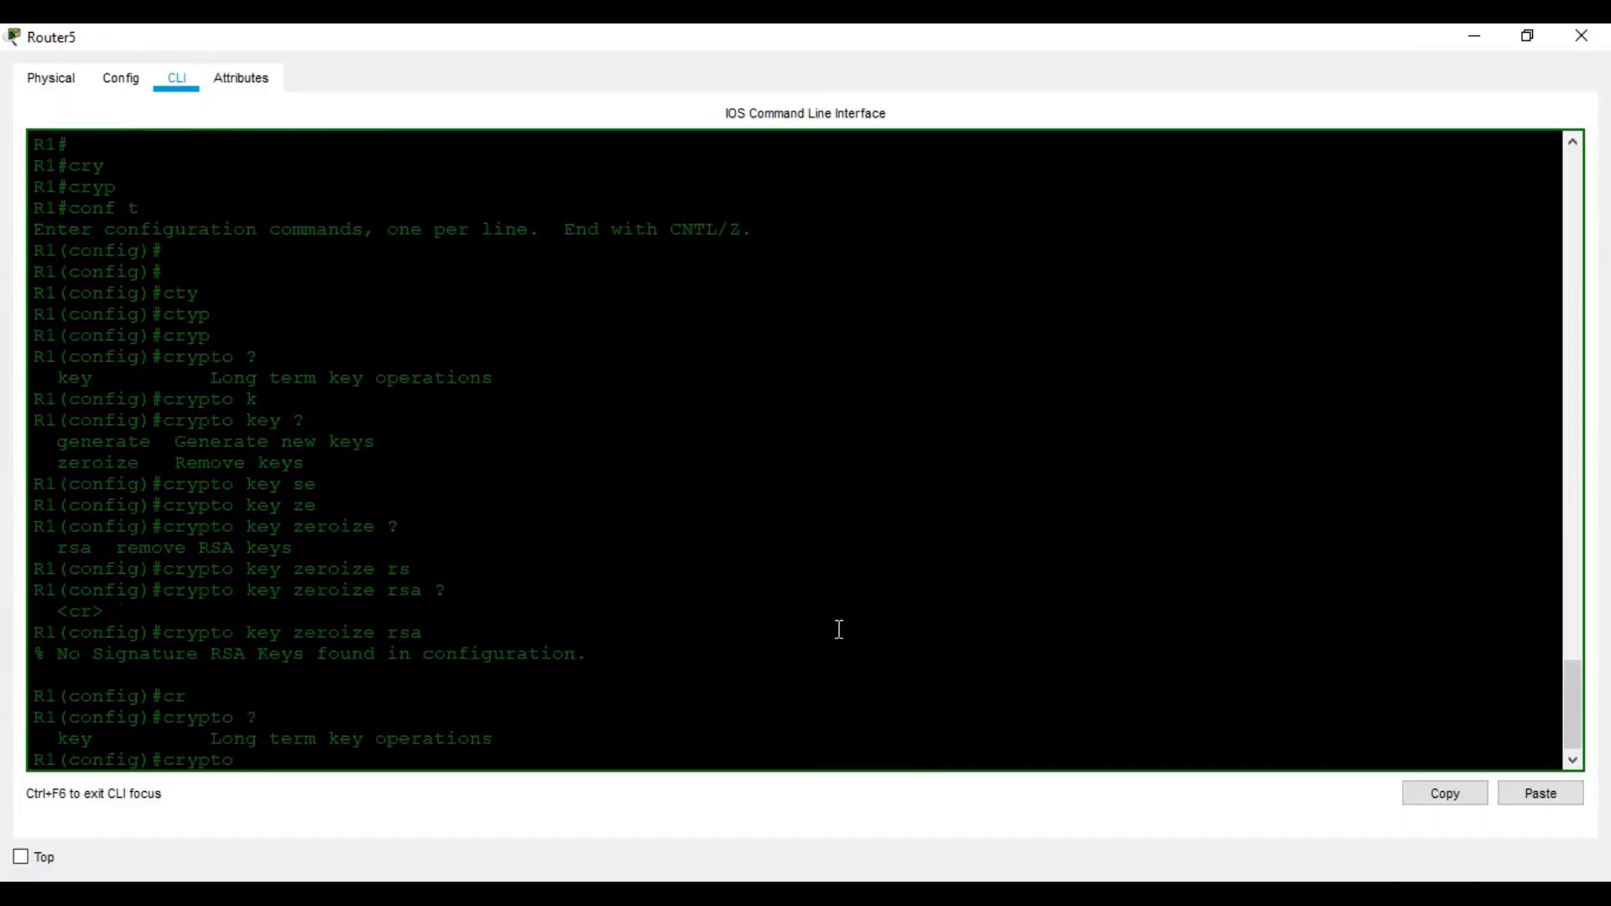
{"action": "type", "text": "ke"}
{"action": "key", "text": "Tab"}
{"action": "type", "text": "?"}
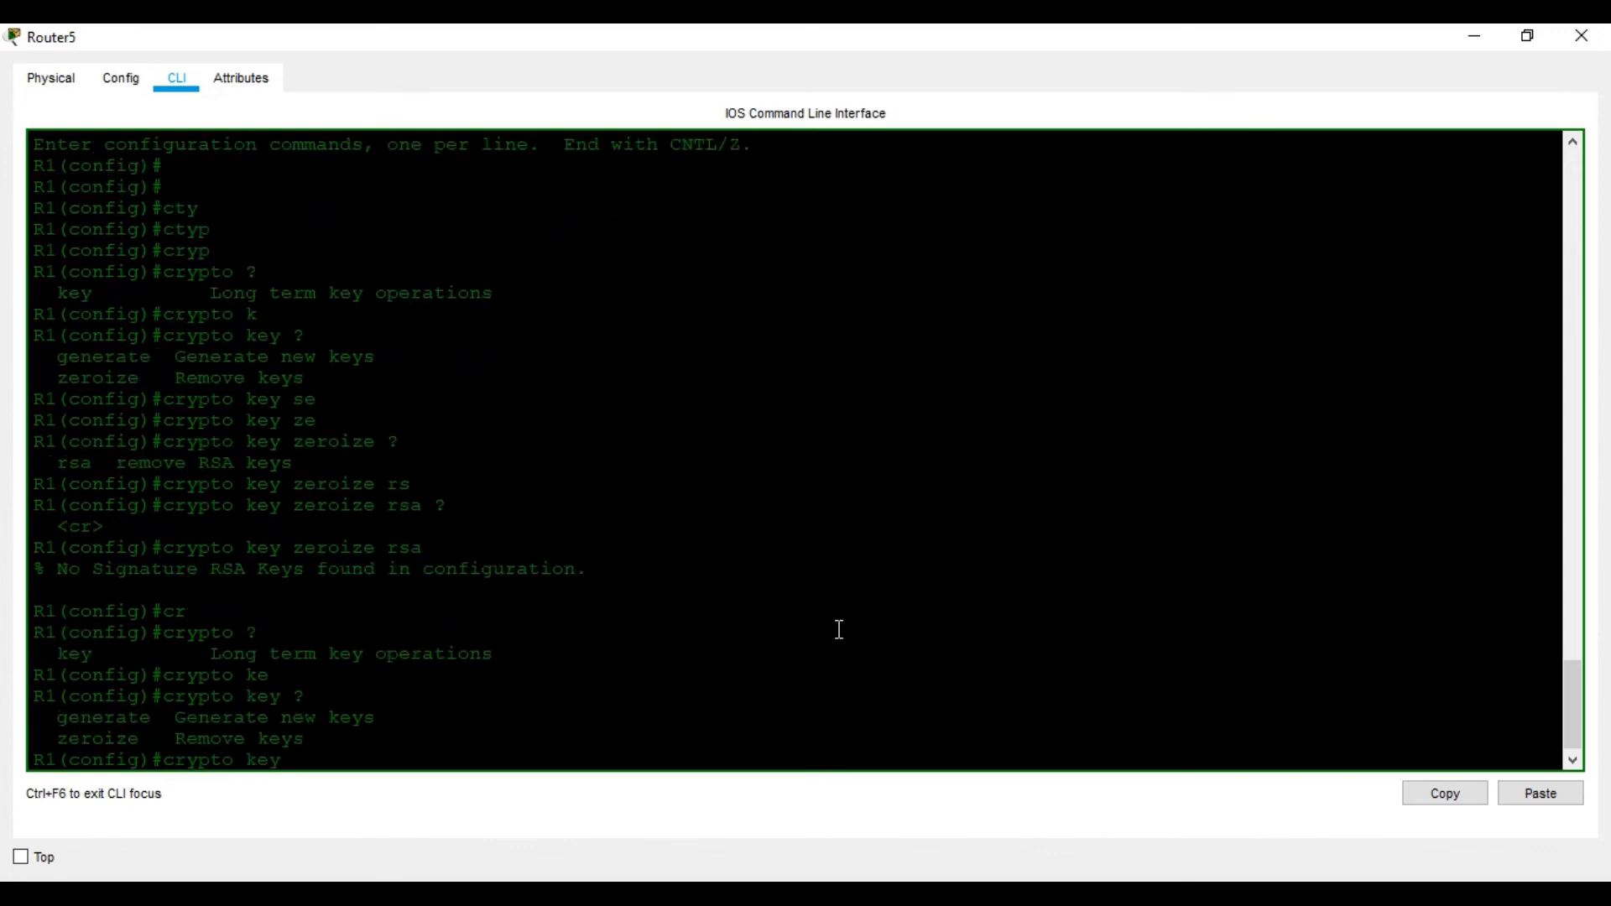
{"action": "type", "text": "ge"}
{"action": "key", "text": "Tab"}
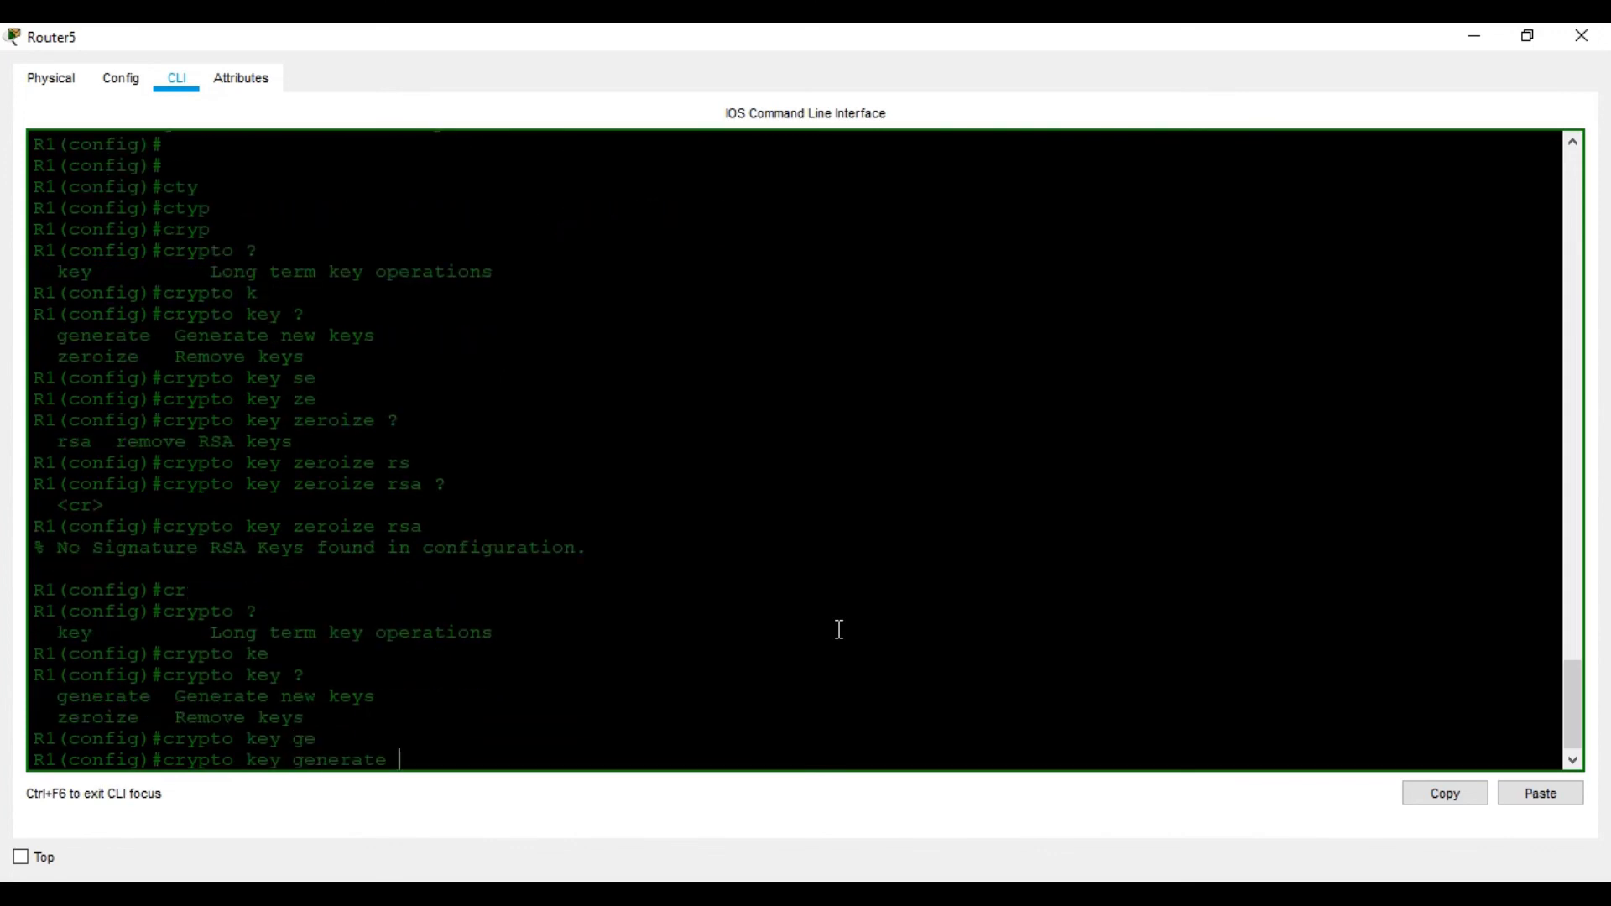
{"action": "type", "text": "?"}
{"action": "type", "text": "ra"}
{"action": "key", "text": "Tab"}
{"action": "key", "text": "BackSpace"}
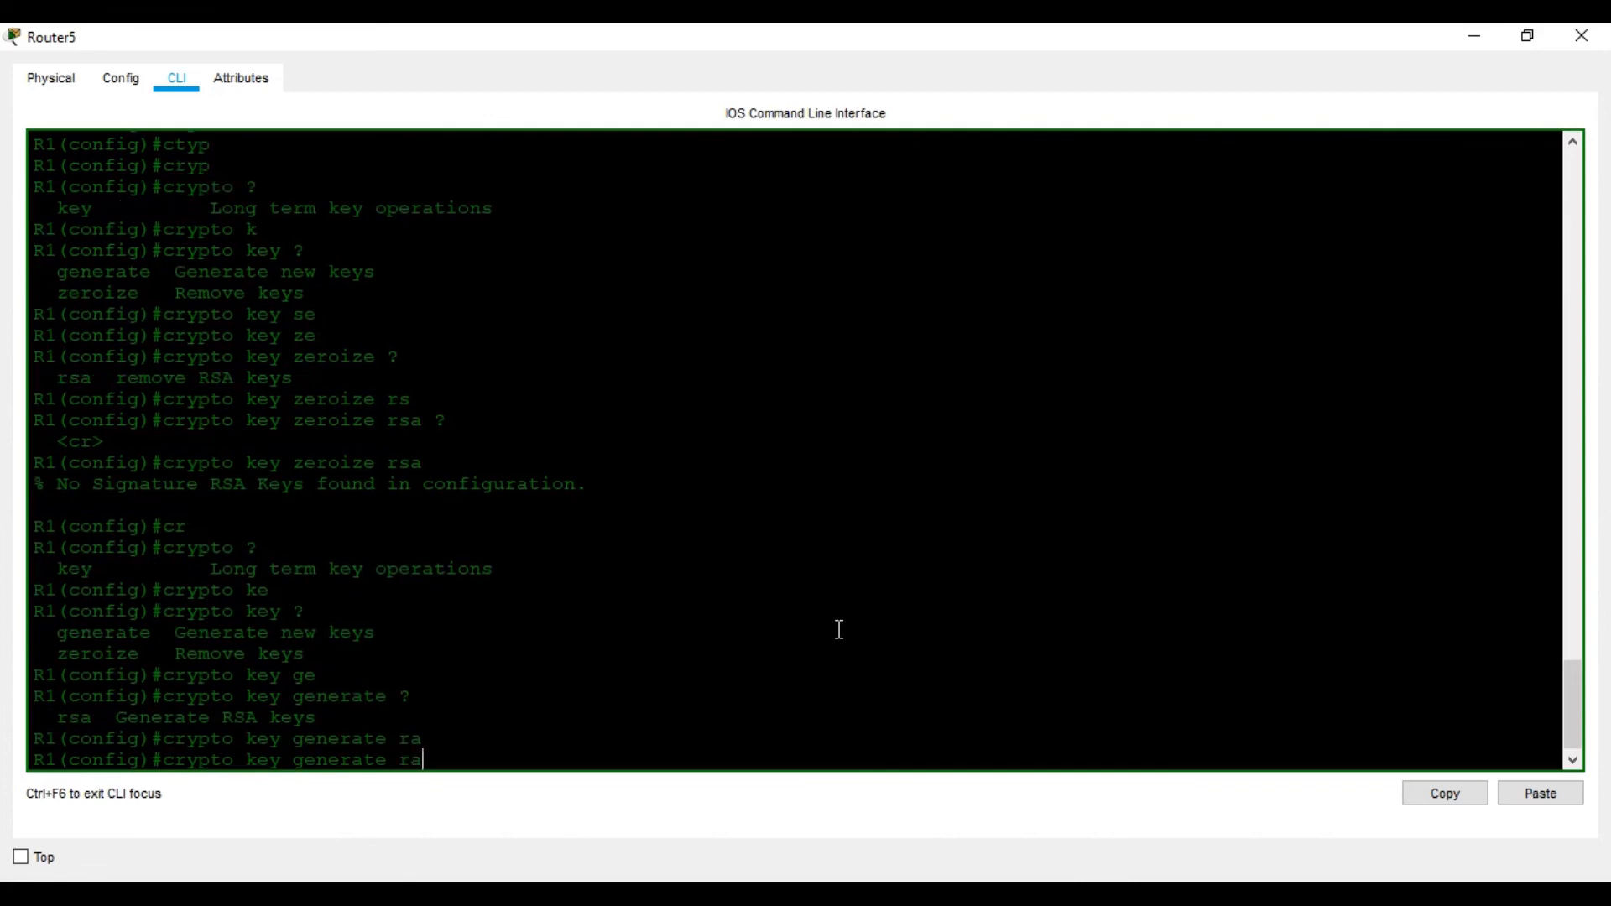
{"action": "key", "text": "Tab"}
Add general-keys modulus 1024 and run it, generating 1024-bit keys and enabling SSH 1.99
{"action": "type", "text": "?"}
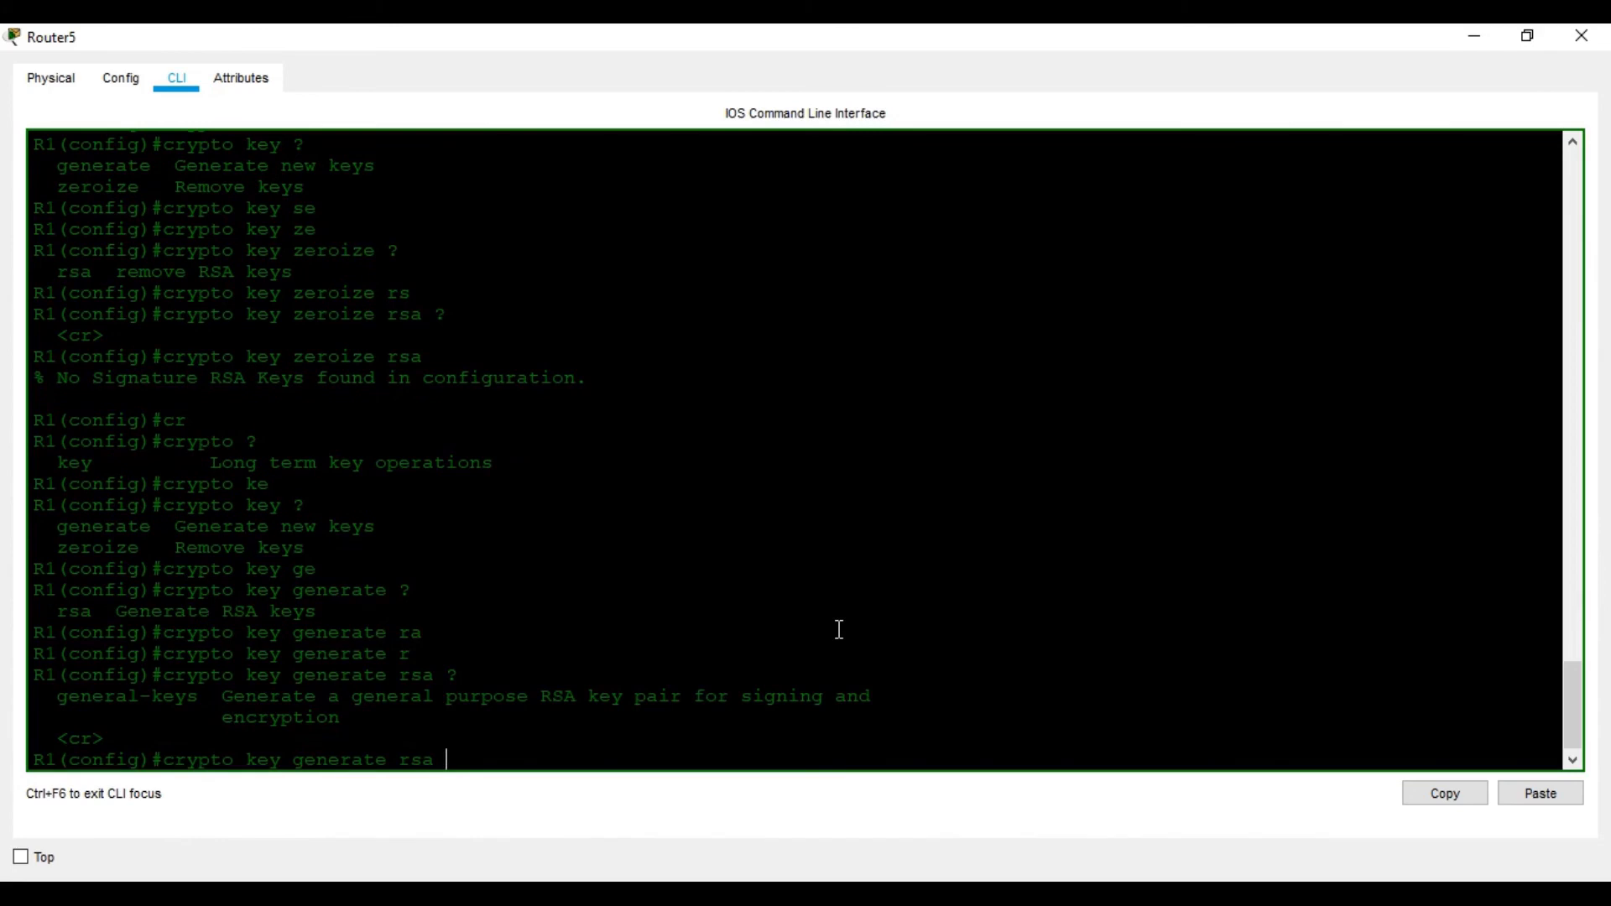
{"action": "type", "text": "ge"}
{"action": "key", "text": "Tab"}
{"action": "type", "text": "?"}
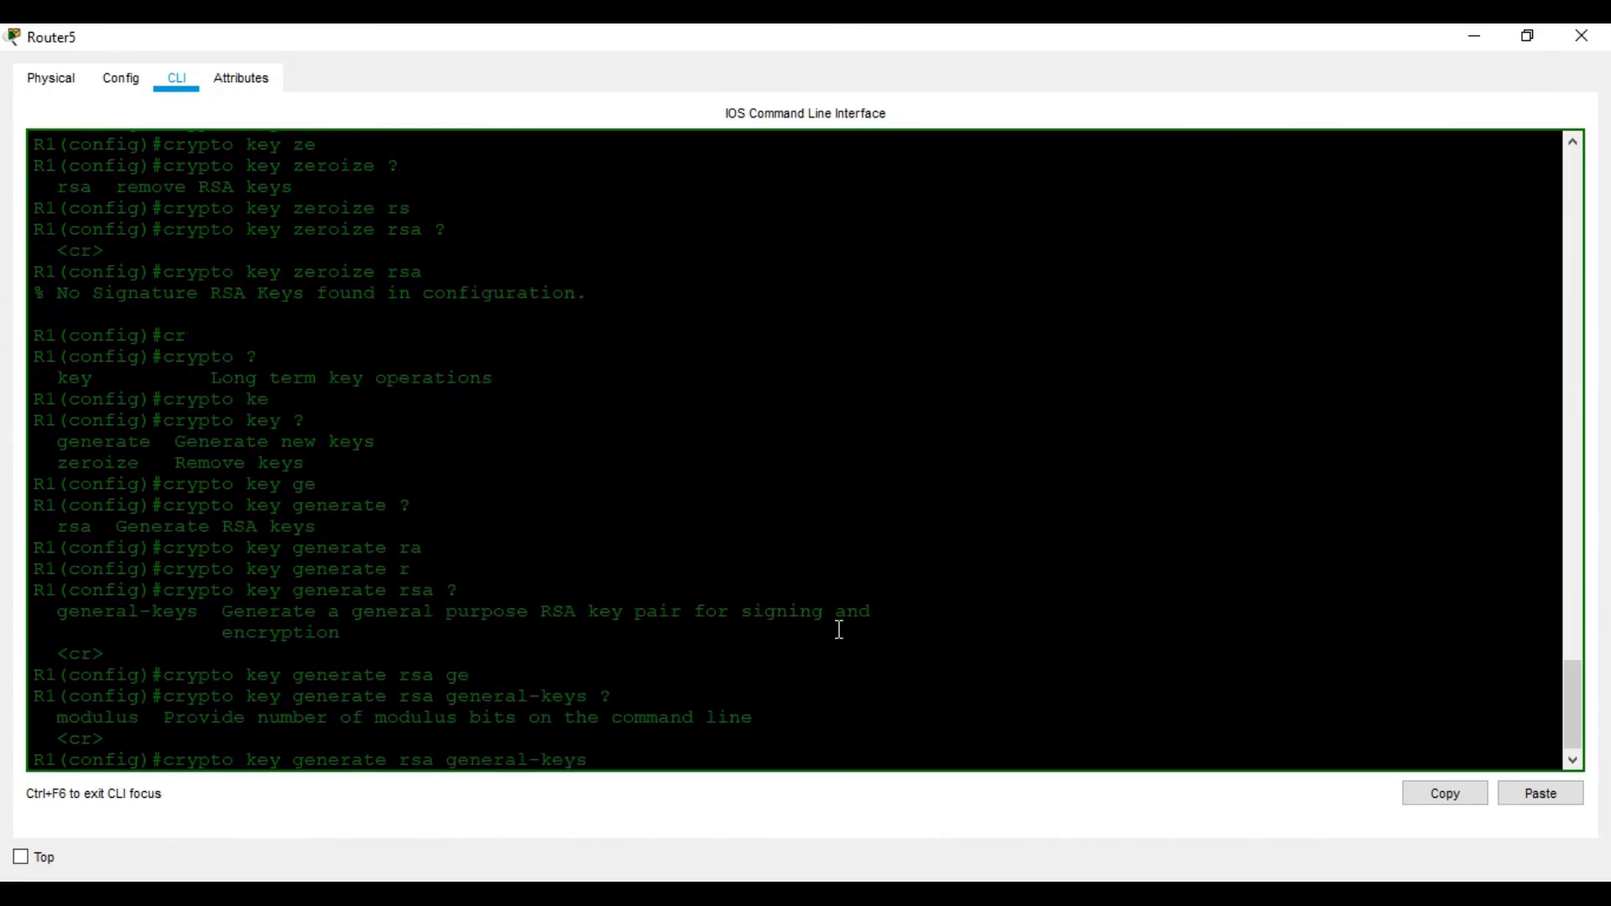
{"action": "type", "text": "mo"}
{"action": "key", "text": "Tab"}
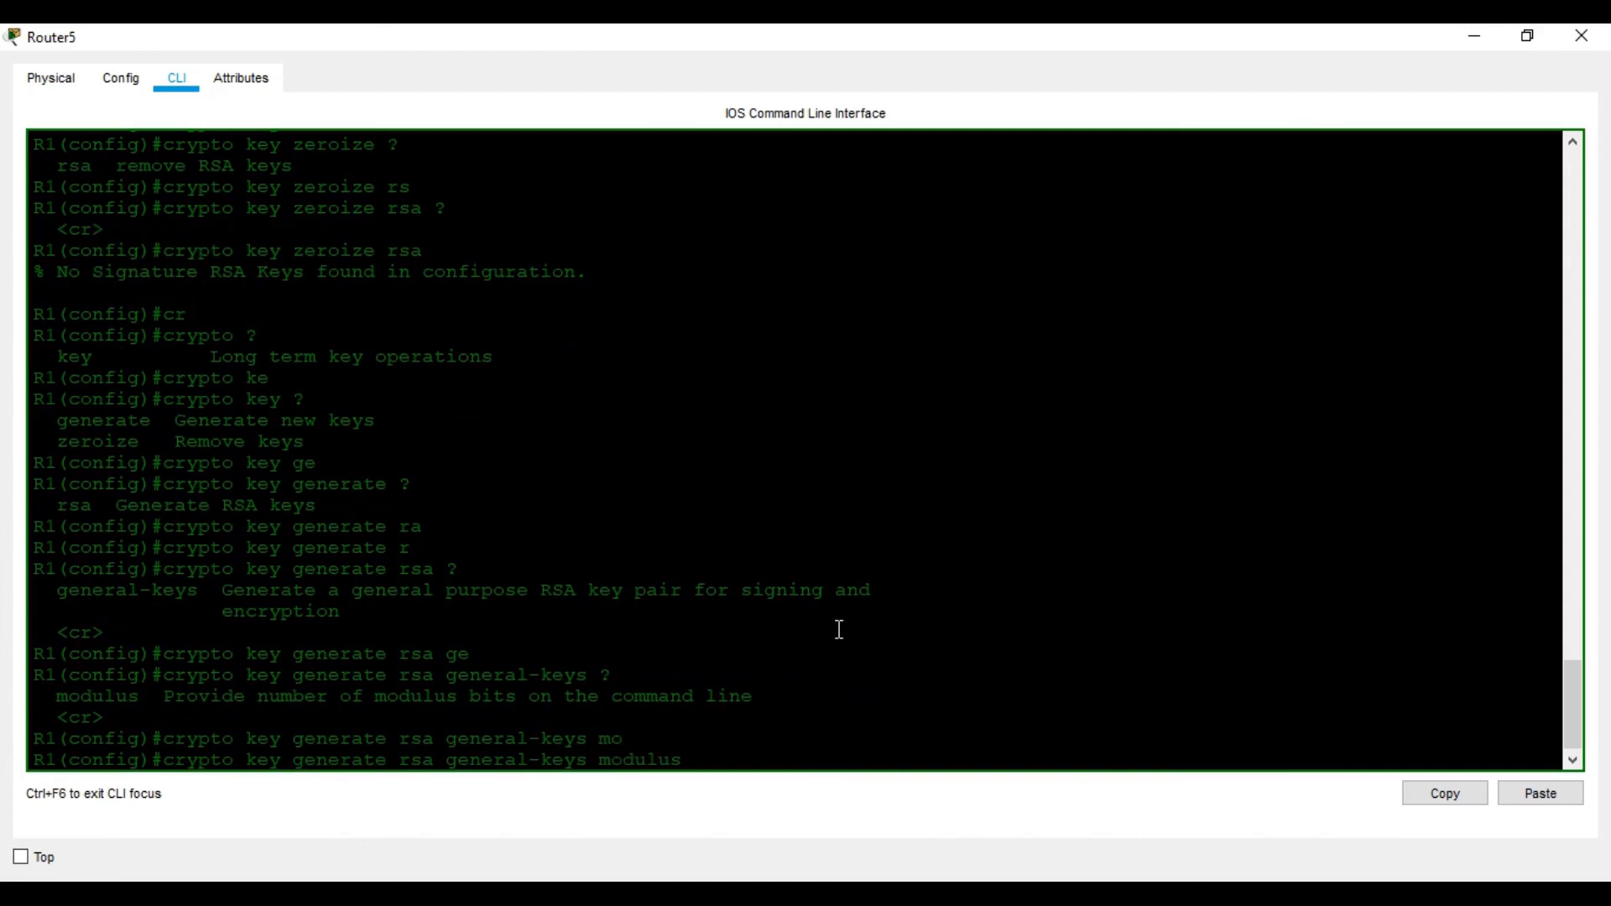
{"action": "type", "text": "?1024"}
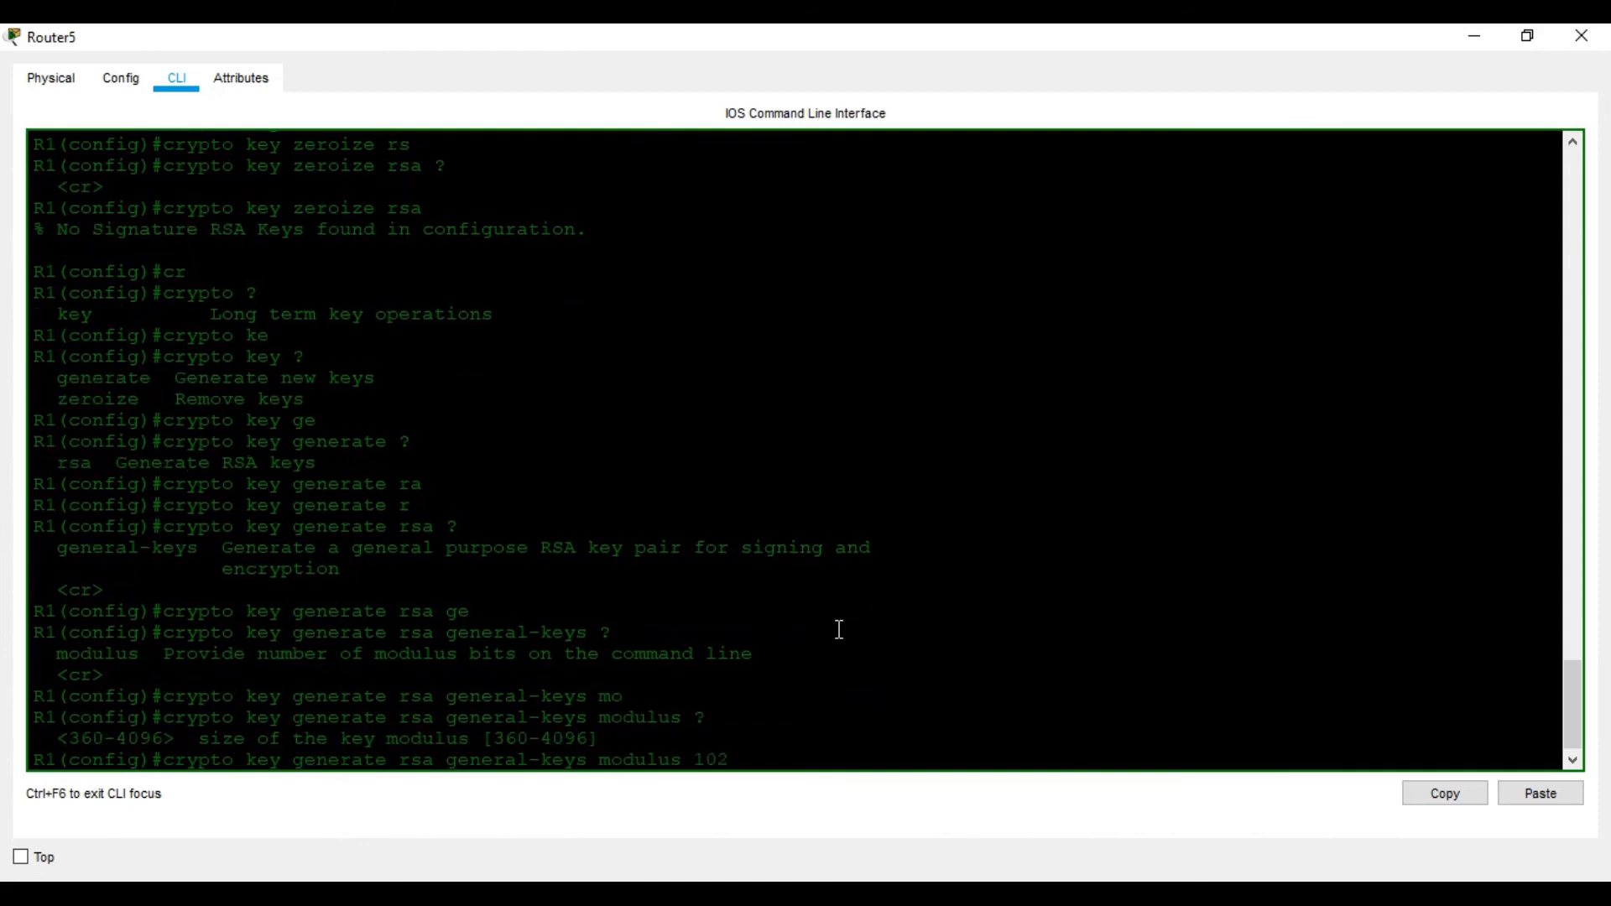
{"action": "type", "text": " ?"}
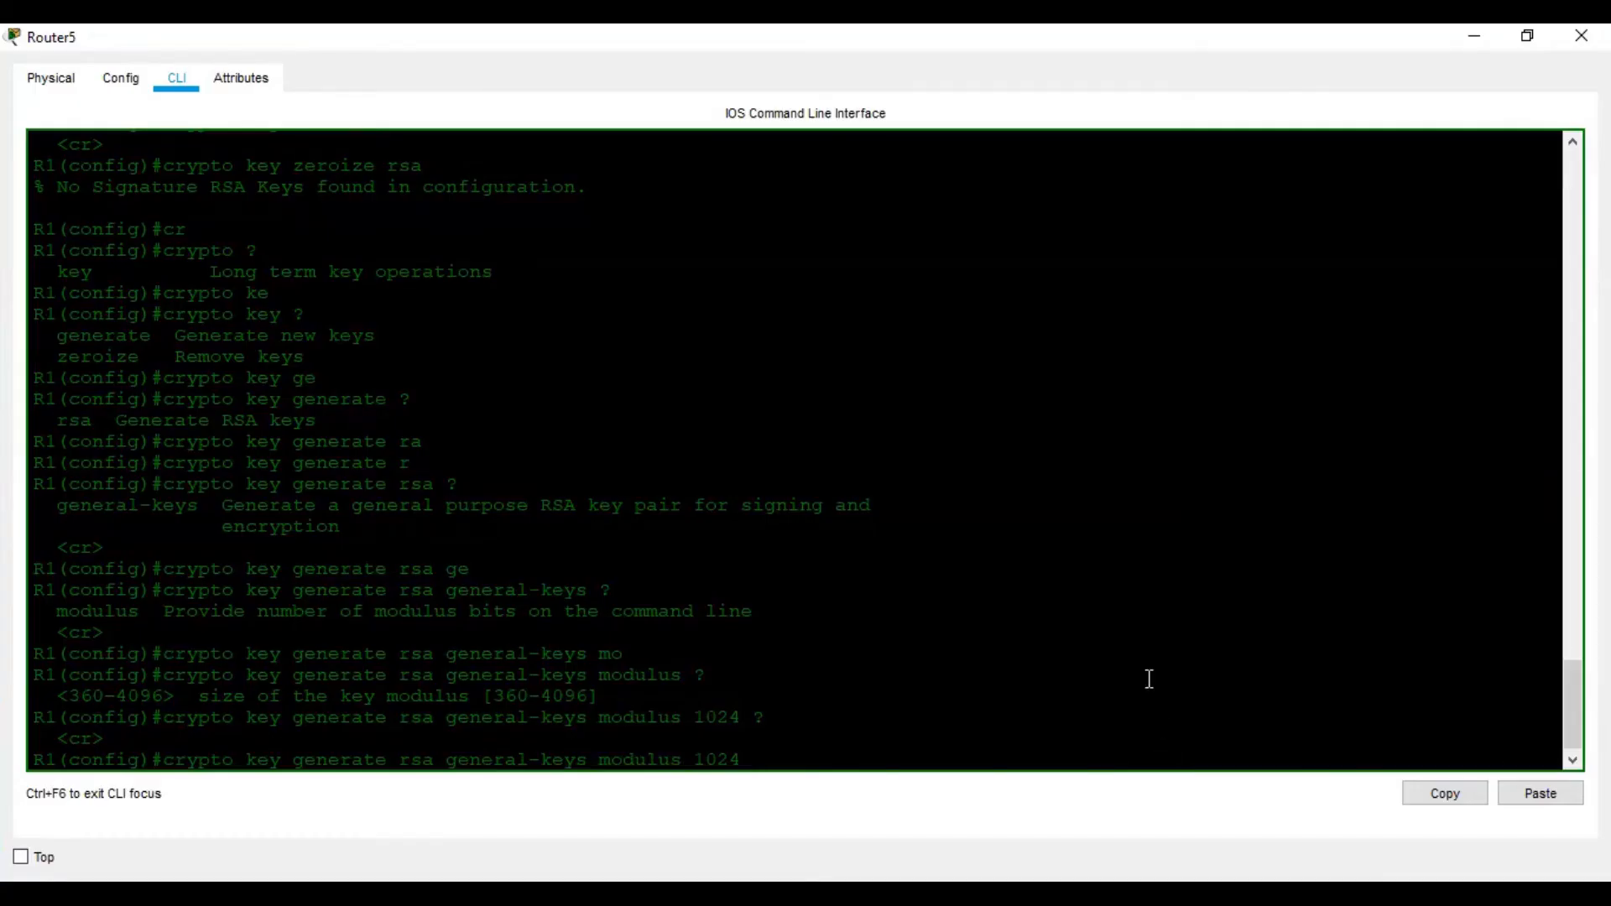
{"action": "key", "text": "Return"}
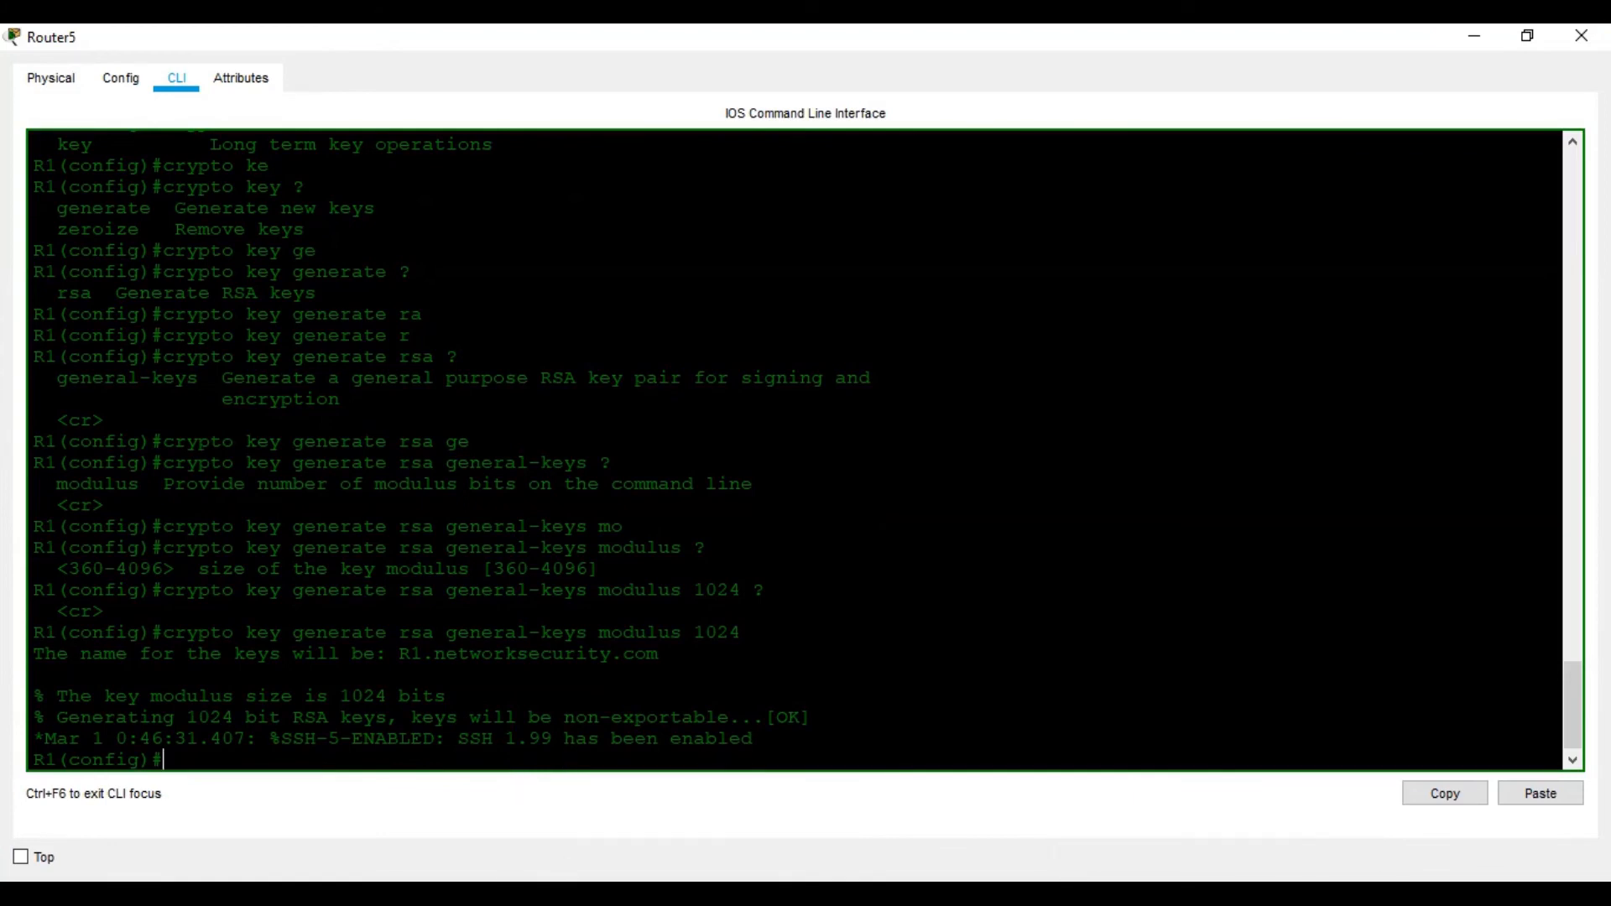
Restrict R1 to SSH version 2 with ip ssh version 2
{"action": "left_click", "coordinate": [1020, 897]}
{"action": "scroll", "coordinate": [814, 651], "scroll_direction": "down", "scroll_amount": 3}
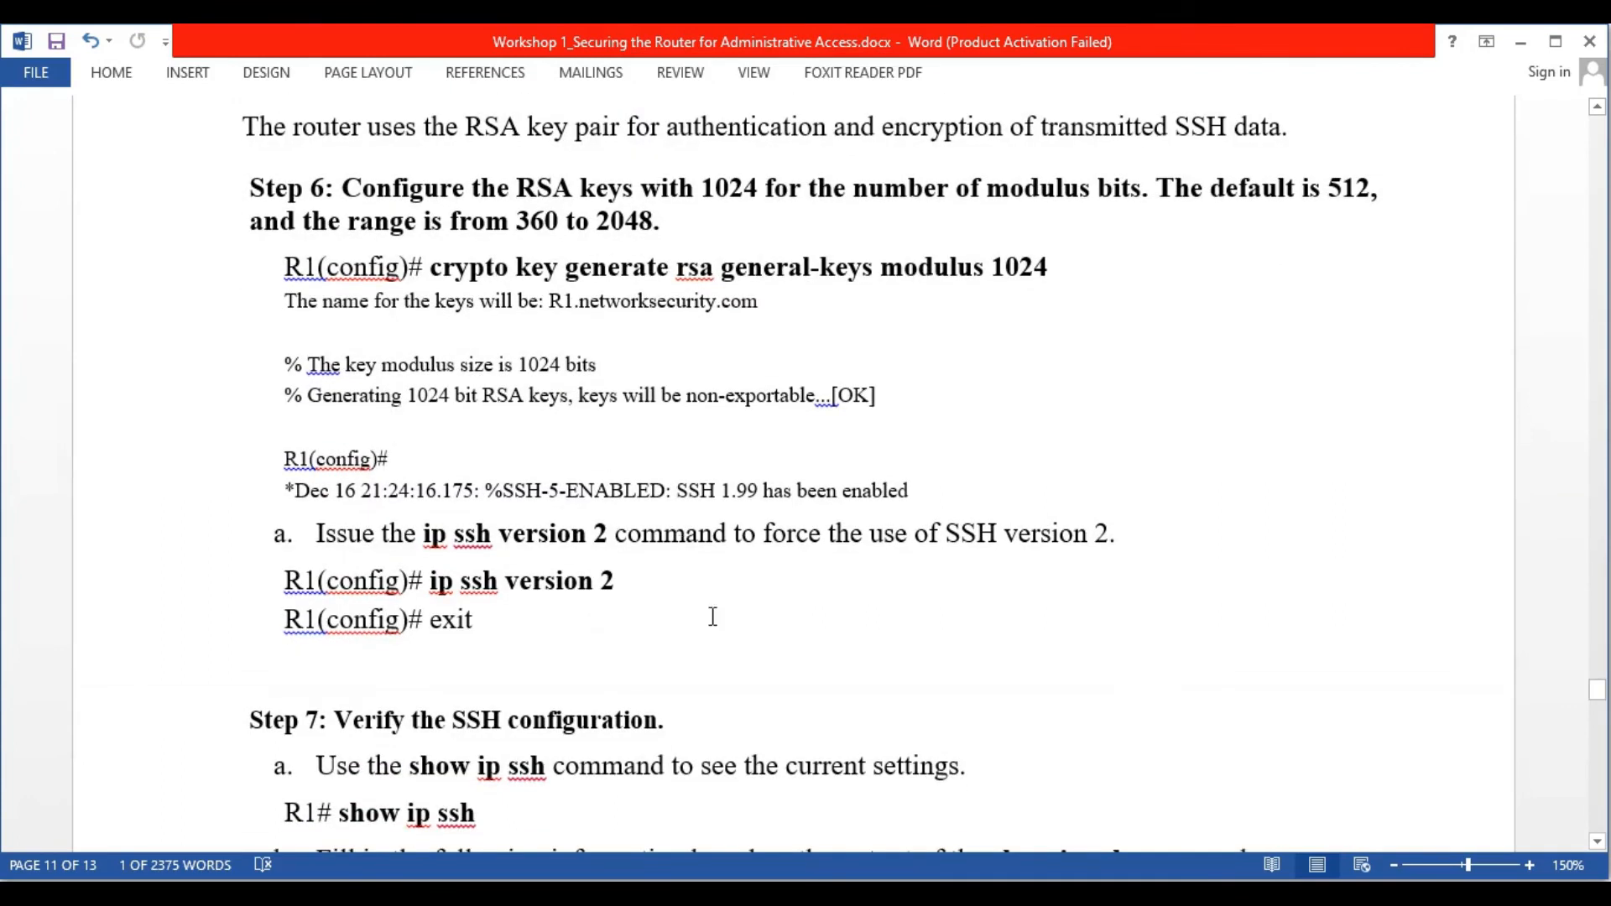
{"action": "left_click", "coordinate": [1020, 896]}
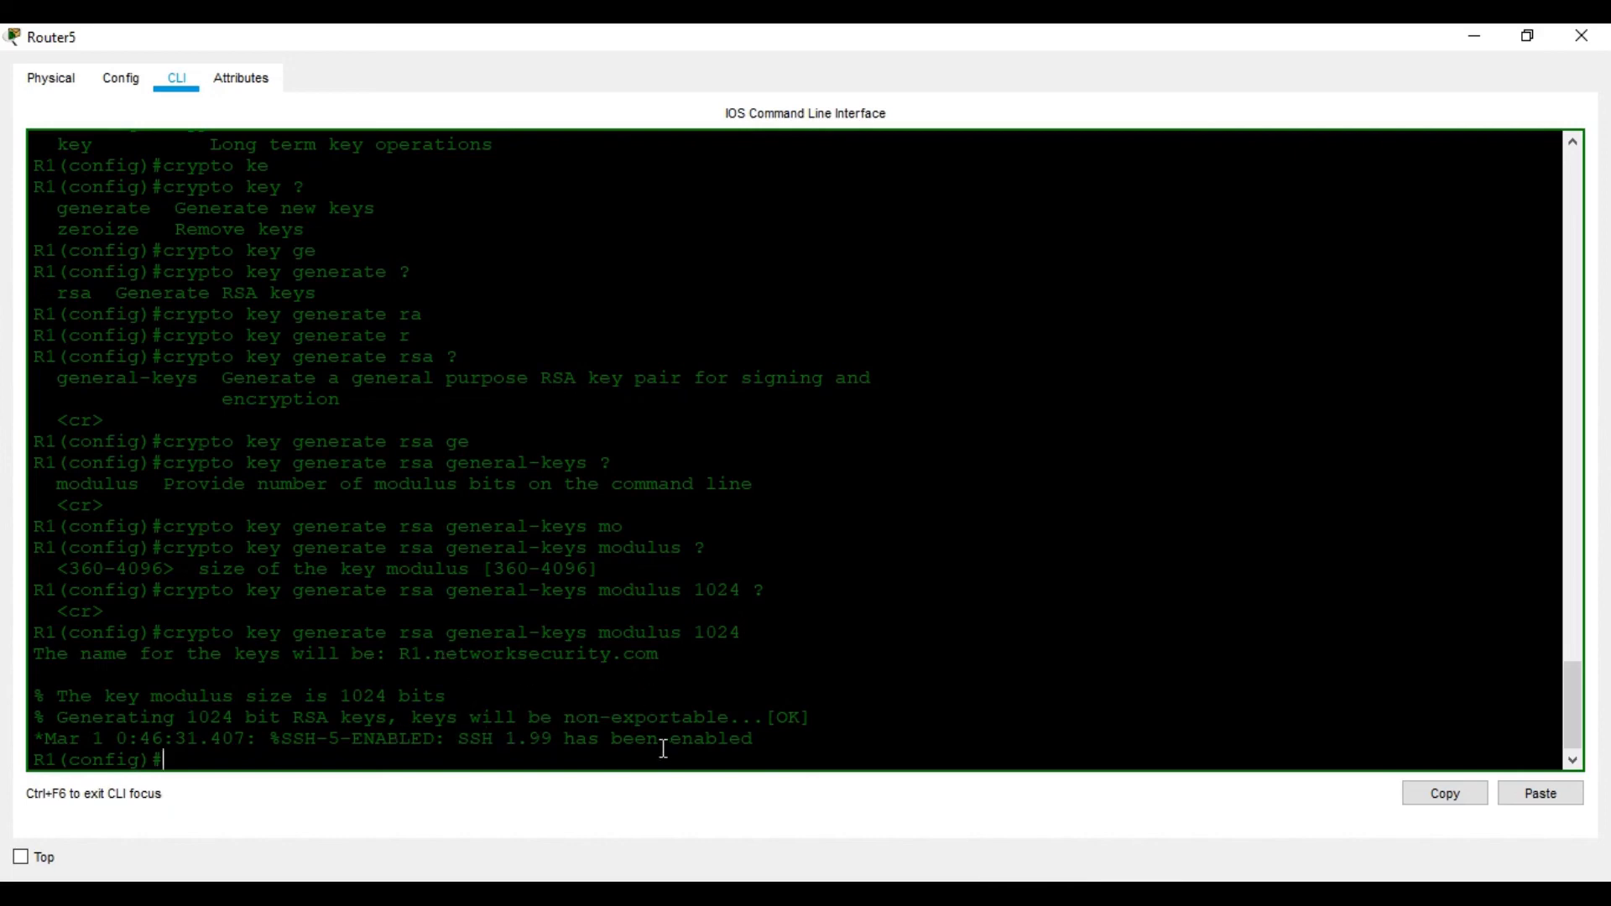
{"action": "left_click", "coordinate": [1159, 894]}
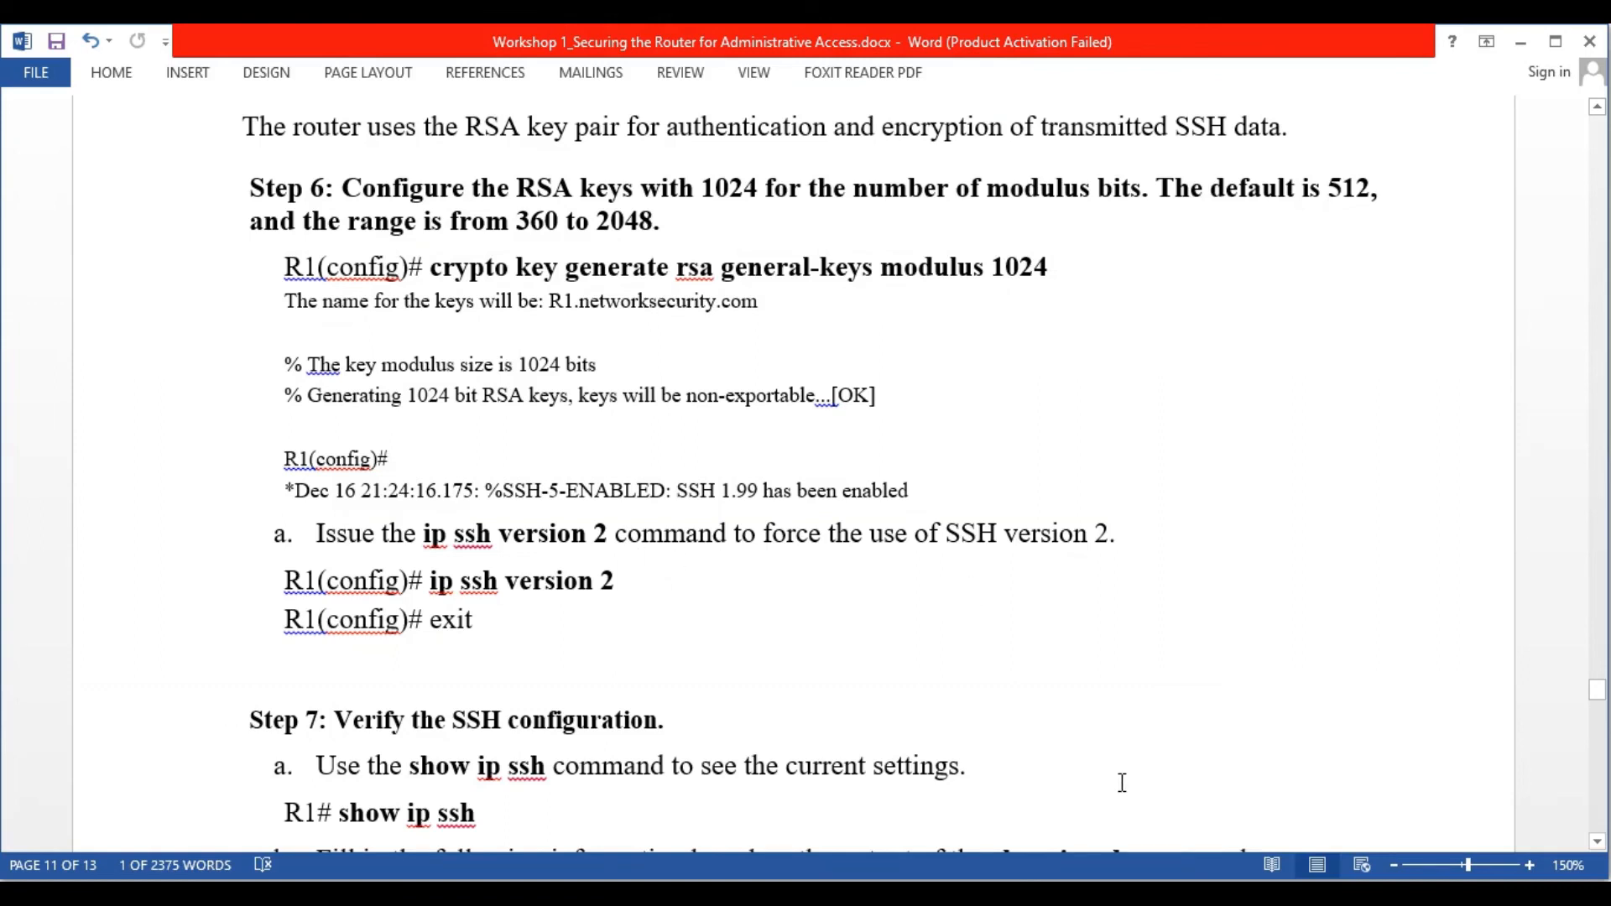
{"action": "key", "text": "alt+Tab"}
{"action": "type", "text": "ip ssh"}
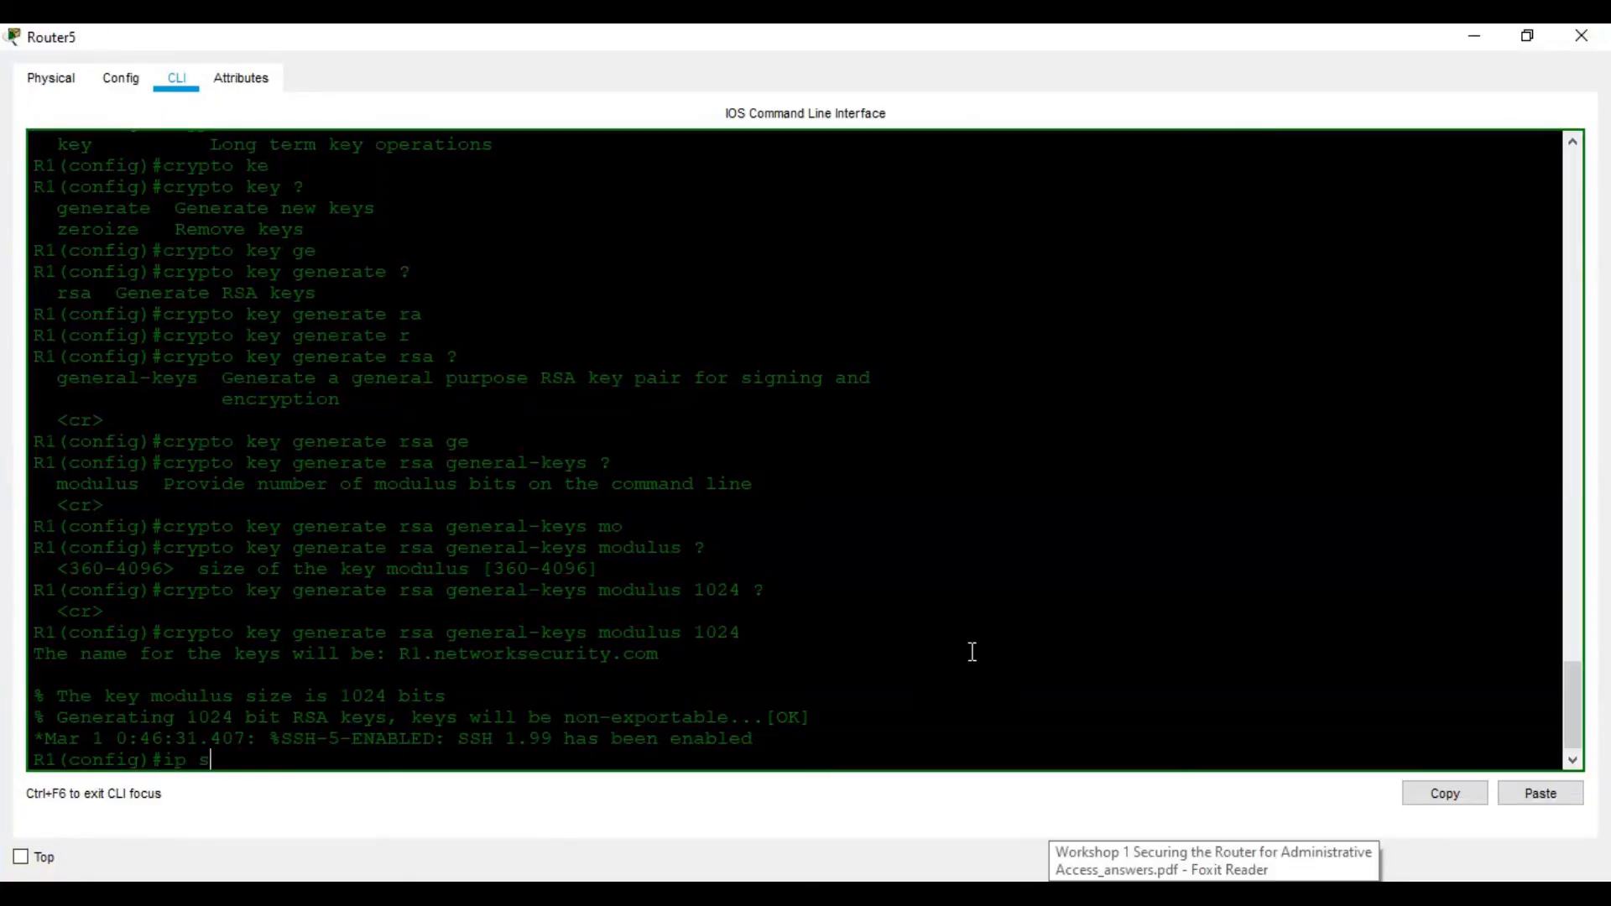
{"action": "key", "text": "Tab"}
{"action": "type", "text": "?"}
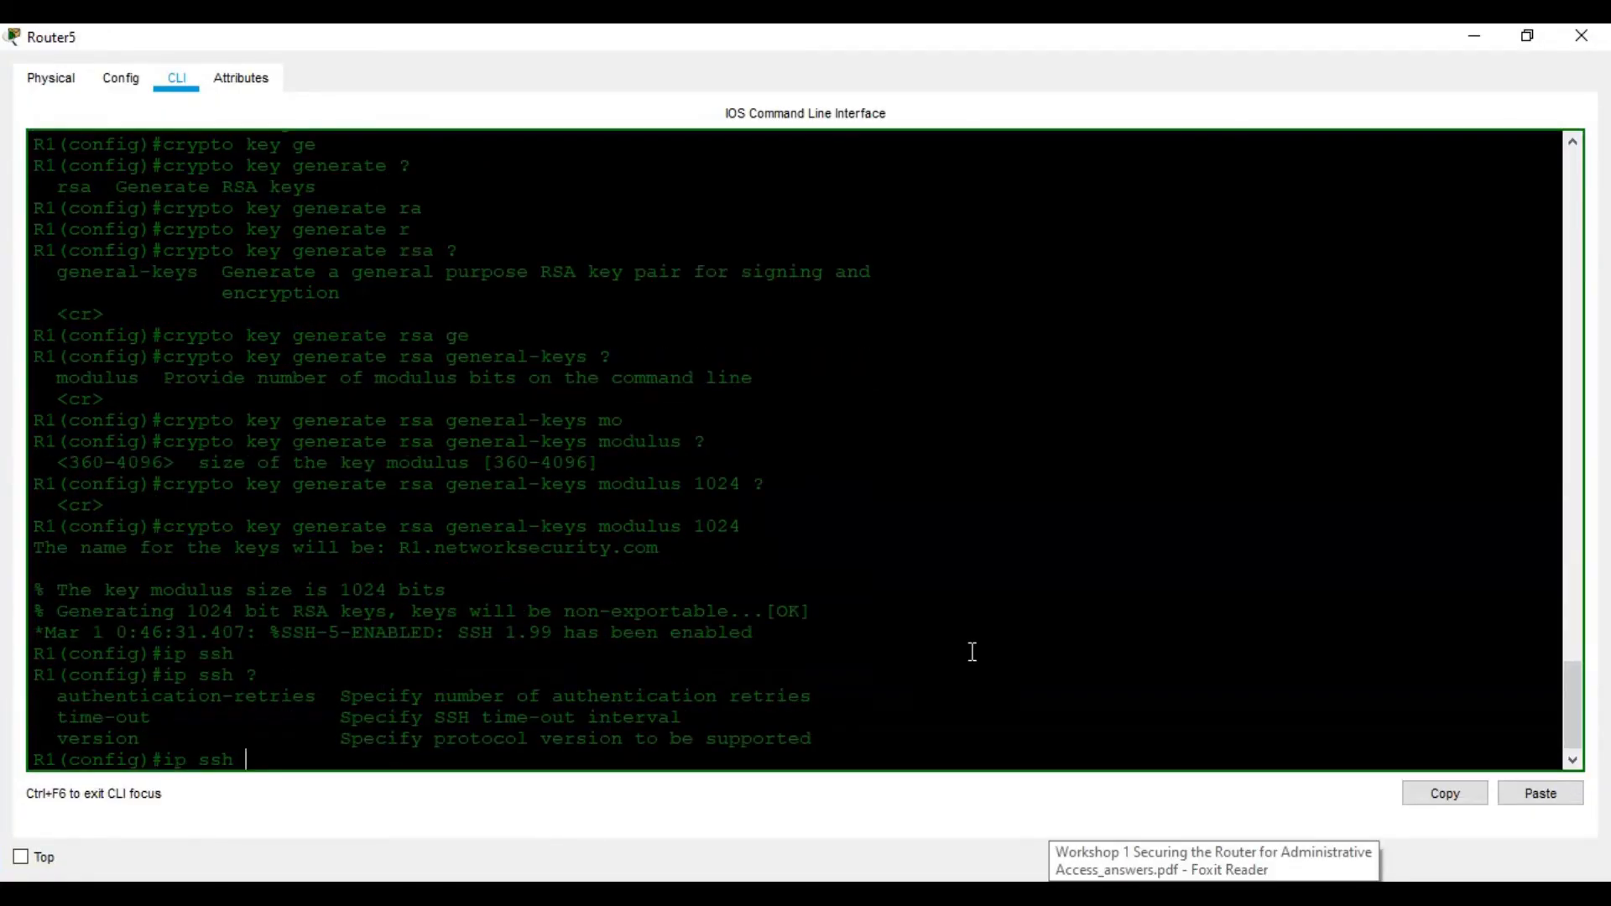
{"action": "type", "text": "ver"}
{"action": "key", "text": "Tab"}
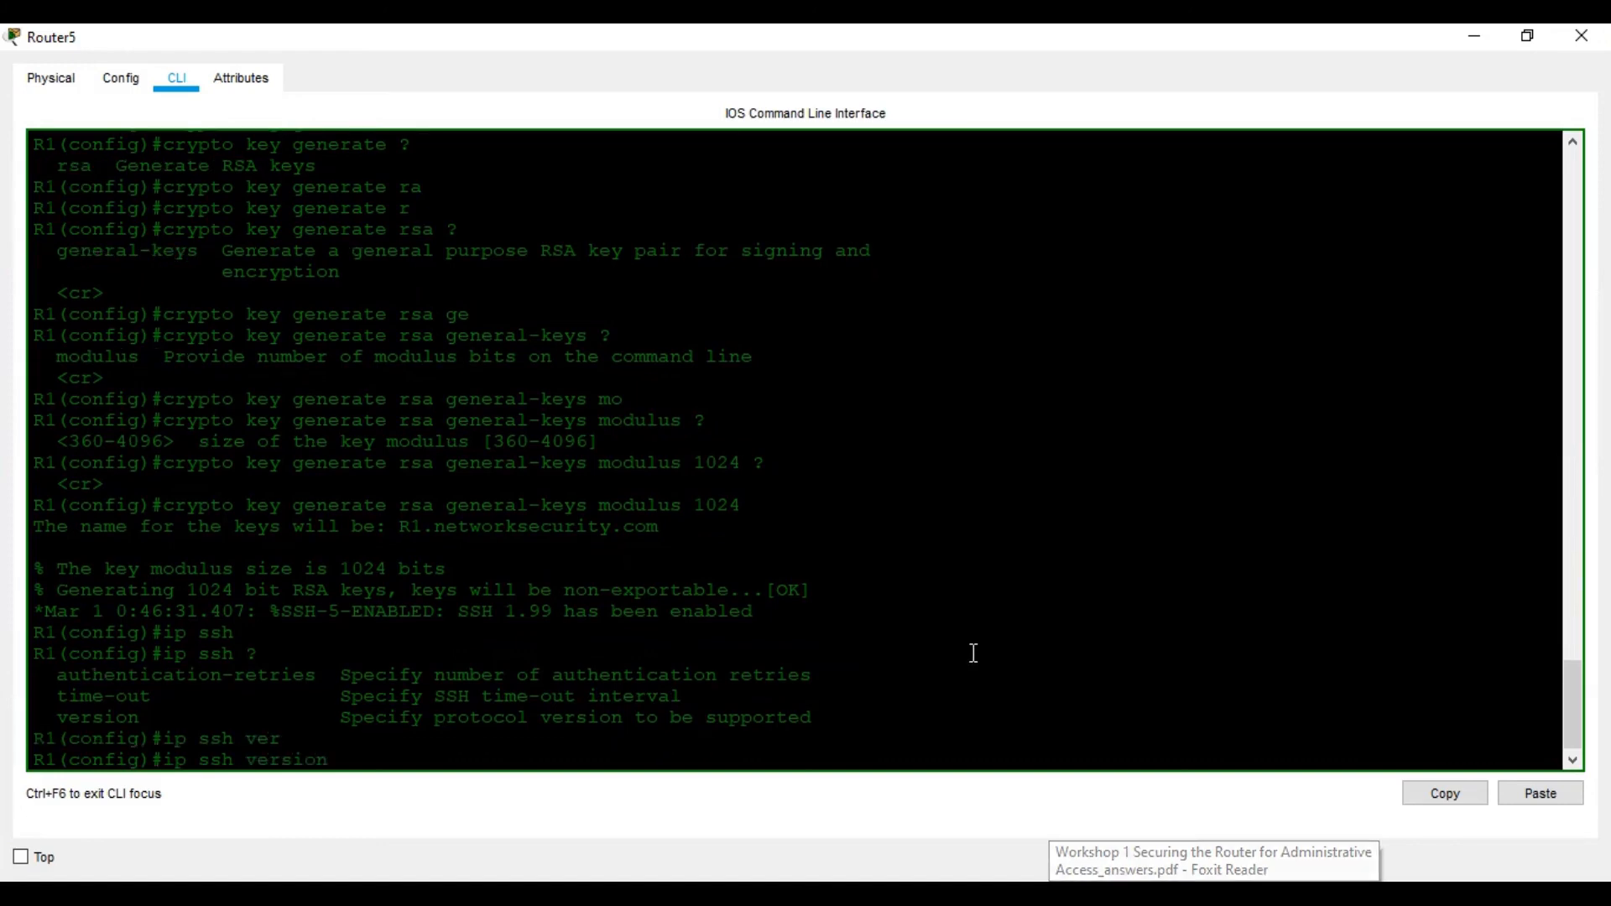
{"action": "type", "text": "?"}
{"action": "type", "text": "2"}
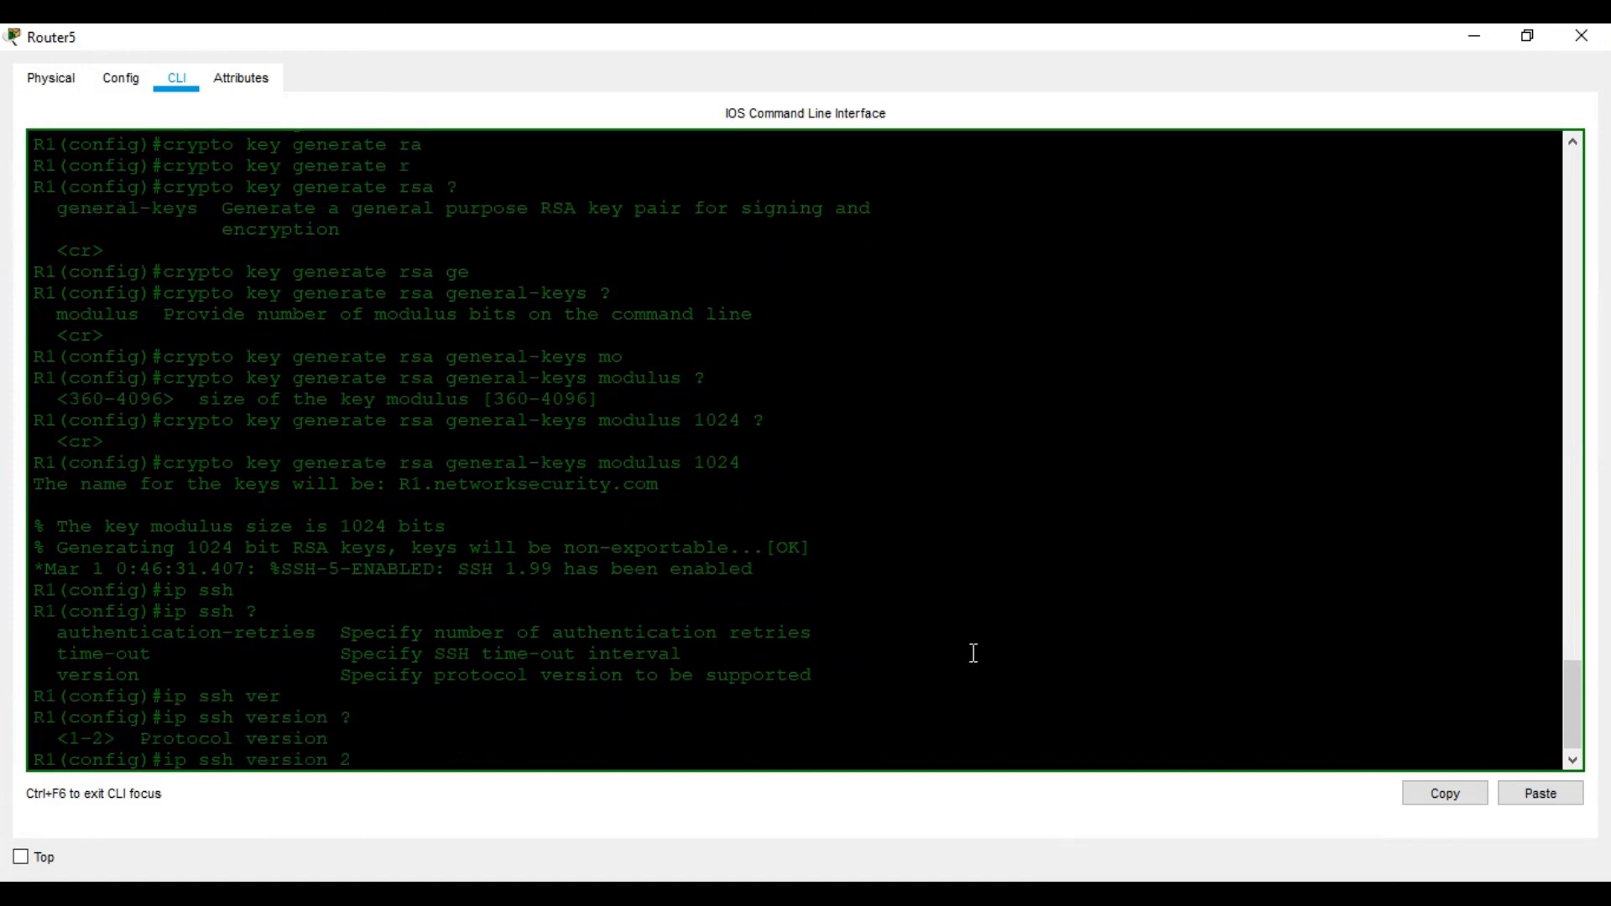
{"action": "key", "text": "Return"}
Leave configuration mode with Ctrl+Z and save the running configuration with wr
{"action": "left_click", "coordinate": [1319, 894]}
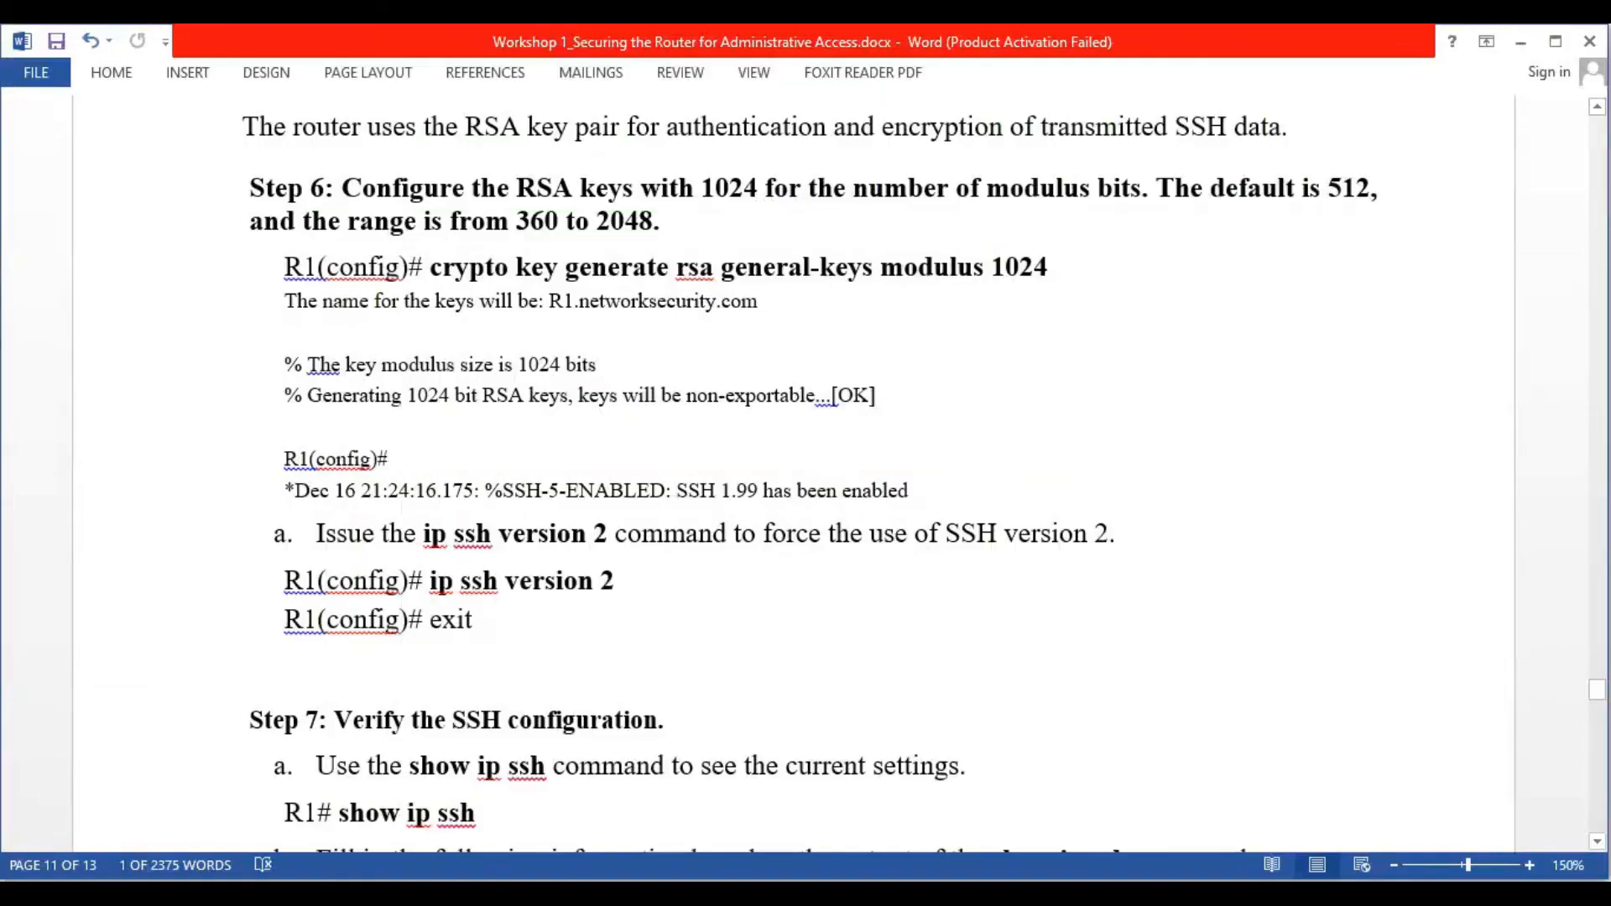
{"action": "key", "text": "alt+Tab"}
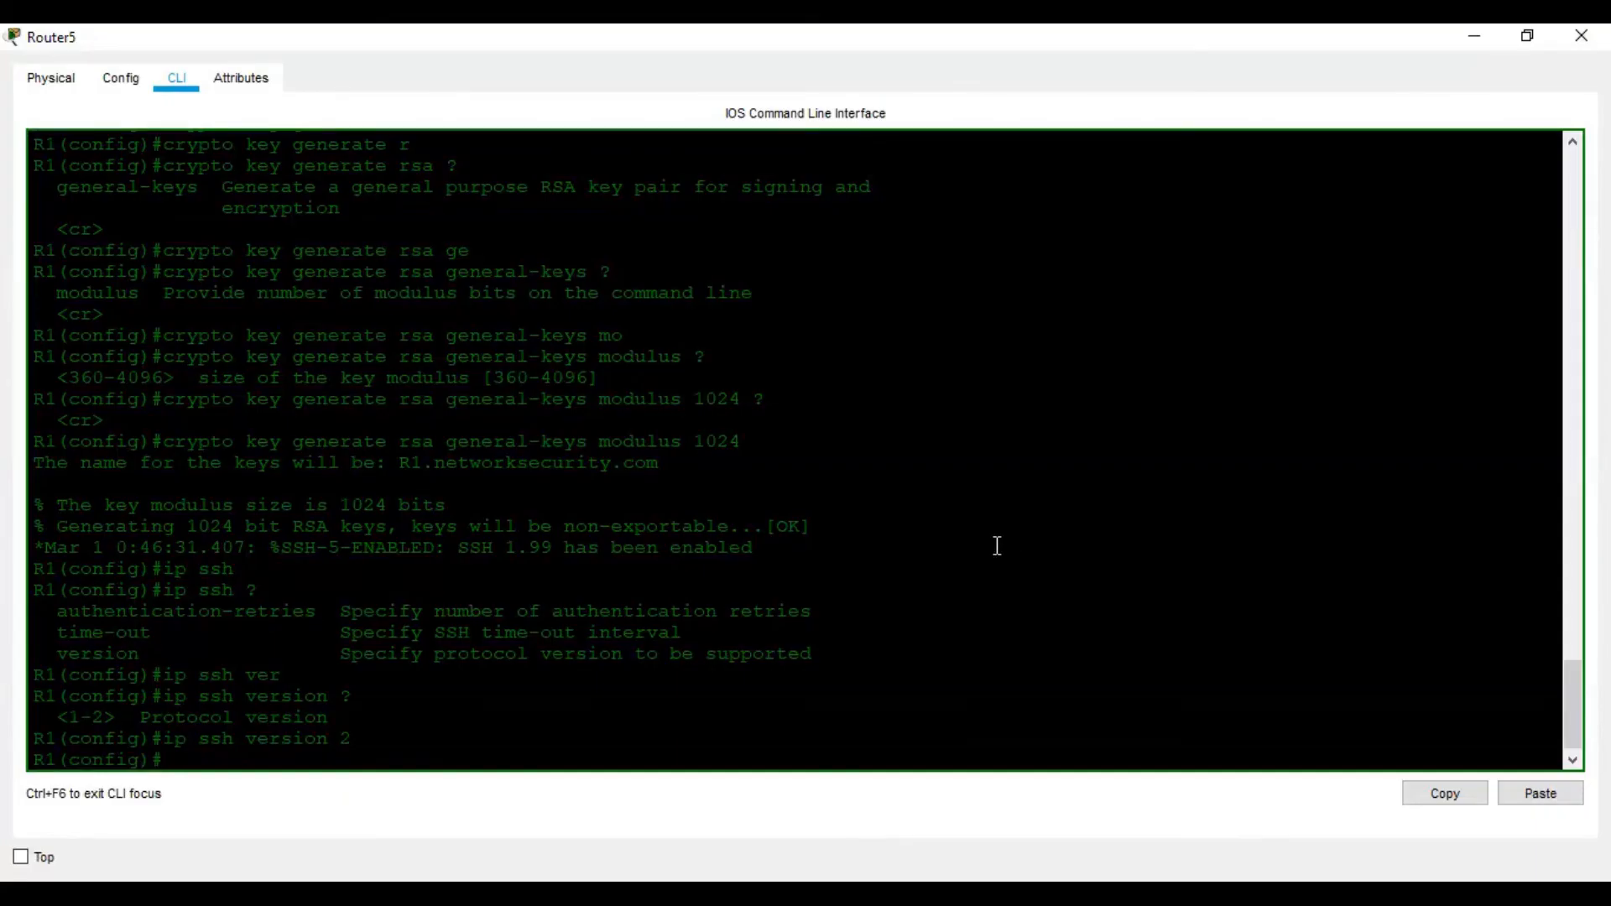
{"action": "key", "text": "ctrl+z"}
{"action": "key", "text": "Return"}
{"action": "key", "text": "Return"}
{"action": "key", "text": "Return"}
{"action": "key", "text": "Return"}
{"action": "type", "text": "wr"}
{"action": "key", "text": "Return"}
{"action": "key", "text": "Return"}
{"action": "key", "text": "Return"}
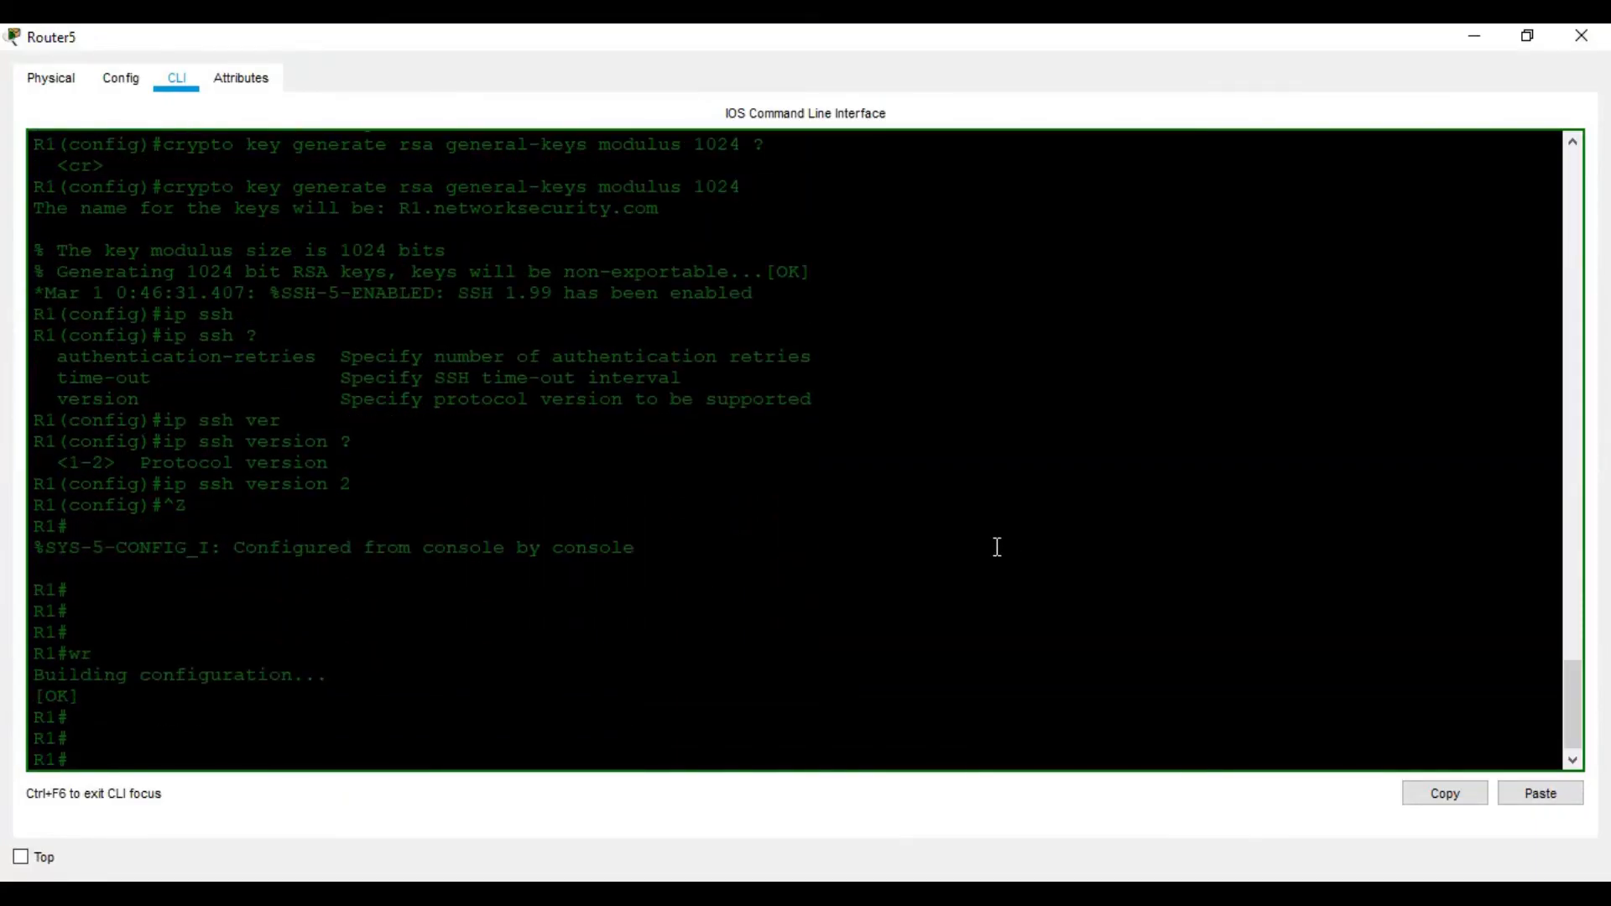
{"action": "left_click", "coordinate": [1191, 893]}
Run sh ip ssh to confirm SSH 2.0, 120-second timeout and 3 retries, then view Step 8
{"action": "scroll", "coordinate": [979, 561], "scroll_direction": "down", "scroll_amount": 5}
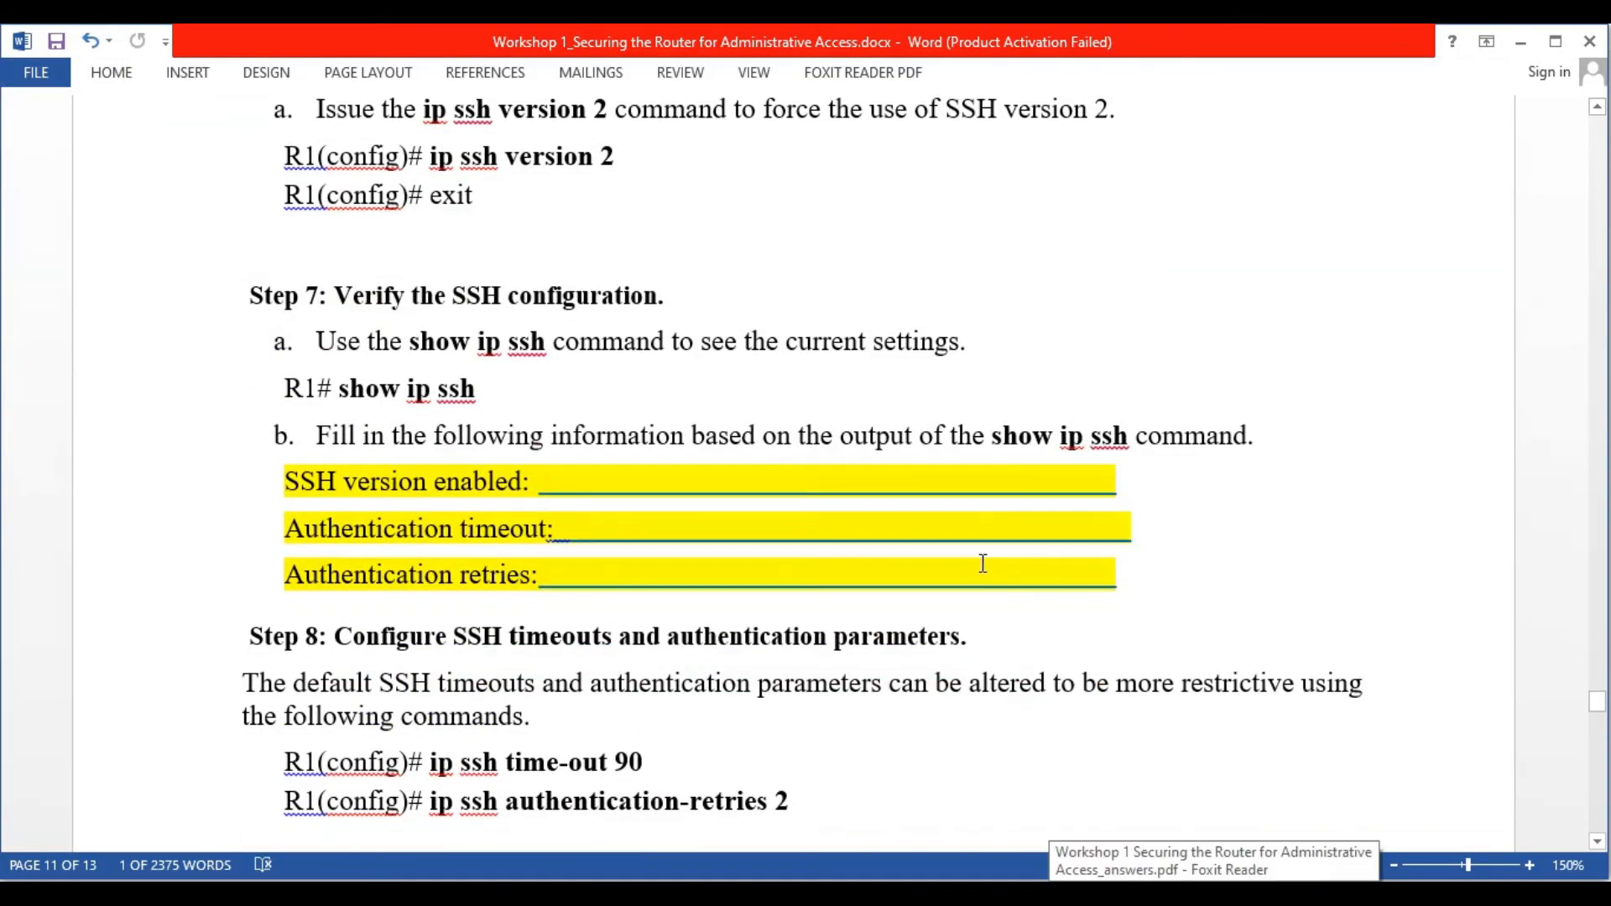
{"action": "left_click", "coordinate": [1168, 892]}
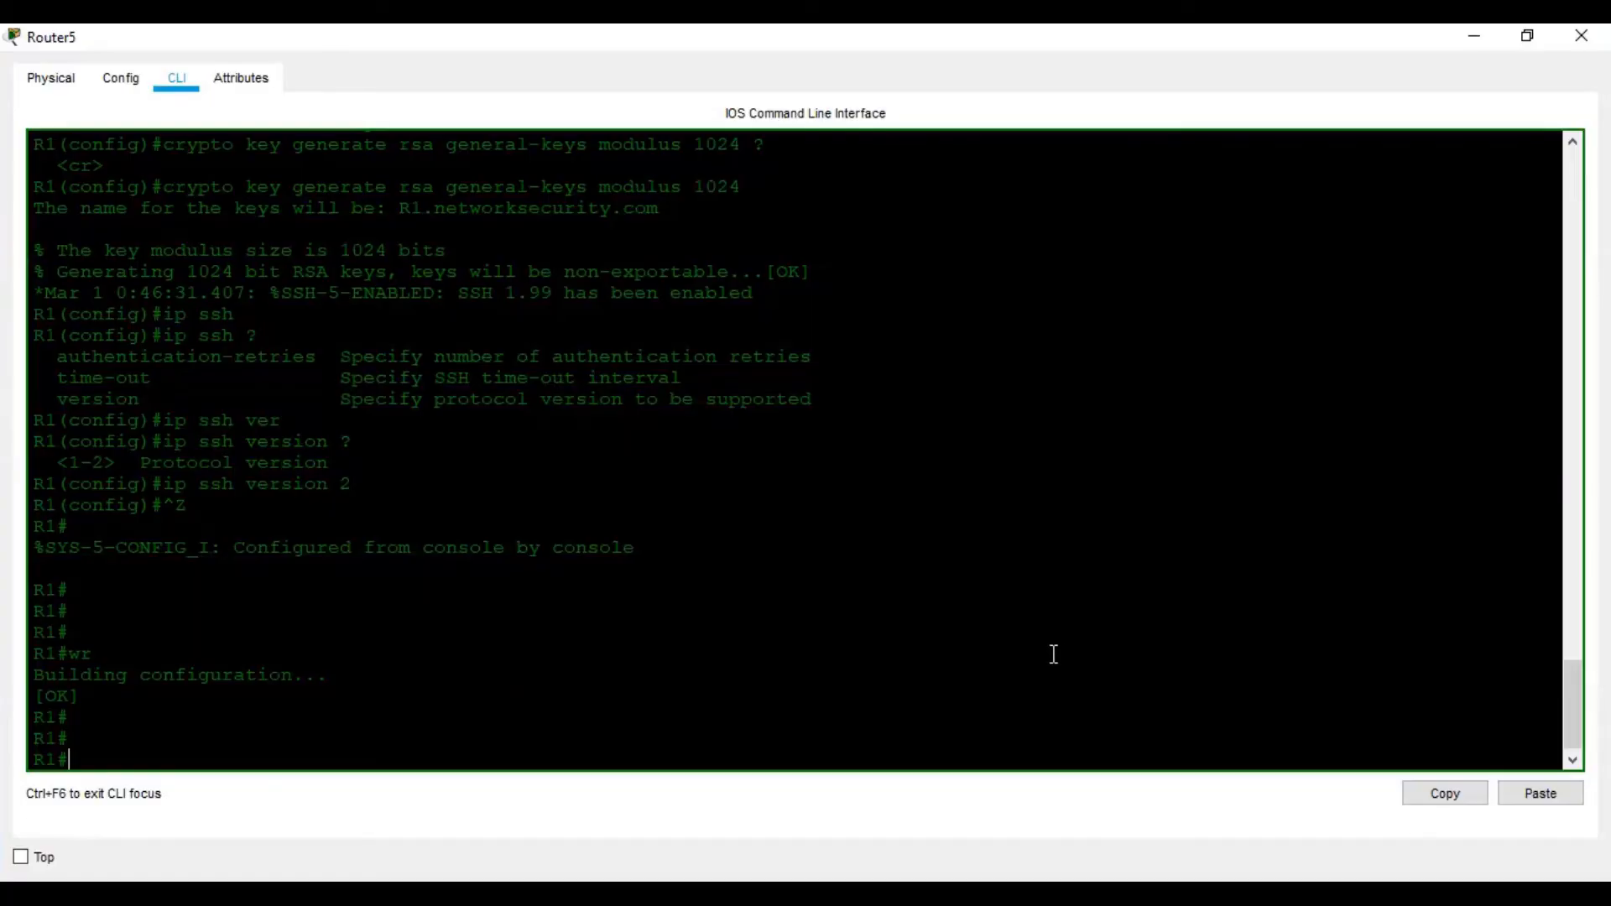
{"action": "type", "text": "sh ip ssh"}
{"action": "key", "text": "Return"}
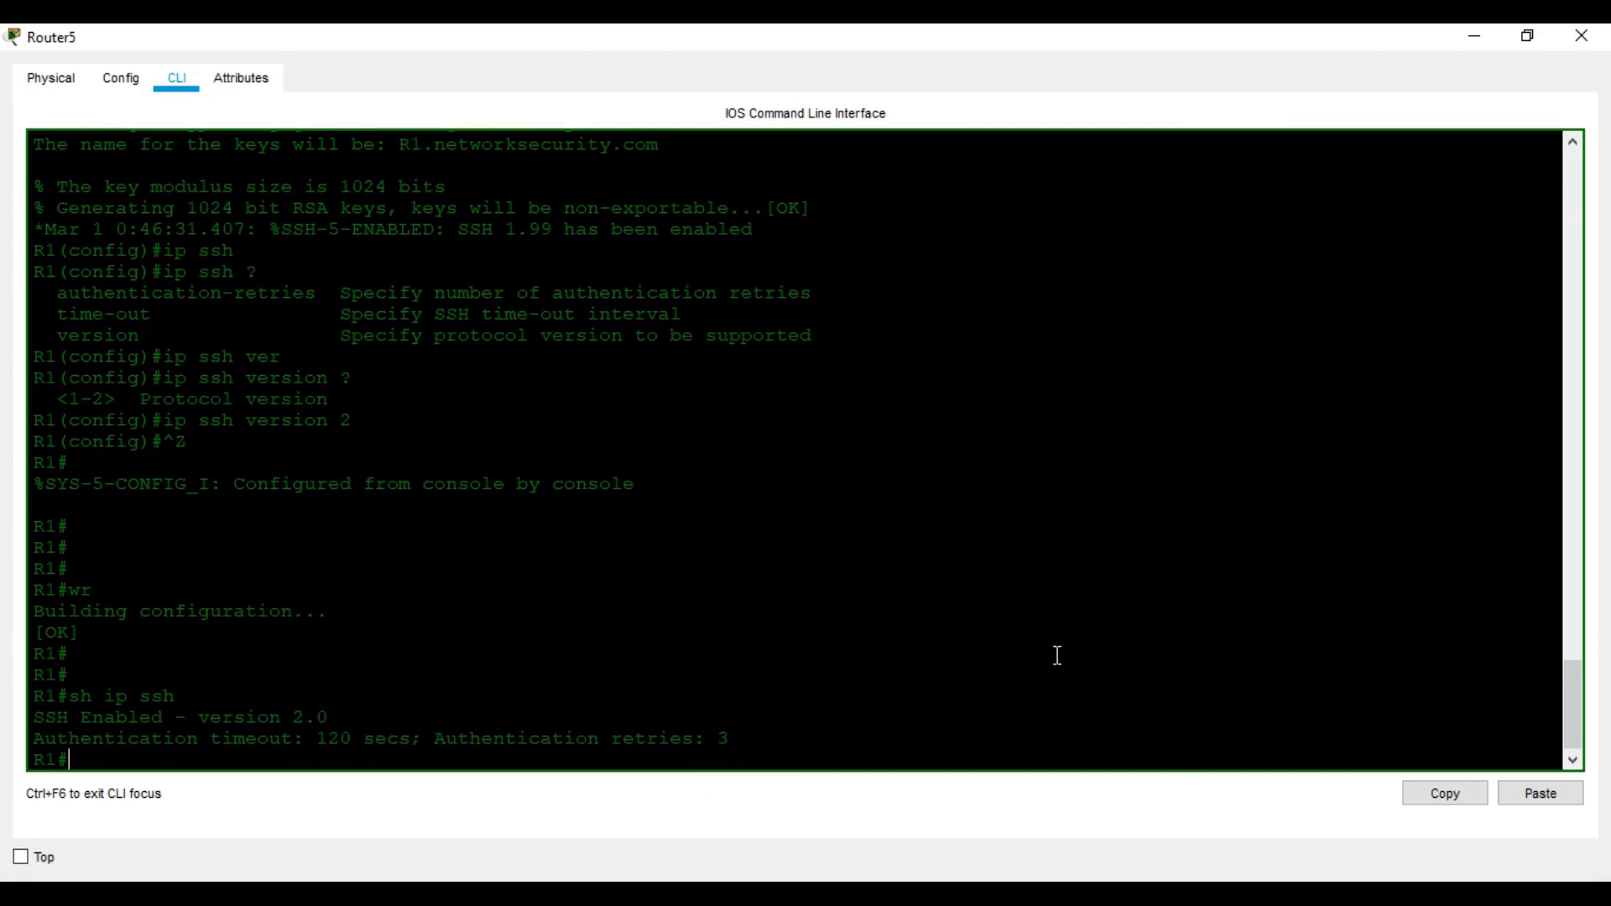
{"action": "left_click", "coordinate": [1130, 893]}
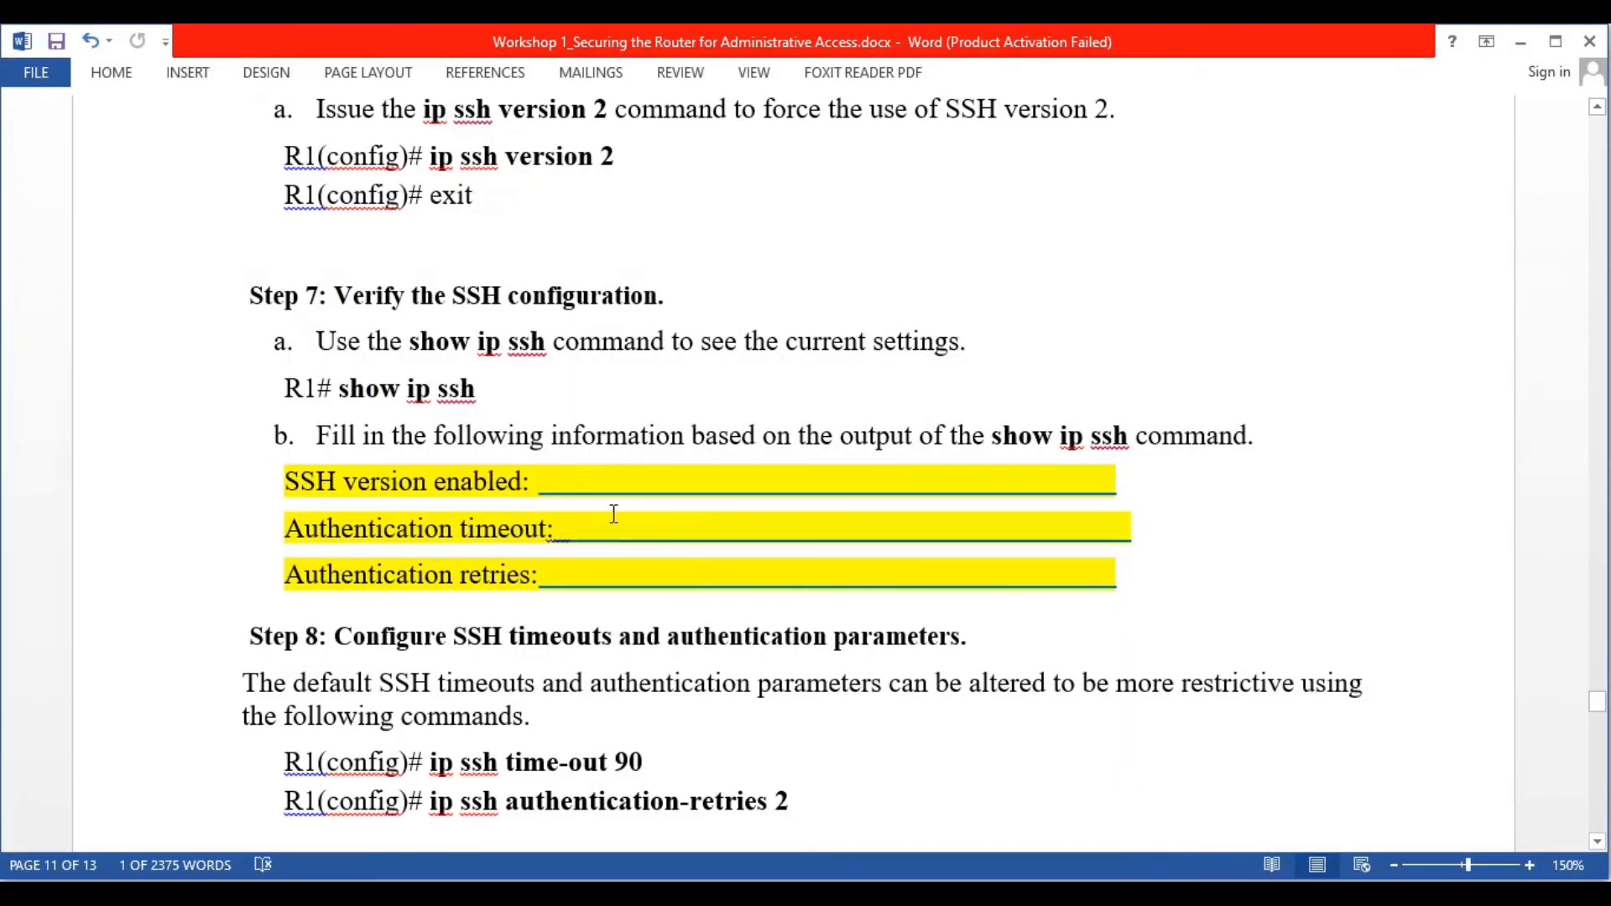
{"action": "scroll", "coordinate": [613, 513], "scroll_direction": "down", "scroll_amount": 3}
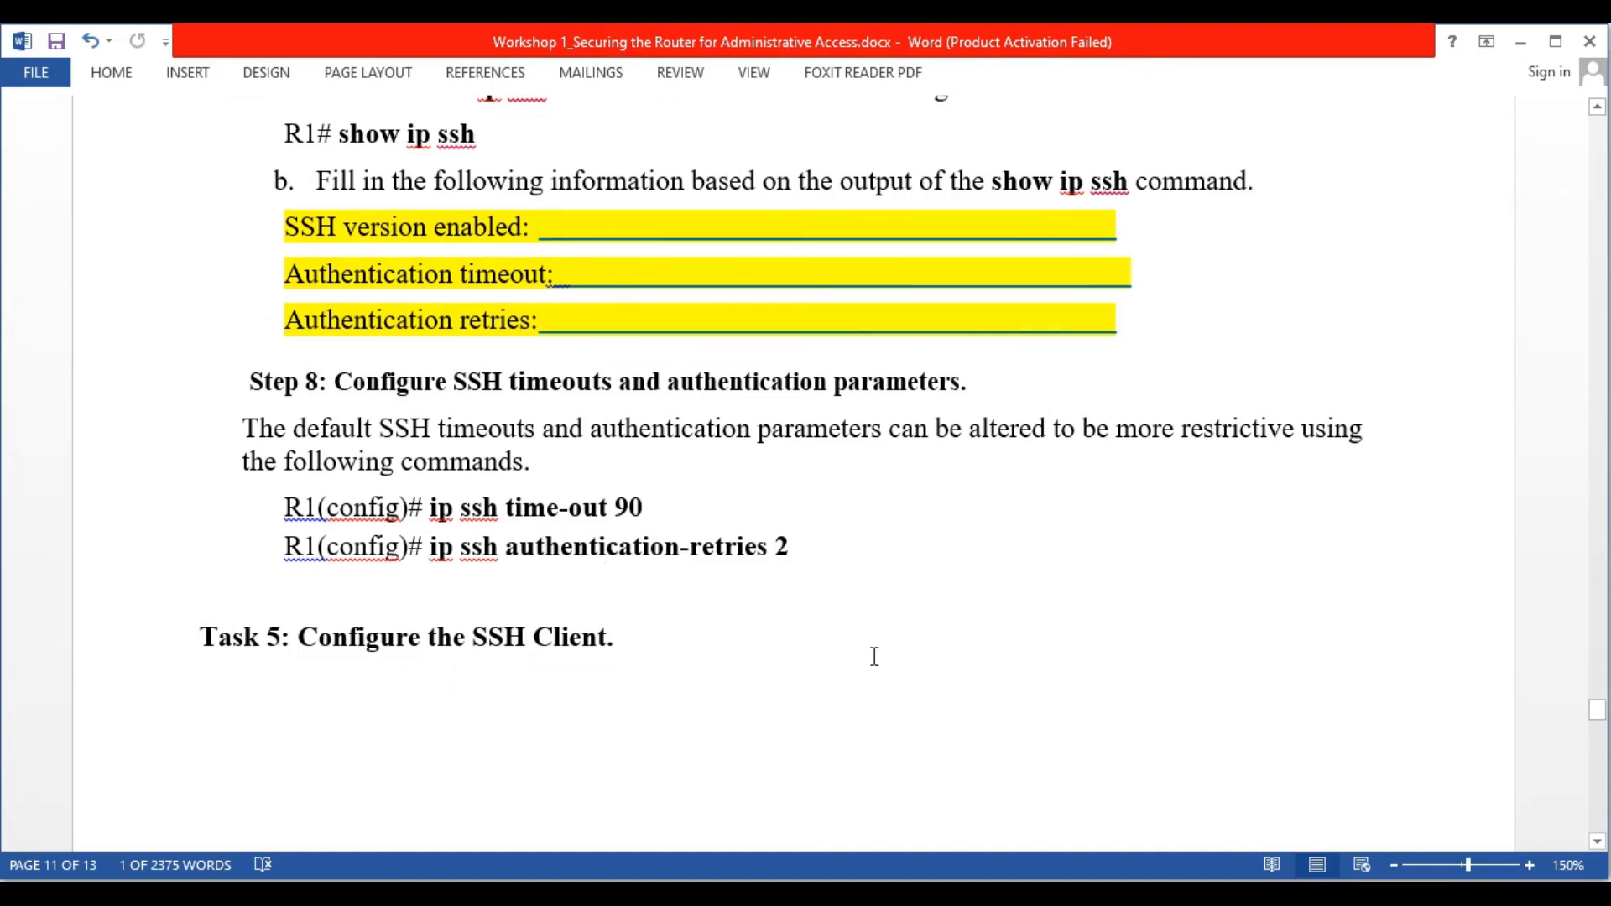
{"action": "scroll", "coordinate": [862, 596], "scroll_direction": "down", "scroll_amount": 1}
{"action": "scroll", "coordinate": [862, 595], "scroll_direction": "down", "scroll_amount": 1}
{"action": "scroll", "coordinate": [860, 597], "scroll_direction": "up", "scroll_amount": 3}
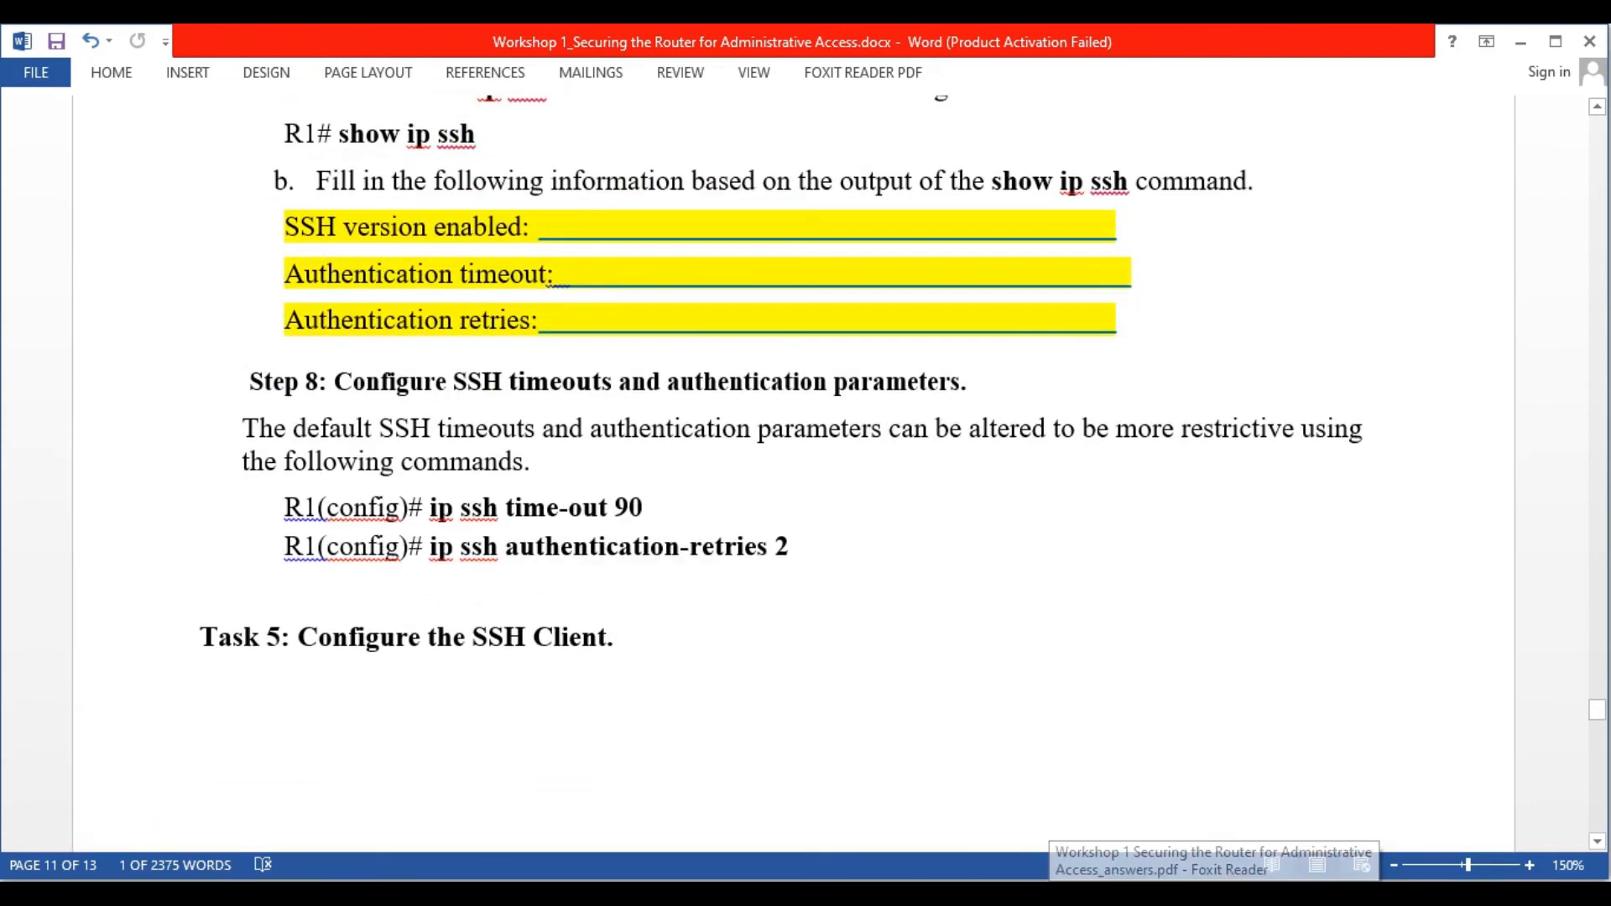
Enter configuration mode and set the SSH timeout to 90 seconds with ip ssh time-out 90
{"action": "key", "text": "alt+Tab"}
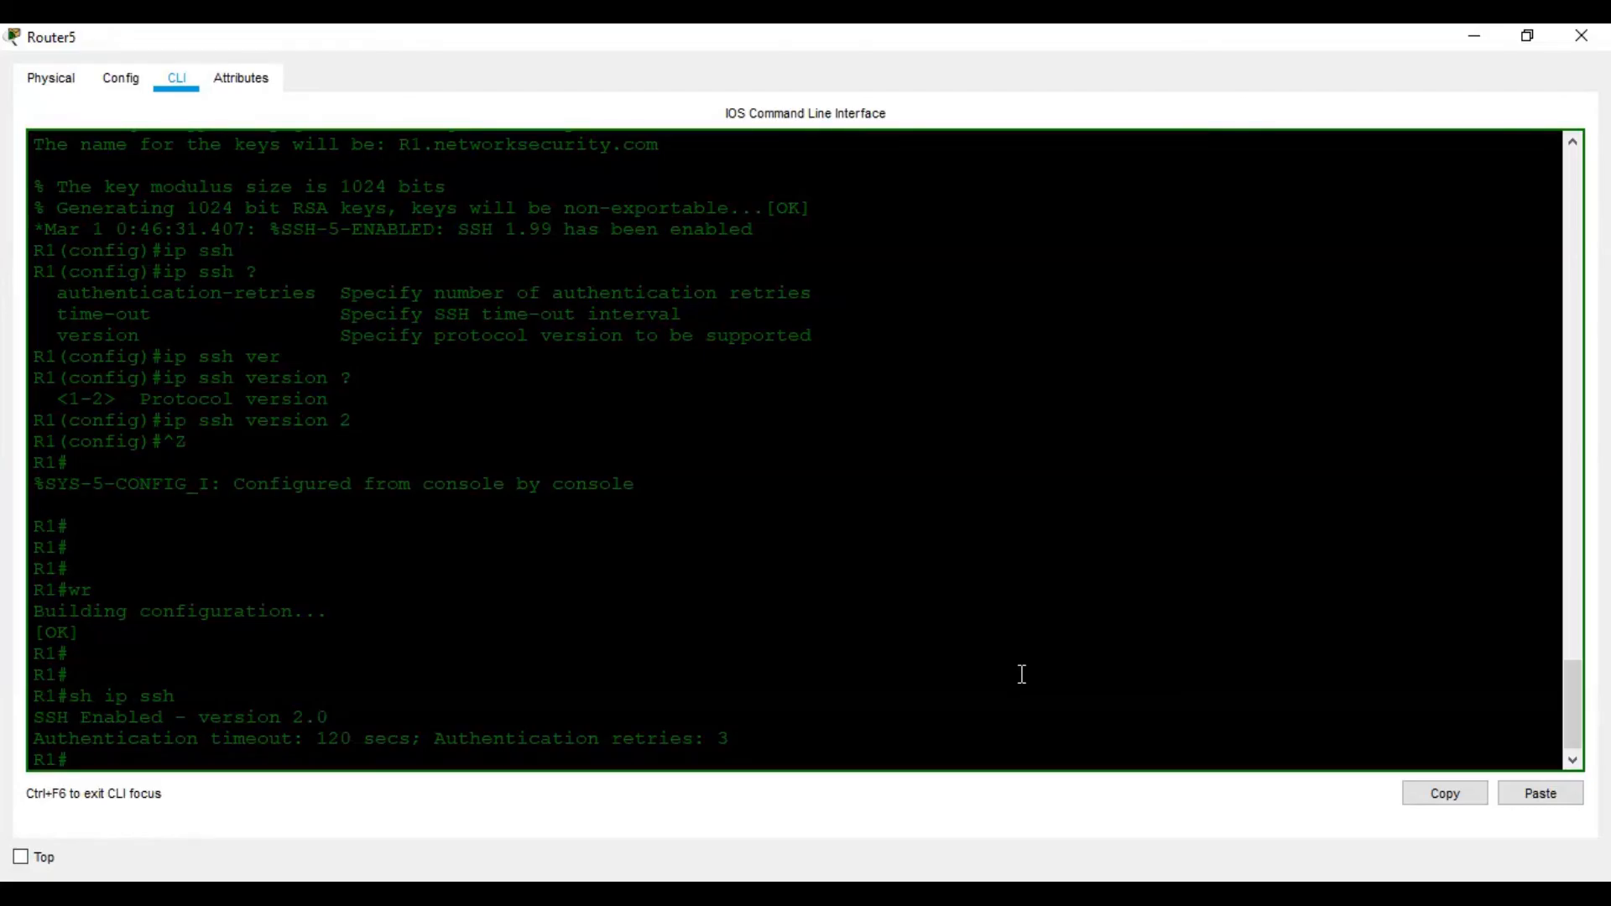
{"action": "type", "text": "conf t"}
{"action": "key", "text": "Return"}
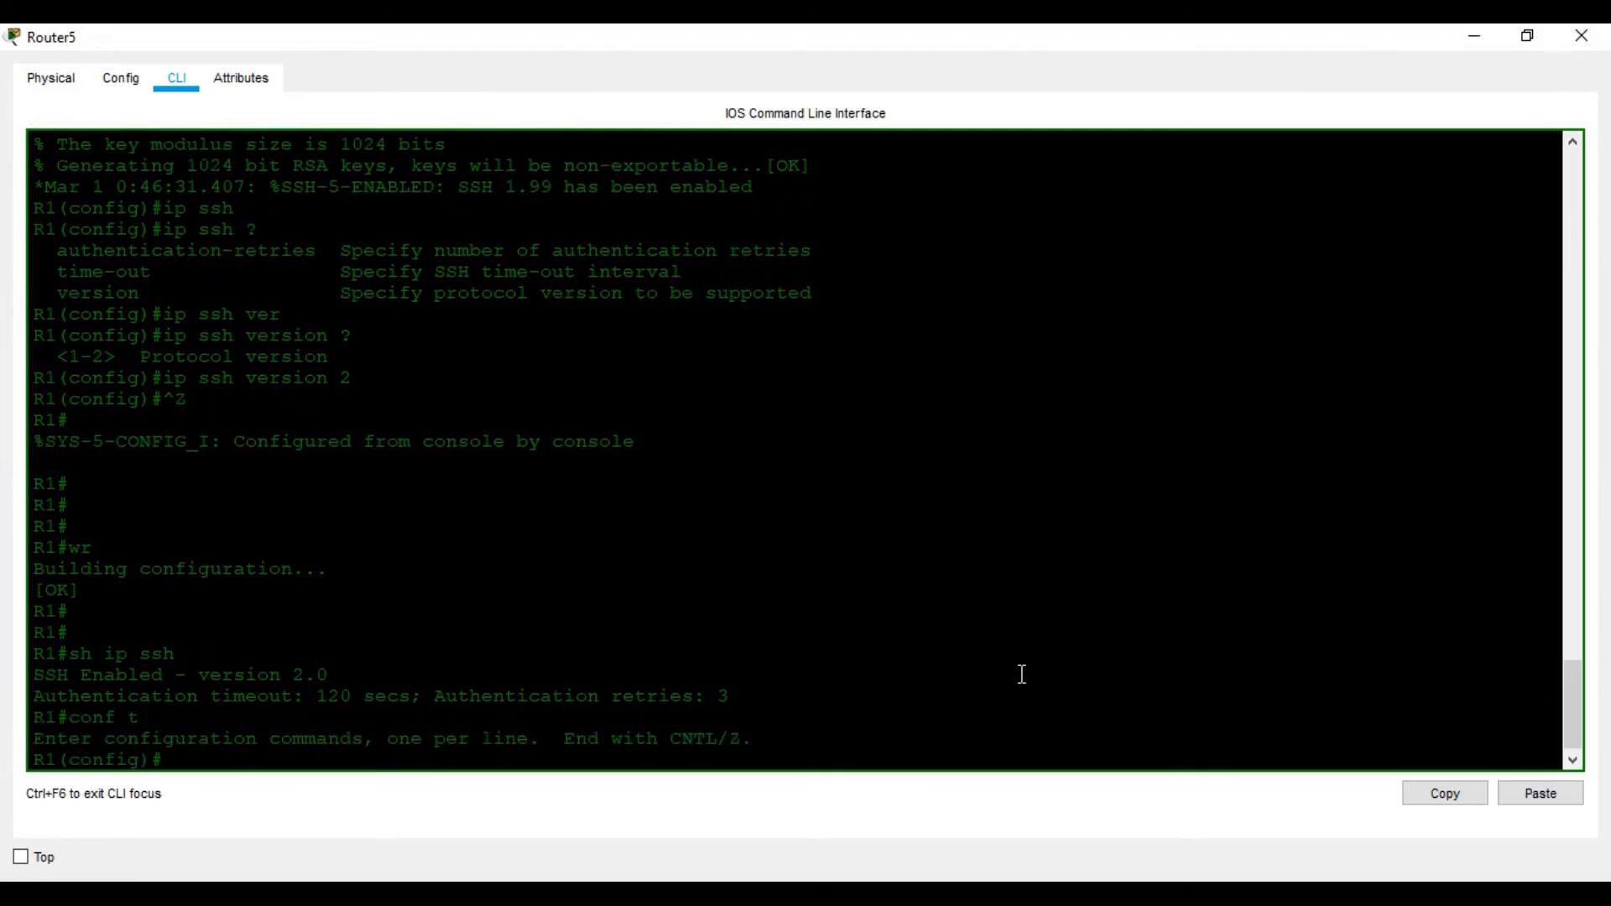
{"action": "key", "text": "alt+Tab"}
{"action": "key", "text": "alt+Tab"}
{"action": "type", "text": "ip ss"}
{"action": "key", "text": "Tab"}
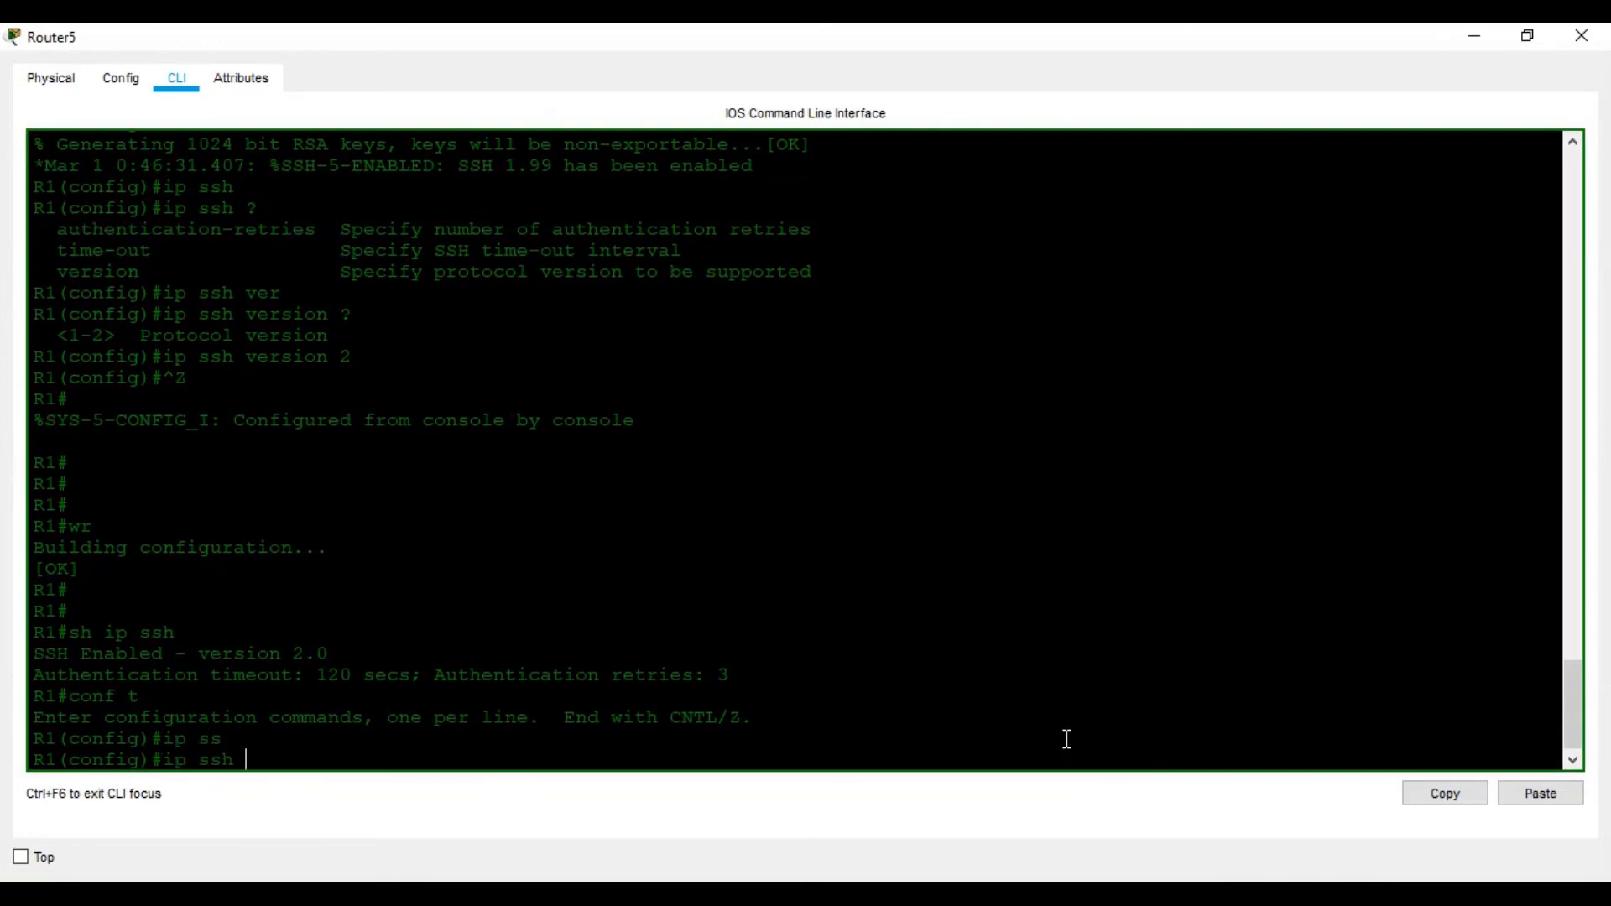
{"action": "type", "text": "?tim"}
{"action": "key", "text": "Tab"}
{"action": "type", "text": "?"}
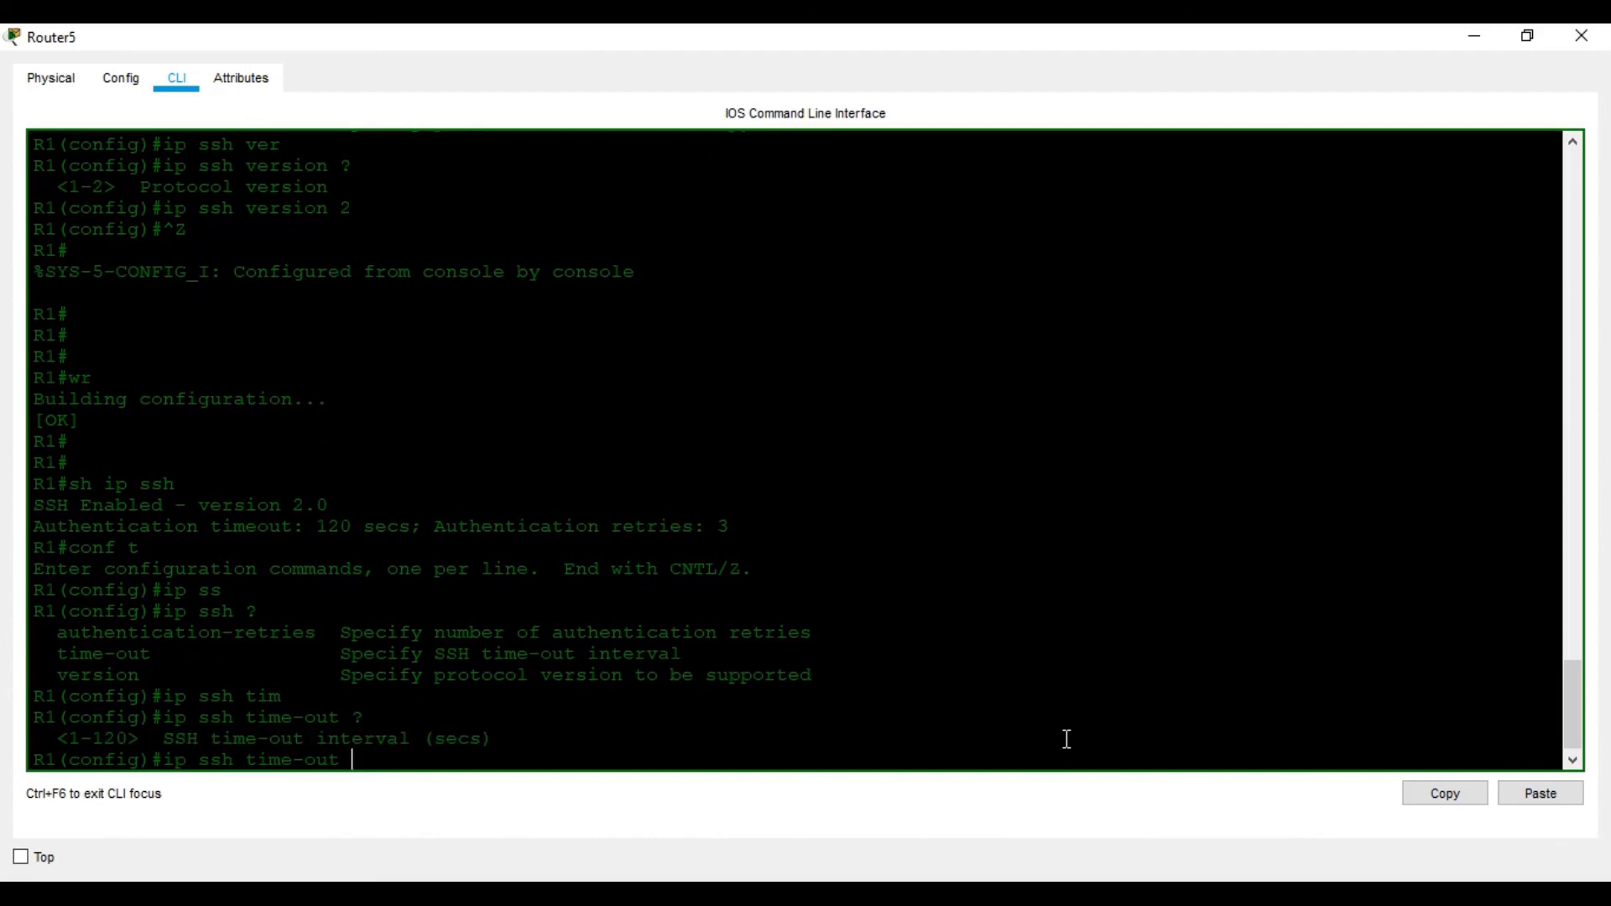
{"action": "type", "text": "90"}
{"action": "key", "text": "Return"}
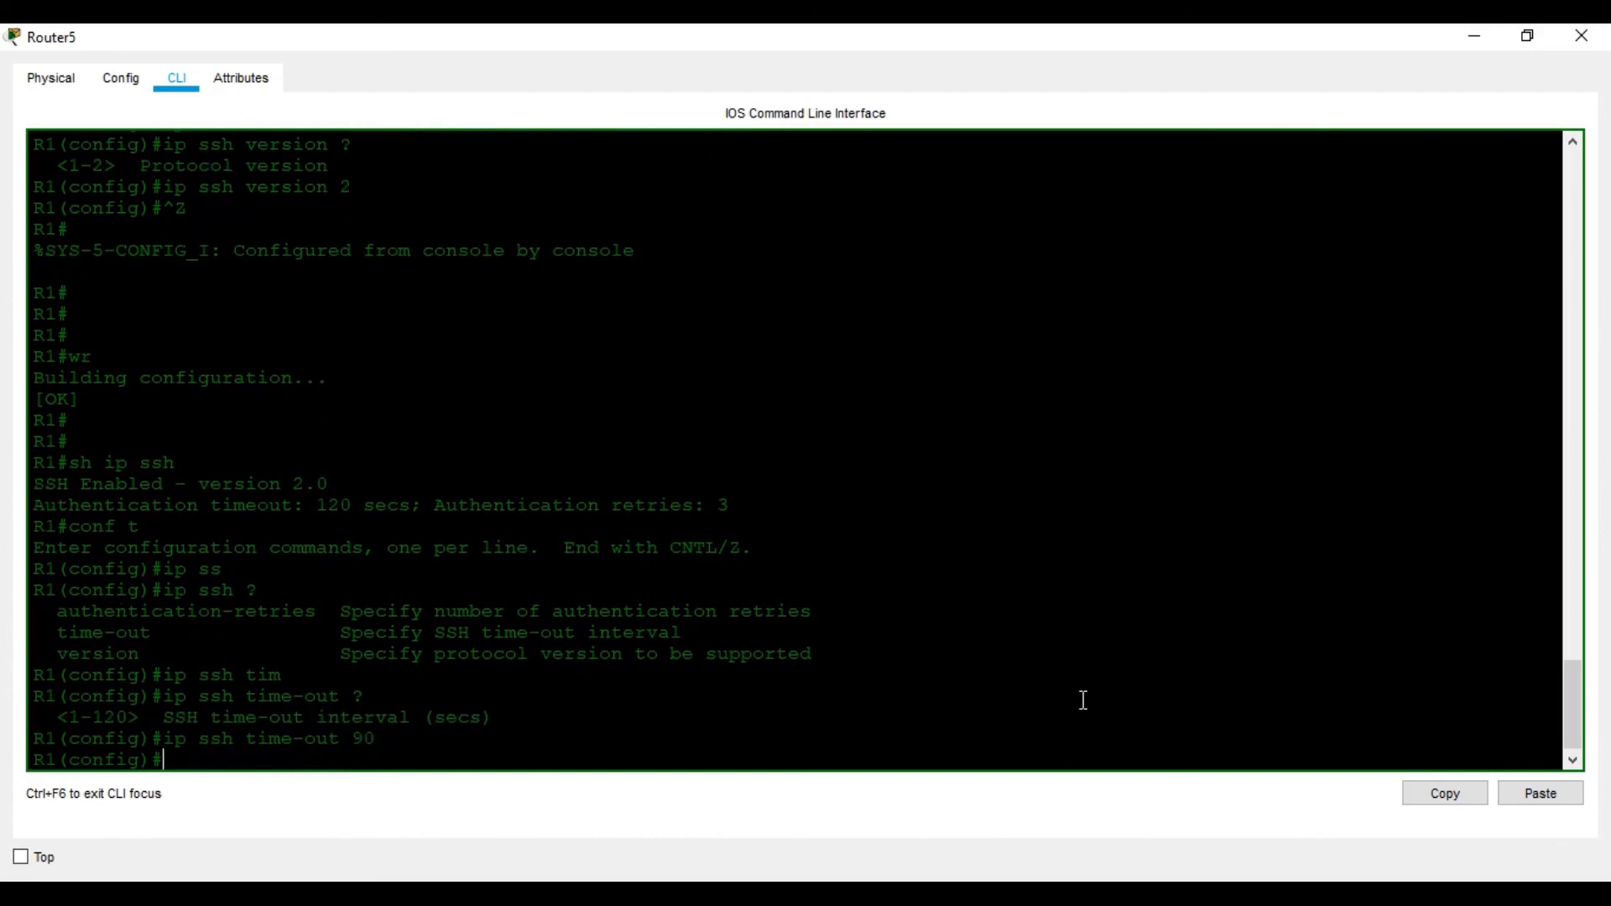
Limit SSH logins to 2 attempts with ip ssh authentication-retries 2
{"action": "type", "text": "ip ss"}
{"action": "key", "text": "Tab"}
{"action": "type", "text": "?"}
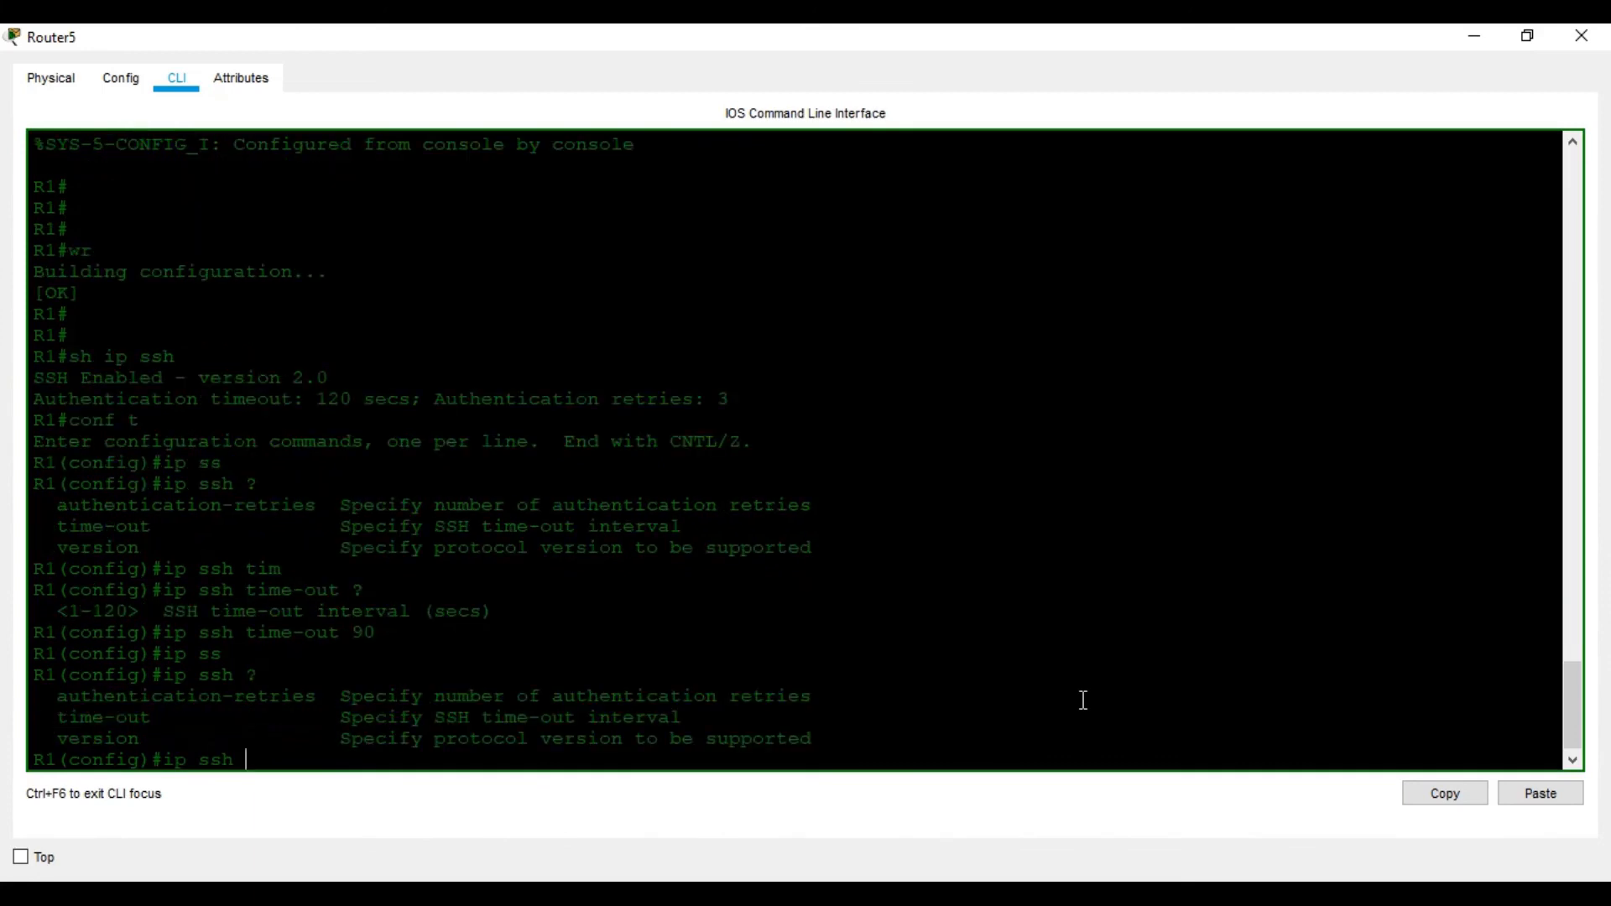
{"action": "type", "text": "au"}
{"action": "key", "text": "Tab"}
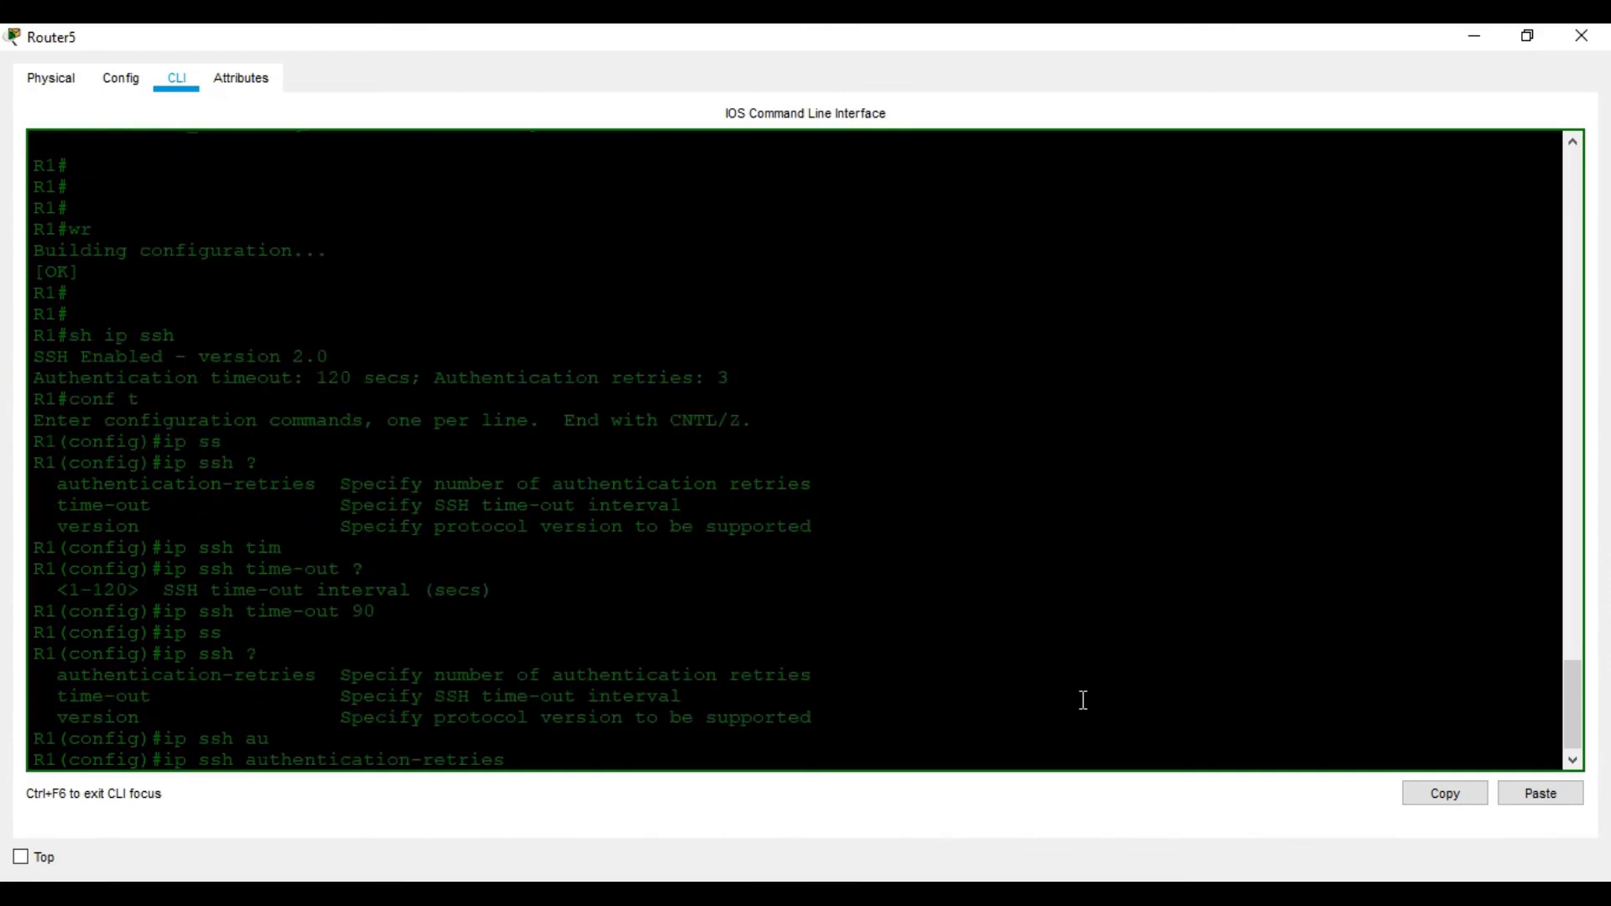
{"action": "type", "text": "?"}
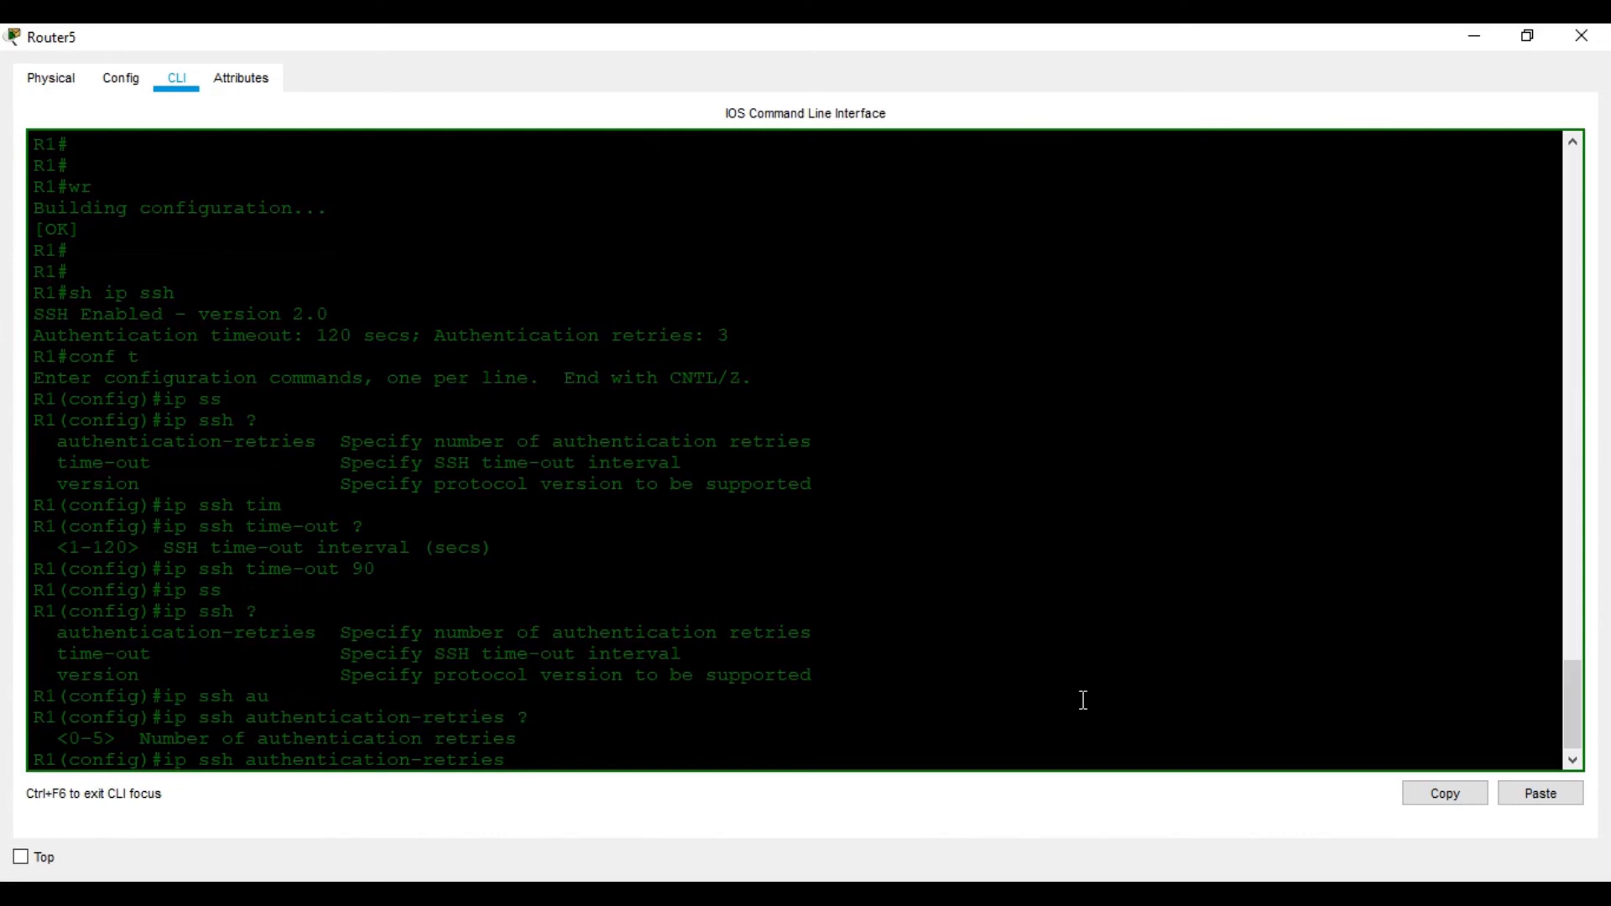
{"action": "type", "text": "2"}
{"action": "key", "text": "Return"}
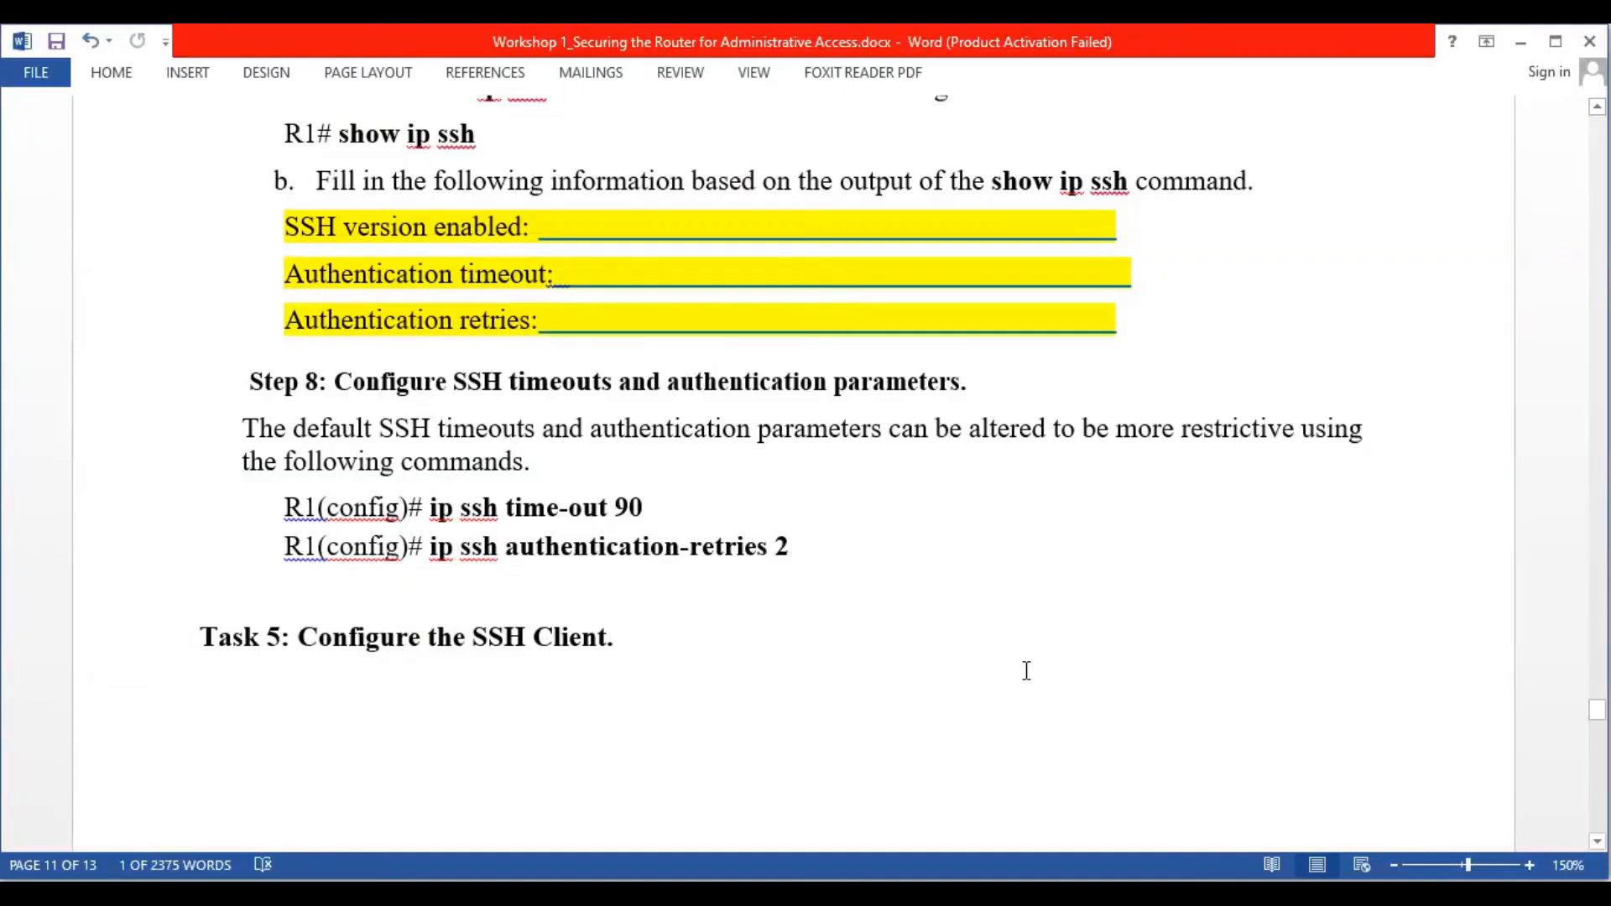
{"action": "scroll", "coordinate": [751, 587], "scroll_direction": "down", "scroll_amount": 8}
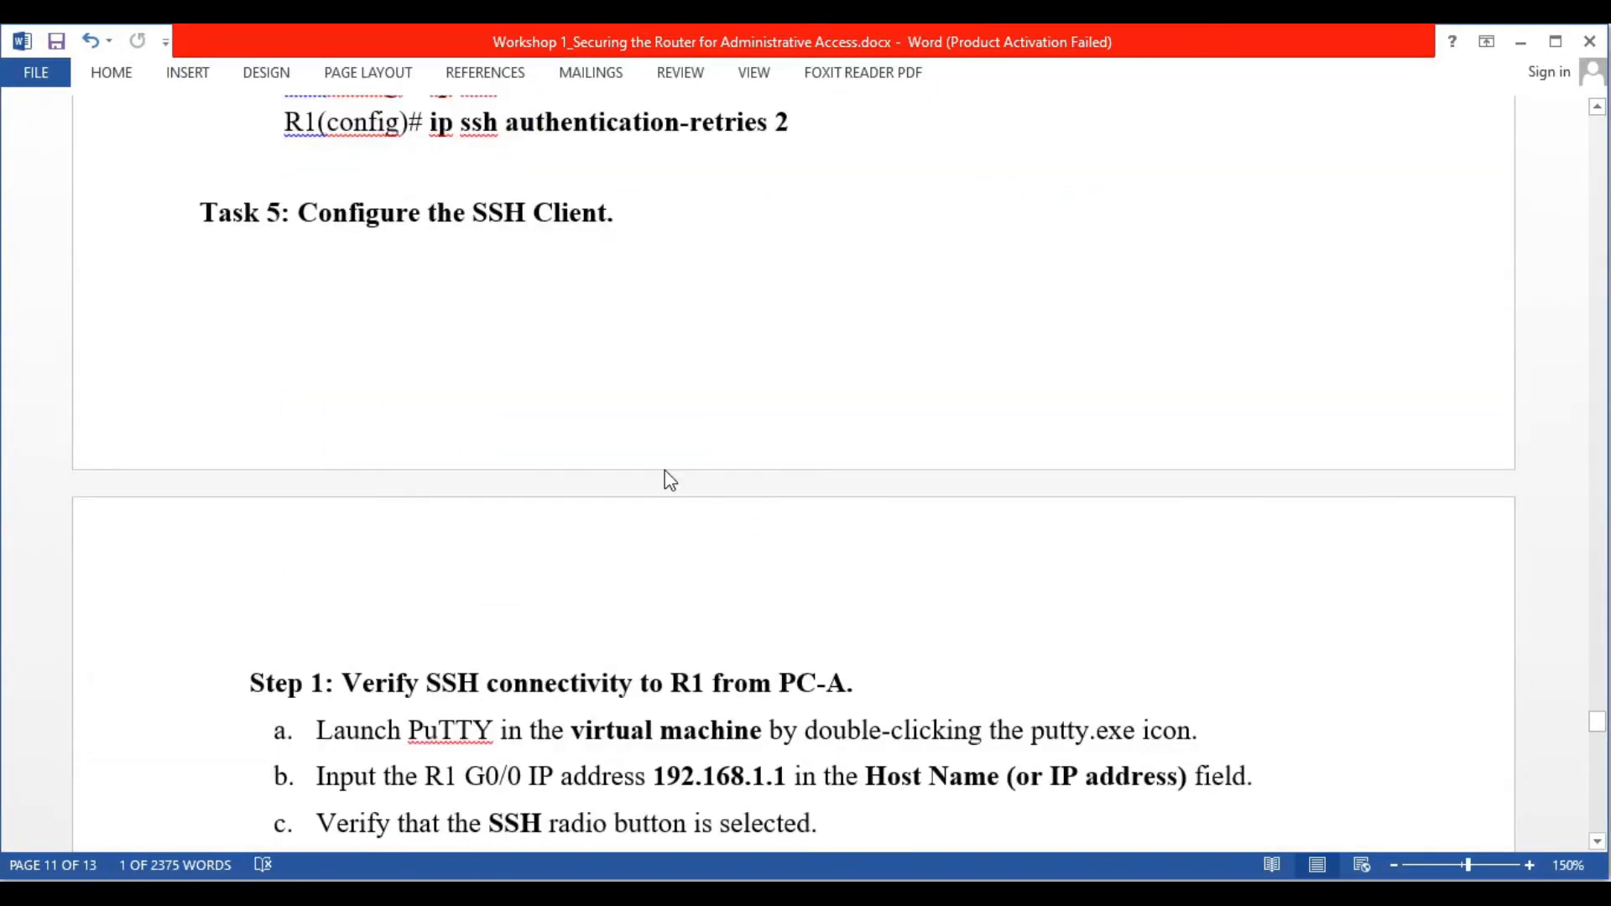
Read through the Word guide's Task 5 steps on configuring the SSH client
{"action": "scroll", "coordinate": [646, 436], "scroll_direction": "down", "scroll_amount": 3}
{"action": "scroll", "coordinate": [631, 396], "scroll_direction": "up", "scroll_amount": 3}
{"action": "scroll", "coordinate": [716, 503], "scroll_direction": "down", "scroll_amount": 20}
{"action": "scroll", "coordinate": [716, 503], "scroll_direction": "down", "scroll_amount": 3}
{"action": "scroll", "coordinate": [713, 504], "scroll_direction": "up", "scroll_amount": 2}
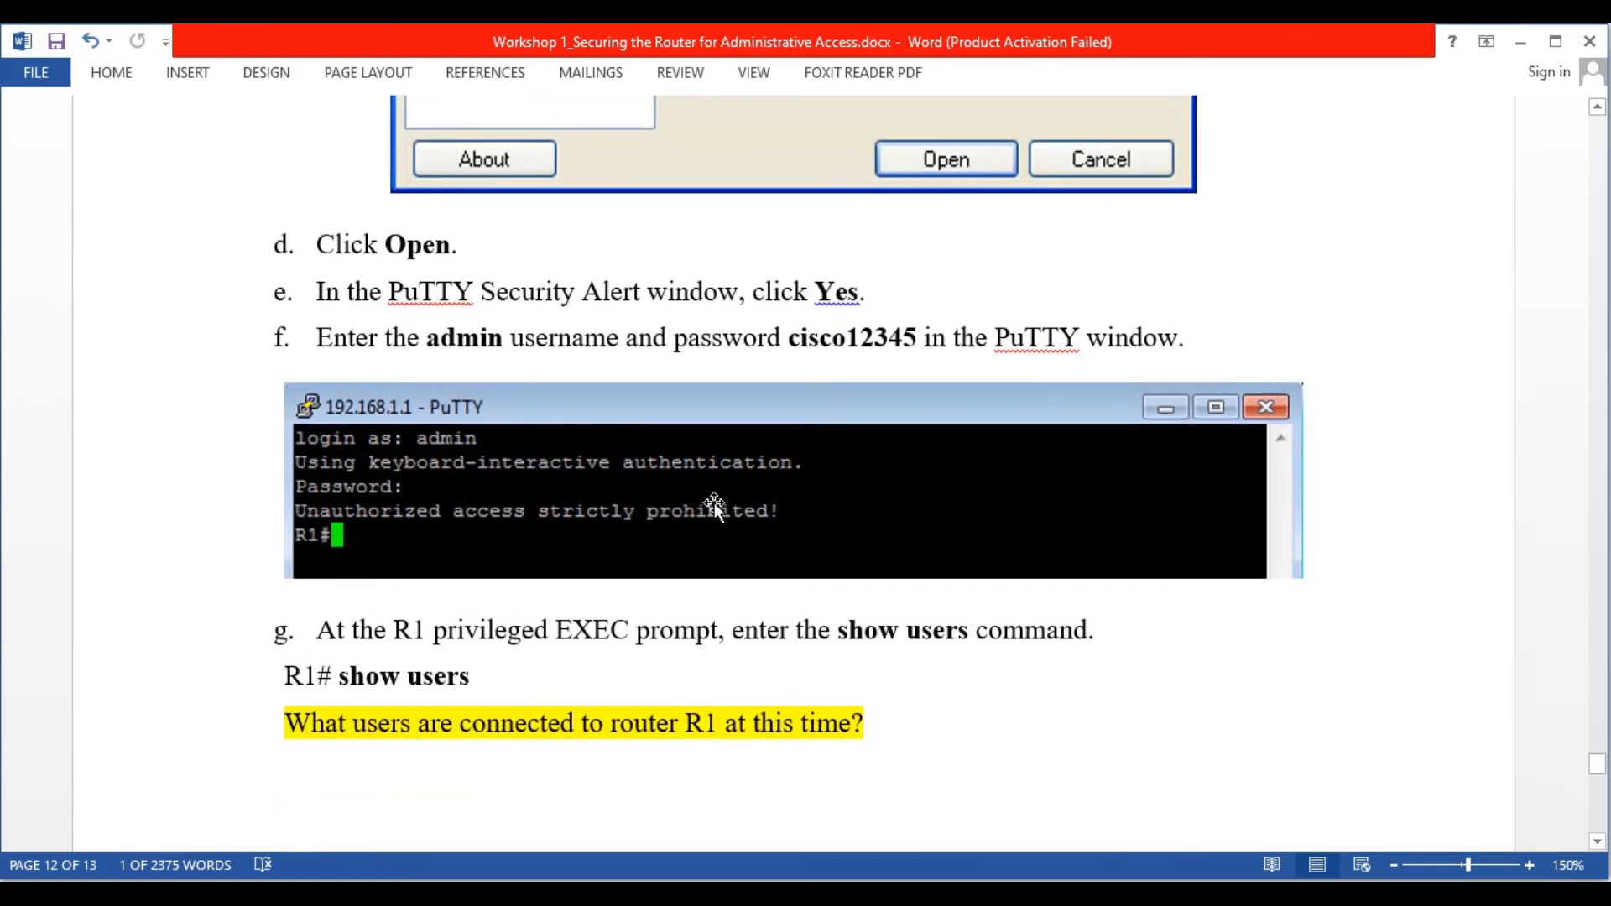
{"action": "scroll", "coordinate": [713, 502], "scroll_direction": "down", "scroll_amount": 20}
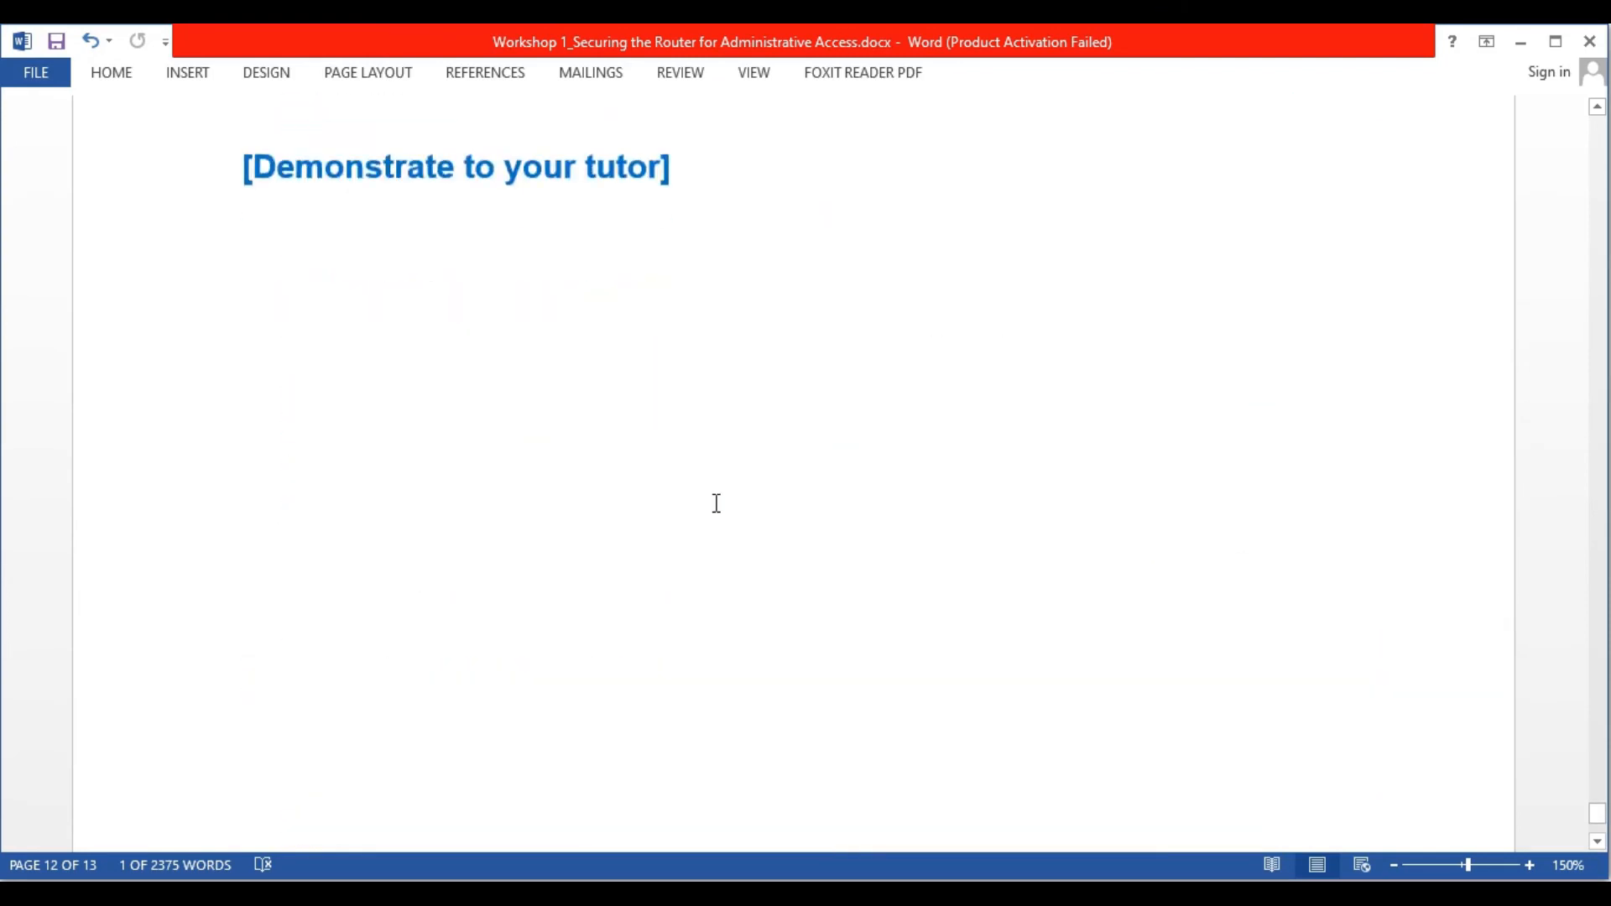
{"action": "scroll", "coordinate": [716, 504], "scroll_direction": "up", "scroll_amount": 8}
{"action": "scroll", "coordinate": [715, 503], "scroll_direction": "up", "scroll_amount": 20}
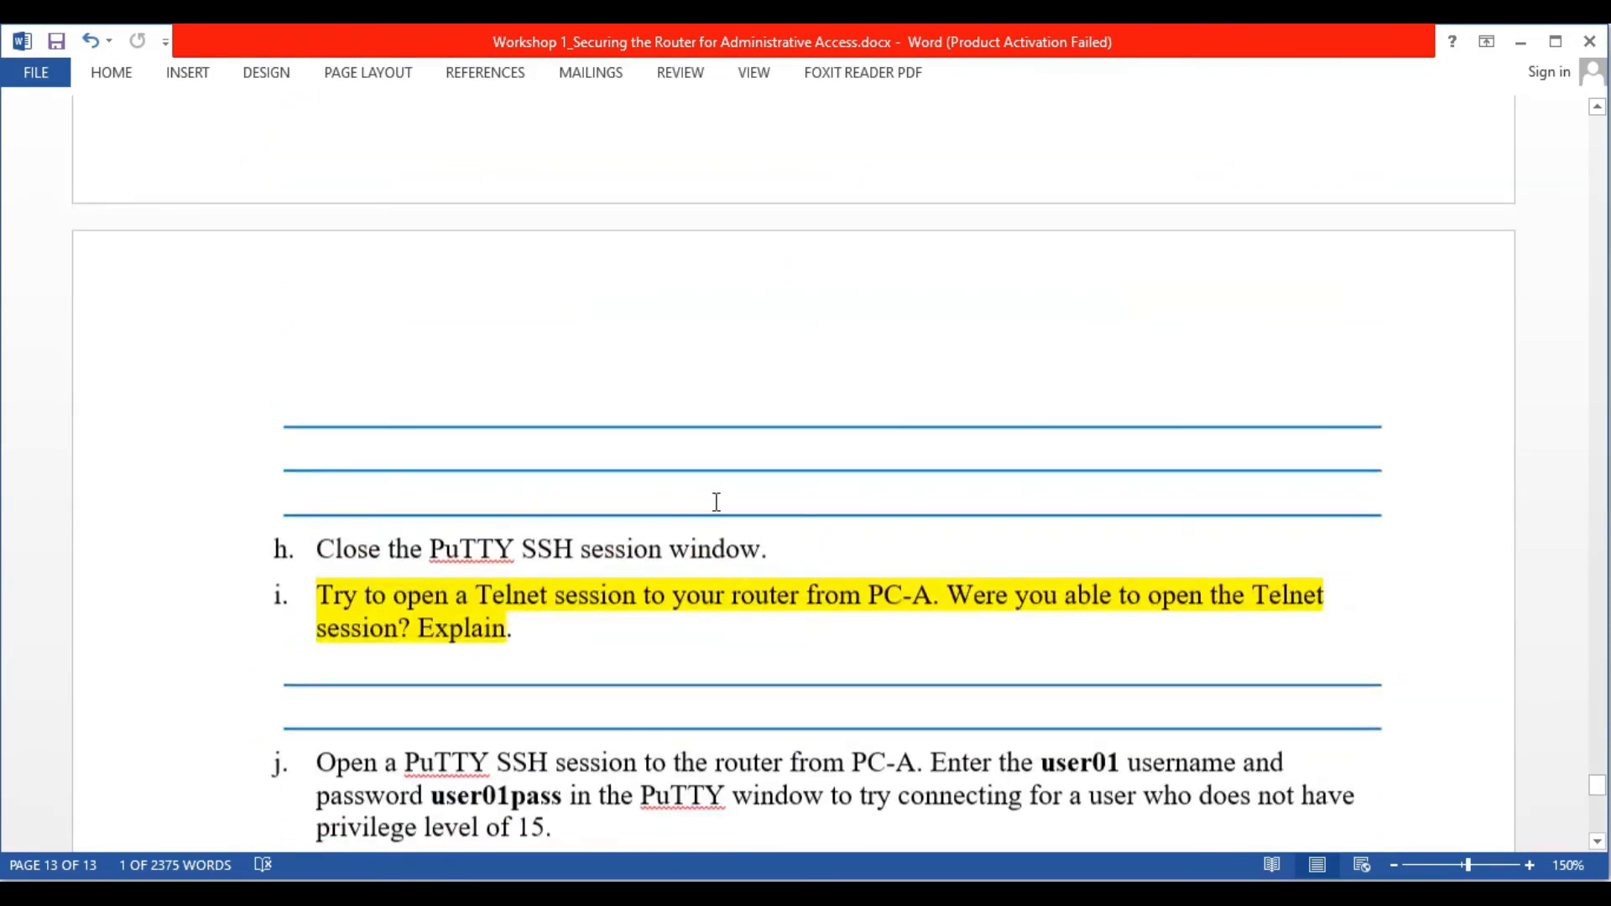
{"action": "scroll", "coordinate": [716, 504], "scroll_direction": "down", "scroll_amount": 5}
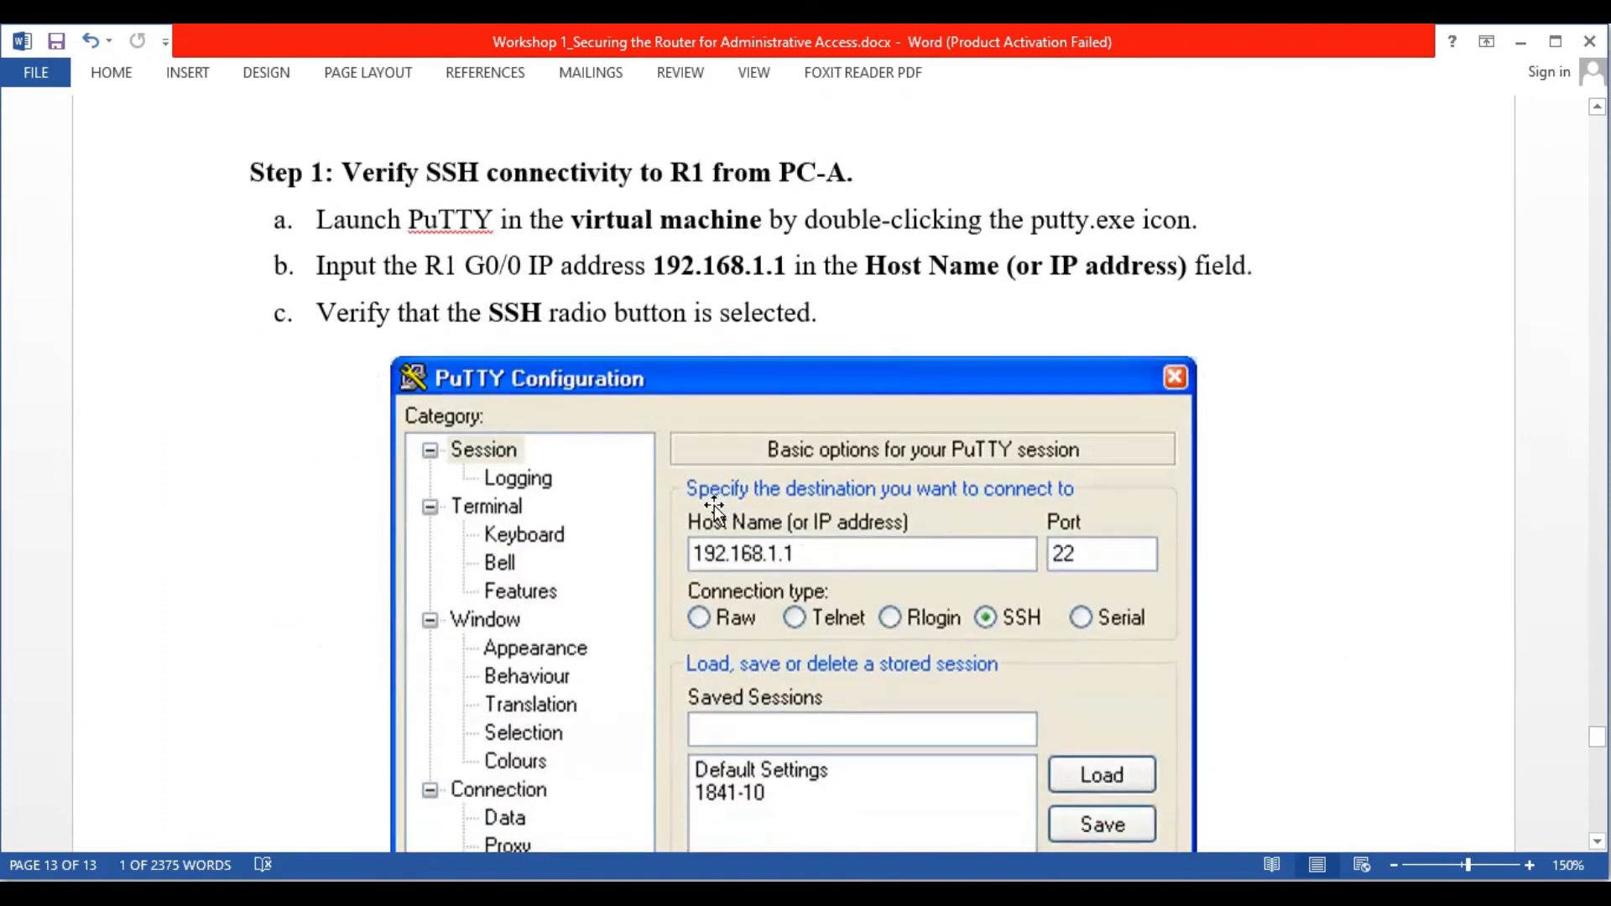
{"action": "scroll", "coordinate": [715, 509], "scroll_direction": "up", "scroll_amount": 2}
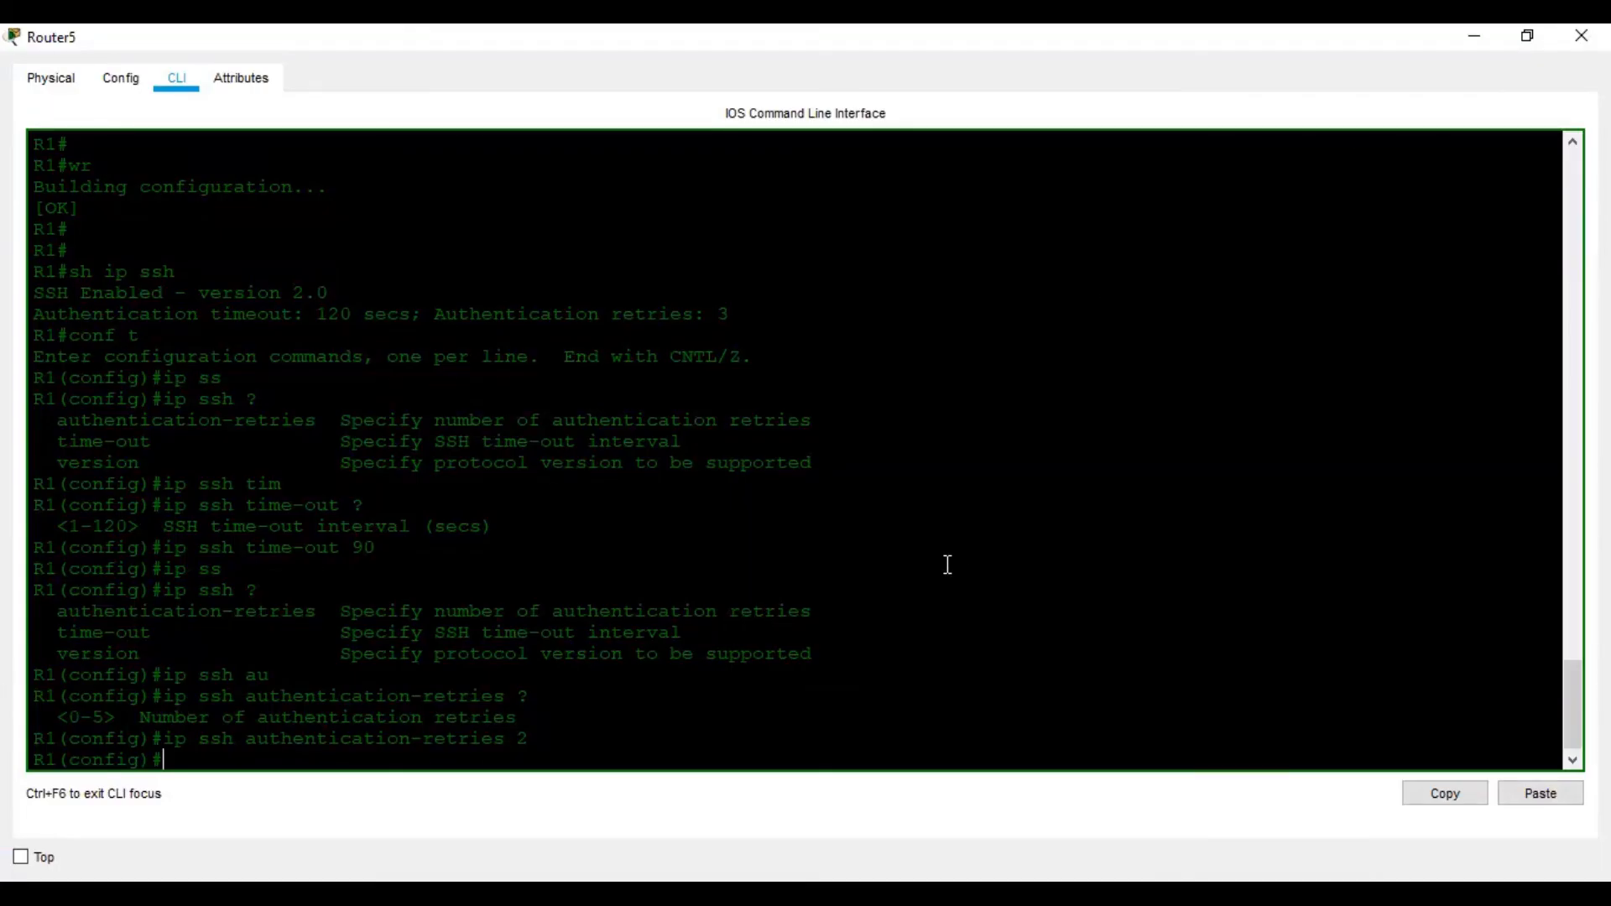
Exit configuration mode, save R1's configuration with wr, and close the Router5 window
{"action": "key", "text": "ctrl+z"}
{"action": "key", "text": "Return"}
{"action": "key", "text": "Return"}
{"action": "type", "text": "wr"}
{"action": "key", "text": "Return"}
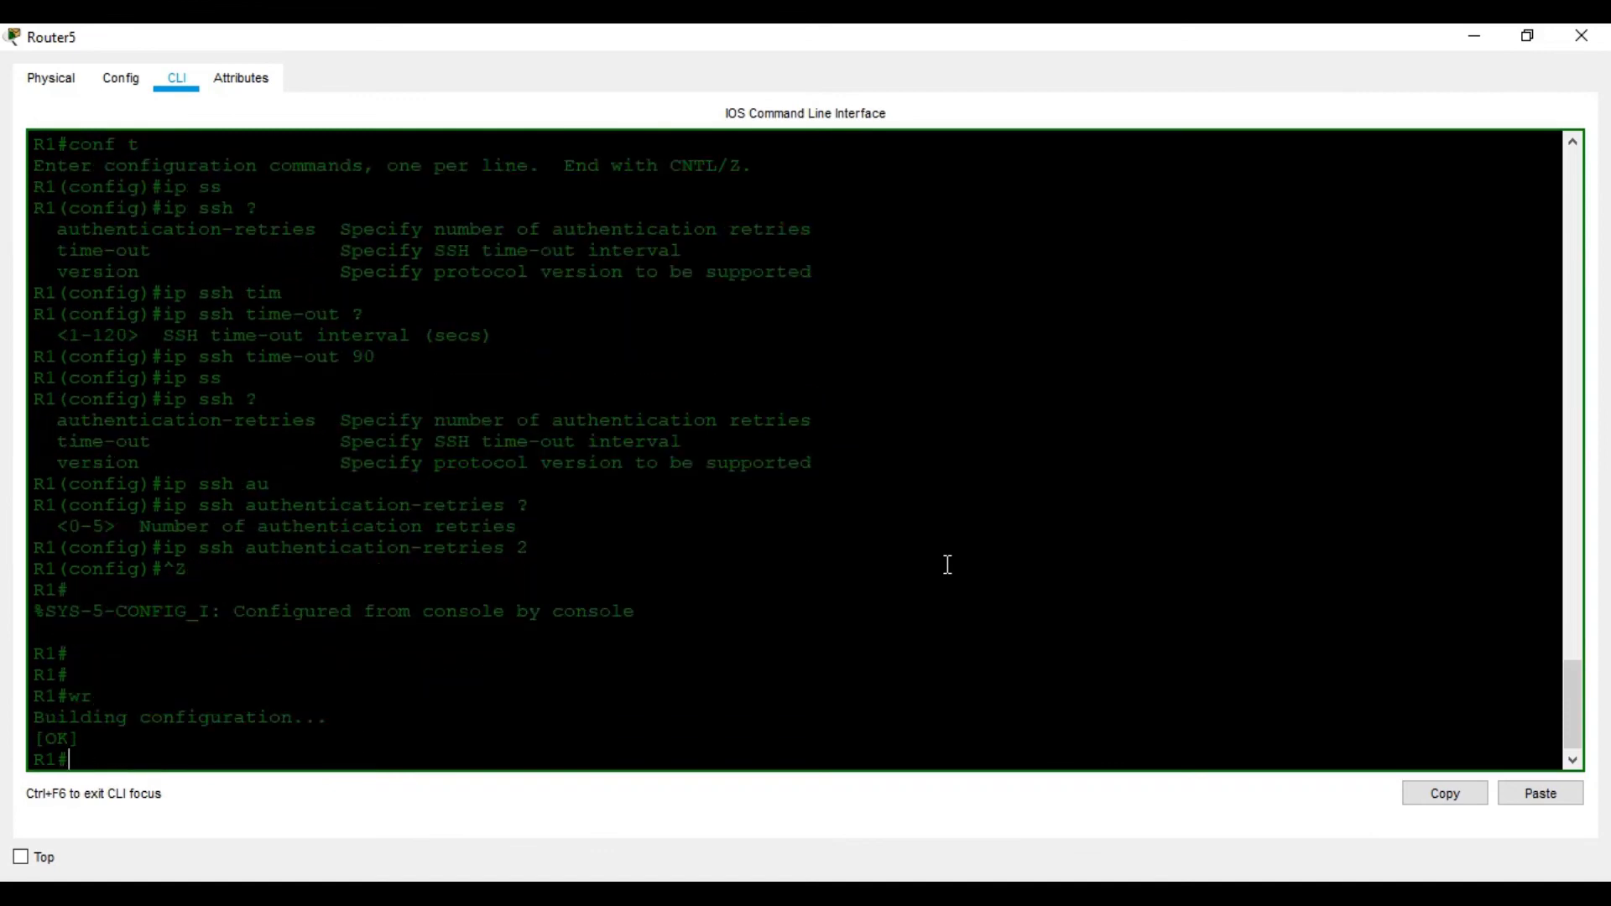
{"action": "key", "text": "Return"}
{"action": "key", "text": "Return"}
{"action": "left_click", "coordinate": [1582, 35]}
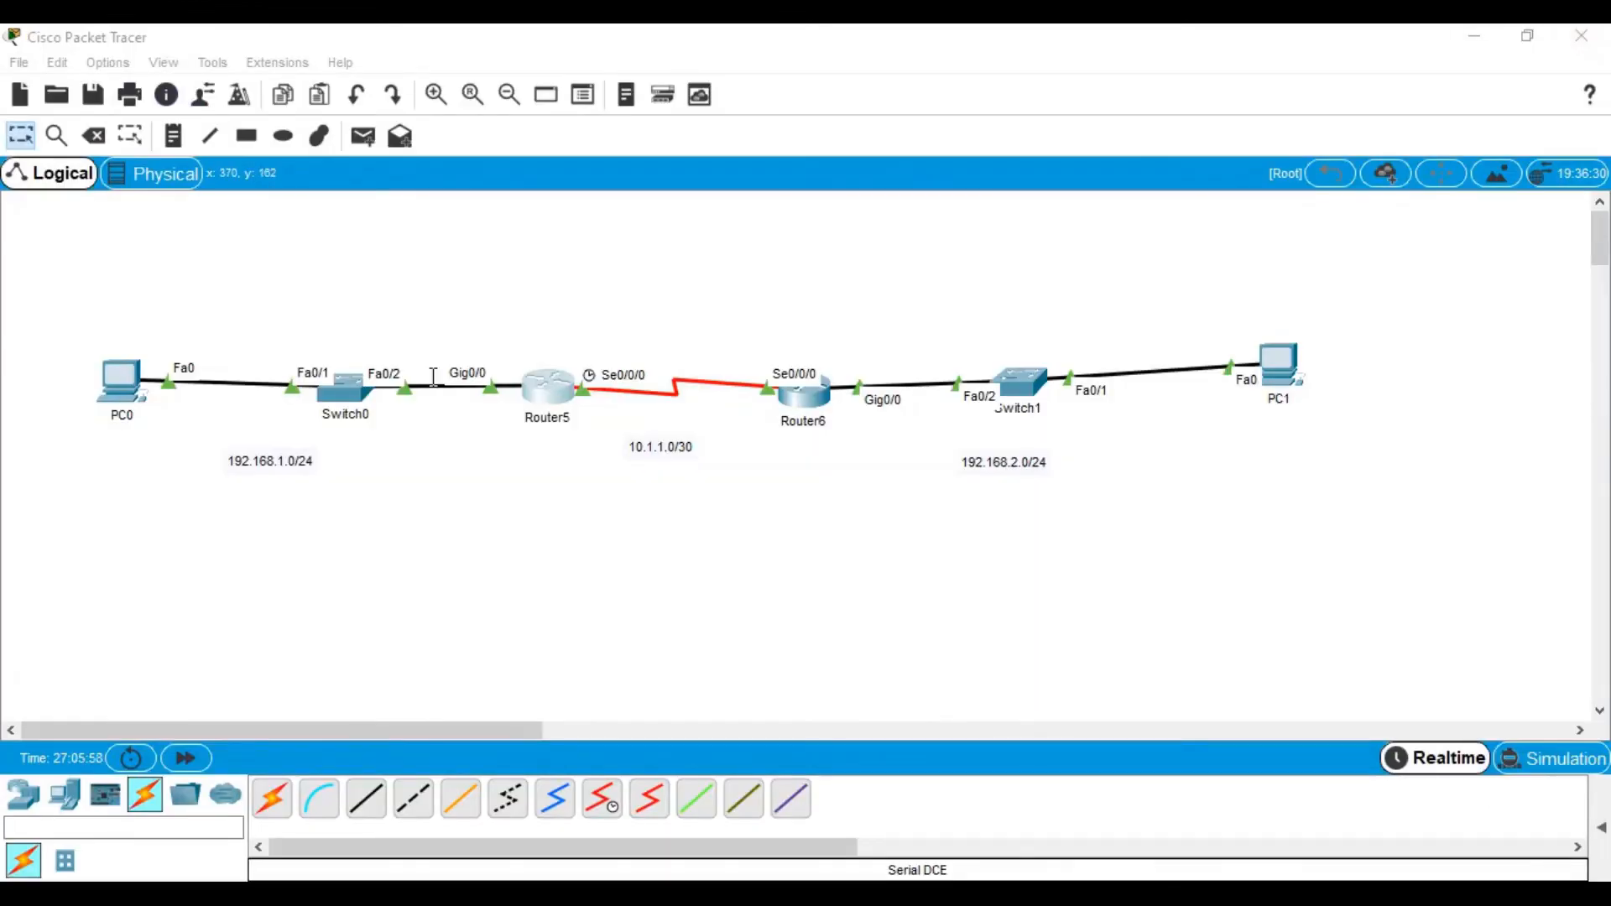
Open PC0's Command Prompt in a full-screen window
{"action": "left_click", "coordinate": [112, 378]}
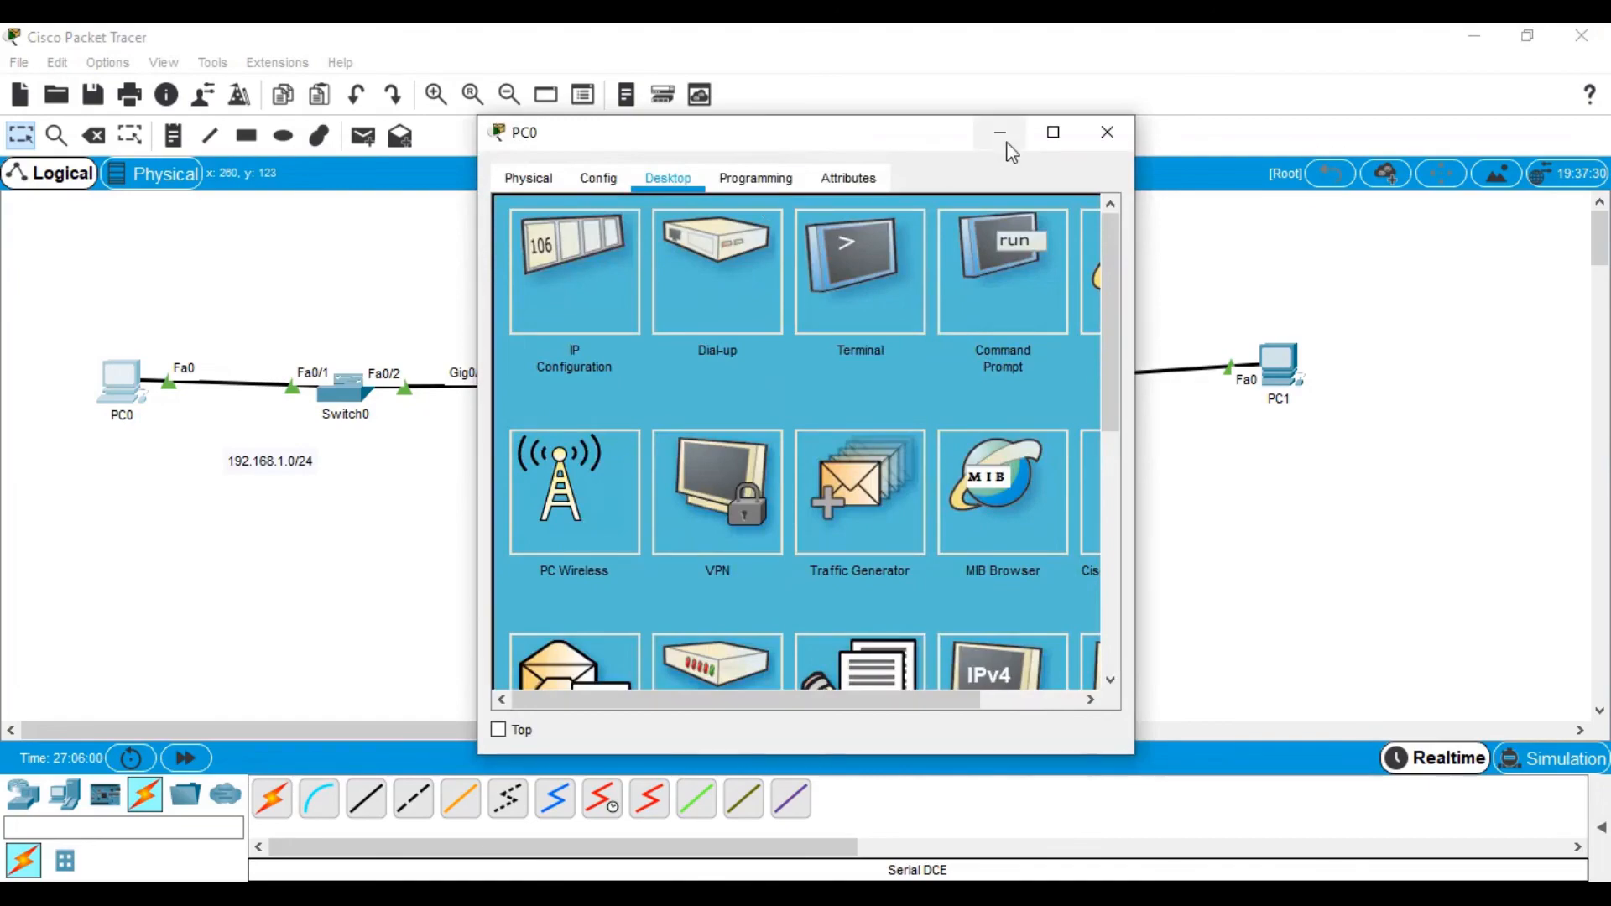
{"action": "left_click", "coordinate": [1053, 130]}
{"action": "left_click", "coordinate": [1059, 191]}
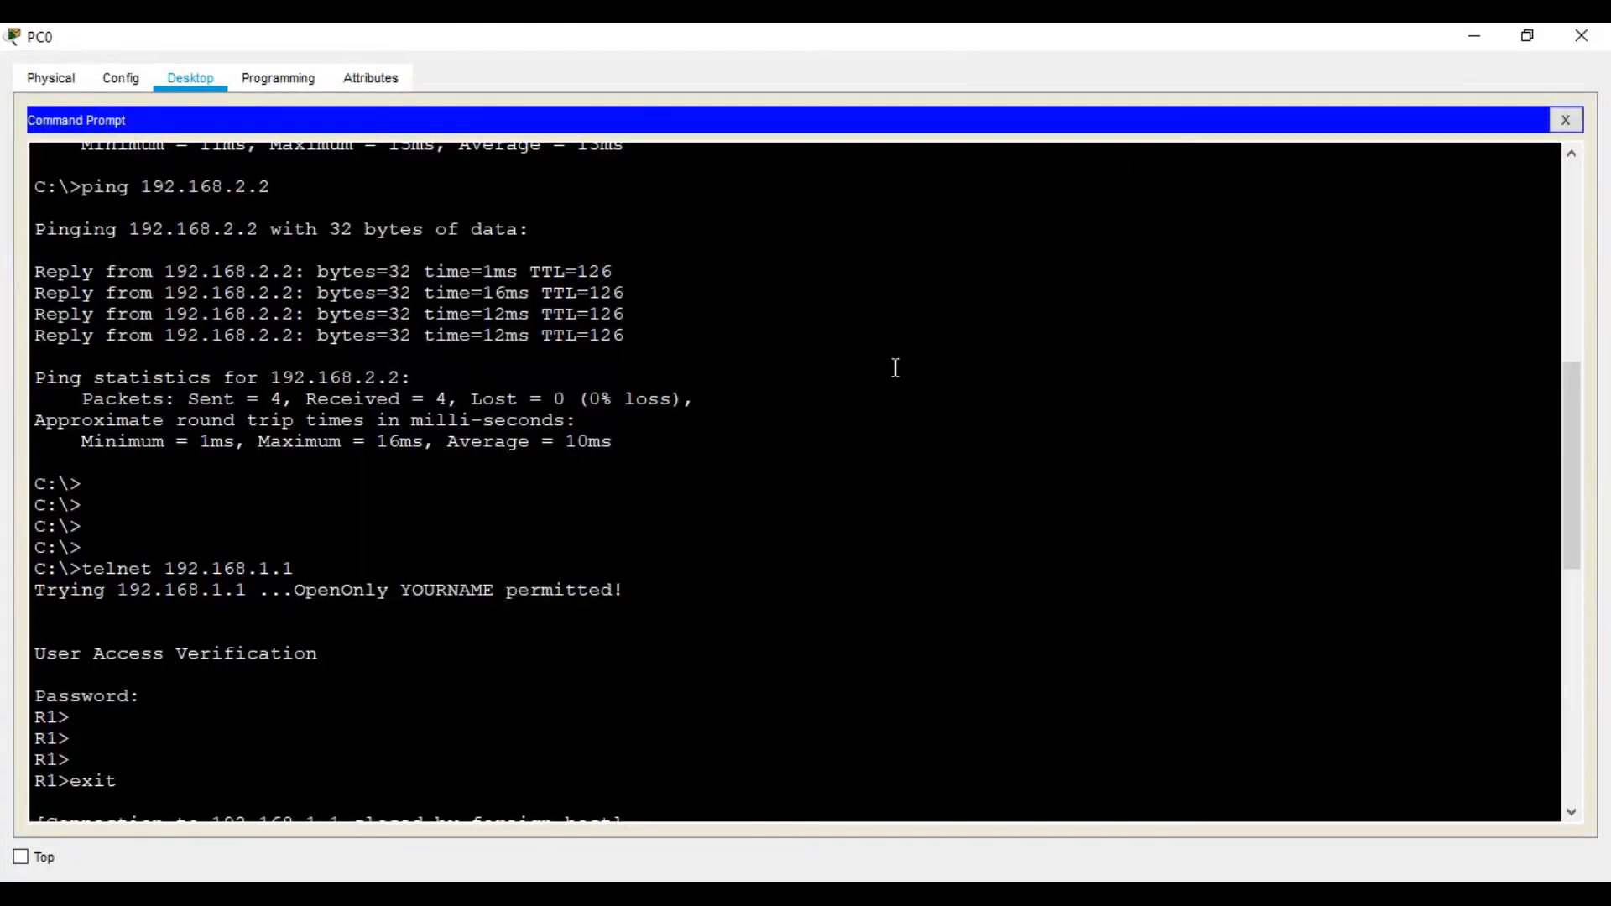
{"action": "key", "text": "Return"}
{"action": "key", "text": "Return"}
{"action": "key", "text": "Return"}
{"action": "key", "text": "Return"}
Run ssh -l admin 192.168.1.1 and enter the admin password to reach R1#
{"action": "type", "text": "ssh -l"}
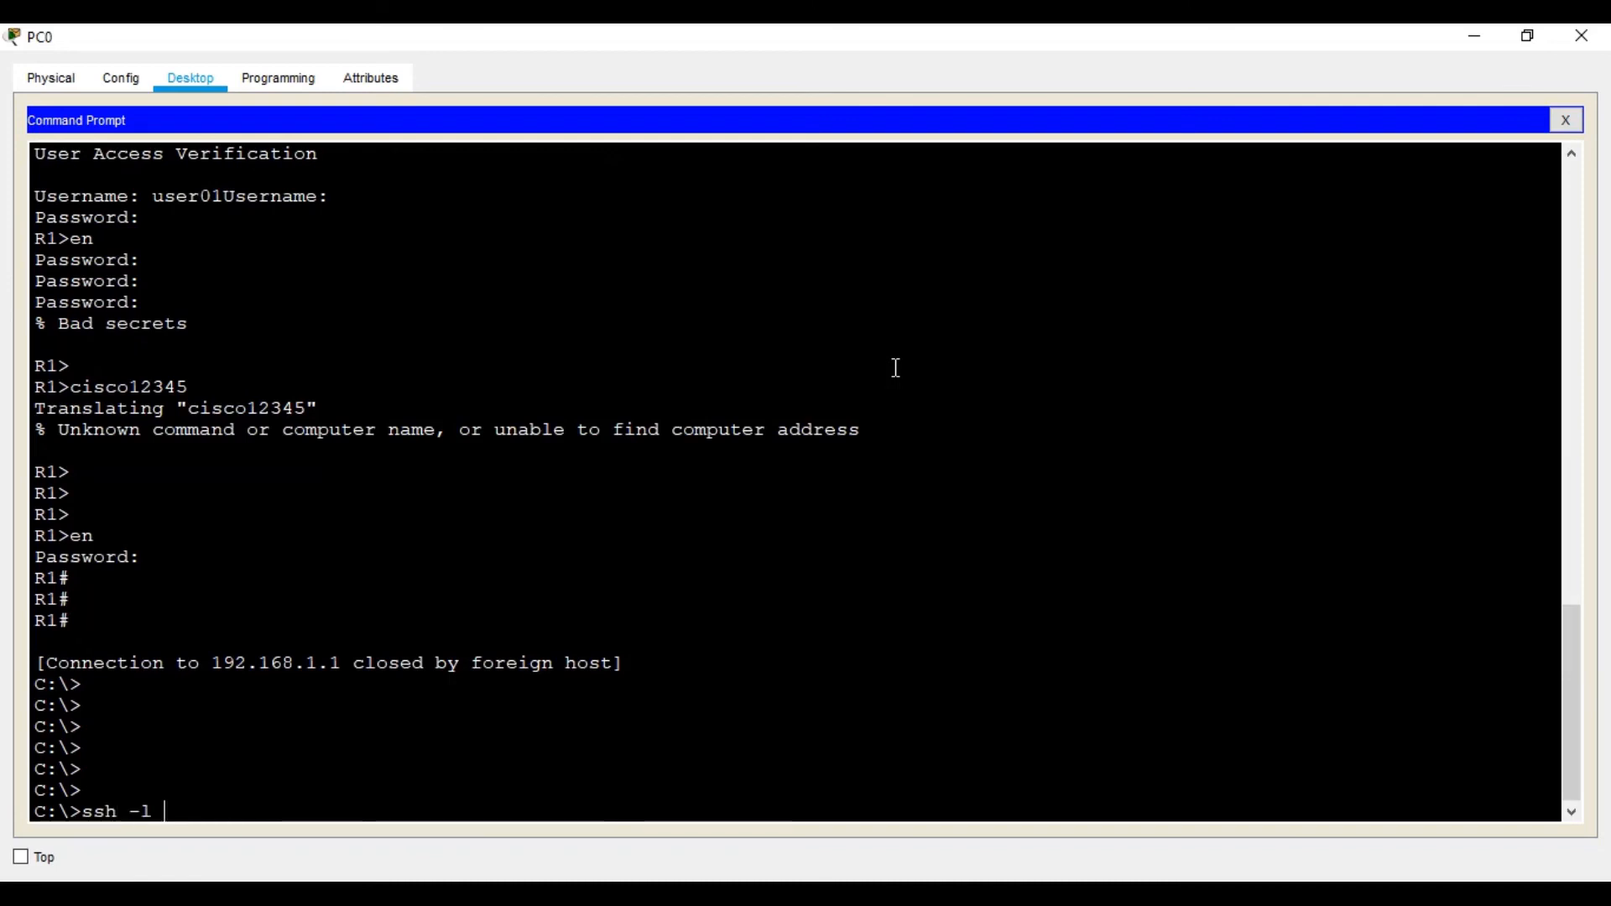
{"action": "type", "text": " ad"}
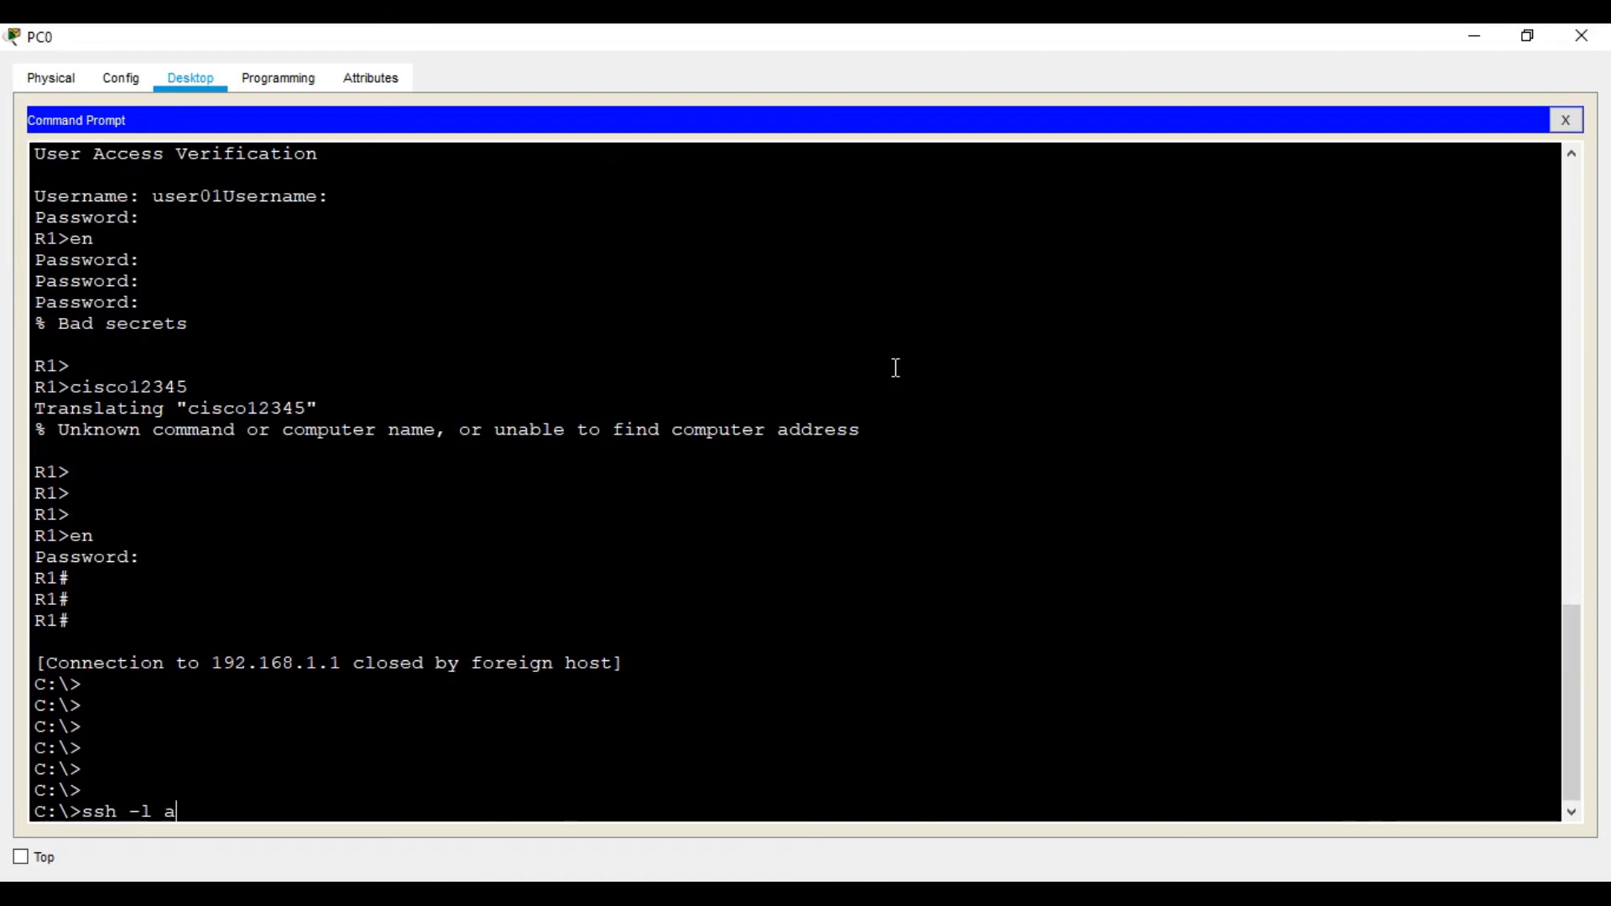
{"action": "type", "text": "min"}
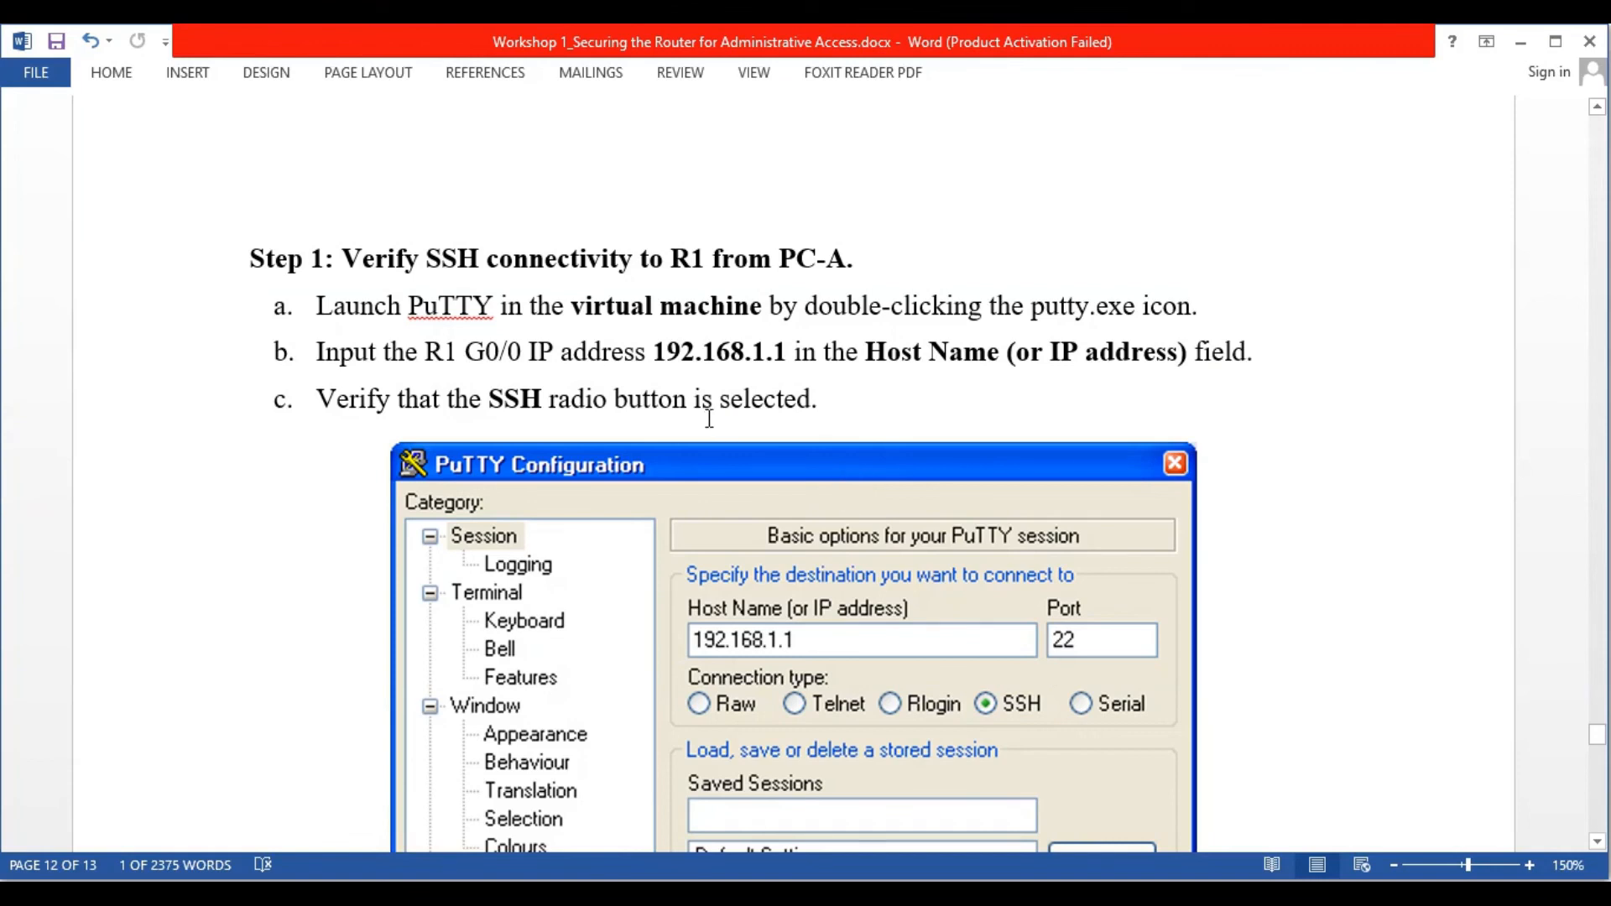
{"action": "scroll", "coordinate": [795, 492], "scroll_direction": "down", "scroll_amount": 1}
{"action": "scroll", "coordinate": [796, 491], "scroll_direction": "up", "scroll_amount": 1}
{"action": "scroll", "coordinate": [738, 377], "scroll_direction": "down", "scroll_amount": 9}
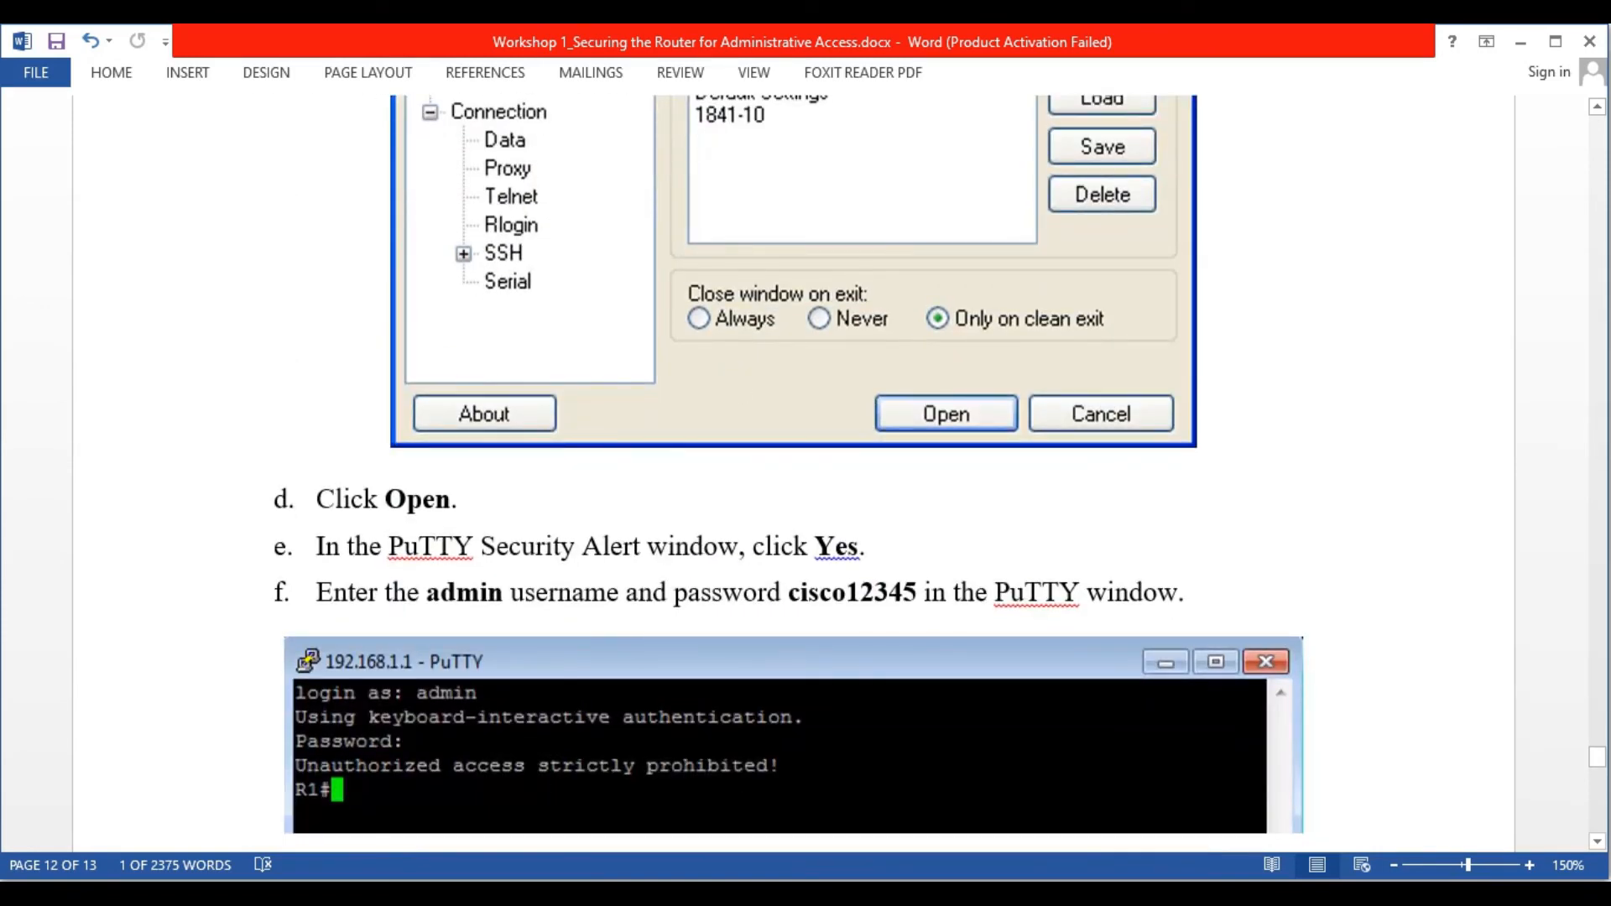
{"action": "key", "text": "alt+Tab"}
{"action": "type", "text": "192.168.1.1"}
{"action": "key", "text": "Return"}
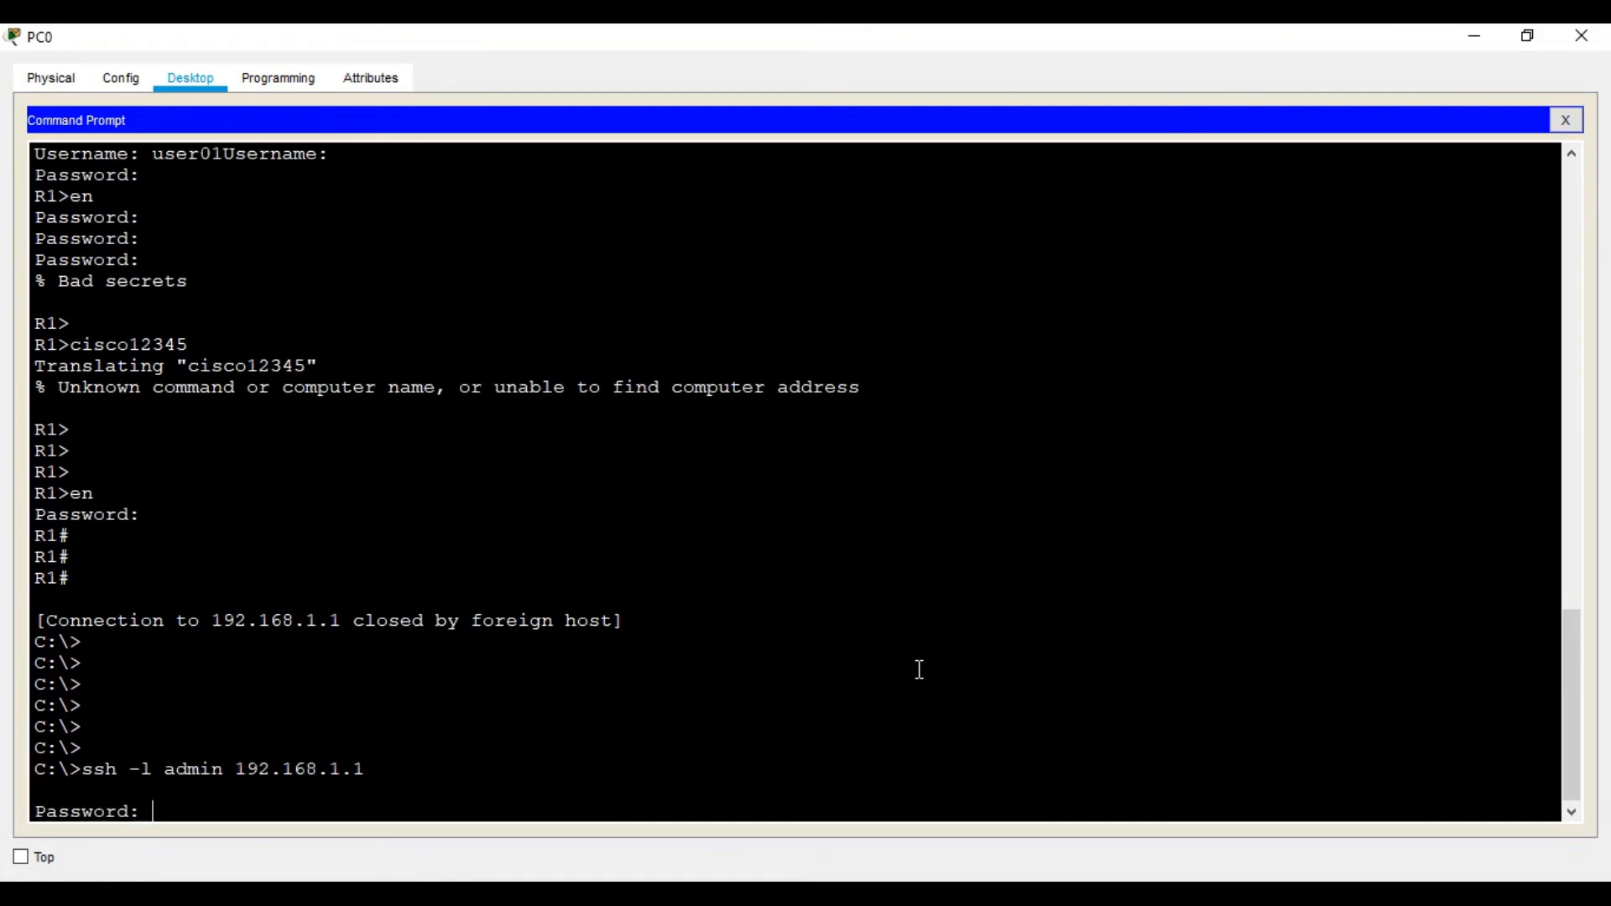
{"action": "key", "text": "Return"}
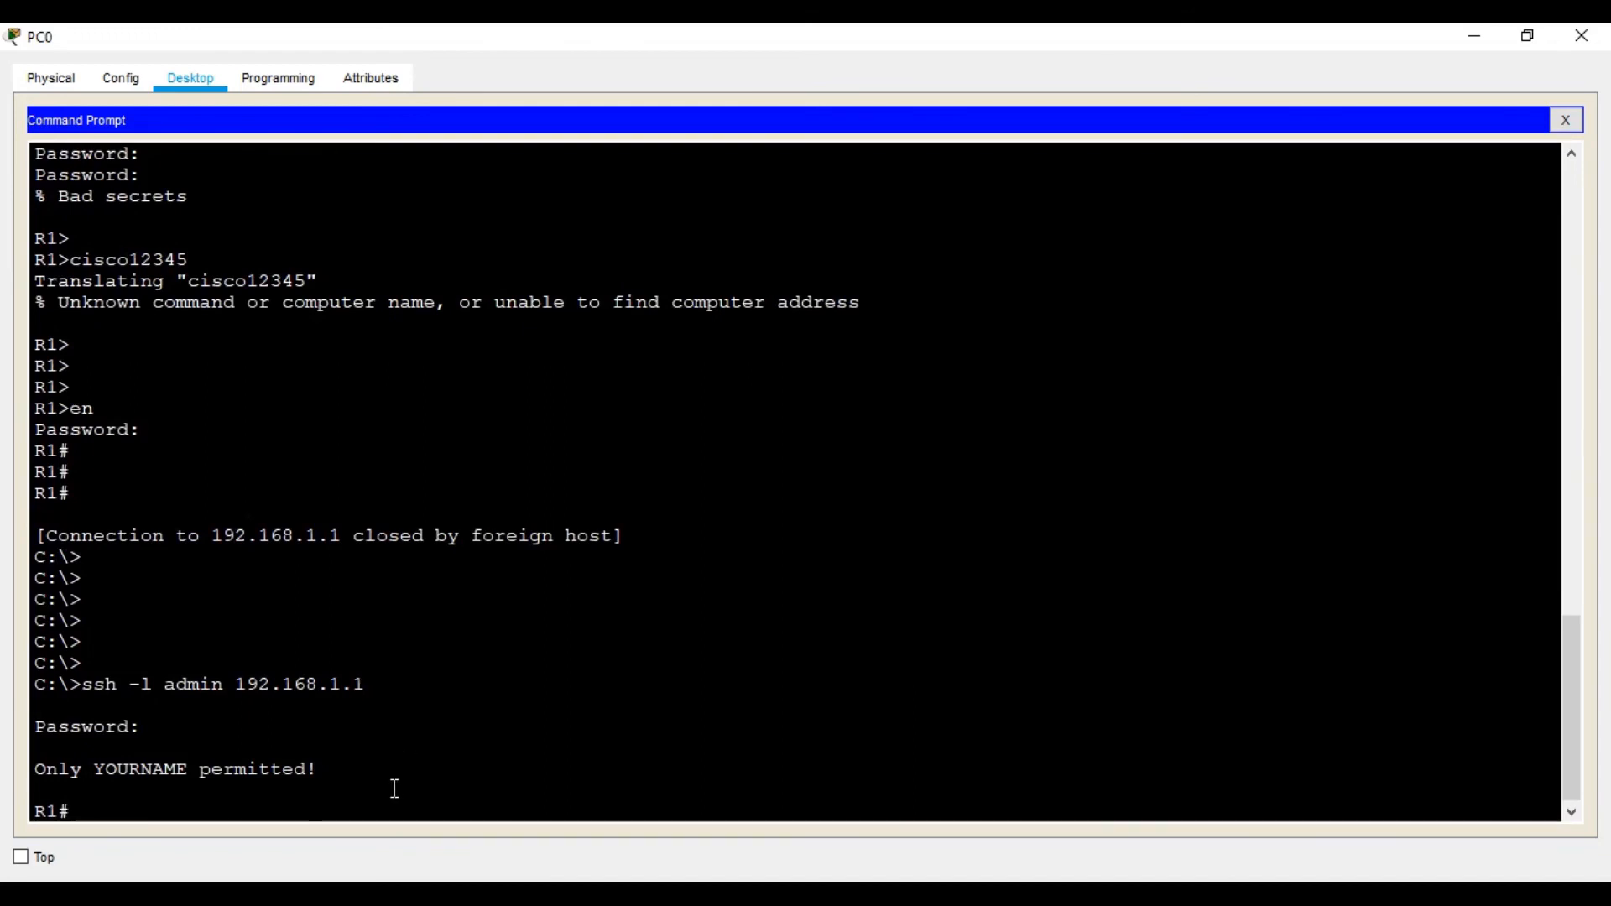
{"action": "left_click", "coordinate": [1056, 896]}
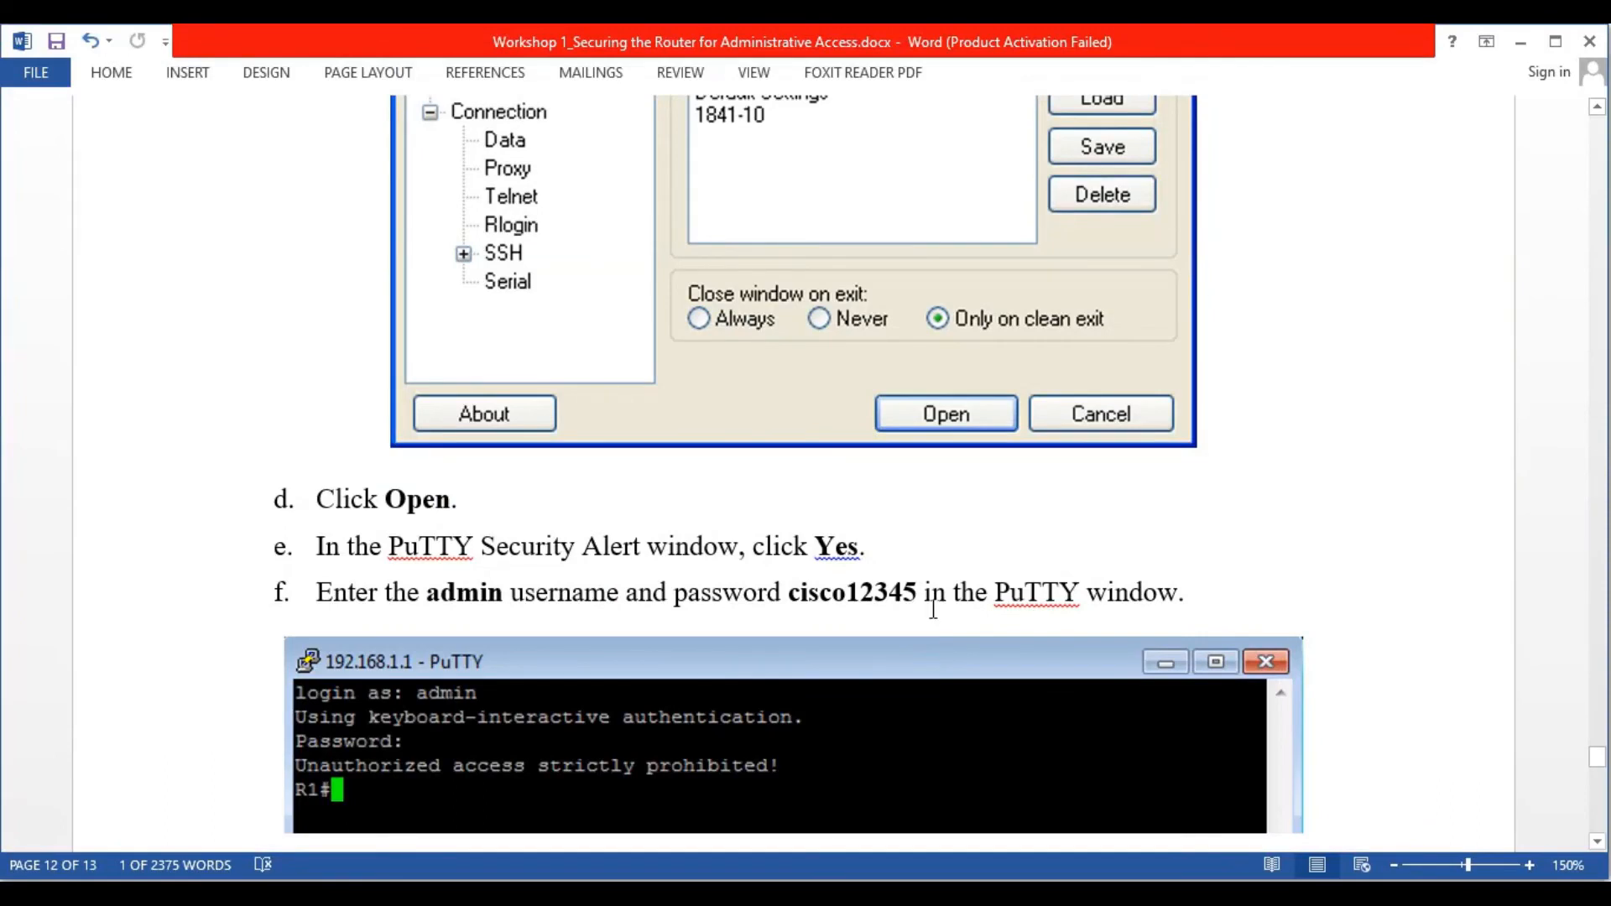
{"action": "scroll", "coordinate": [931, 613], "scroll_direction": "down", "scroll_amount": 3}
{"action": "scroll", "coordinate": [633, 471], "scroll_direction": "down", "scroll_amount": 3}
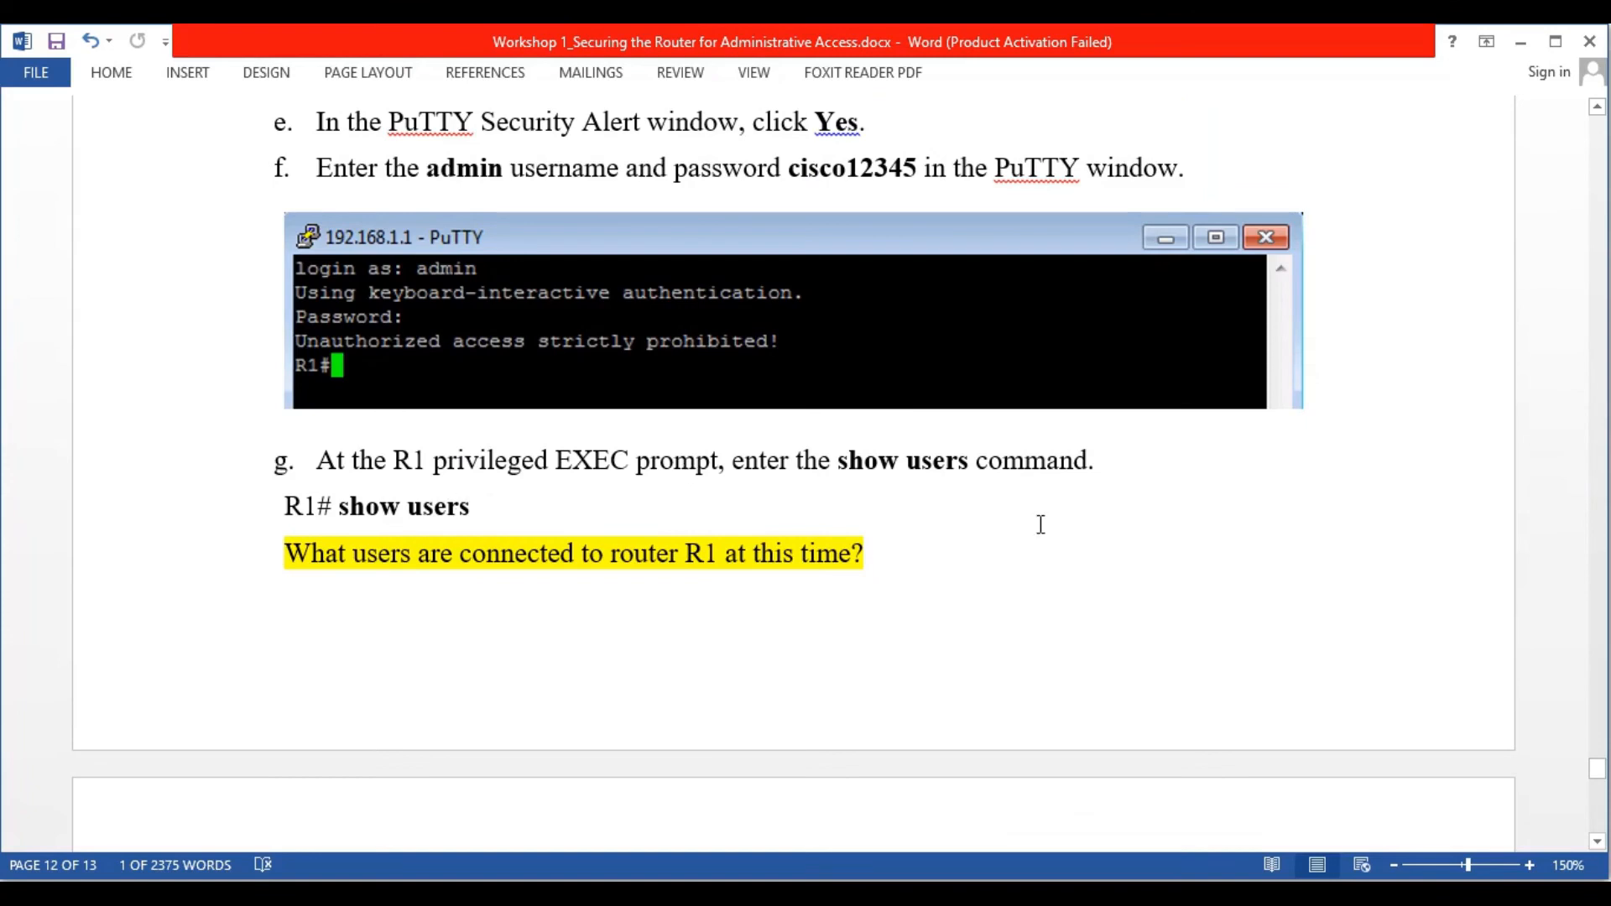
{"action": "key", "text": "alt+Tab"}
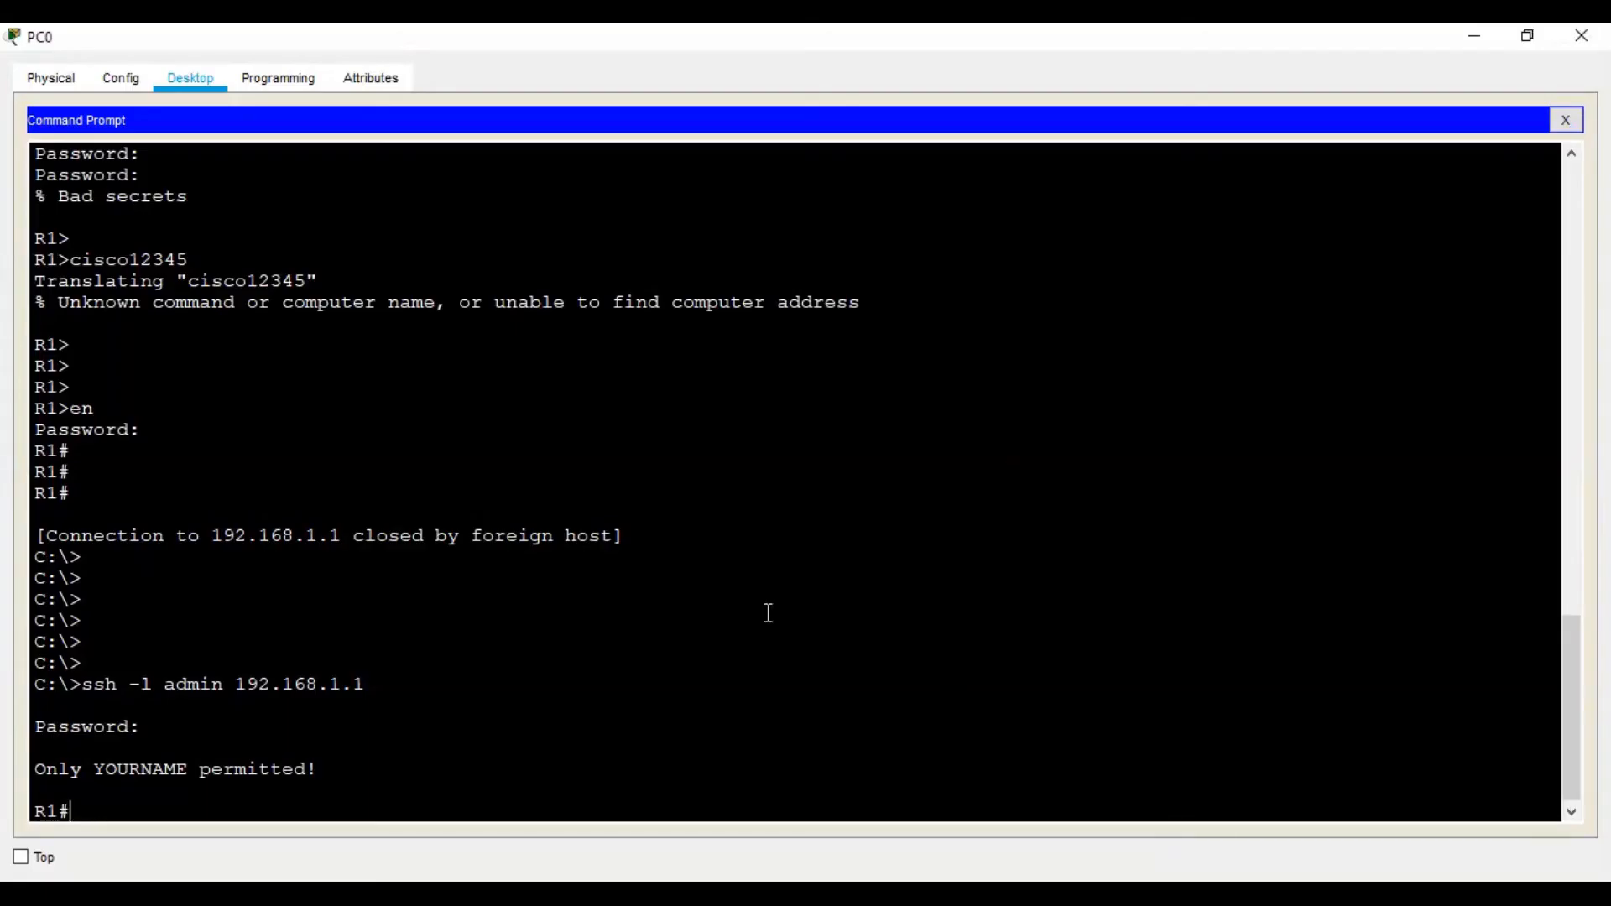
Run show users on R1 from PC0 to list admin on console 0 and vty 0
{"action": "type", "text": "sh"}
{"action": "key", "text": "Tab"}
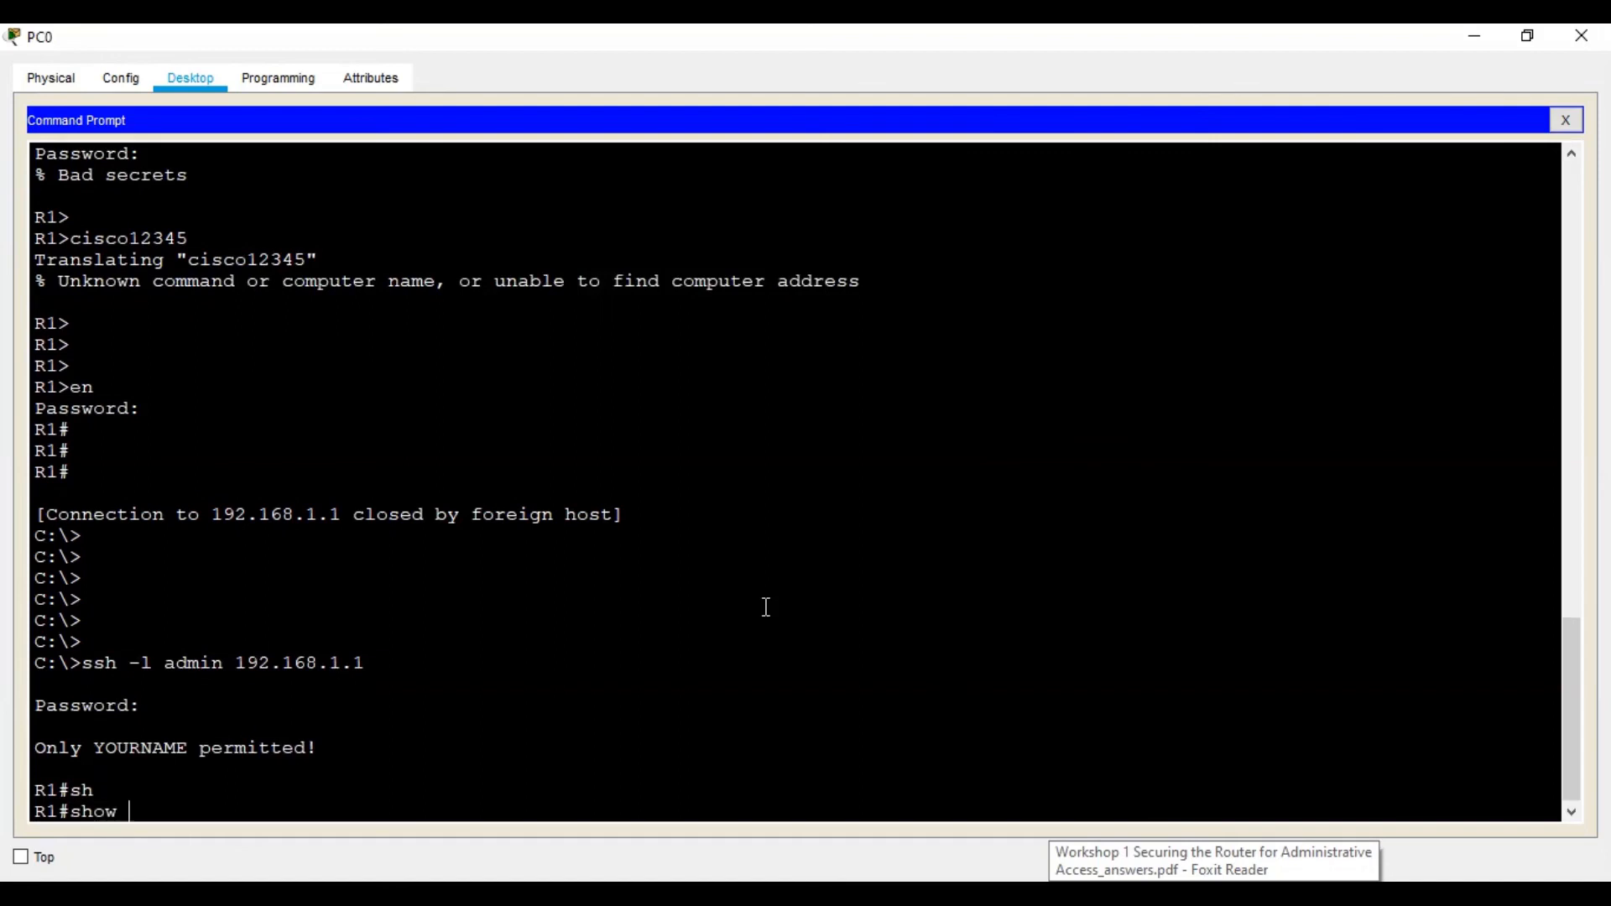
{"action": "type", "text": "us"}
{"action": "key", "text": "Tab"}
{"action": "key", "text": "Return"}
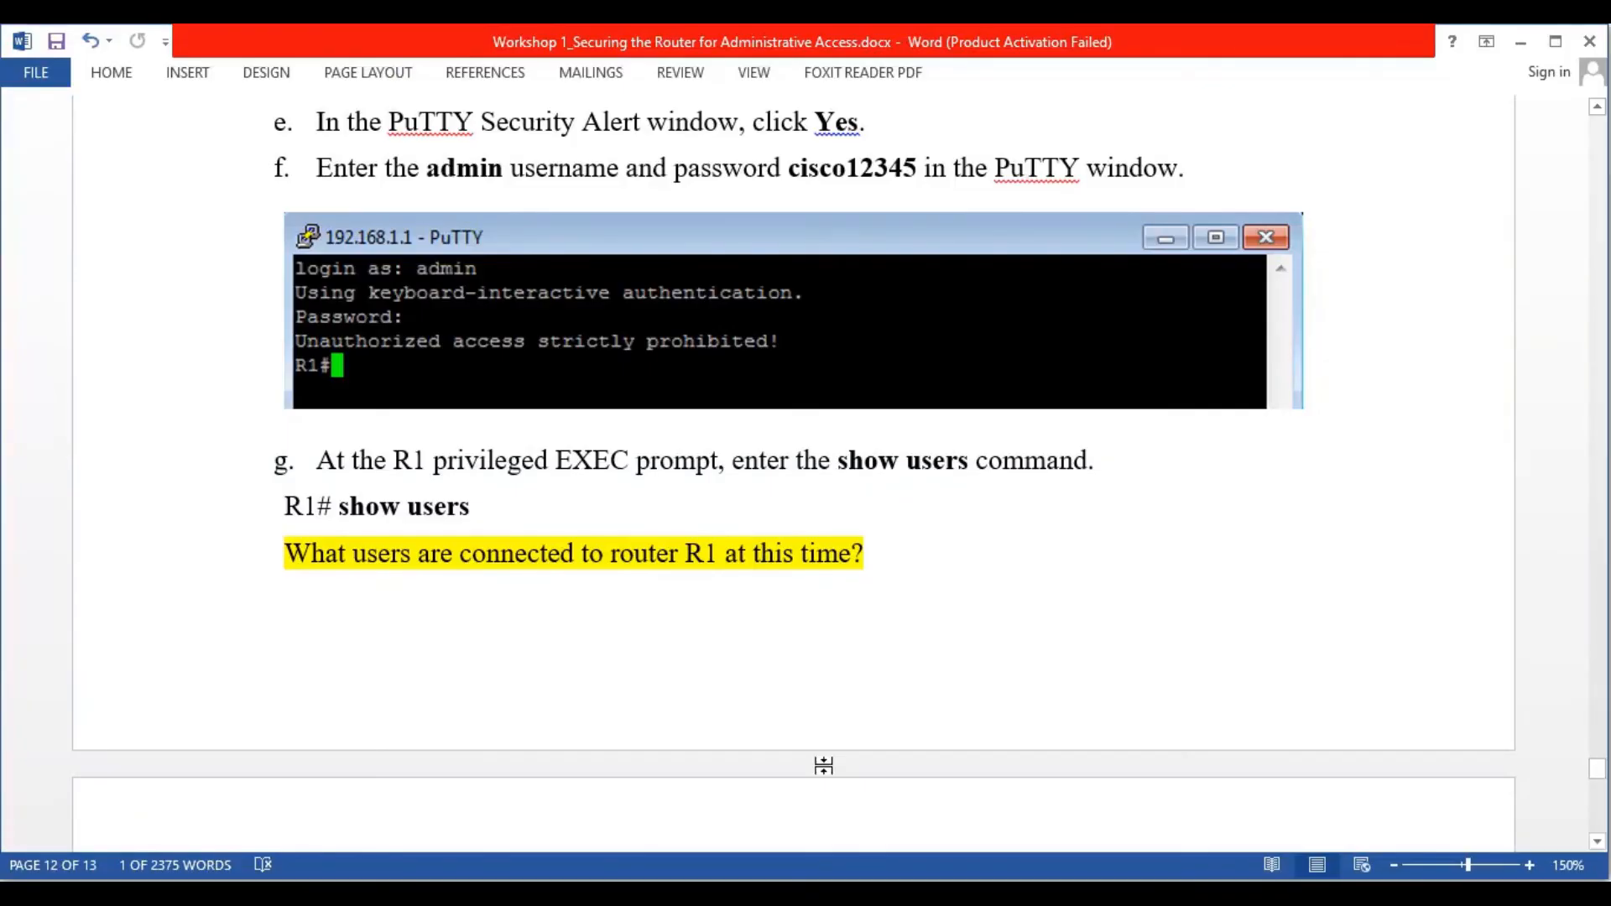
{"action": "scroll", "coordinate": [441, 590], "scroll_direction": "down", "scroll_amount": 6}
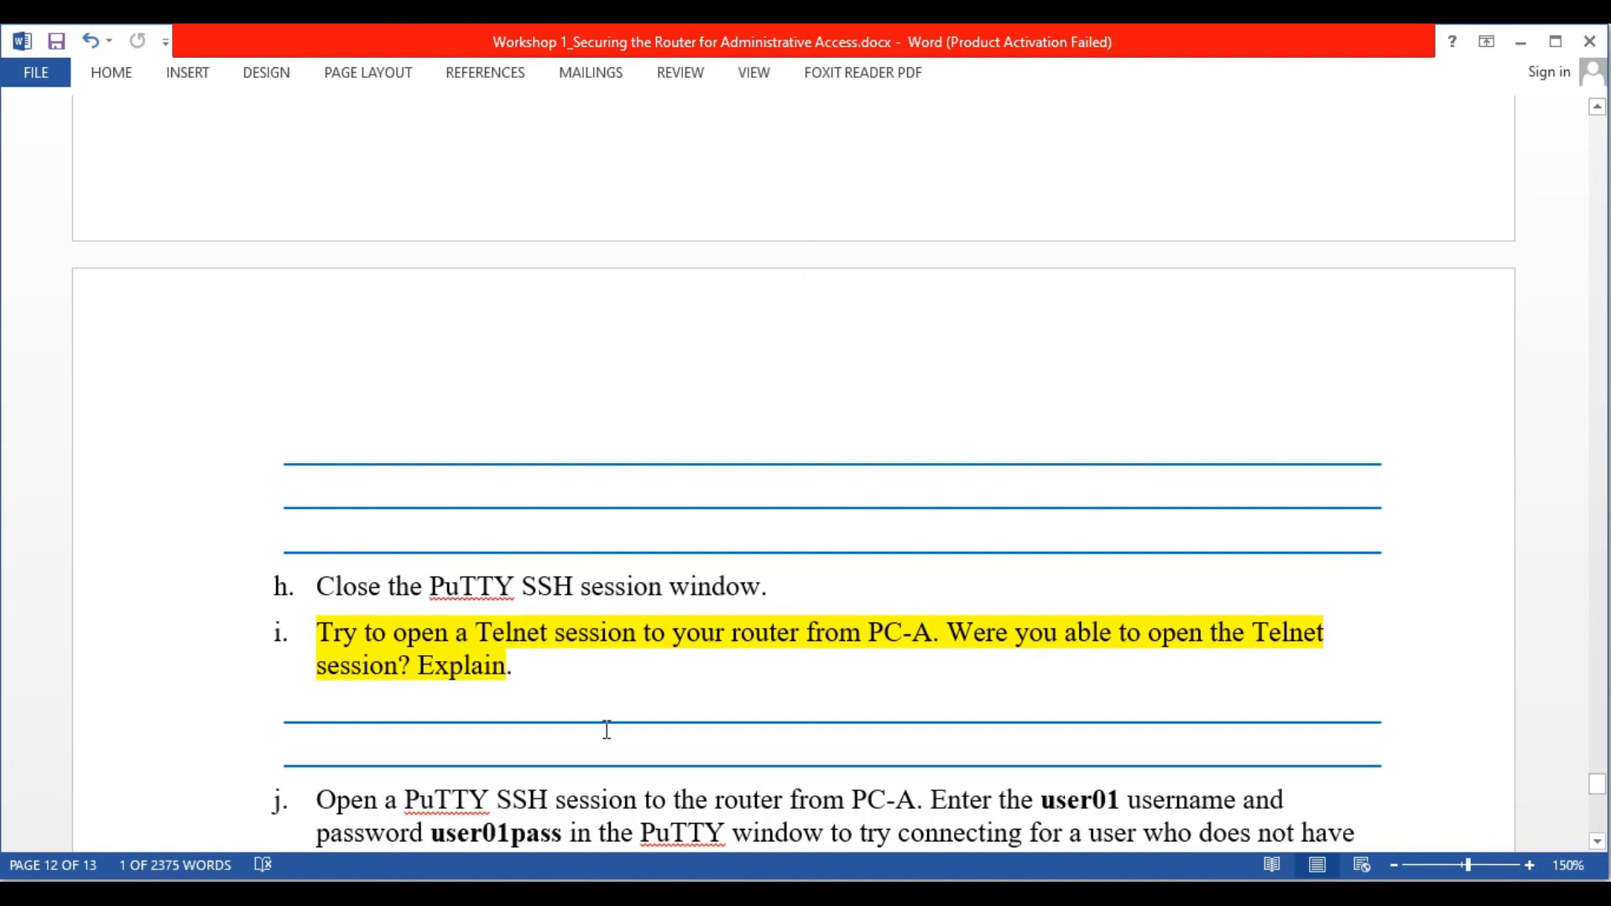
Read the worksheet's Telnet step, then return R1's SSH session to the plain R1# prompt
{"action": "left_click", "coordinate": [1199, 895]}
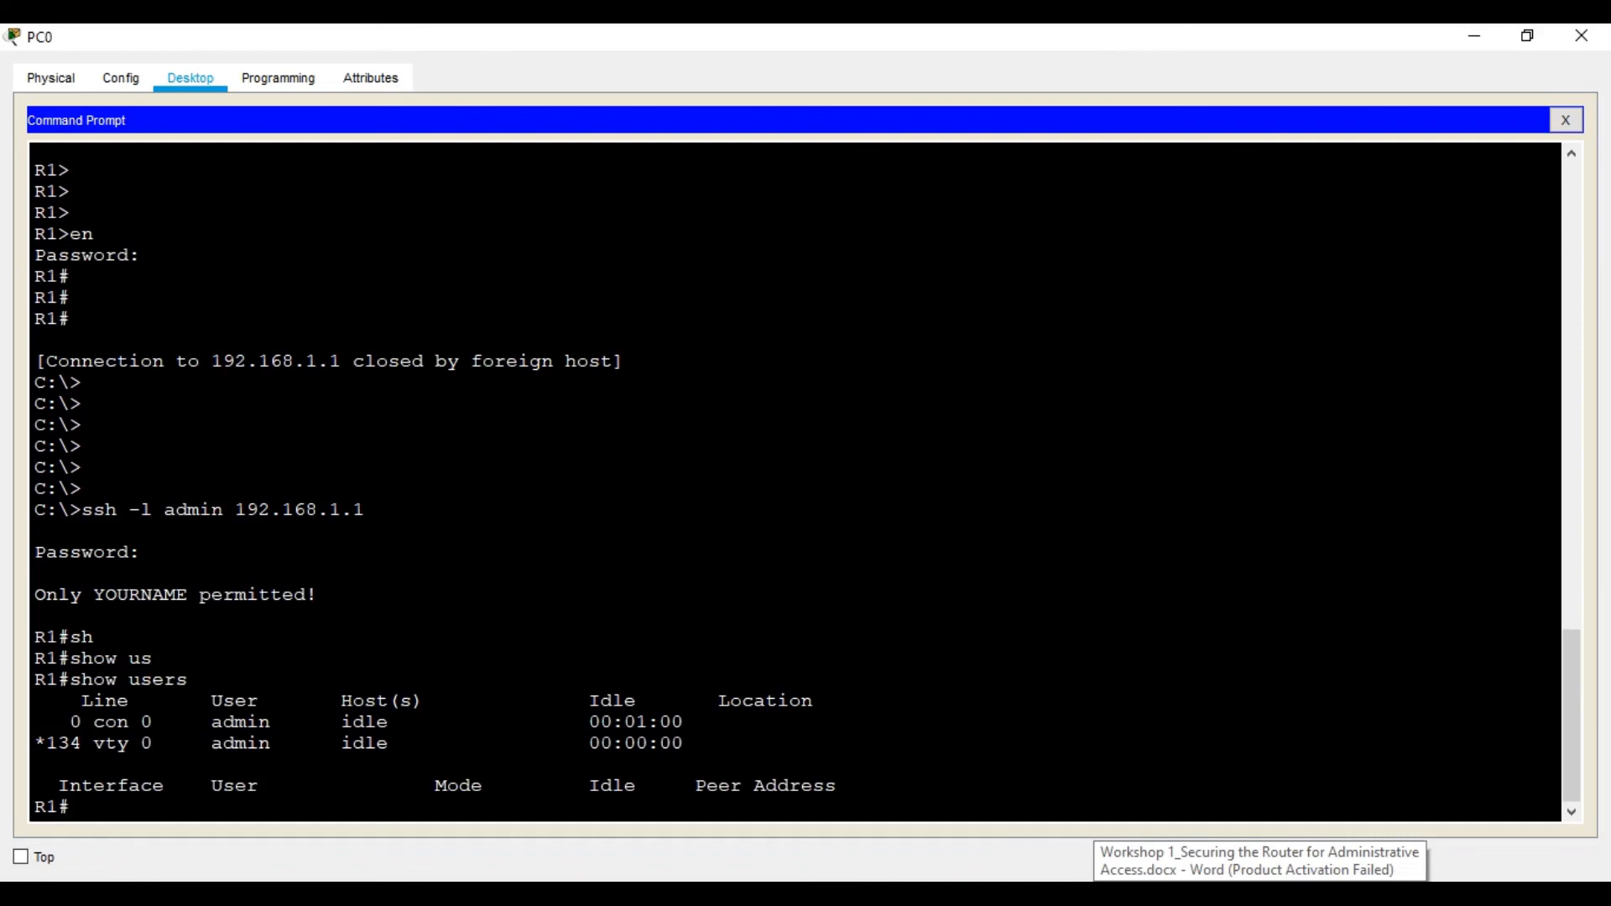
{"action": "left_click", "coordinate": [1259, 895]}
{"action": "scroll", "coordinate": [724, 672], "scroll_direction": "down", "scroll_amount": 1}
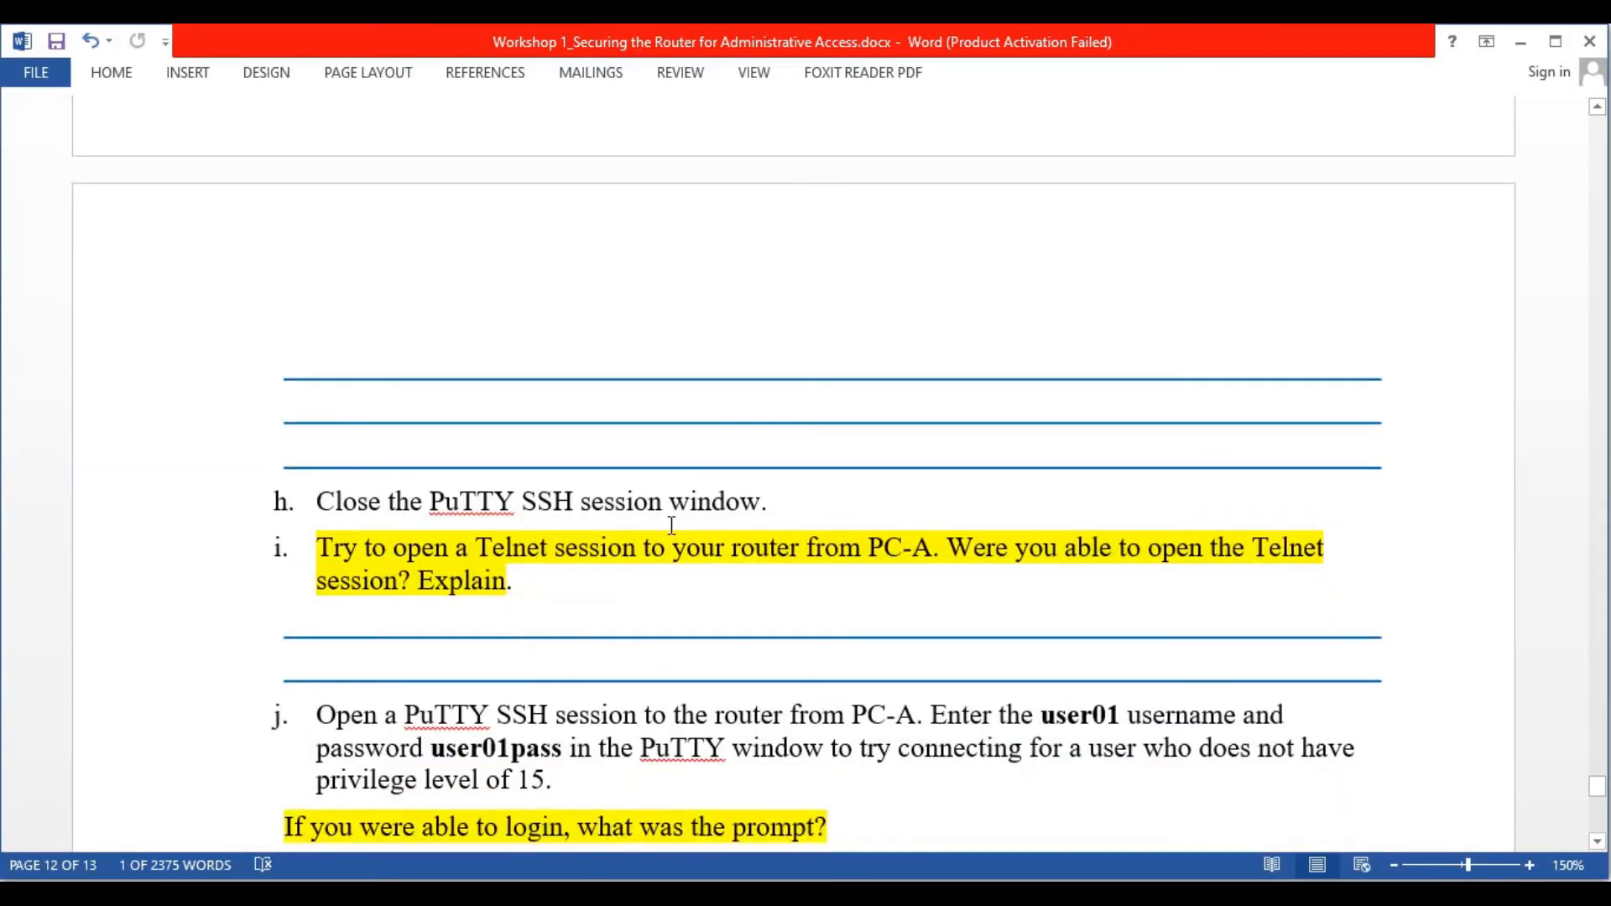
{"action": "scroll", "coordinate": [671, 527], "scroll_direction": "down", "scroll_amount": 2}
{"action": "left_click", "coordinate": [1217, 894]}
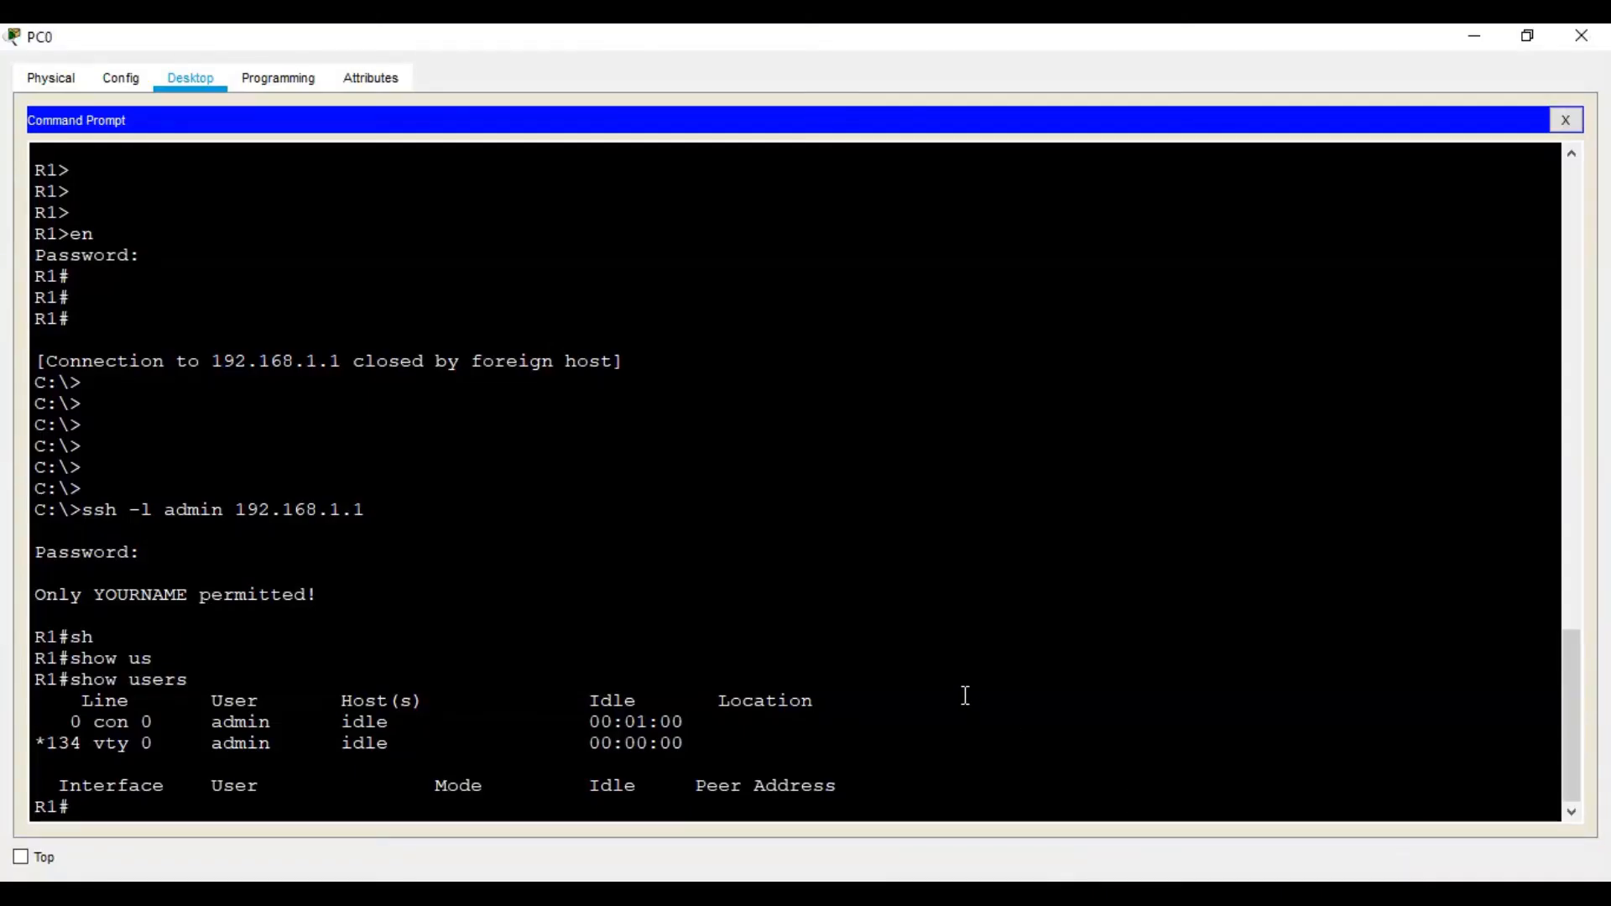
{"action": "key", "text": "ctrl+z"}
Exit the admin SSH session and confirm Telnet from PC0 to 192.168.1.1 is refused
{"action": "type", "text": "exi"}
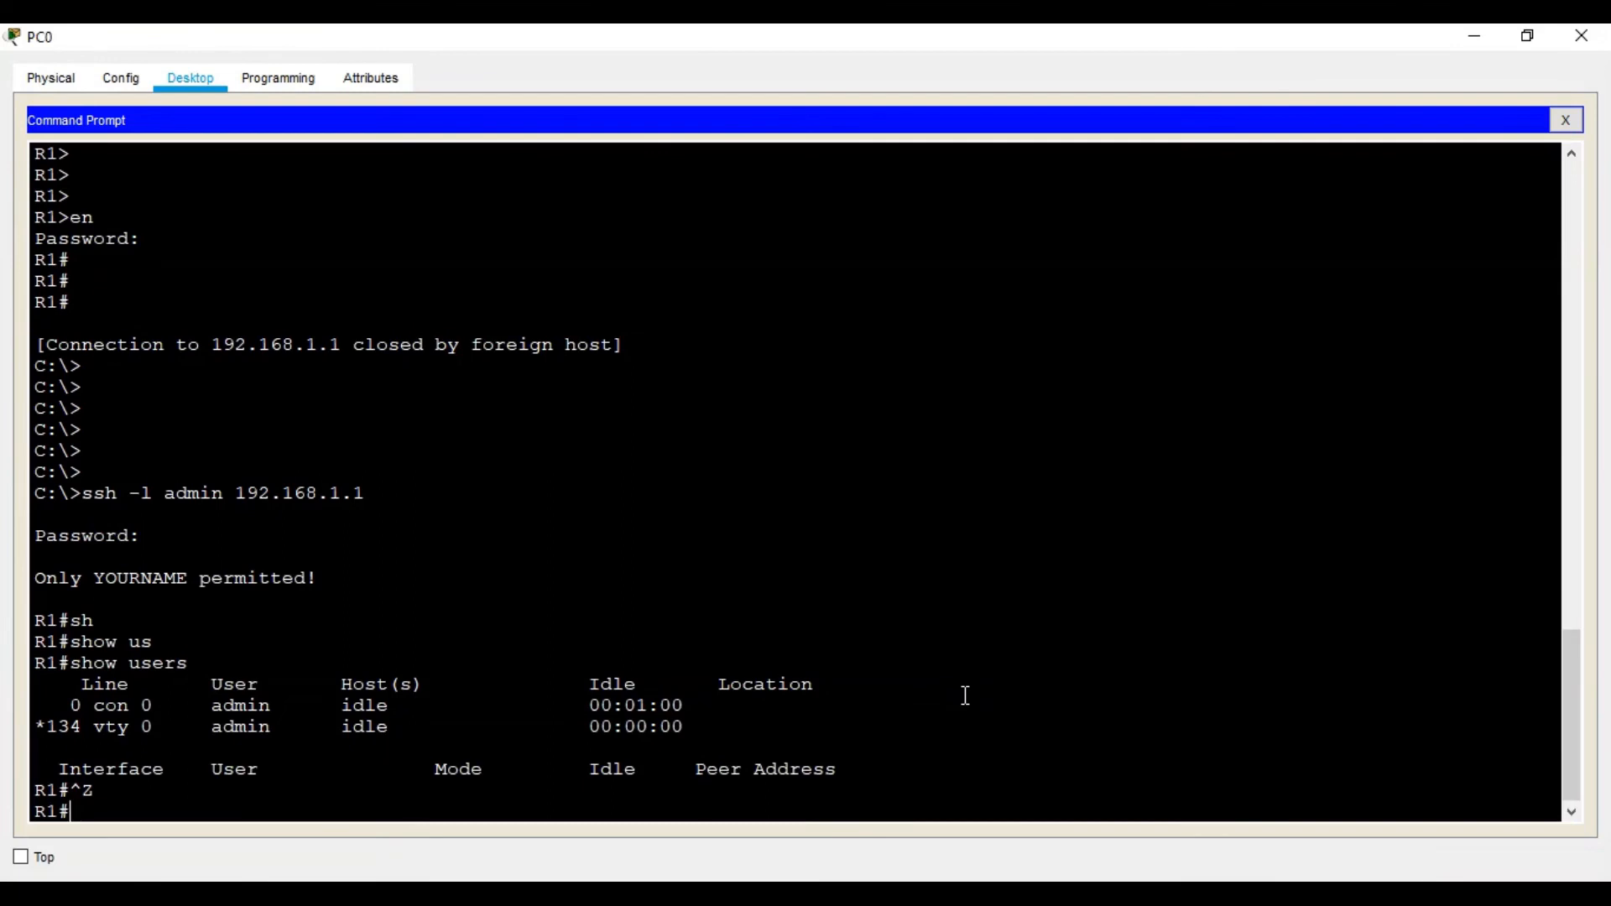
{"action": "type", "text": "t"}
{"action": "key", "text": "Return"}
{"action": "key", "text": "Return"}
{"action": "key", "text": "Return"}
{"action": "key", "text": "Return"}
{"action": "key", "text": "Return"}
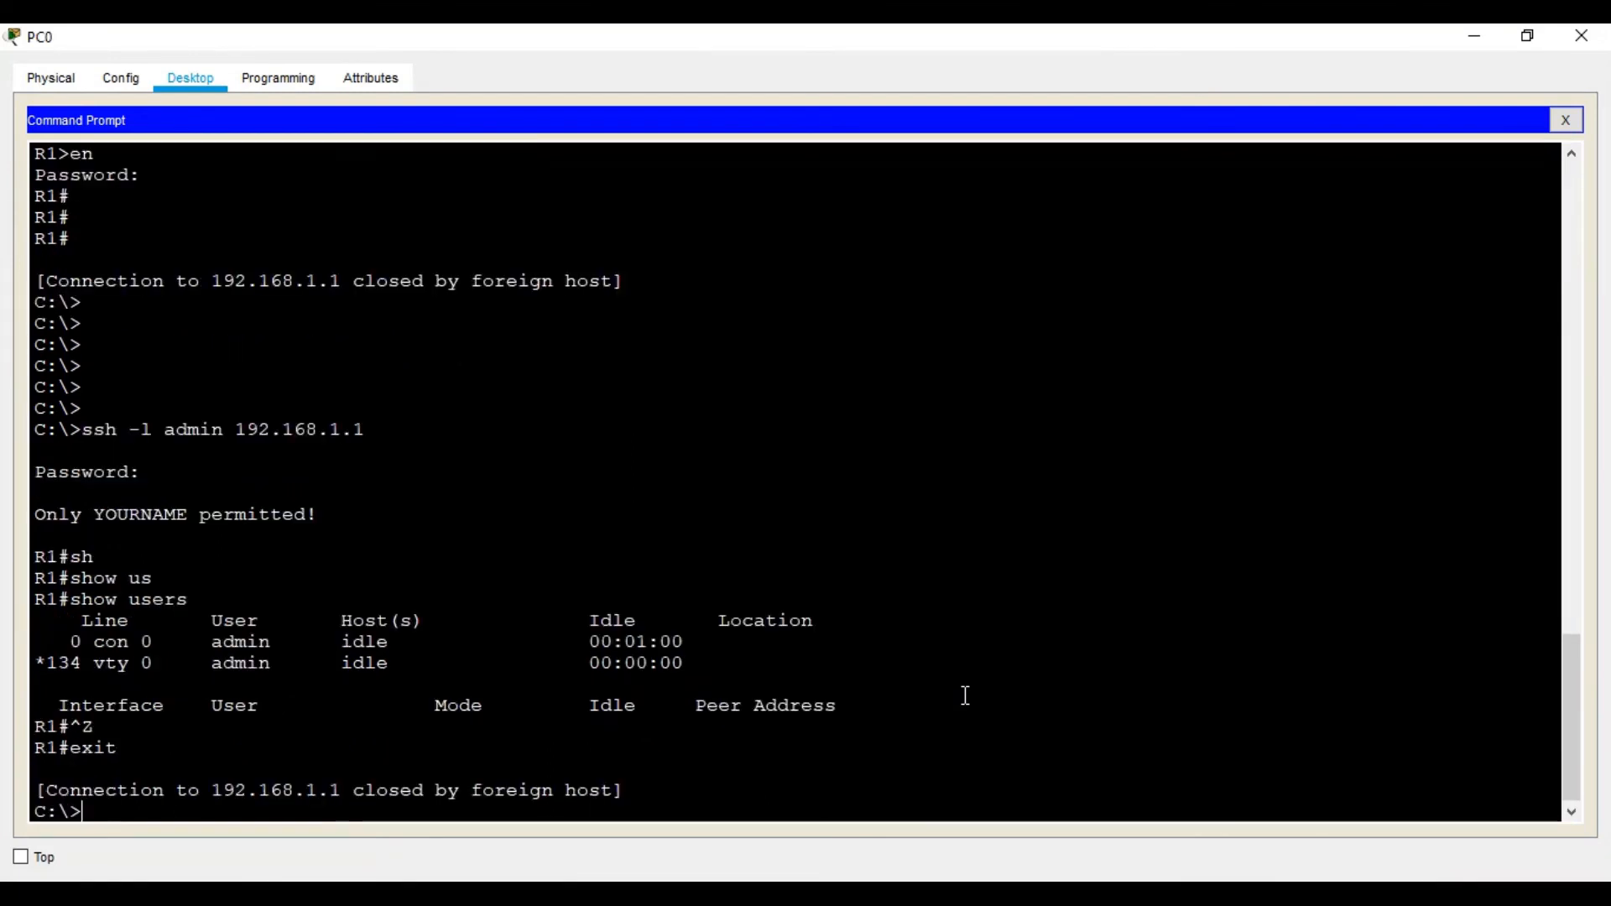
{"action": "type", "text": "ping 192.168.2.2"}
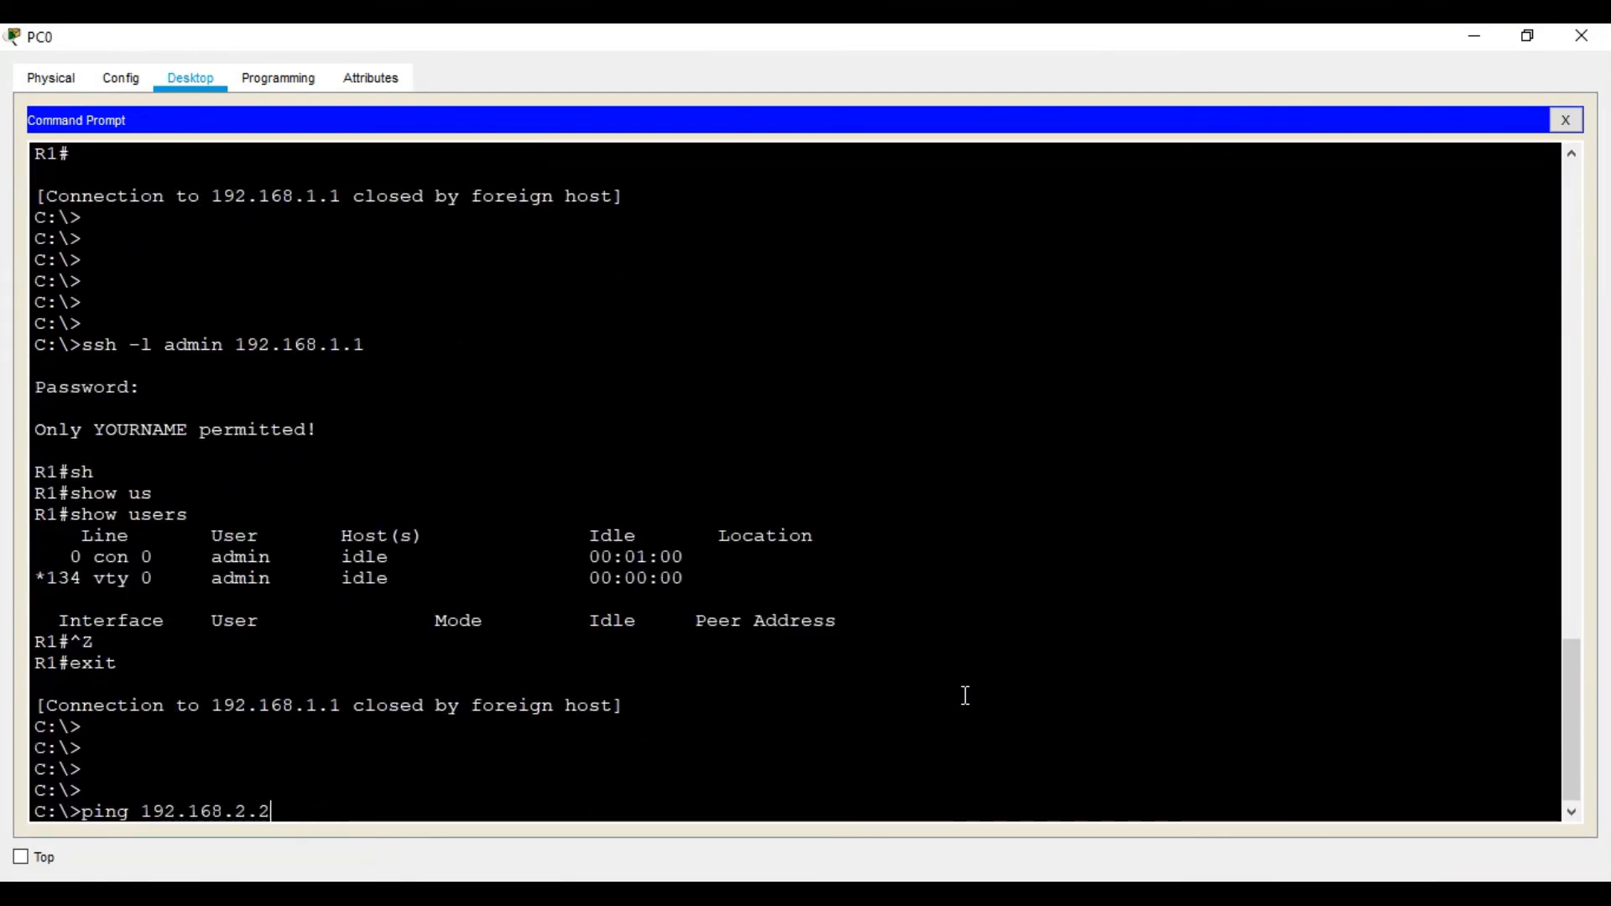
{"action": "key", "text": "Up"}
{"action": "key", "text": "Up"}
{"action": "key", "text": "Return"}
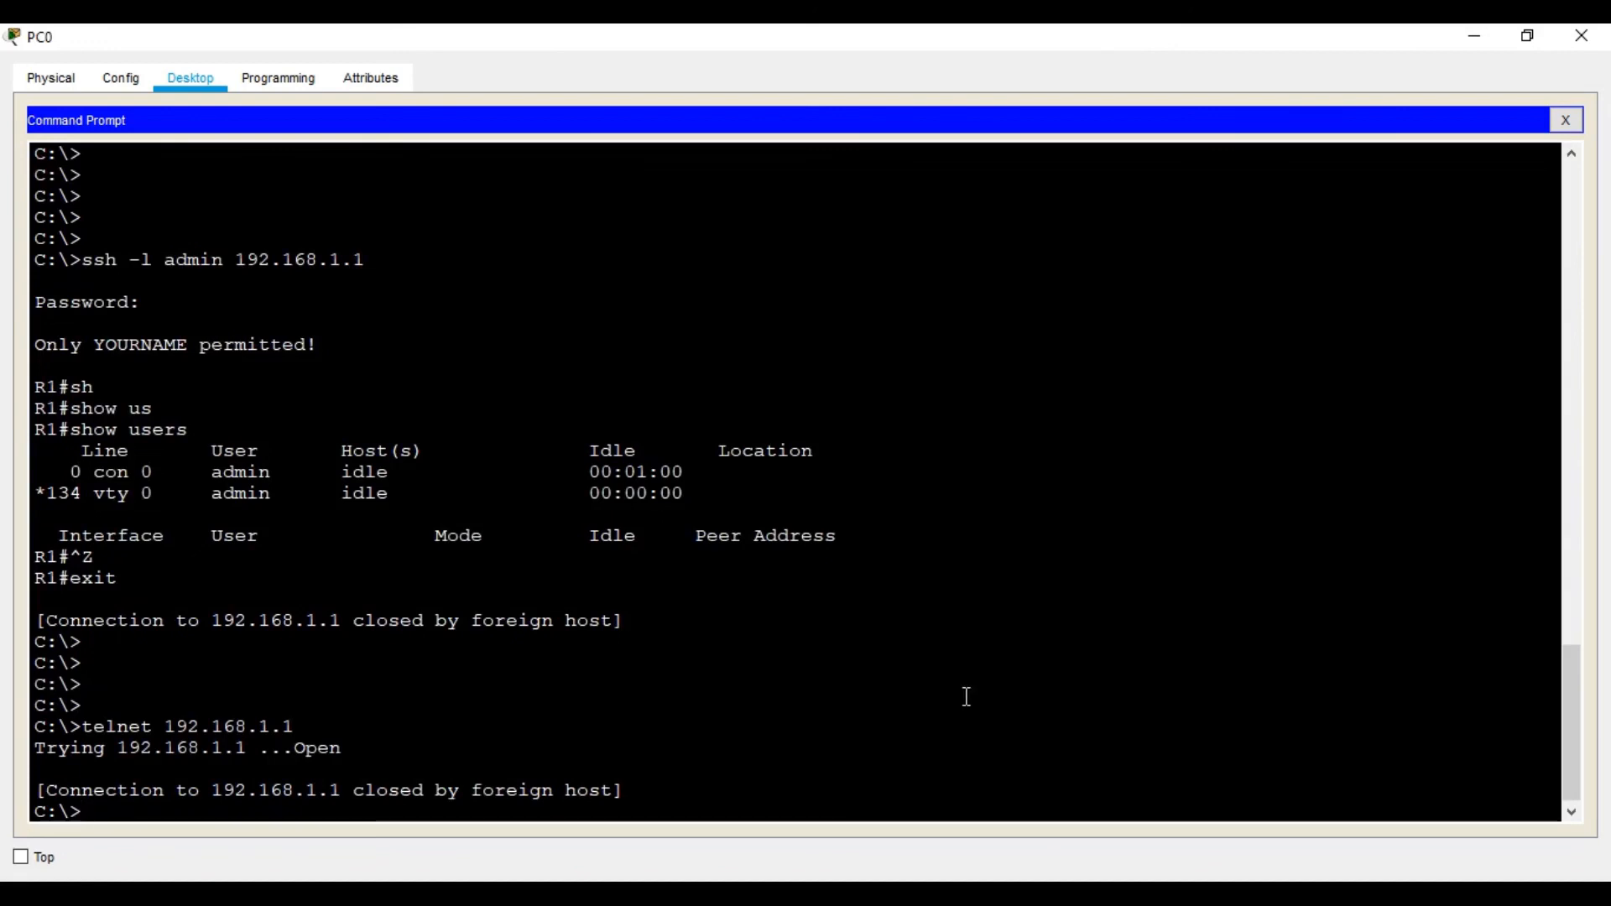
{"action": "key", "text": "alt+Tab"}
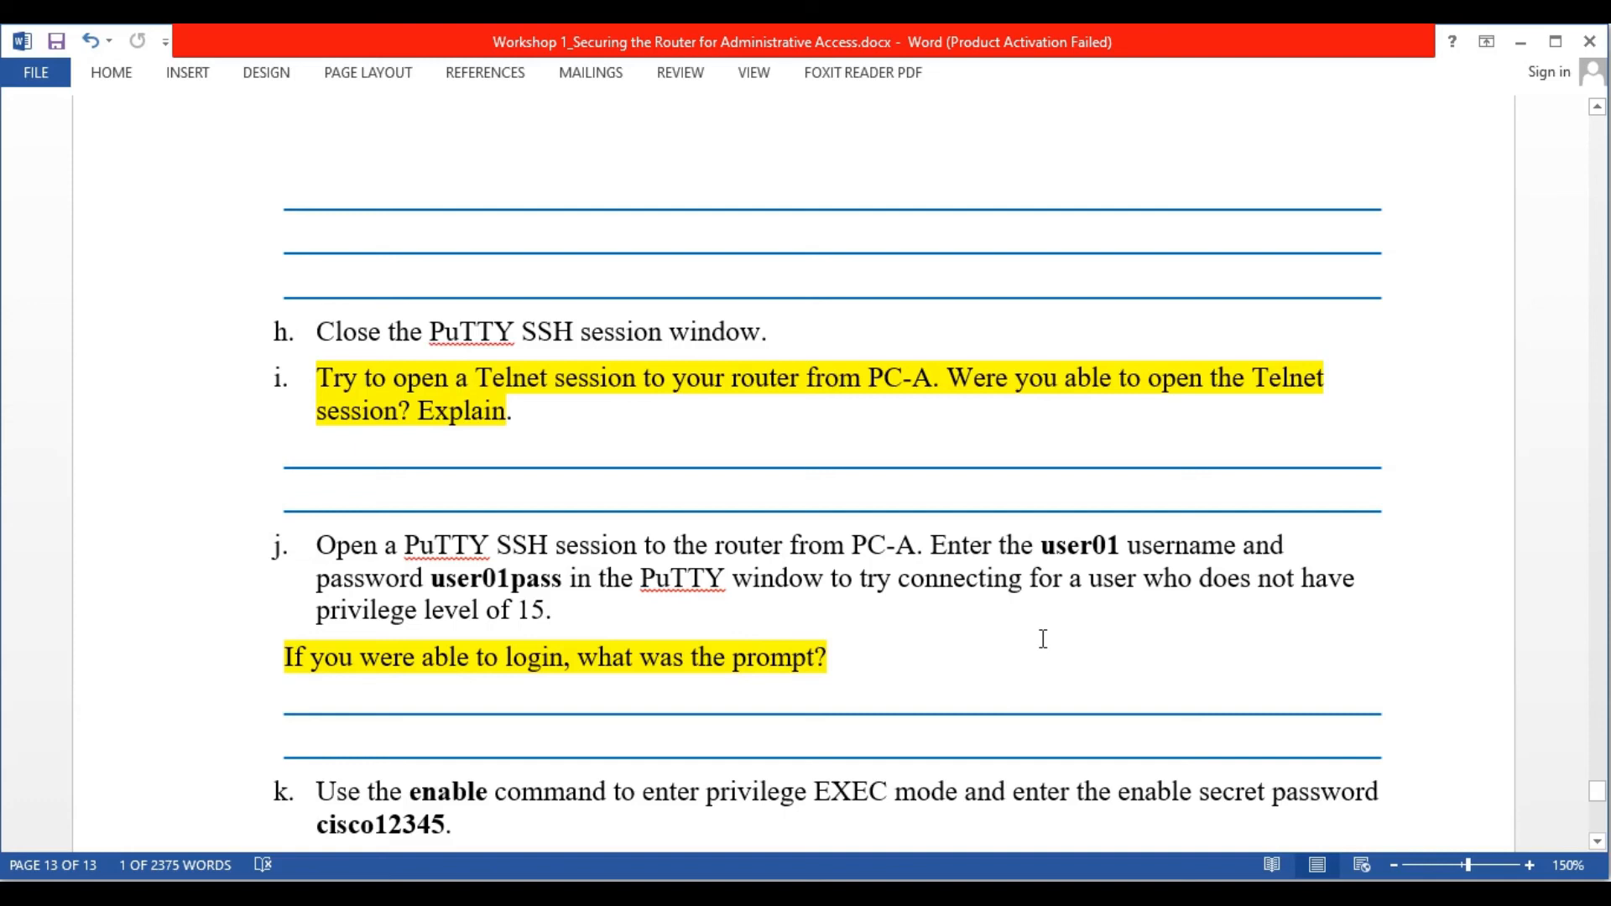
Edit the recalled ssh command to log into R1 as user01 with its password
{"action": "scroll", "coordinate": [1043, 643], "scroll_direction": "down", "scroll_amount": 3}
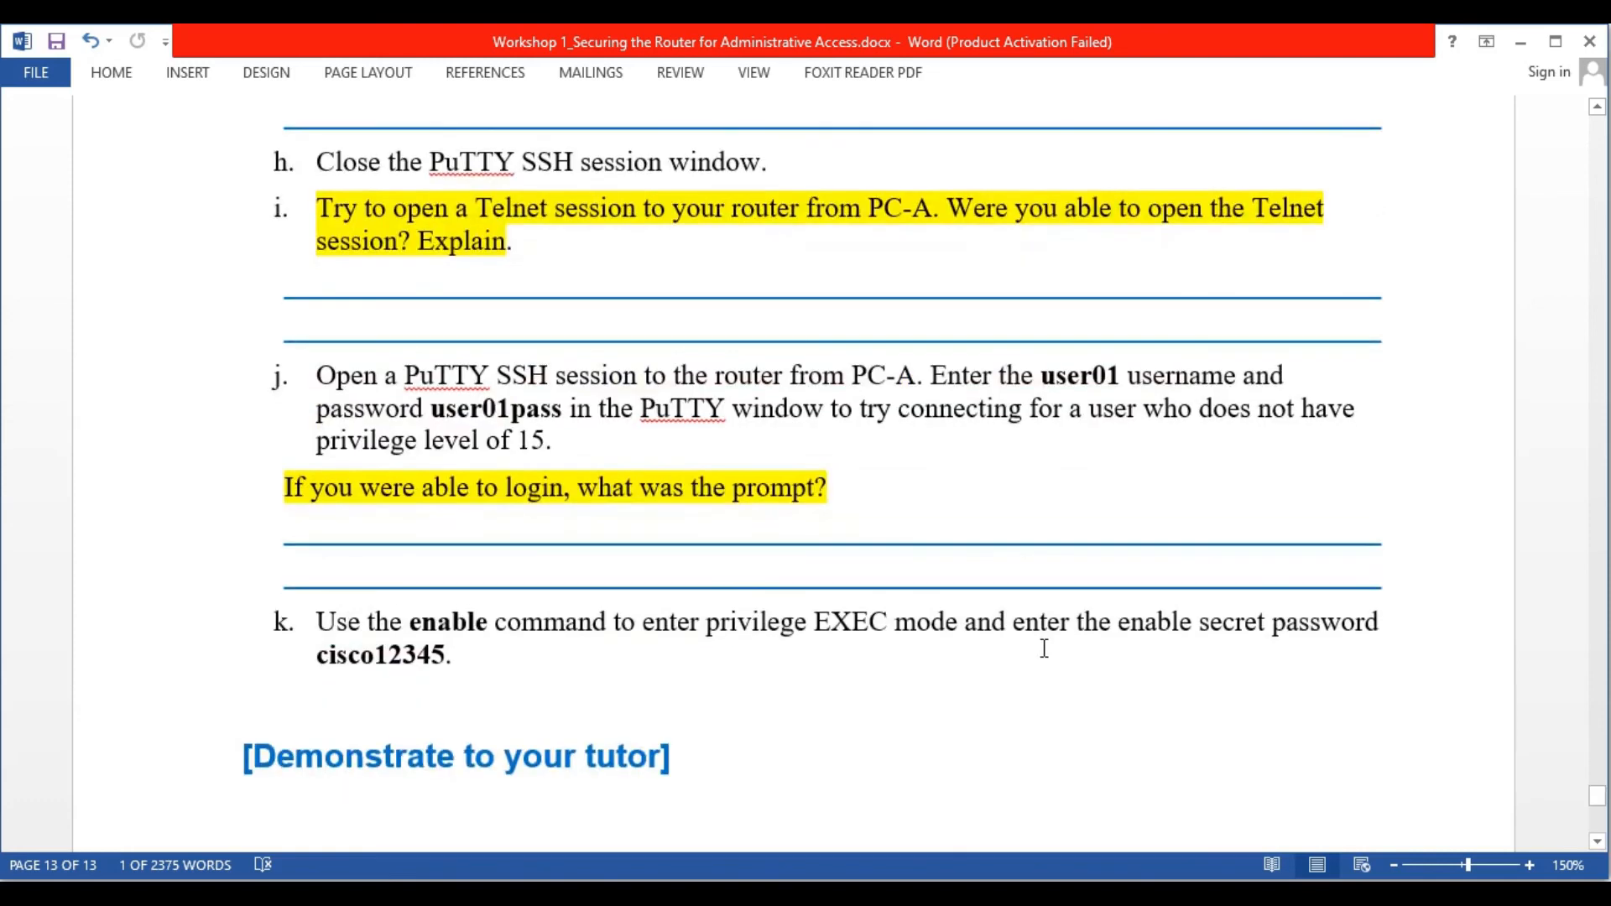
{"action": "key", "text": "alt+Tab"}
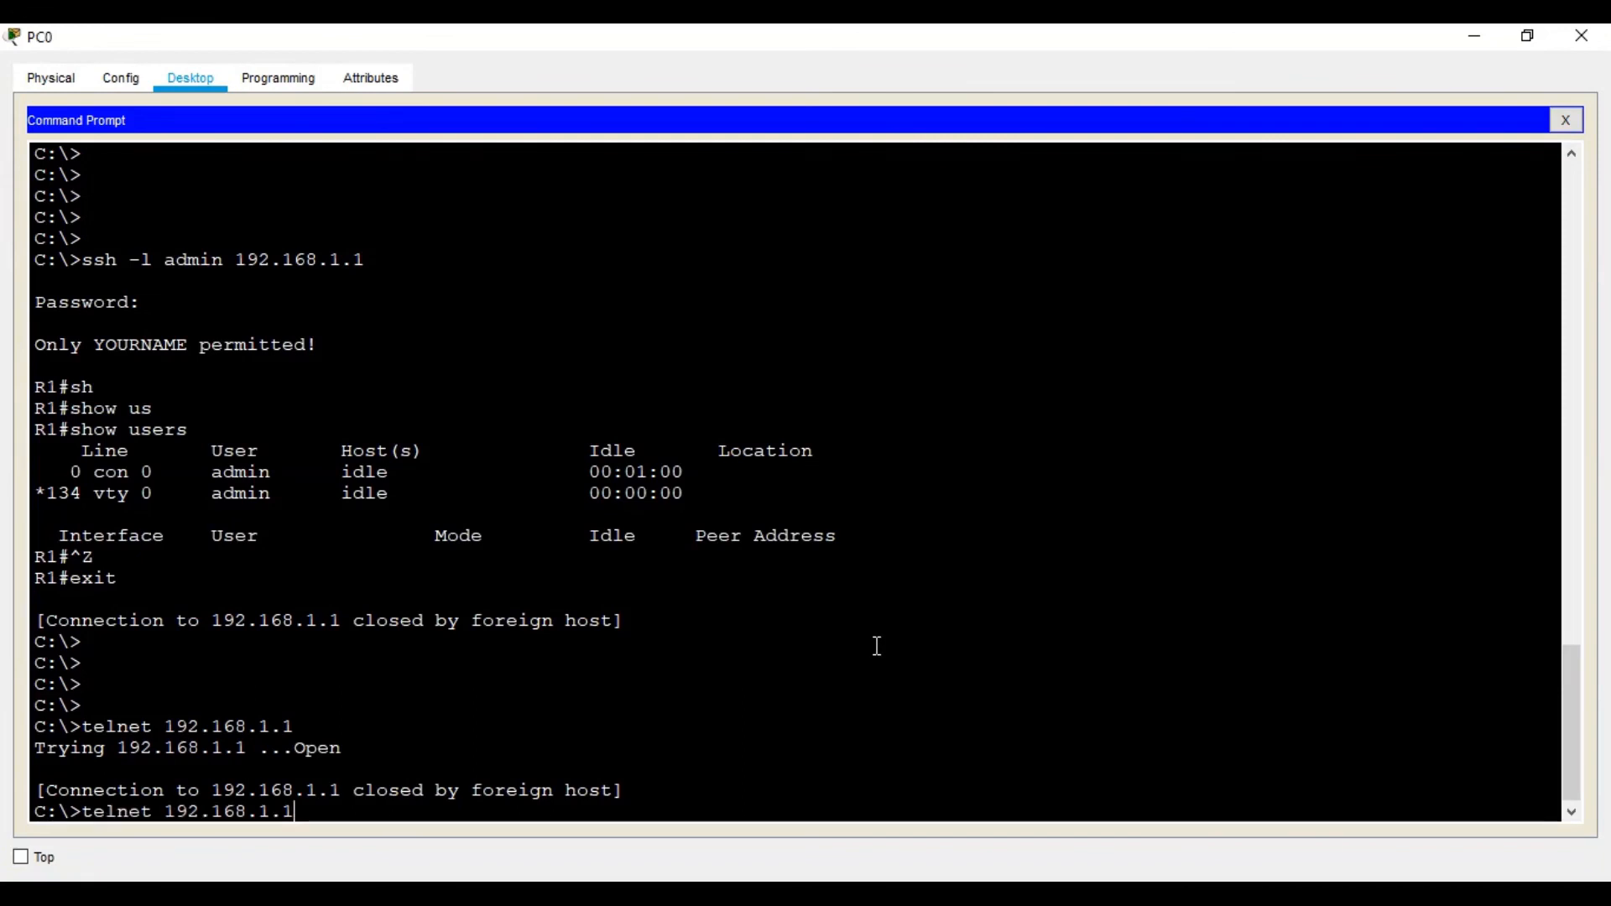
{"action": "key", "text": "Up"}
{"action": "key", "text": "Left"}
{"action": "key", "text": "Left"}
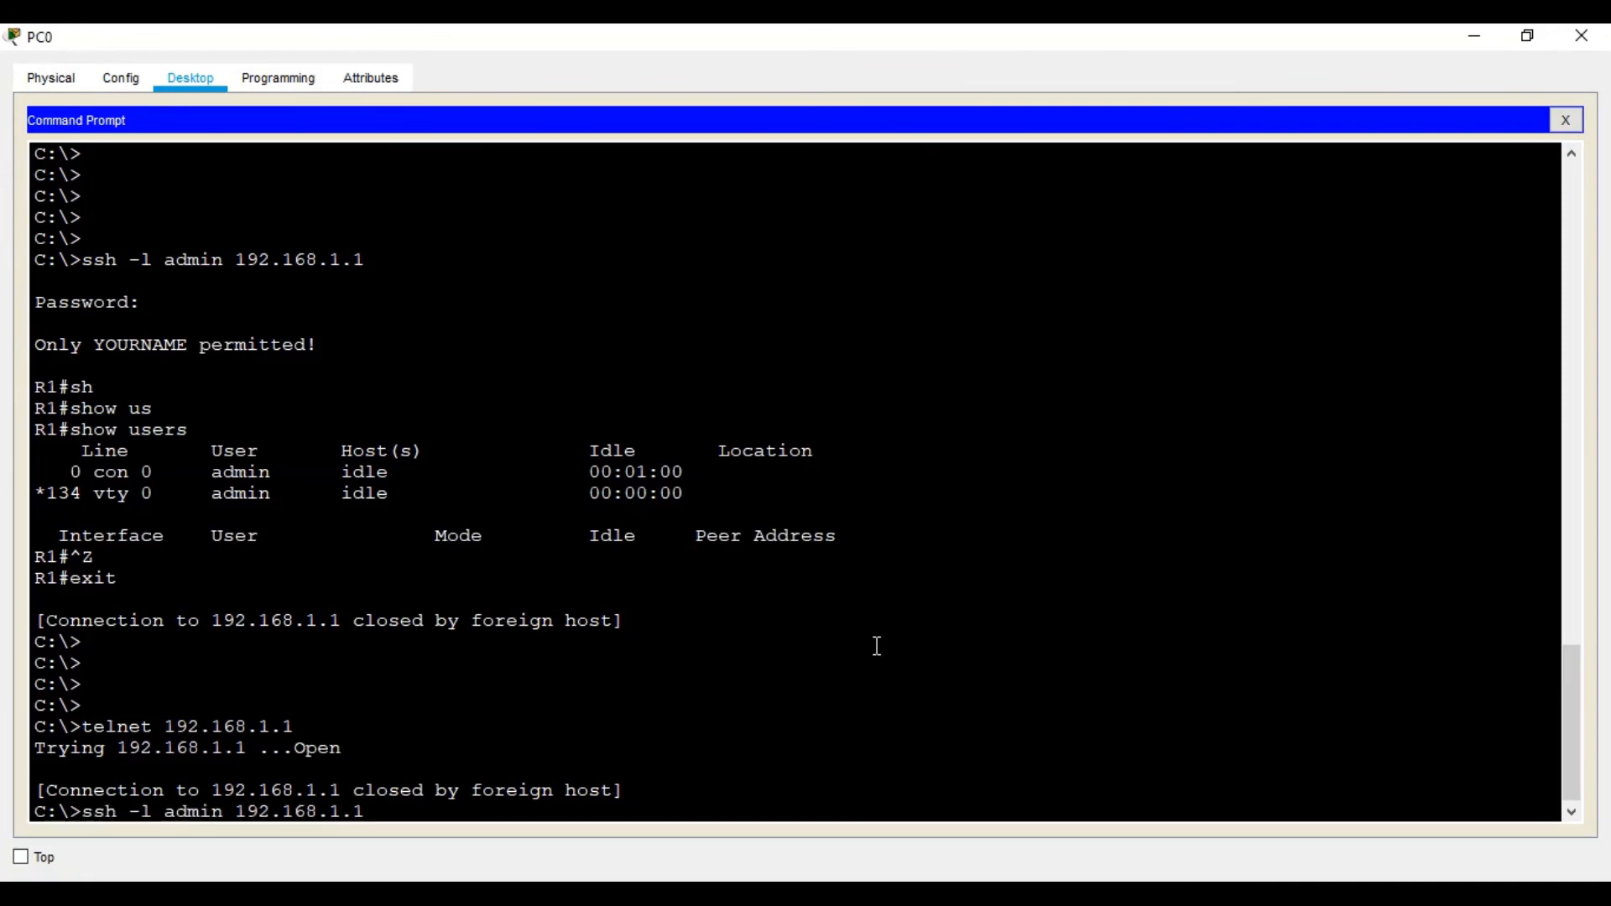
{"action": "key", "text": "BackSpace"}
{"action": "key", "text": "BackSpace"}
{"action": "key", "text": "BackSpace"}
{"action": "key", "text": "BackSpace"}
{"action": "key", "text": "BackSpace"}
{"action": "type", "text": "user01"}
{"action": "key", "text": "Return"}
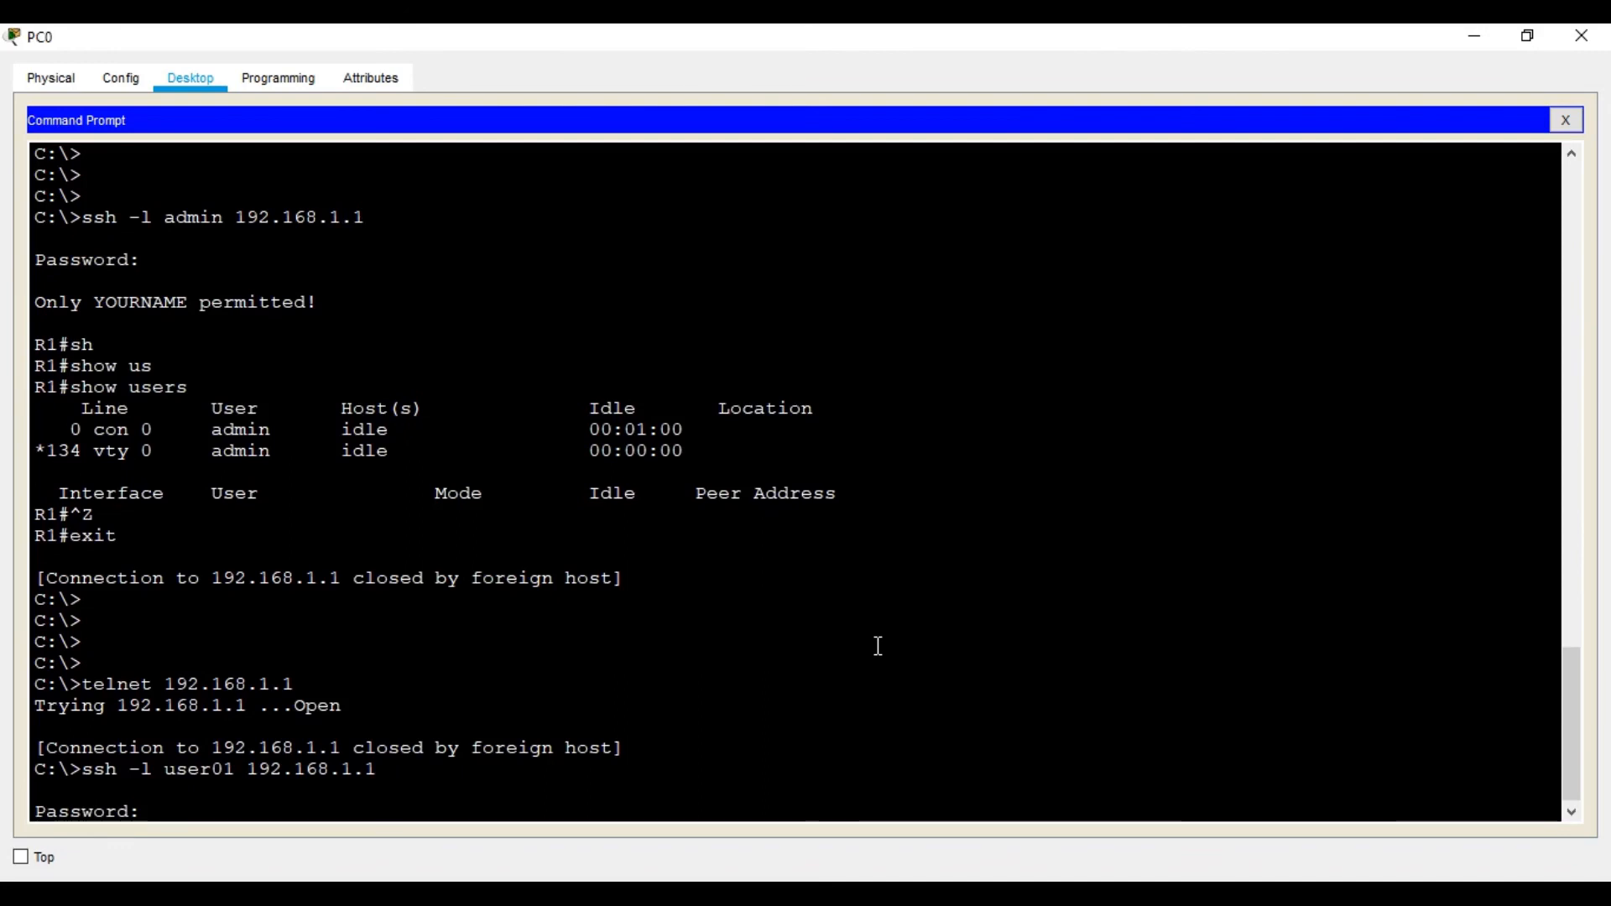
{"action": "key", "text": "Return"}
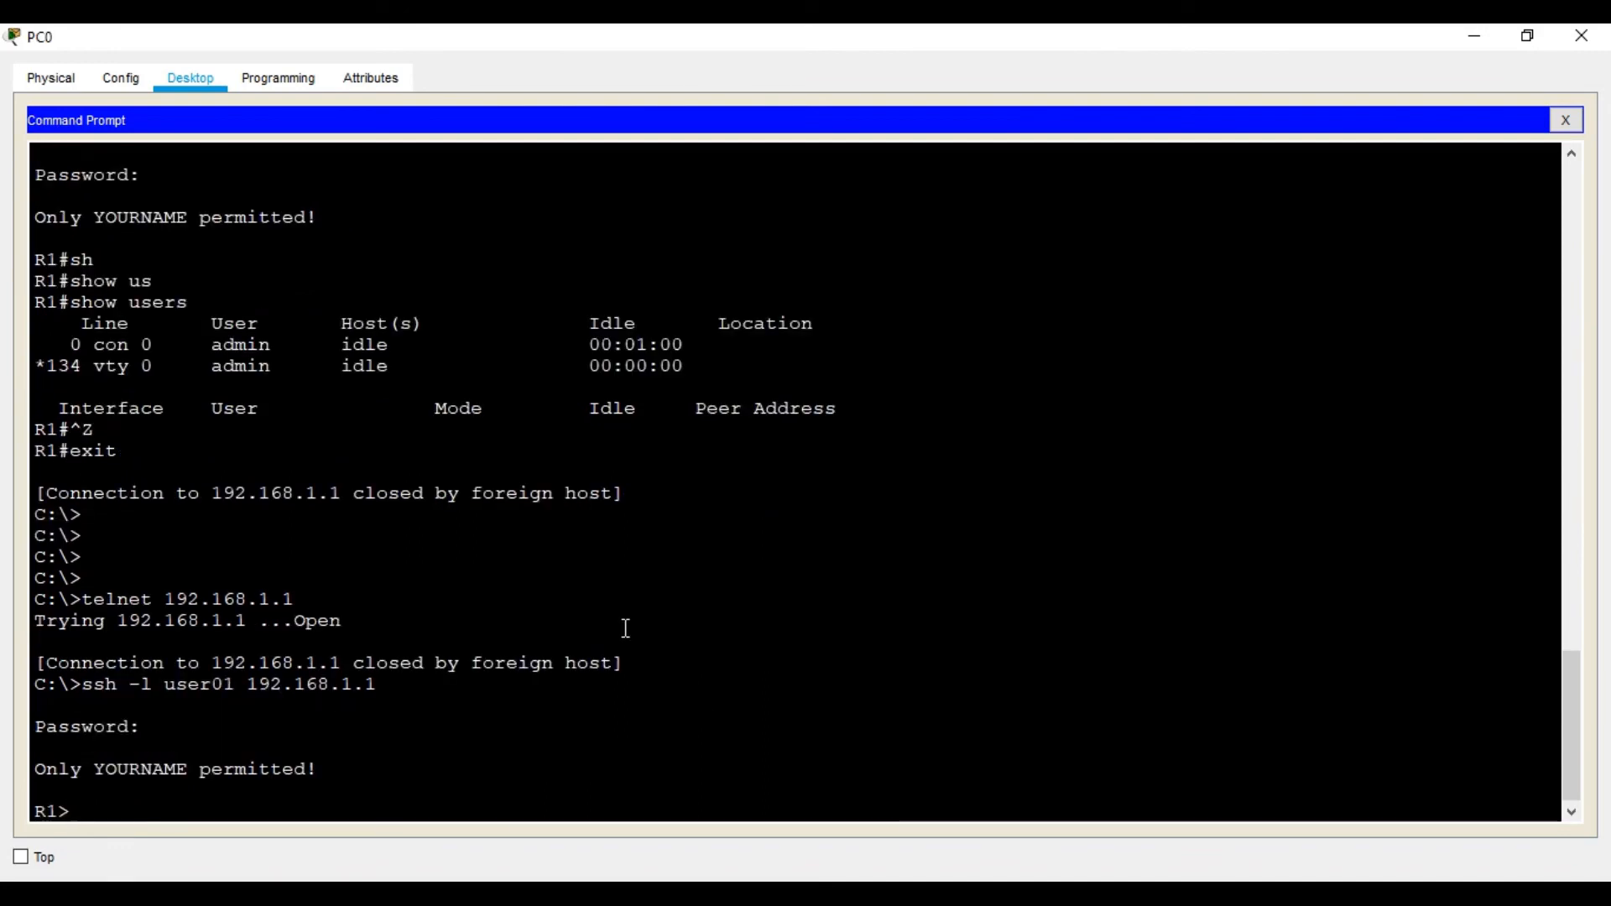
Check the worksheet, then run en and enter the enable secret to reach R1#
{"action": "scroll", "coordinate": [156, 408], "scroll_direction": "up", "scroll_amount": 1}
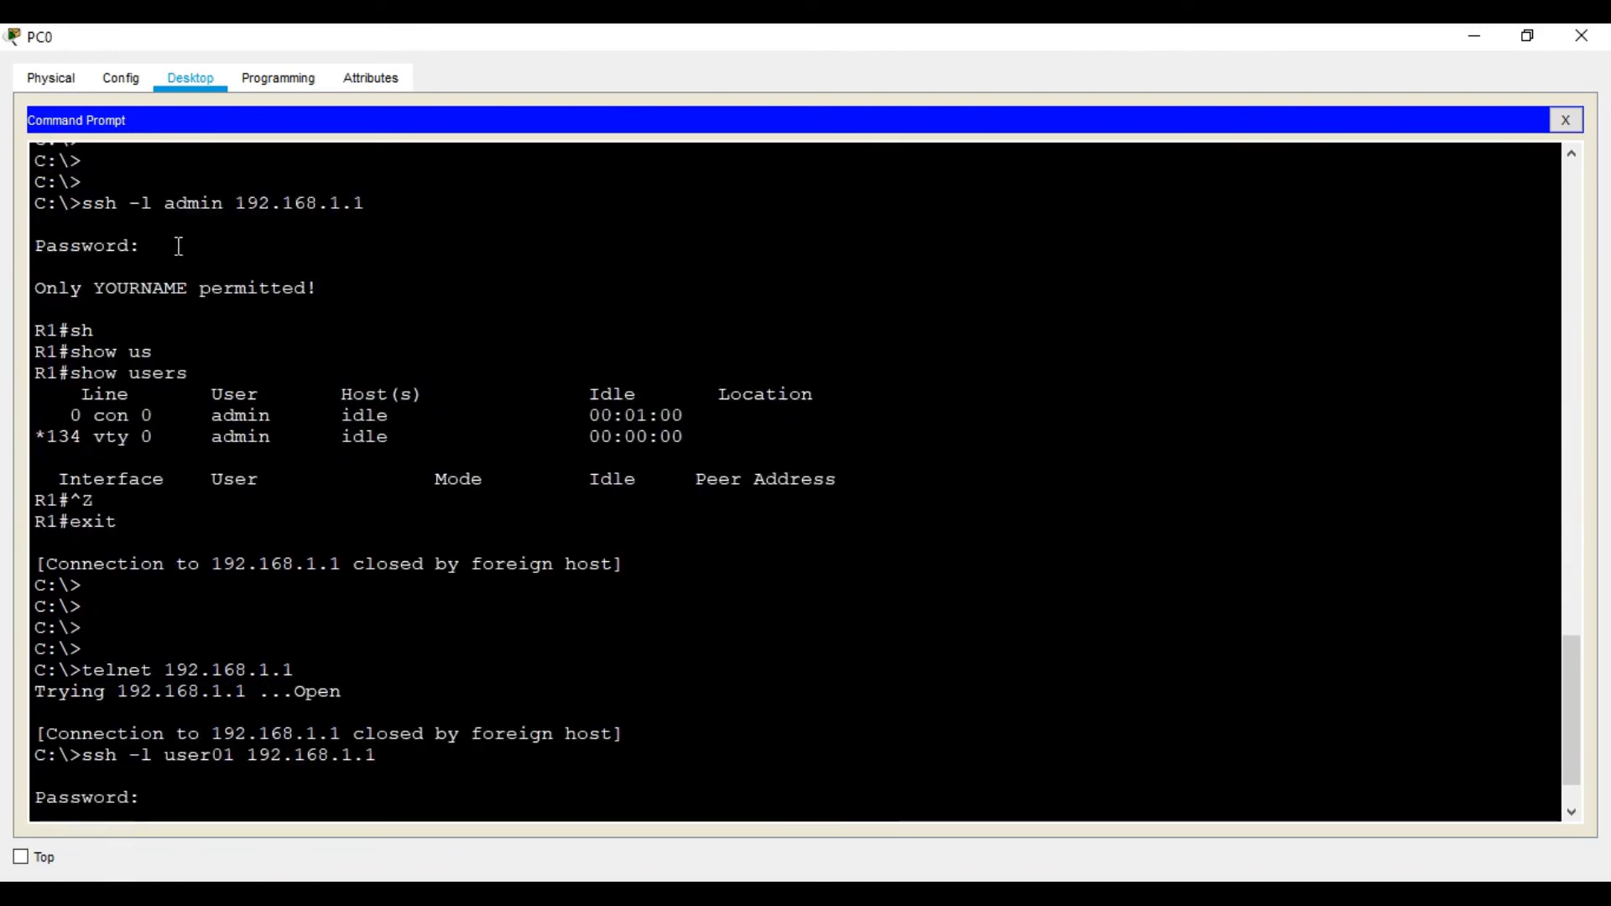
{"action": "scroll", "coordinate": [143, 407], "scroll_direction": "down", "scroll_amount": 1}
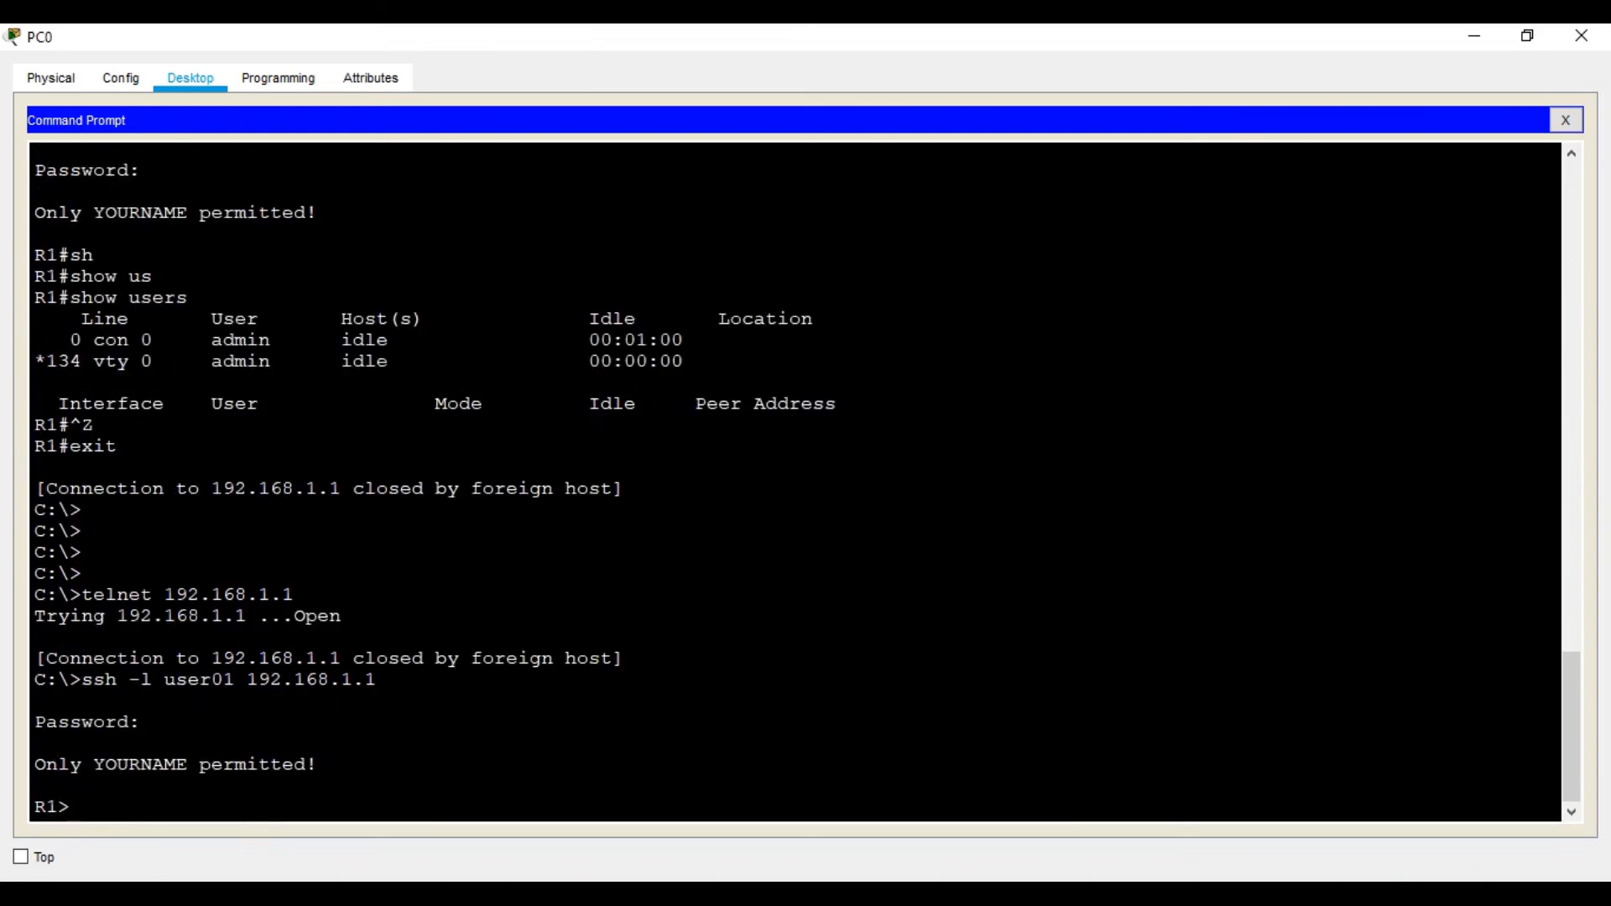
{"action": "left_click", "coordinate": [992, 739]}
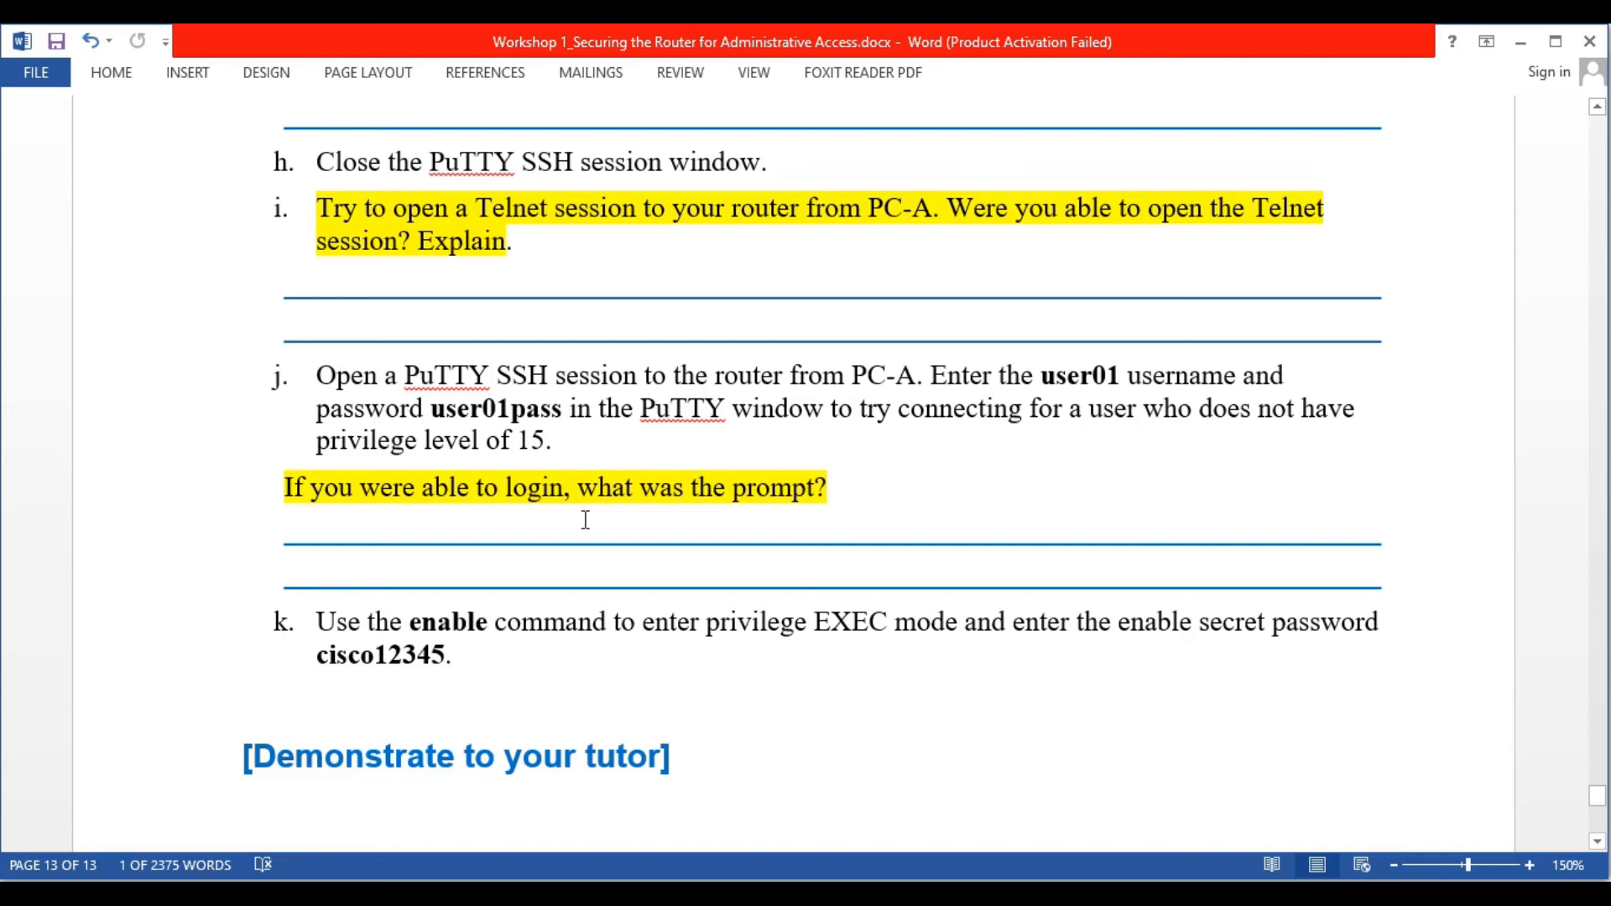
{"action": "scroll", "coordinate": [1065, 805], "scroll_direction": "down", "scroll_amount": 3}
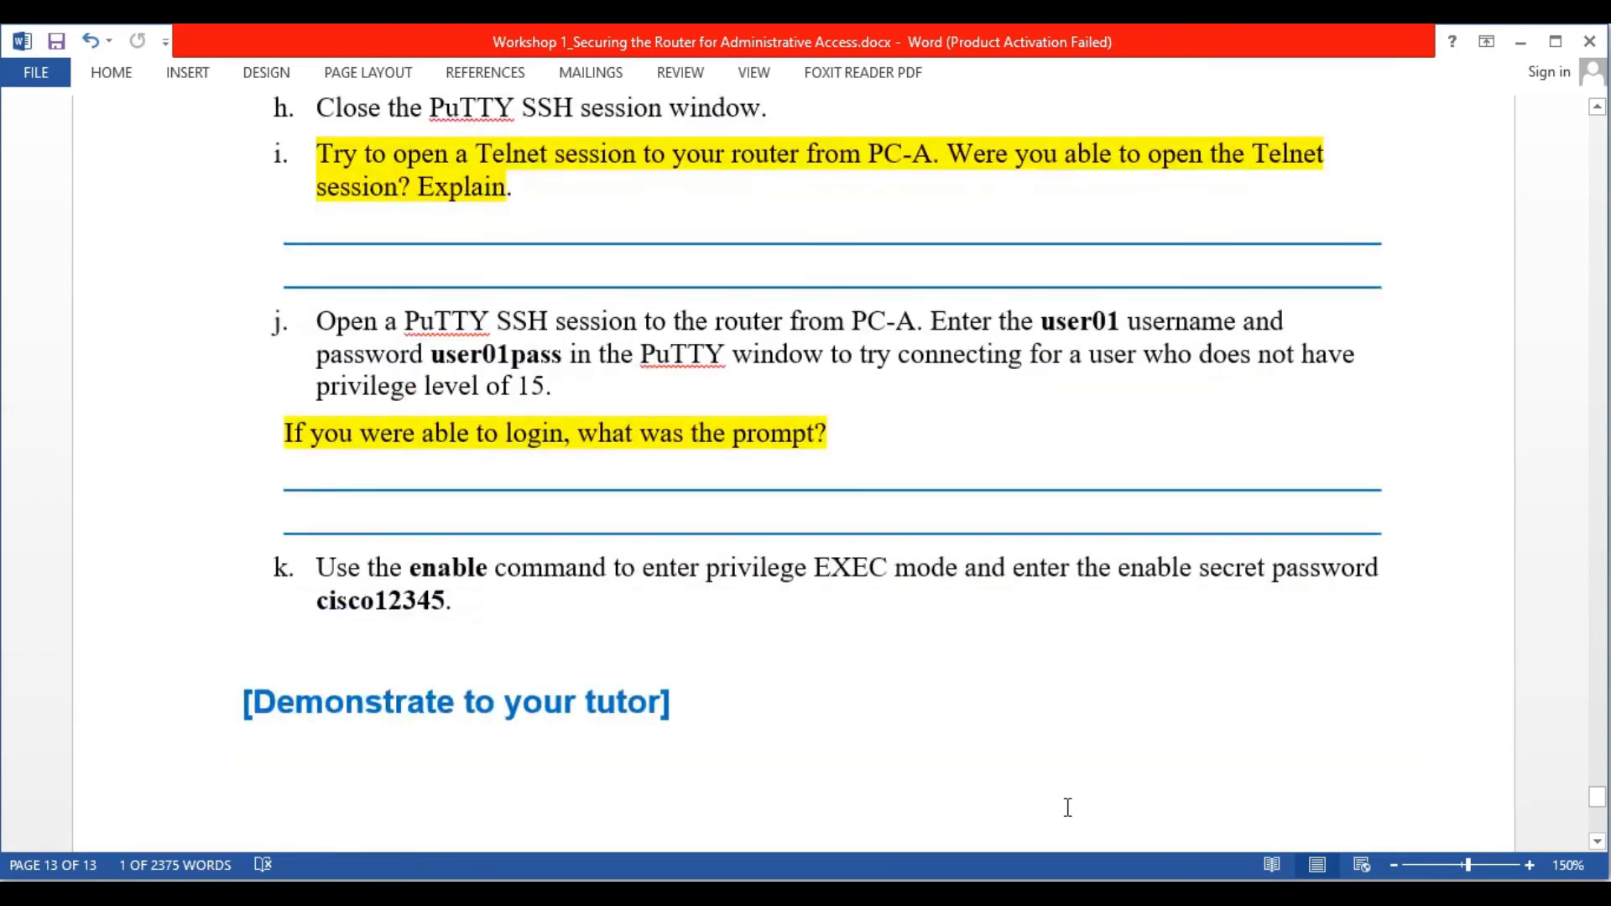
{"action": "key", "text": "alt+Tab"}
{"action": "type", "text": "en"}
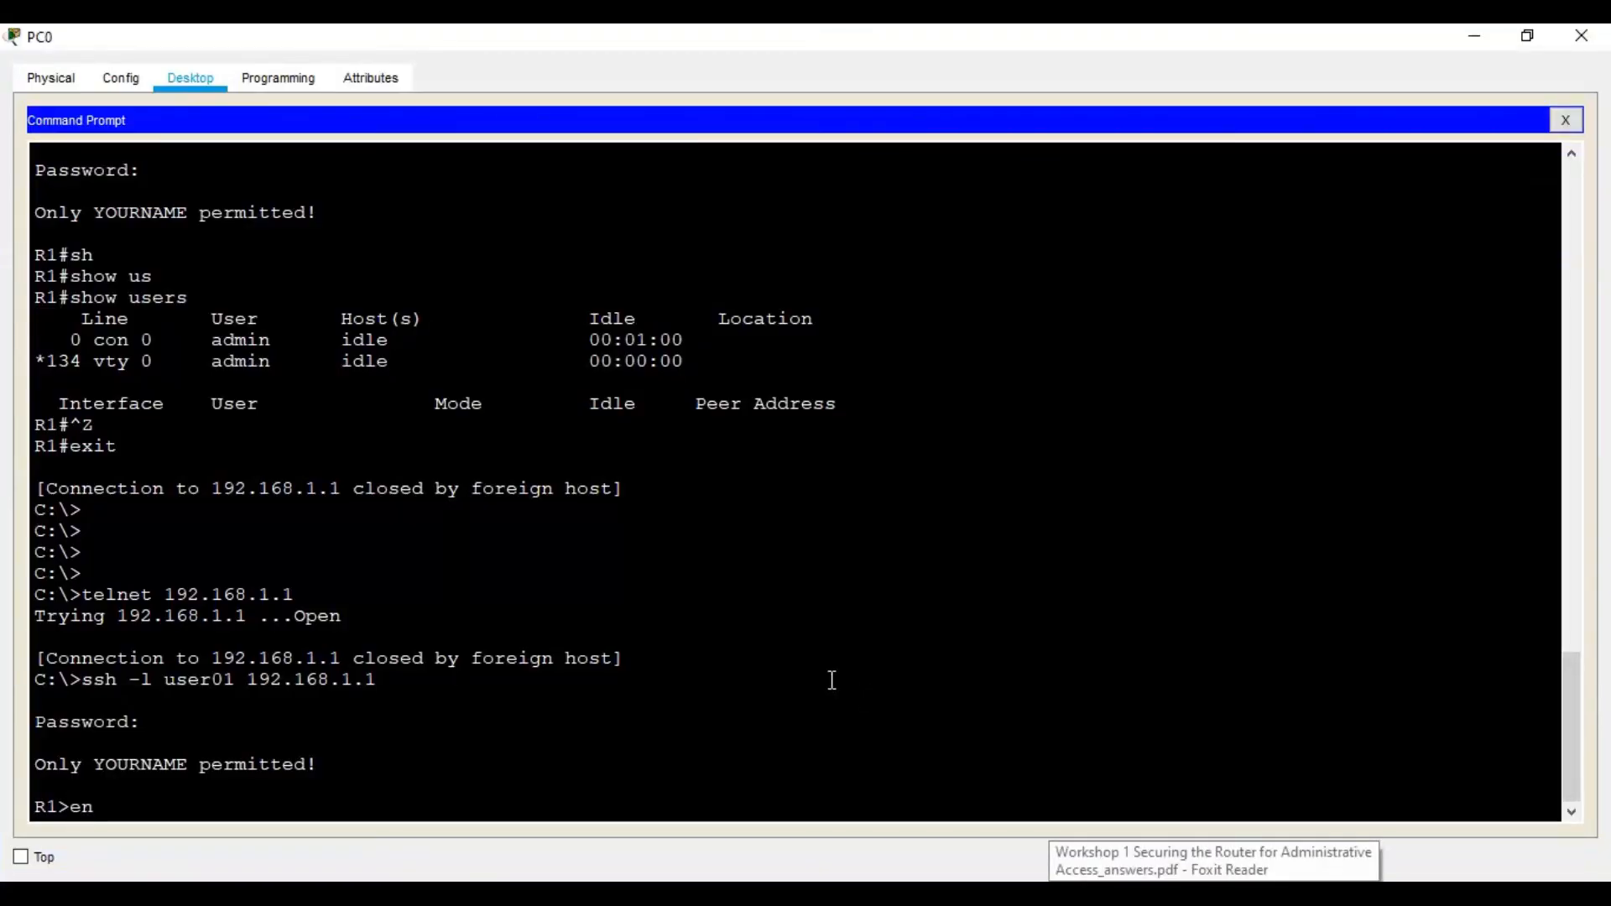
{"action": "key", "text": "Return"}
{"action": "key", "text": "Return"}
{"action": "key", "text": "Return"}
{"action": "key", "text": "Return"}
{"action": "type", "text": "en"}
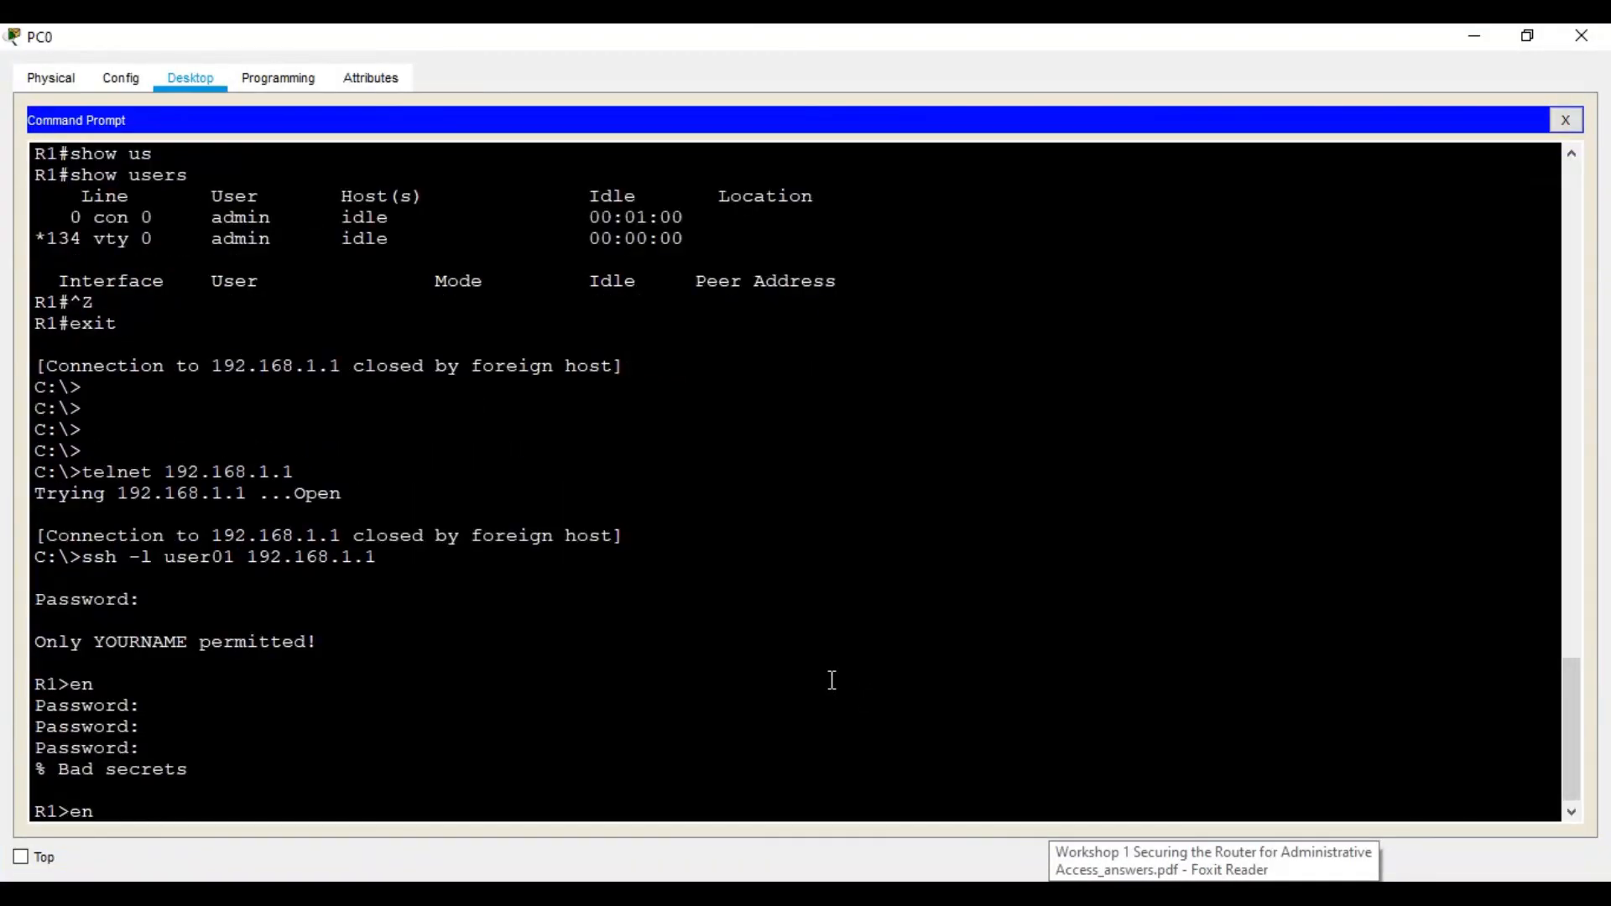
{"action": "key", "text": "Return"}
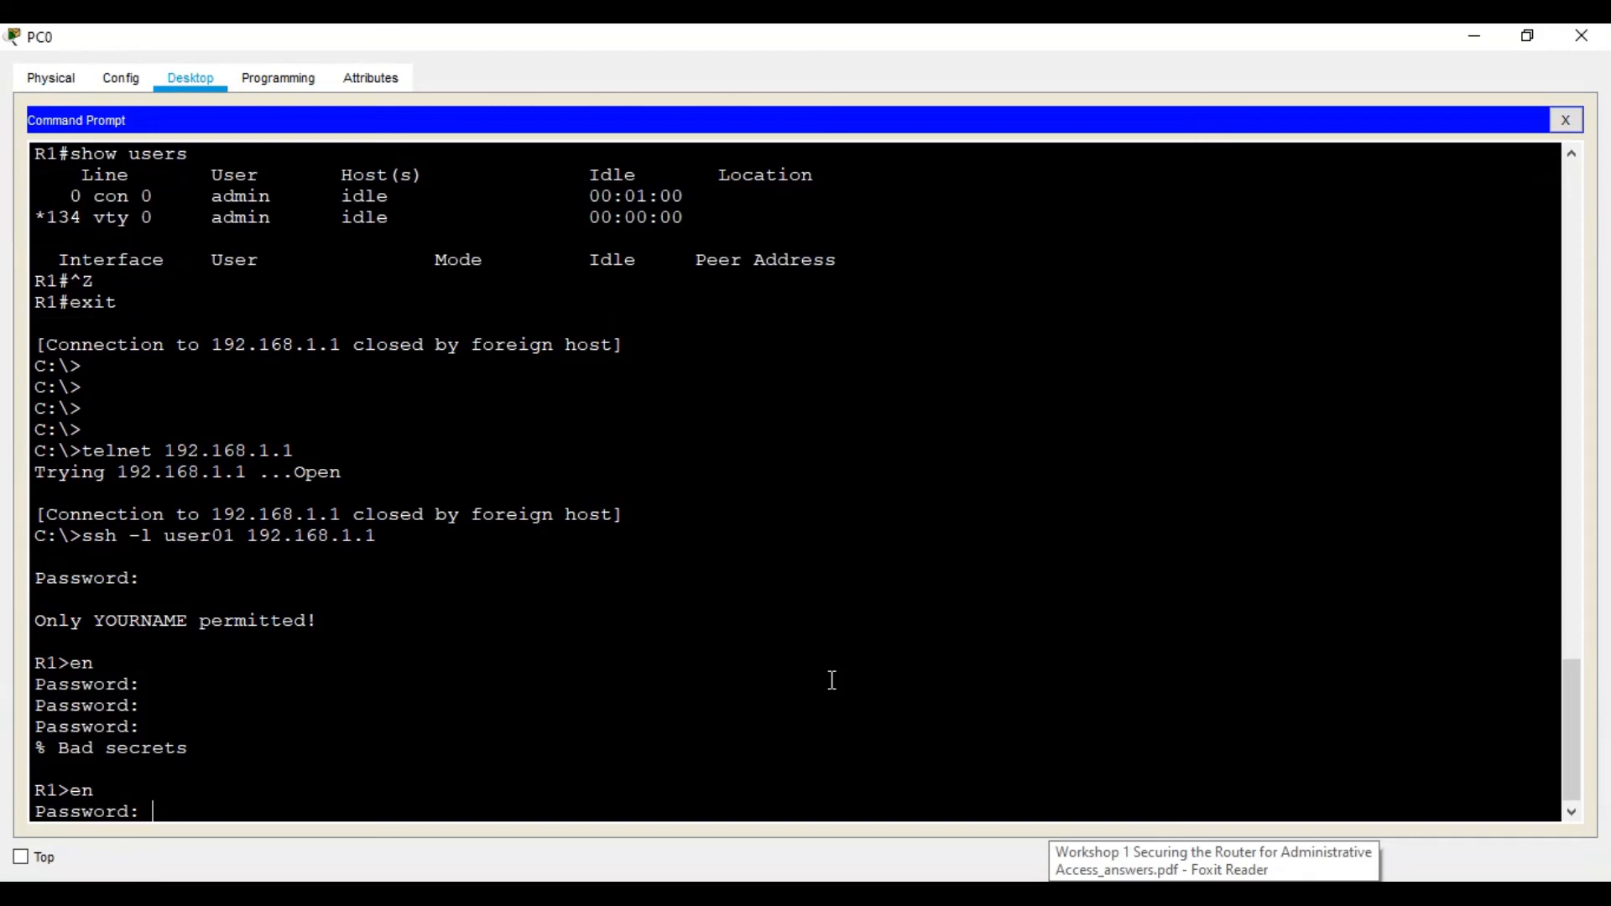
{"action": "key", "text": "Return"}
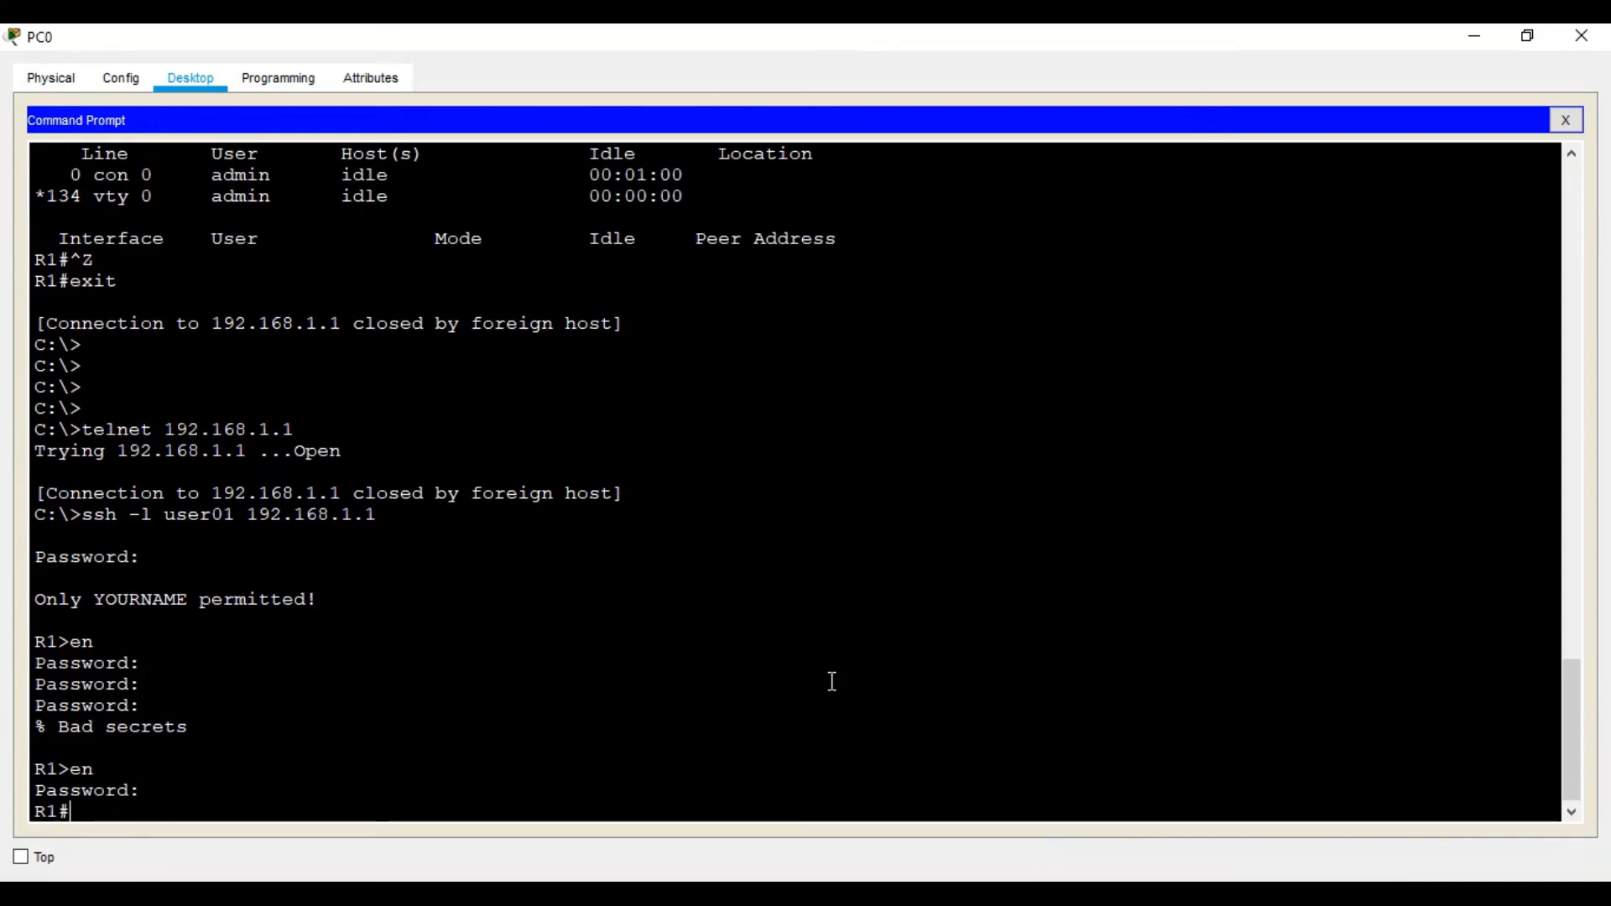
{"action": "key", "text": "alt+Tab"}
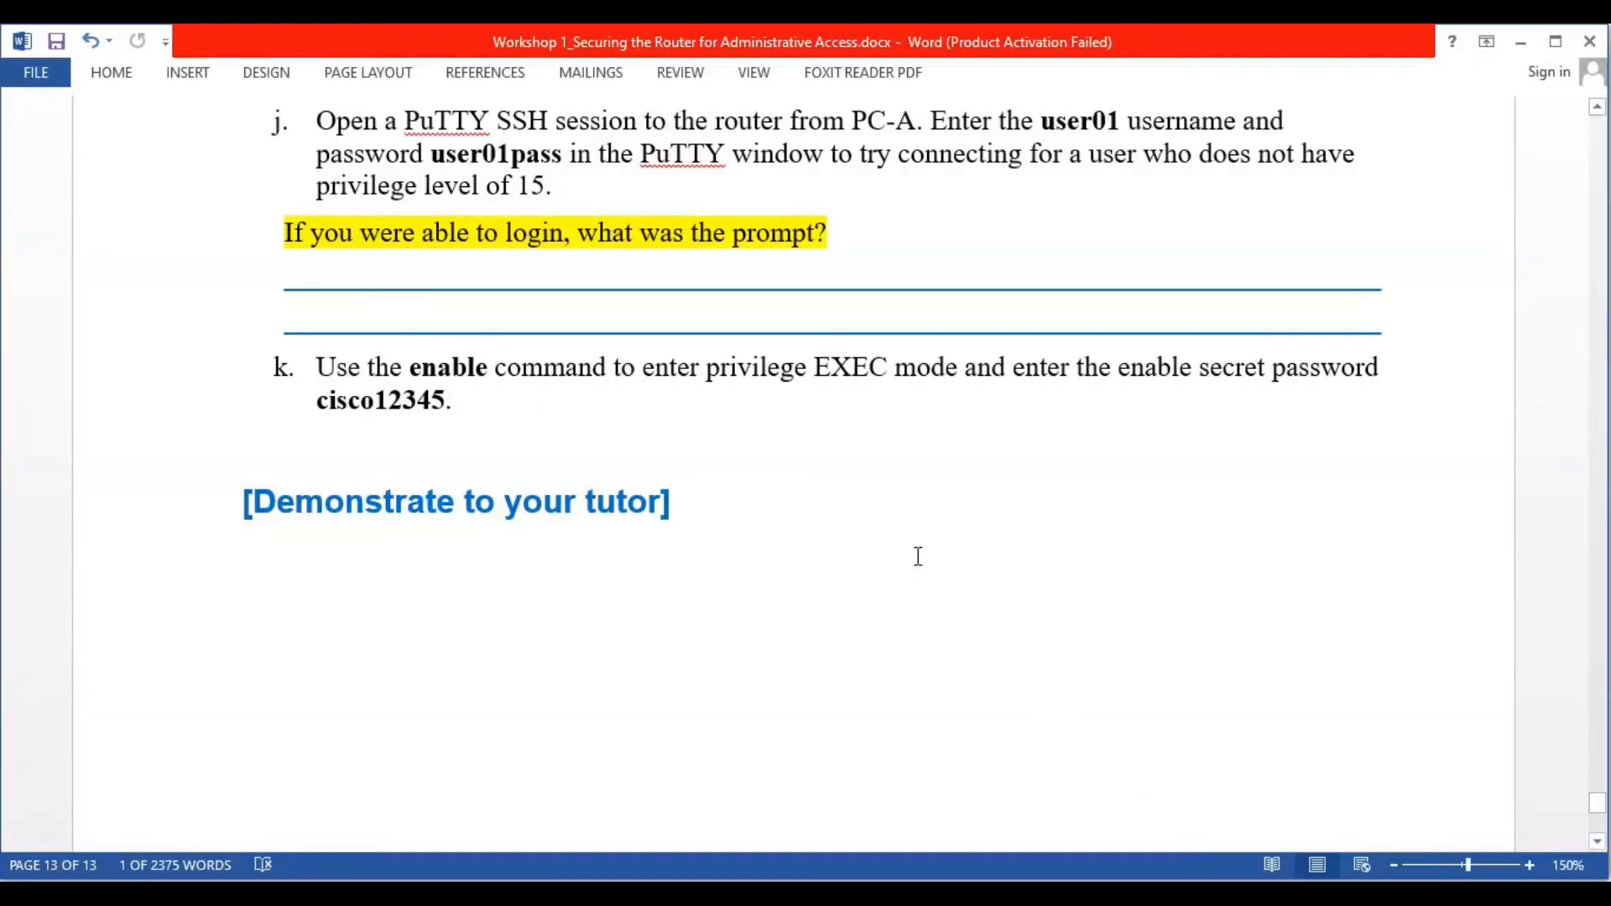
Review worksheet steps j and k, then advance to the Part 1 and Part 2 objectives slide
{"action": "scroll", "coordinate": [930, 555], "scroll_direction": "down", "scroll_amount": 1}
{"action": "scroll", "coordinate": [929, 556], "scroll_direction": "down", "scroll_amount": 3}
{"action": "scroll", "coordinate": [928, 576], "scroll_direction": "up", "scroll_amount": 5}
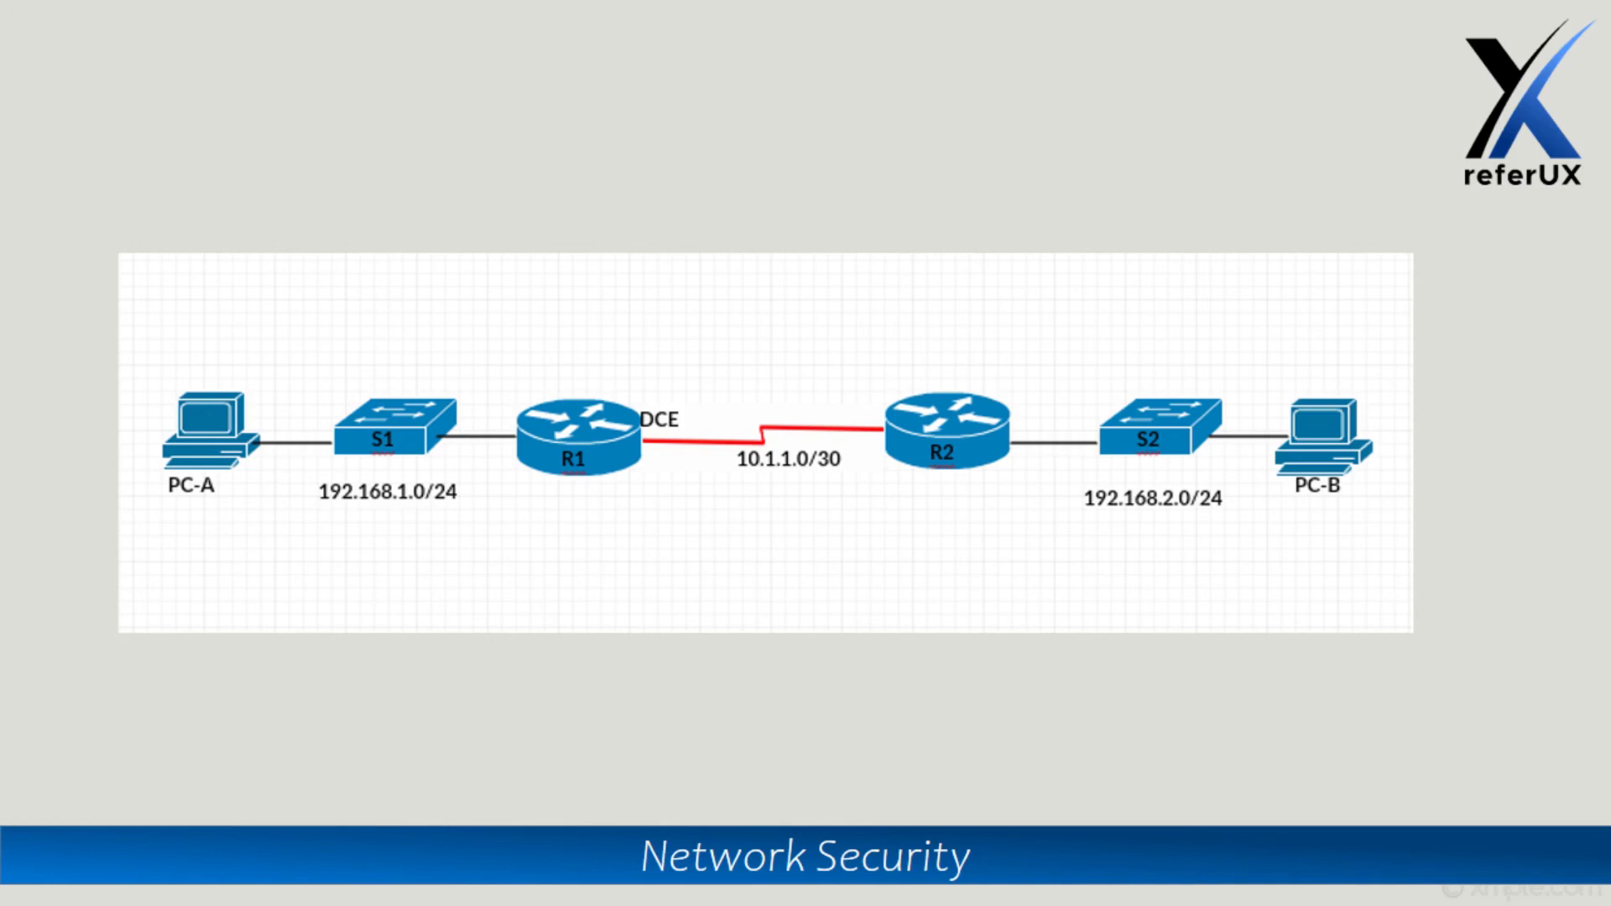
{"action": "key", "text": "Right"}
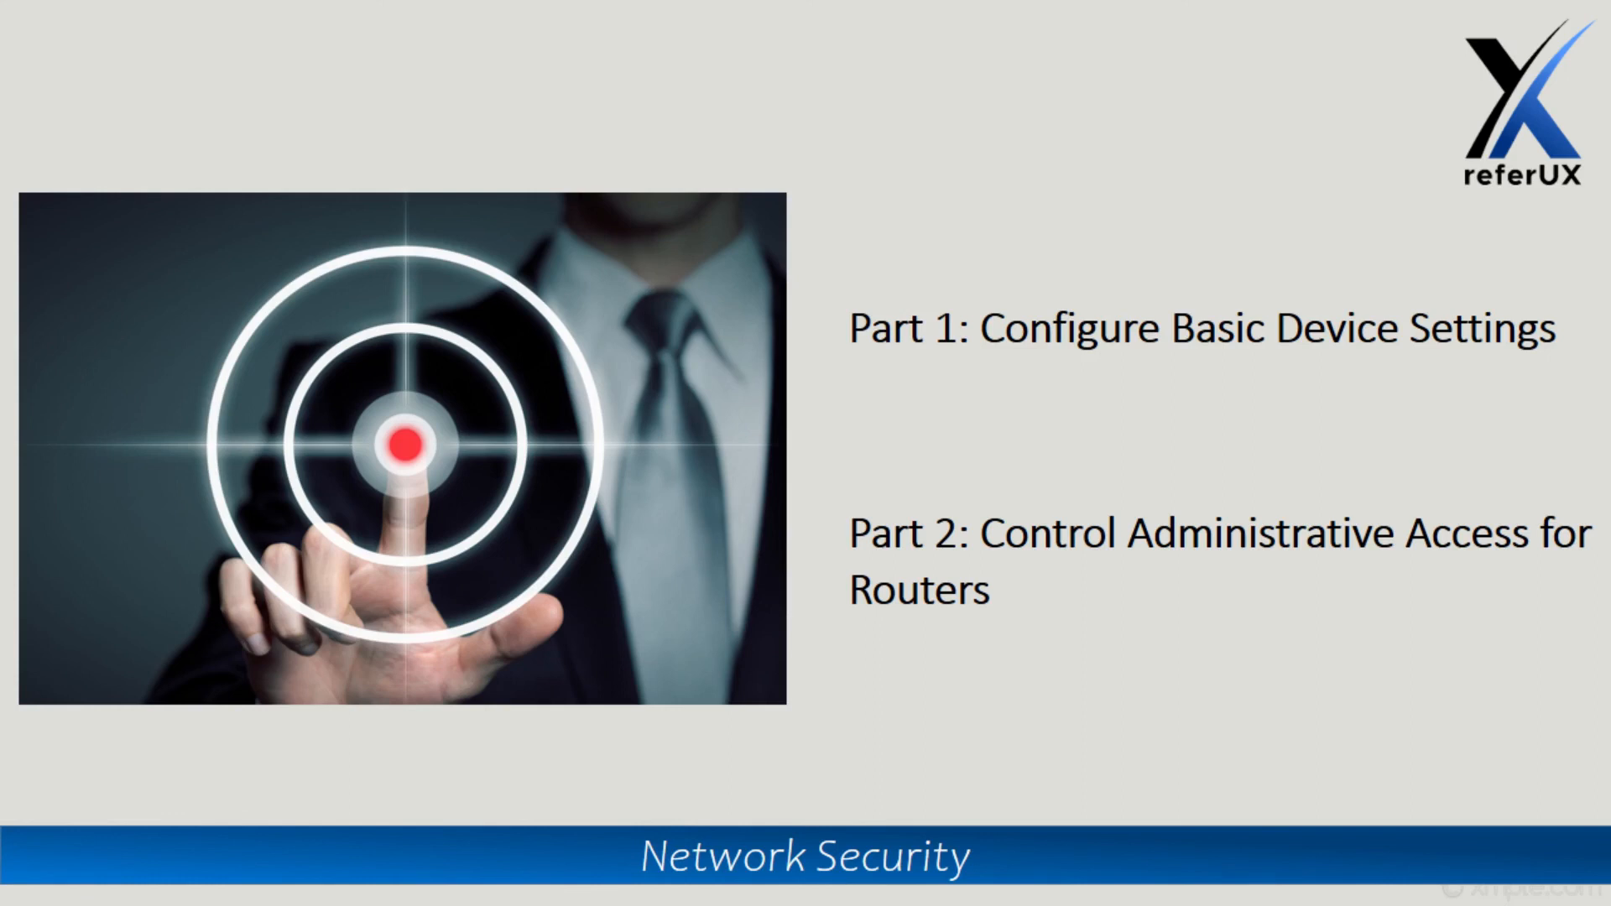